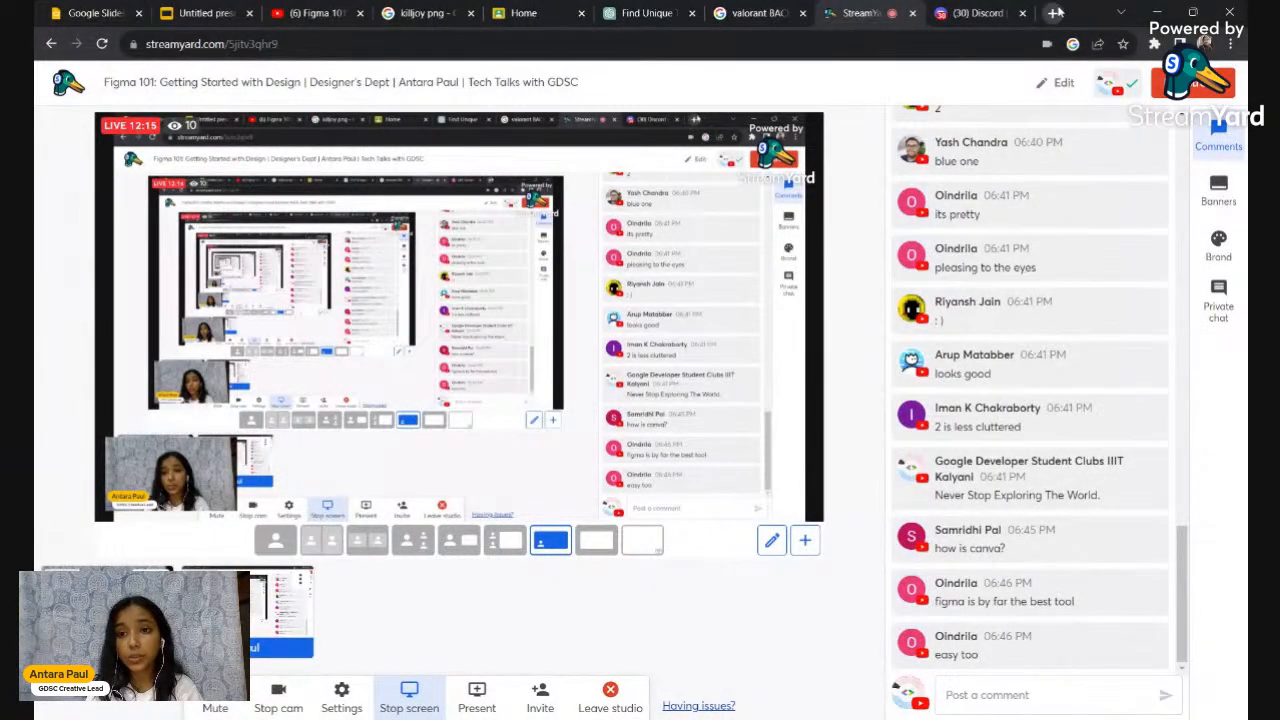
Open a new Chrome tab showing the Google start page
click(1055, 13)
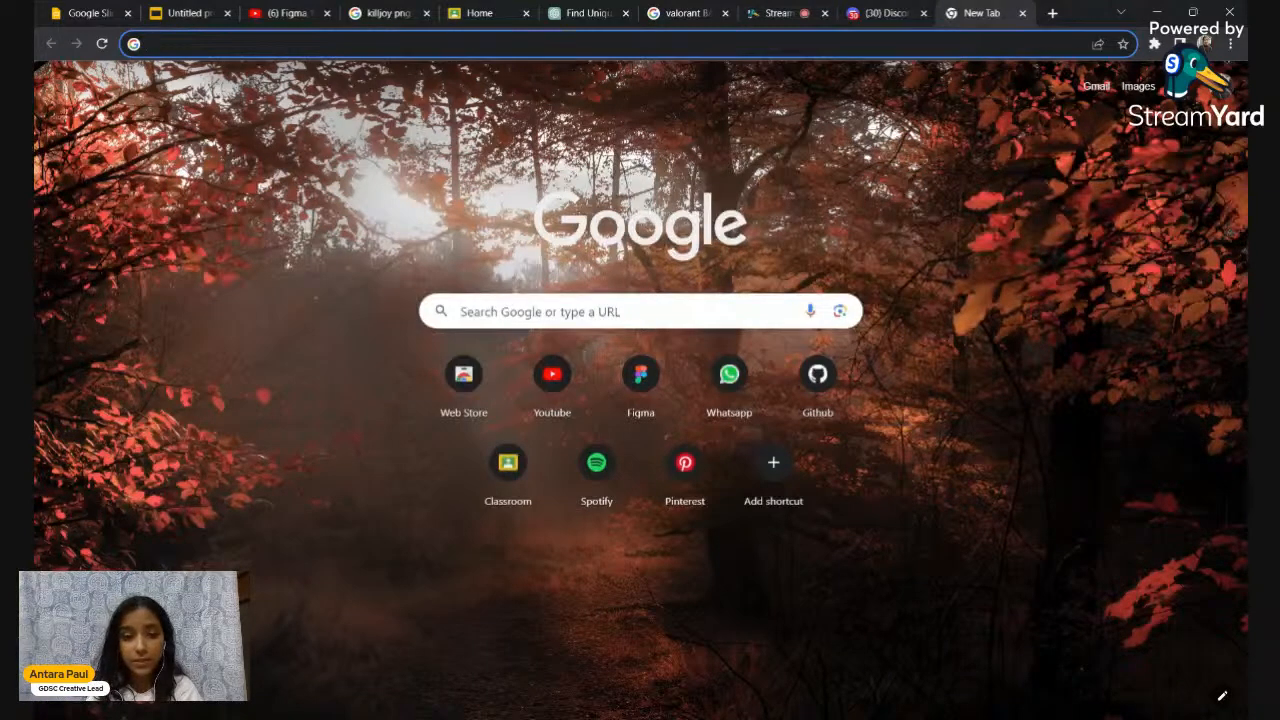
Go to figma.com in the new tab's address bar
click(600, 312)
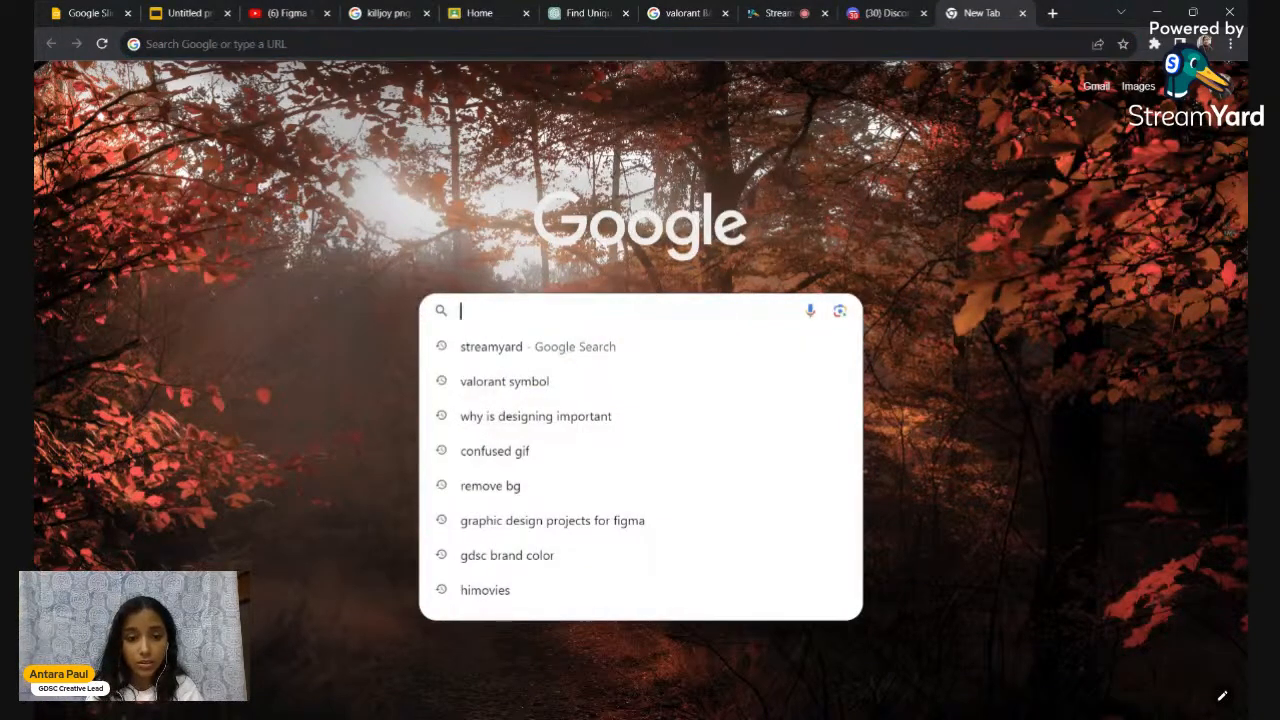
key(Escape)
key(ctrl+l)
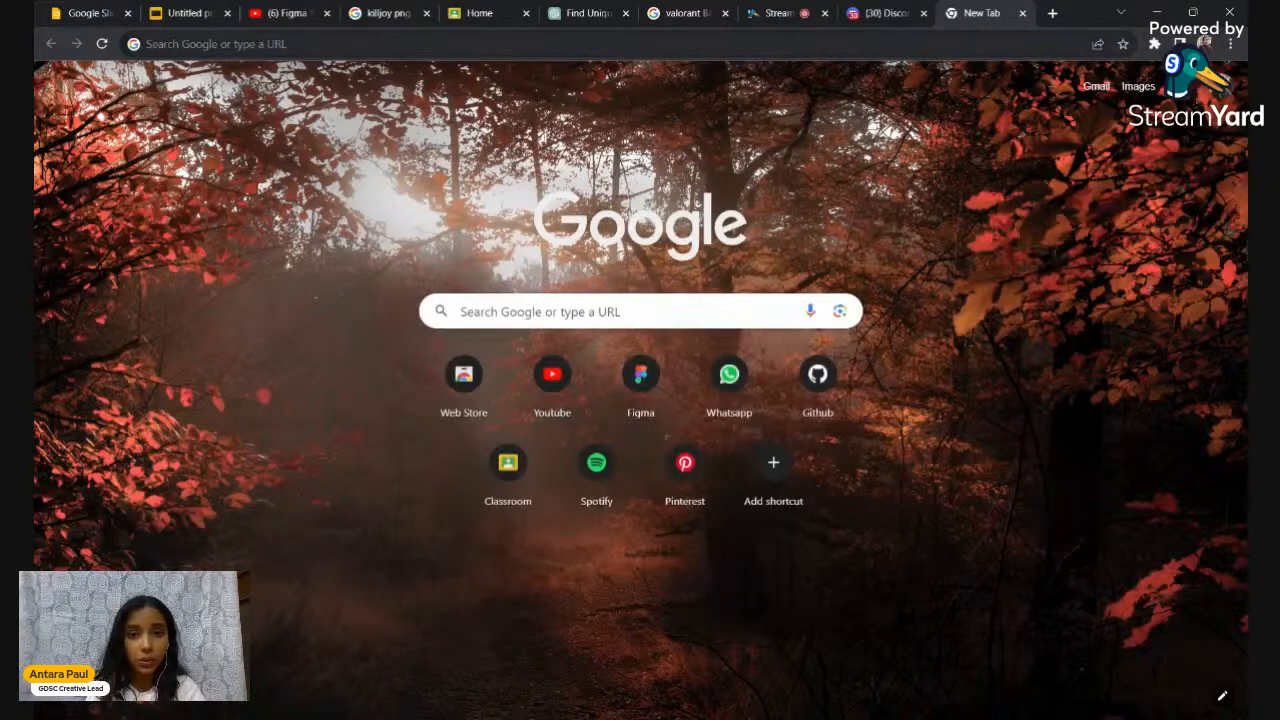
text(figma.)
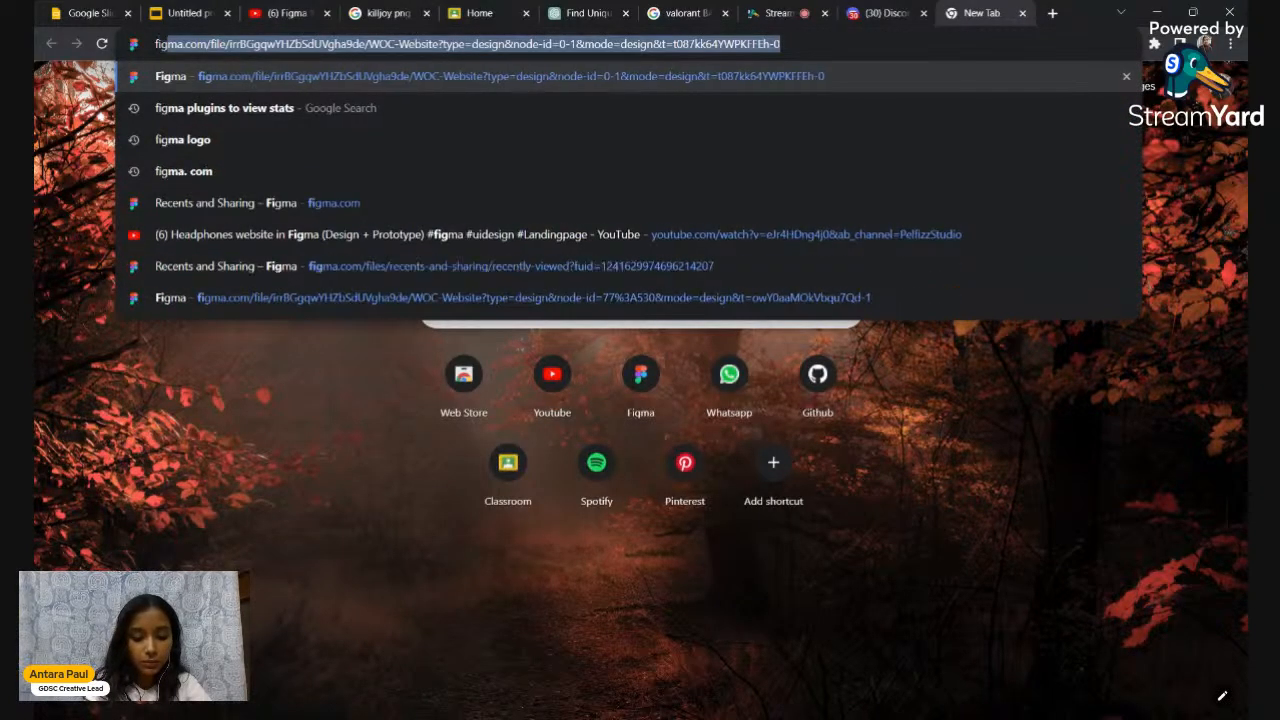
text(com)
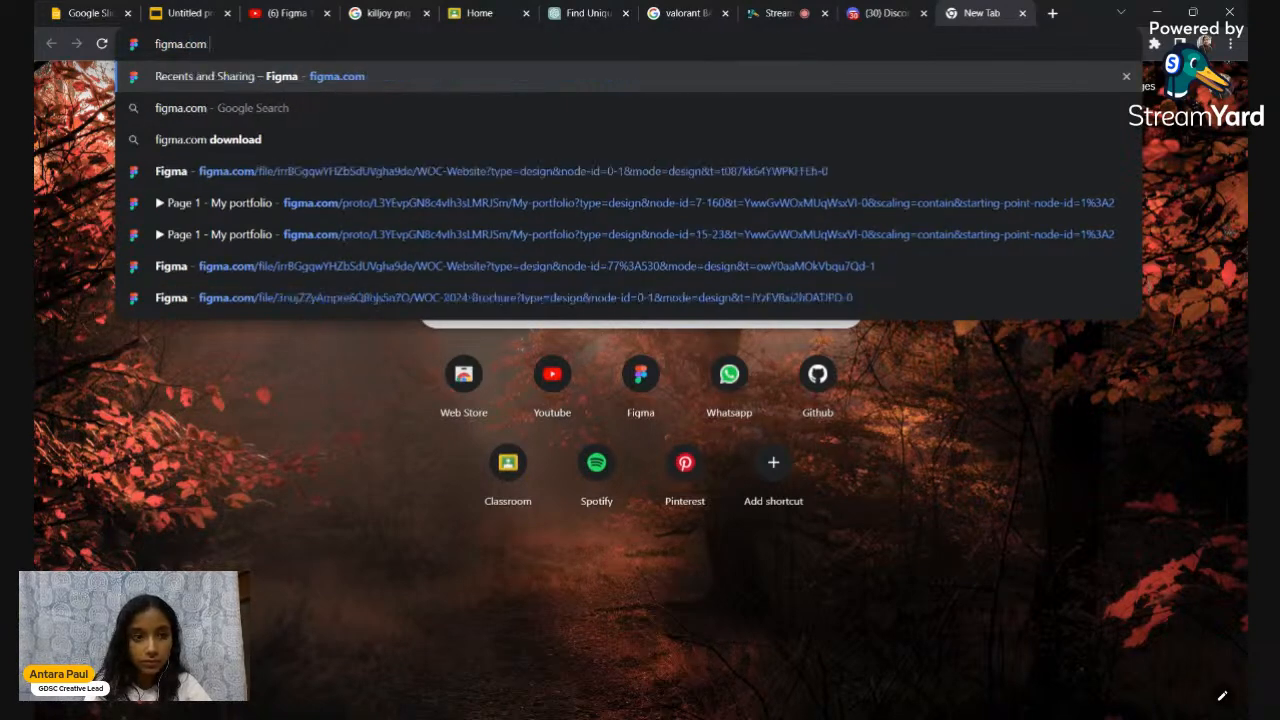
key(Return)
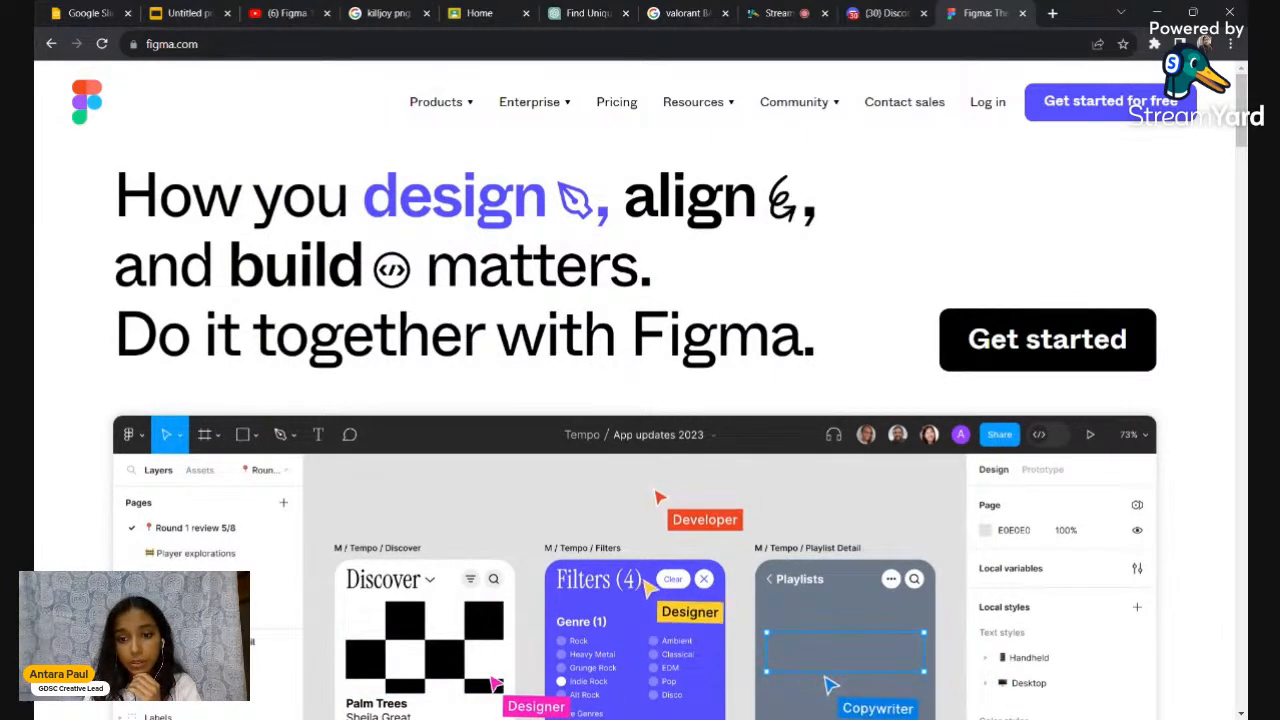
Bring up Figma's 'Get started for free' sign-up form from the homepage
scroll(640, 390, down, 1)
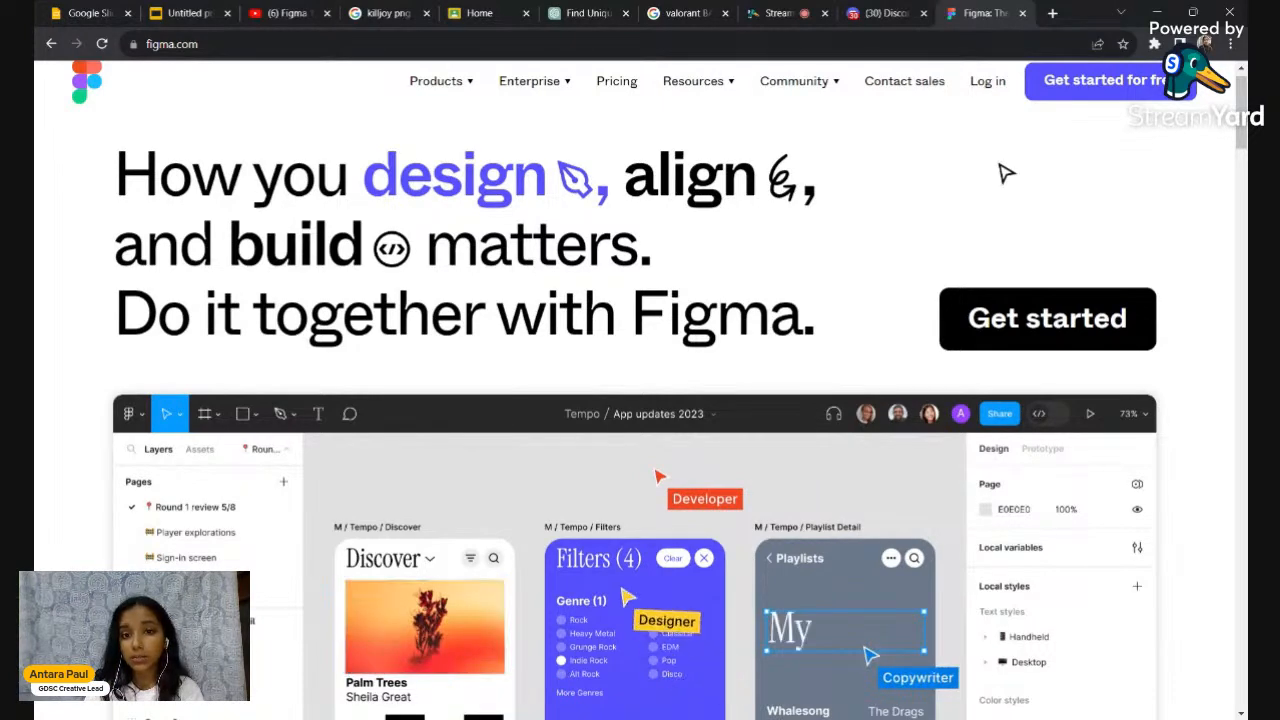
click(1133, 99)
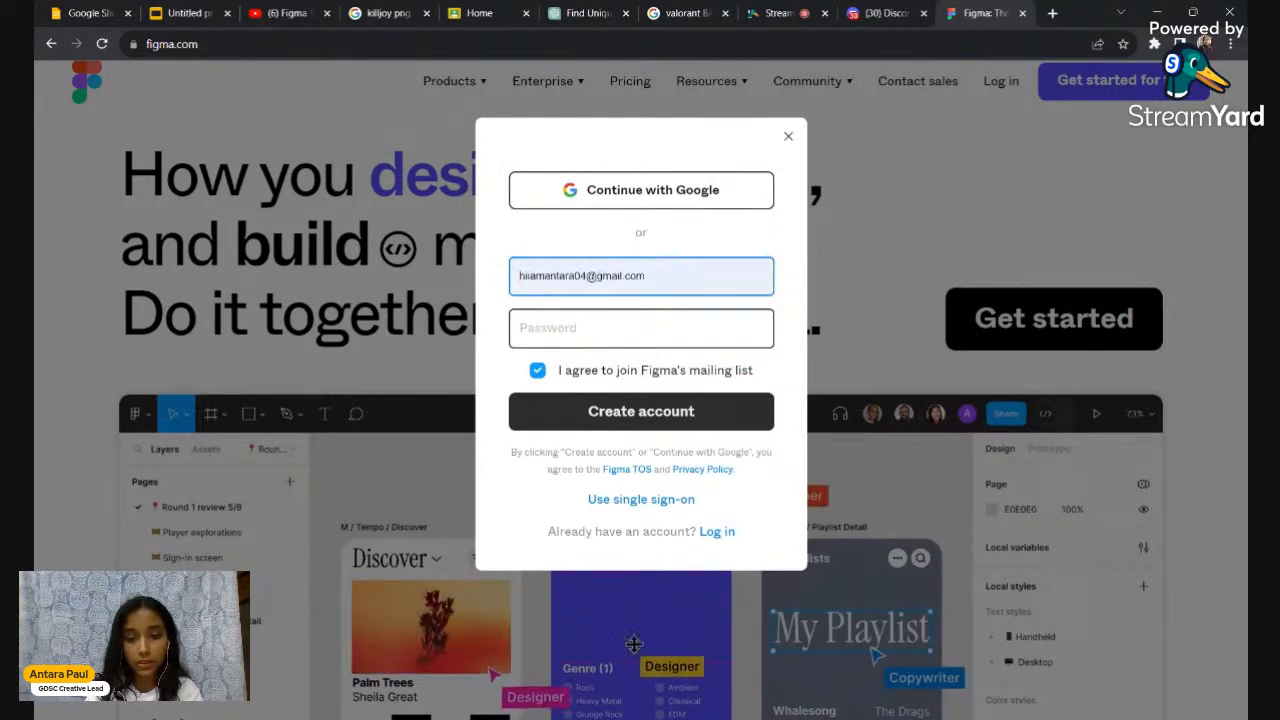
Replace the prefilled e-mail with the college e-mail address
key(Return)
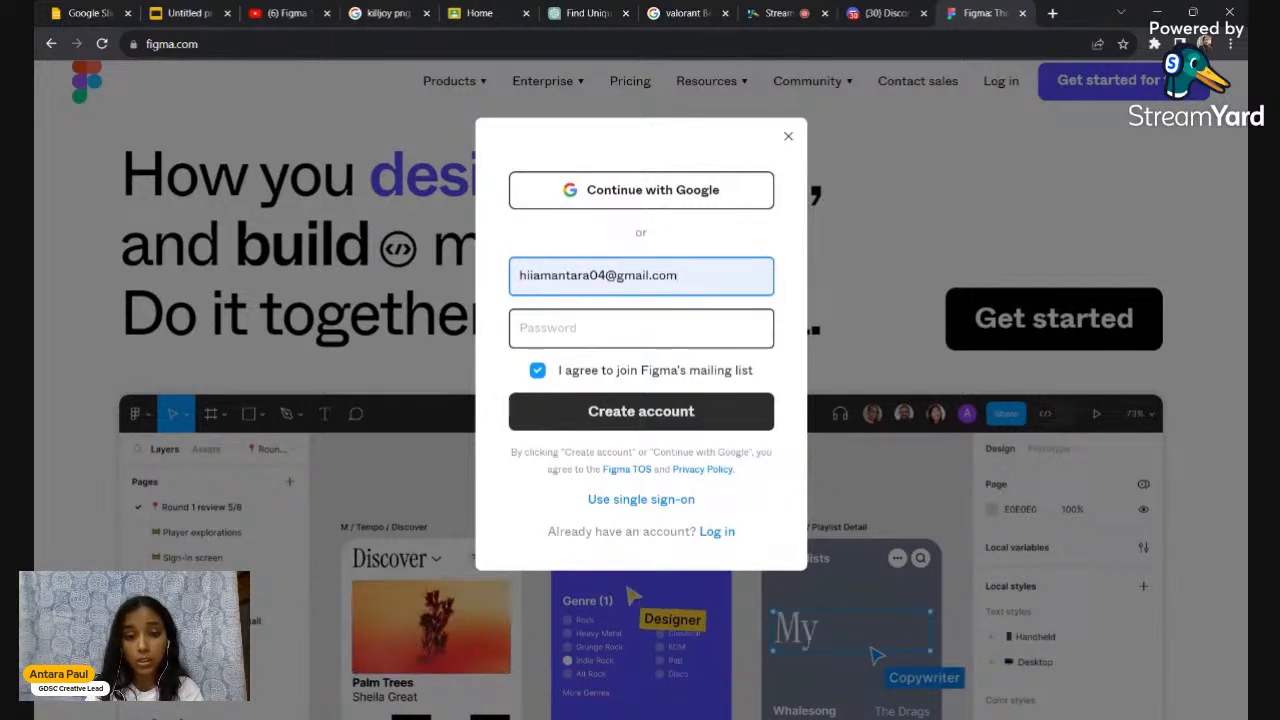
drag(684, 277, 495, 293)
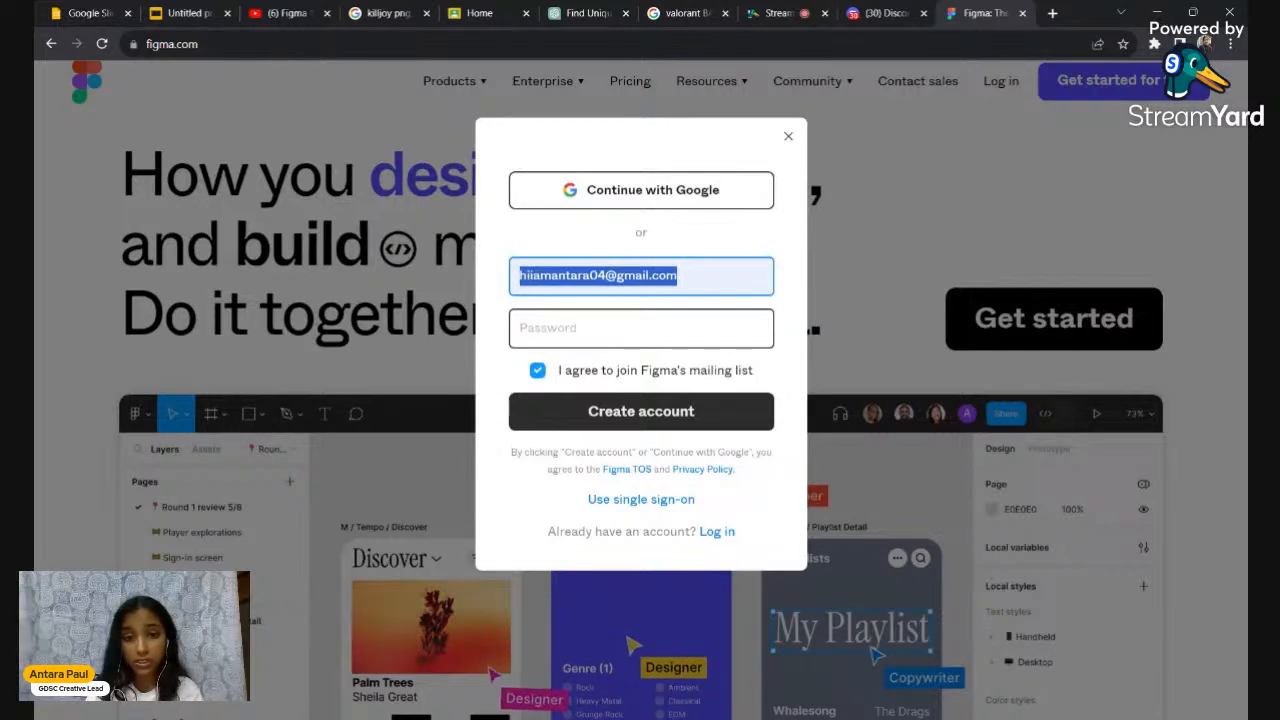
key(BackSpace)
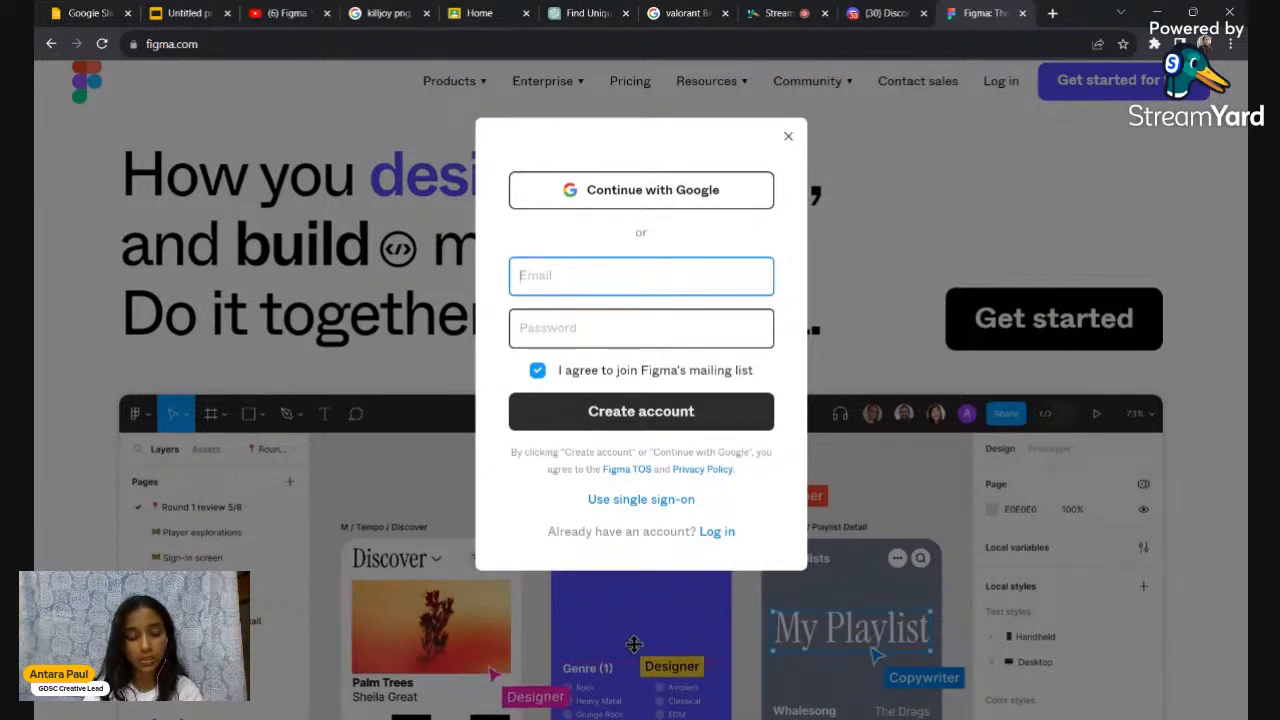
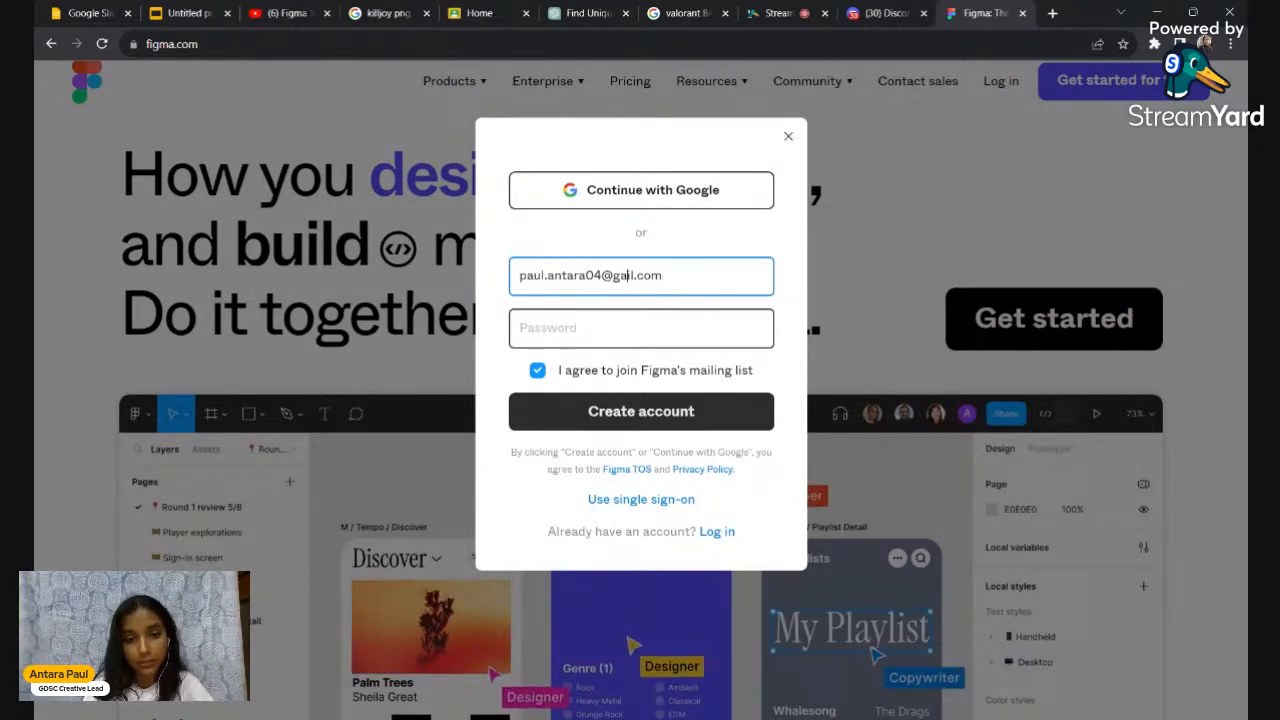
key(Left)
text(m)
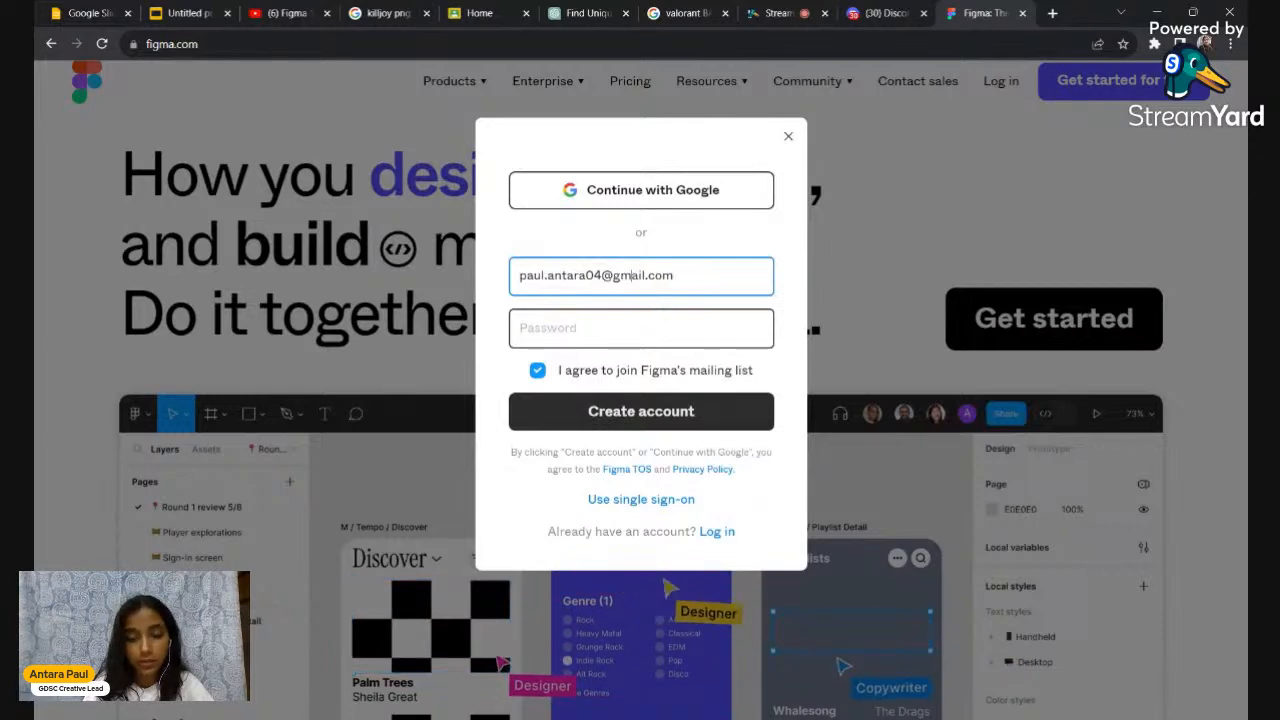
key(ctrl+a)
key(BackSpace)
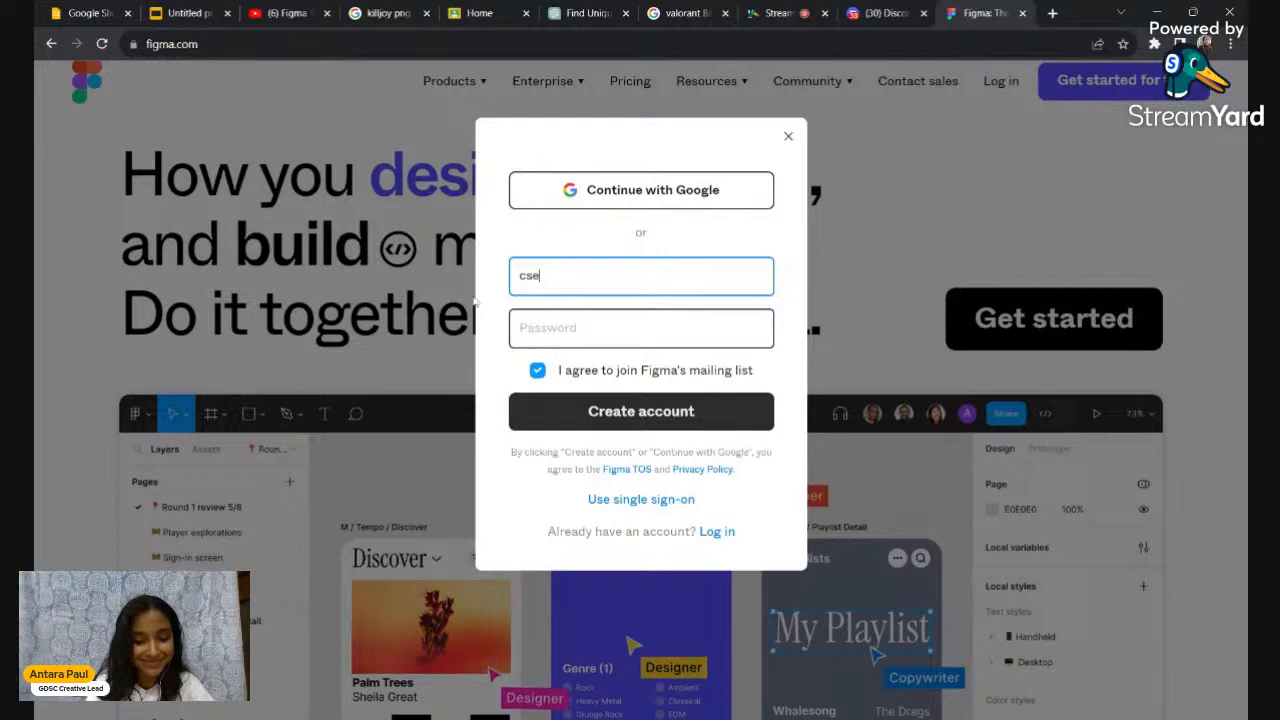
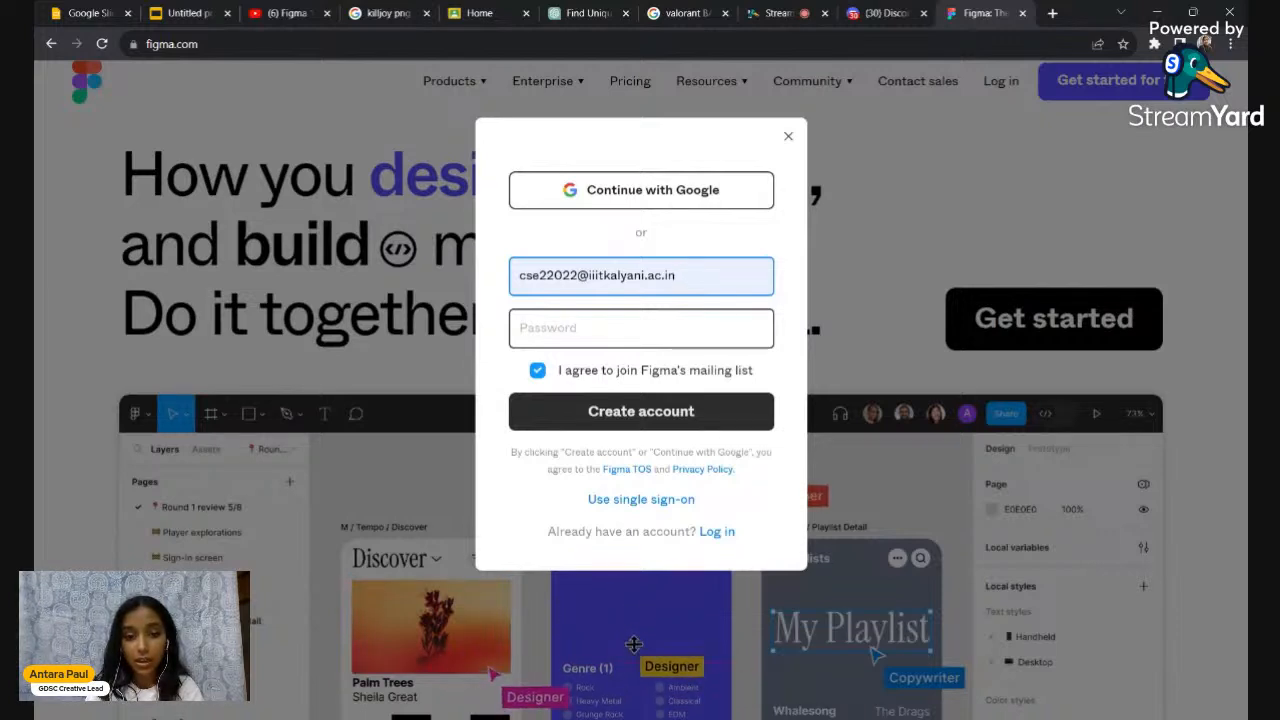
Enter a password and create the Figma account
click(641, 328)
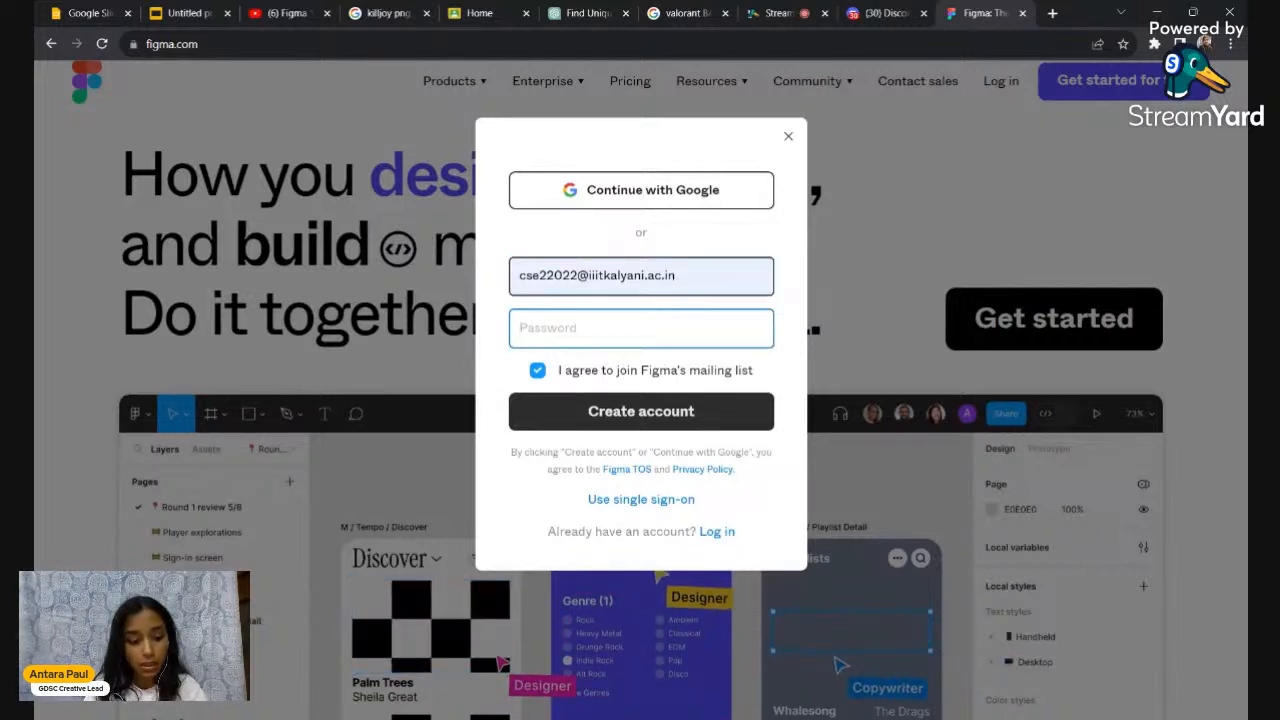
text(a)
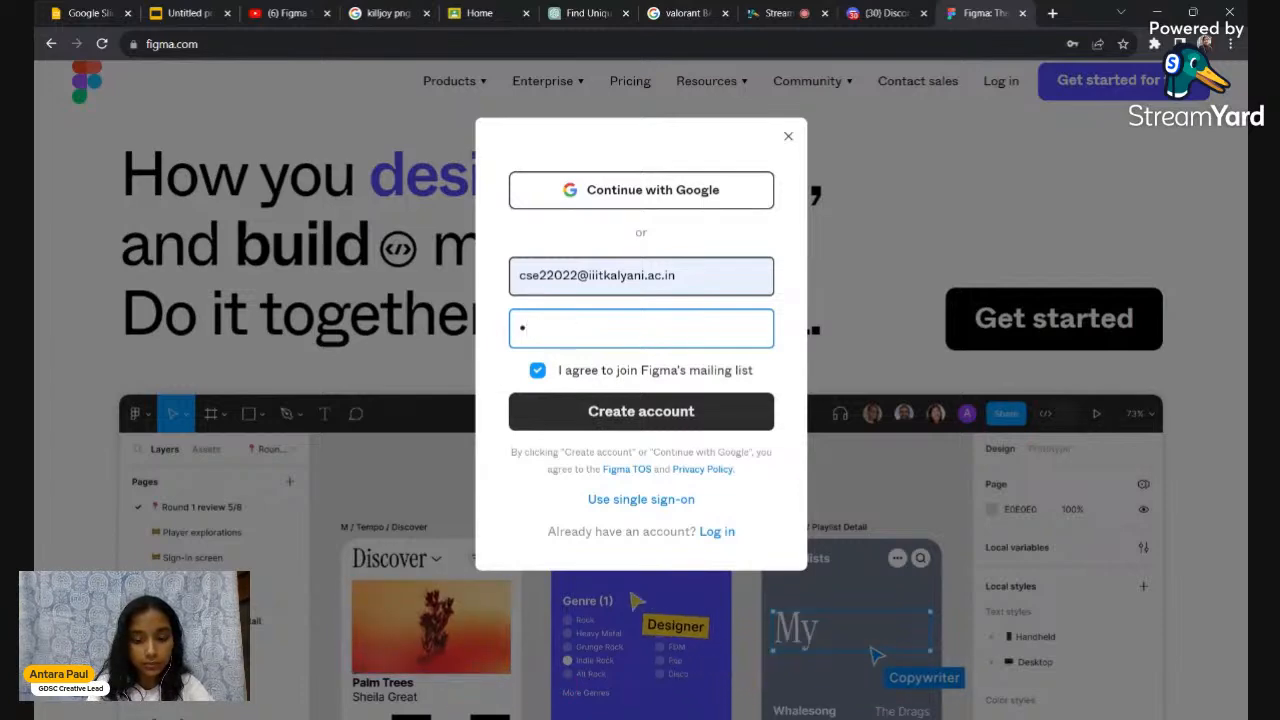
text(aaaaaaa)
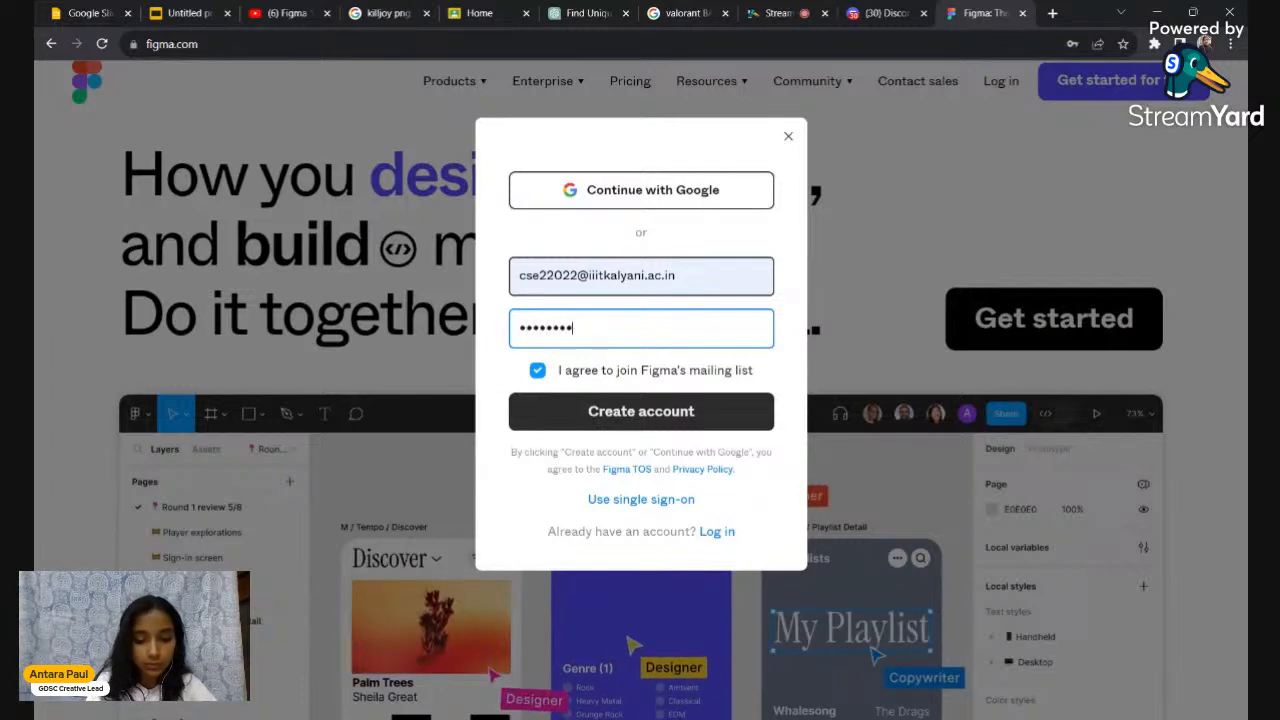
text(aaa)
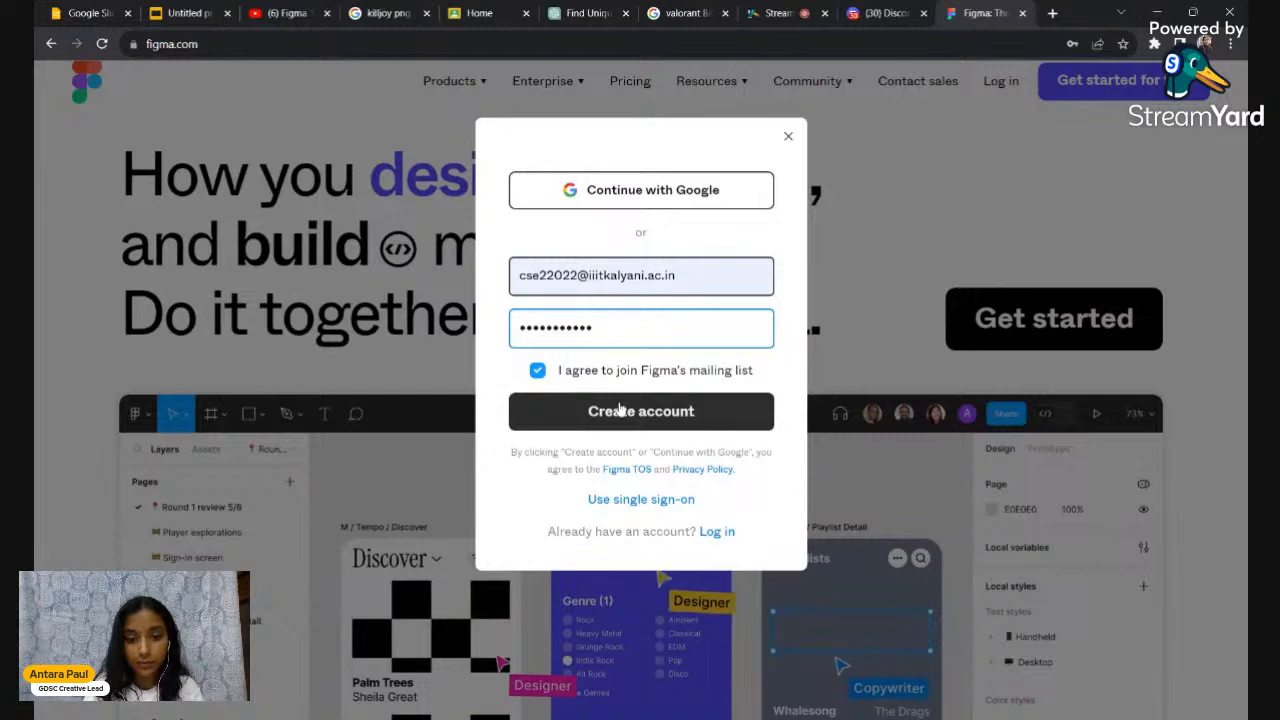
click(620, 410)
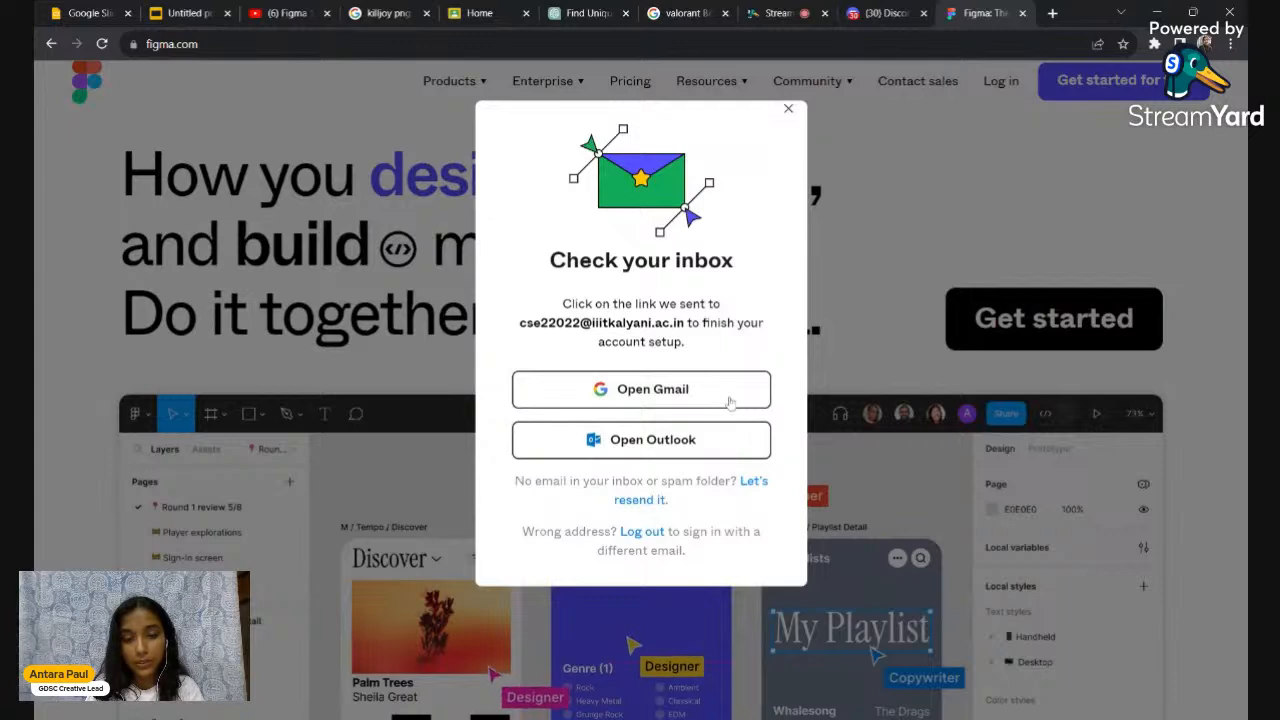
Dismiss the check-your-inbox notice and switch a new tab to the college Google account
click(788, 110)
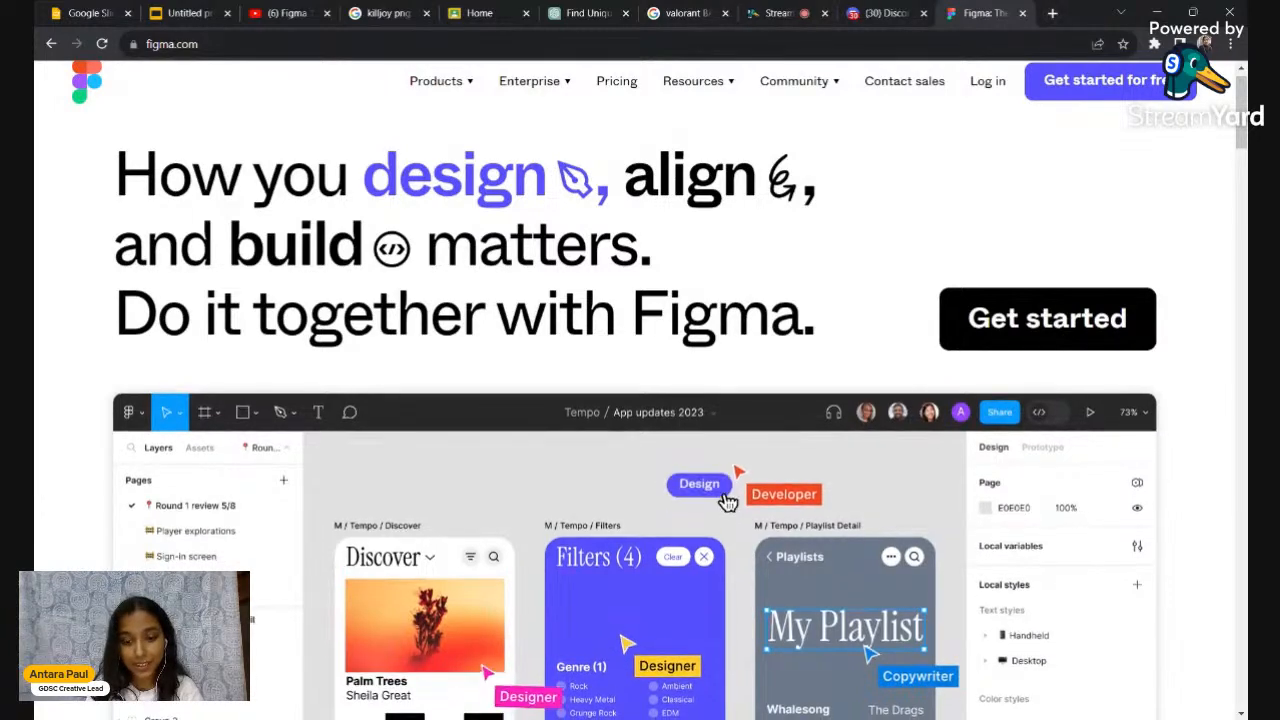
click(1052, 13)
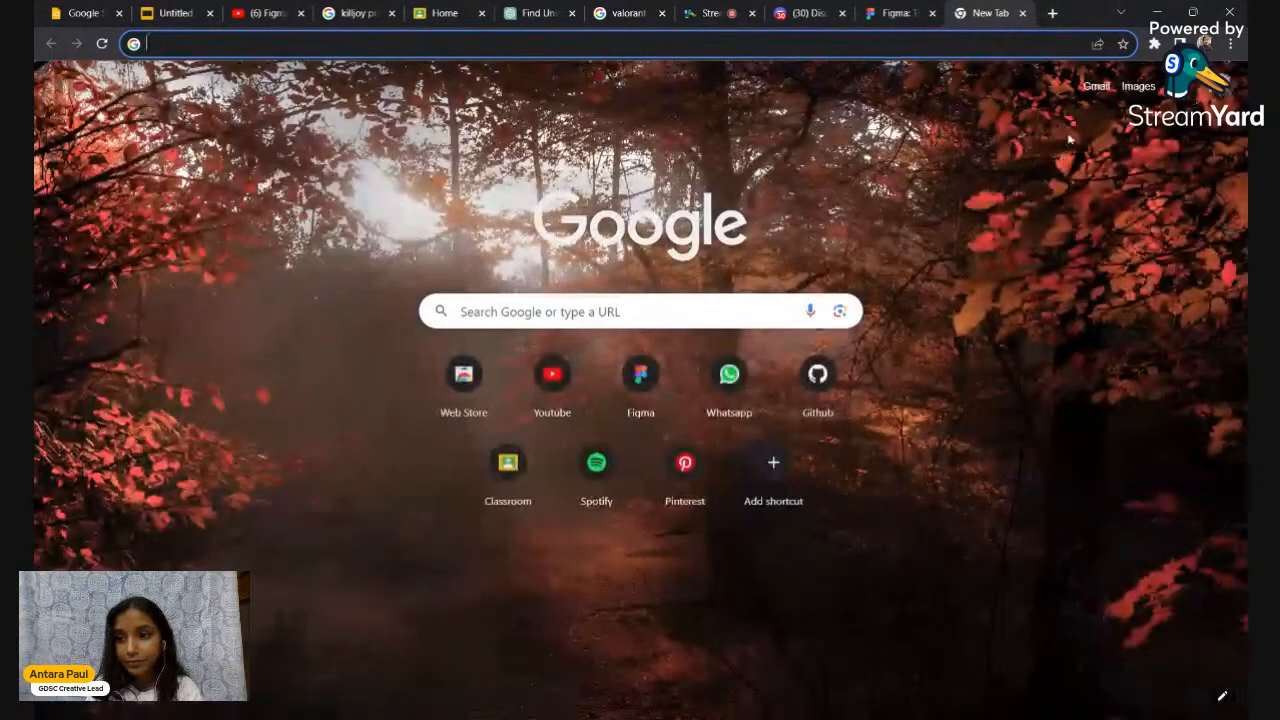
click(1212, 87)
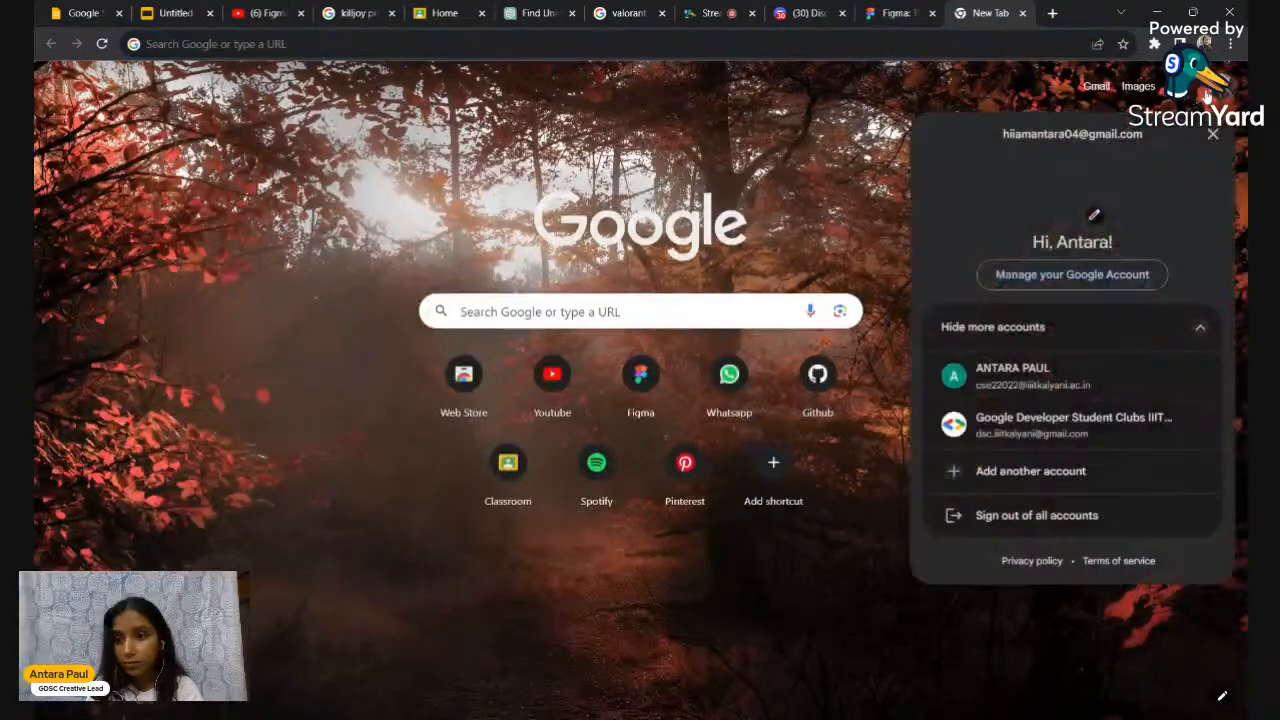
click(979, 370)
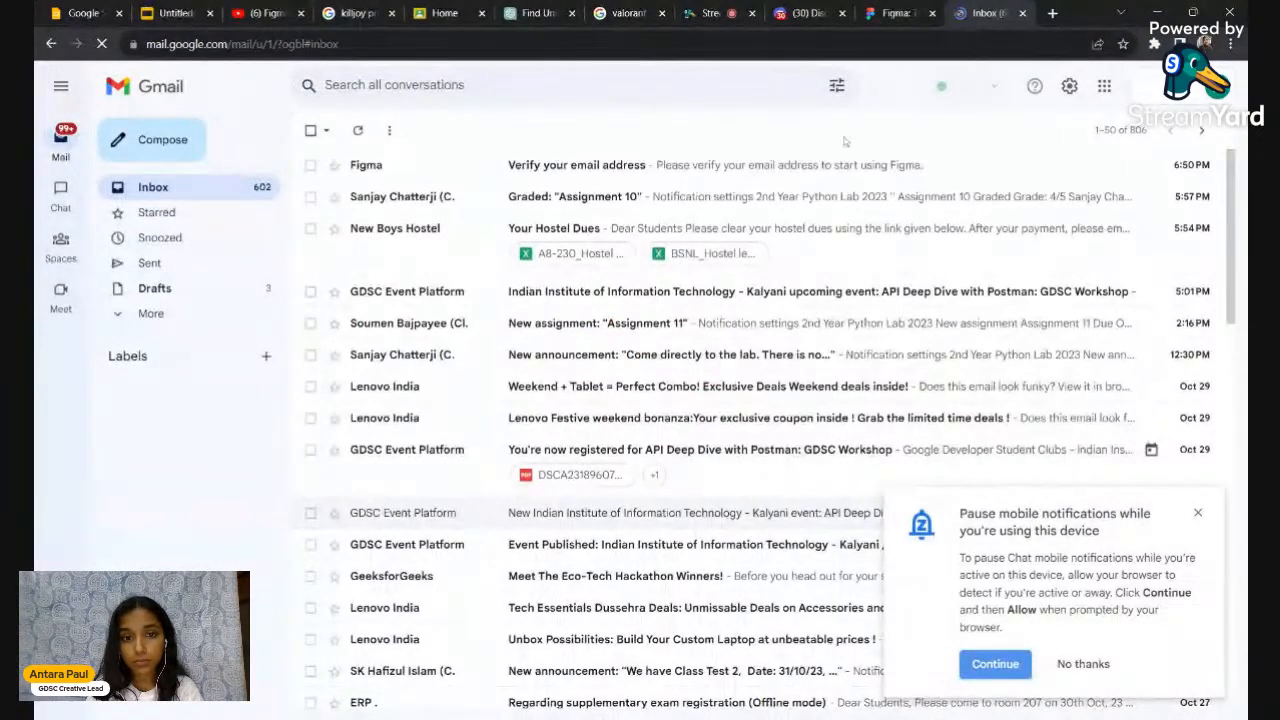
Open Figma's verification message in Gmail and confirm the e-mail address
click(606, 164)
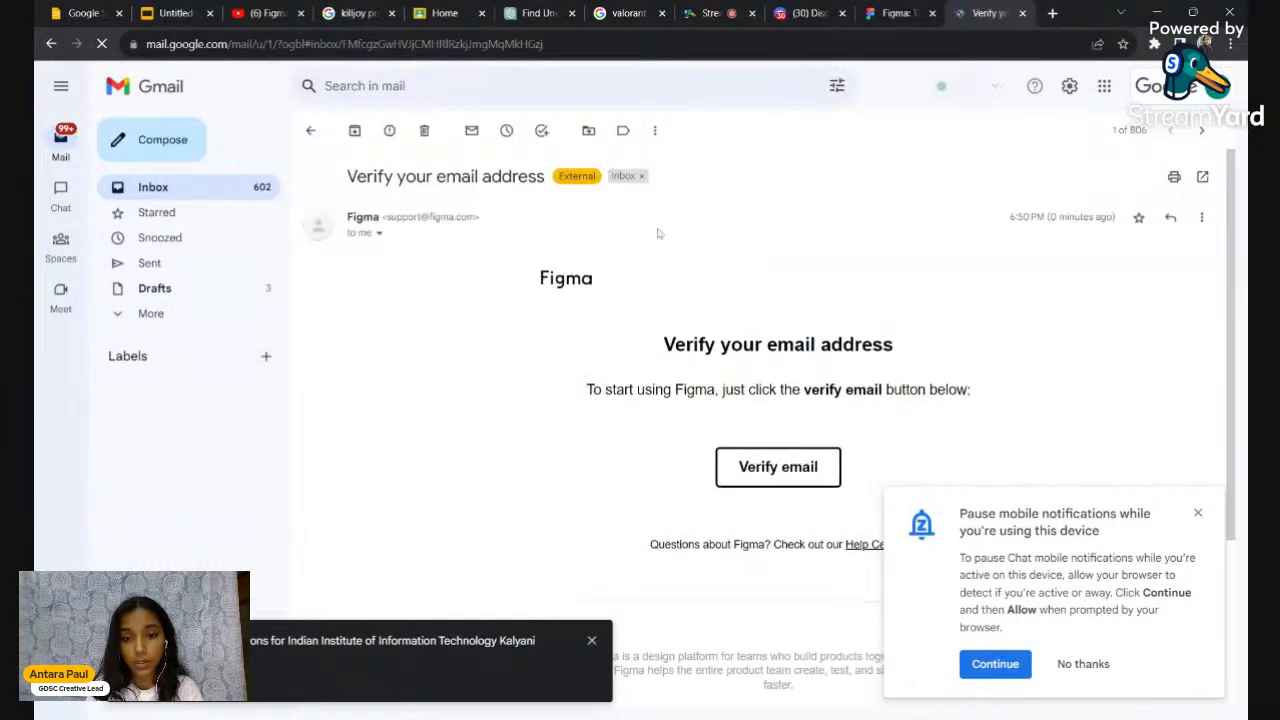
scroll(736, 342, down, 1)
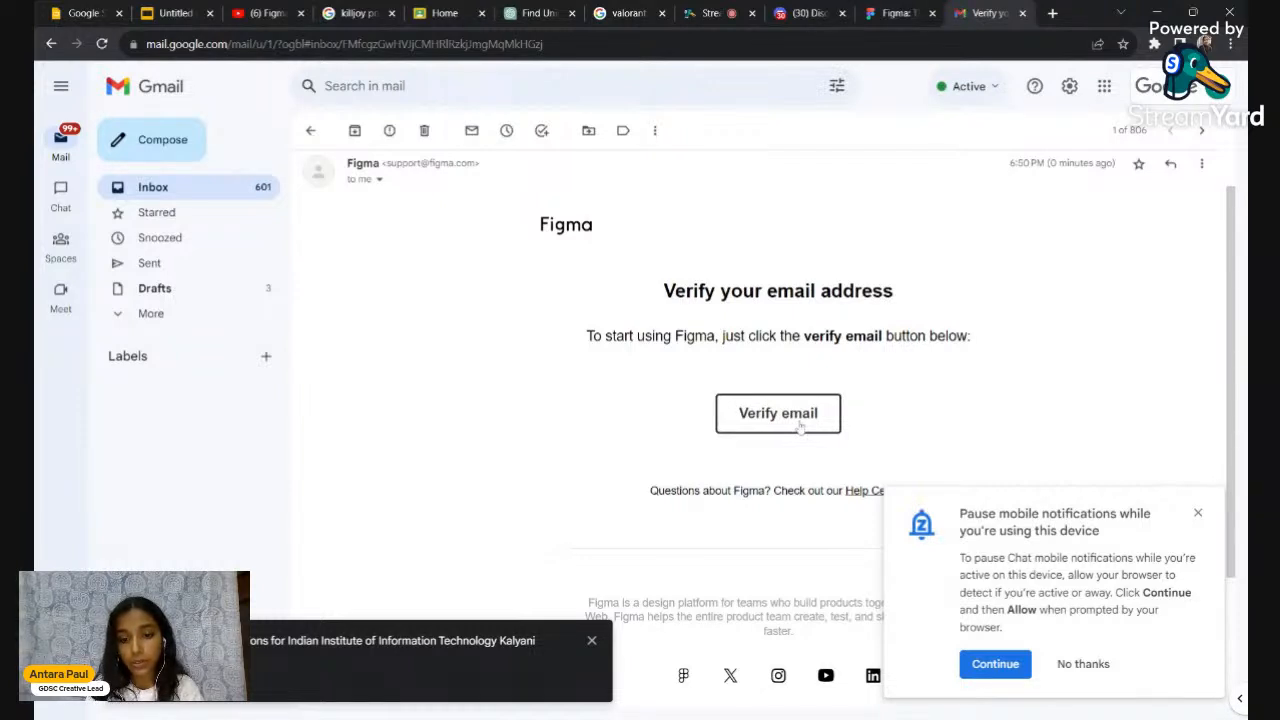
click(799, 426)
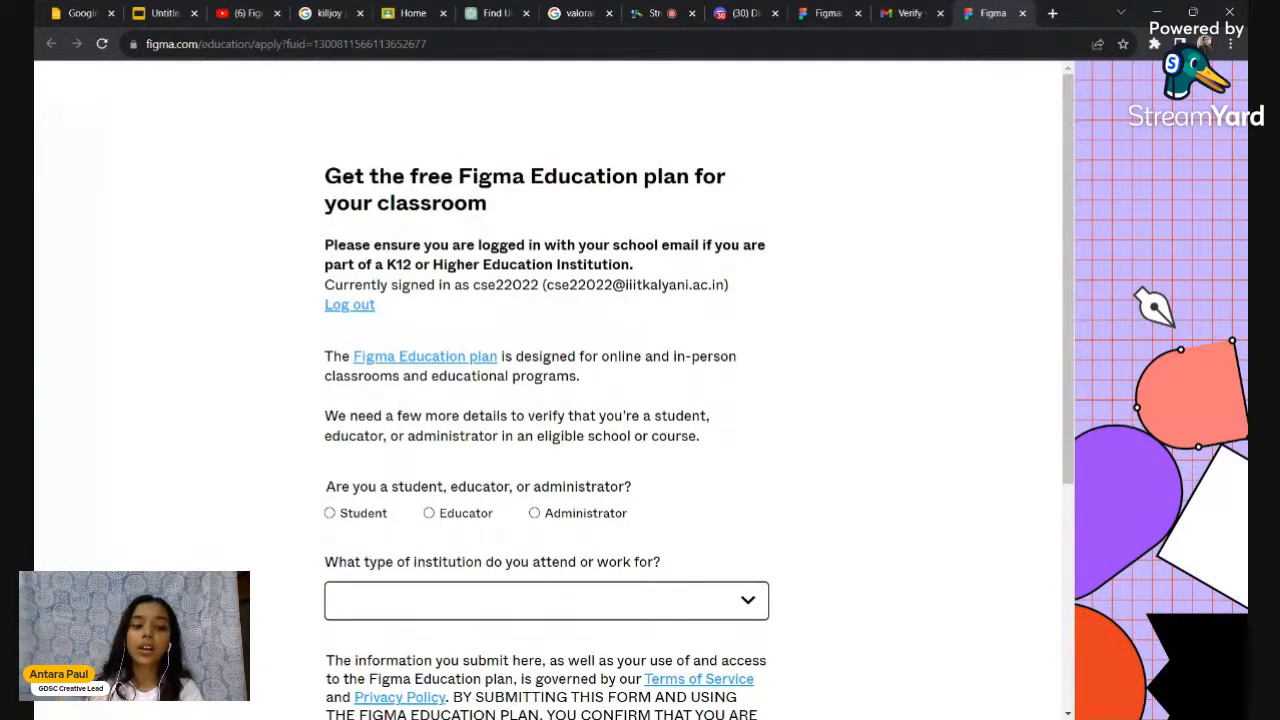
Browse Figma's Pricing page from the homepage tab
scroll(548, 400, down, 1)
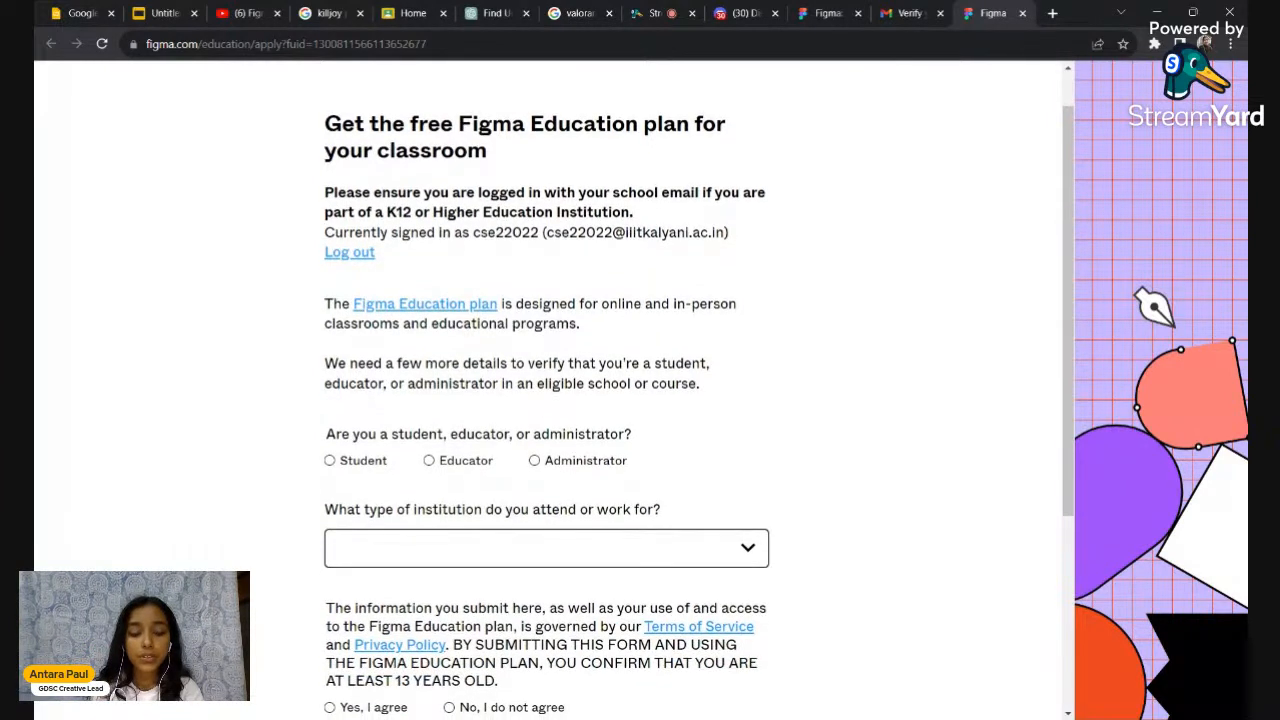
click(829, 13)
mouse_move(794, 92)
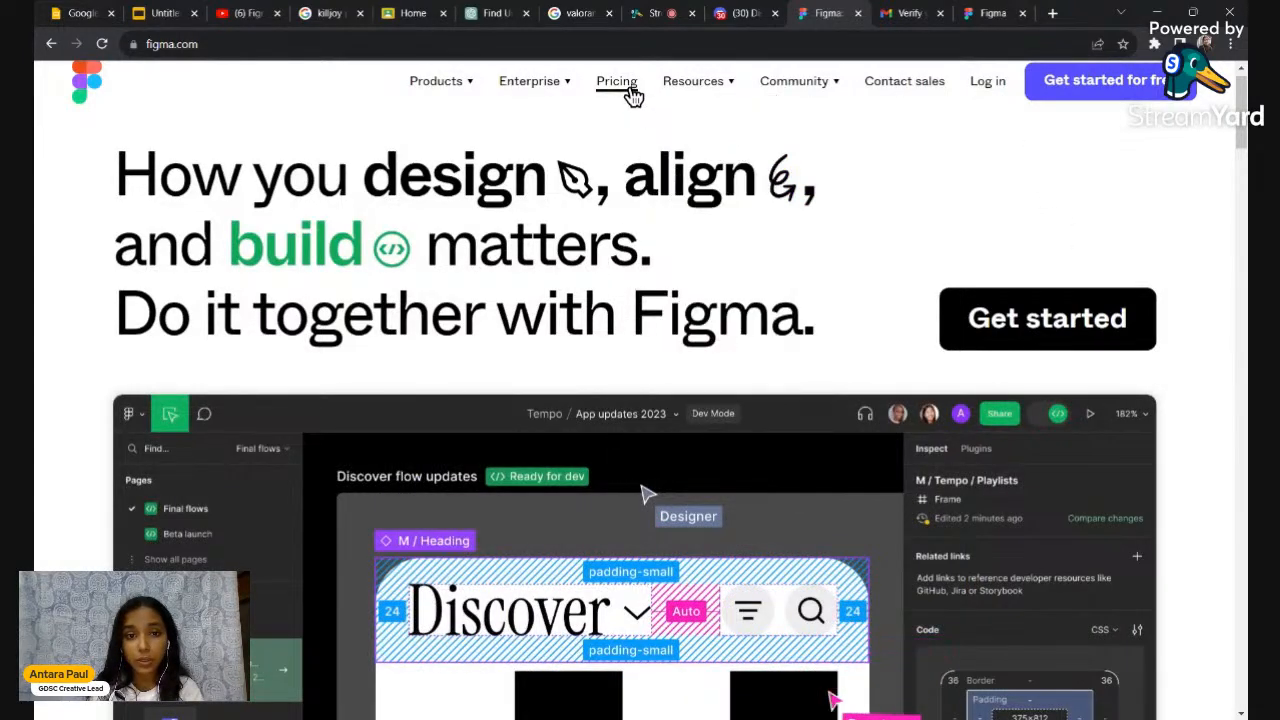
click(626, 87)
scroll(500, 300, down, 2)
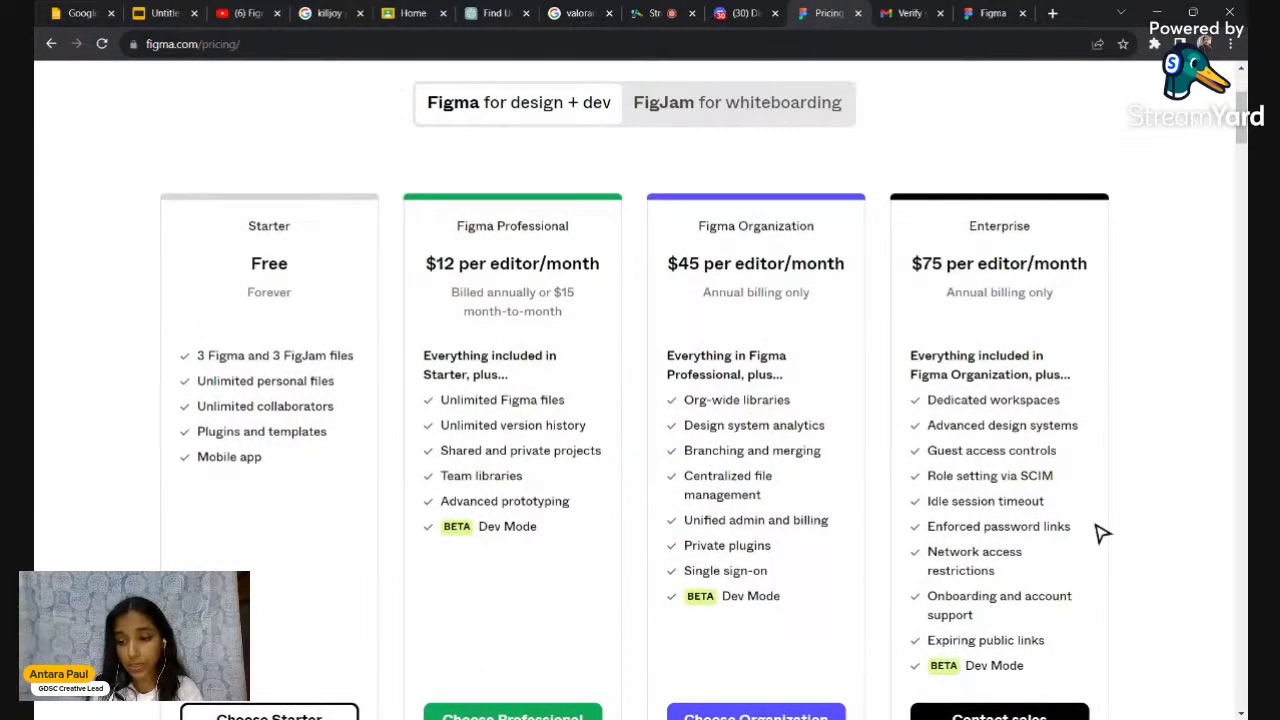
scroll(587, 540, down, 1)
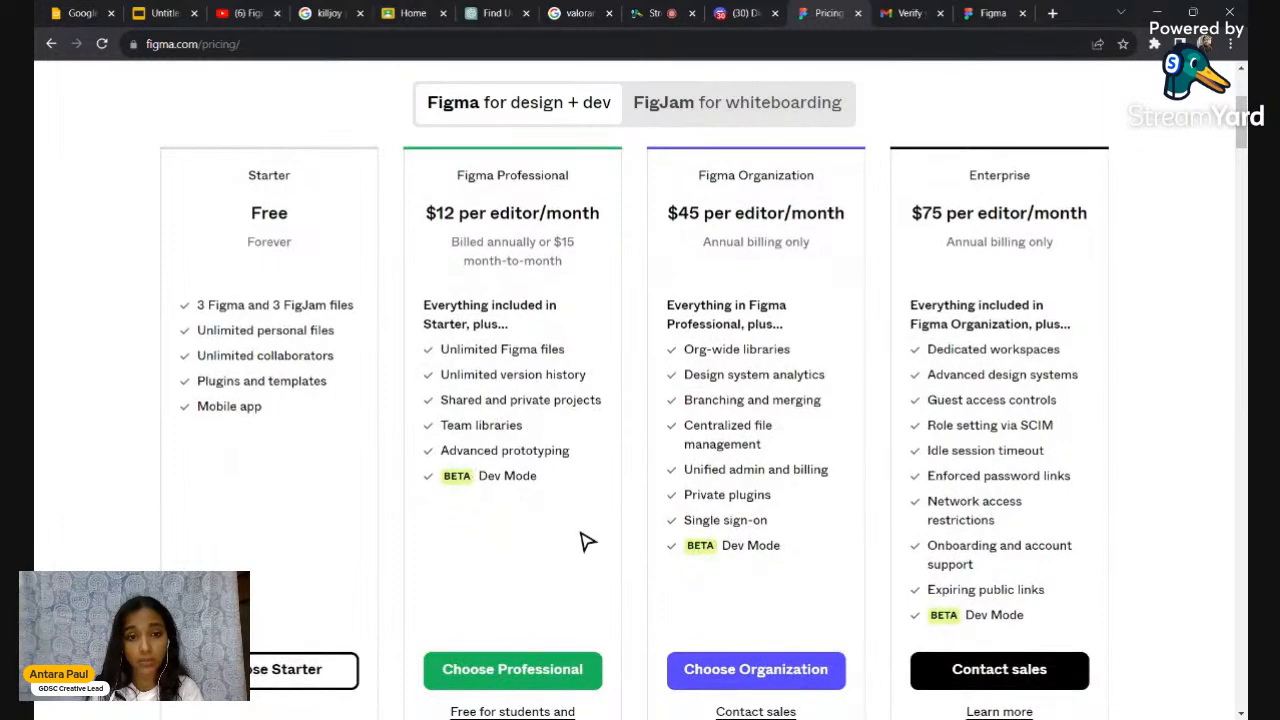
scroll(523, 237, down, 1)
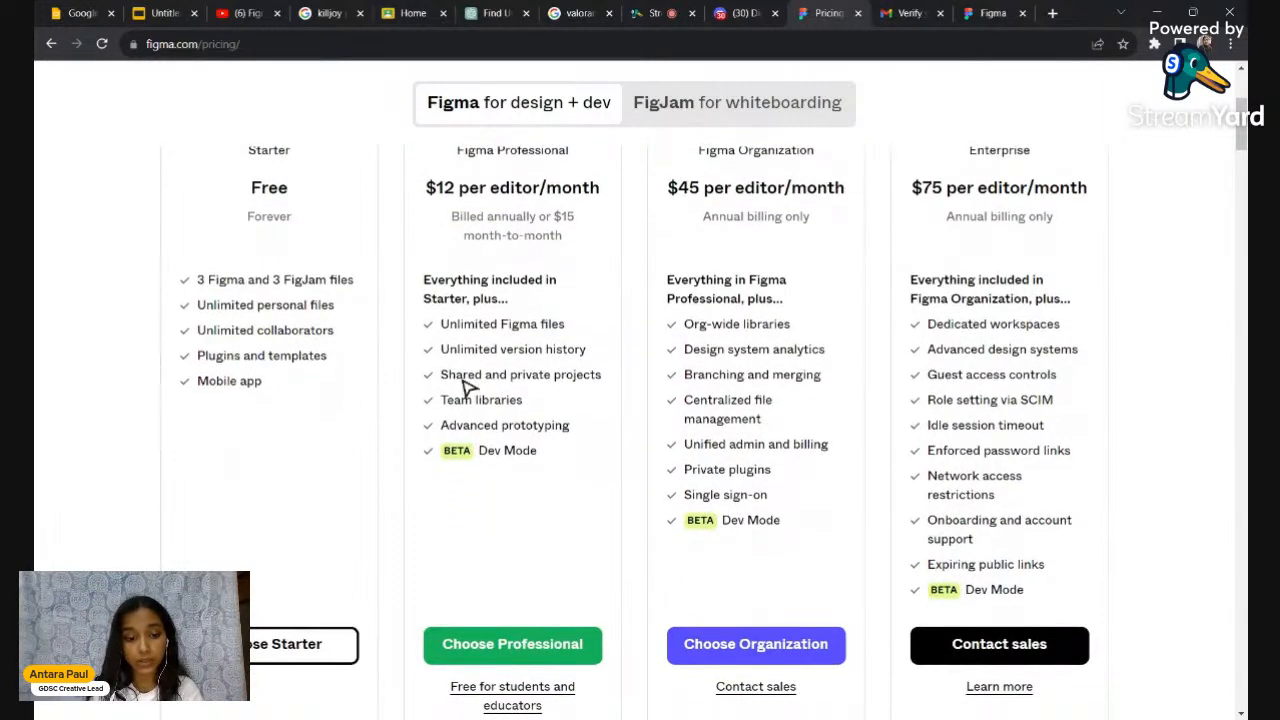
scroll(463, 520, down, 3)
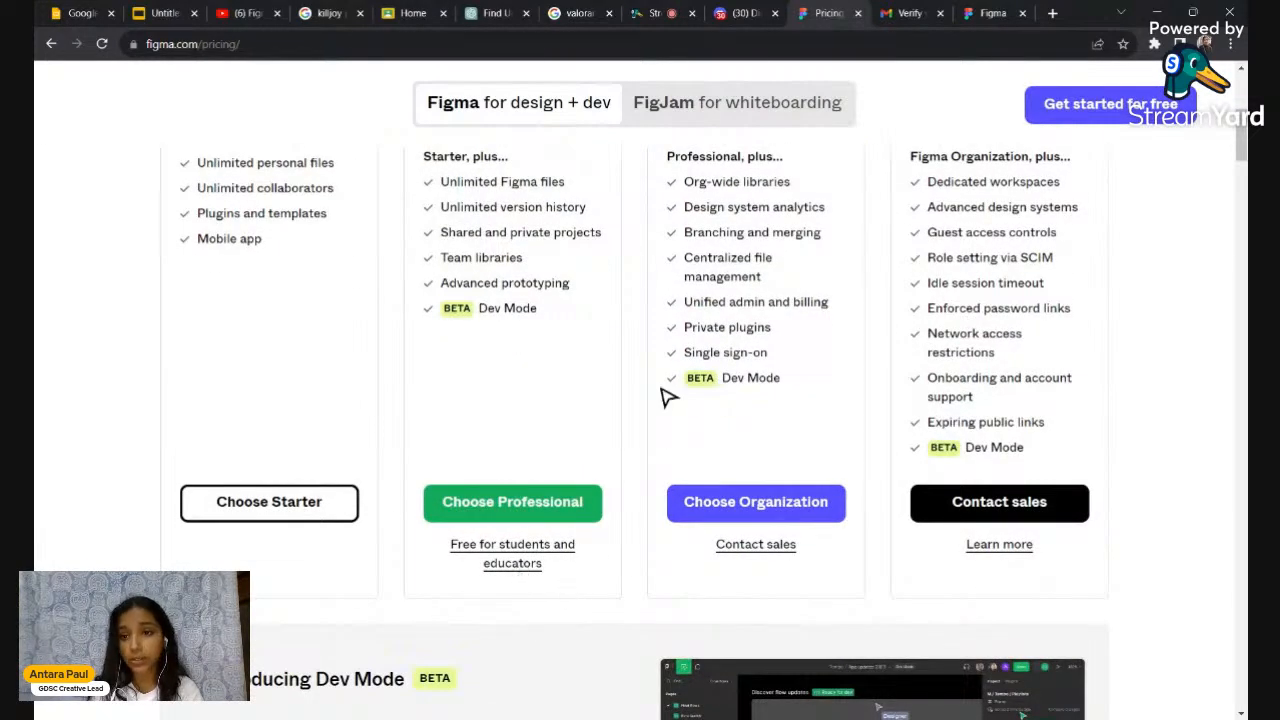
scroll(668, 397, up, 5)
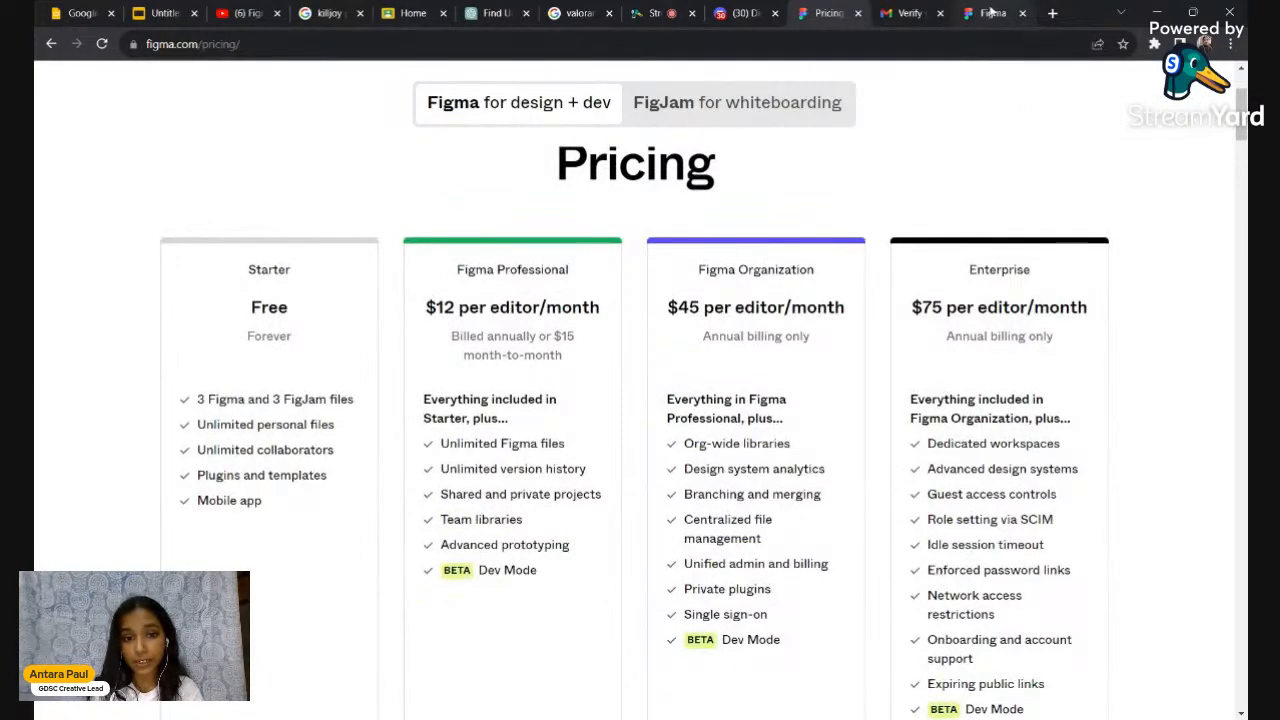
Choose Higher Ed as the institution type on the Education application form
click(990, 13)
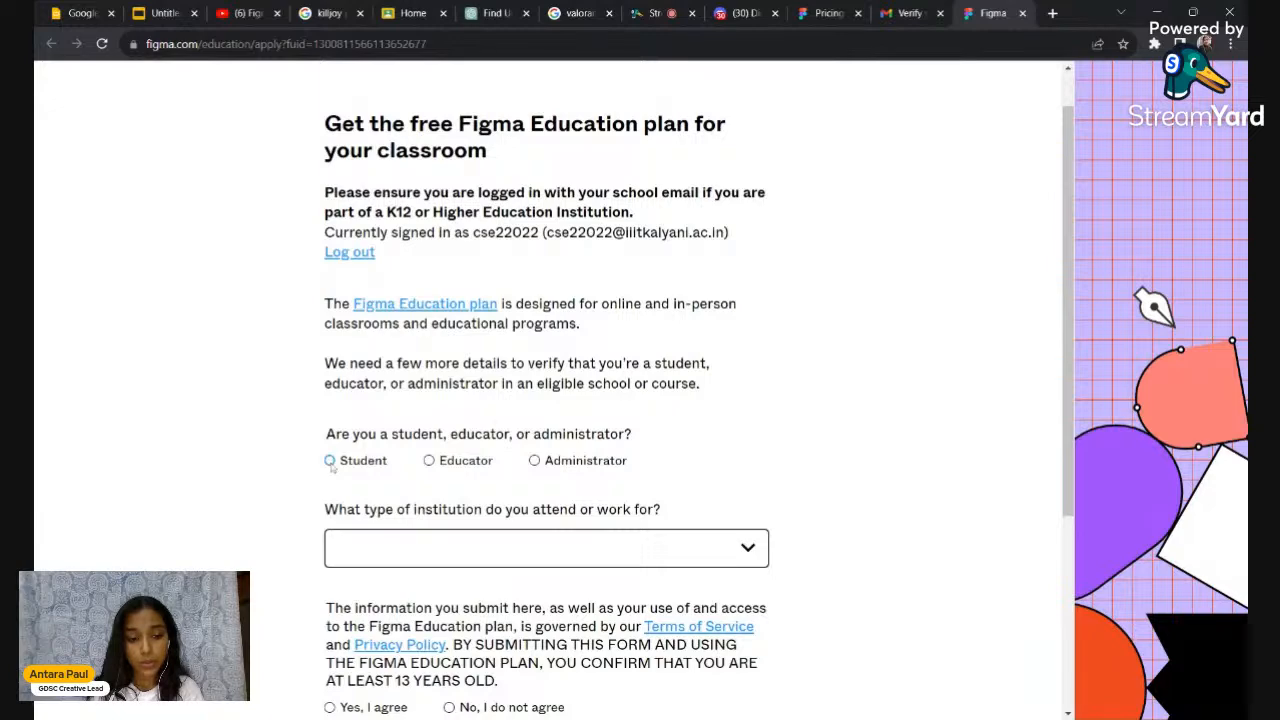
scroll(527, 414, down, 2)
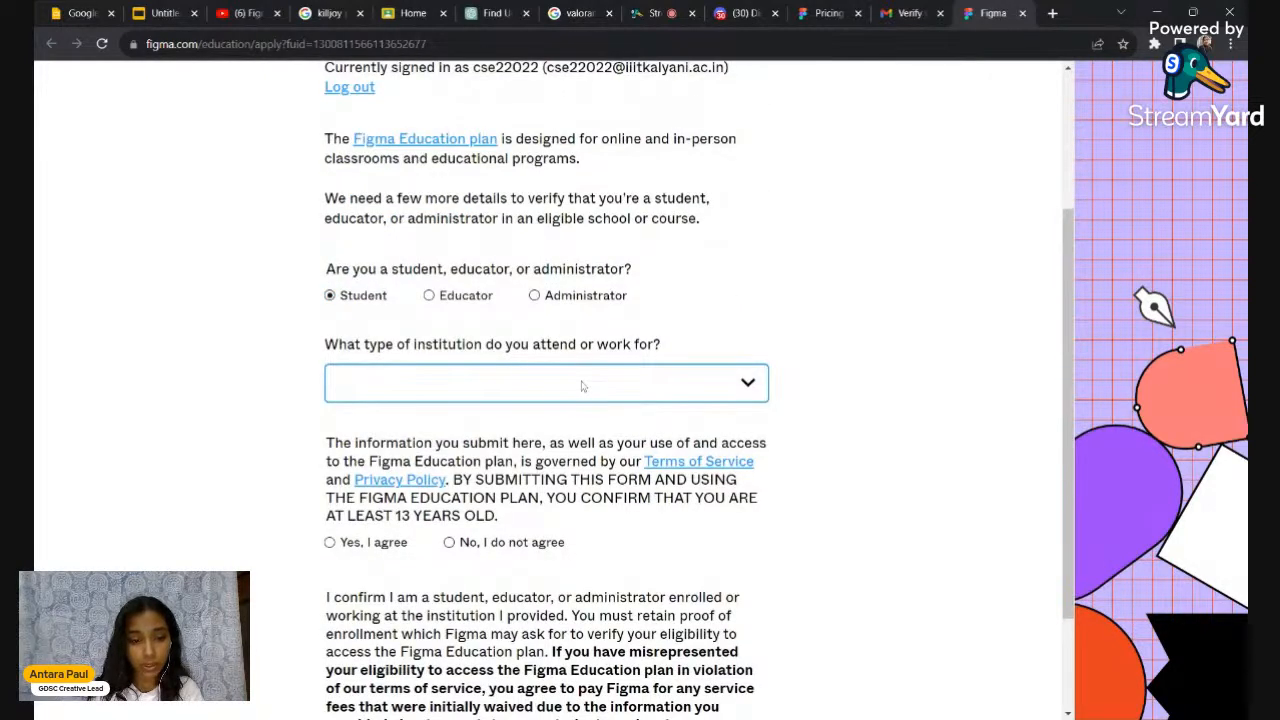
click(486, 463)
scroll(486, 463, down, 3)
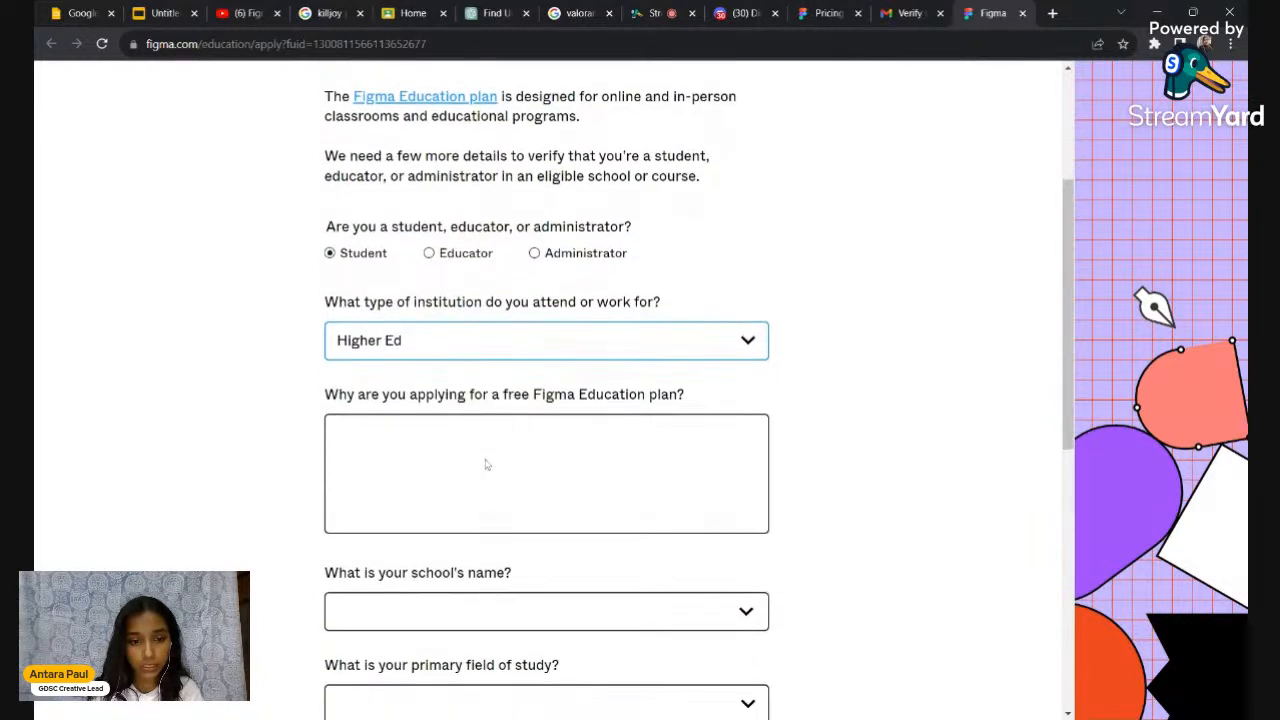
scroll(487, 463, down, 4)
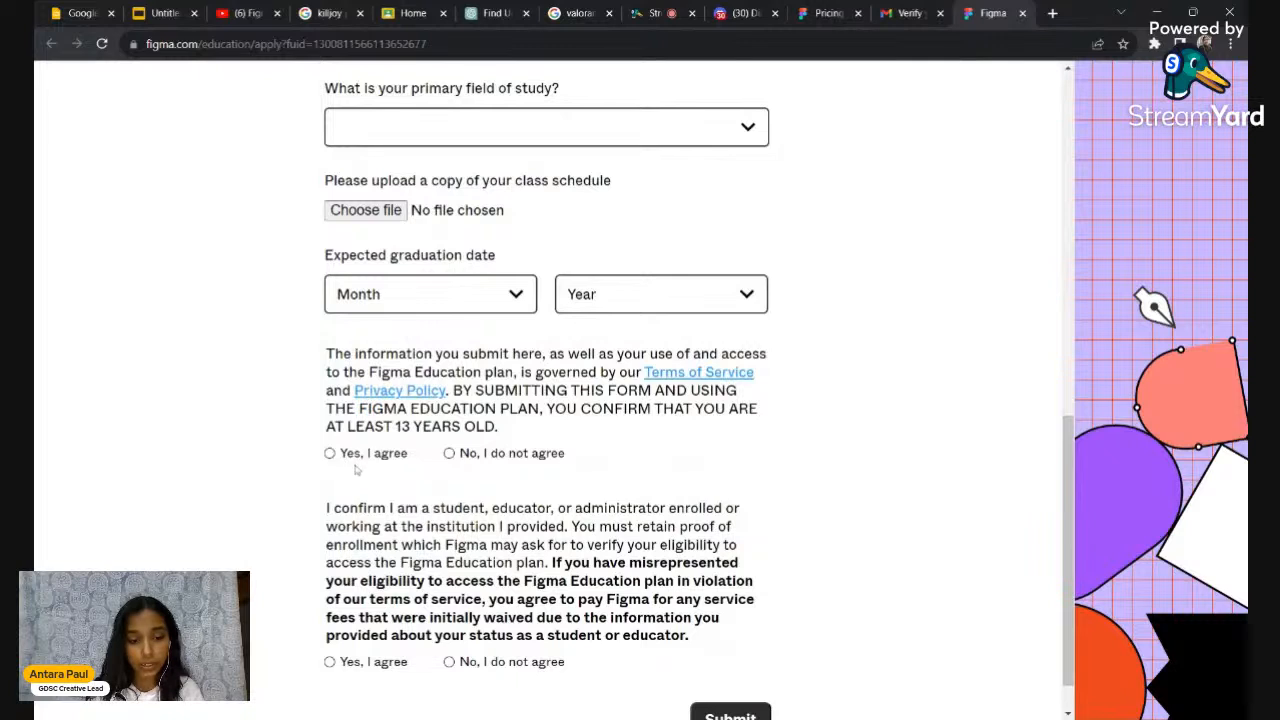
scroll(355, 470, down, 1)
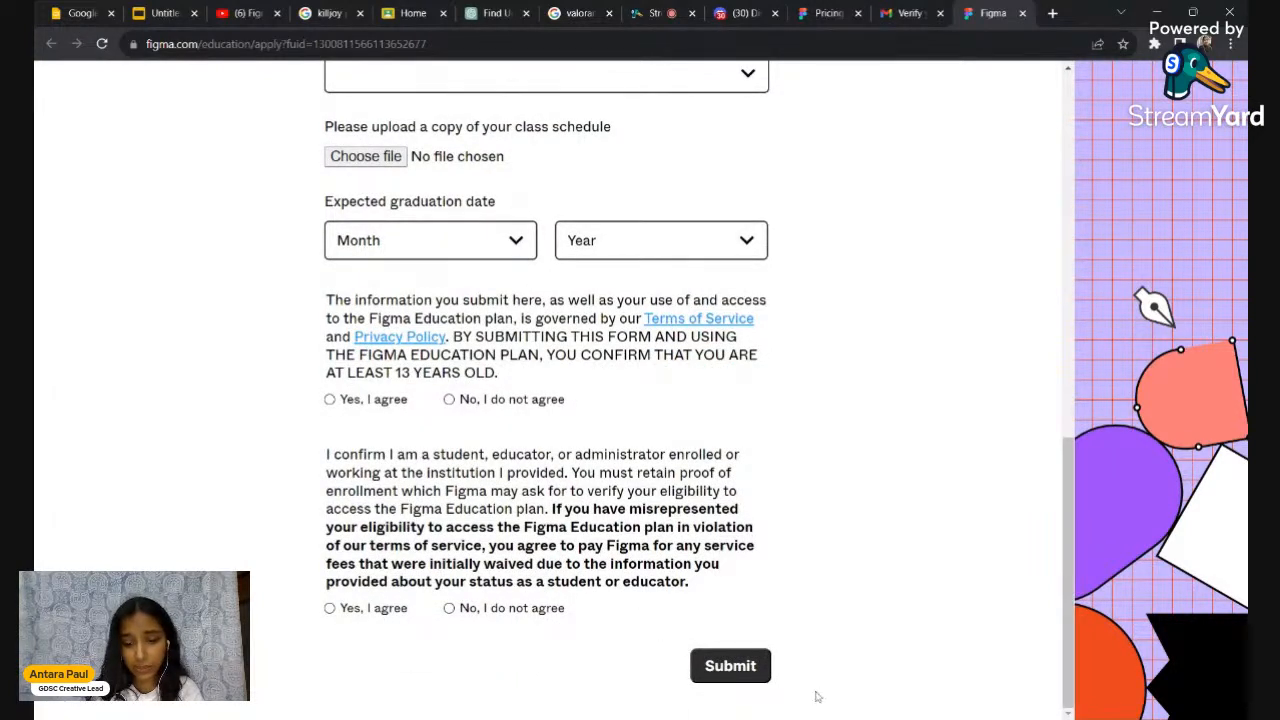
scroll(548, 490, up, 7)
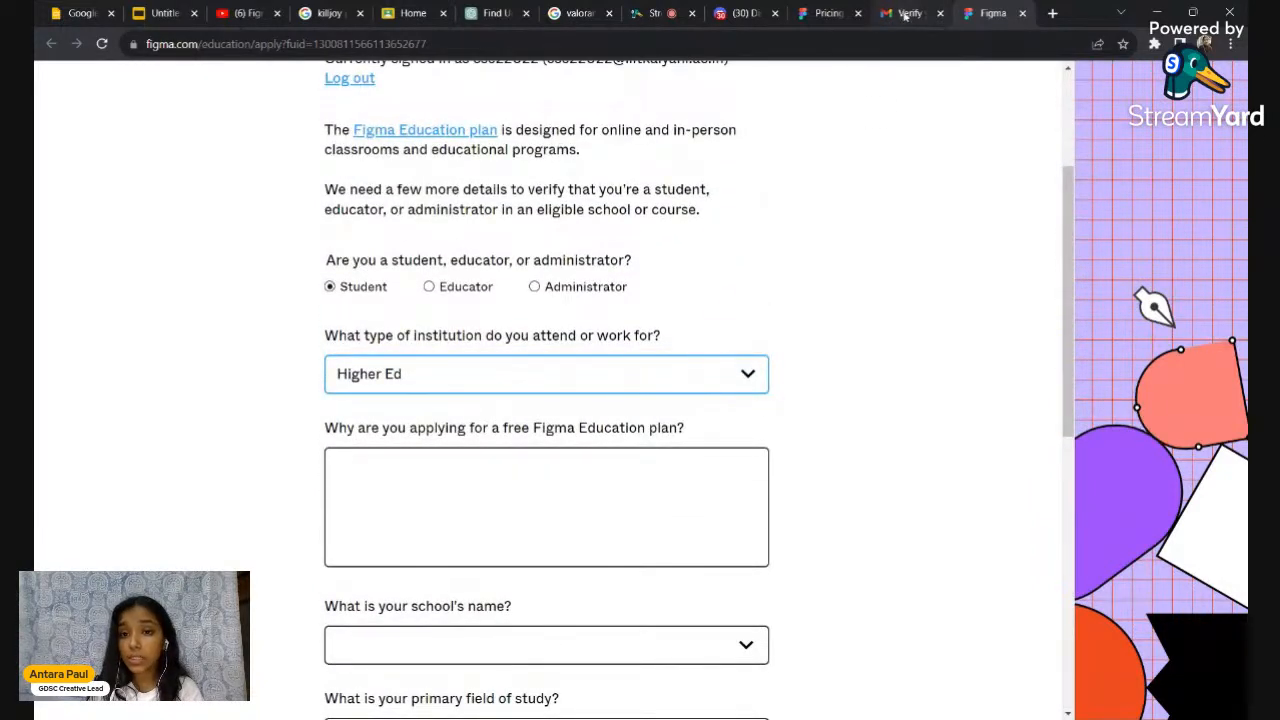
scroll(900, 206, up, 2)
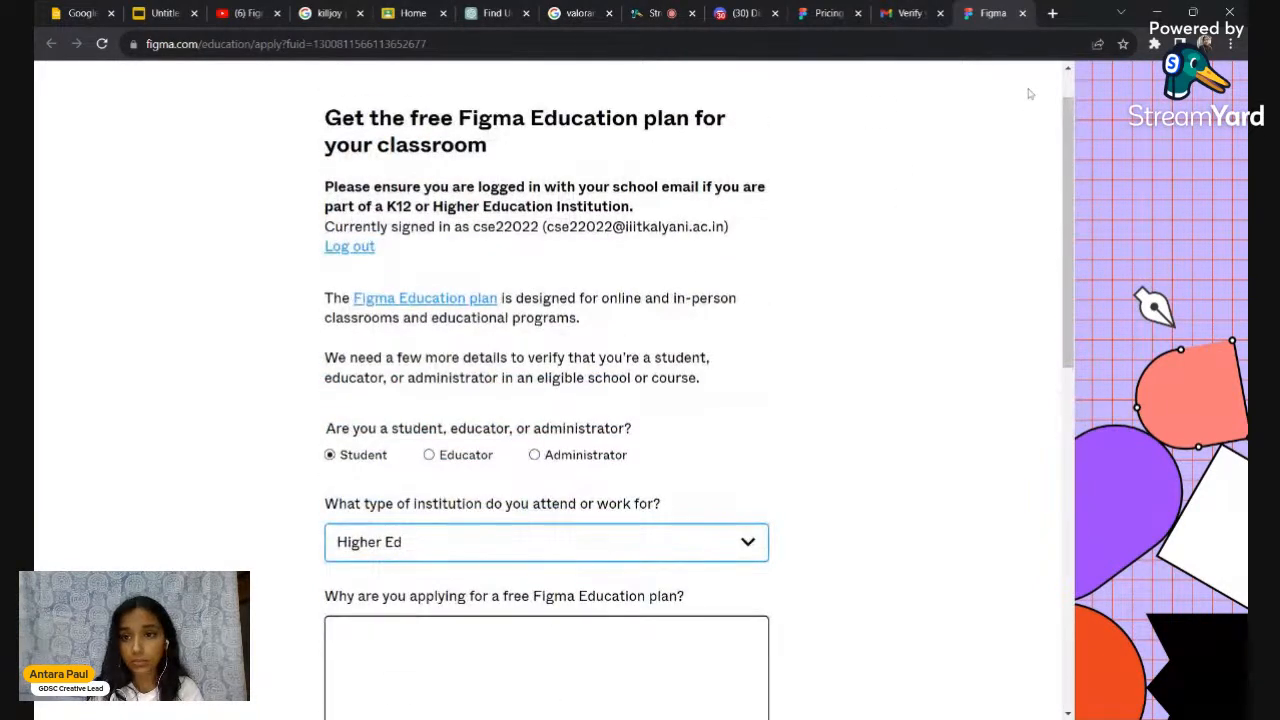
Close the Education application tab and return to the Pricing page
click(1023, 14)
click(900, 13)
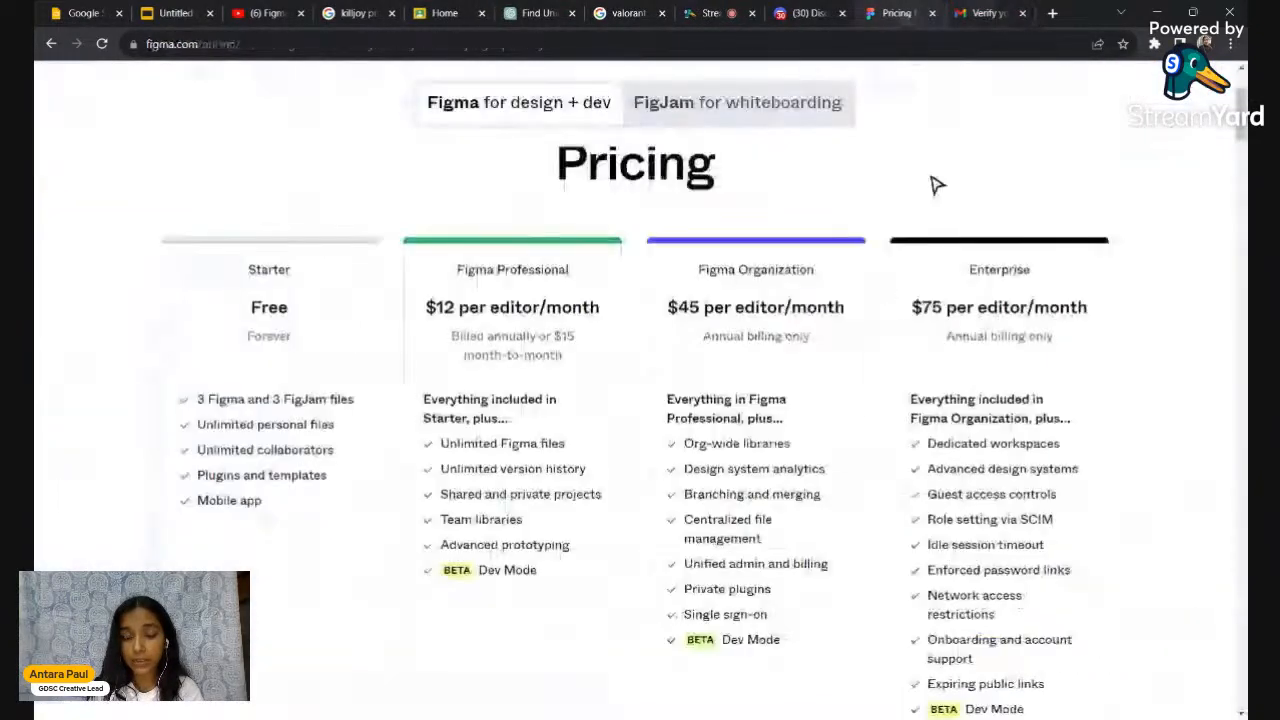
scroll(950, 195, up, 2)
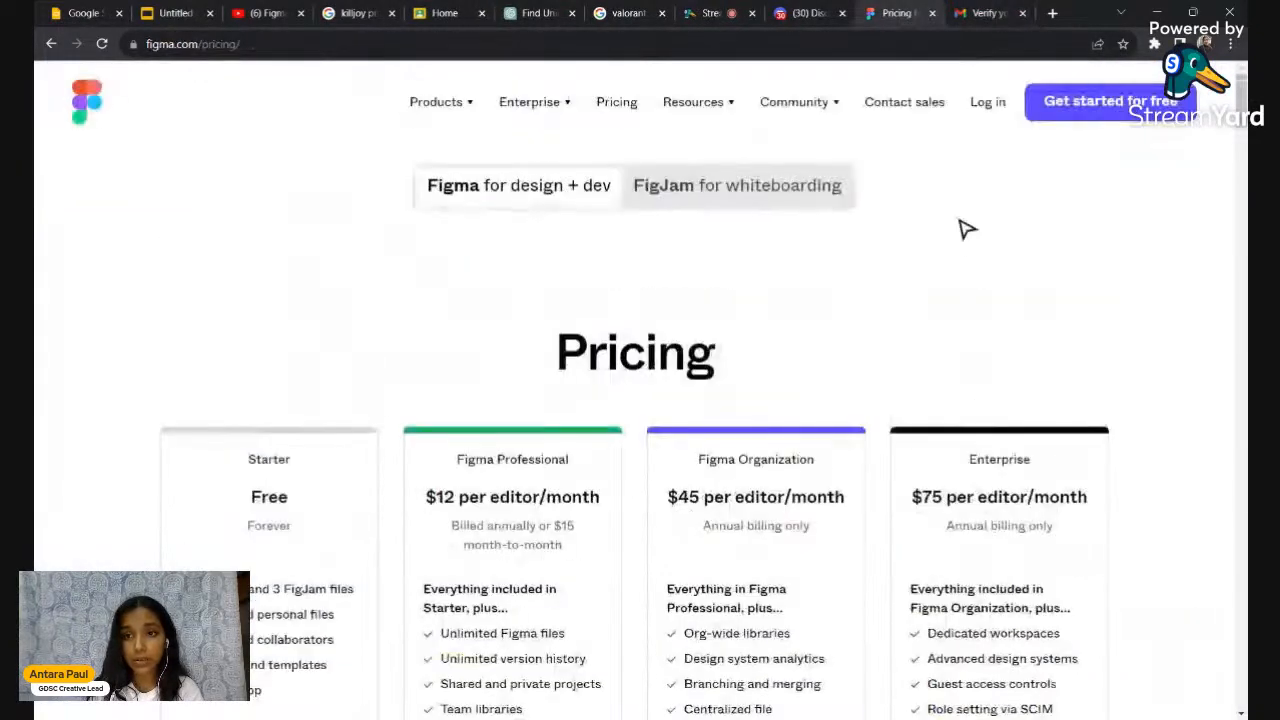
Clear the login e-mail on the Figma homepage and sign in with Google
click(51, 44)
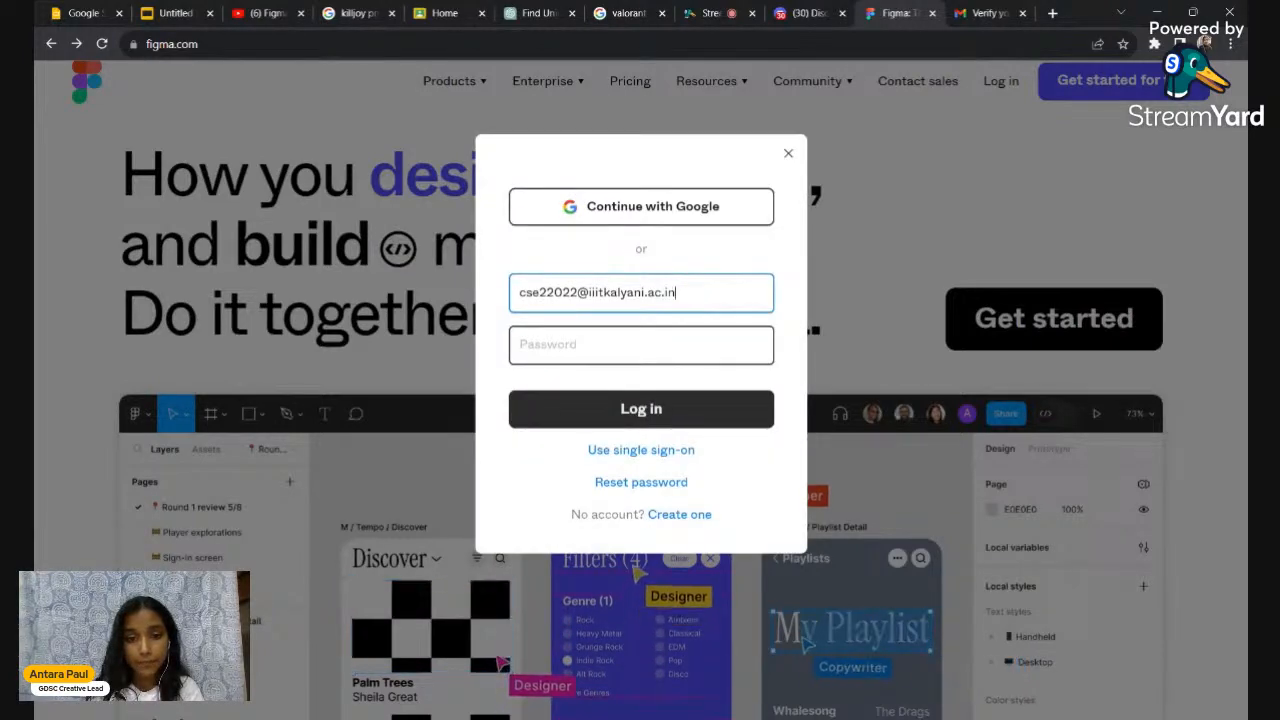
key(ctrl+a)
key(BackSpace)
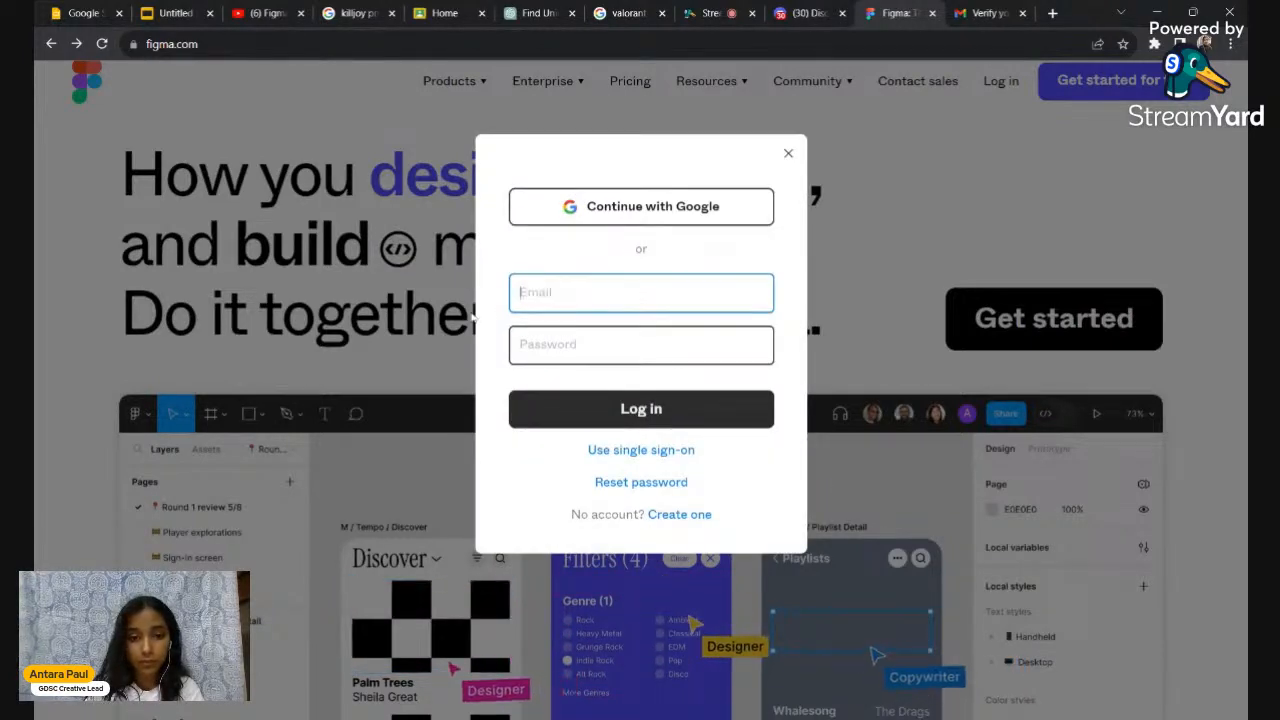
click(630, 197)
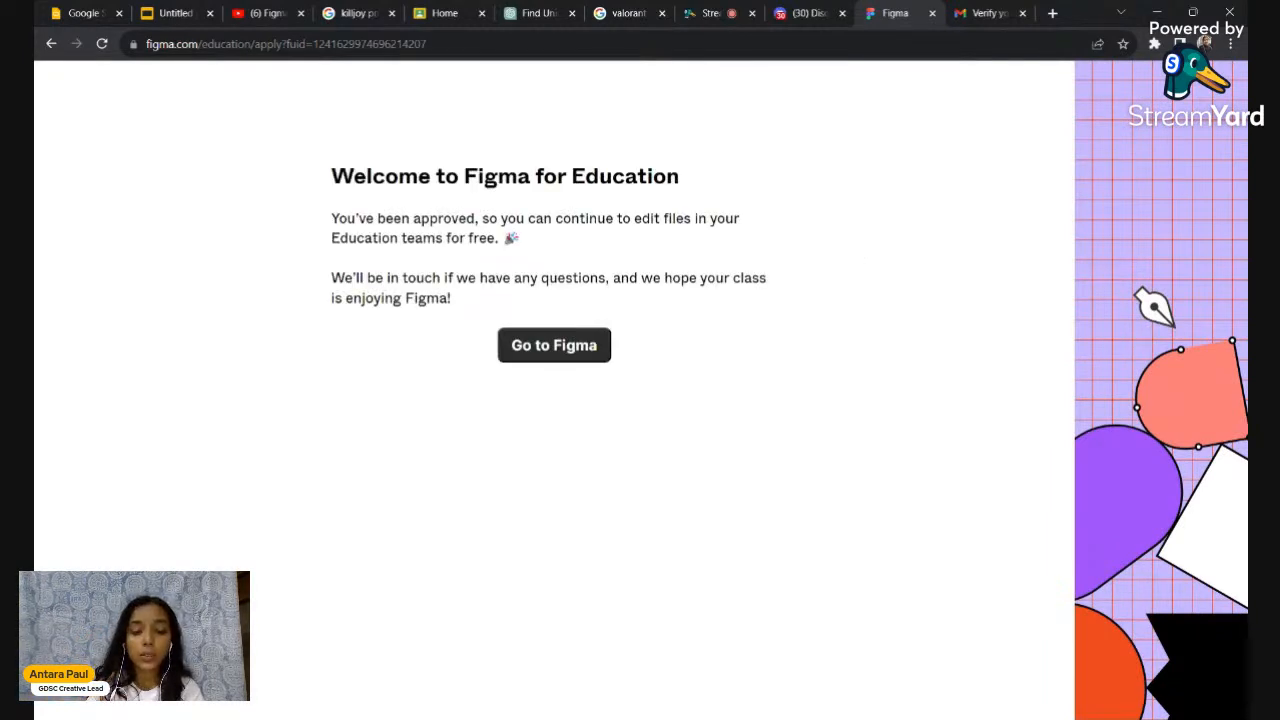
Choose Go to Figma on the Figma for Education welcome page
click(566, 360)
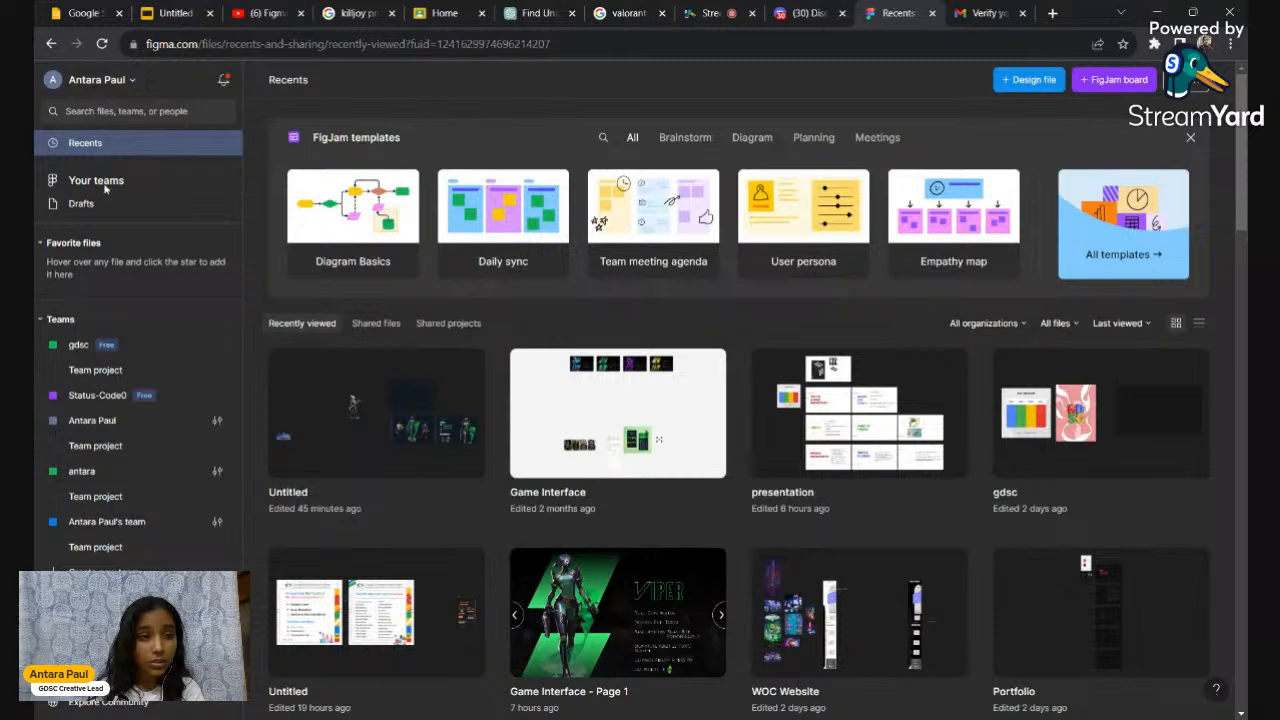
Create an Untitled design file, close the Gmail tab, and go back to files
click(1015, 87)
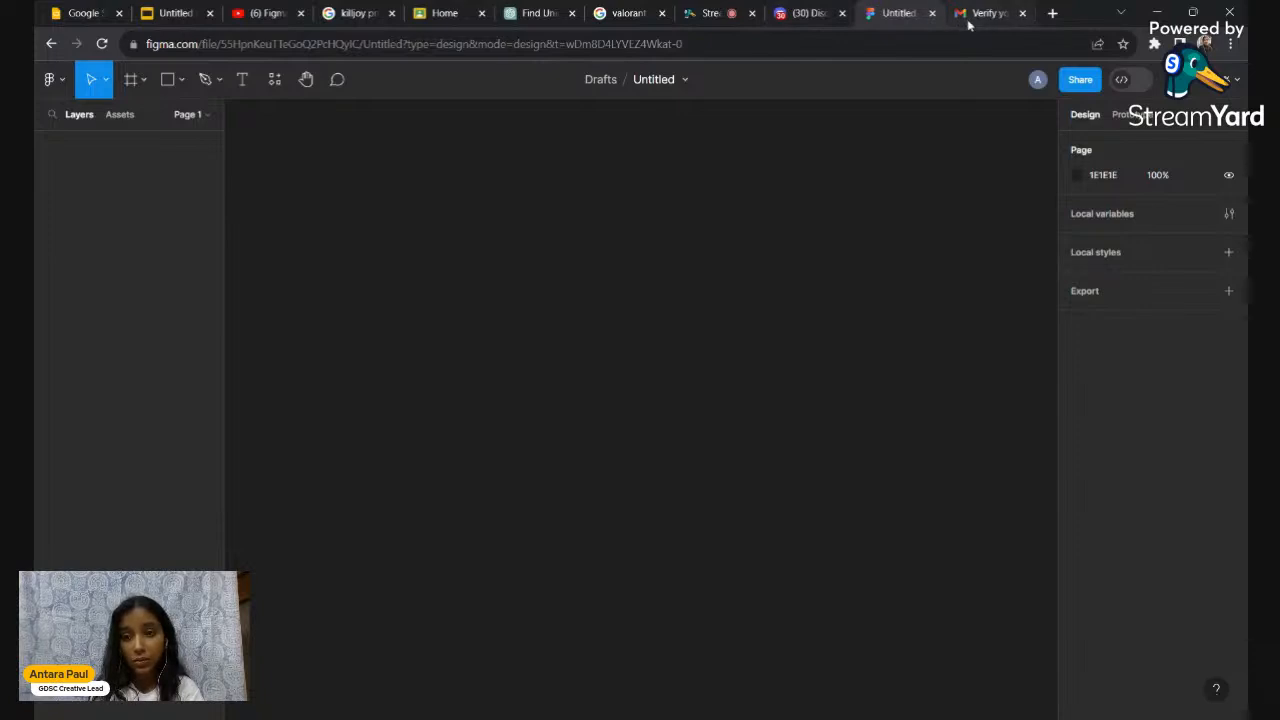
click(1023, 13)
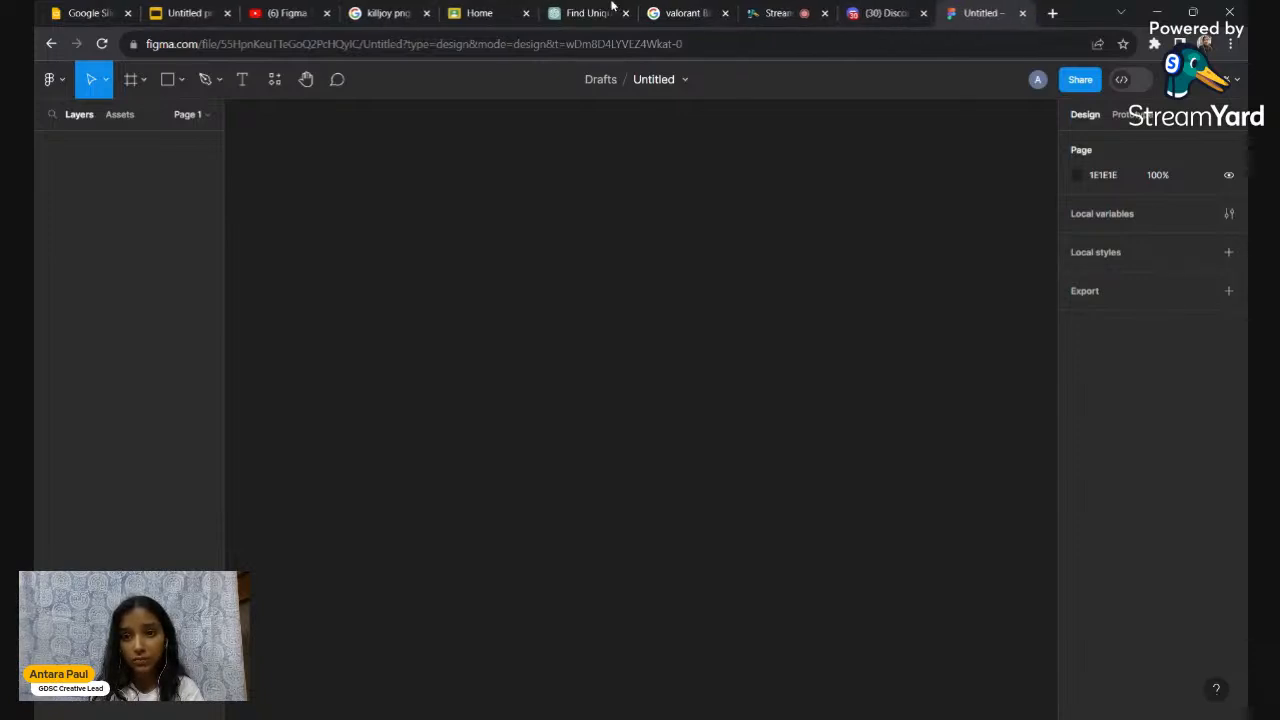
click(49, 82)
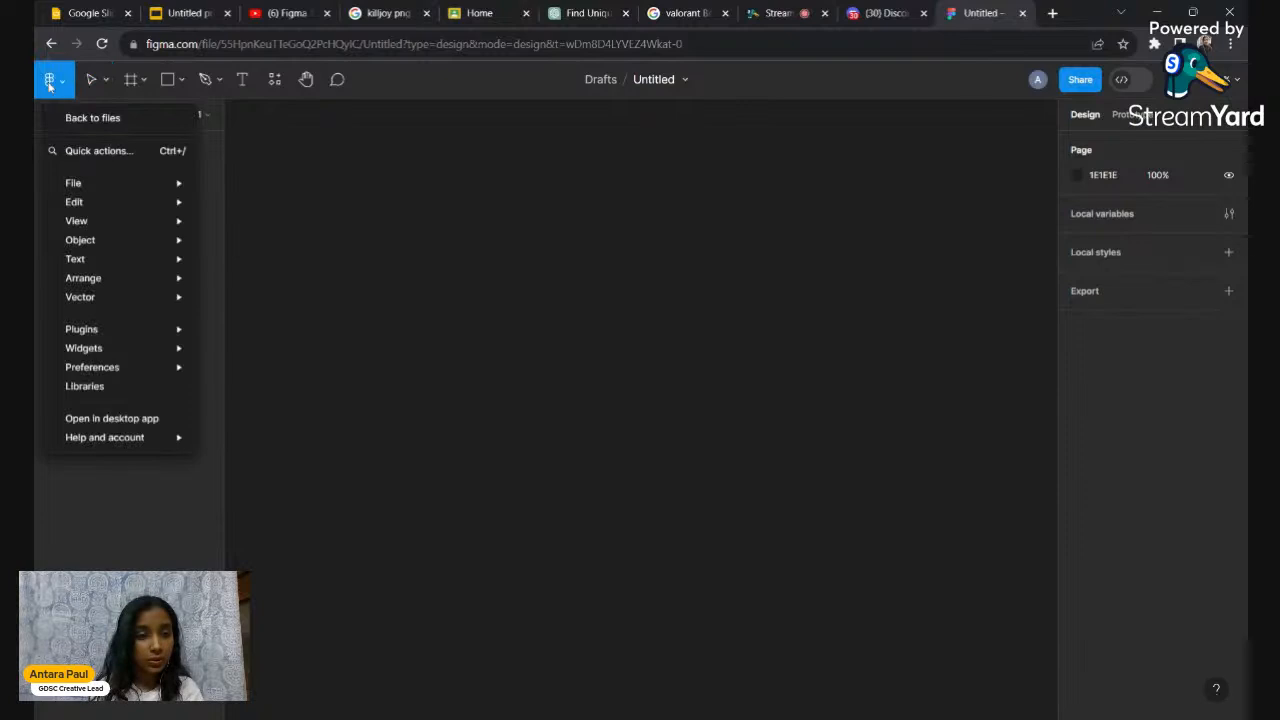
click(99, 119)
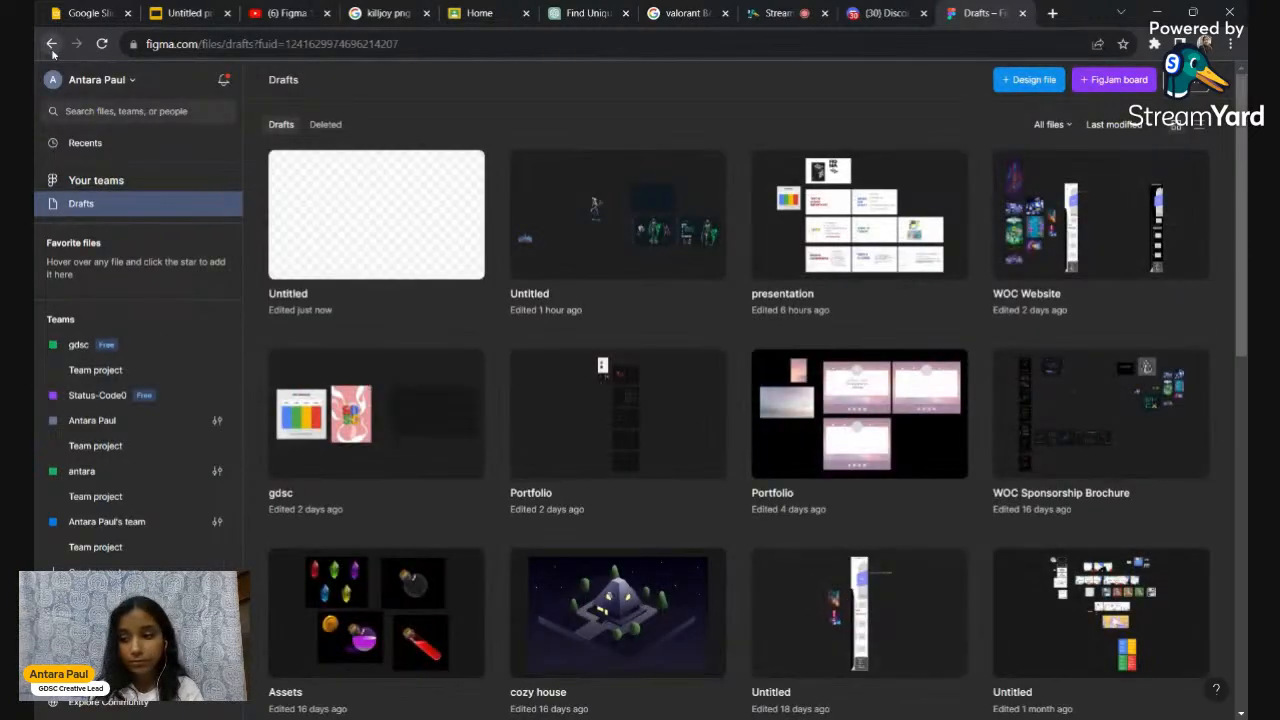
Log out of the personal Gmail account via the account menu
click(98, 82)
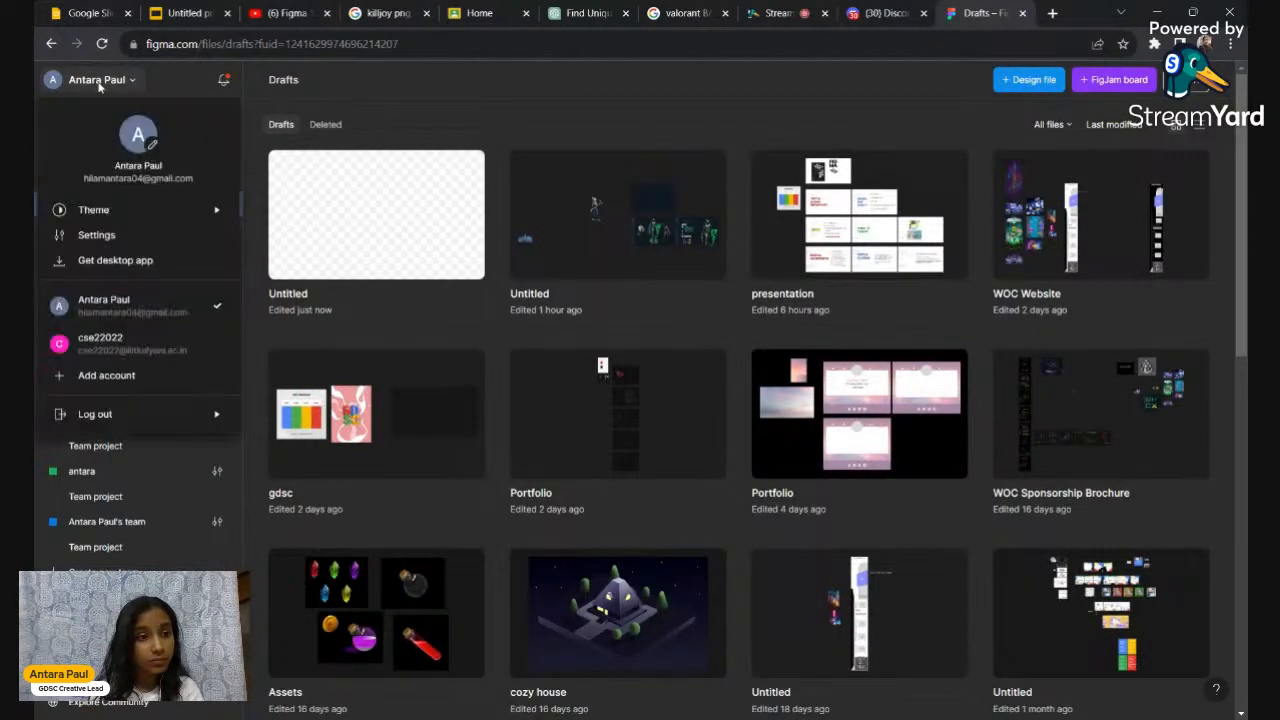
mouse_move(77, 422)
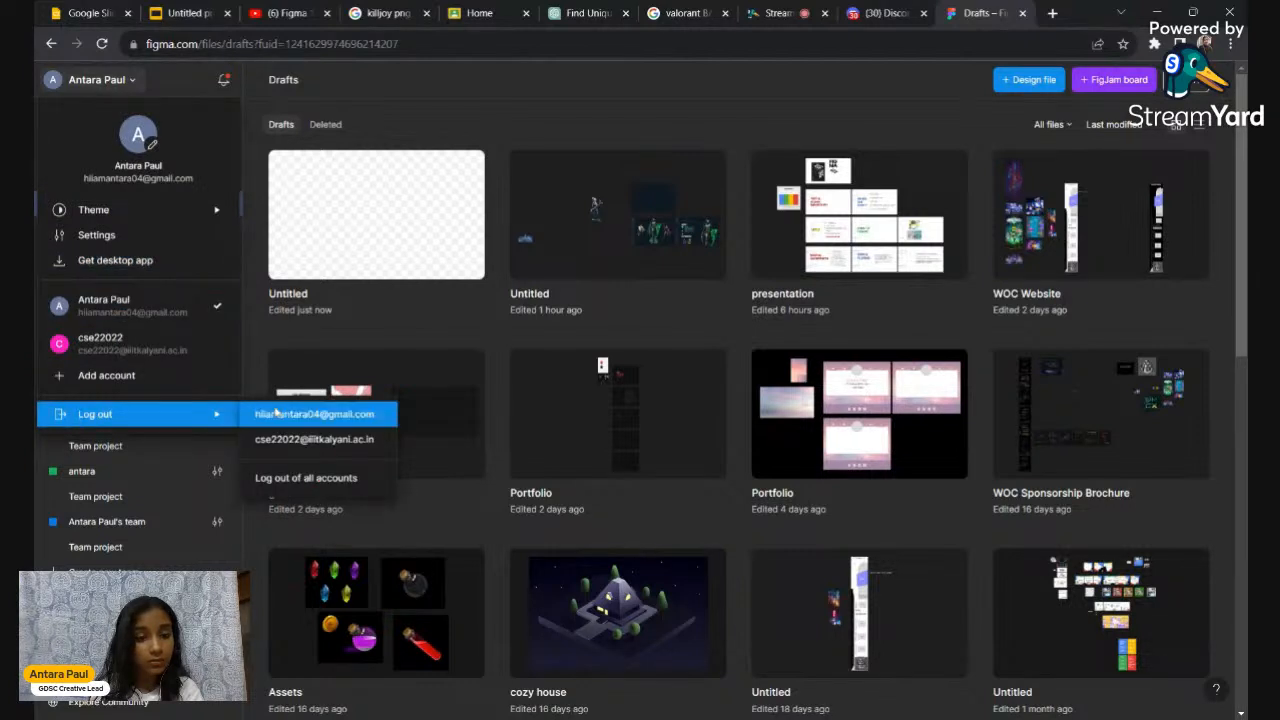
click(275, 413)
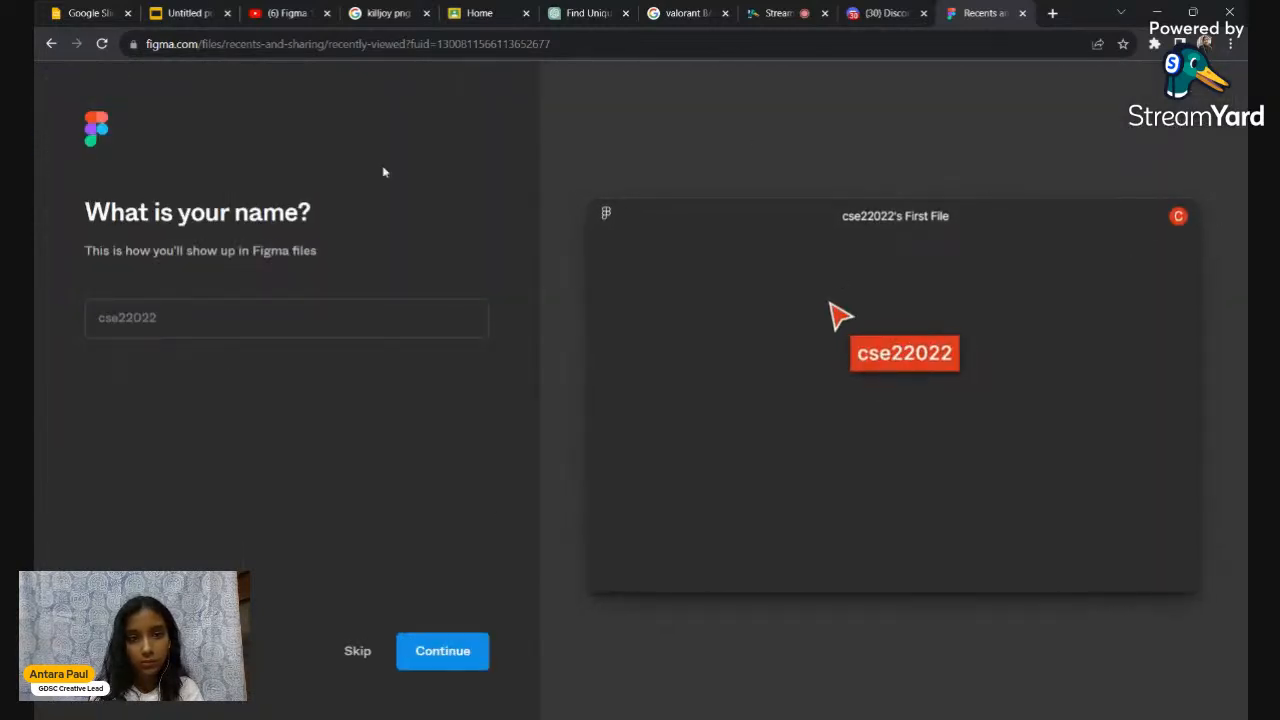
Close the onboarding tab and load figma.com in a fresh browser tab
click(51, 44)
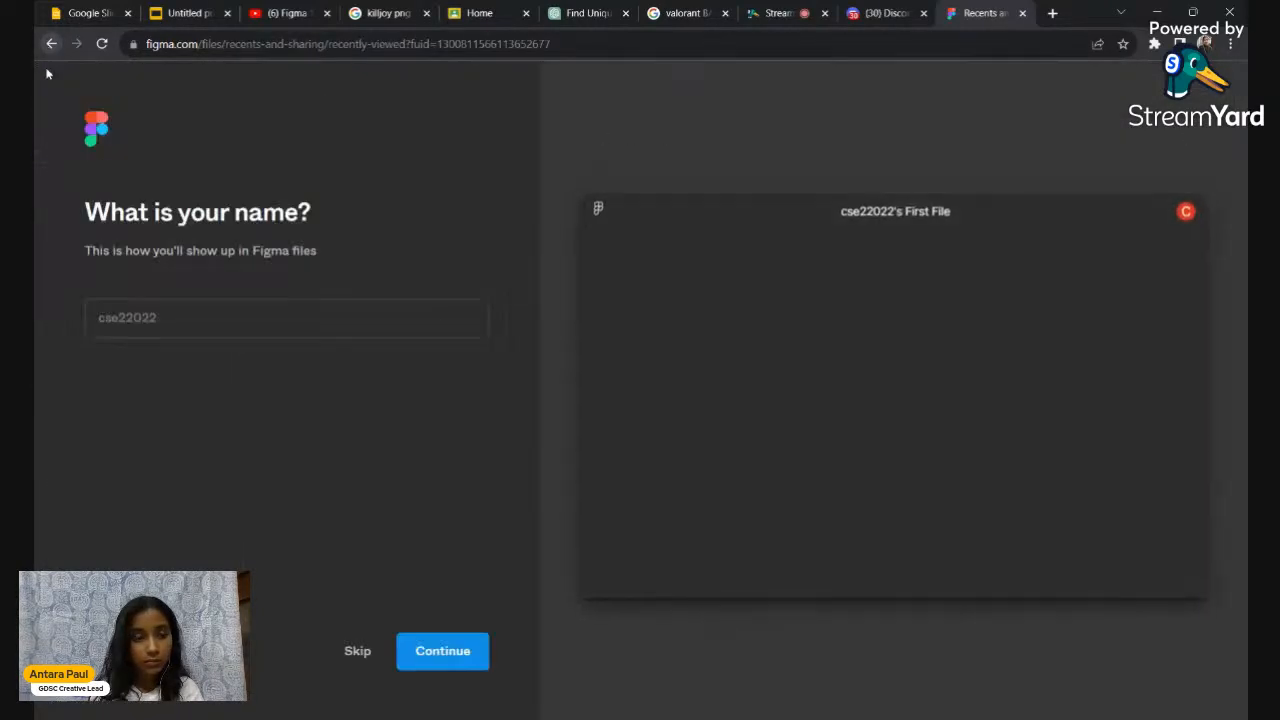
click(1021, 13)
click(1050, 13)
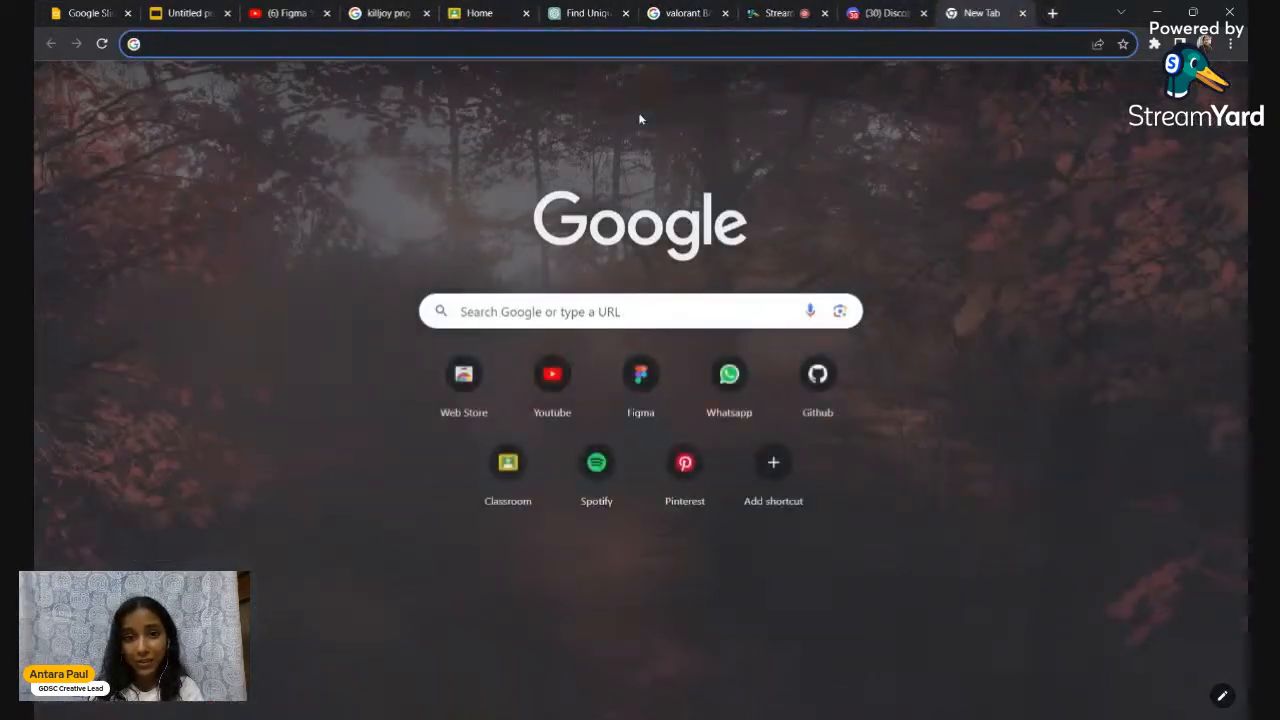
text(fig)
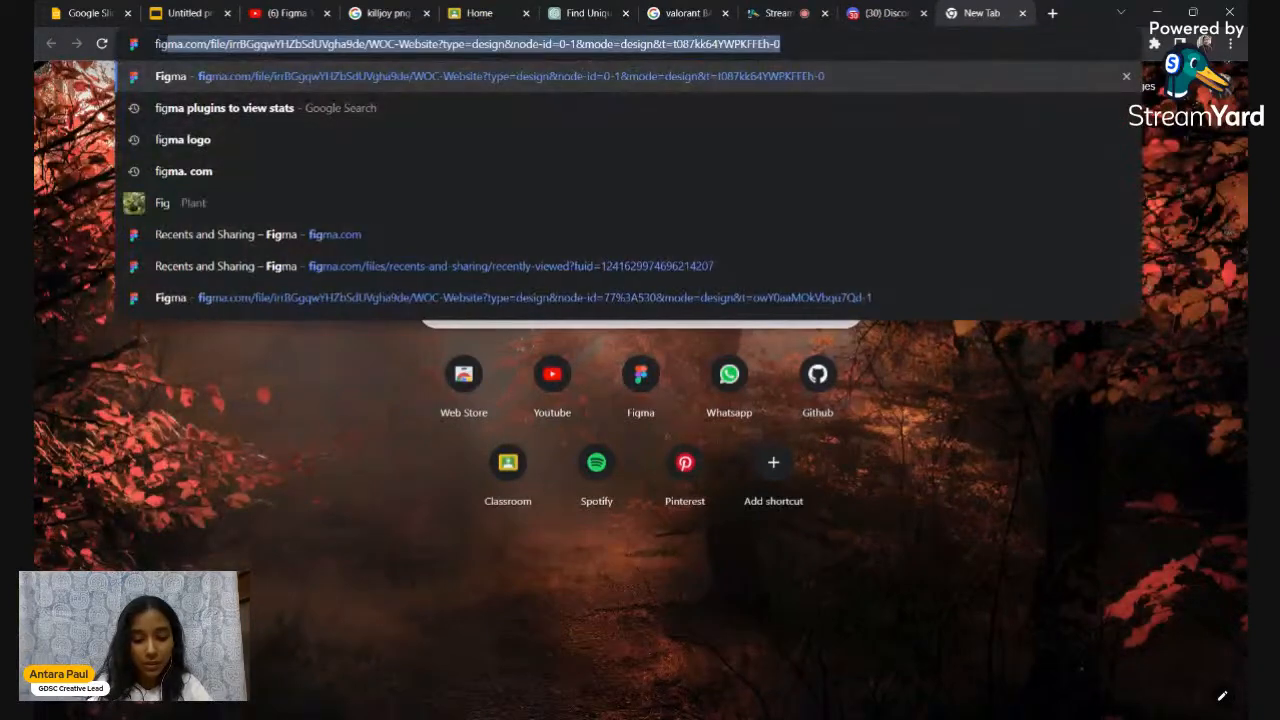
text(ma.com)
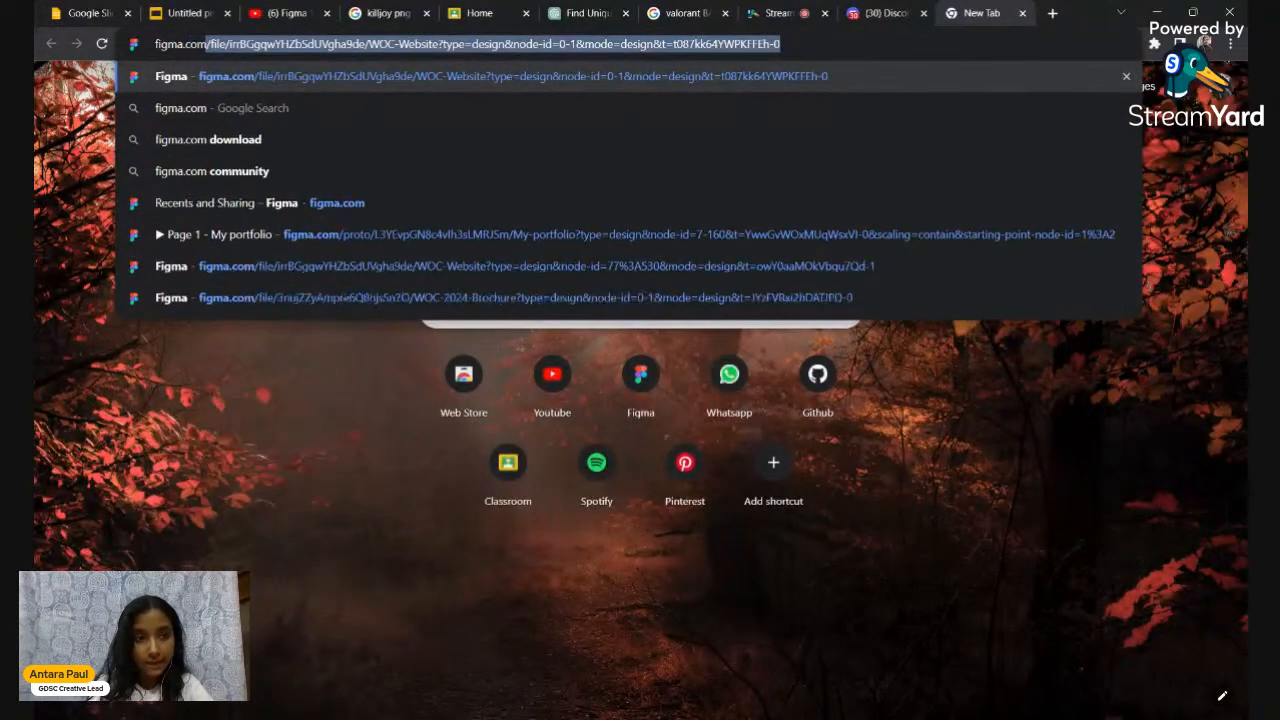
key(BackSpace)
key(Return)
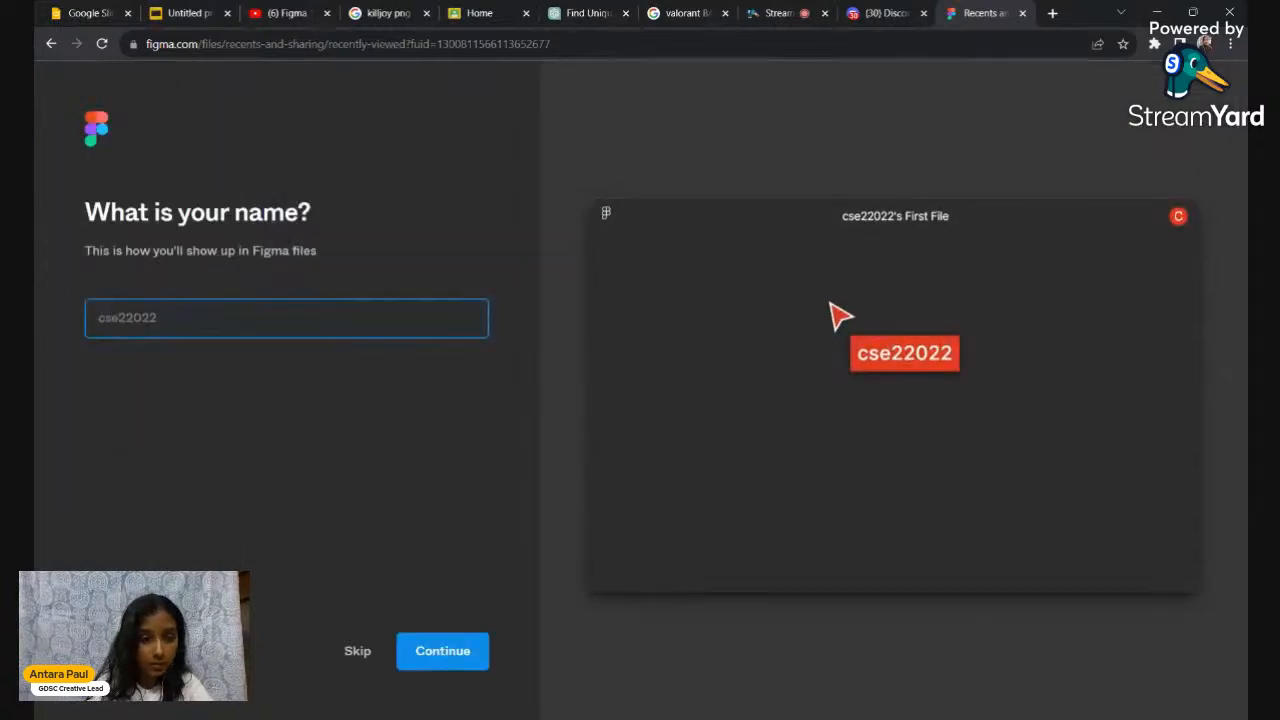
Enter your display name, answer student or educator at a school with teammates, and skip invites
text(Antara Paul)
click(465, 654)
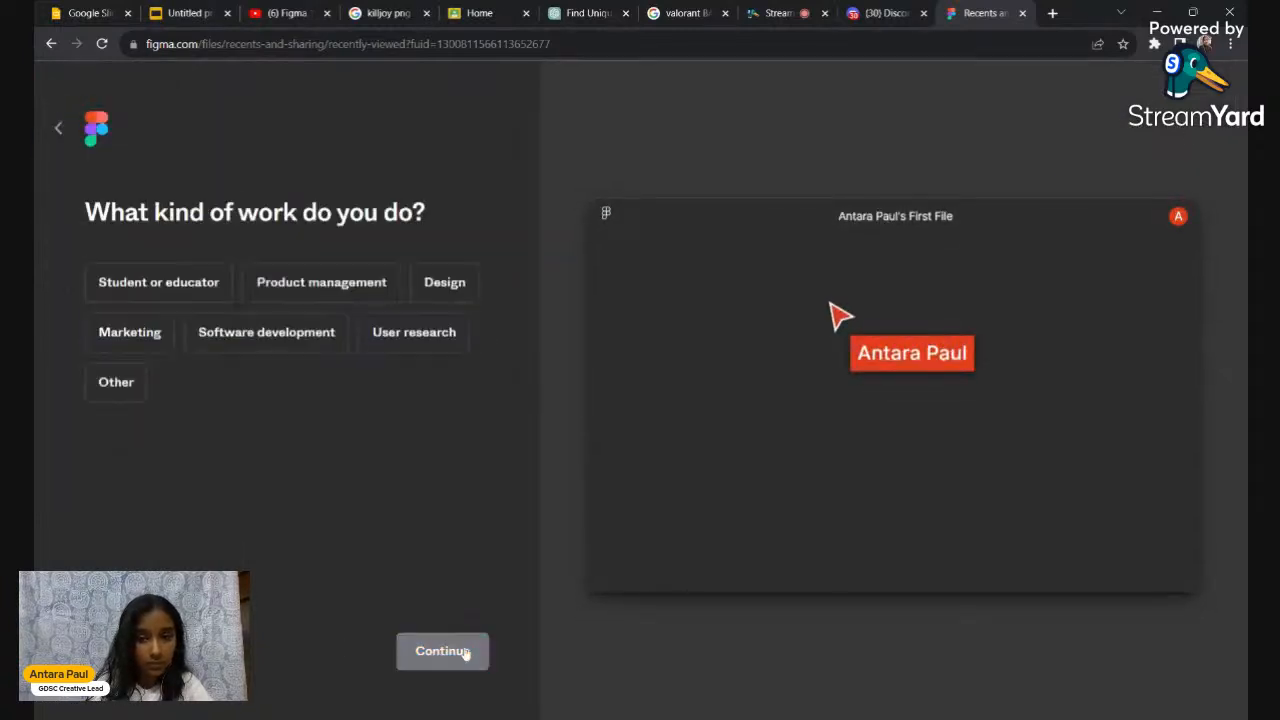
click(143, 290)
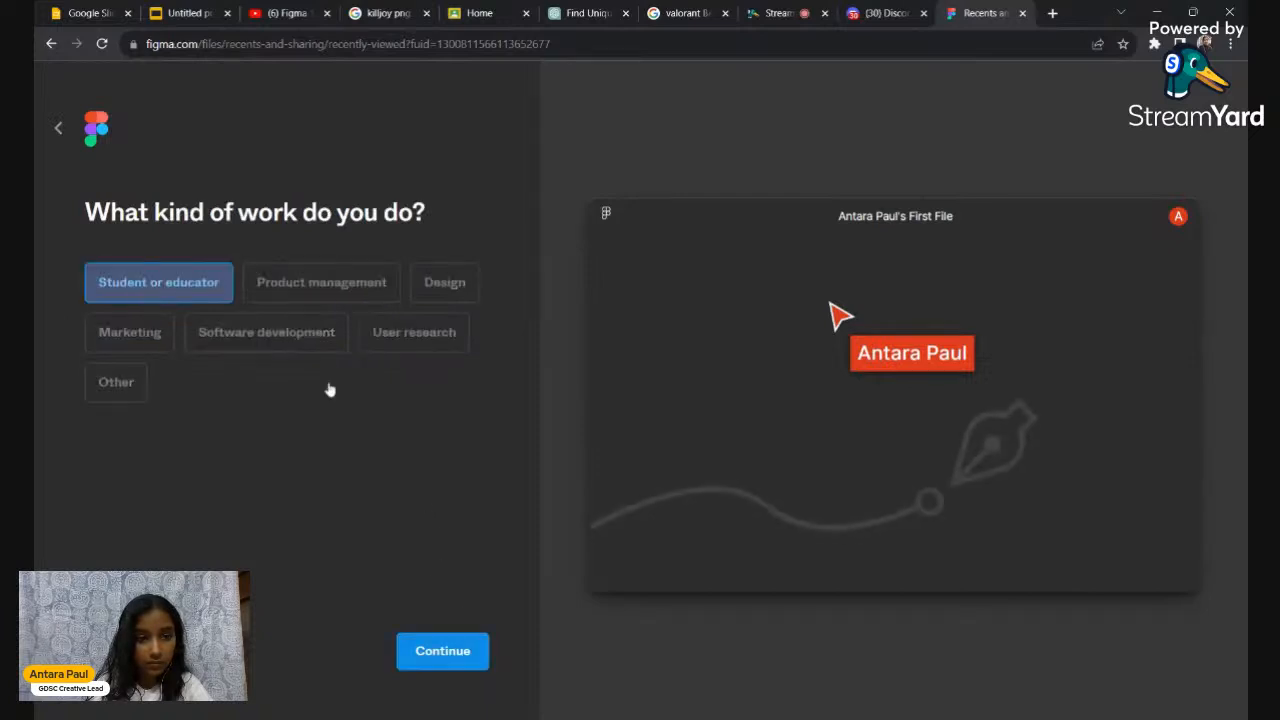
click(443, 651)
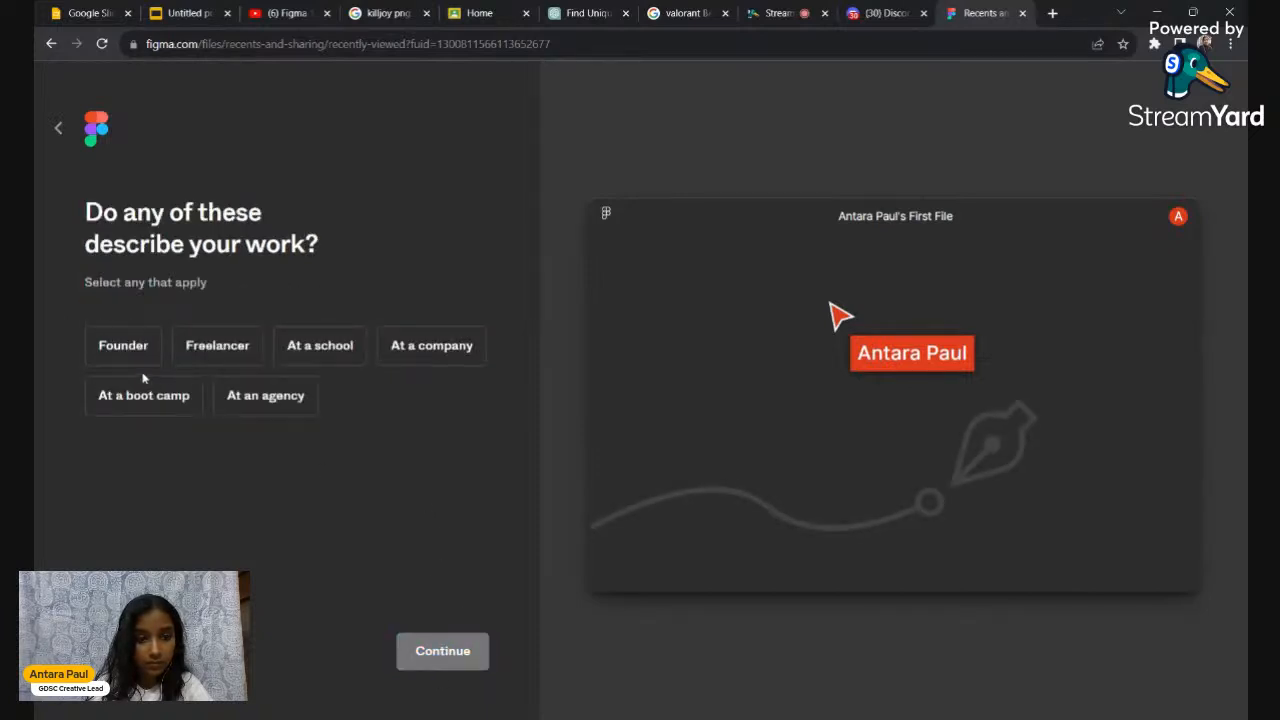
click(314, 350)
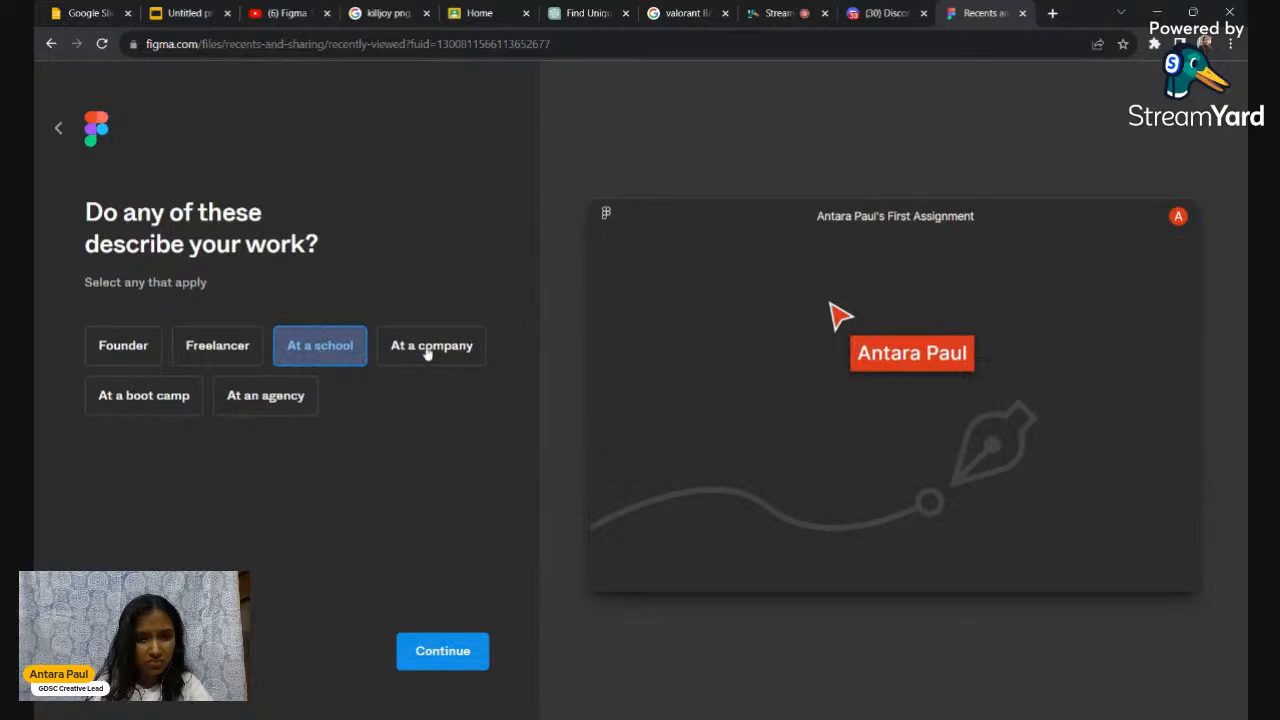
click(420, 656)
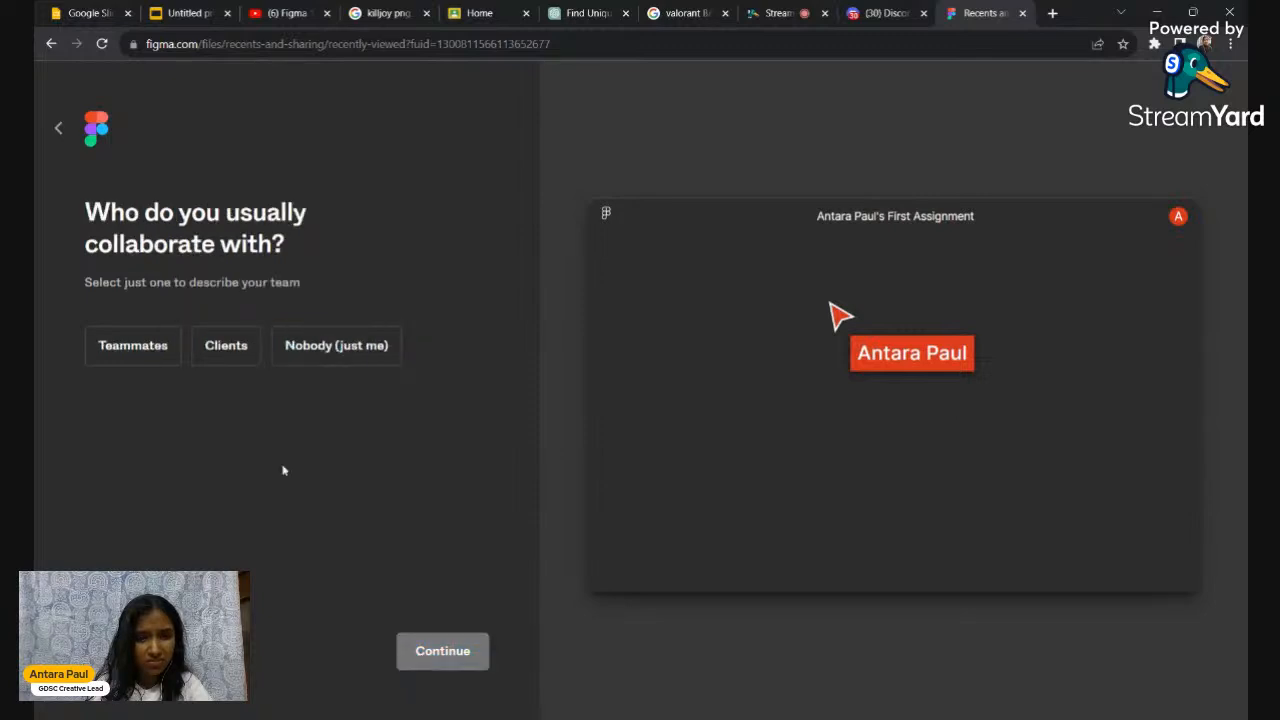
click(148, 362)
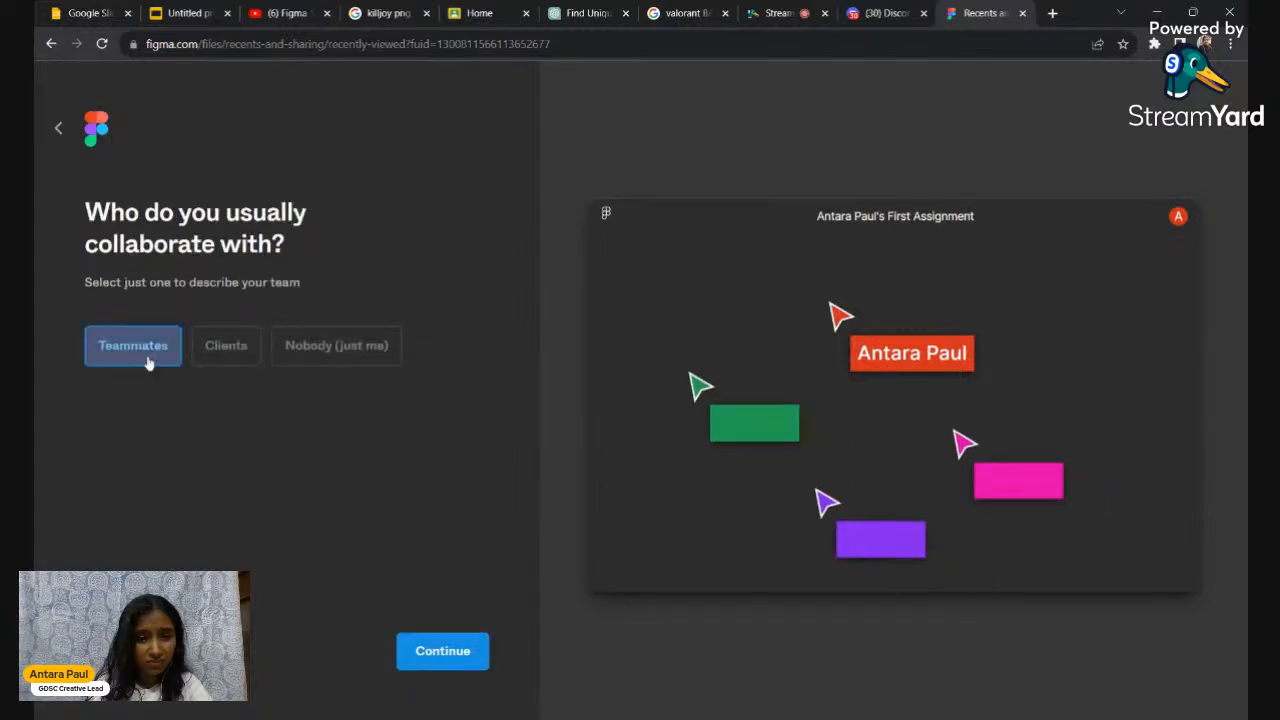
click(447, 658)
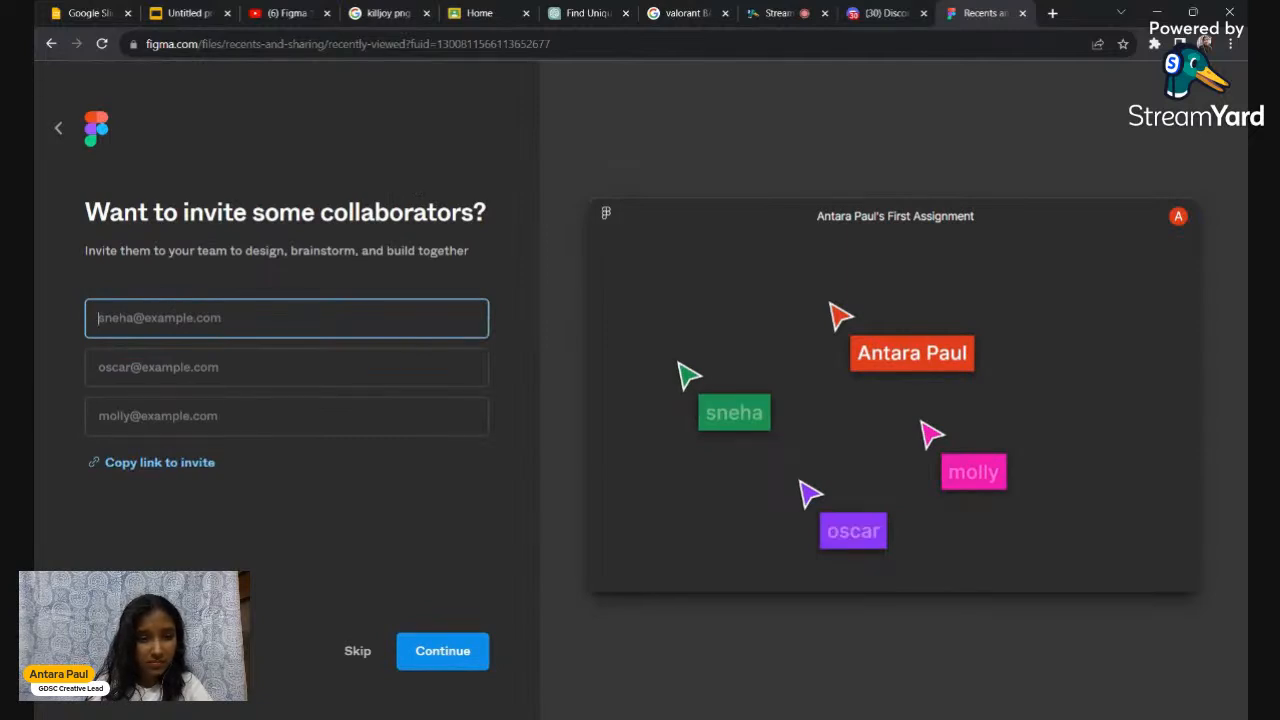
click(358, 651)
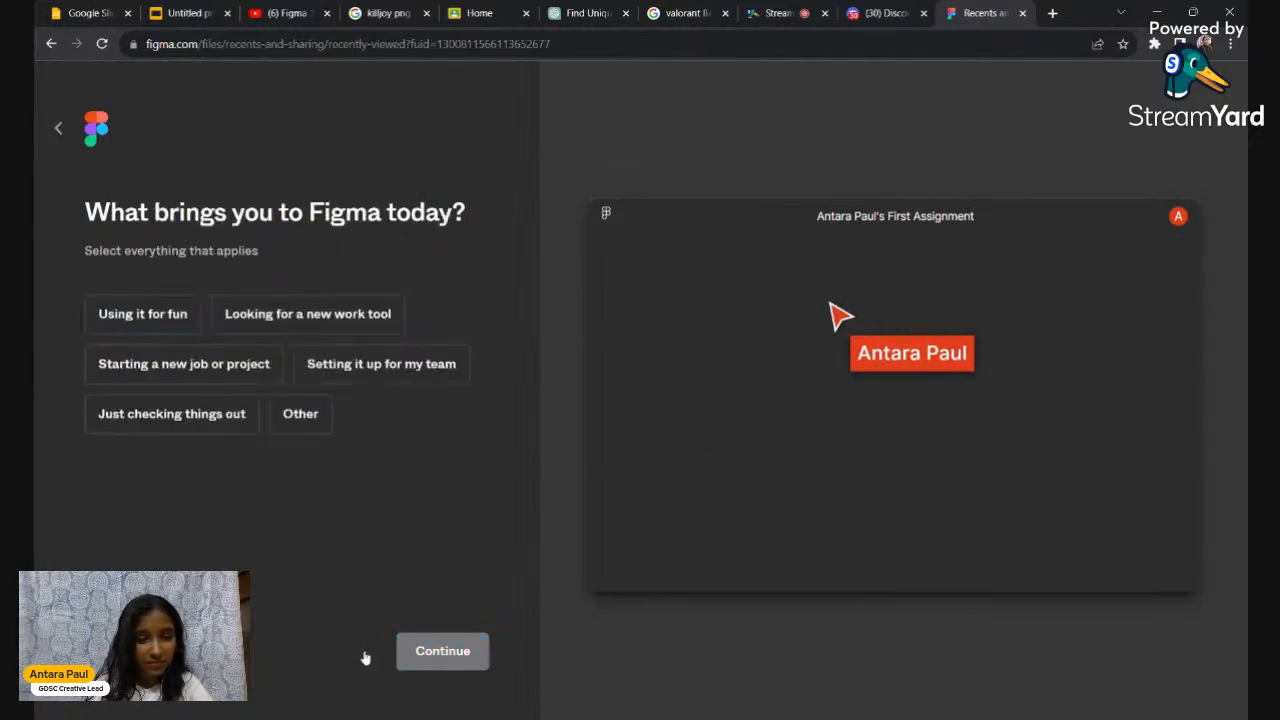
Answer 'using it for fun' and 'used many times', pick the free Starter plan, and start with Design
click(163, 323)
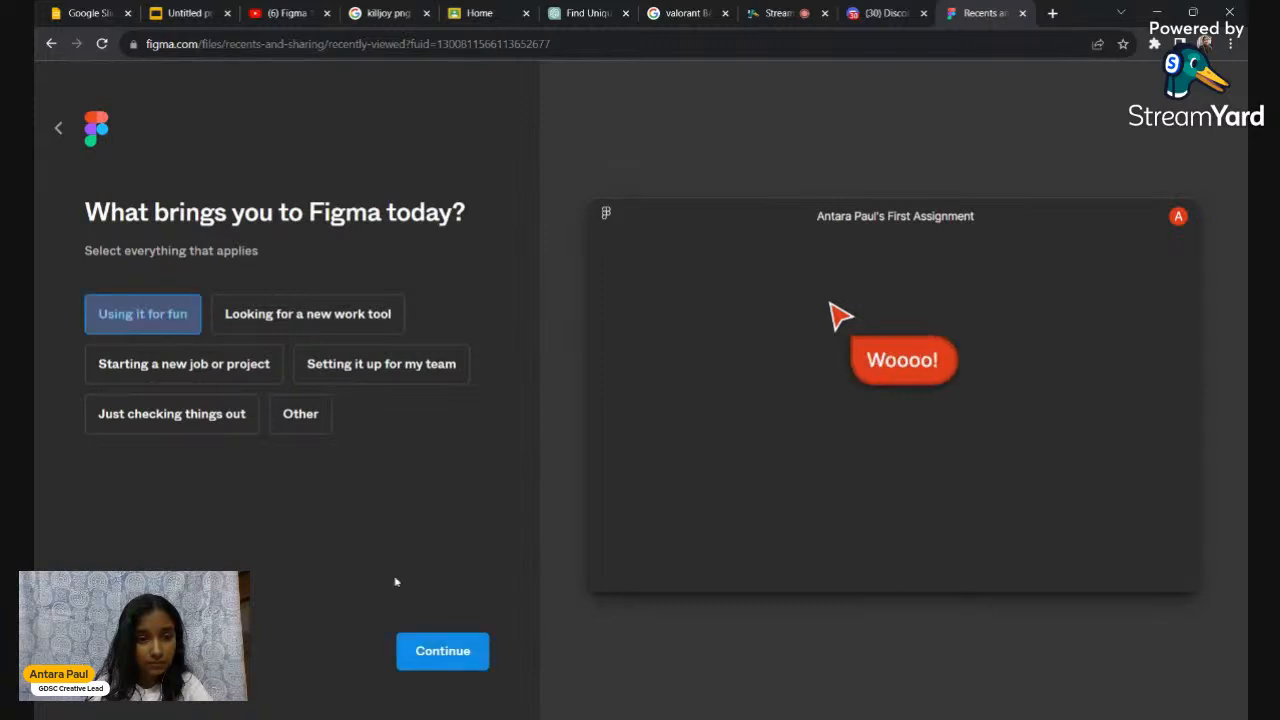
click(428, 665)
click(121, 348)
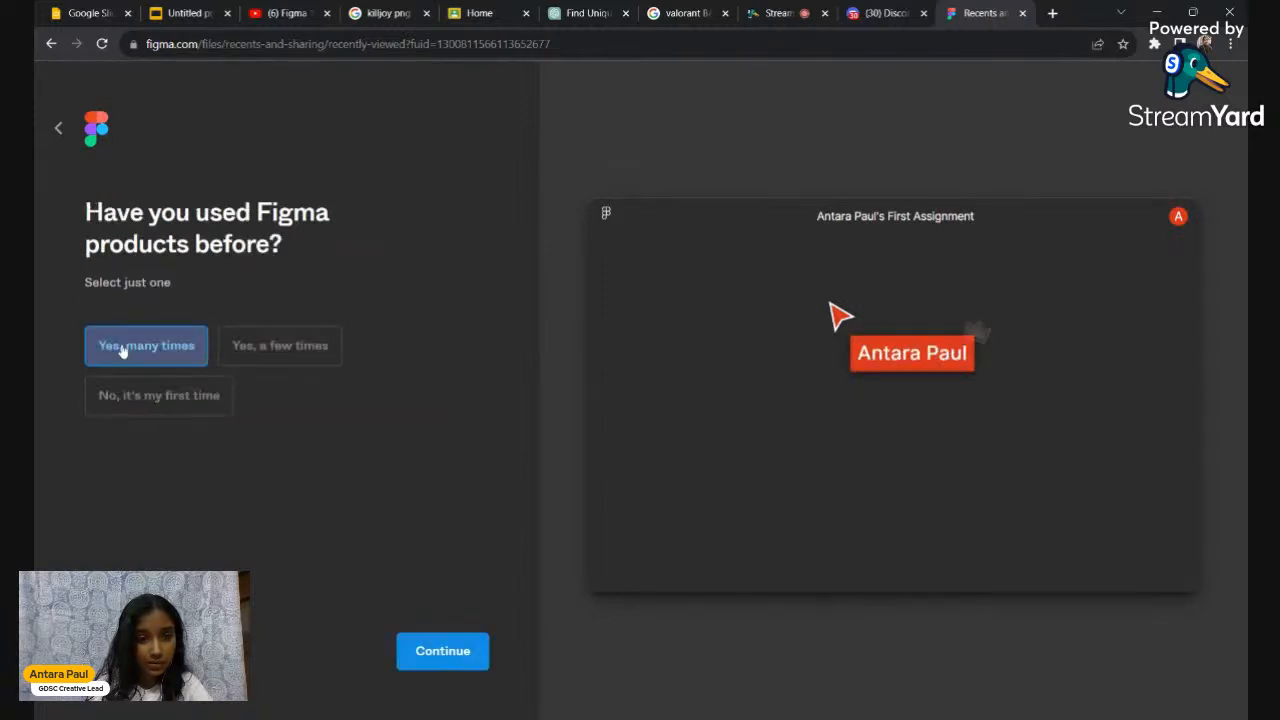
click(437, 653)
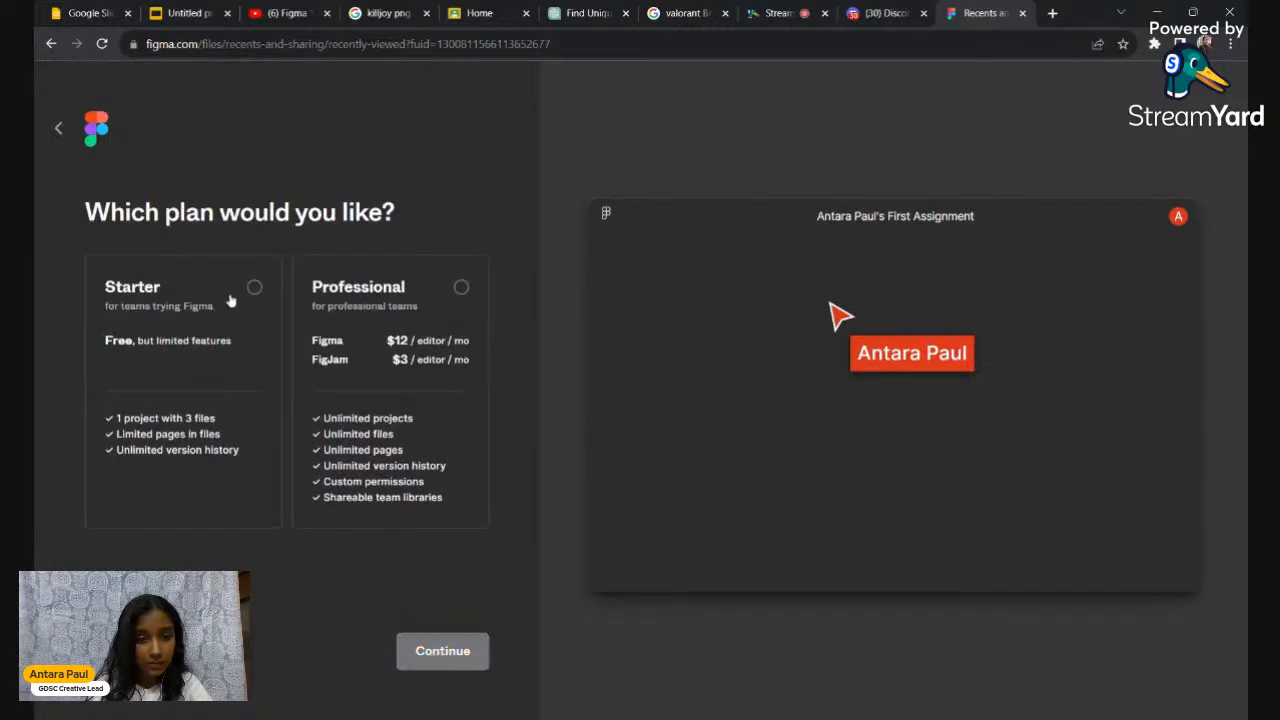
click(459, 289)
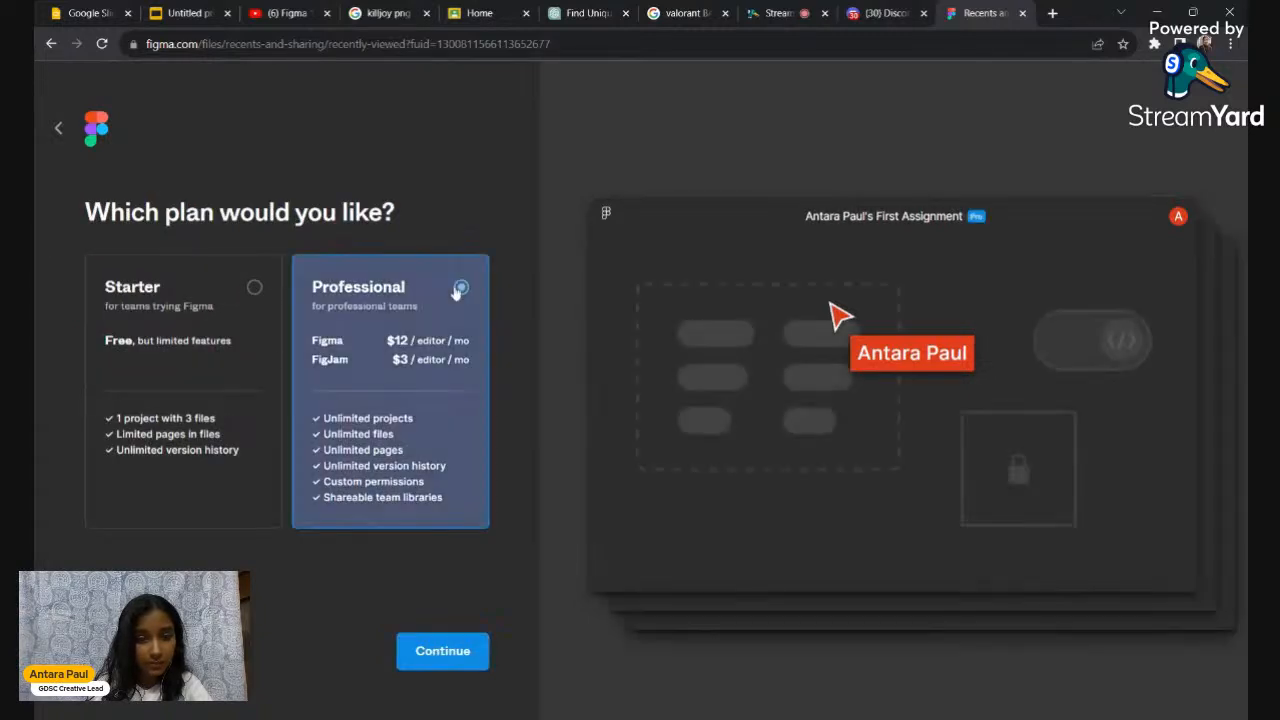
click(243, 296)
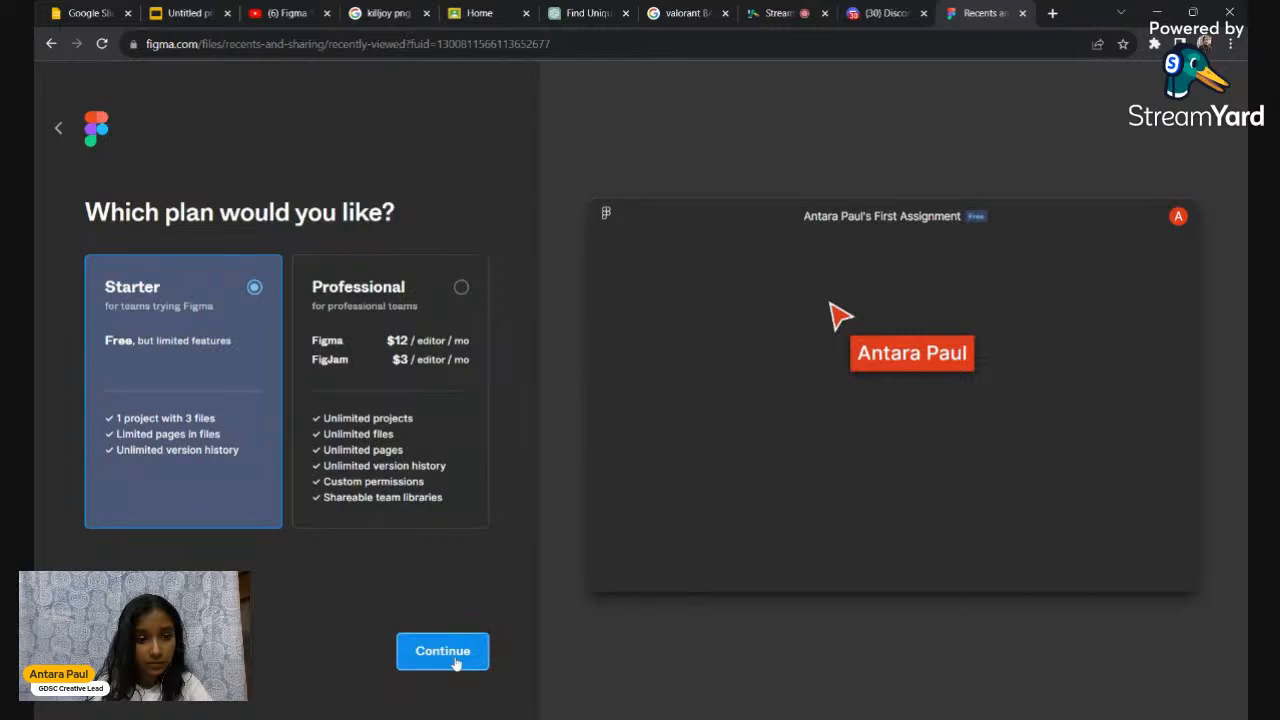
click(455, 660)
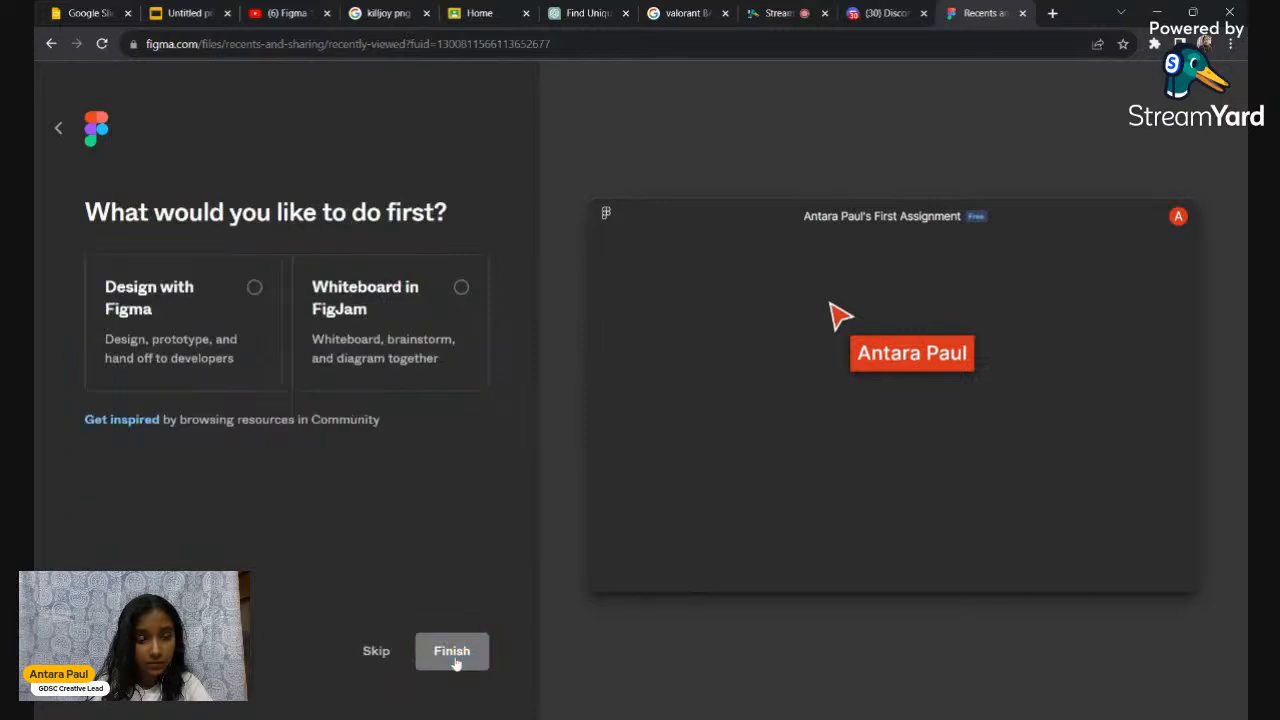
click(258, 292)
click(452, 648)
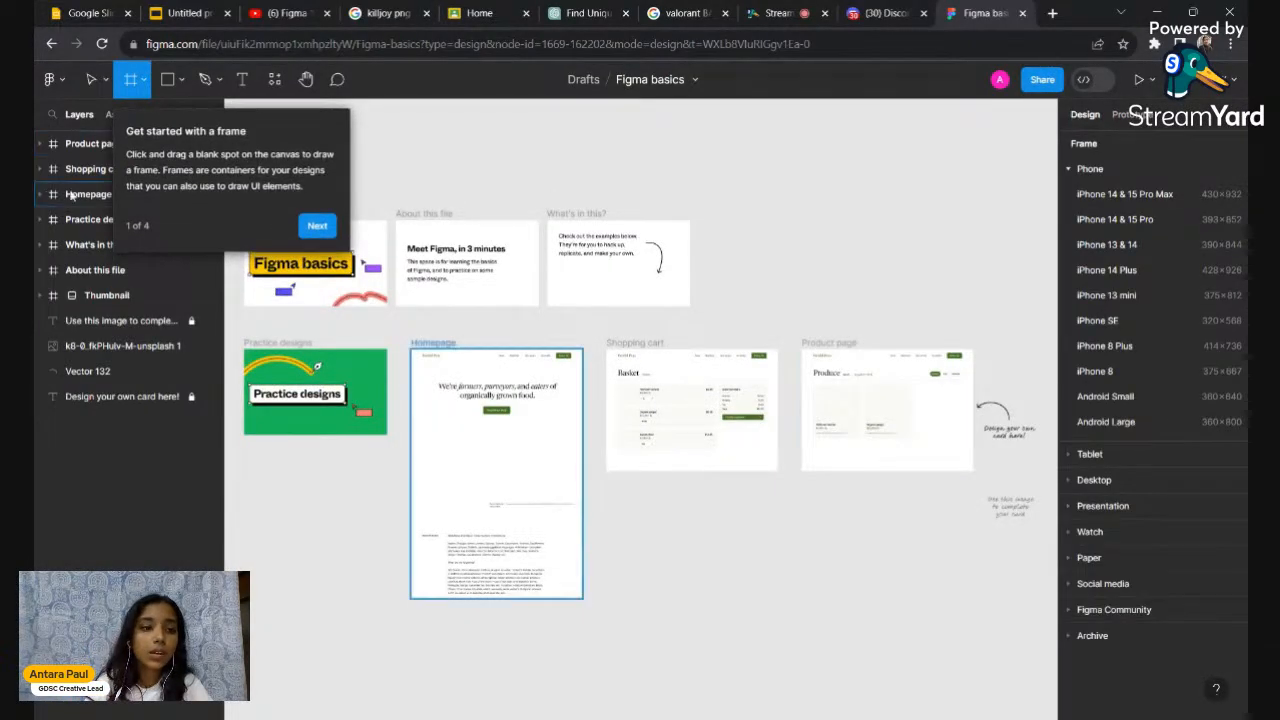
Return from the design file to Drafts, then log out of all accounts
click(48, 79)
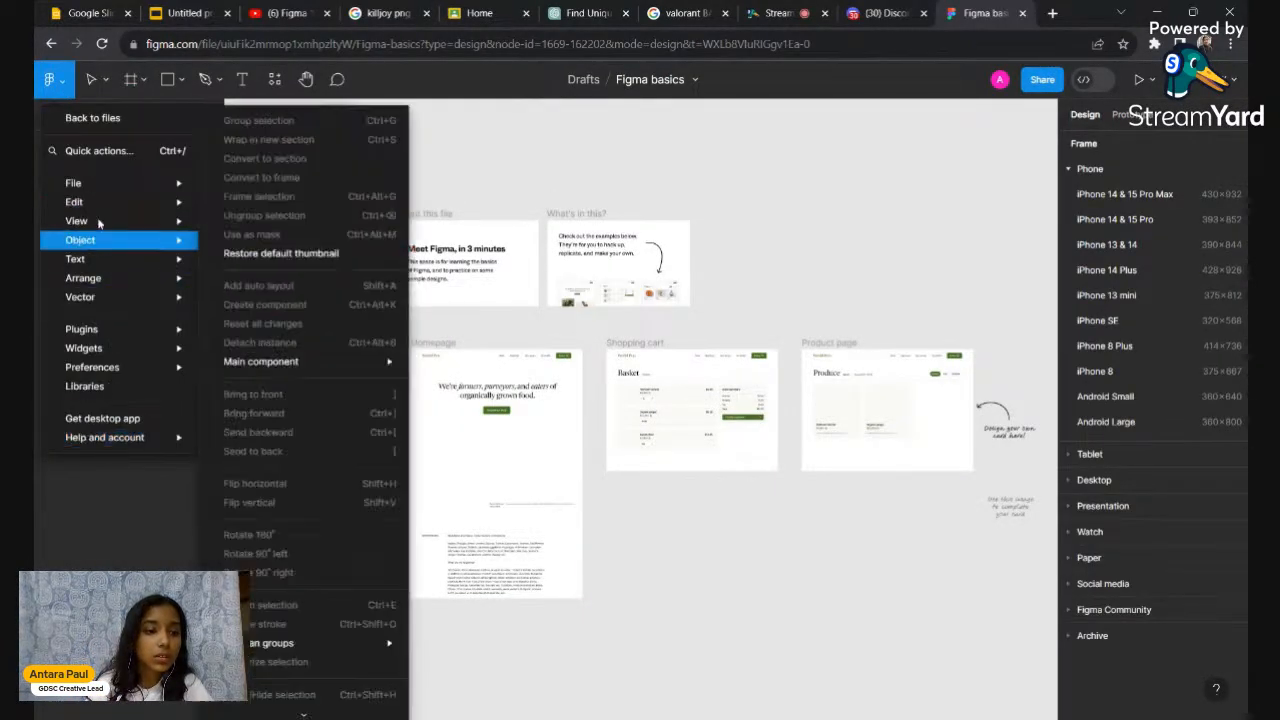
click(106, 120)
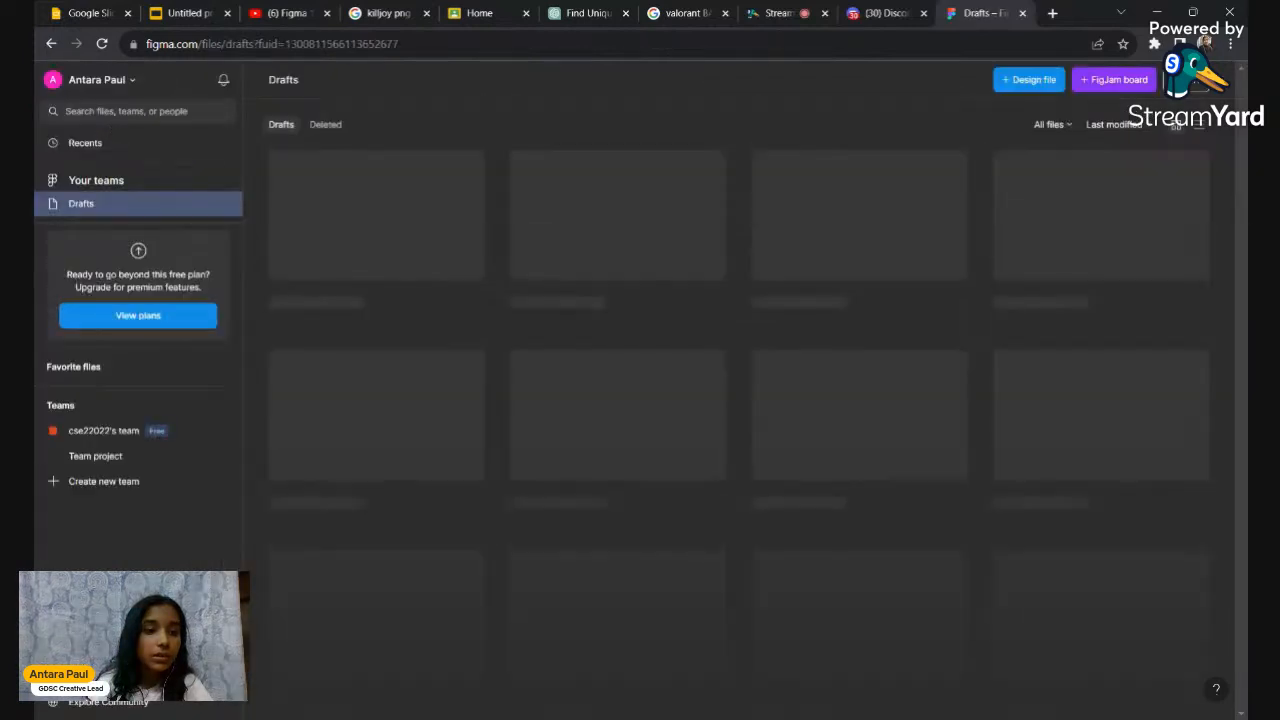
click(97, 79)
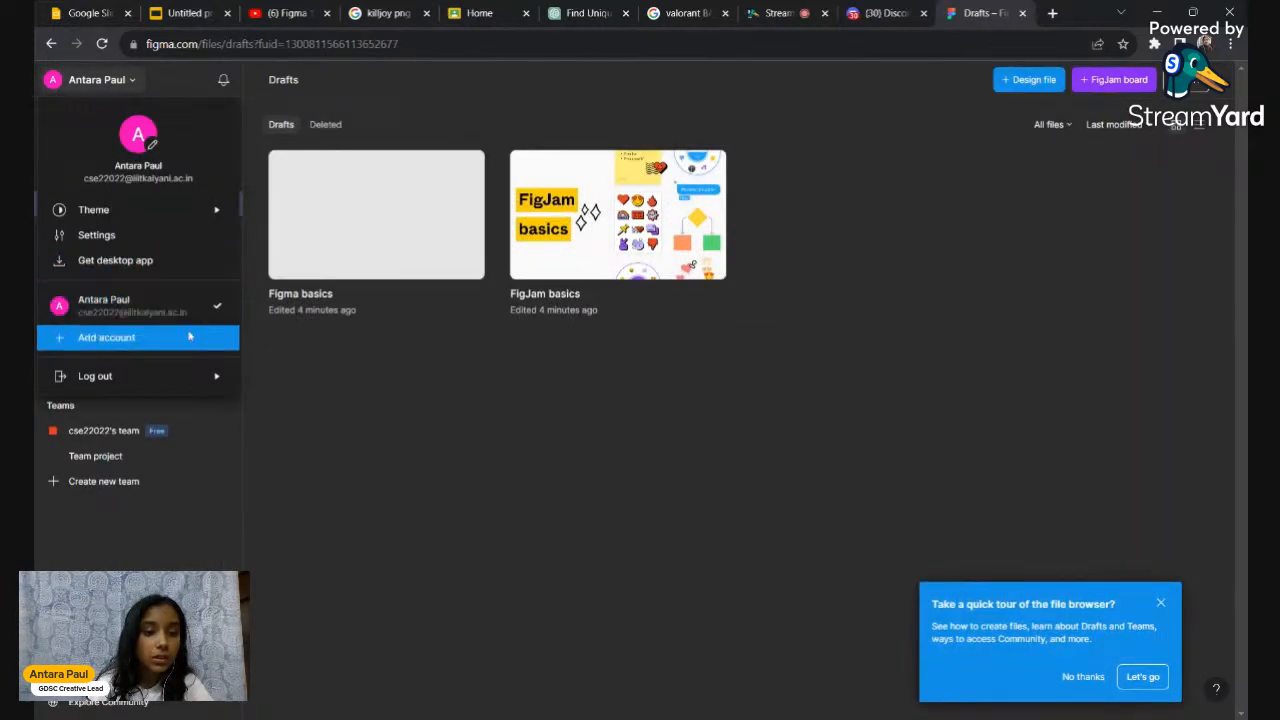
mouse_move(163, 385)
click(281, 421)
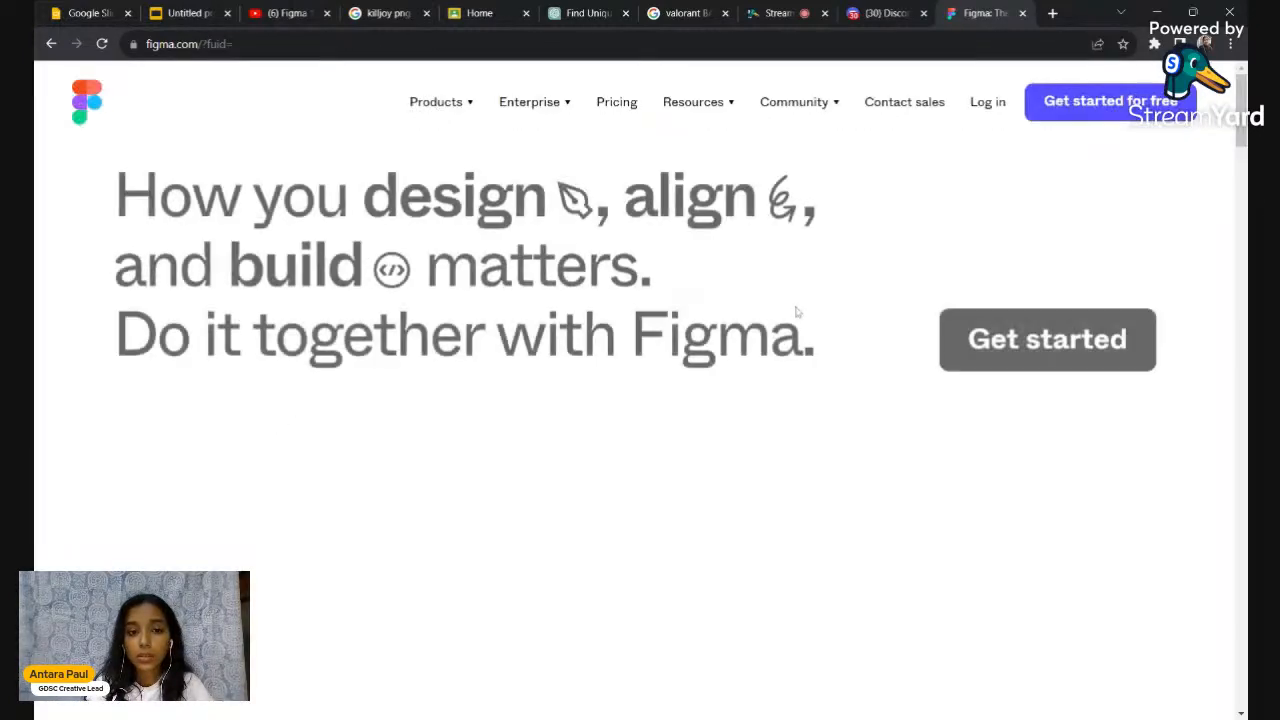
From the homepage, dismiss the Get started sign-up form and go to the Pricing page
scroll(797, 313, down, 9)
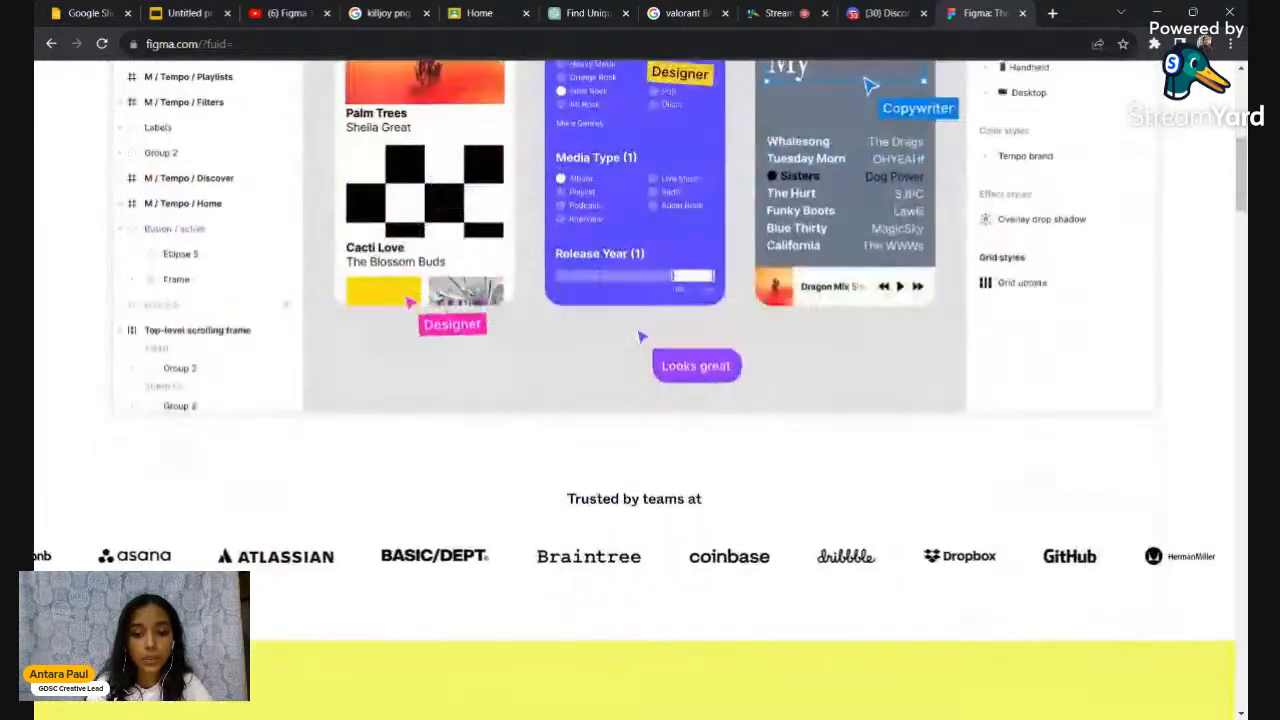
scroll(797, 313, up, 5)
scroll(625, 287, up, 4)
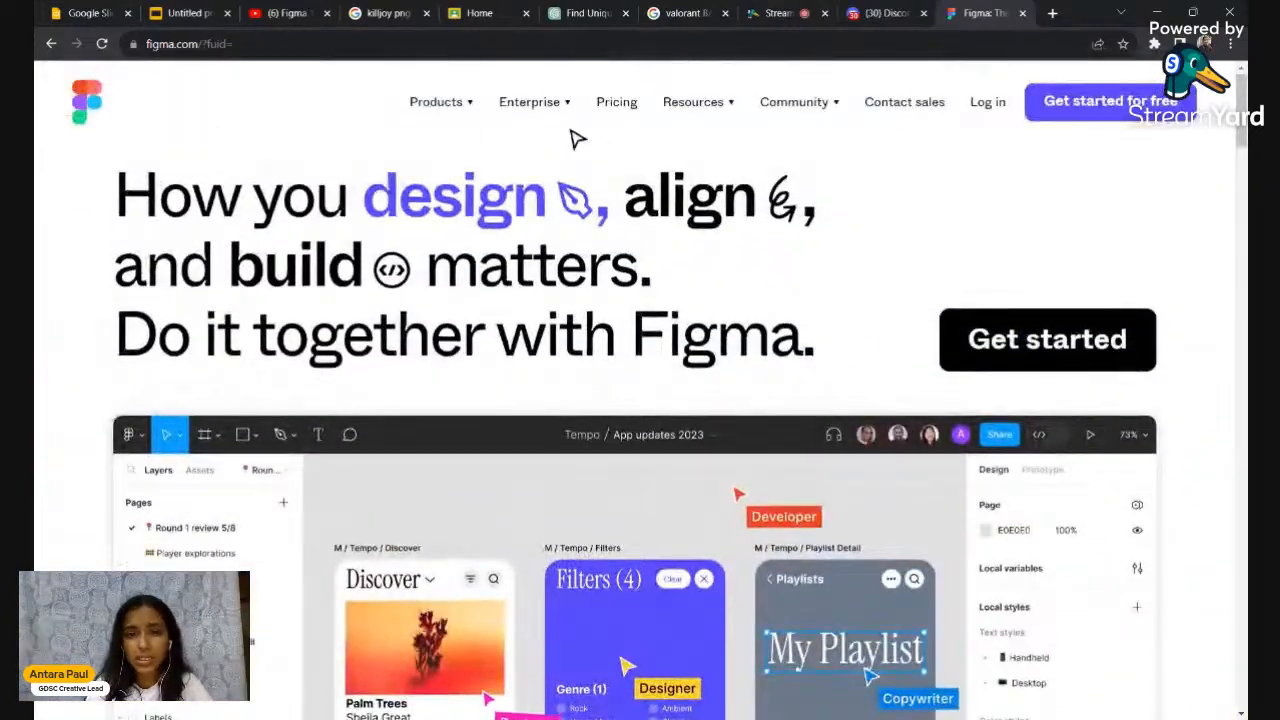
mouse_move(583, 108)
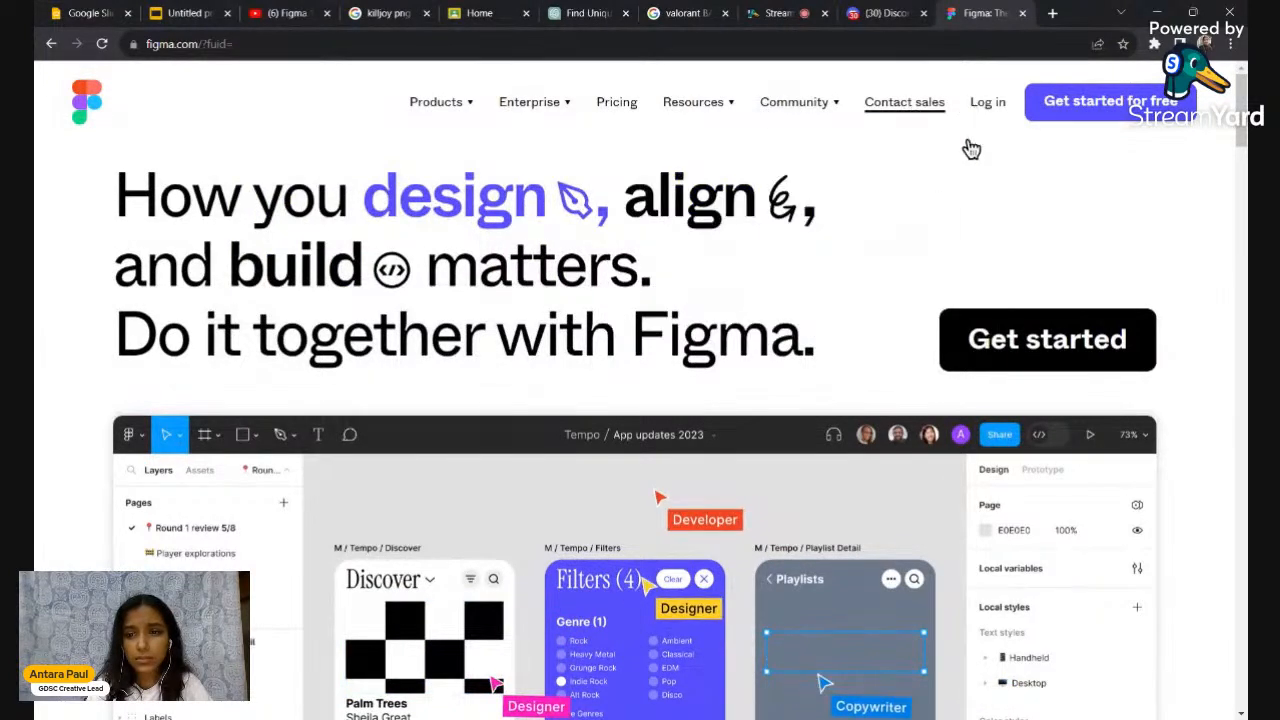
click(1040, 345)
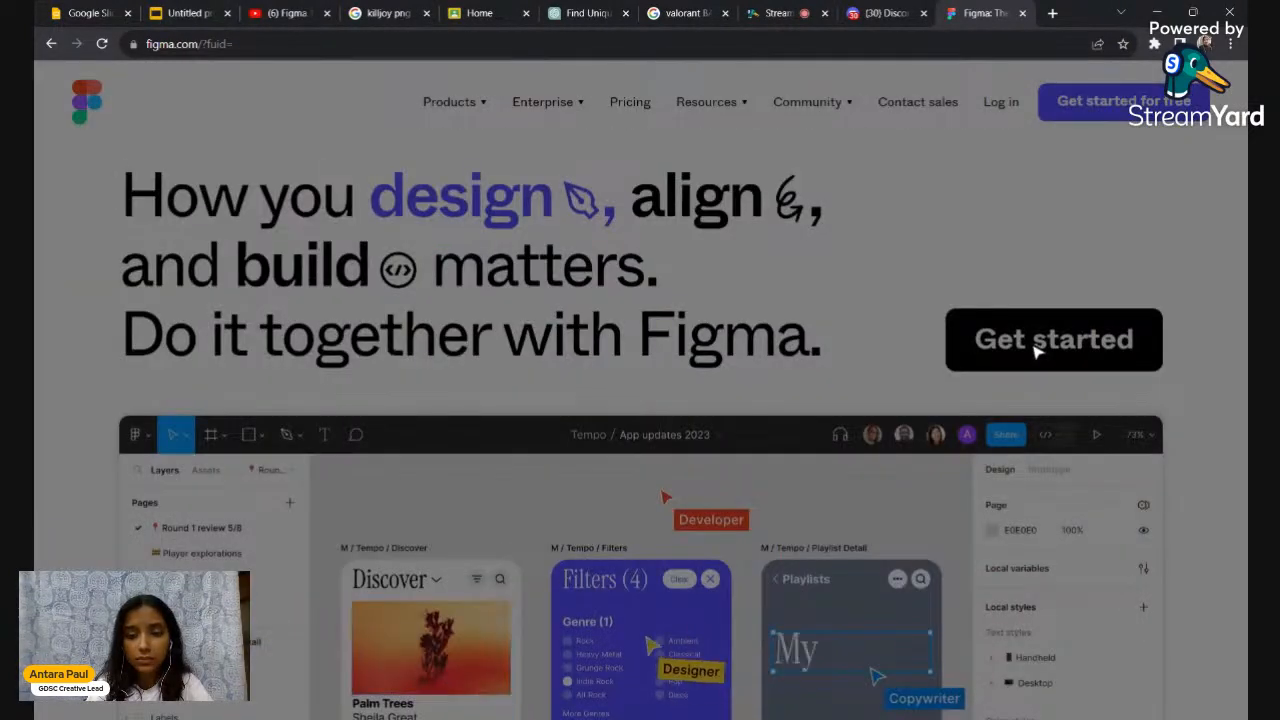
click(930, 346)
mouse_move(449, 106)
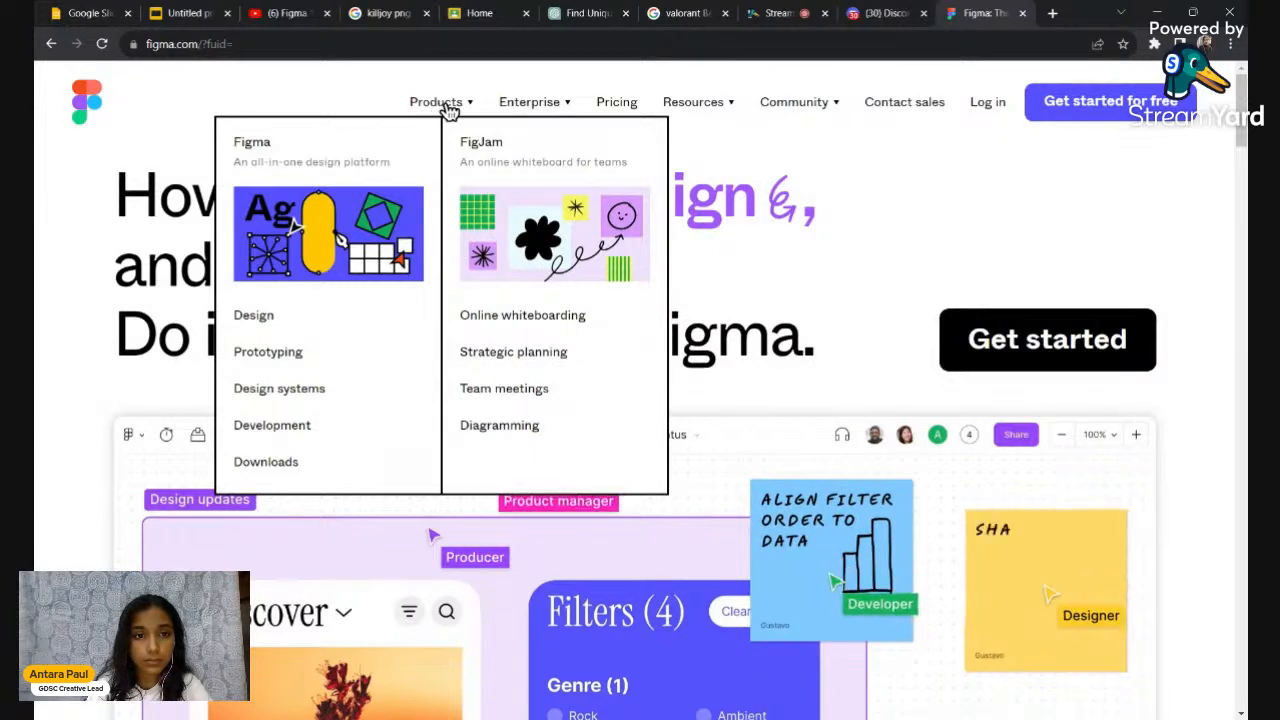
mouse_move(549, 112)
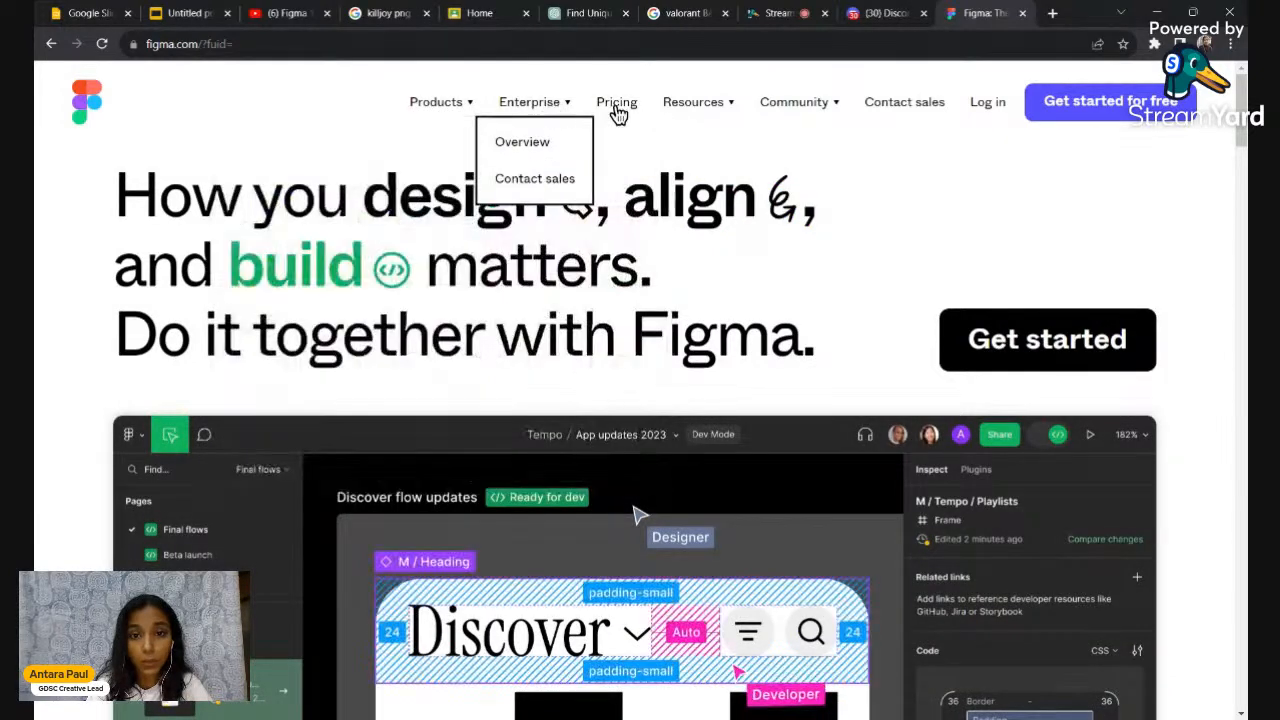
click(616, 110)
mouse_move(683, 117)
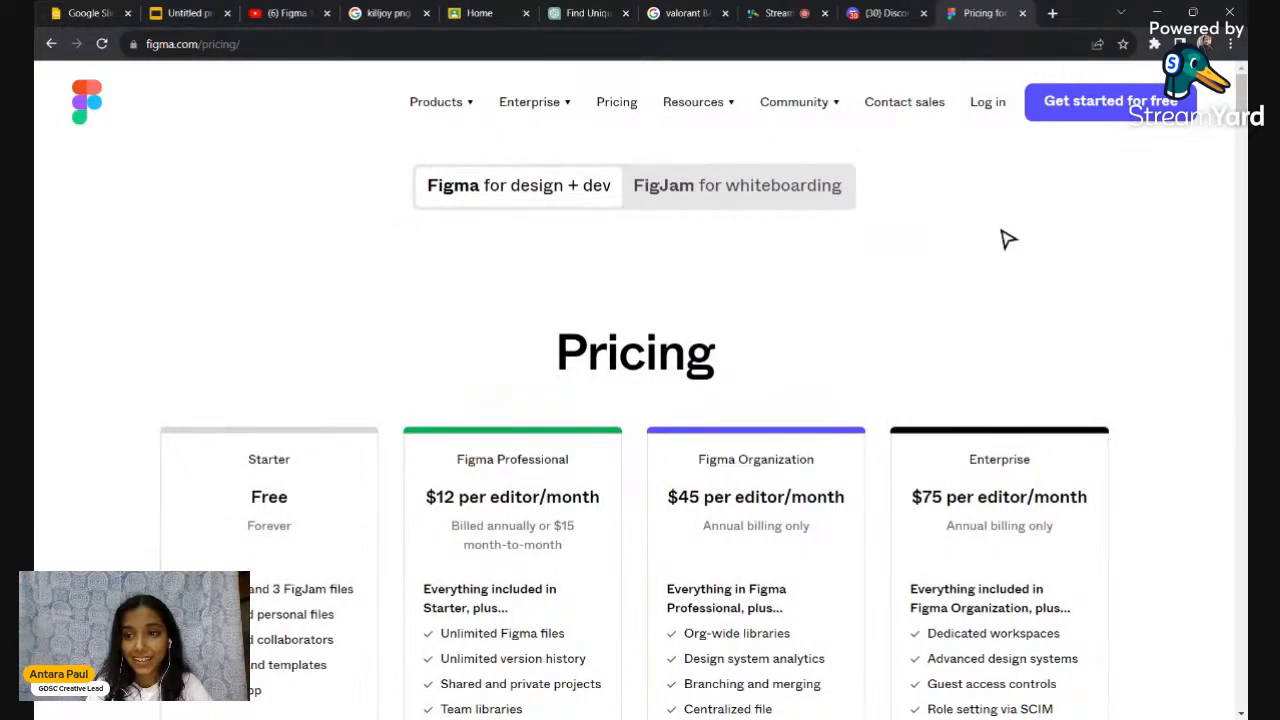
Scroll through the Starter, Professional, Organization and Enterprise plan comparison, then minimize Chrome
scroll(1008, 238, down, 10)
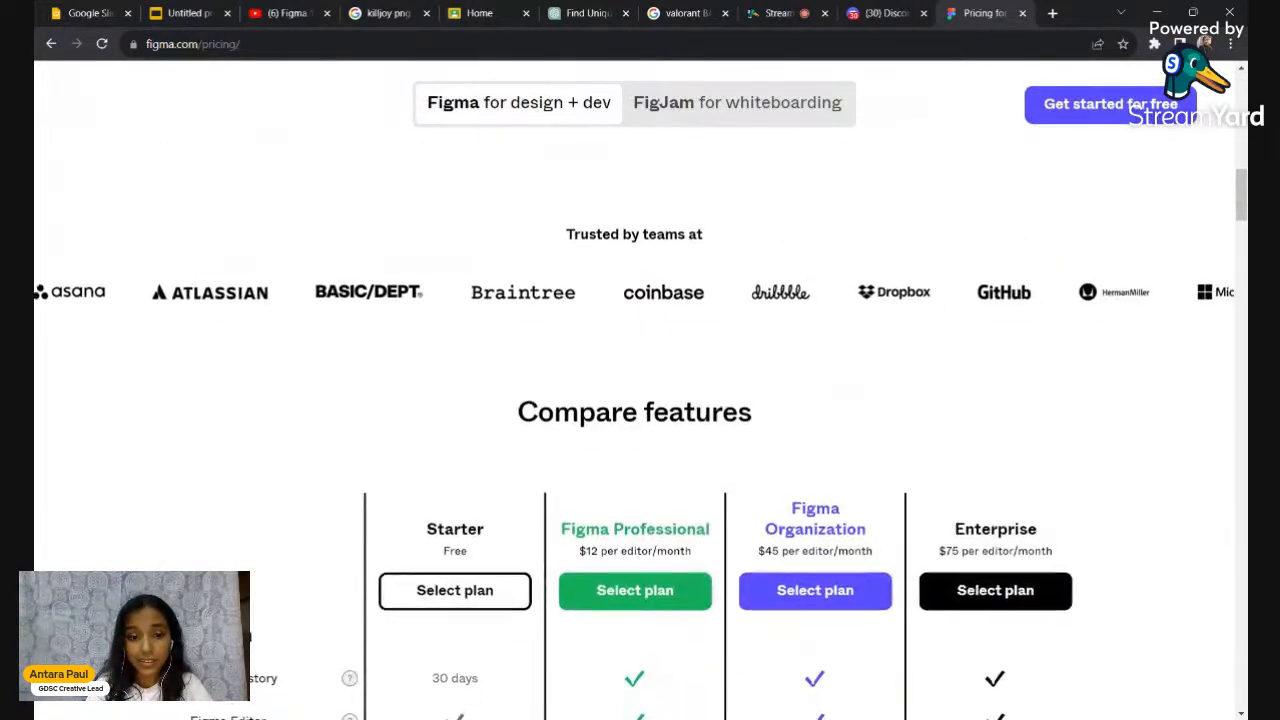
scroll(640, 400, down, 5)
scroll(640, 400, up, 10)
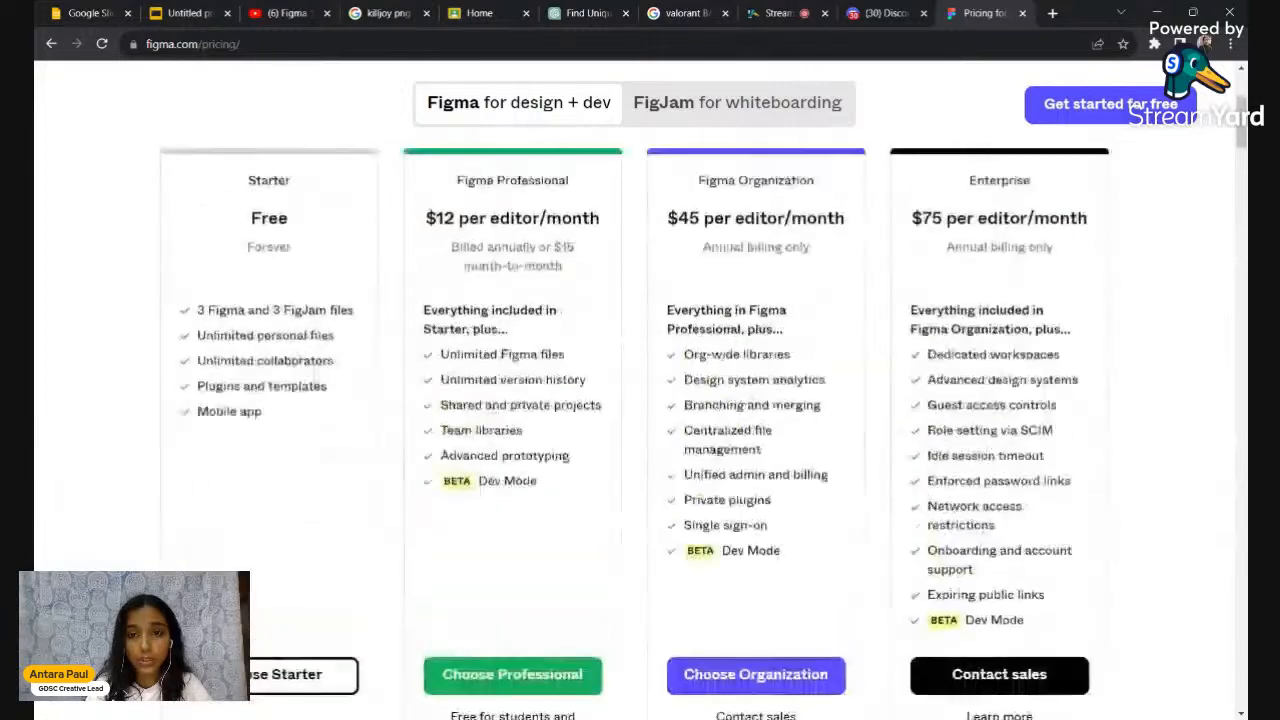
scroll(640, 400, up, 1)
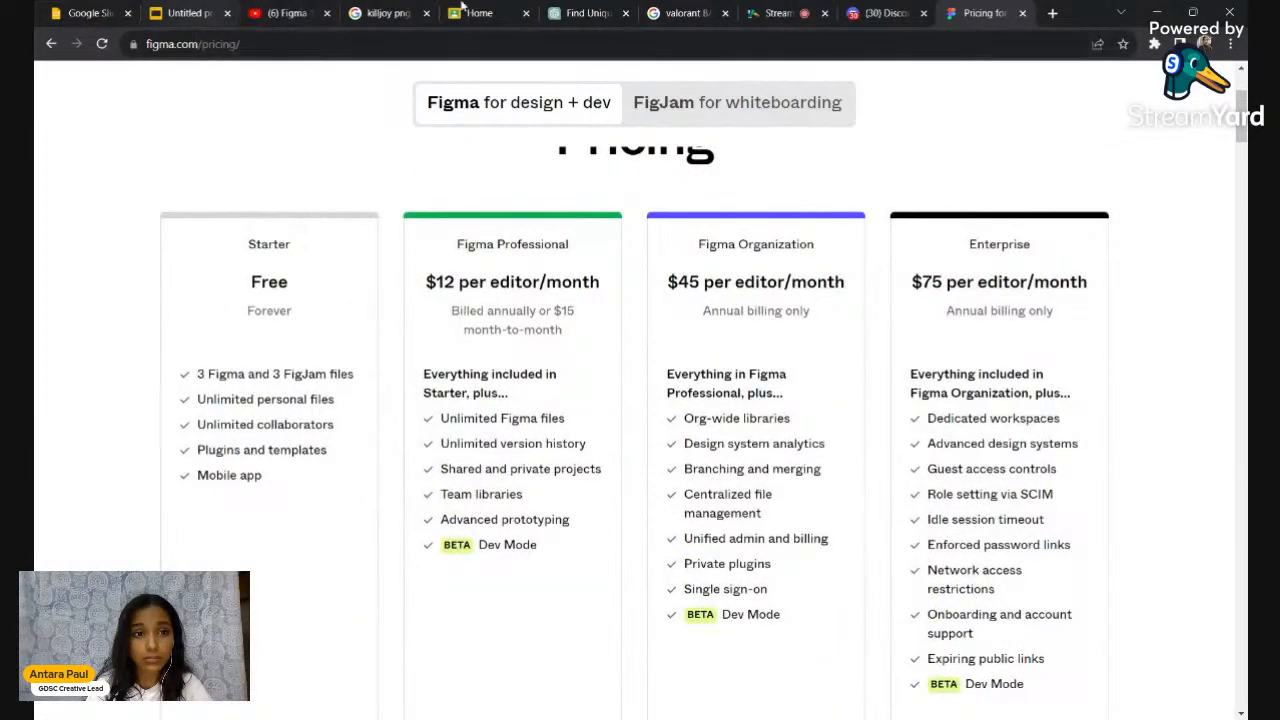
scroll(707, 222, up, 2)
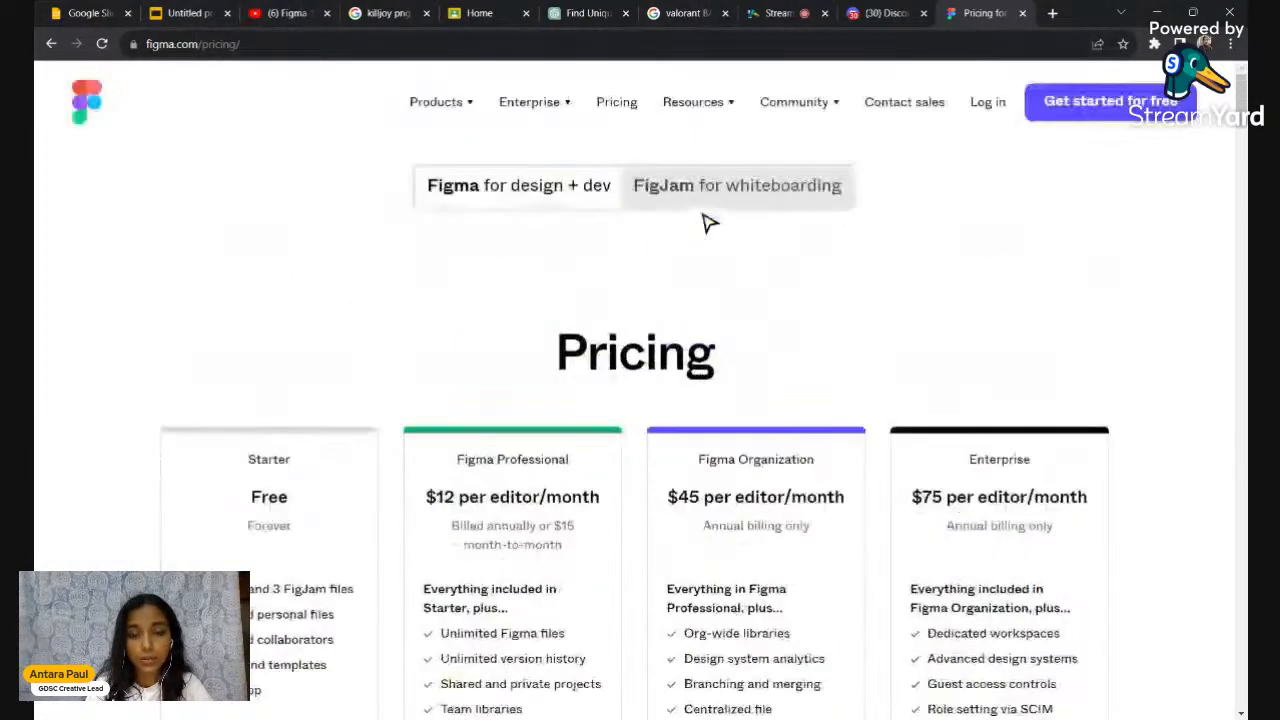
click(1162, 9)
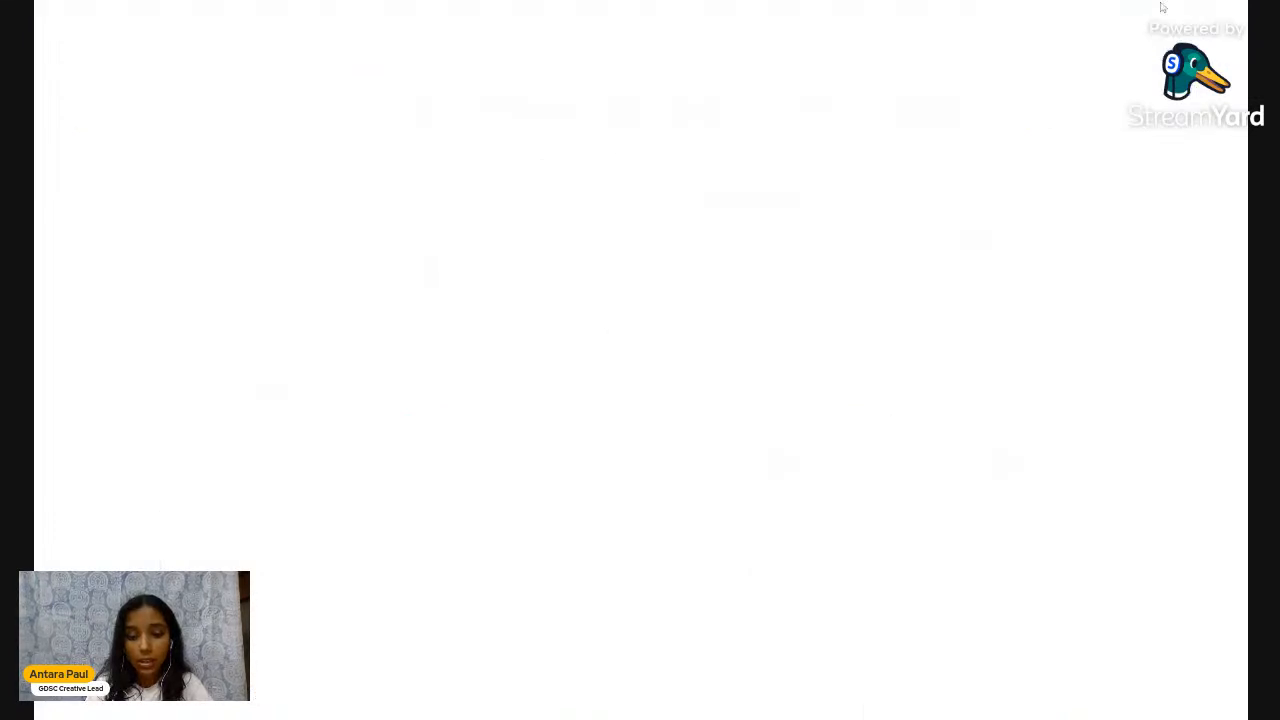
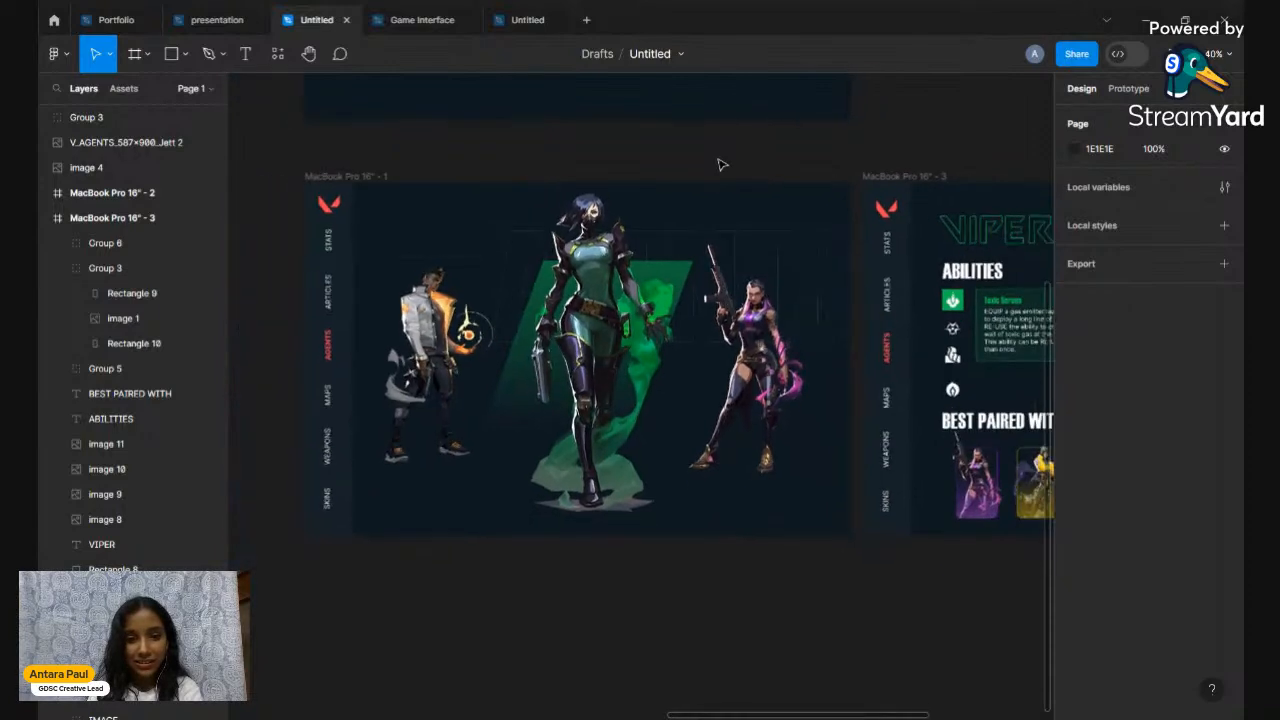
Open the empty Untitled design file with the Move tool active
scroll(722, 165, right, 1)
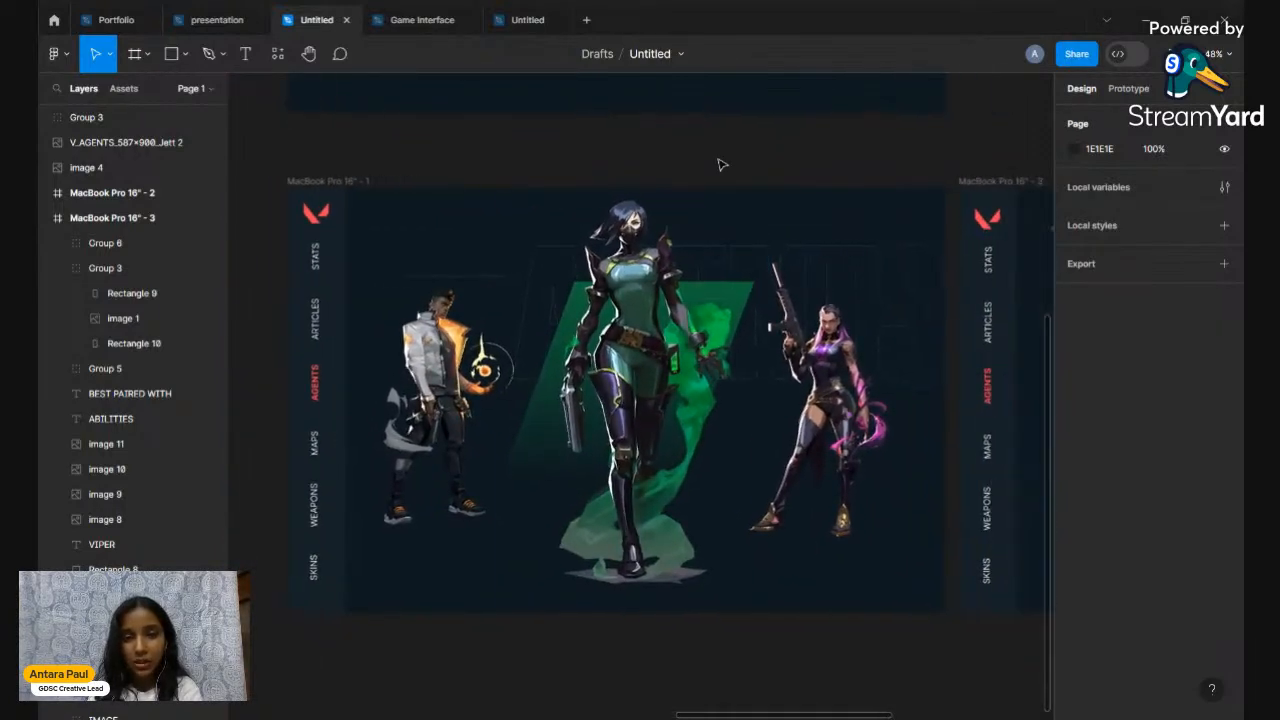
scroll(503, 138, right, 5)
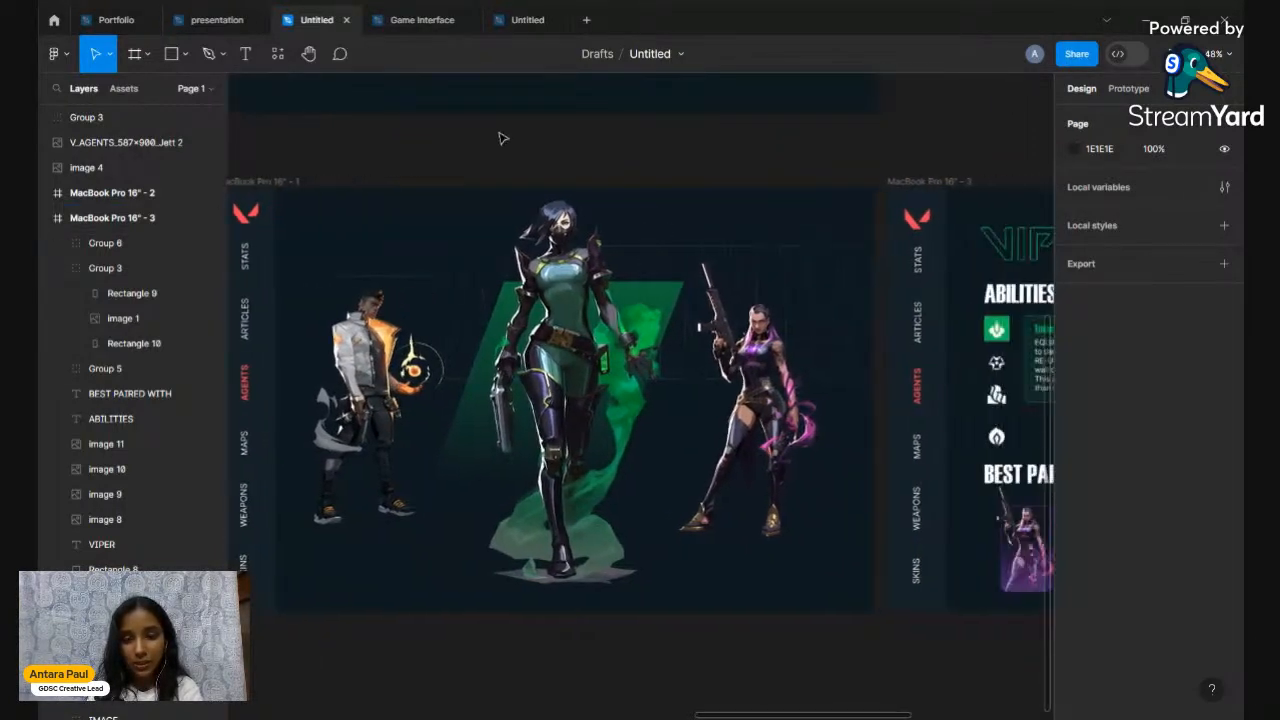
scroll(503, 138, down, 1)
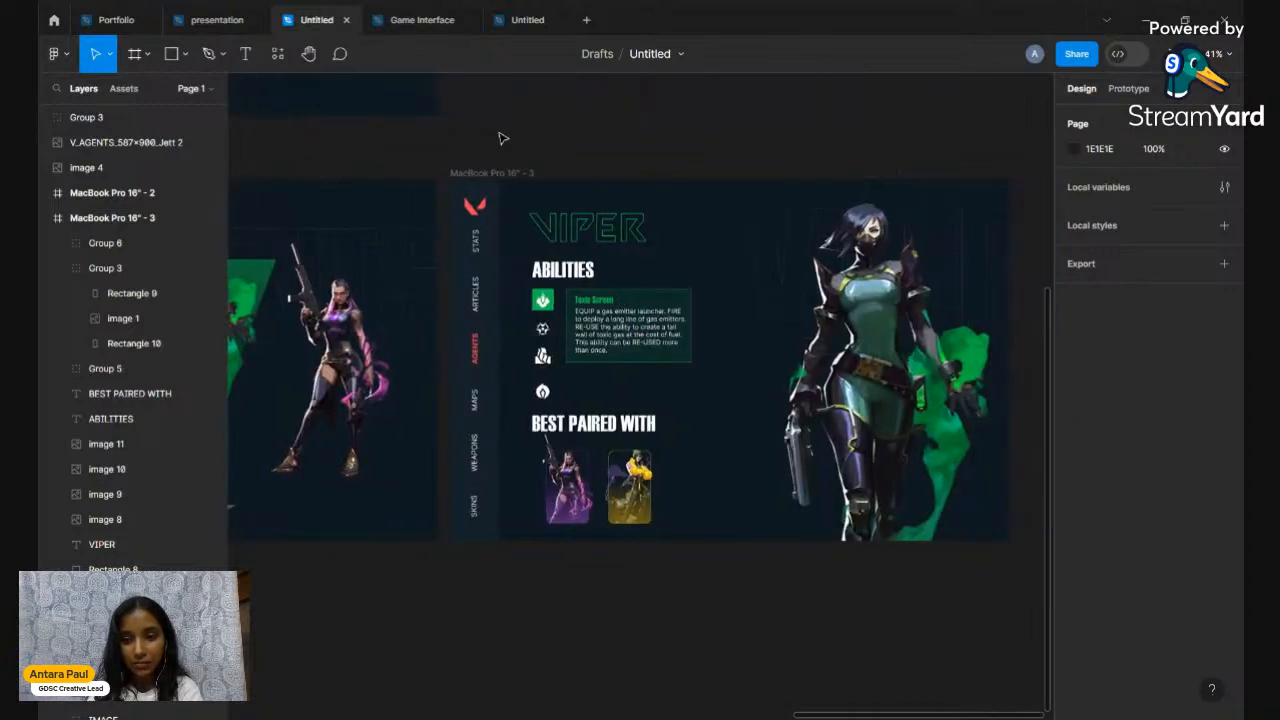
scroll(503, 138, left, 10)
scroll(503, 138, up, 1)
scroll(503, 138, left, 2)
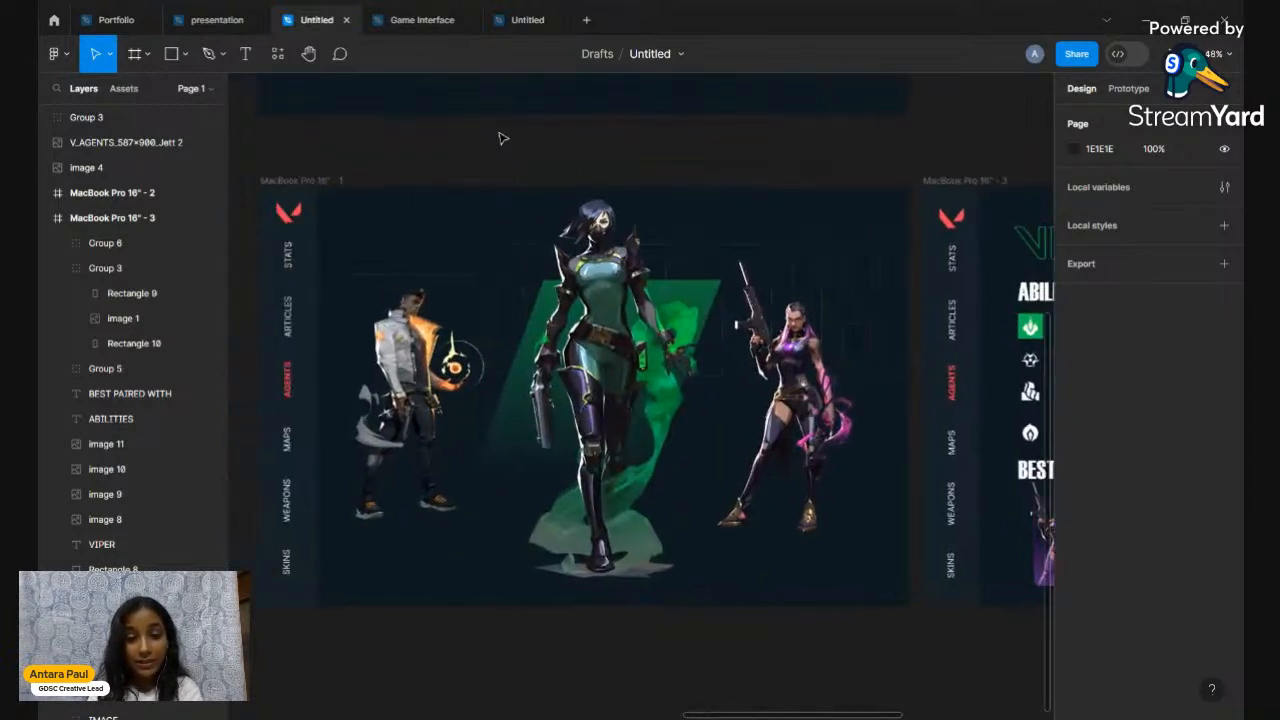
scroll(500, 134, down, 1)
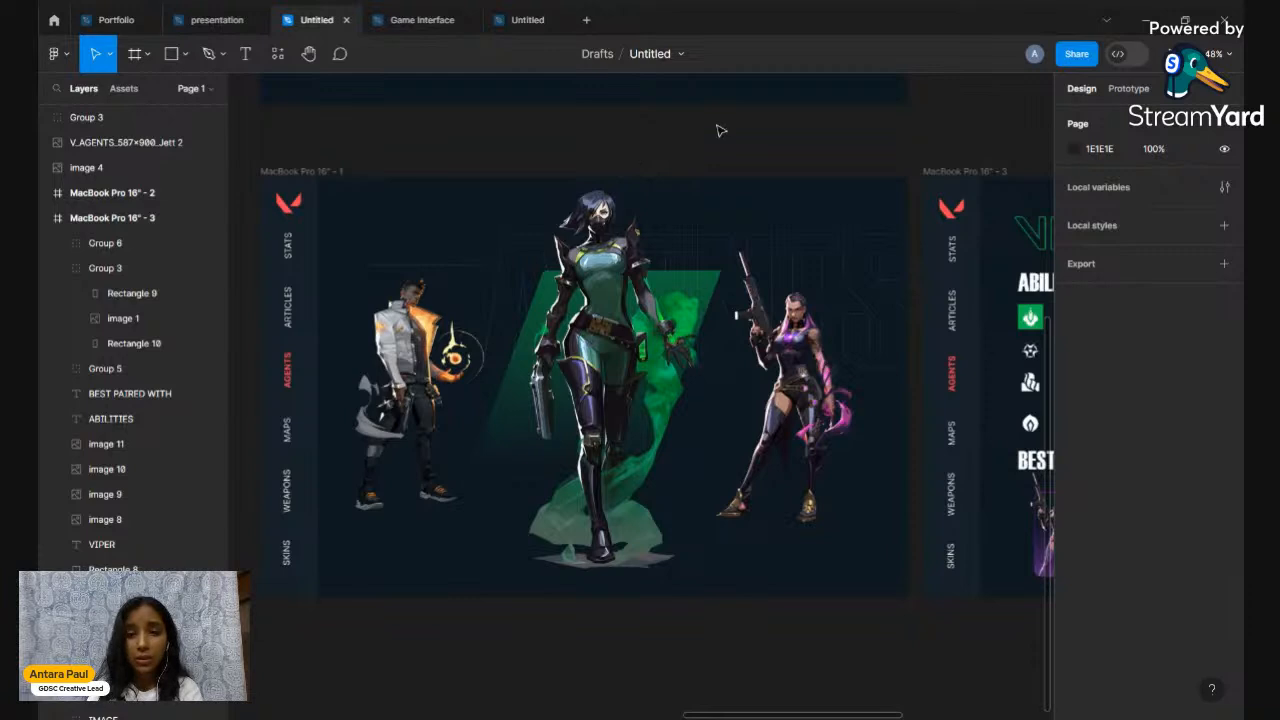
scroll(680, 157, up, 1)
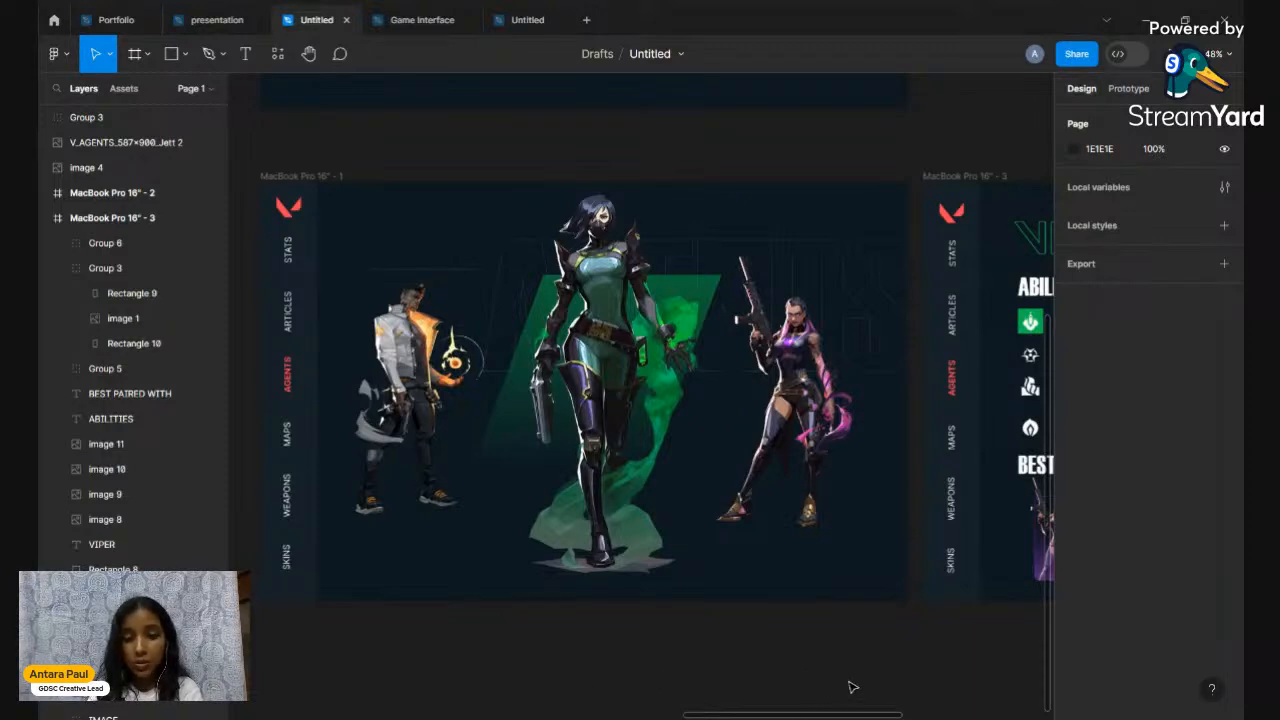
scroll(824, 640, down, 2)
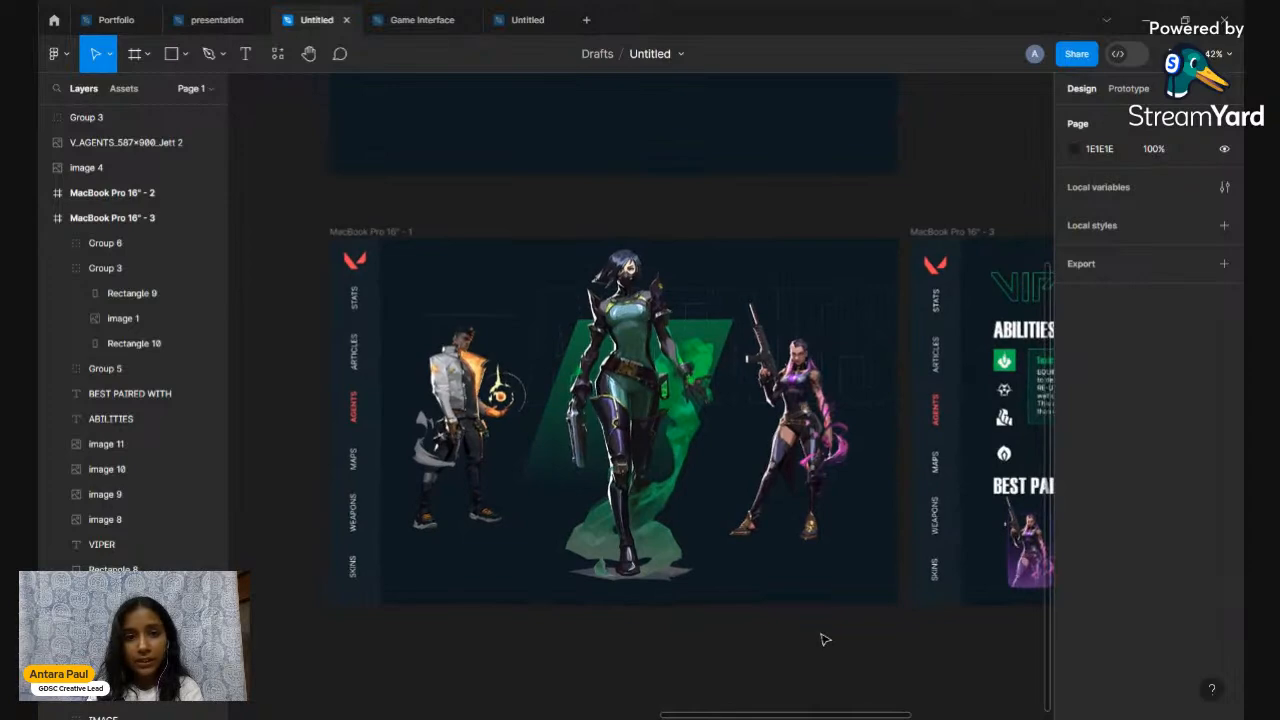
scroll(824, 640, right, 3)
scroll(824, 640, right, 5)
scroll(824, 640, down, 3)
scroll(824, 640, left, 4)
scroll(824, 640, right, 4)
scroll(824, 640, down, 2)
scroll(824, 640, up, 3)
scroll(824, 640, up, 3)
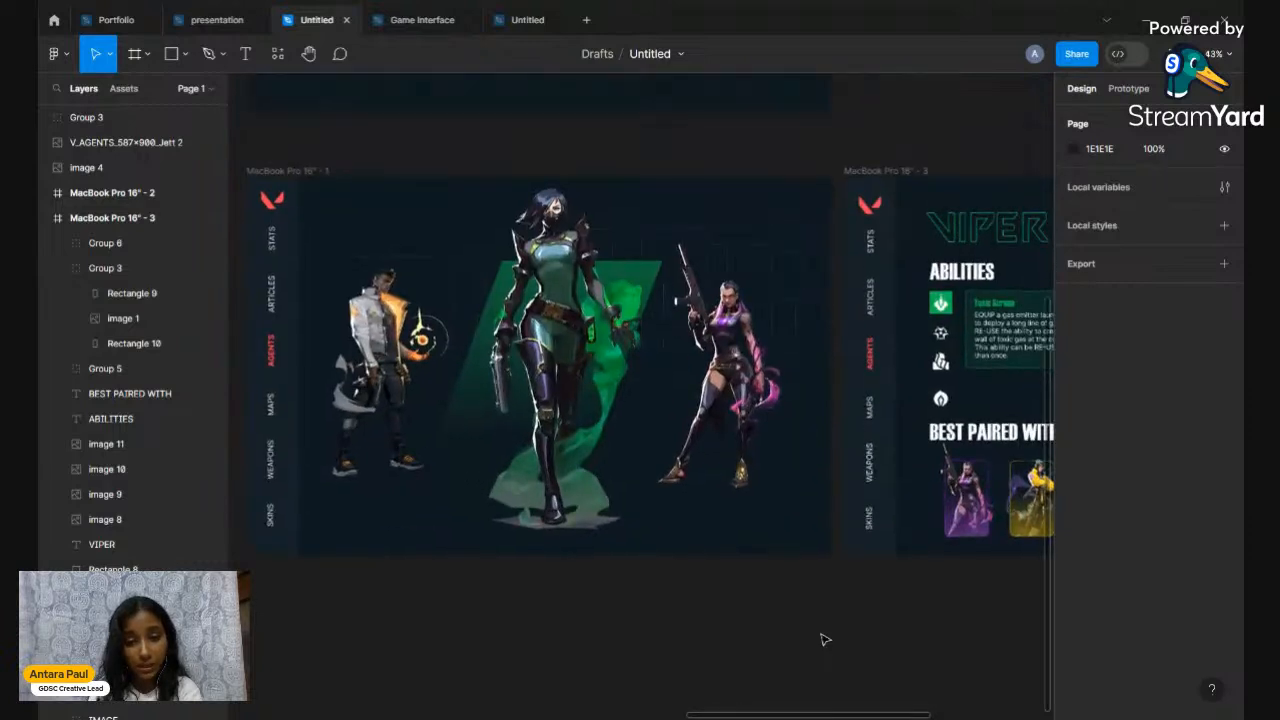
scroll(824, 640, up, 3)
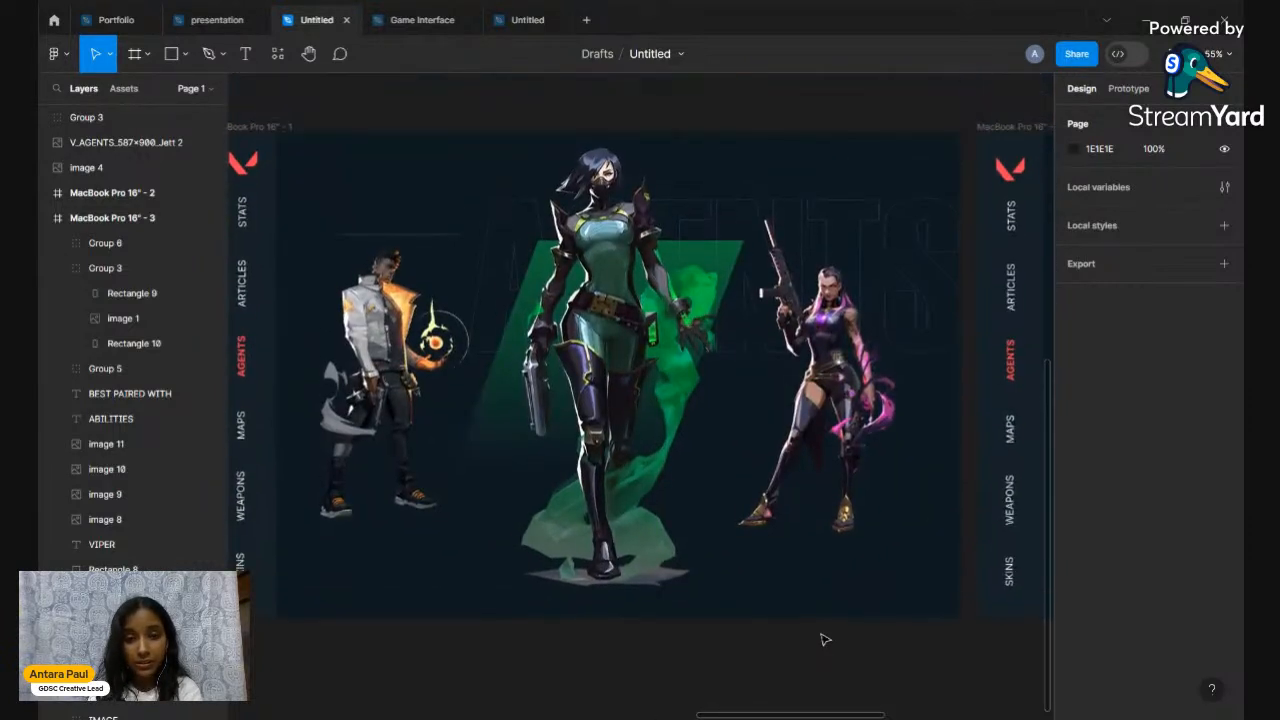
scroll(824, 640, left, 1)
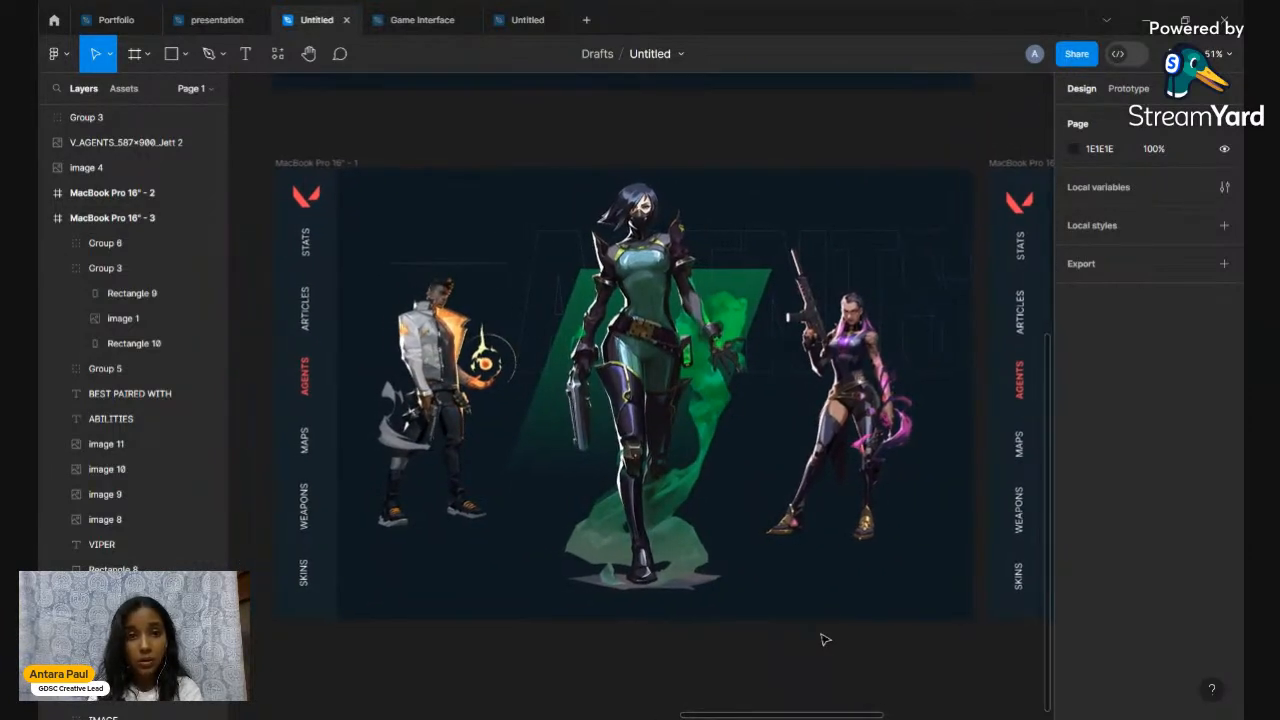
click(510, 18)
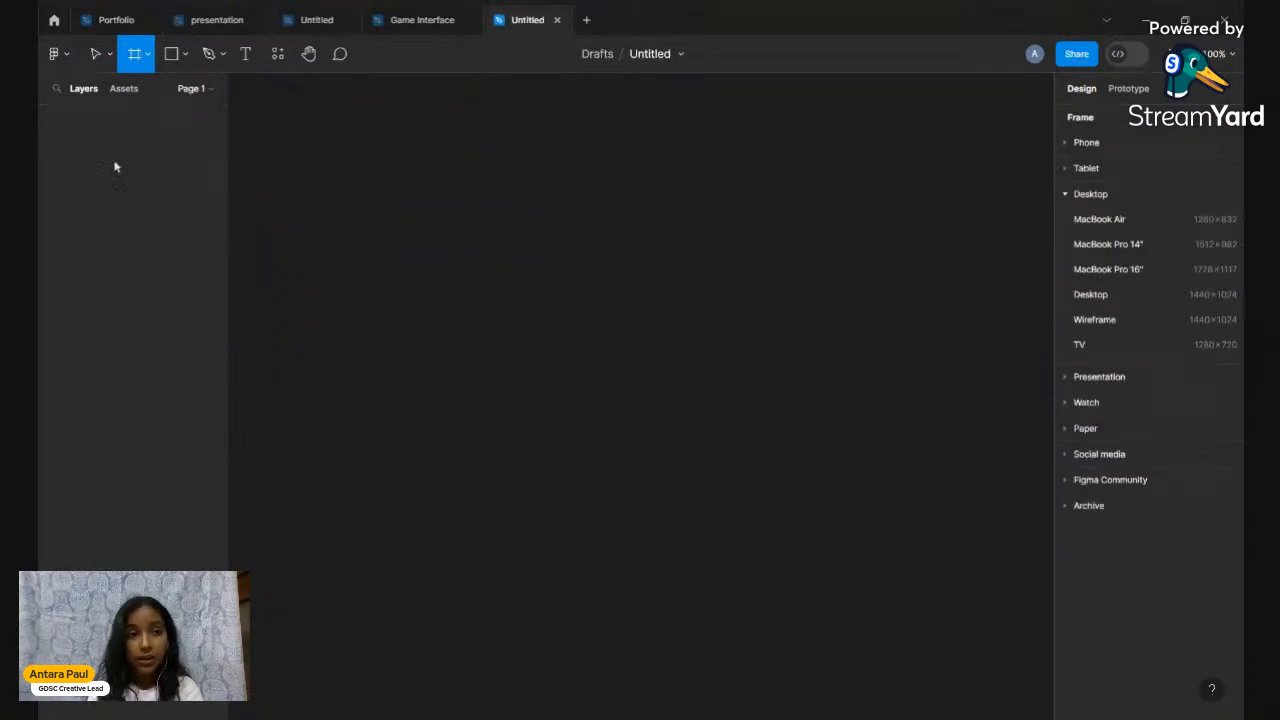
click(97, 55)
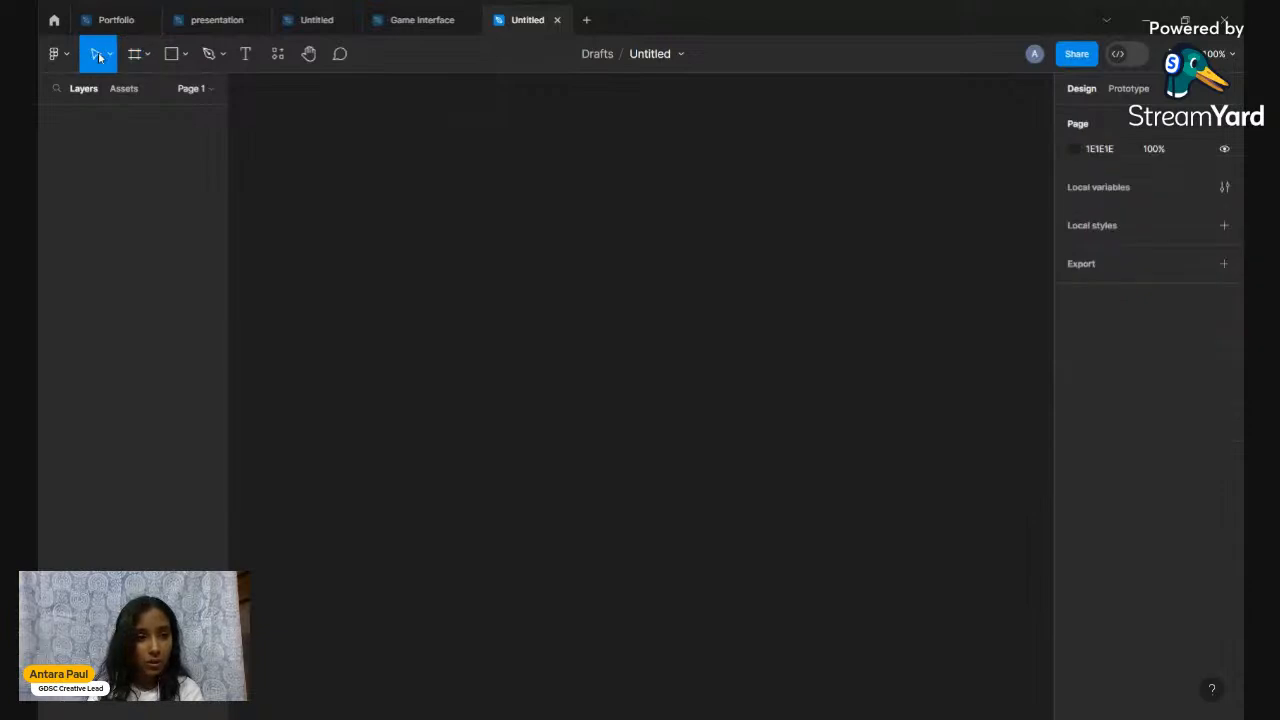
Rename the file to Game_Interface, then shorten the name to Game_UI
click(653, 55)
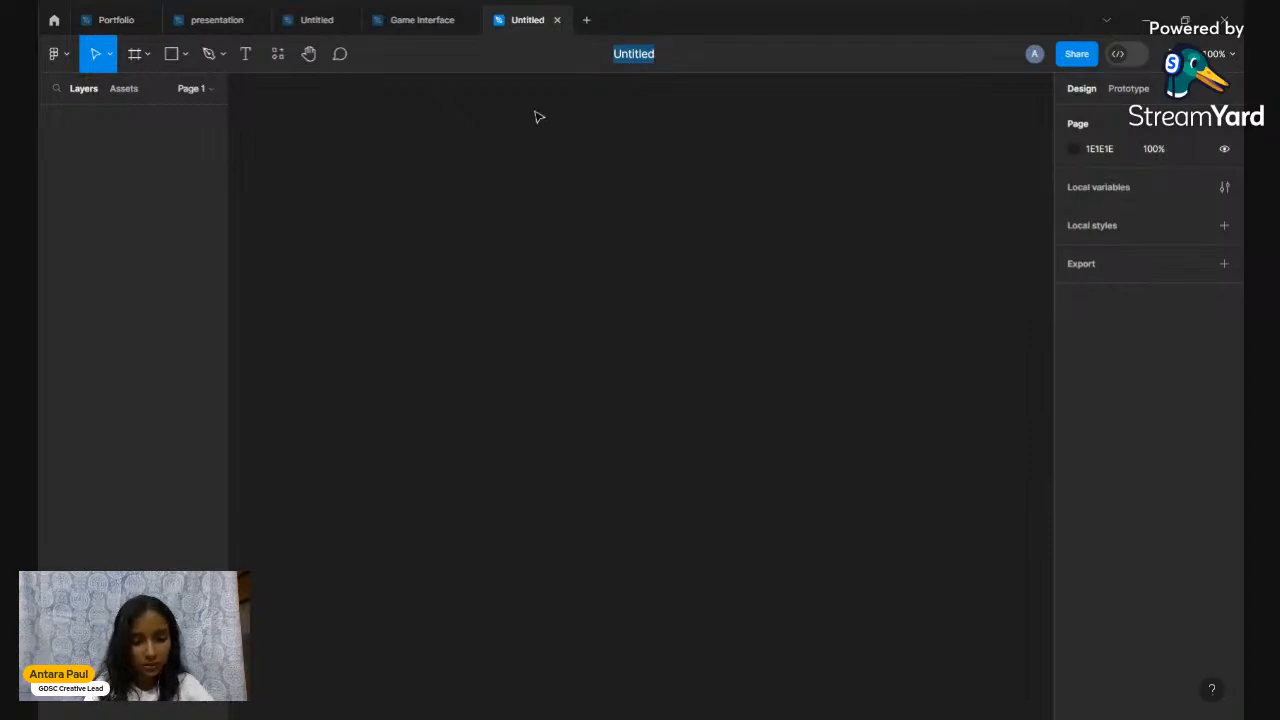
text(Gam)
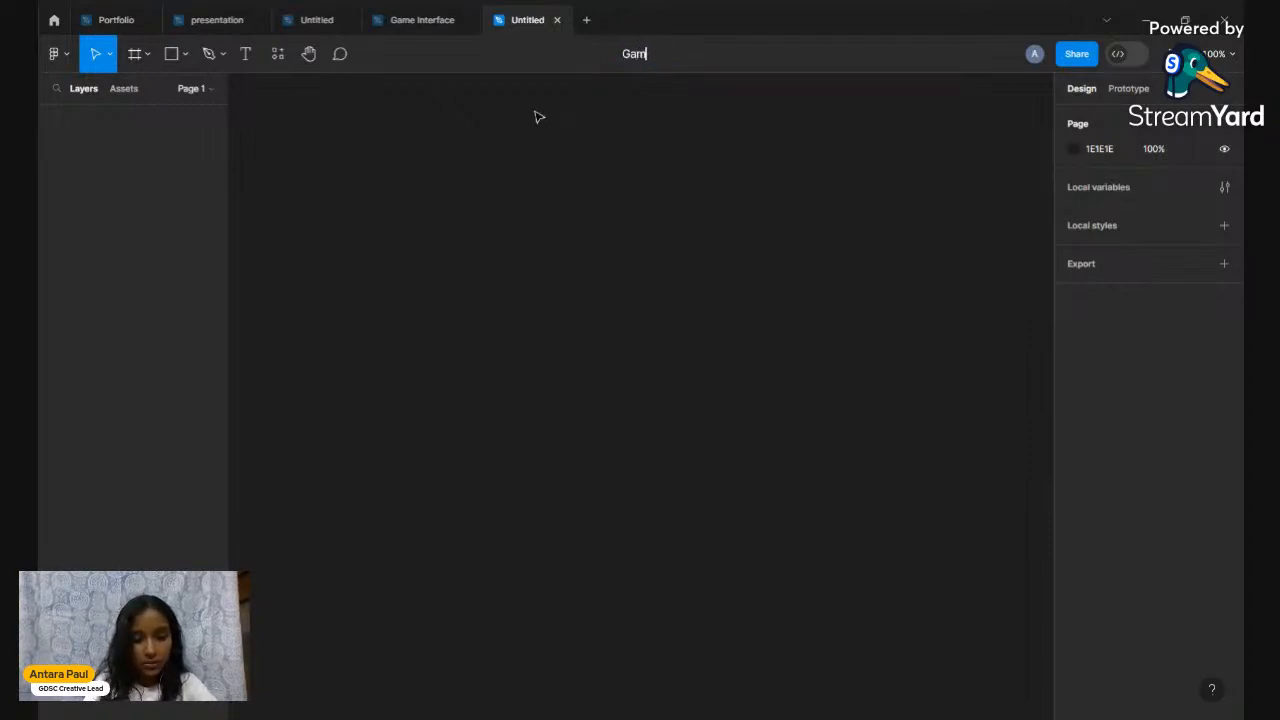
text(e_Interface)
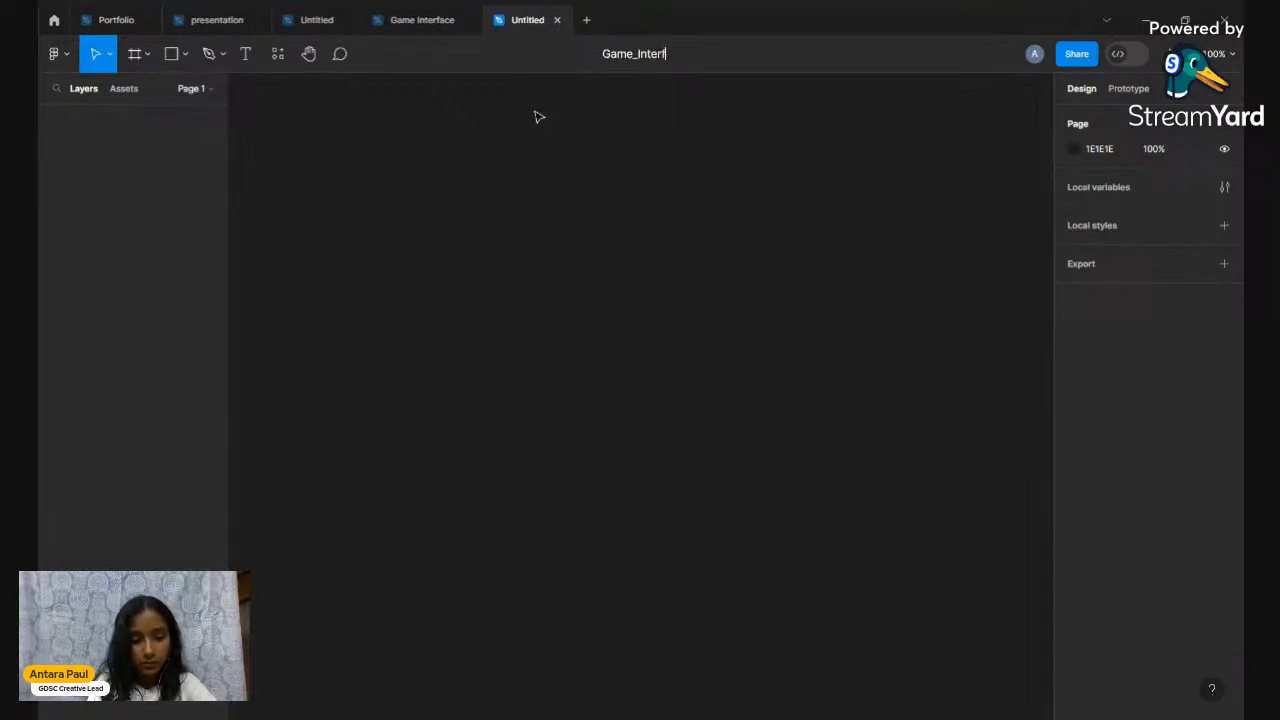
key(Return)
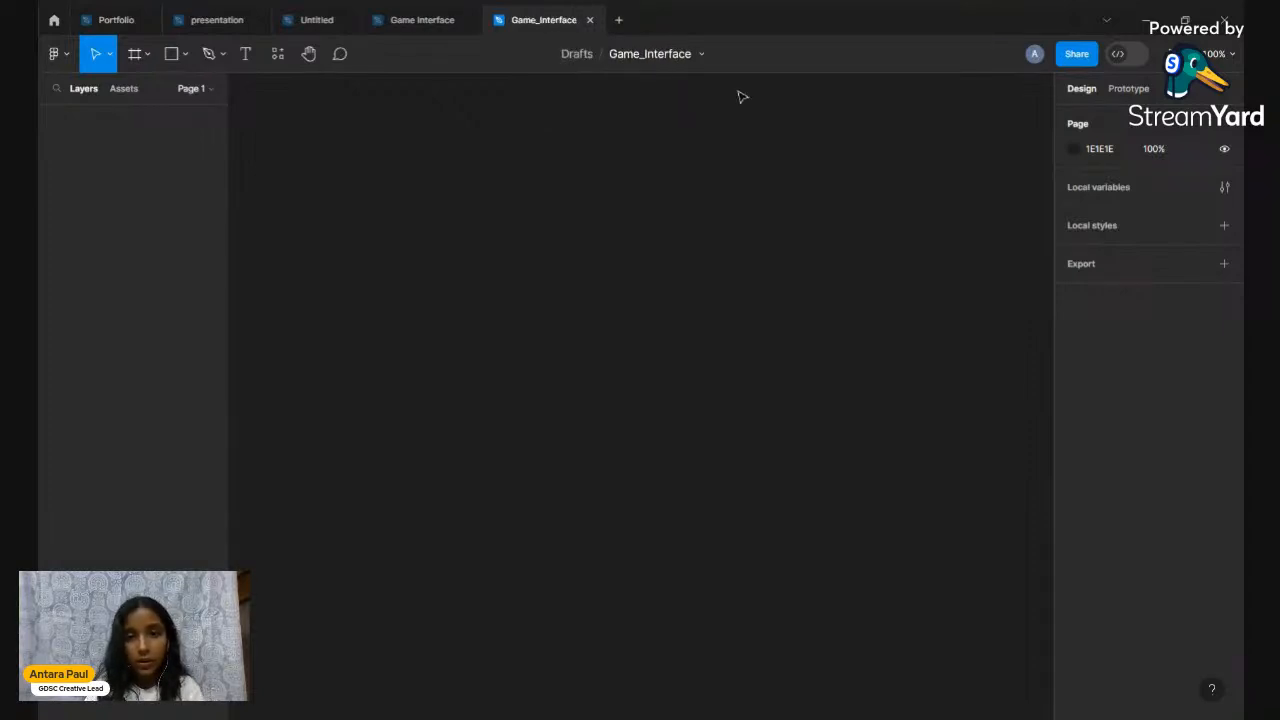
click(670, 56)
click(678, 54)
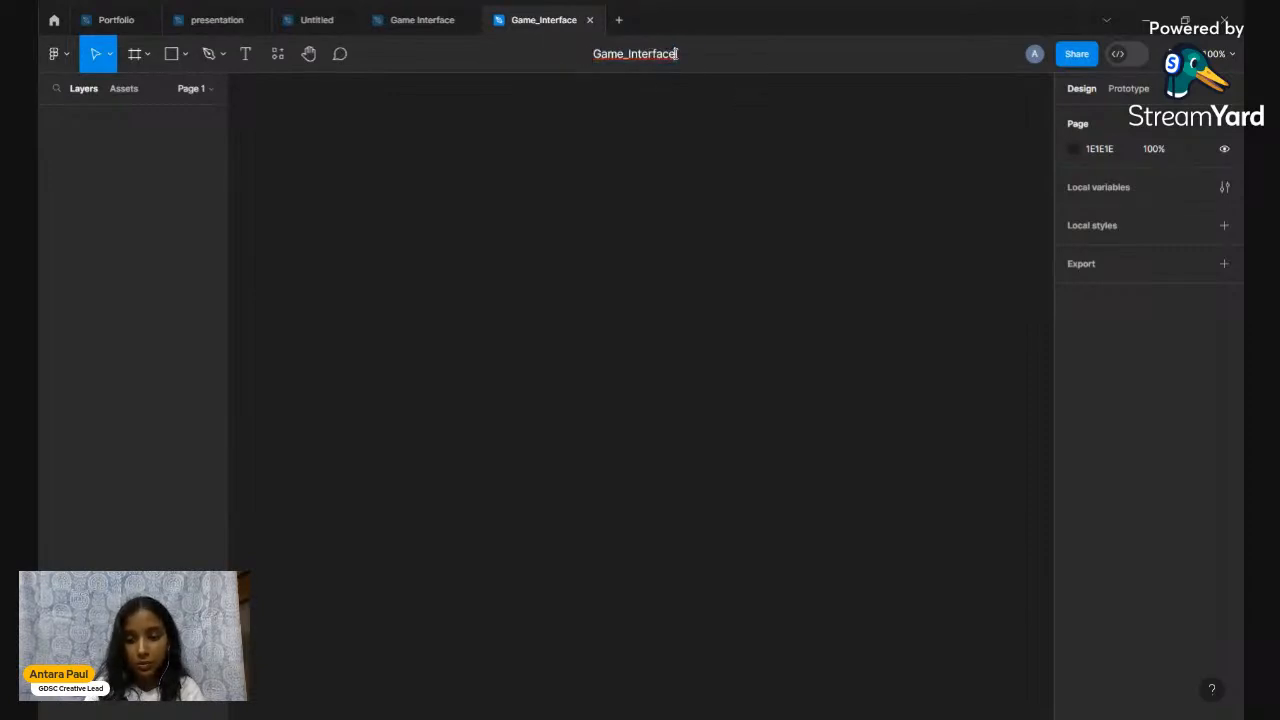
key(BackSpace)
key(BackSpace)
key(BackSpace)
key(BackSpace)
key(BackSpace)
key(BackSpace)
key(BackSpace)
key(BackSpace)
key(BackSpace)
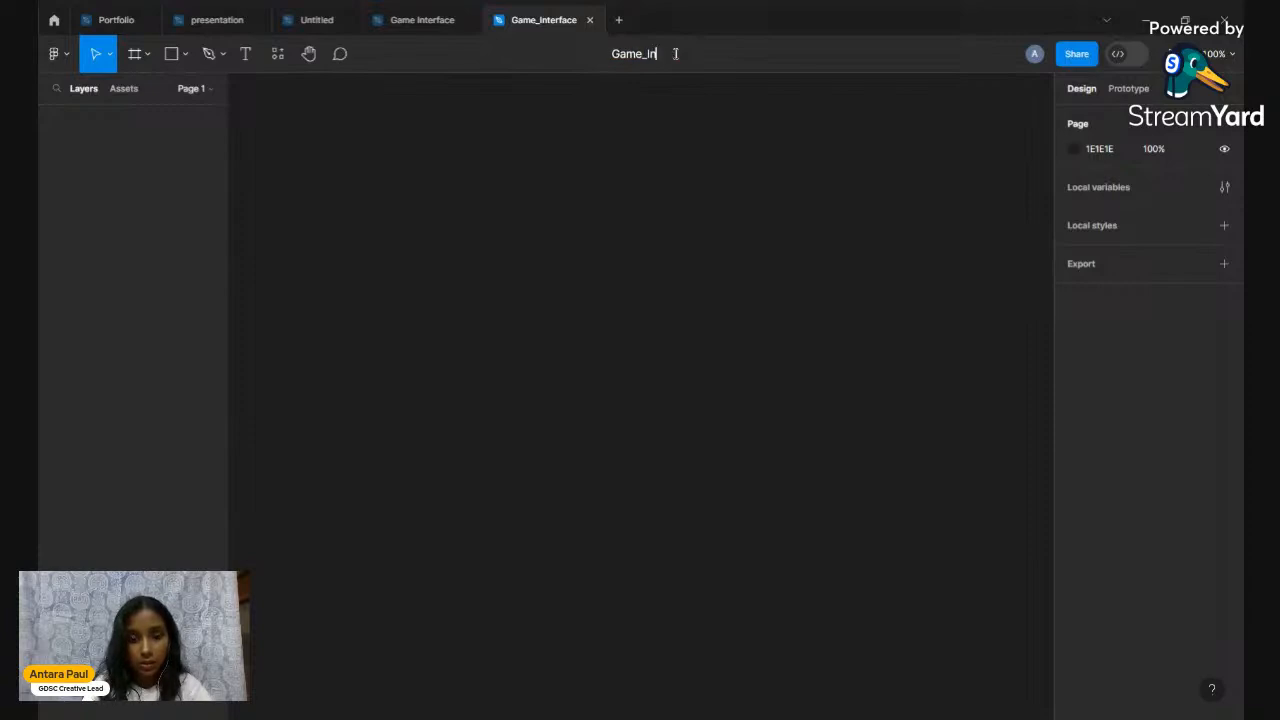
text(UI)
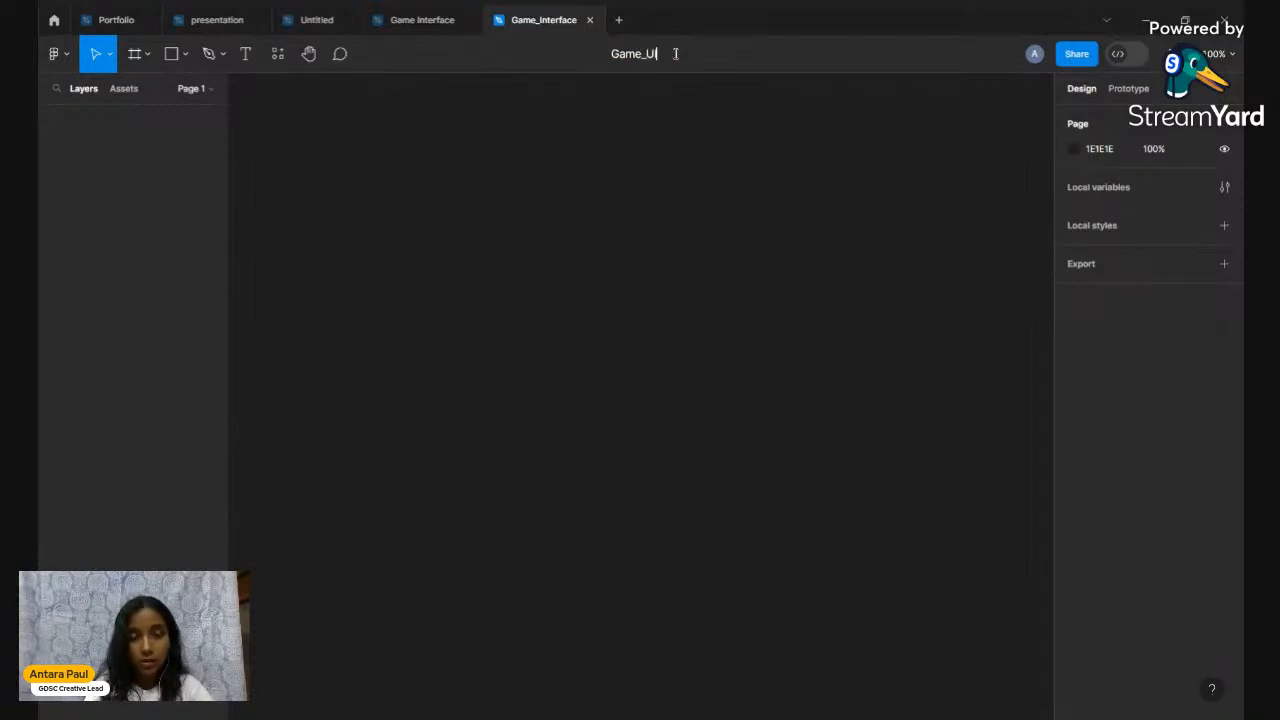
key(Return)
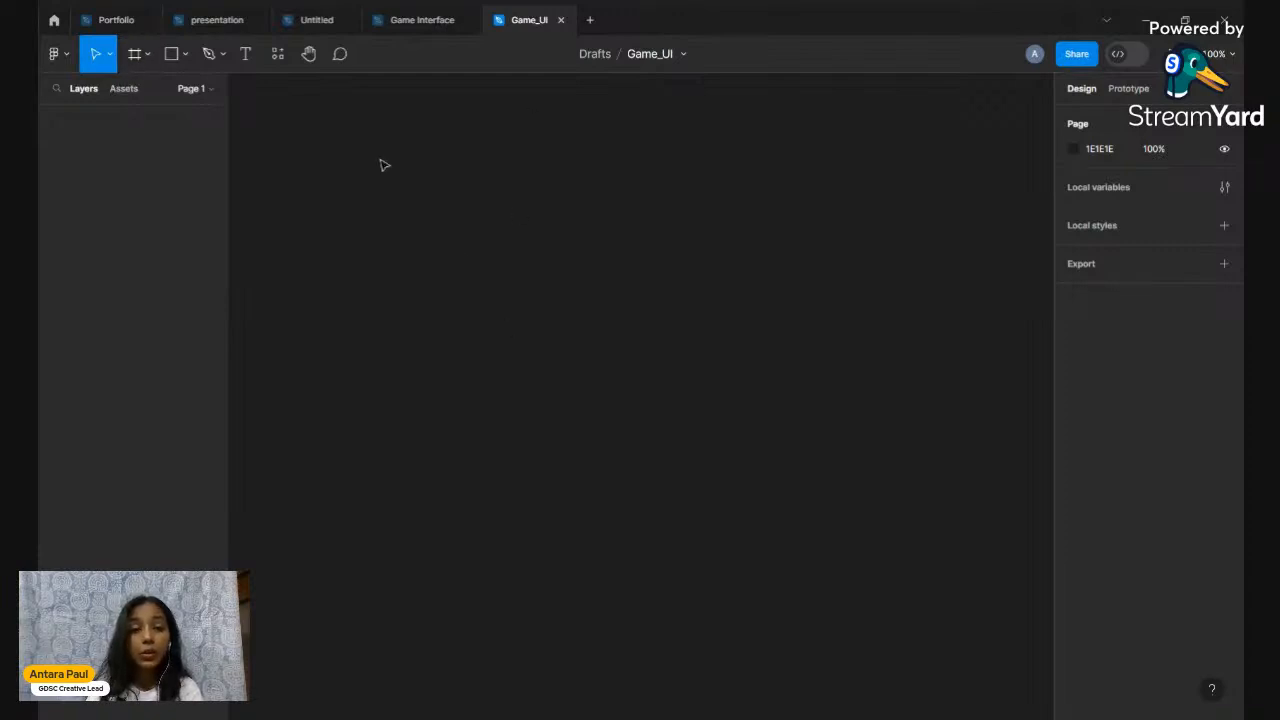
Pick the Frame tool (F) and browse the phone, tablet and desktop frame presets
click(134, 57)
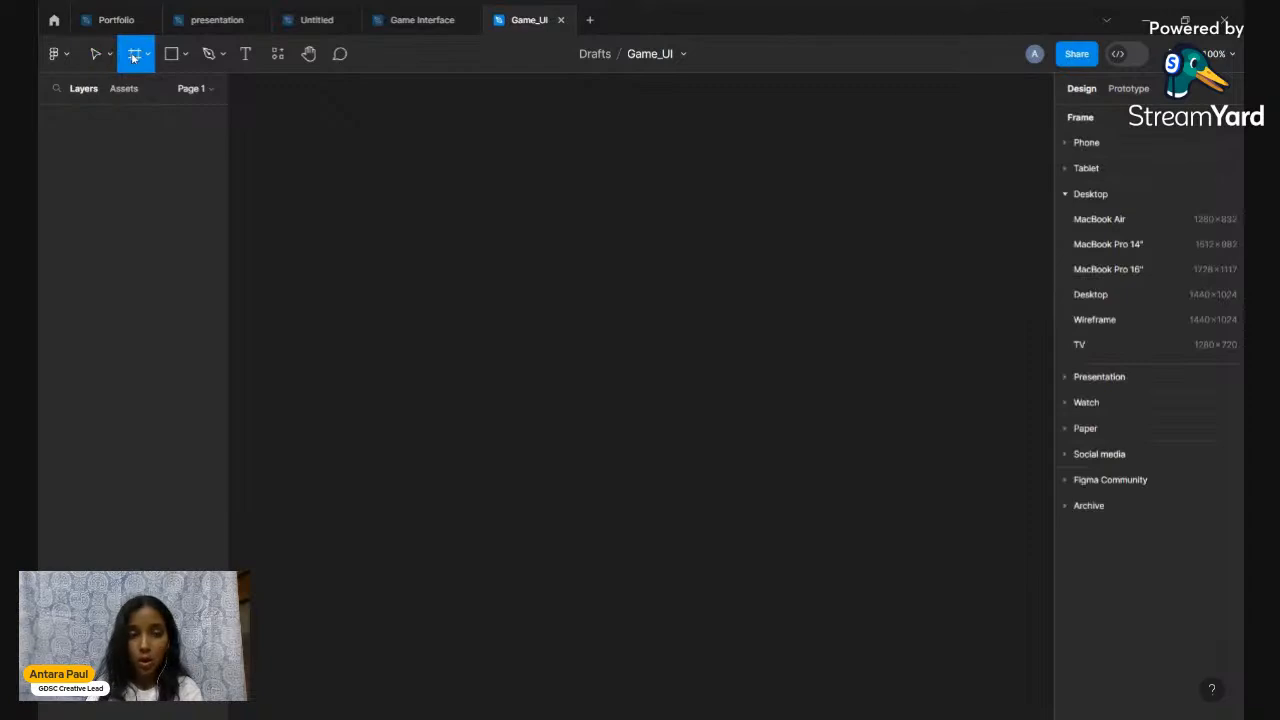
click(92, 56)
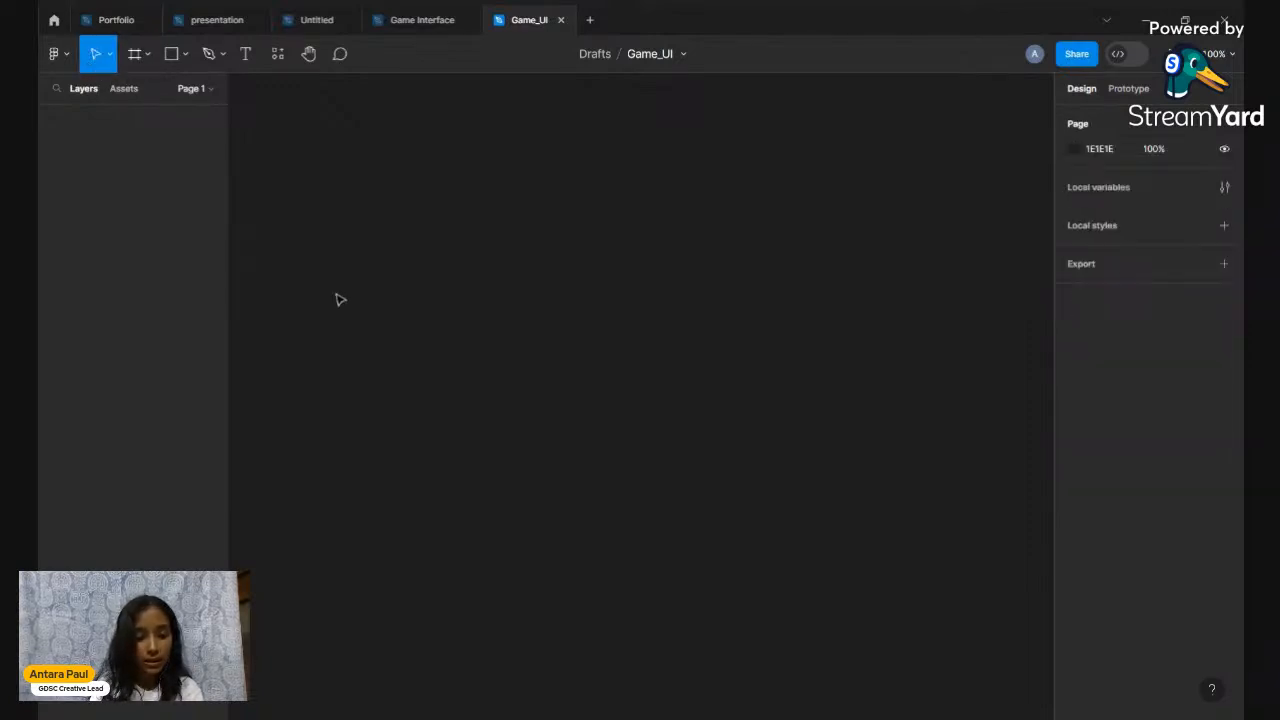
key(f)
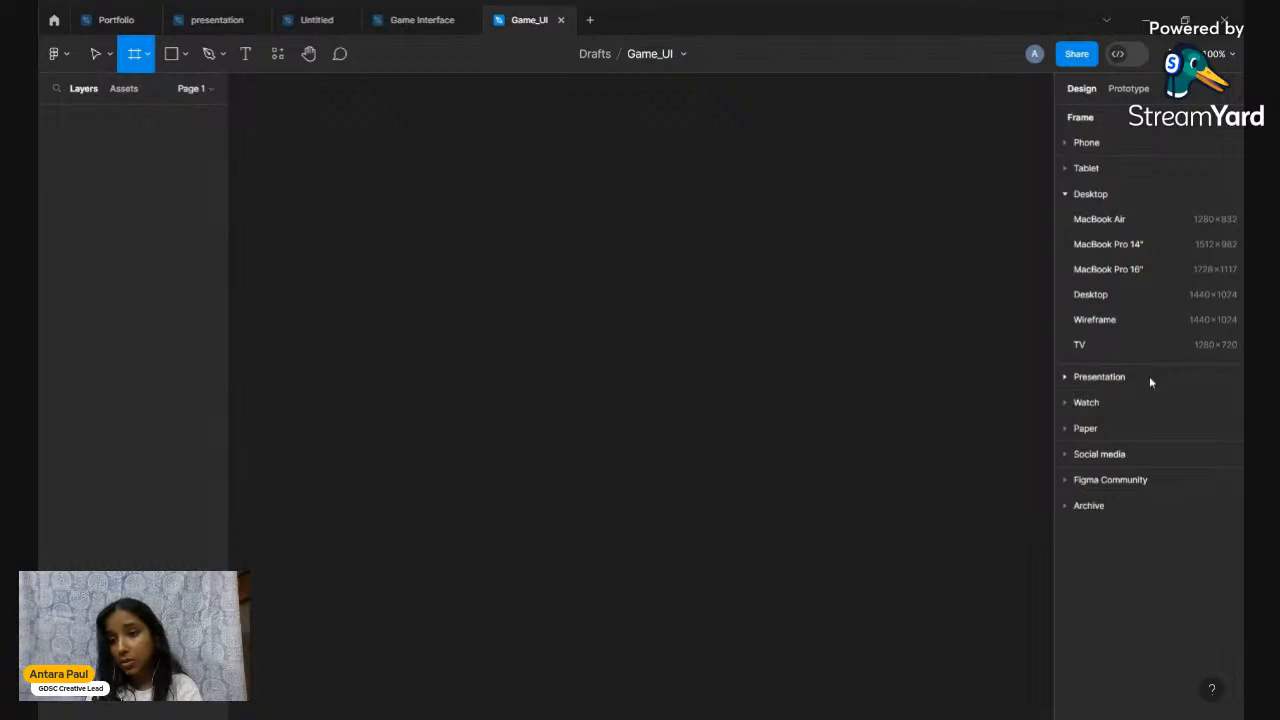
click(1080, 143)
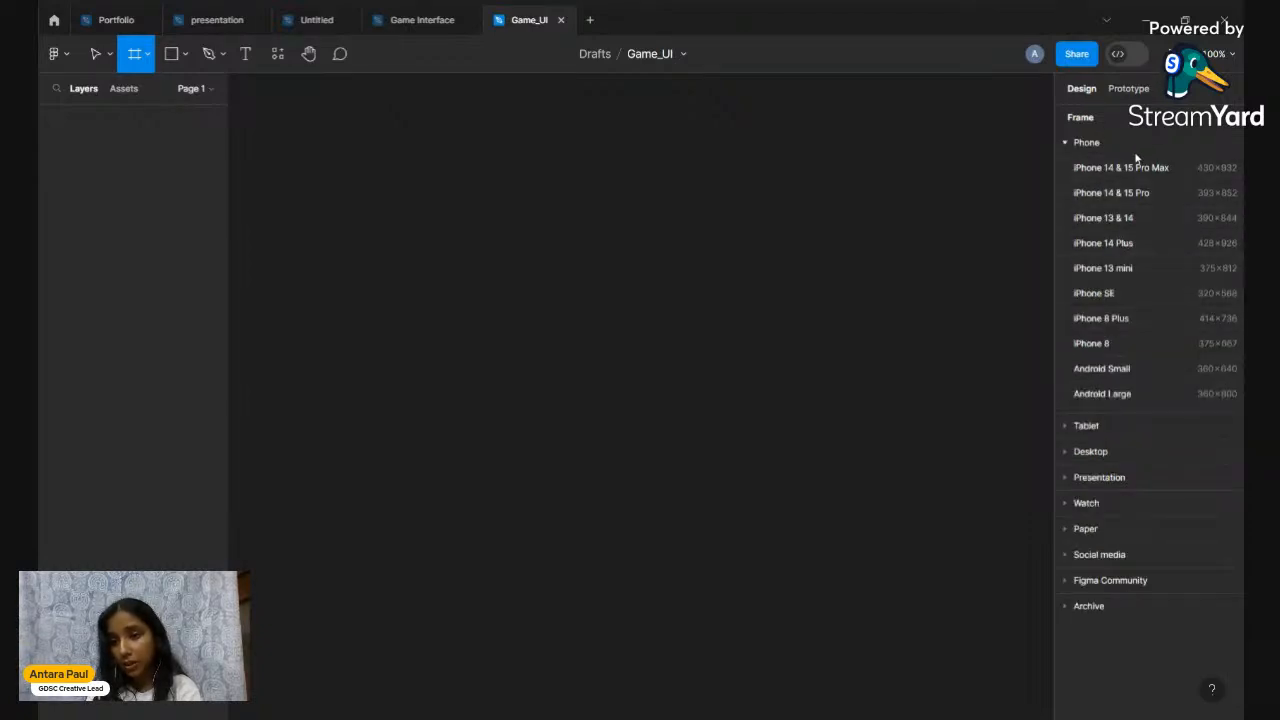
click(1086, 427)
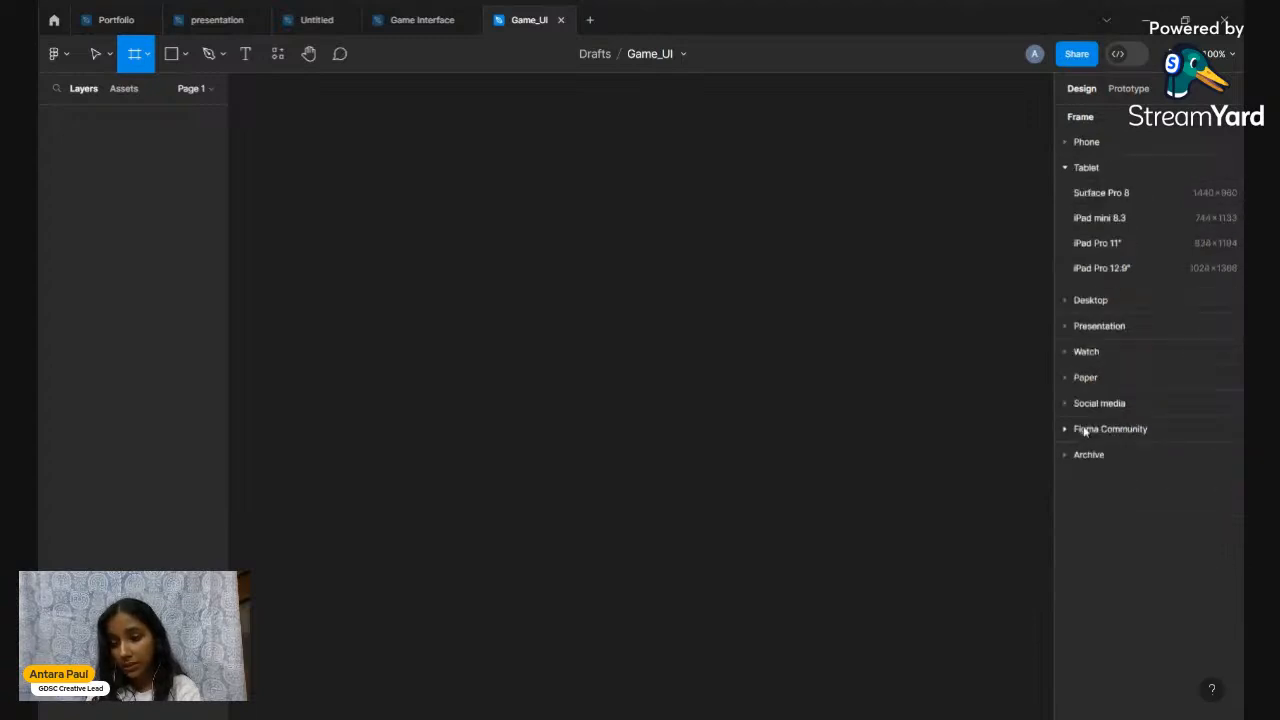
click(1137, 303)
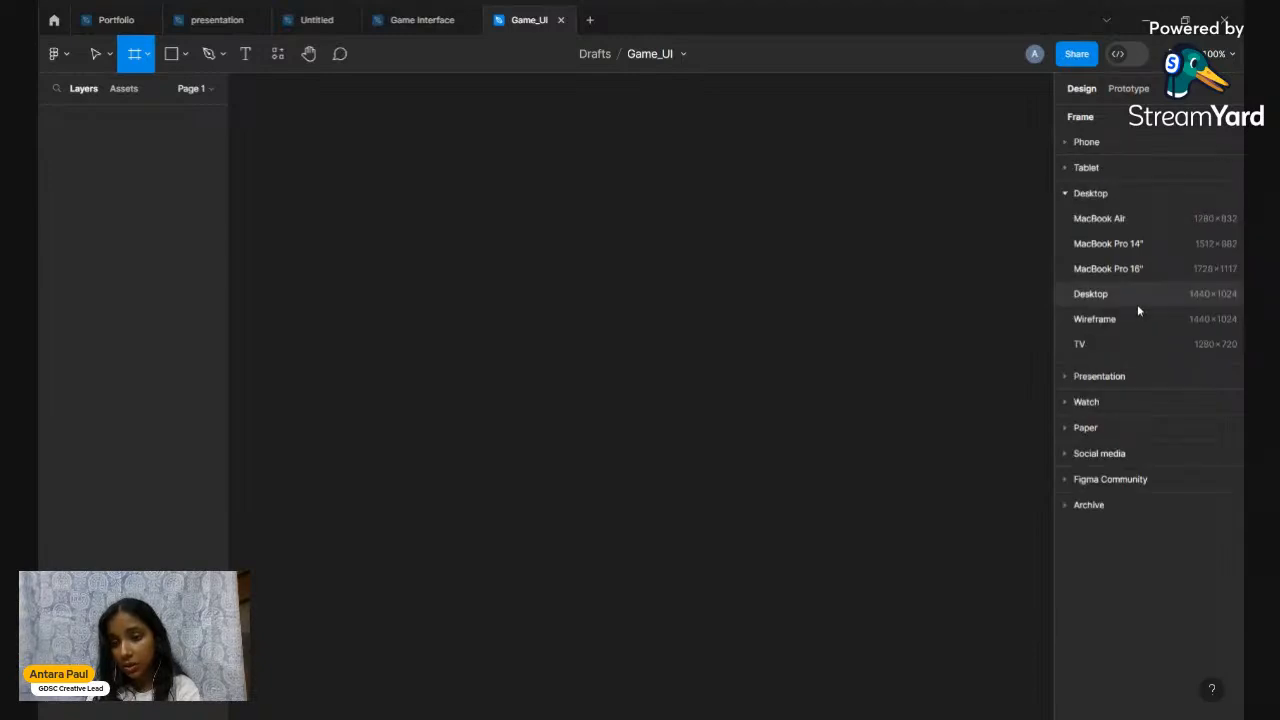
click(1143, 246)
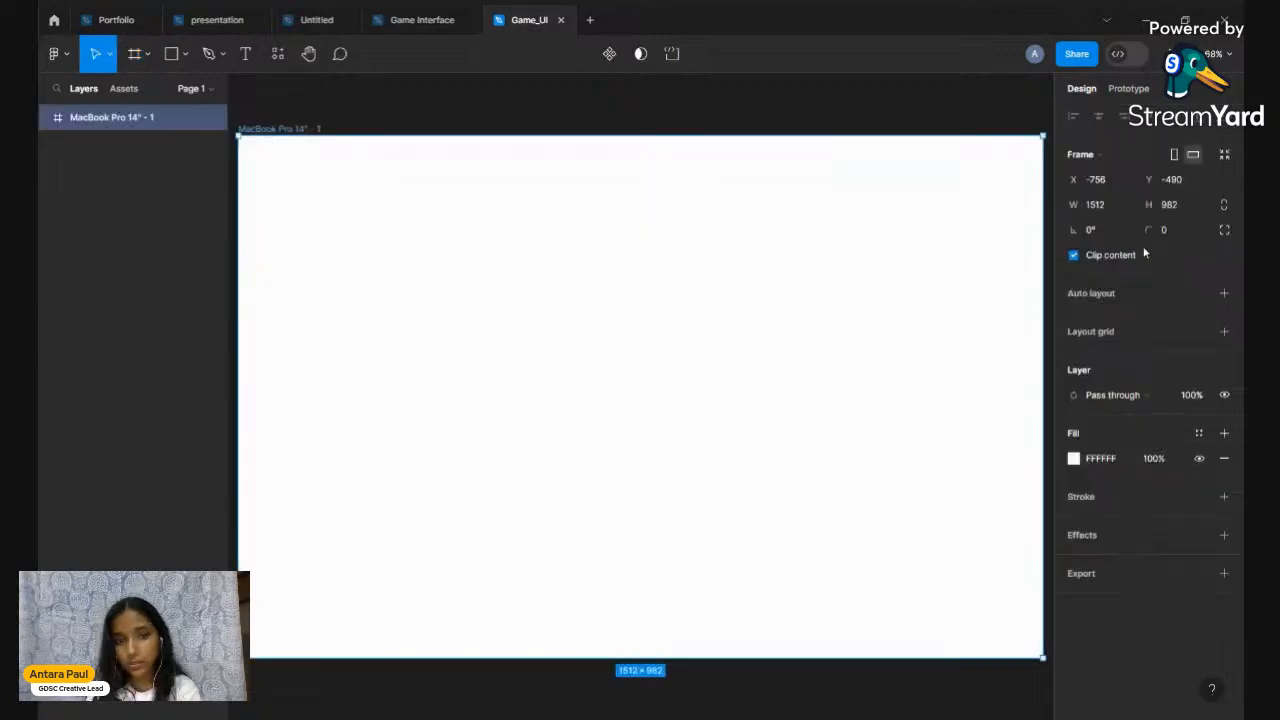
scroll(853, 309, down, 3)
scroll(853, 309, right, 1)
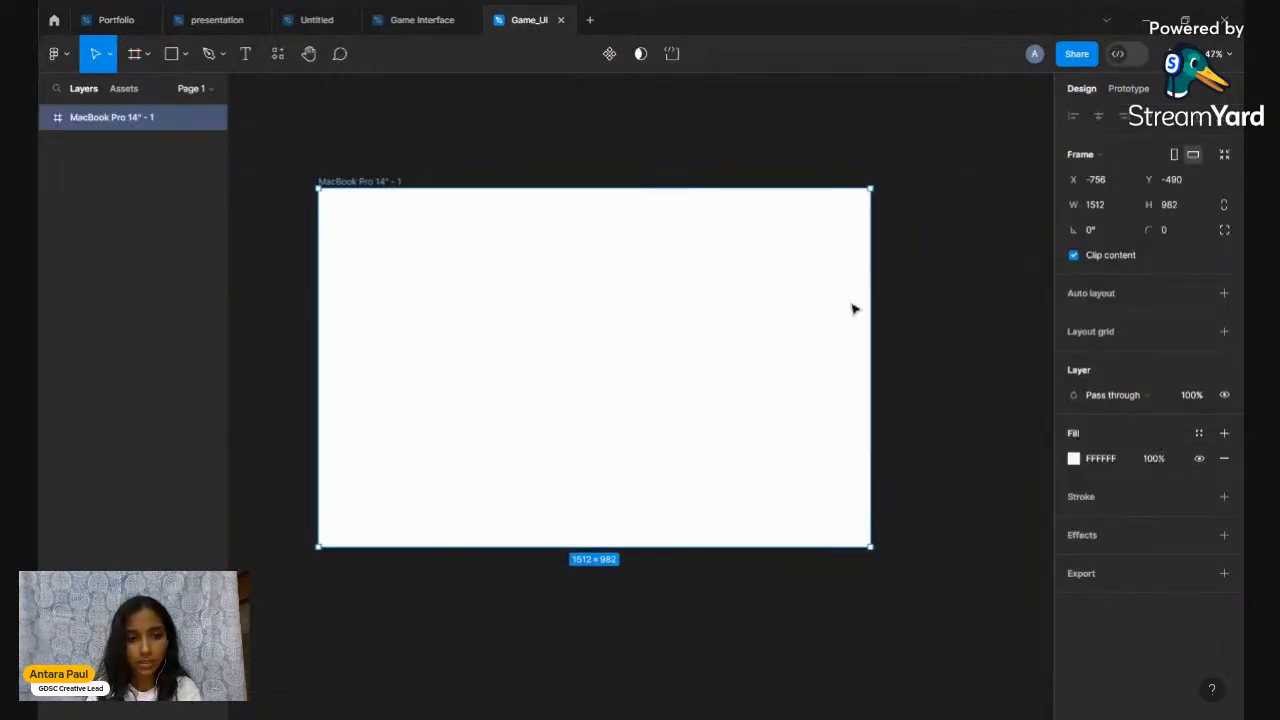
click(923, 309)
scroll(923, 309, up, 1)
scroll(925, 309, up, 1)
scroll(925, 309, left, 1)
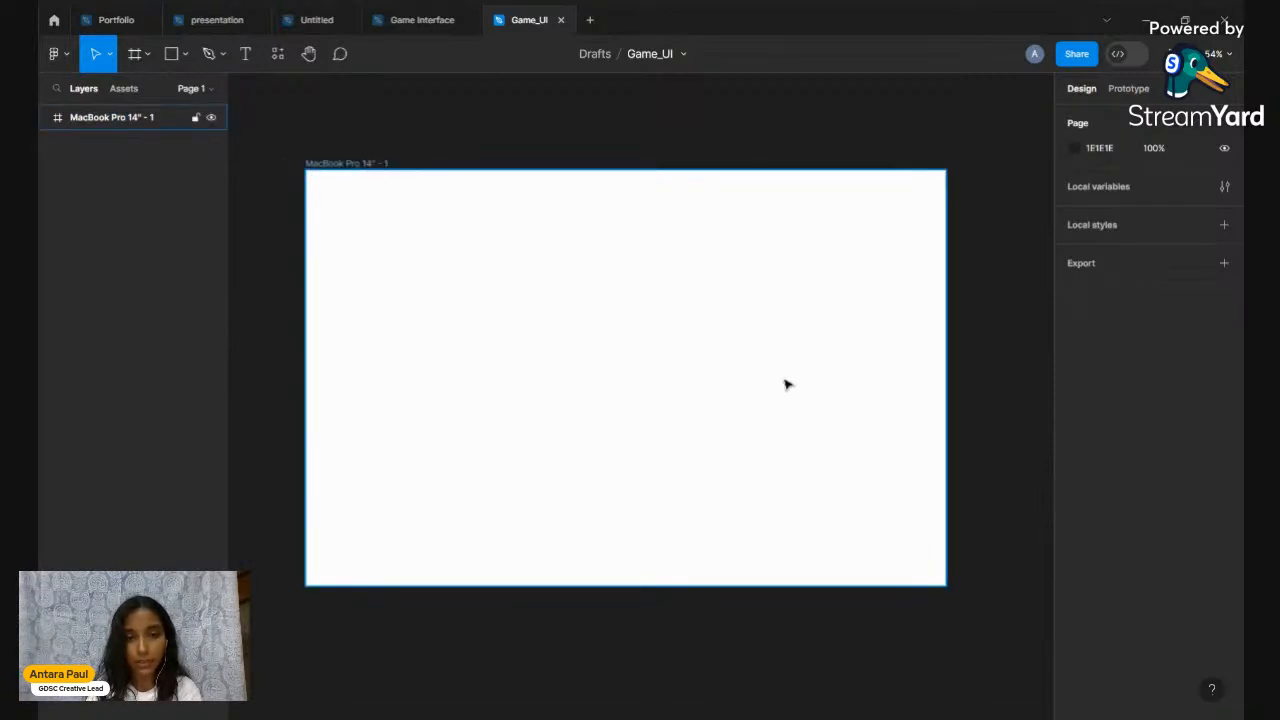
scroll(780, 384, down, 1)
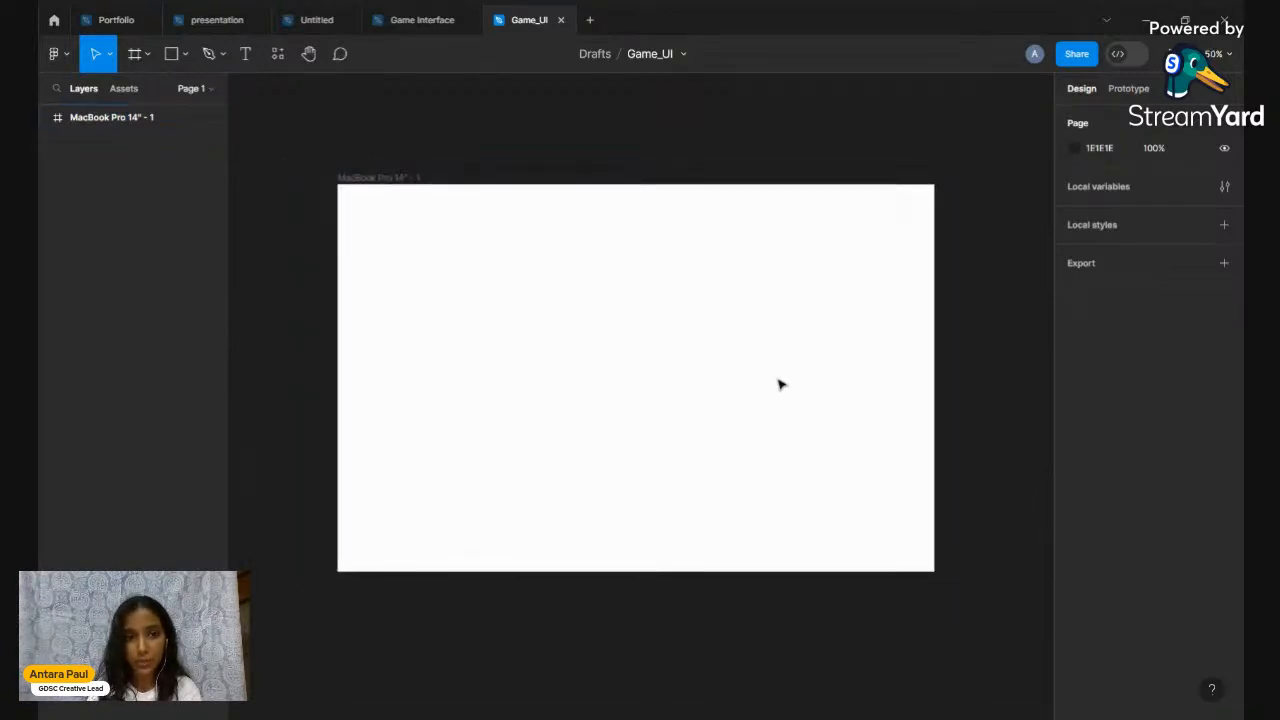
click(388, 185)
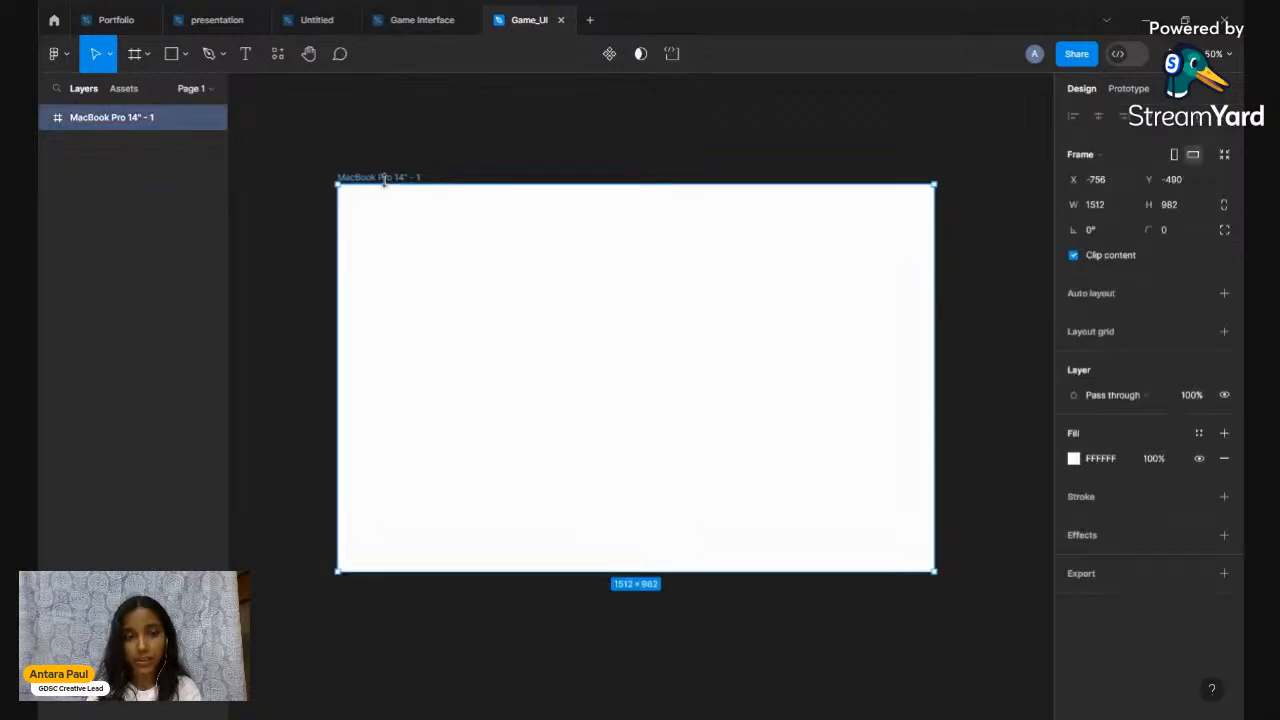
click(519, 178)
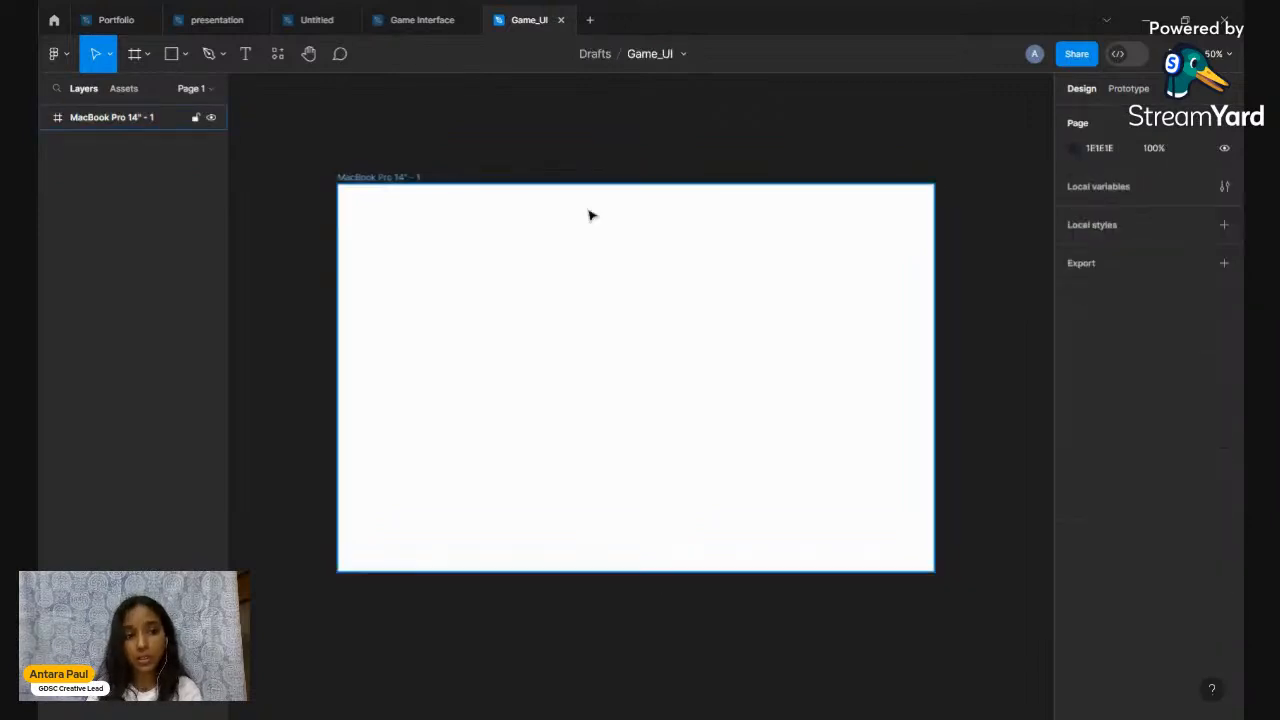
click(685, 347)
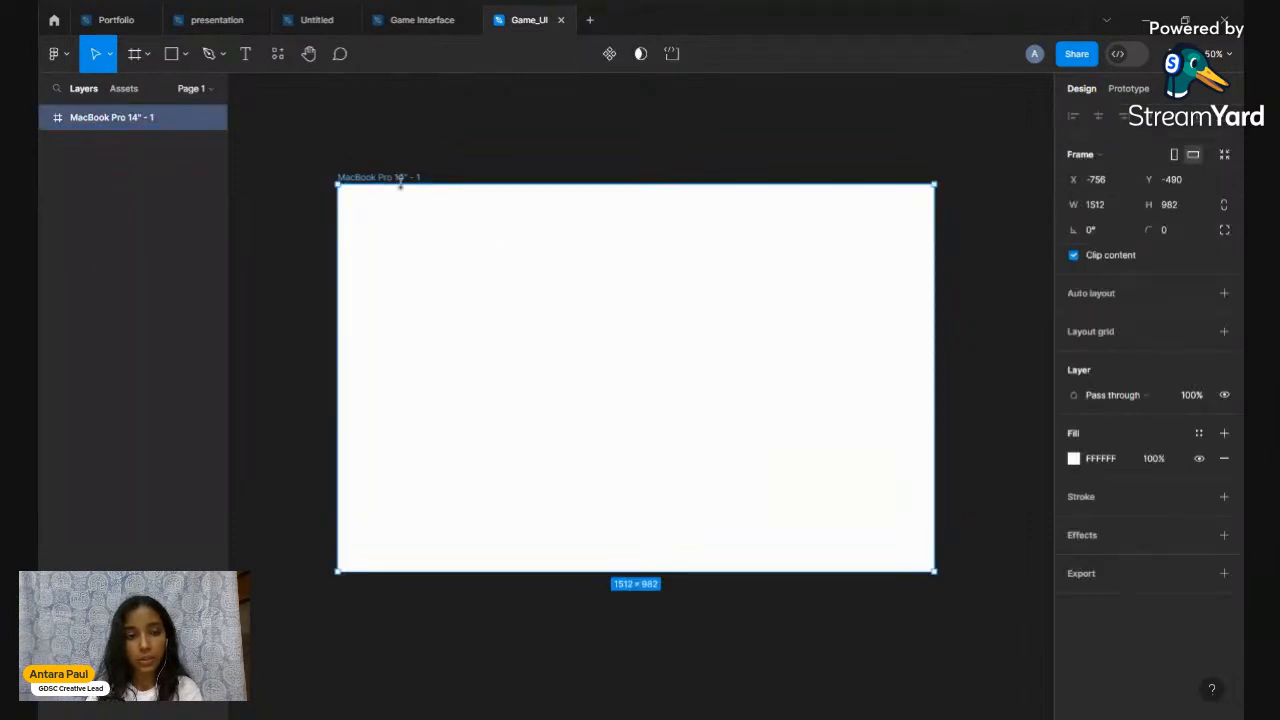
click(597, 131)
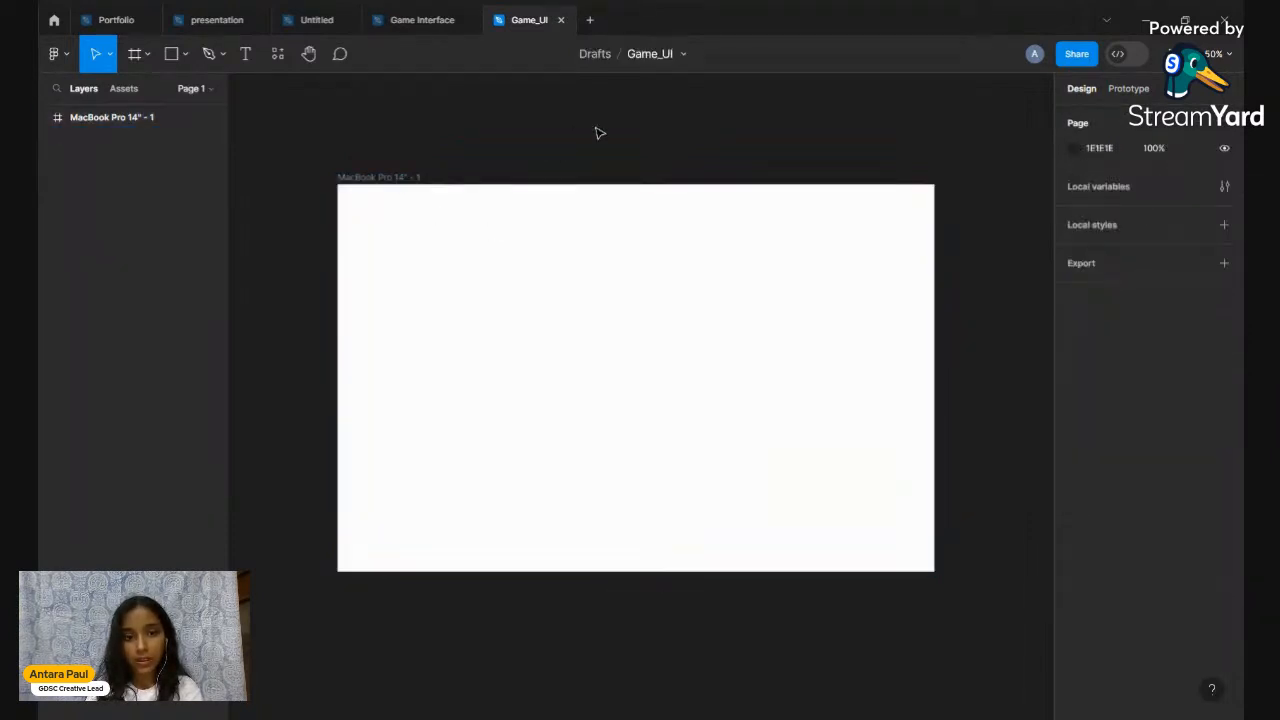
scroll(597, 131, down, 2)
scroll(595, 130, down, 1)
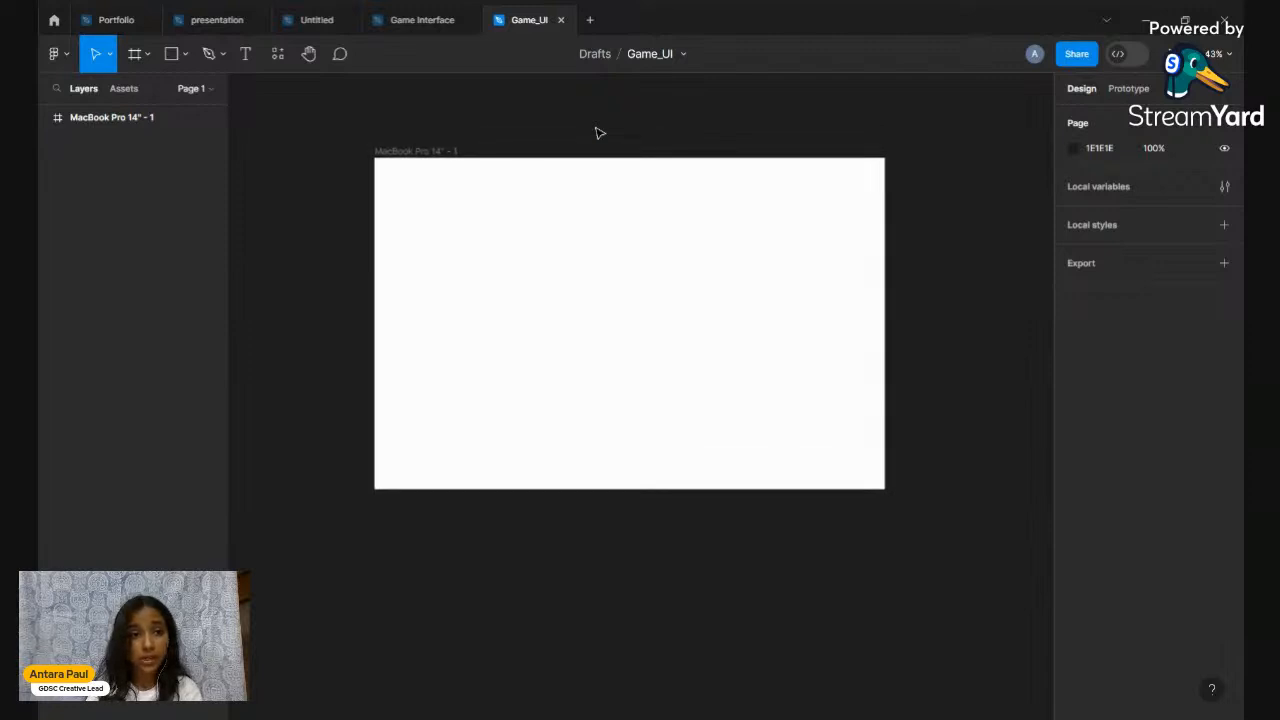
Look over the Untitled reference design, then close the Game Interface file
click(309, 14)
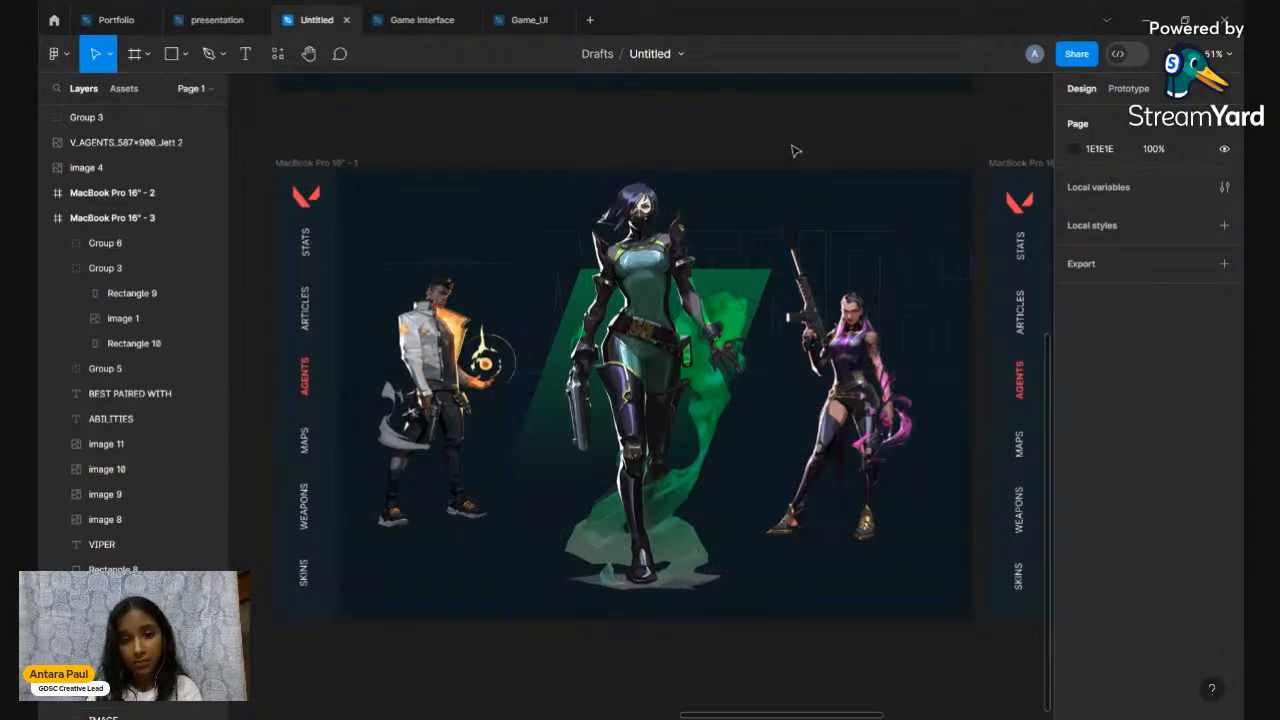
scroll(791, 150, down, 1)
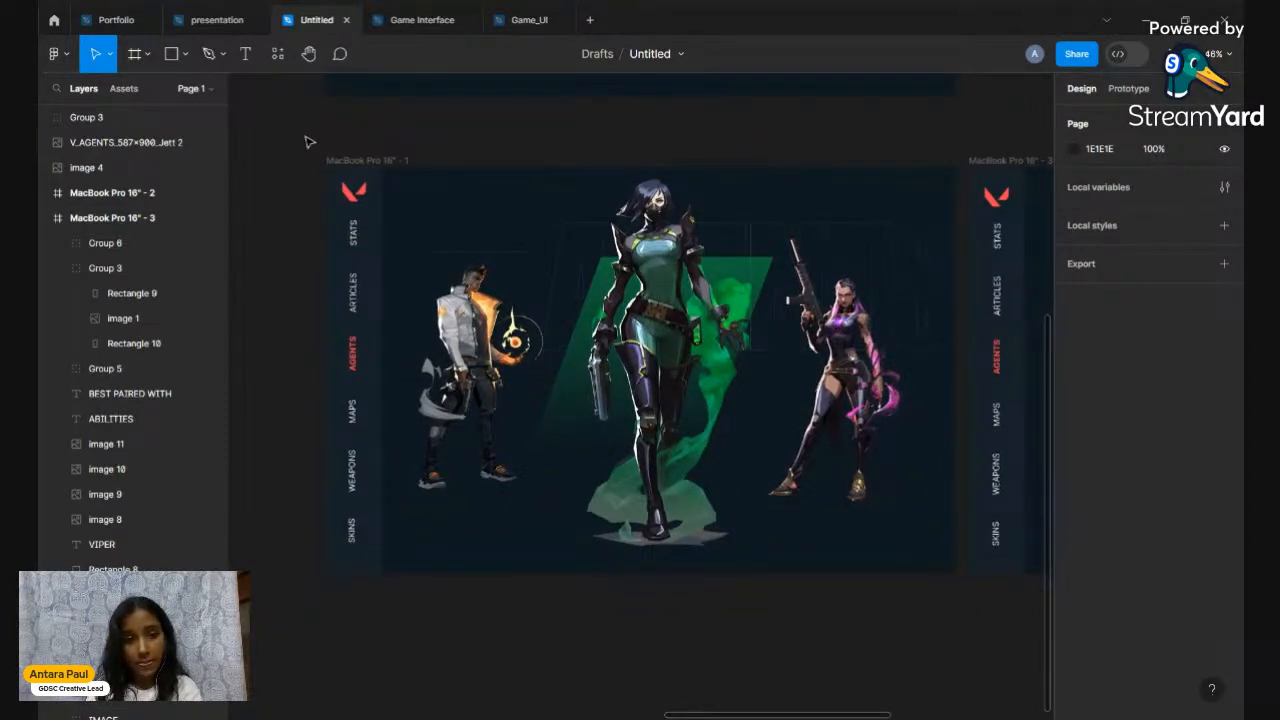
scroll(442, 156, right, 3)
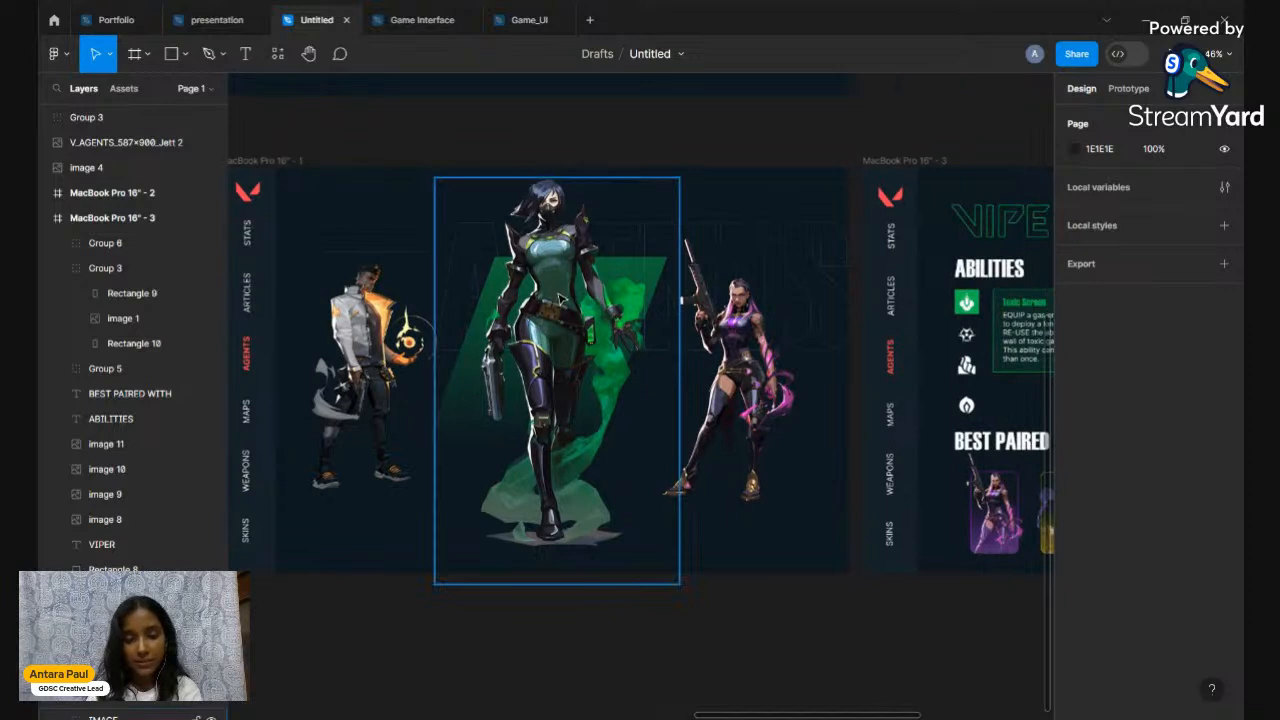
mouse_move(500, 12)
click(420, 19)
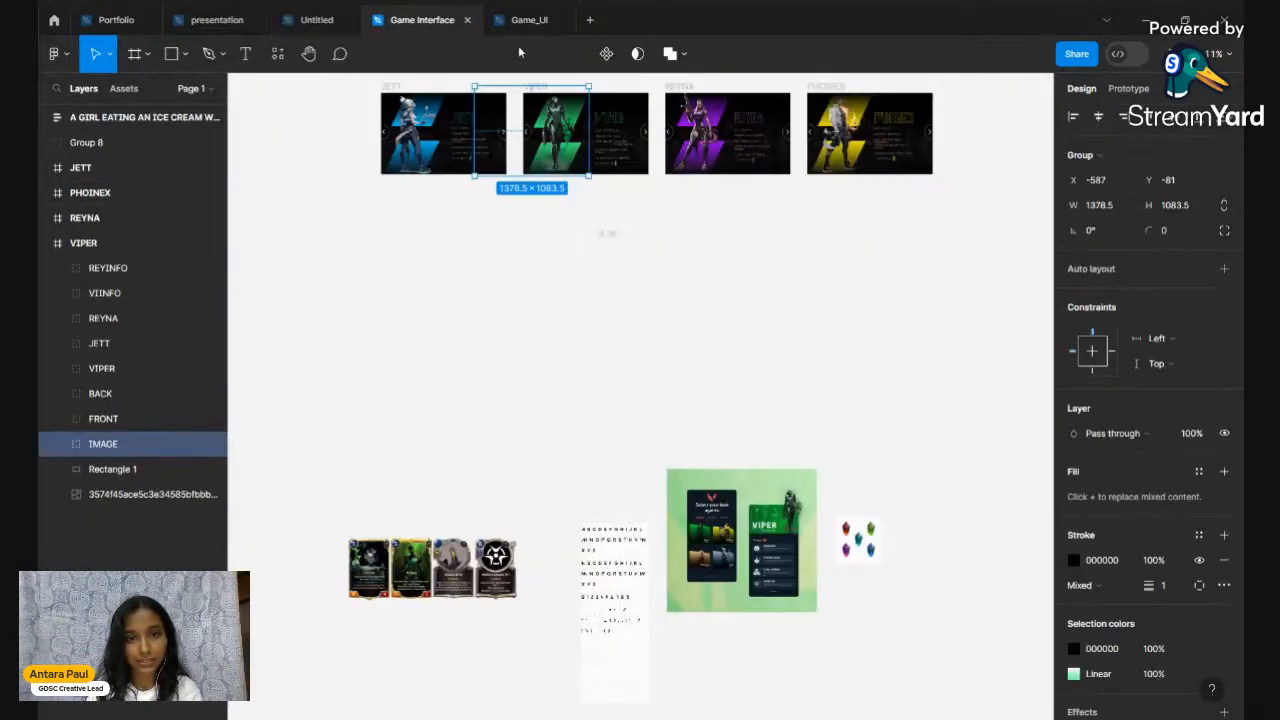
click(512, 12)
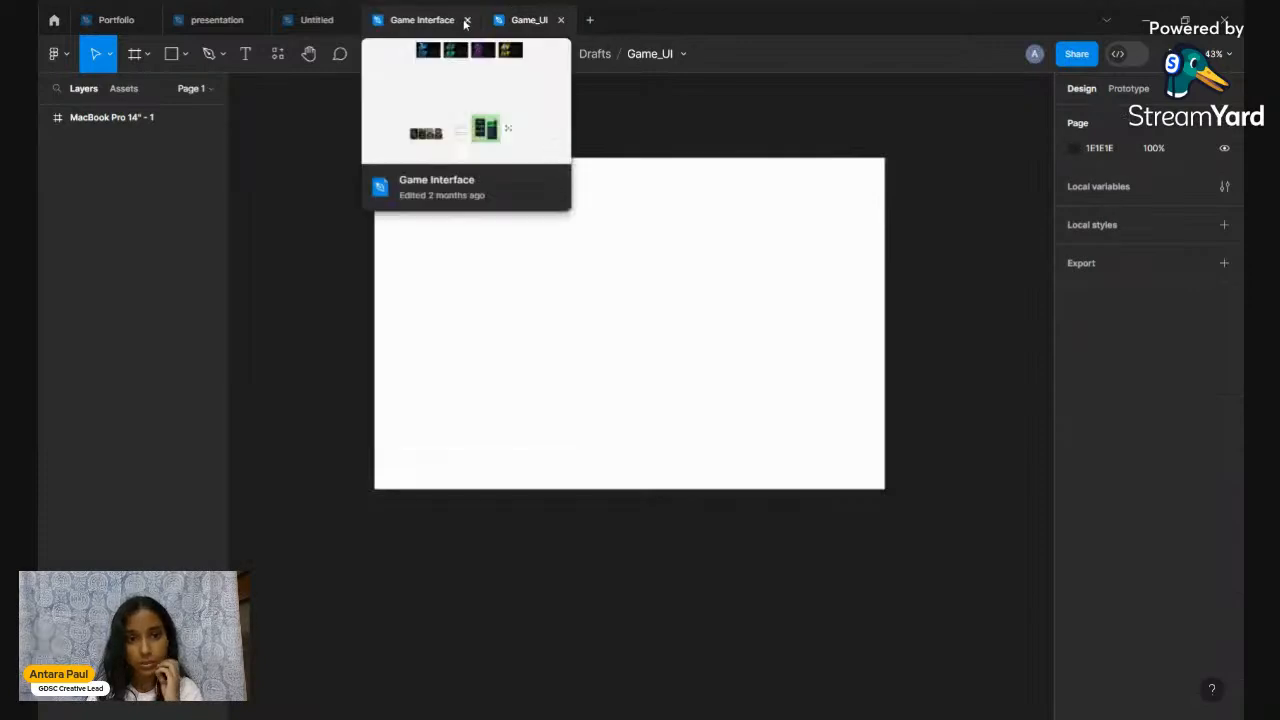
click(467, 19)
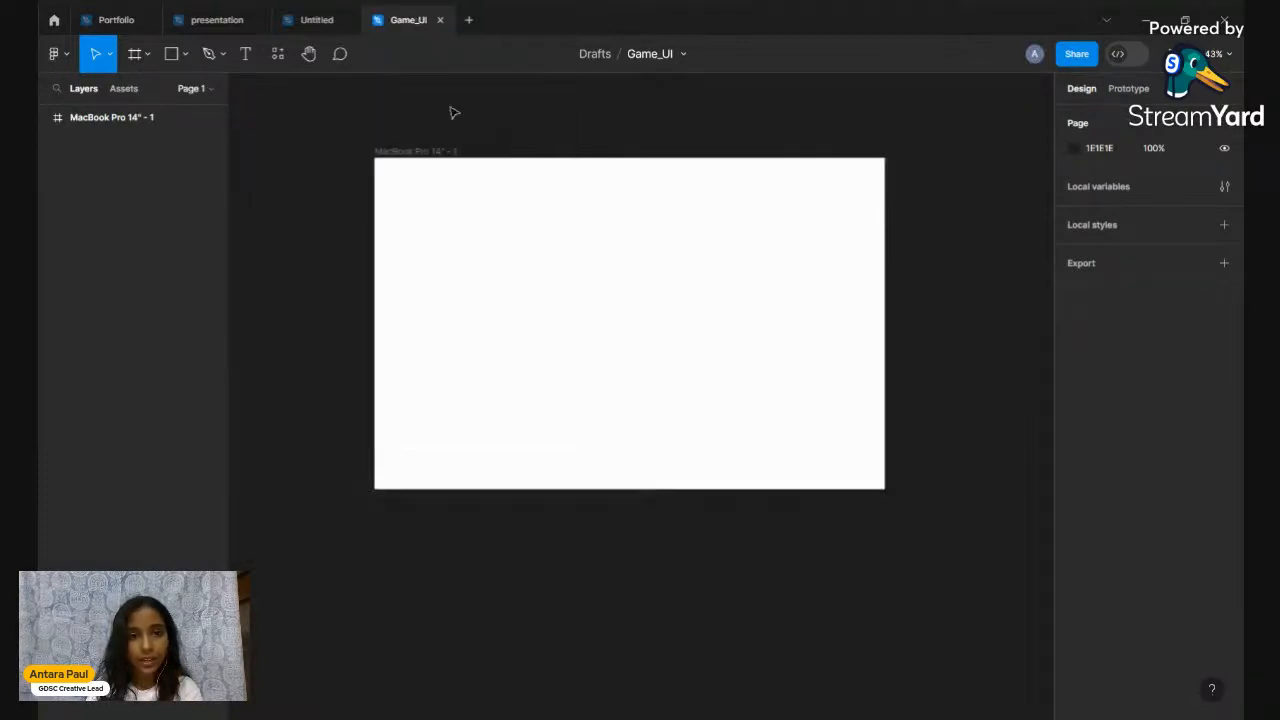
Browse the Untitled design again, then return to the Game_UI file
click(316, 19)
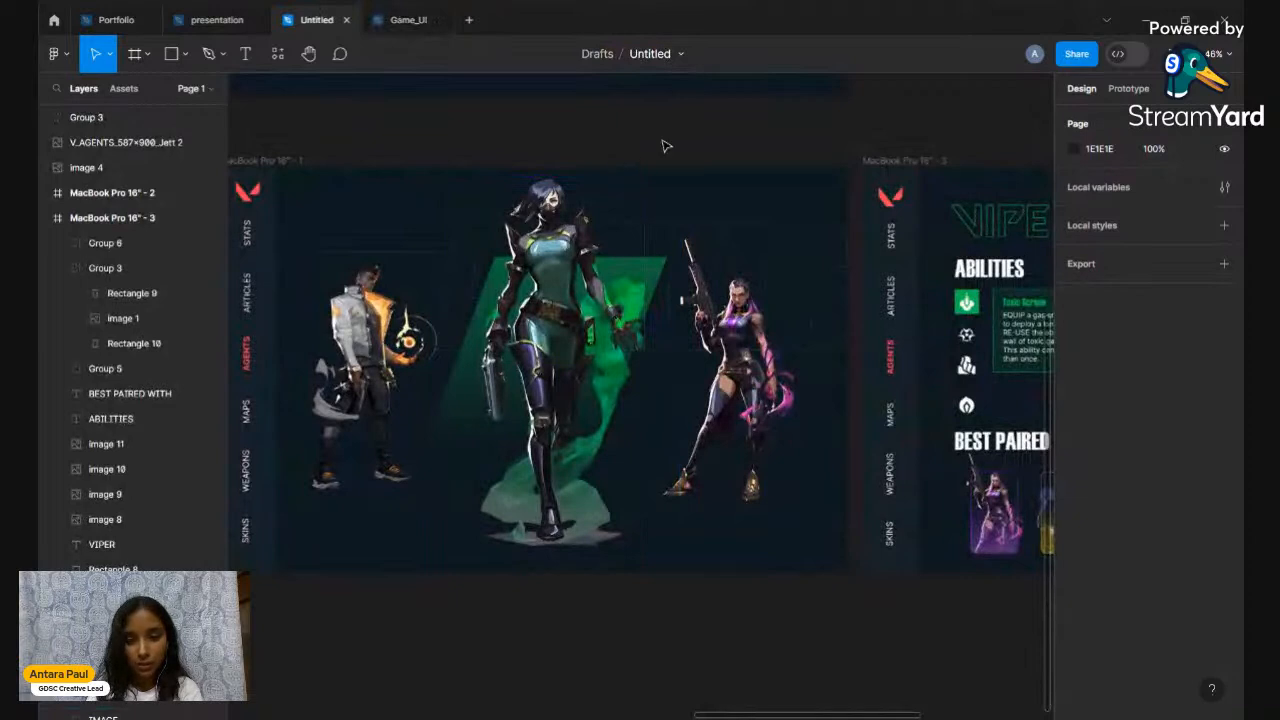
scroll(666, 146, left, 3)
scroll(666, 146, right, 2)
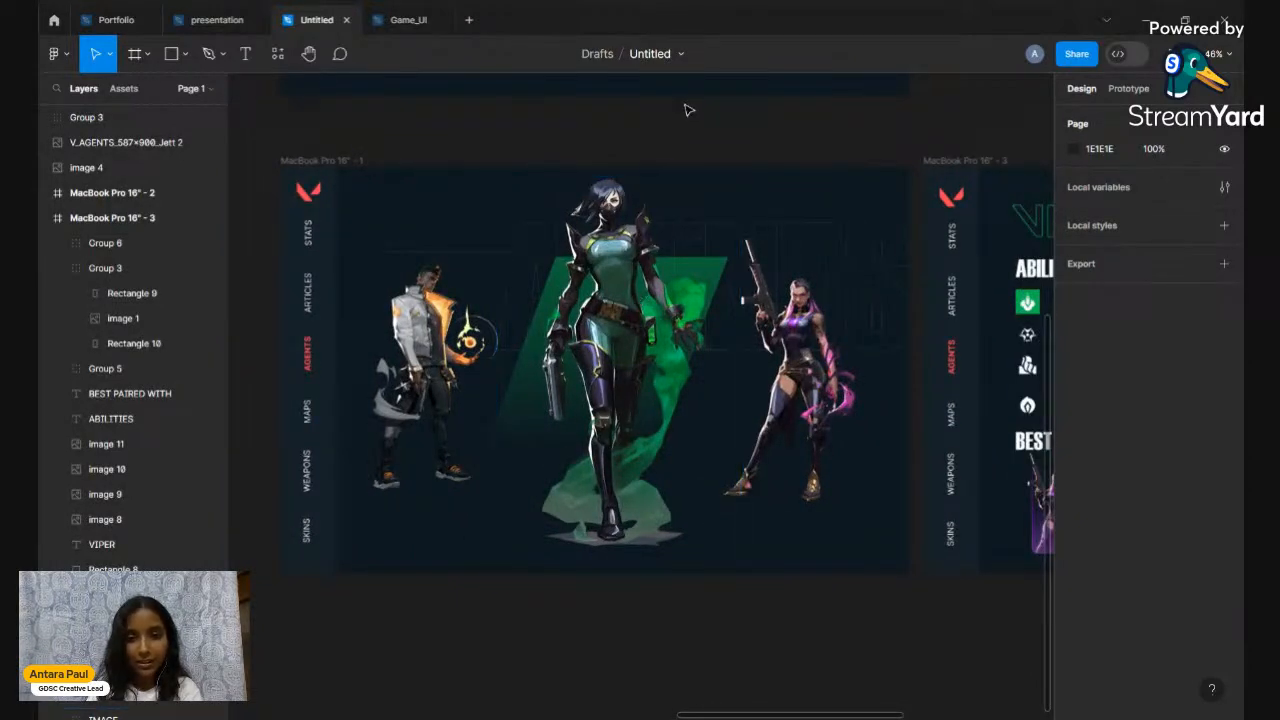
scroll(703, 247, up, 5)
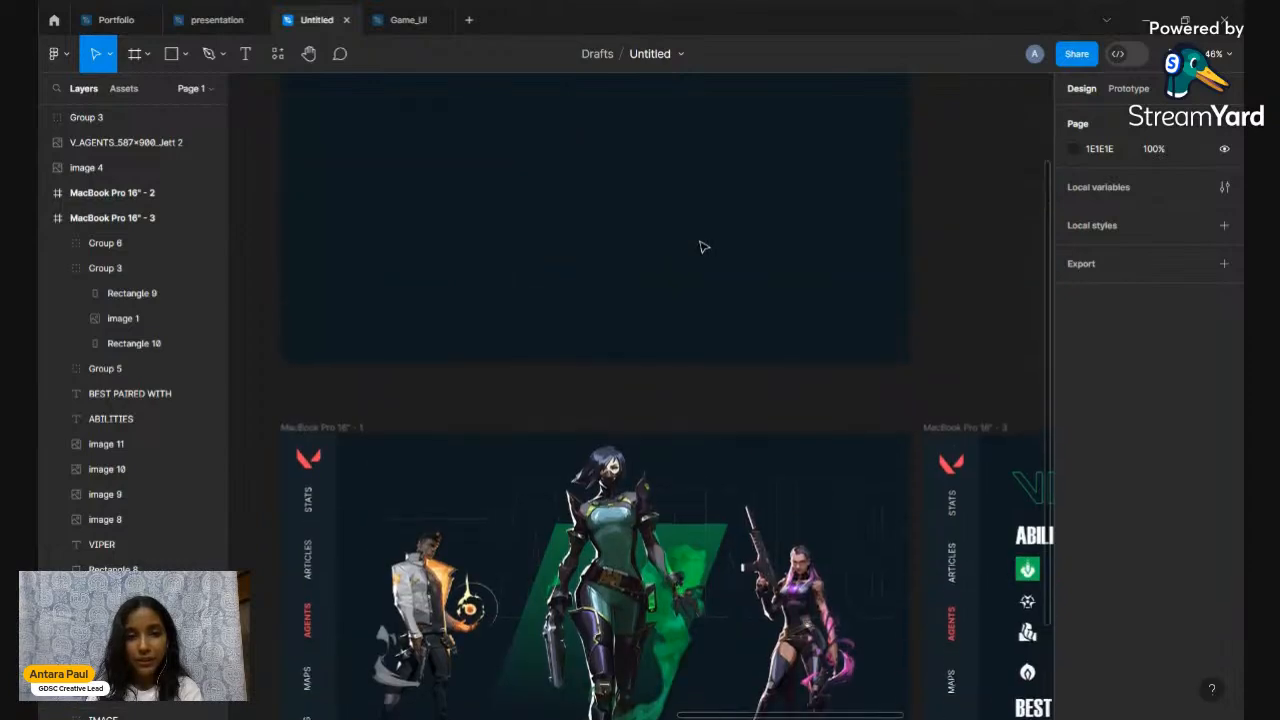
scroll(703, 247, up, 5)
scroll(703, 247, down, 10)
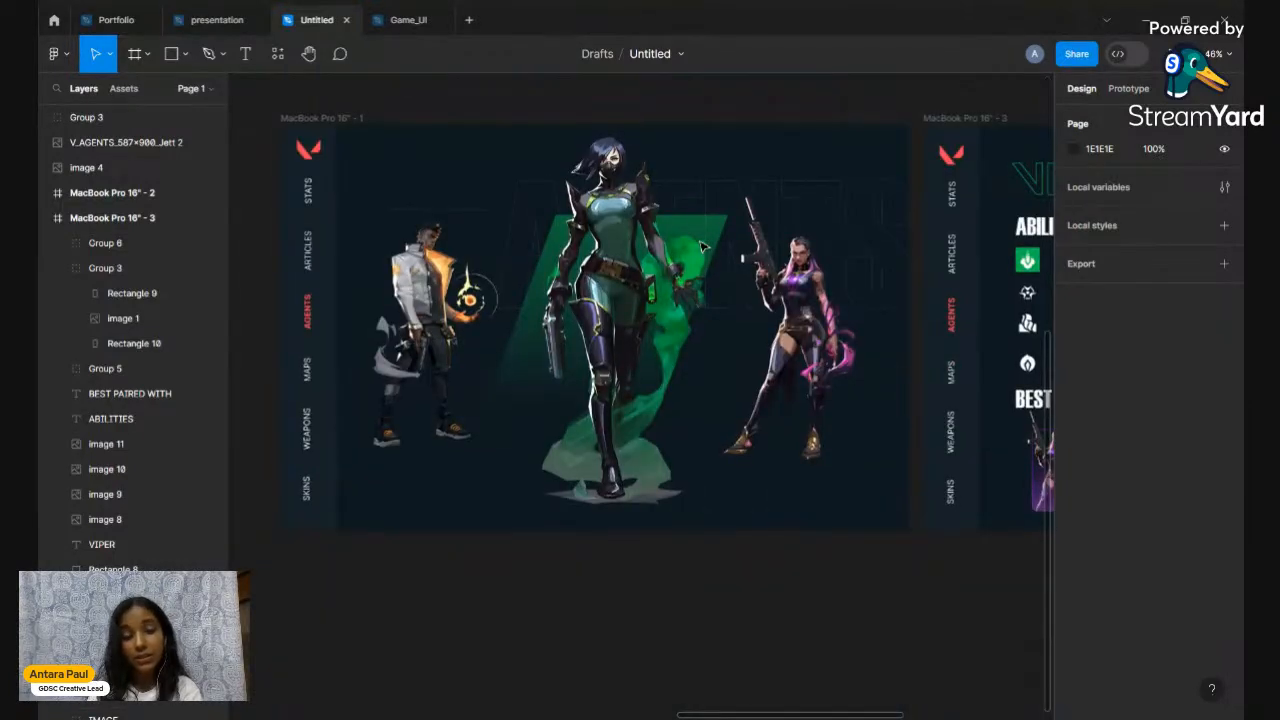
click(400, 24)
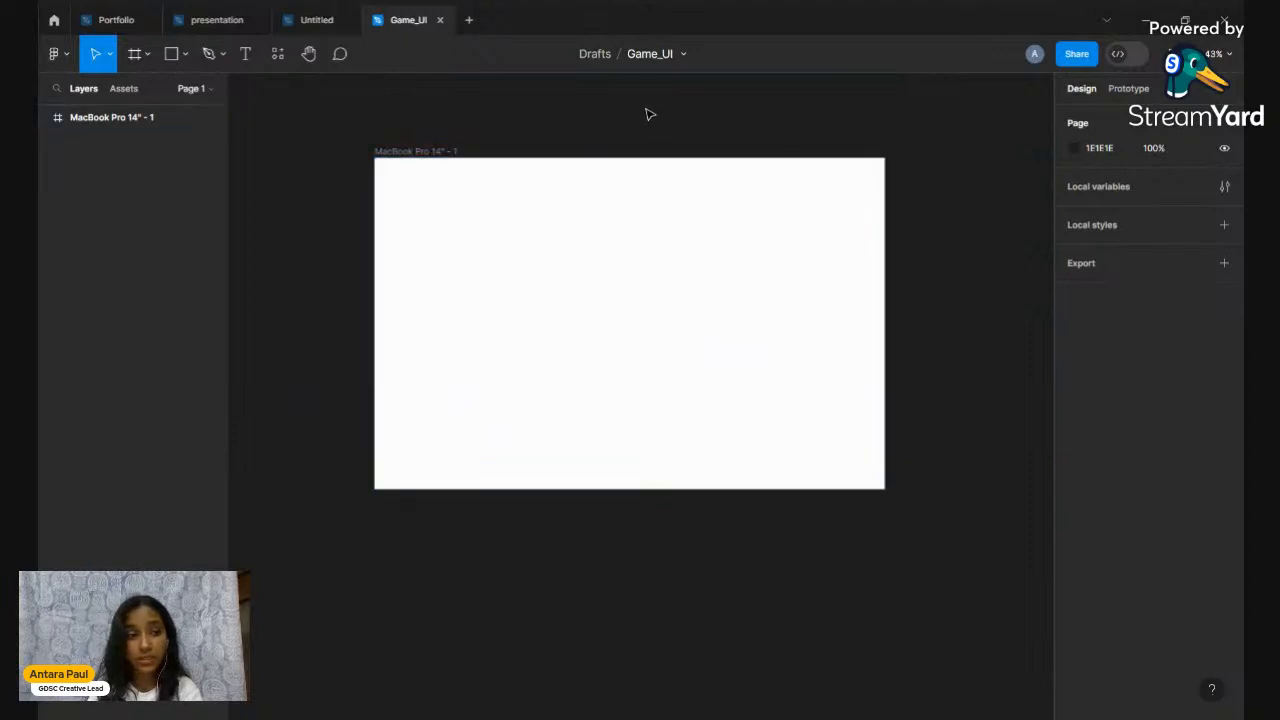
Create a new text box in the upper-left area of the MacBook Pro frame
click(246, 55)
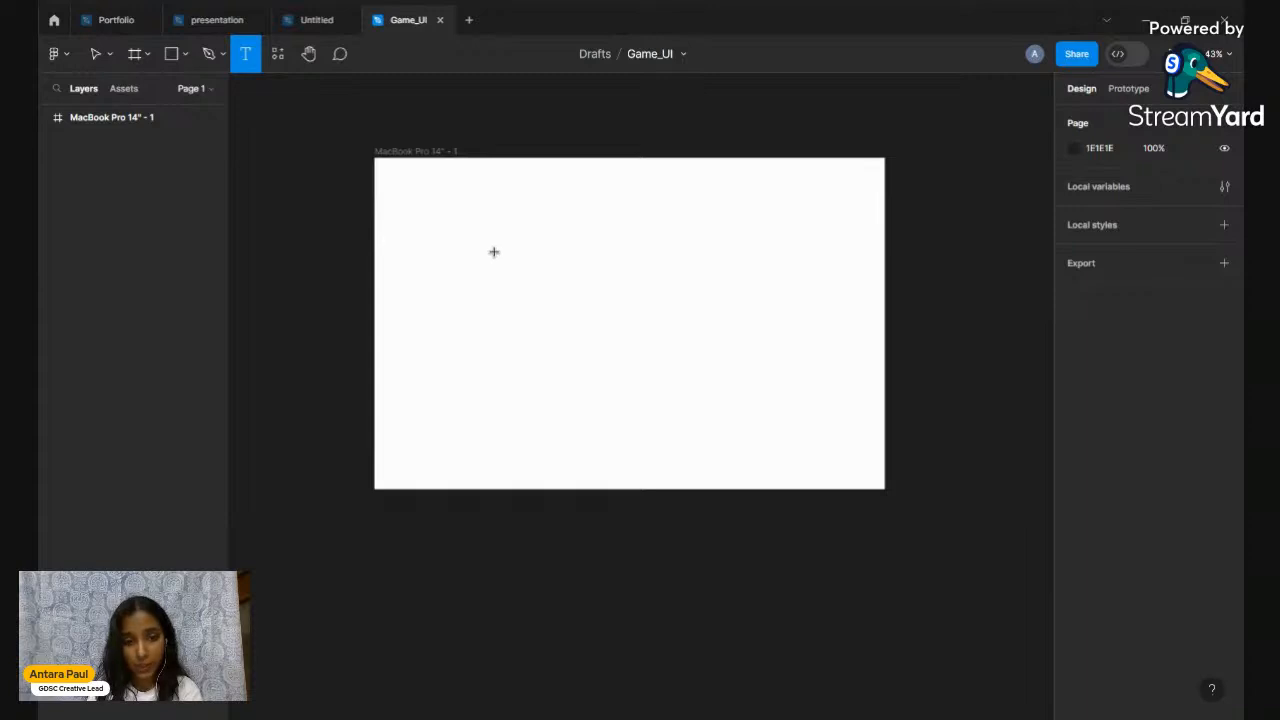
click(494, 252)
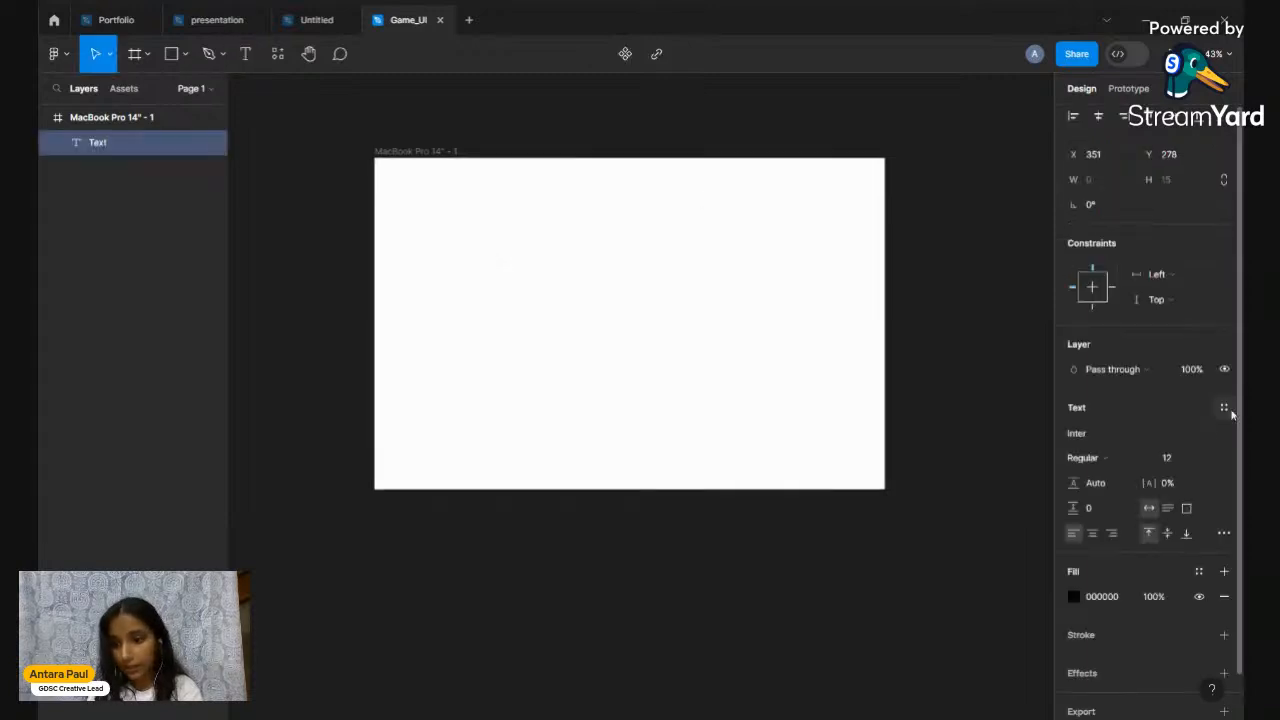
scroll(1100, 456, down, 1)
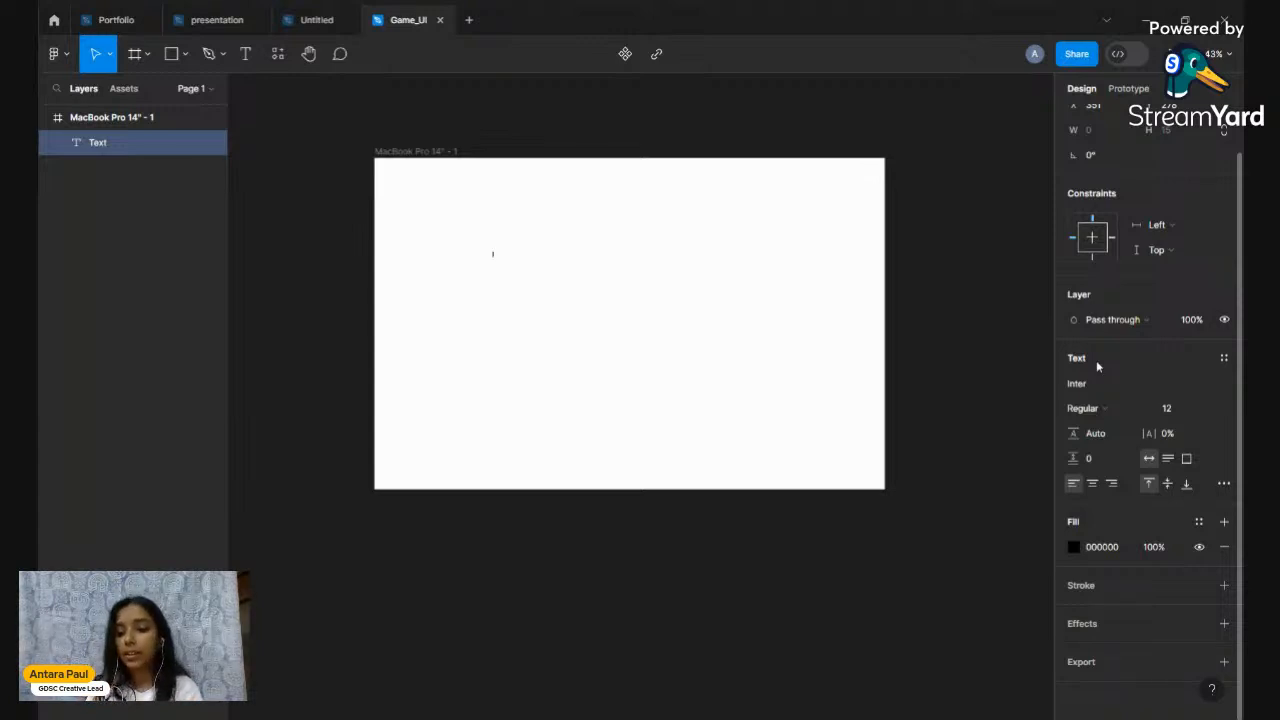
scroll(1100, 140, up, 1)
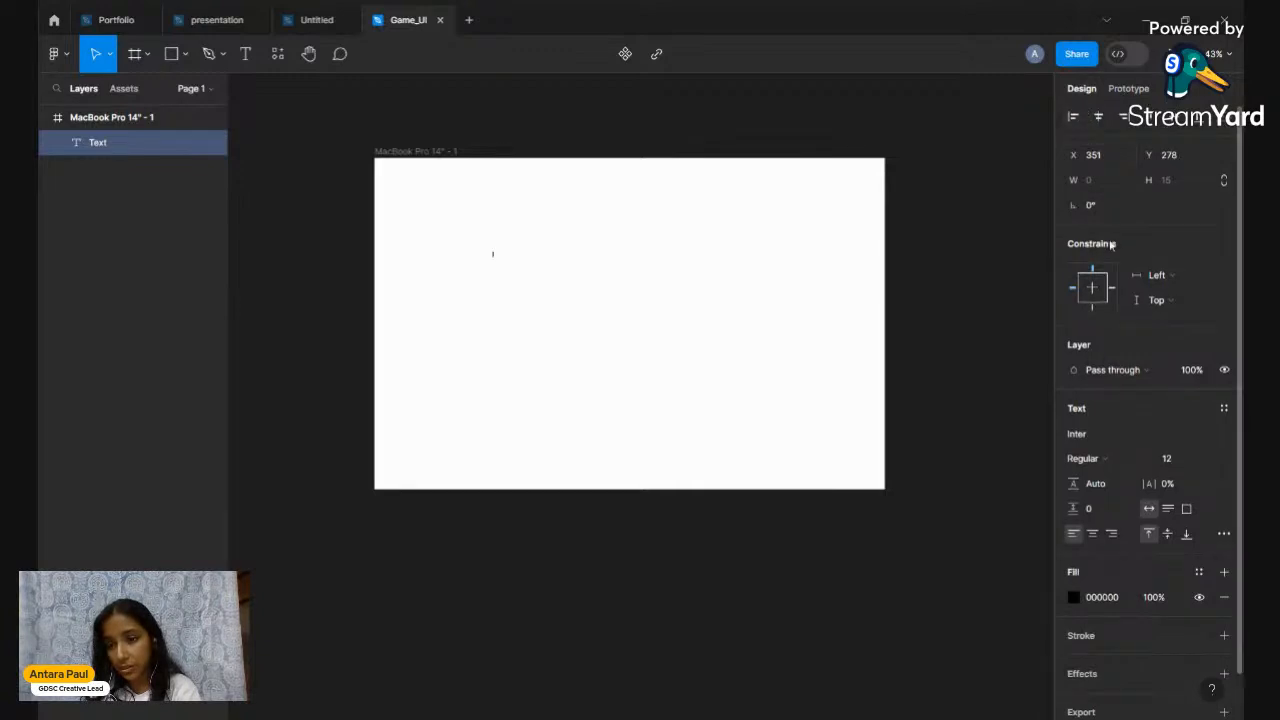
scroll(1112, 244, down, 1)
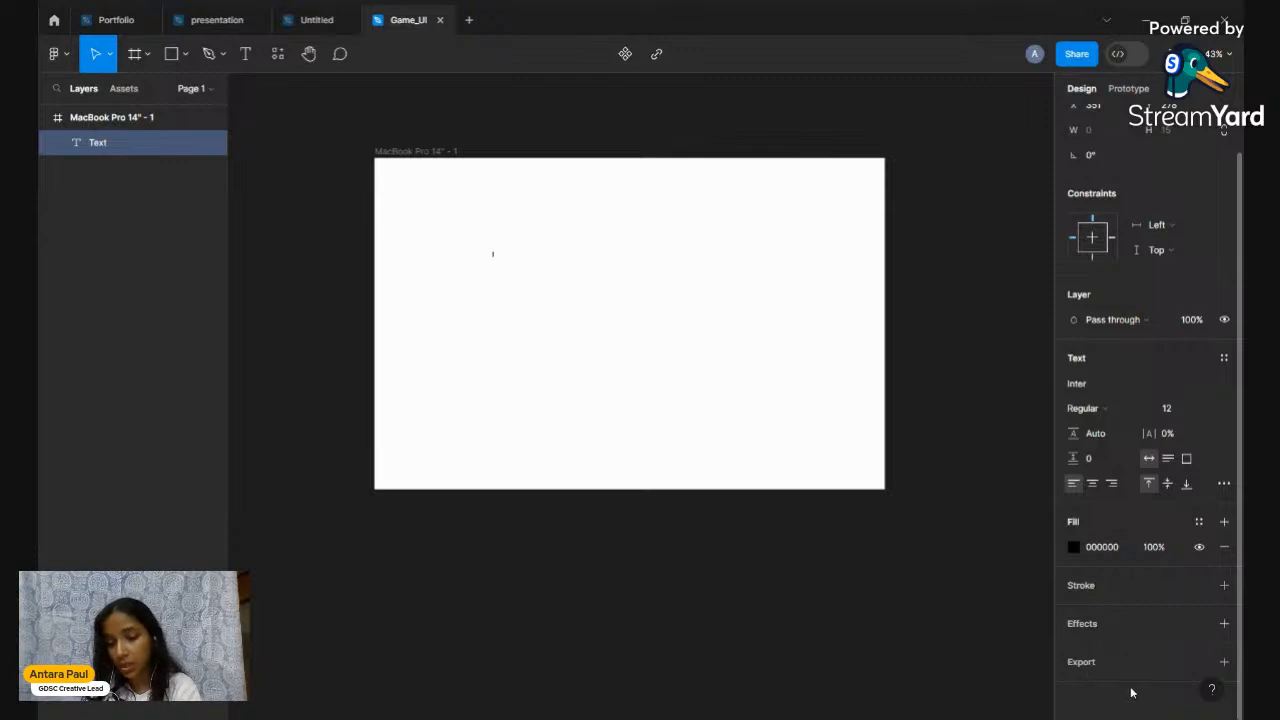
Set the text layer's font to Jua
click(1076, 385)
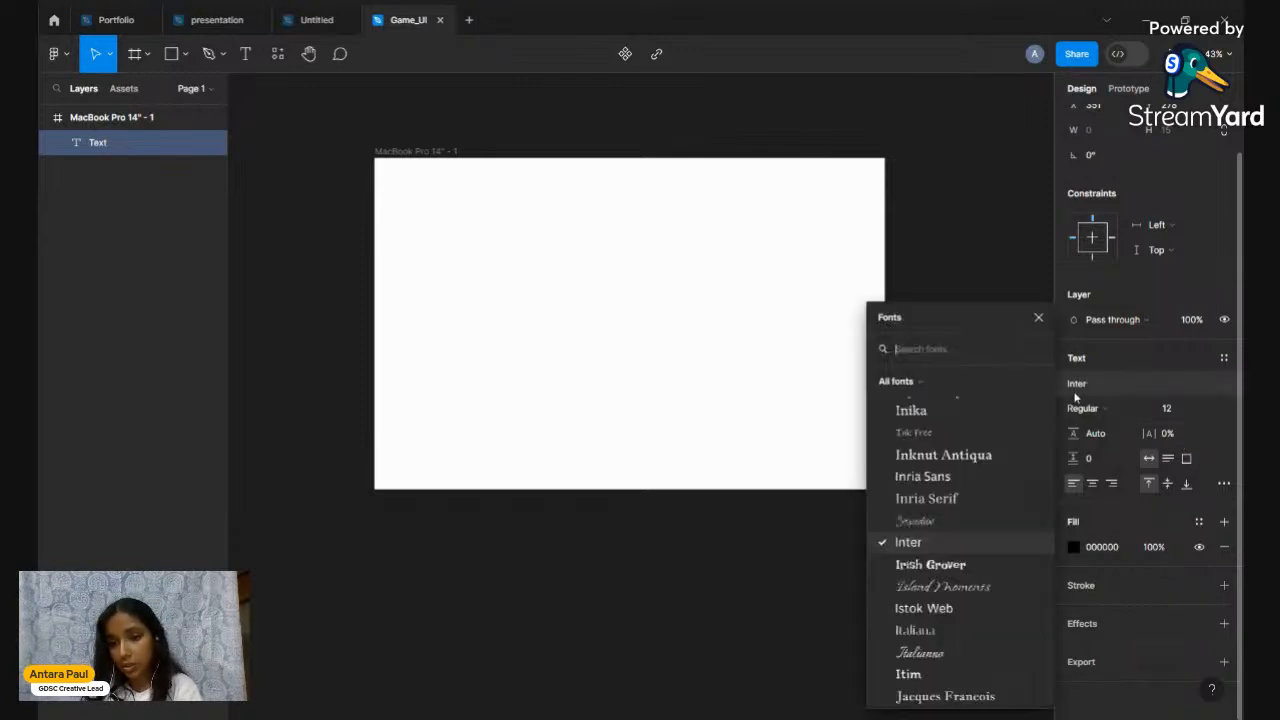
scroll(920, 568, down, 1)
scroll(920, 568, down, 3)
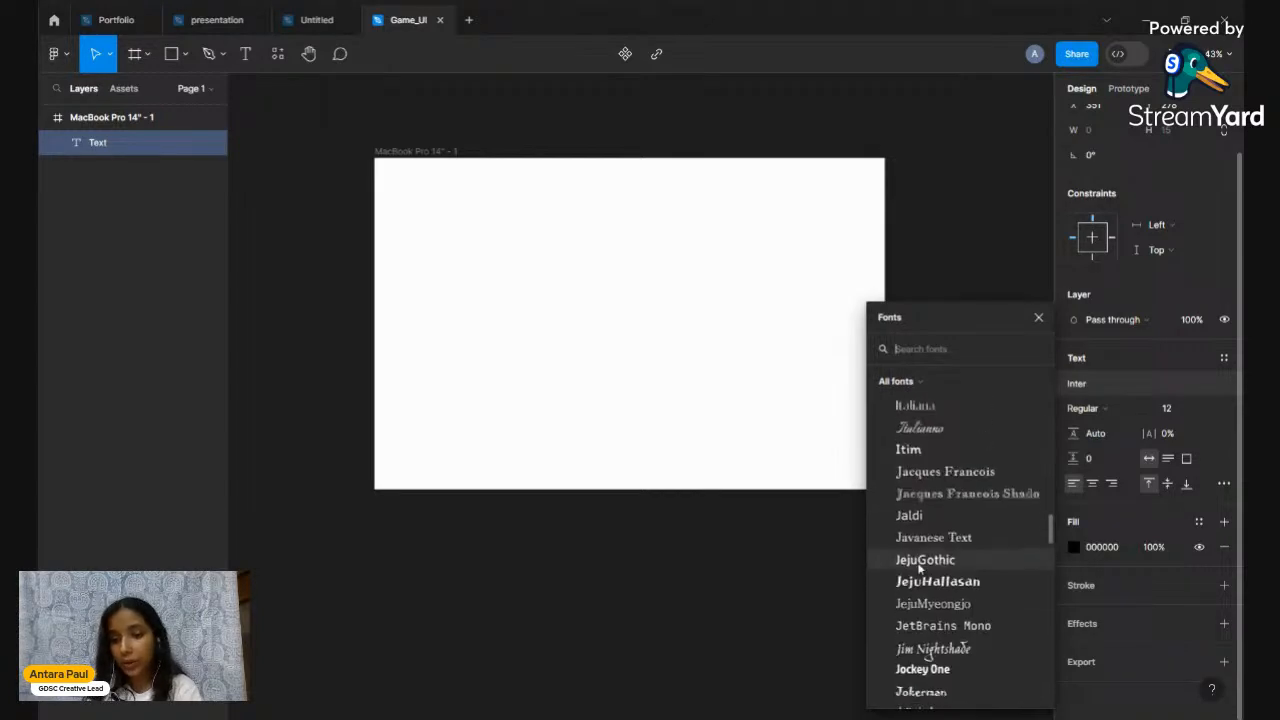
scroll(920, 568, down, 5)
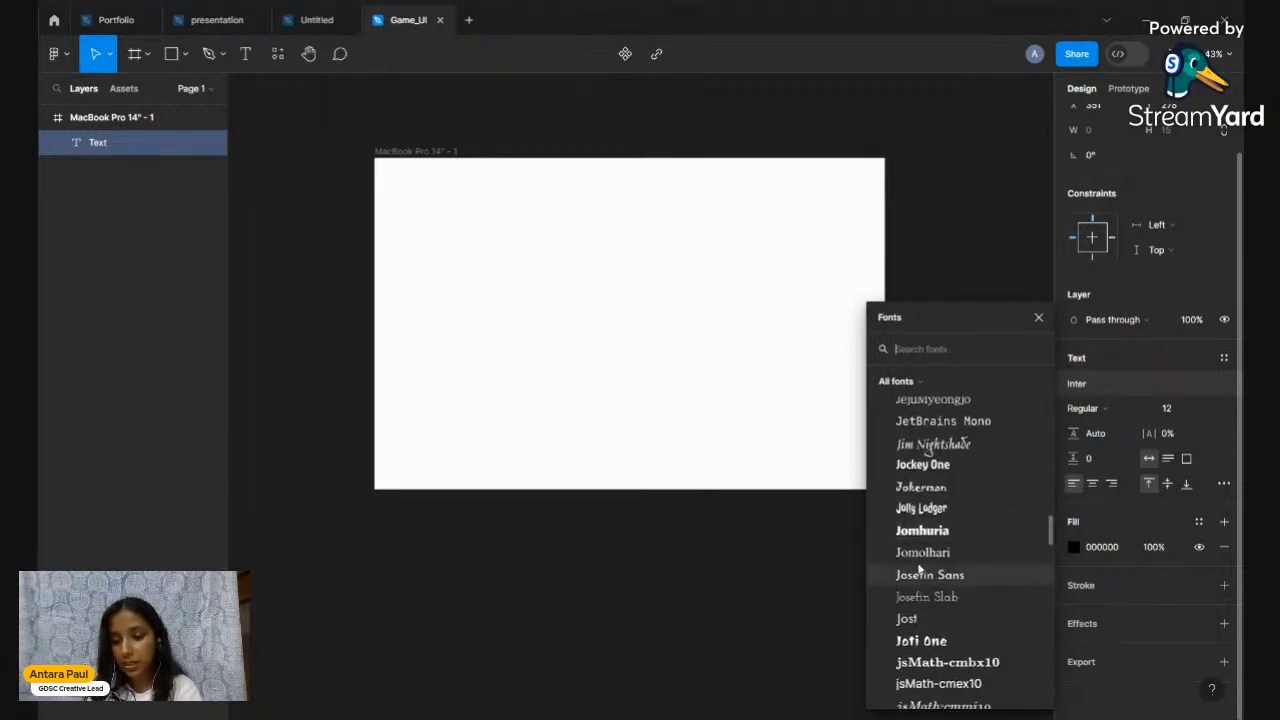
scroll(919, 568, down, 3)
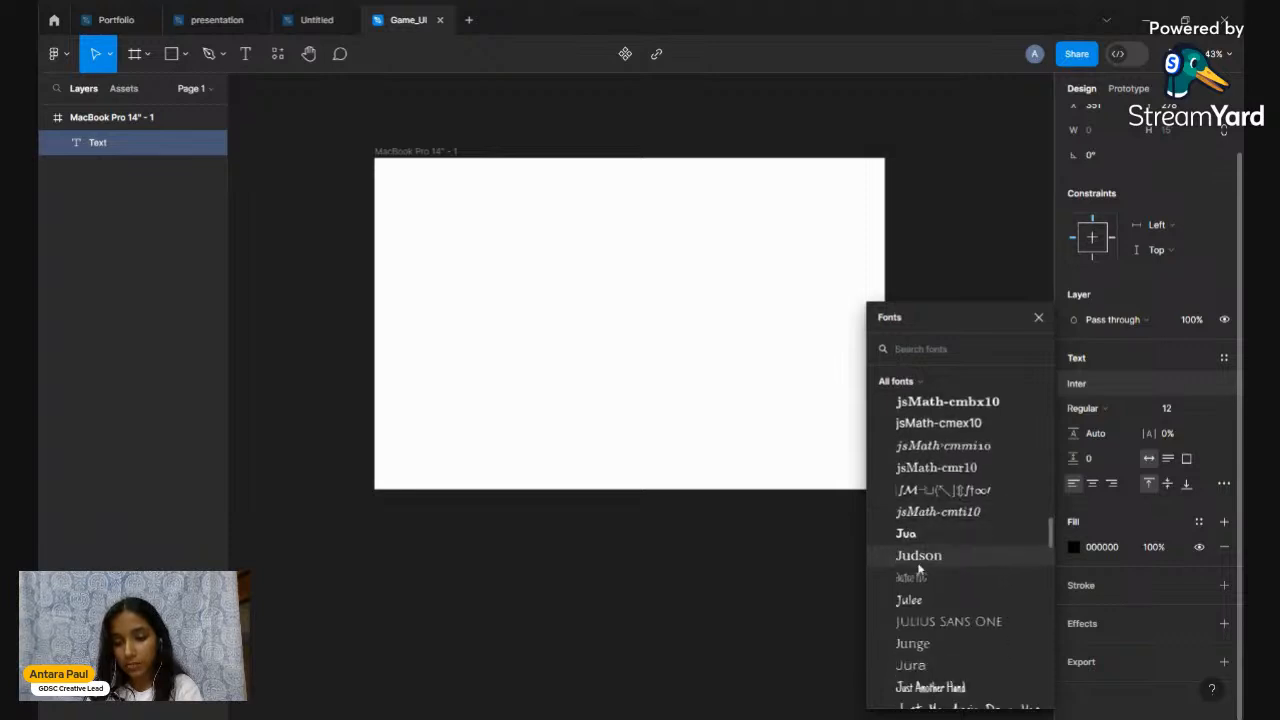
click(925, 528)
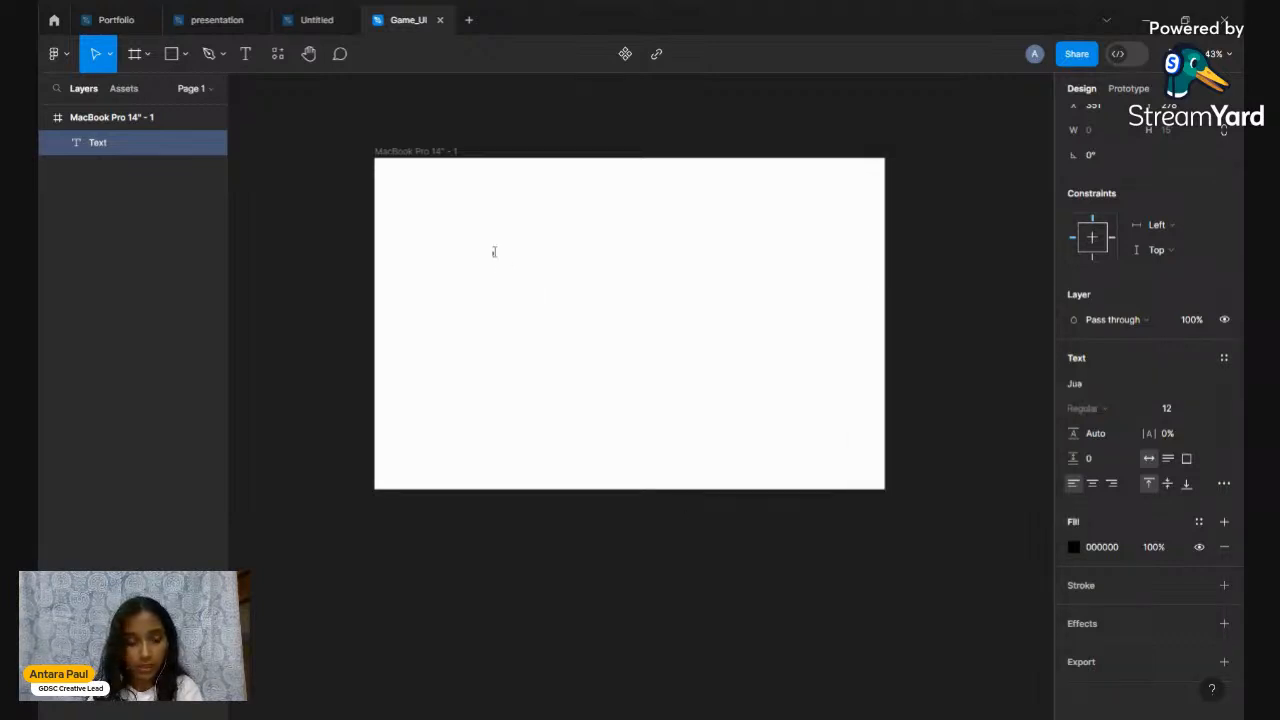
Type a name in capitals, zoom in and select the whole name
text(A)
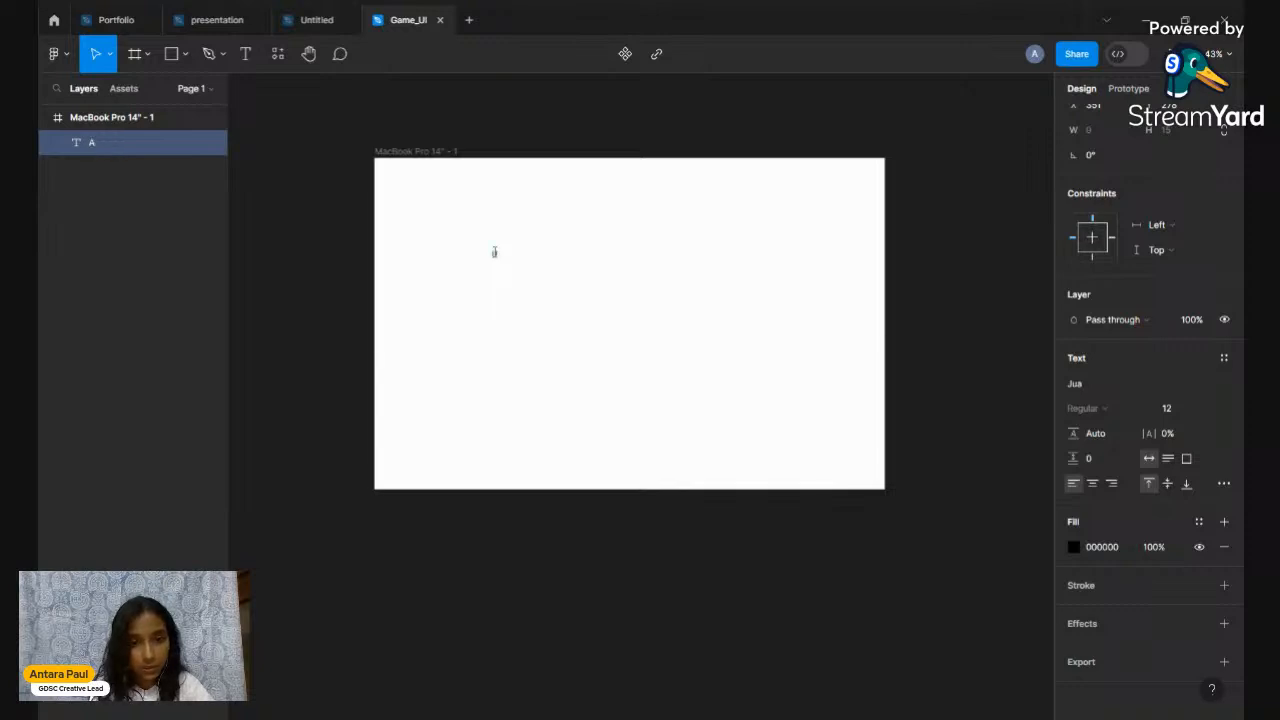
text(NTAR)
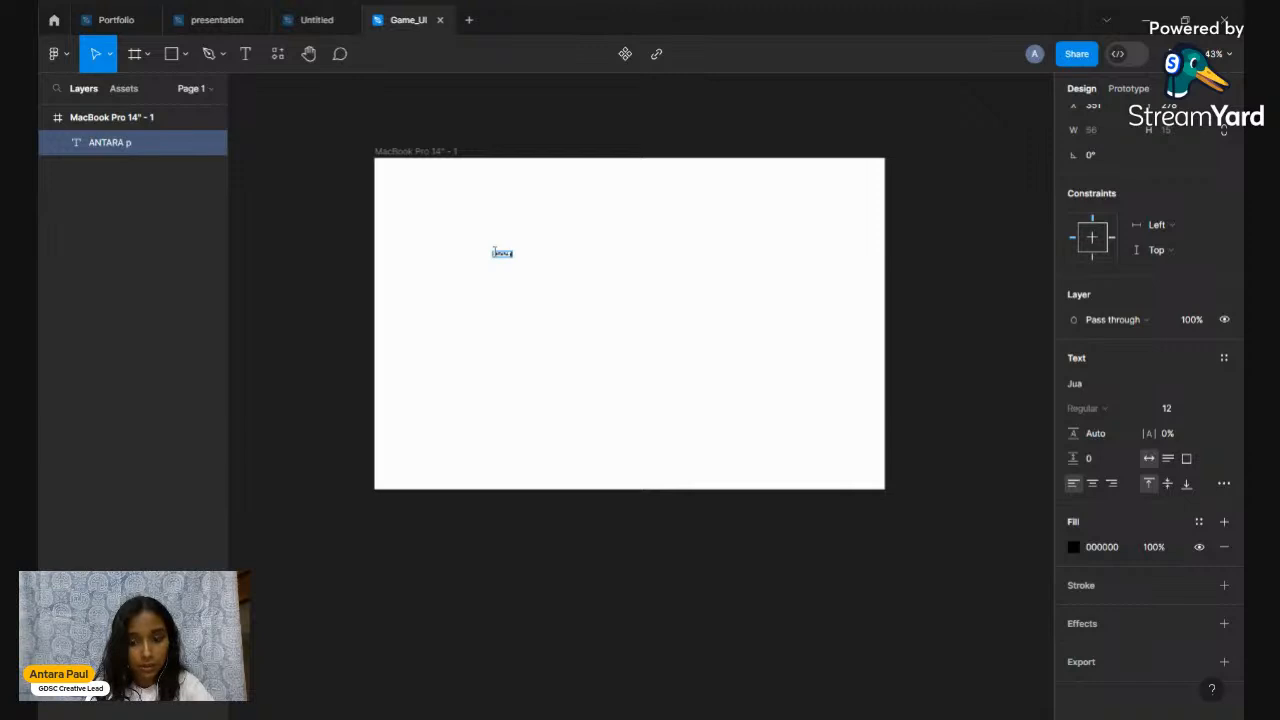
text(A PAUL)
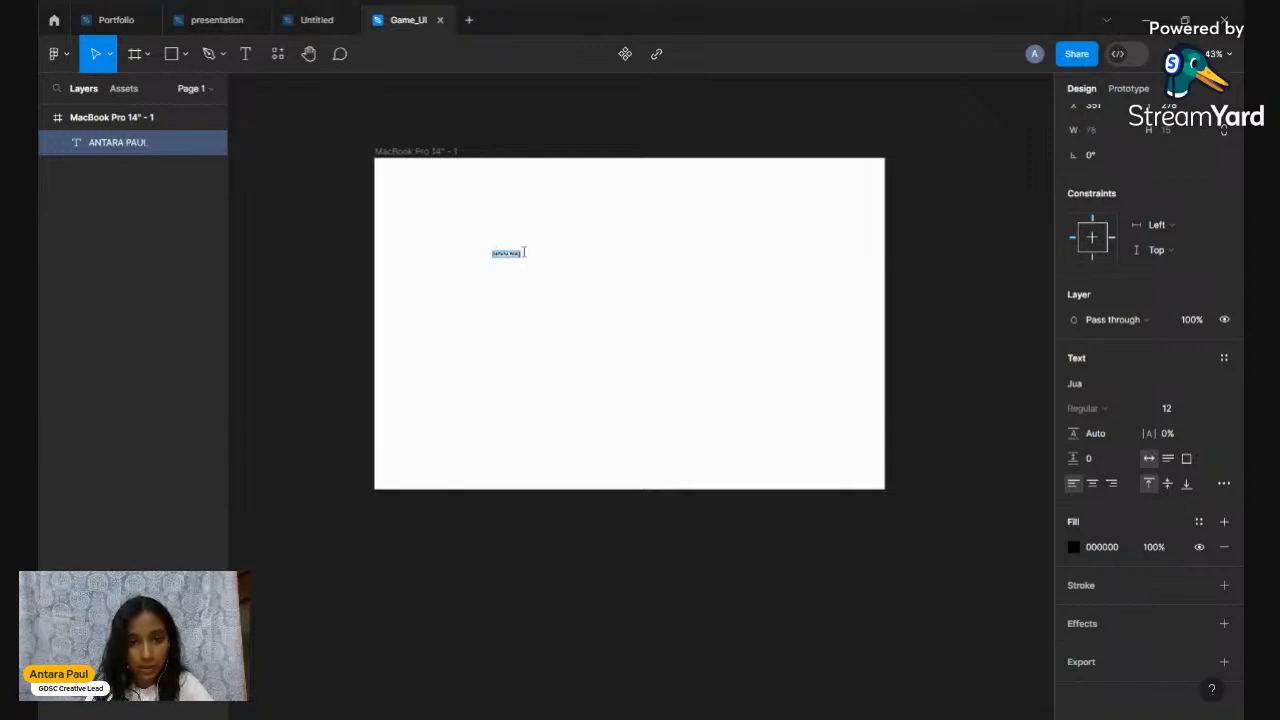
scroll(525, 255, up, 10)
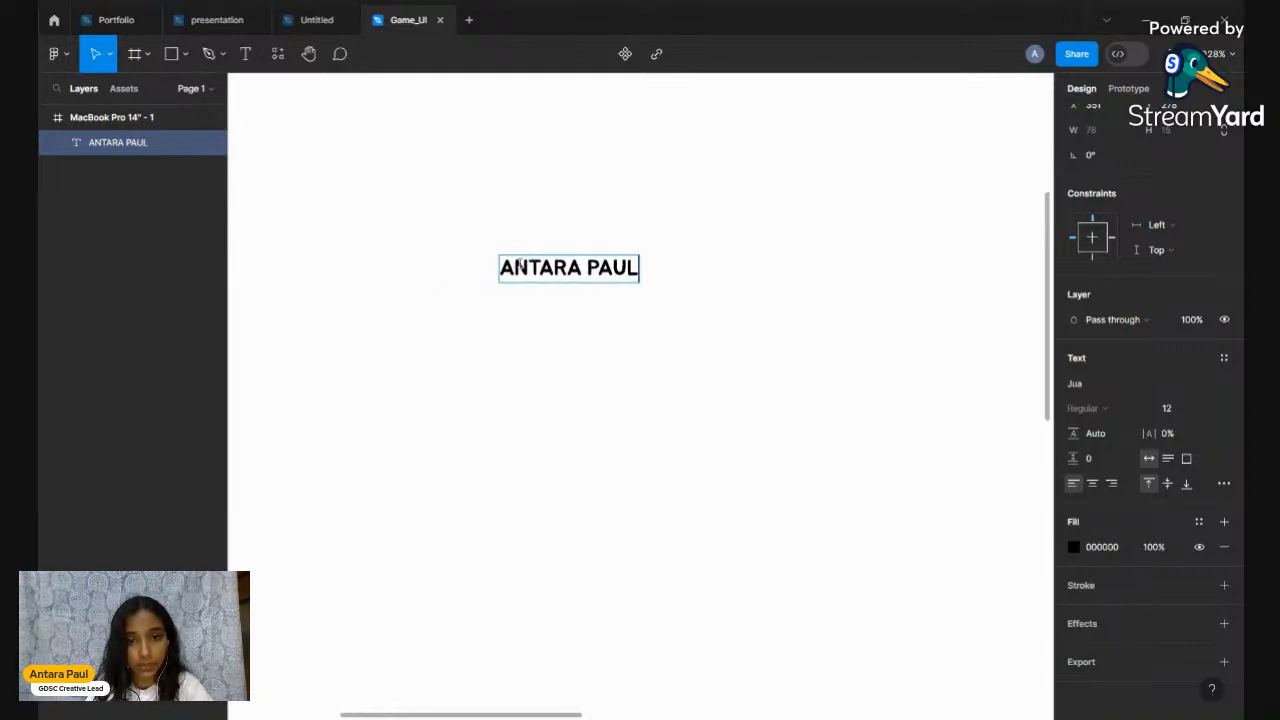
scroll(516, 274, up, 3)
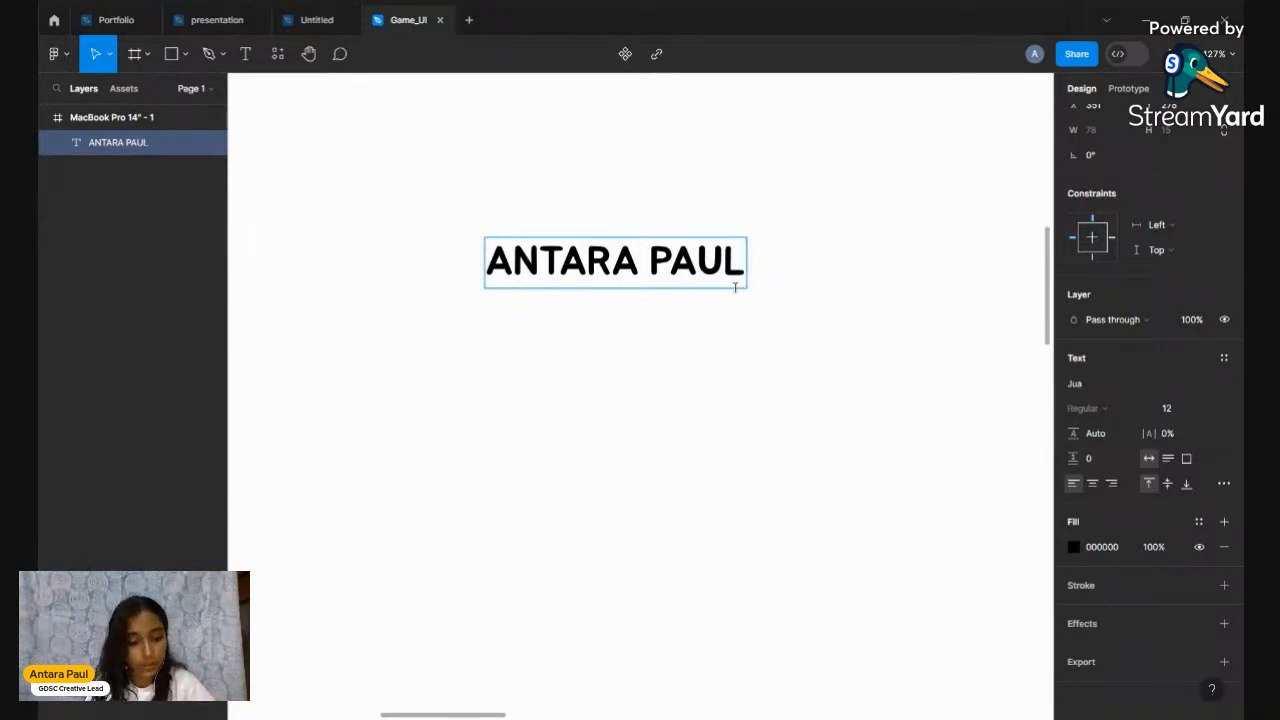
drag(747, 262, 491, 288)
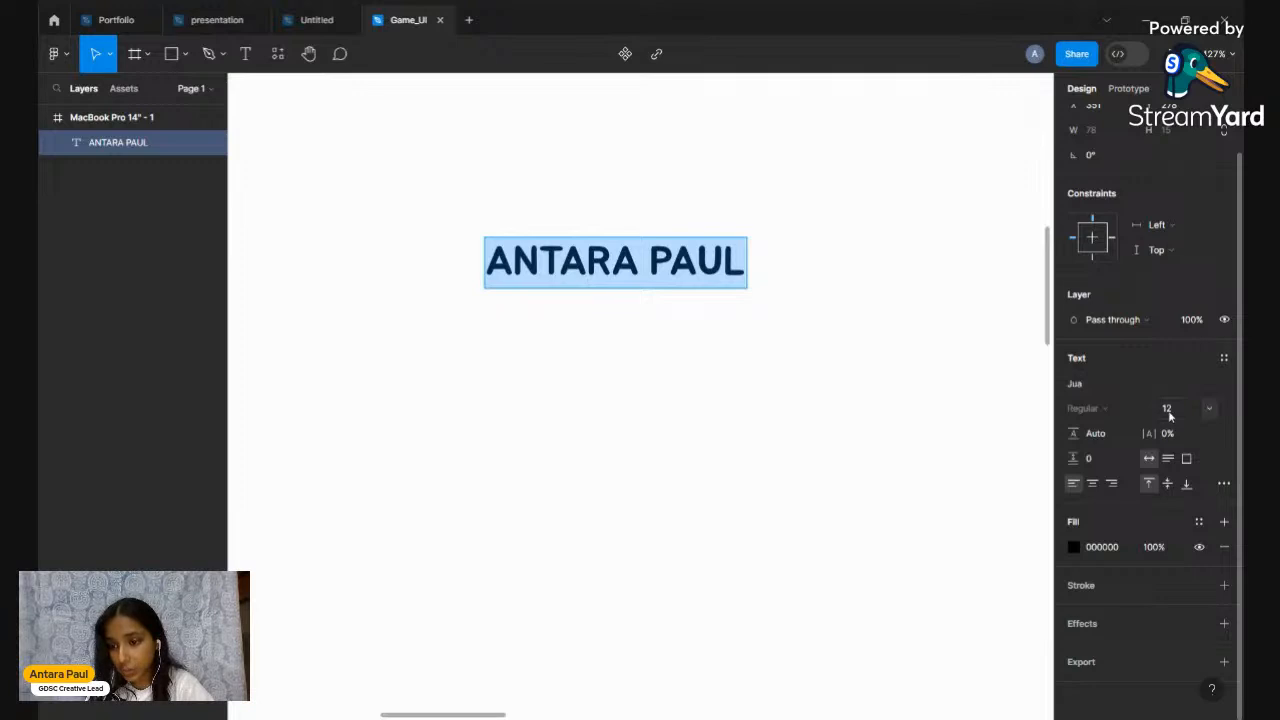
Set the name text's font size to 40, then to 80
click(1168, 408)
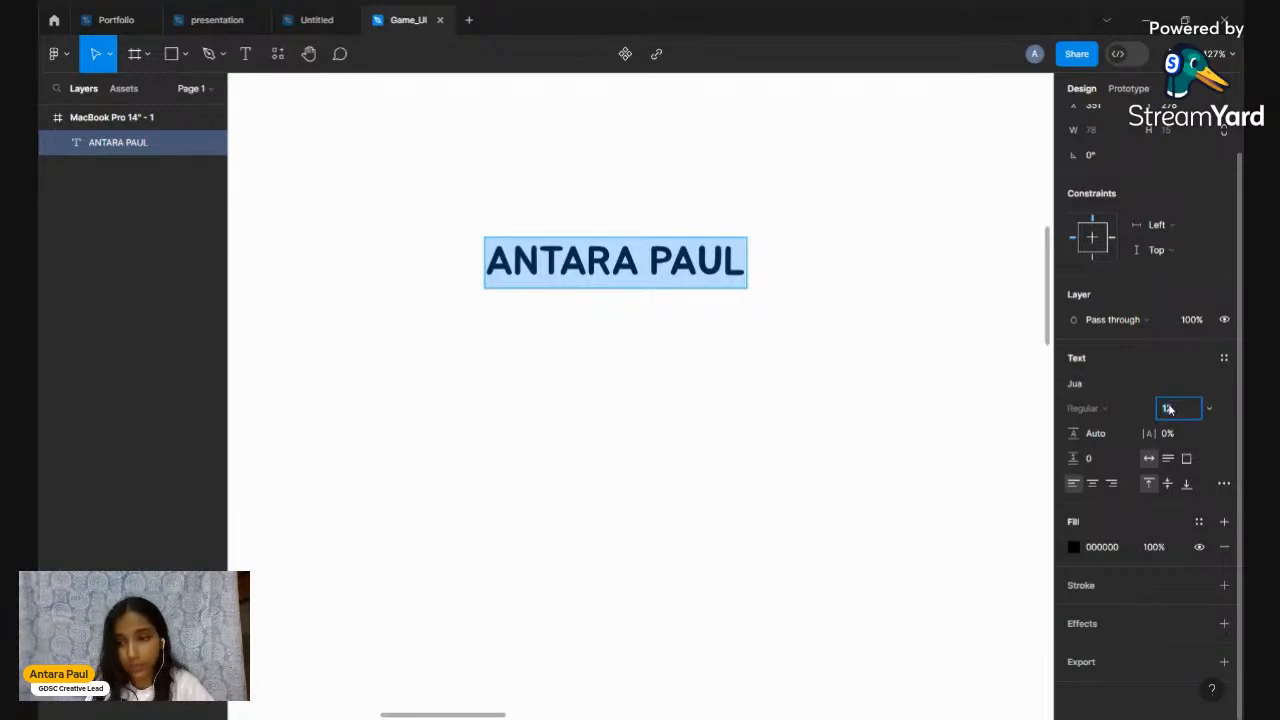
click(1209, 408)
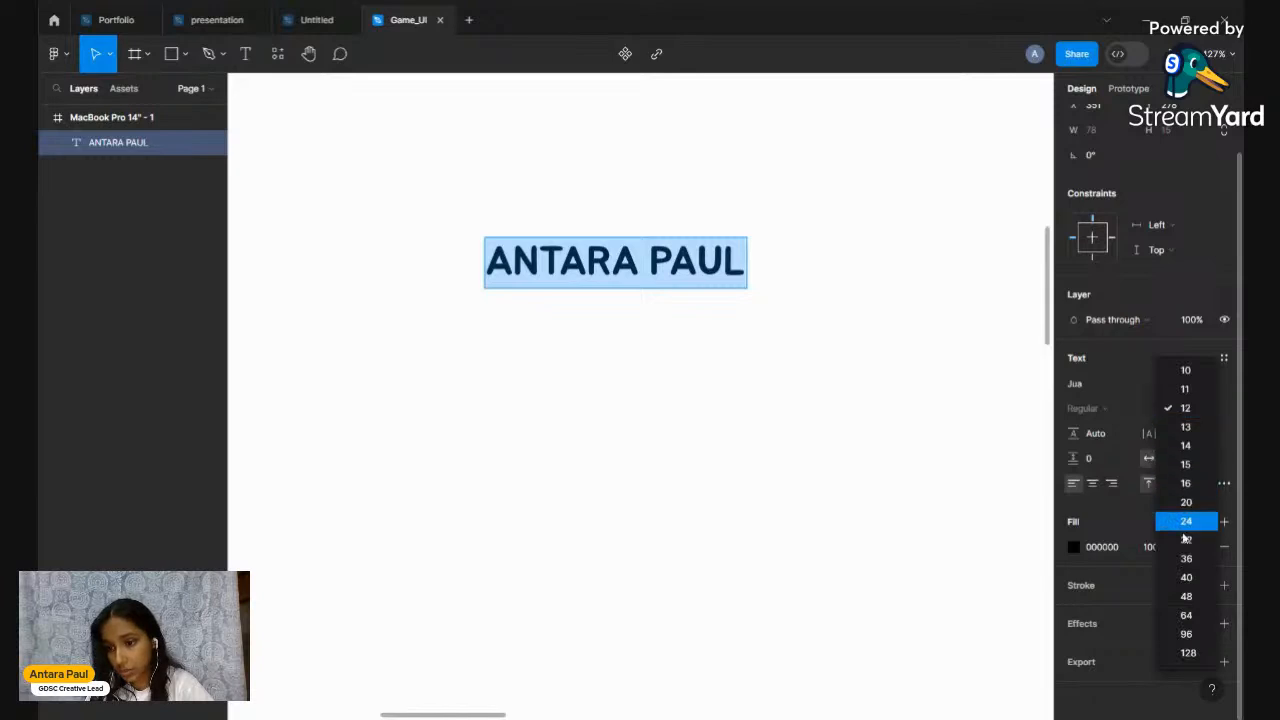
click(1186, 577)
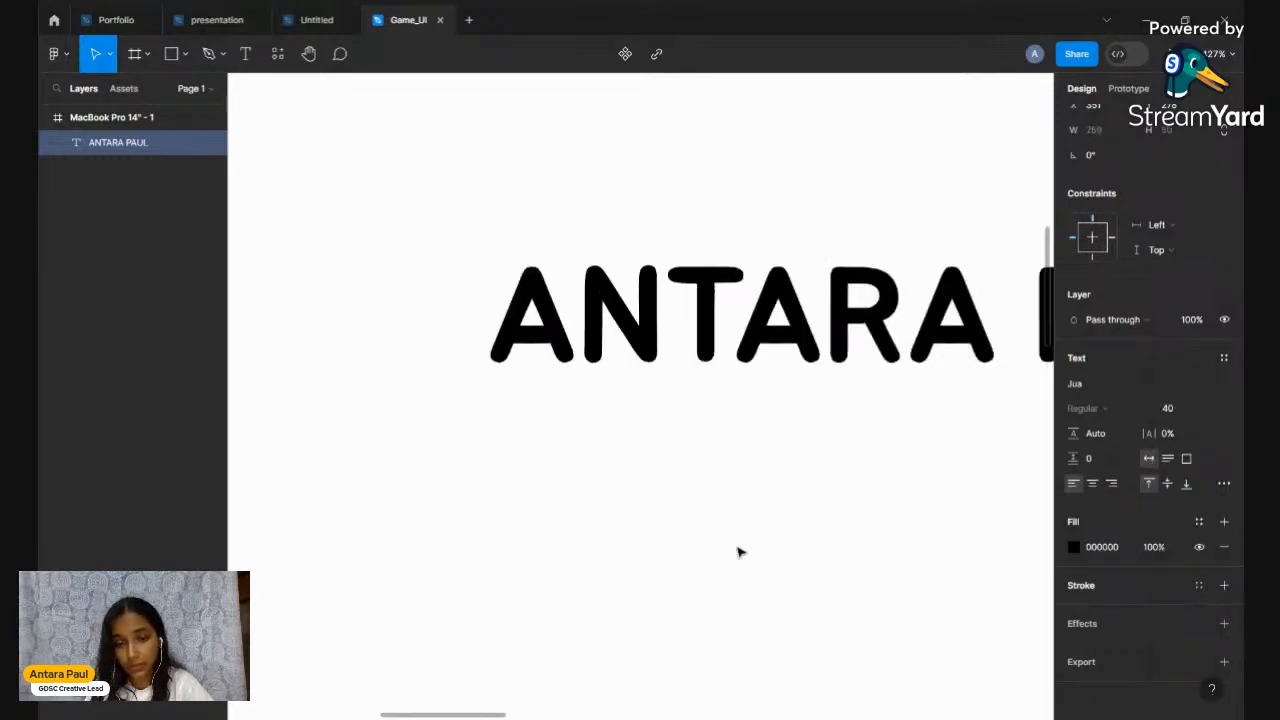
scroll(738, 550, down, 5)
scroll(733, 549, right, 1)
scroll(733, 549, down, 1)
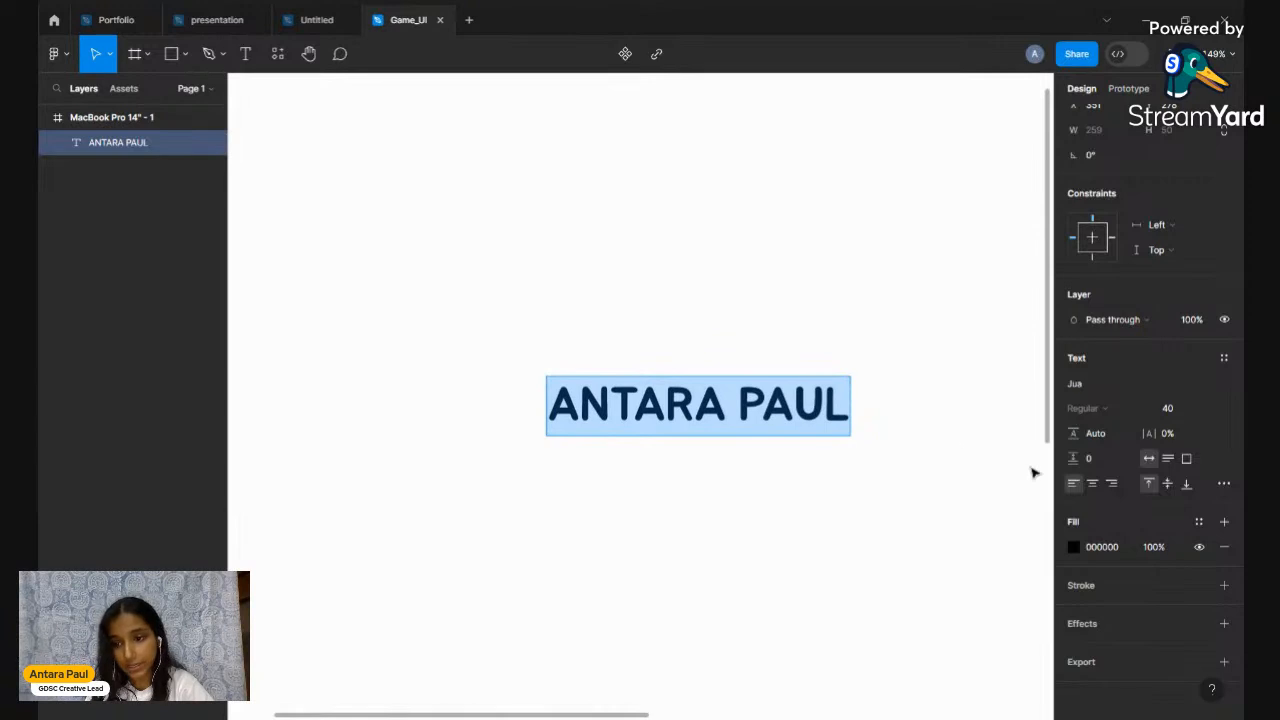
click(1210, 408)
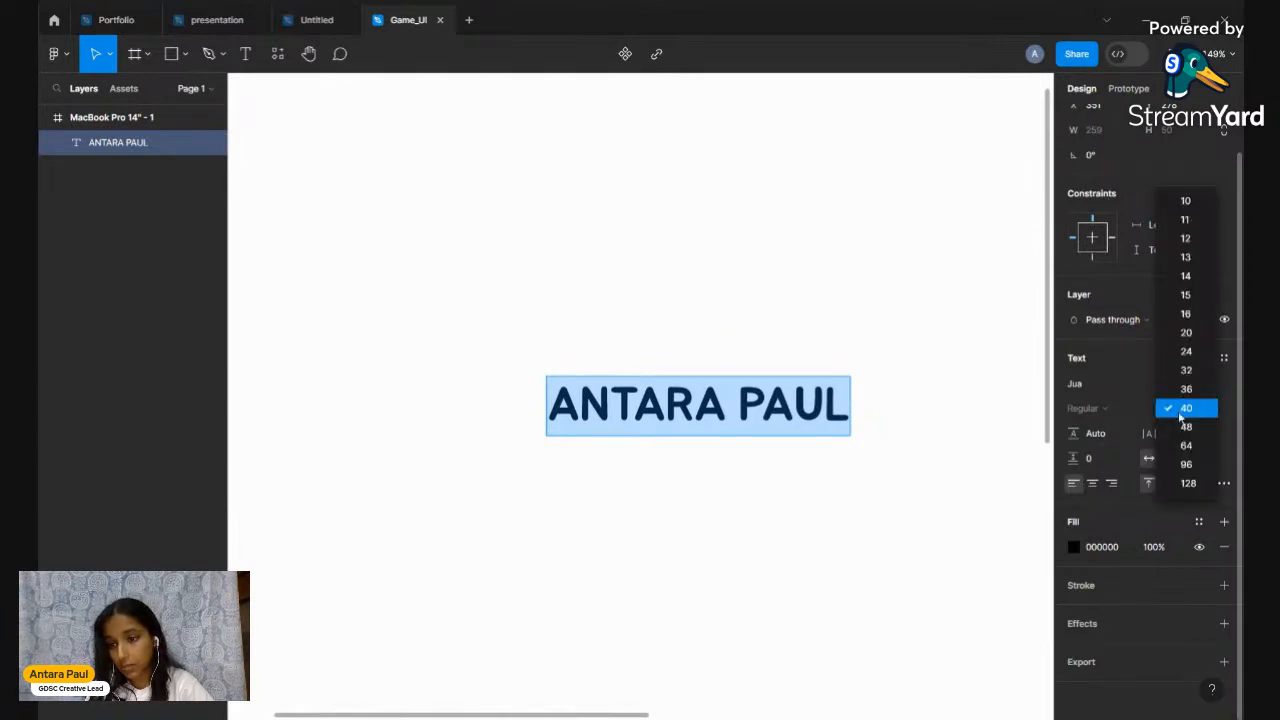
click(1164, 416)
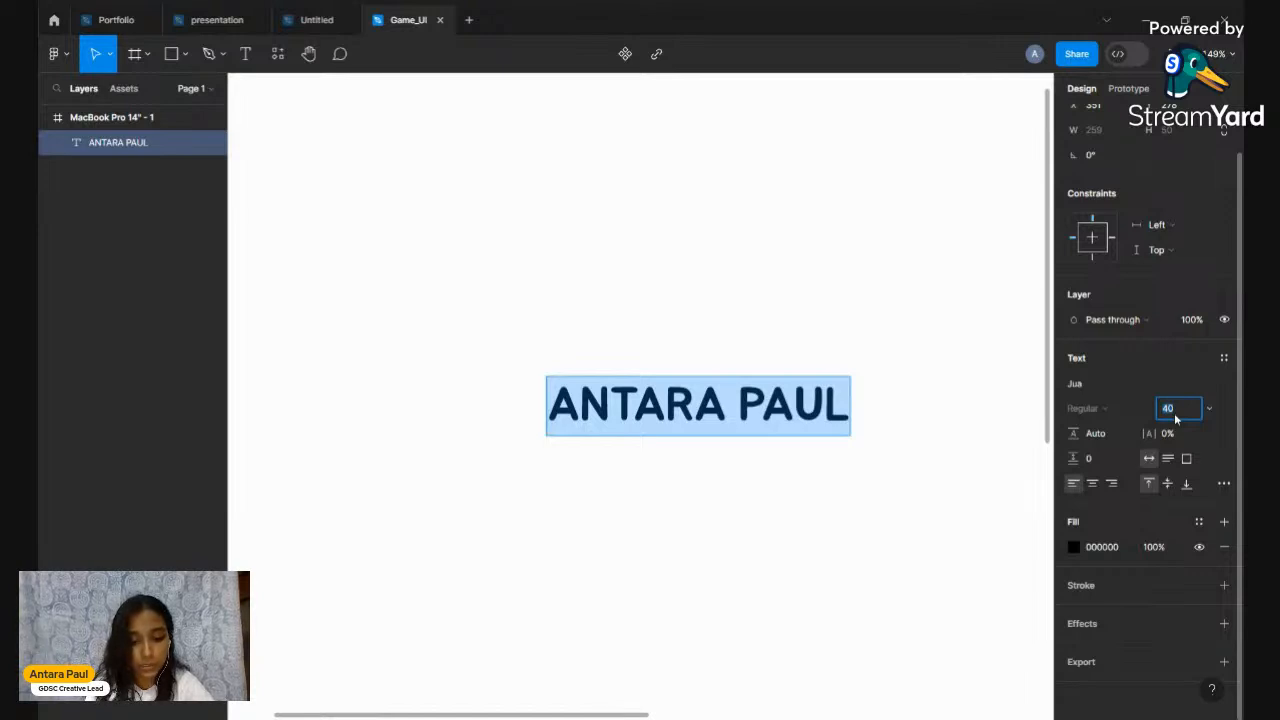
text(80)
key(Return)
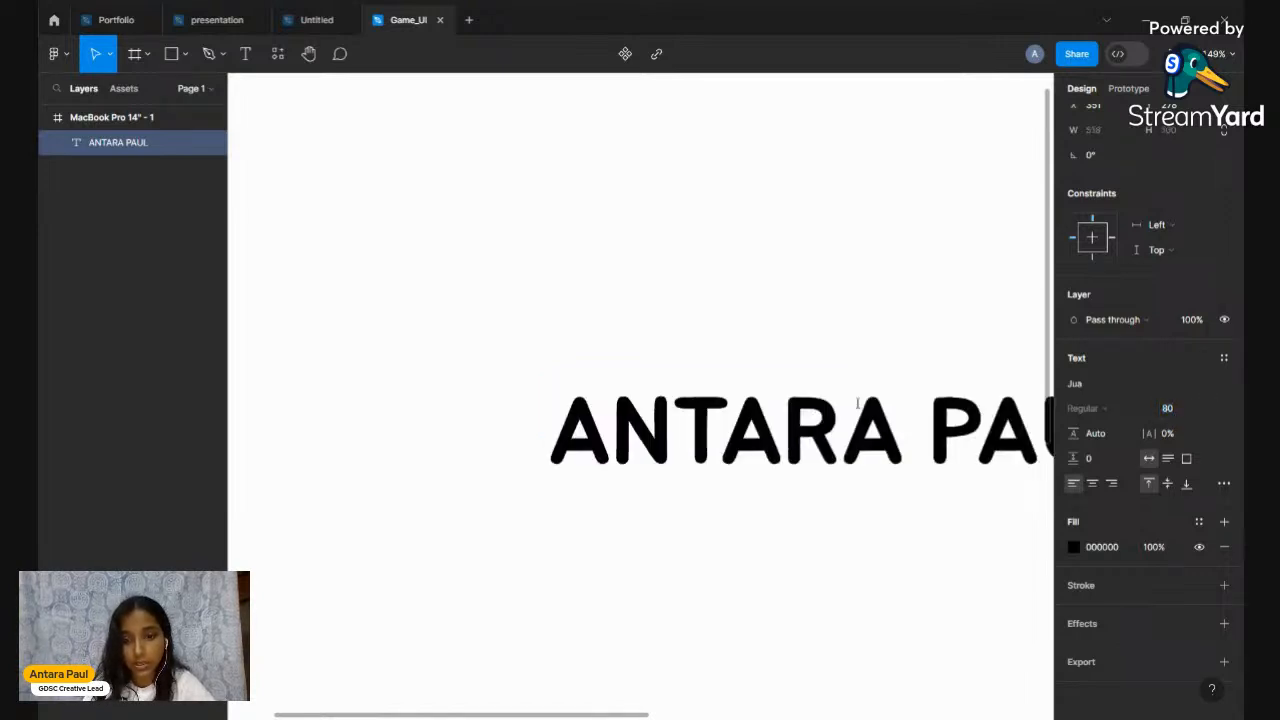
scroll(856, 404, down, 5)
scroll(857, 404, right, 2)
key(Escape)
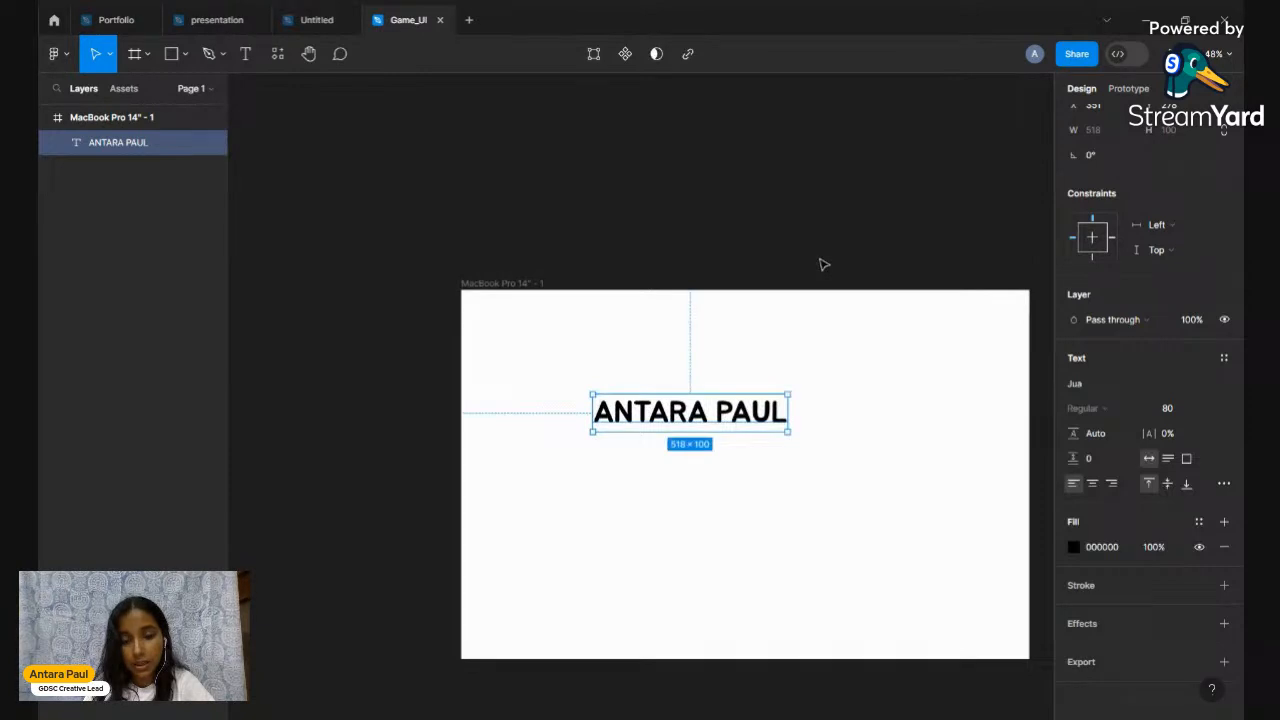
Change the name's font to Judson, then switch to the Untitled Valorant design
click(1083, 388)
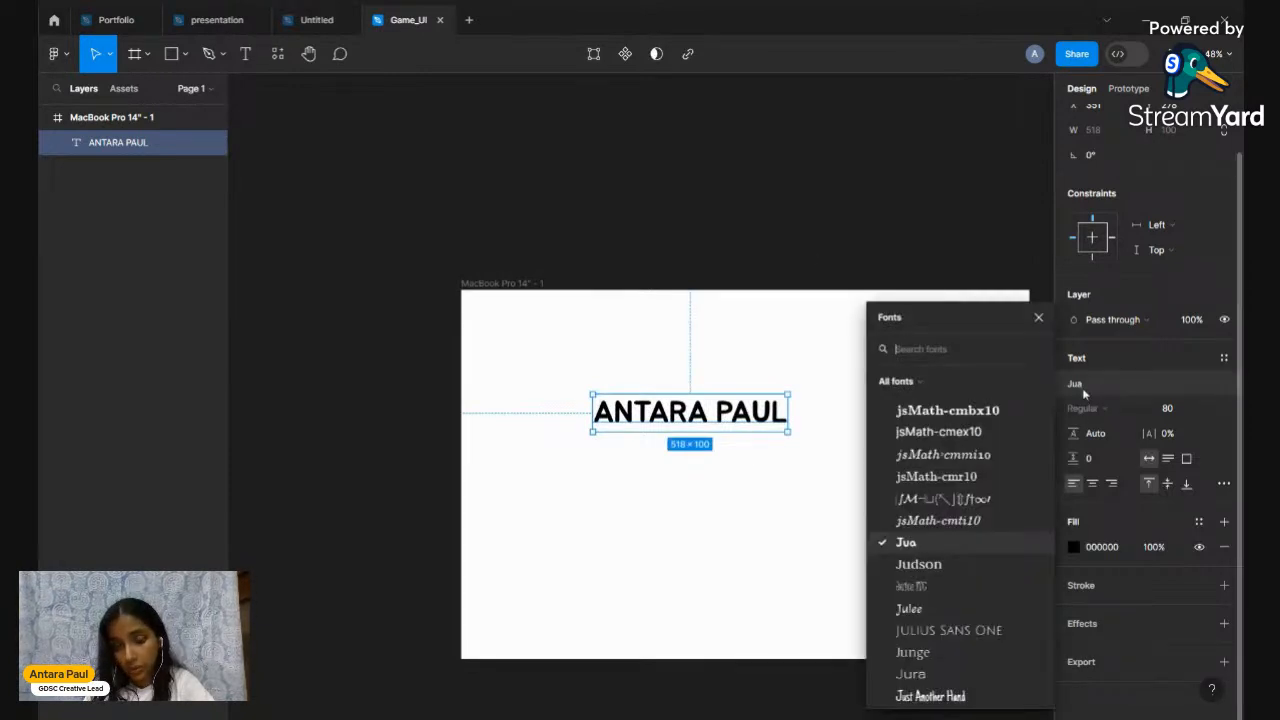
click(933, 568)
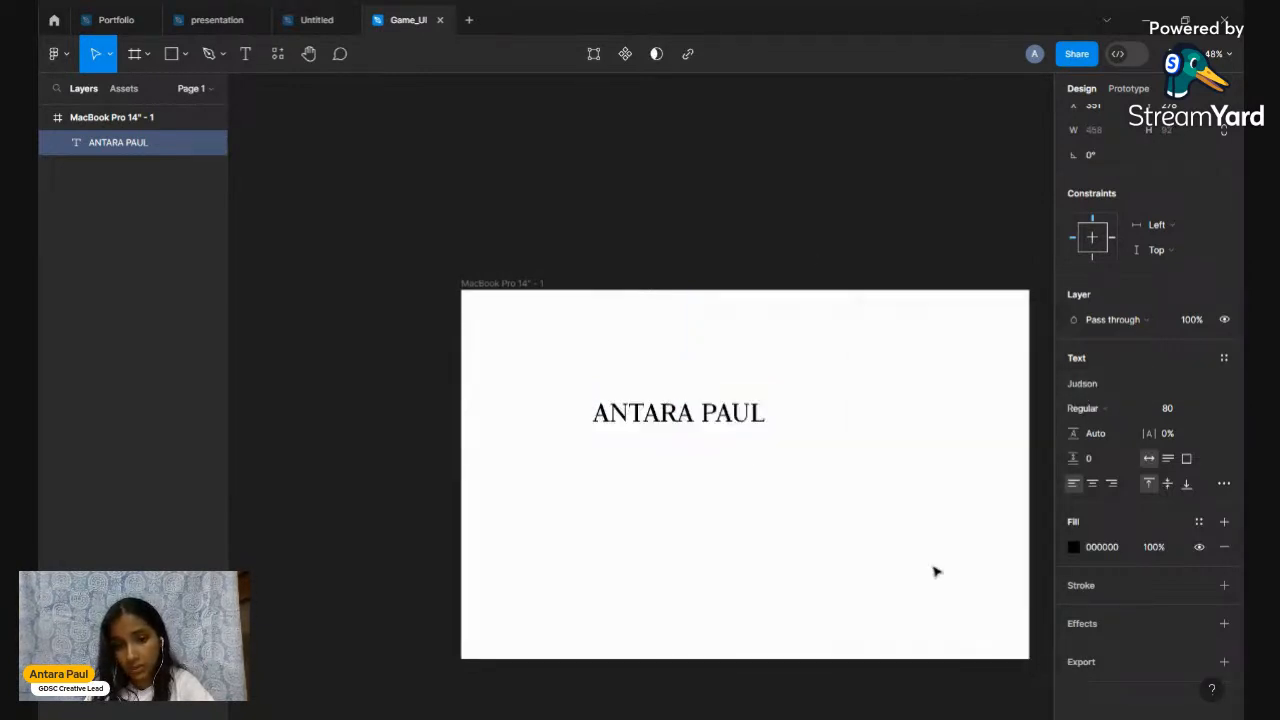
click(1086, 384)
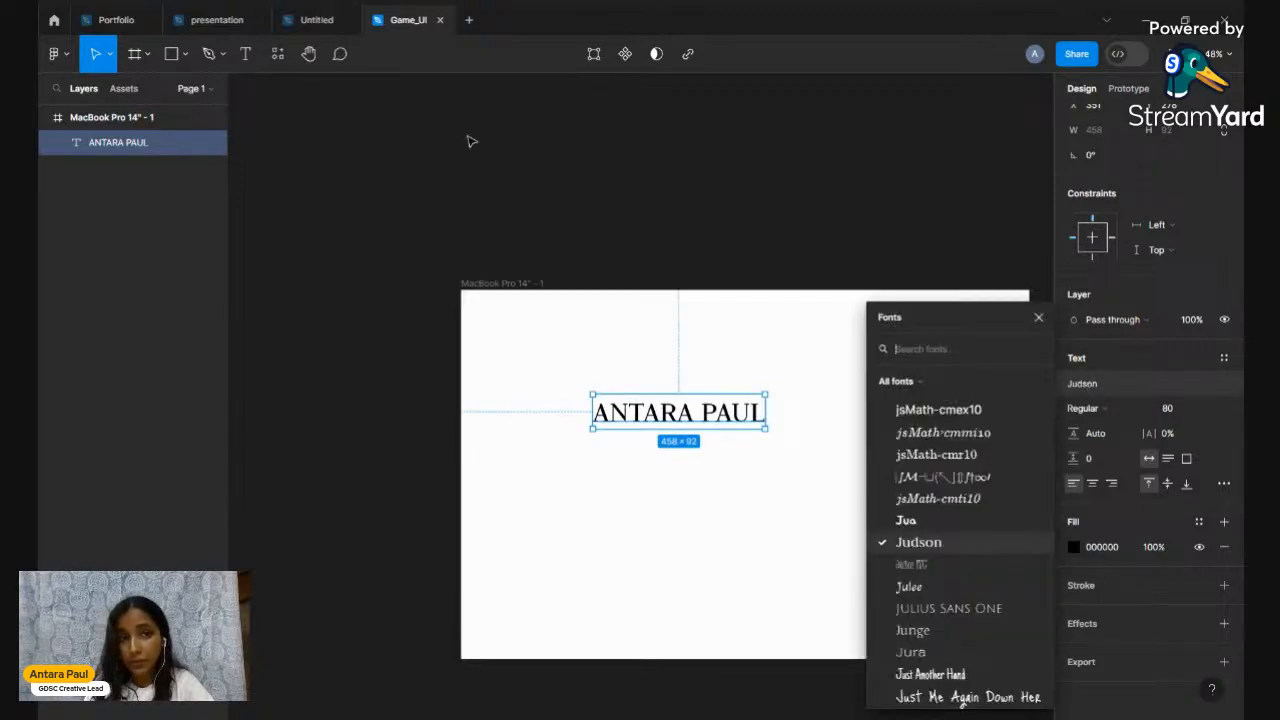
click(310, 15)
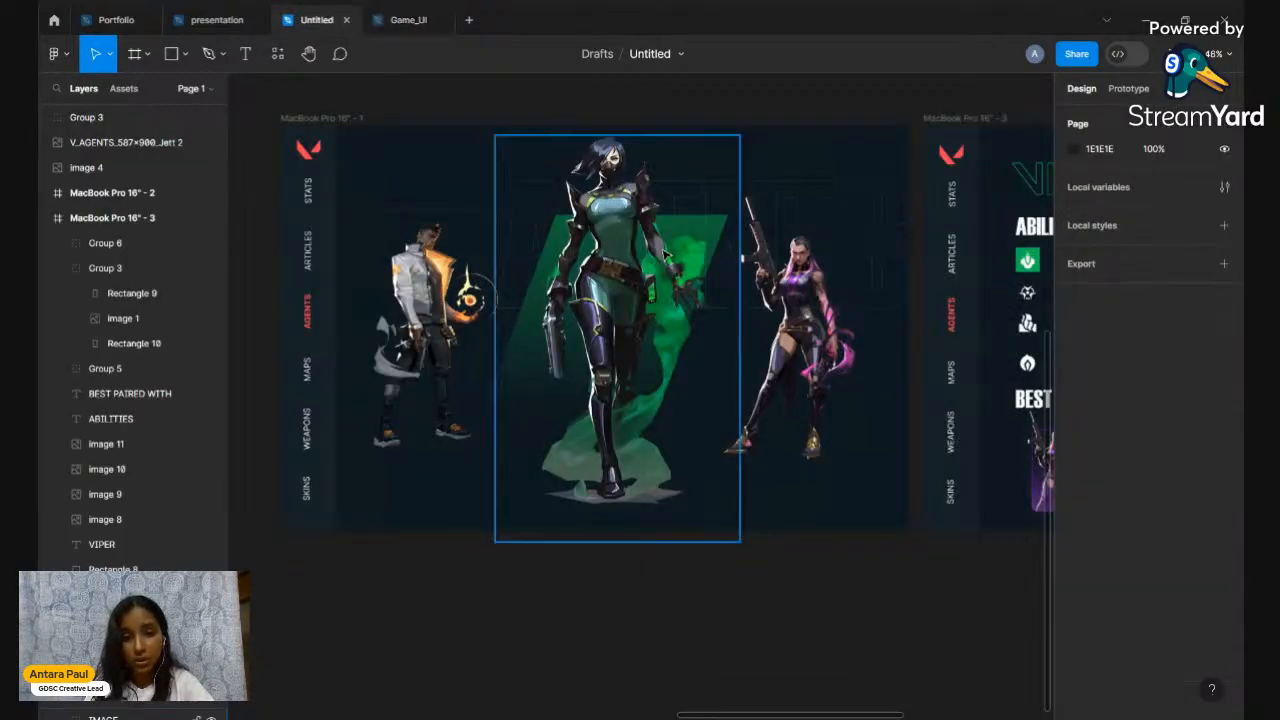
Glance at the Valorant design, then return to the Game_UI file
scroll(687, 188, right, 5)
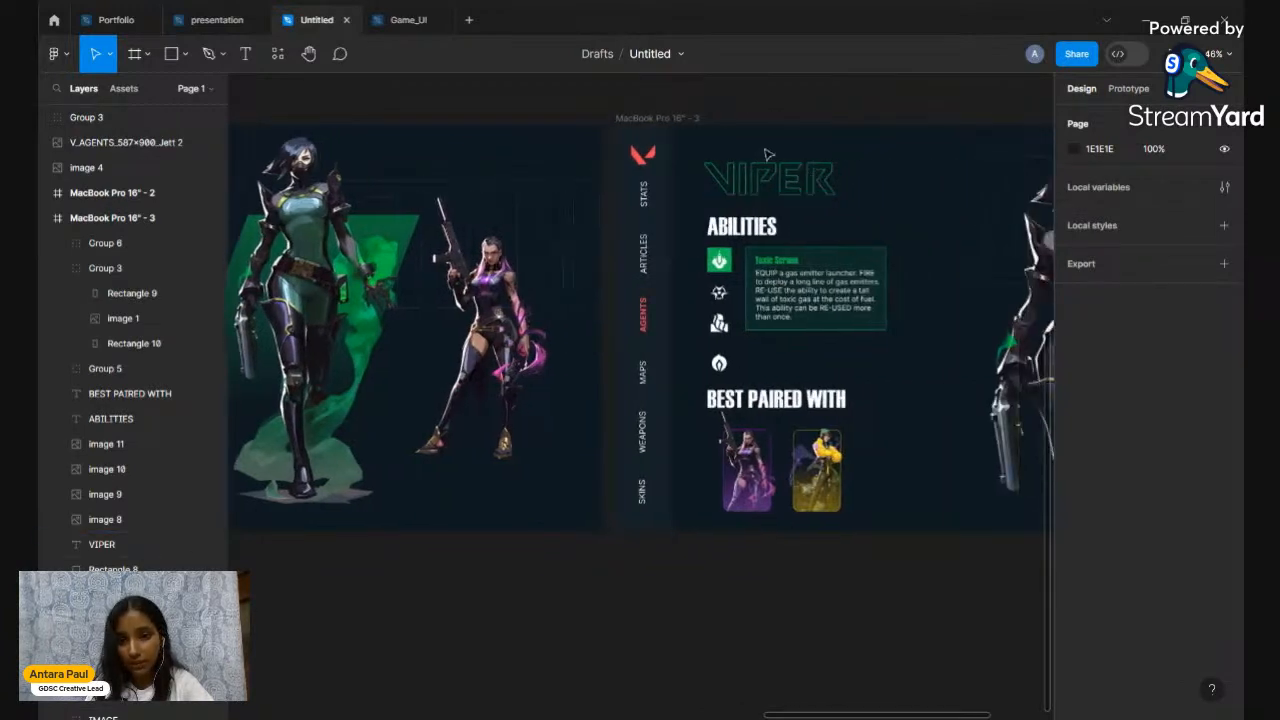
click(405, 20)
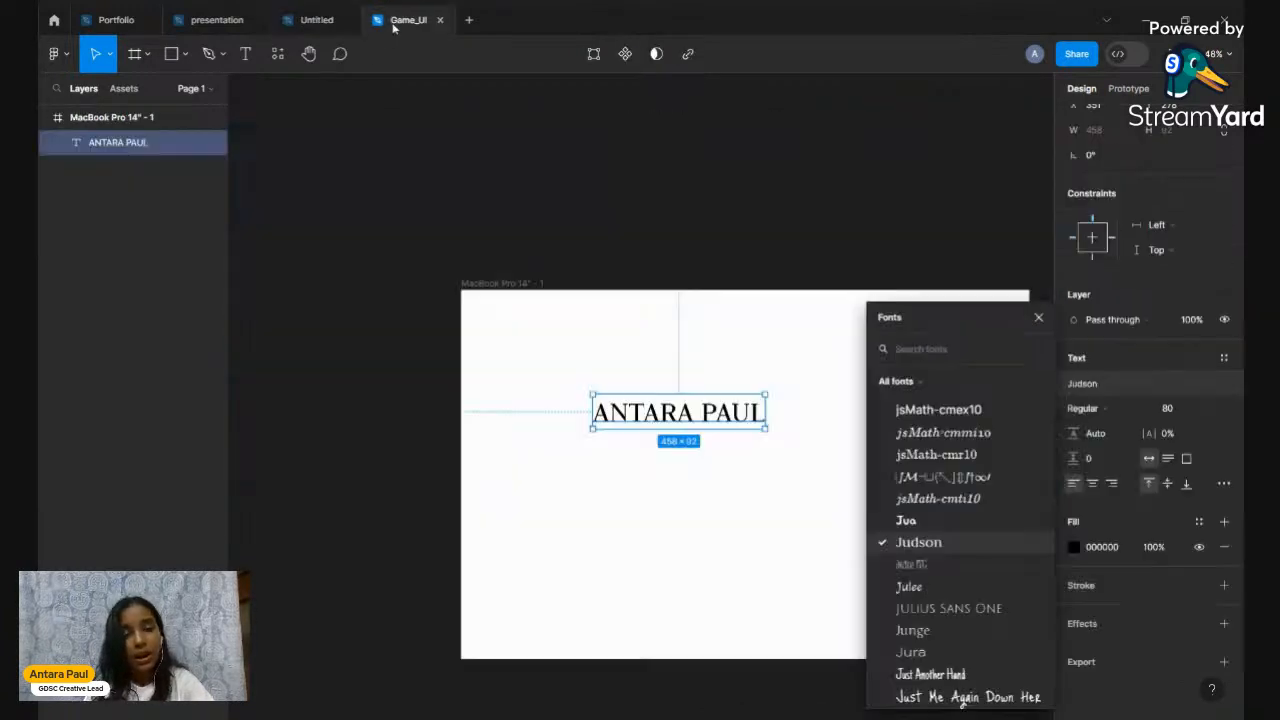
scroll(964, 483, up, 4)
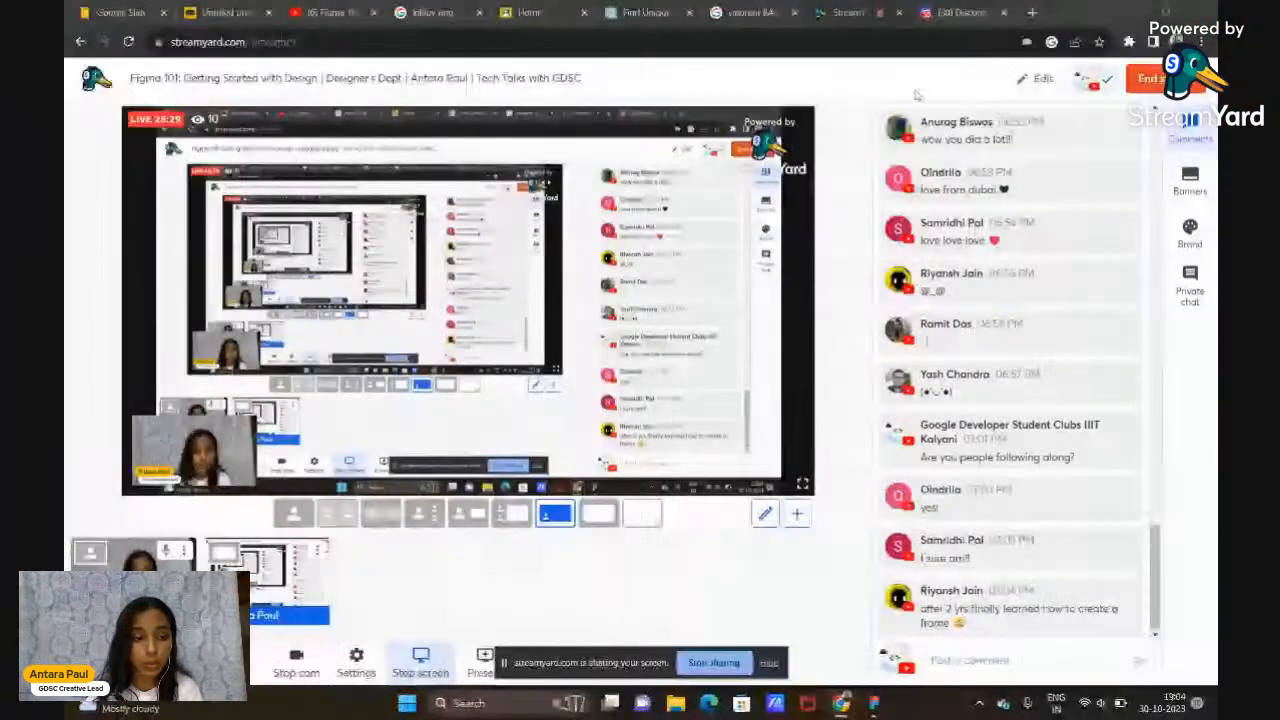
Search Google for 'valorant font ttf' in a new Chrome tab
click(1032, 12)
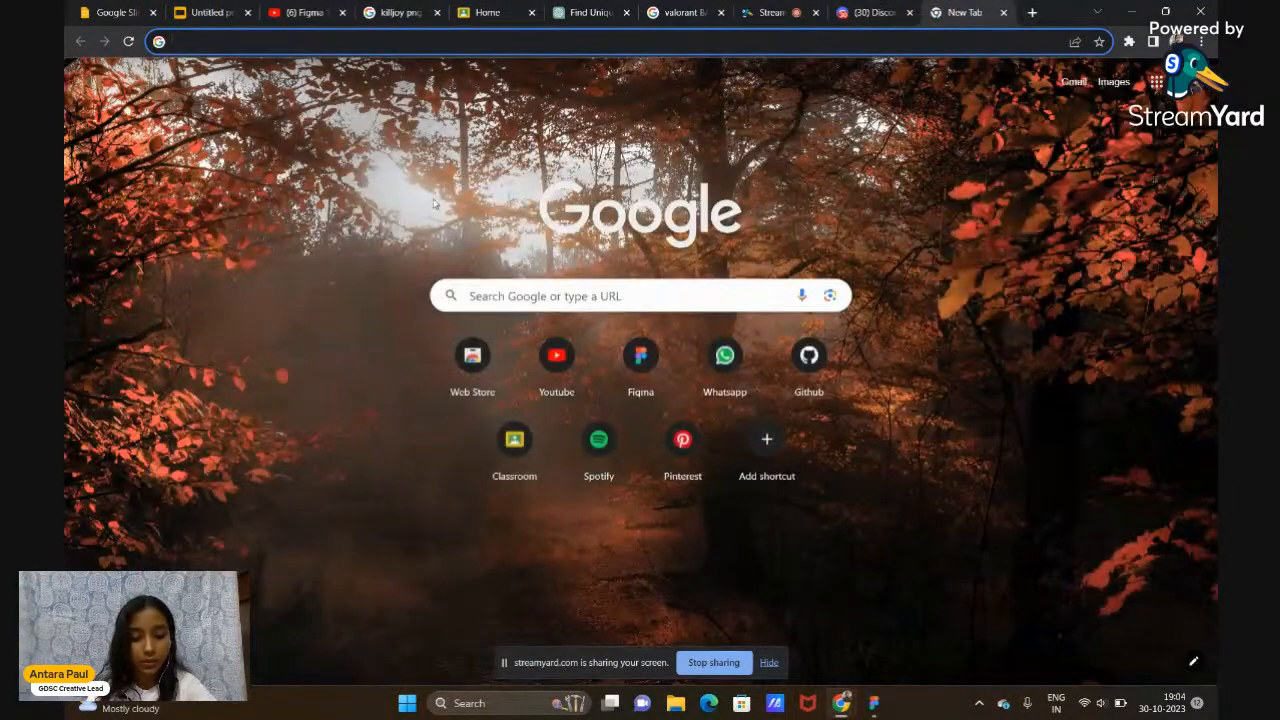
text(VALO)
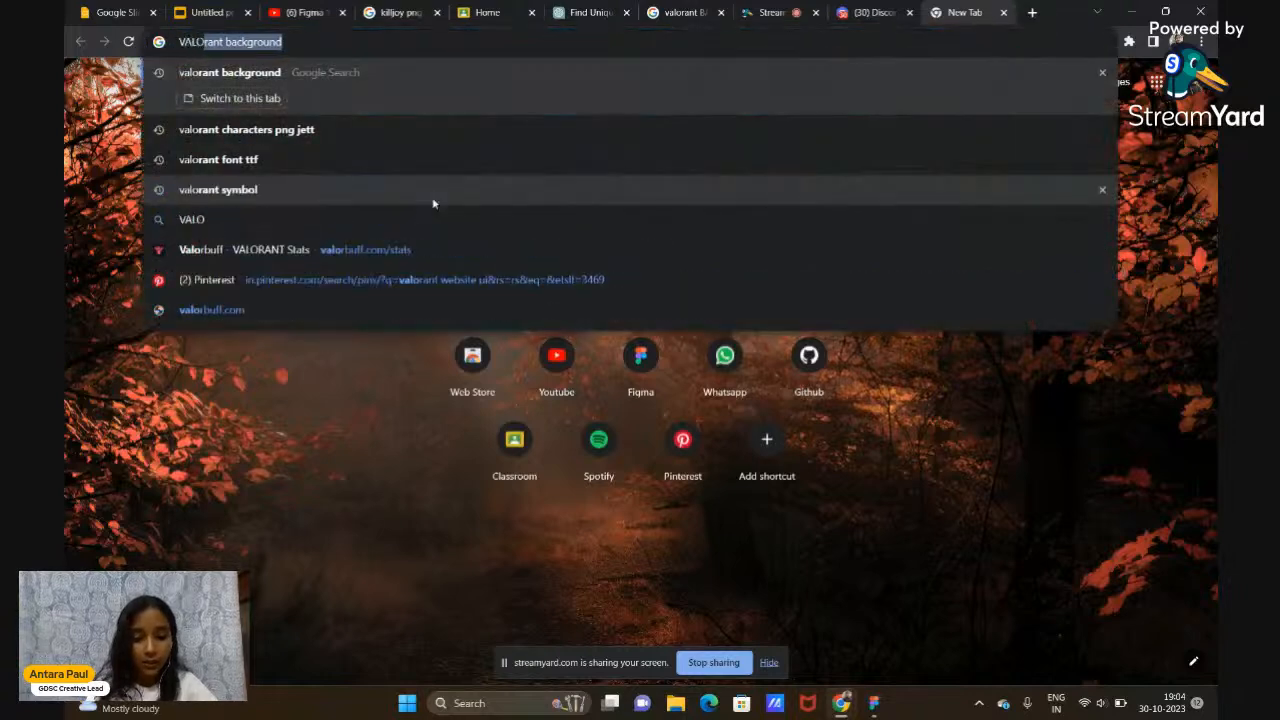
text(RANT FONT)
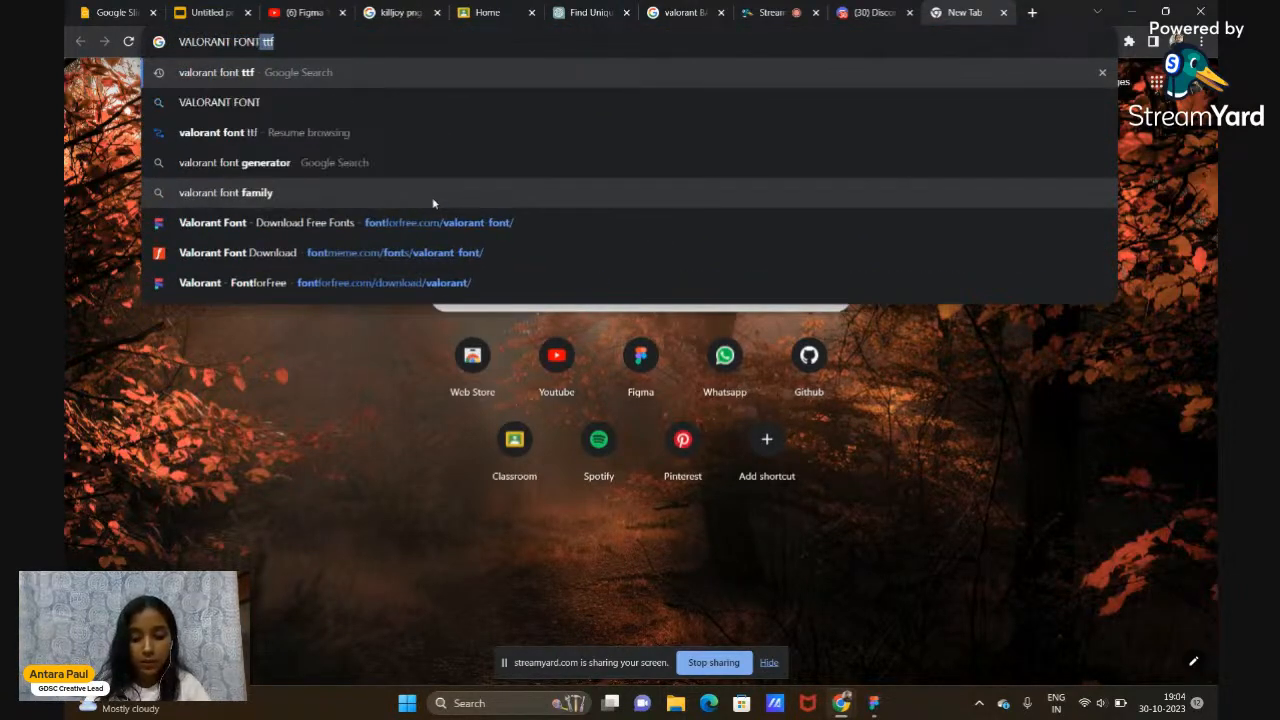
key(Return)
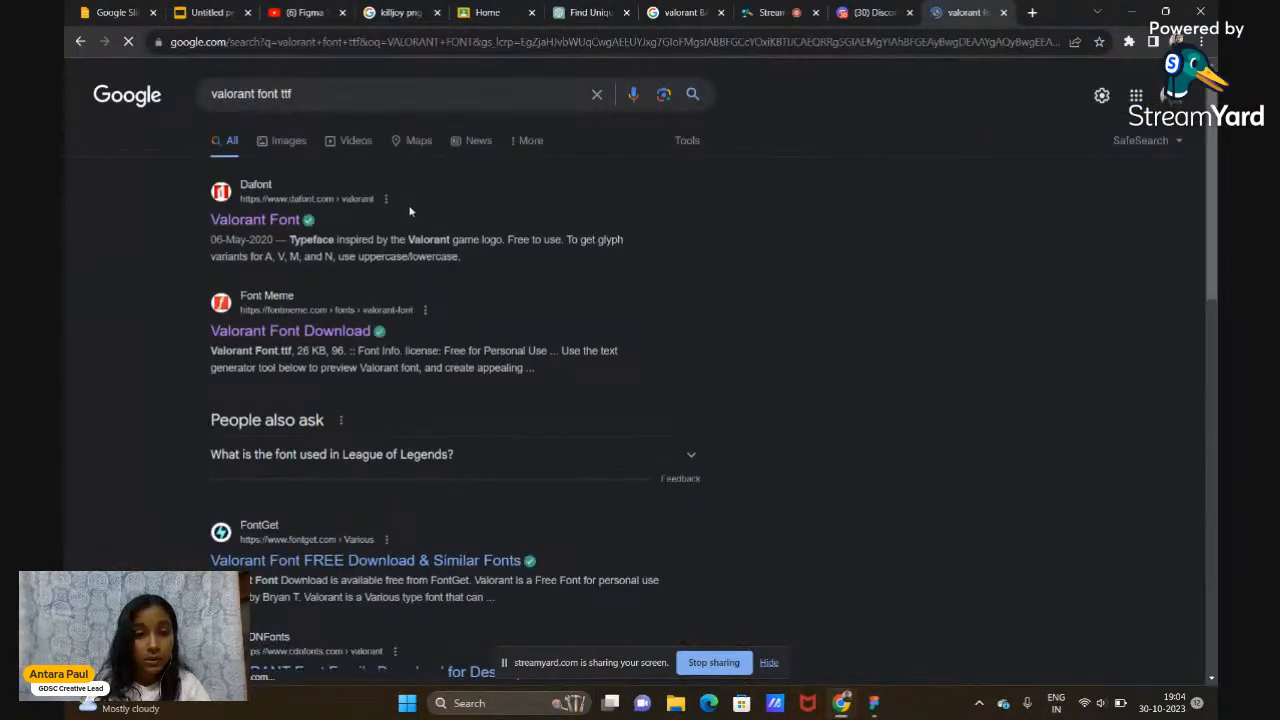
scroll(282, 310, down, 3)
scroll(320, 306, up, 3)
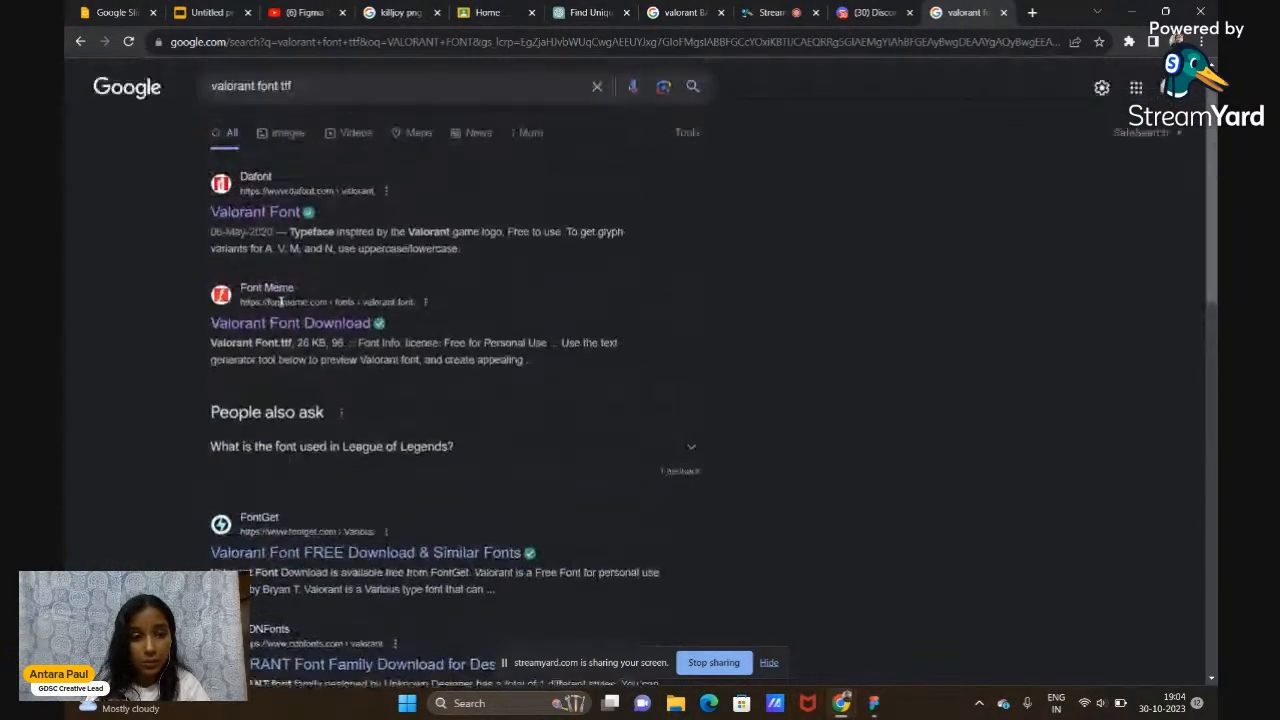
Download the Valorant font from DaFont and open valorant (2).zip
click(284, 228)
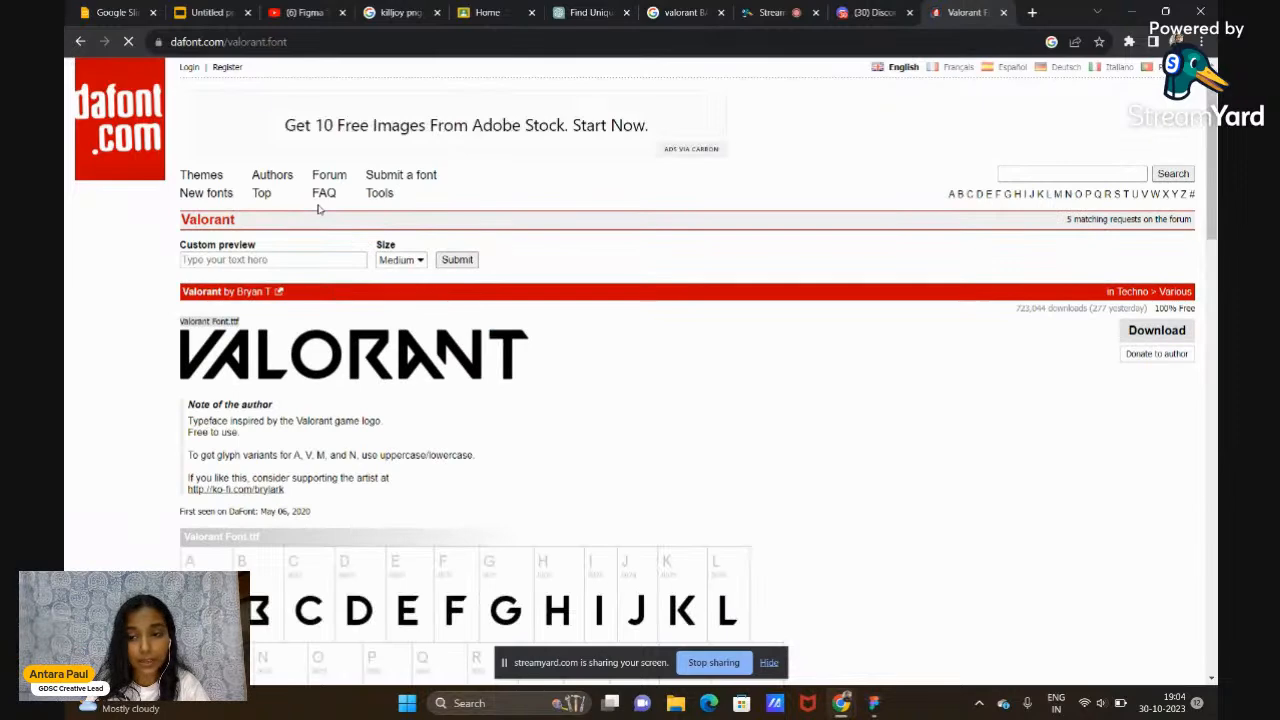
scroll(743, 451, down, 4)
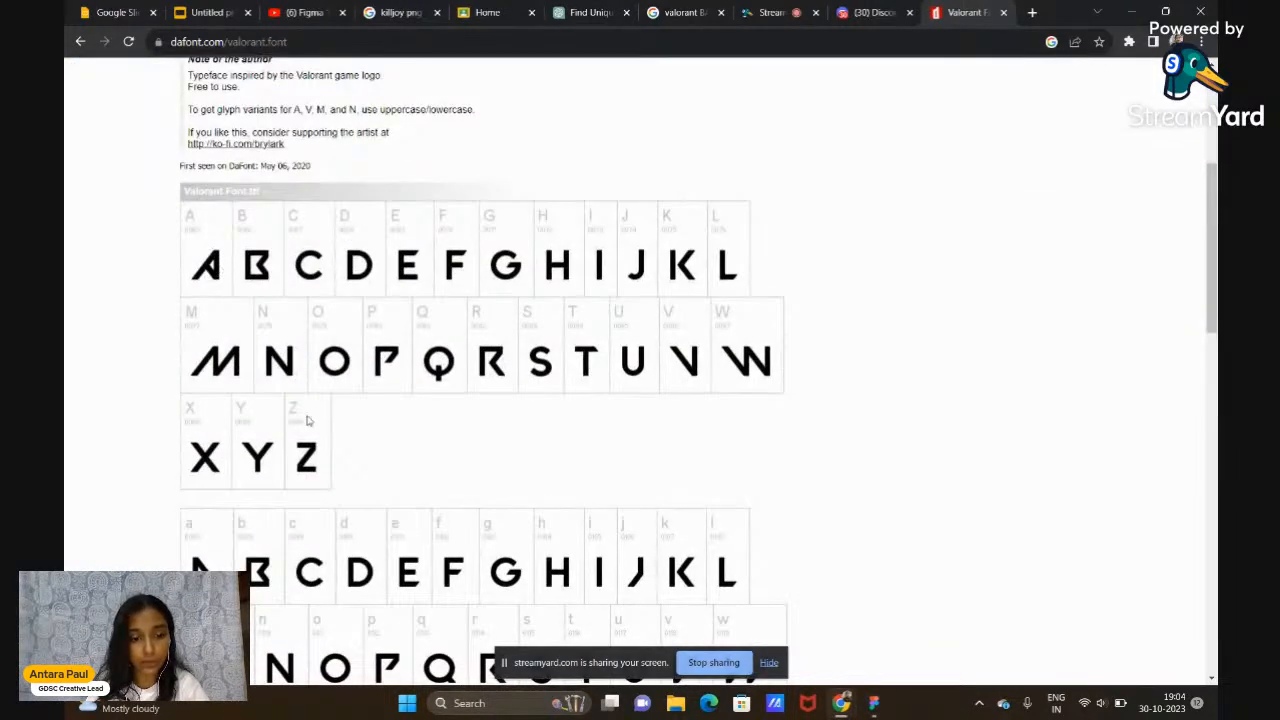
scroll(267, 453, down, 6)
scroll(267, 453, up, 5)
scroll(266, 453, up, 3)
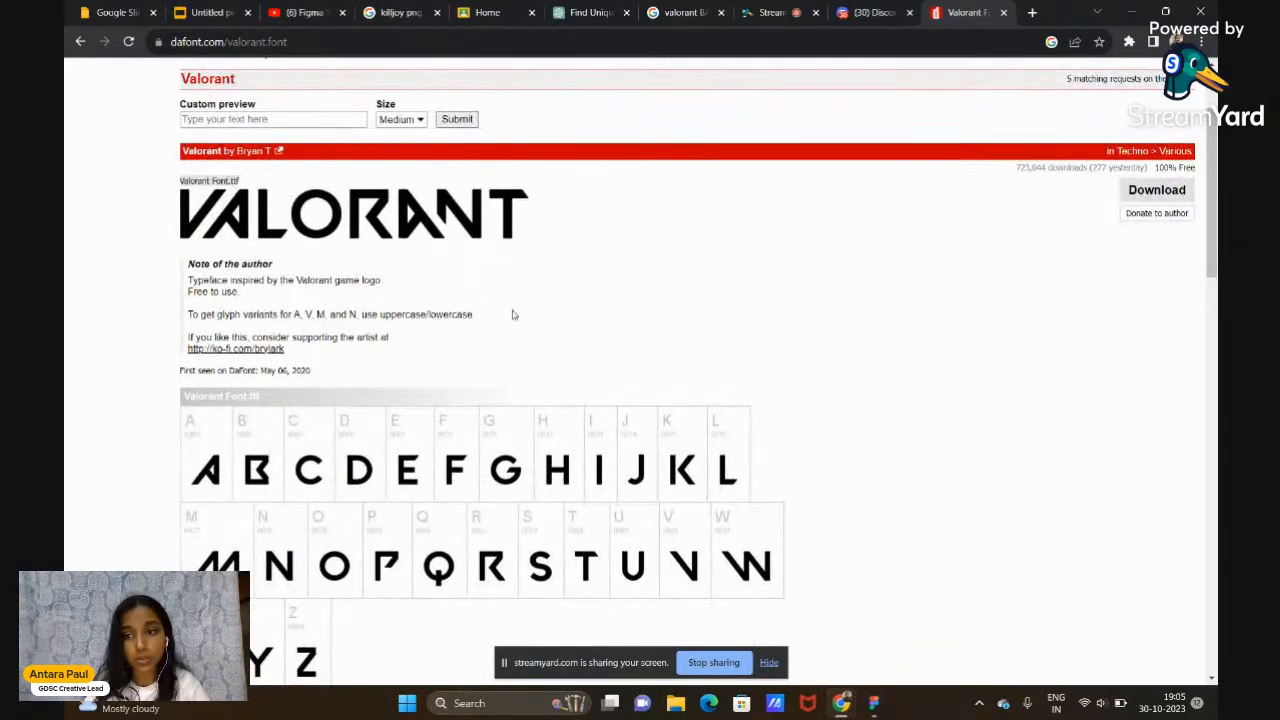
click(1136, 195)
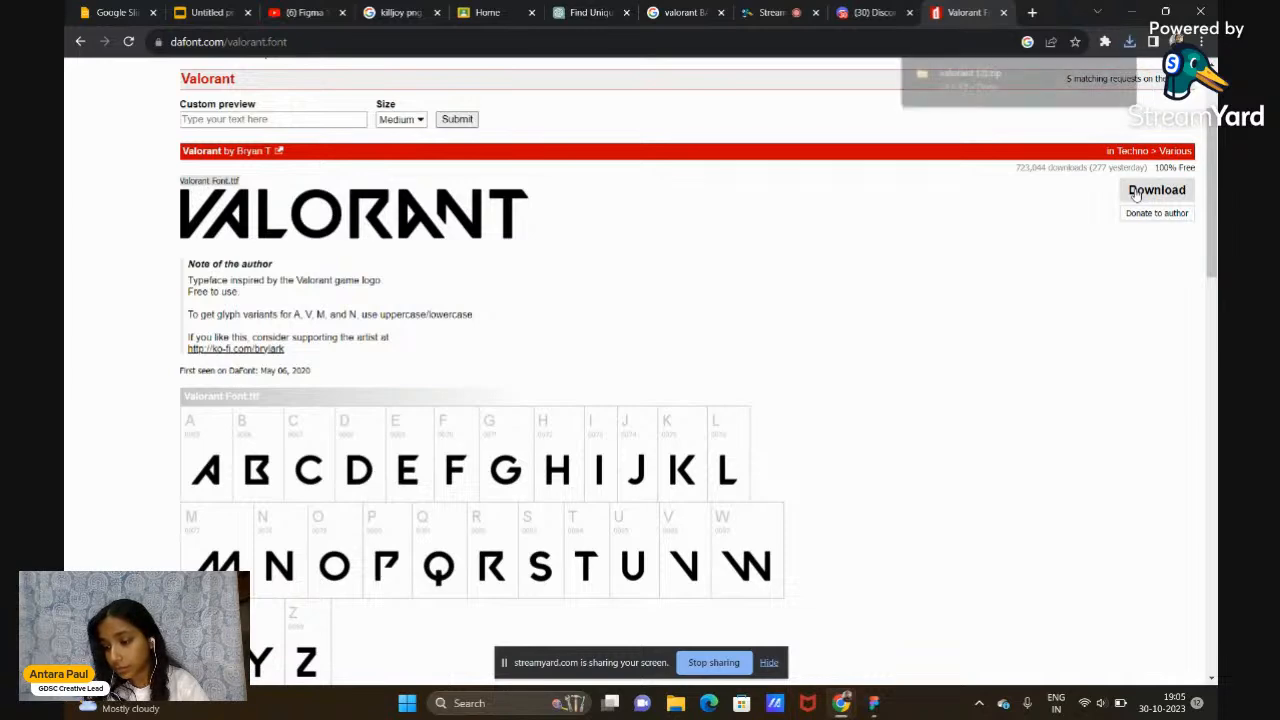
mouse_move(988, 88)
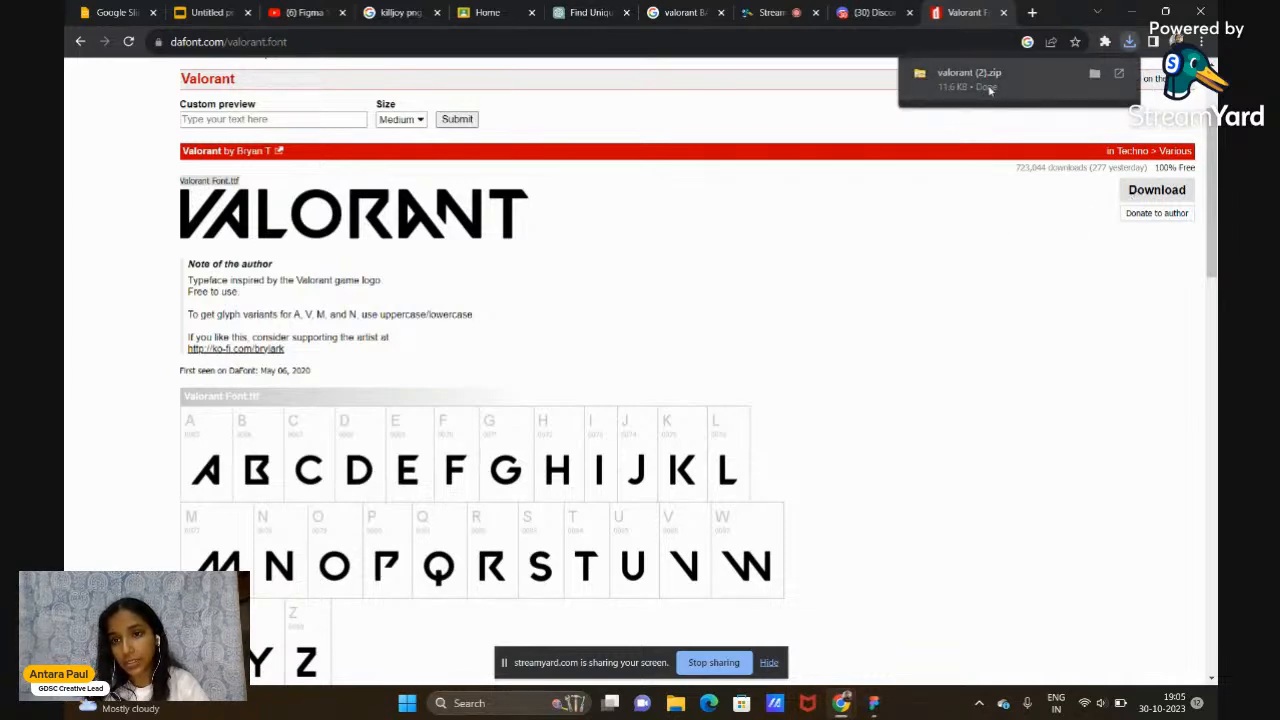
click(988, 88)
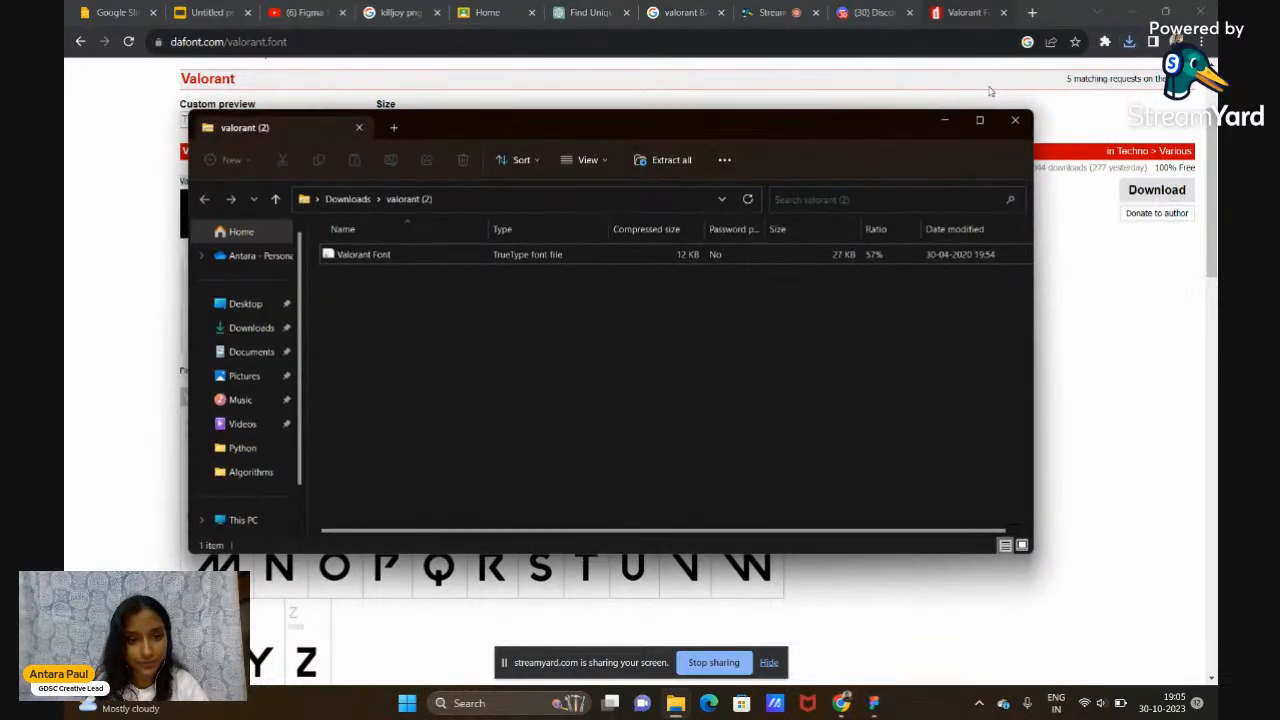
Install the VALORANT font, replacing the already installed copy
double_click(518, 255)
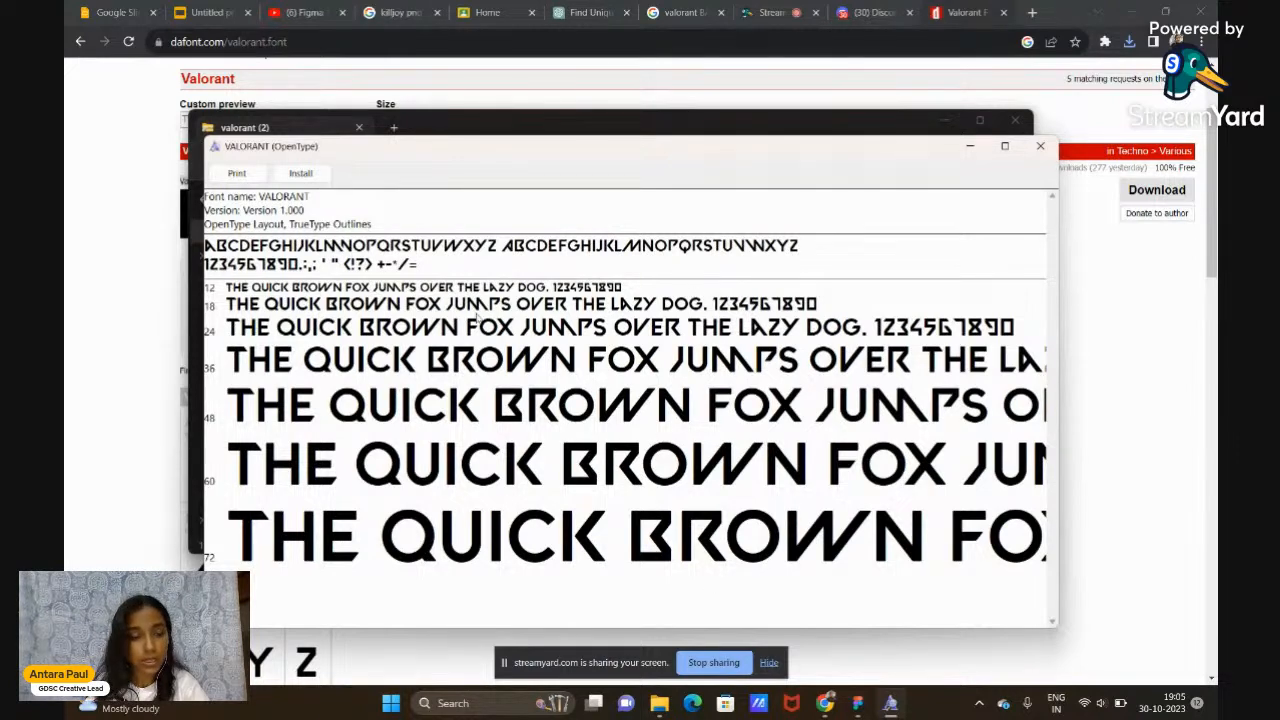
click(301, 174)
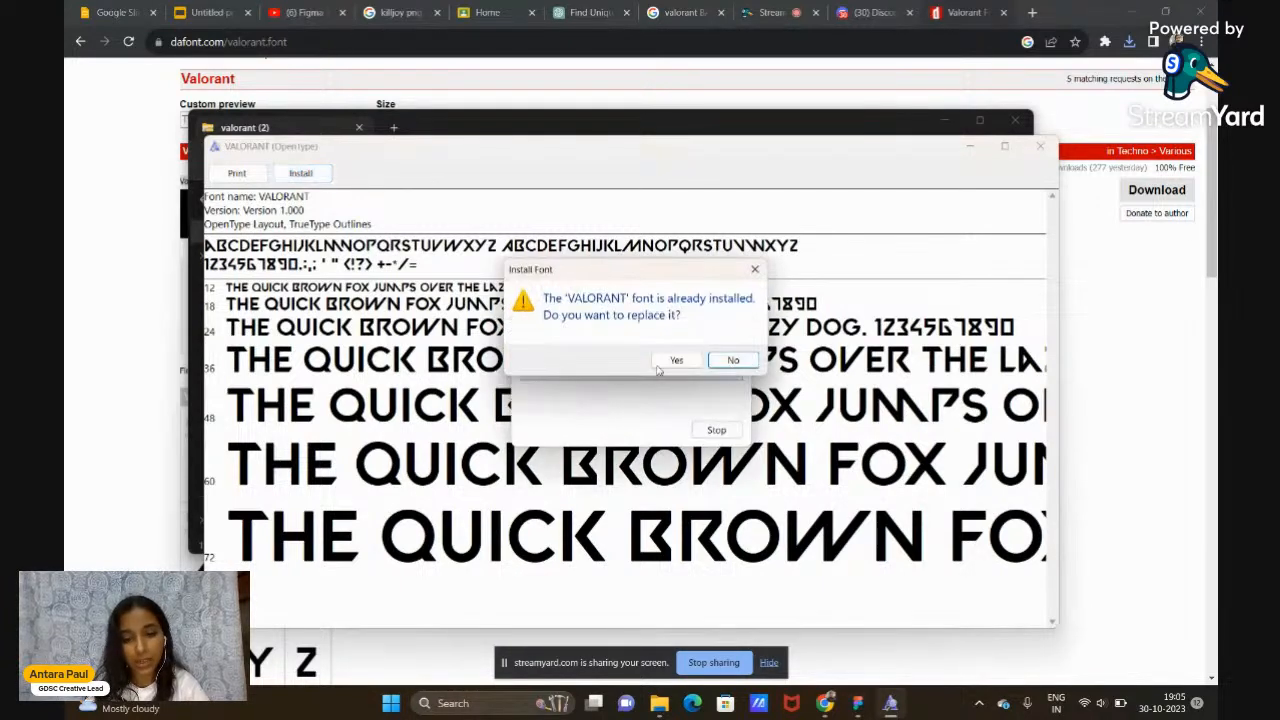
click(676, 360)
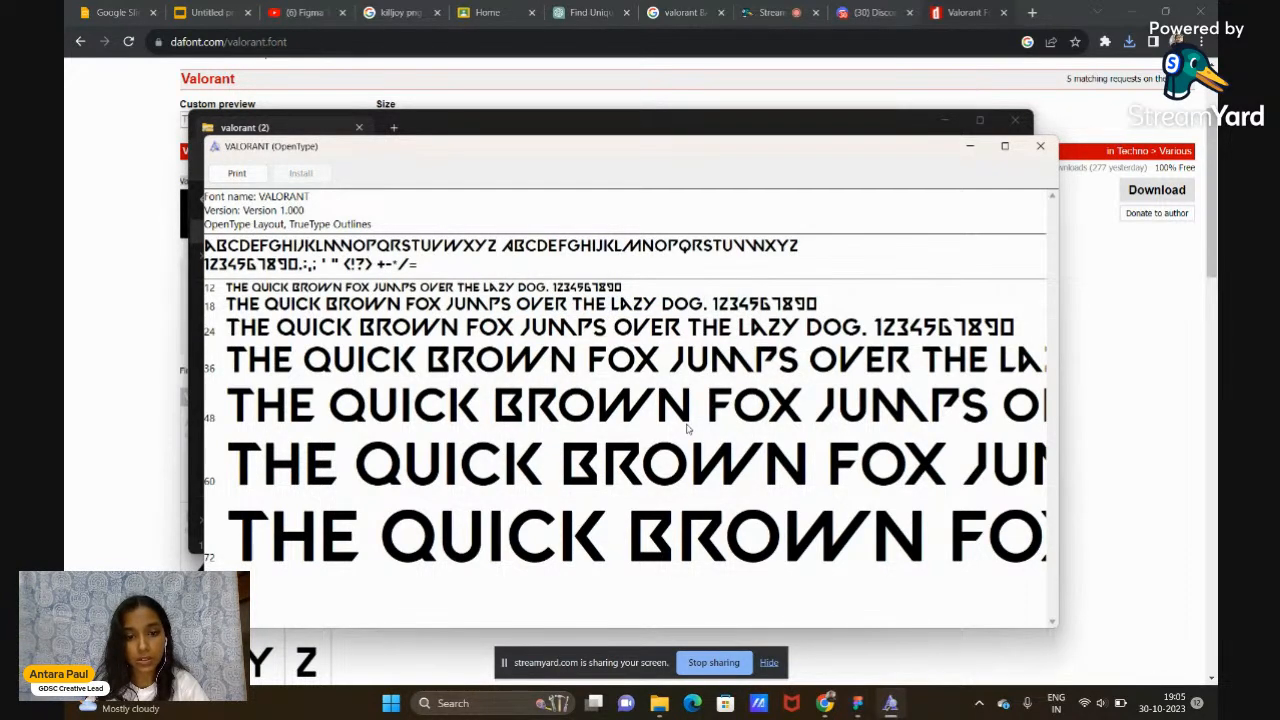
Close the font preview and zip folder, then return to Figma's Game_UI file
click(1040, 146)
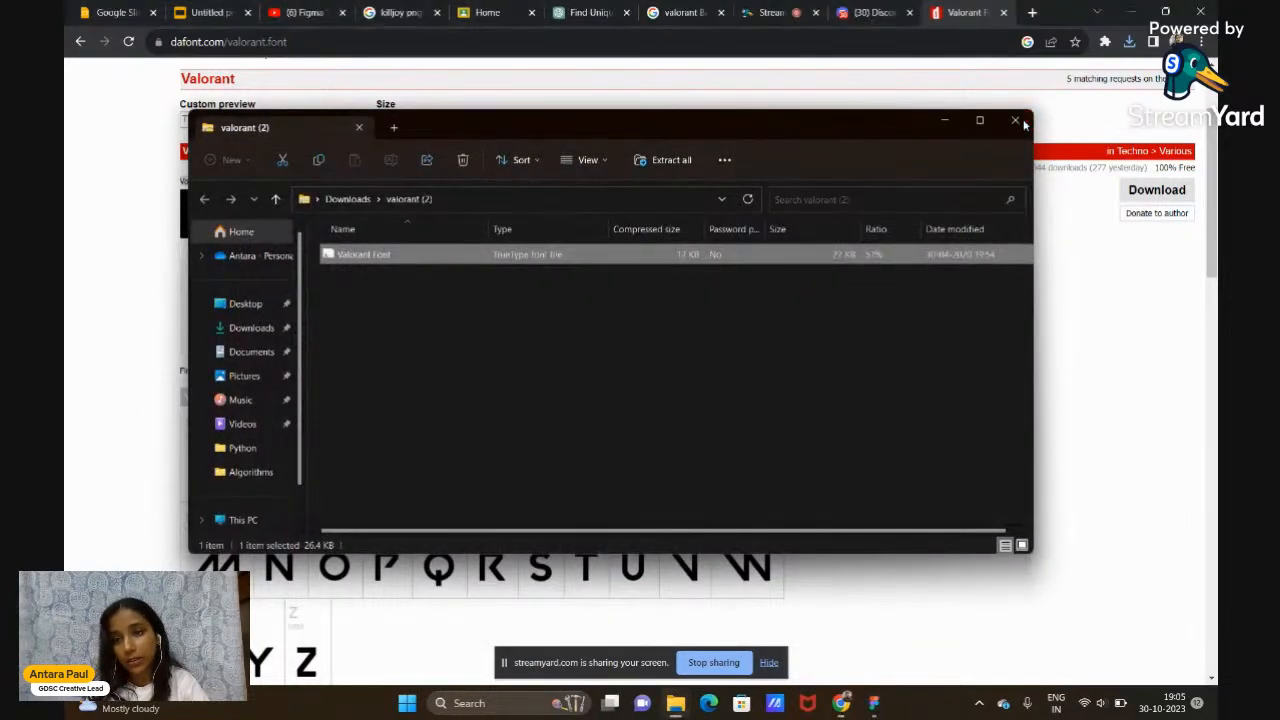
click(1013, 121)
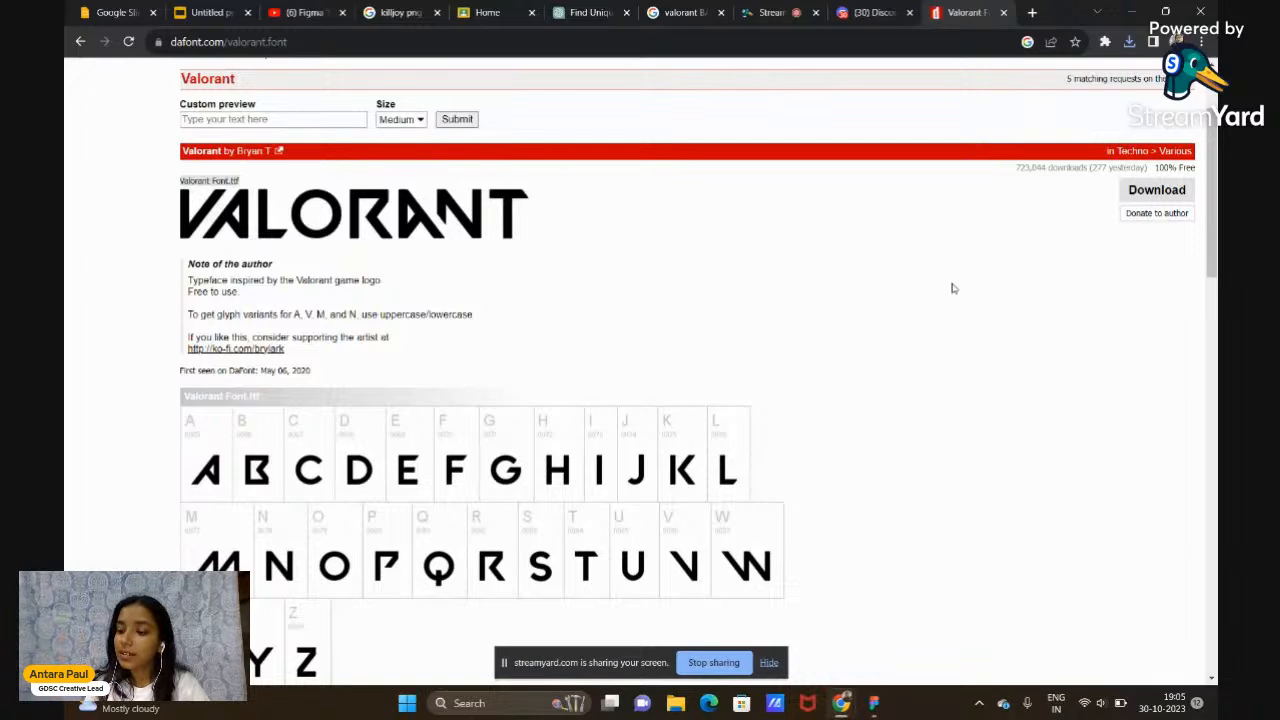
mouse_move(877, 707)
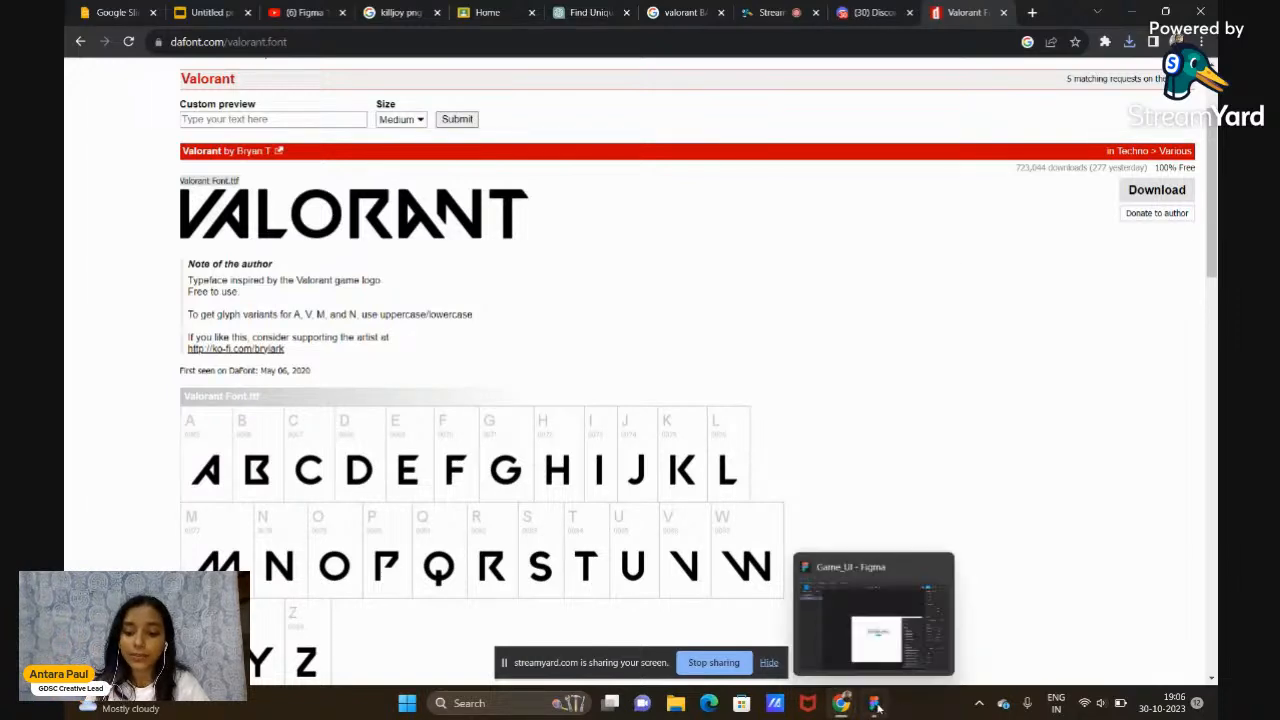
click(878, 660)
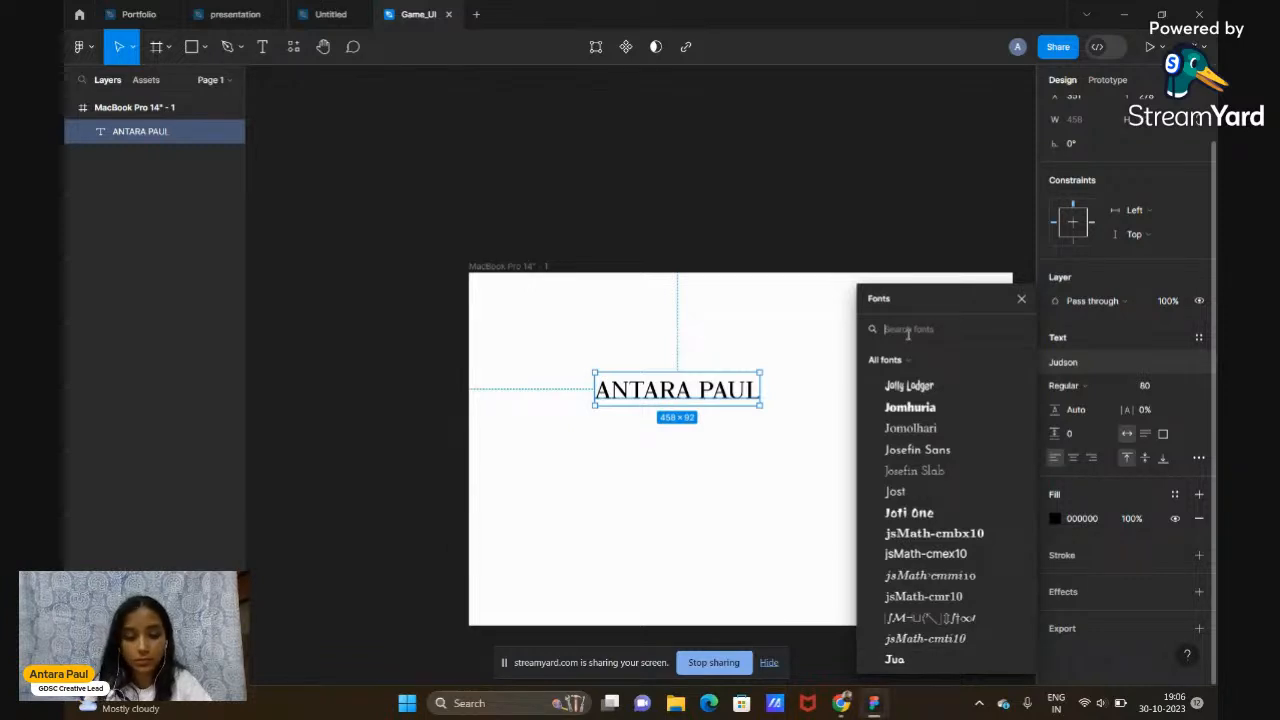
Search 'VALO' and set the name heading in VALORANT, Regular at size 80
text(VALO)
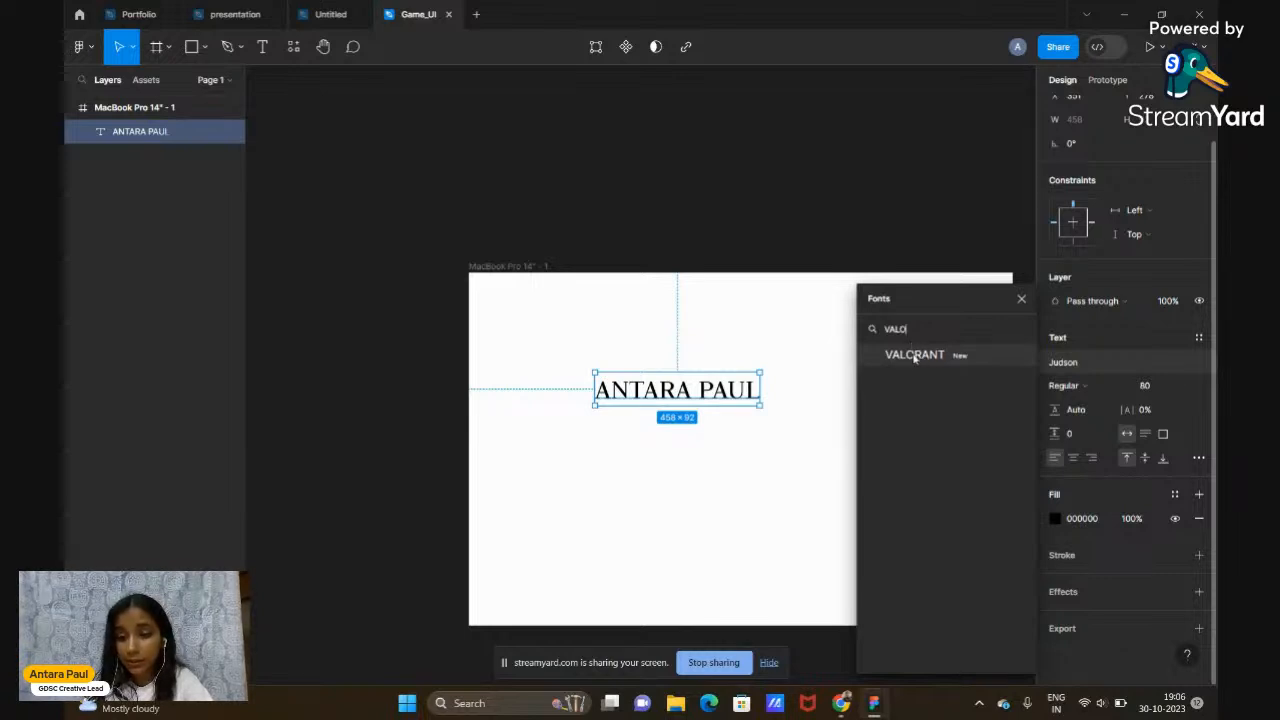
click(913, 355)
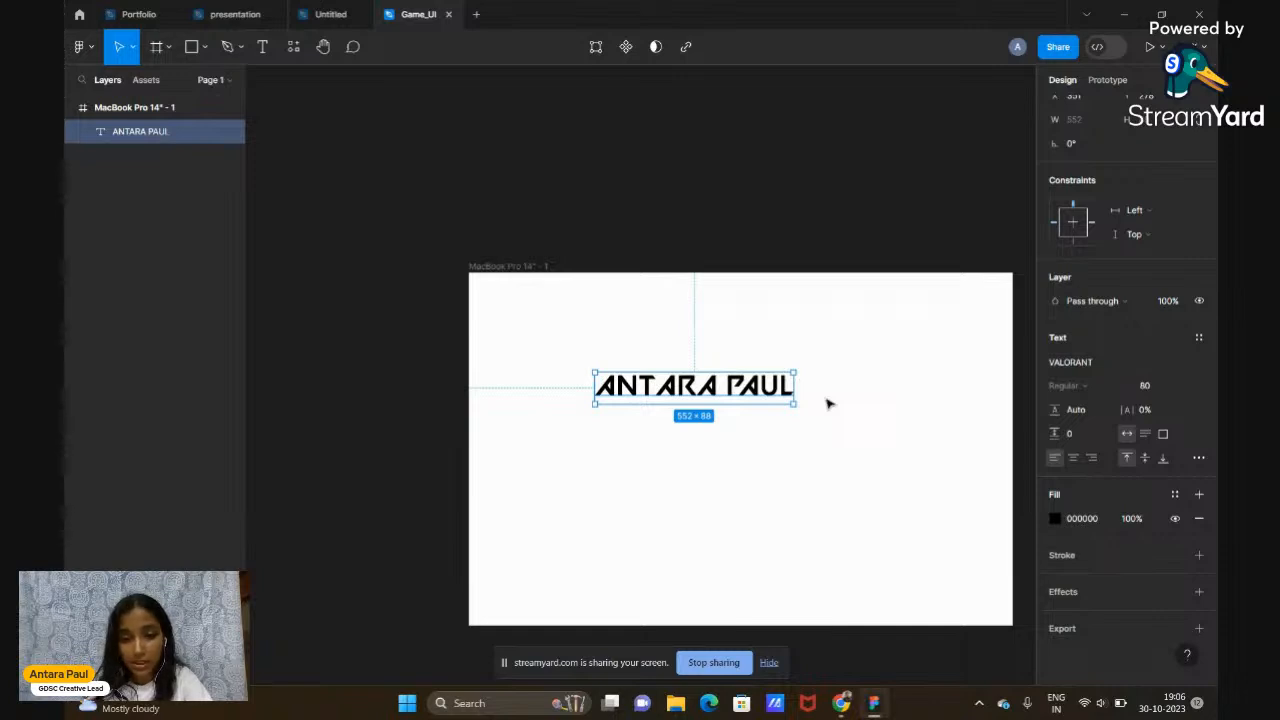
scroll(828, 404, right, 2)
click(814, 400)
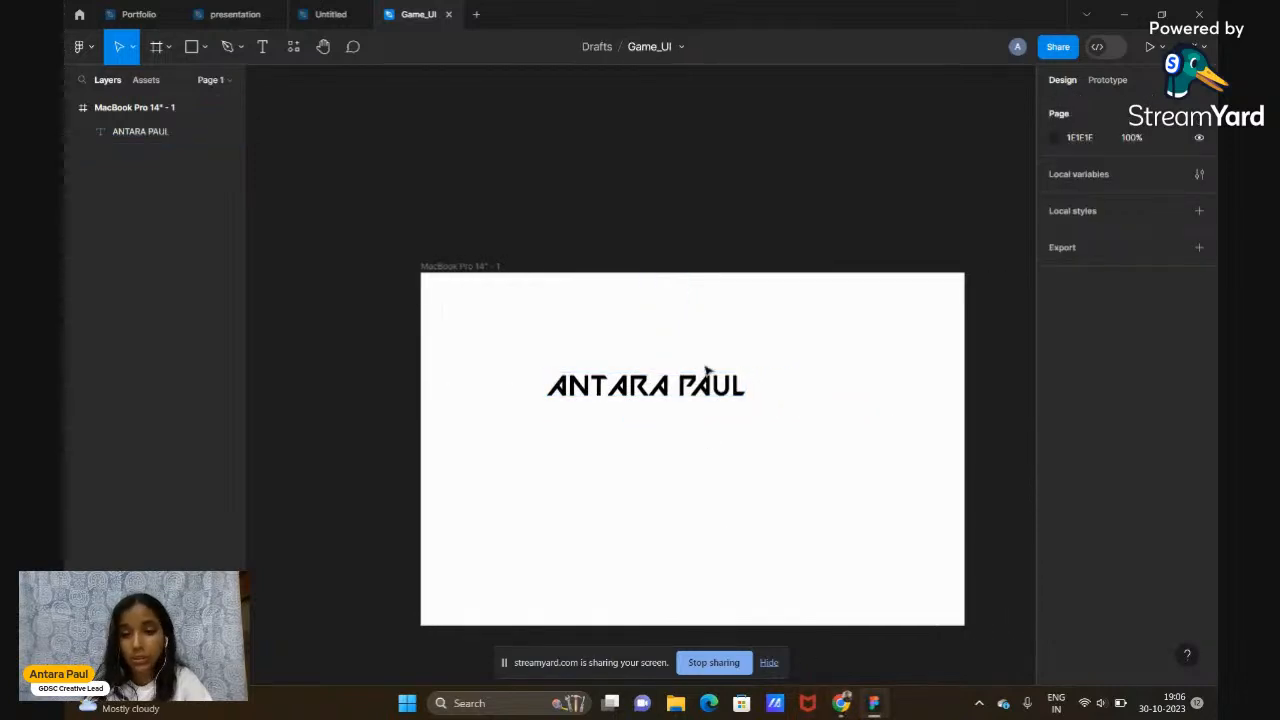
click(658, 388)
click(1070, 410)
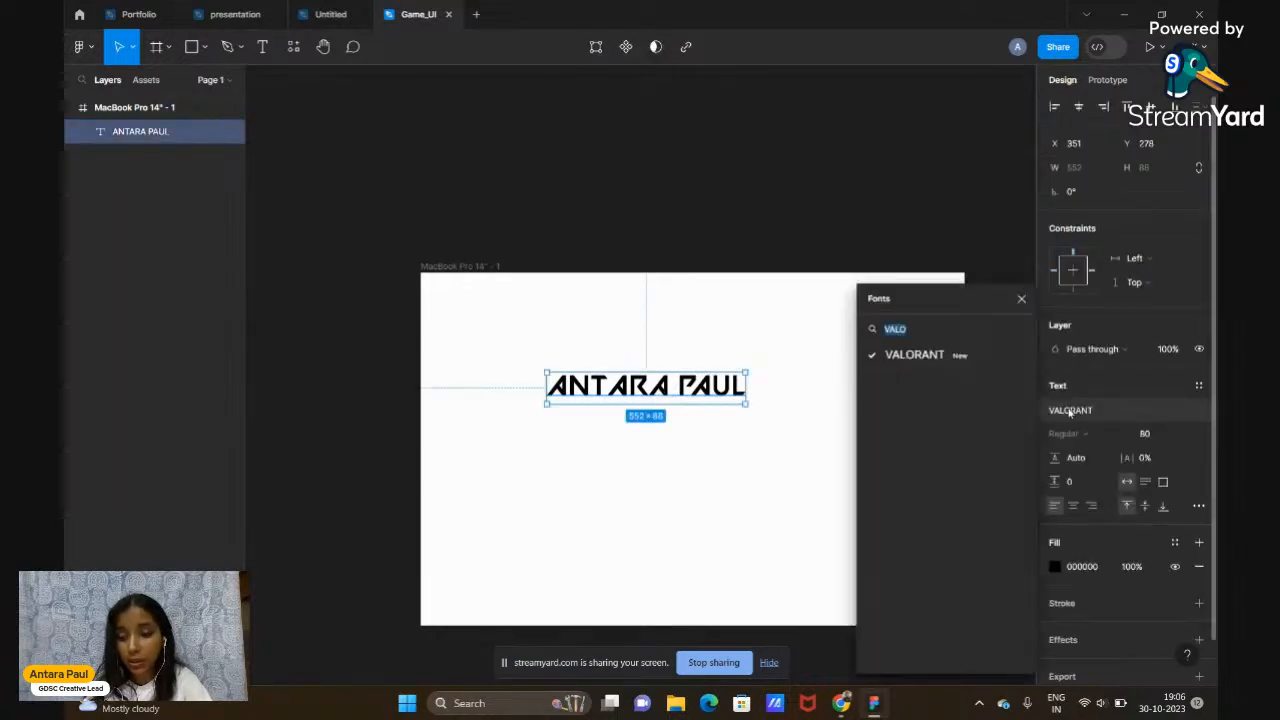
click(919, 329)
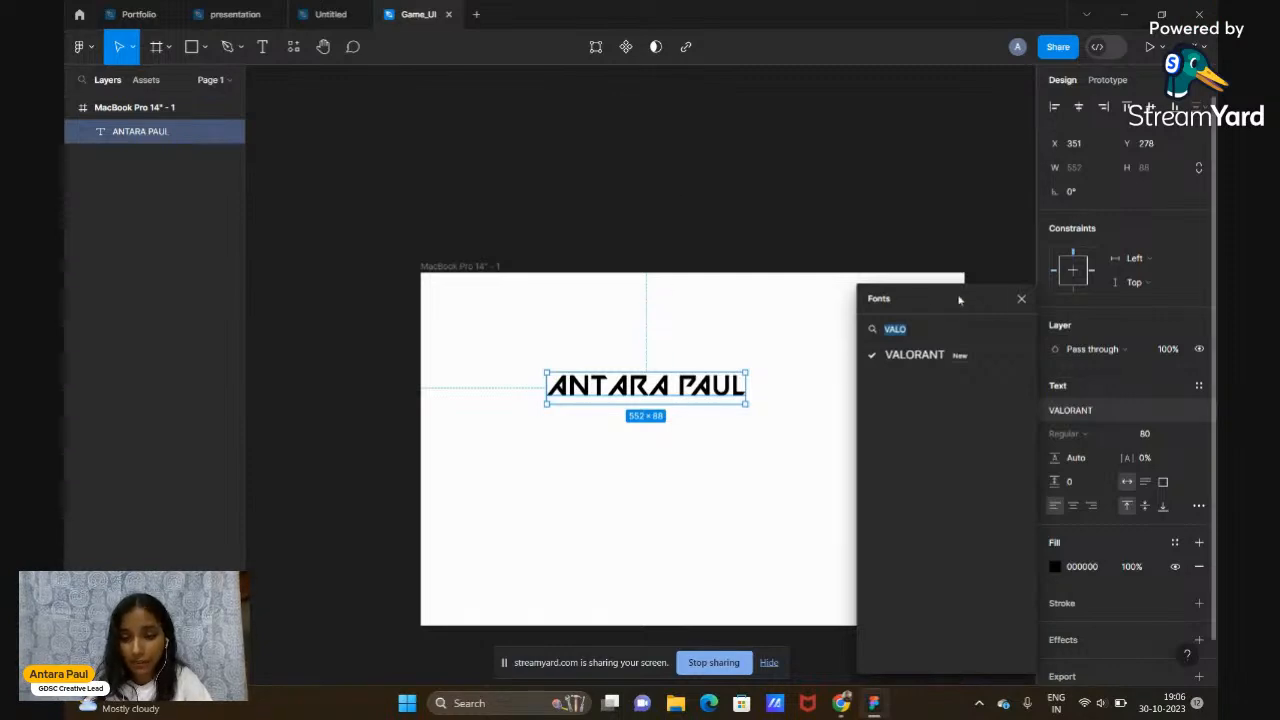
click(1020, 300)
click(985, 314)
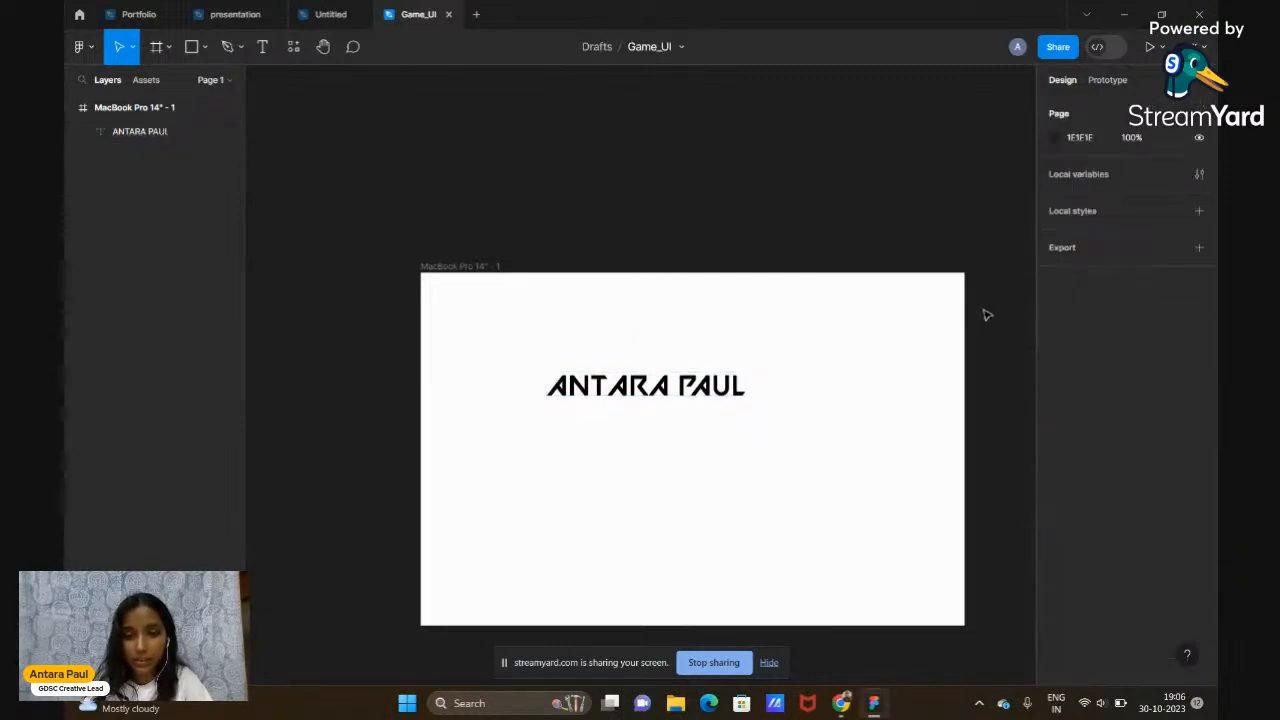
scroll(803, 396, up, 2)
scroll(801, 398, down, 1)
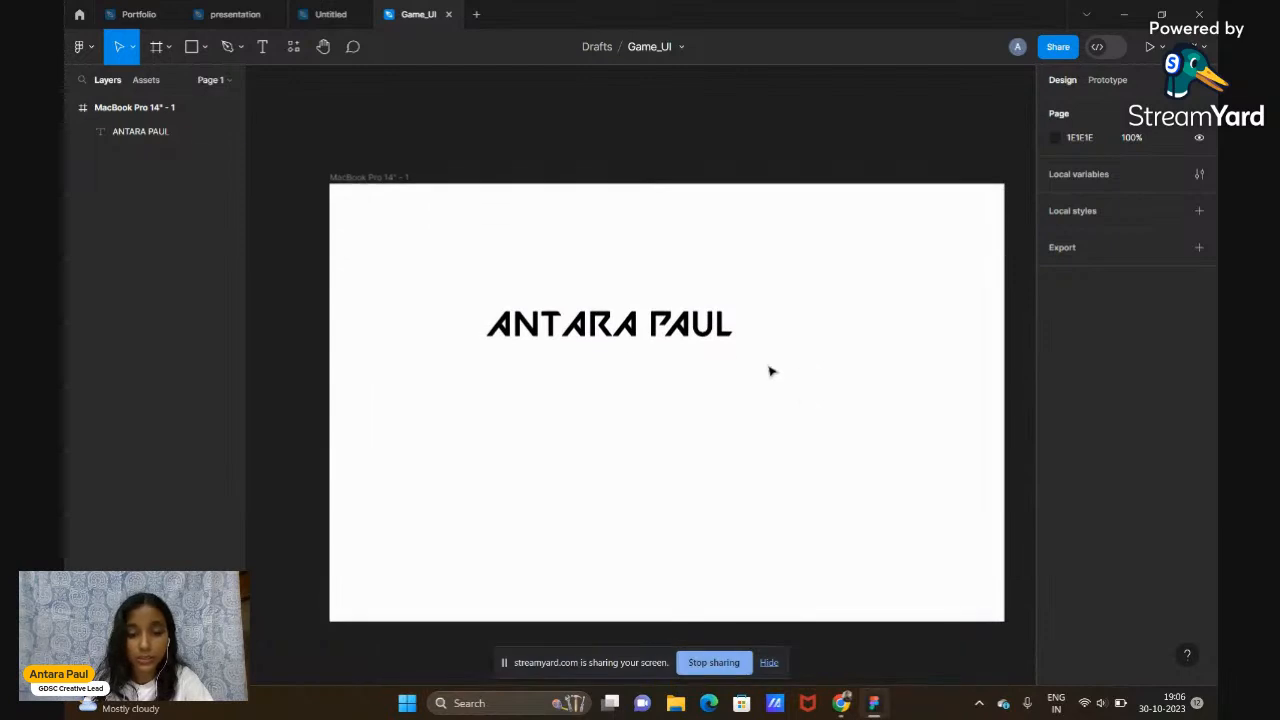
Select the name text layer and delete it from the frame
click(637, 341)
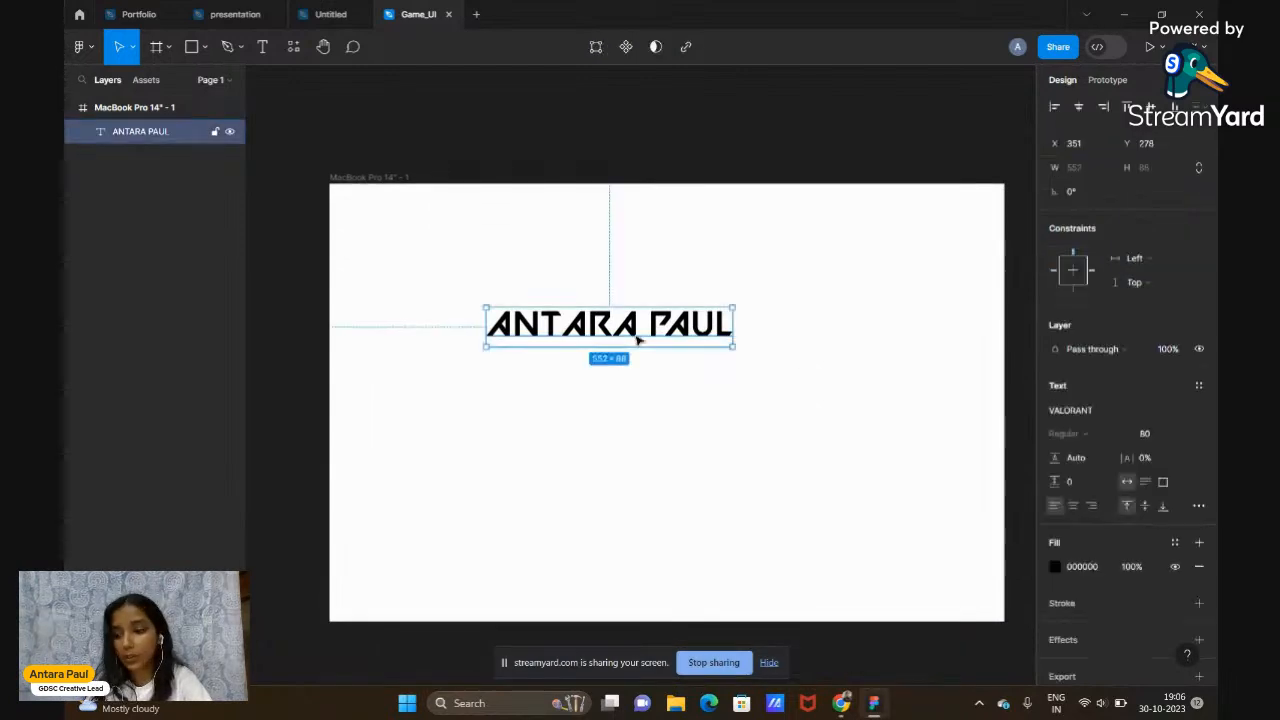
scroll(637, 341, down, 2)
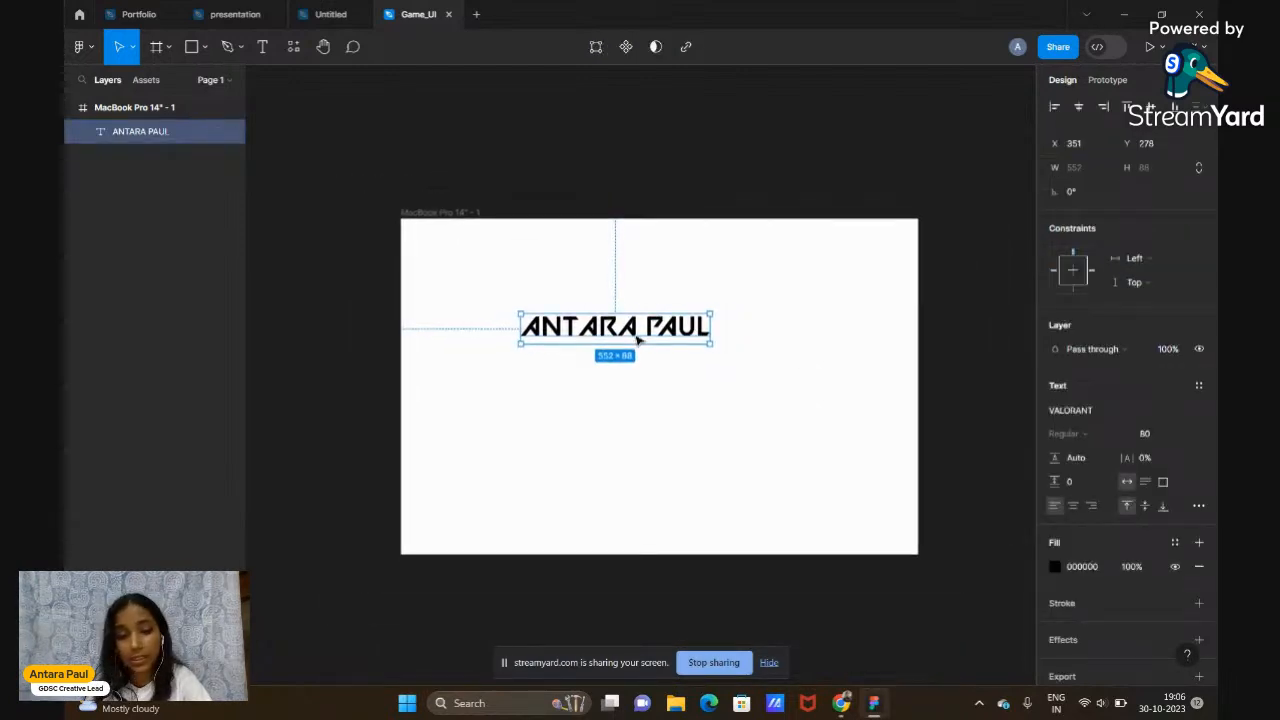
click(734, 177)
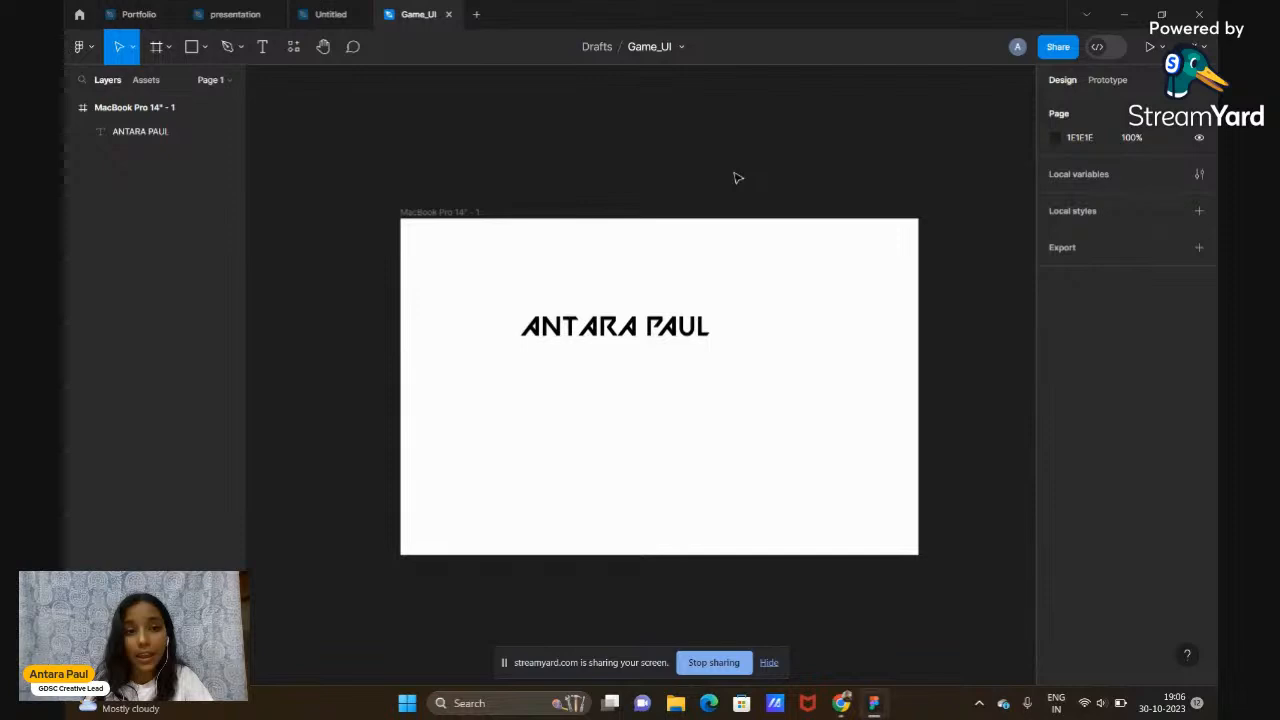
click(631, 336)
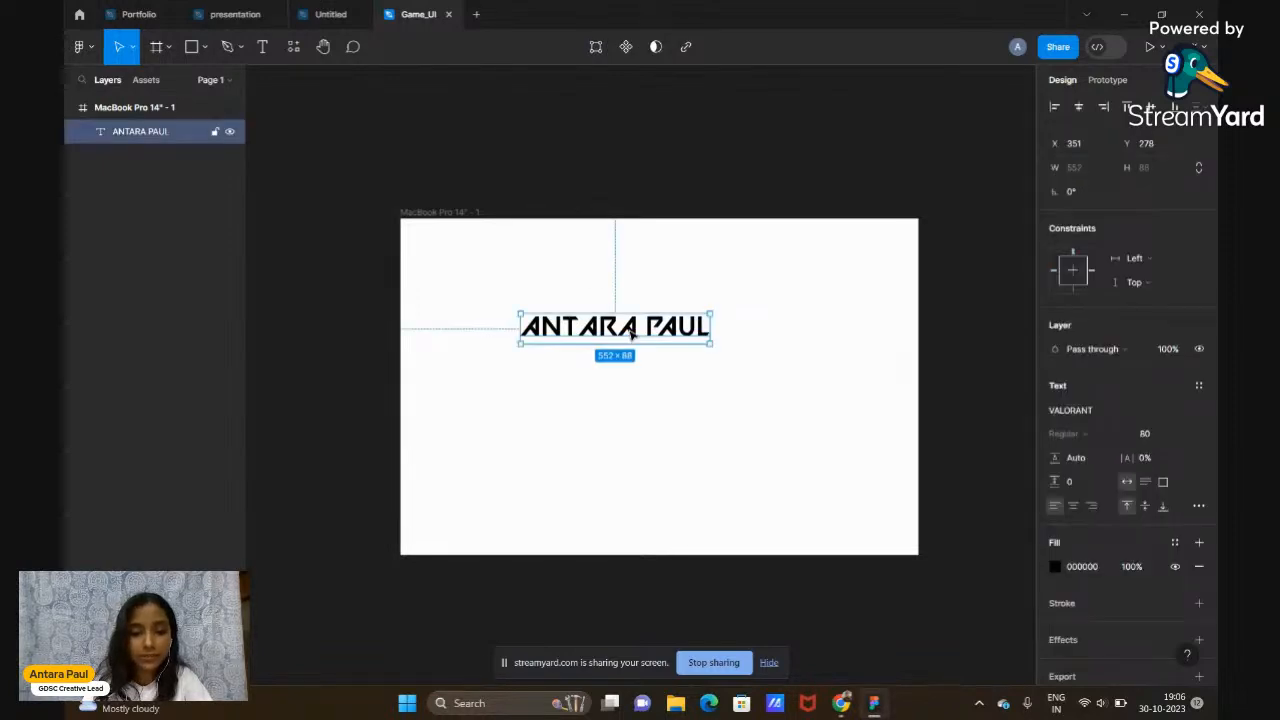
key(Delete)
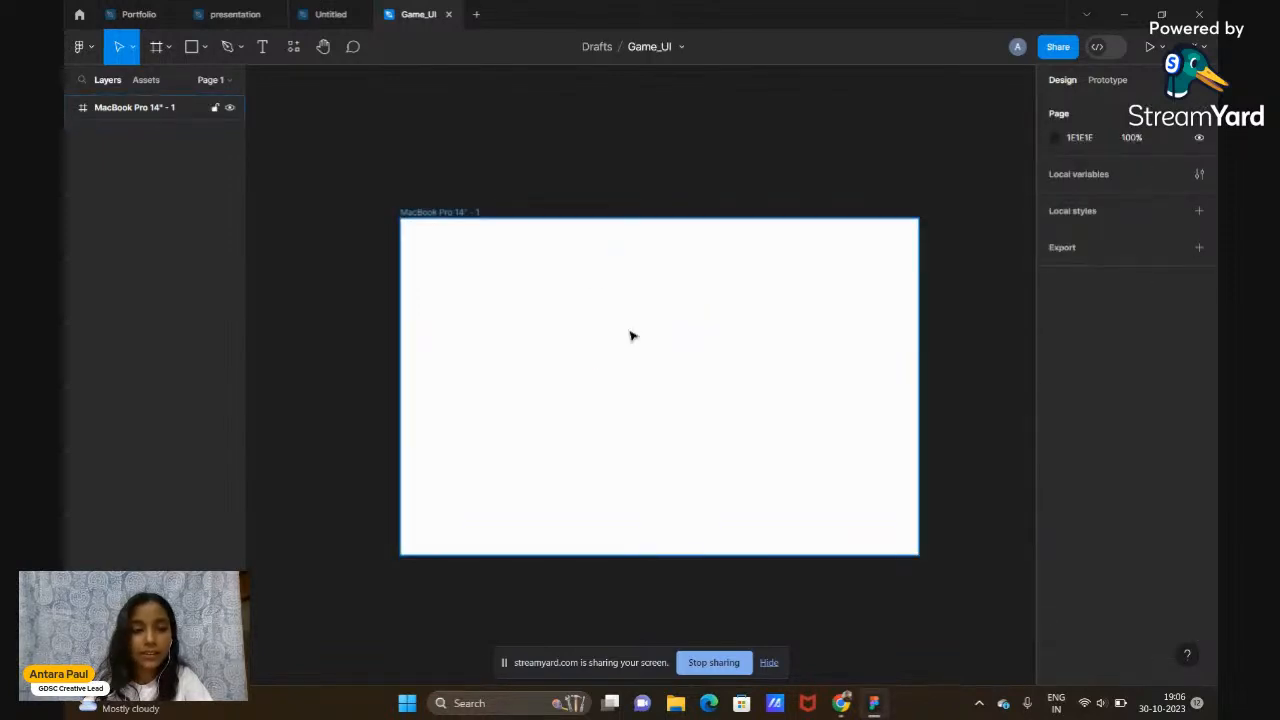
Paste the first Viper agent board from the Untitled file into Game_UI, then delete it
click(337, 12)
scroll(560, 393, down, 3)
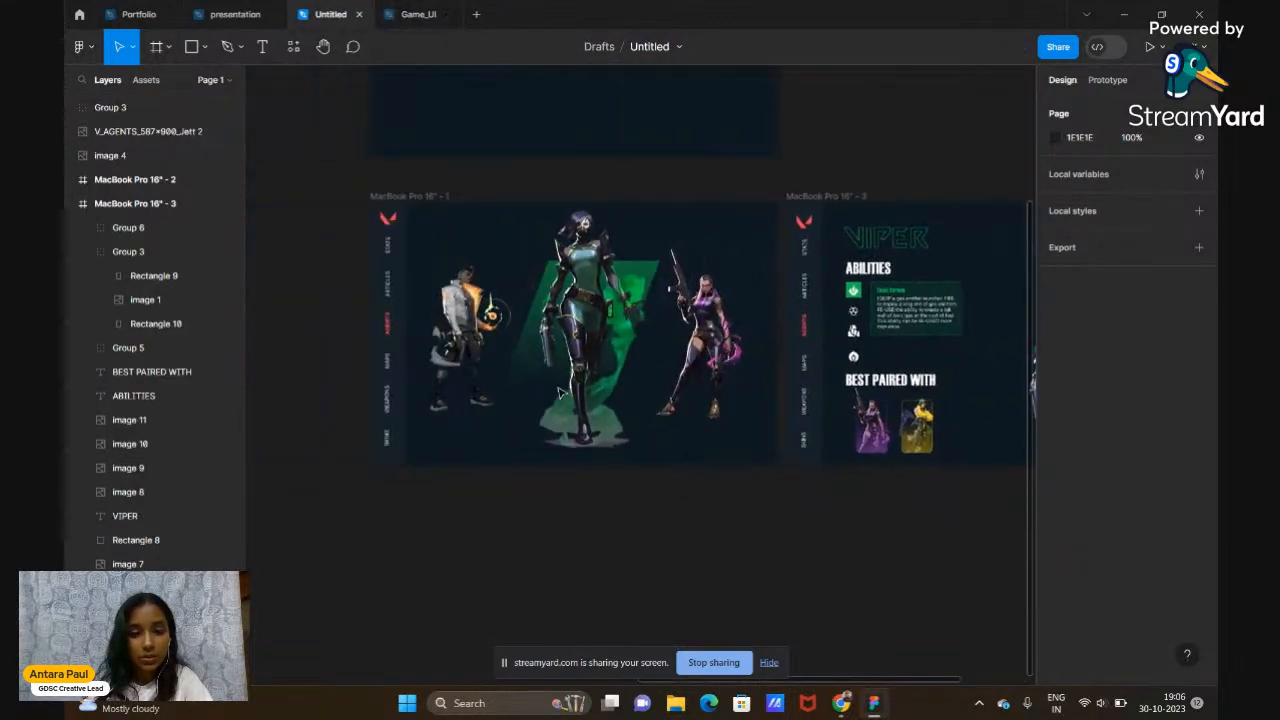
click(394, 198)
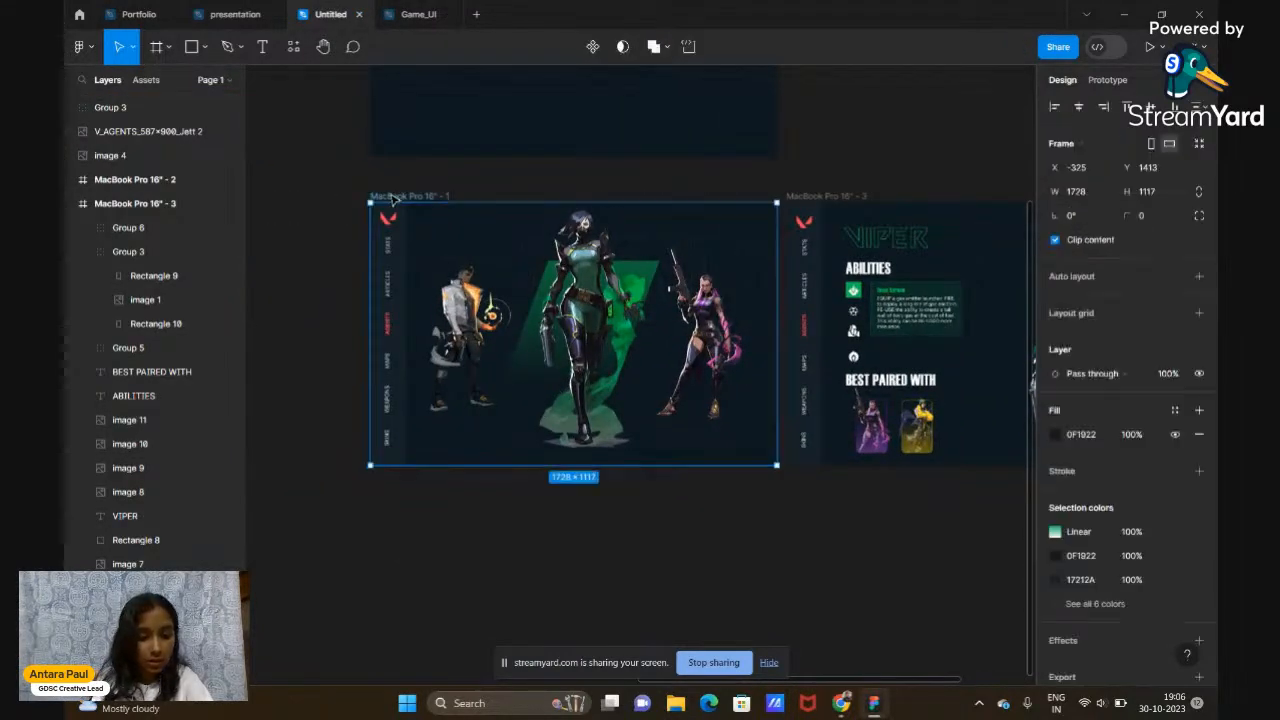
click(408, 14)
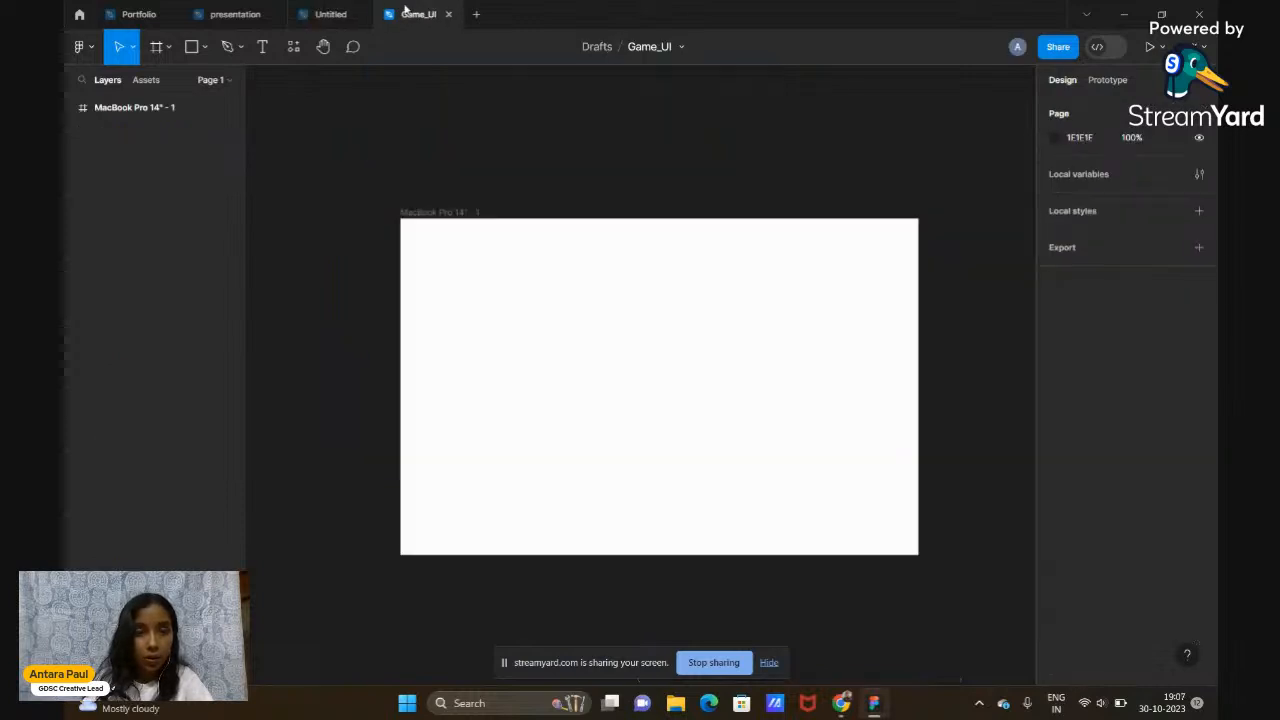
scroll(368, 290, left, 5)
right_click(368, 292)
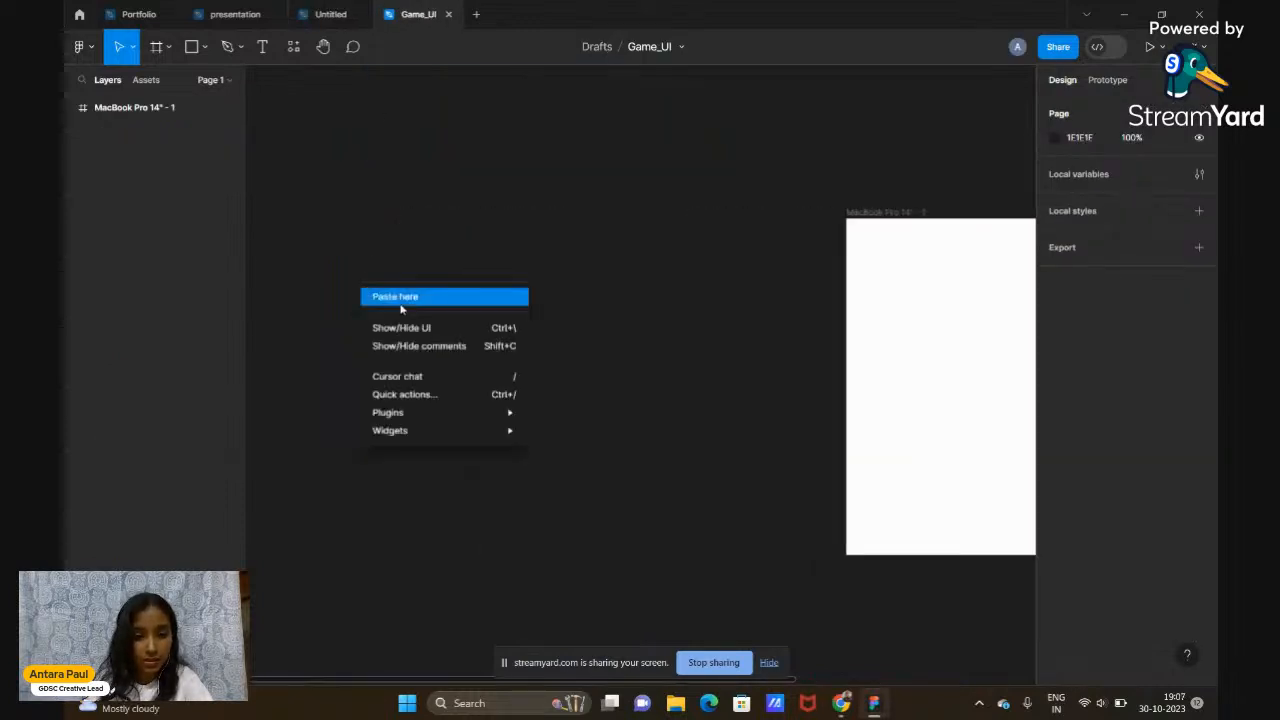
click(400, 306)
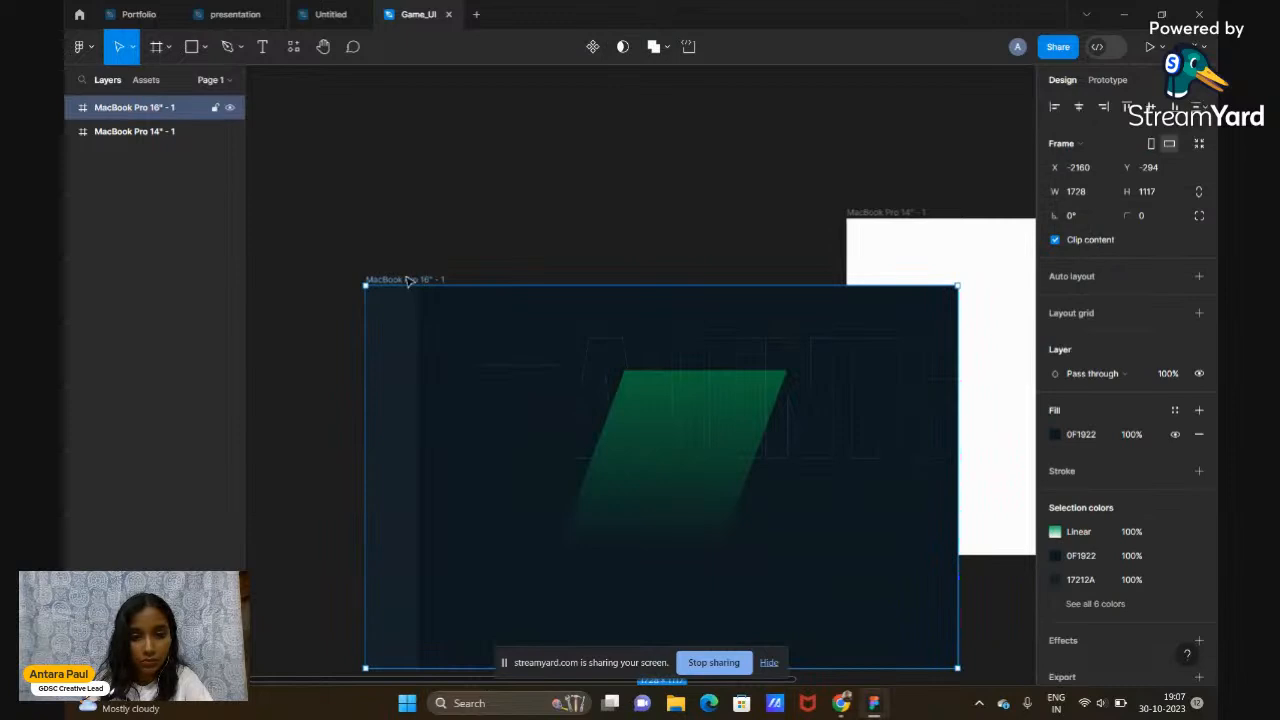
key(Delete)
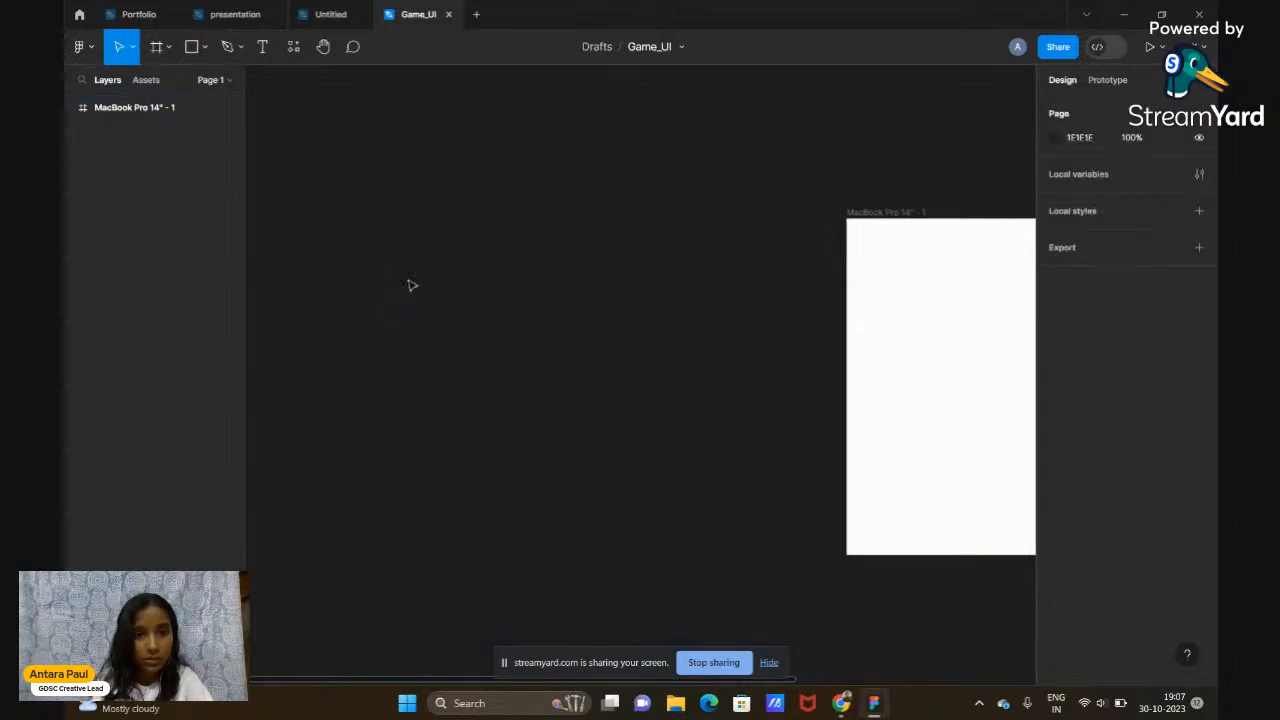
Take a Snipping Tool screenshot of the three-character Agents screen in the Untitled file
click(310, 10)
click(346, 284)
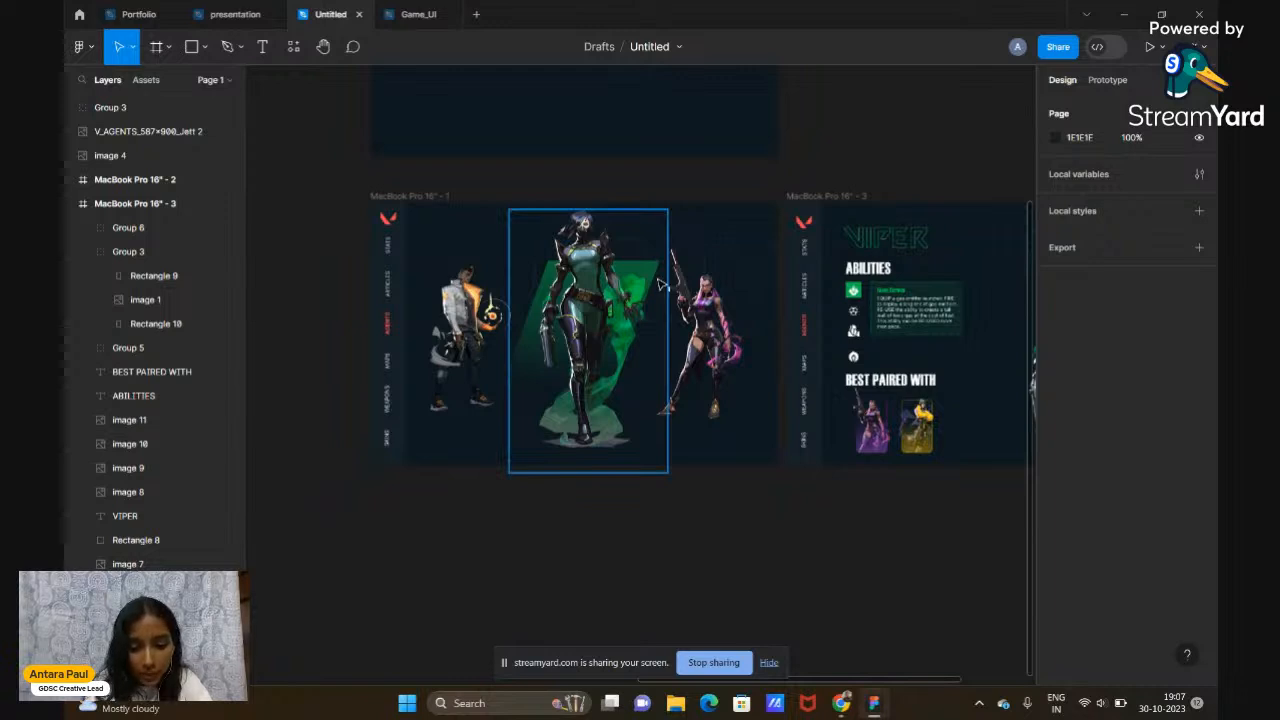
key(super+shift+s)
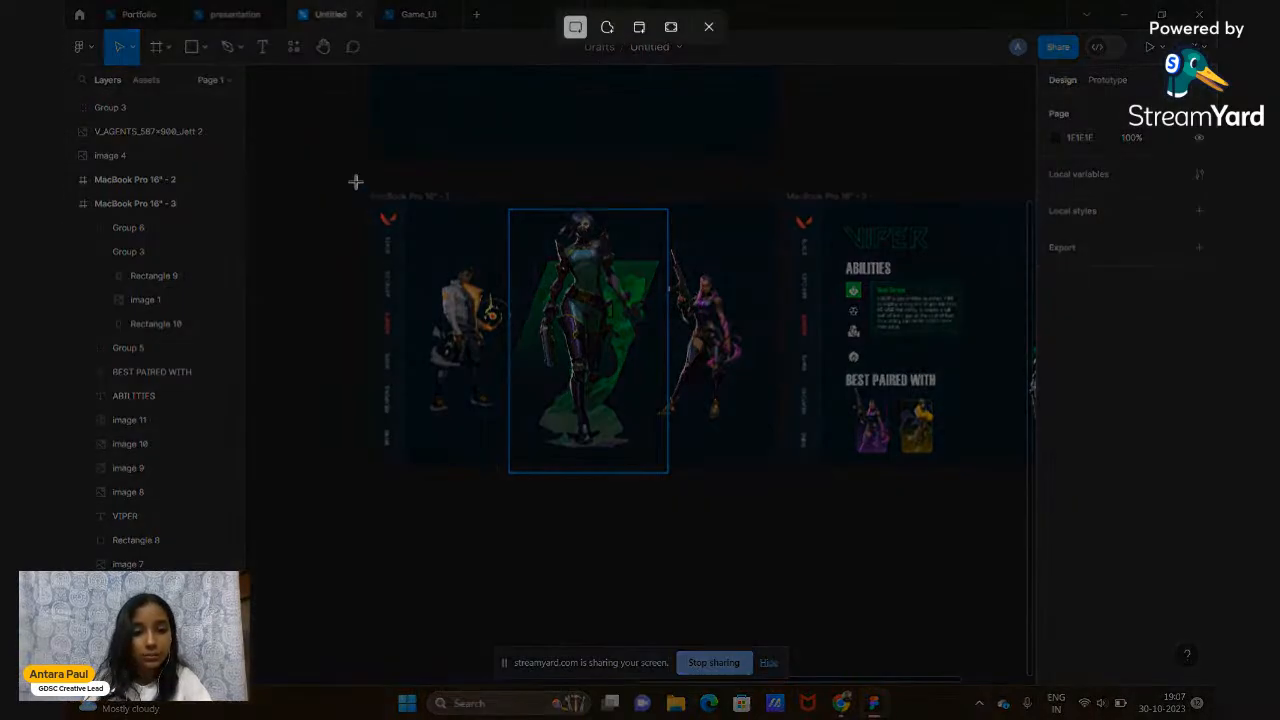
drag(349, 181, 781, 489)
click(424, 7)
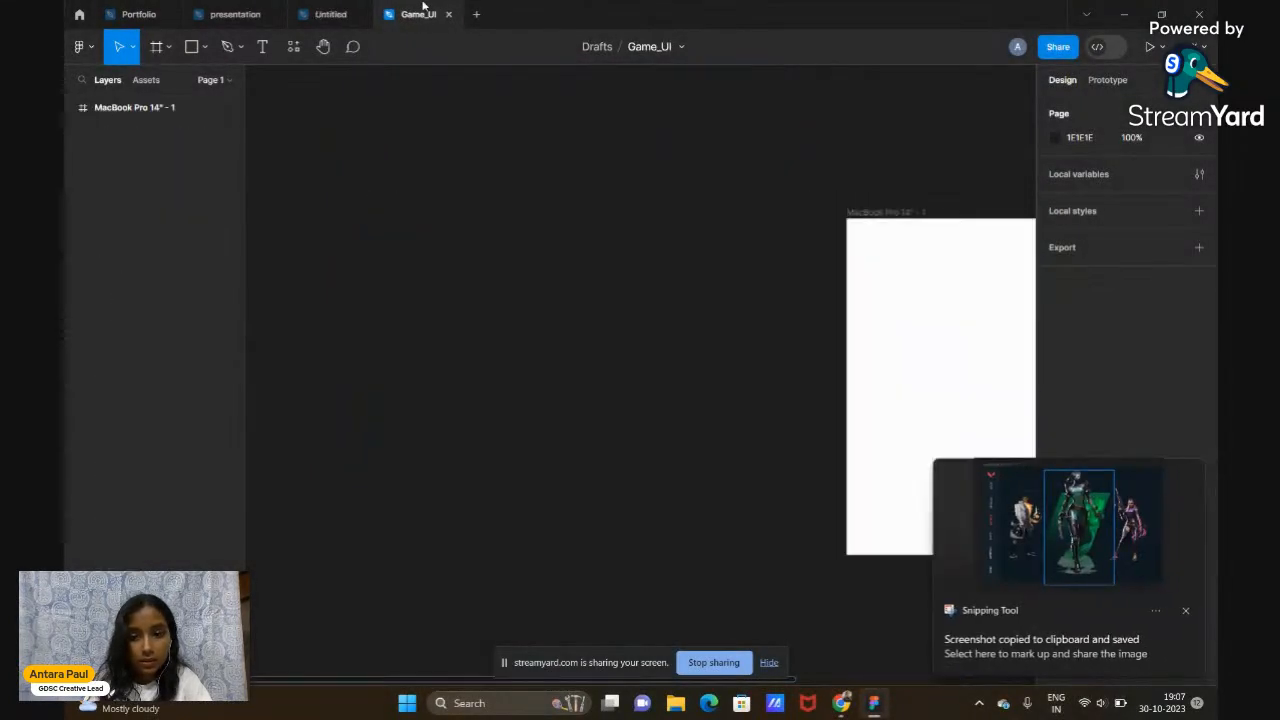
Paste the Agents screenshot as image 1 and enlarge it to 1175×844
key(ctrl+v)
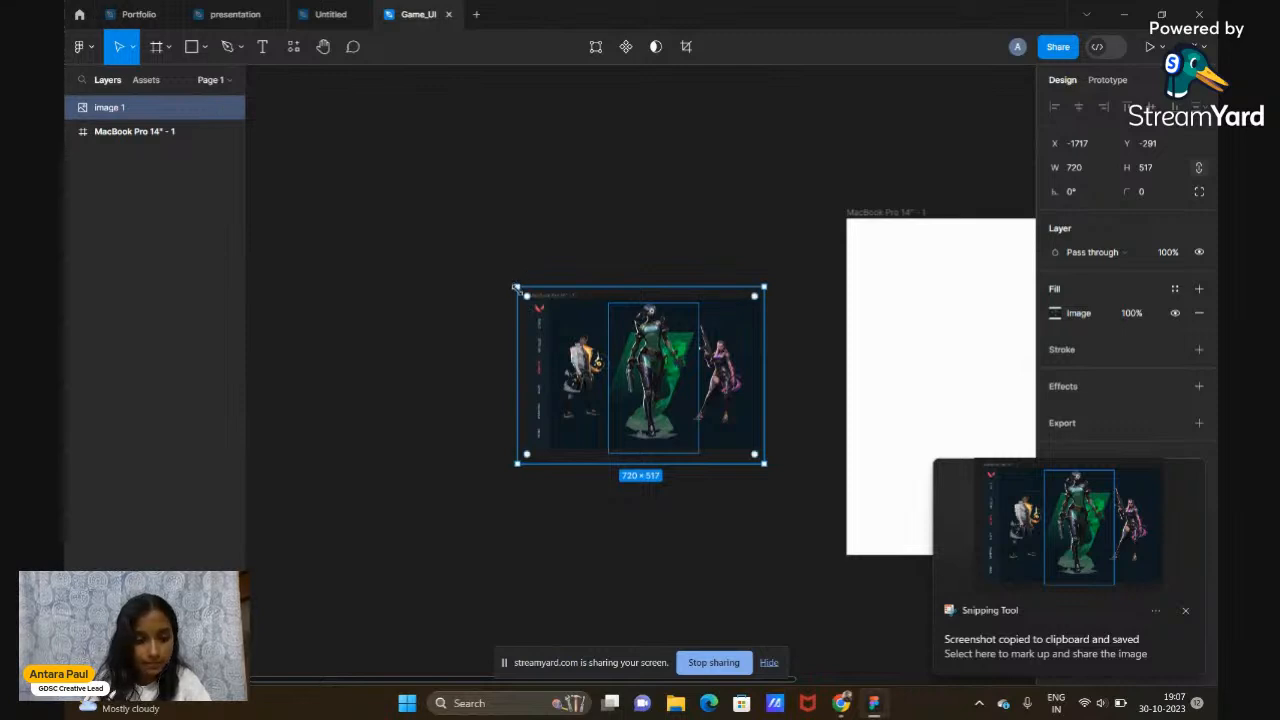
drag(516, 288, 361, 175)
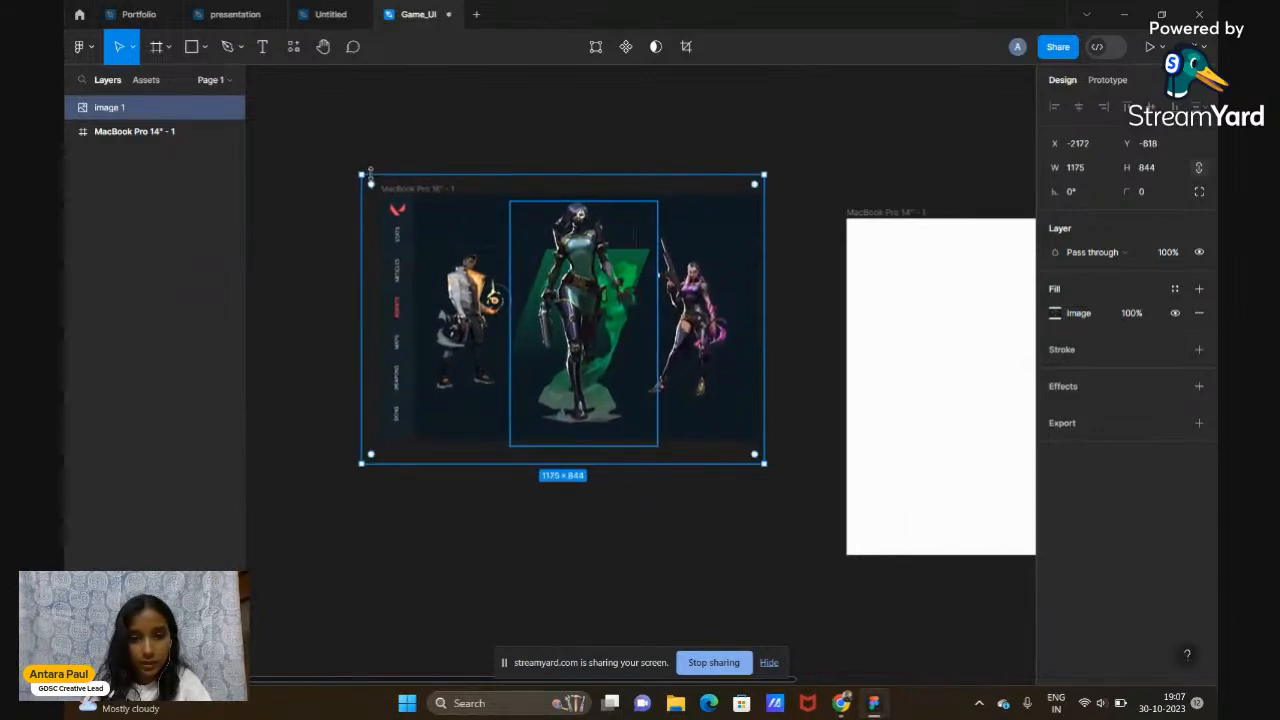
click(530, 523)
scroll(530, 523, up, 5)
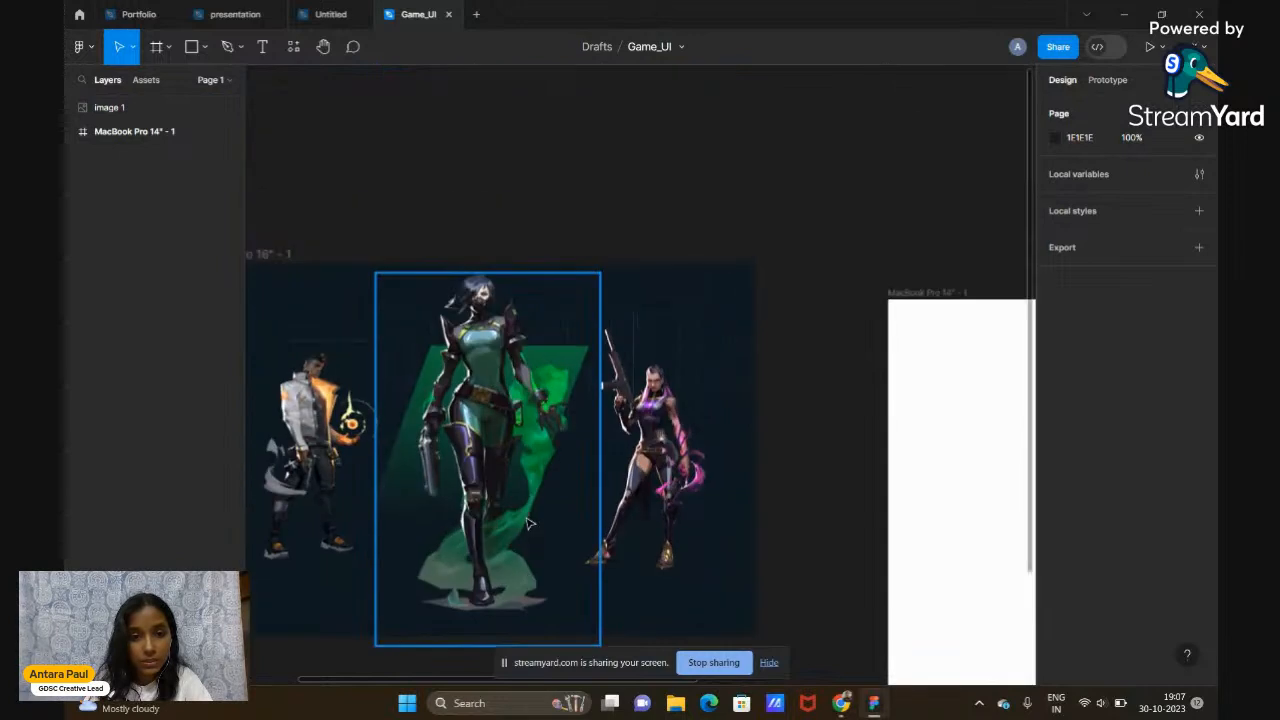
scroll(530, 523, down, 2)
scroll(530, 523, right, 1)
scroll(530, 523, left, 1)
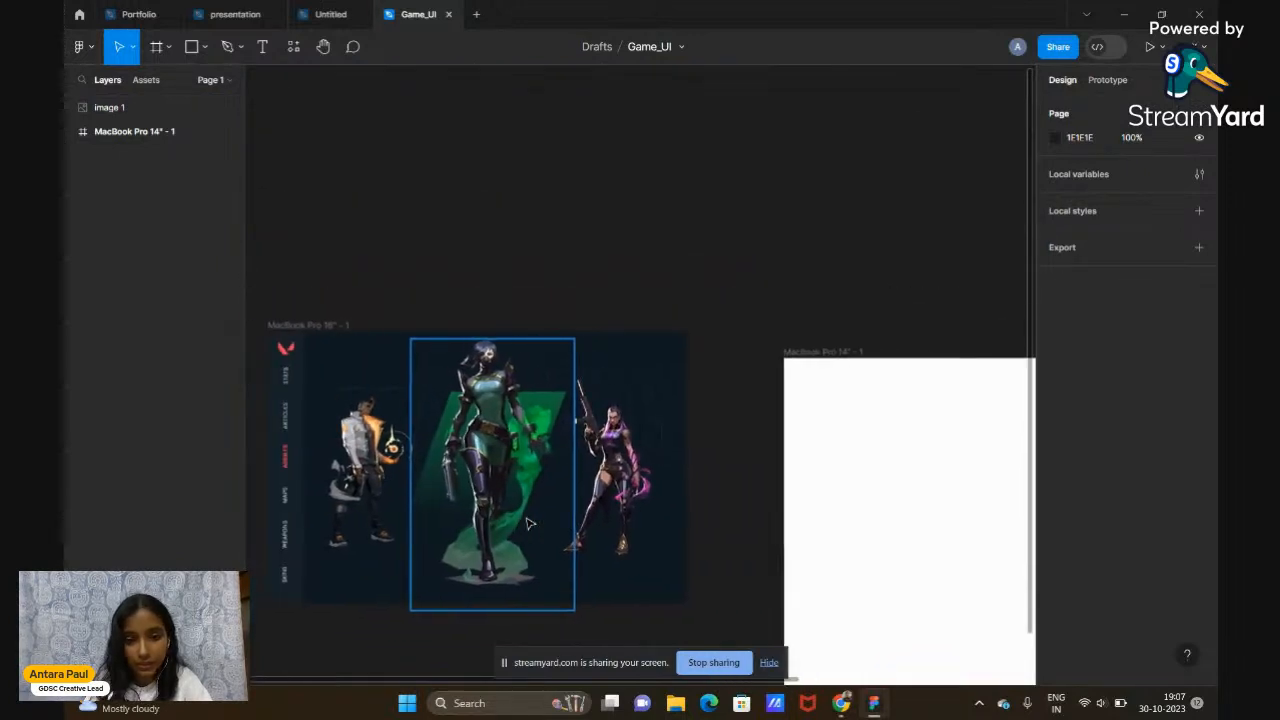
scroll(530, 523, down, 2)
scroll(530, 523, right, 1)
Move image 1 to sit left of the MacBook Pro frame
drag(509, 351, 568, 363)
click(546, 520)
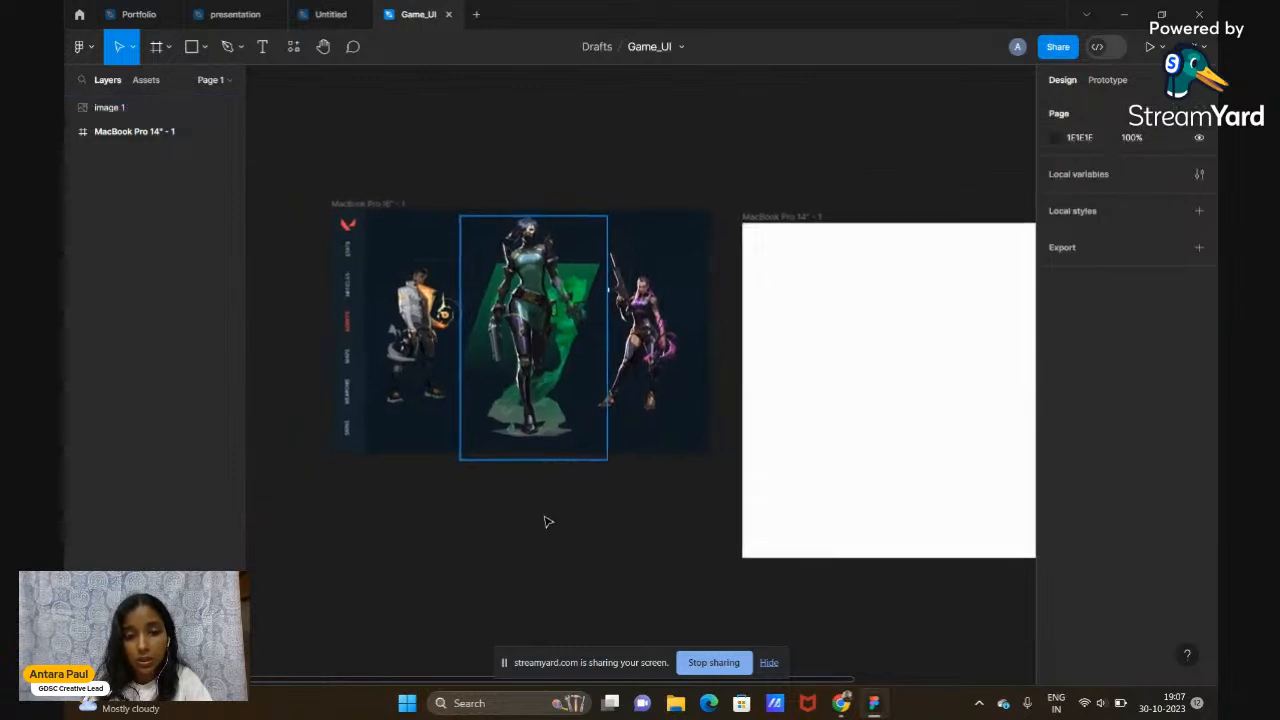
scroll(547, 521, right, 3)
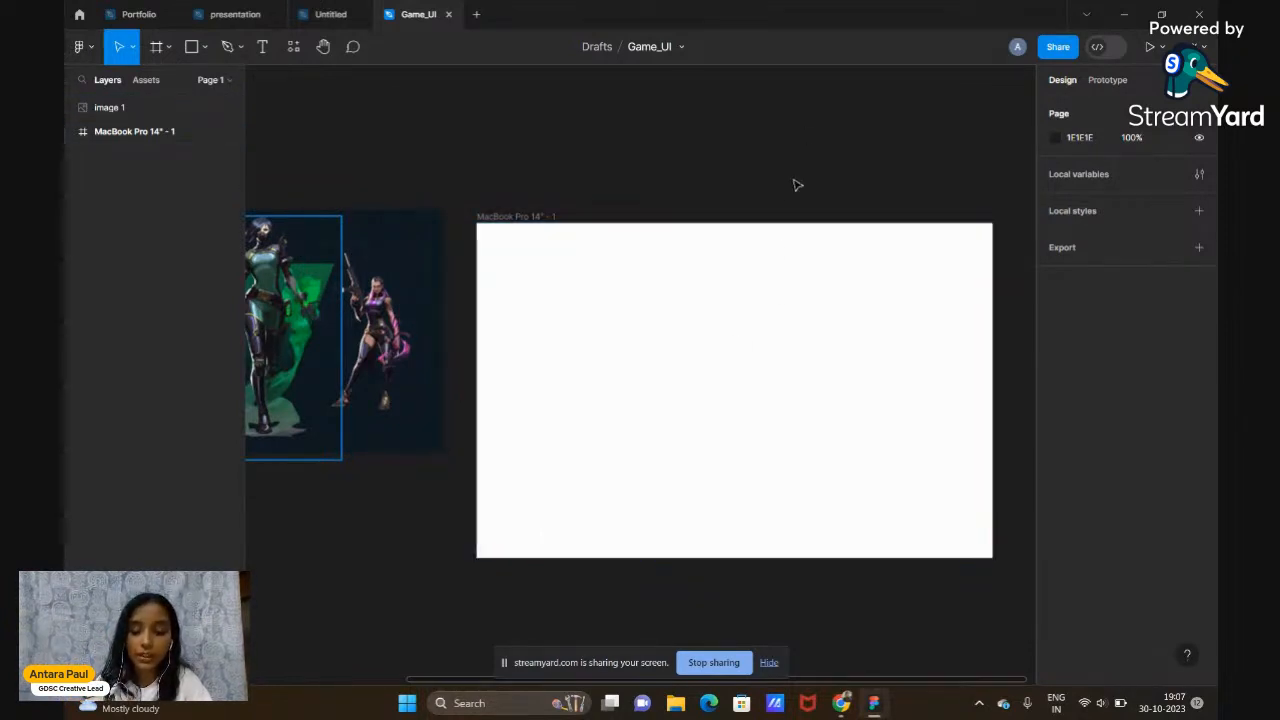
scroll(363, 345, left, 3)
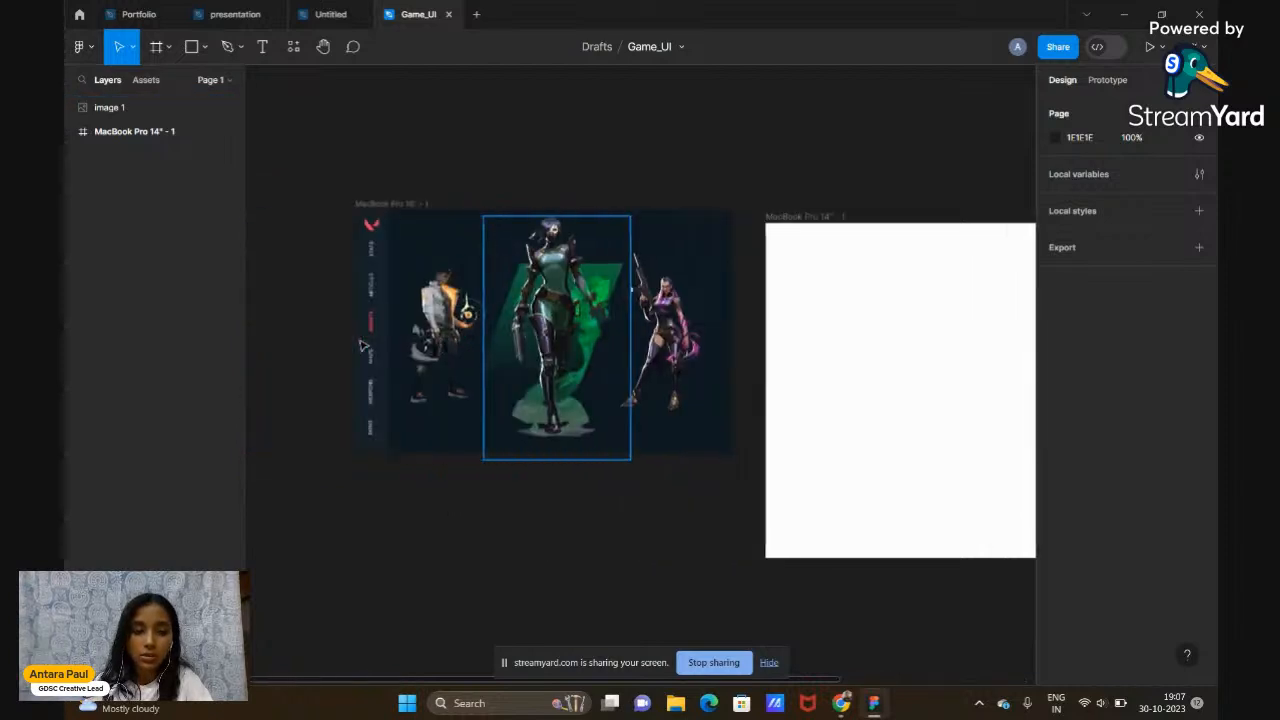
scroll(363, 345, up, 5)
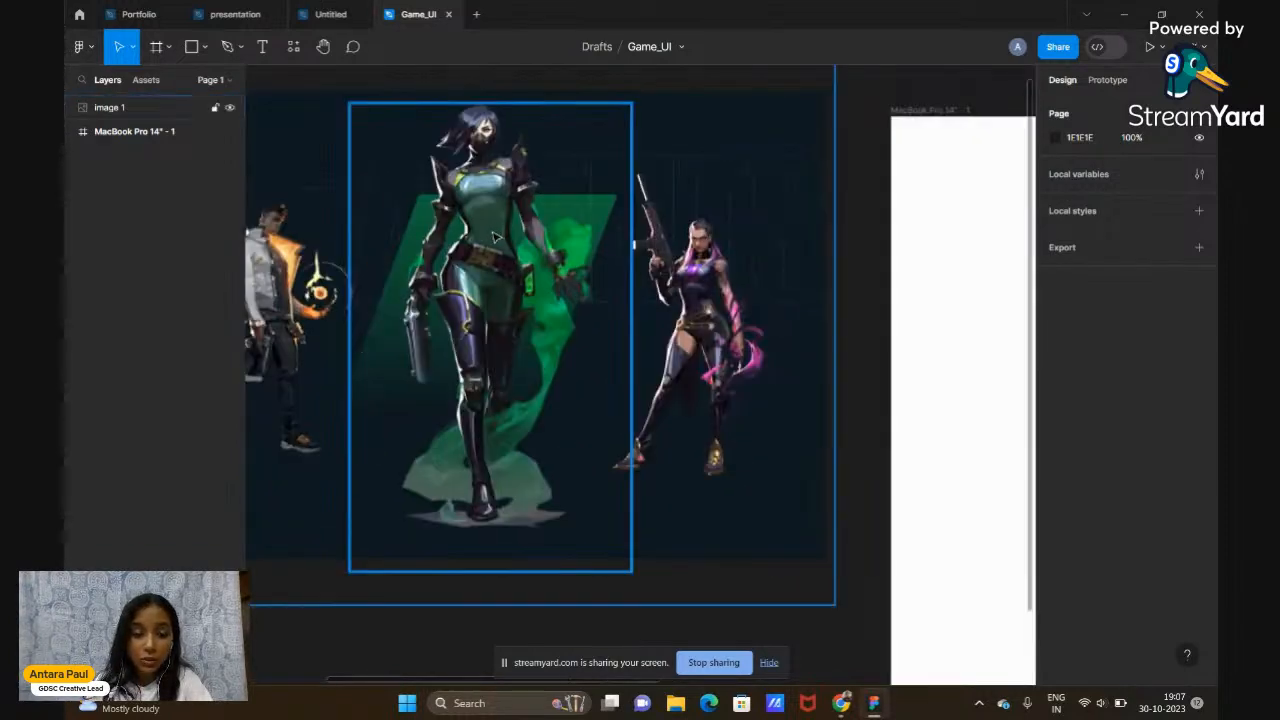
scroll(717, 353, up, 1)
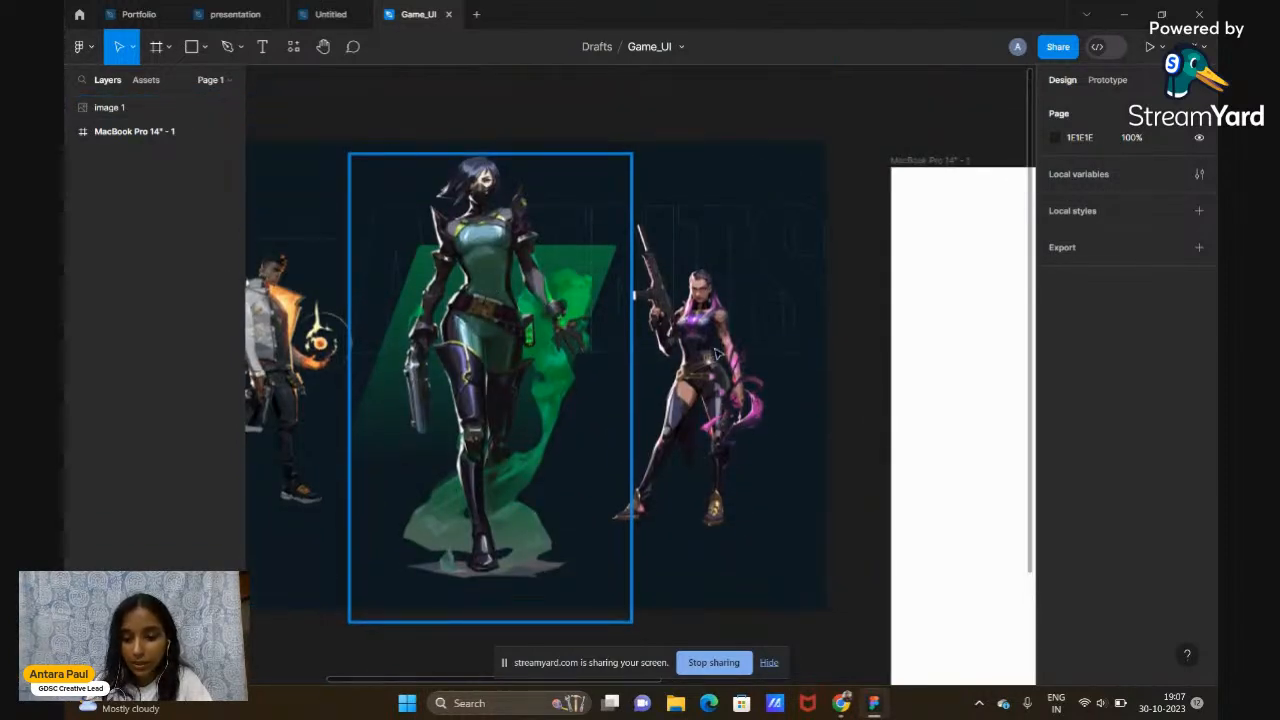
scroll(717, 353, down, 5)
scroll(717, 353, right, 3)
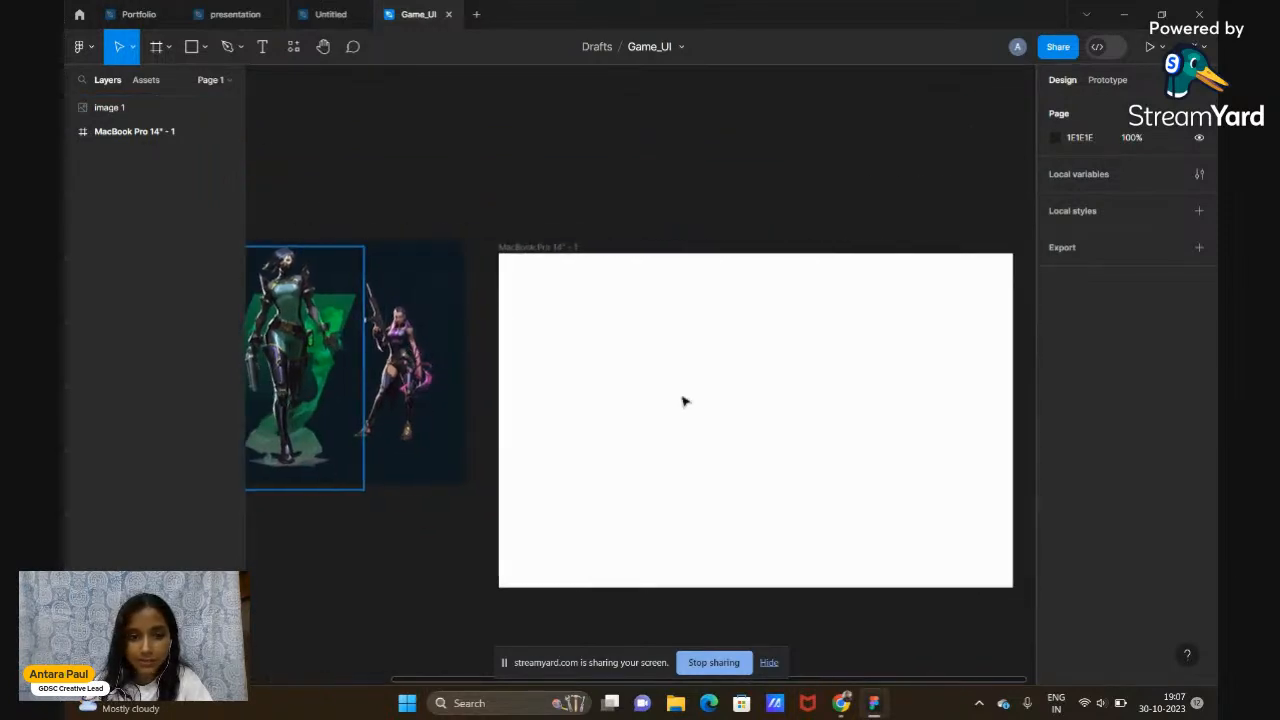
Search Google for 'VIPER PNG' in a new Chrome tab
mouse_move(842, 712)
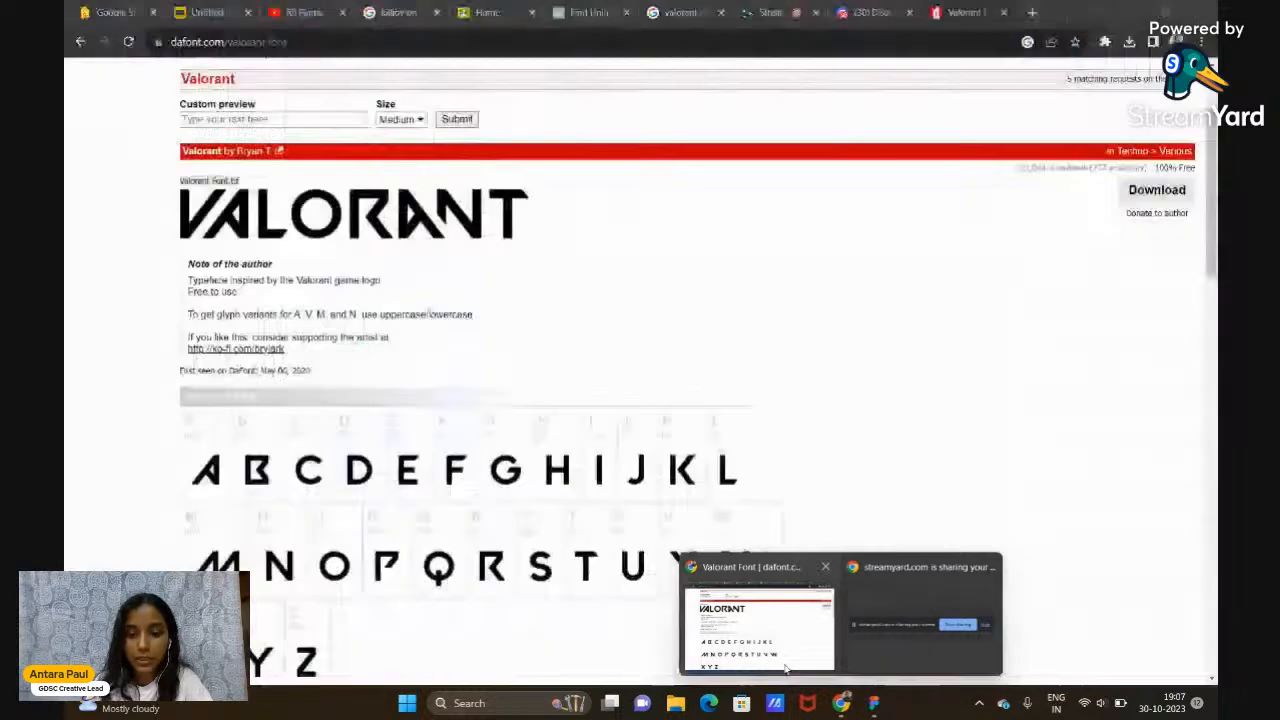
click(760, 630)
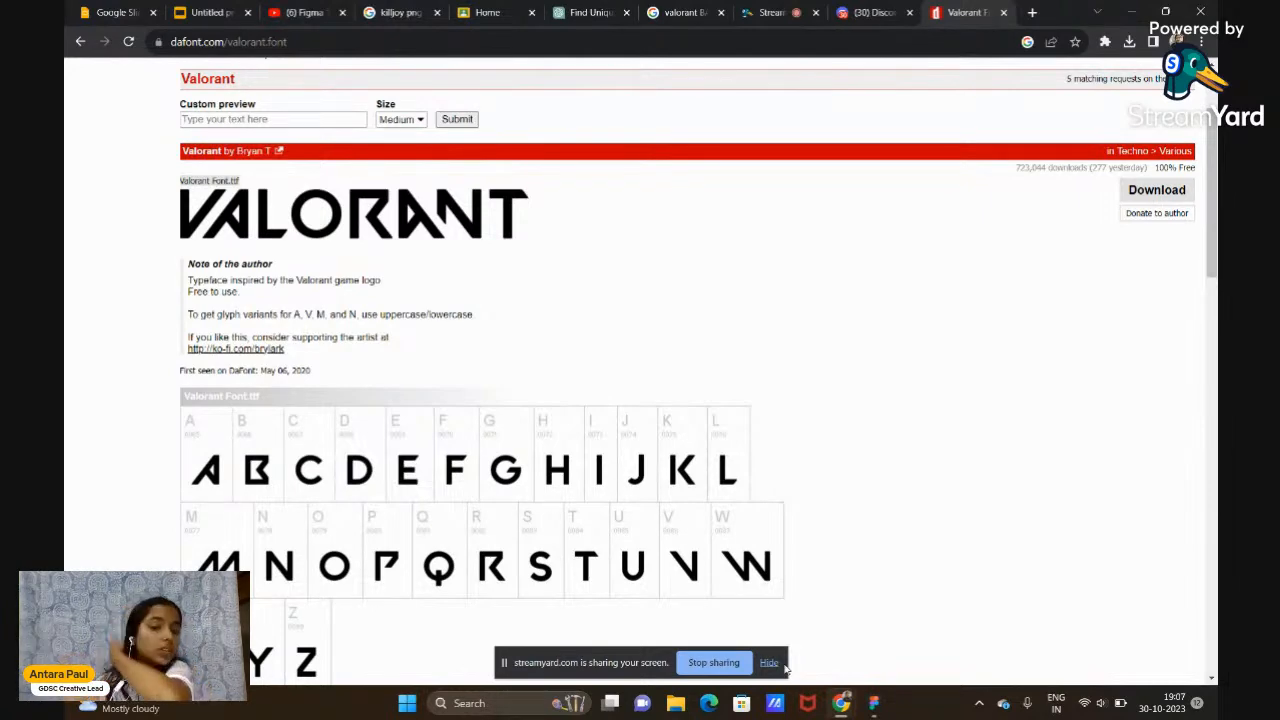
click(1033, 13)
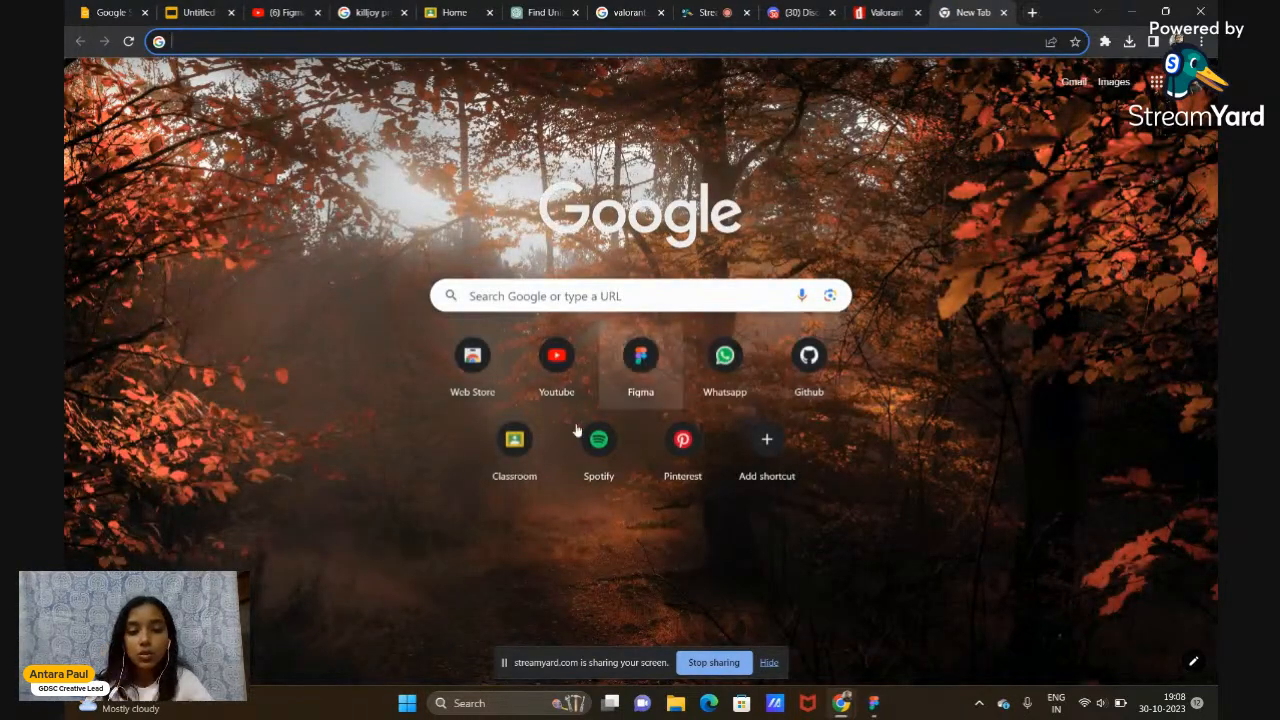
click(631, 291)
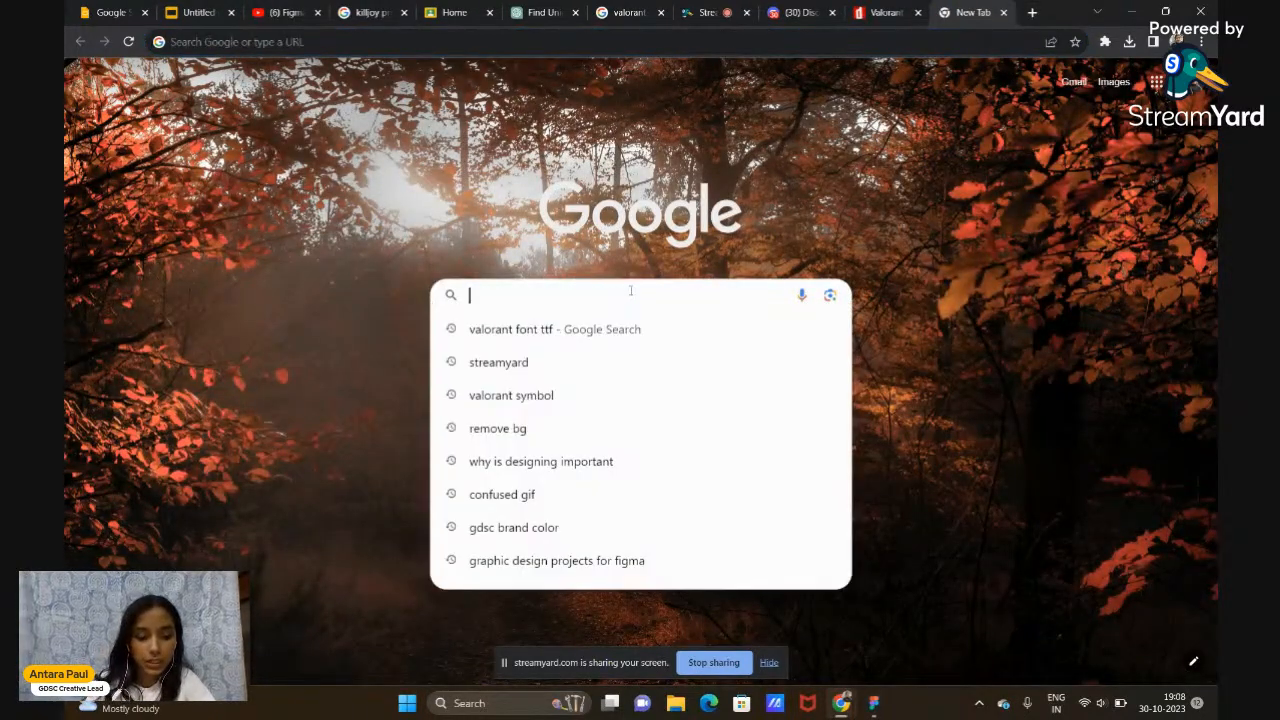
text(VI)
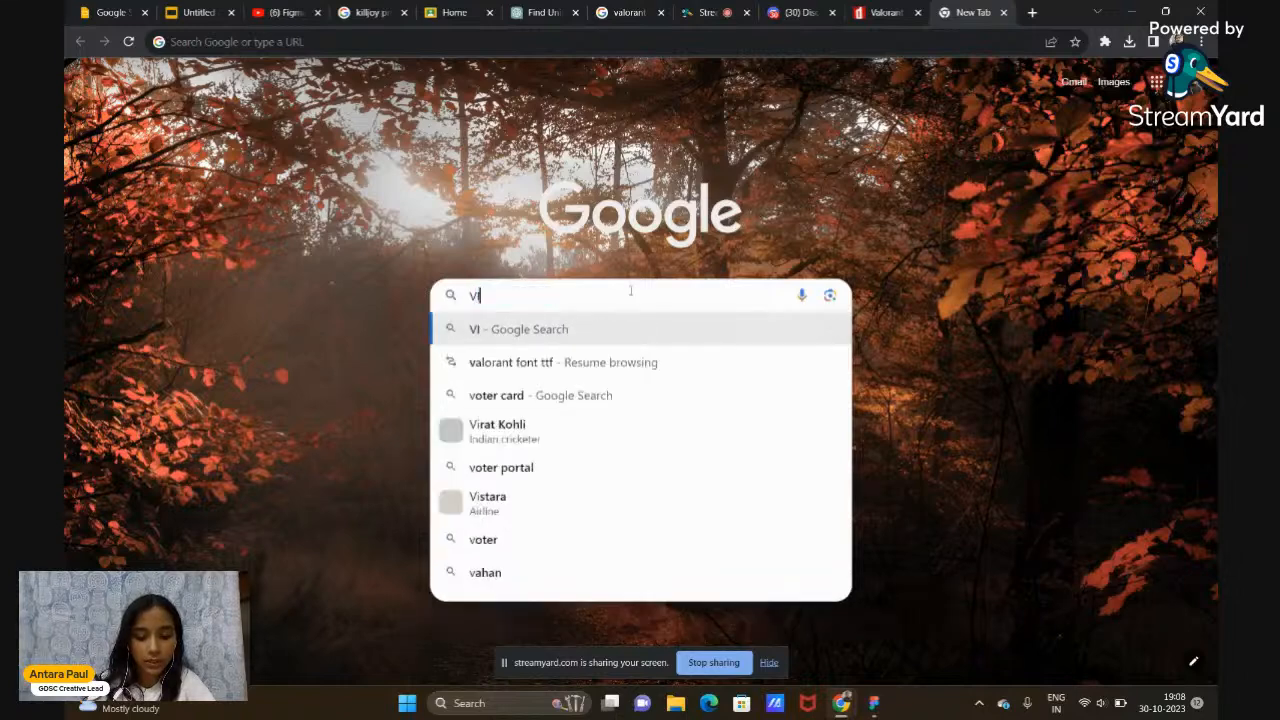
text(PER PNG)
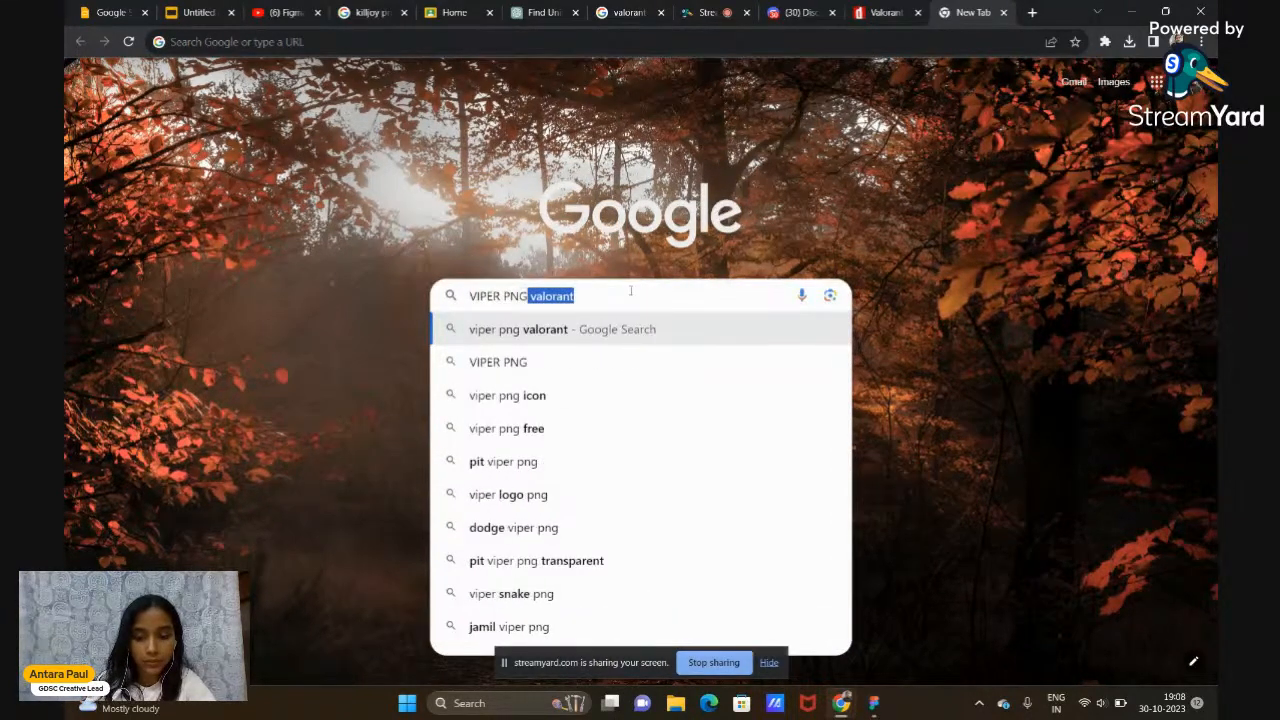
key(Return)
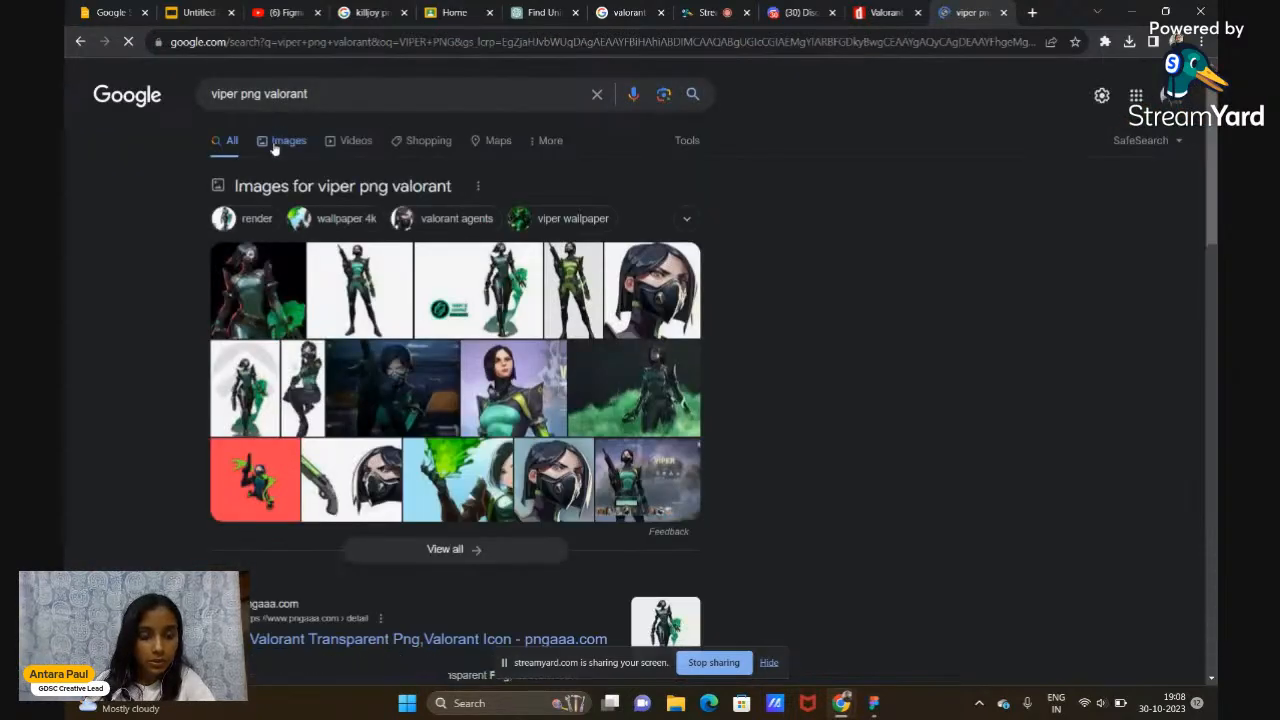
Copy the first Valorant Wiki Viper image from the image results
click(284, 141)
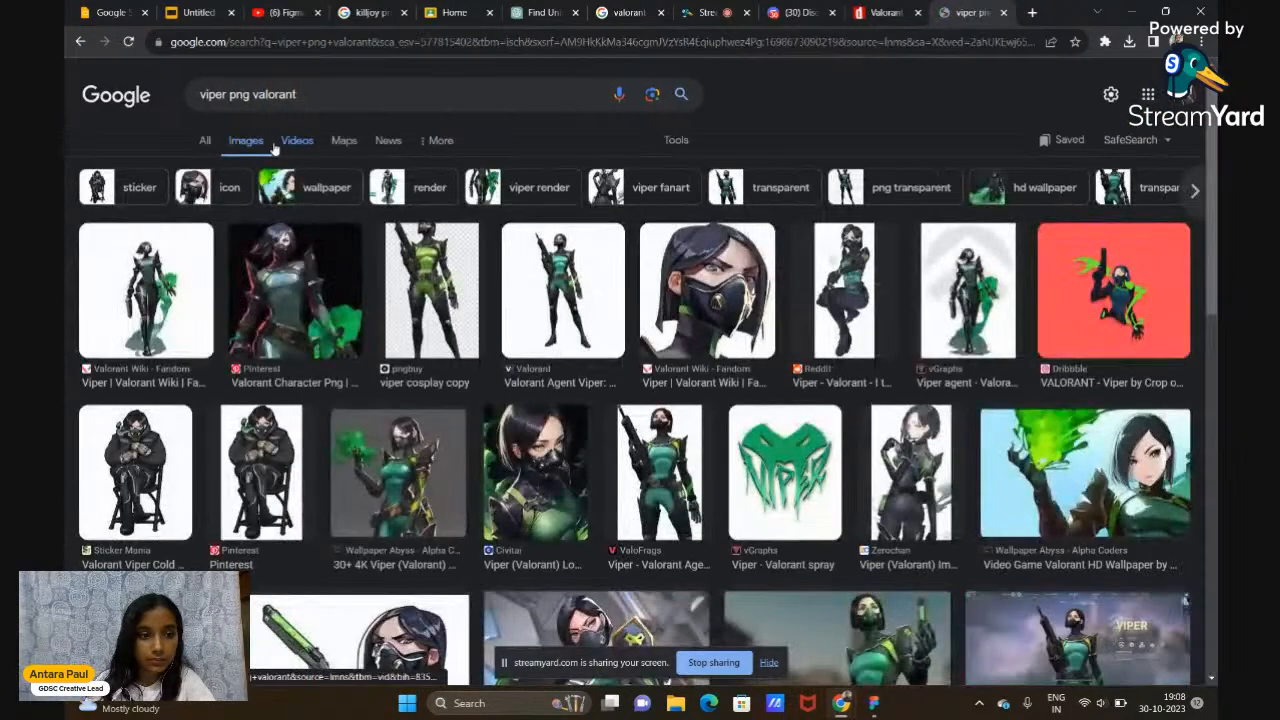
click(172, 348)
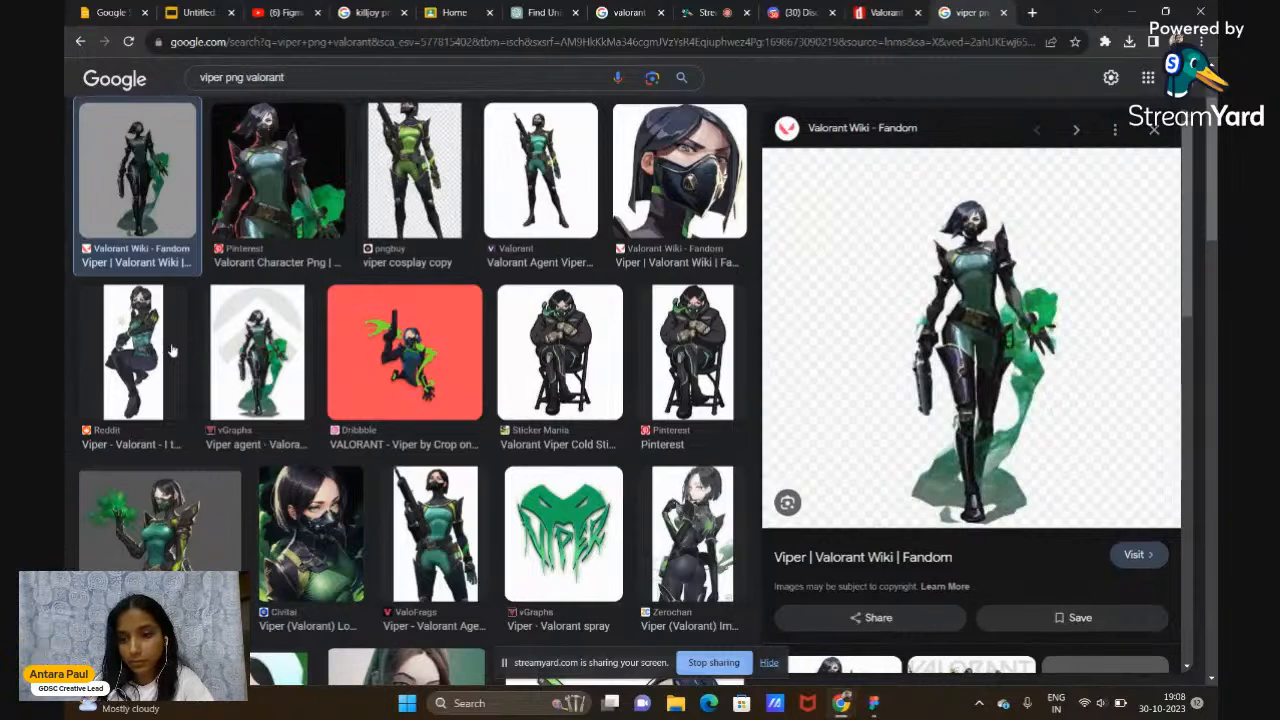
right_click(915, 302)
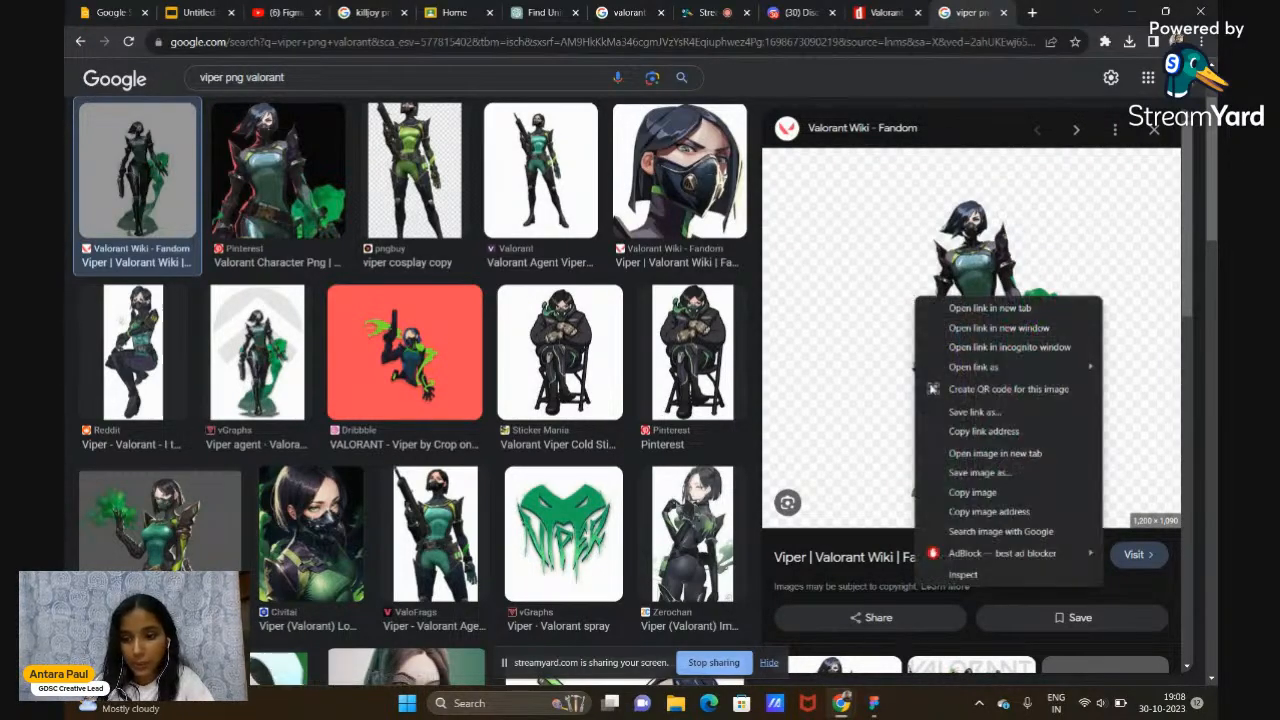
click(970, 492)
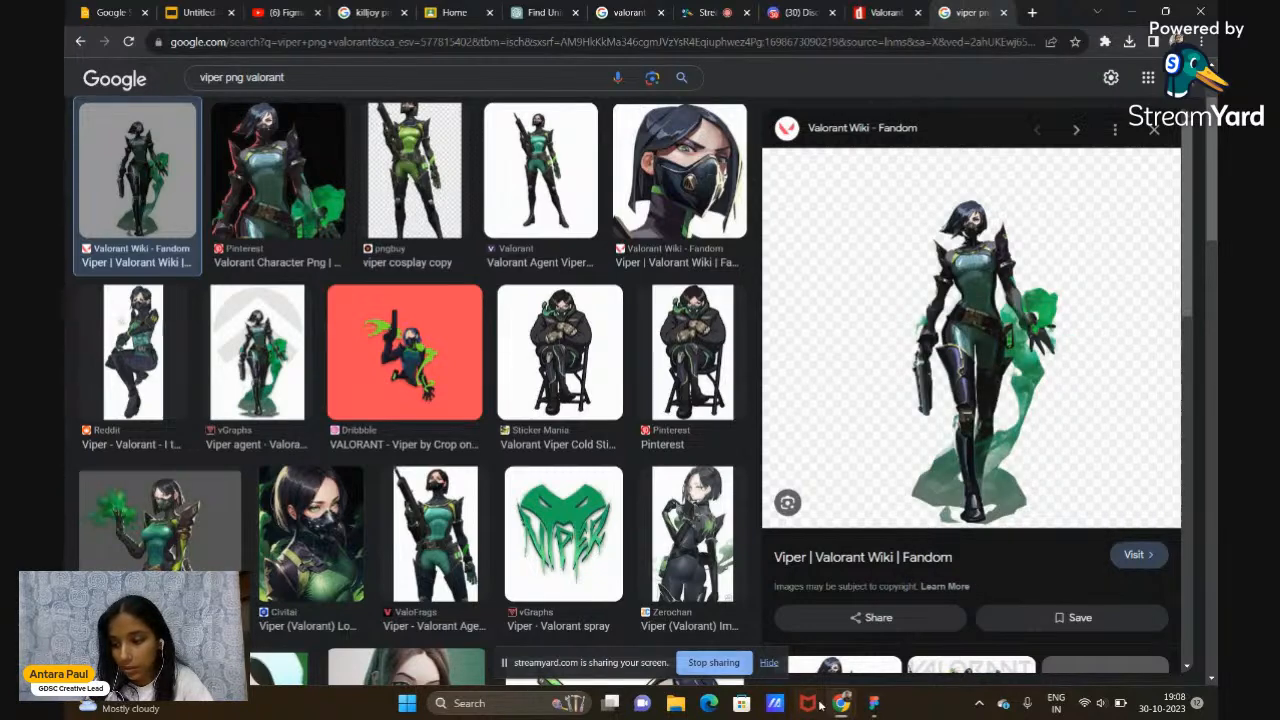
click(873, 703)
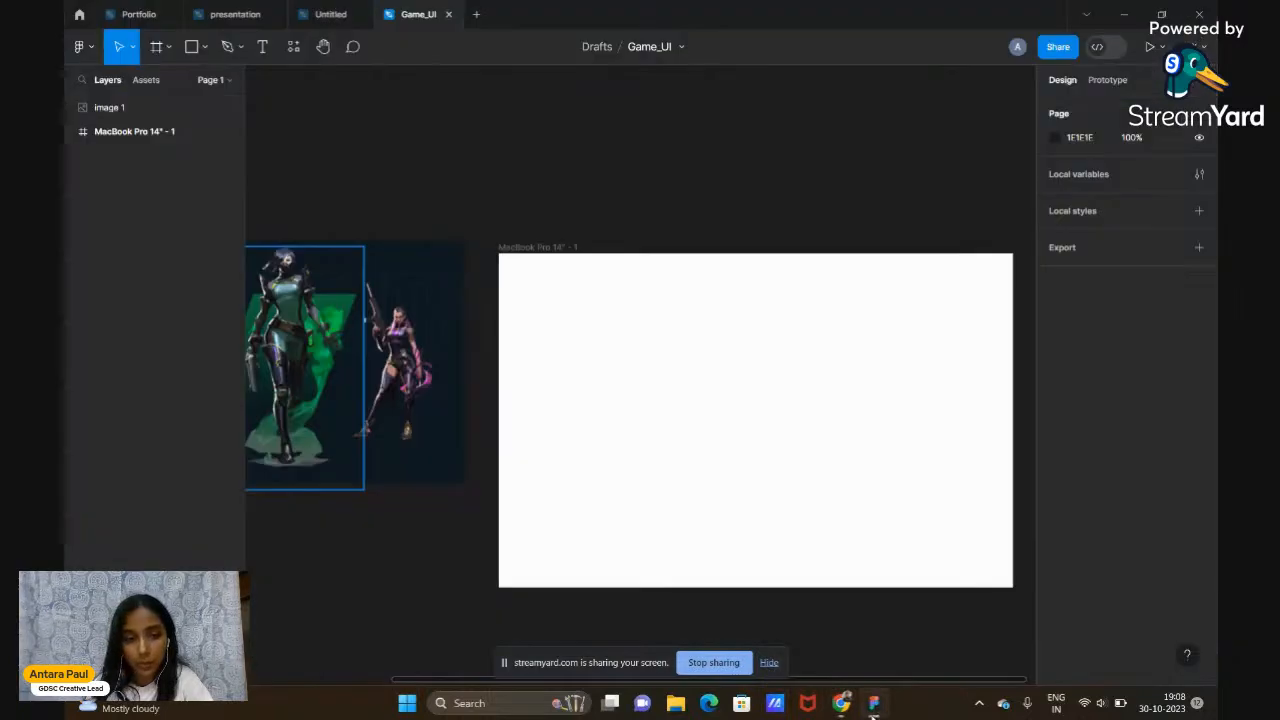
Paste the copied Viper image onto the canvas as image 2, above the frame
right_click(581, 167)
click(594, 175)
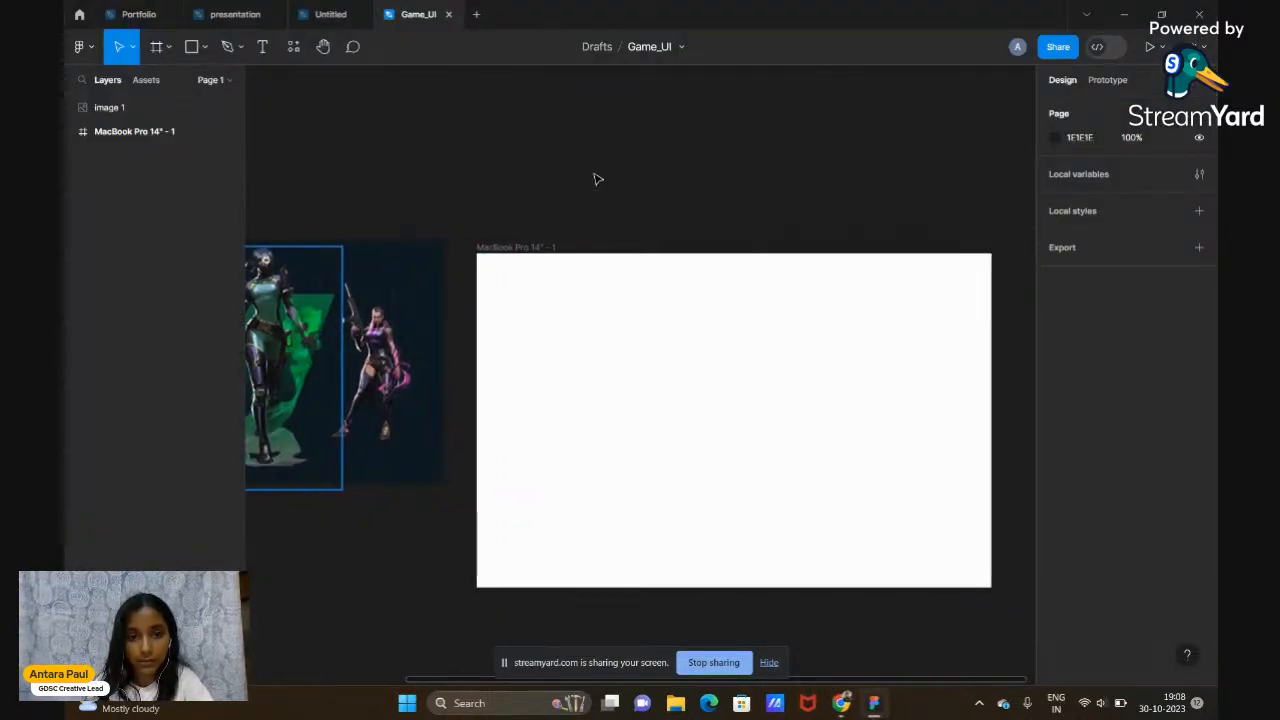
drag(855, 457, 601, 158)
scroll(601, 158, up, 4)
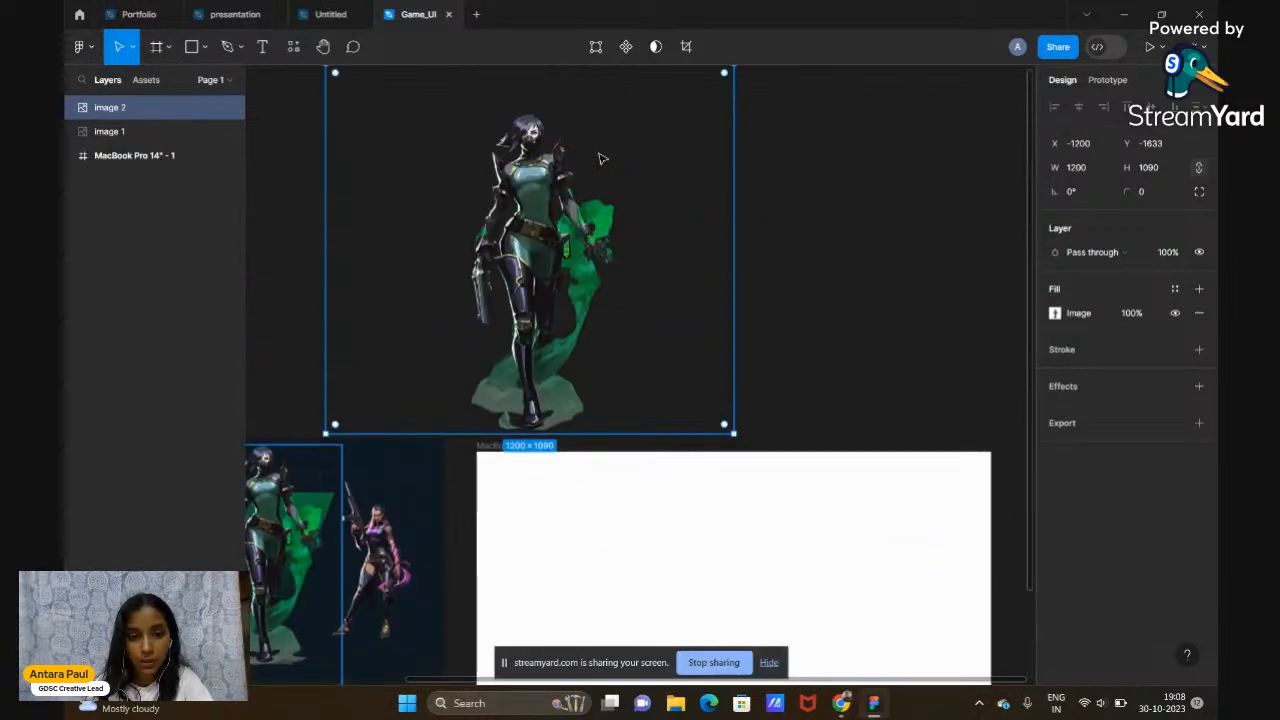
click(782, 285)
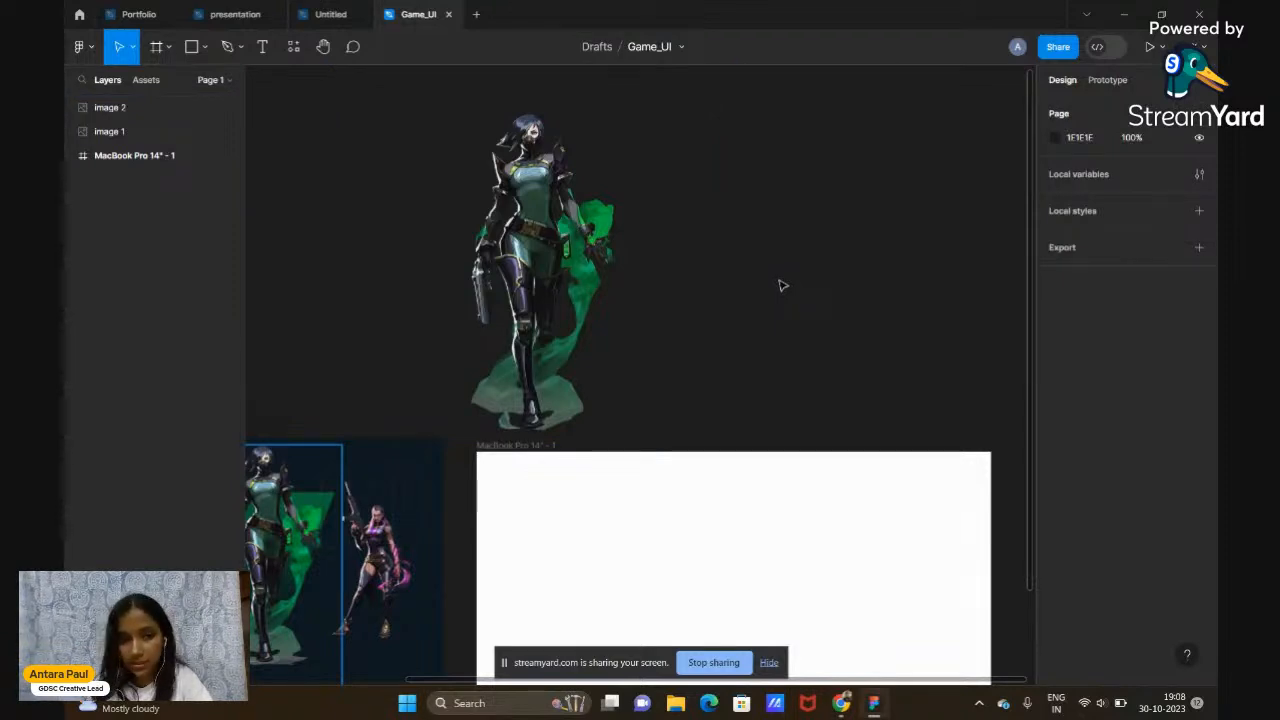
scroll(588, 306, down, 2)
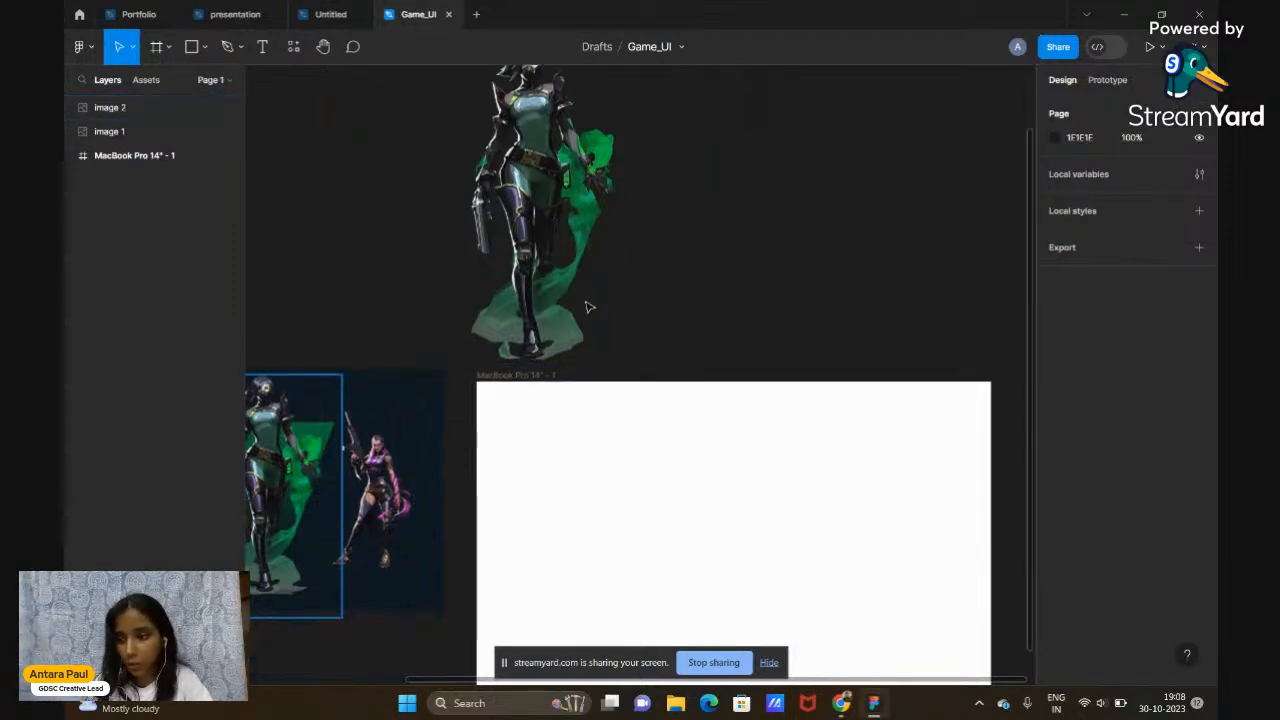
scroll(588, 306, up, 3)
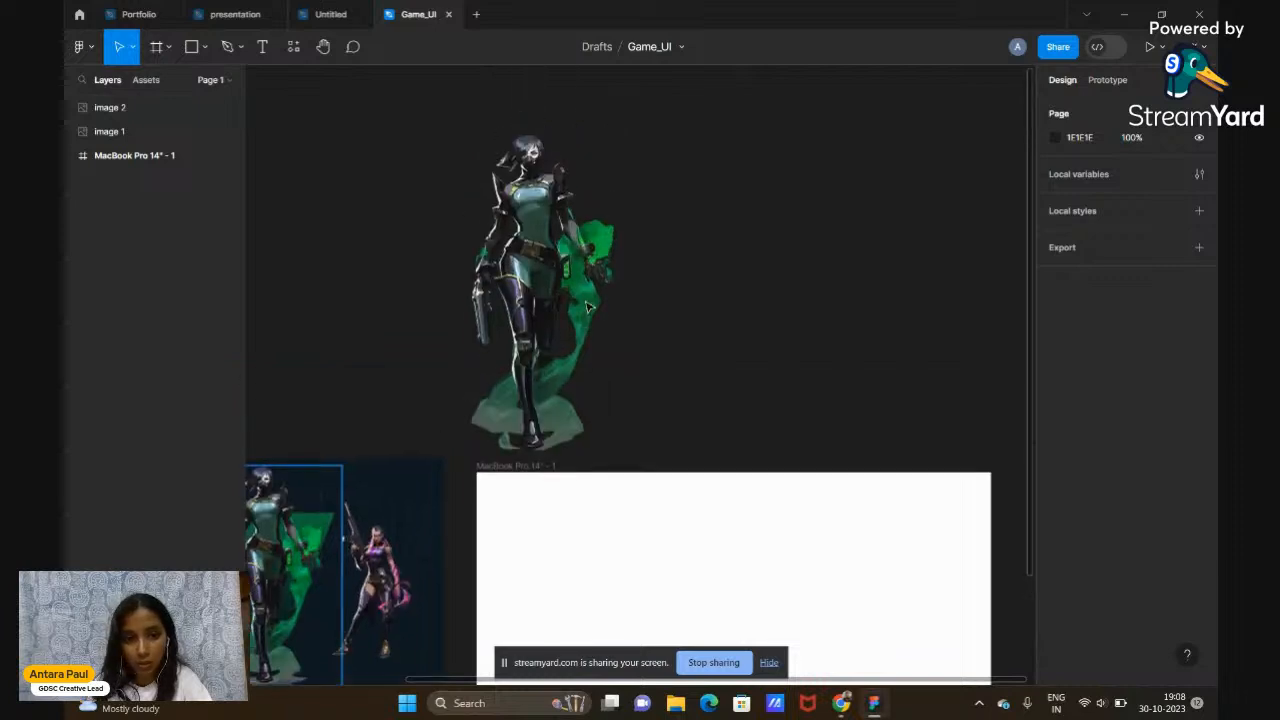
scroll(588, 307, down, 1)
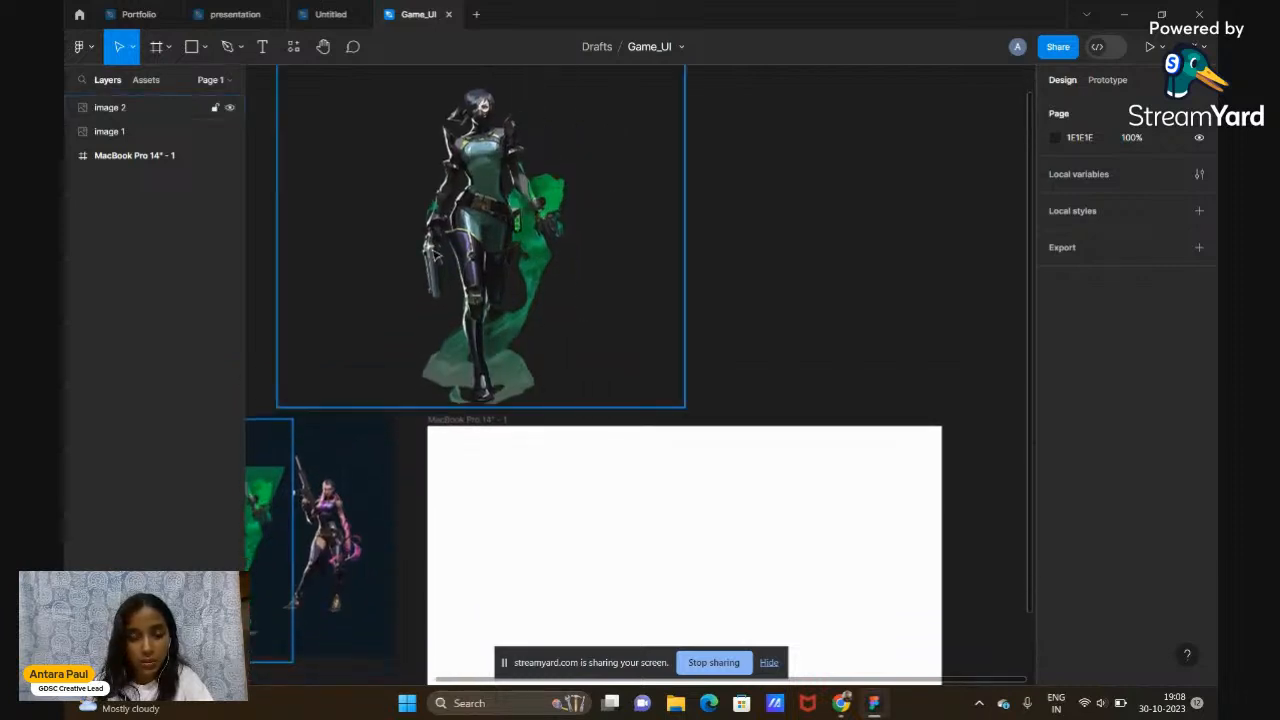
scroll(431, 254, down, 5)
scroll(431, 254, up, 4)
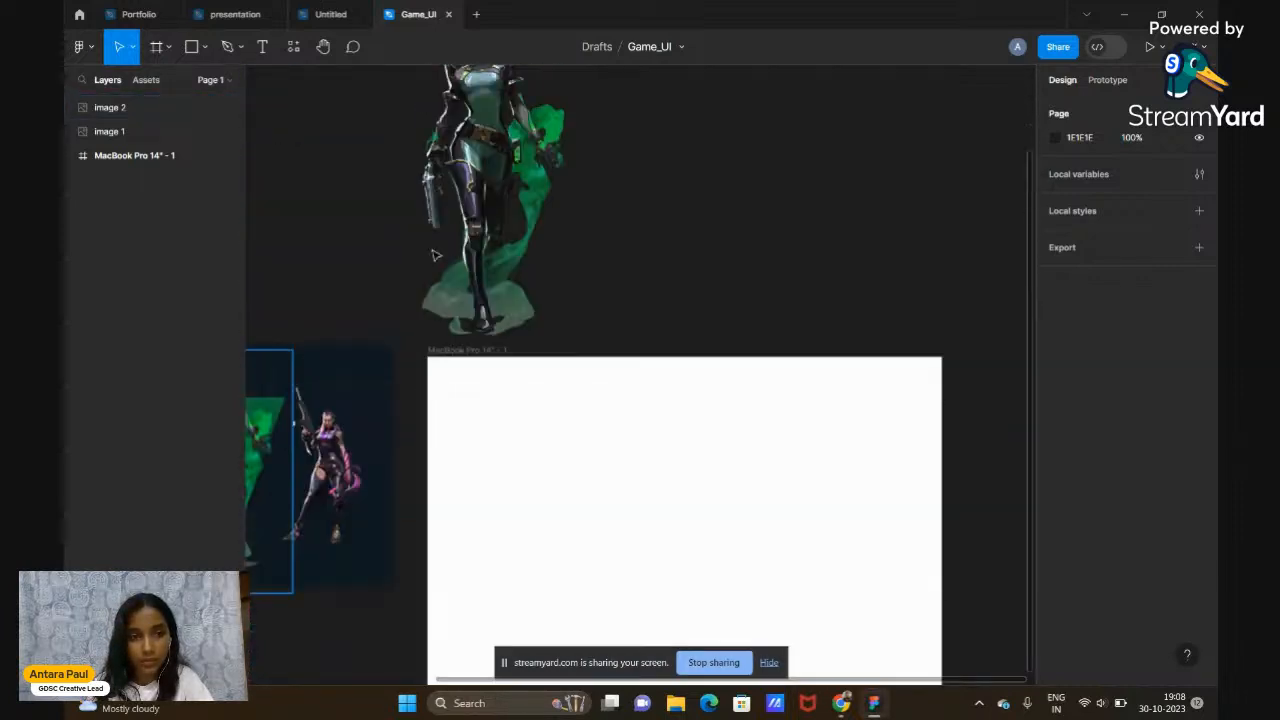
Drag image 2 into the MacBook Pro 14" - 1 frame so the whole character shows
click(533, 243)
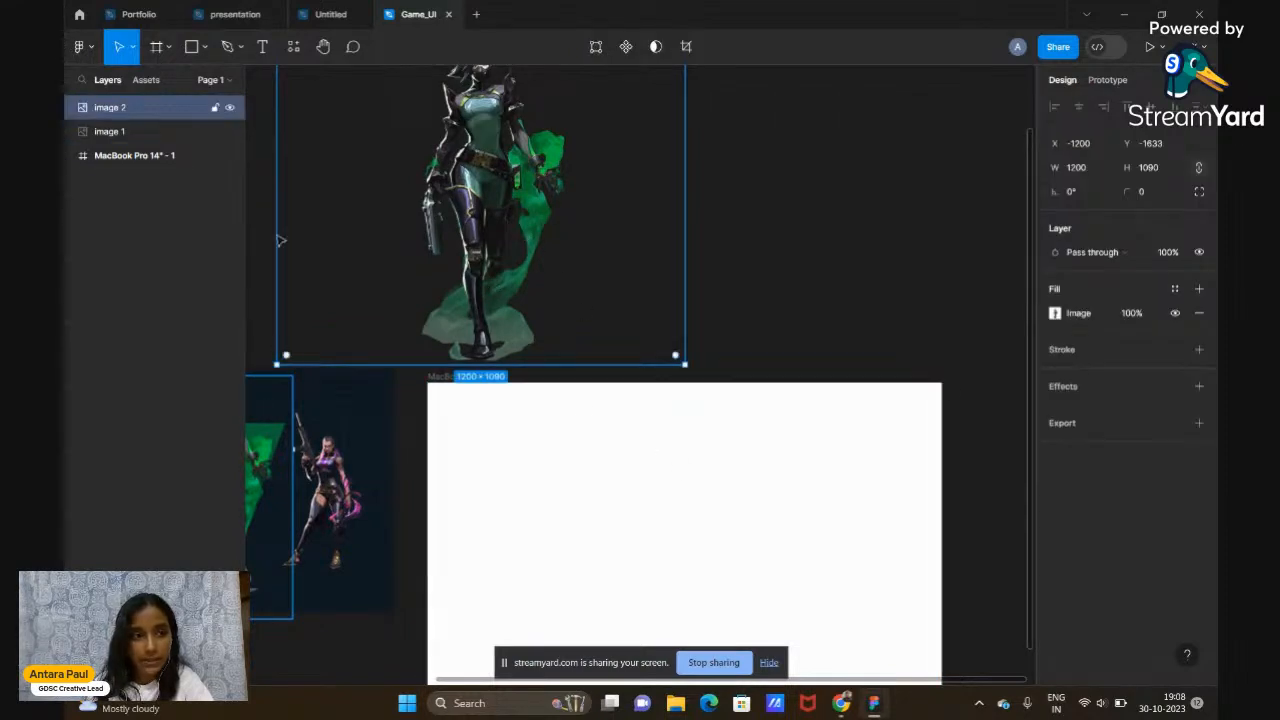
click(144, 157)
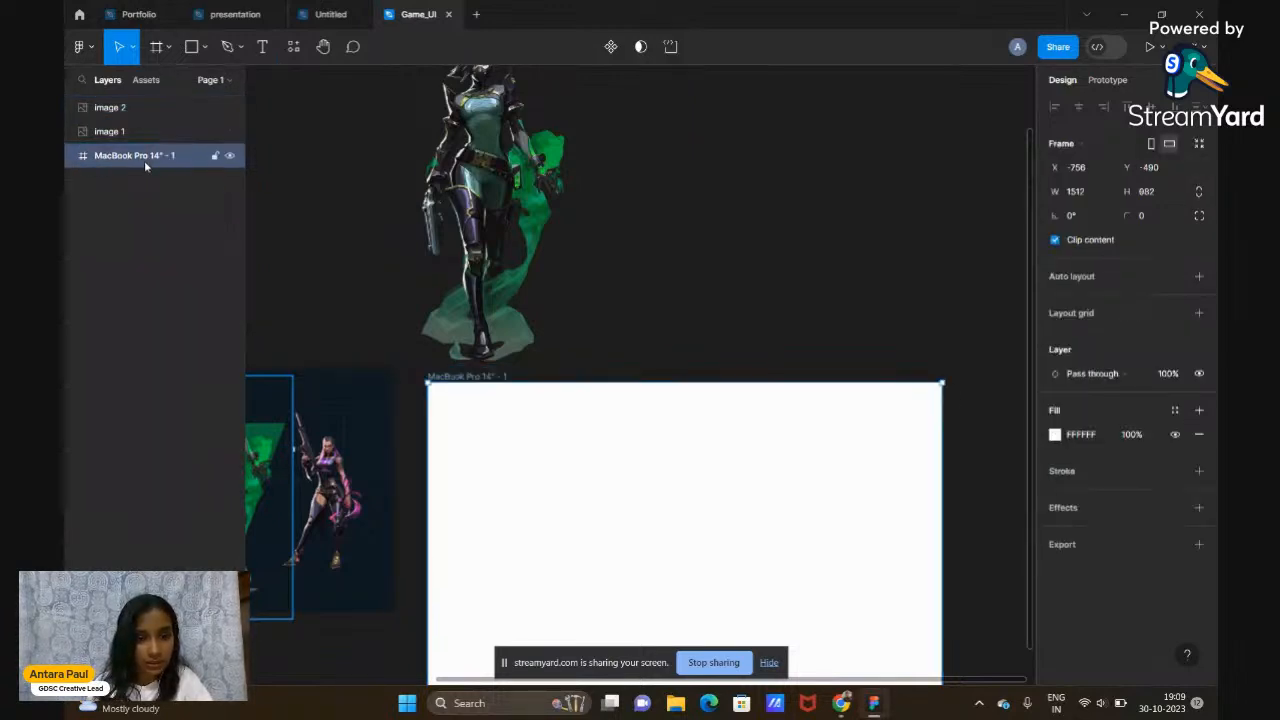
scroll(723, 323, down, 3)
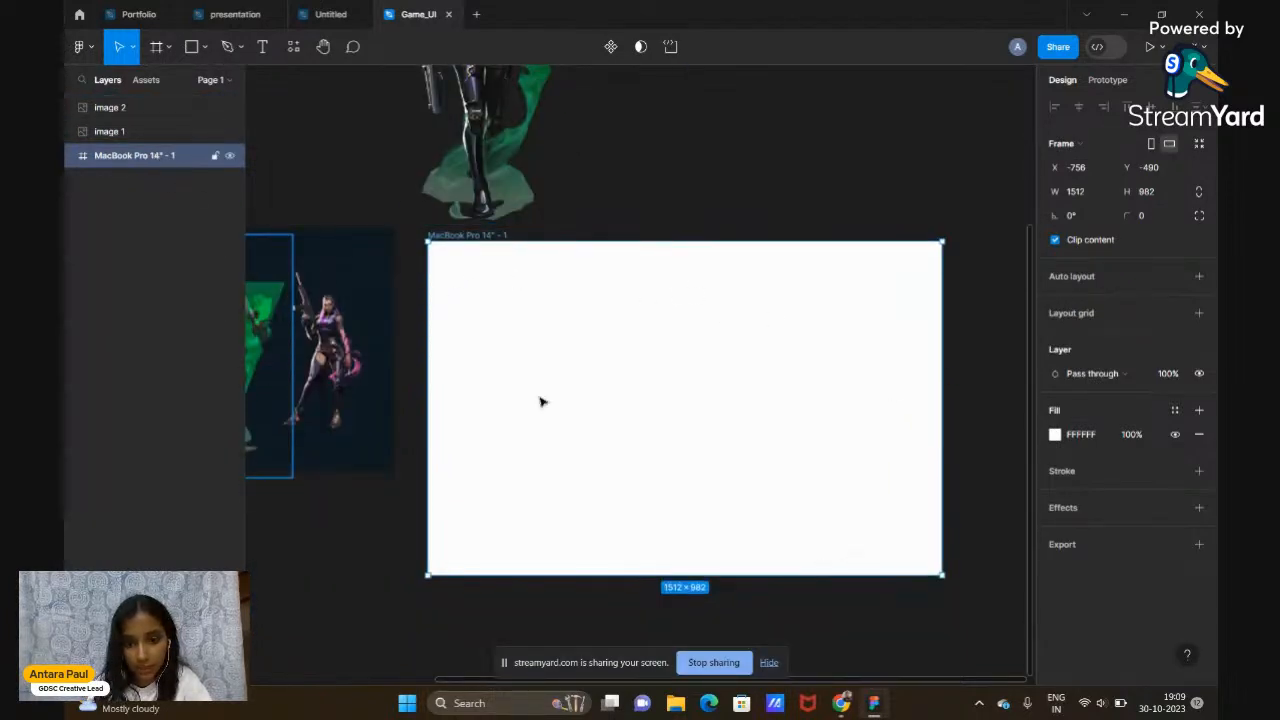
scroll(540, 397, up, 4)
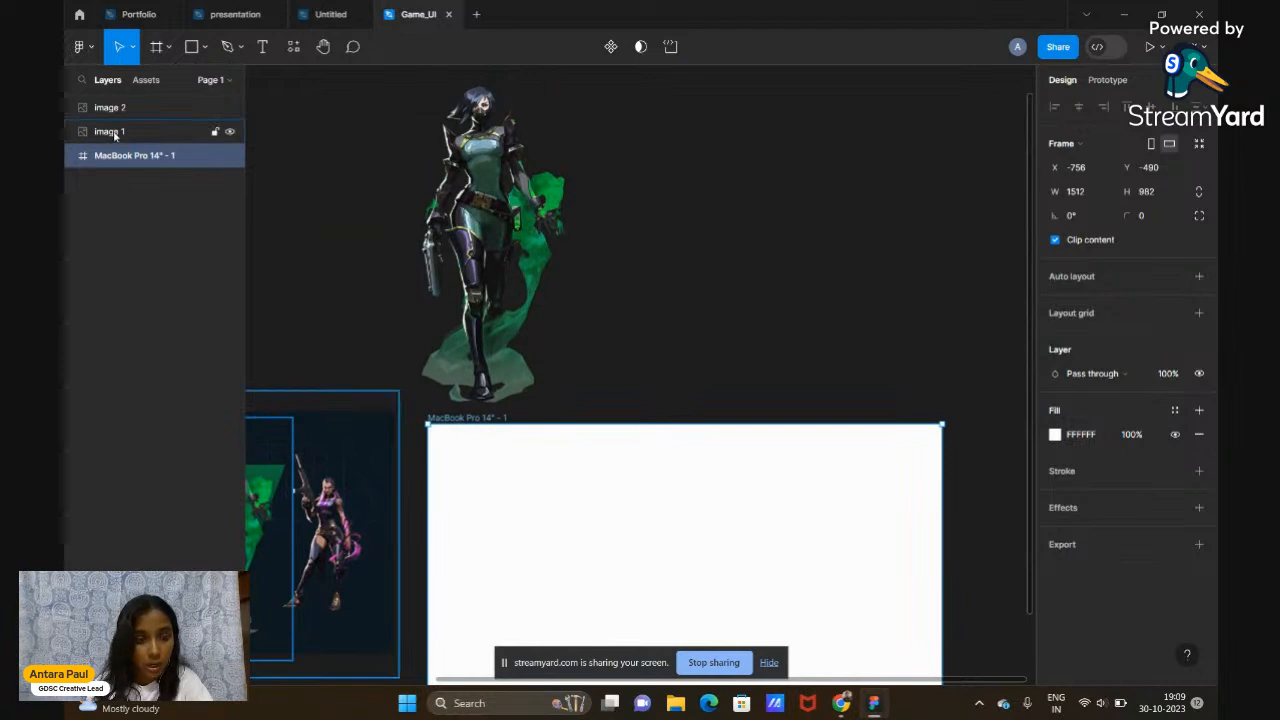
click(115, 135)
scroll(366, 237, left, 3)
scroll(366, 237, down, 2)
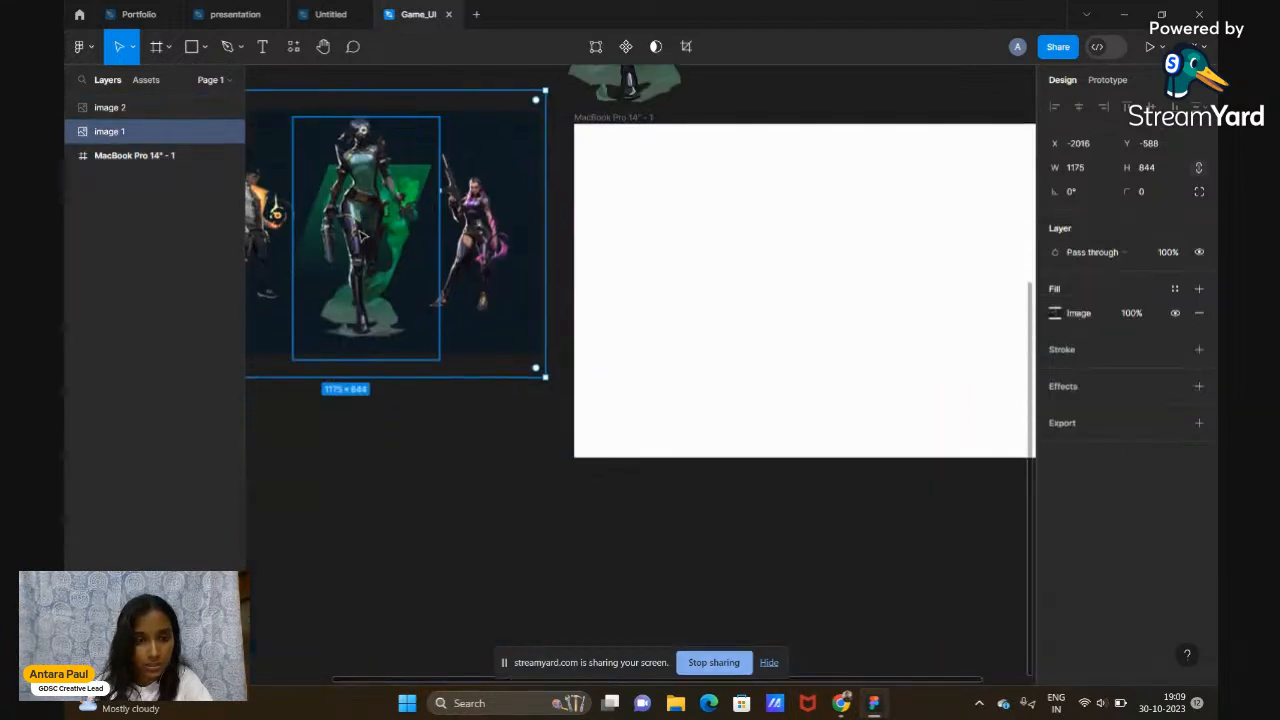
scroll(362, 236, up, 1)
scroll(551, 451, right, 5)
scroll(576, 382, up, 3)
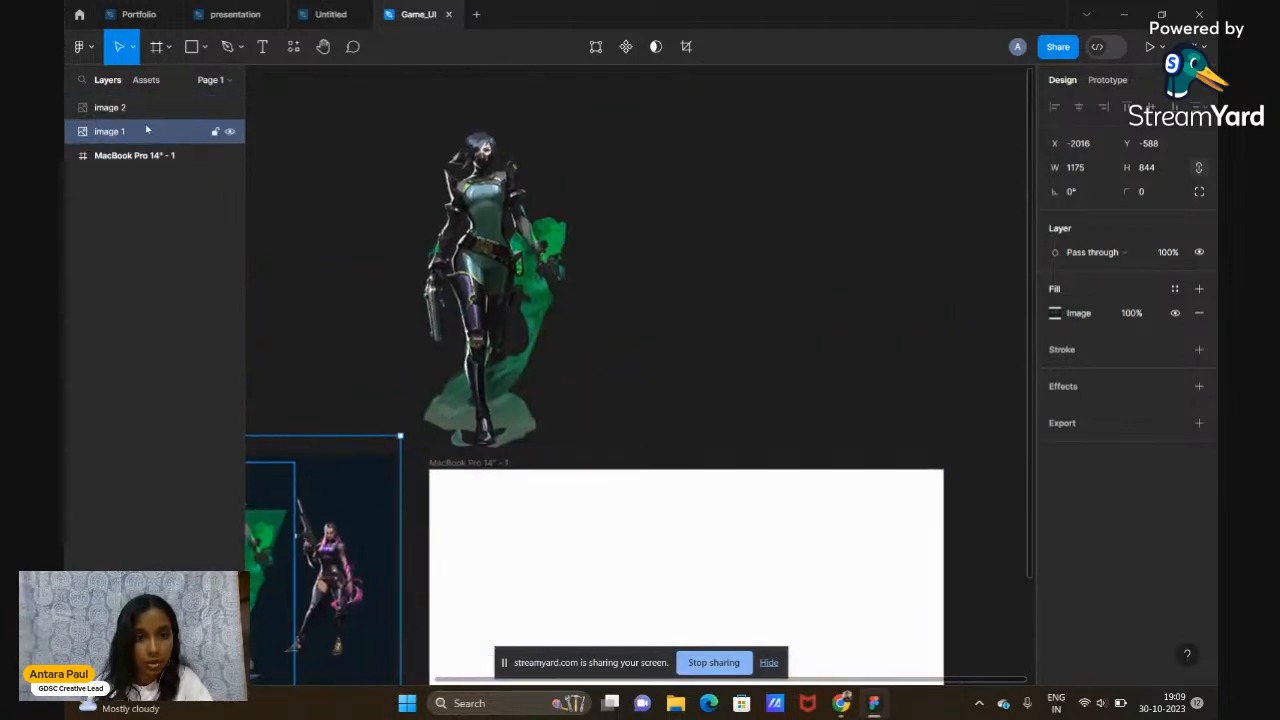
click(112, 107)
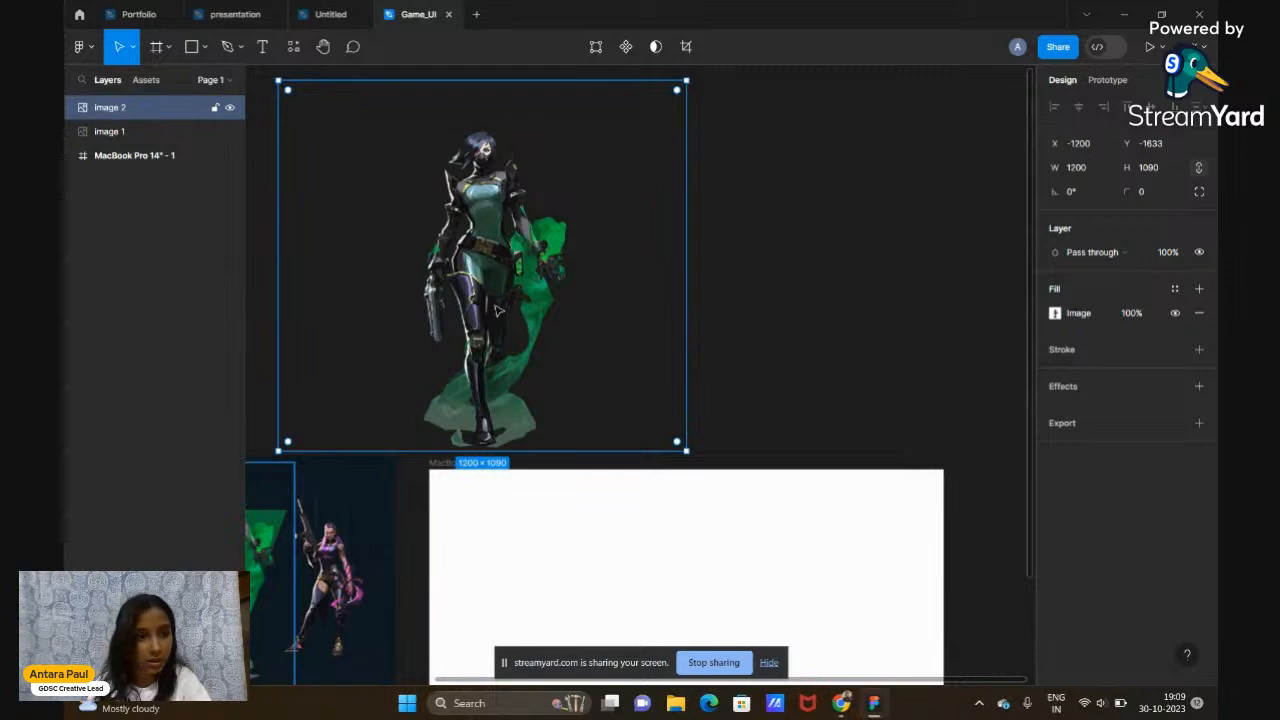
scroll(496, 311, down, 2)
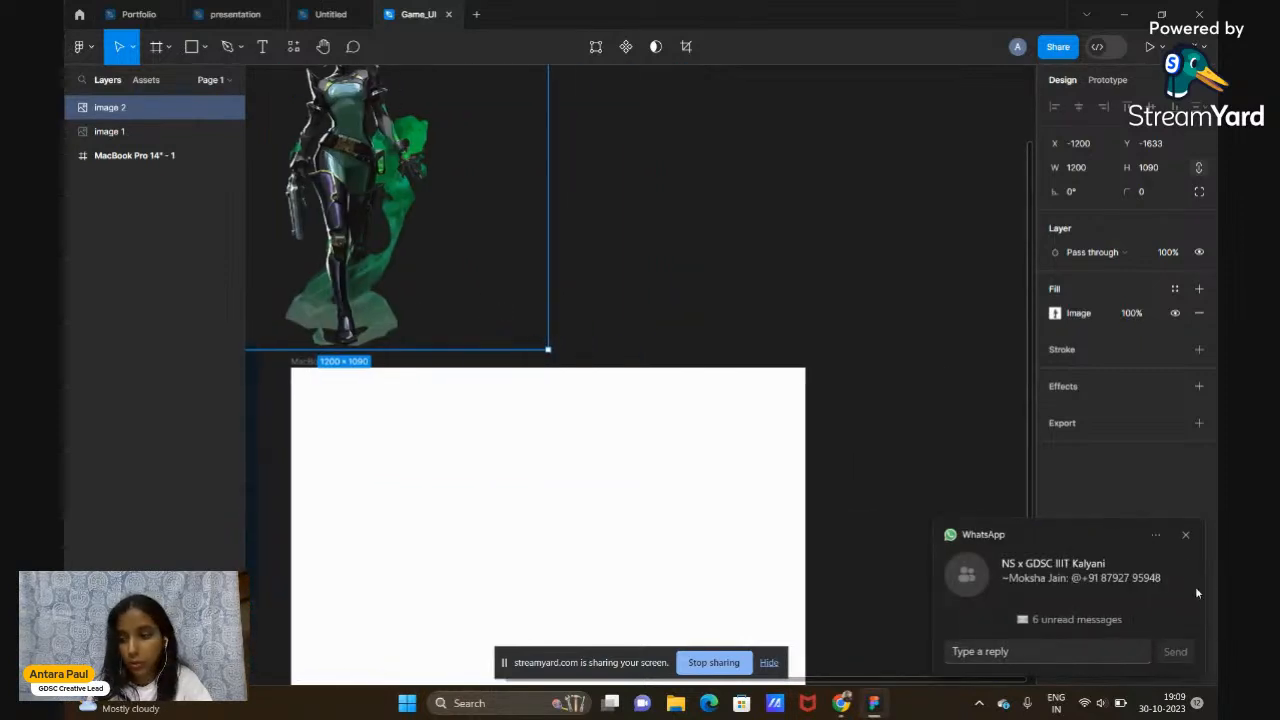
click(1186, 535)
scroll(840, 455, left, 5)
scroll(840, 455, up, 2)
scroll(840, 455, down, 3)
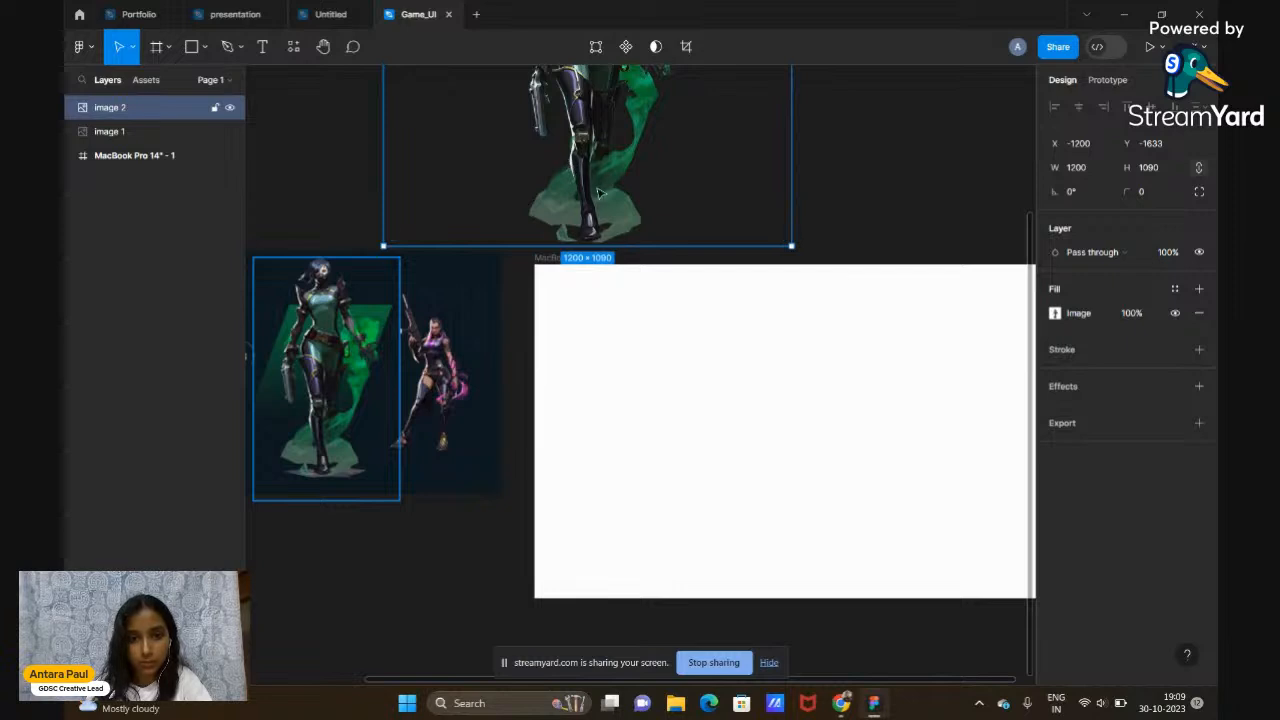
drag(570, 166, 680, 290)
drag(726, 214, 815, 410)
scroll(814, 409, right, 5)
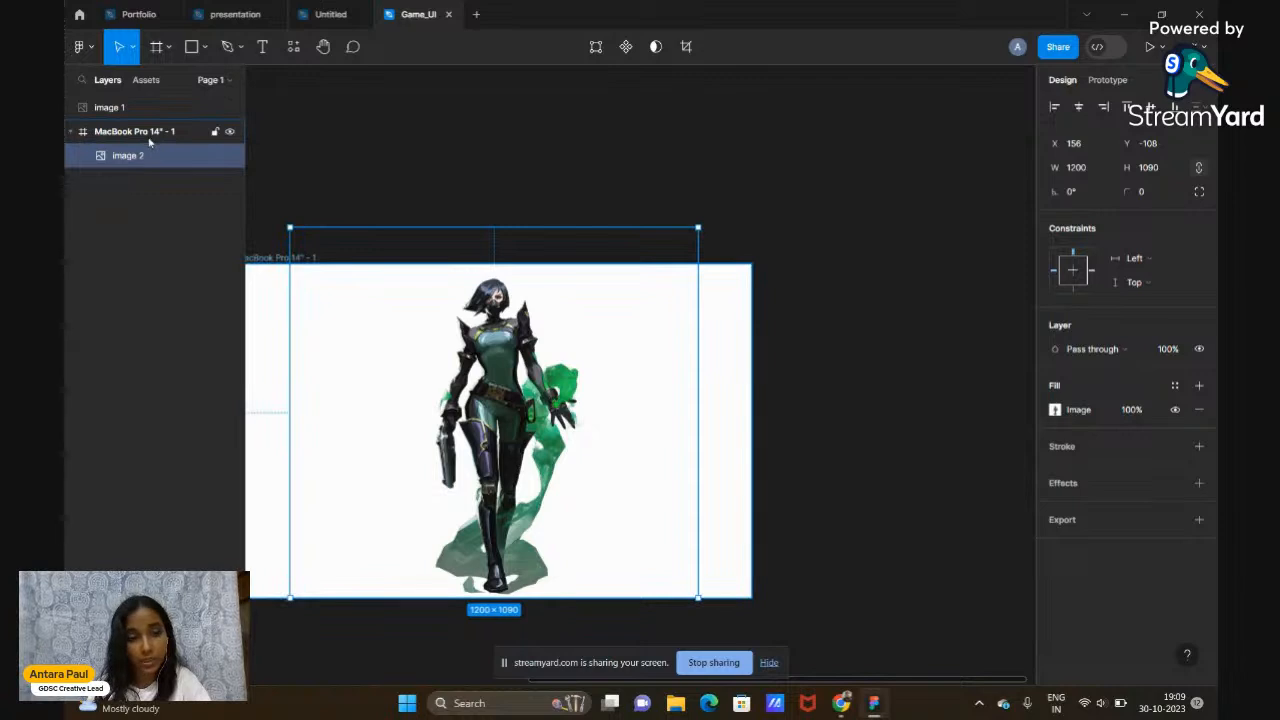
Pull image 2 out of the MacBook frame's layers and move it up and right
click(149, 137)
click(494, 376)
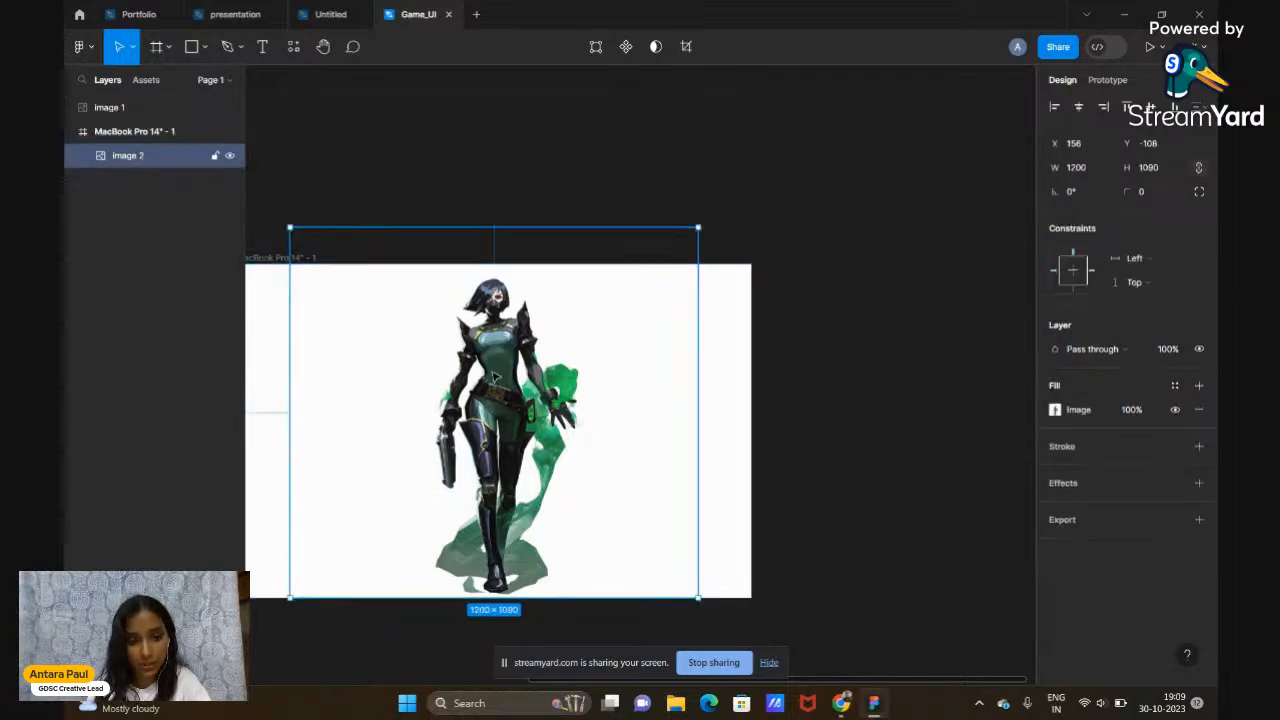
click(852, 298)
scroll(849, 297, left, 3)
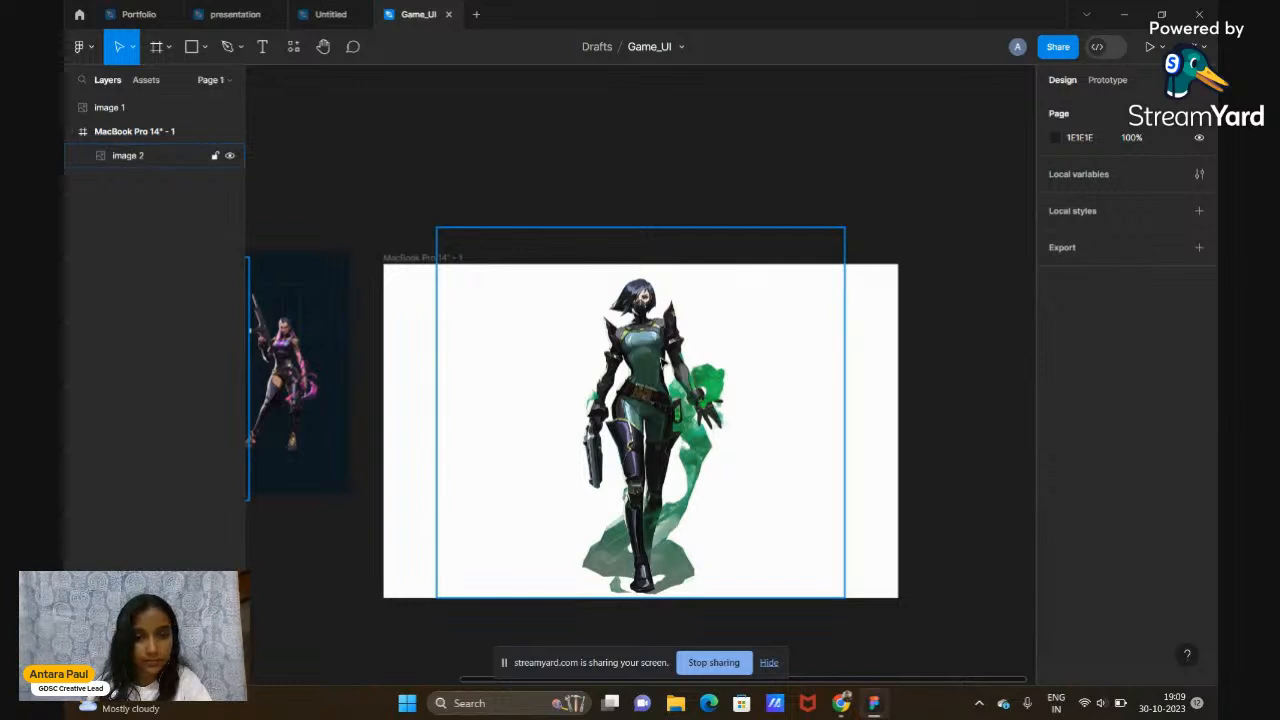
drag(137, 155, 140, 117)
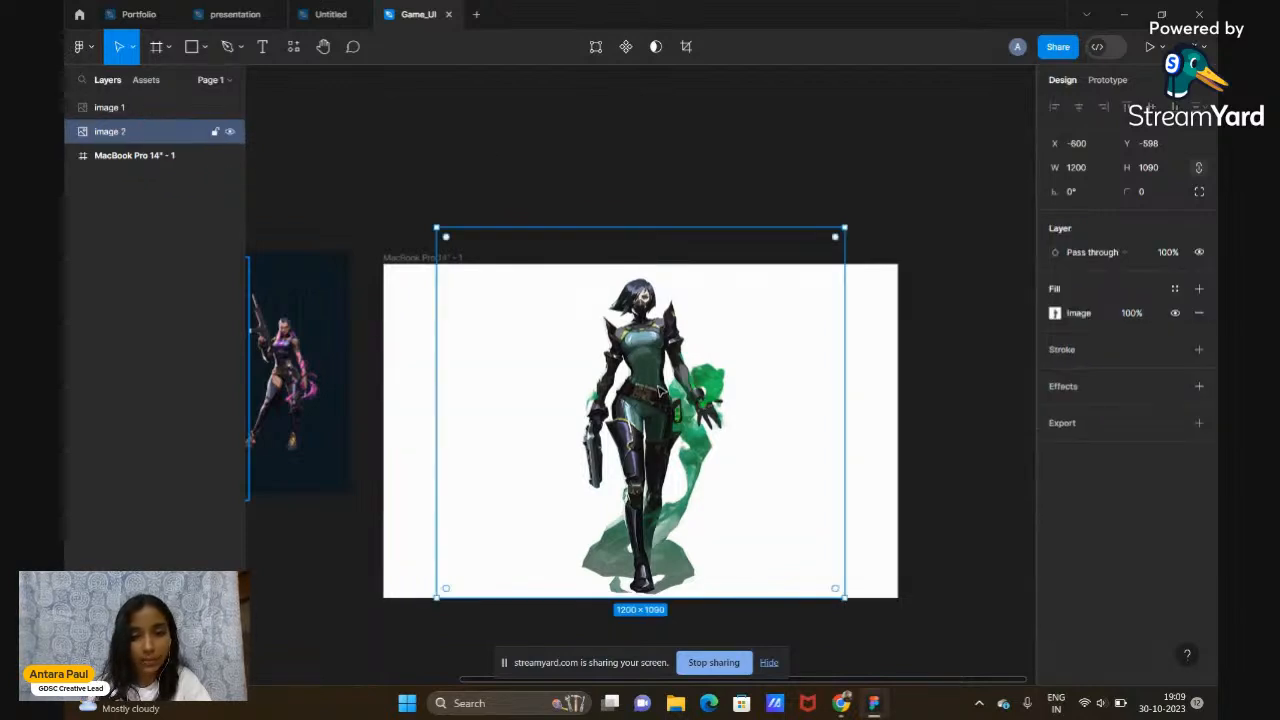
drag(662, 400, 592, 305)
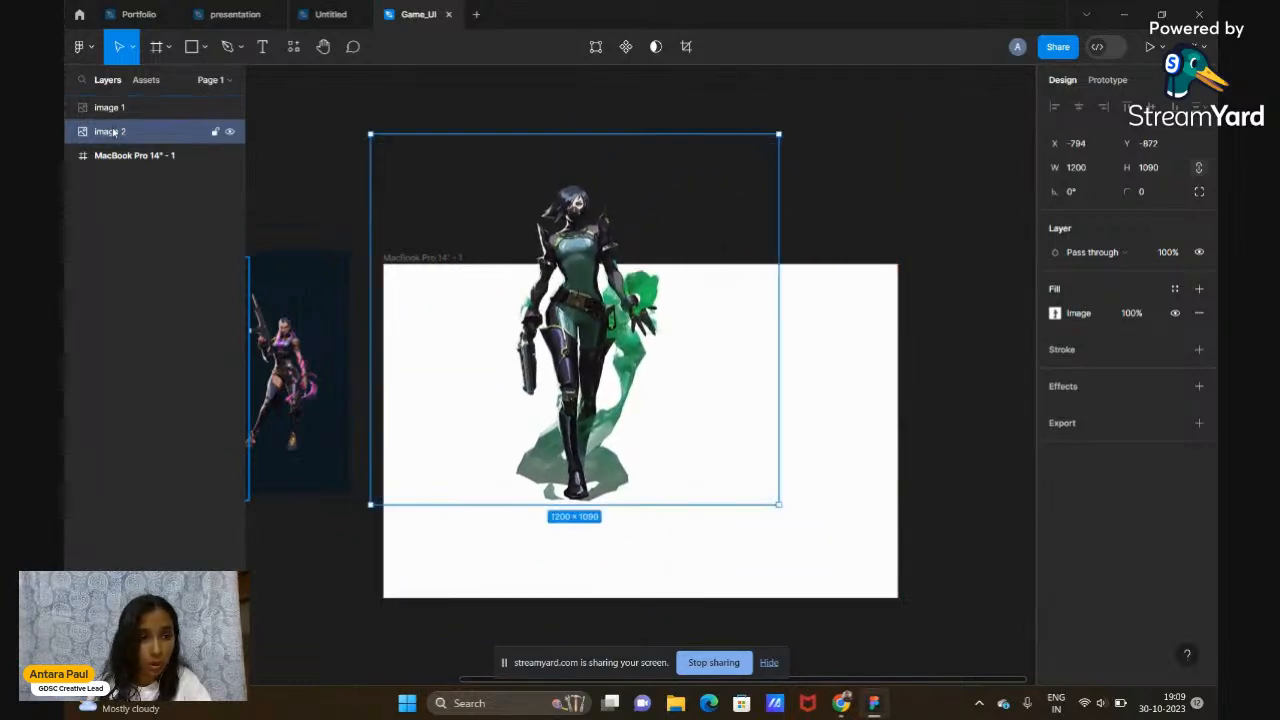
Nest image 2 back inside the MacBook frame and nudge it to X 110, Y -130
drag(113, 167, 137, 145)
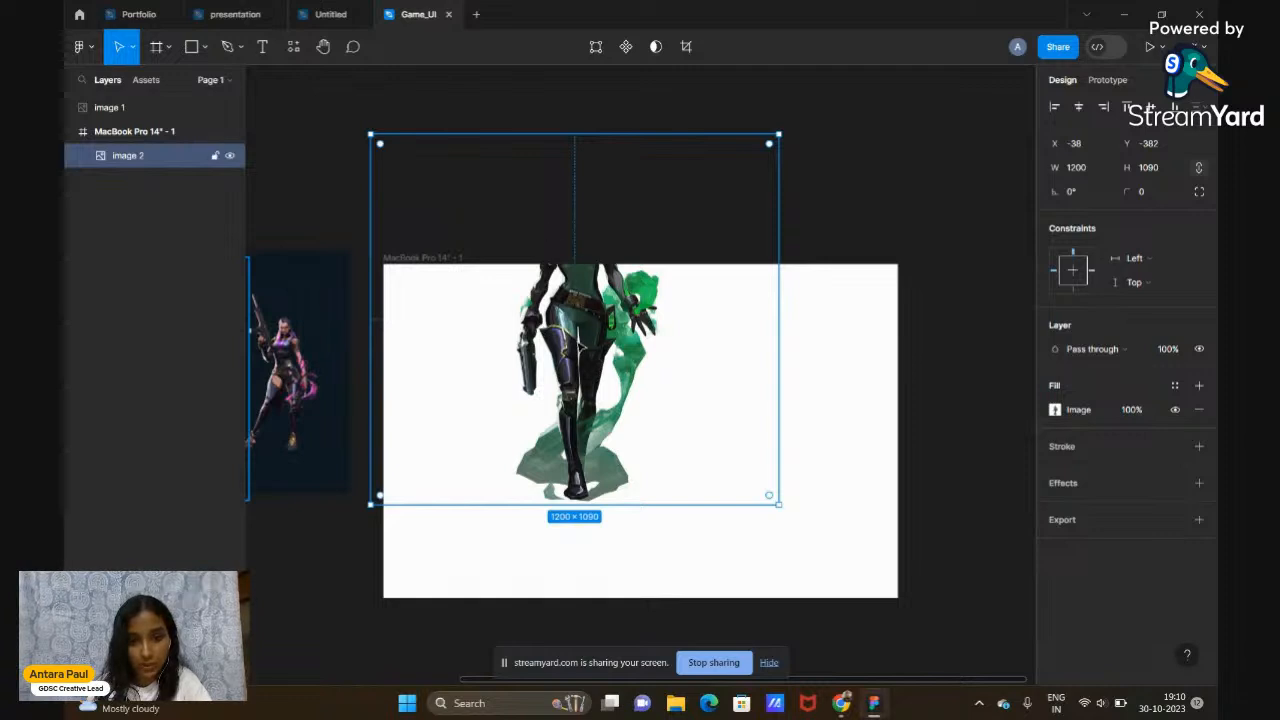
drag(588, 344, 647, 463)
scroll(647, 463, down, 3)
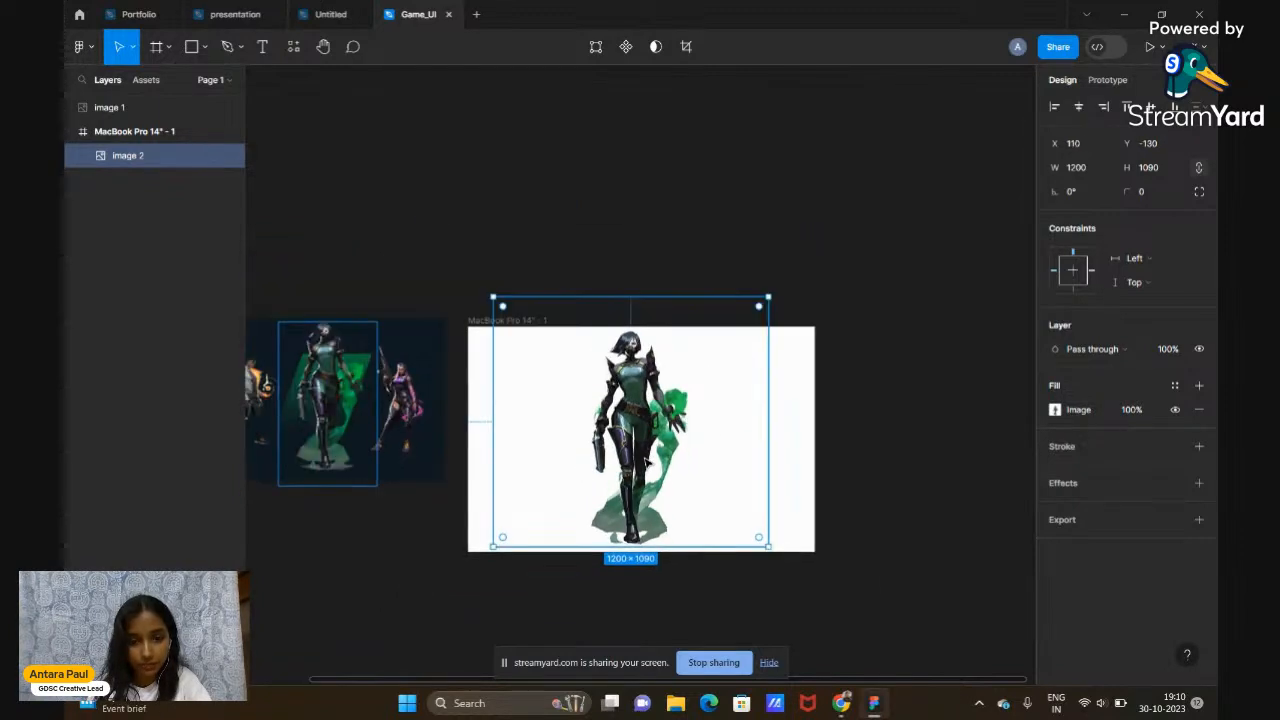
scroll(647, 463, left, 1)
scroll(646, 463, left, 1)
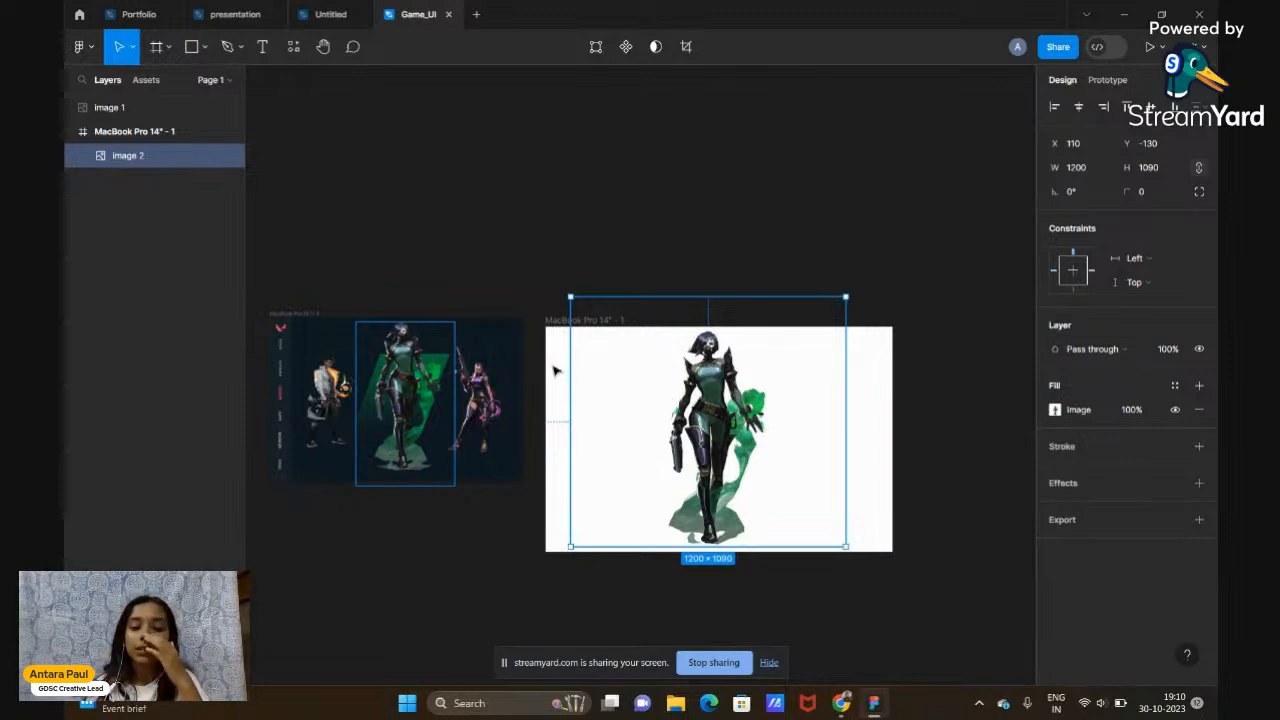
scroll(557, 361, down, 2)
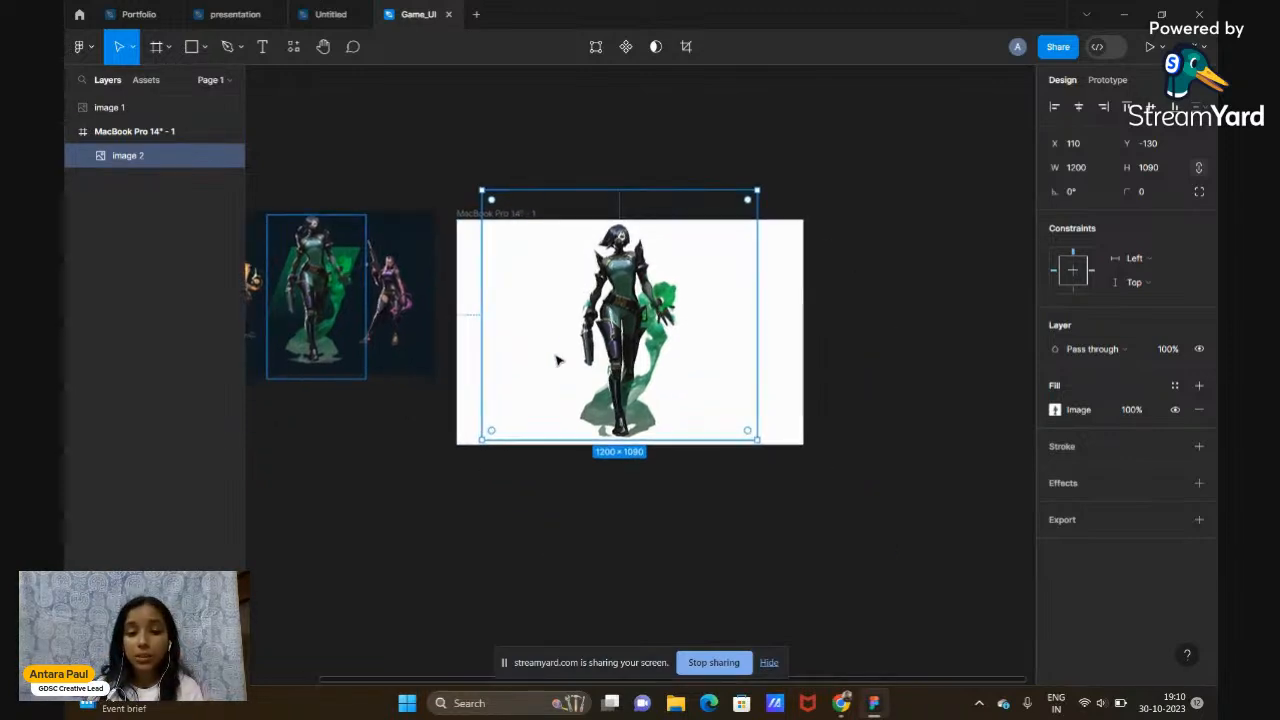
scroll(557, 361, up, 3)
scroll(557, 361, left, 3)
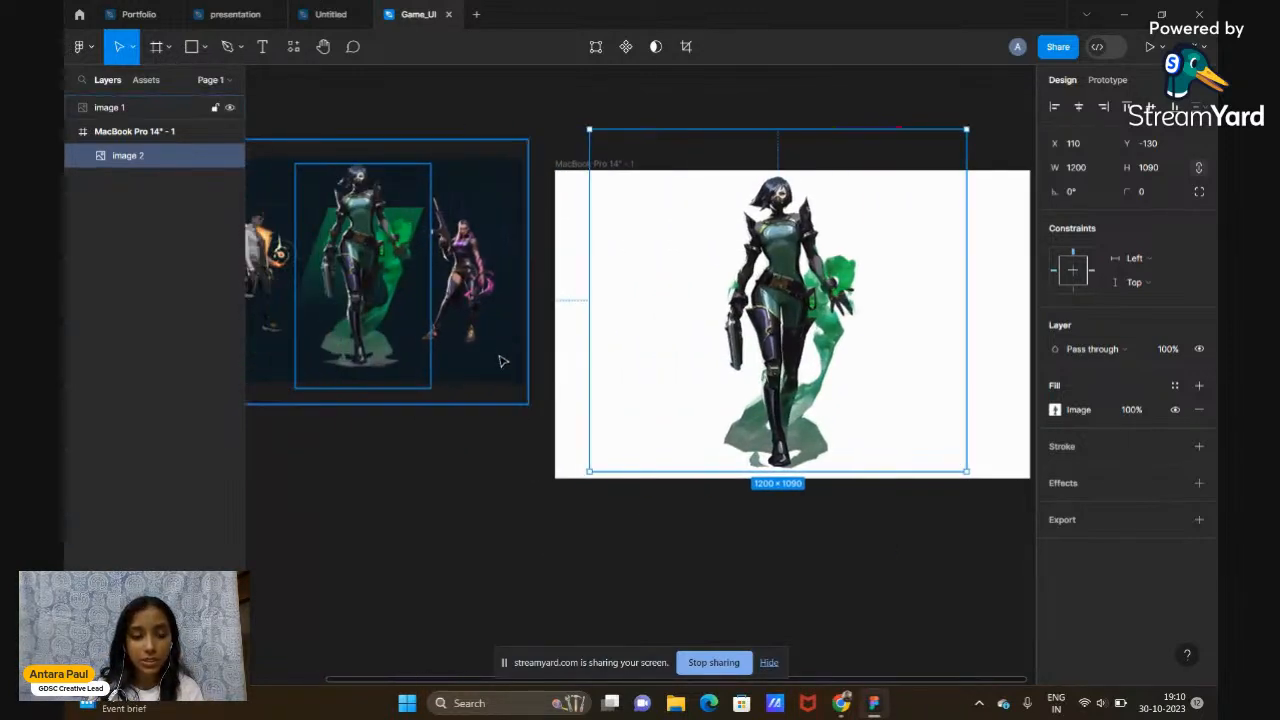
click(566, 164)
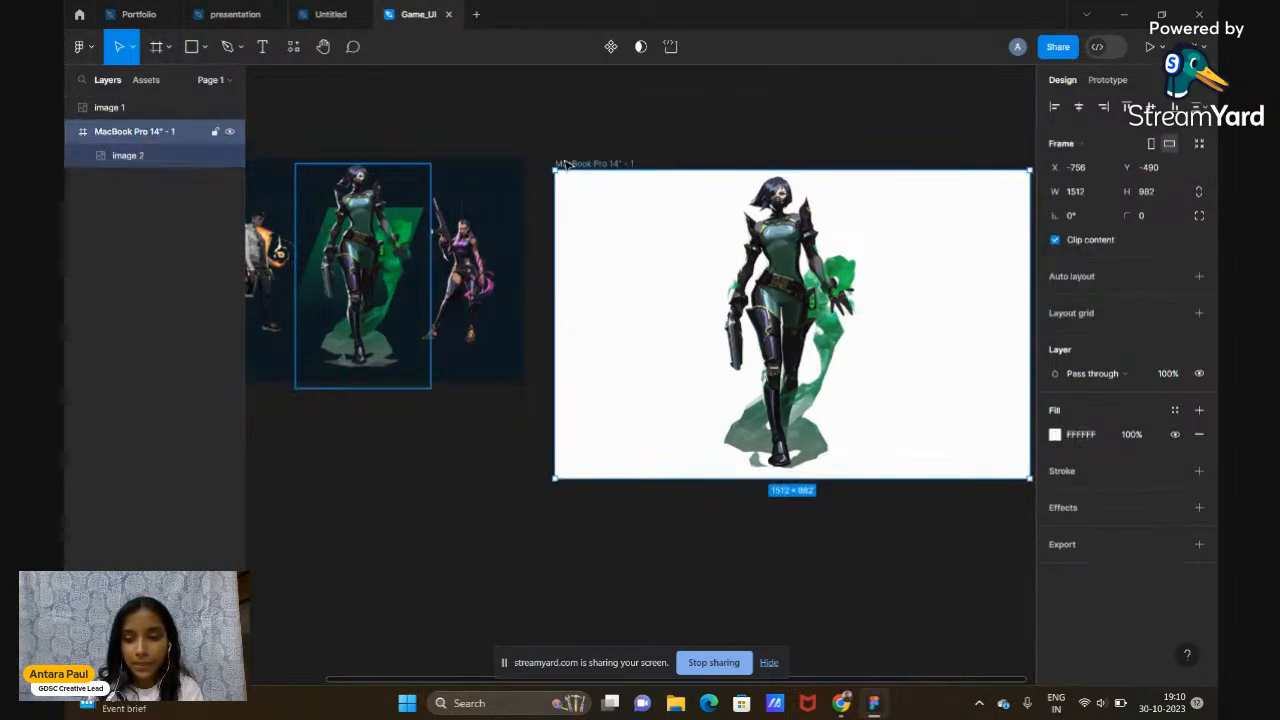
Change the MacBook Pro 14" - 1 frame fill from white to dark navy 0F1922 using the eyedropper
click(1055, 436)
click(1057, 440)
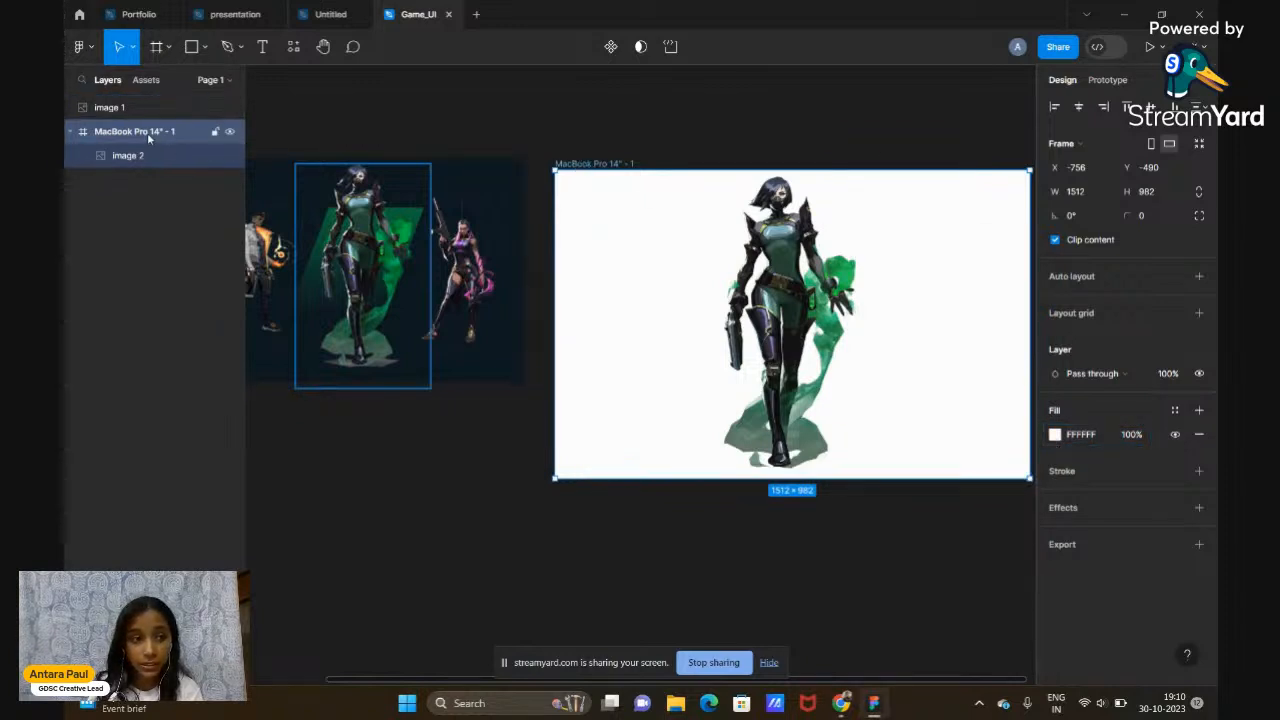
scroll(905, 432, right, 3)
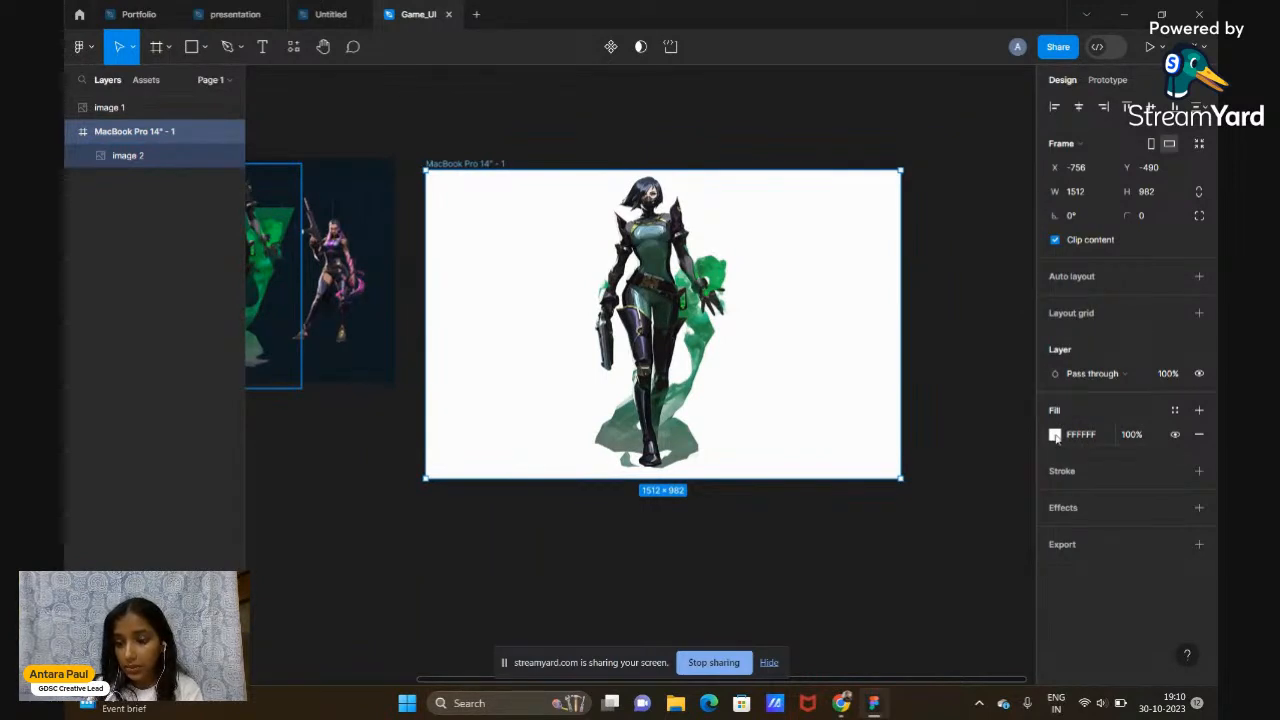
click(1056, 436)
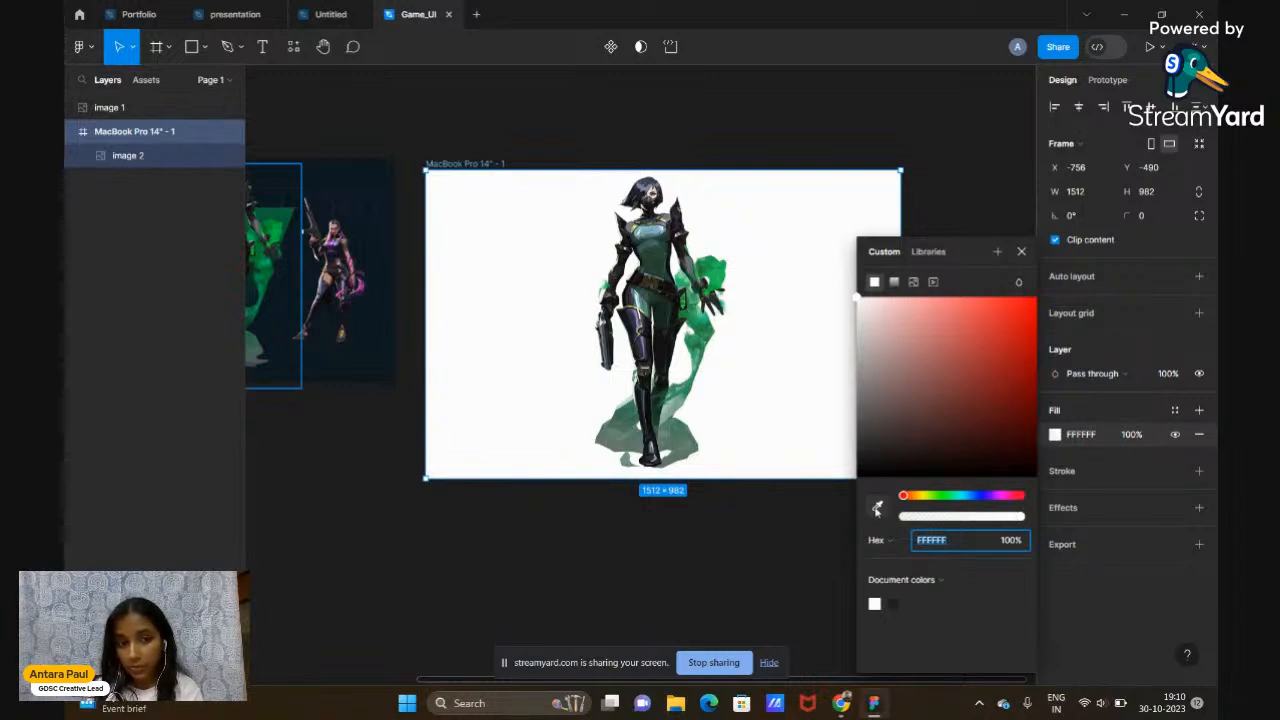
drag(888, 313, 999, 366)
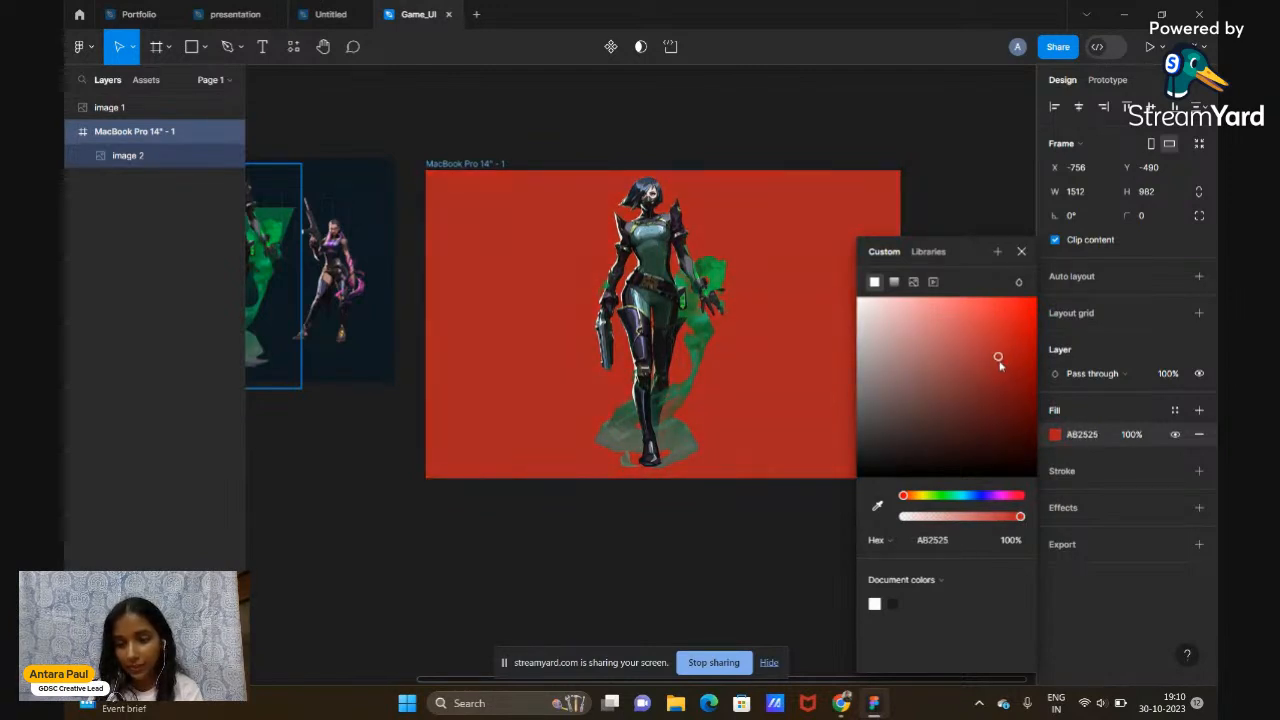
drag(925, 500, 892, 505)
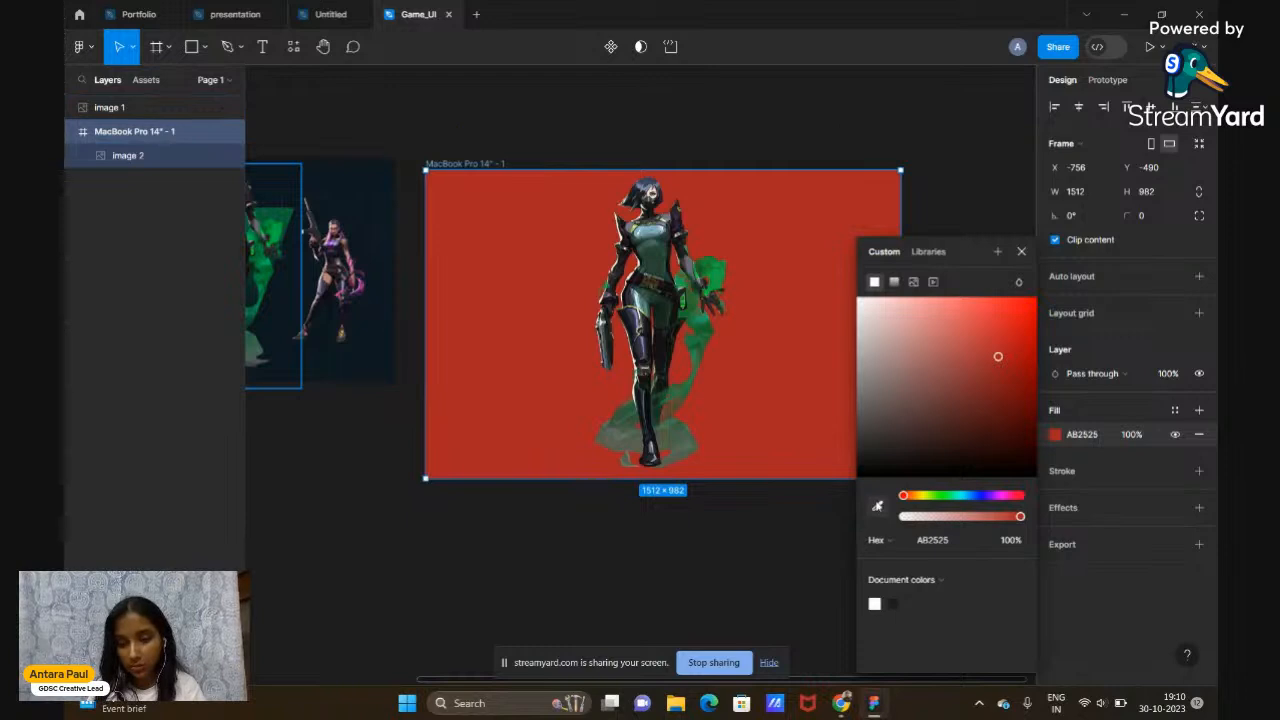
click(877, 507)
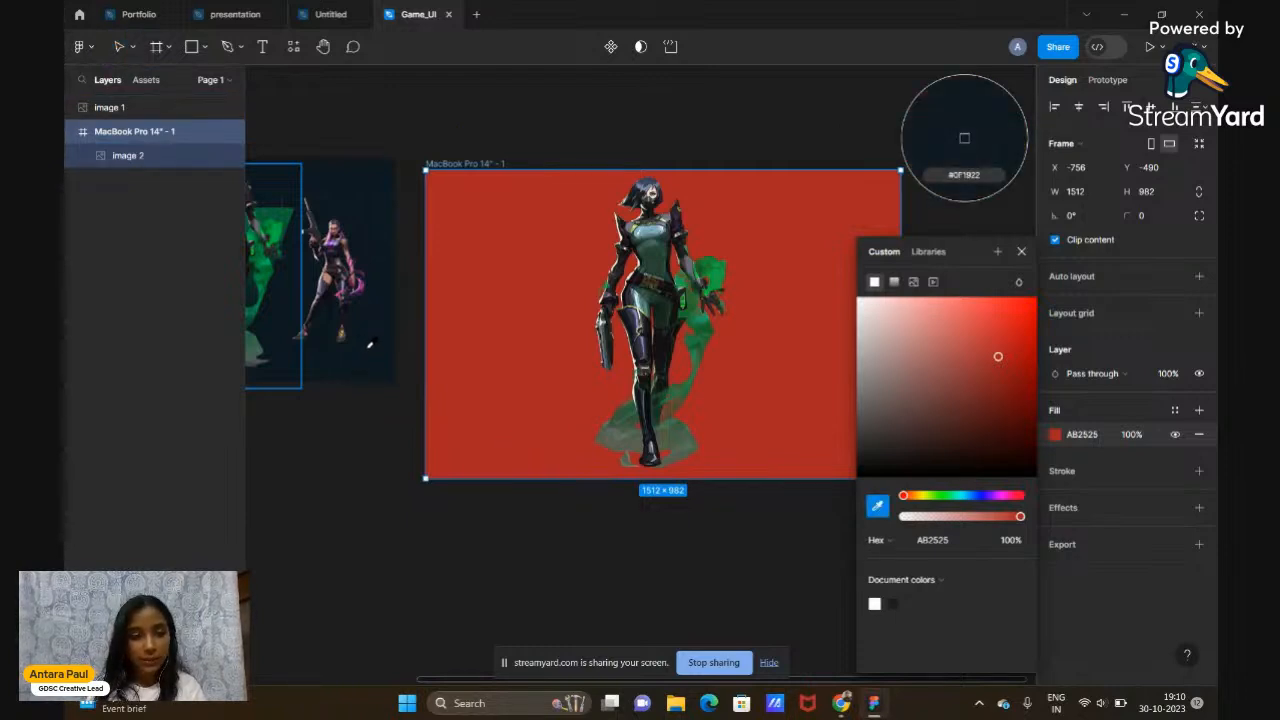
click(964, 138)
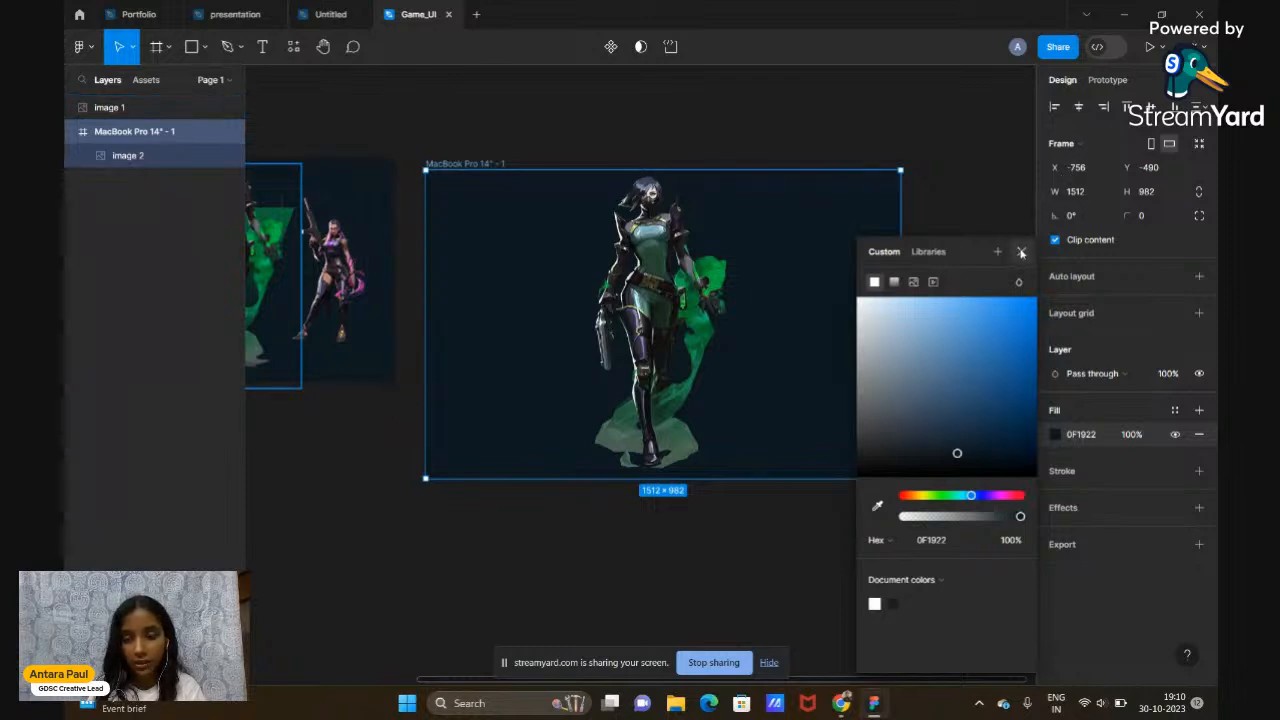
click(1021, 252)
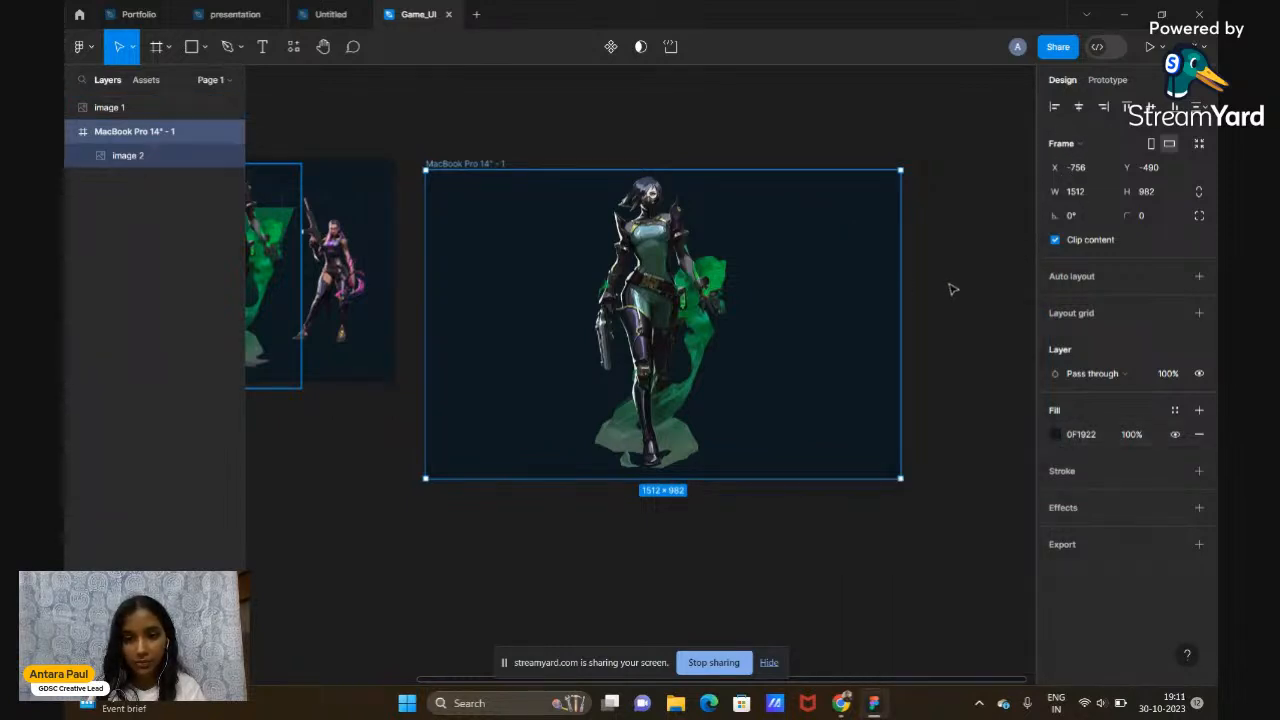
click(952, 289)
Select image 2 and try shrinking it, undoing the distorted resize
click(622, 414)
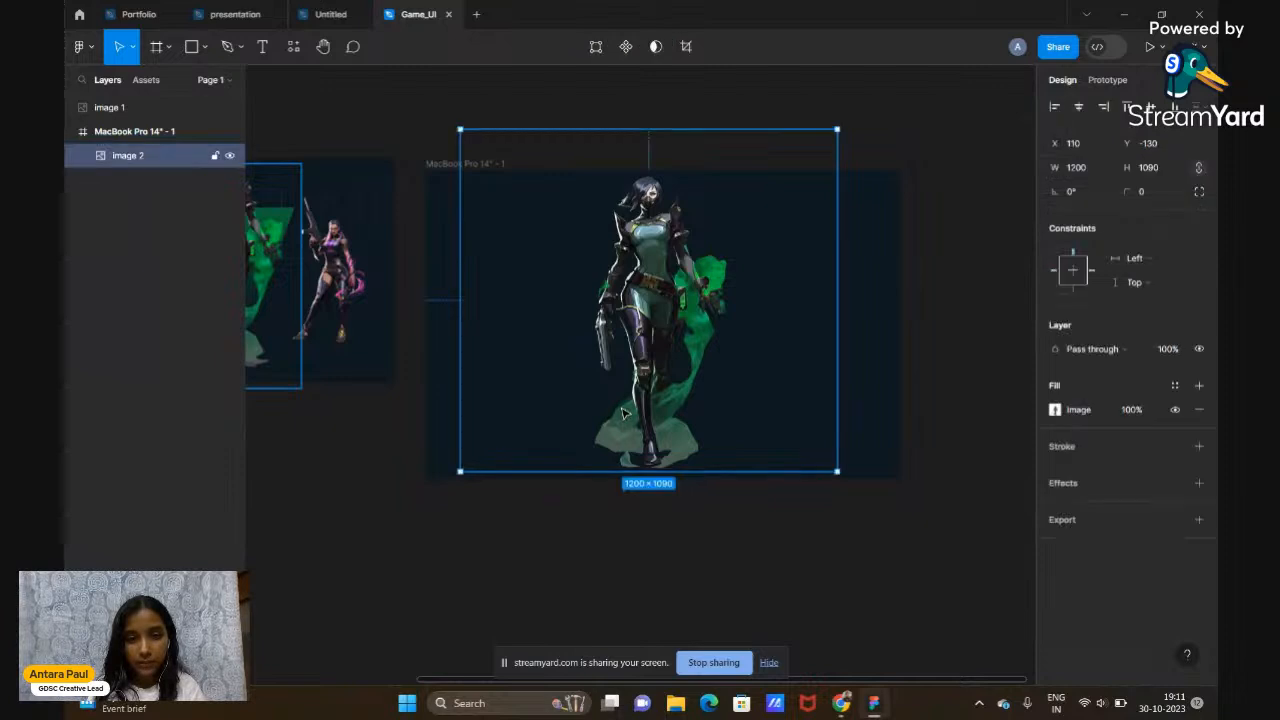
scroll(622, 414, left, 3)
scroll(622, 414, right, 5)
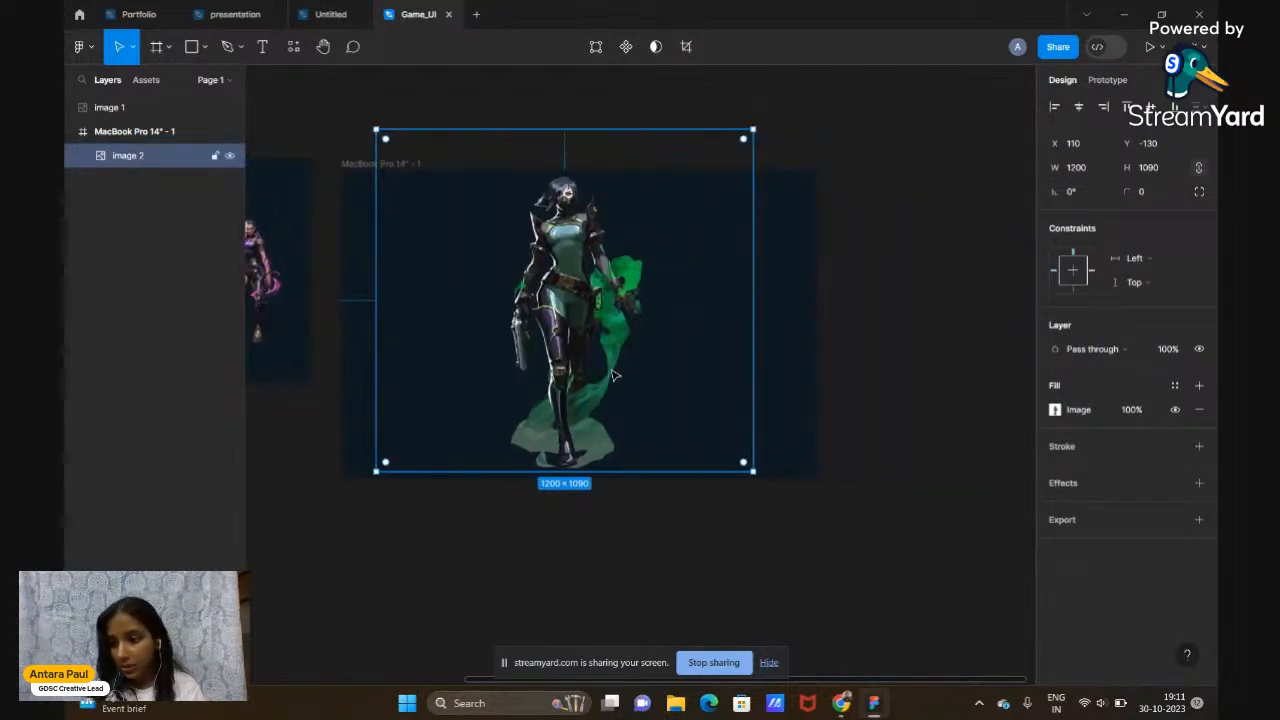
scroll(505, 367, left, 3)
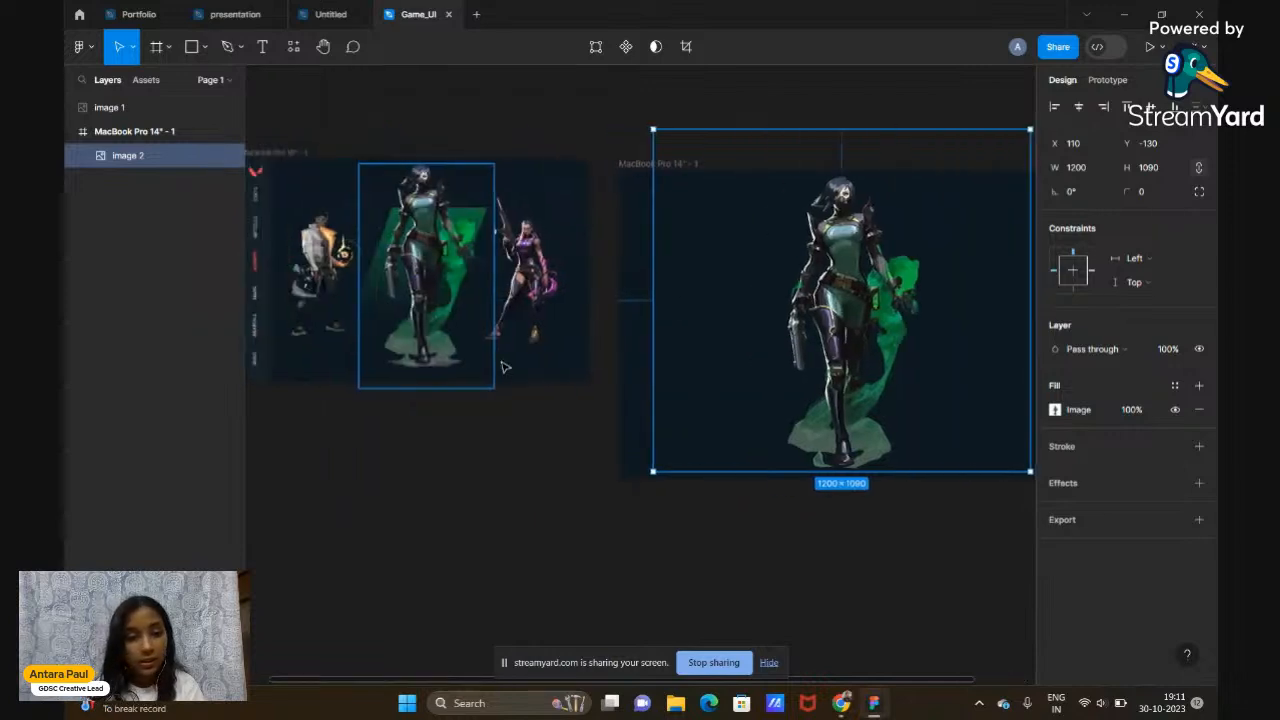
click(536, 469)
scroll(536, 469, up, 2)
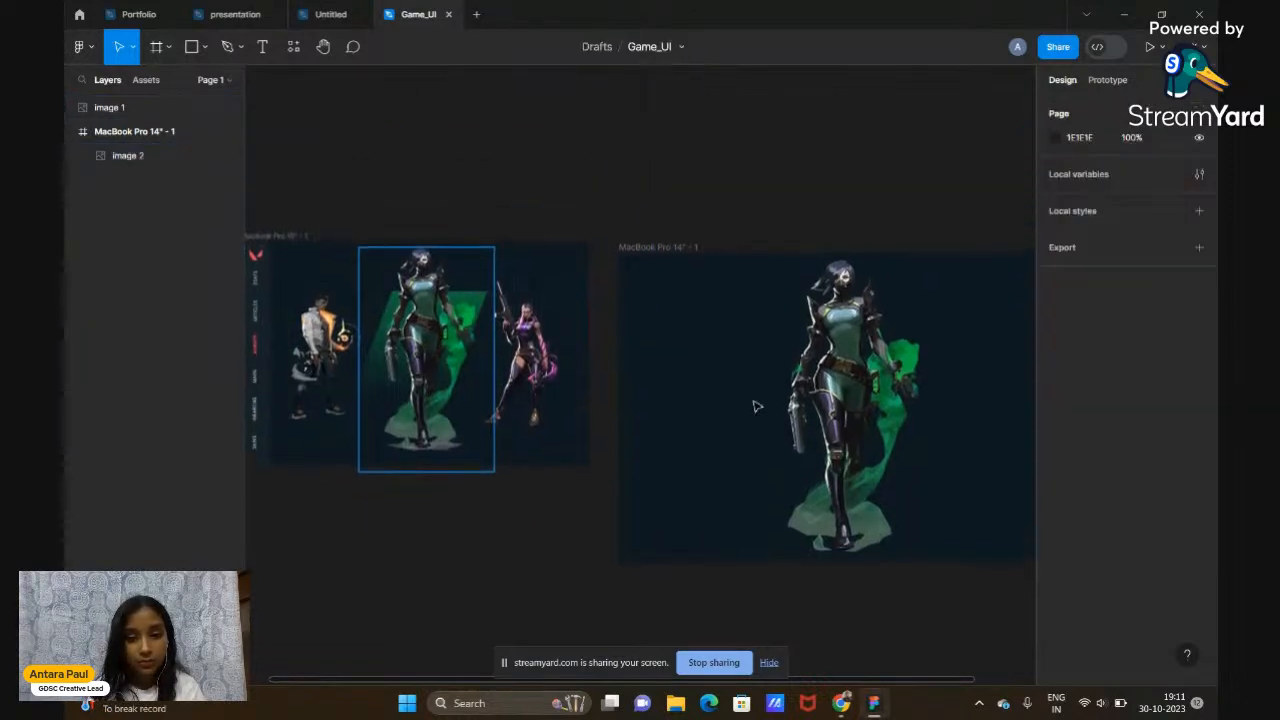
click(898, 392)
scroll(894, 390, right, 2)
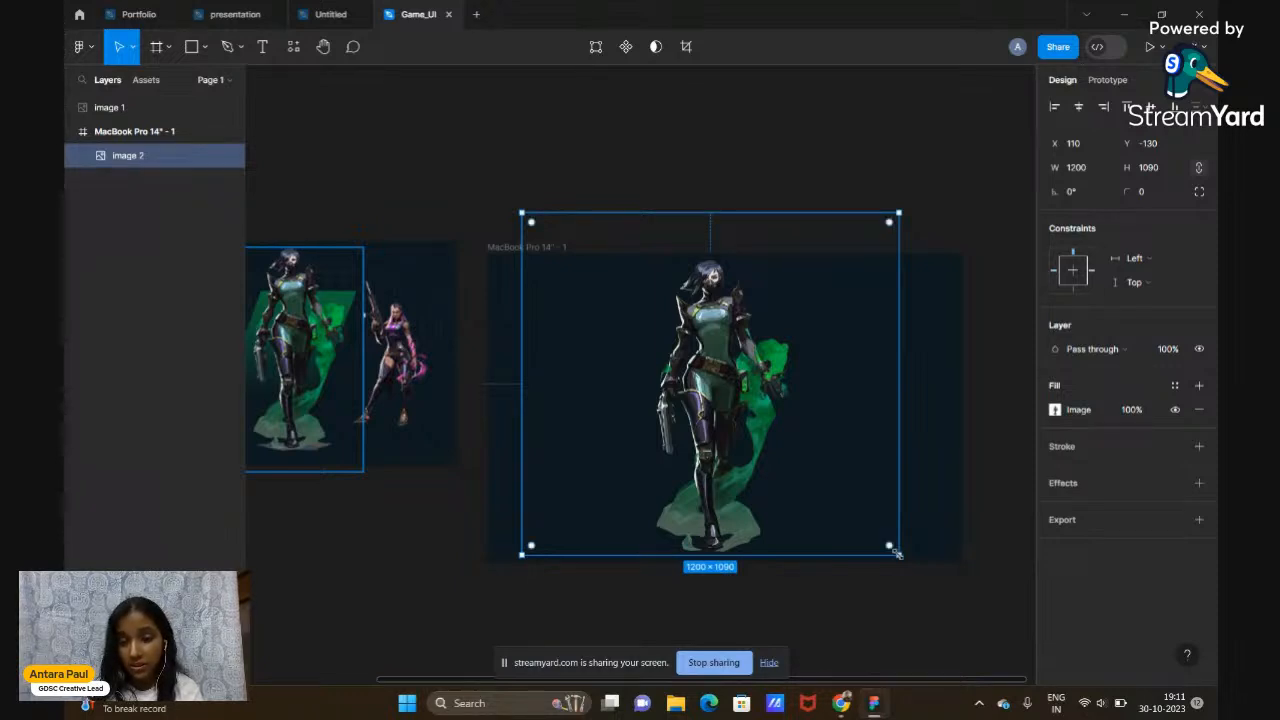
drag(897, 553, 582, 470)
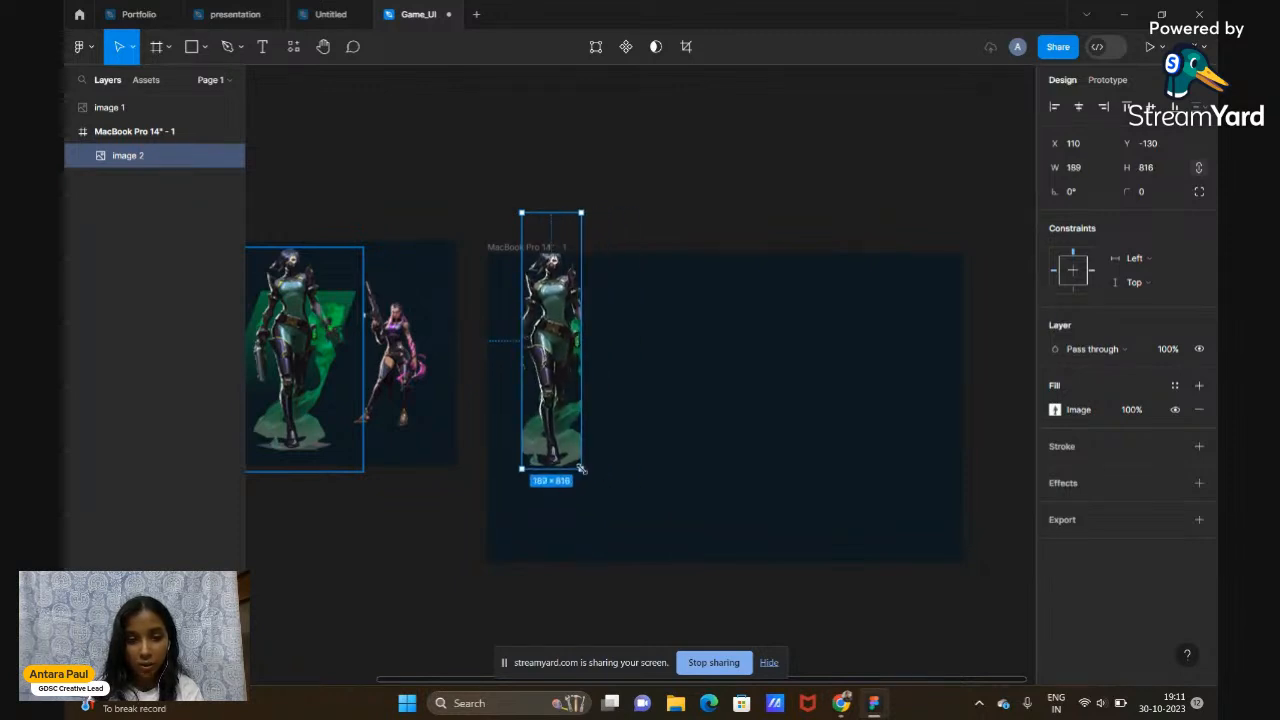
drag(561, 416, 657, 438)
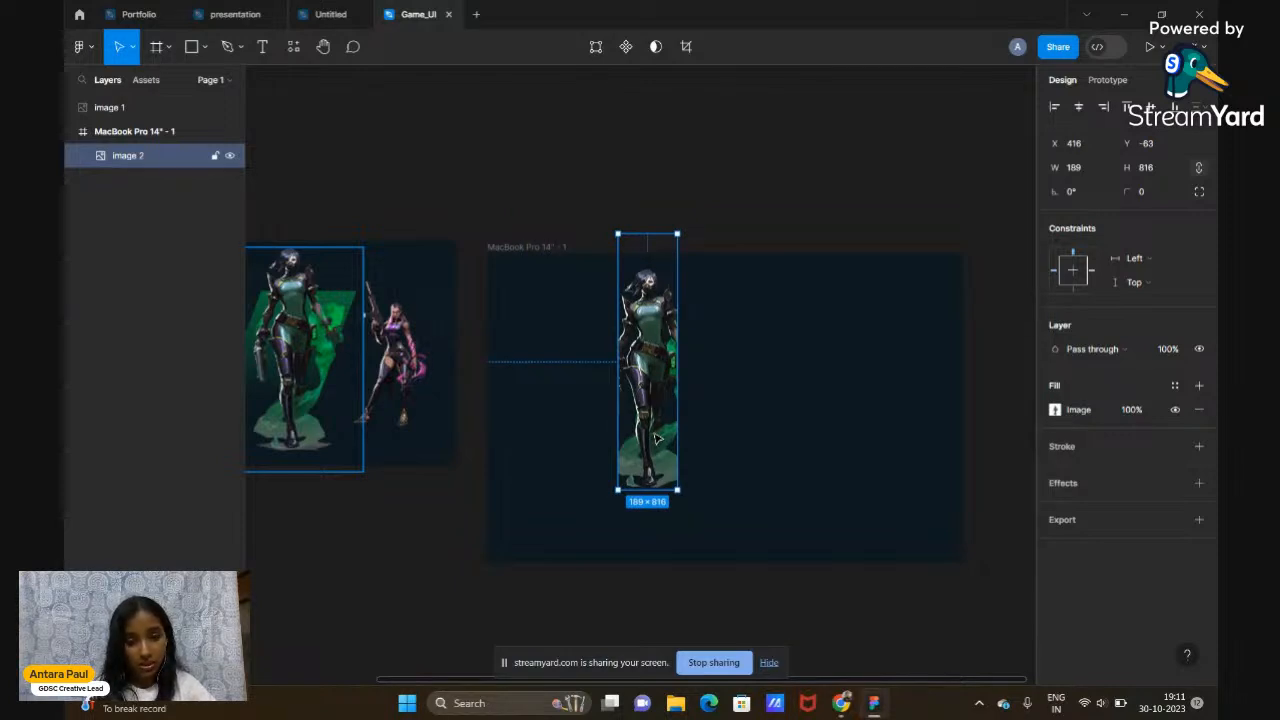
key(ctrl+z)
key(ctrl+z)
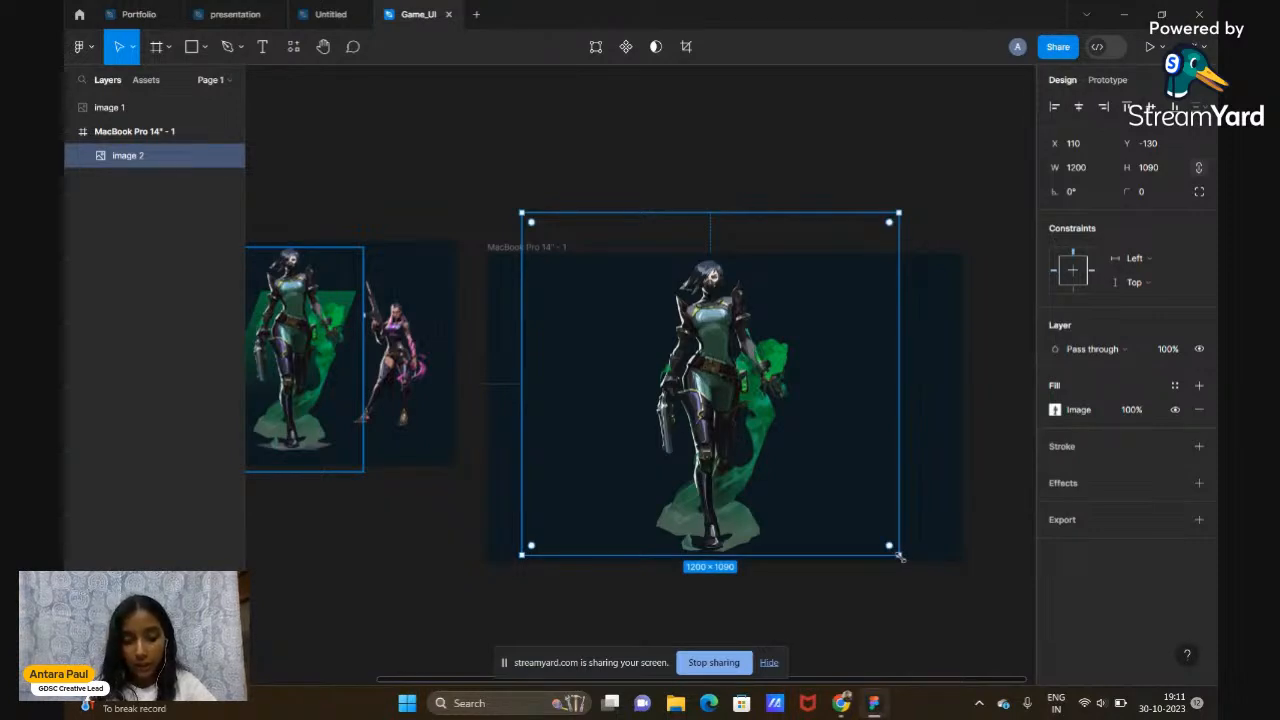
Scale image 2 down to 966×878 and position it inside the dark frame
drag(899, 556, 875, 527)
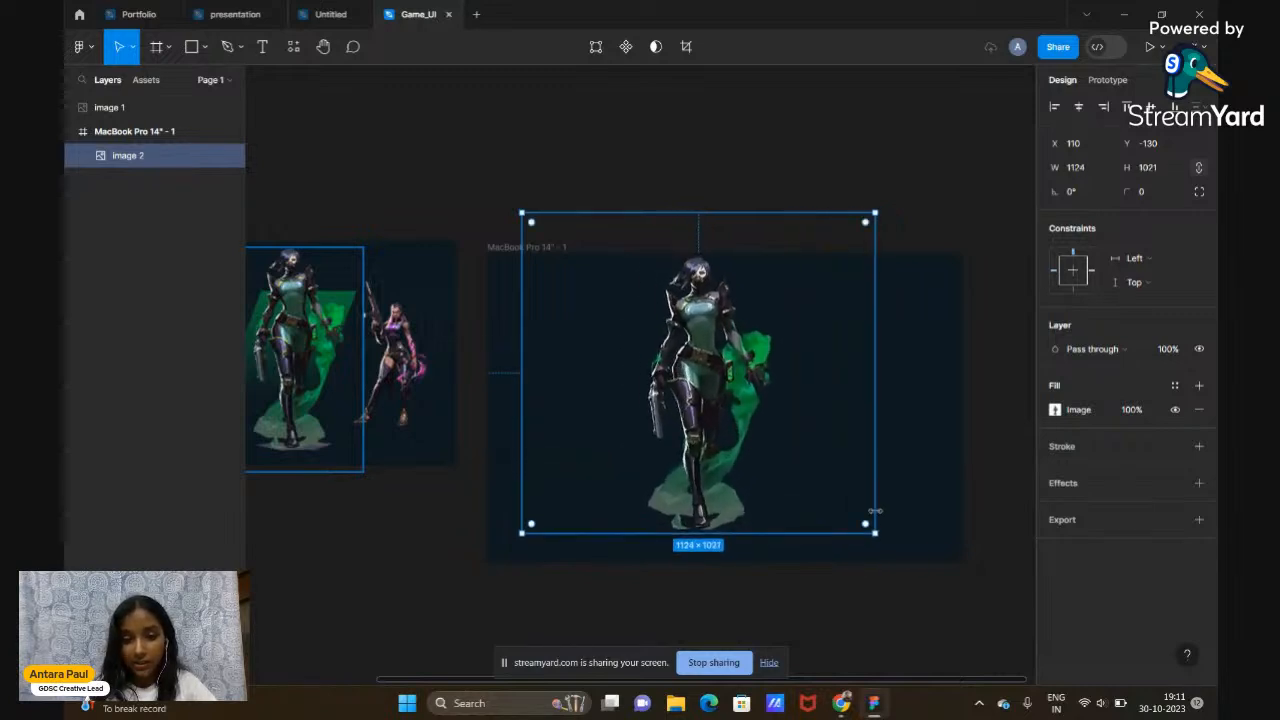
drag(805, 480, 810, 486)
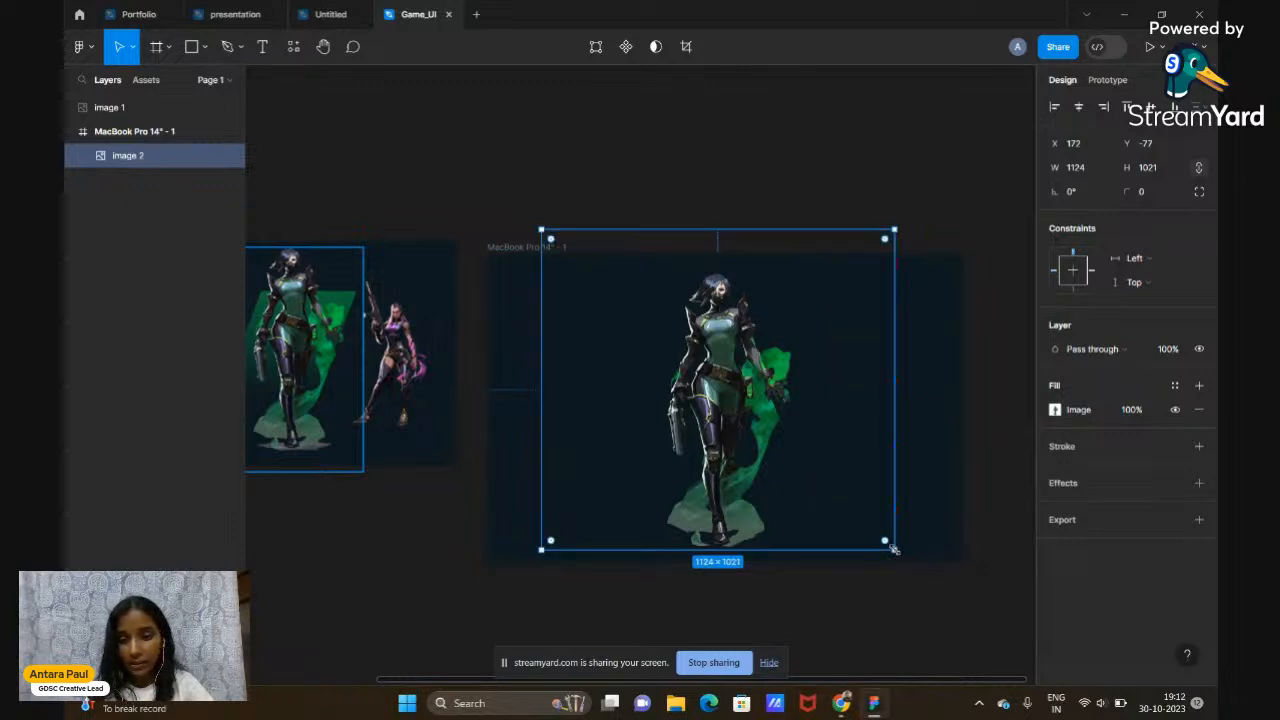
mouse_move(894, 549)
mouse_down()
mouse_move(774, 469)
mouse_move(895, 535)
mouse_up()
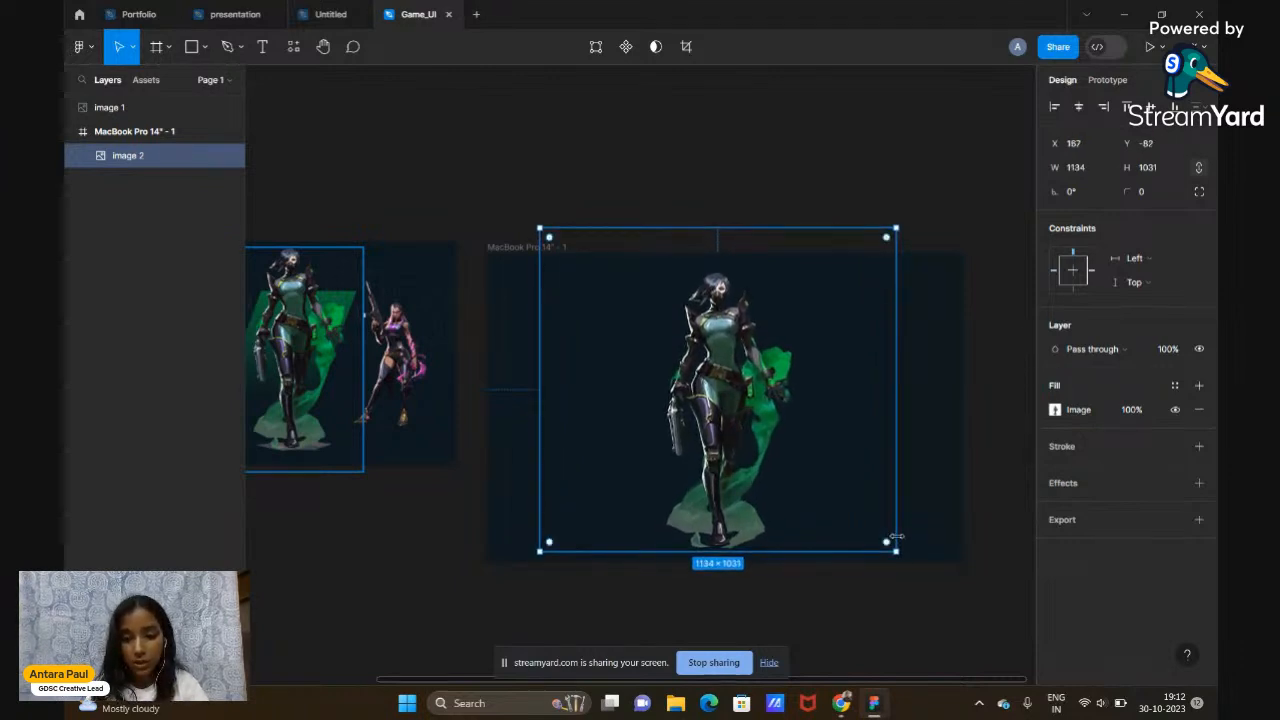
drag(880, 540, 833, 517)
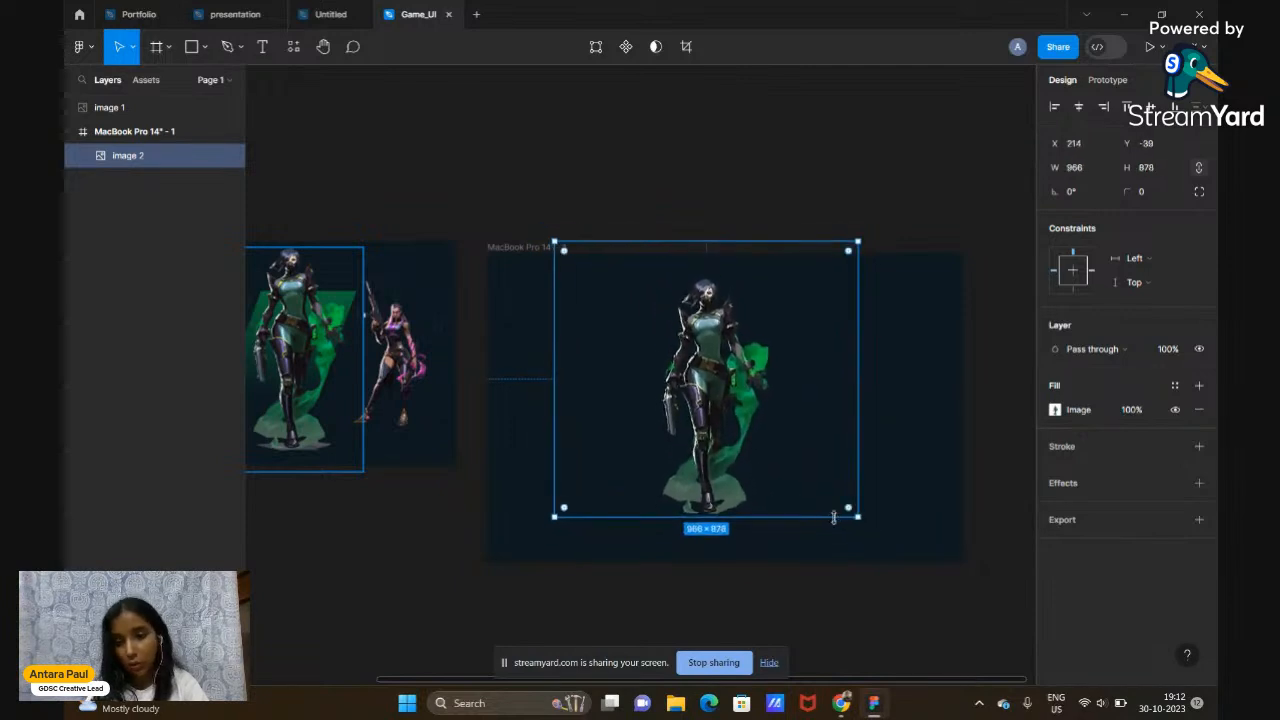
drag(726, 425, 733, 430)
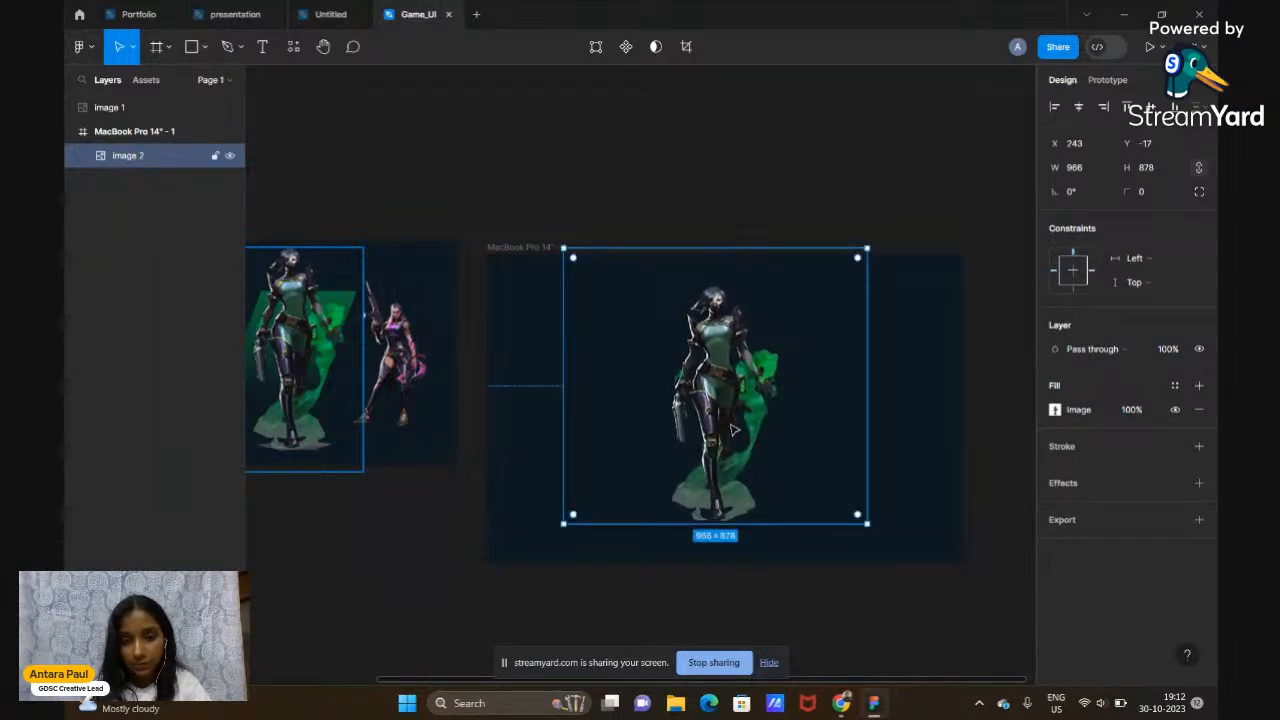
click(753, 141)
scroll(753, 141, left, 5)
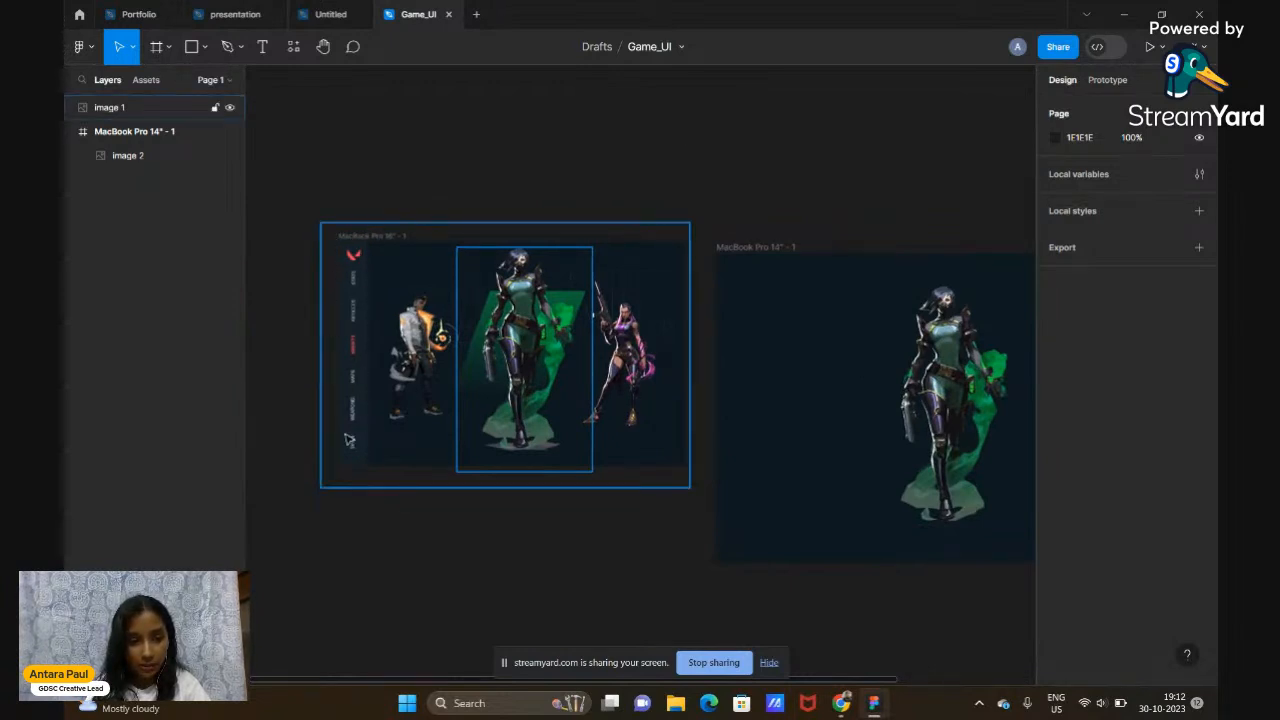
scroll(349, 440, up, 3)
scroll(349, 440, up, 3)
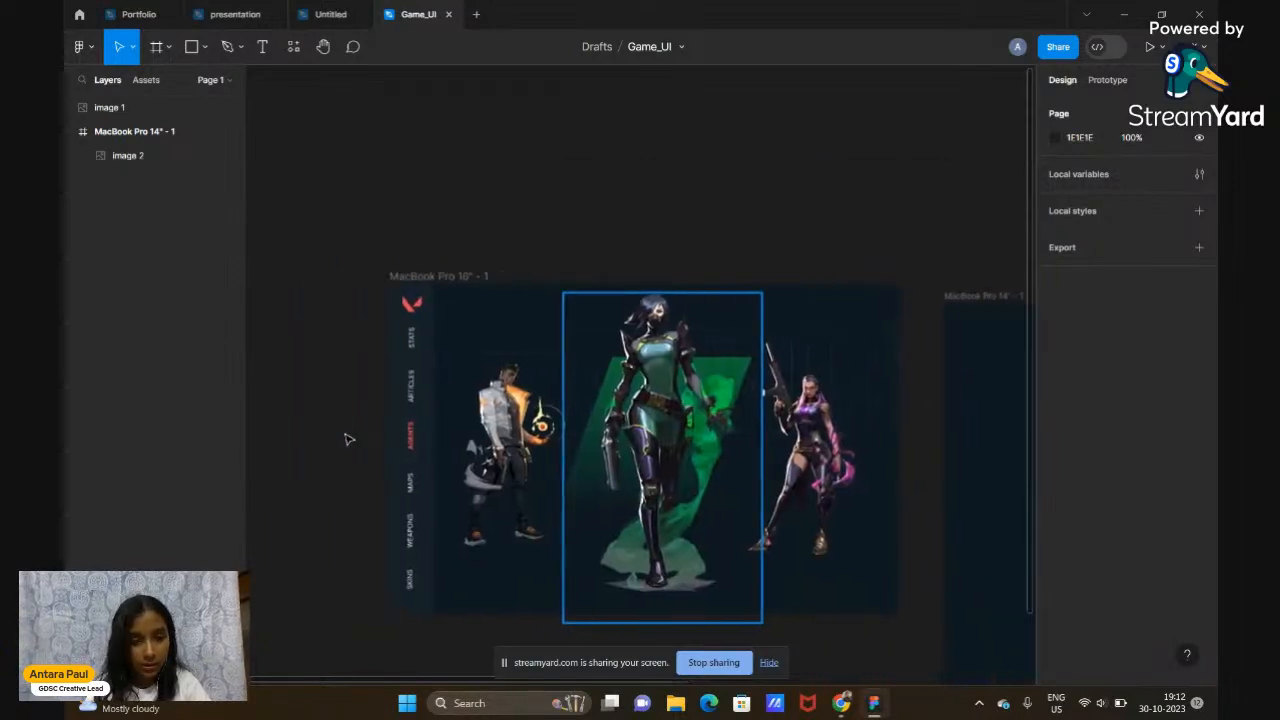
scroll(349, 440, up, 5)
scroll(348, 438, down, 3)
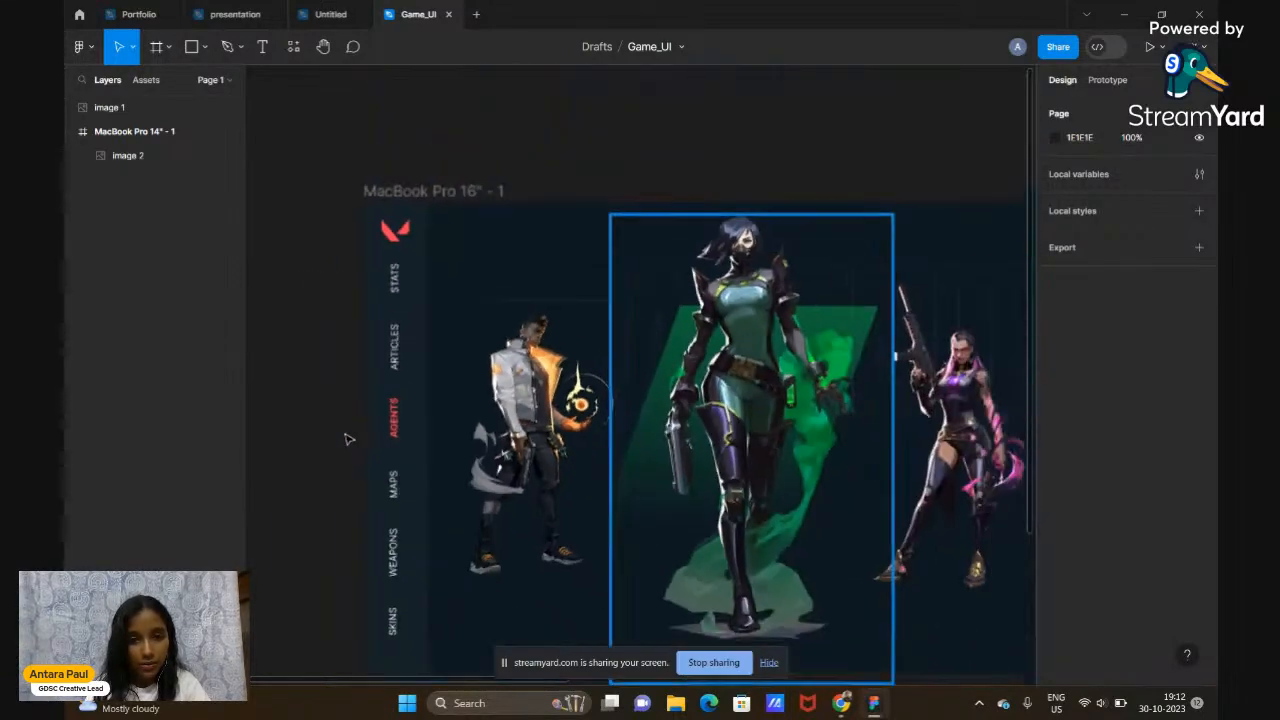
scroll(407, 584, down, 2)
scroll(407, 584, right, 7)
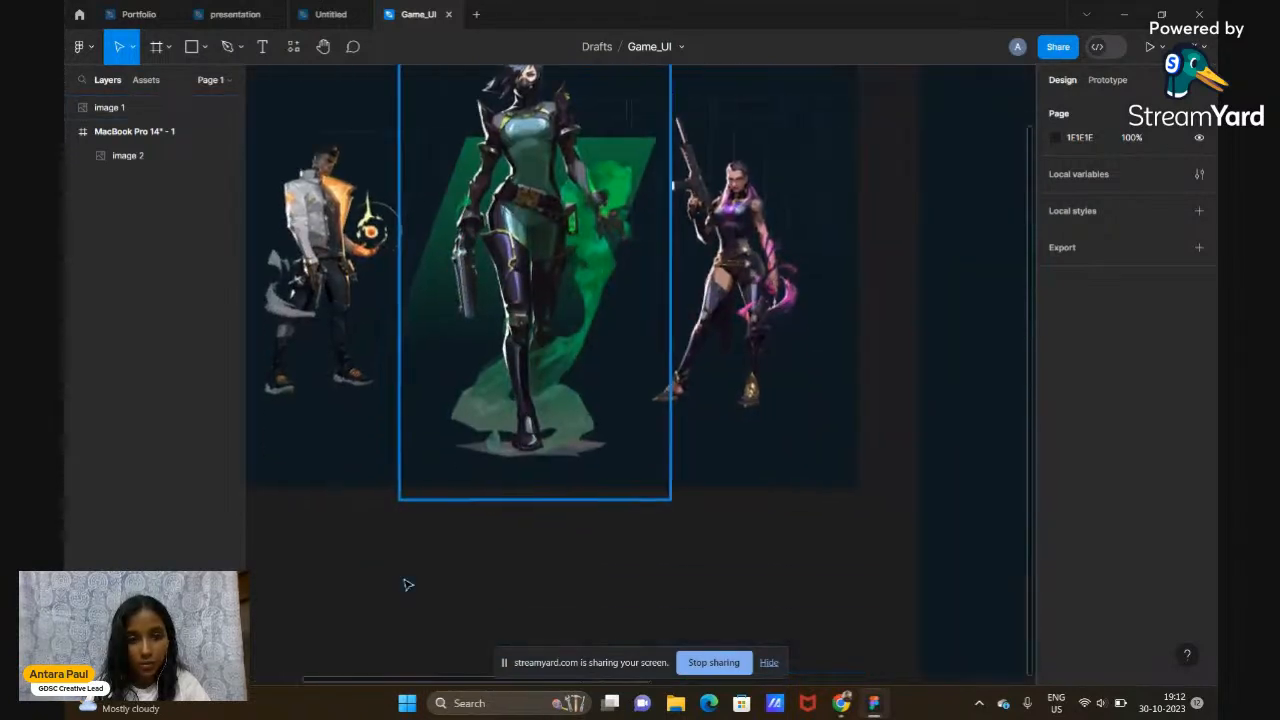
scroll(630, 322, down, 3)
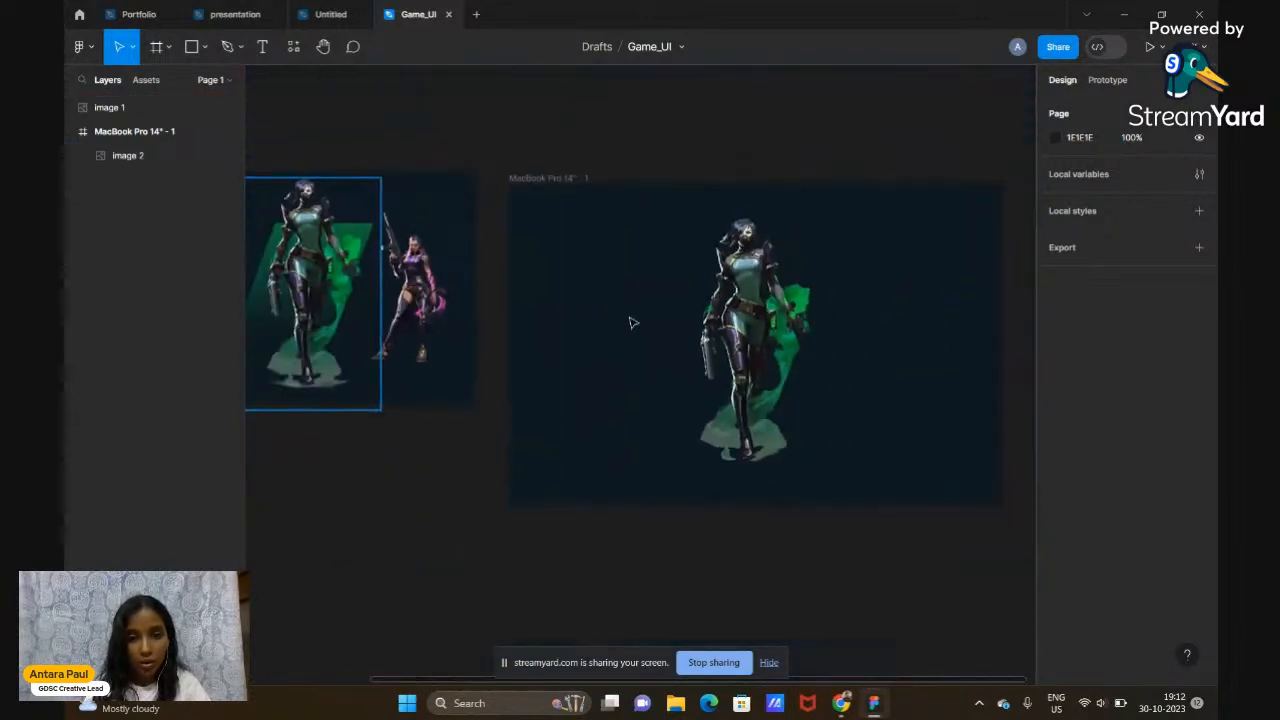
scroll(629, 320, right, 2)
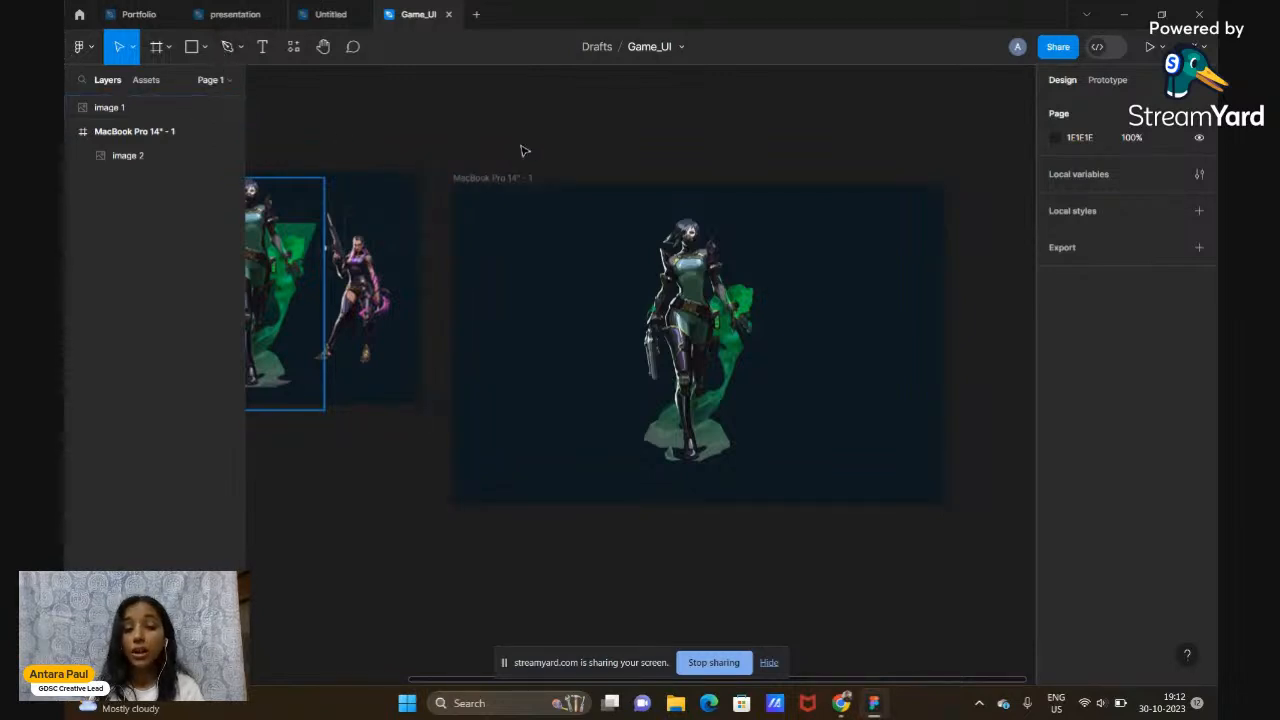
scroll(520, 151, up, 1)
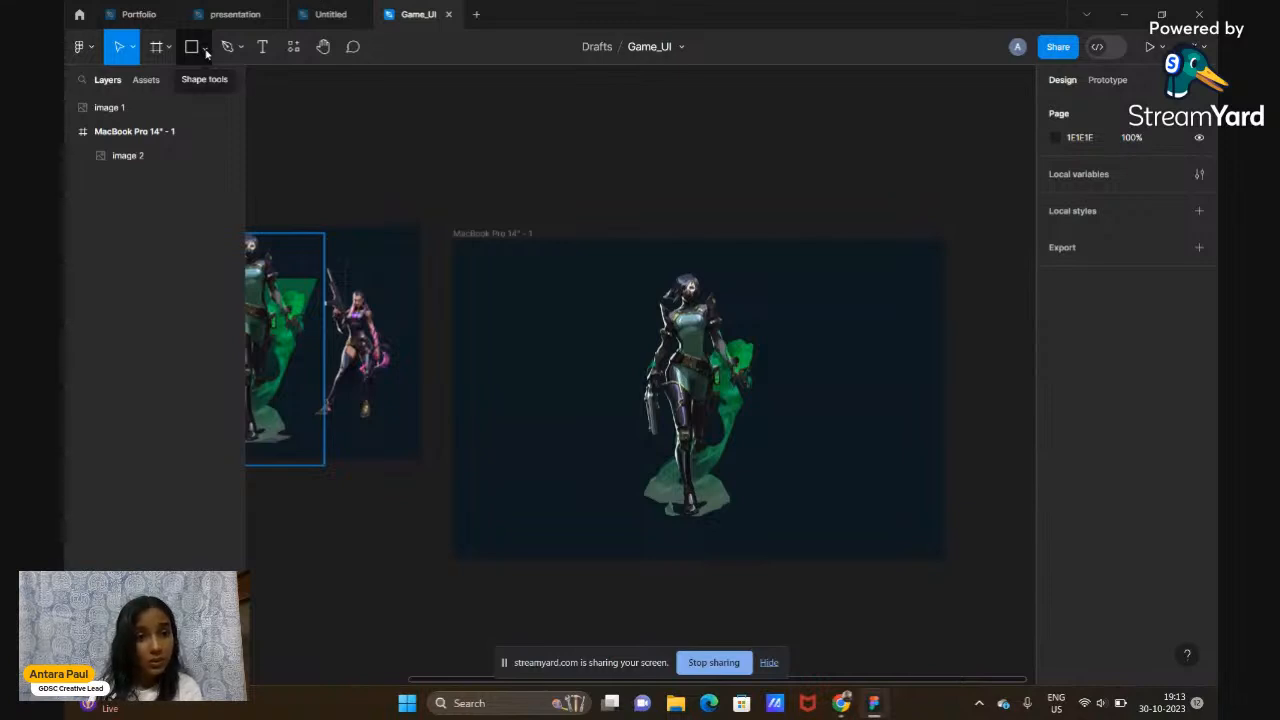
Draw a 100×100 Rectangle 1 just above the MacBook Pro 14" frame
click(205, 48)
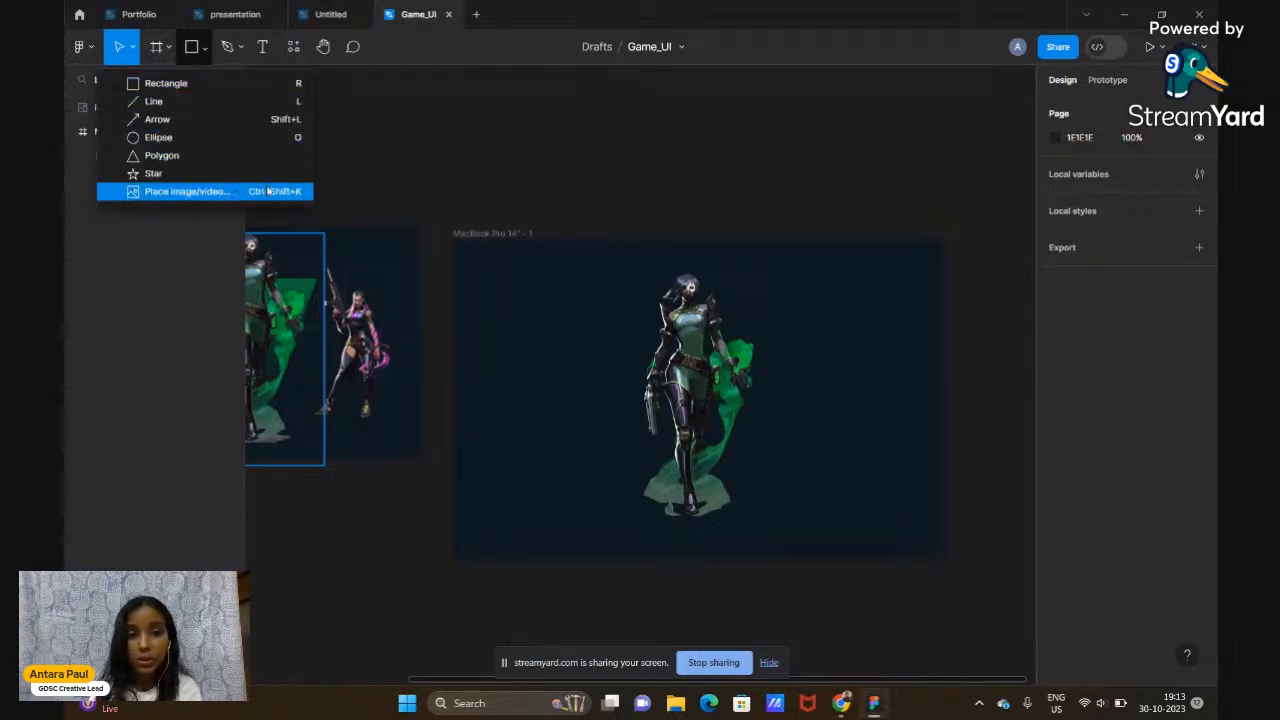
click(340, 173)
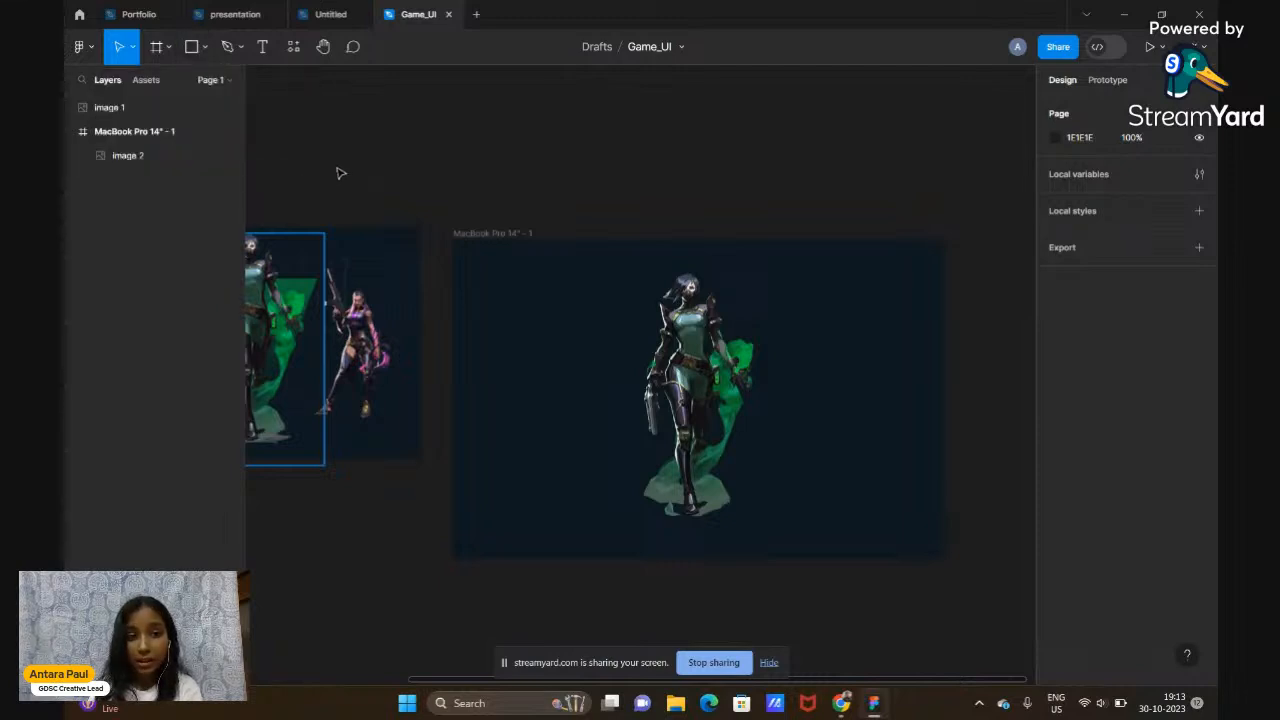
click(195, 57)
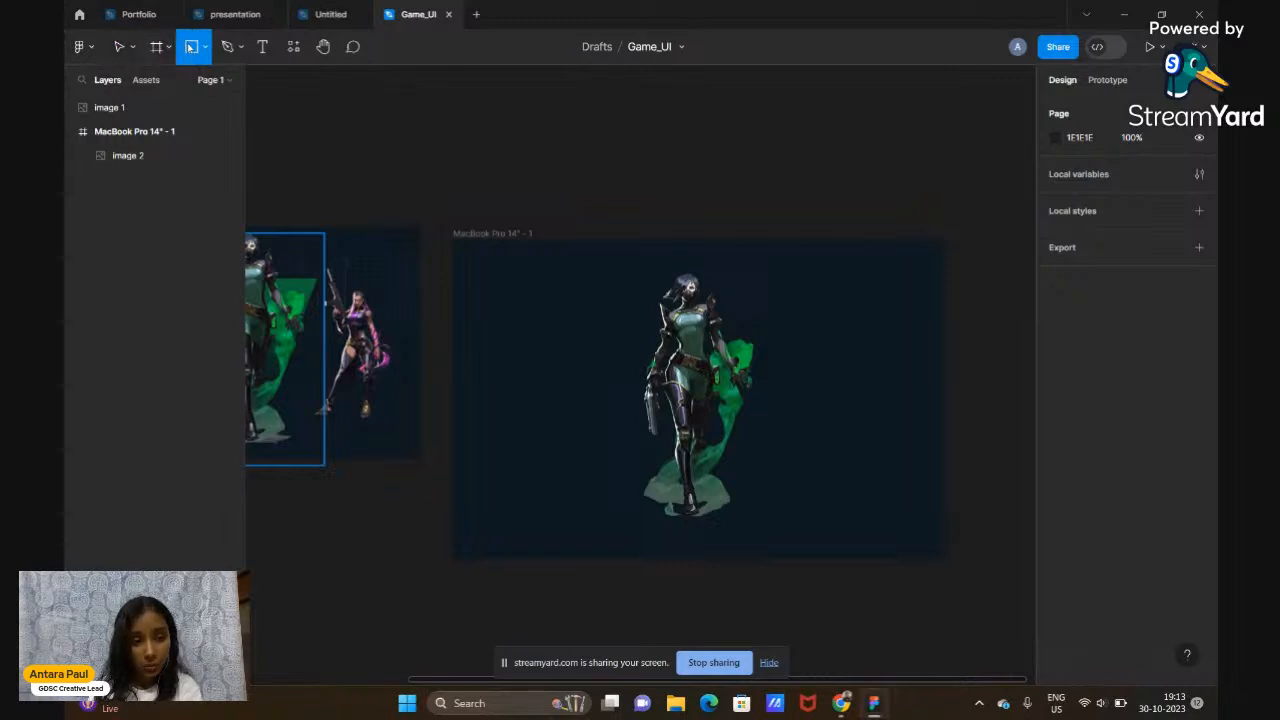
click(122, 49)
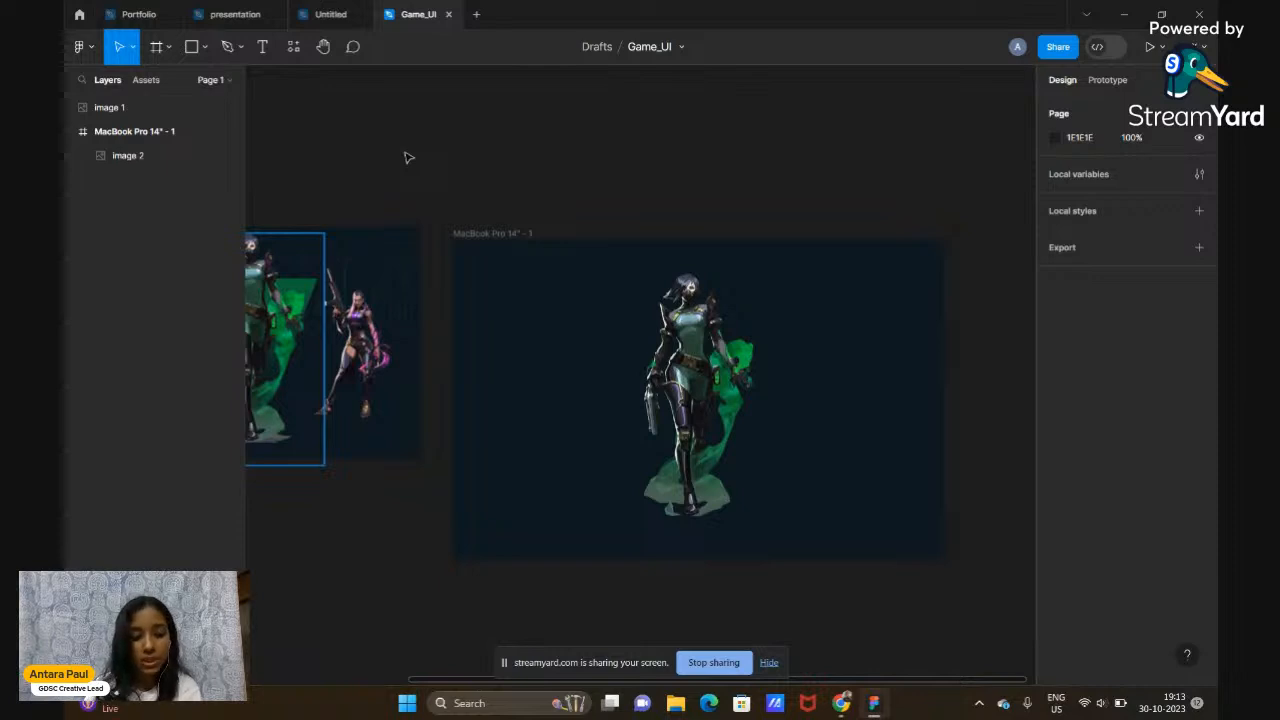
key(r)
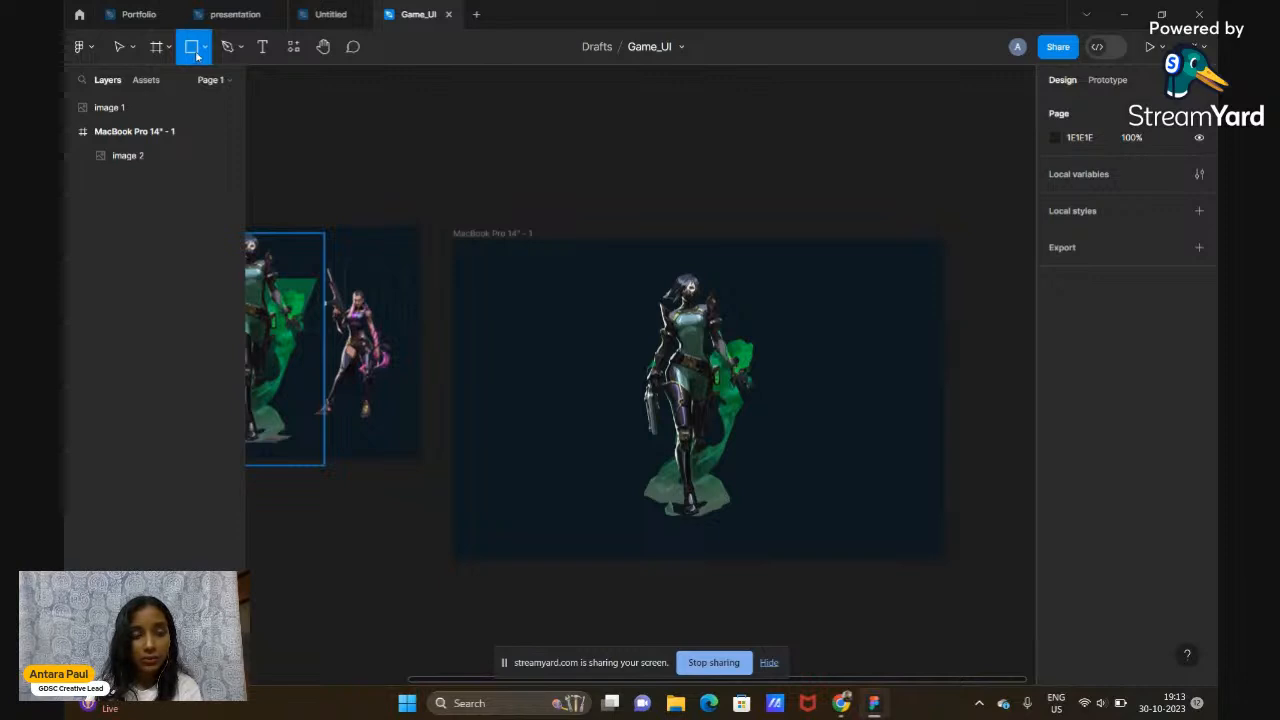
click(455, 196)
Move Rectangle 1 into the MacBook Pro 14" frame, aligned with its top edge
drag(455, 196, 494, 143)
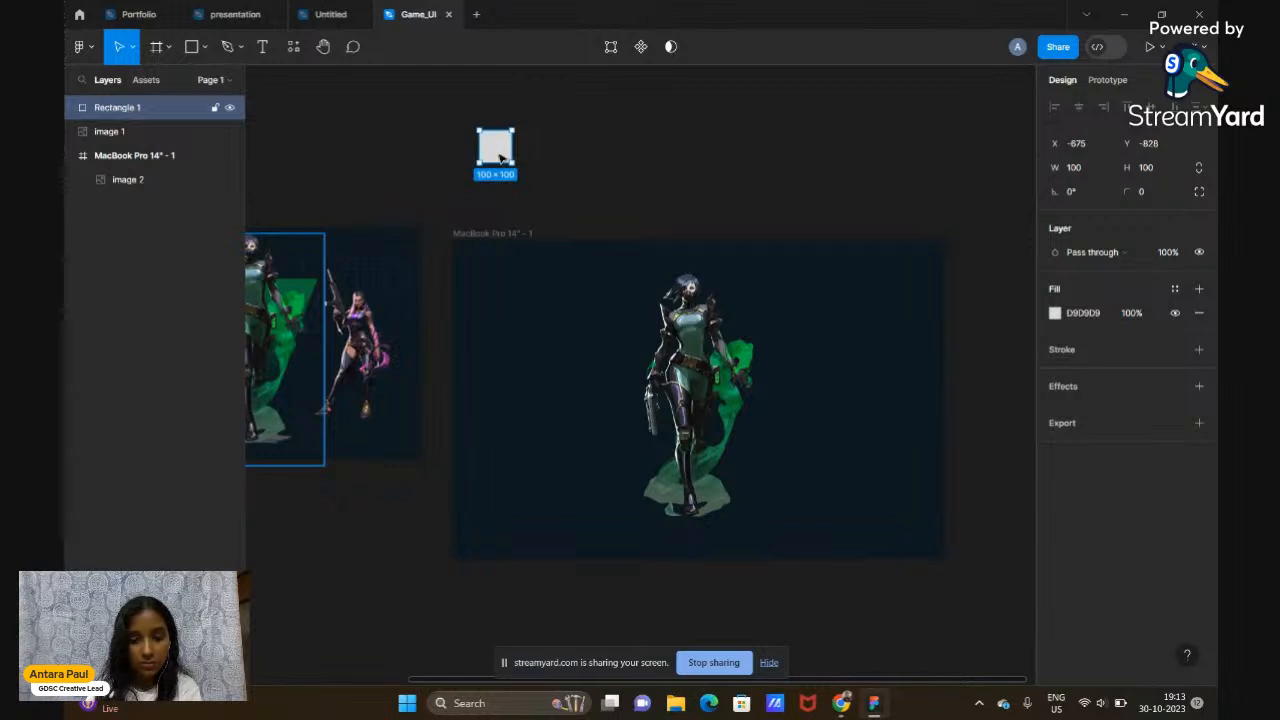
drag(500, 157, 508, 167)
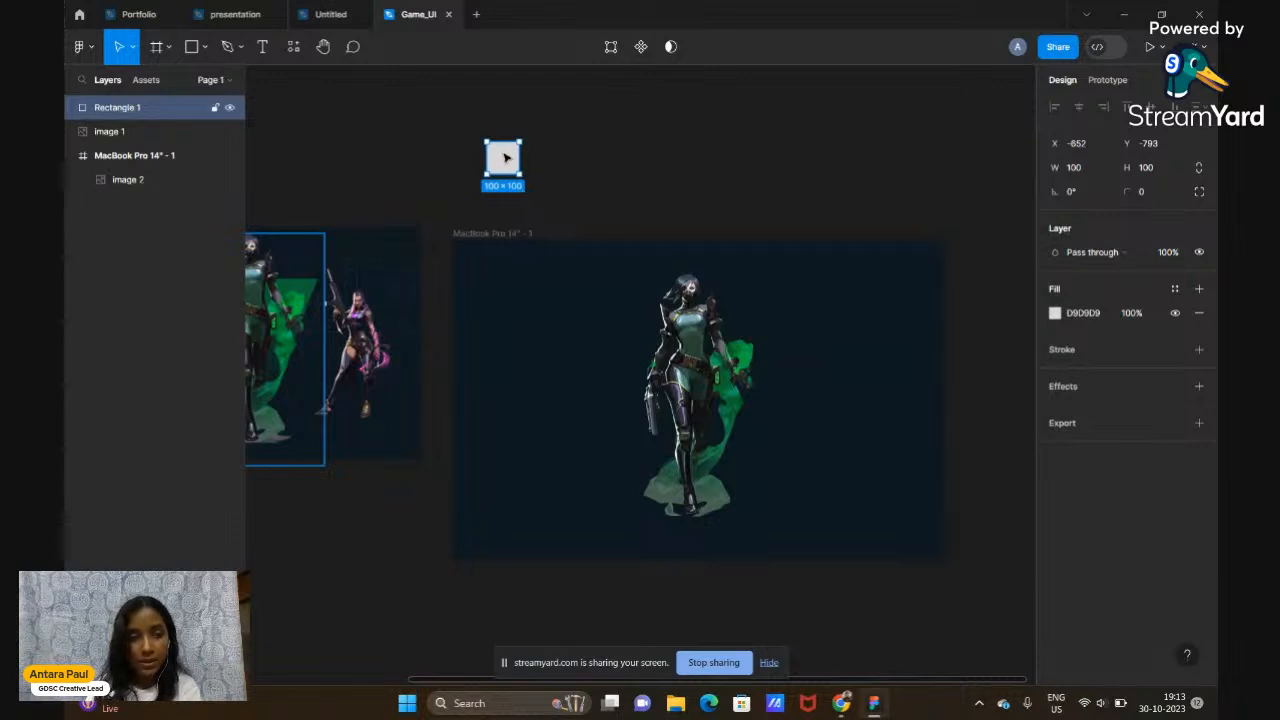
drag(506, 157, 470, 252)
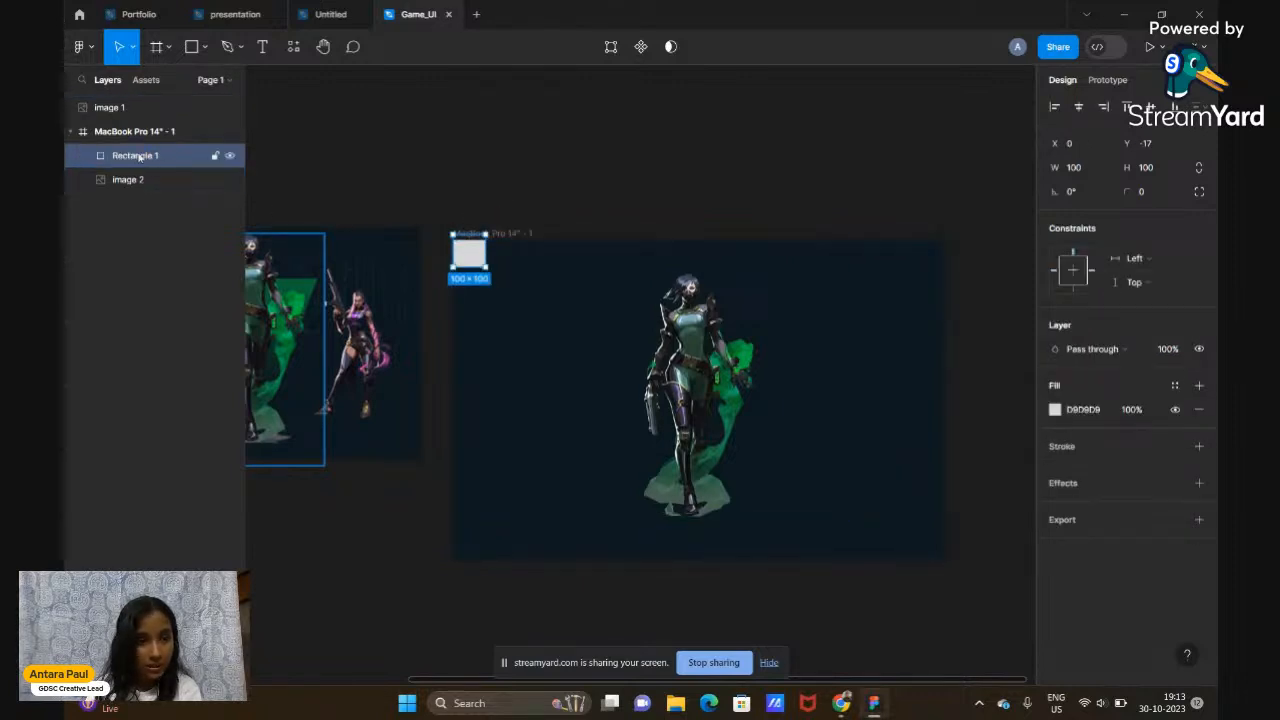
drag(472, 261, 475, 270)
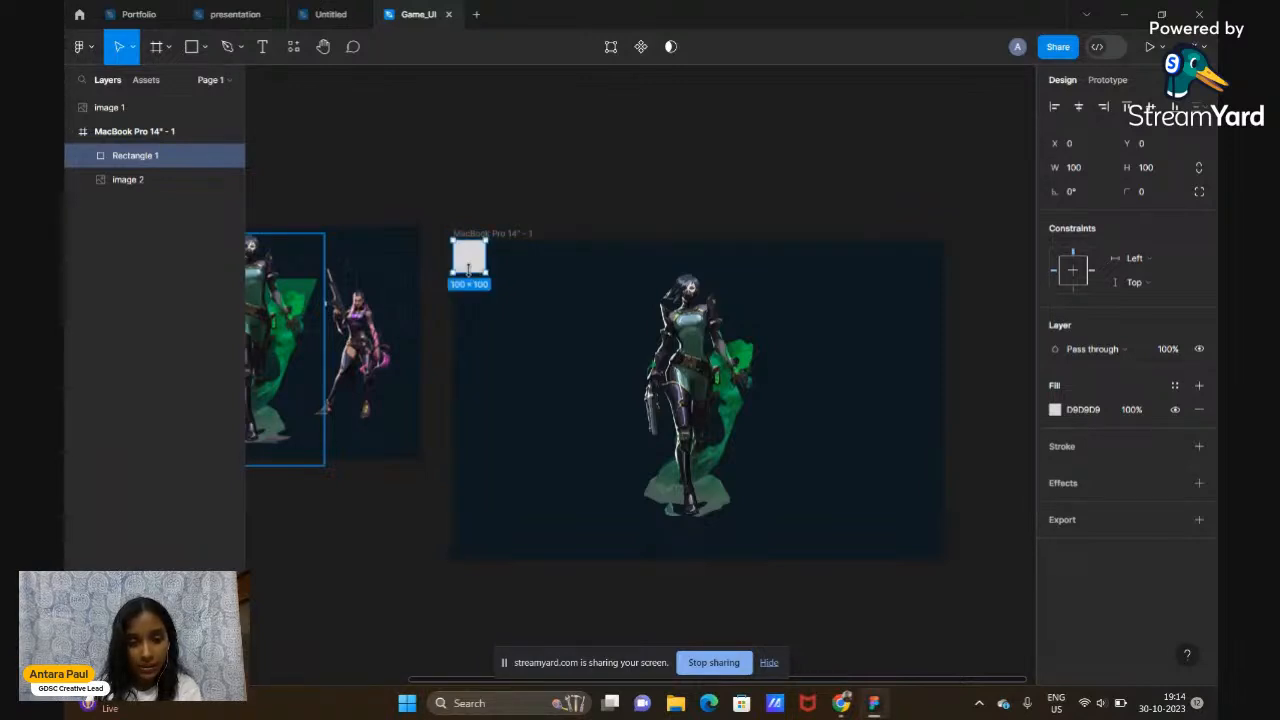
scroll(467, 268, up, 4)
scroll(467, 272, down, 2)
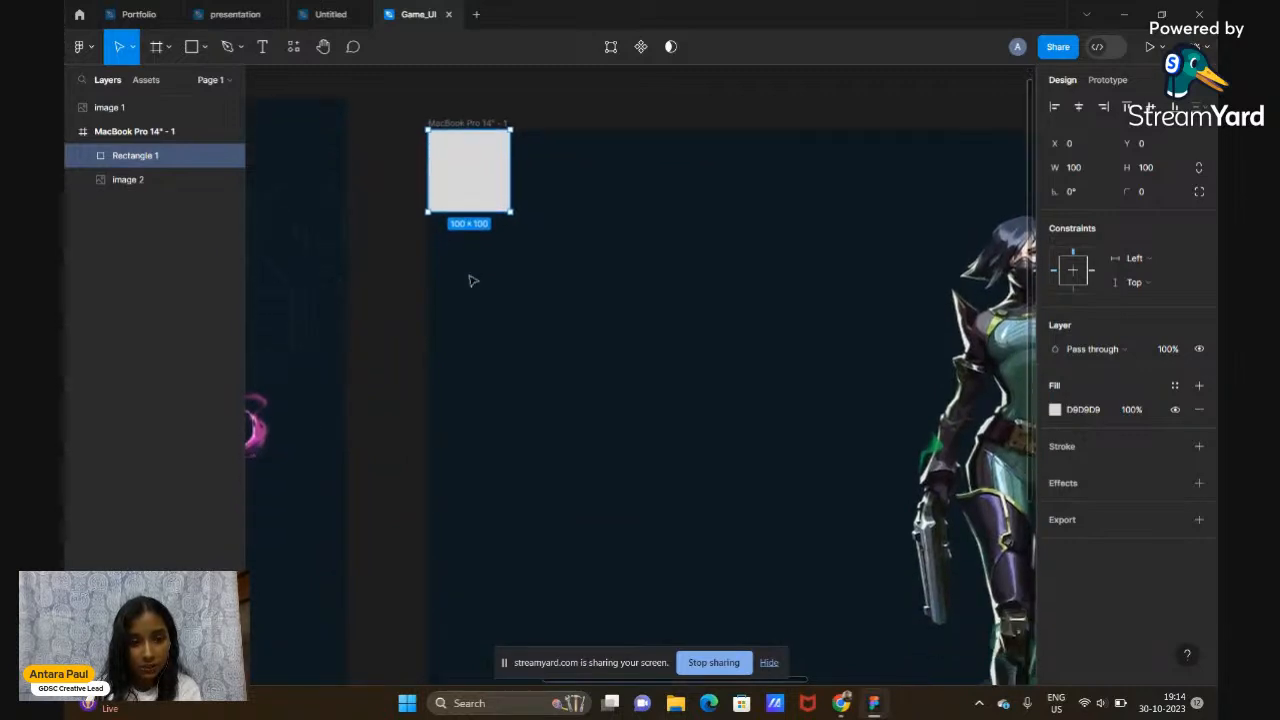
Stretch Rectangle 1 down to the full frame height of 982 px
drag(472, 234, 480, 569)
scroll(480, 569, down, 6)
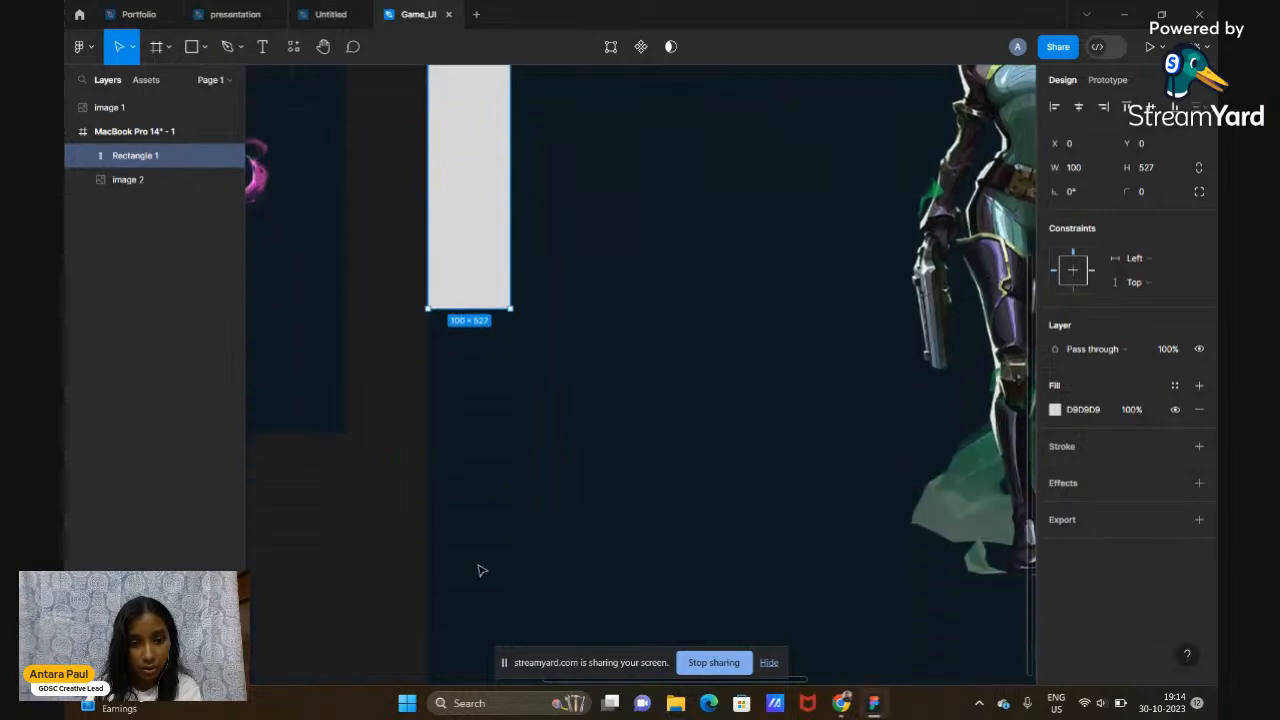
drag(466, 309, 472, 512)
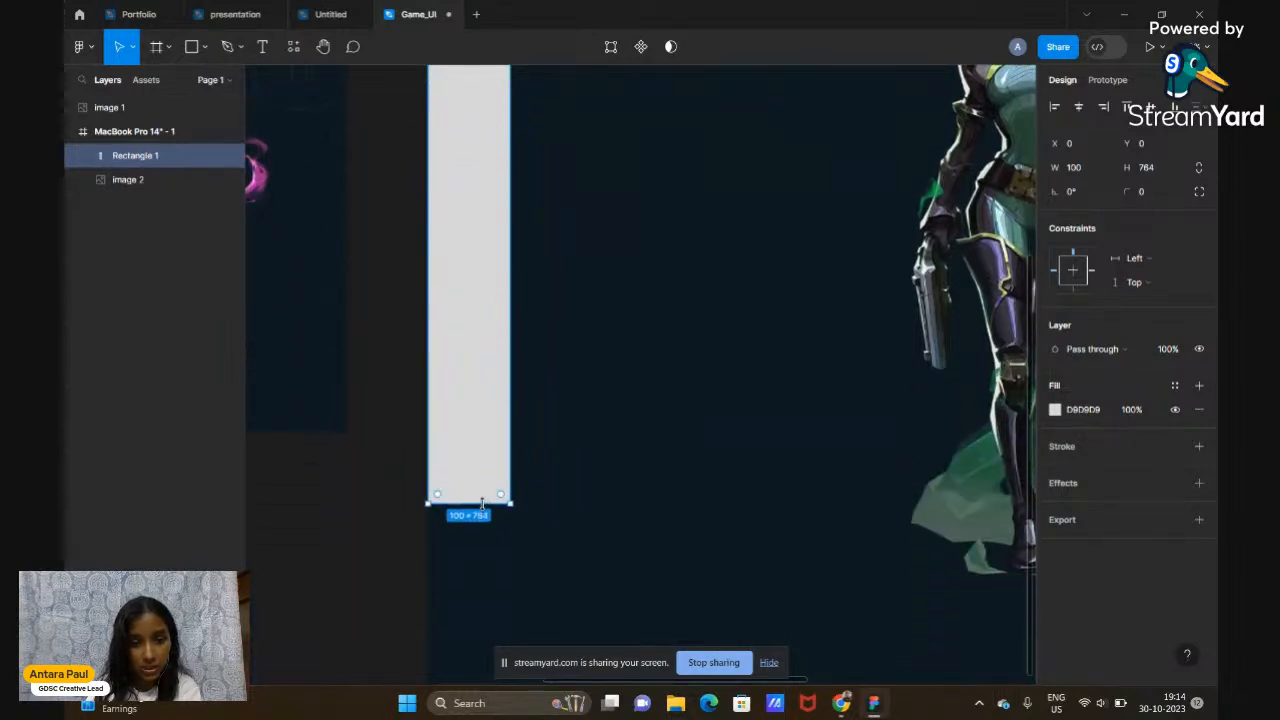
scroll(486, 509, down, 5)
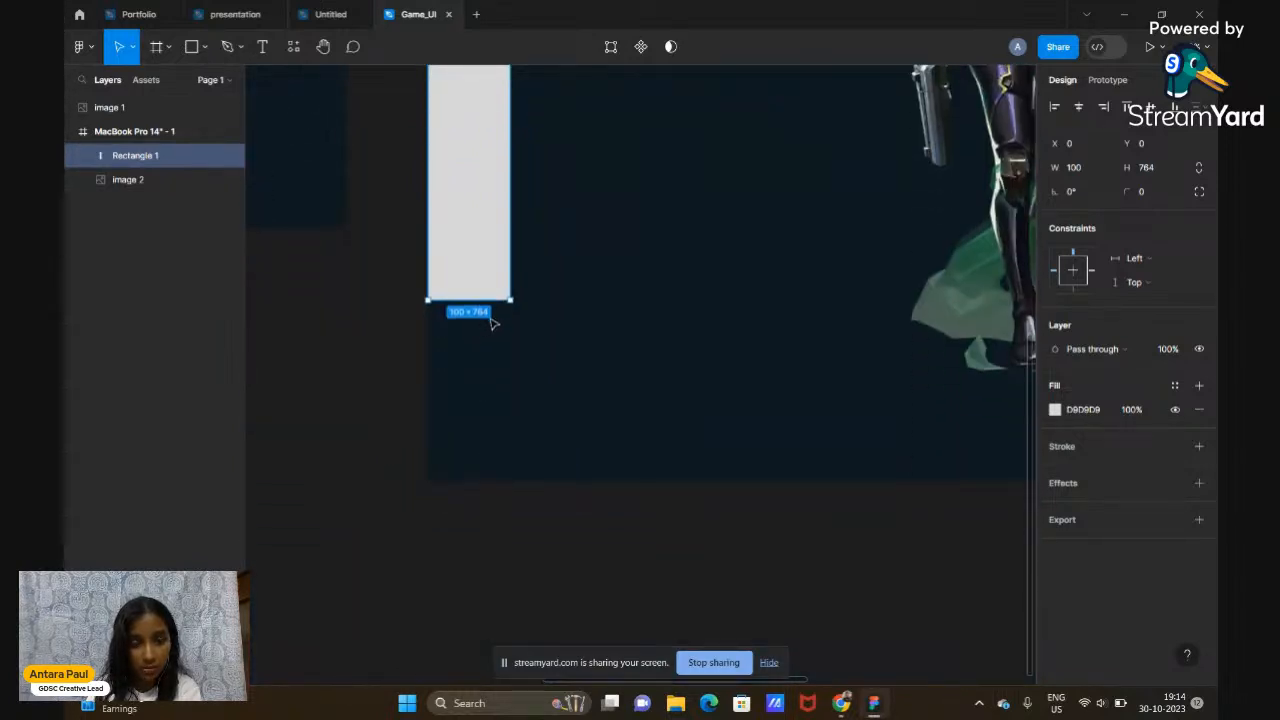
drag(472, 300, 455, 478)
scroll(456, 478, down, 5)
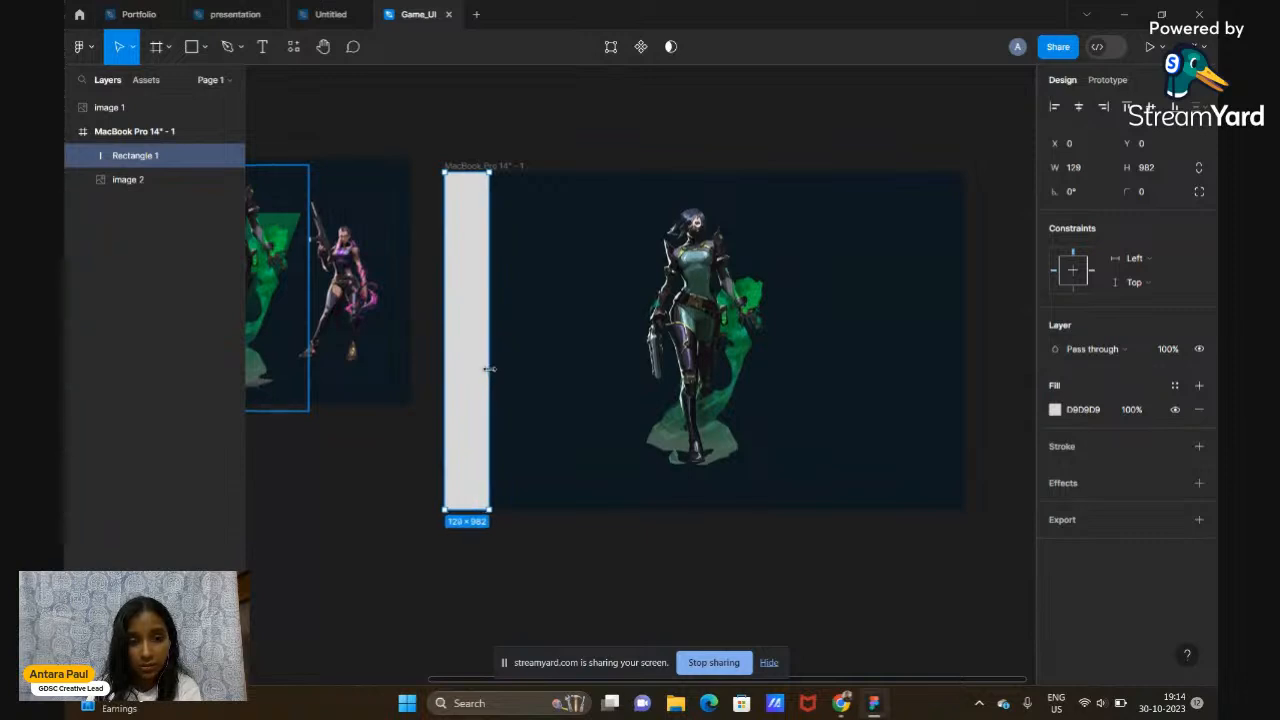
Reselect Rectangle 1, now a 107 × 982 strip along the frame's left edge
click(641, 131)
scroll(641, 131, left, 5)
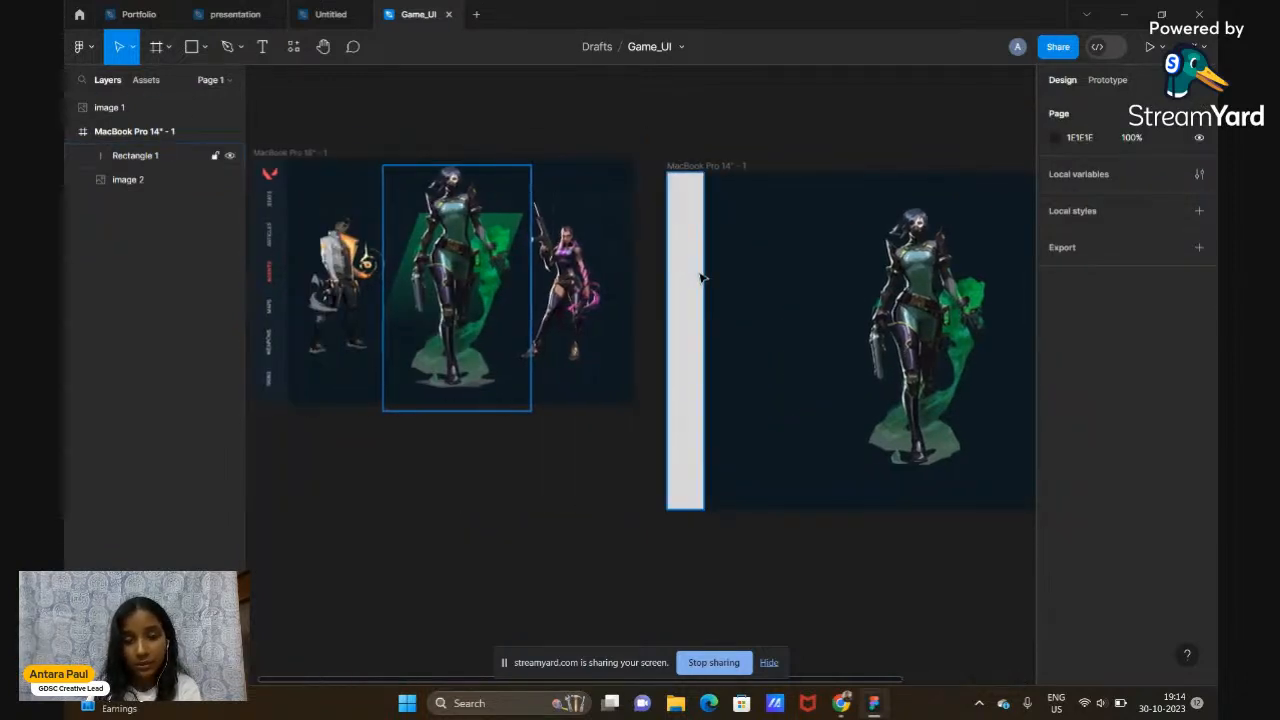
click(701, 278)
scroll(701, 278, right, 2)
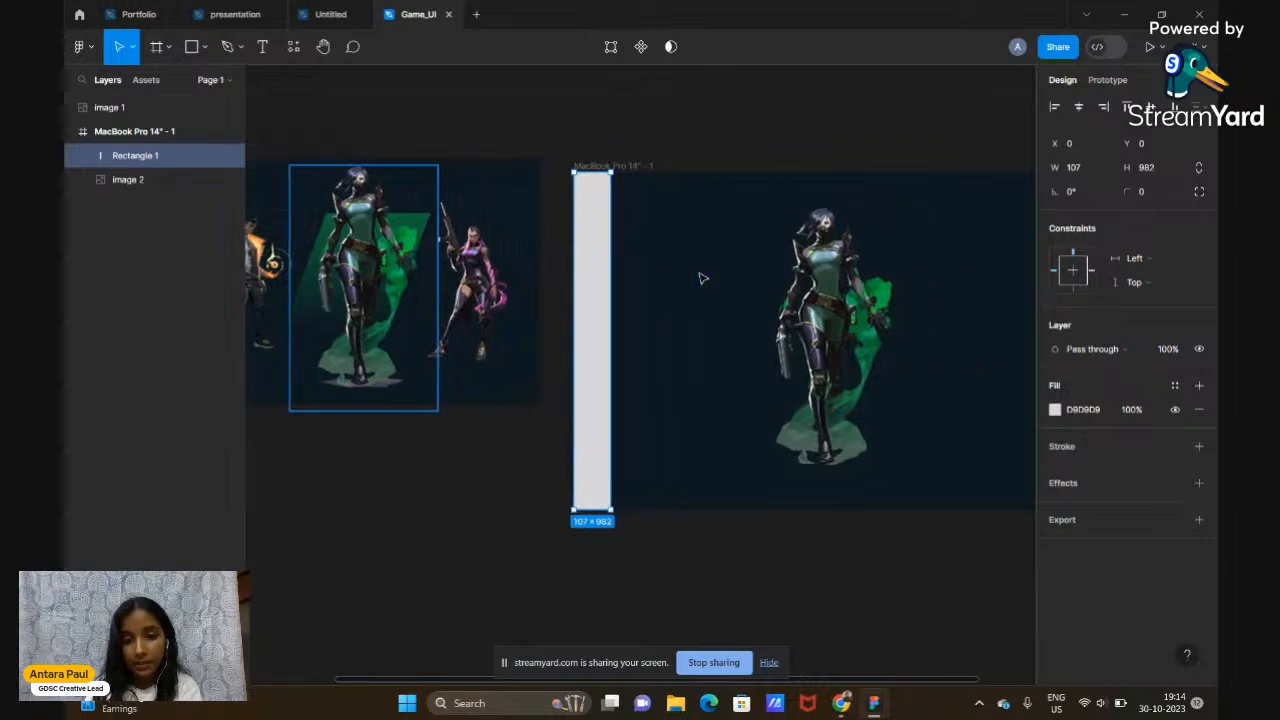
click(775, 103)
click(591, 279)
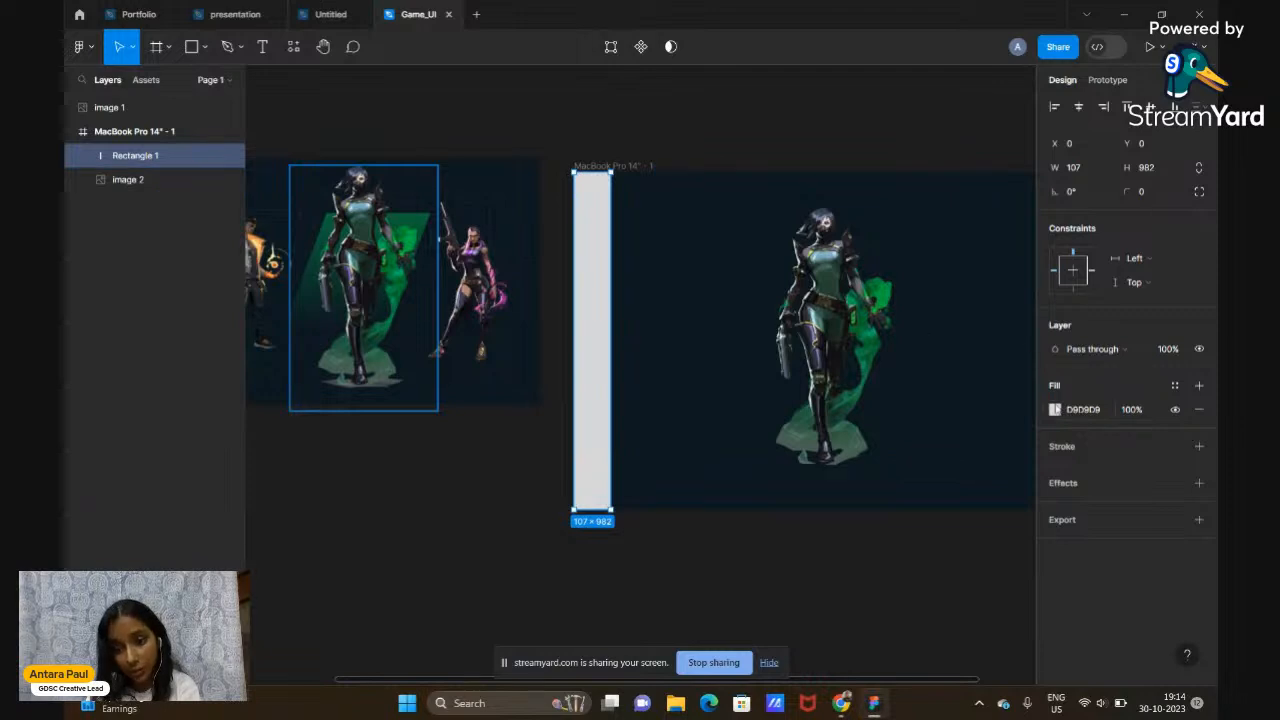
Fill Rectangle 1 with the frame's dark navy background #17212A using the eyedropper
click(1055, 410)
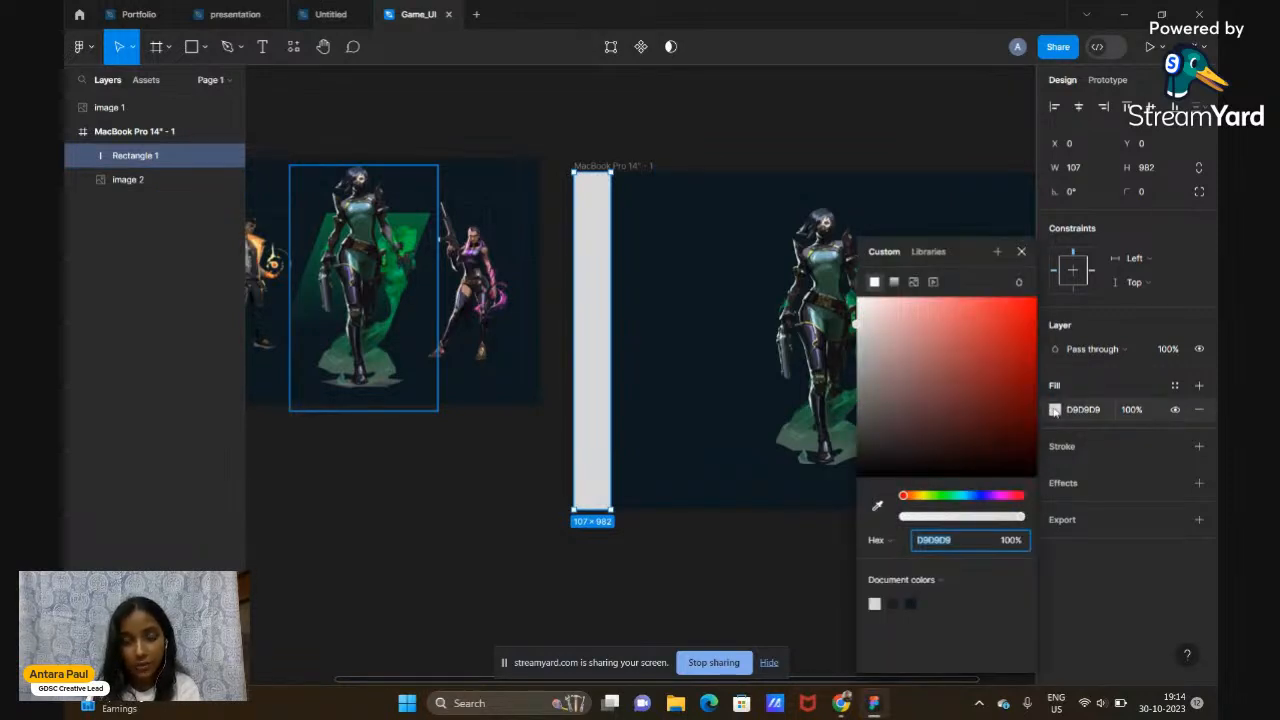
click(877, 508)
scroll(449, 443, left, 3)
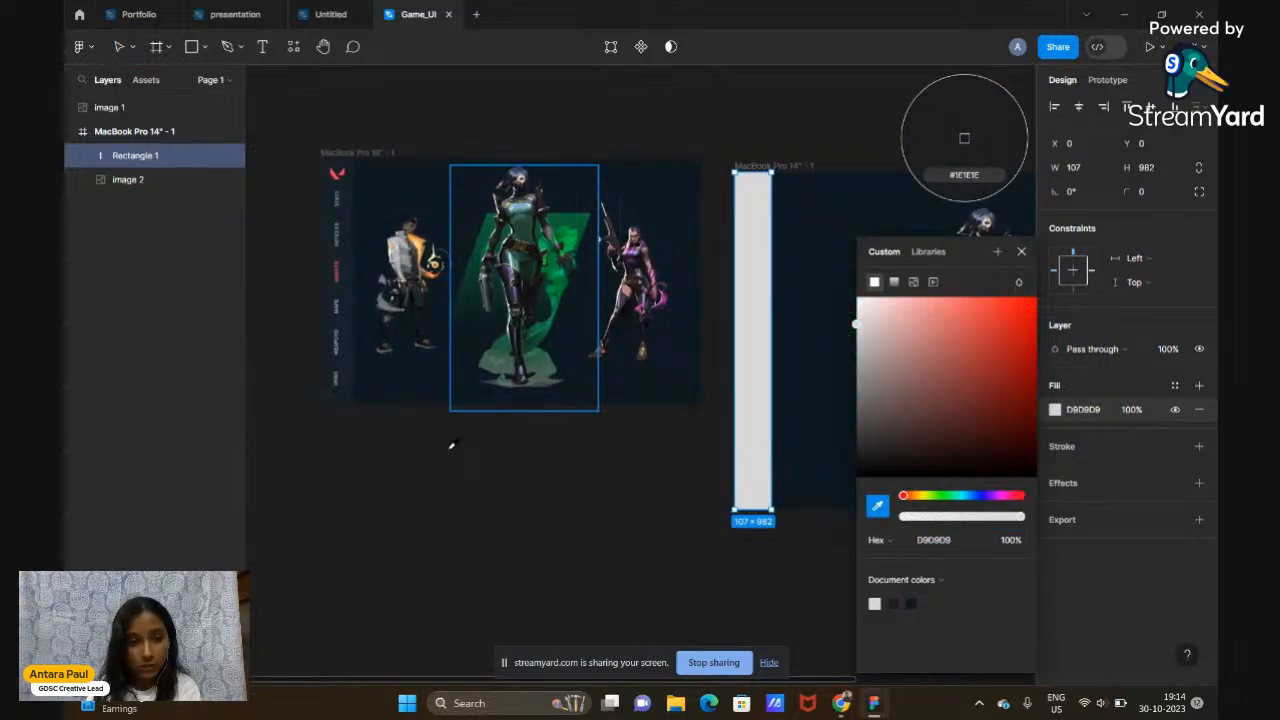
click(347, 392)
scroll(700, 530, right, 3)
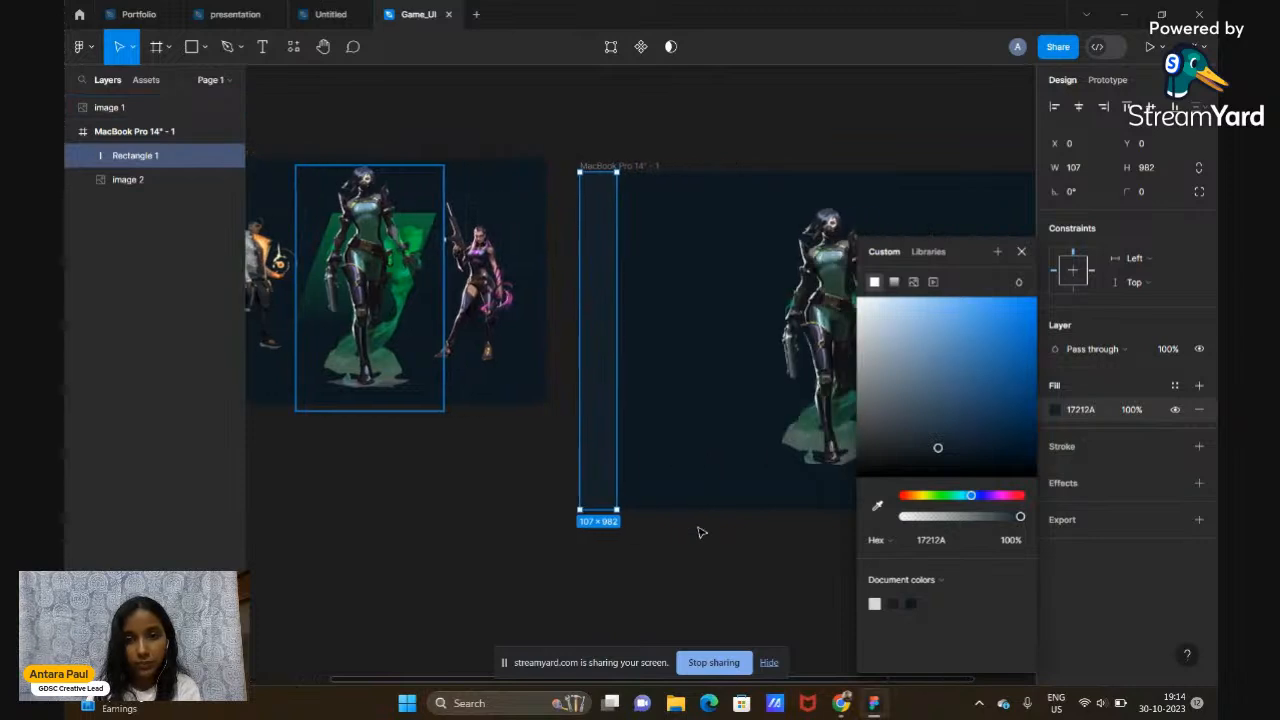
click(1021, 251)
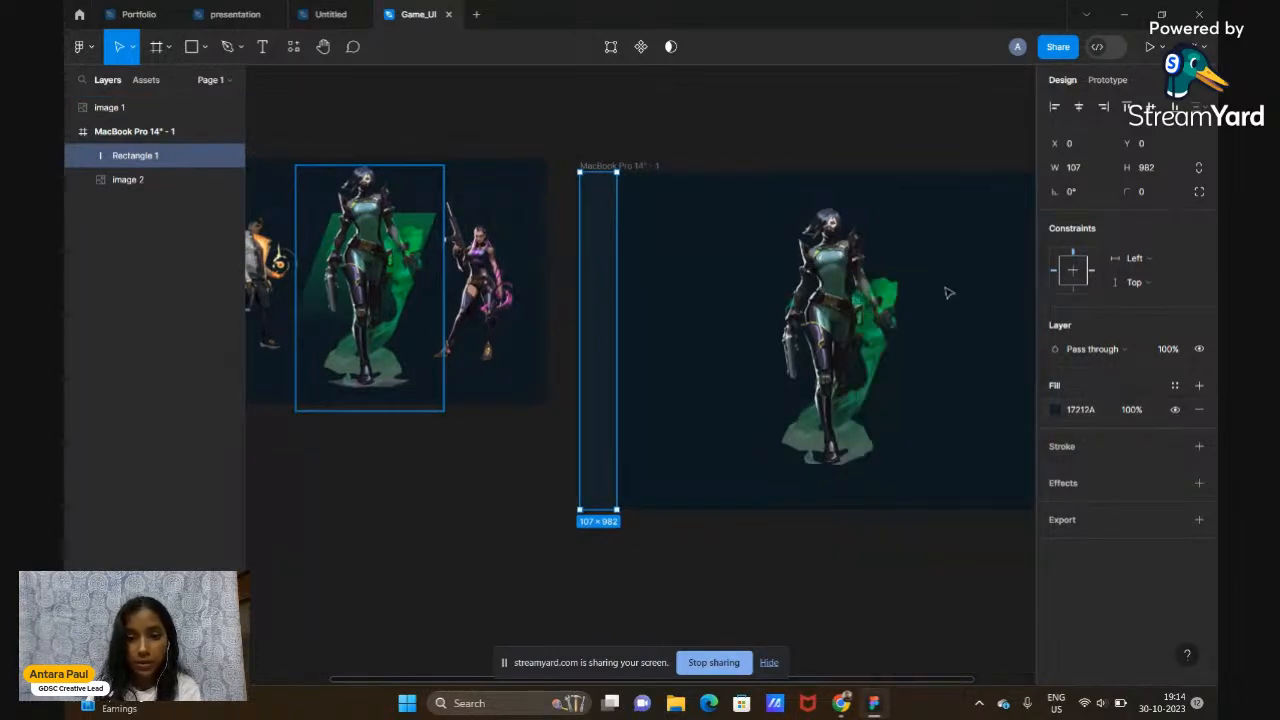
Widen Rectangle 1 to 124 px and reselect it
drag(617, 381, 622, 381)
click(786, 123)
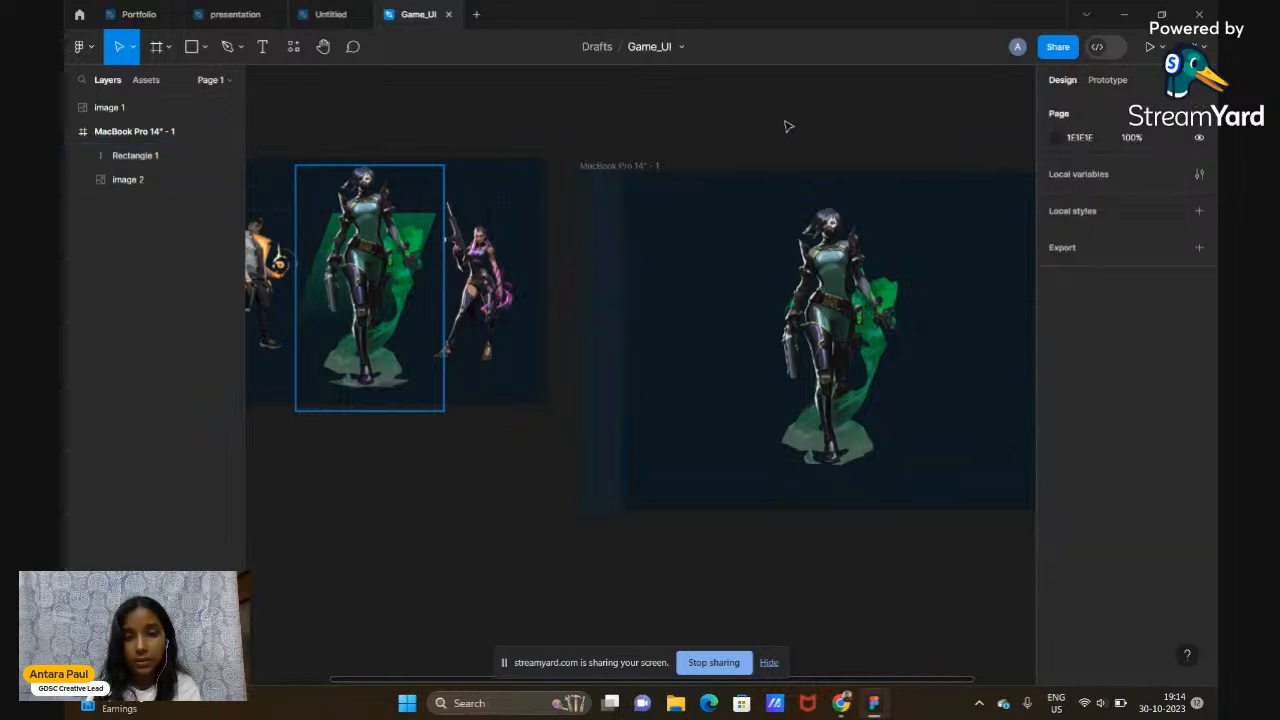
scroll(786, 123, right, 3)
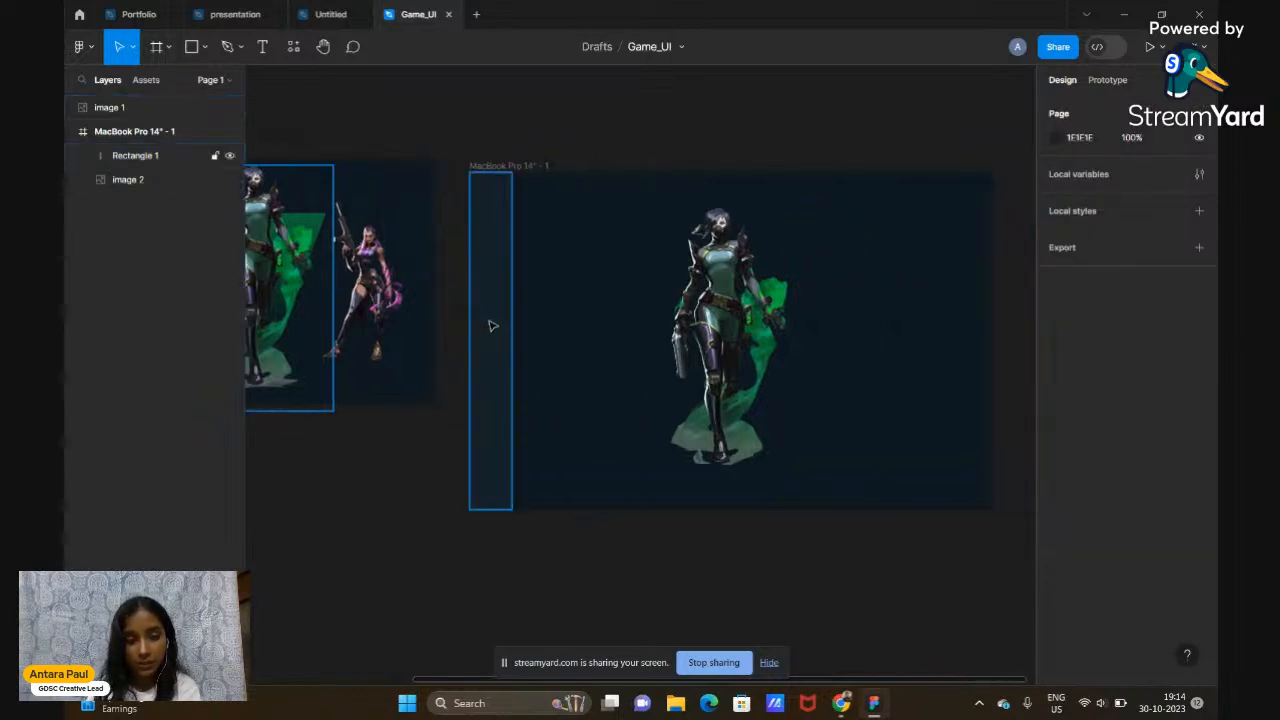
click(491, 325)
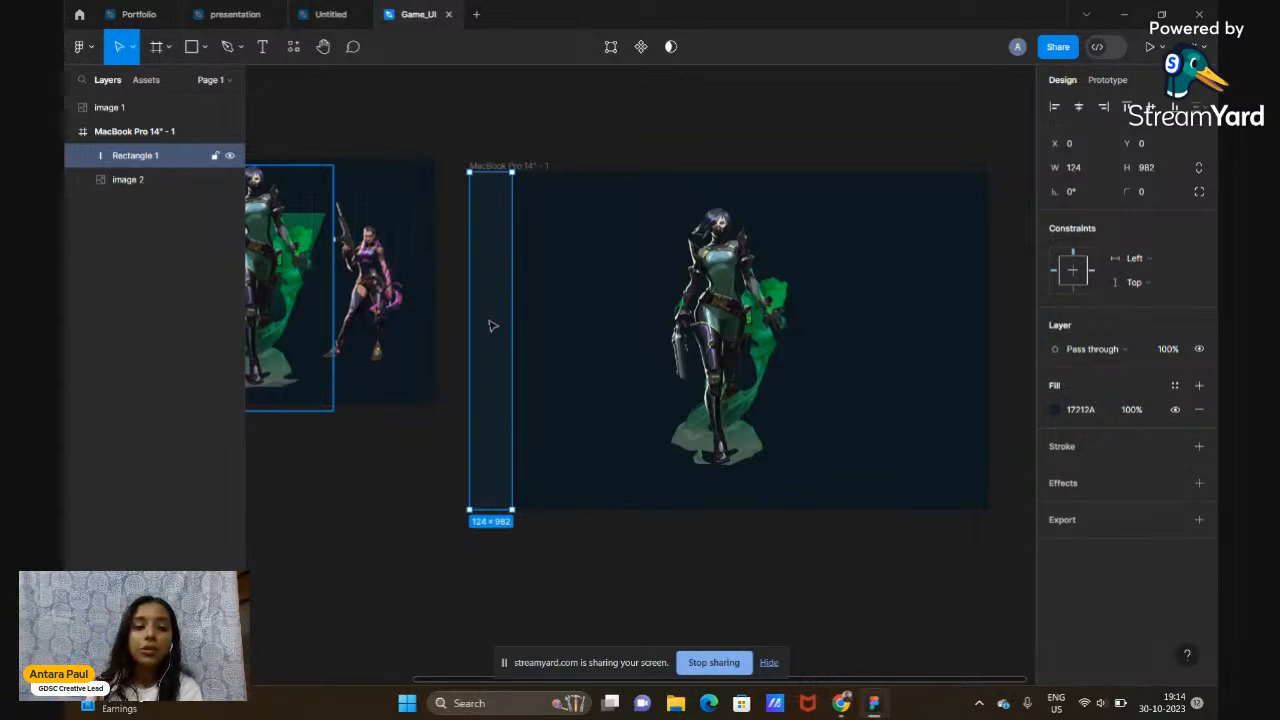
scroll(491, 325, up, 5)
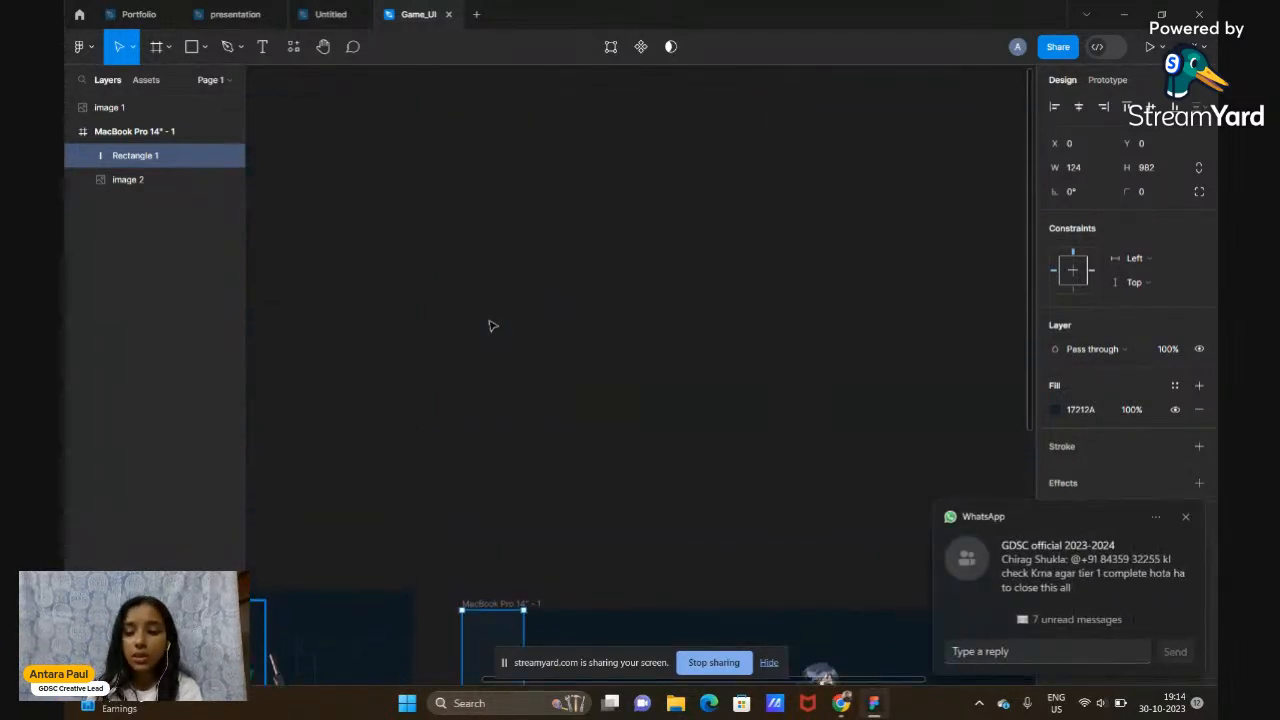
click(1190, 517)
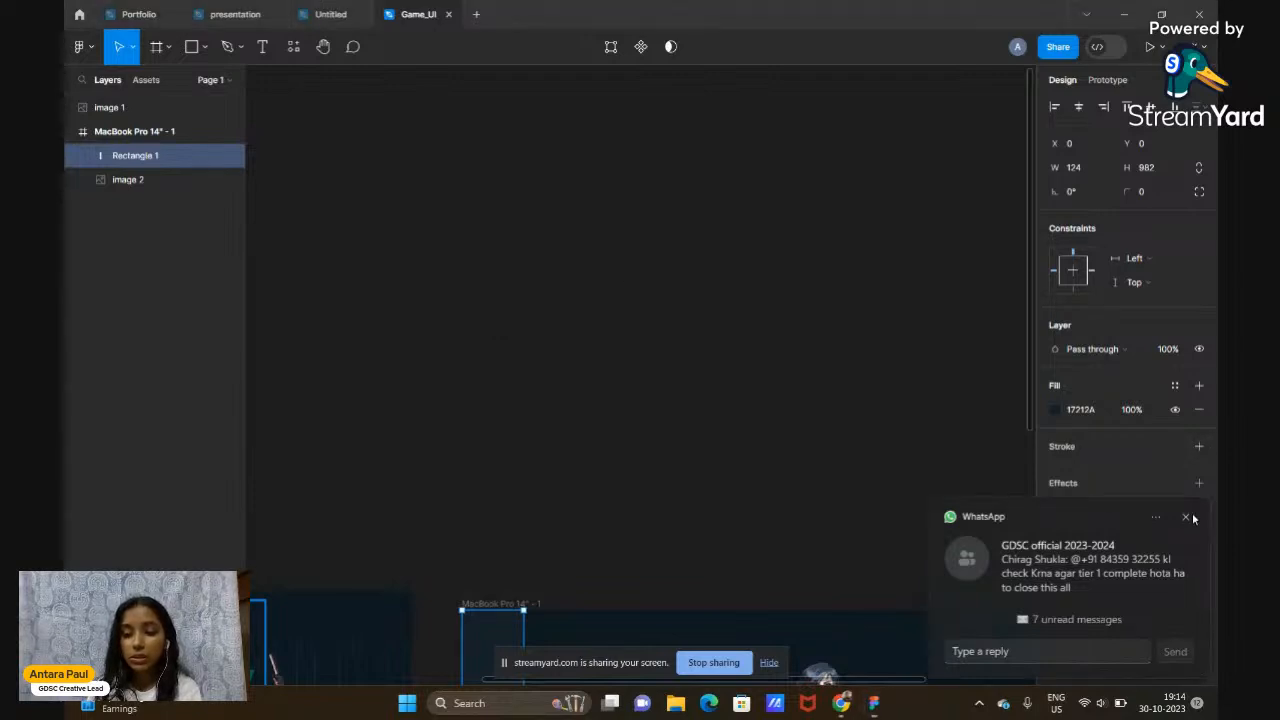
Draw a new 293 × 330 Rectangle 2 on the empty canvas and reposition it
click(192, 47)
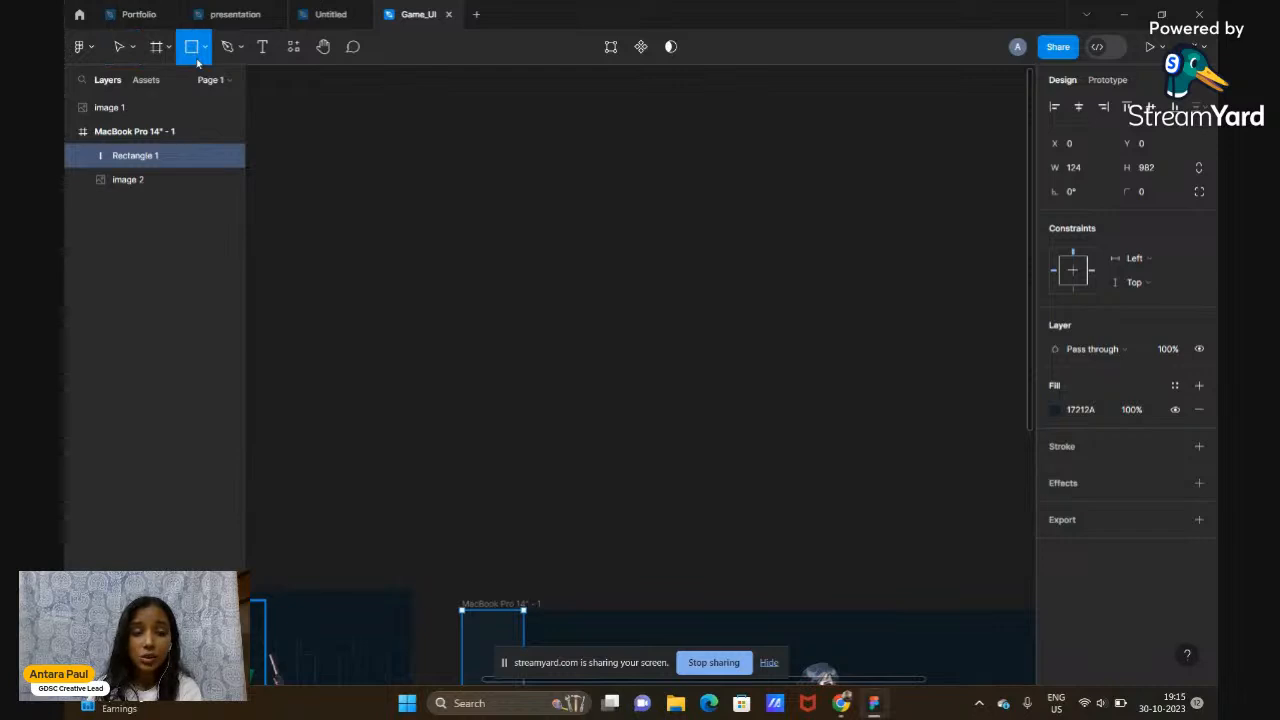
mouse_move(450, 151)
mouse_down()
mouse_move(531, 200)
mouse_move(596, 315)
mouse_up()
click(672, 292)
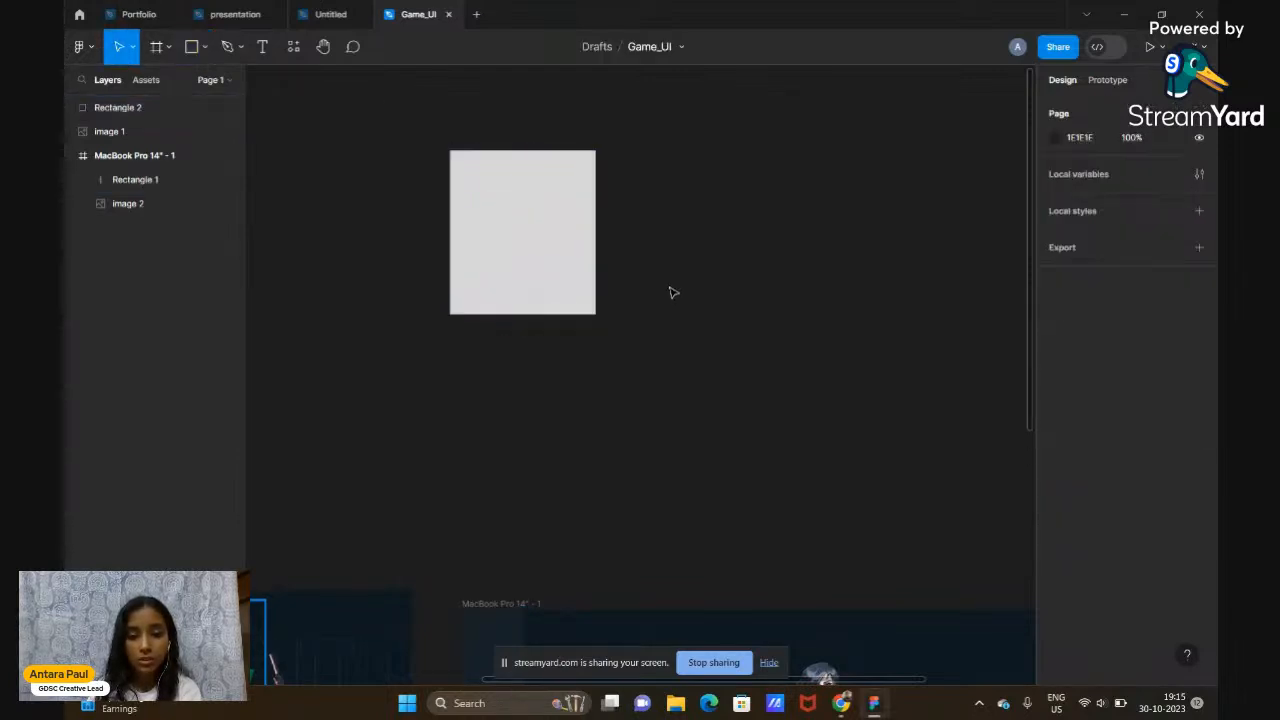
click(538, 255)
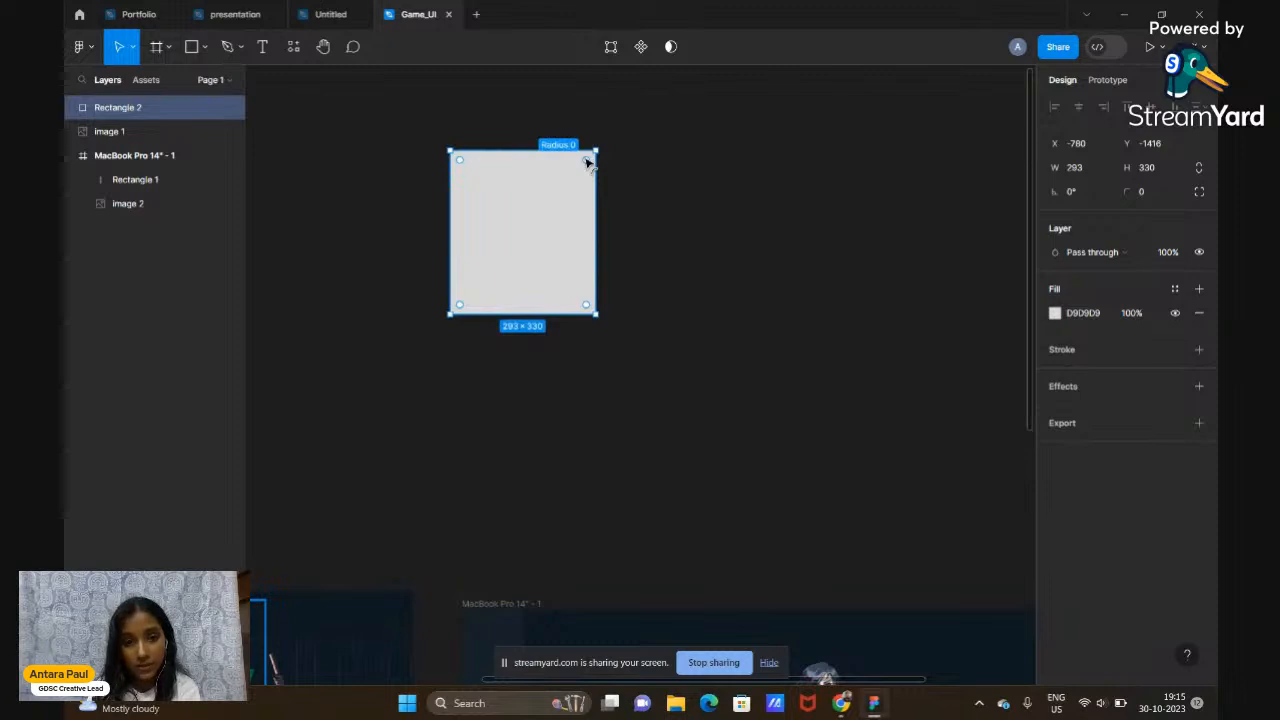
drag(587, 161, 651, 143)
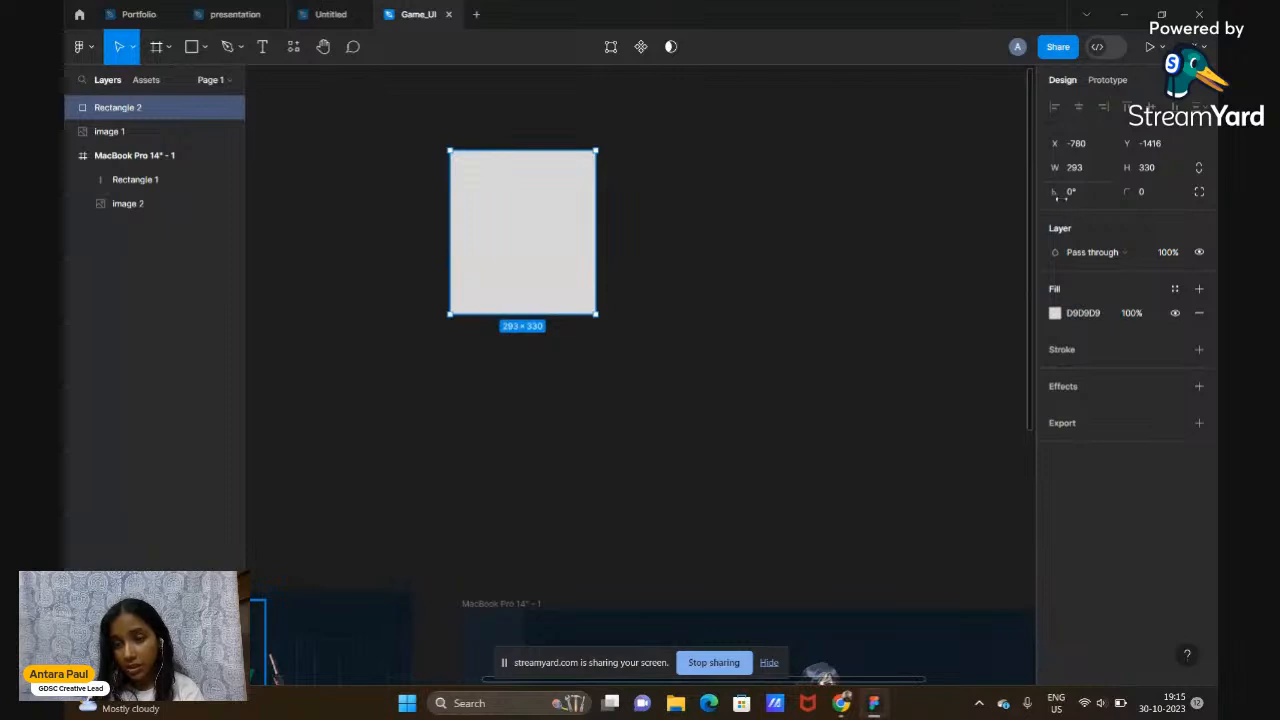
mouse_move(548, 248)
mouse_down()
mouse_move(640, 237)
mouse_move(686, 249)
mouse_move(674, 340)
mouse_move(481, 454)
mouse_move(494, 203)
mouse_move(559, 233)
mouse_up()
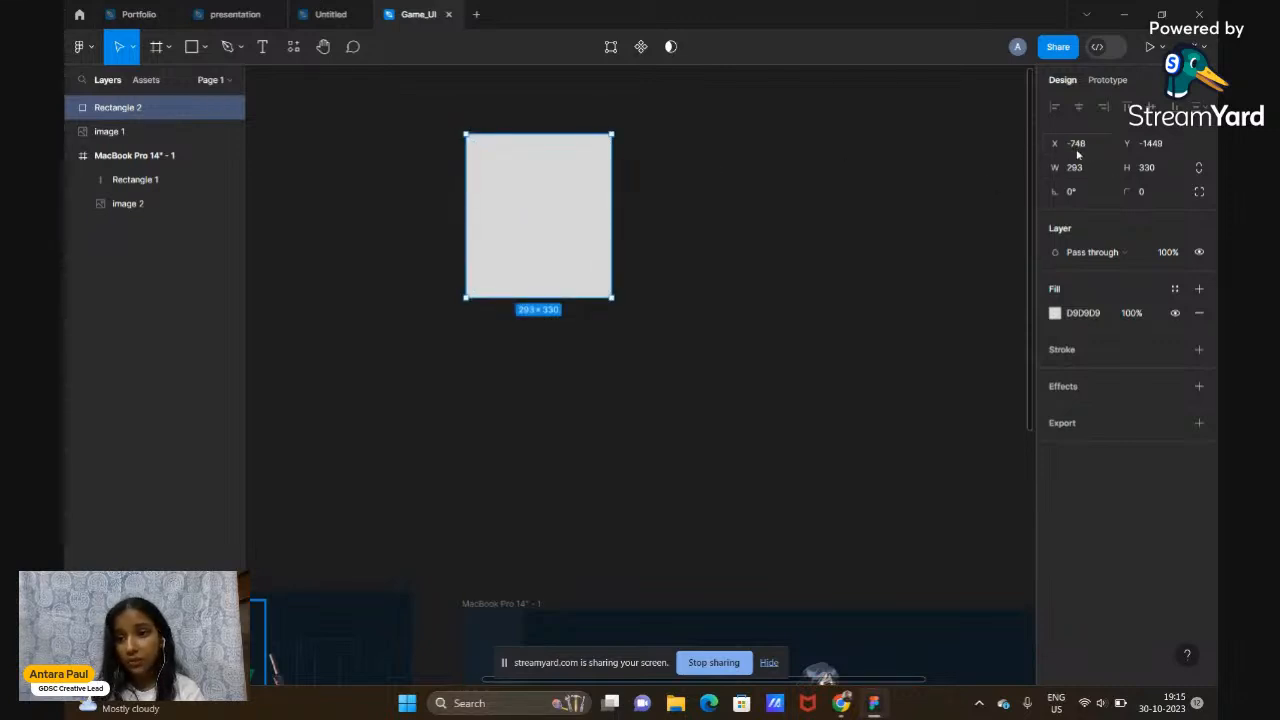
drag(563, 254, 575, 300)
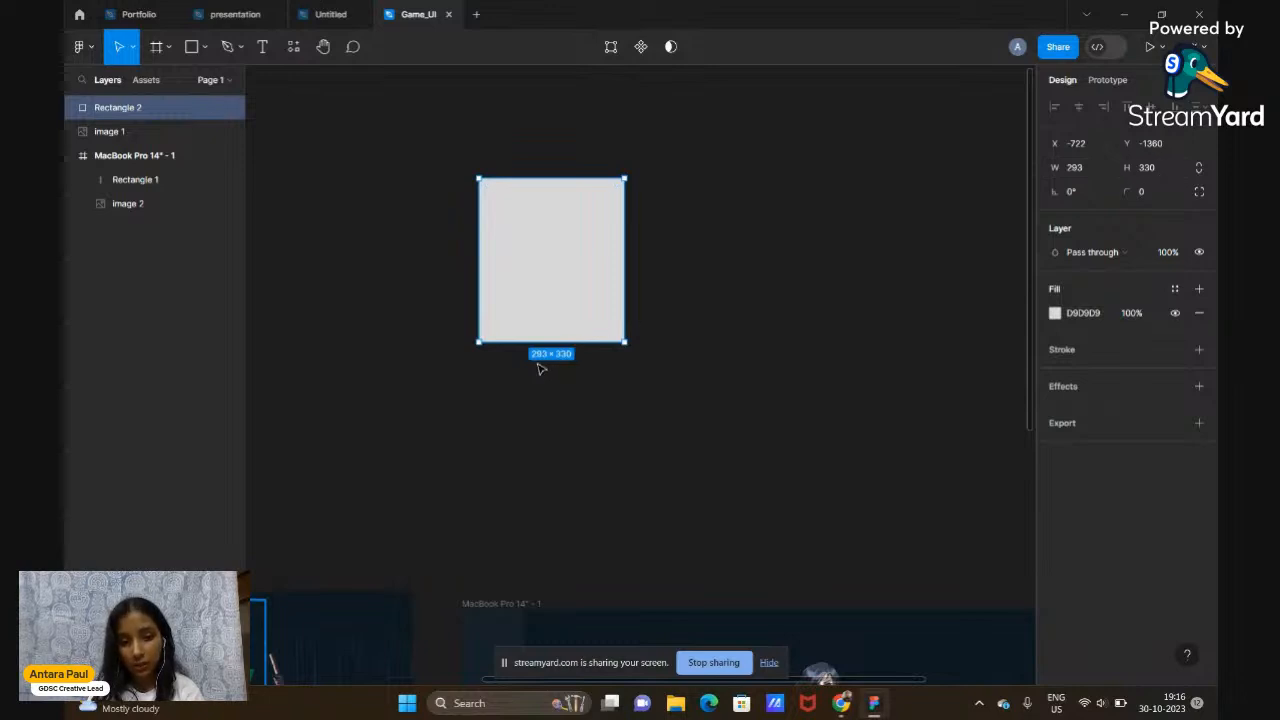
click(1088, 167)
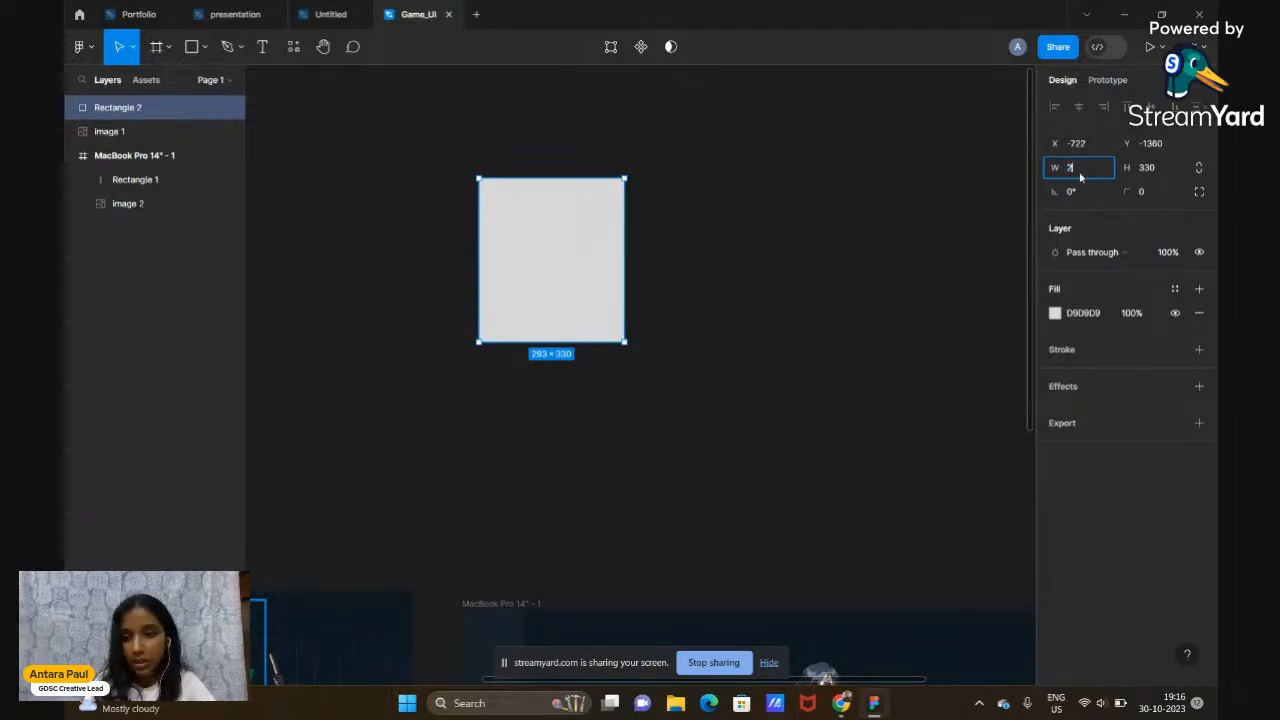
key(Return)
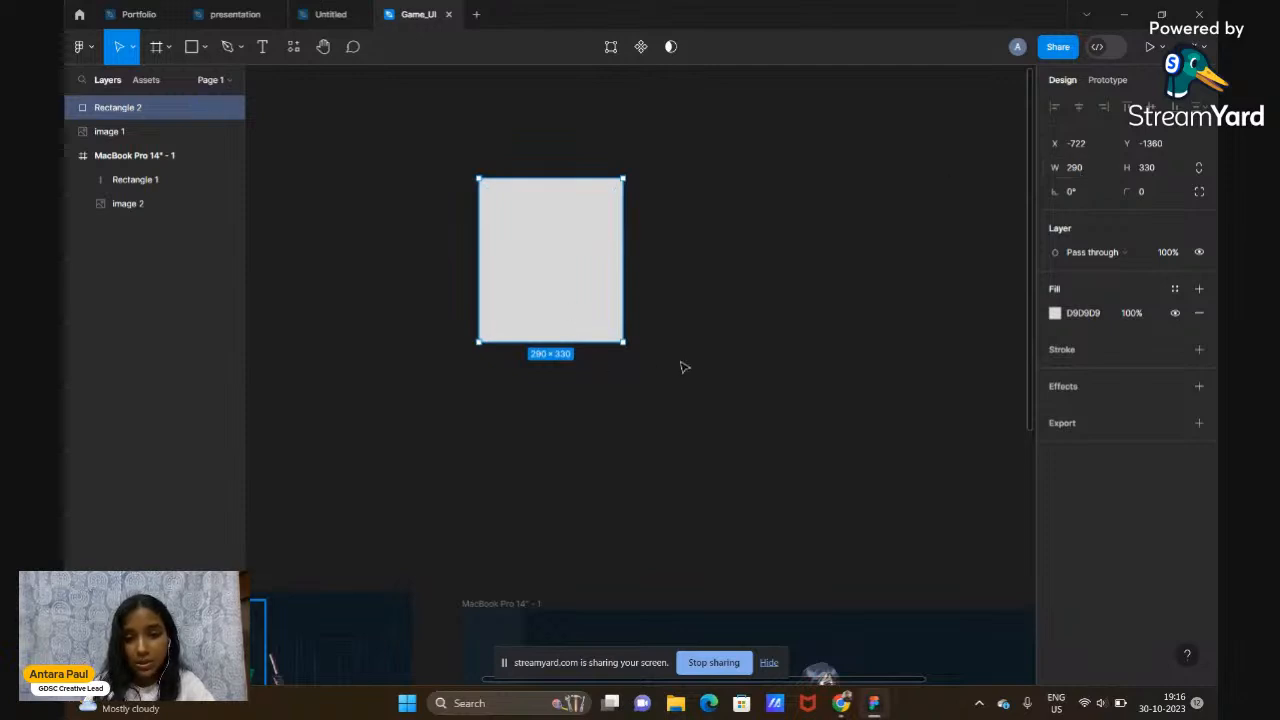
click(1083, 168)
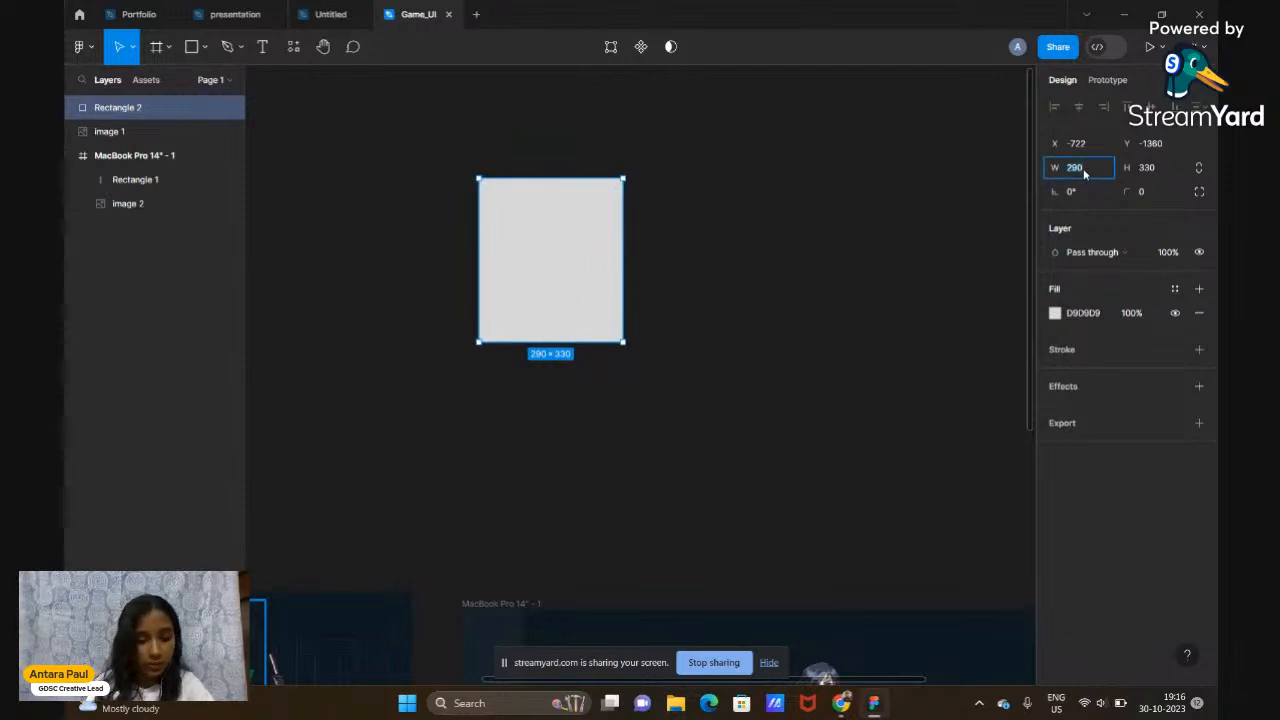
text(400)
key(Return)
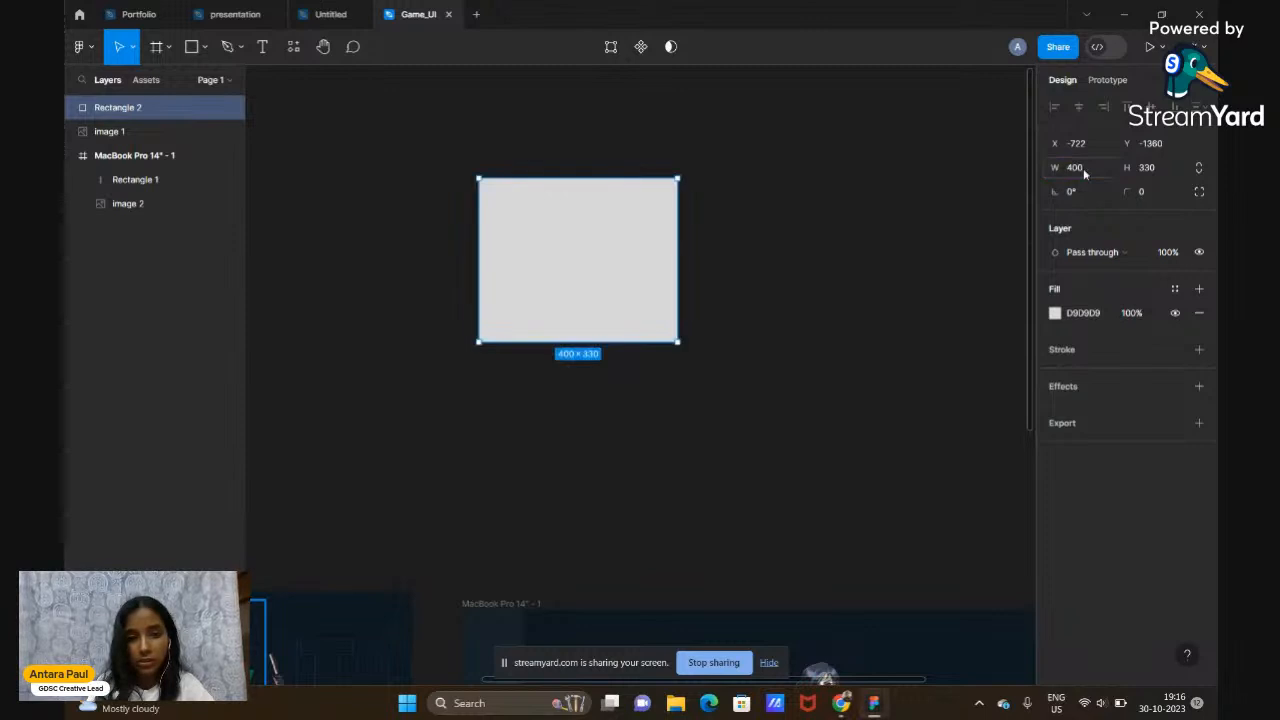
click(778, 349)
click(651, 327)
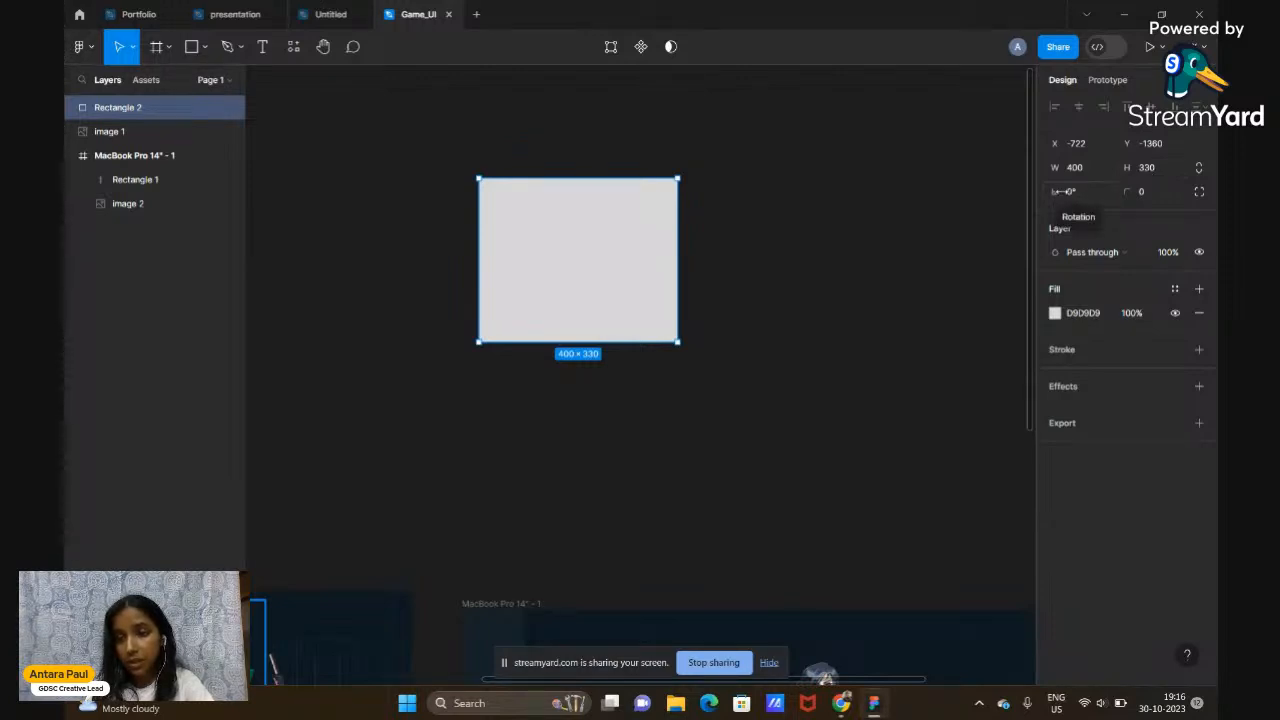
click(1080, 192)
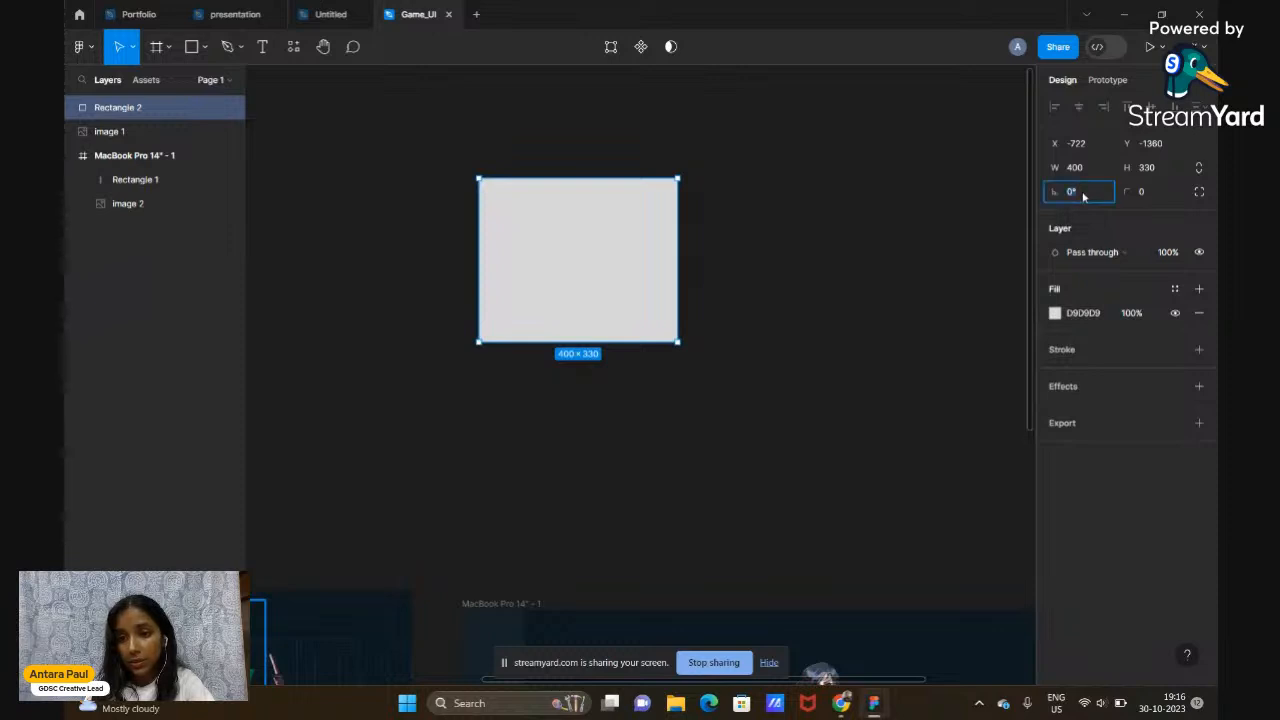
text(20)
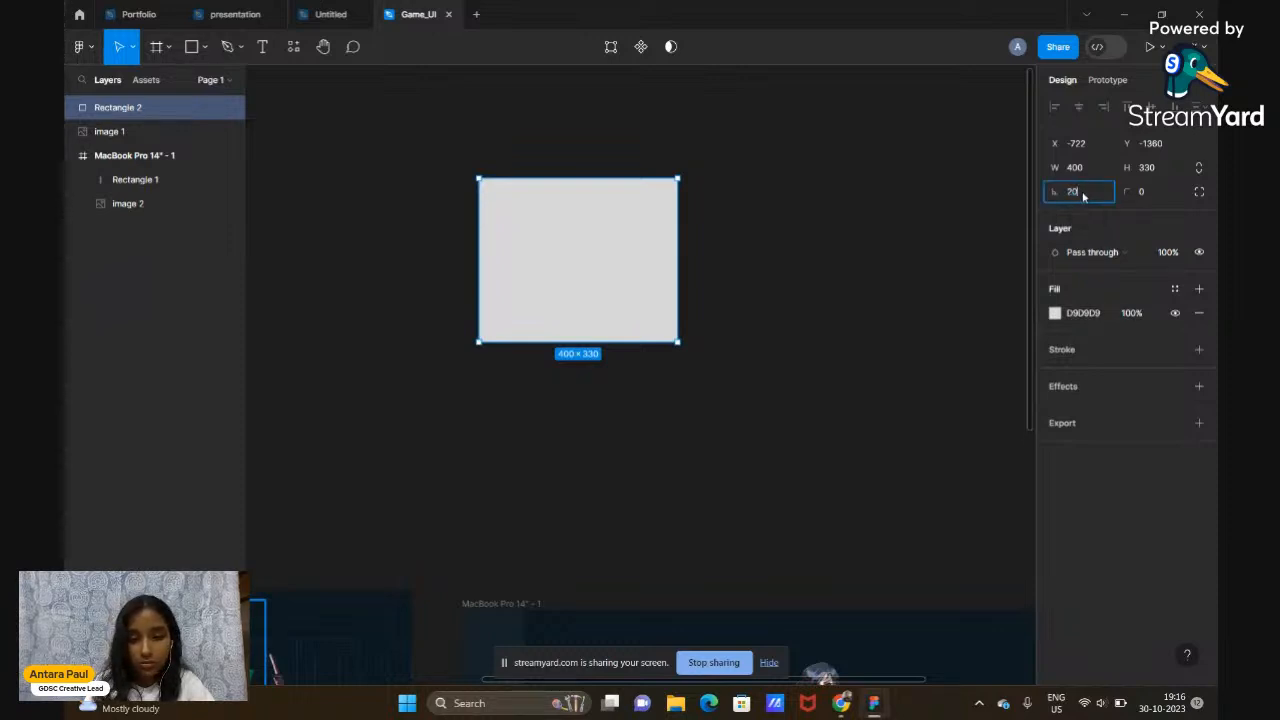
key(Return)
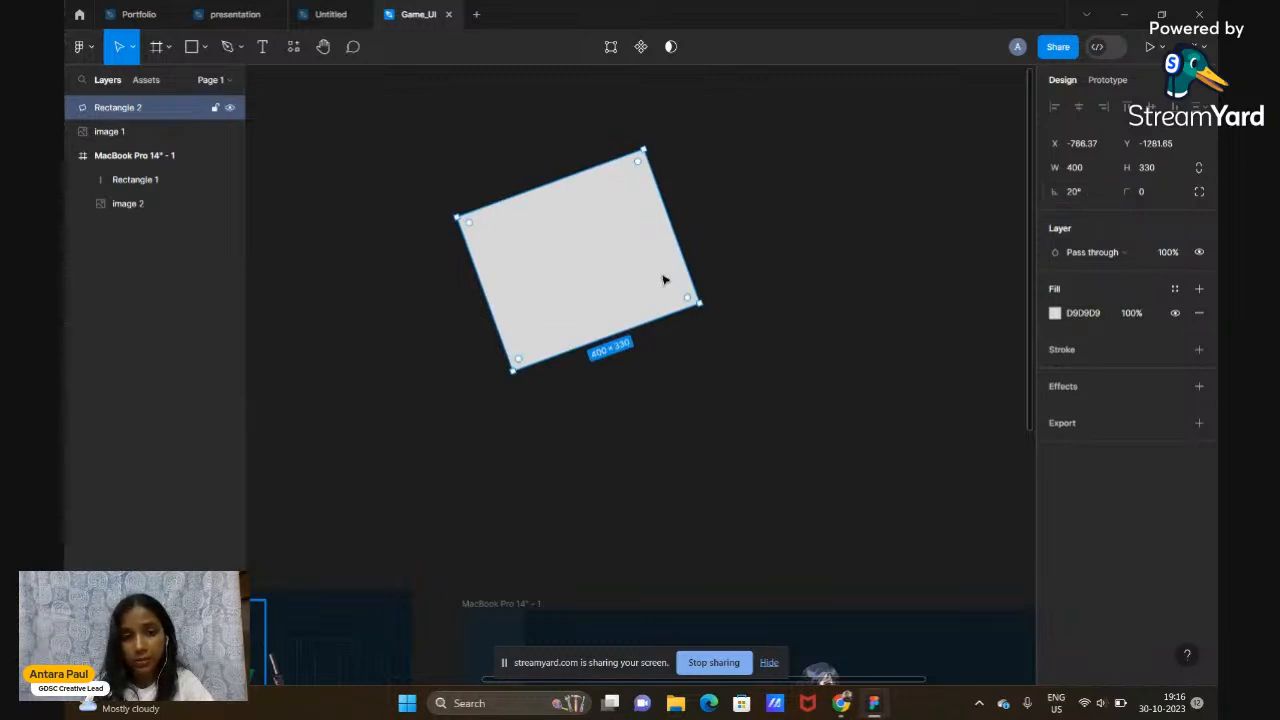
key(ctrl+z)
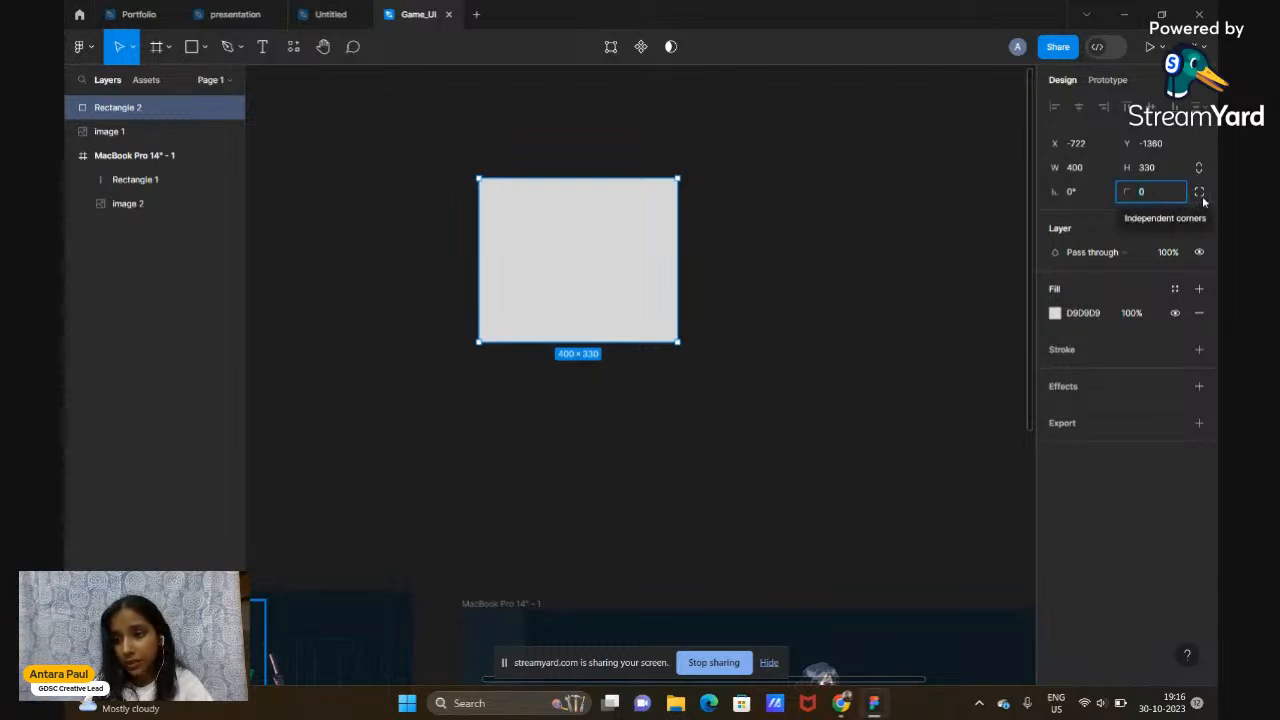
Round all of Rectangle 2's corners with radius 100
click(1160, 202)
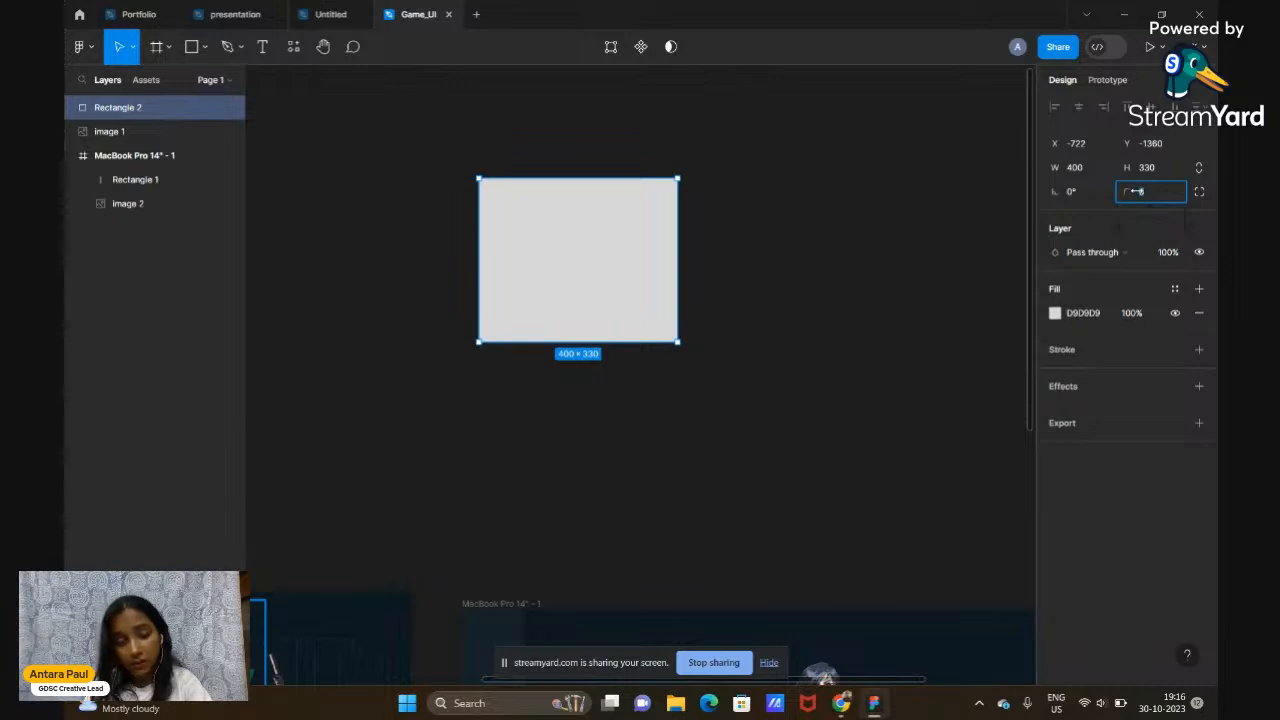
text(100)
key(Return)
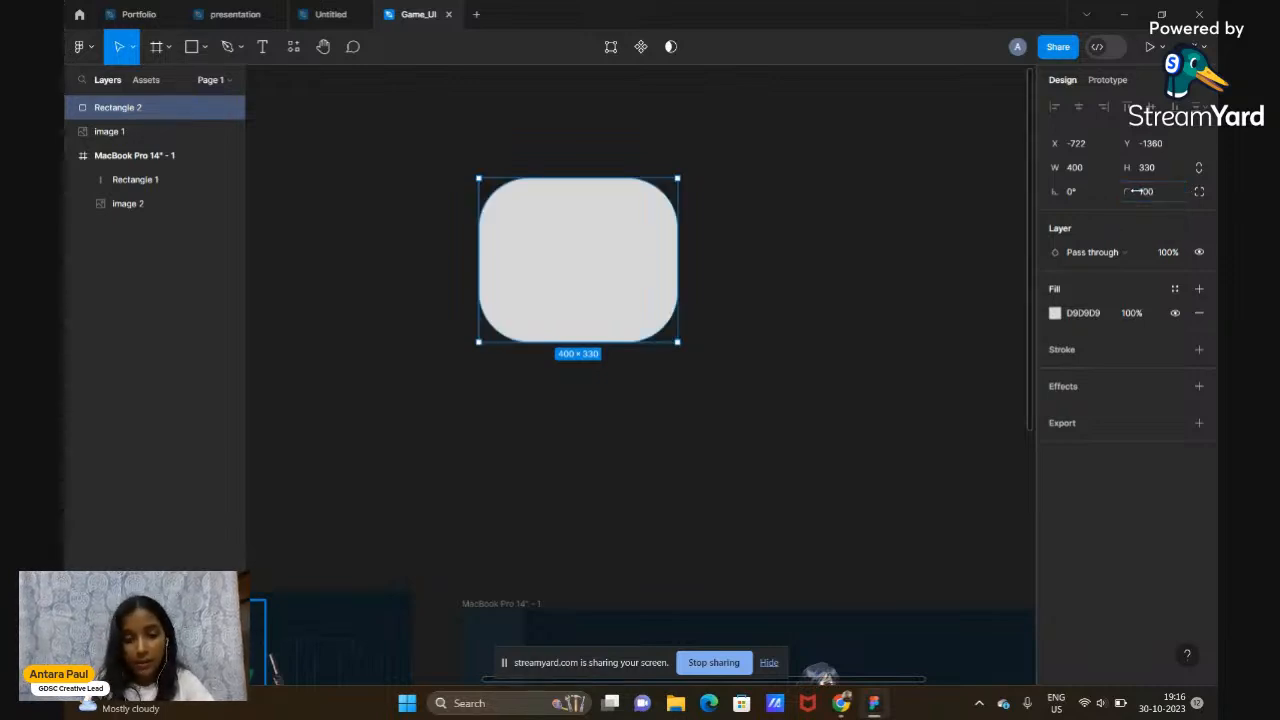
mouse_move(628, 232)
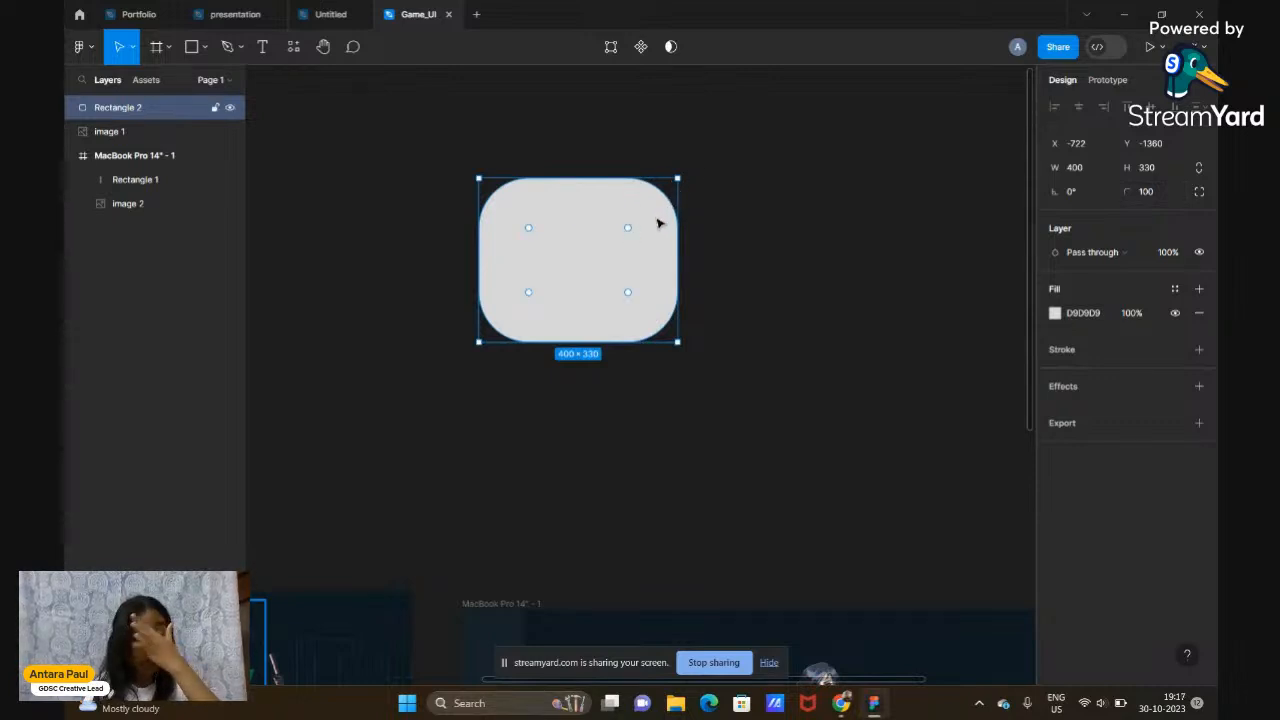
Set the top-right corner radius independently to 0, leaving it sharp
click(1199, 195)
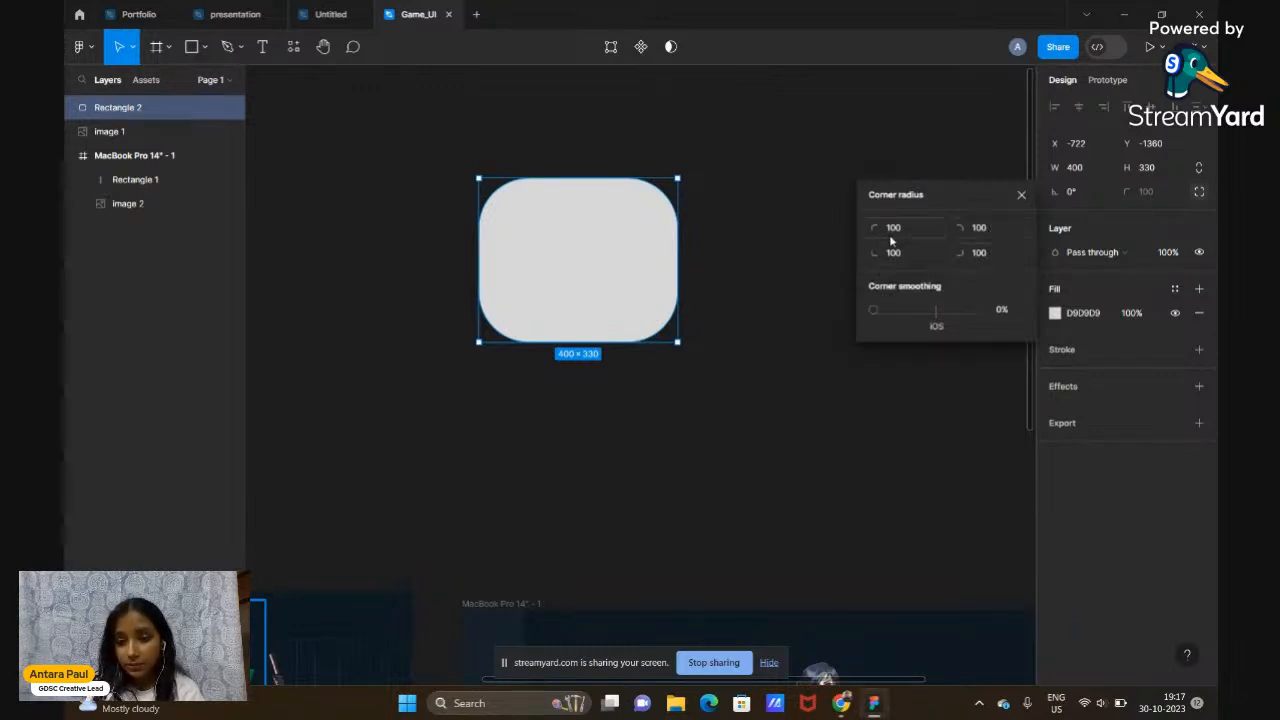
click(983, 230)
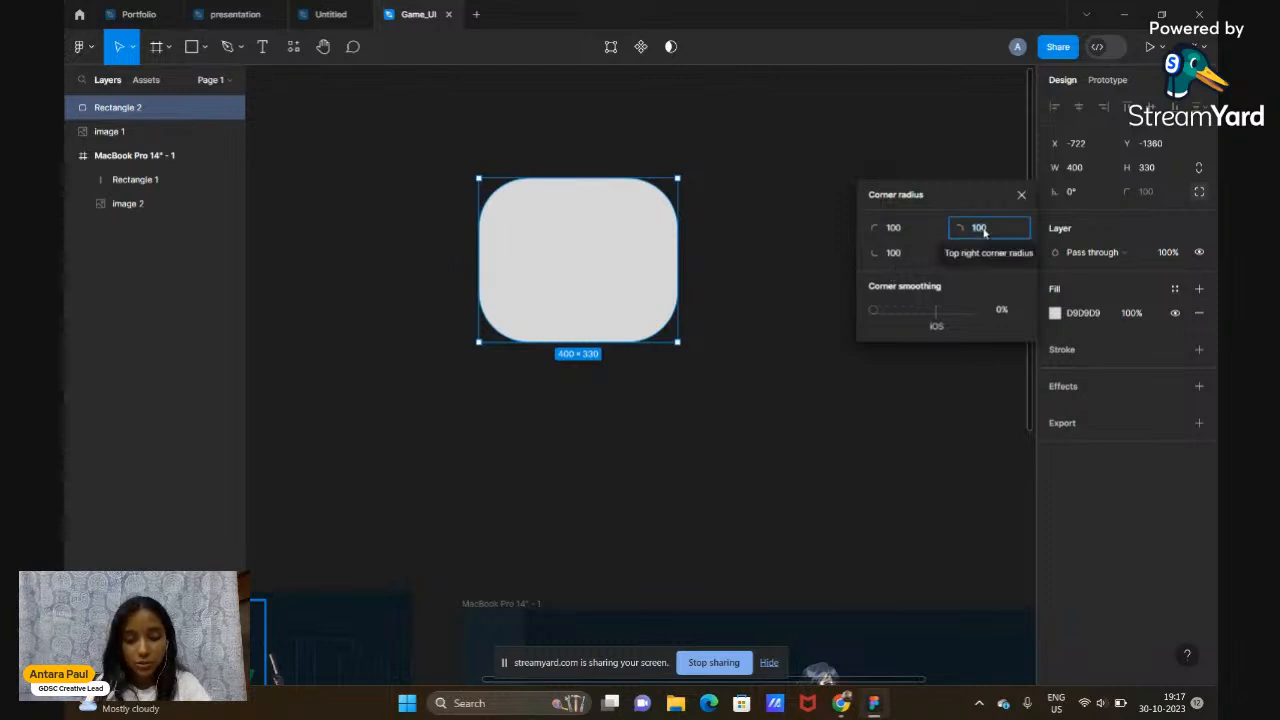
text(0)
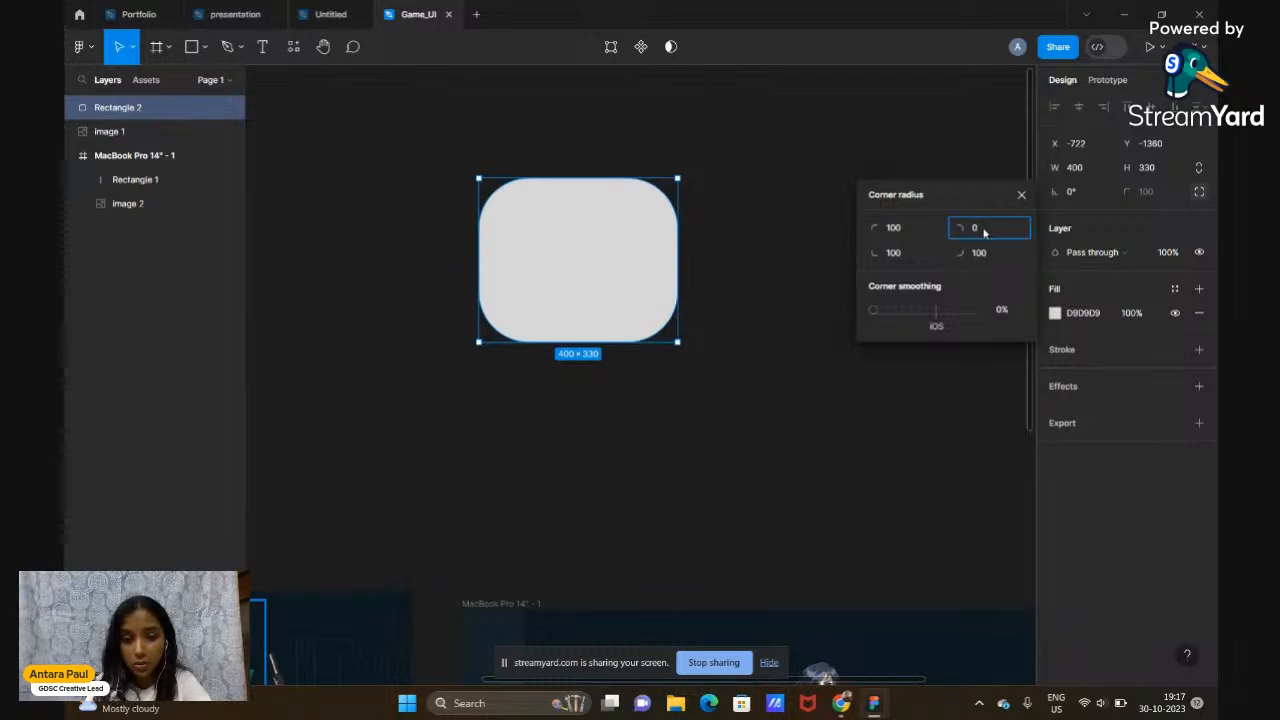
key(Return)
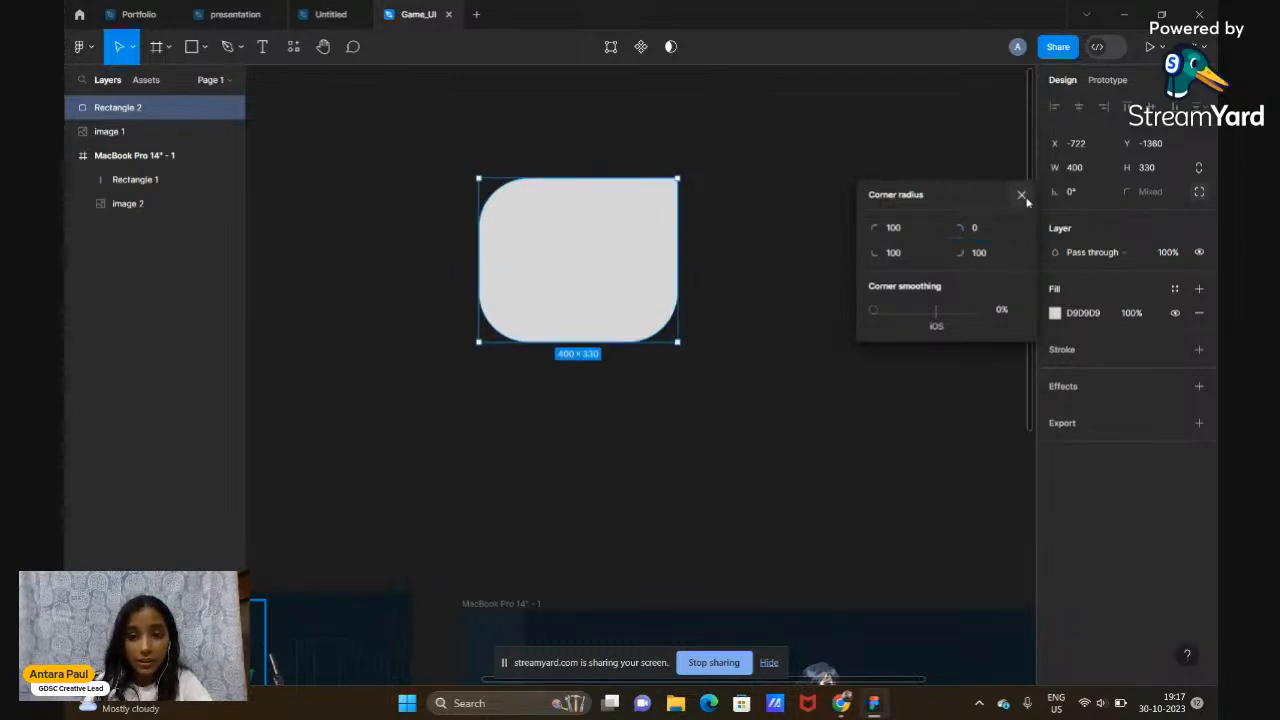
key(Escape)
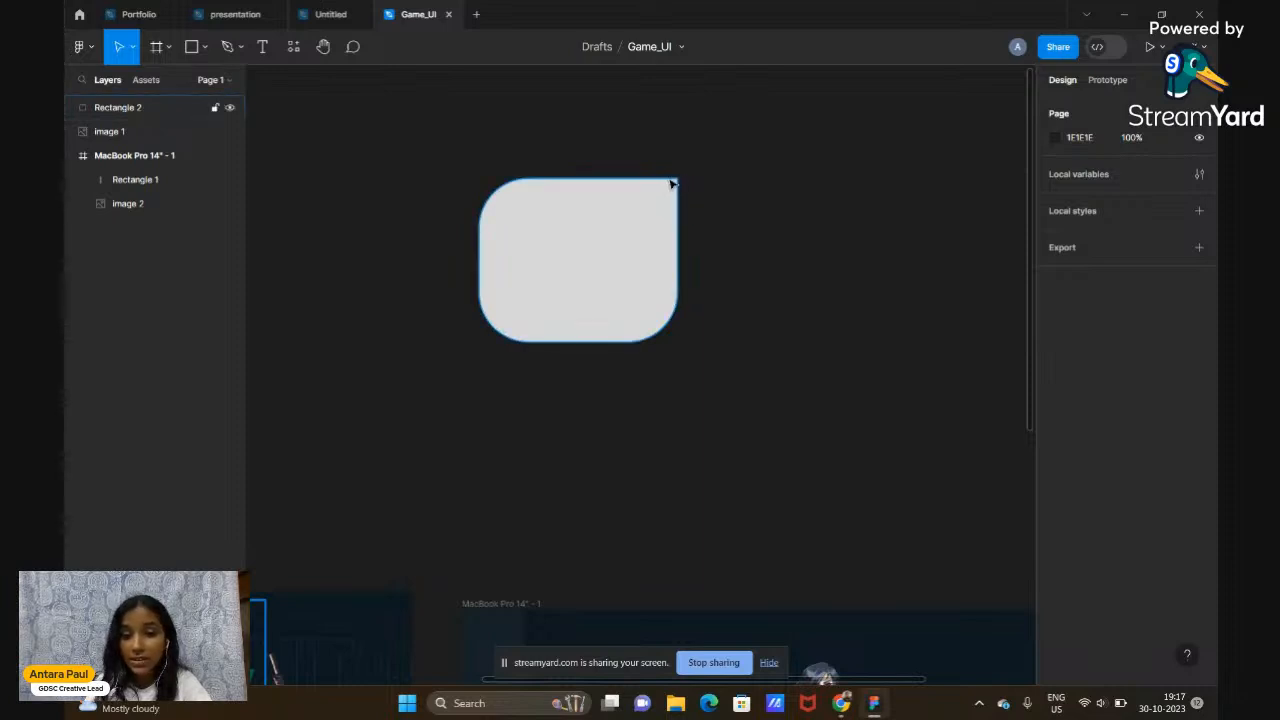
Change the rounded rectangle's fill colour to pure red FF0000
click(602, 285)
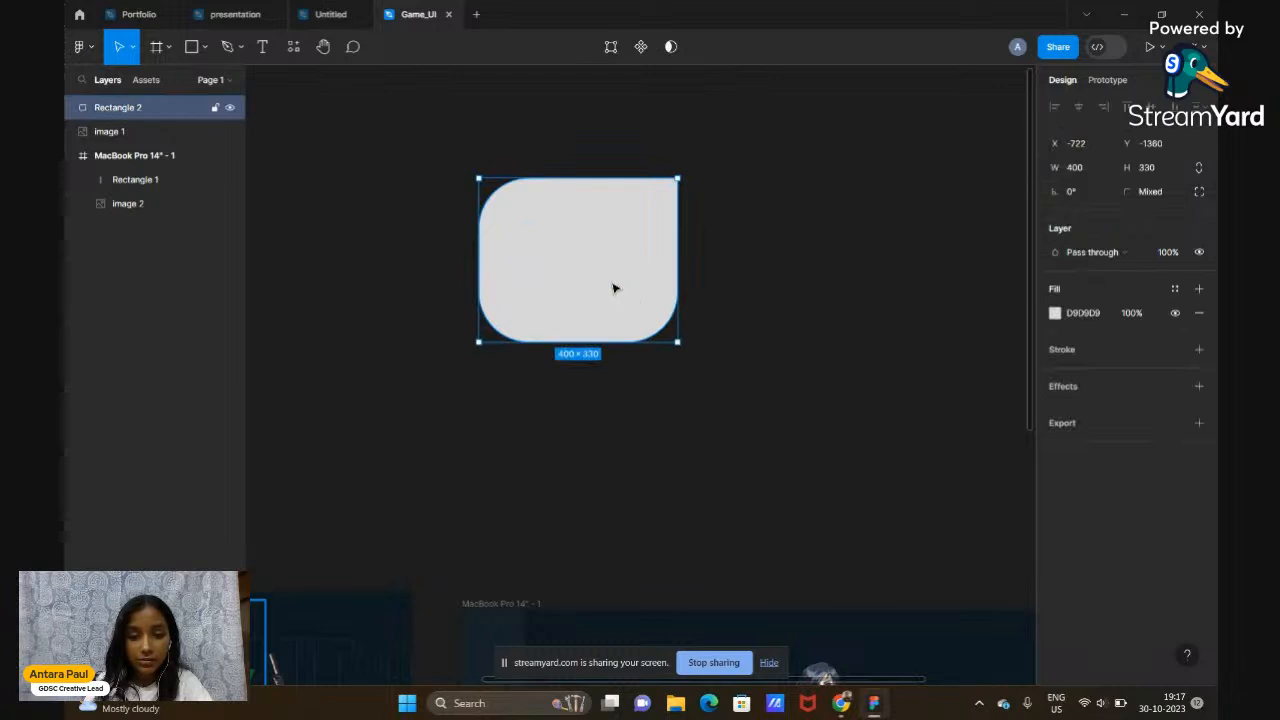
drag(617, 292, 608, 273)
click(723, 283)
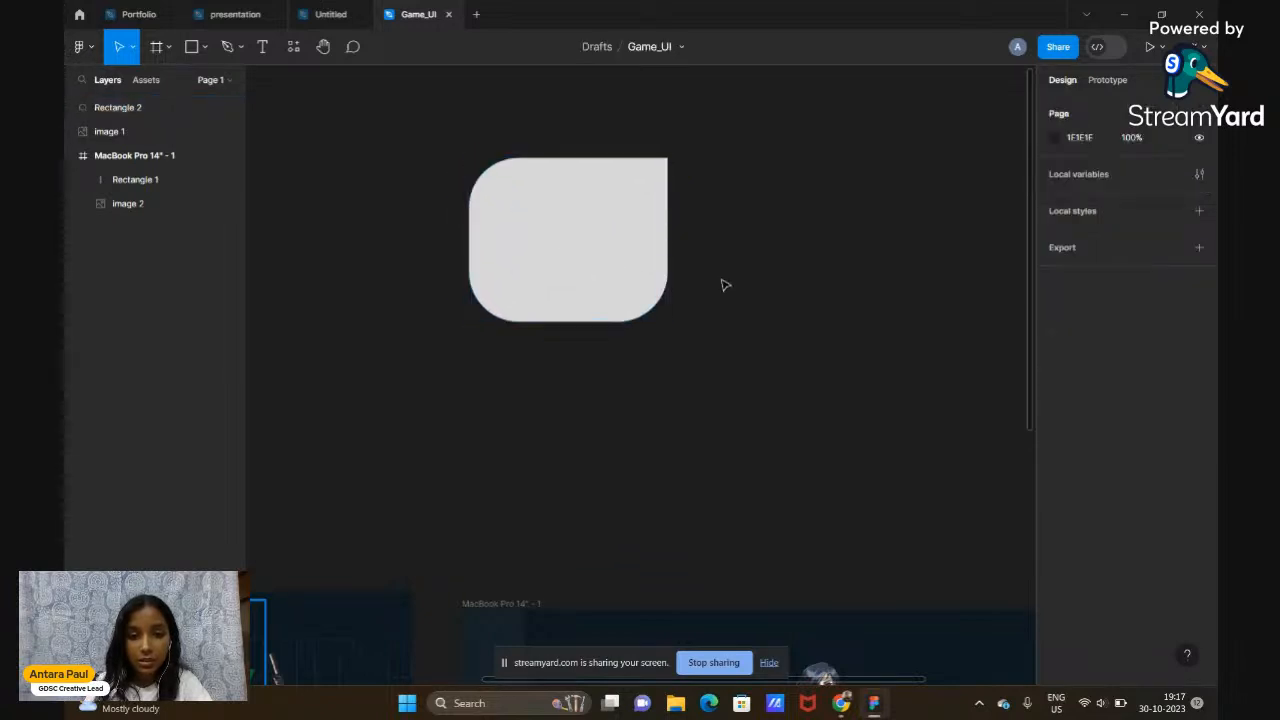
click(614, 293)
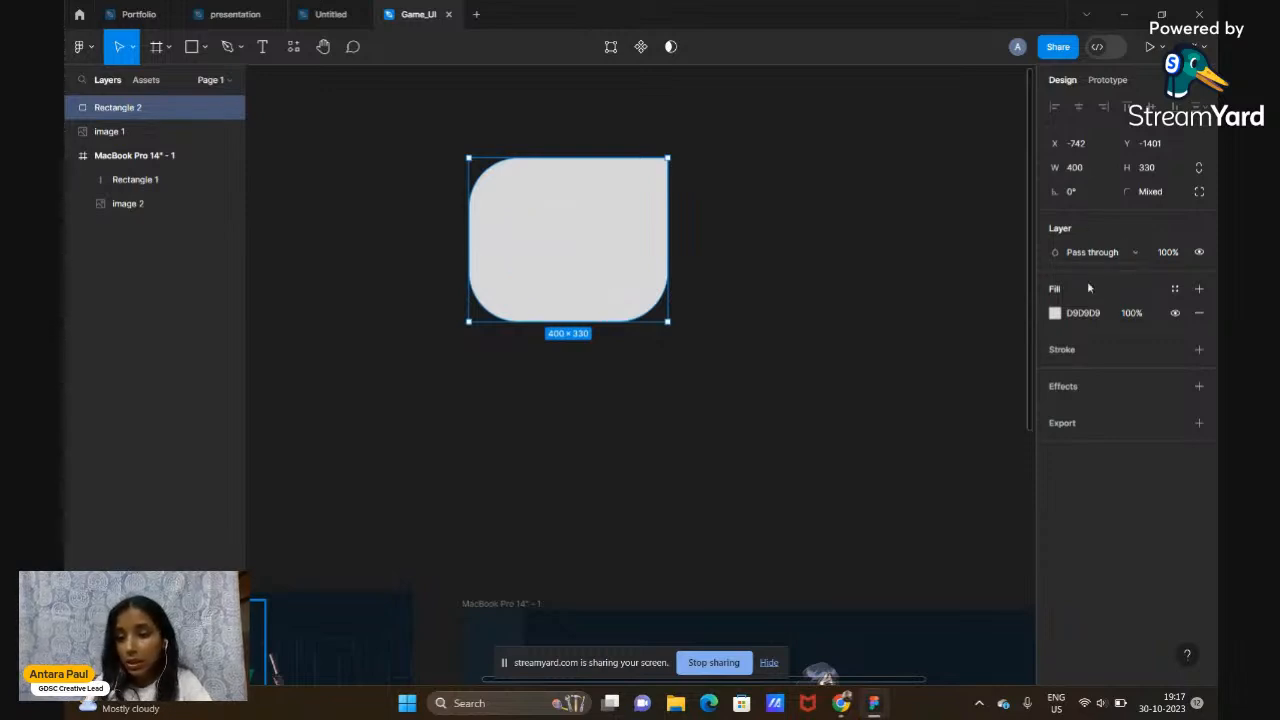
click(1054, 313)
drag(955, 328, 1042, 296)
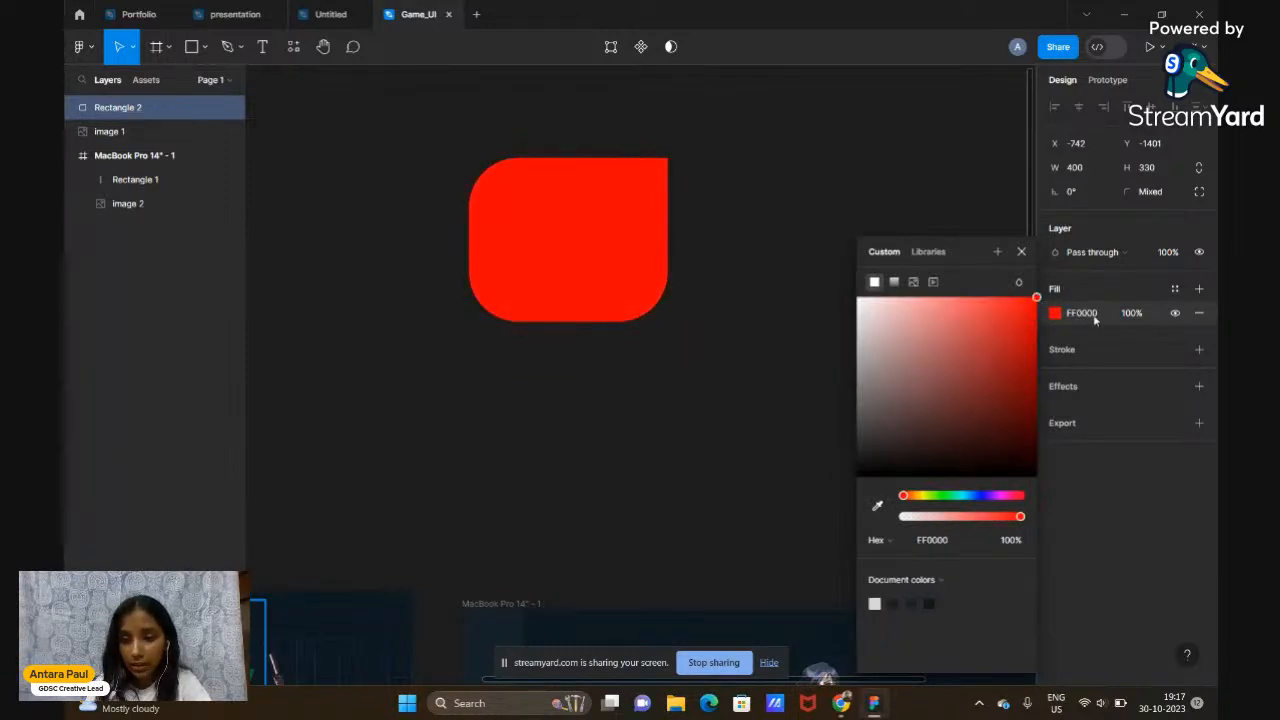
click(1127, 316)
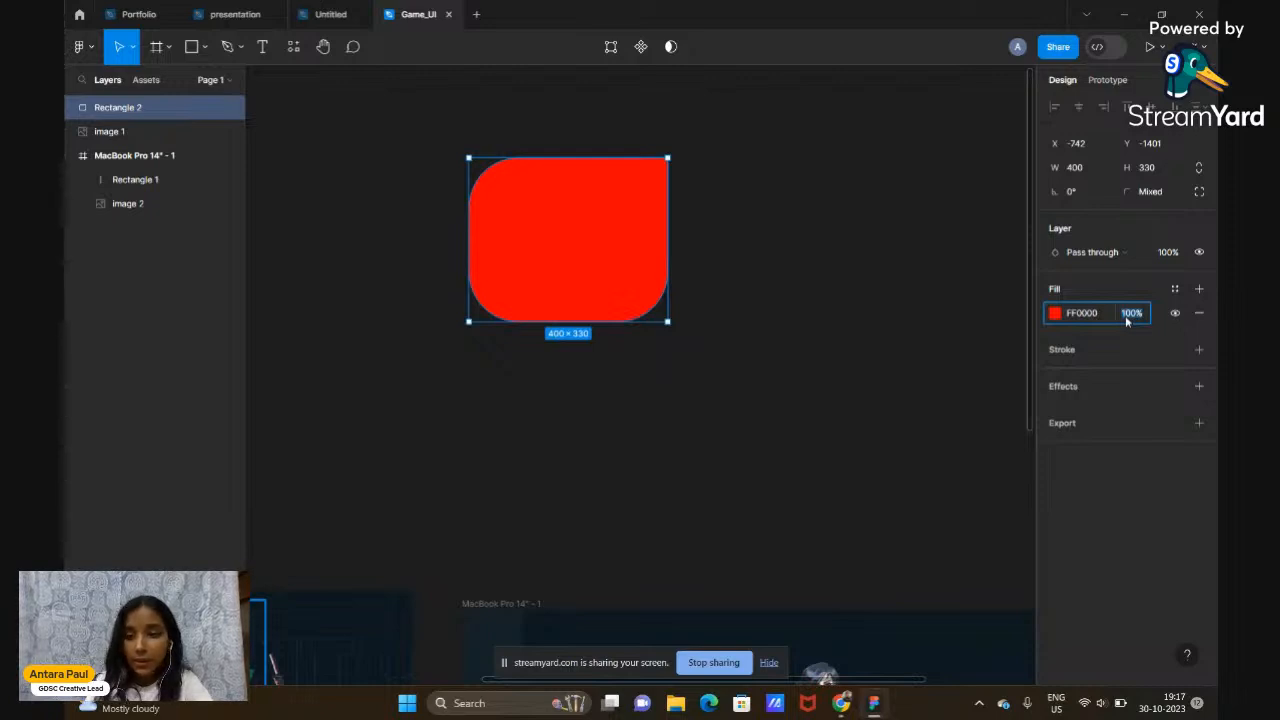
Set the red fill's opacity to 40%
click(1010, 317)
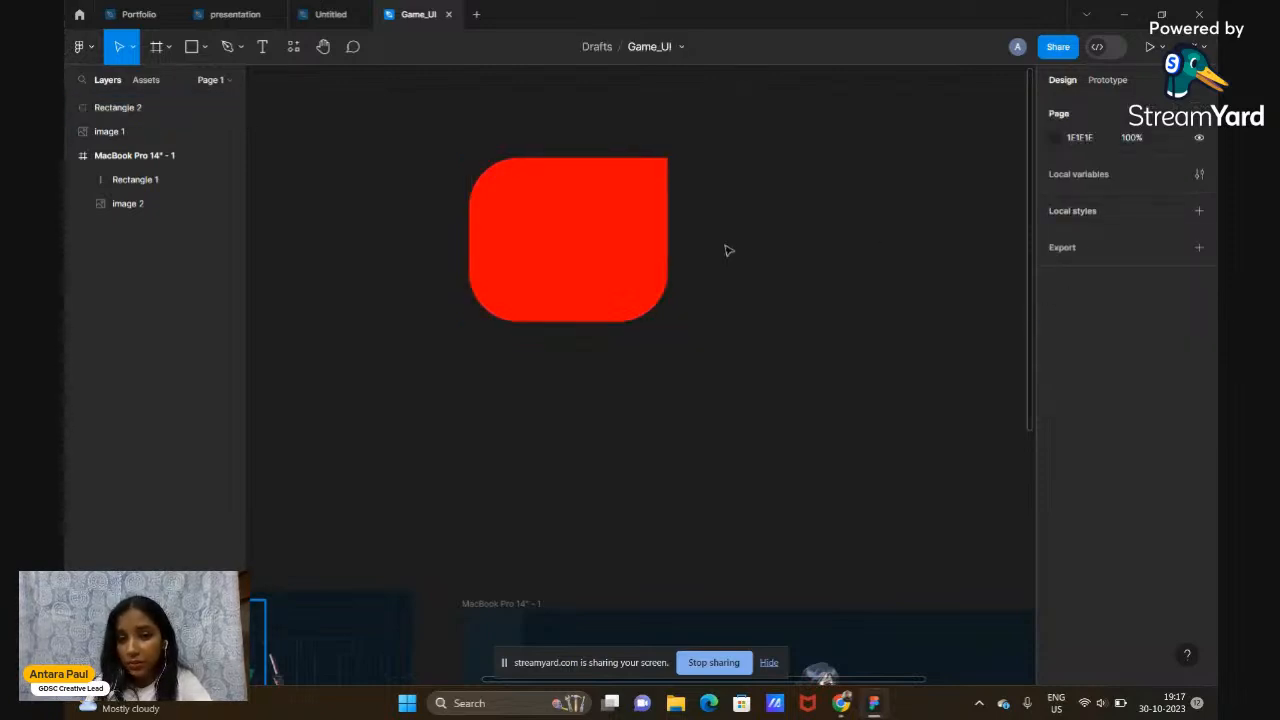
click(591, 257)
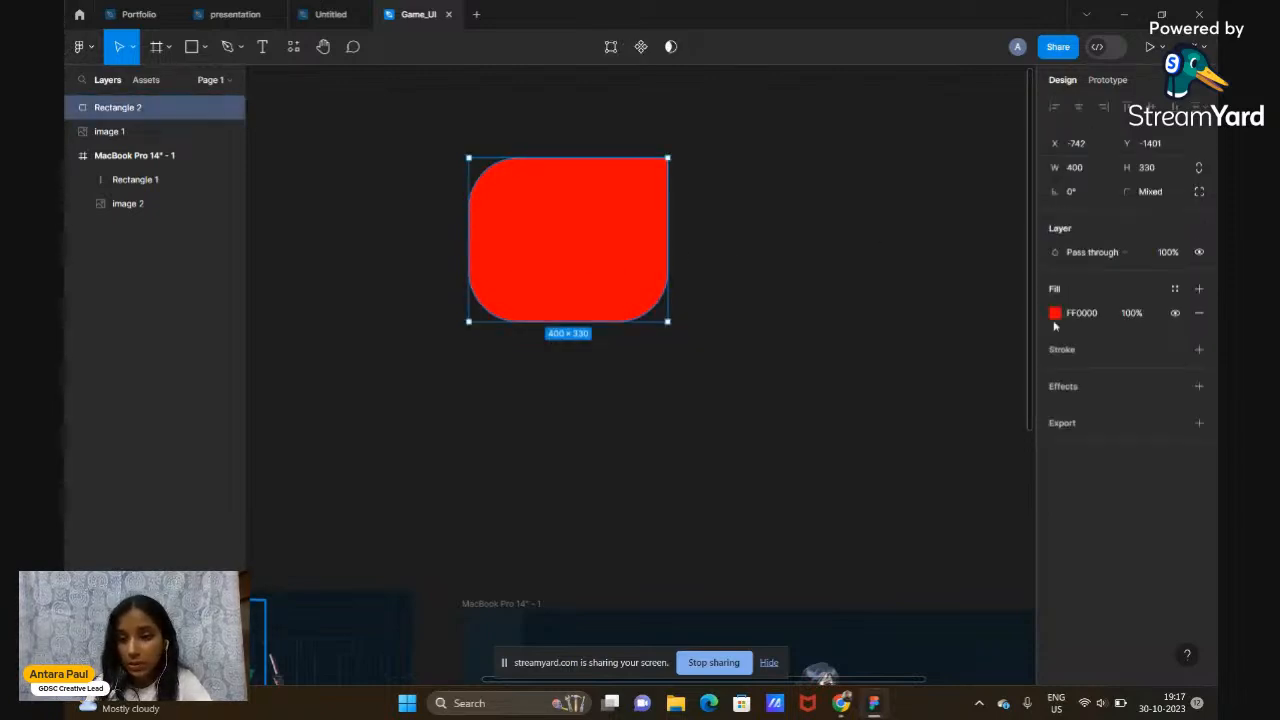
click(1130, 314)
text(40)
key(Return)
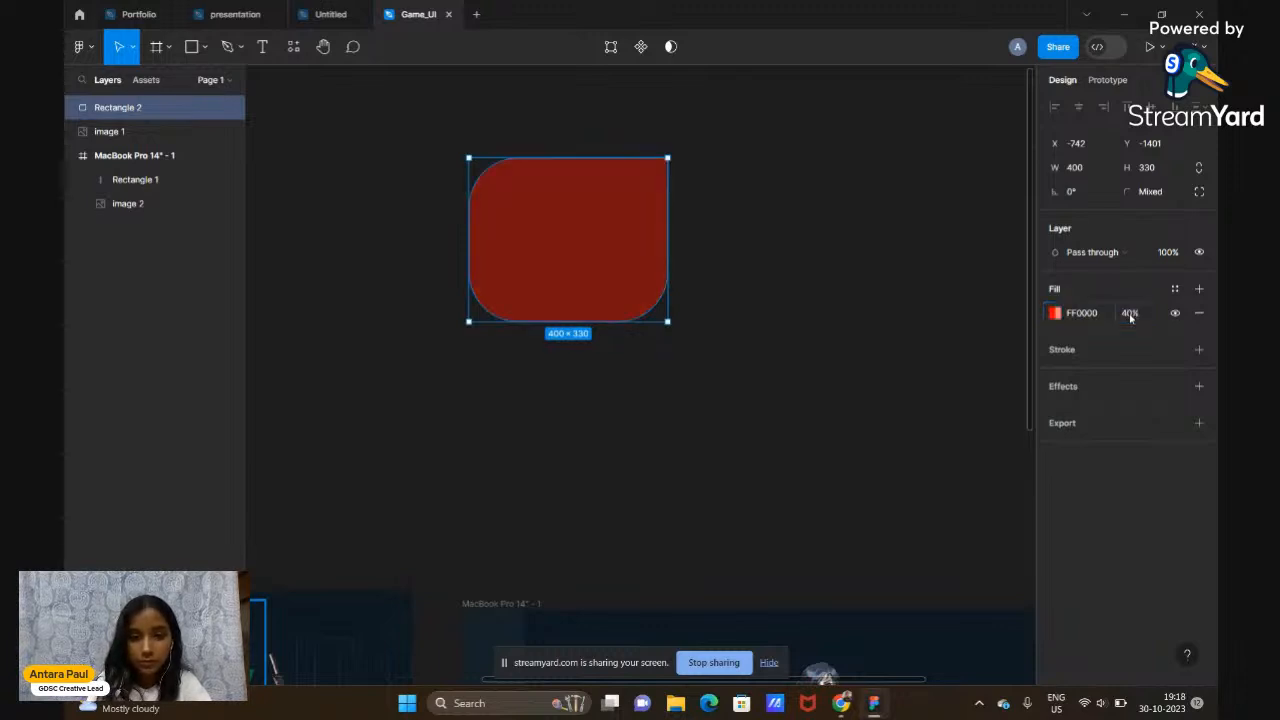
click(794, 317)
scroll(794, 317, down, 2)
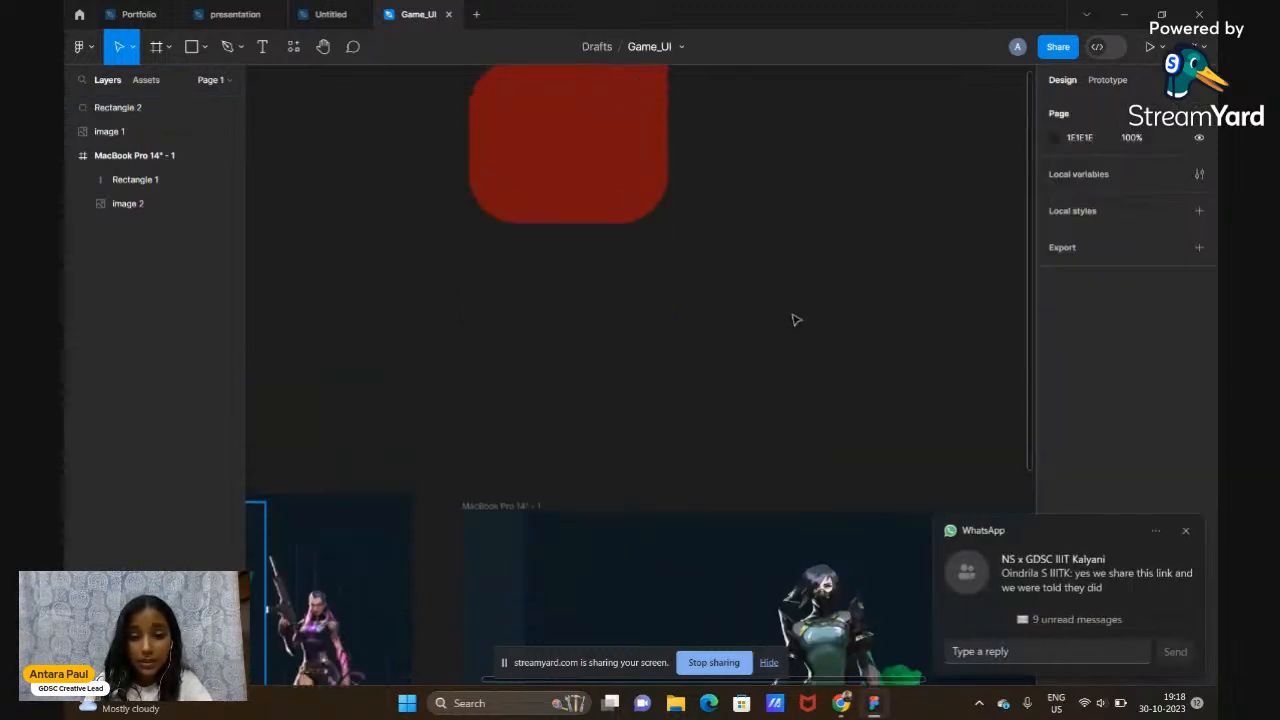
Move the red rectangle down toward the MacBook frame and reselect it
drag(576, 163, 831, 621)
scroll(831, 613, down, 4)
drag(832, 227, 631, 197)
scroll(631, 197, up, 3)
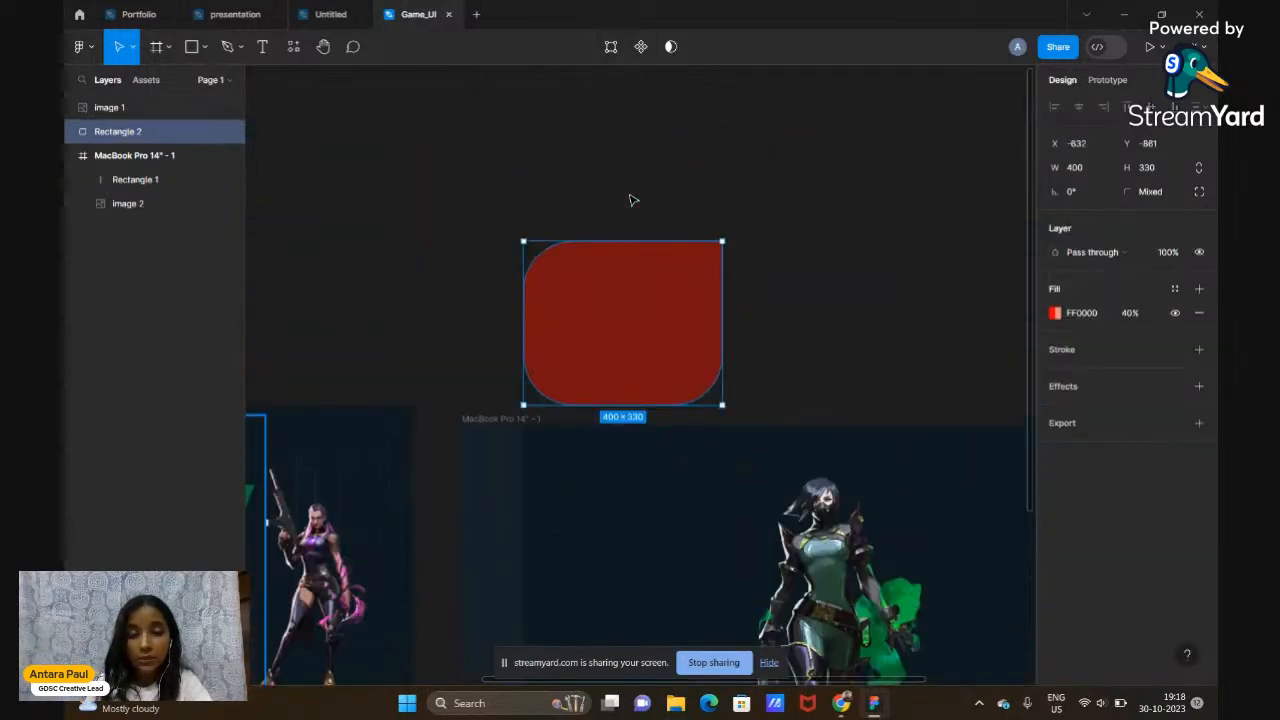
click(807, 215)
click(651, 403)
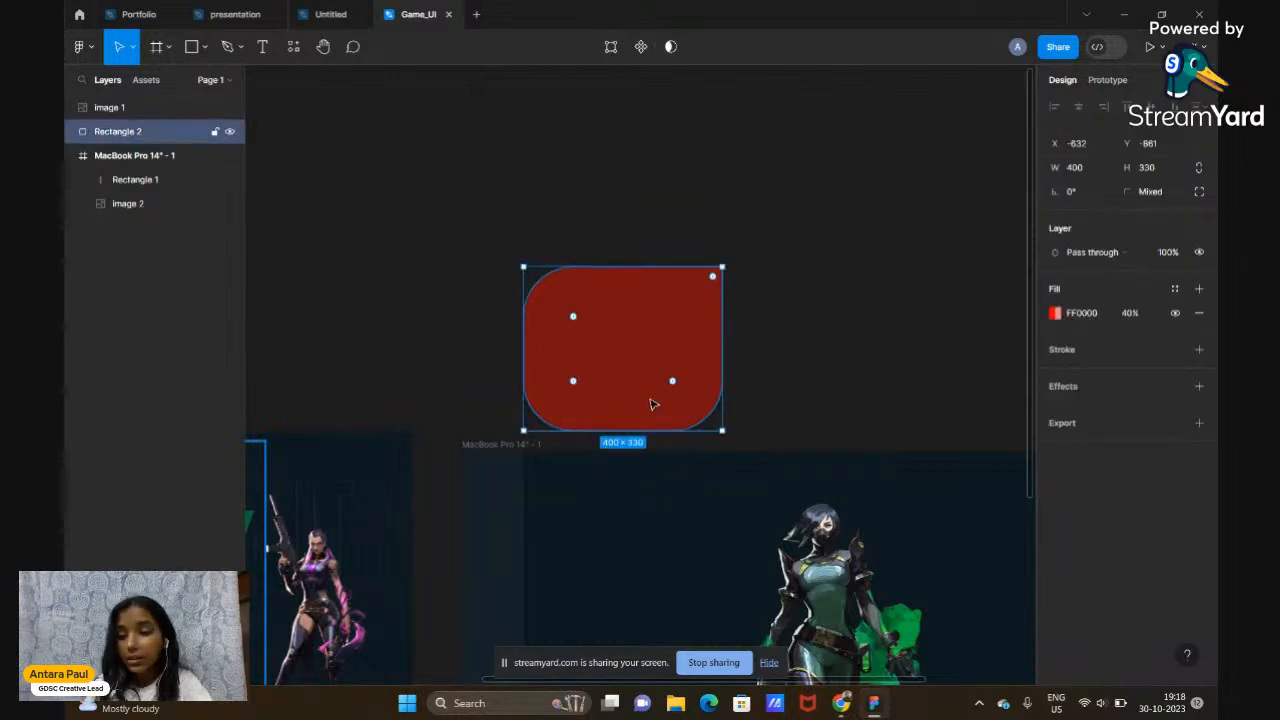
Give the red rectangle a 59-weight stroke, then delete it
click(1062, 360)
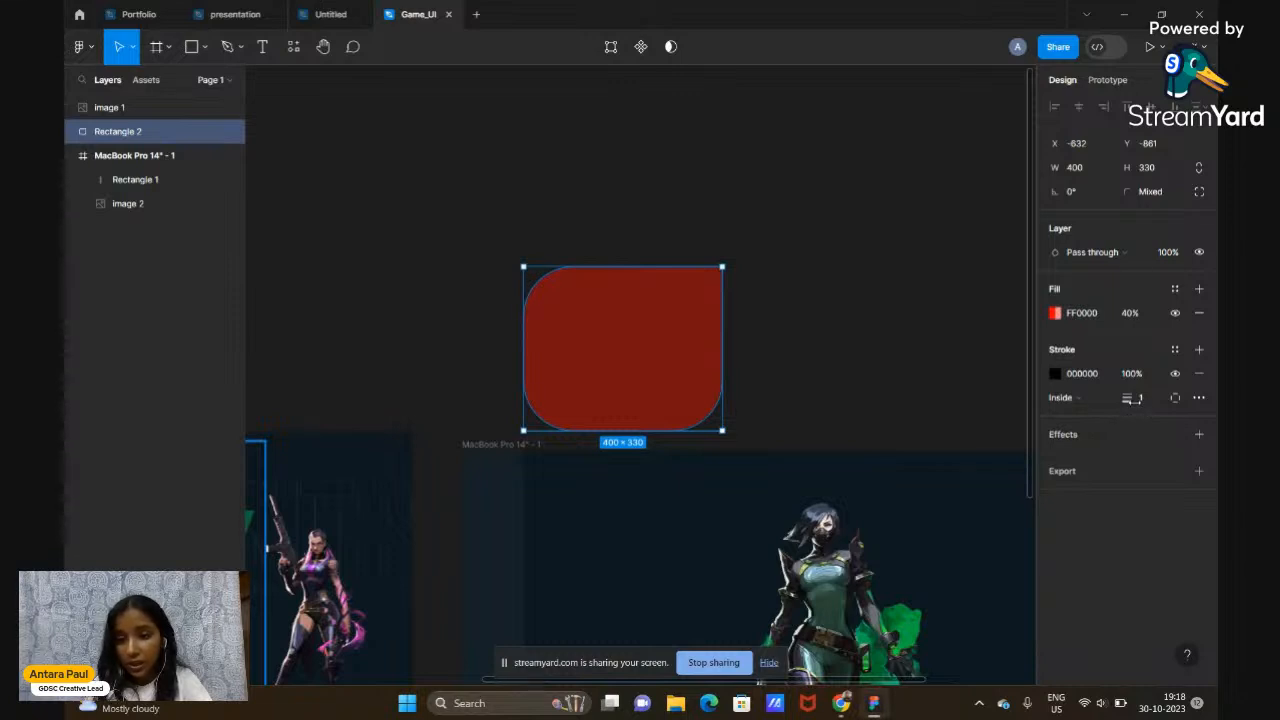
drag(1127, 398, 1178, 398)
mouse_move(683, 357)
mouse_down()
mouse_move(762, 350)
mouse_move(629, 371)
mouse_move(900, 410)
mouse_up()
click(884, 398)
click(663, 375)
key(Delete)
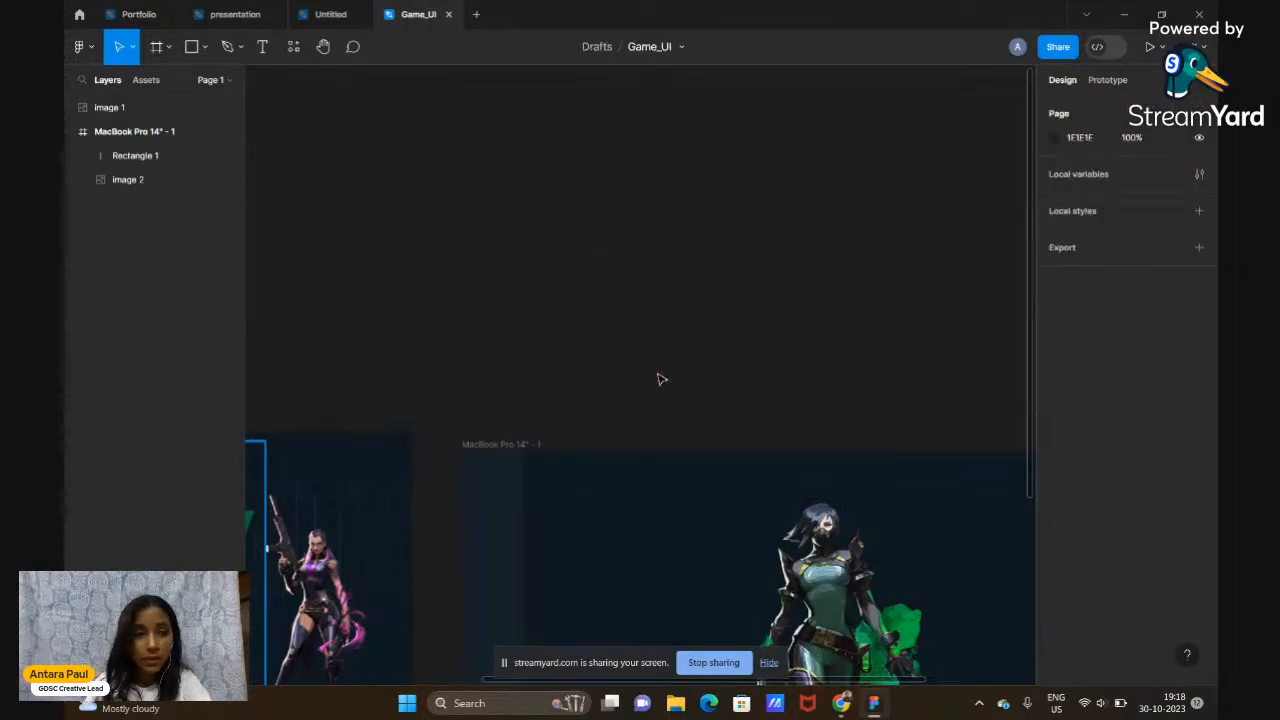
Draw a roughly 369 × 365 circle, Ellipse 1, above the MacBook frame
click(205, 52)
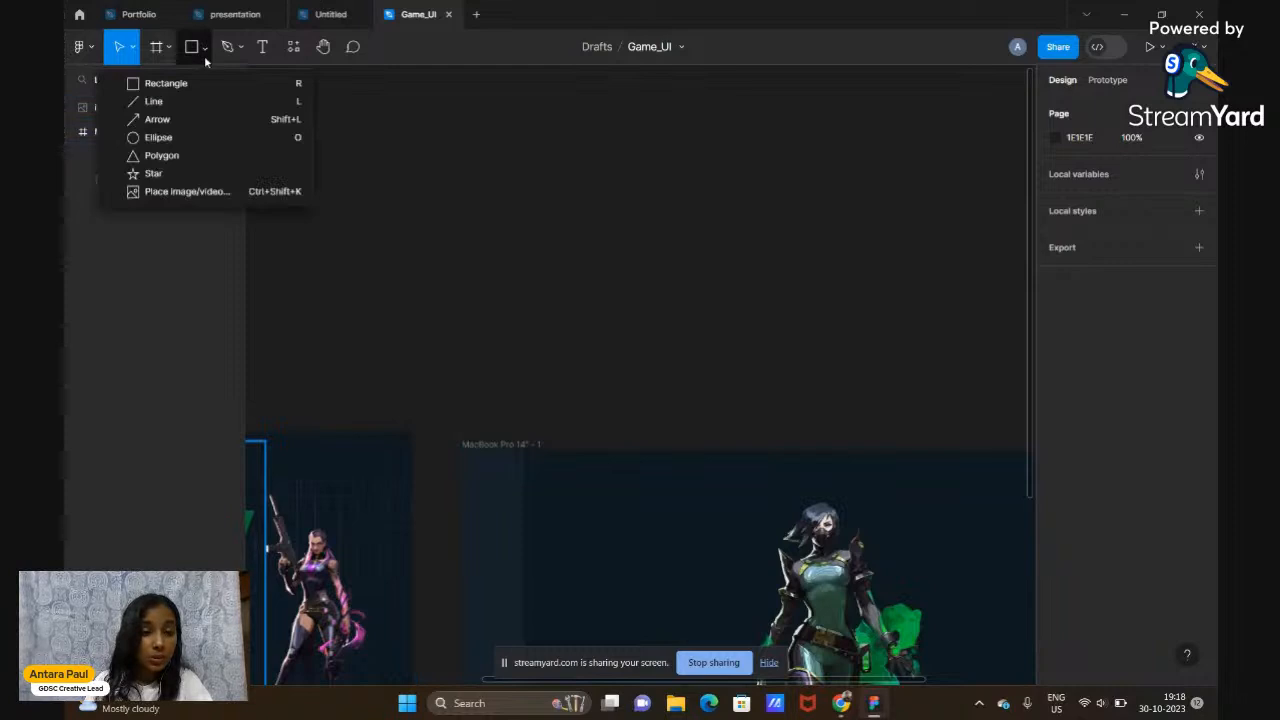
click(163, 139)
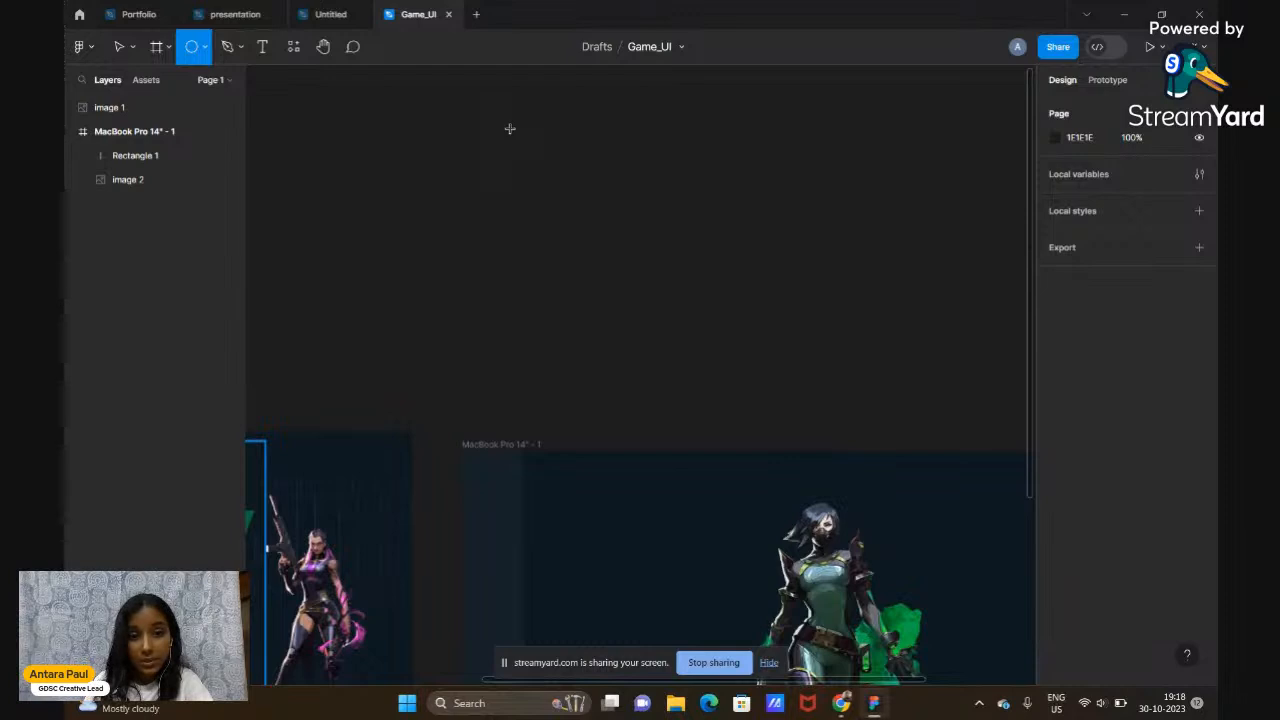
drag(509, 129, 695, 314)
click(729, 301)
scroll(729, 301, up, 2)
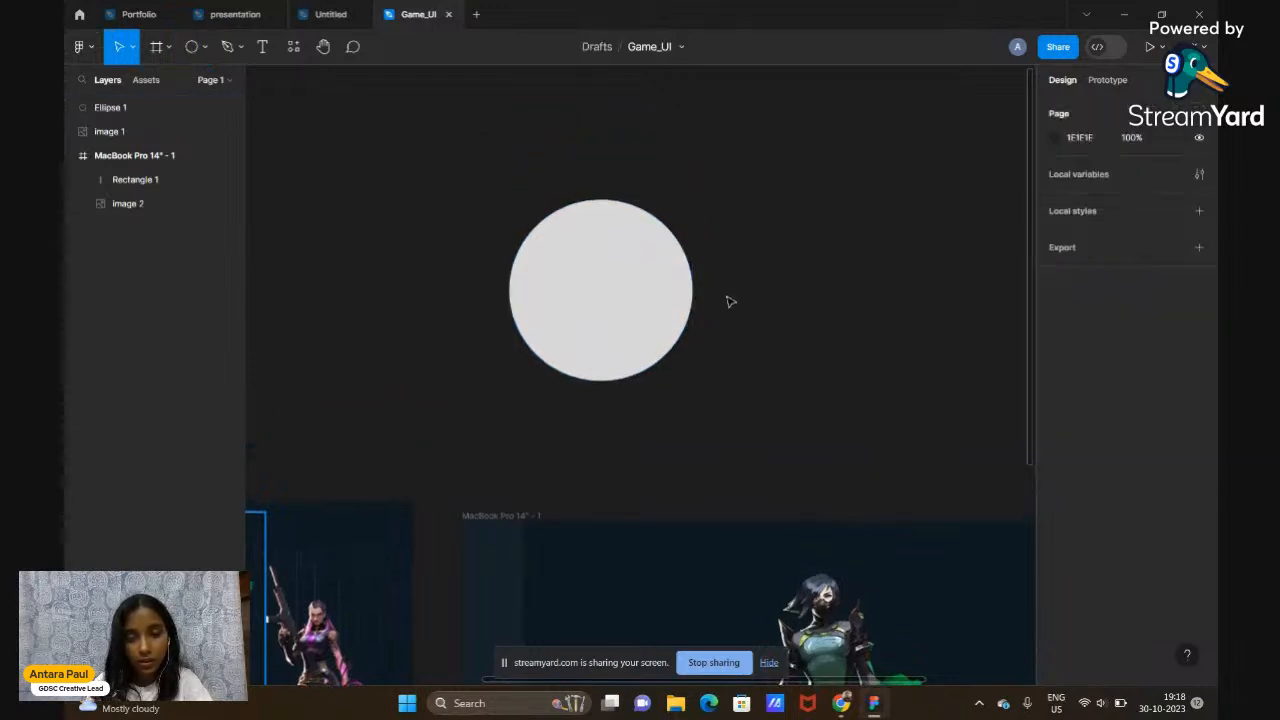
click(655, 344)
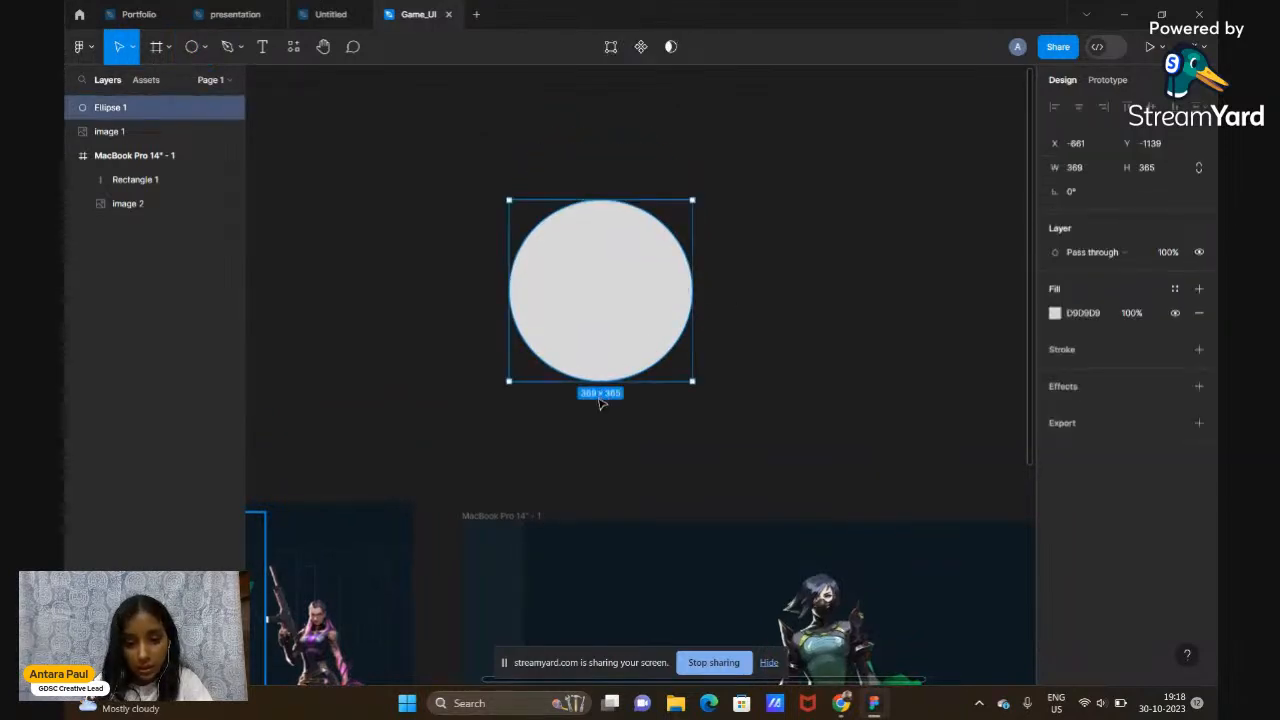
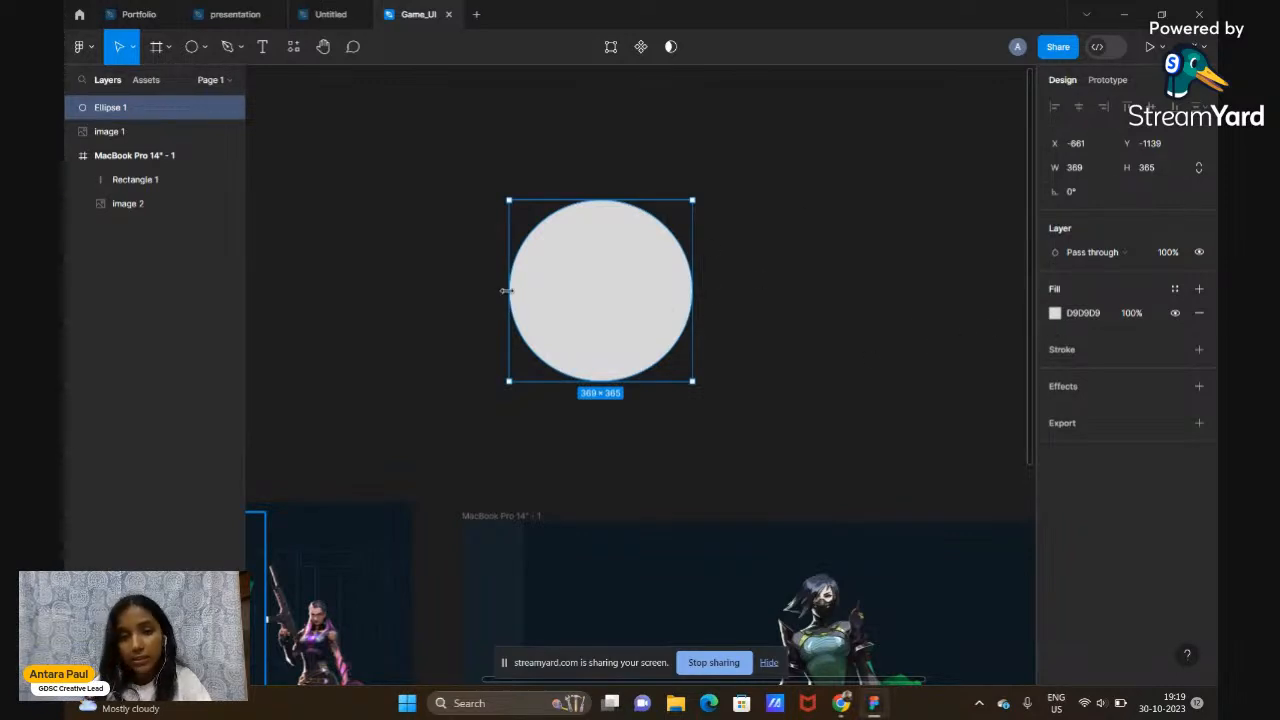
Drag Ellipse 1's arc handle to open a small pie-slice wedge in the circle
scroll(507, 290, up, 5)
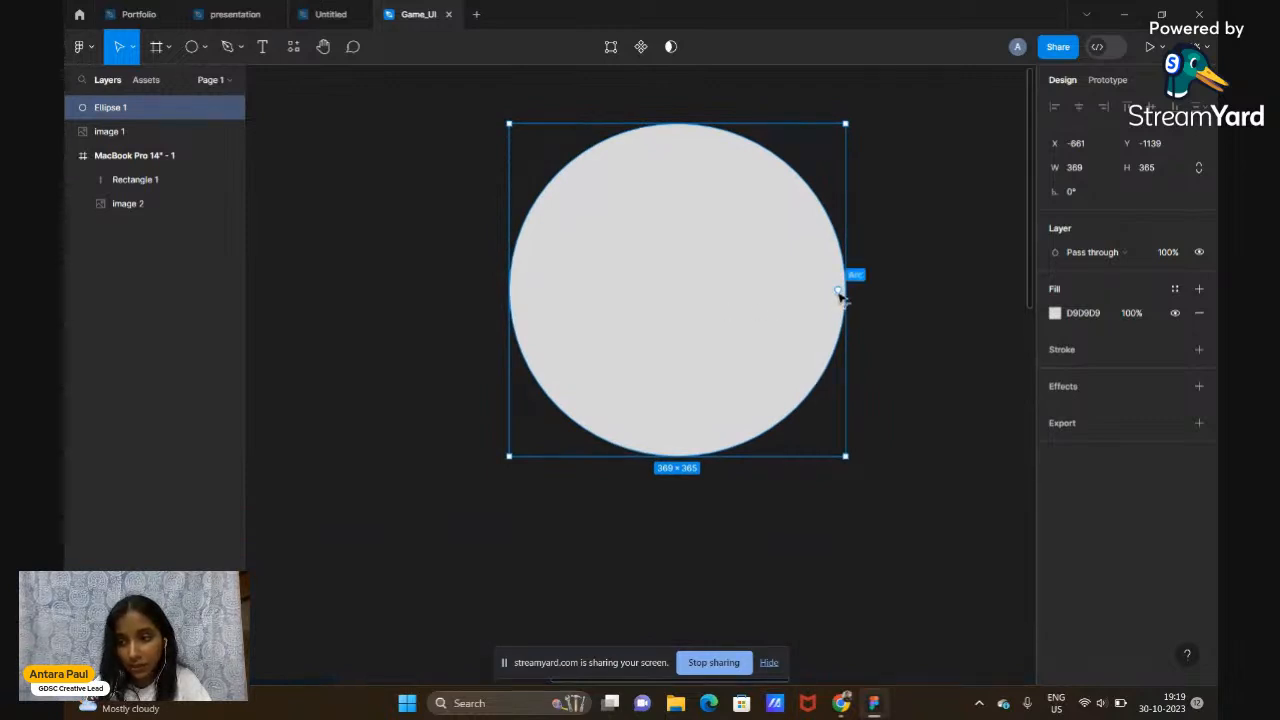
ctrl+scroll(840, 295, up, 5)
ctrl+scroll(840, 295, down, 2)
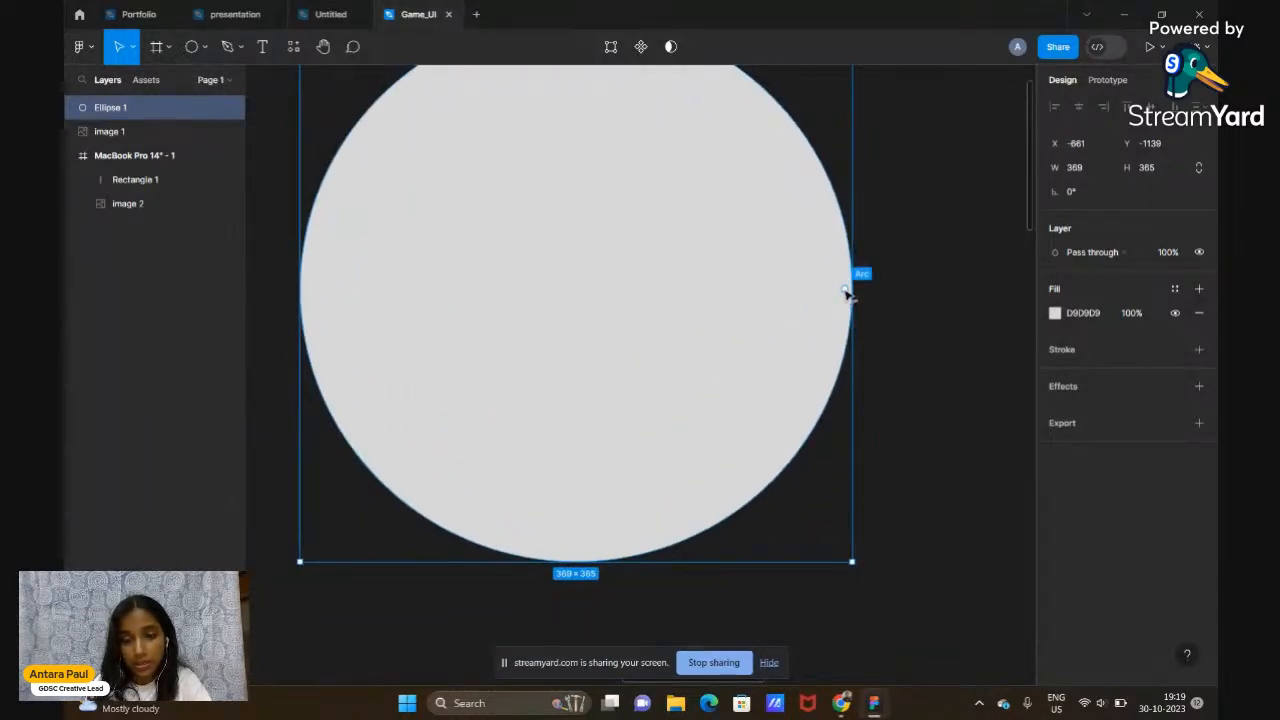
drag(846, 289, 720, 188)
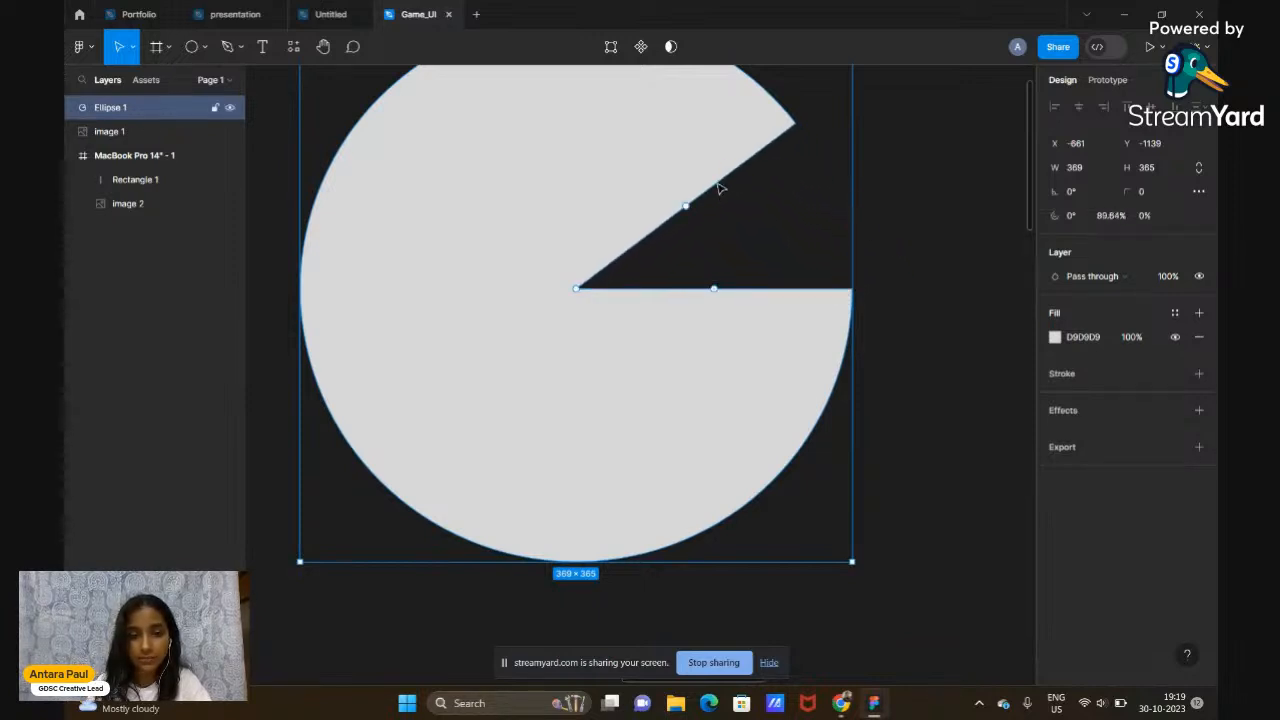
Reselect the circle, close the wedge, then recut it to about 88.5% sweep
scroll(718, 258, down, 3)
scroll(838, 272, up, 1)
click(840, 274)
click(675, 367)
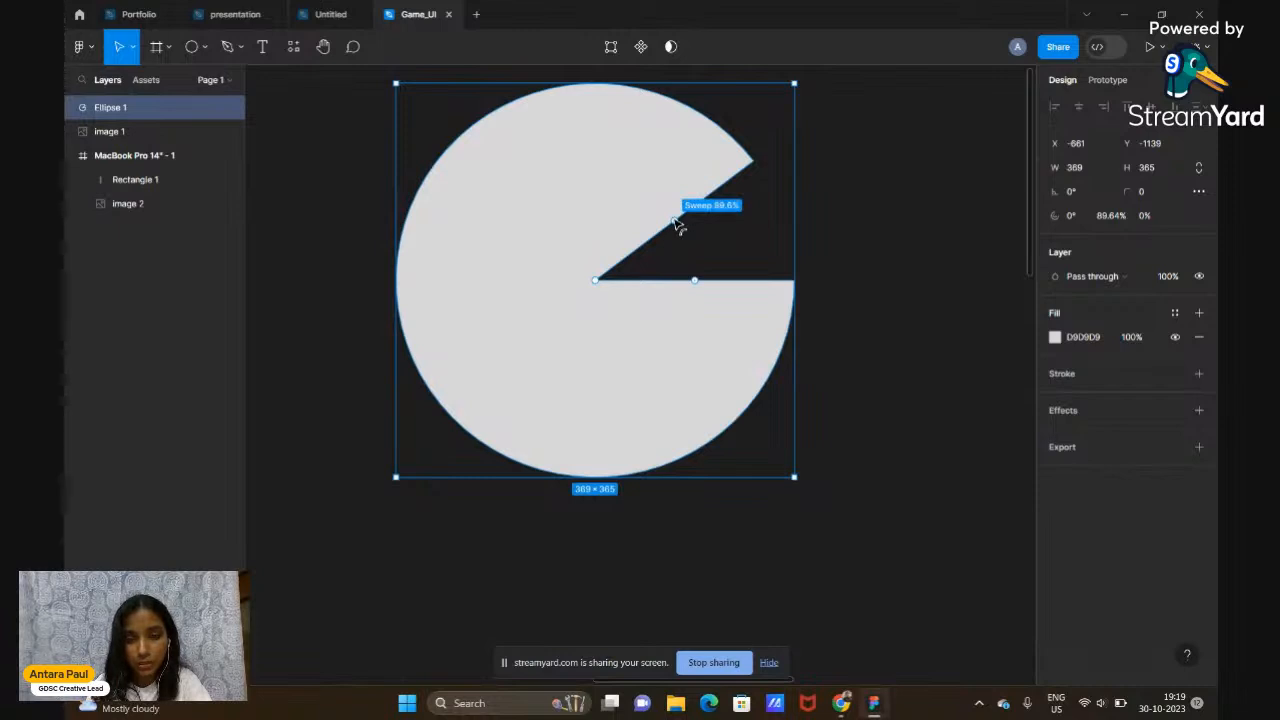
drag(677, 224, 690, 283)
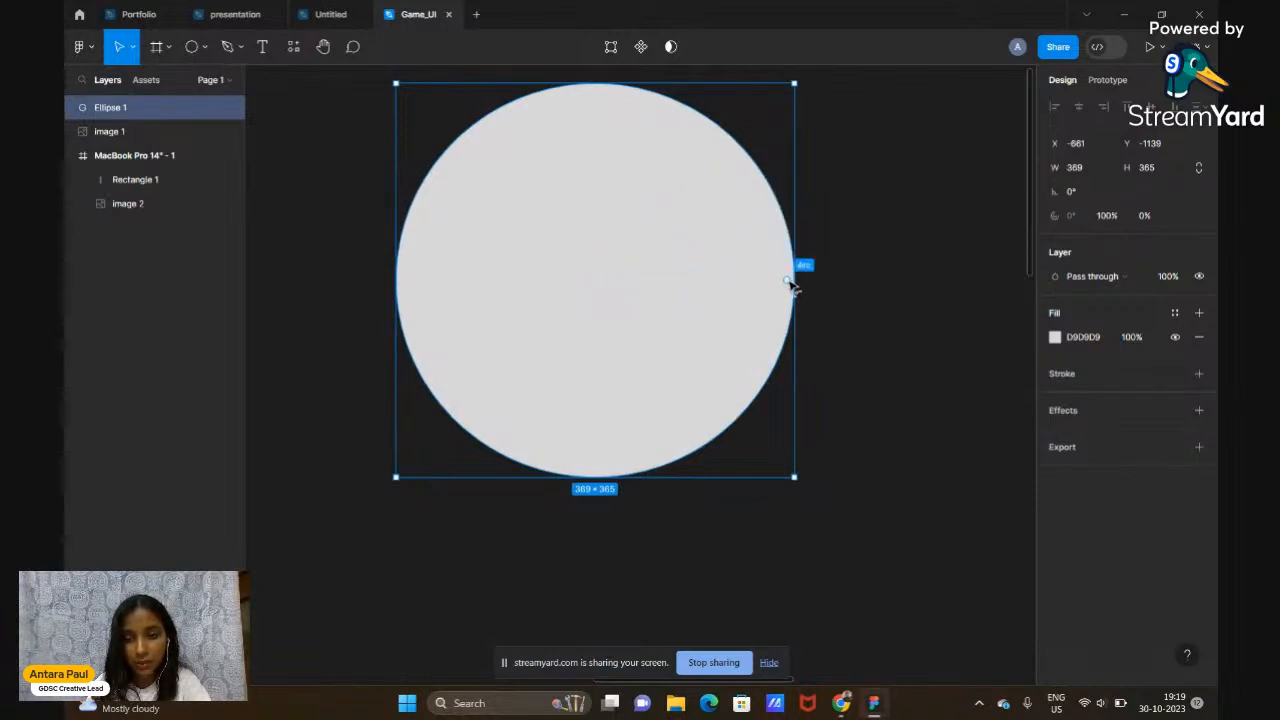
drag(789, 282, 699, 199)
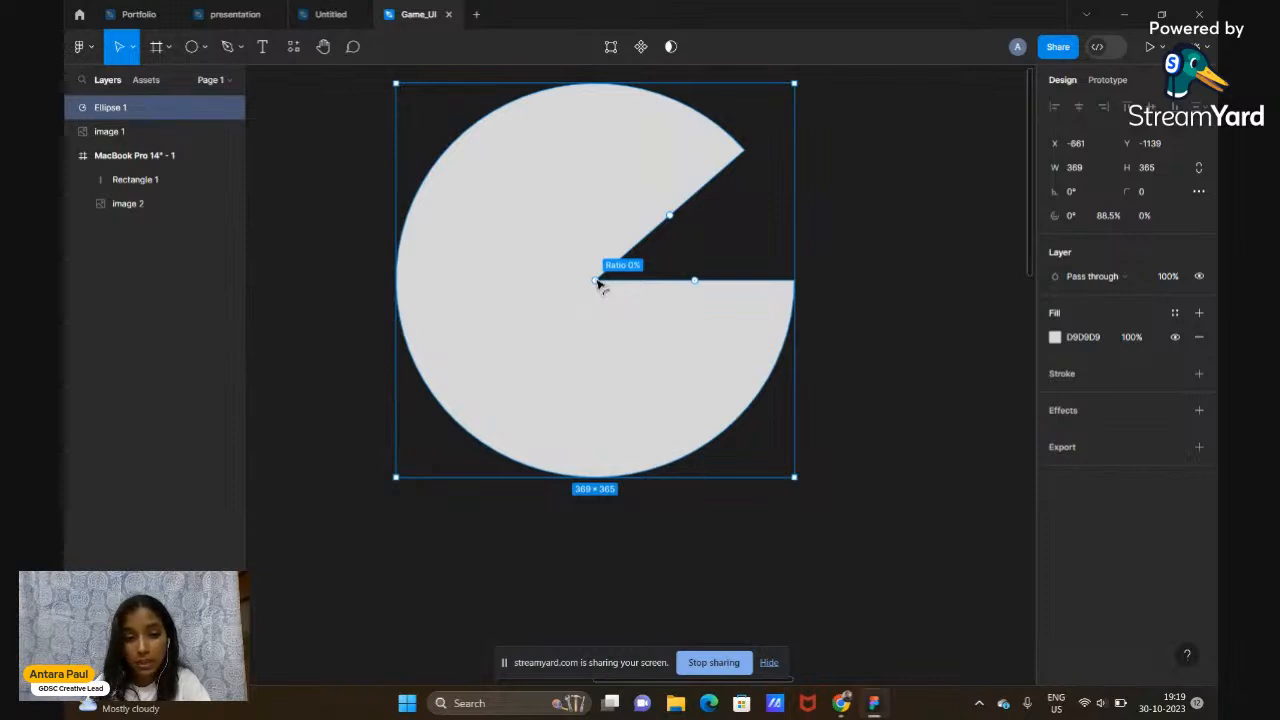
Hollow the pie into a ring with ~70% inner ratio and 96.3% sweep
drag(596, 284, 471, 406)
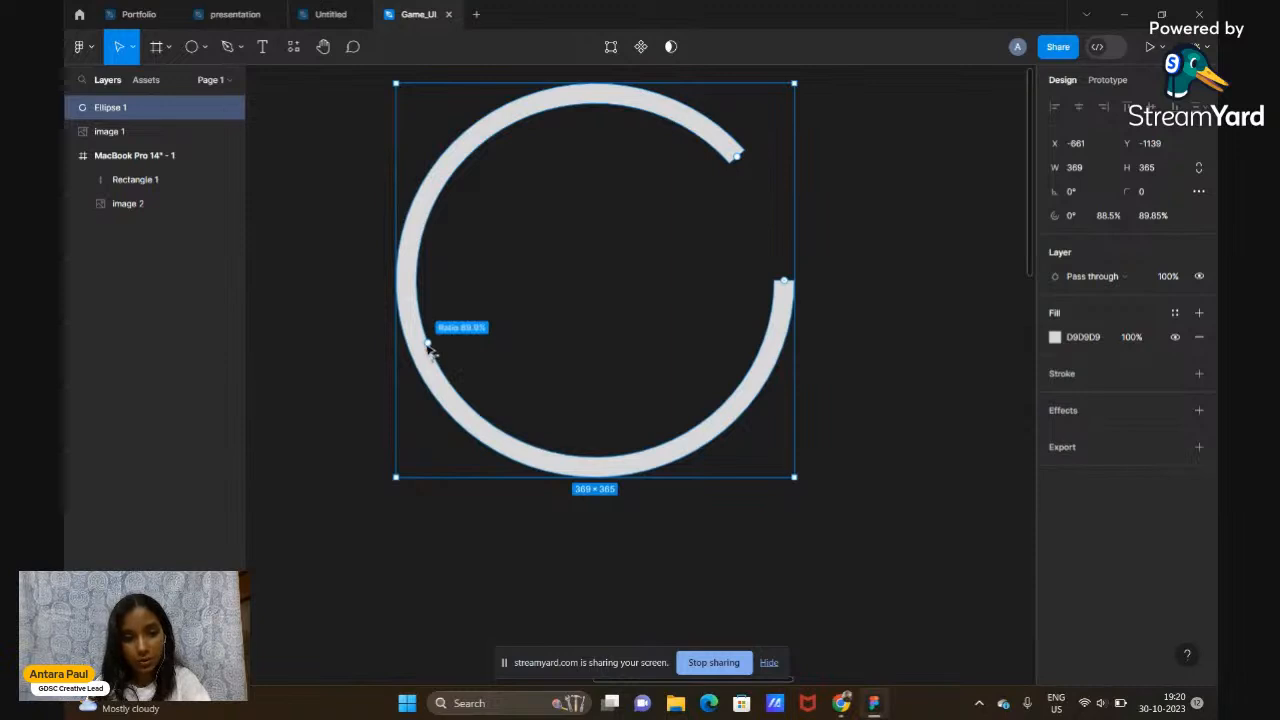
drag(431, 348, 466, 338)
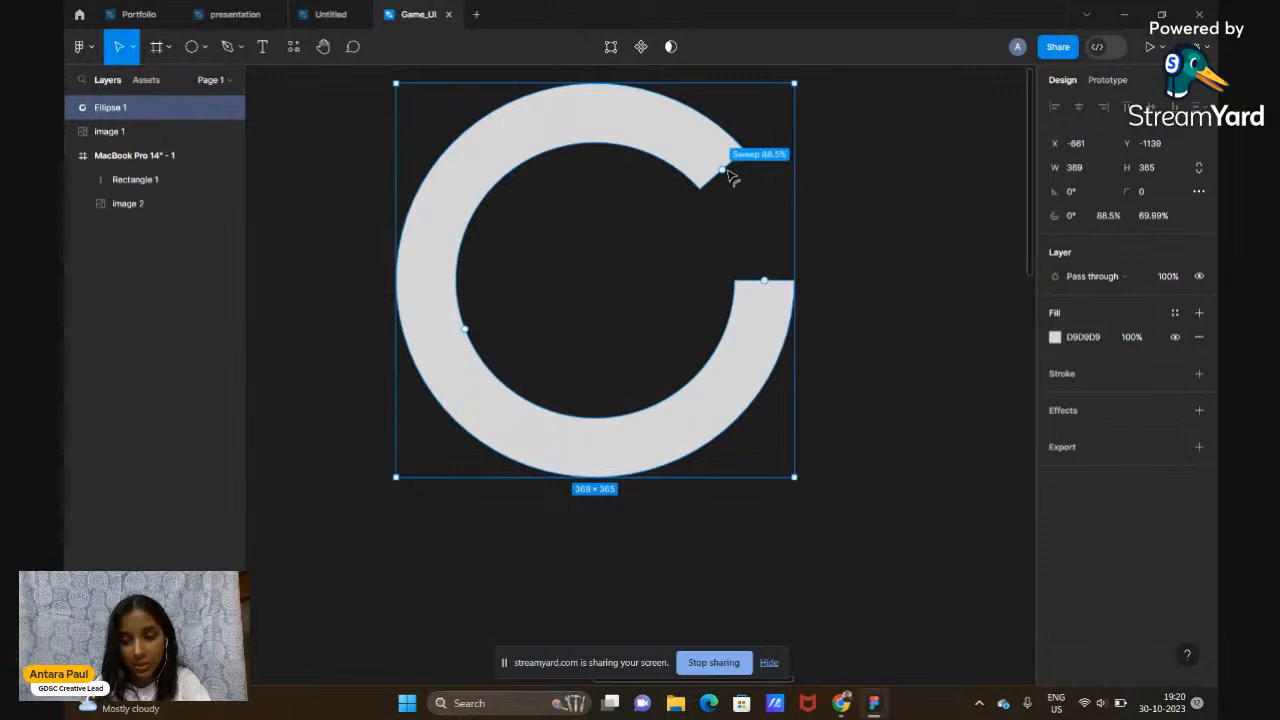
drag(730, 177, 709, 307)
click(920, 286)
Delete the ring shape from the canvas
scroll(920, 286, down, 3)
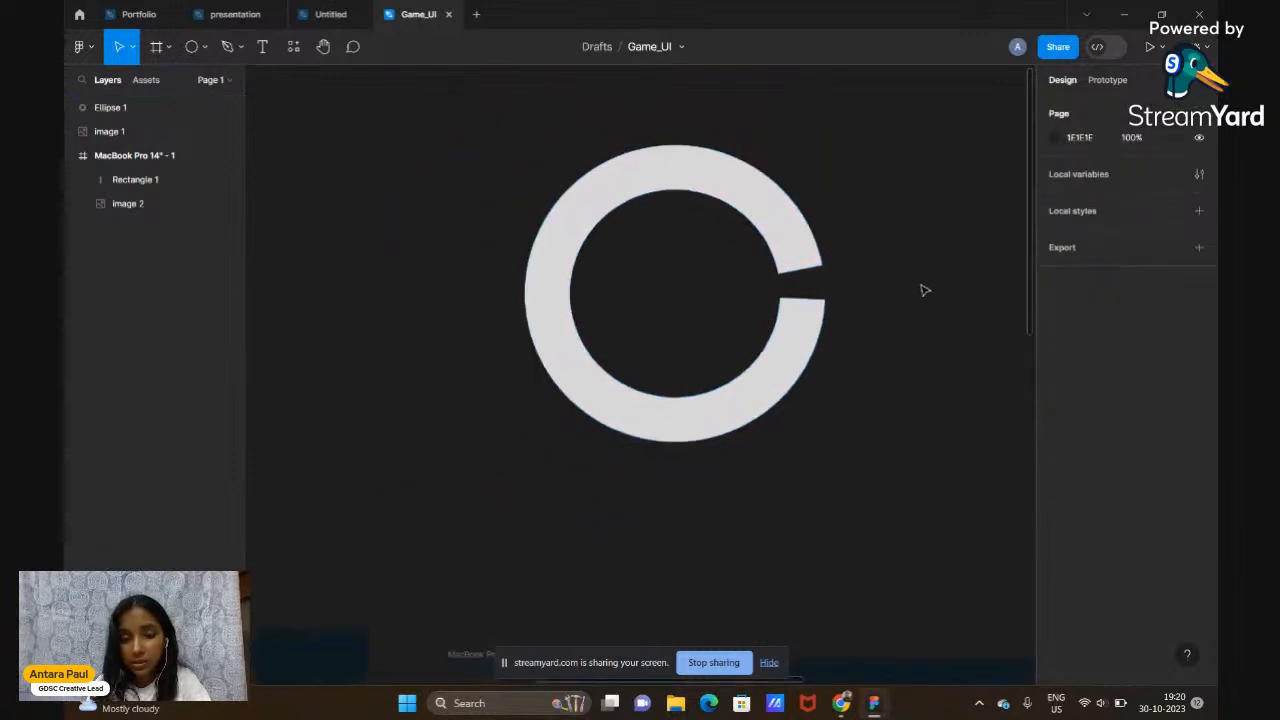
click(785, 363)
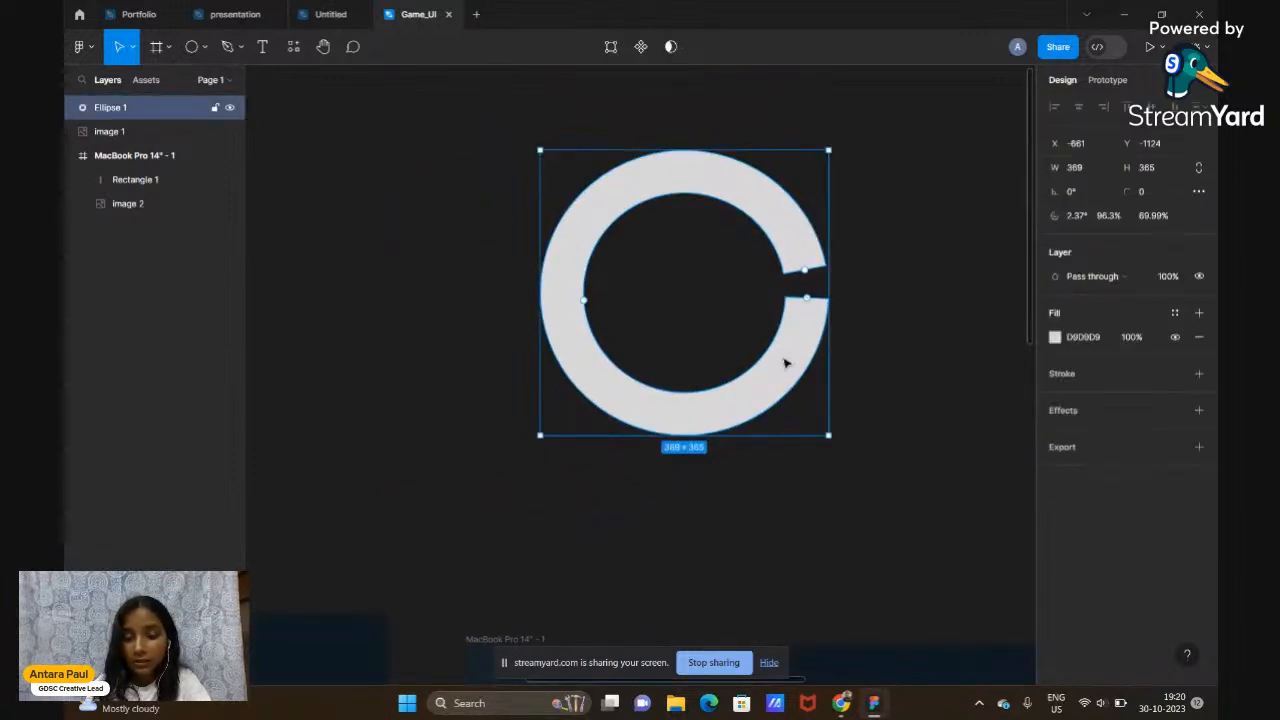
scroll(908, 366, down, 3)
scroll(908, 366, down, 2)
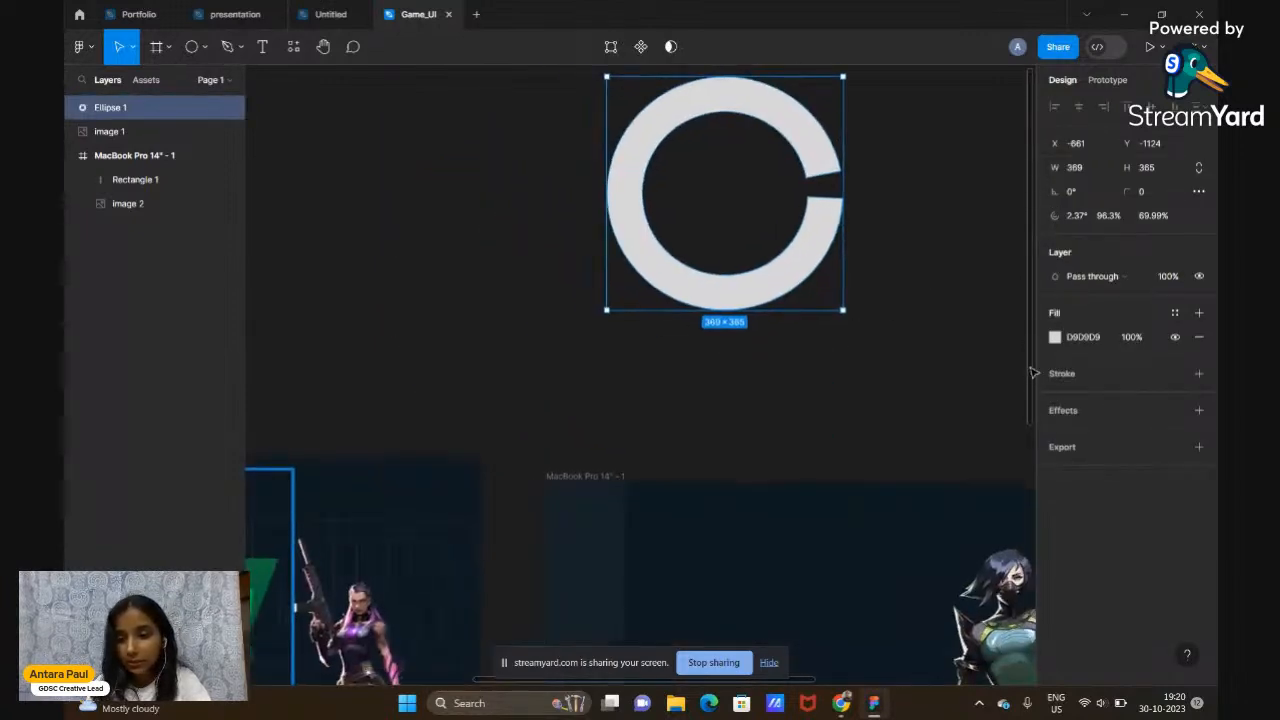
key(Delete)
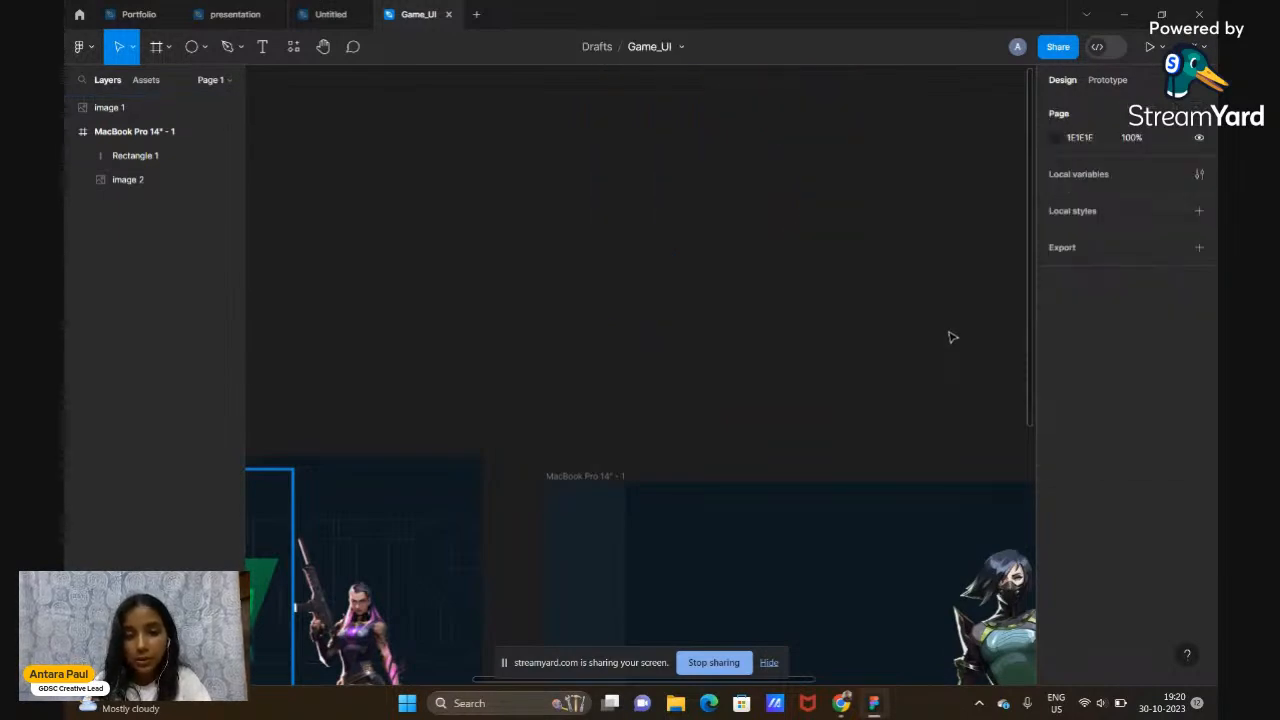
Nudge image 2 slightly right inside the MacBook Pro 14" - 1 frame
scroll(952, 337, down, 4)
scroll(952, 337, left, 3)
scroll(952, 337, right, 3)
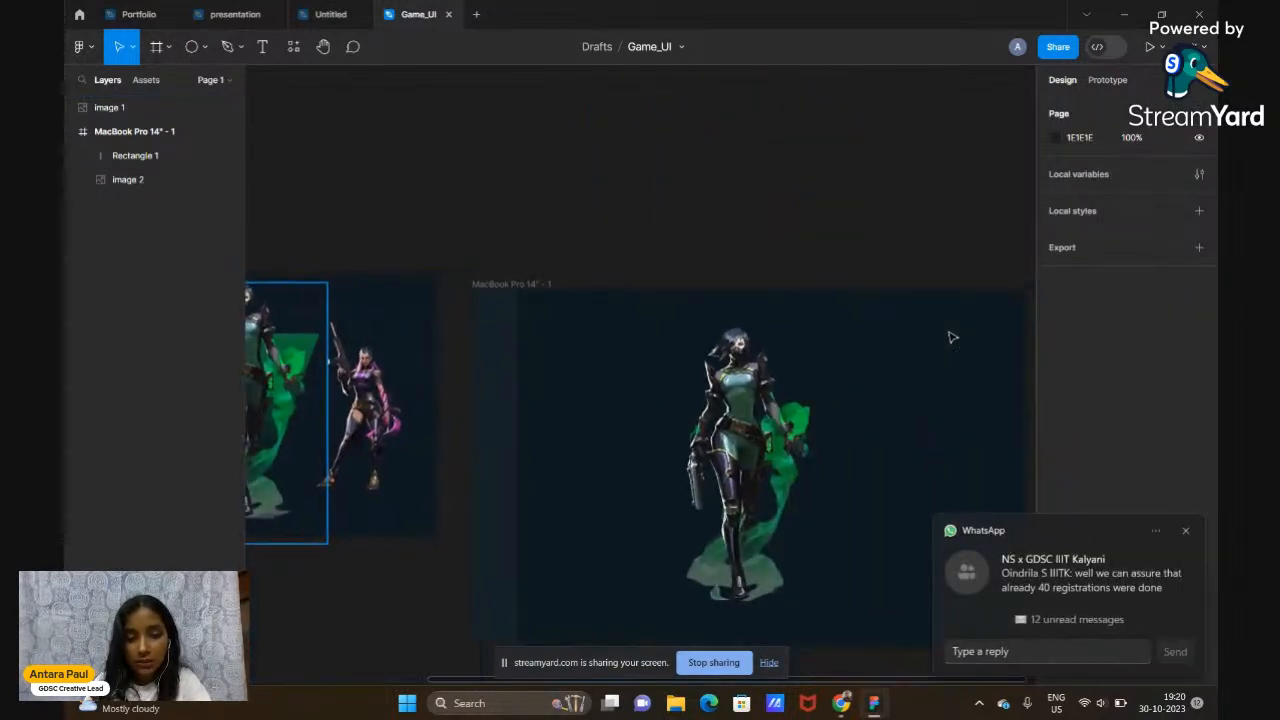
click(1187, 529)
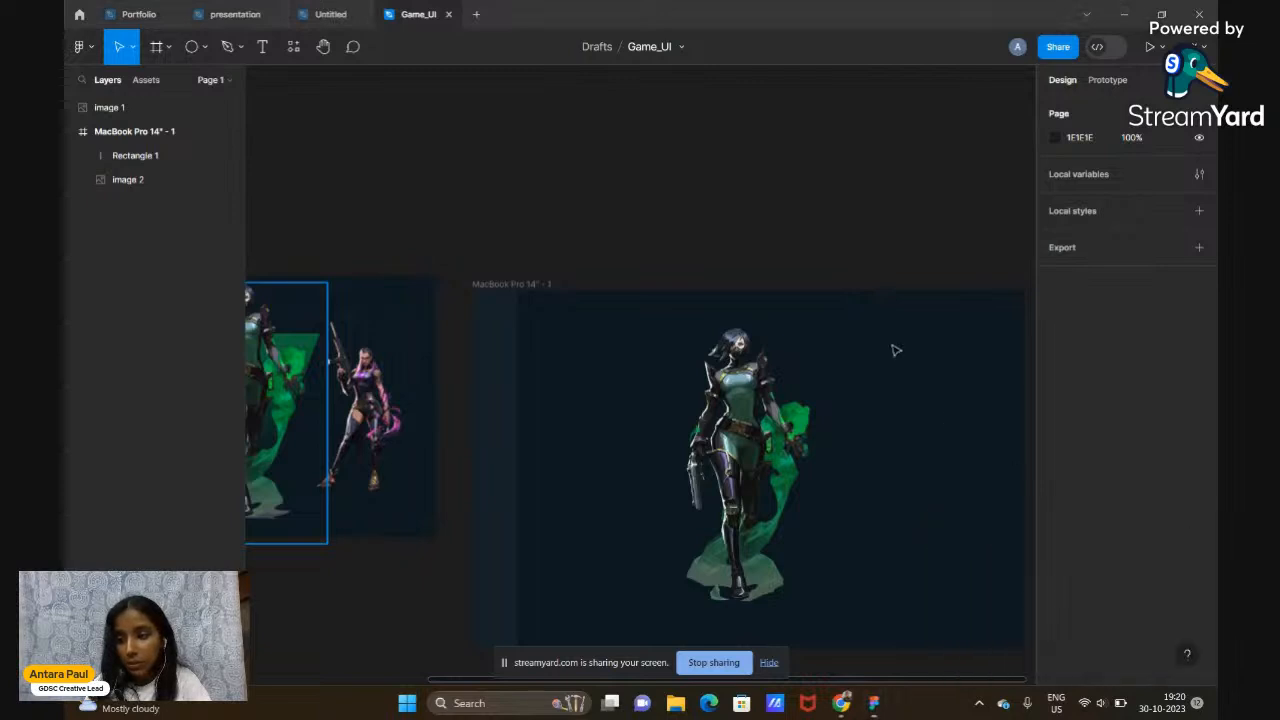
scroll(843, 262, down, 3)
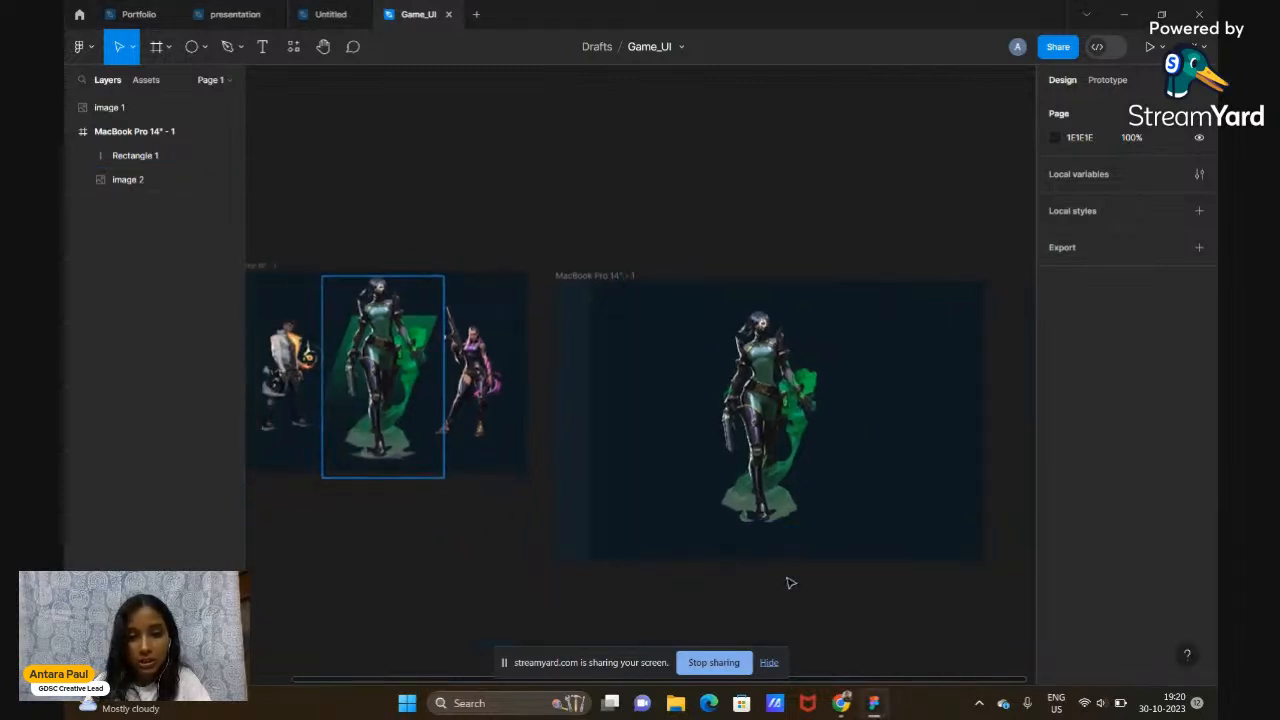
scroll(789, 584, up, 2)
scroll(789, 584, right, 1)
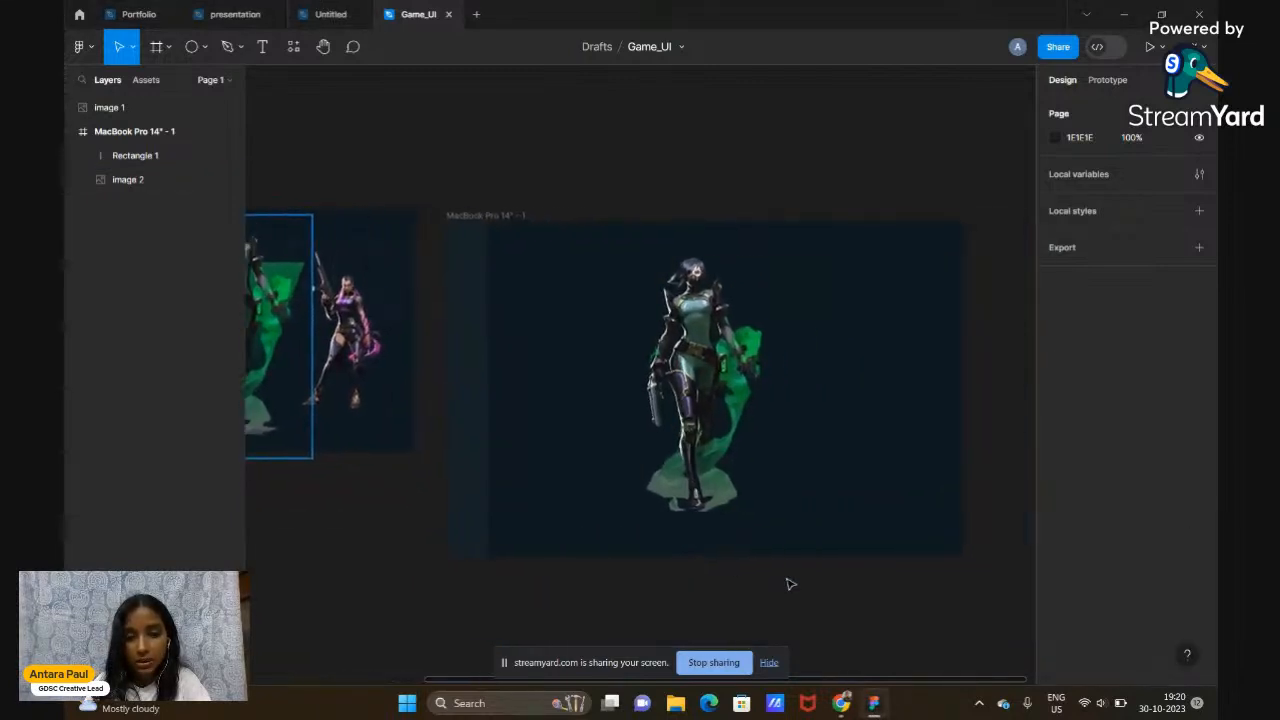
click(712, 440)
drag(712, 440, 719, 444)
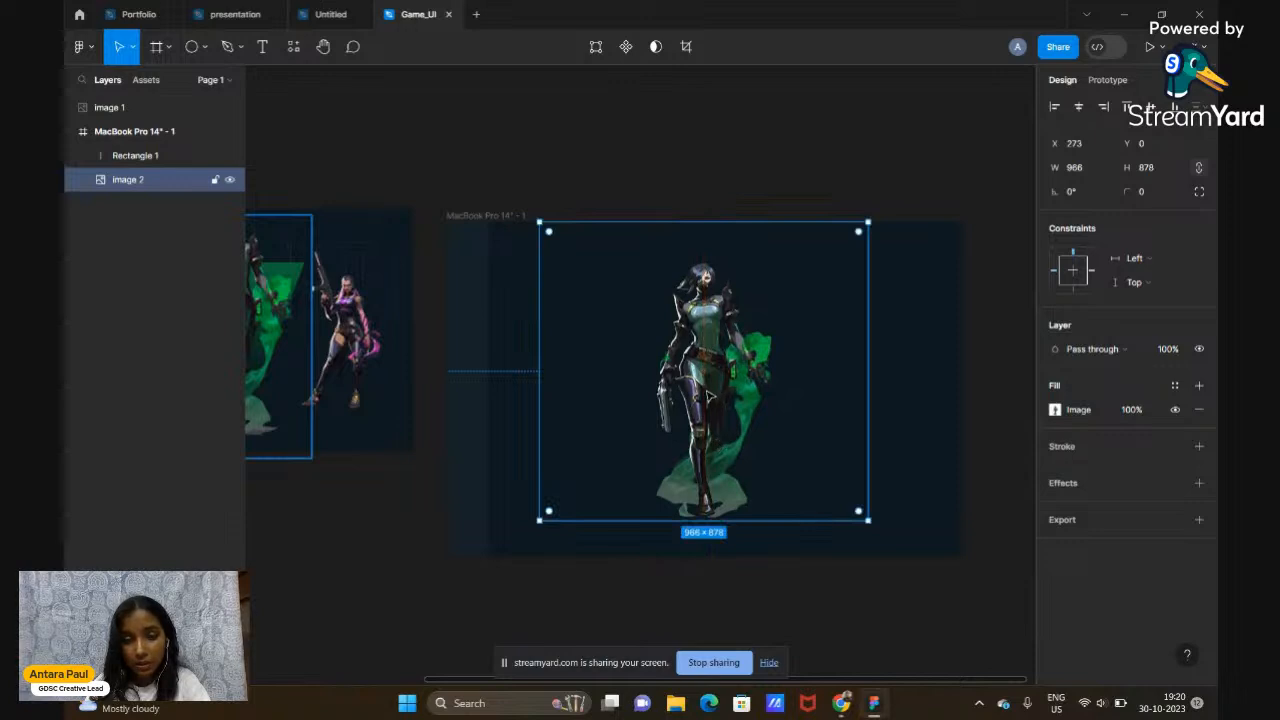
drag(709, 395, 713, 397)
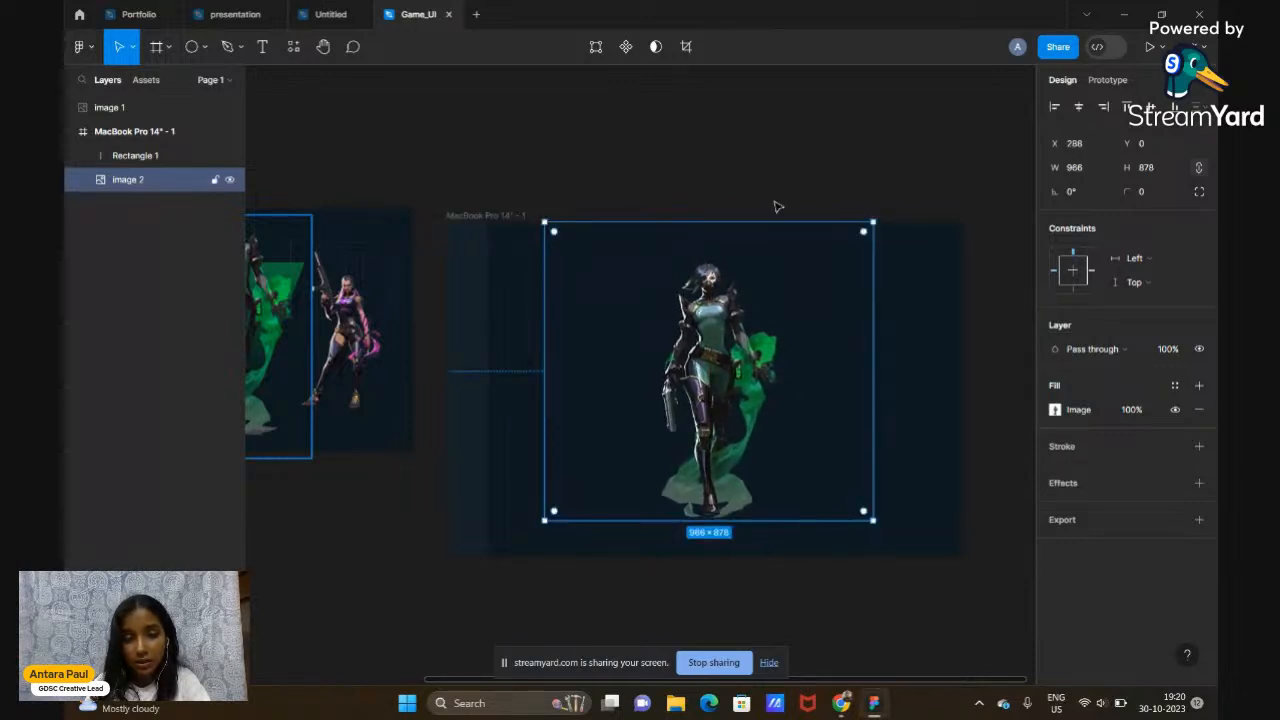
click(803, 160)
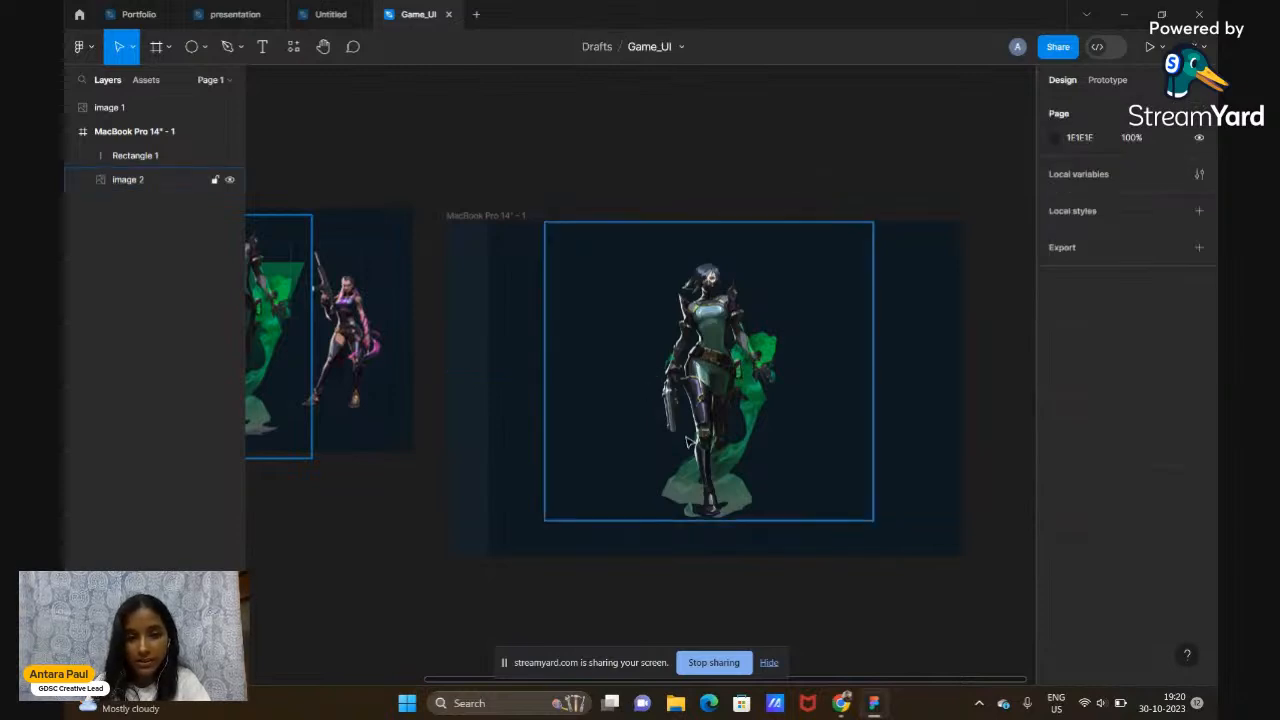
ctrl+scroll(720, 427, down, 2)
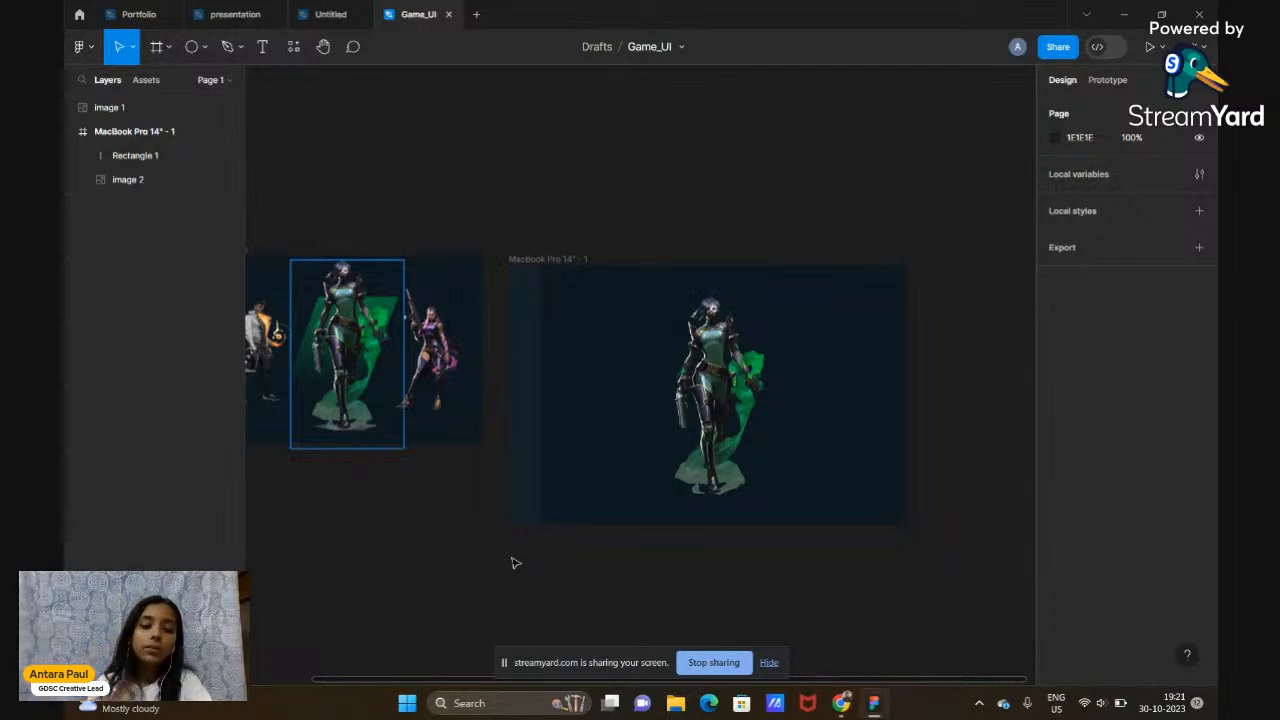
scroll(515, 563, left, 4)
scroll(515, 563, down, 1)
ctrl+scroll(515, 563, up, 3)
scroll(515, 563, up, 3)
ctrl+scroll(512, 563, up, 3)
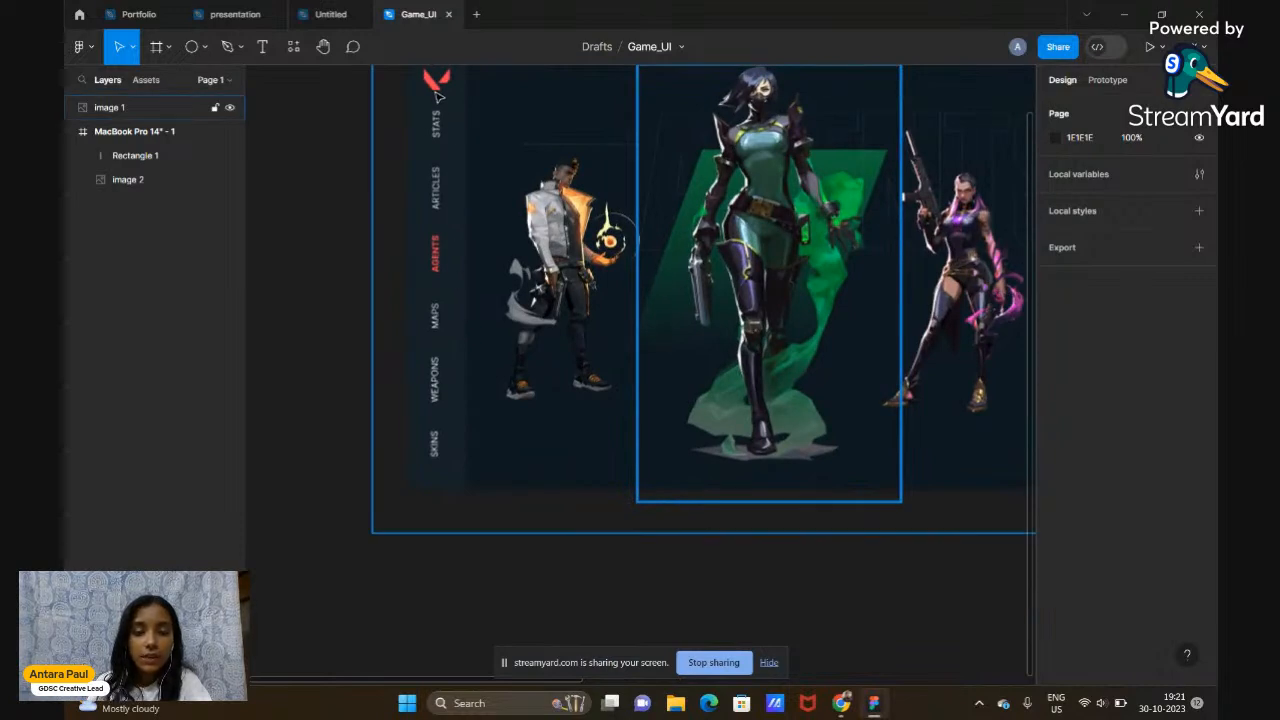
scroll(437, 92, up, 3)
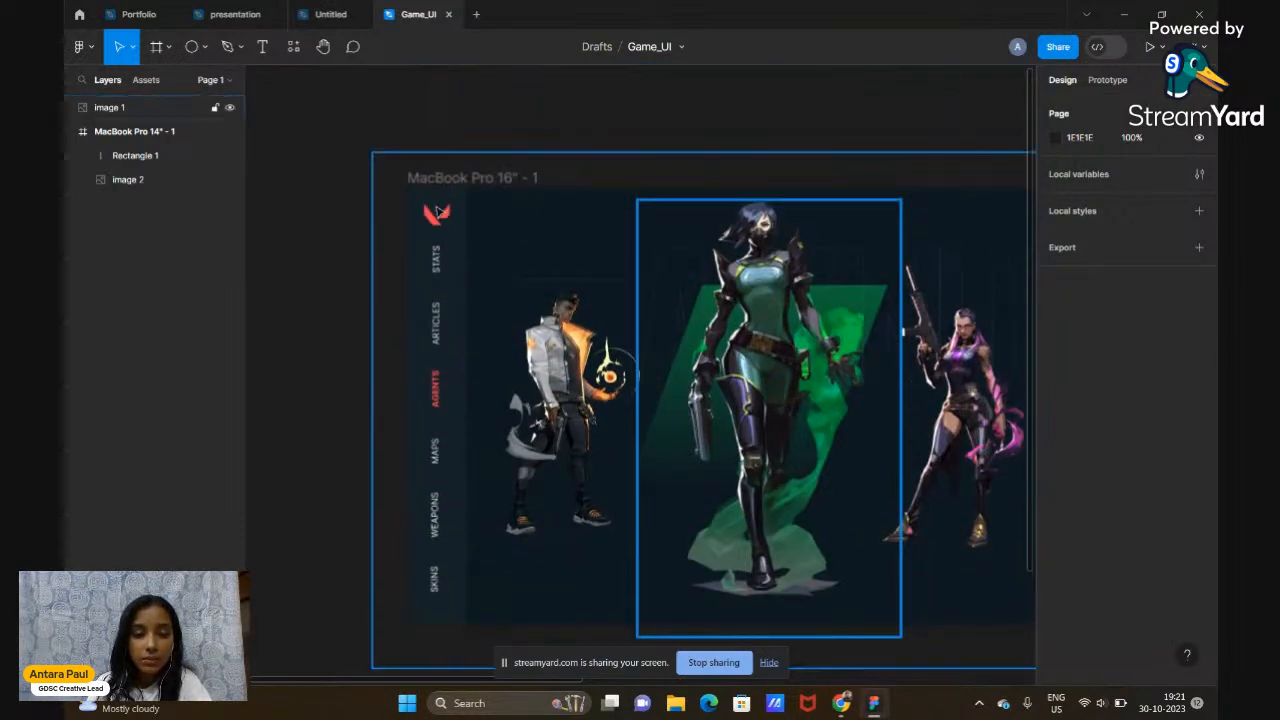
scroll(433, 209, right, 10)
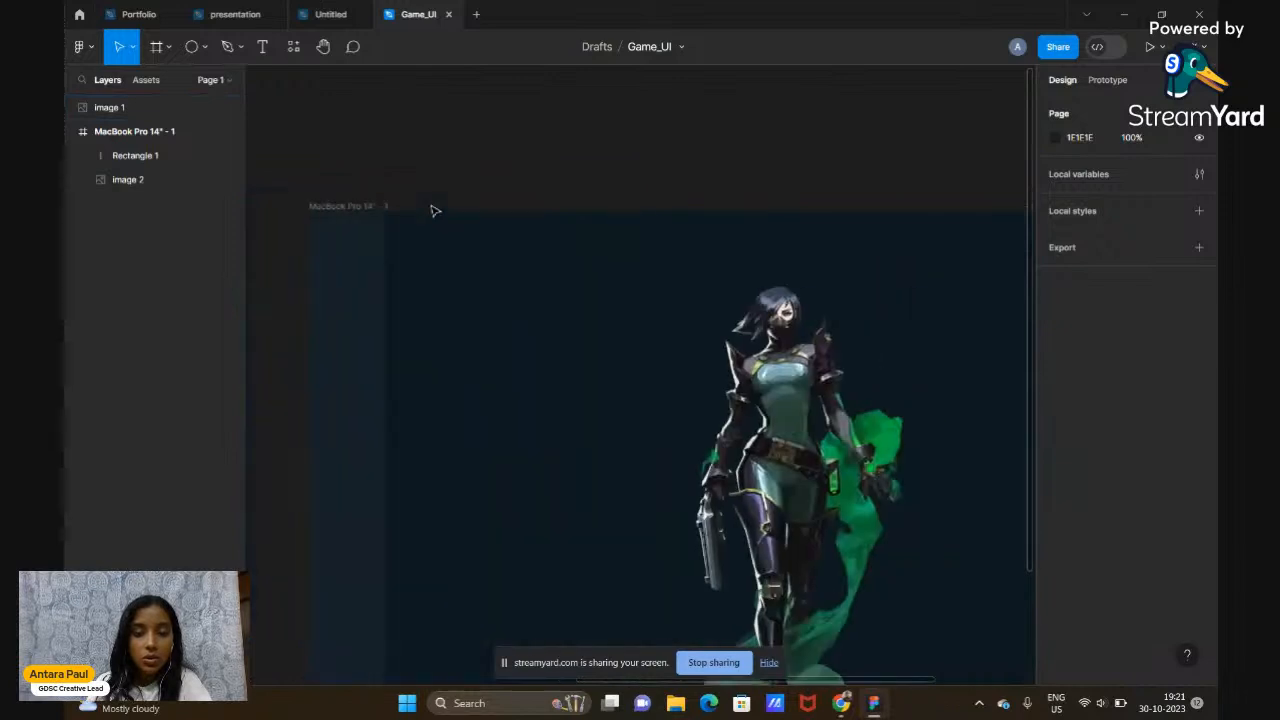
ctrl+scroll(433, 209, up, 1)
scroll(433, 209, down, 2)
scroll(433, 209, left, 2)
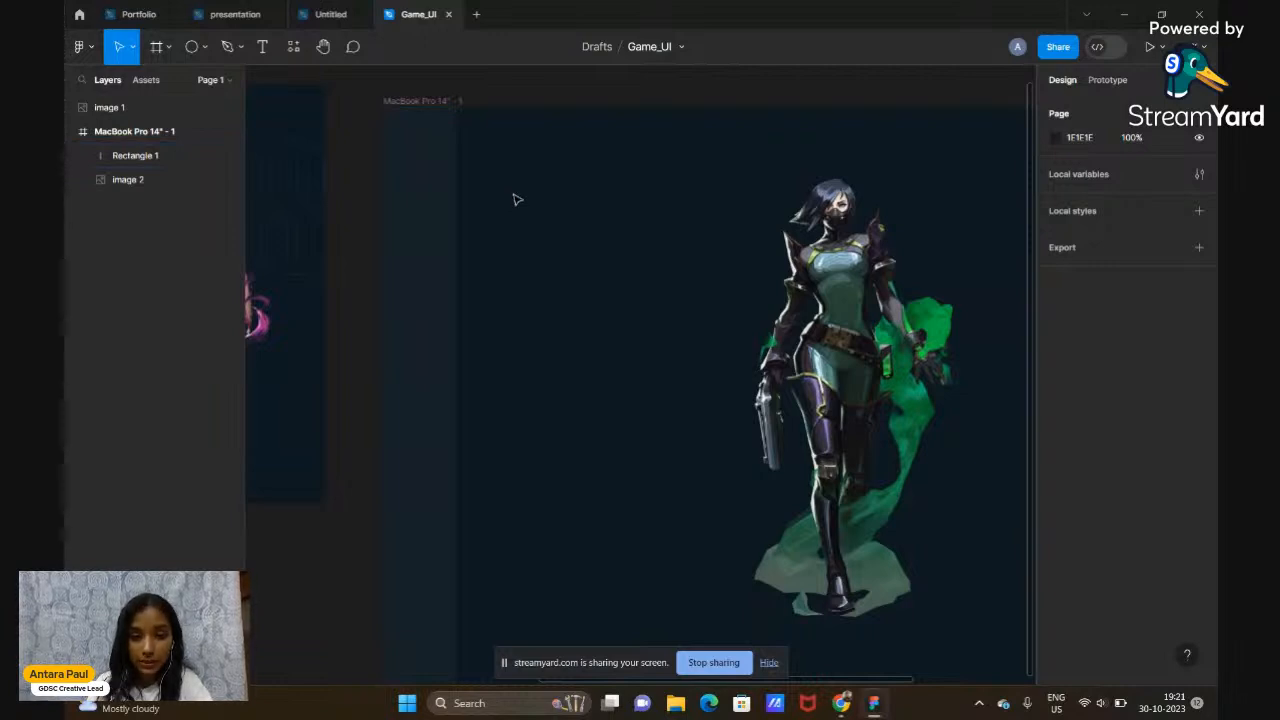
scroll(517, 200, down, 1)
scroll(517, 200, left, 1)
ctrl+scroll(517, 200, down, 1)
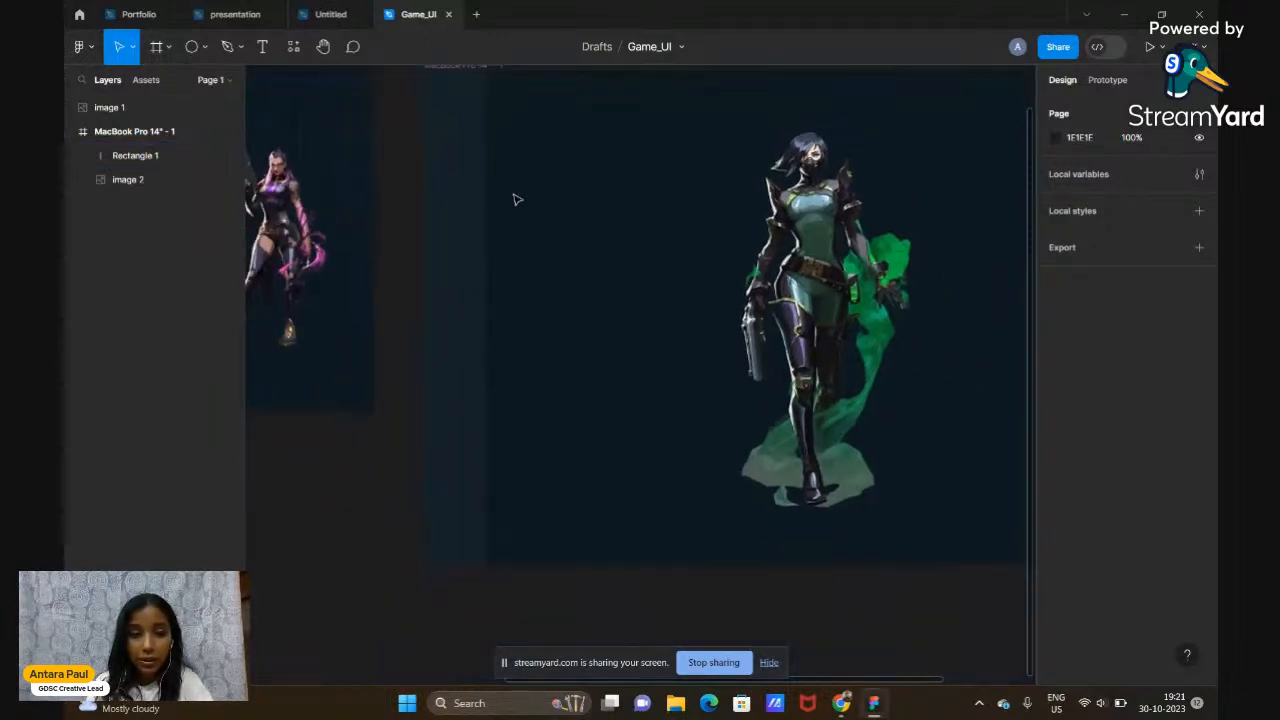
scroll(517, 200, up, 1)
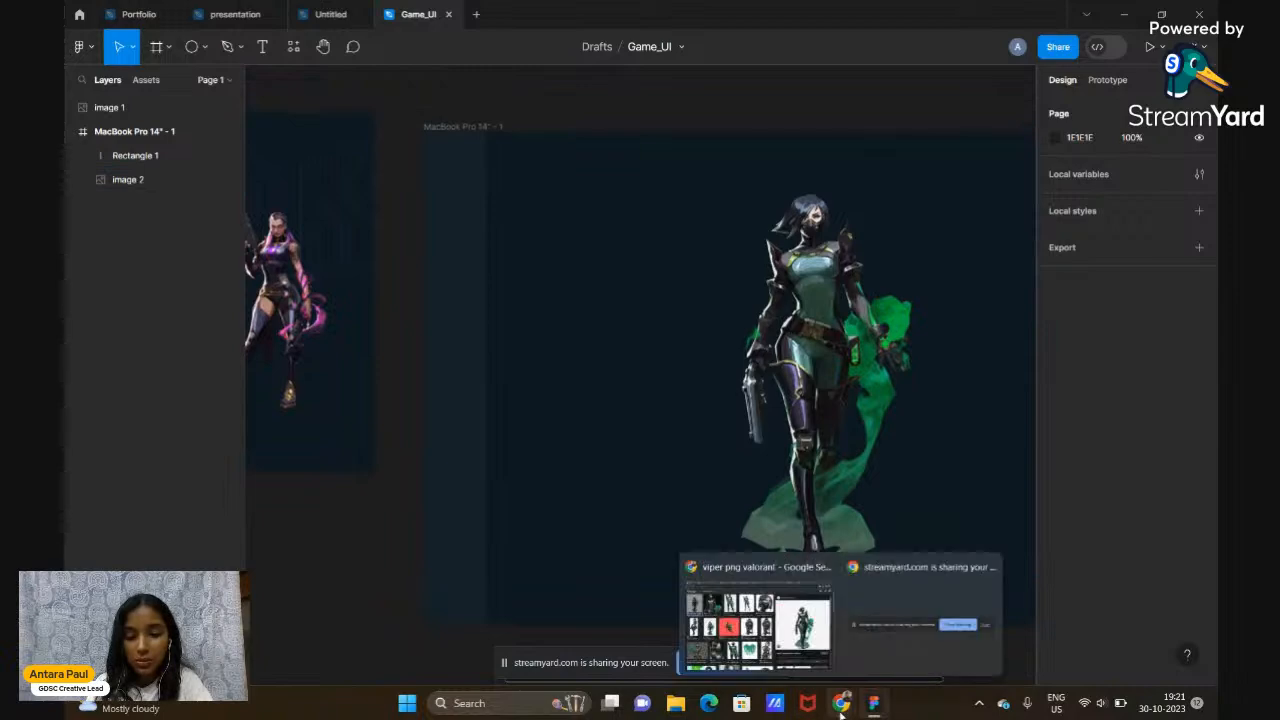
In Chrome, search images for the Valorant logo PNG
mouse_move(840, 708)
click(757, 615)
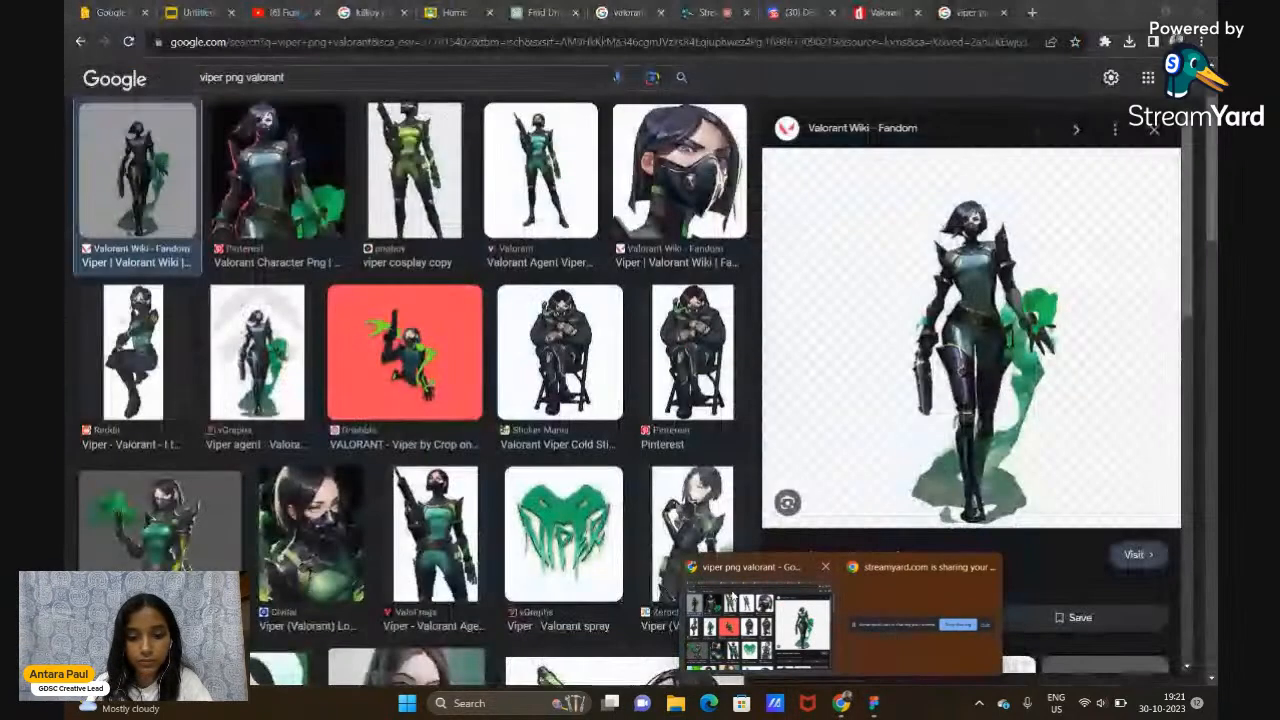
drag(284, 77, 172, 90)
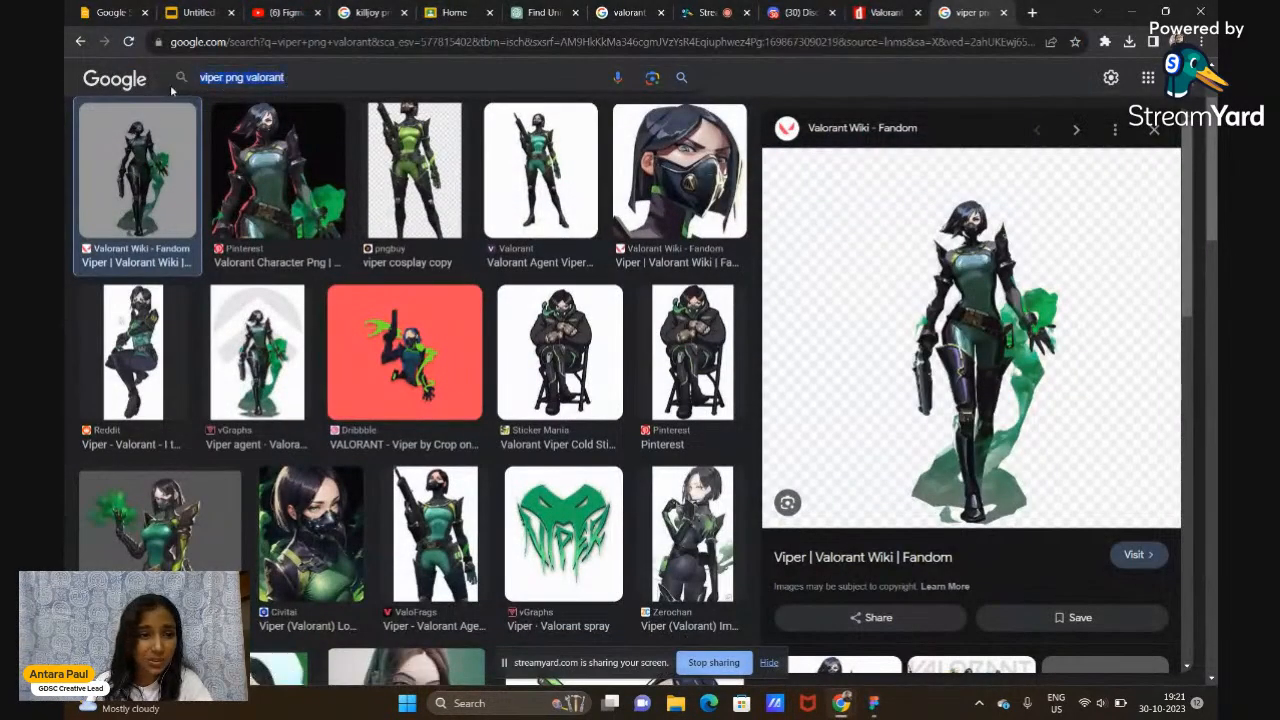
text(VALORANT)
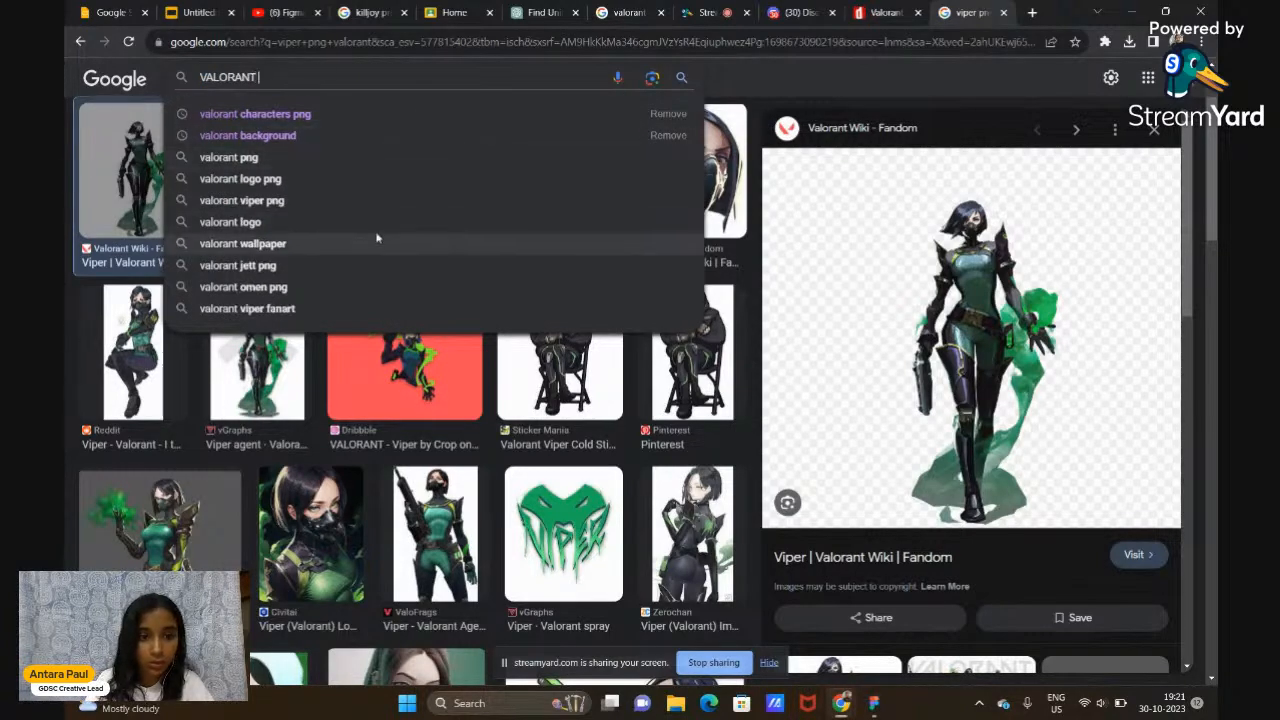
click(394, 192)
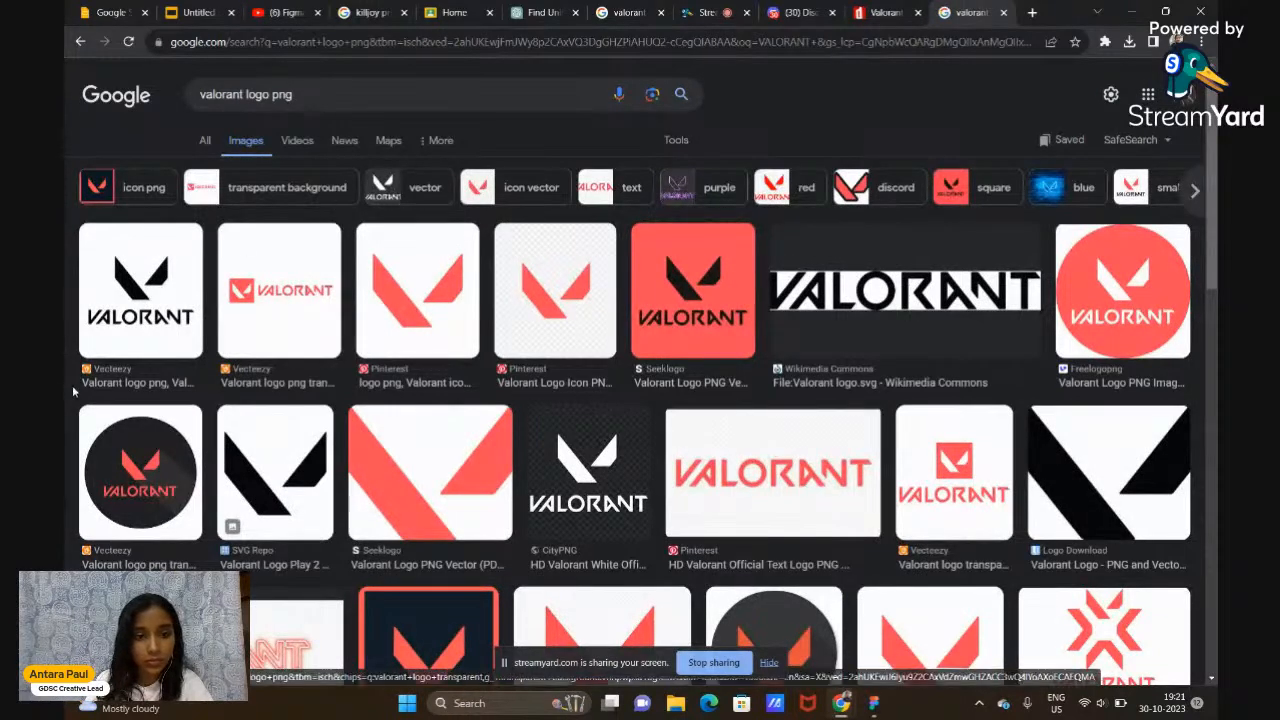
Copy the plain red V logo image from the results and return to Figma
click(435, 302)
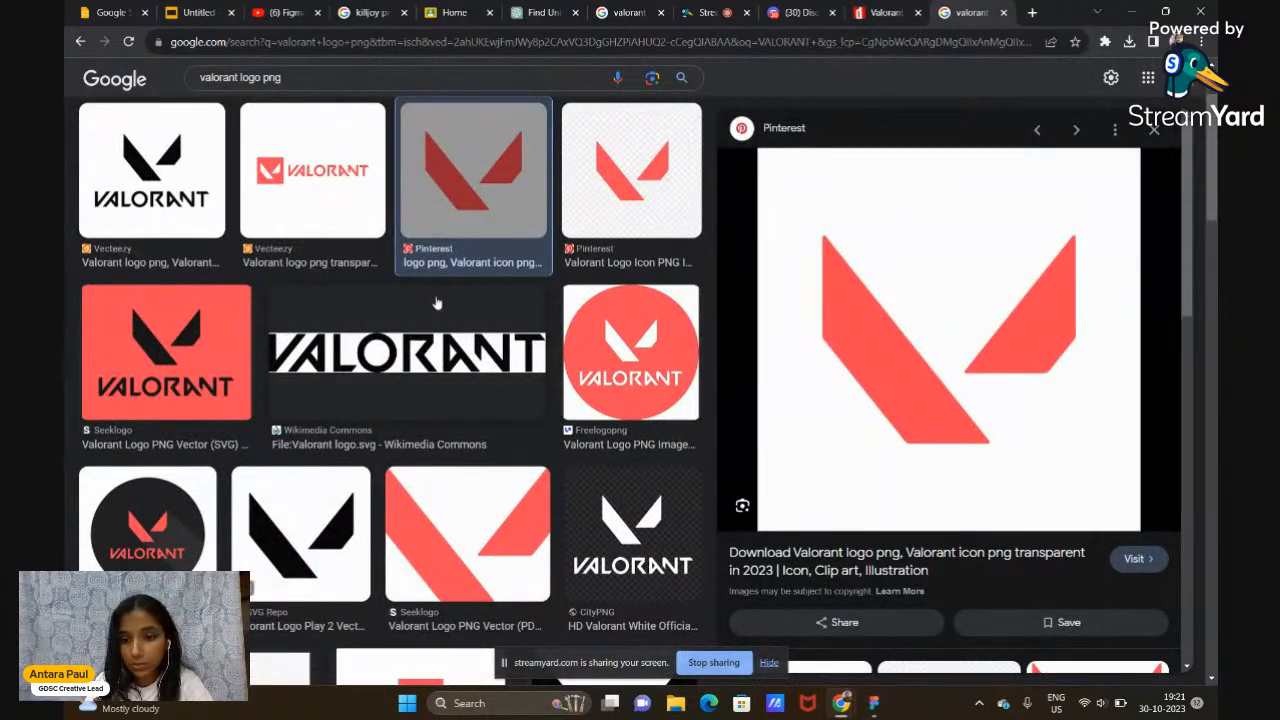
click(265, 200)
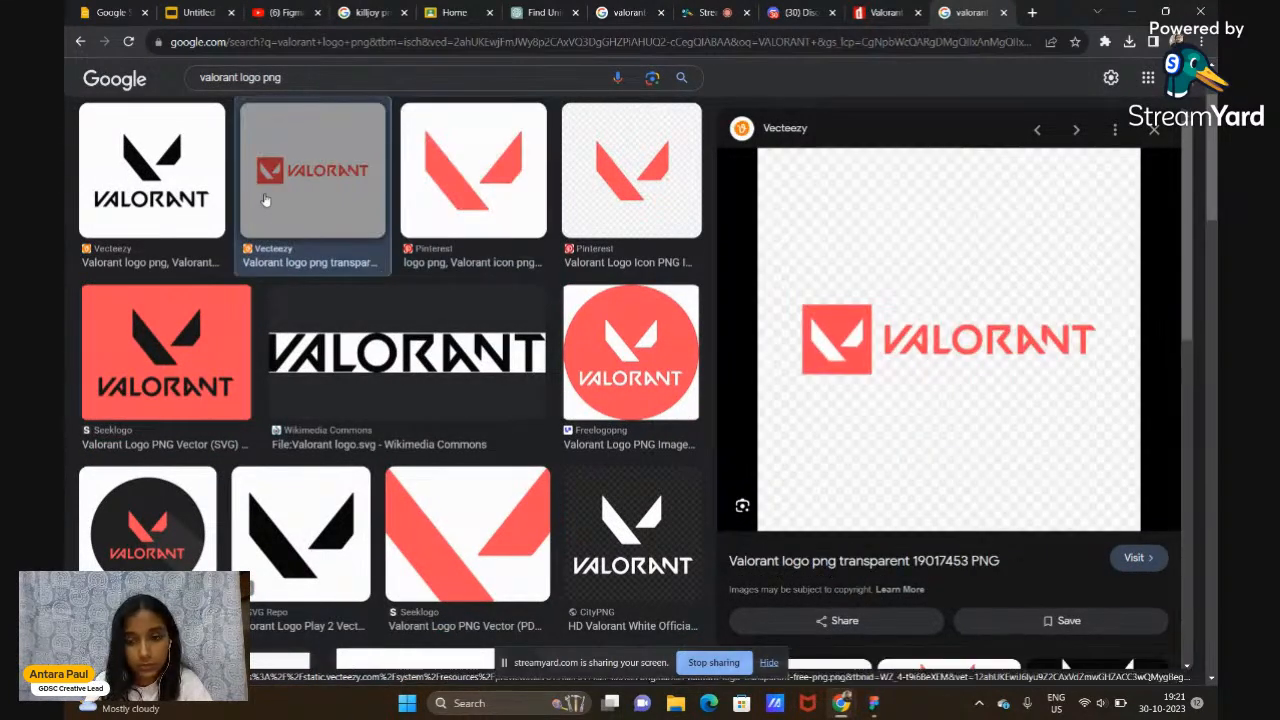
scroll(325, 396, up, 2)
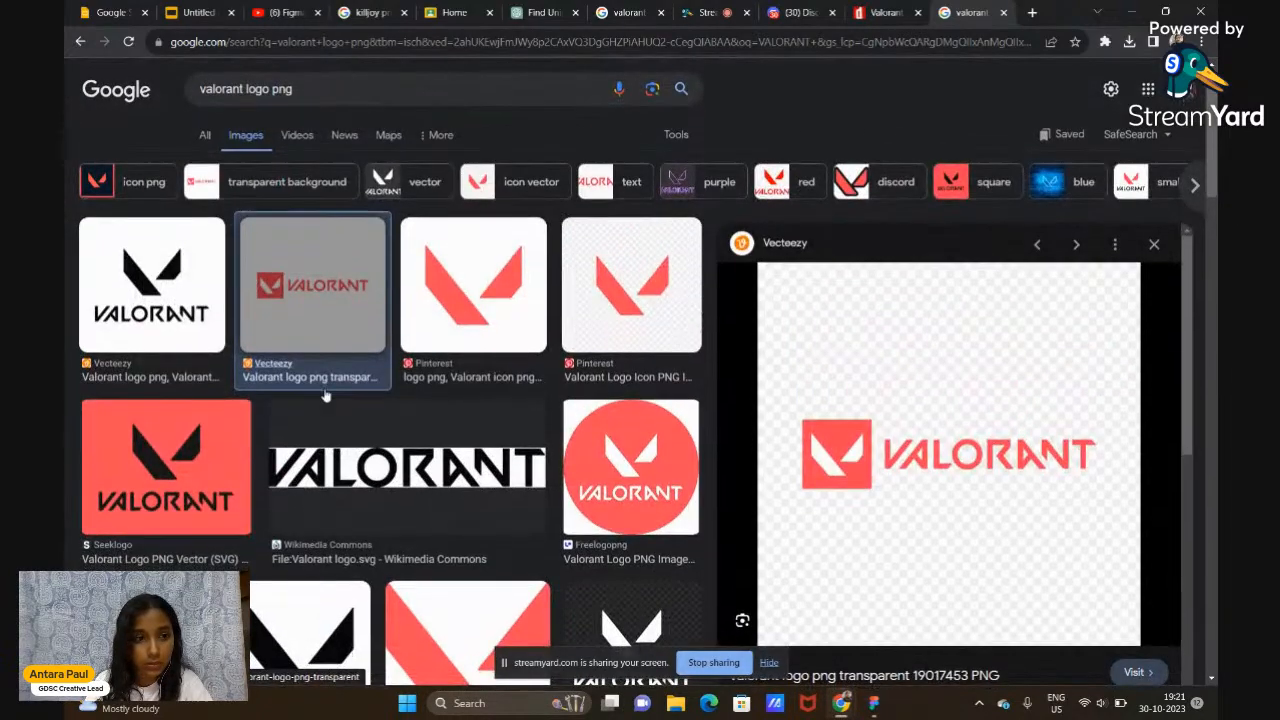
scroll(325, 396, down, 1)
scroll(191, 443, down, 5)
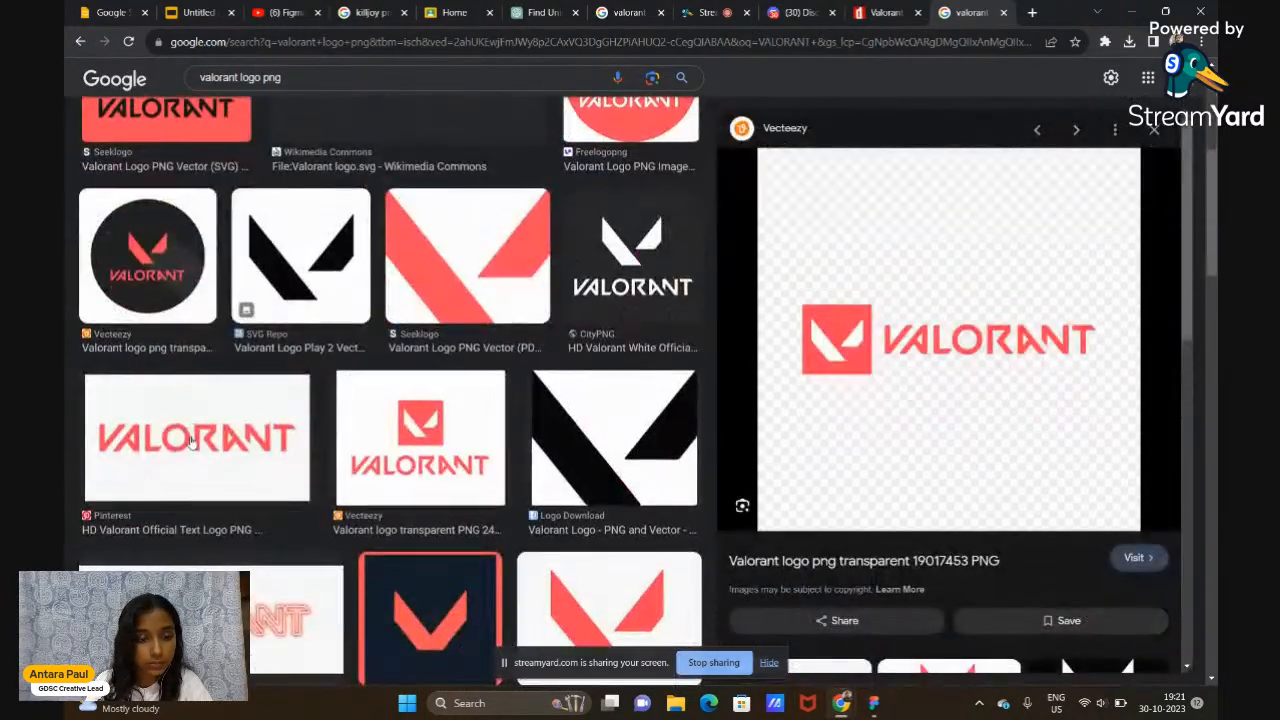
scroll(191, 443, up, 5)
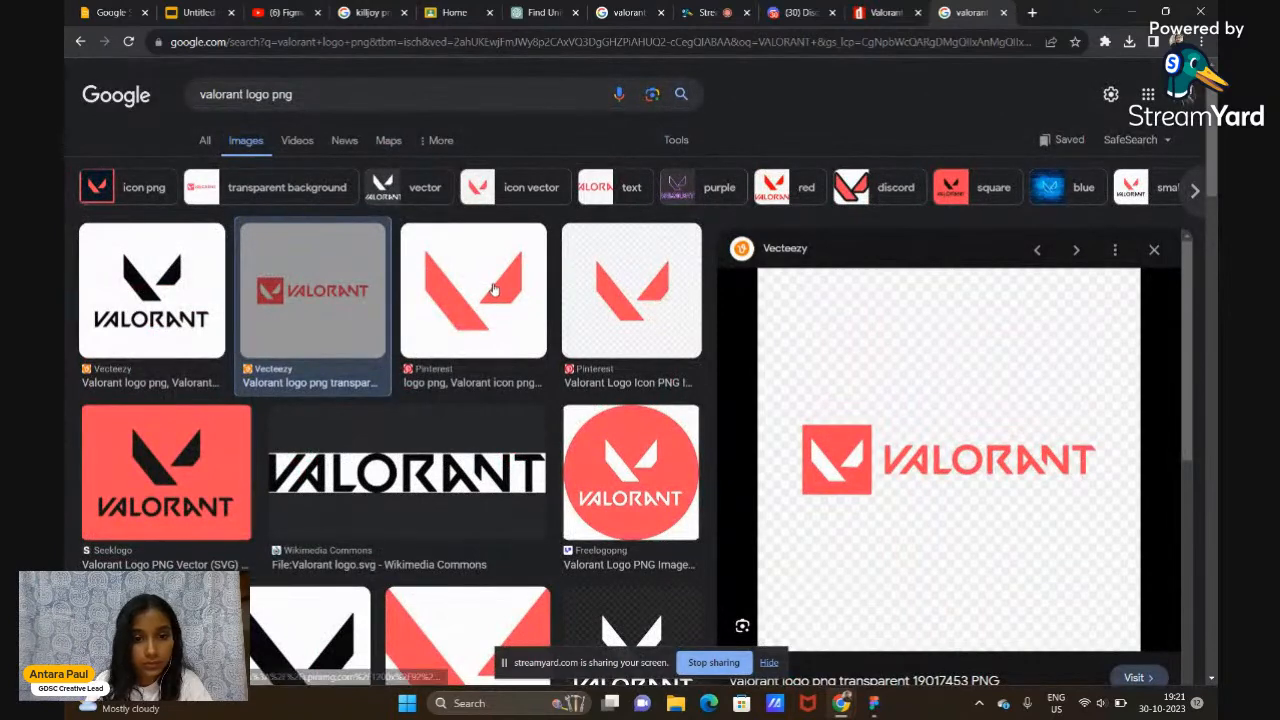
click(493, 289)
scroll(932, 513, down, 1)
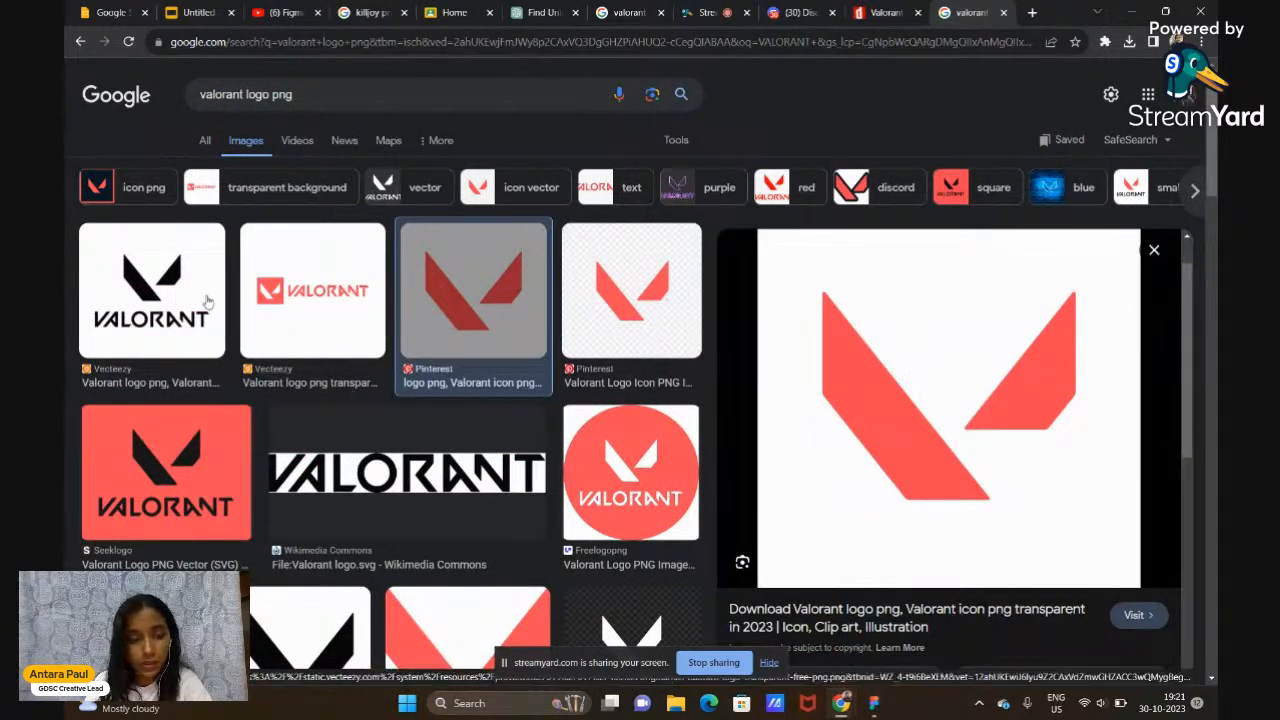
right_click(852, 483)
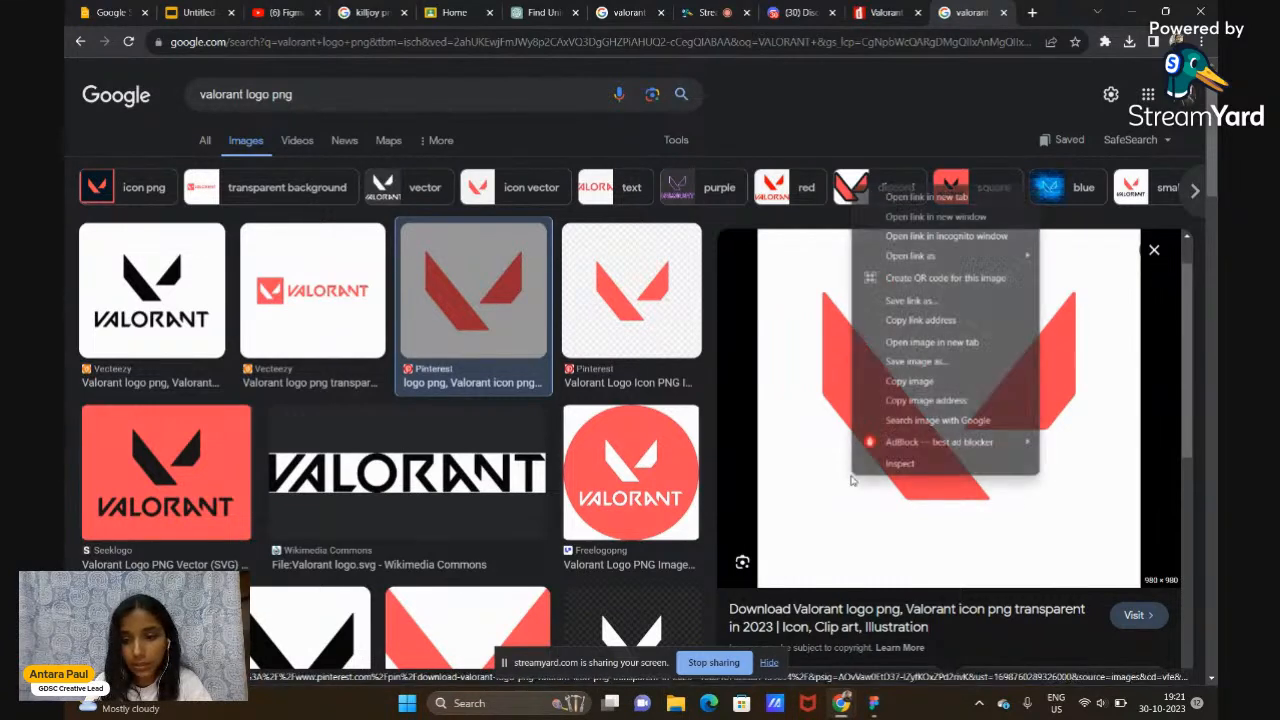
click(909, 381)
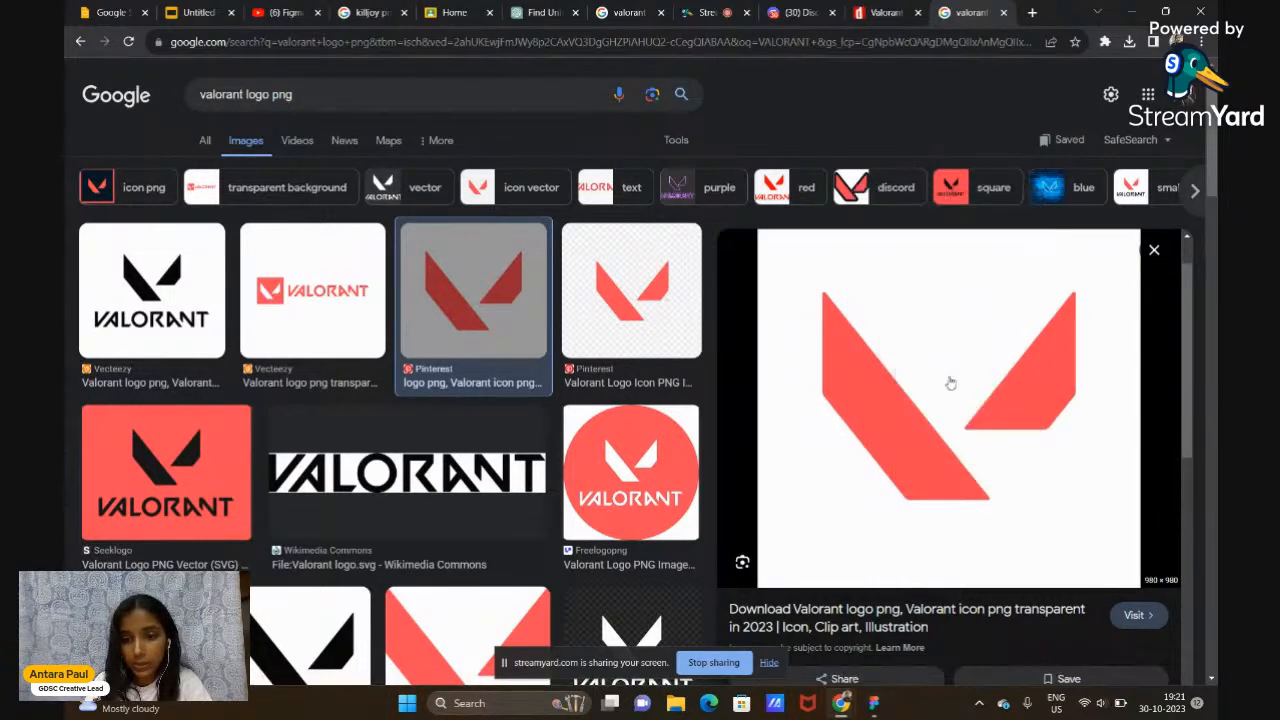
click(874, 703)
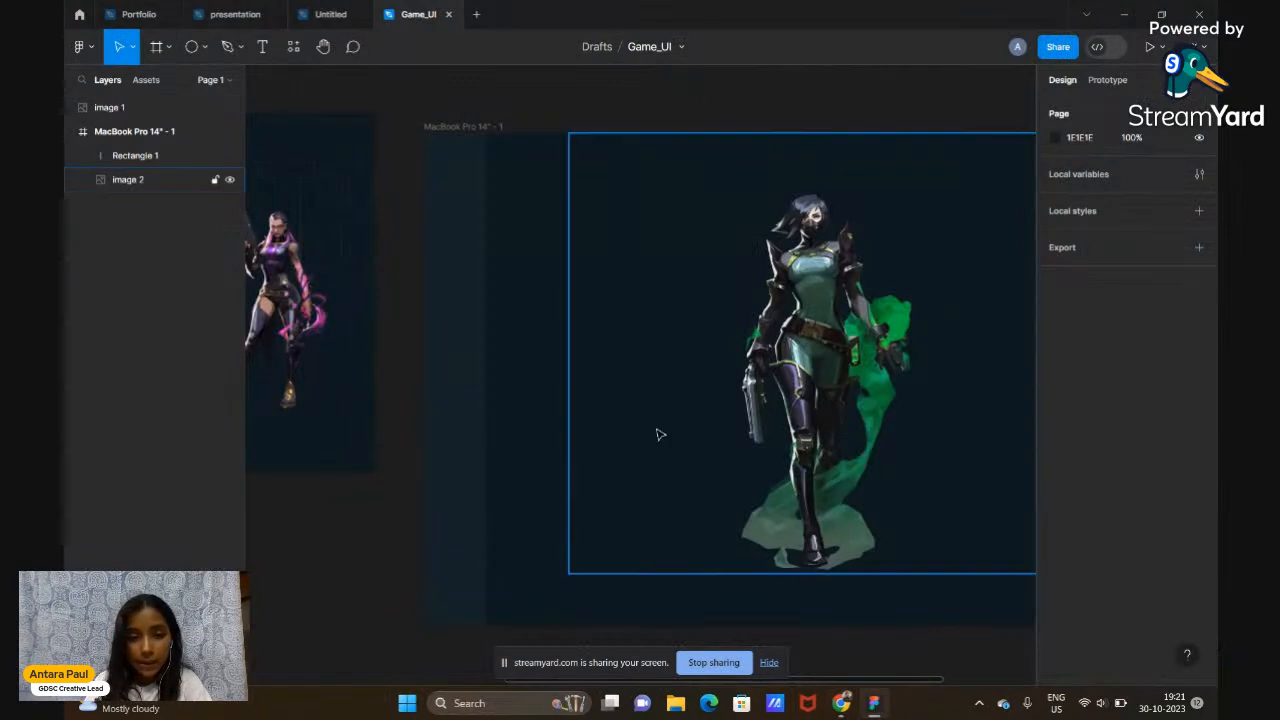
Paste the copied red V logo onto the Figma canvas as image 3
key(ctrl+v)
ctrl+scroll(657, 434, down, 3)
right_click(697, 168)
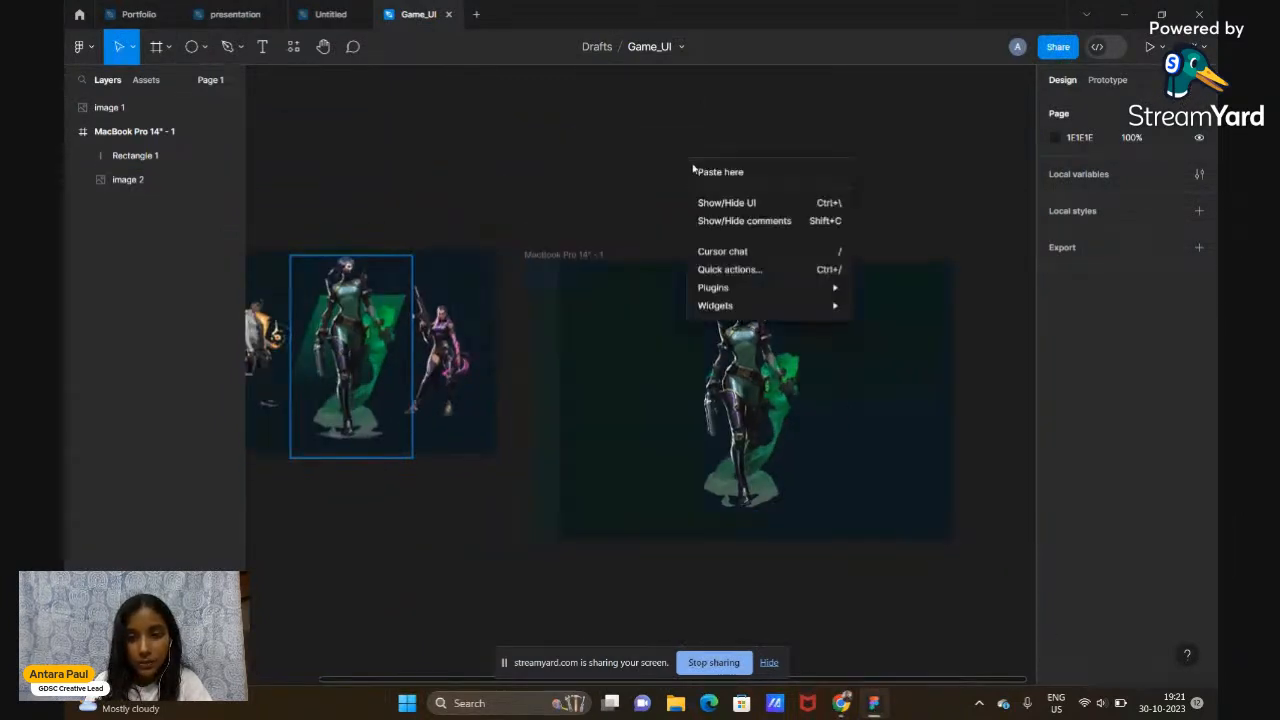
click(714, 181)
drag(846, 354, 706, 163)
Position the logo up and left, above the MacBook Pro frames
scroll(707, 164, up, 2)
scroll(707, 164, right, 3)
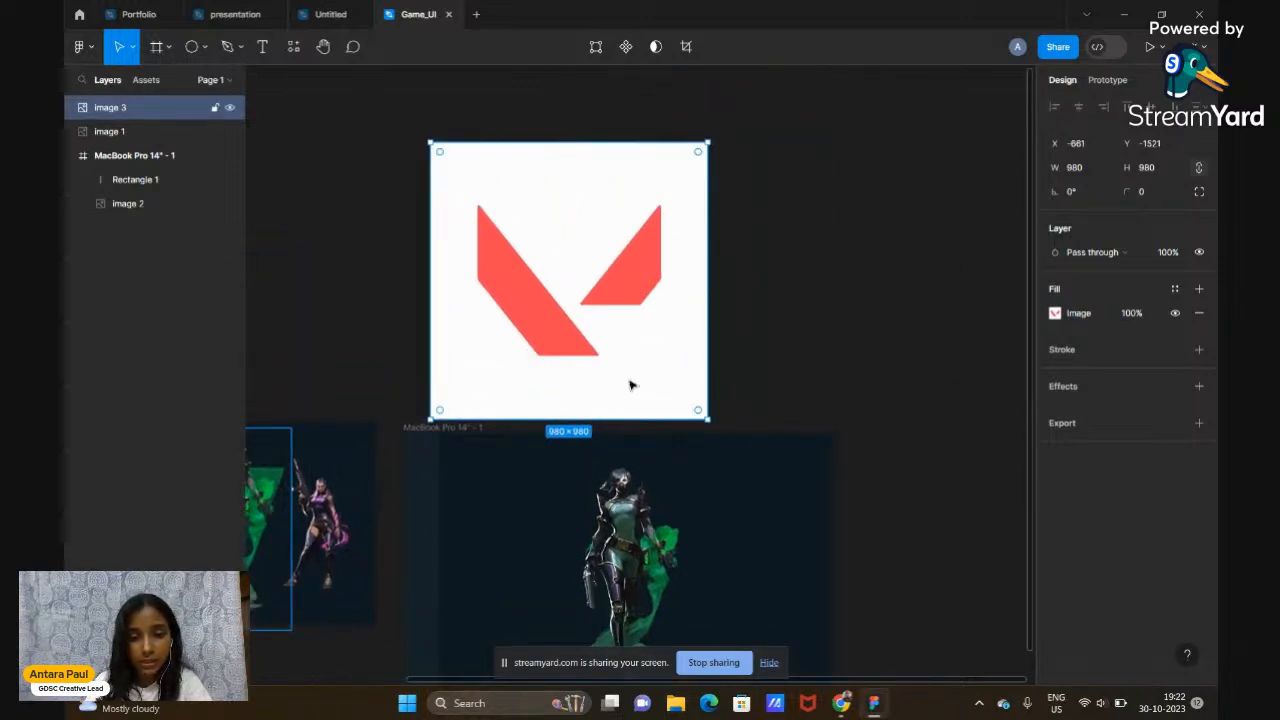
scroll(630, 310, left, 5)
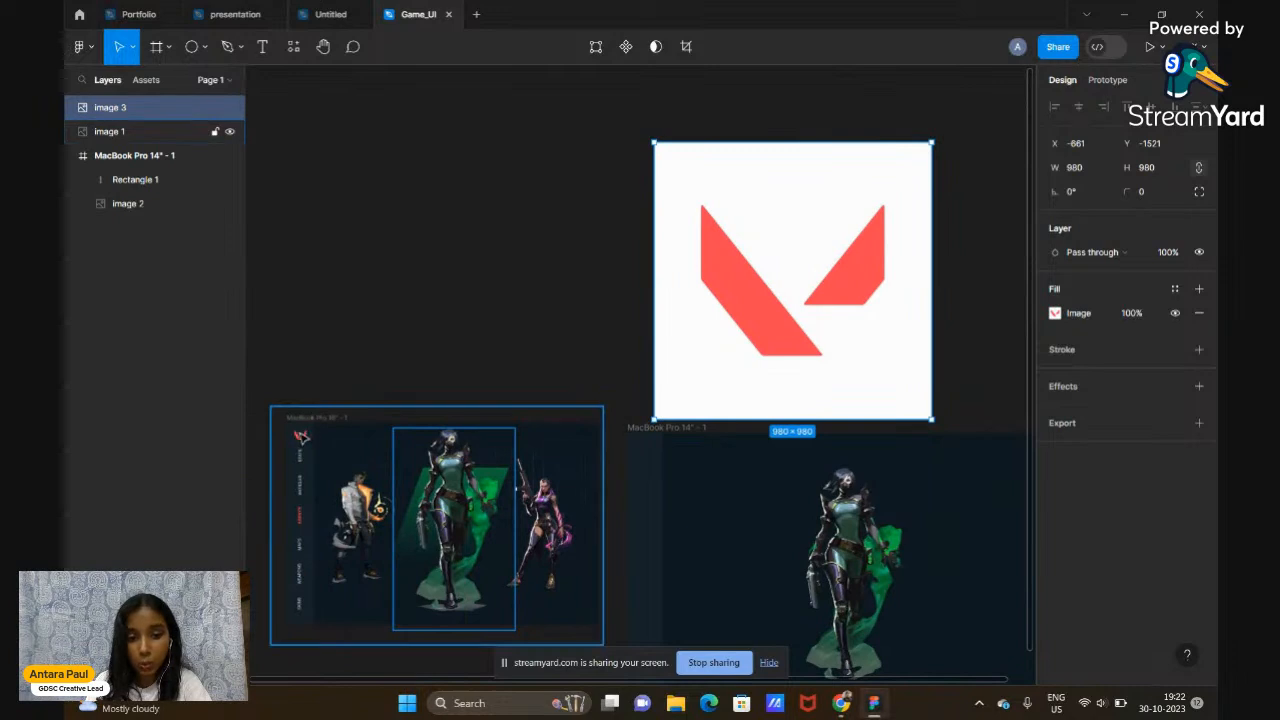
drag(771, 297, 763, 289)
scroll(760, 292, right, 3)
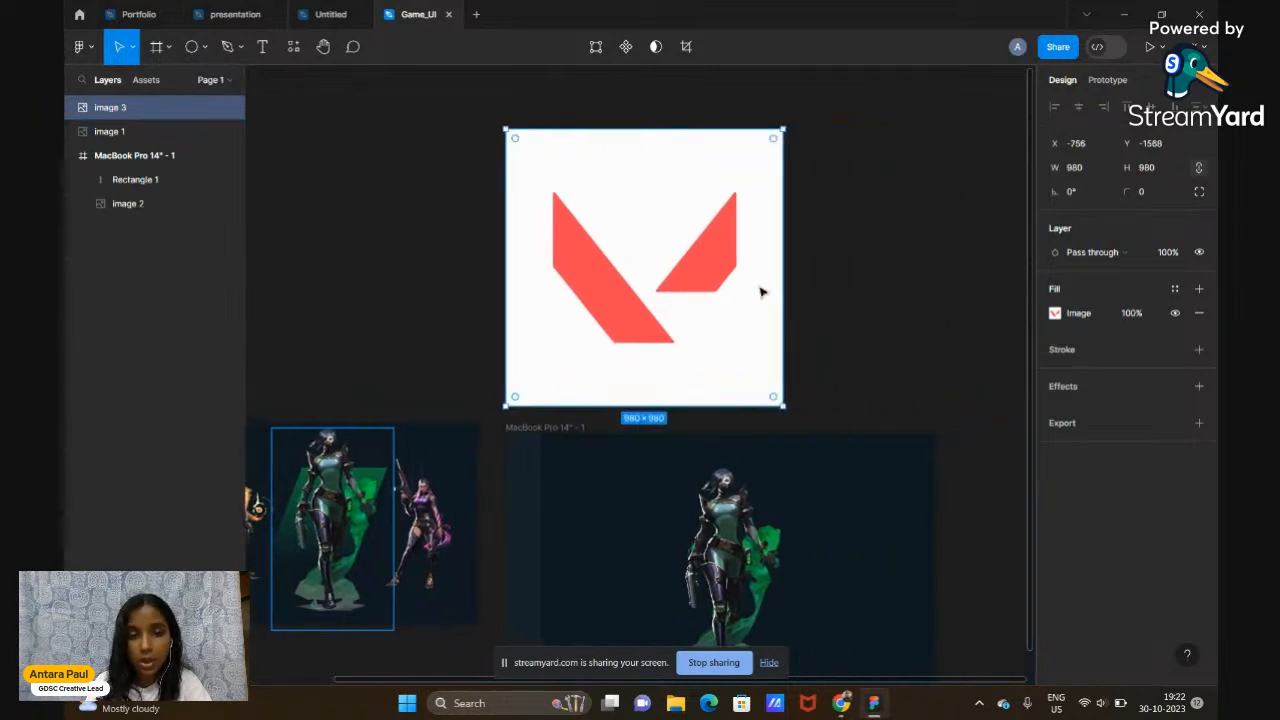
click(800, 286)
scroll(800, 286, up, 2)
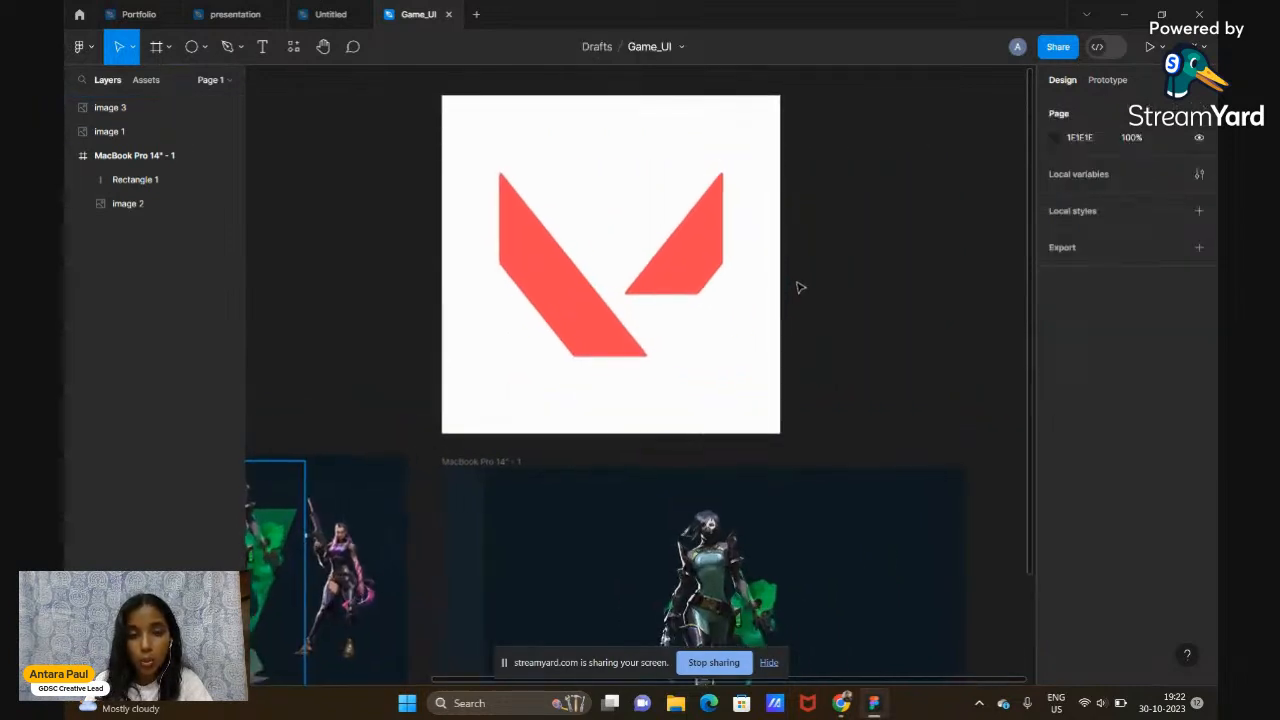
click(667, 332)
scroll(667, 332, up, 3)
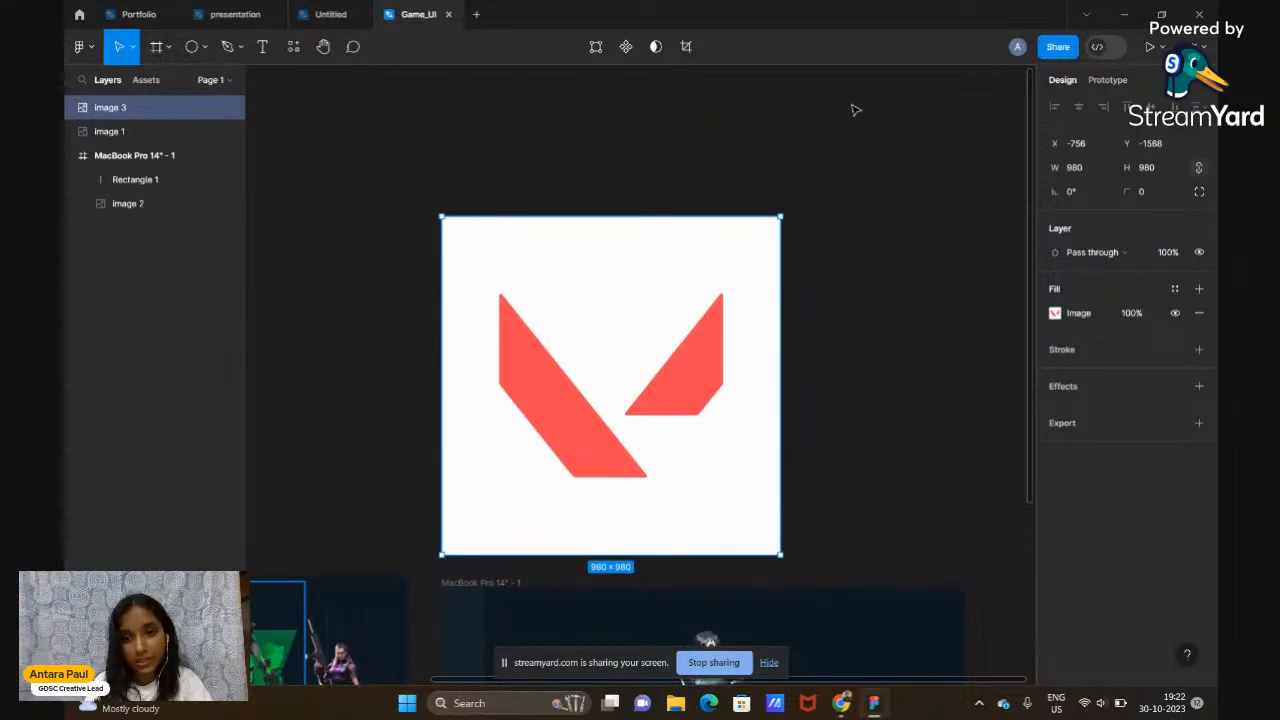
click(885, 362)
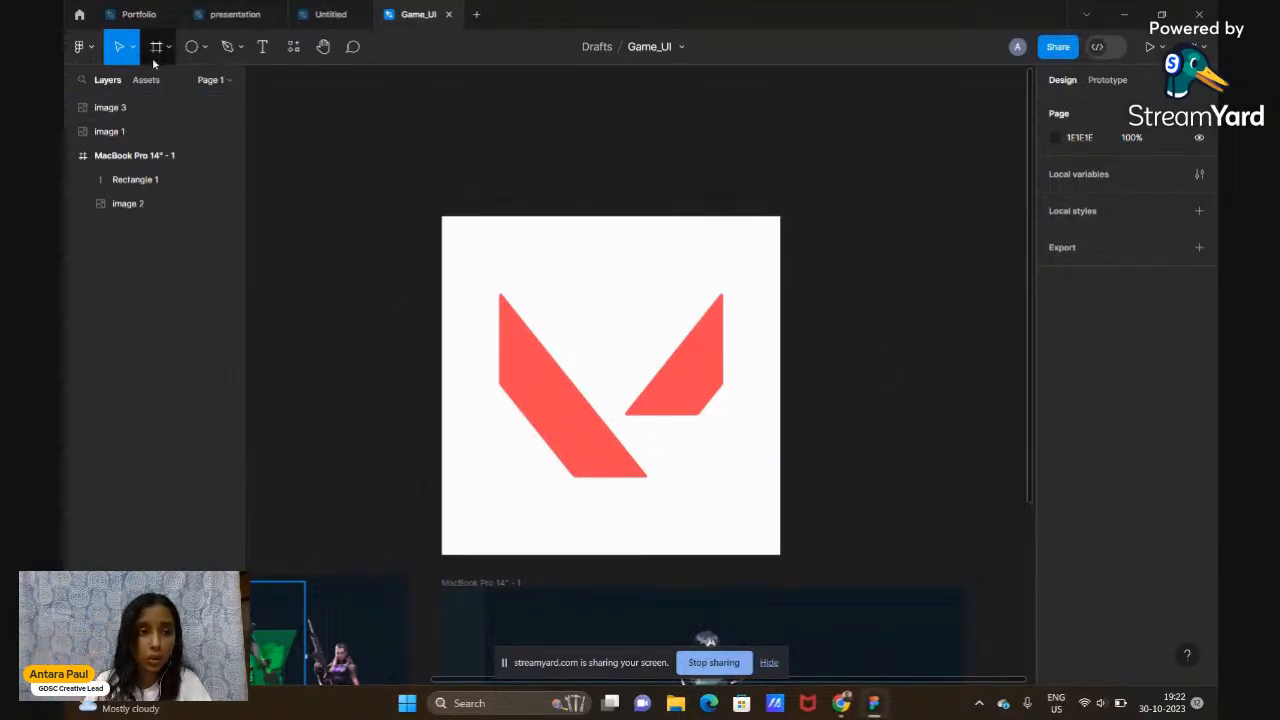
click(84, 47)
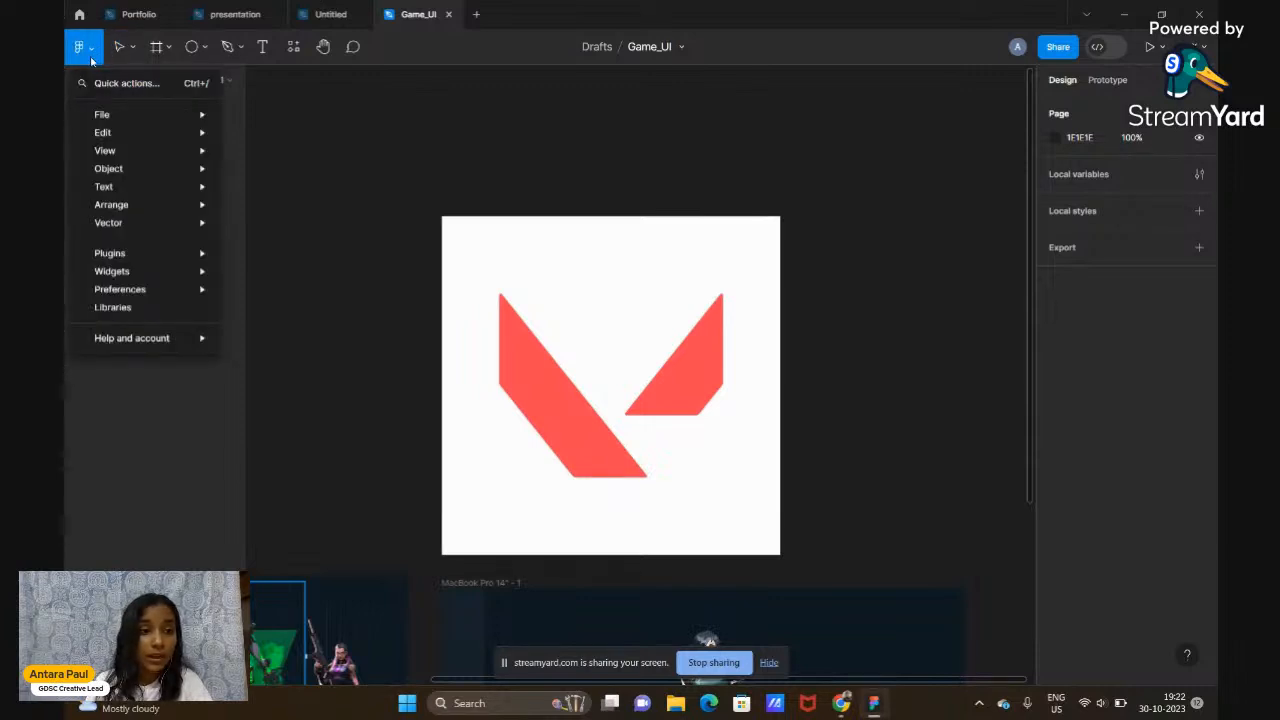
click(346, 184)
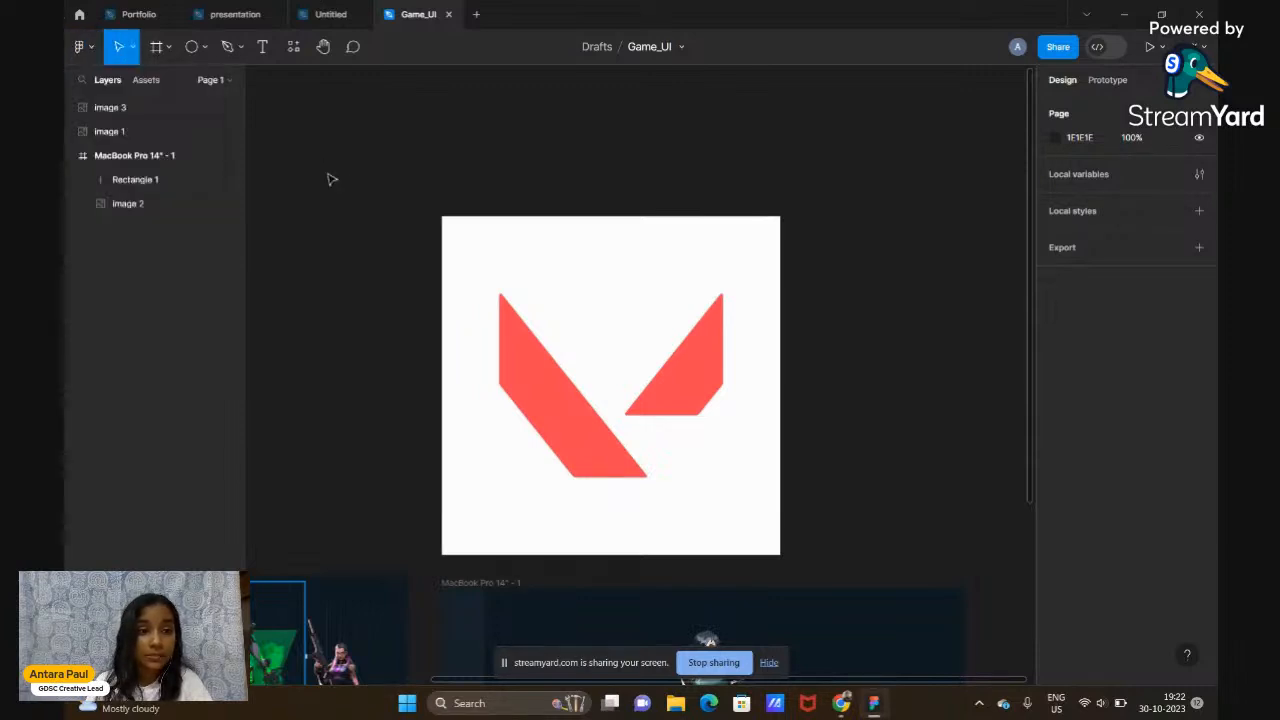
Open Plugins > Manage plugins and float the plugins panel on the left
click(84, 47)
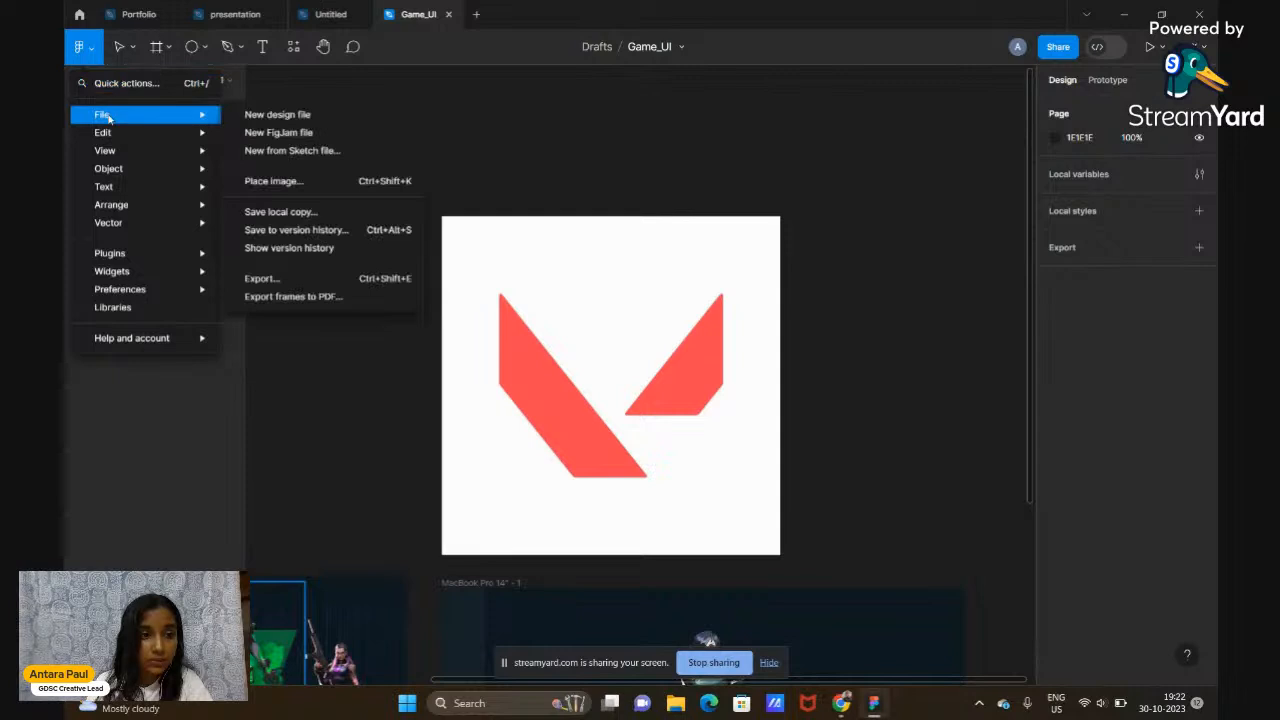
mouse_move(104, 172)
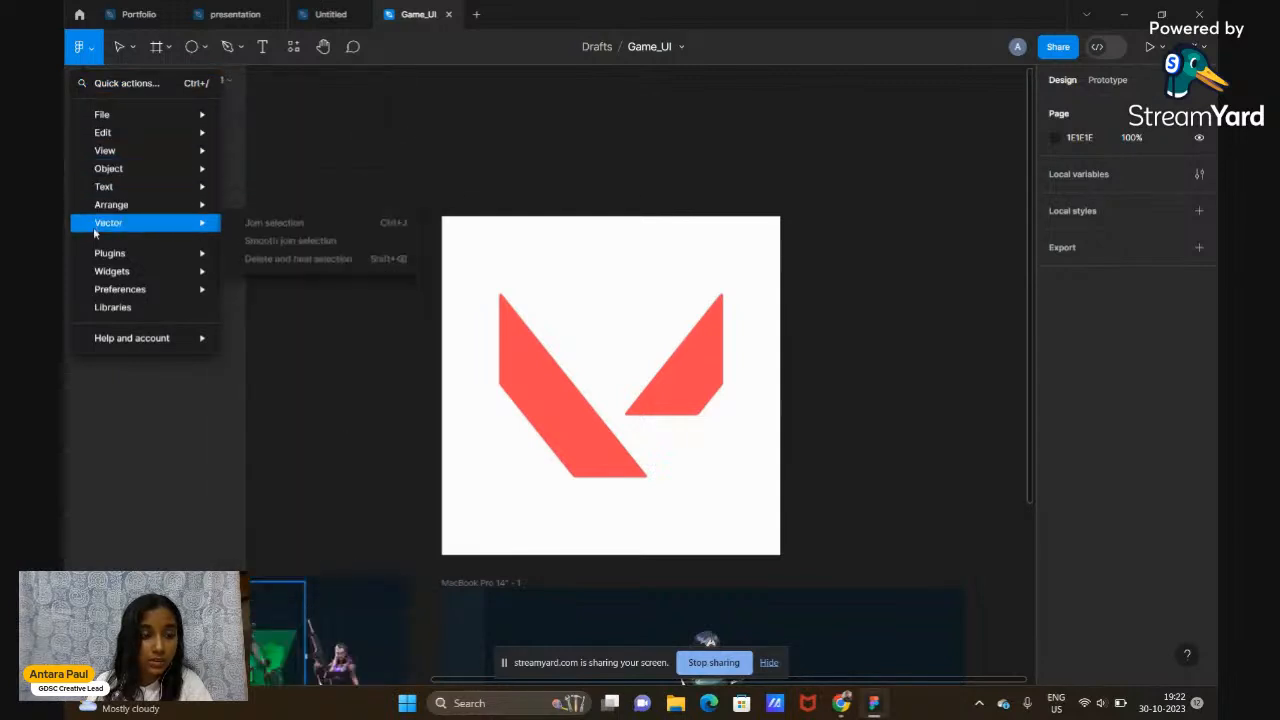
mouse_move(91, 252)
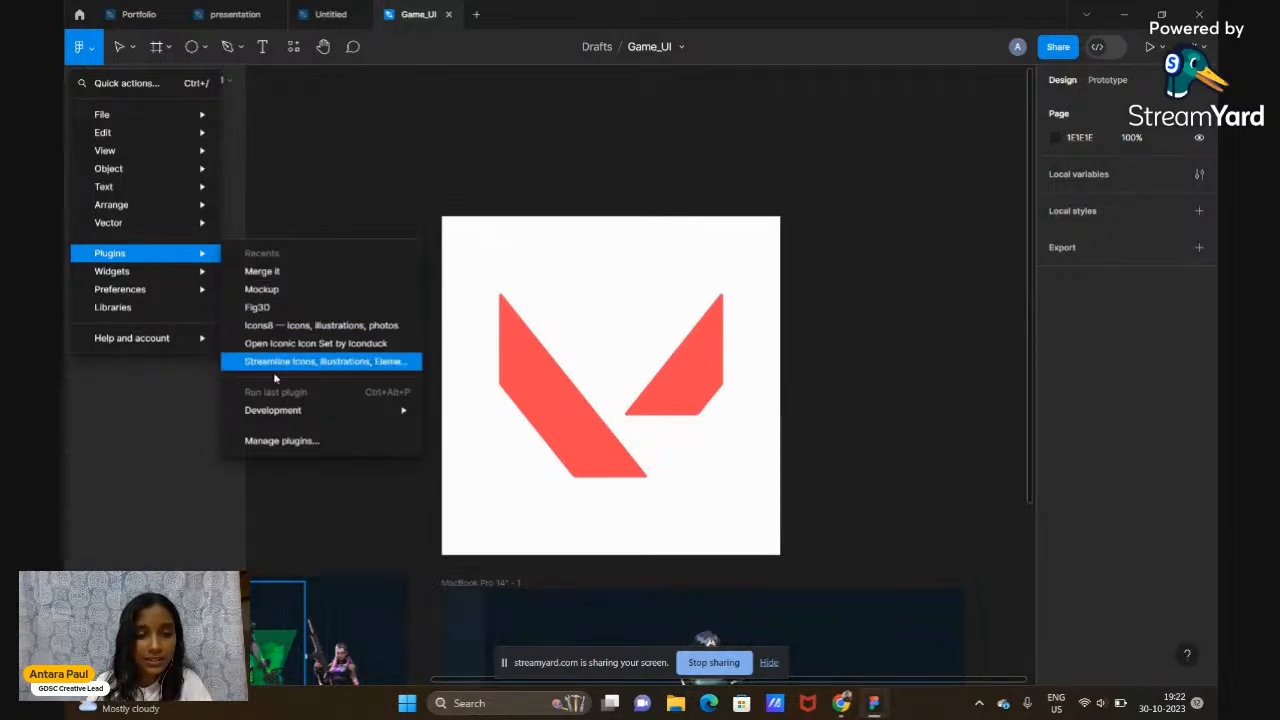
click(270, 441)
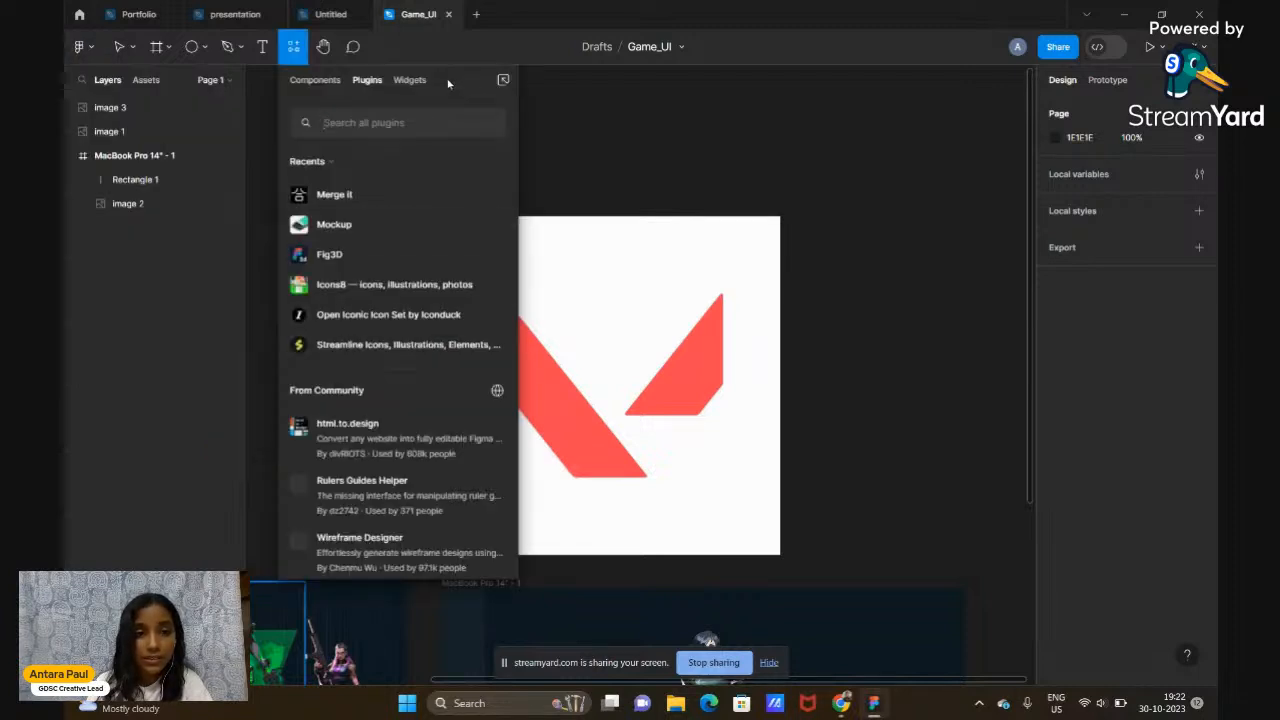
drag(449, 84, 345, 90)
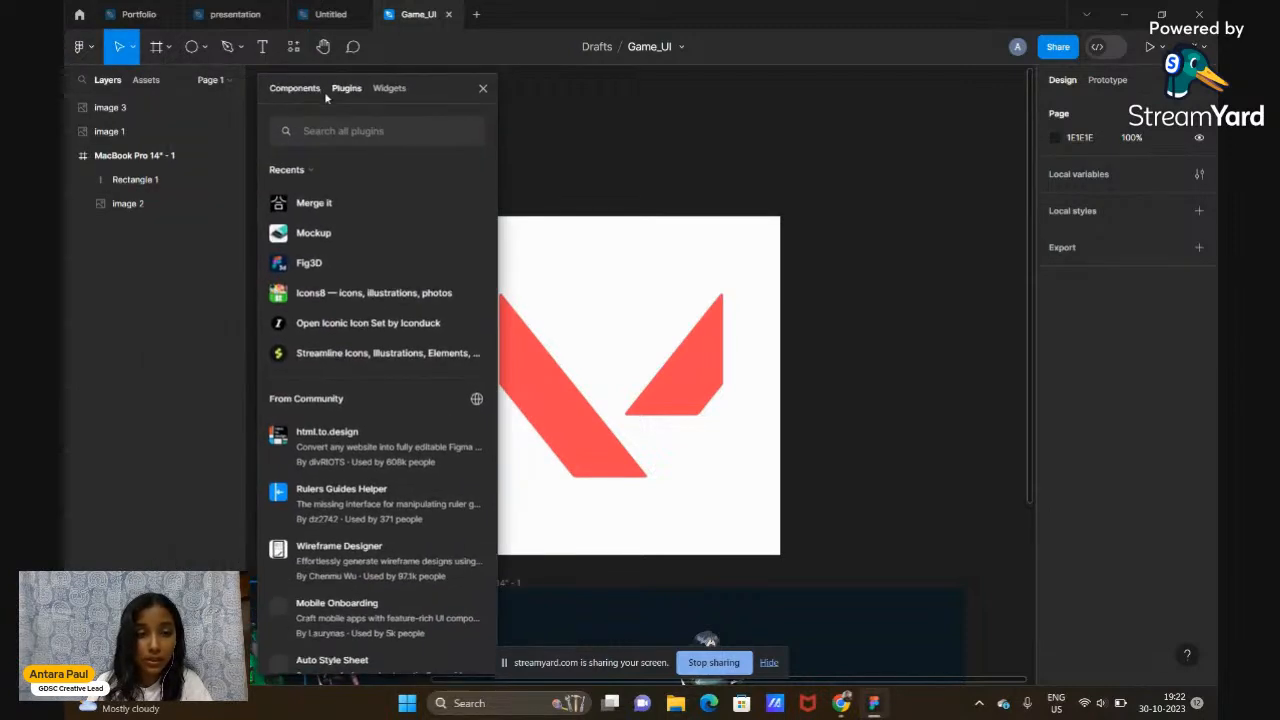
drag(424, 84, 334, 83)
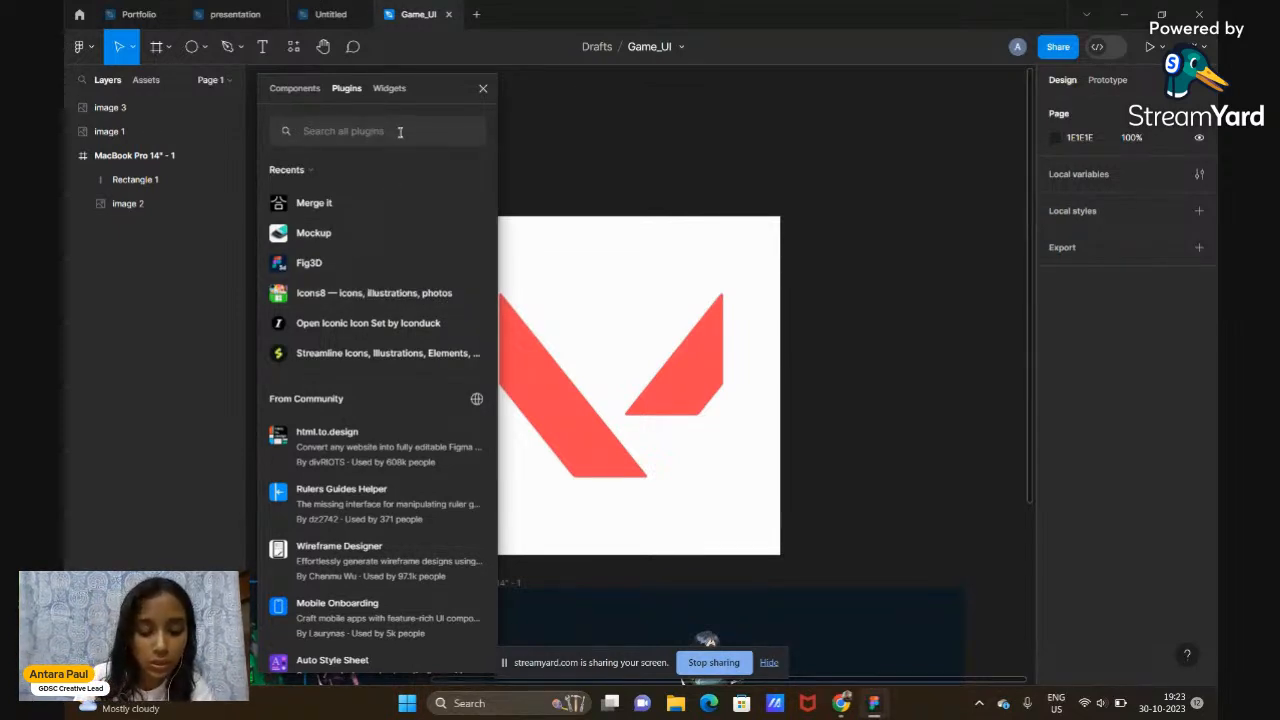
Search plugins for 'REMO' and run the Remove BG plugin
text(REMOVE BG)
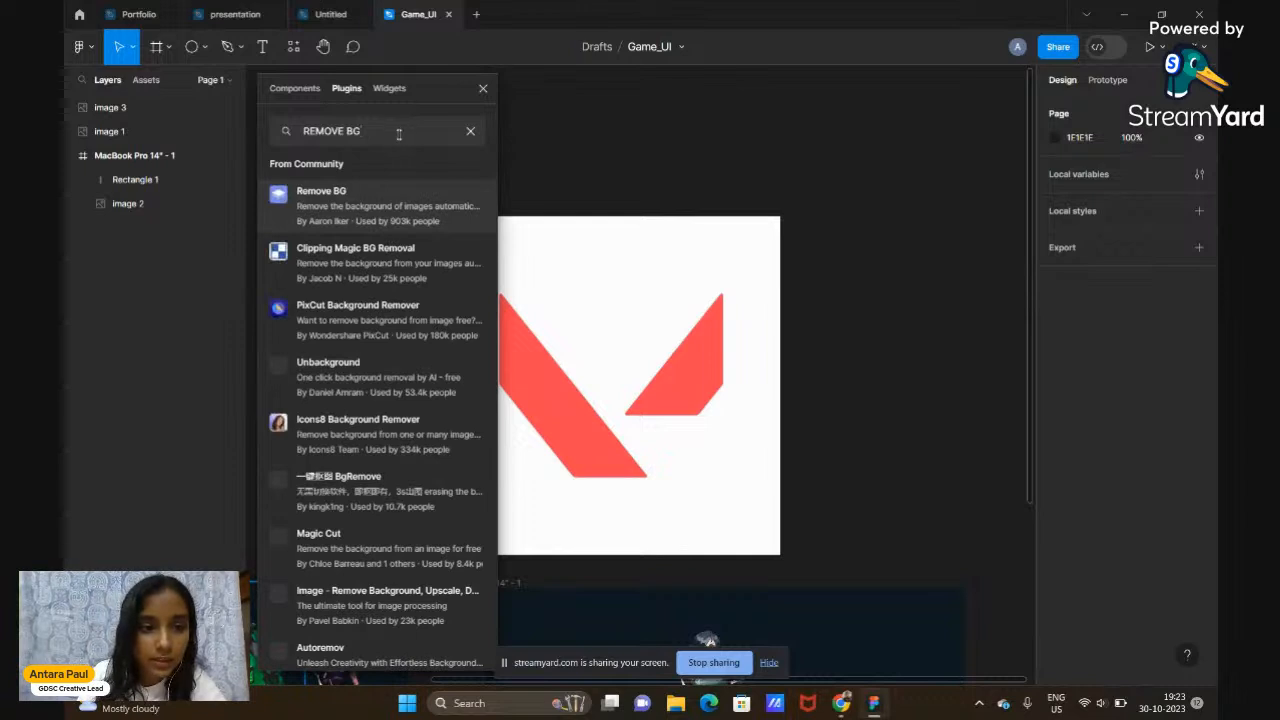
mouse_move(378, 193)
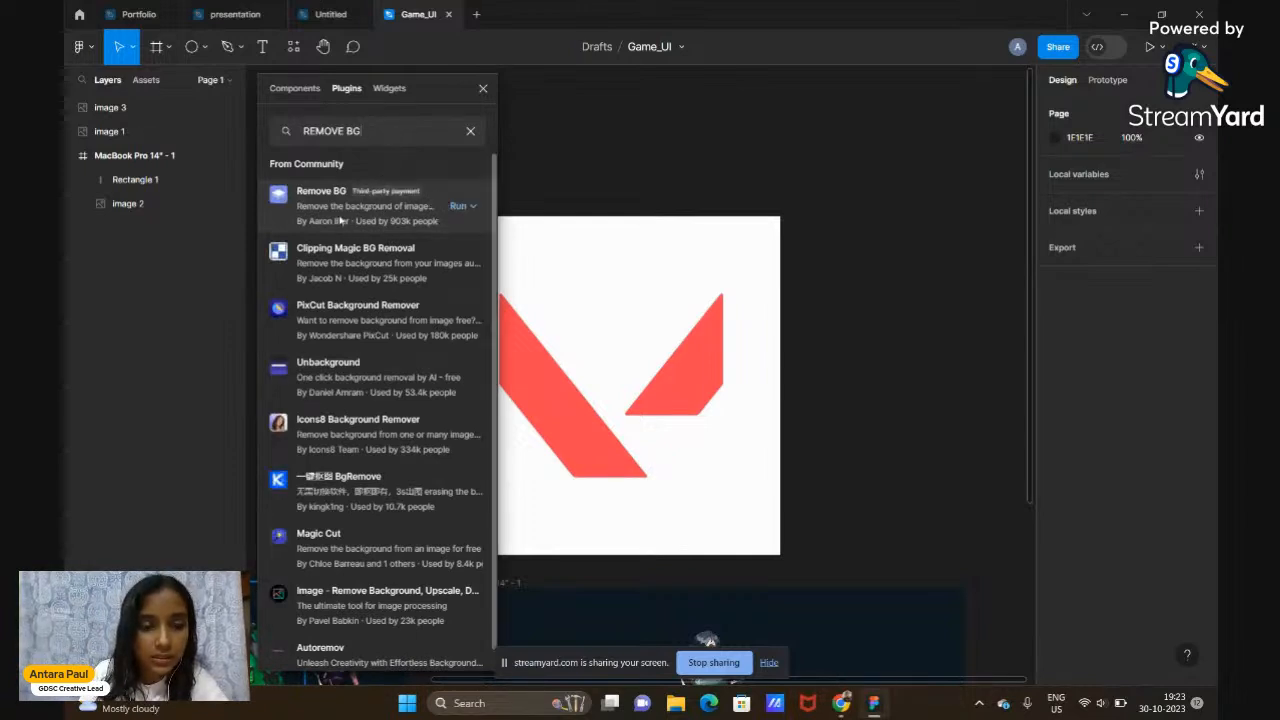
click(406, 205)
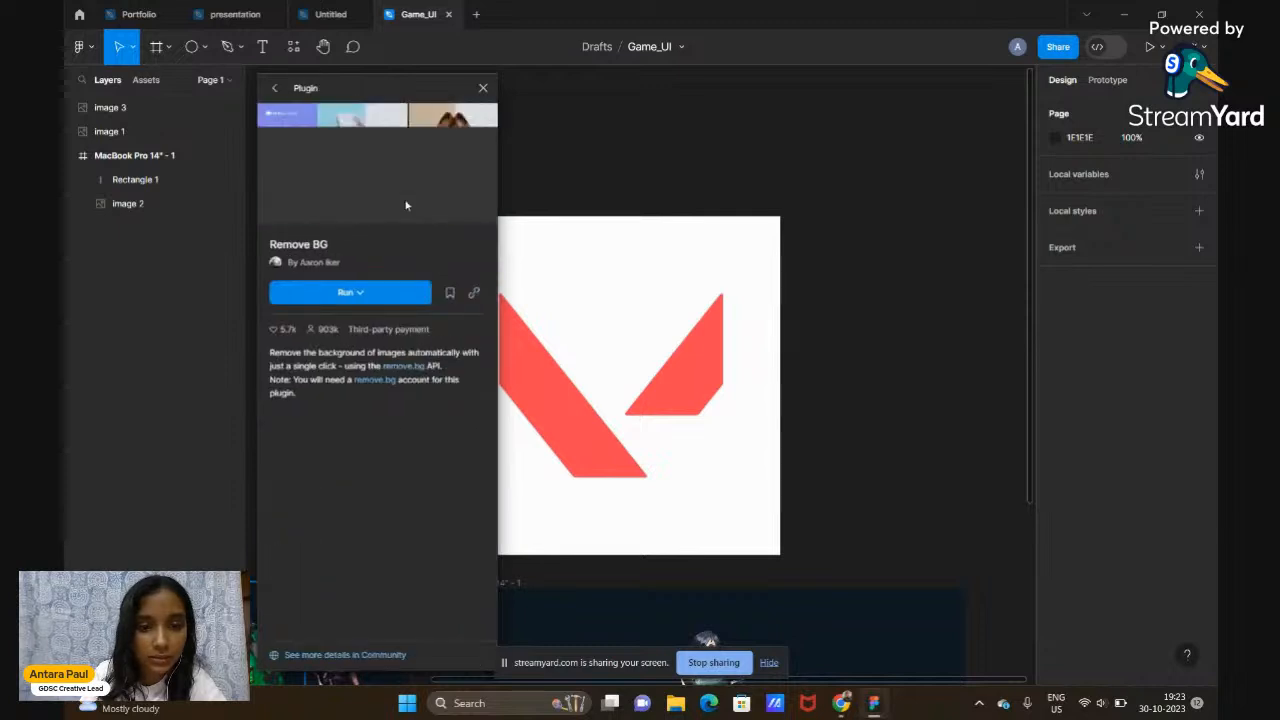
click(311, 296)
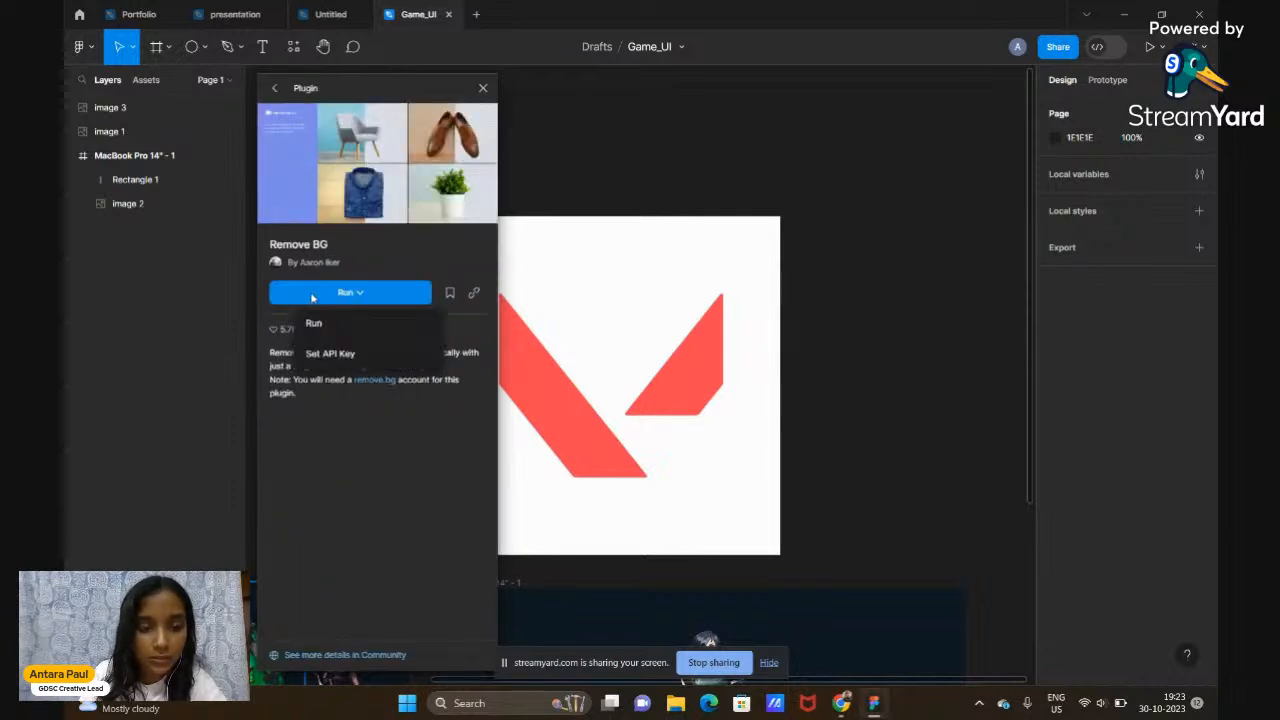
click(314, 324)
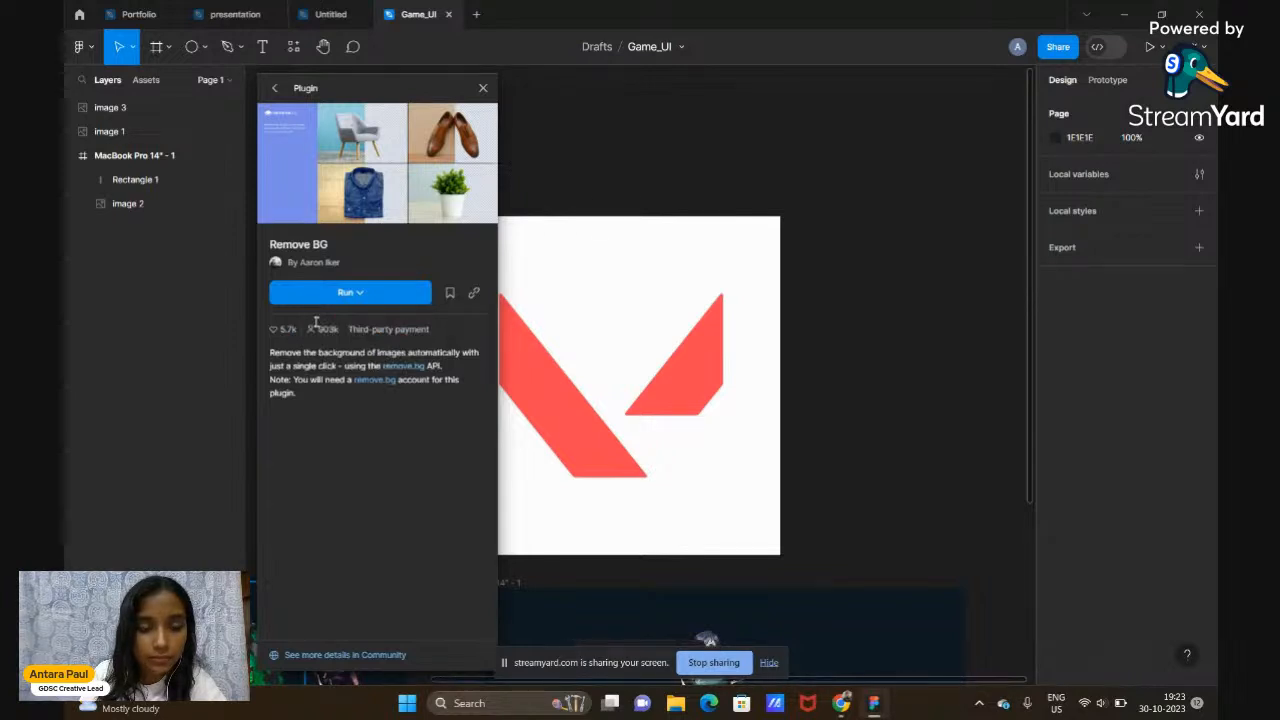
Dismiss Remove BG's run options and close its panel, revealing the logo and frames
click(361, 292)
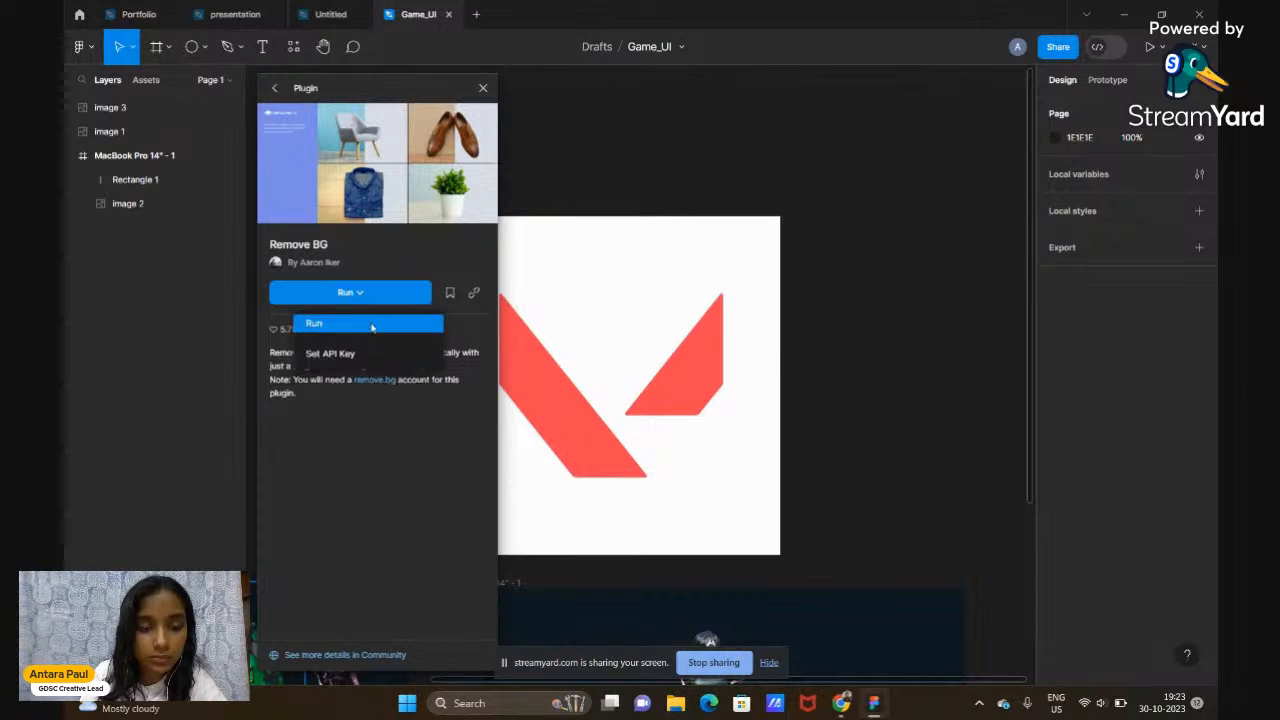
click(352, 320)
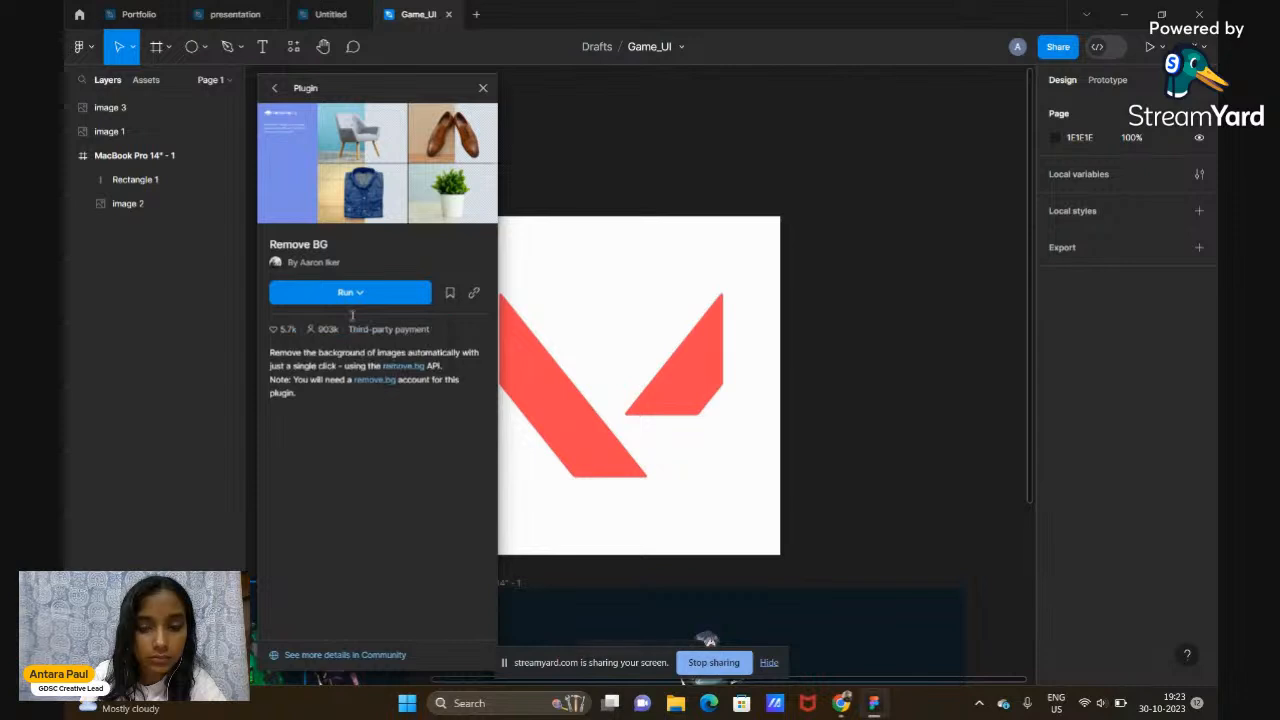
click(483, 88)
scroll(380, 308, down, 1)
scroll(380, 307, down, 1)
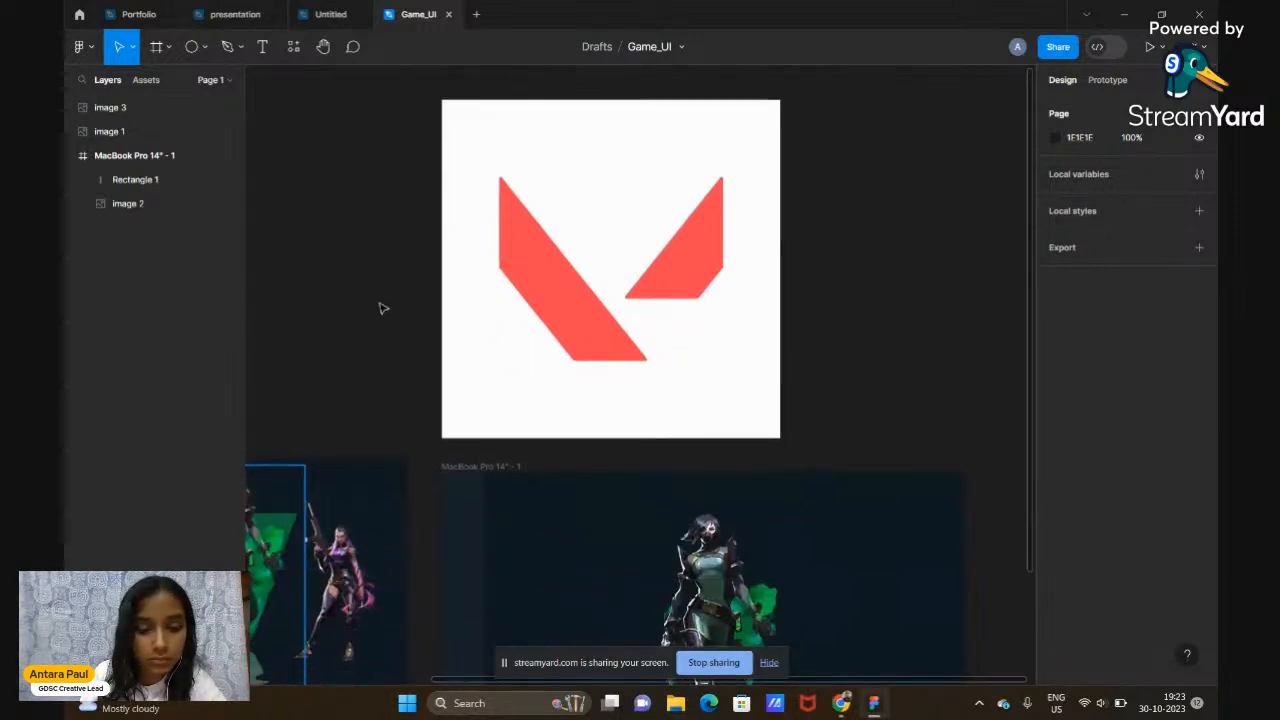
scroll(380, 307, right, 1)
Run Icons8 Background Remover (found via 'REMOVE') on image 3 to strip its white background
click(644, 212)
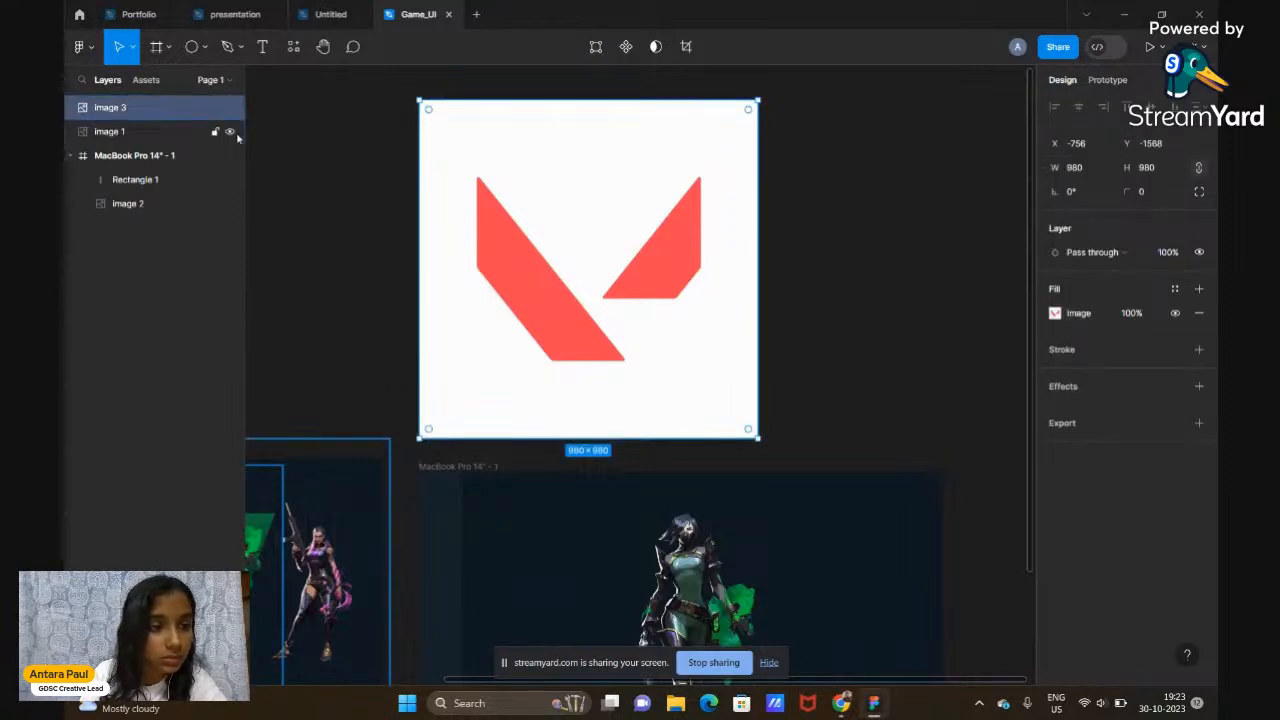
click(84, 46)
mouse_move(192, 262)
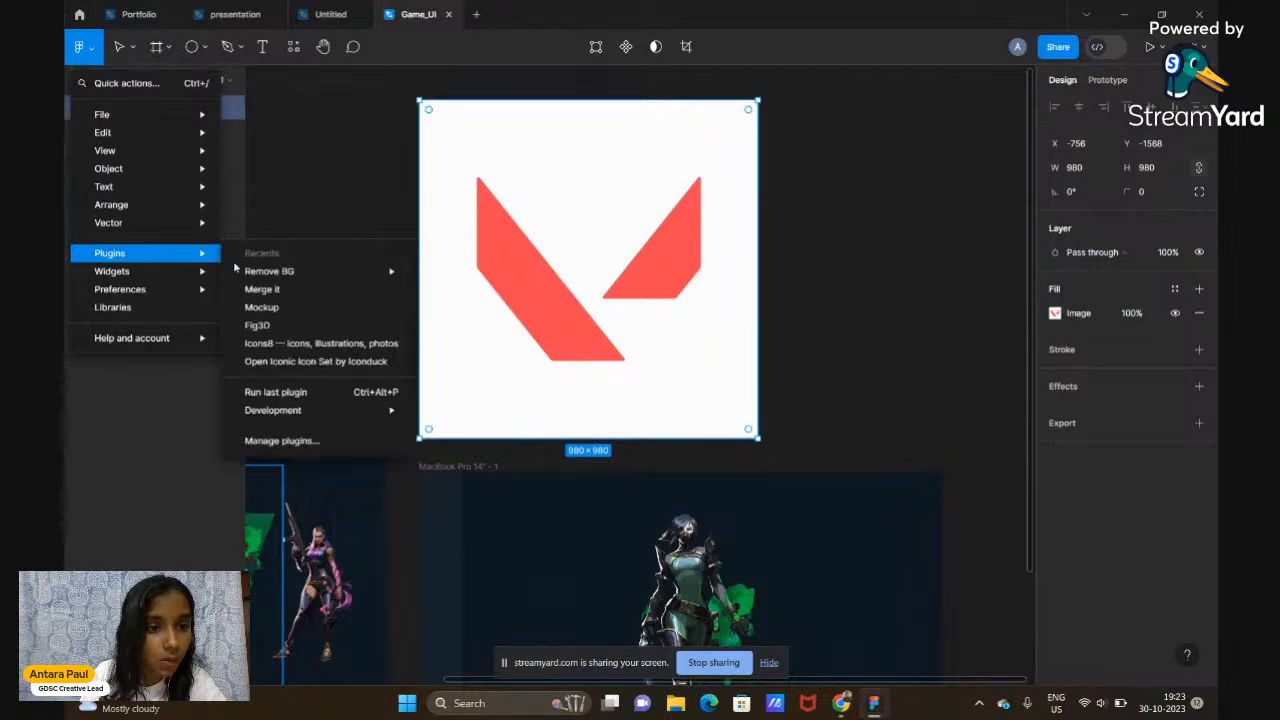
click(317, 442)
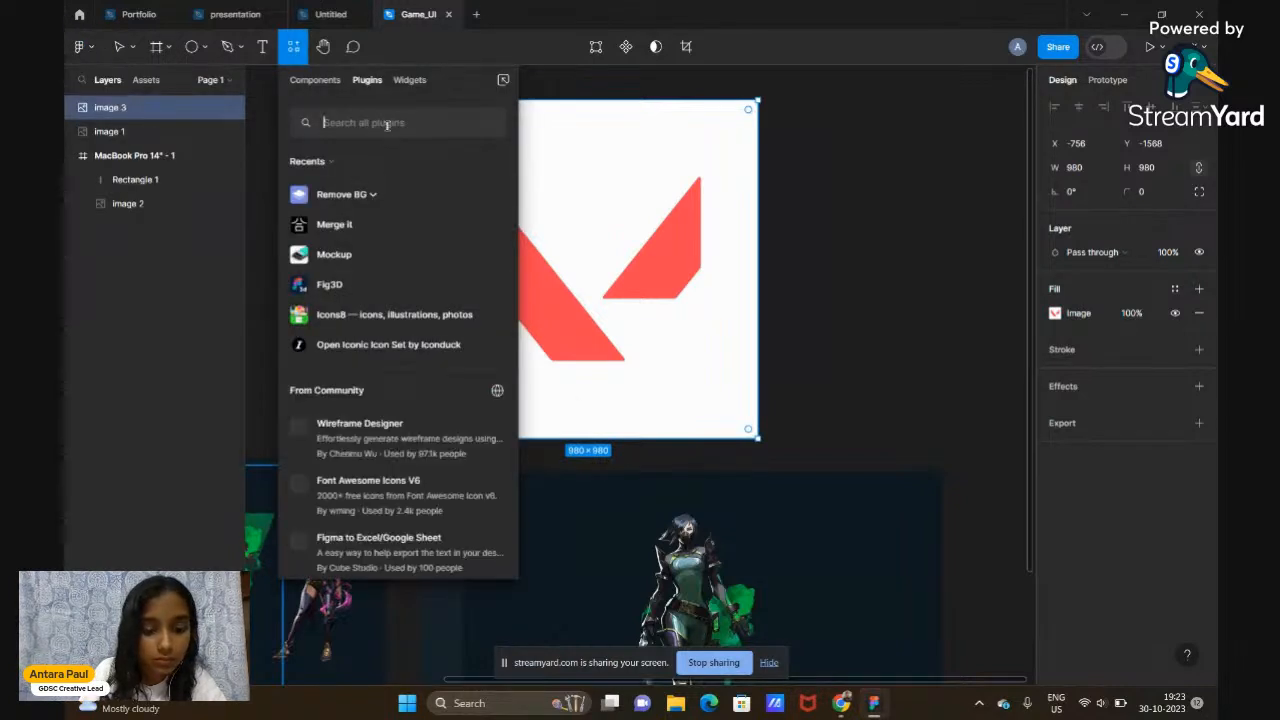
text(REMOVE)
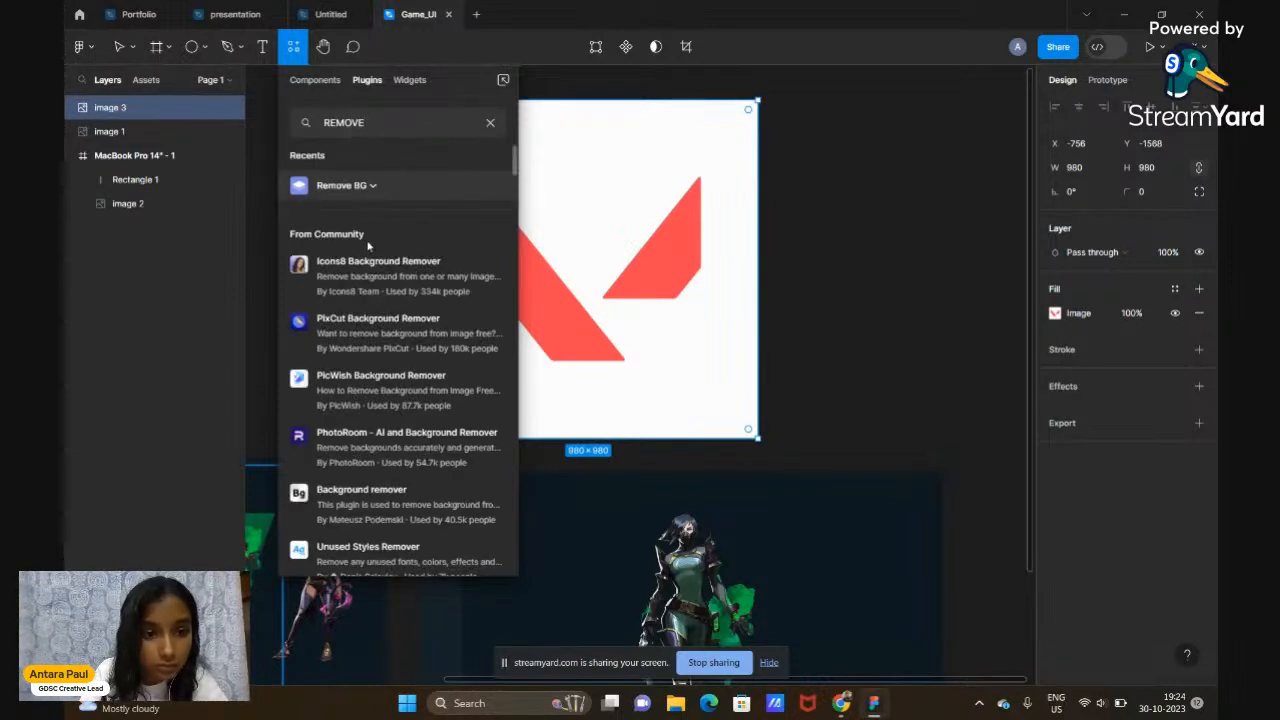
click(366, 263)
click(364, 285)
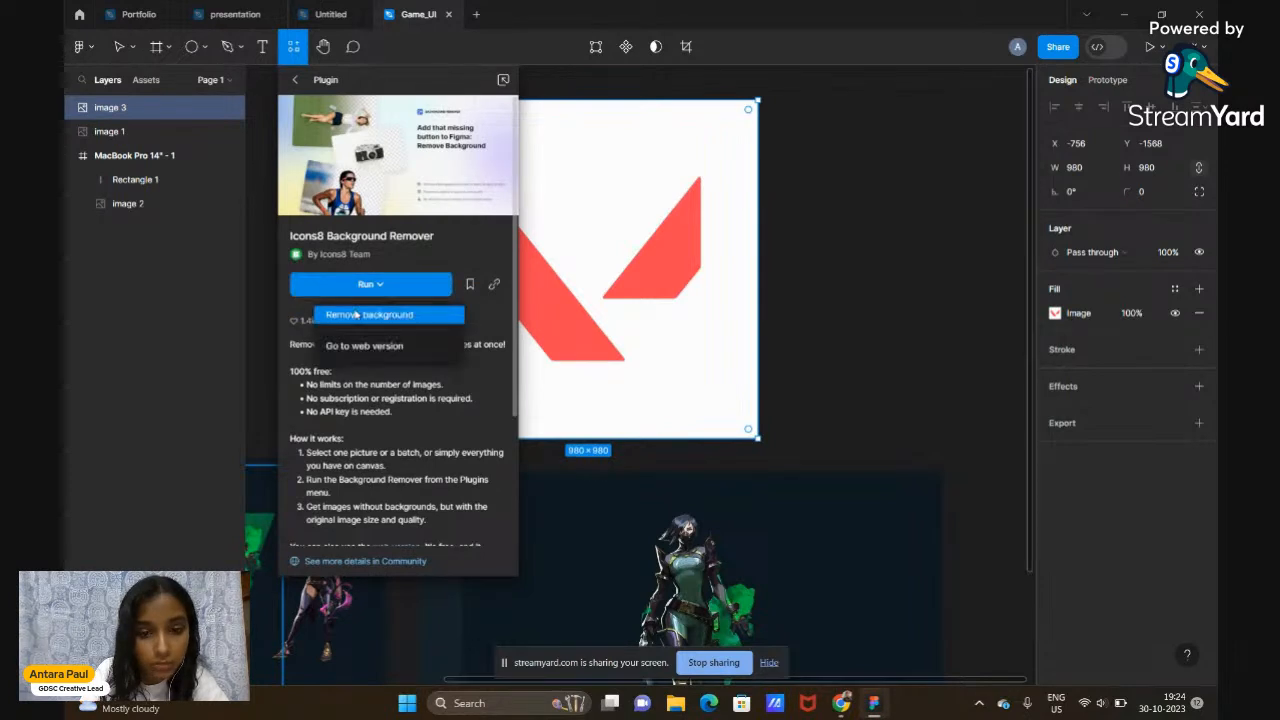
click(359, 315)
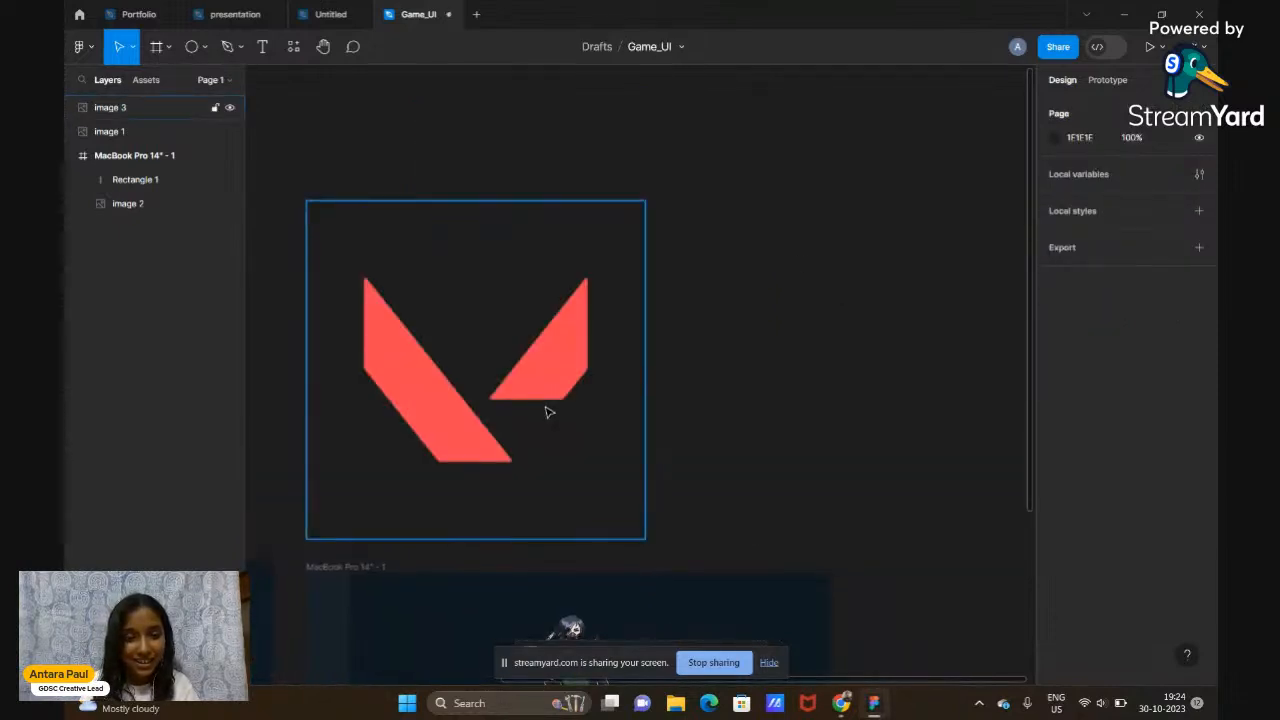
Shrink the logo to 99×99 at the MacBook frame's top-left (X 13, Y 13)
scroll(740, 350, down, 2)
scroll(740, 350, down, 2)
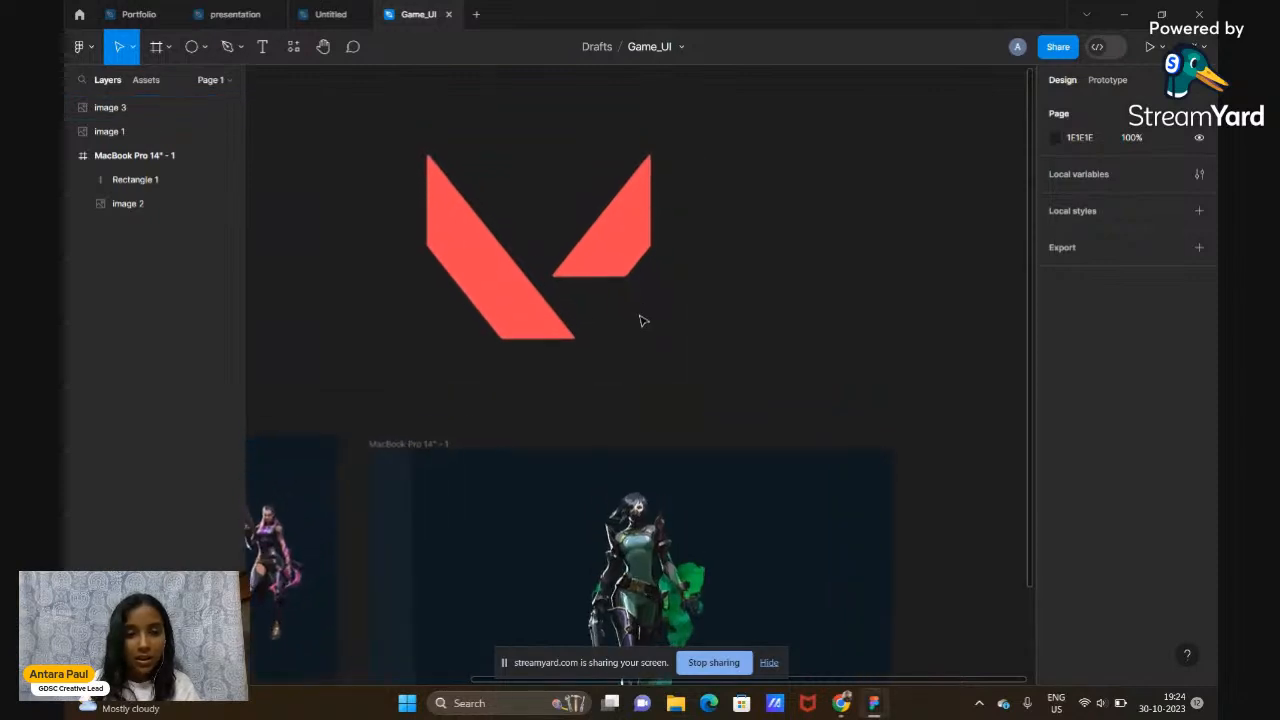
click(630, 277)
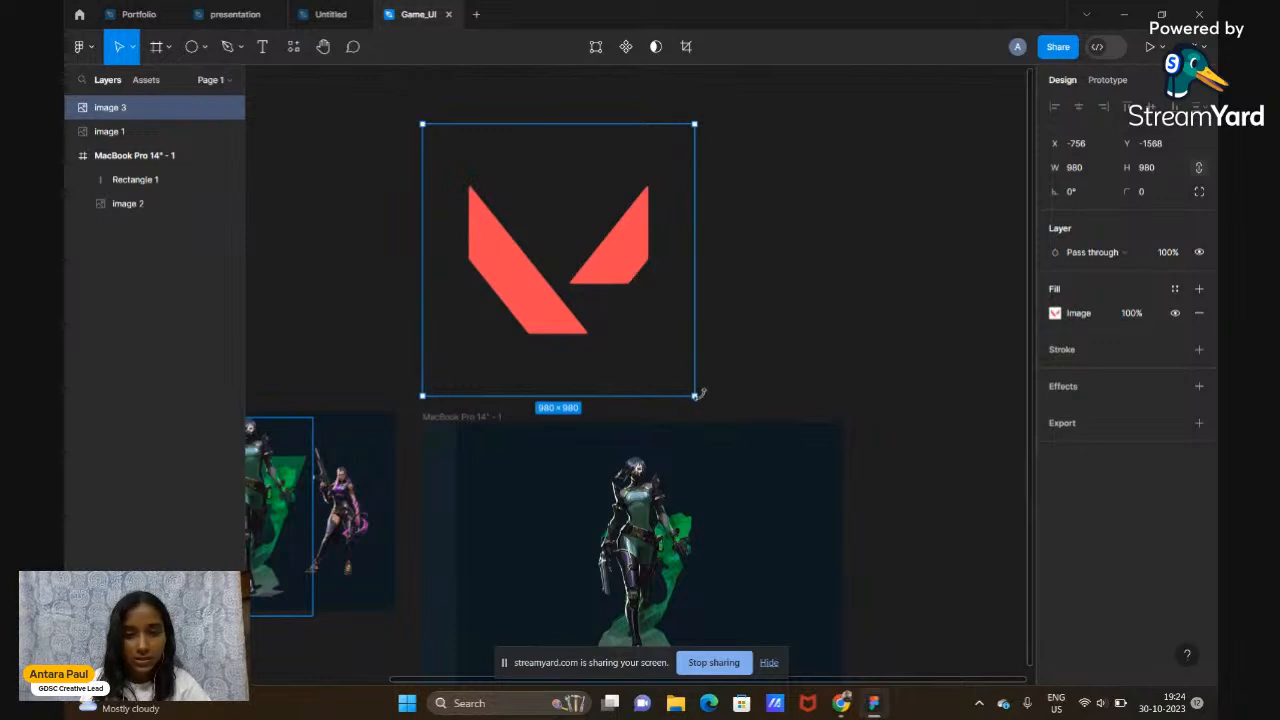
drag(696, 397, 447, 447)
scroll(447, 447, up, 5)
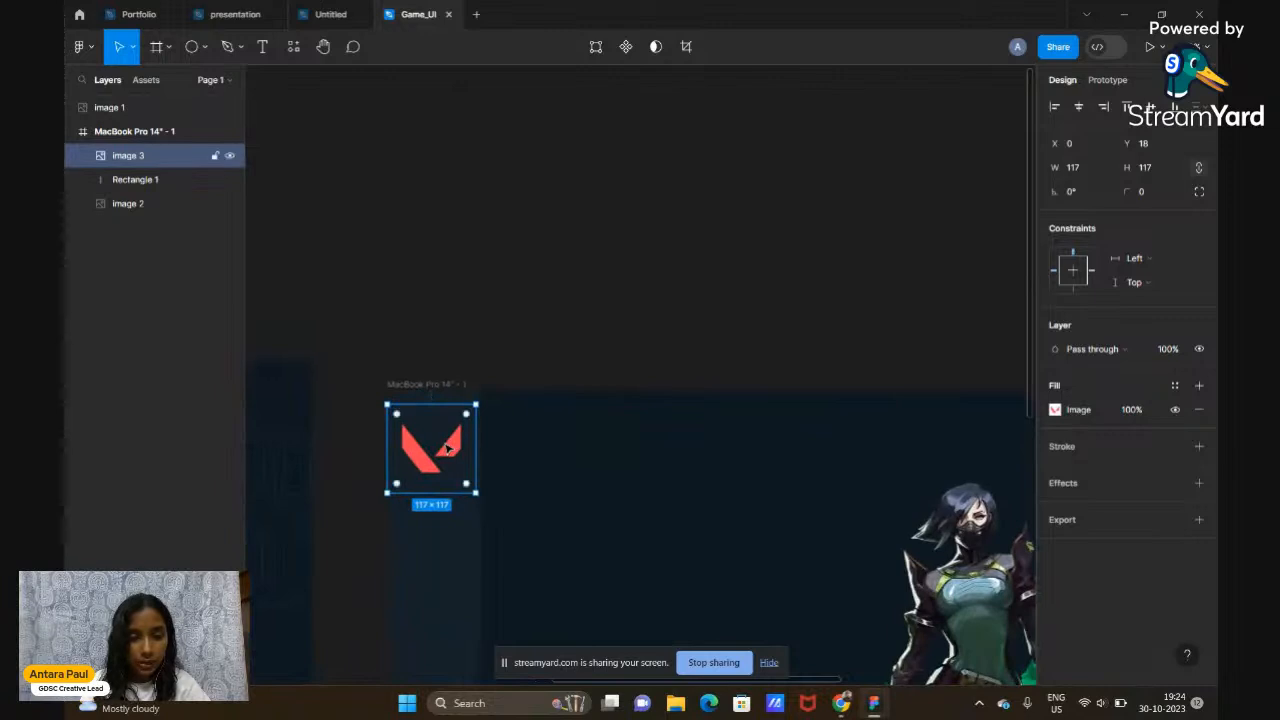
scroll(467, 446, down, 2)
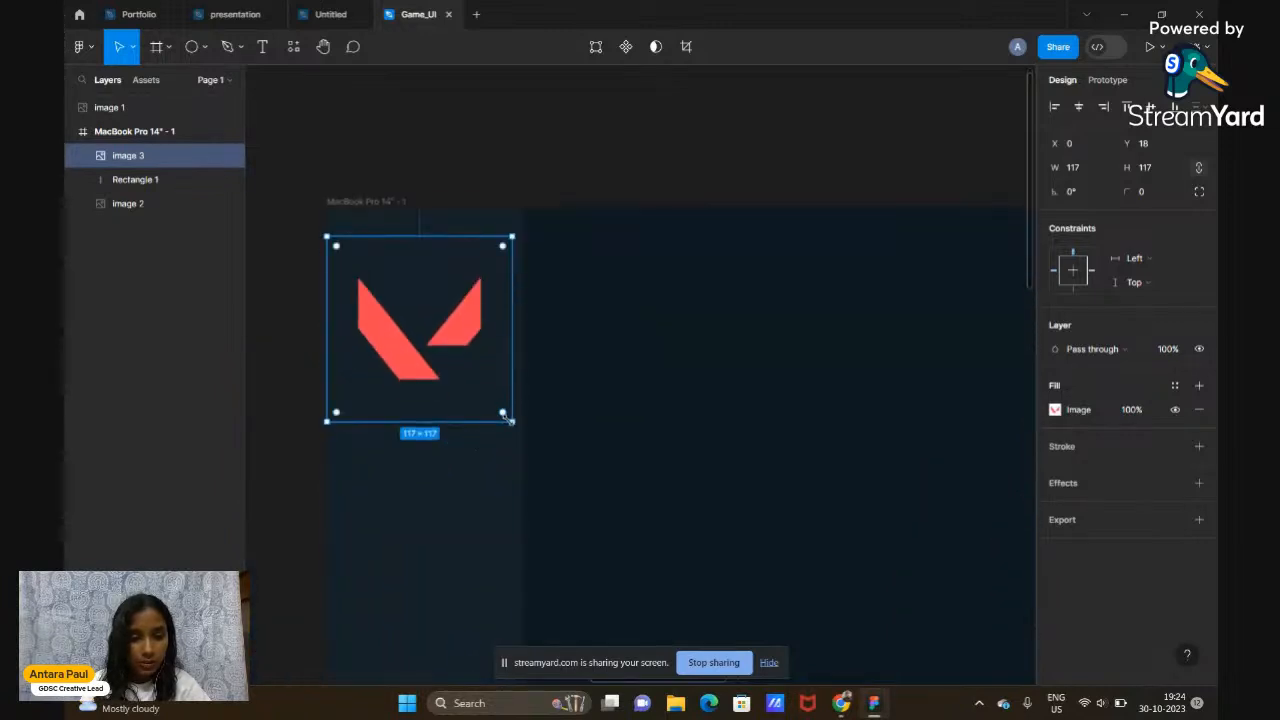
drag(510, 420, 442, 363)
Resize the logo to 90×90 and nudge it slightly right
click(608, 154)
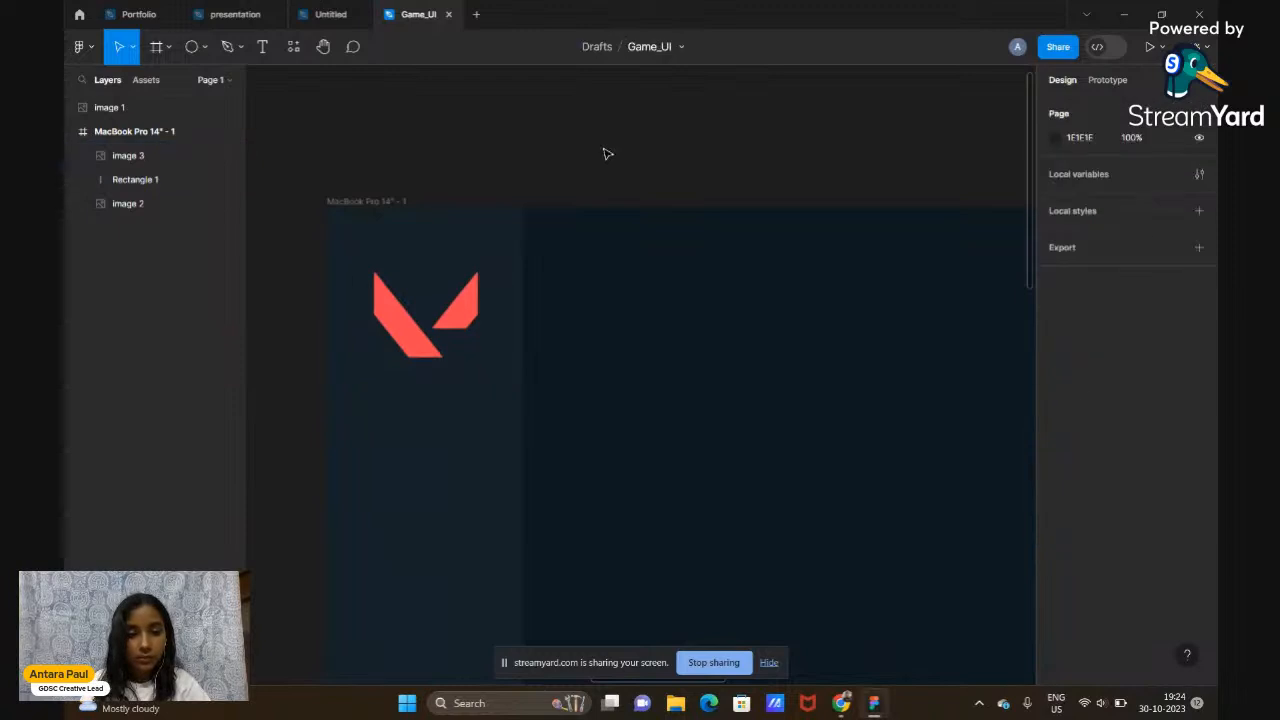
scroll(608, 154, down, 4)
scroll(608, 154, right, 2)
scroll(608, 154, down, 3)
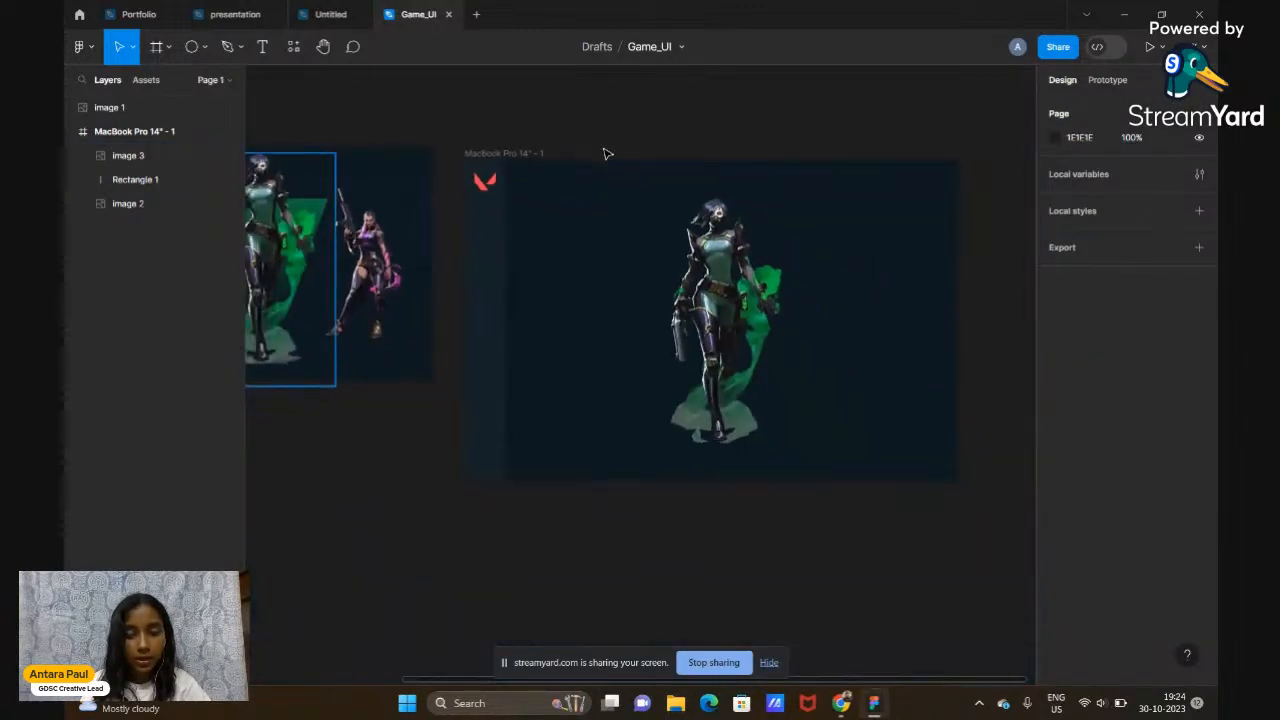
click(484, 188)
scroll(484, 188, up, 5)
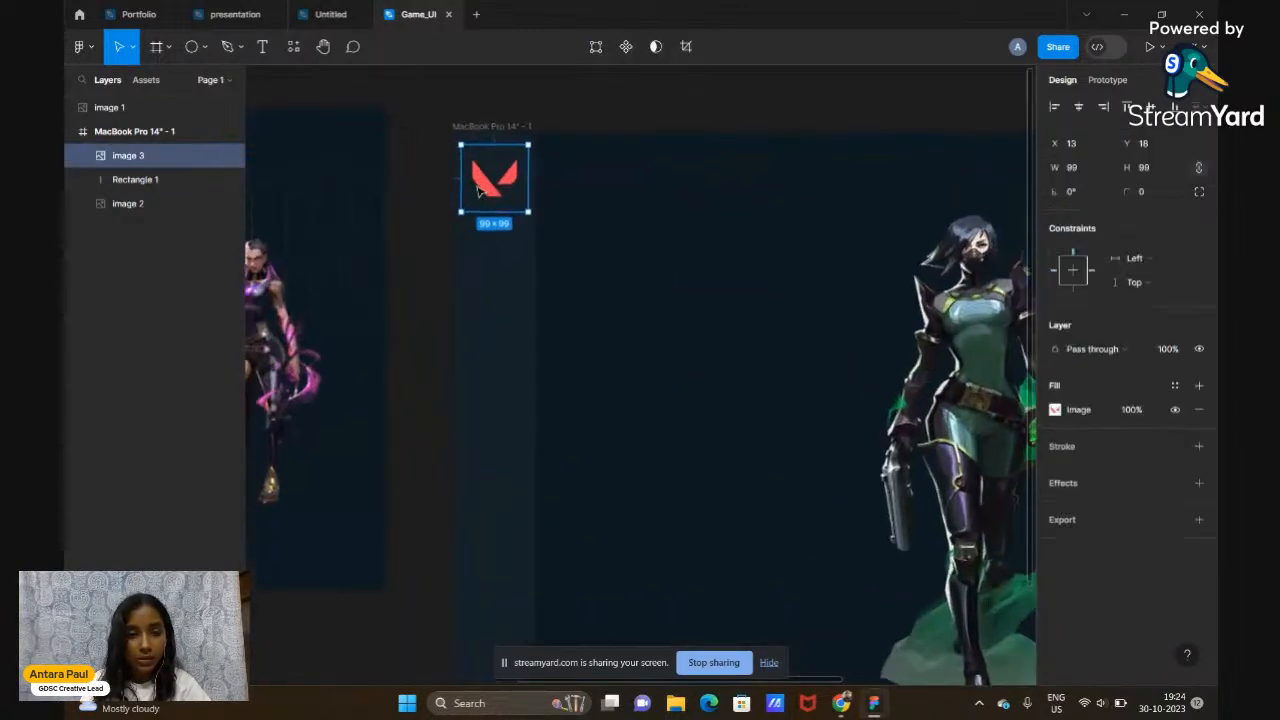
drag(580, 238, 569, 226)
drag(490, 180, 495, 179)
scroll(497, 176, down, 5)
click(640, 120)
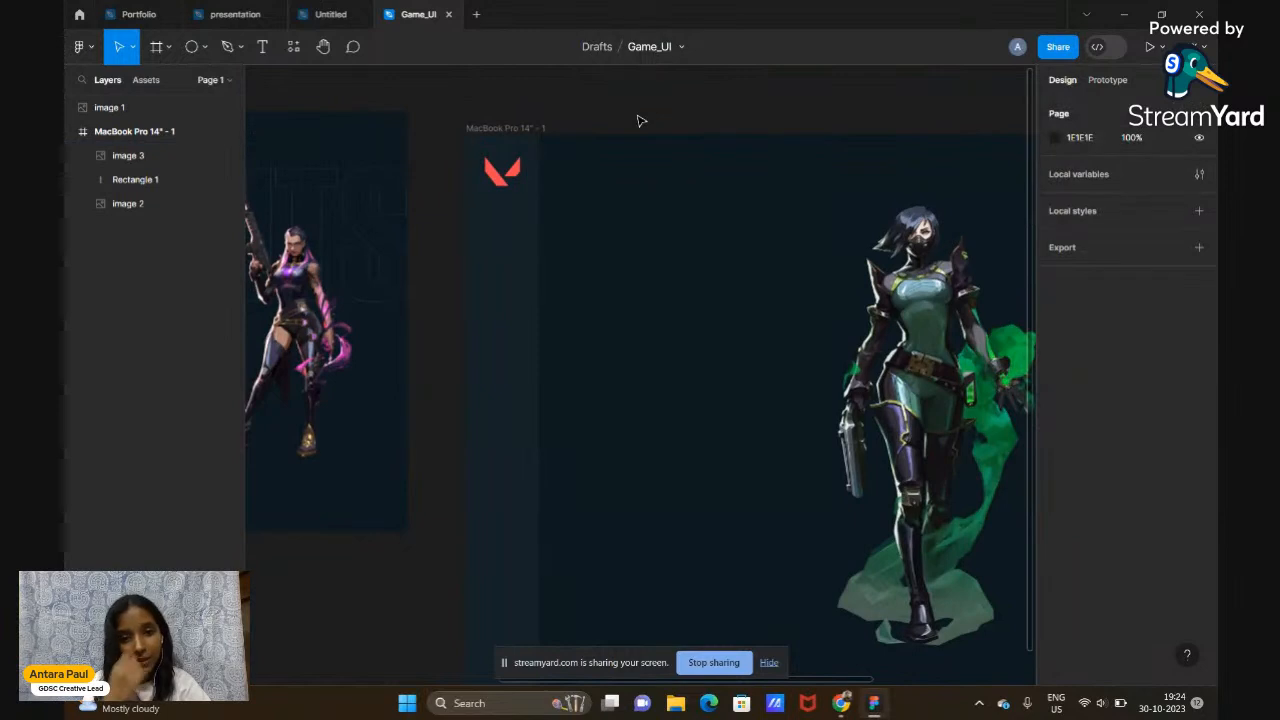
Pan across the canvas to compare the 14" frame with the MacBook Pro 16" reference frame
scroll(641, 121, right, 2)
scroll(641, 121, down, 5)
scroll(641, 121, up, 1)
scroll(641, 121, left, 2)
scroll(641, 121, left, 1)
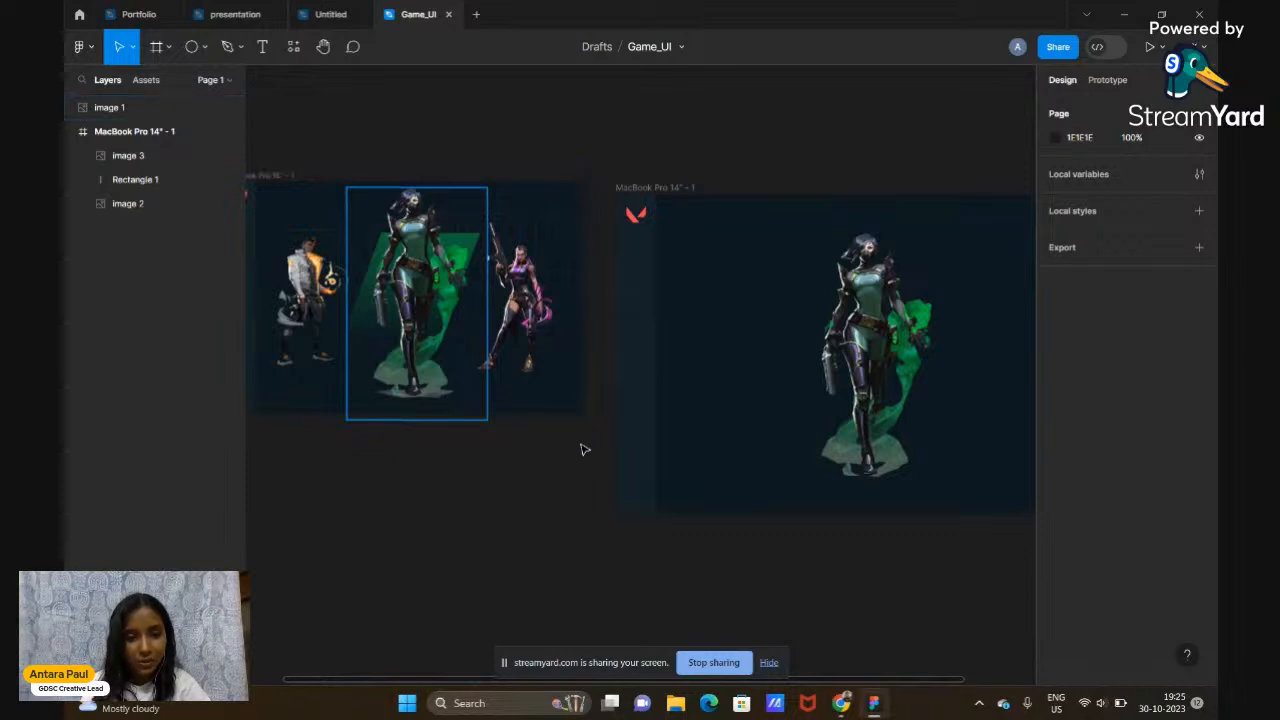
scroll(585, 450, right, 1)
scroll(582, 449, left, 5)
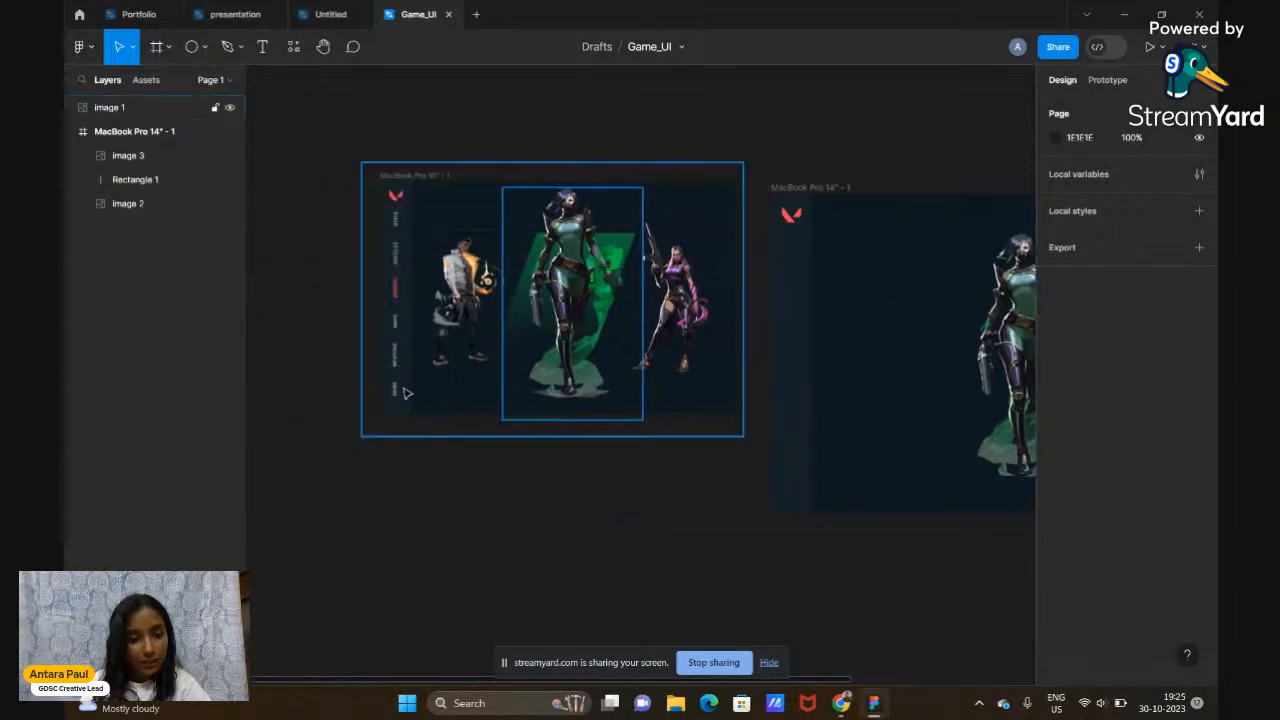
scroll(404, 393, up, 3)
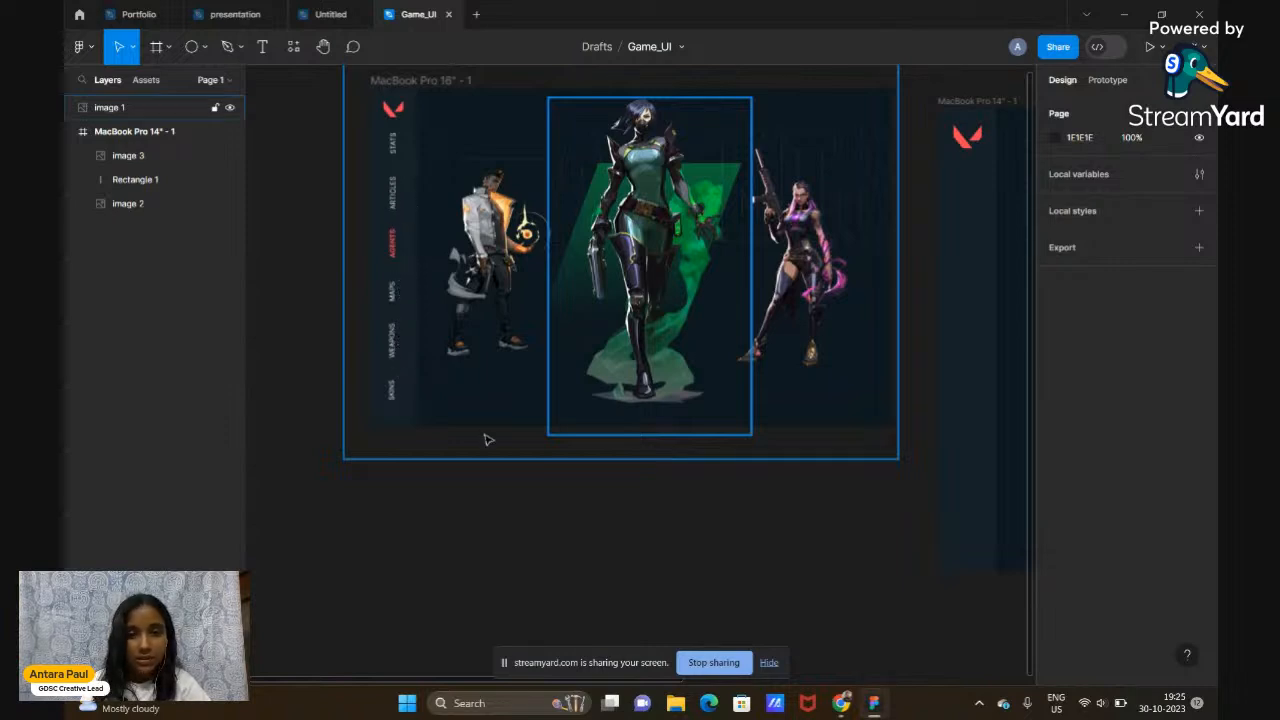
scroll(486, 440, down, 3)
scroll(486, 440, right, 1)
scroll(564, 160, right, 2)
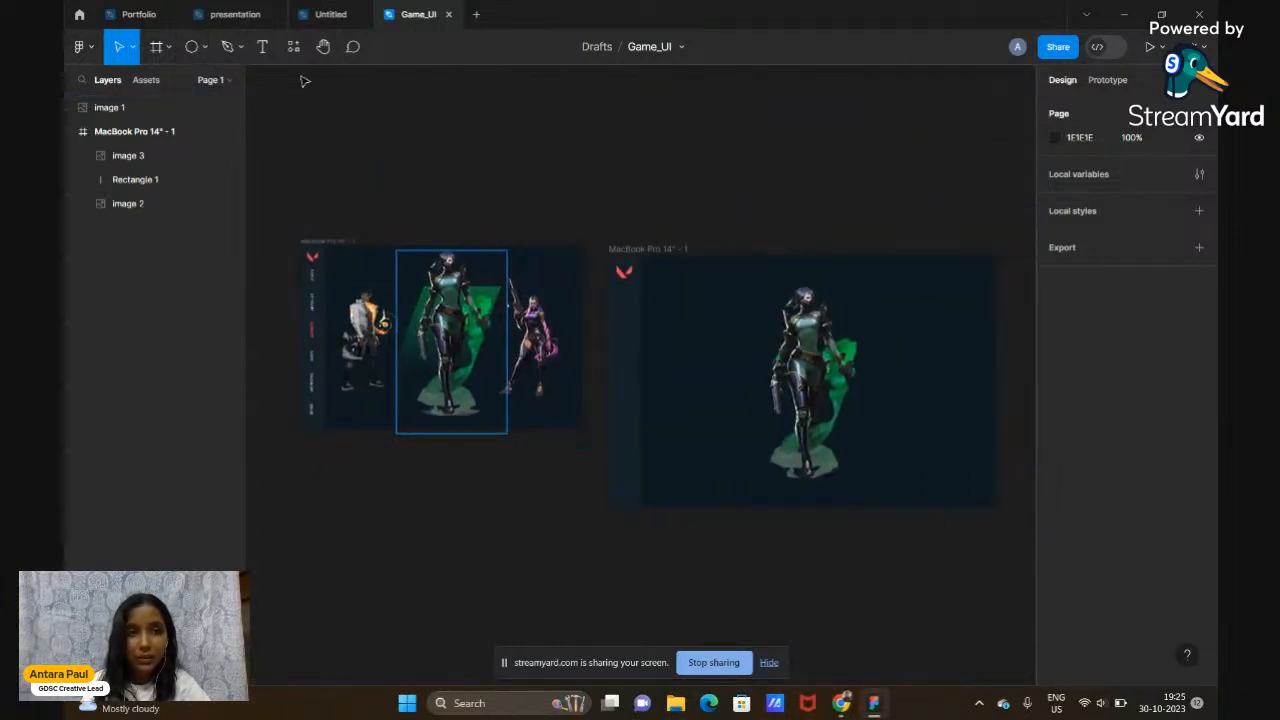
Add a large white 'SKINS' text layer in the VALORANT font above the frames
click(268, 52)
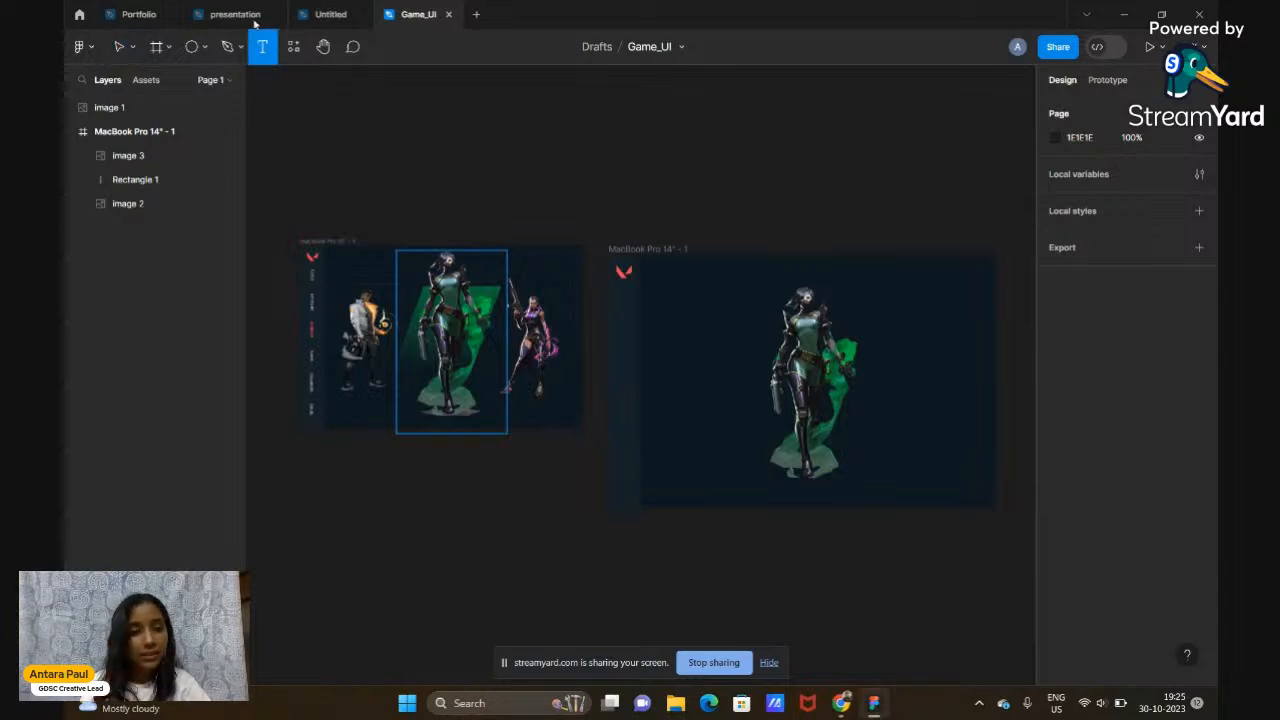
click(117, 47)
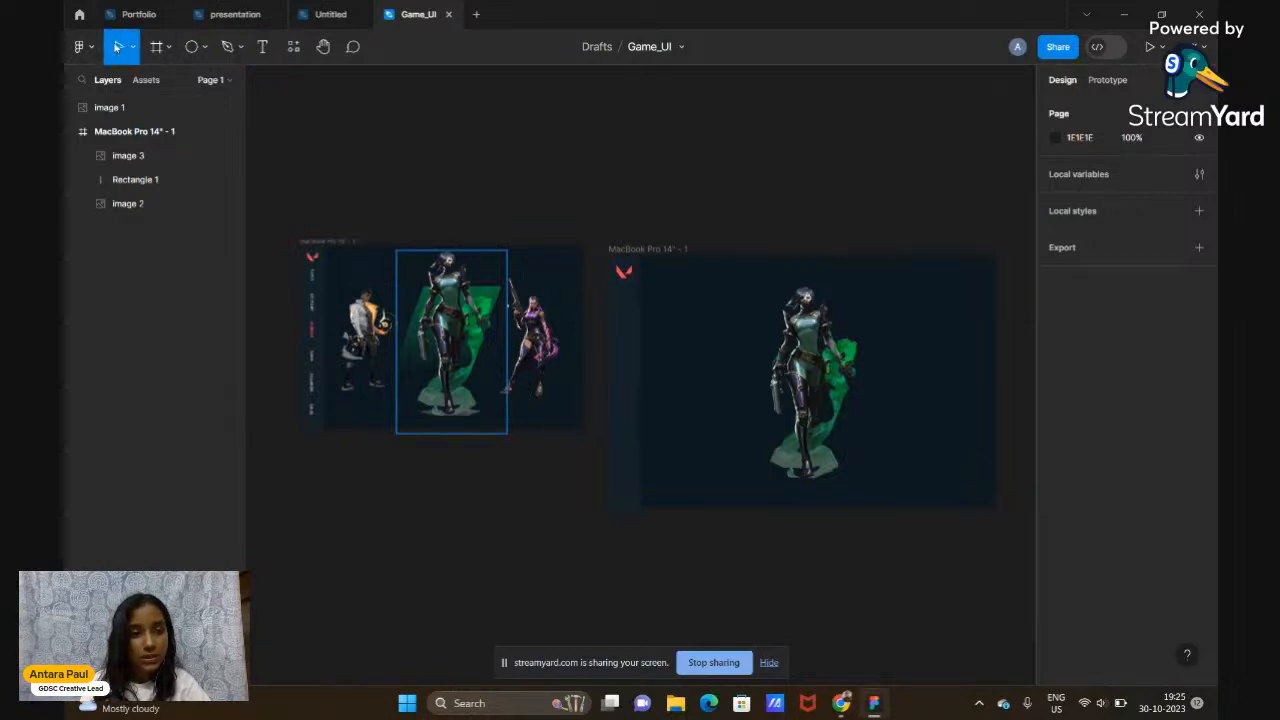
click(262, 50)
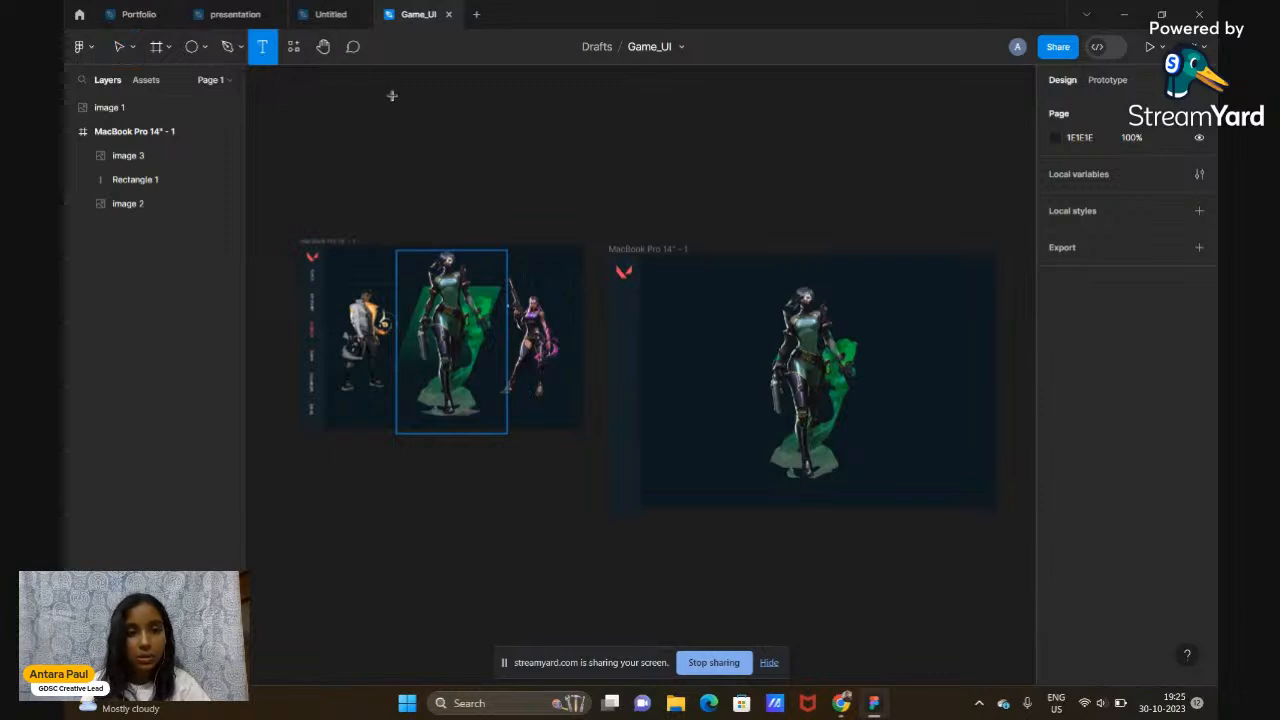
click(507, 173)
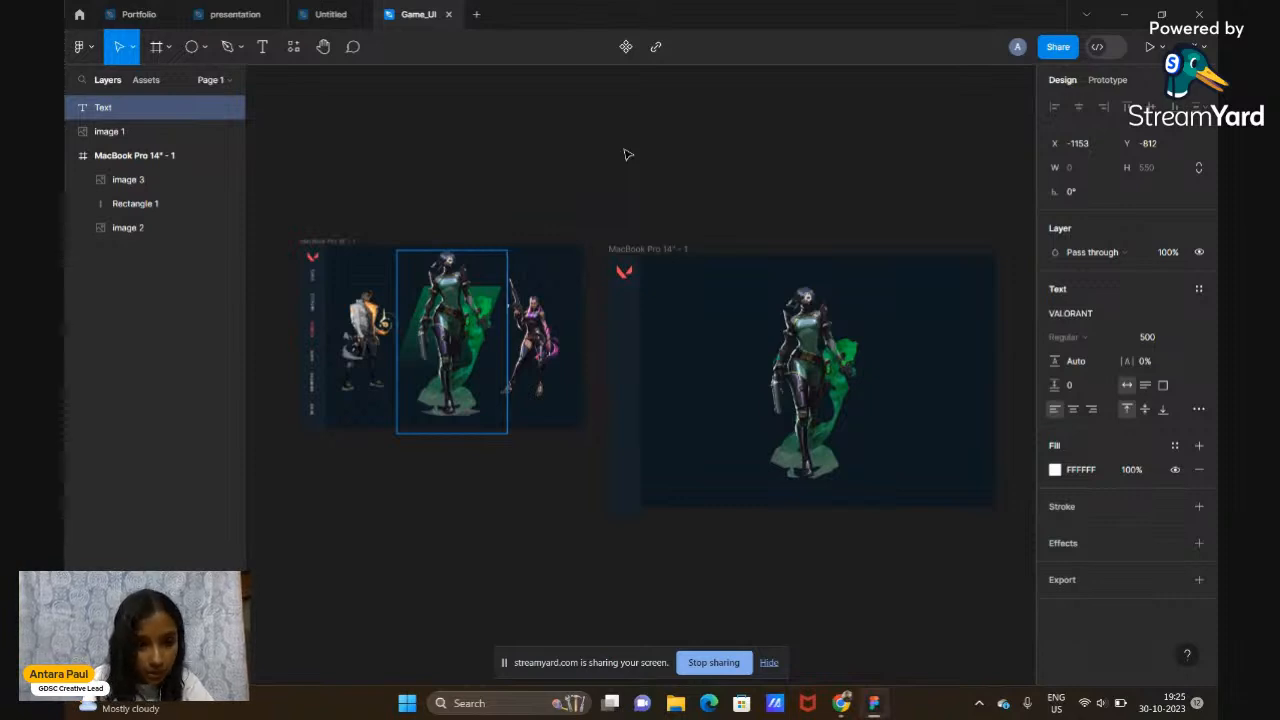
text(STA)
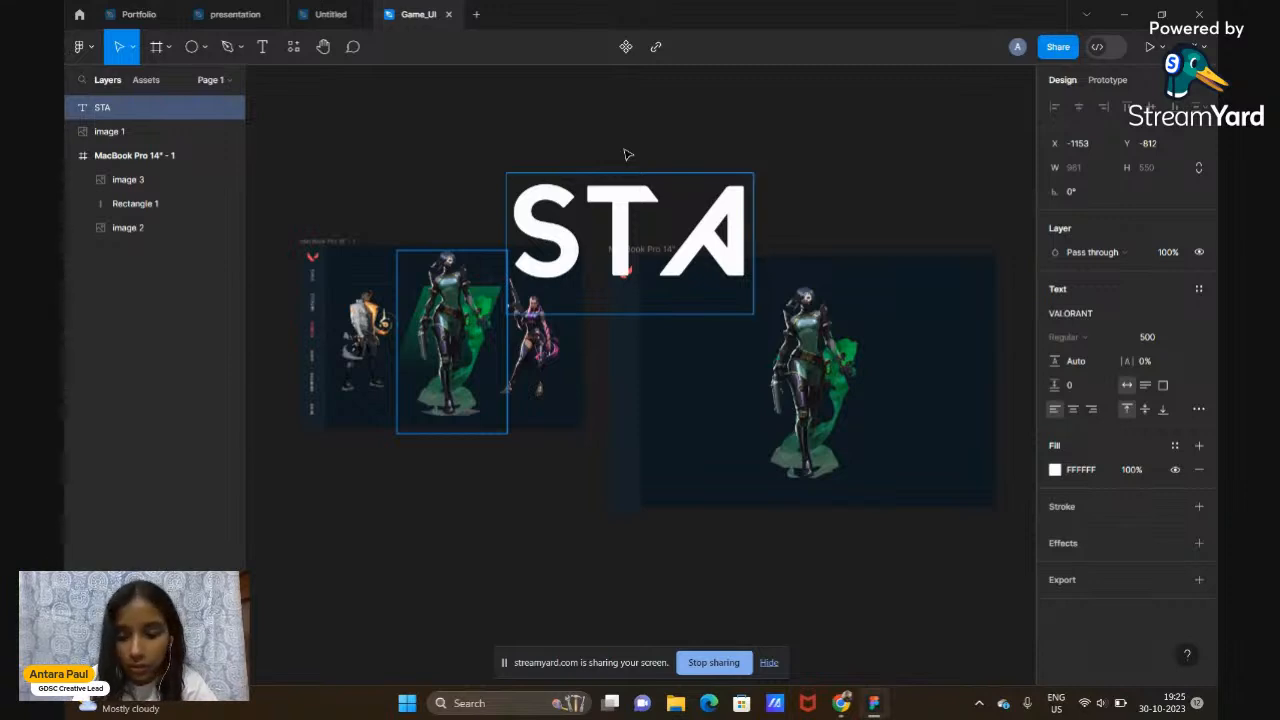
key(BackSpace)
key(BackSpace)
key(BackSpace)
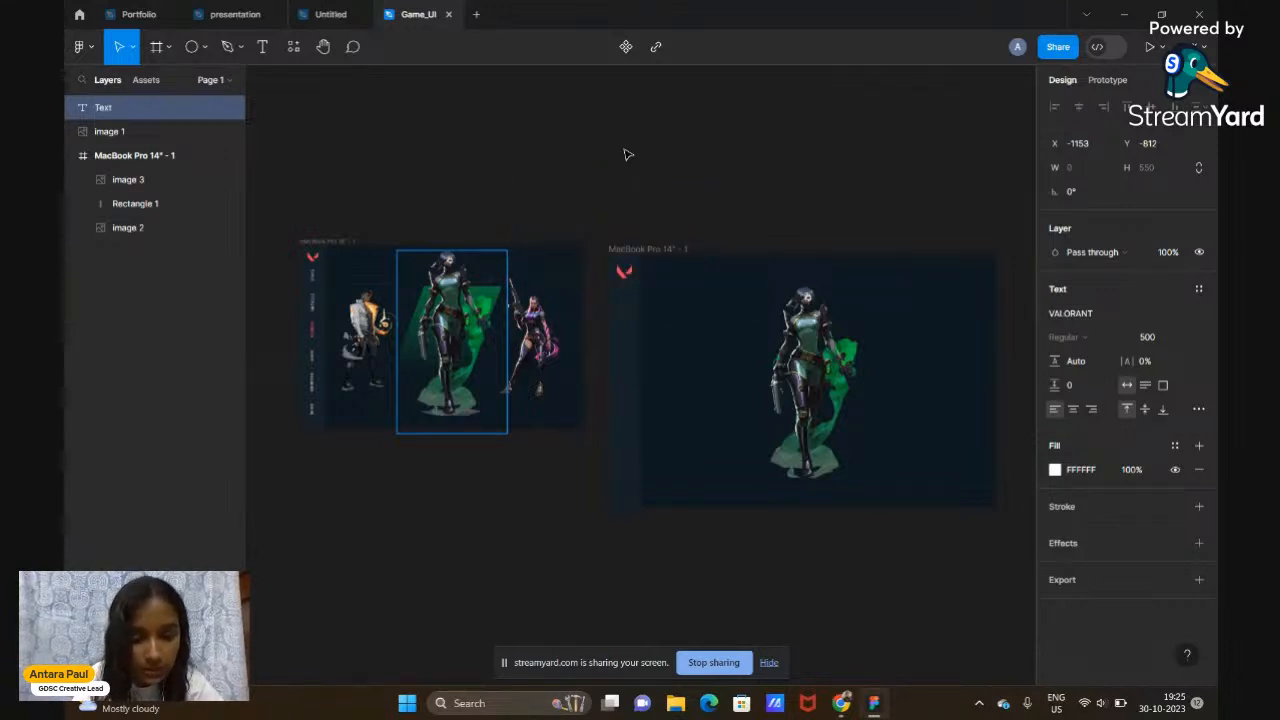
text(SKIN)
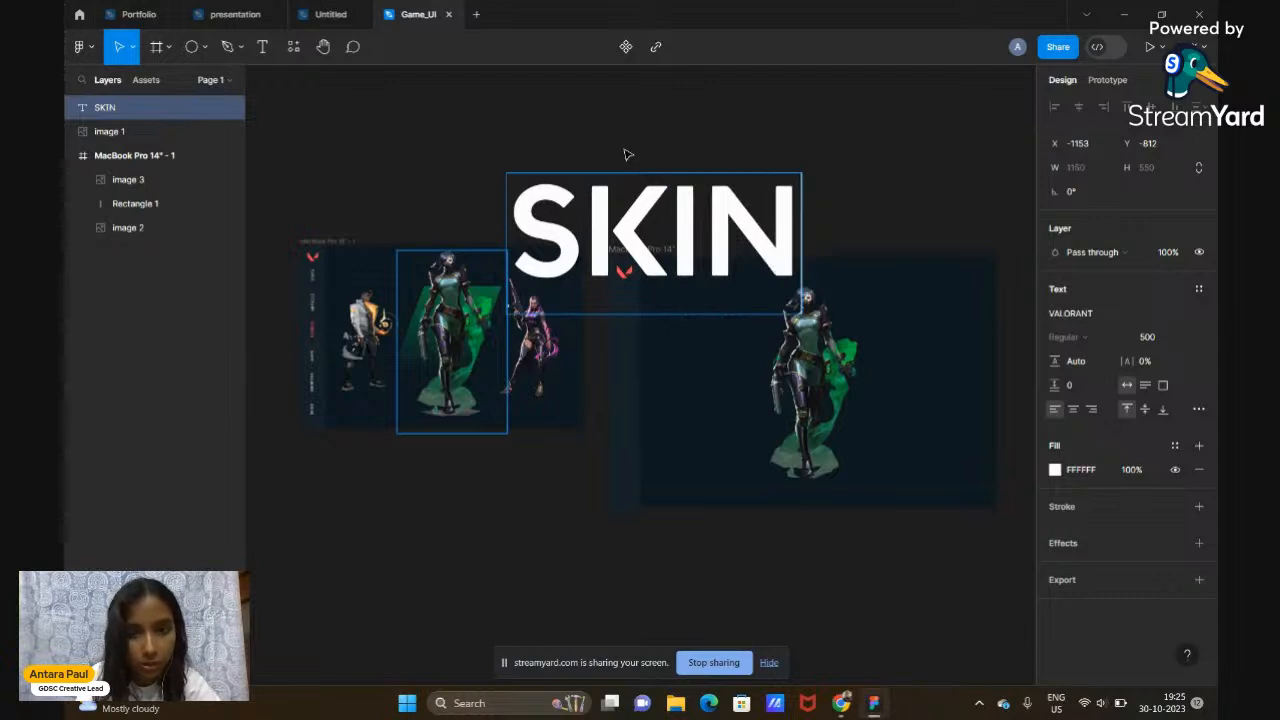
text(S)
scroll(760, 364, down, 3)
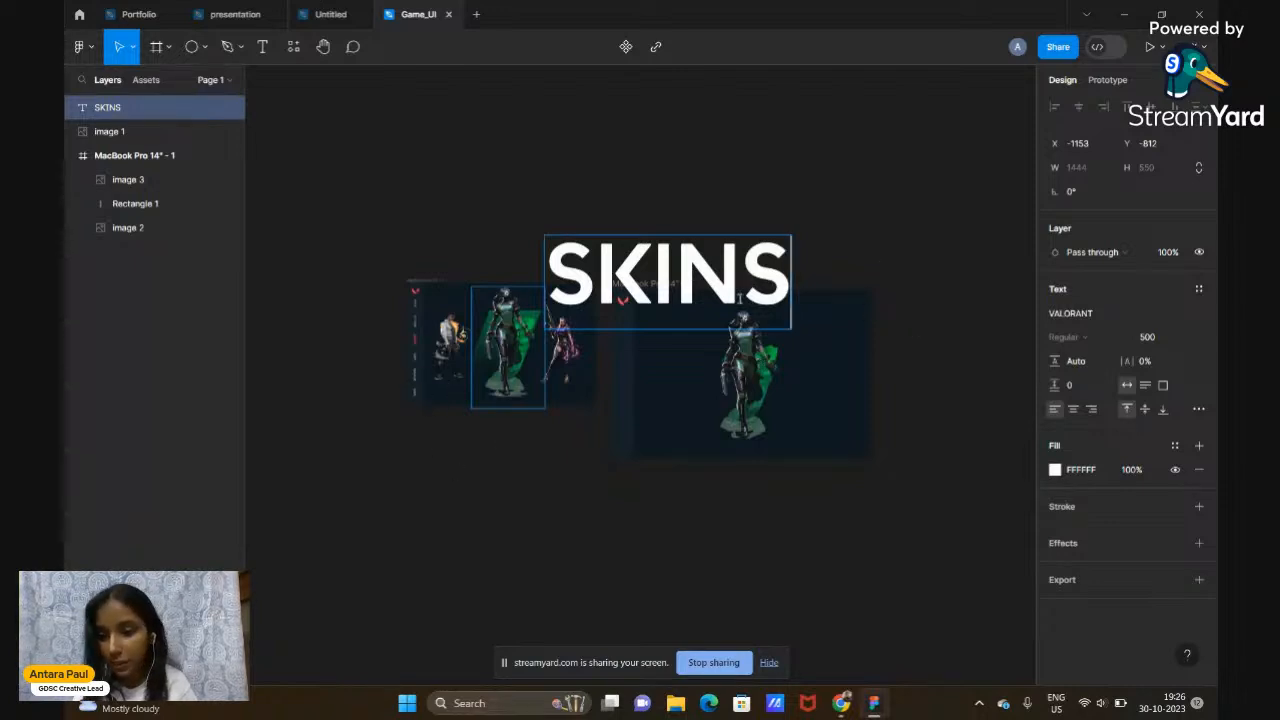
Set the SKINS text's font size to 20
double_click(786, 283)
drag(786, 283, 578, 305)
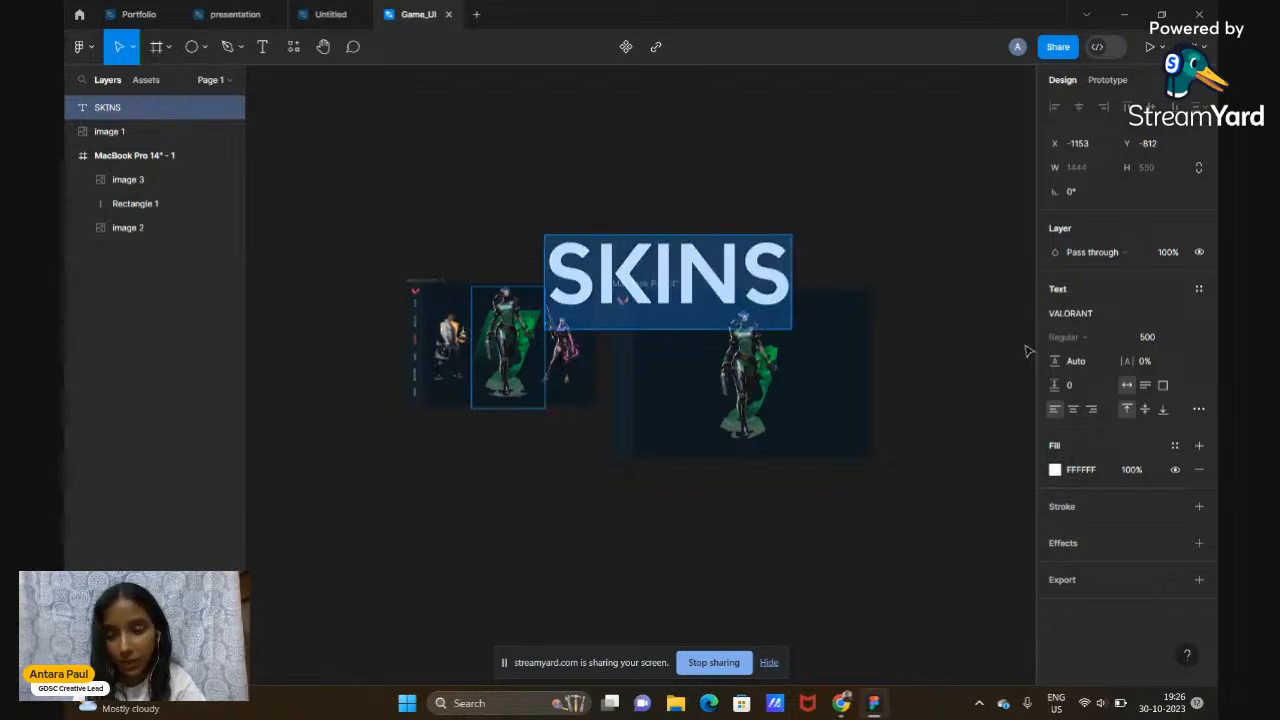
click(1148, 338)
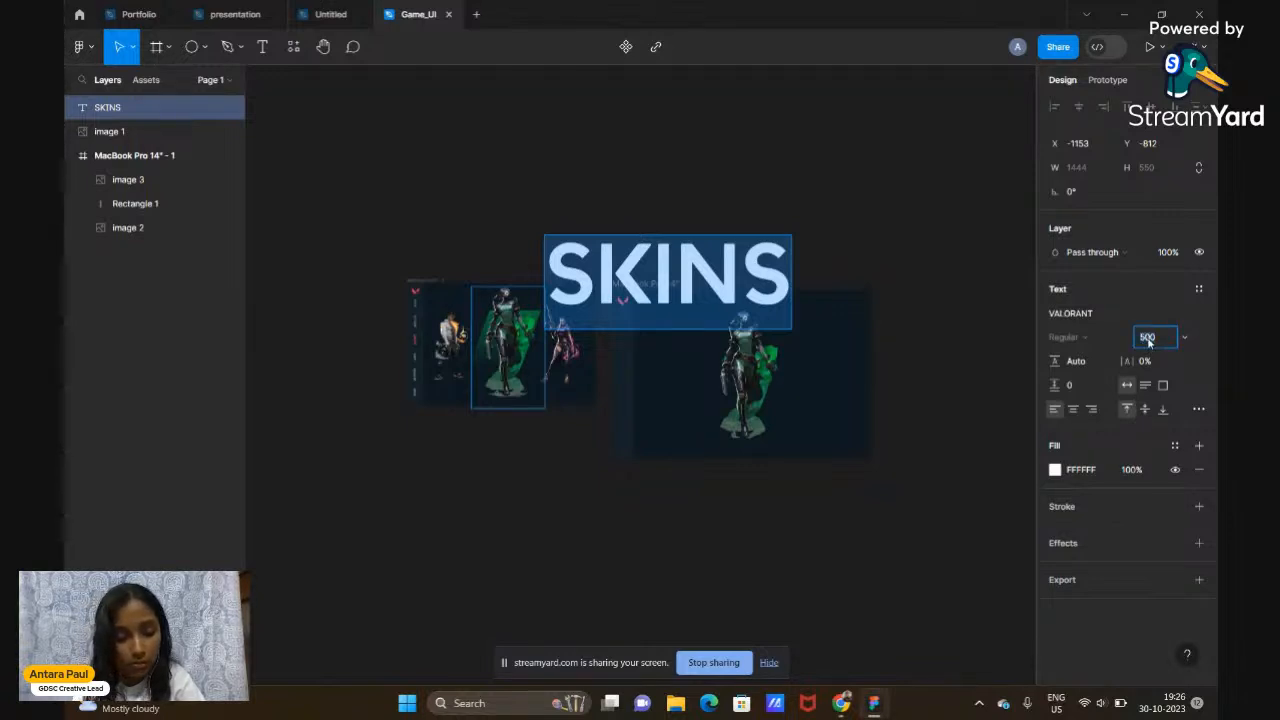
text(20)
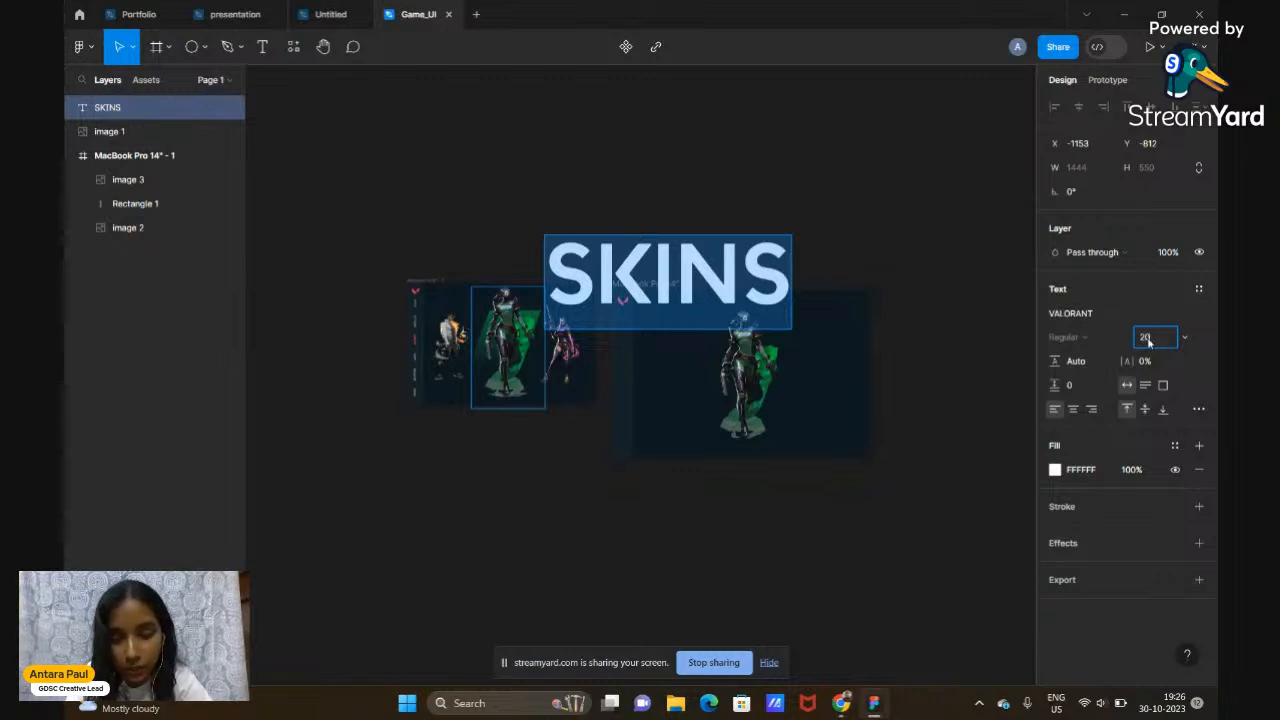
key(Return)
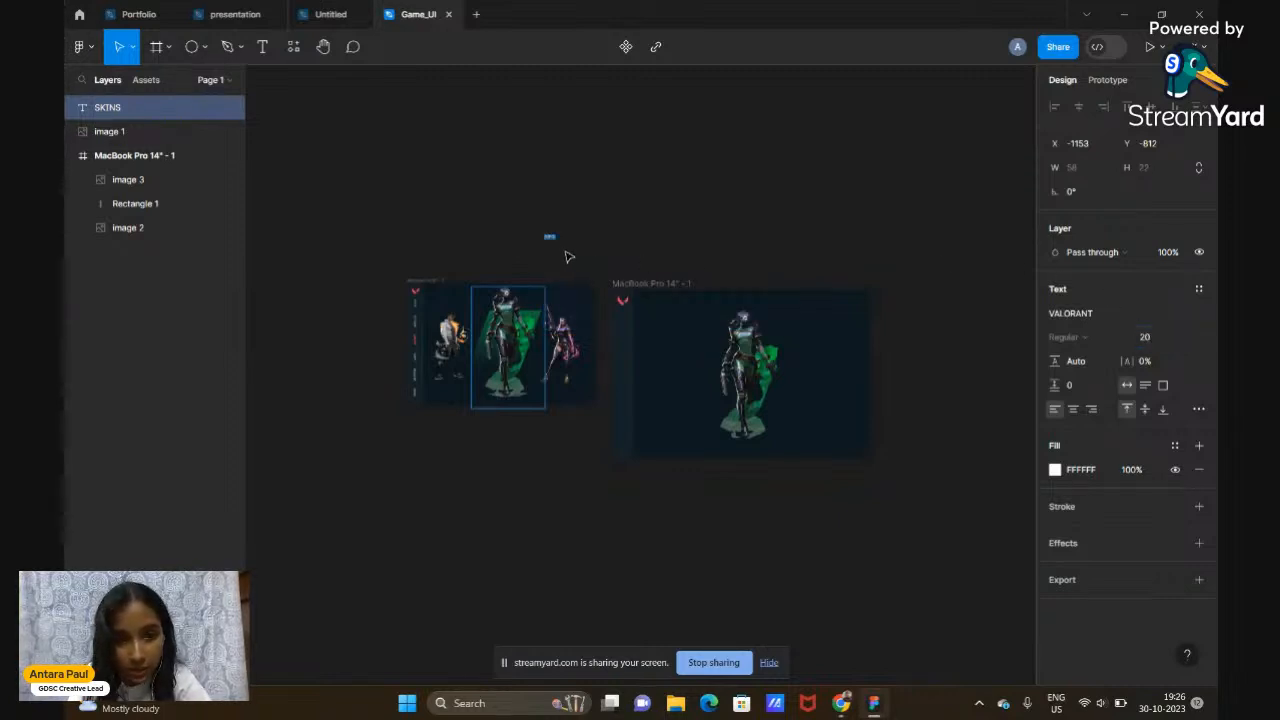
Move the SKINS label right so it sits above the MacBook Pro 14" - 1 frame
scroll(549, 235, up, 5)
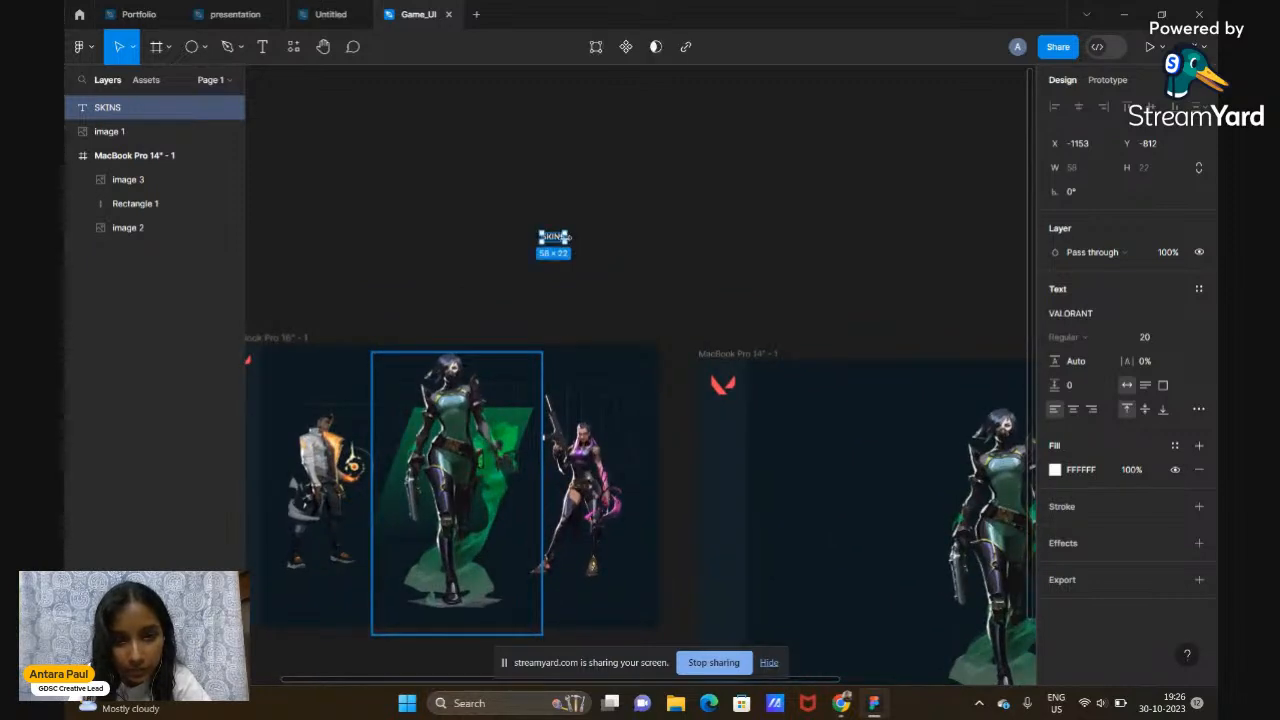
drag(555, 238, 734, 271)
scroll(734, 271, up, 5)
scroll(729, 273, right, 3)
click(729, 273)
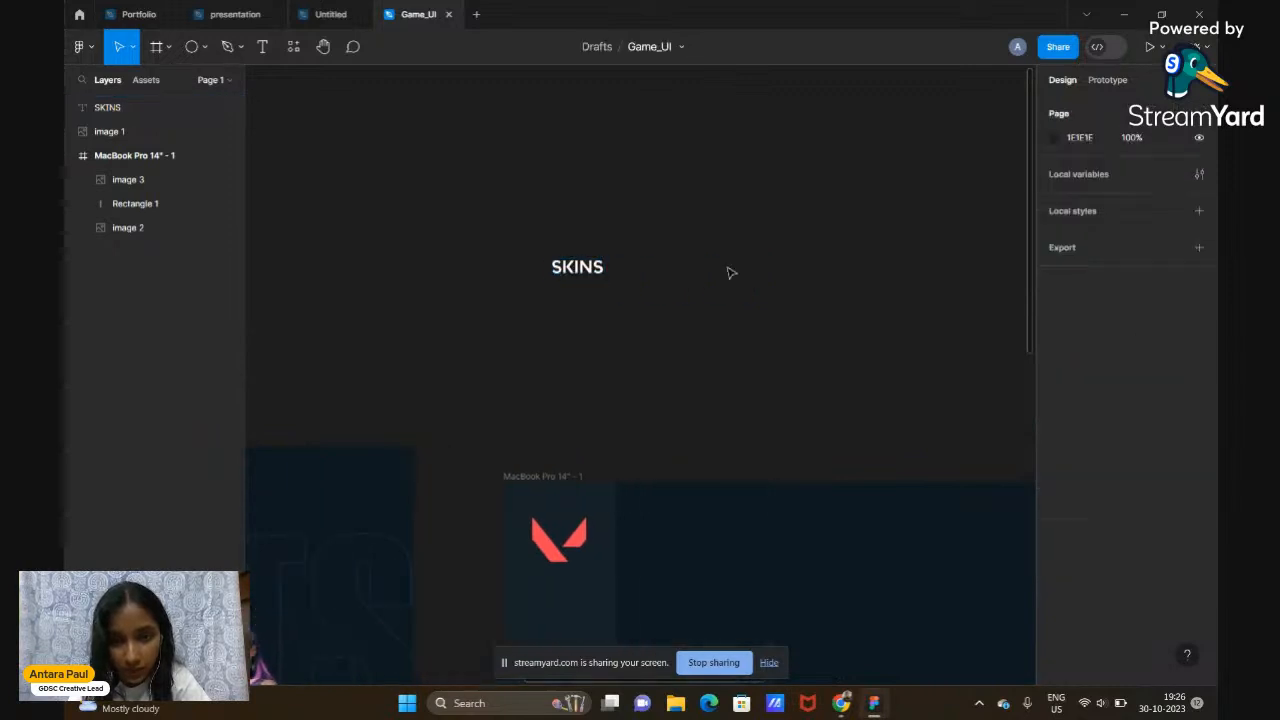
scroll(729, 272, down, 3)
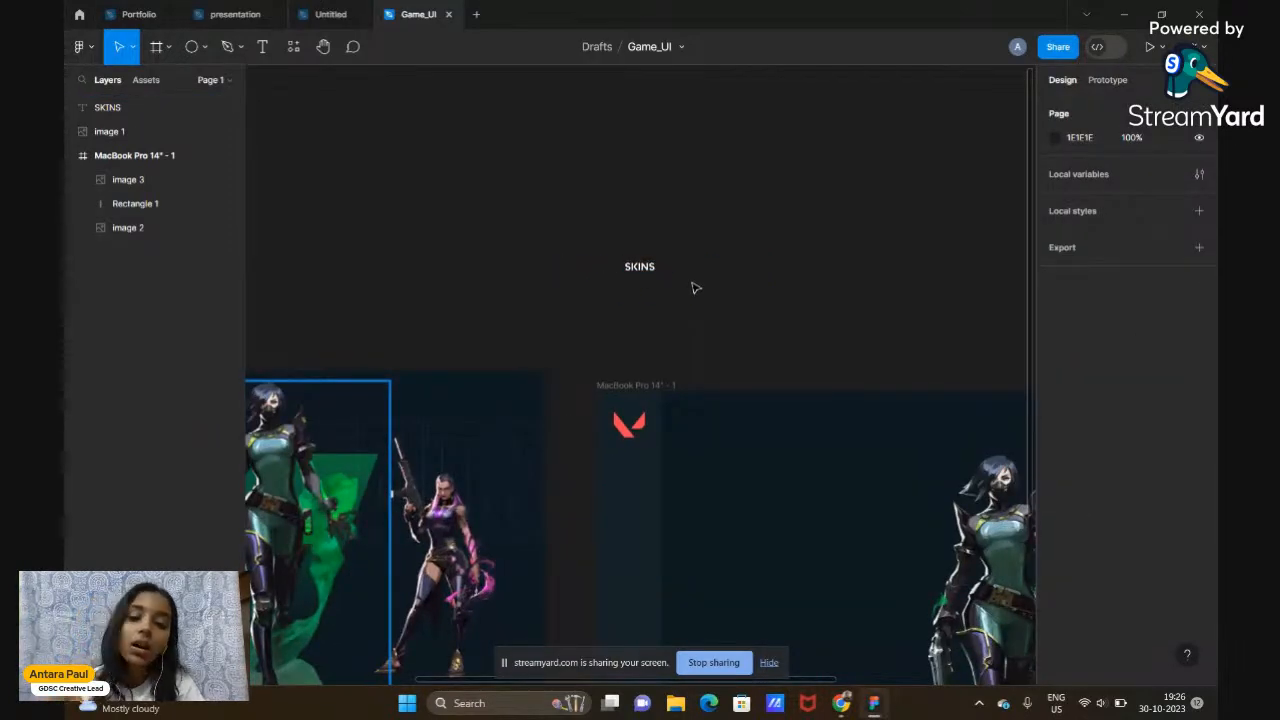
click(648, 270)
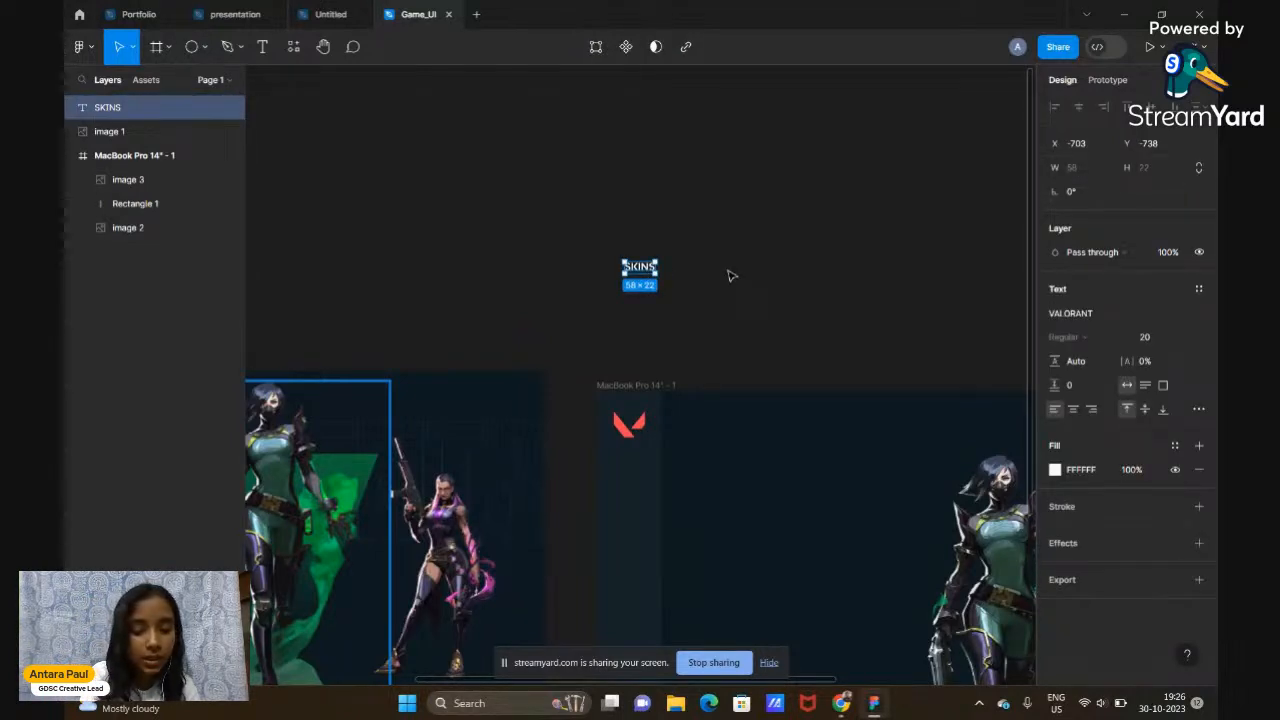
right_click(647, 270)
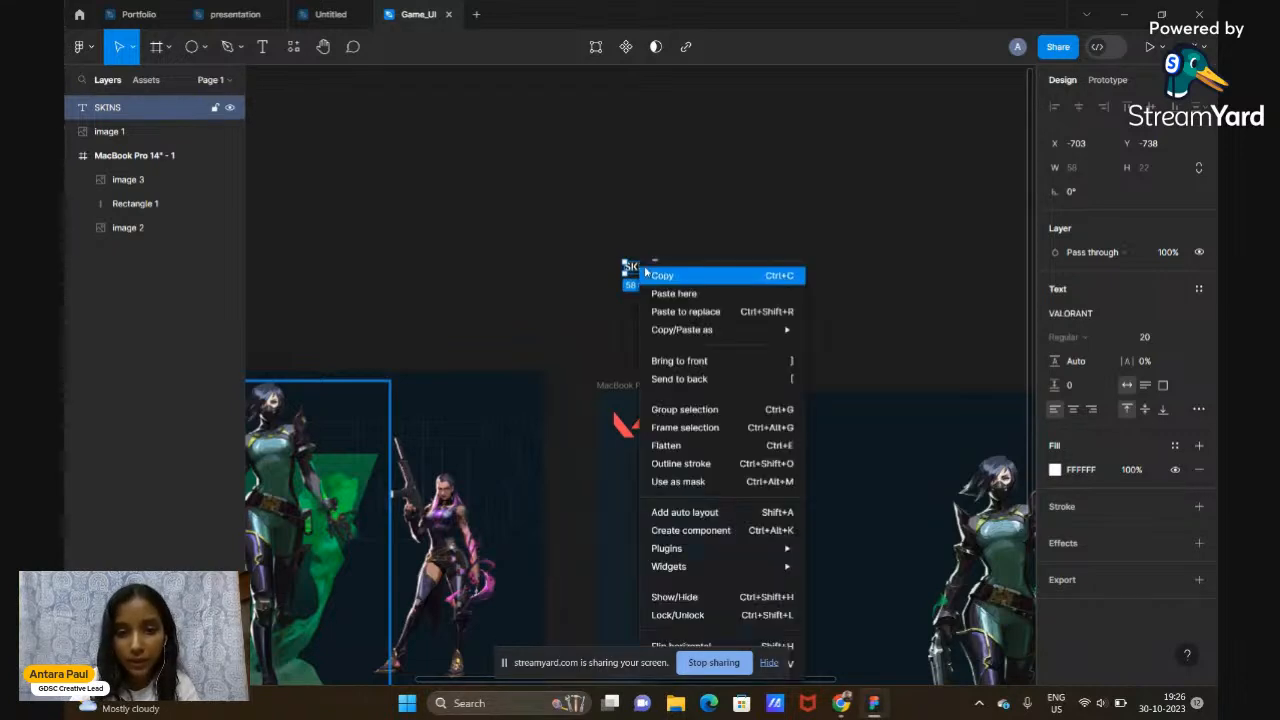
click(718, 211)
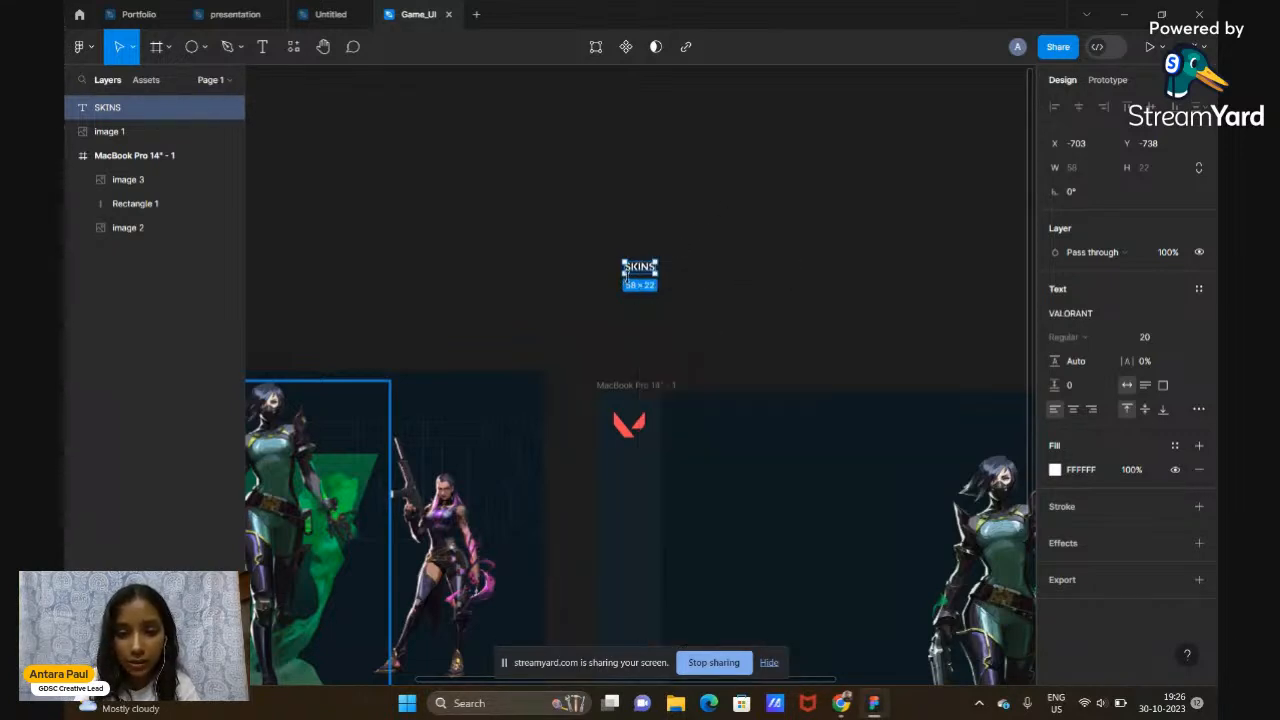
right_click(640, 272)
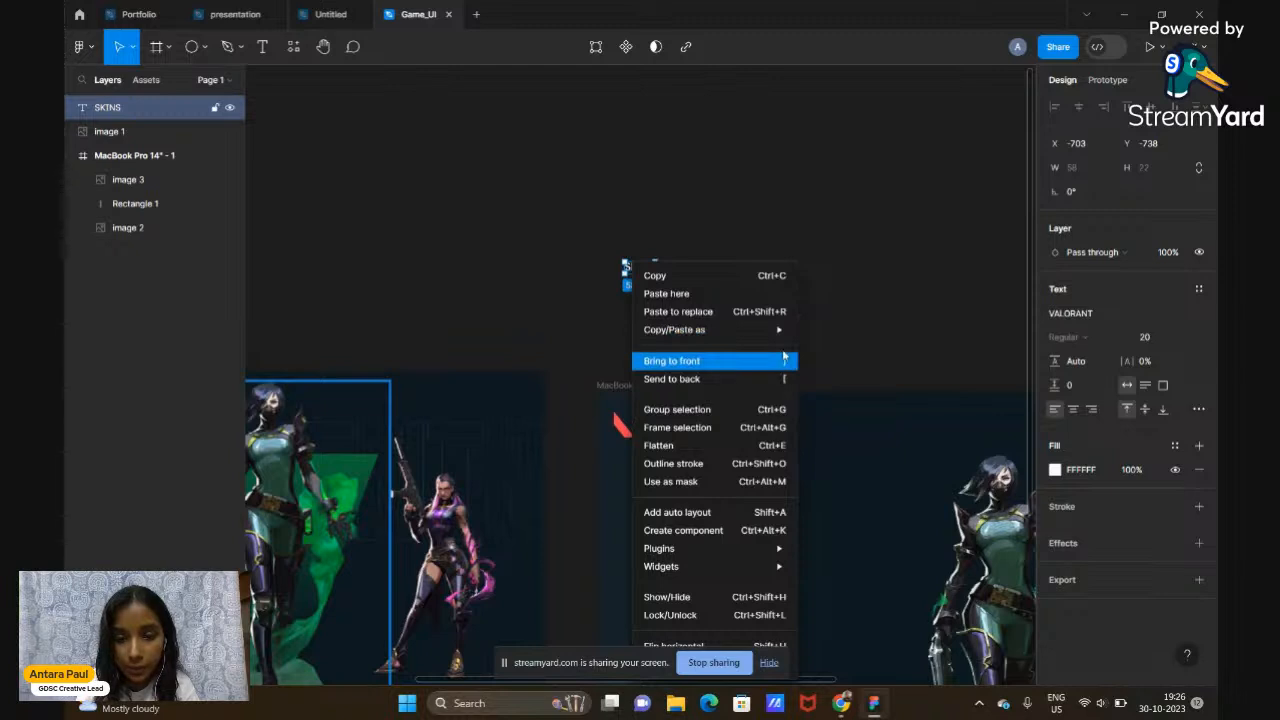
click(921, 330)
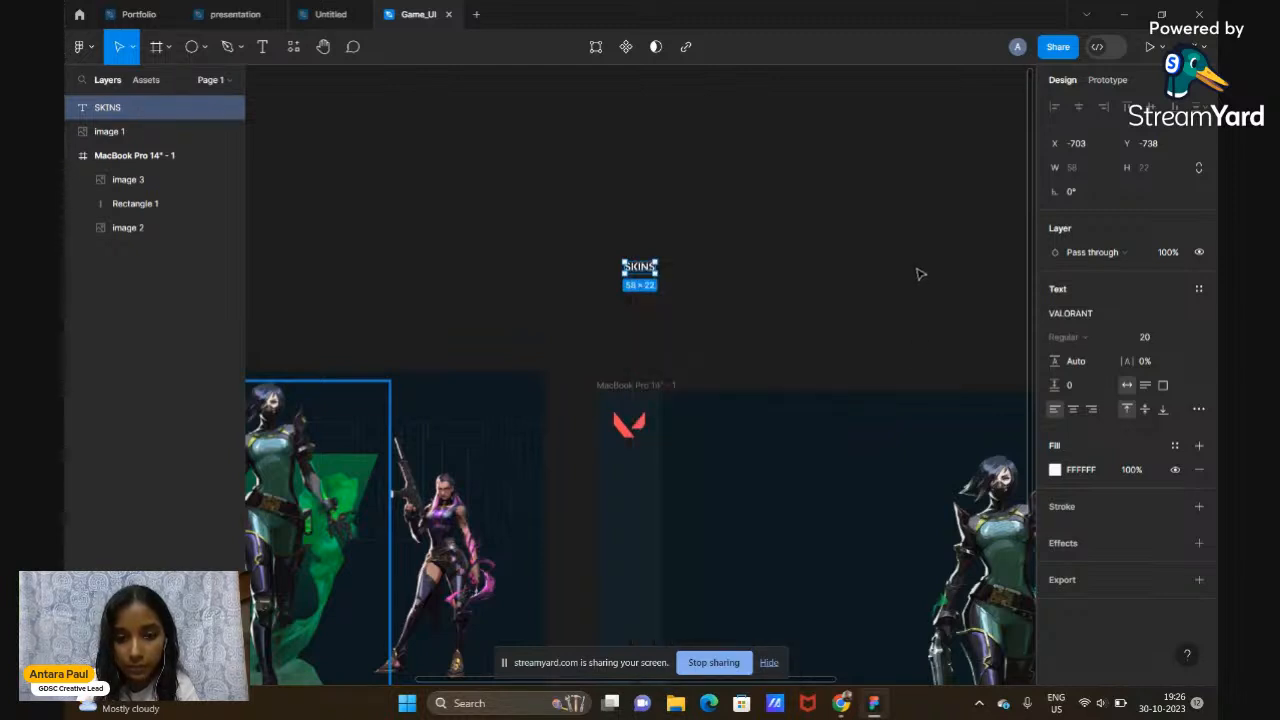
click(916, 233)
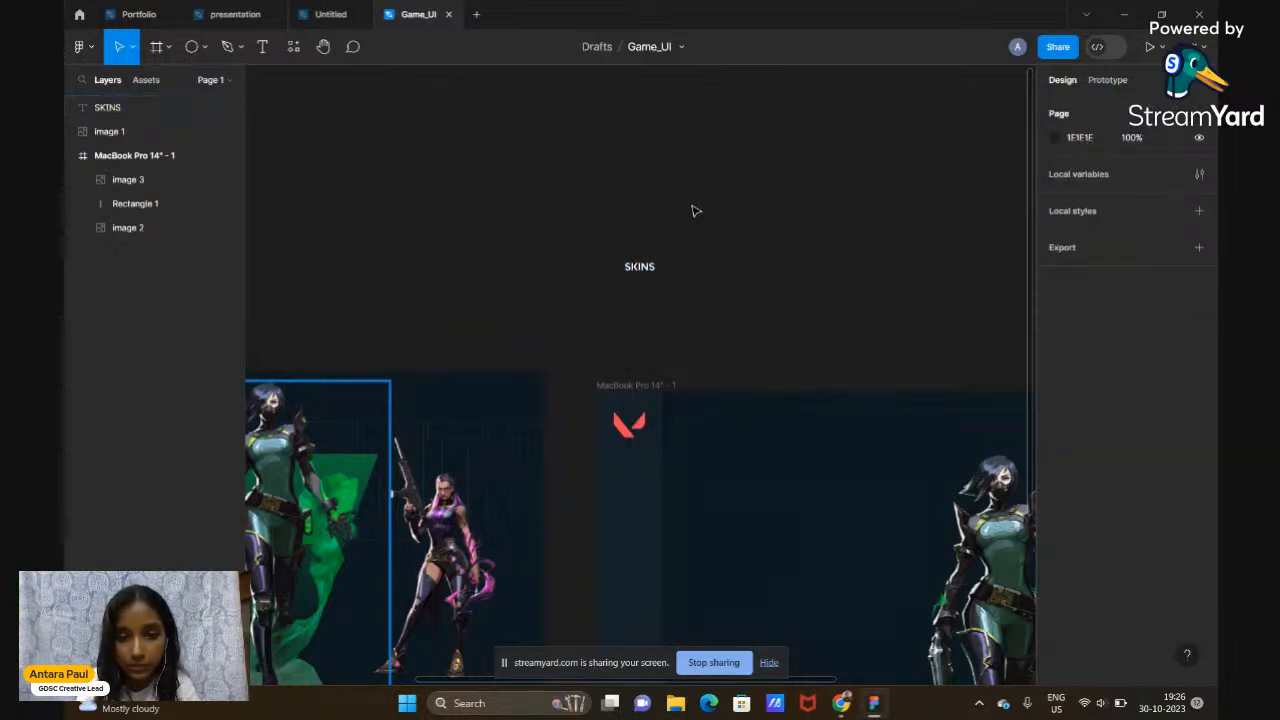
scroll(696, 211, down, 1)
scroll(696, 211, down, 3)
right_click(639, 176)
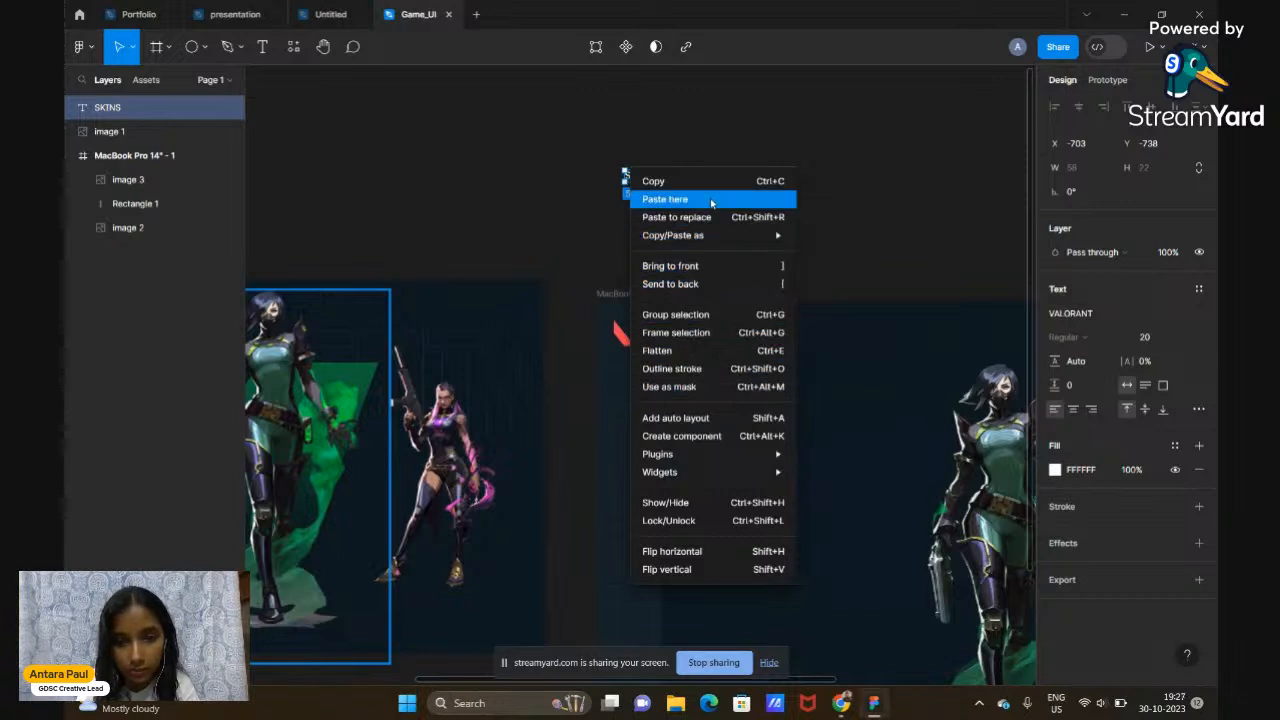
click(97, 62)
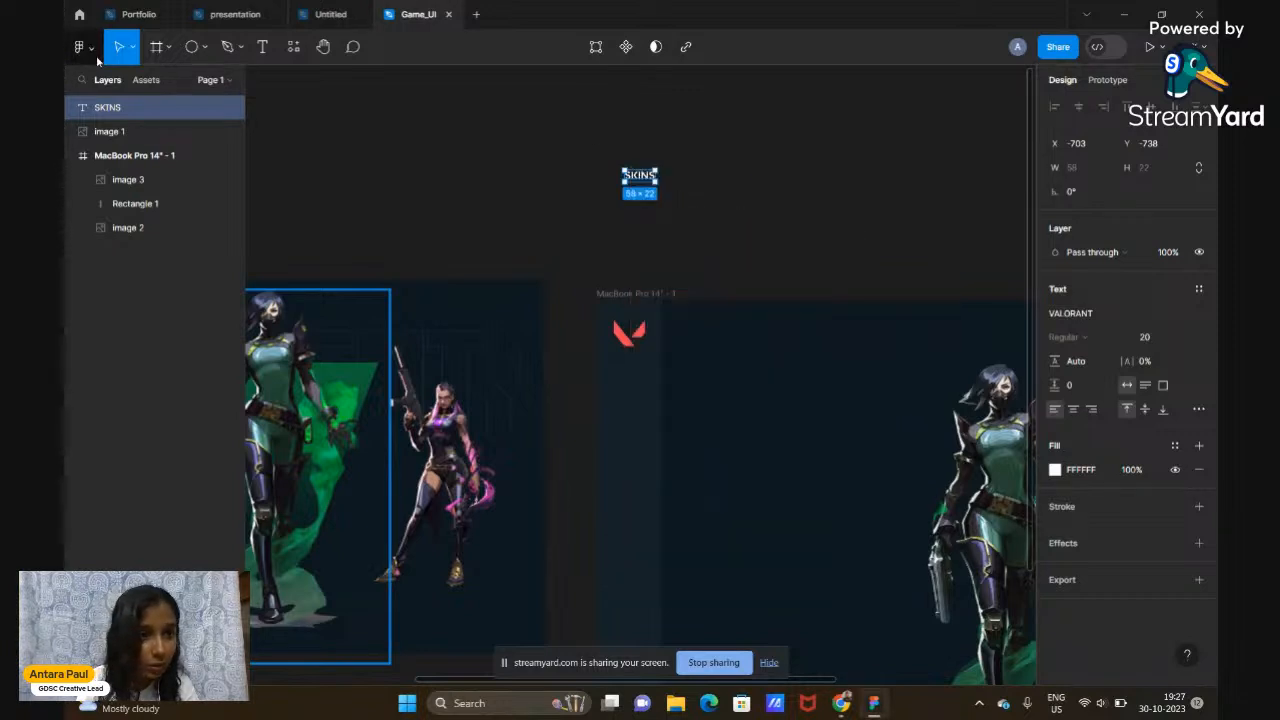
click(90, 49)
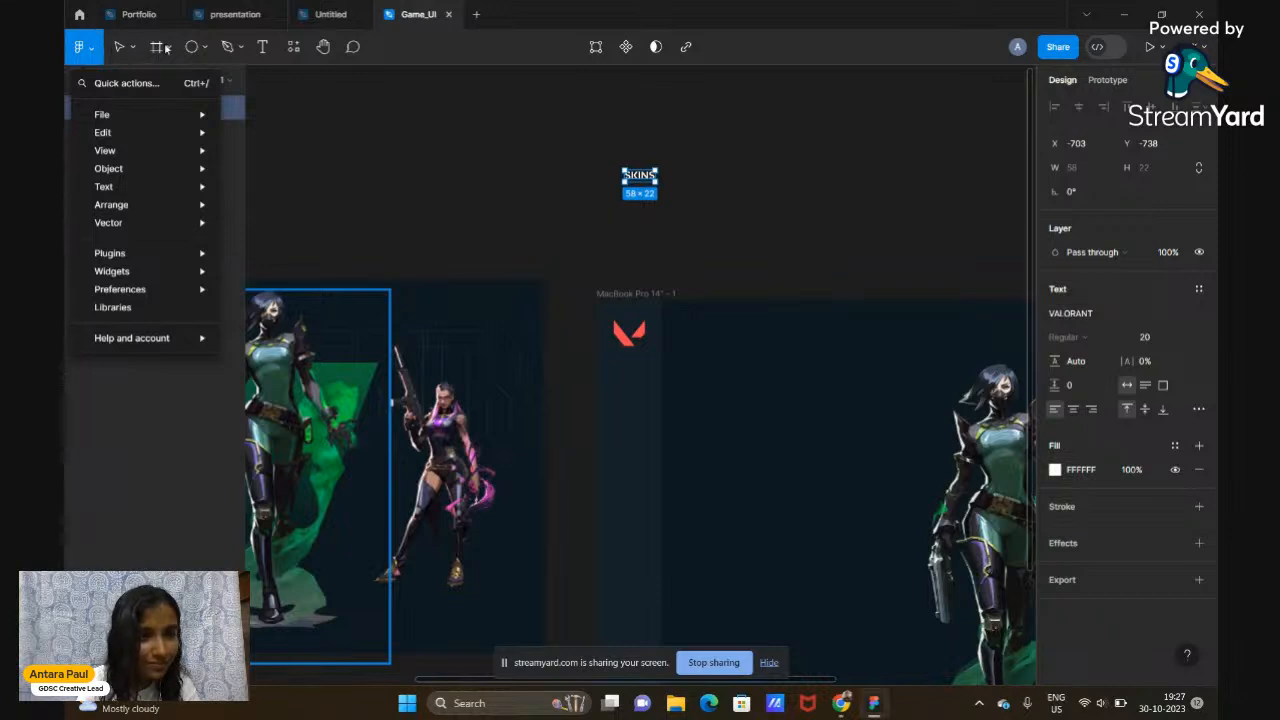
click(295, 50)
click(295, 50)
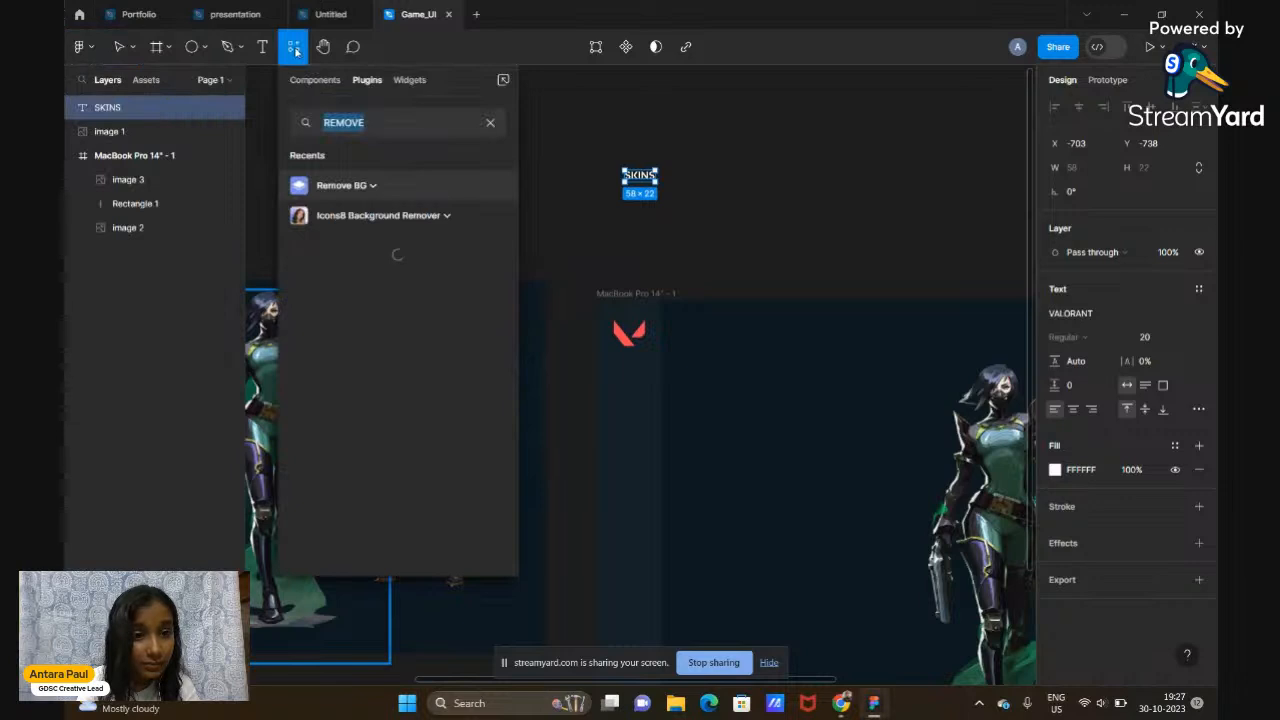
click(260, 54)
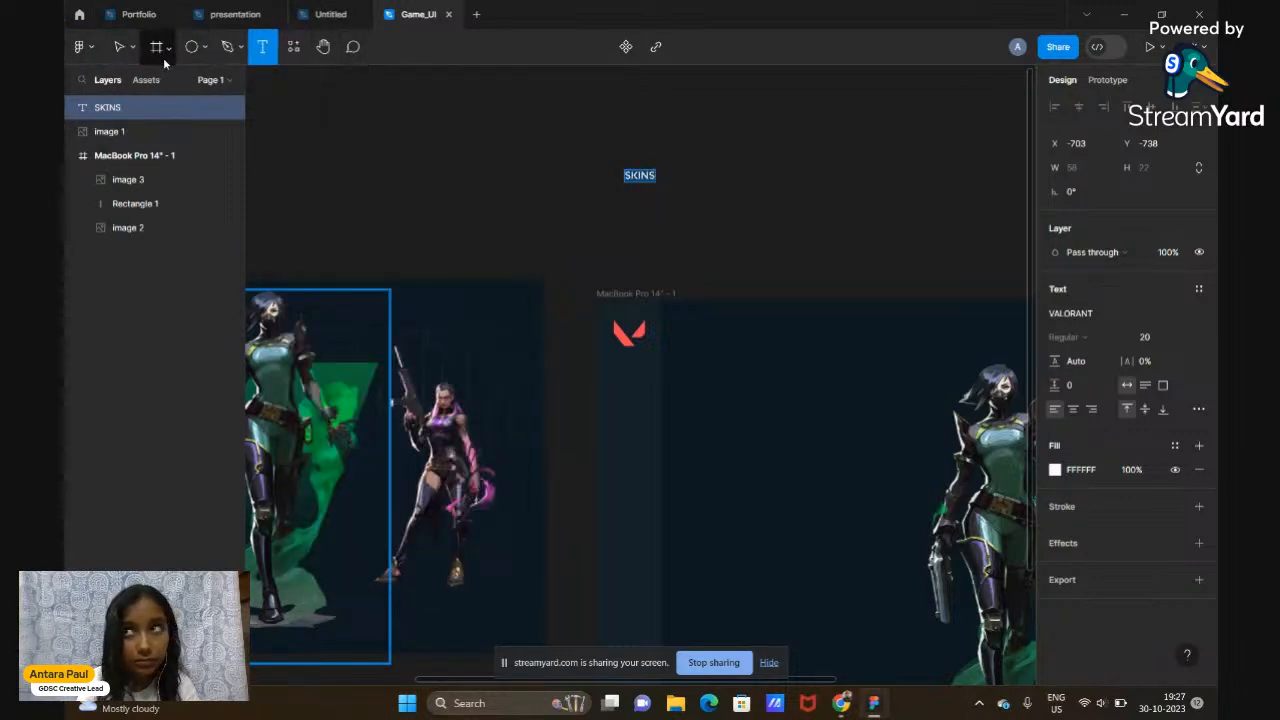
click(376, 143)
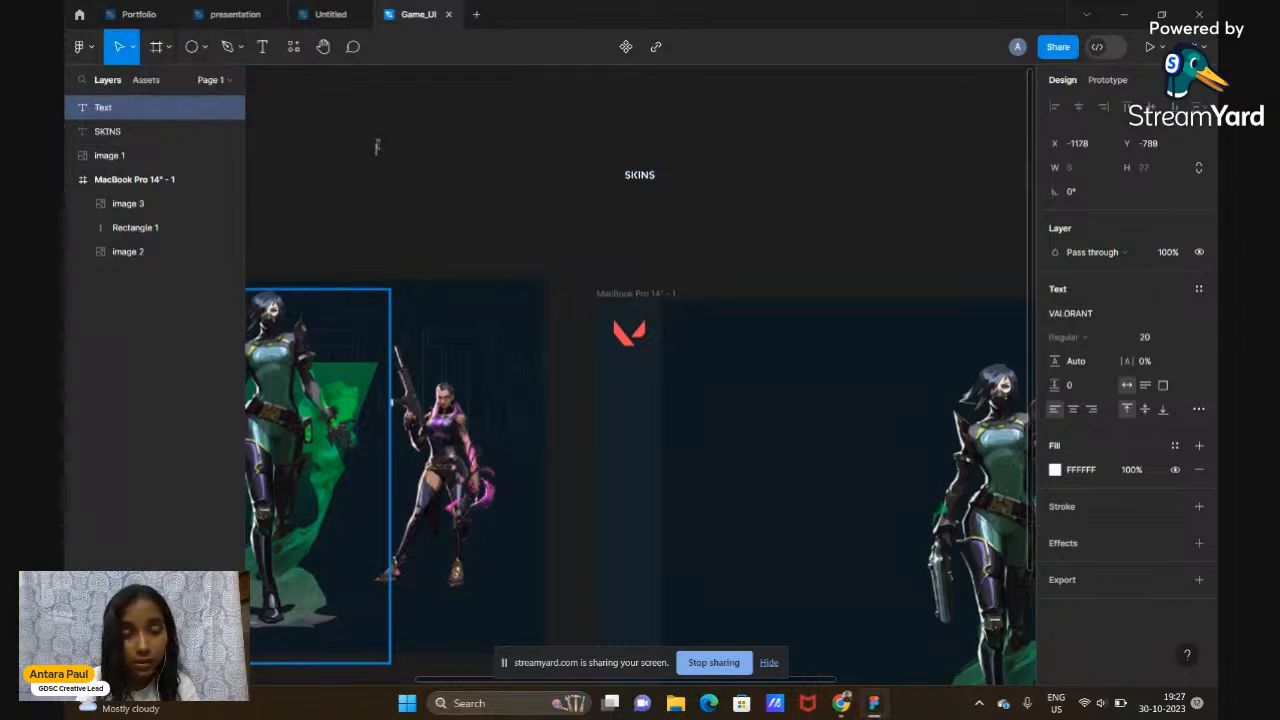
scroll(380, 149, left, 1)
scroll(440, 170, right, 2)
click(587, 177)
click(587, 177)
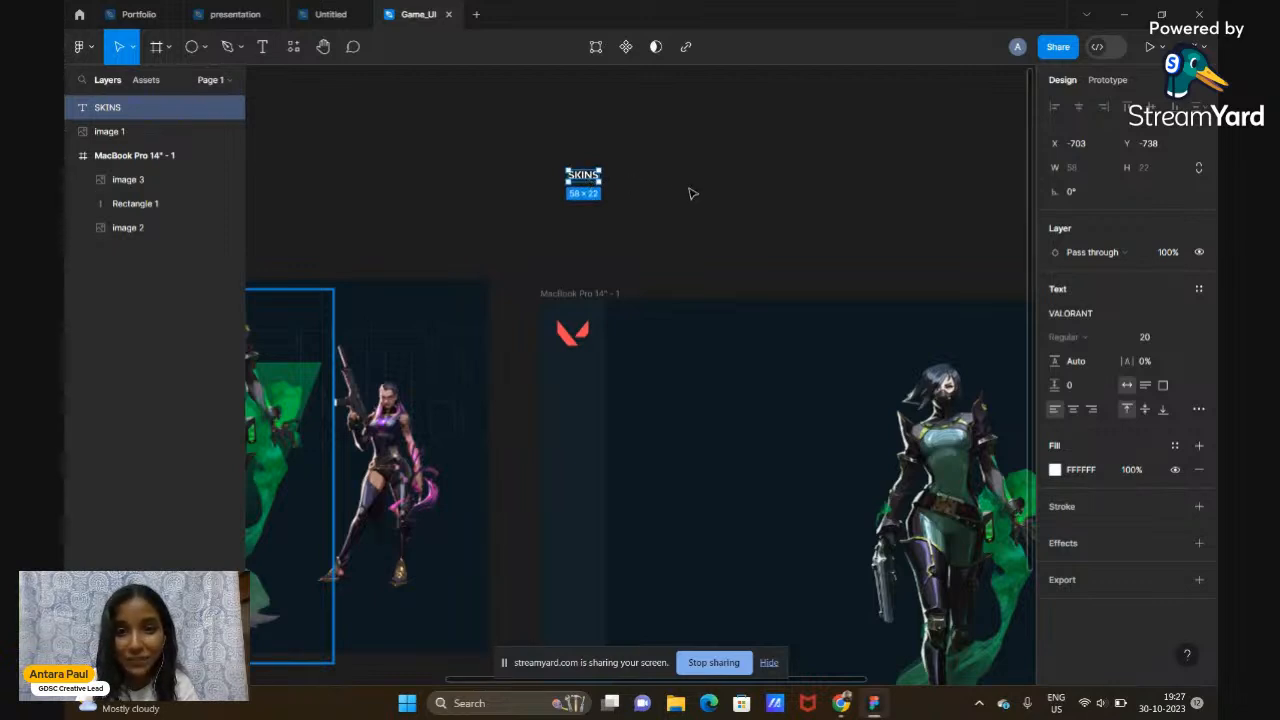
scroll(689, 194, up, 1)
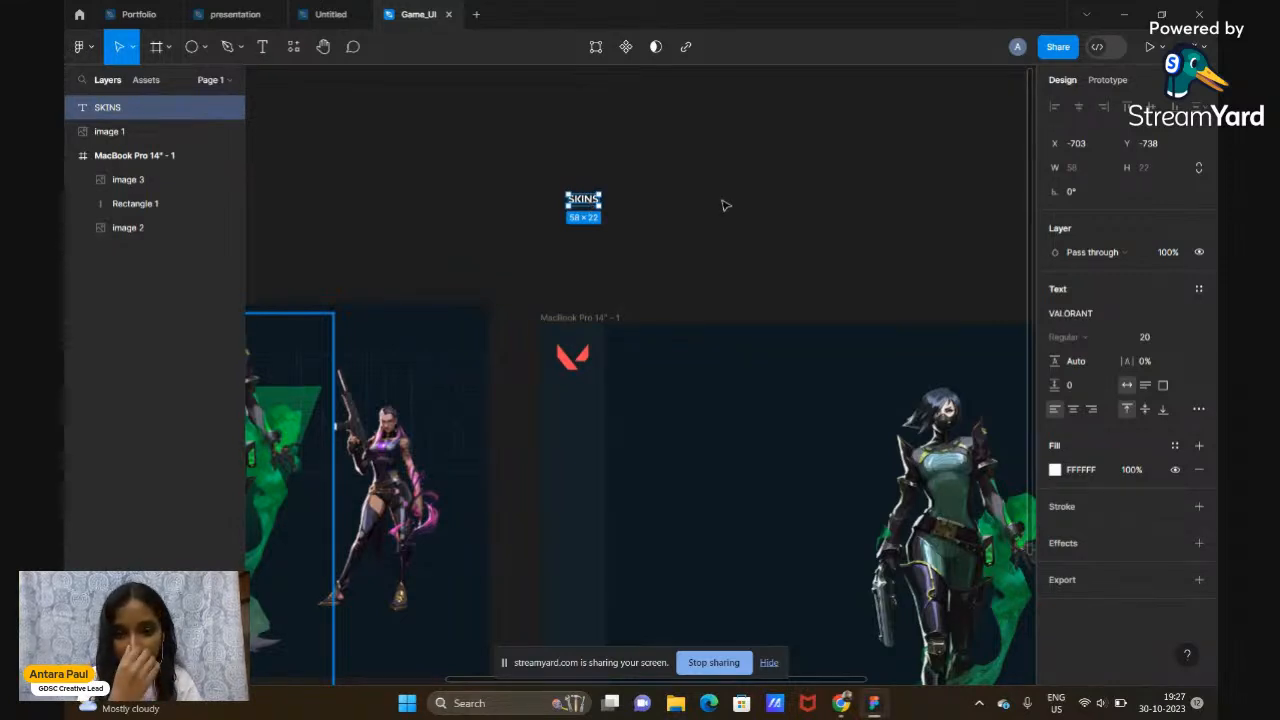
Duplicate the SKINS label and place the copy to its right
key(ctrl+d)
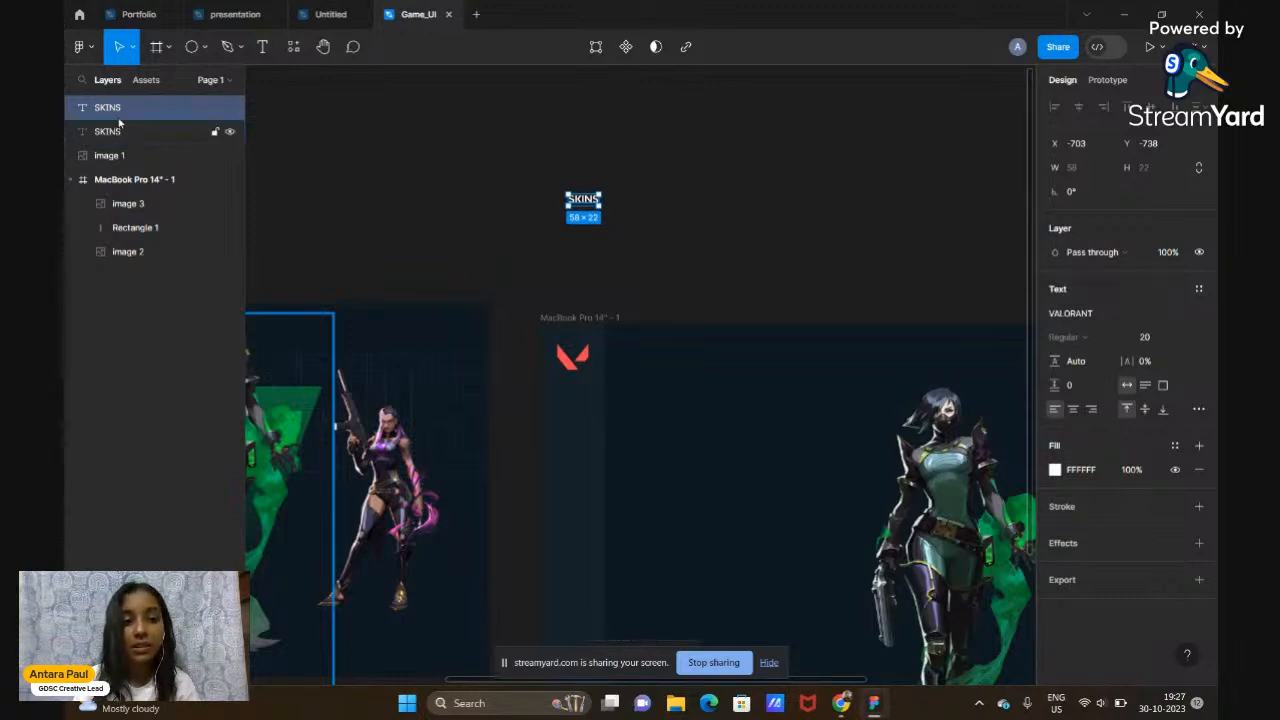
drag(594, 203, 650, 204)
click(739, 232)
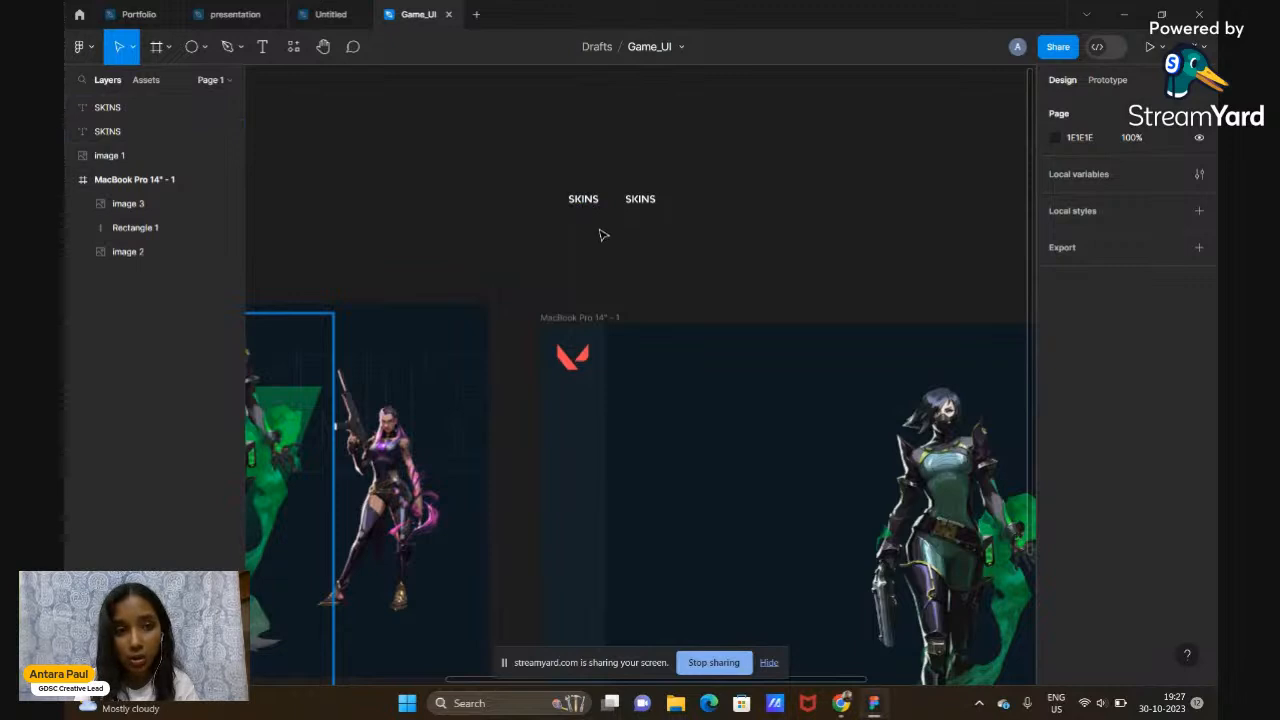
scroll(603, 235, right, 2)
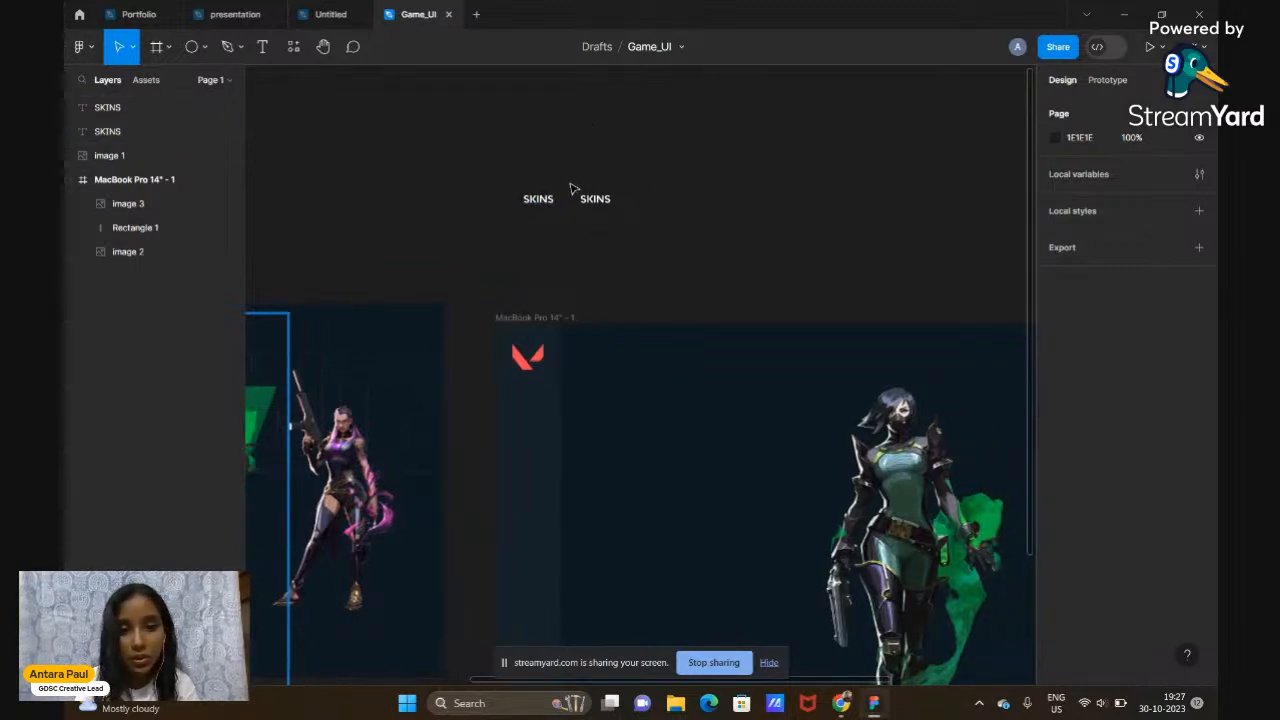
scroll(553, 205, up, 1)
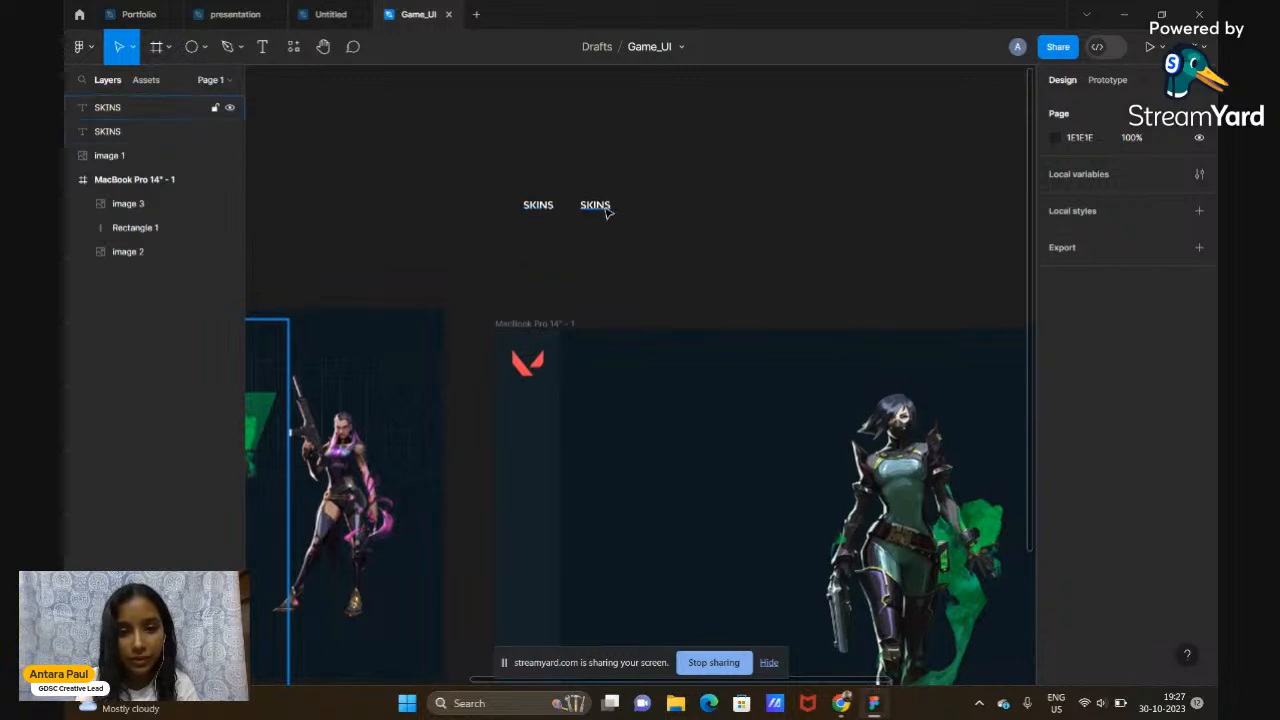
scroll(606, 210, left, 5)
scroll(605, 212, down, 2)
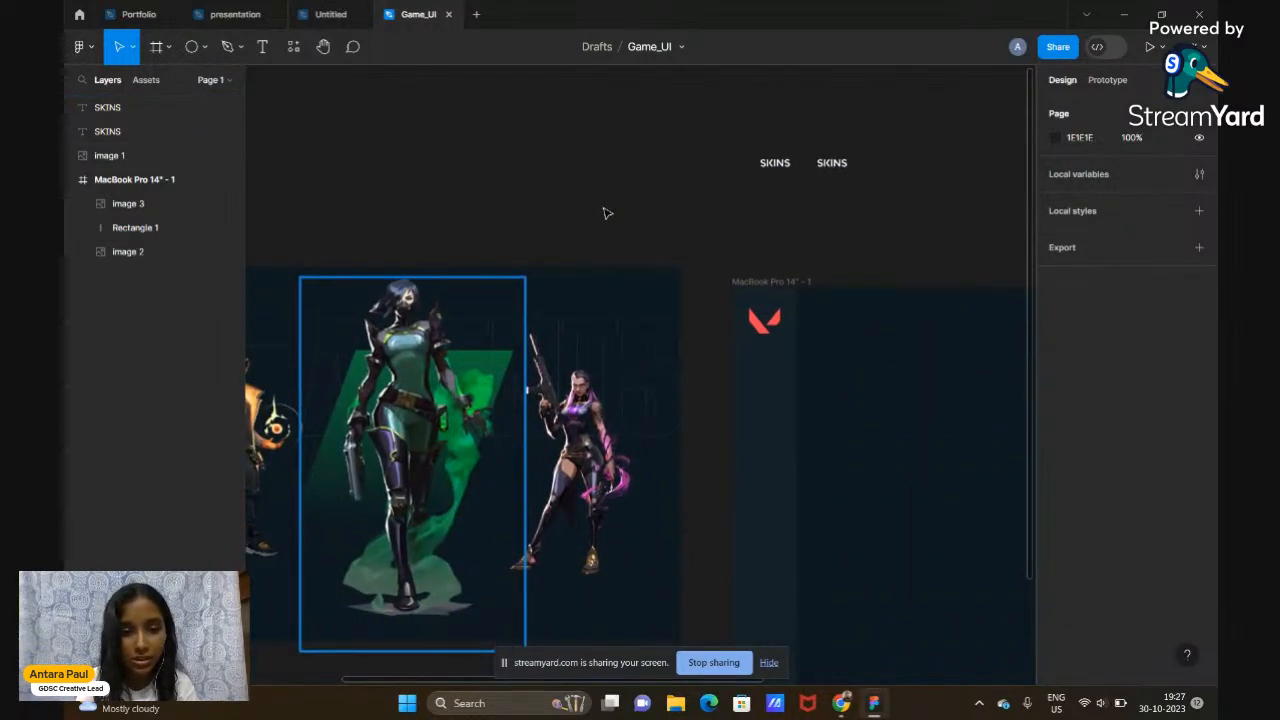
scroll(604, 211, left, 6)
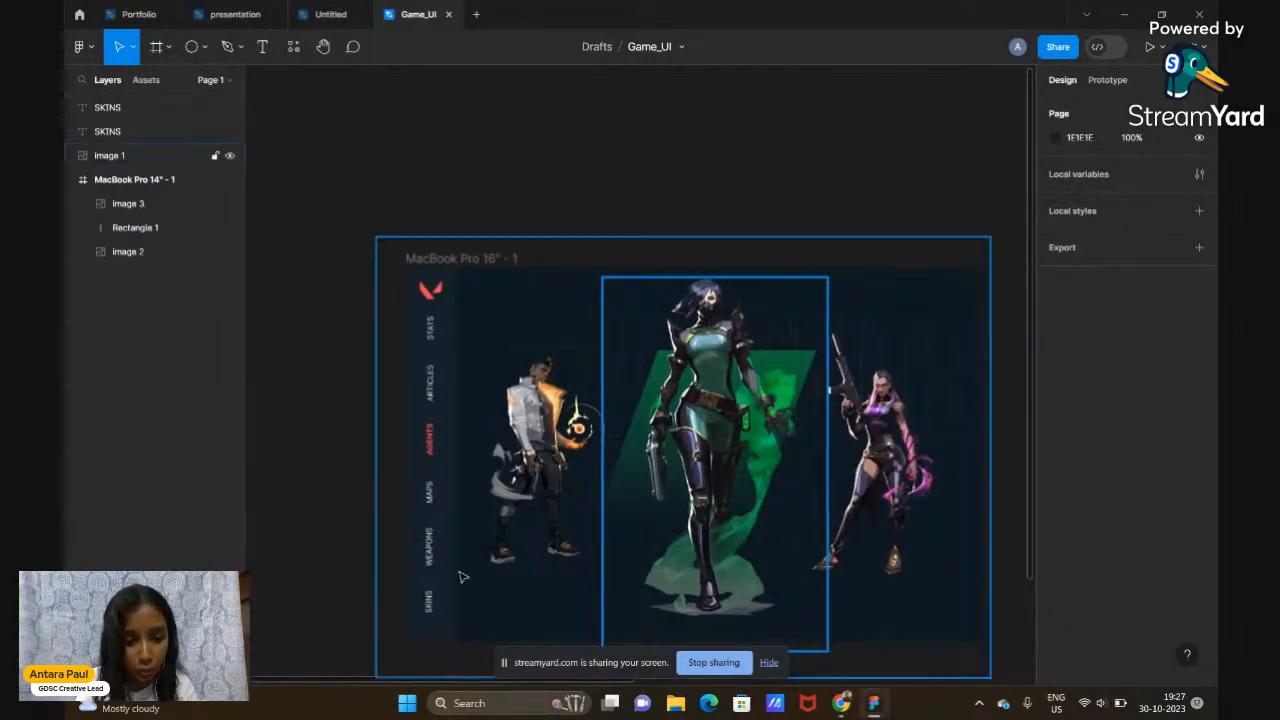
scroll(820, 369, right, 9)
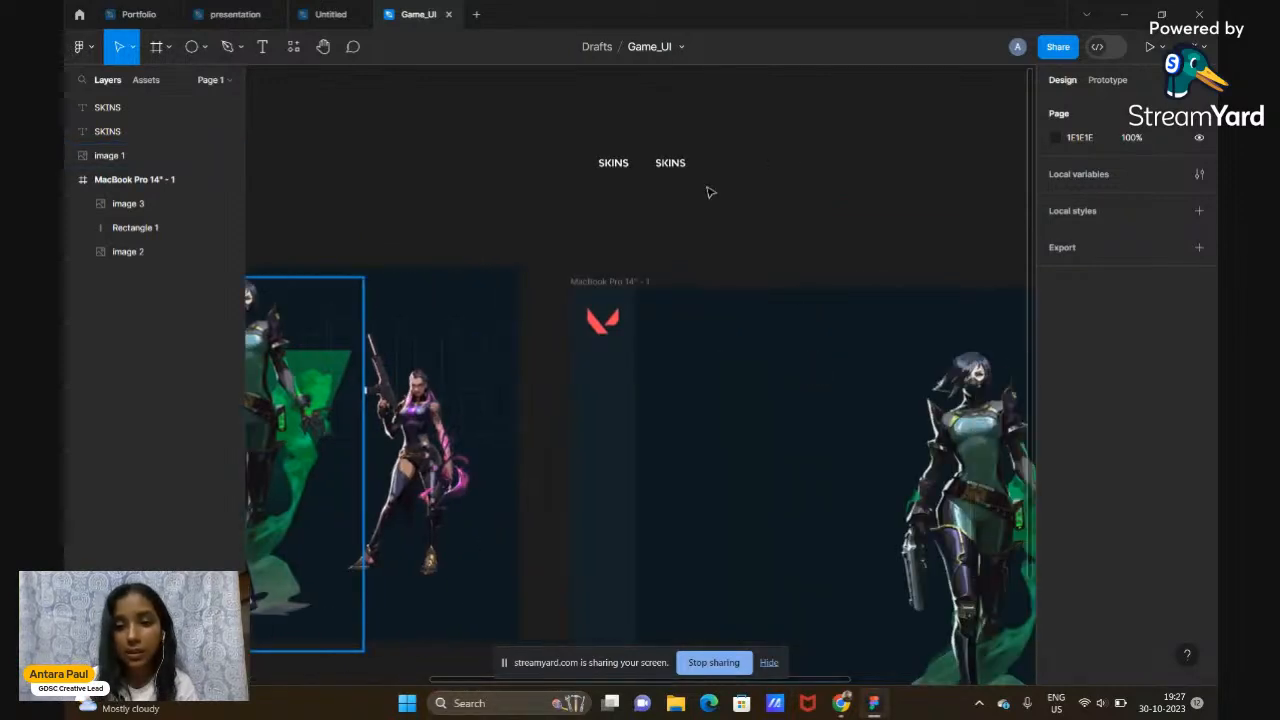
Retype the copy as 'WEAPONS' and bring up its font choices
click(676, 168)
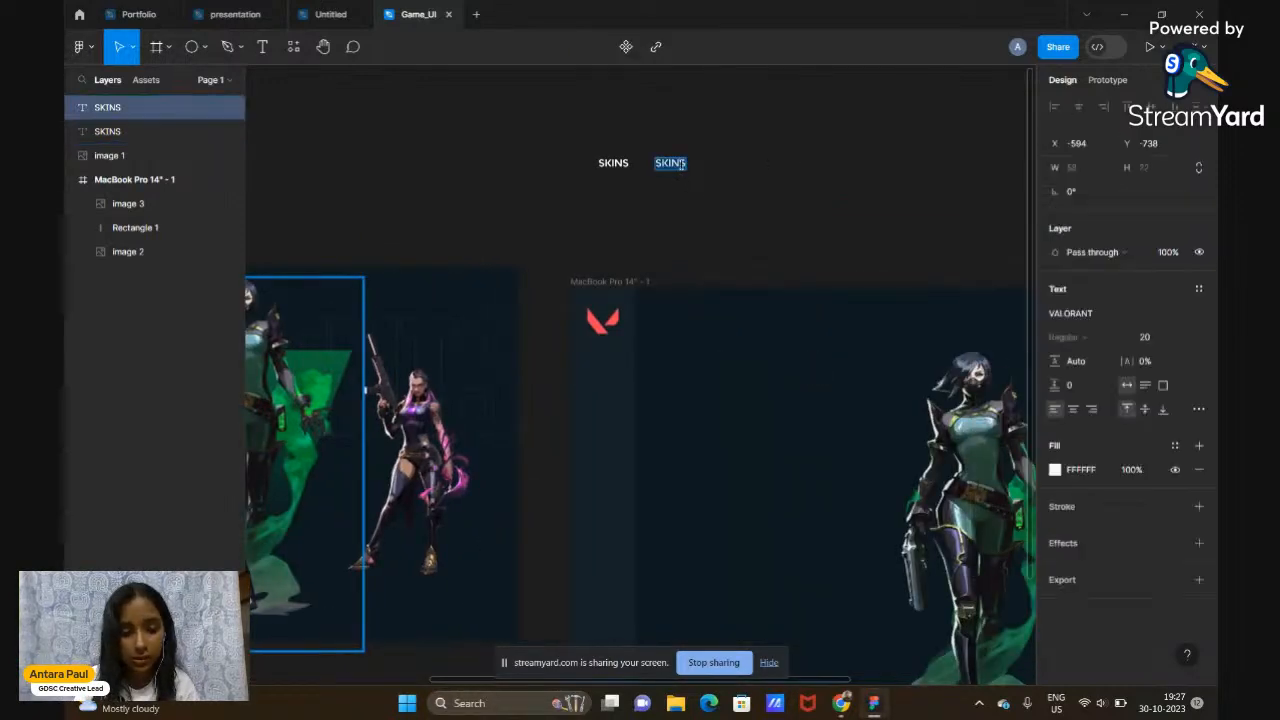
text(WEAPONS)
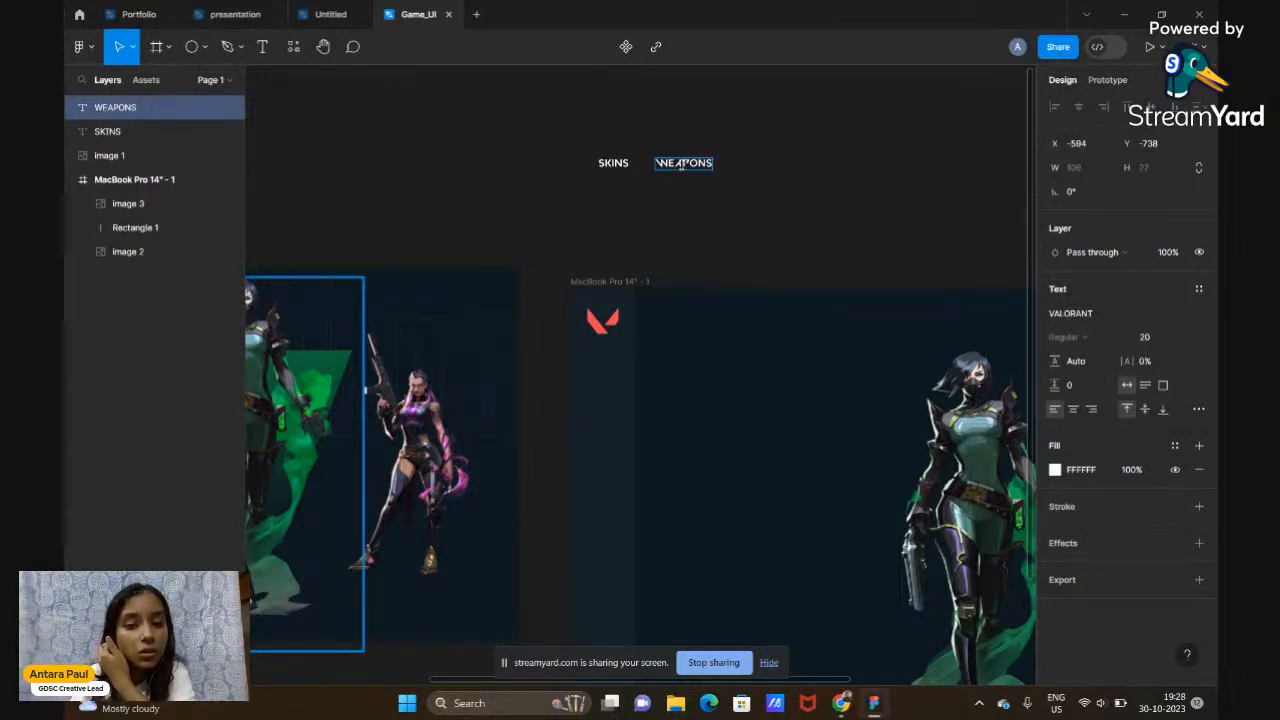
key(Escape)
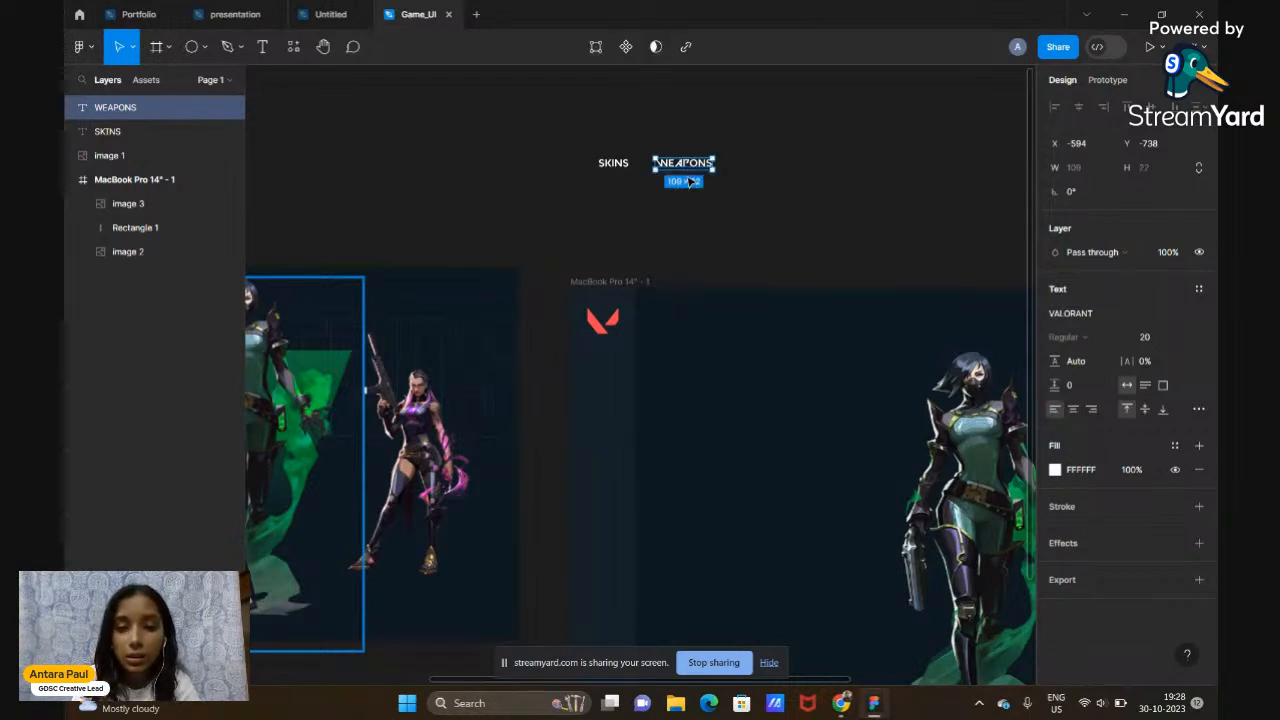
double_click(686, 164)
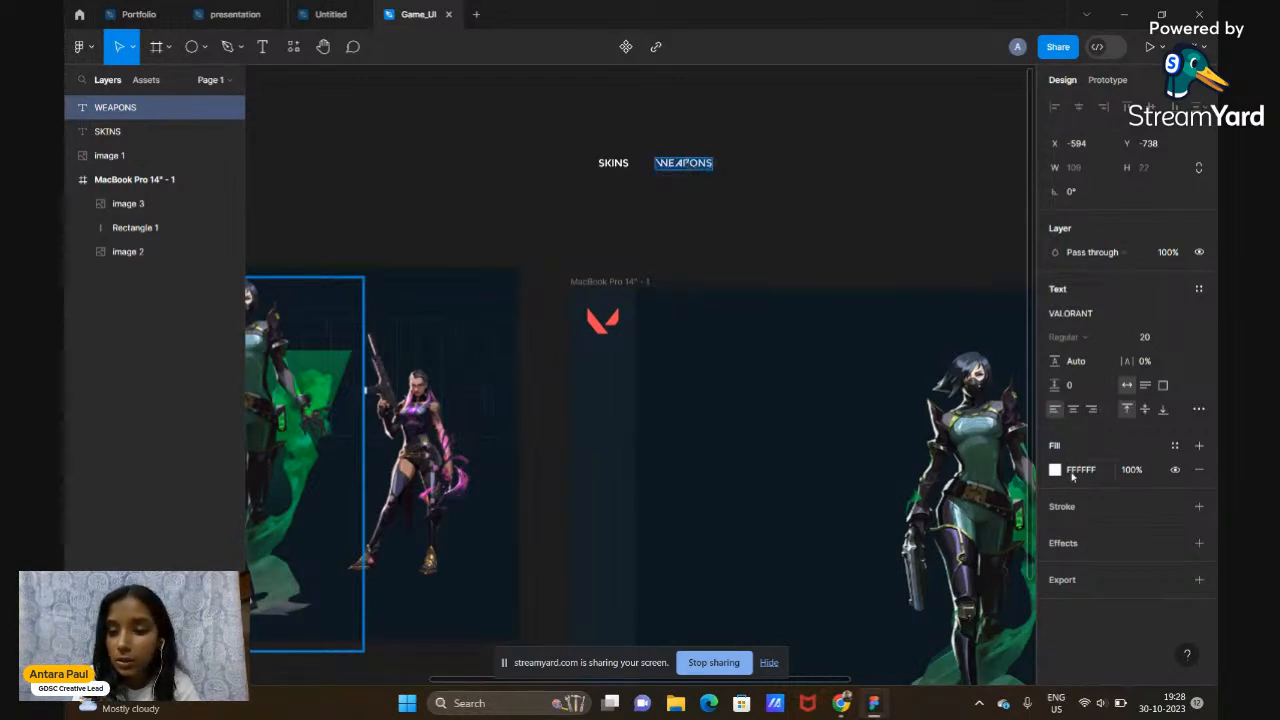
click(1083, 315)
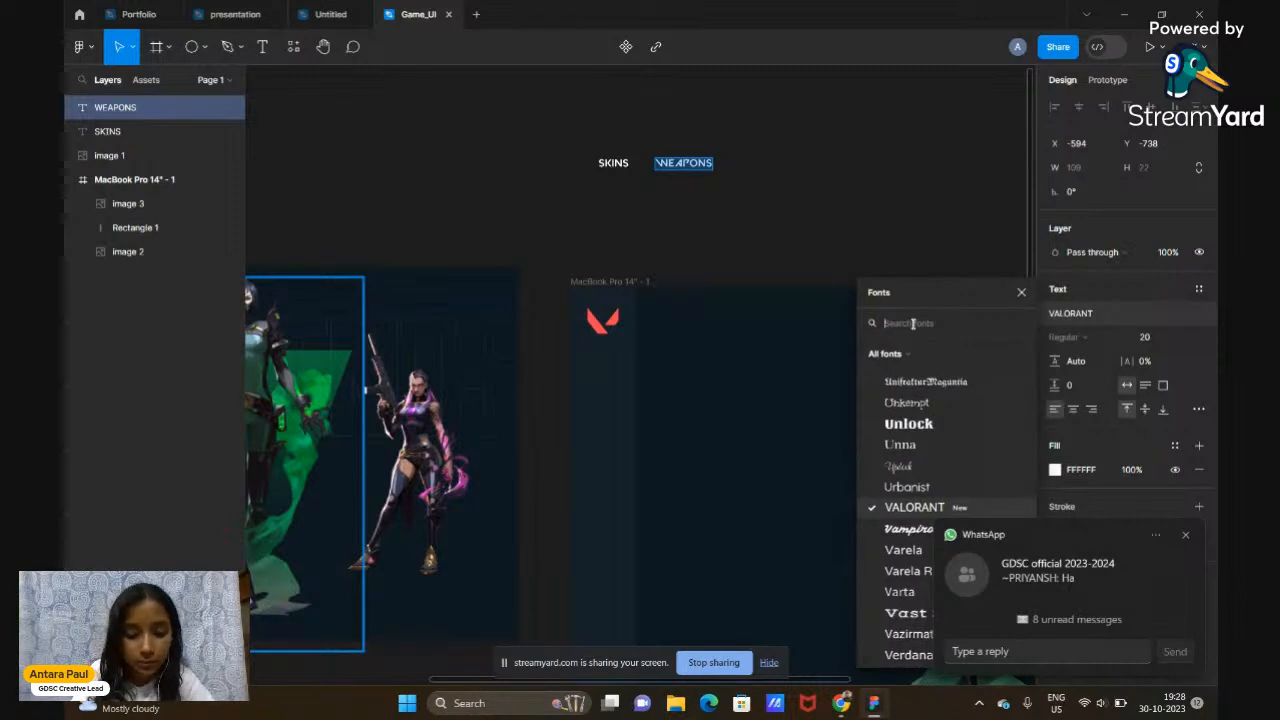
Change the WEAPONS label's font to Inter
text(INTER)
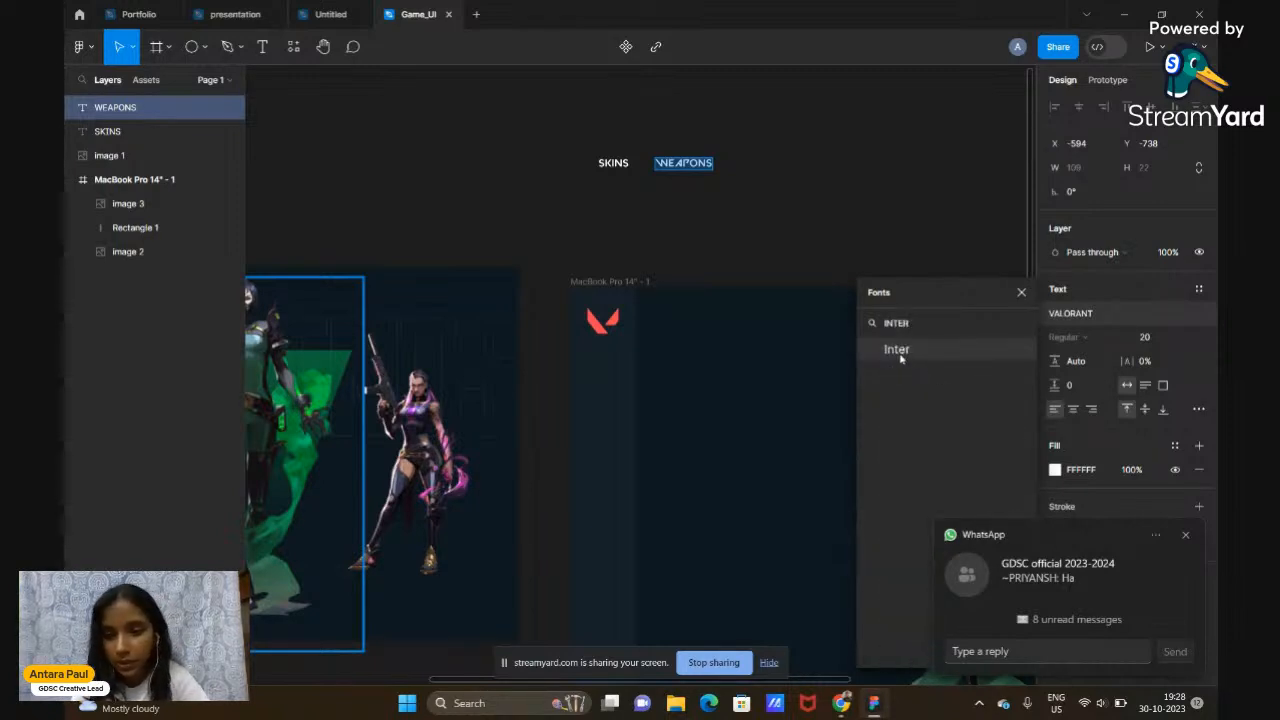
click(899, 352)
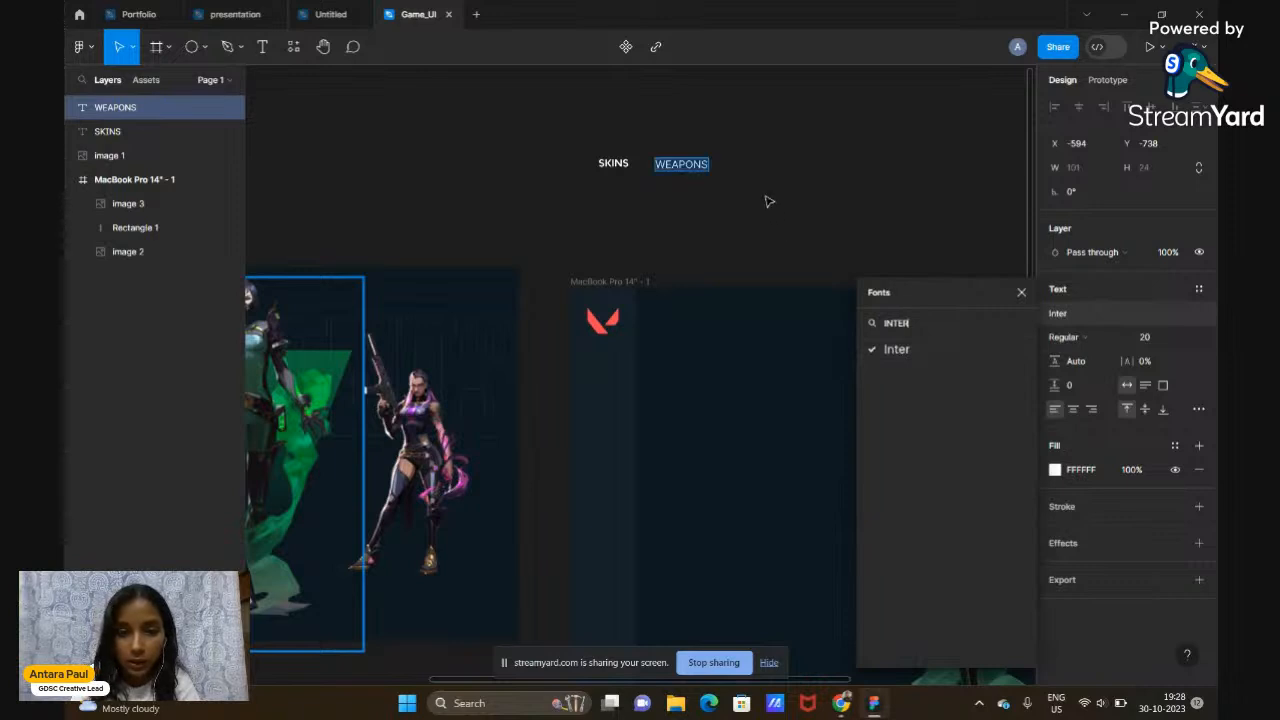
click(1021, 292)
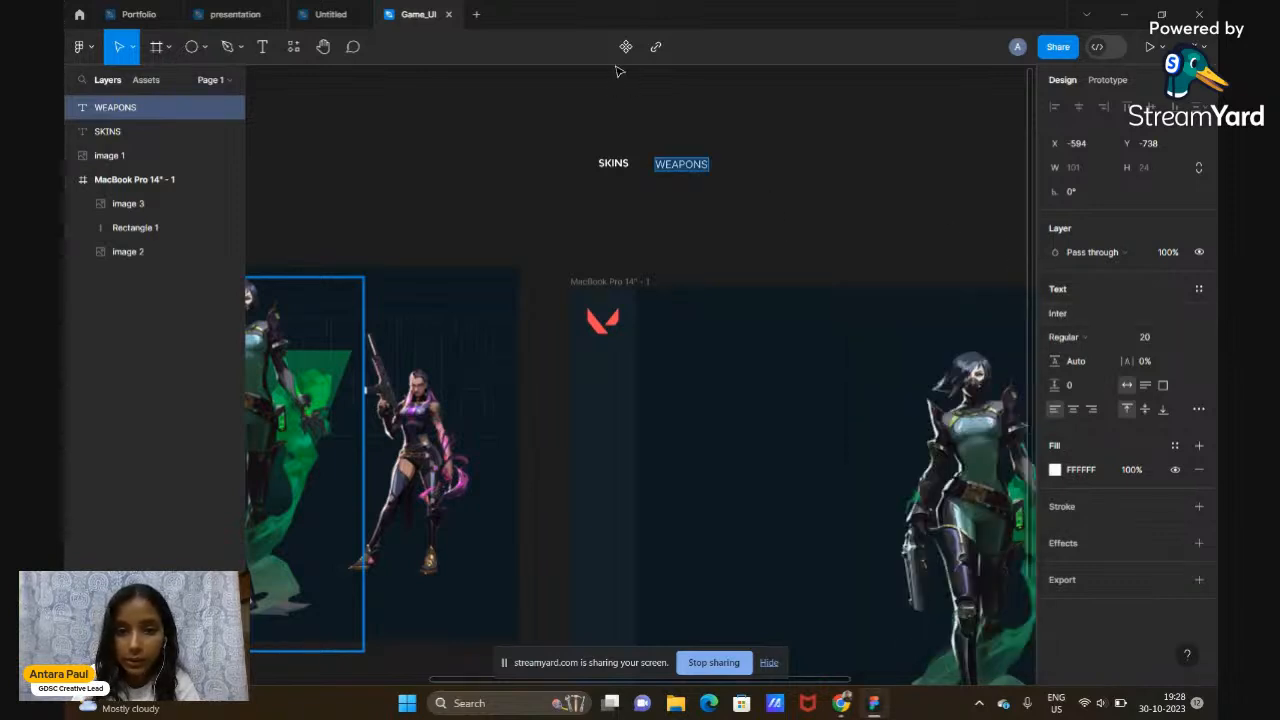
Change the SKINS label's font from VALORANT to Inter as well
click(607, 160)
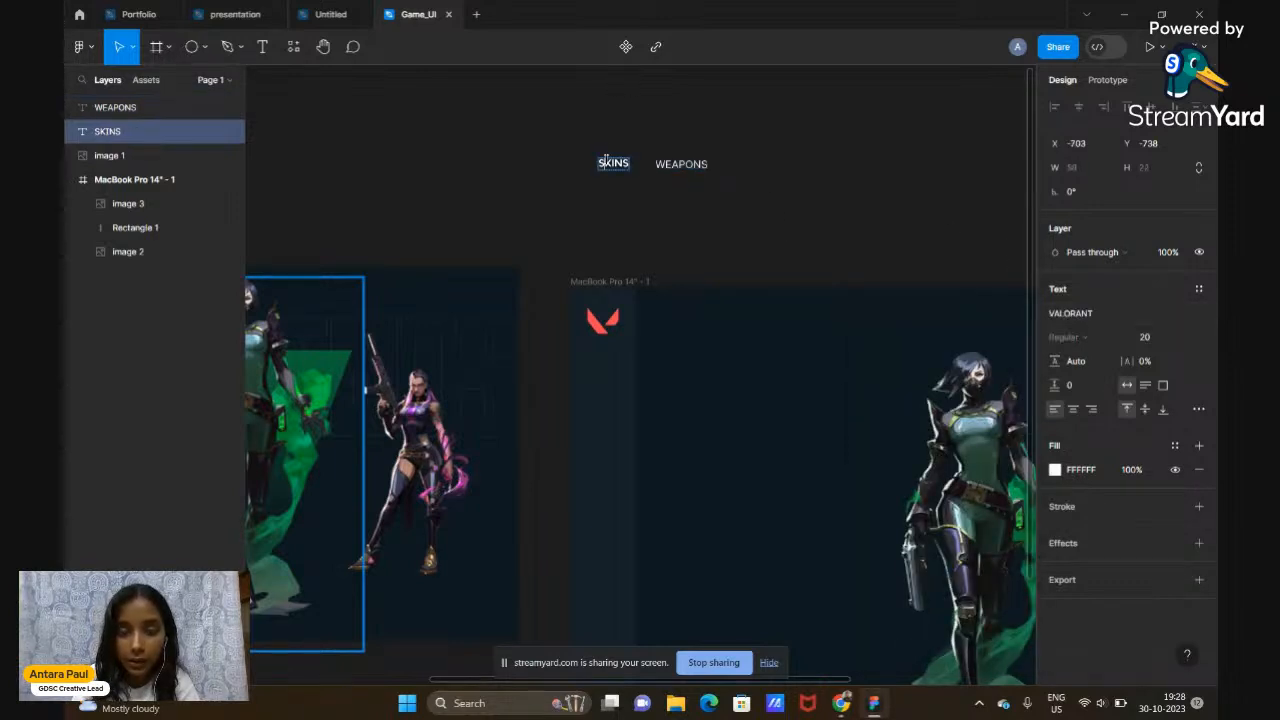
click(1084, 316)
text(INTER)
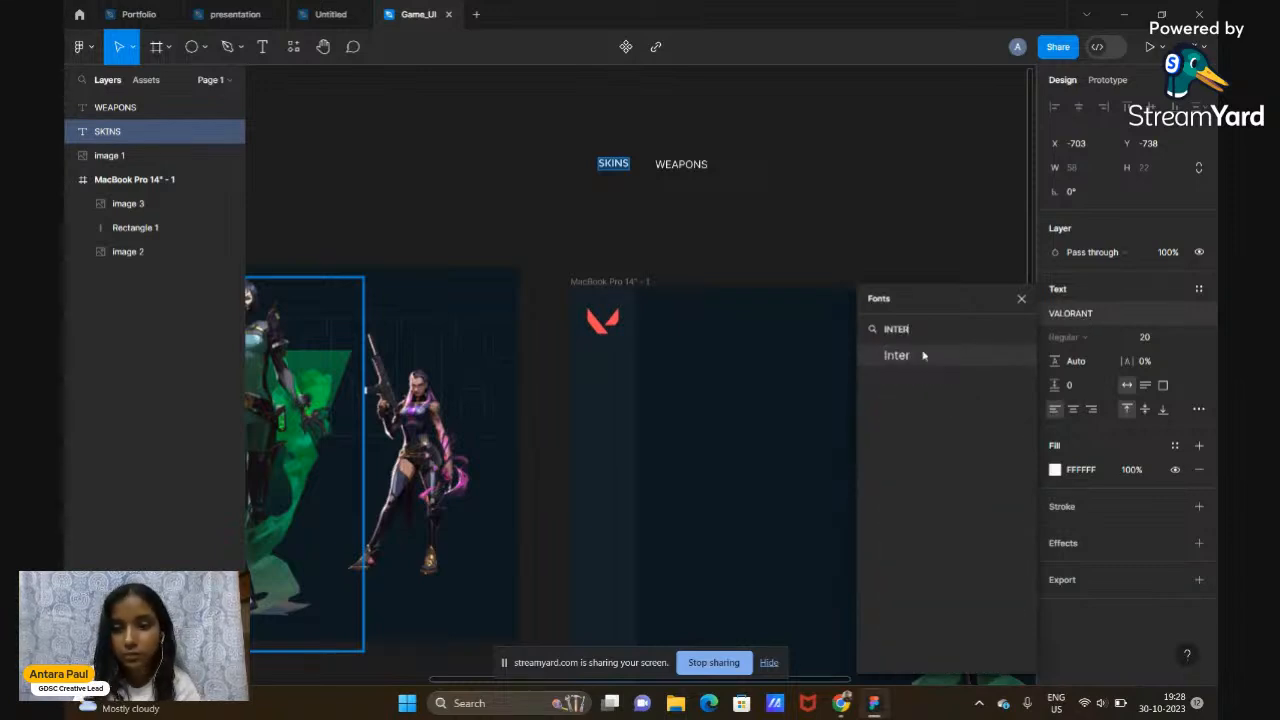
click(922, 355)
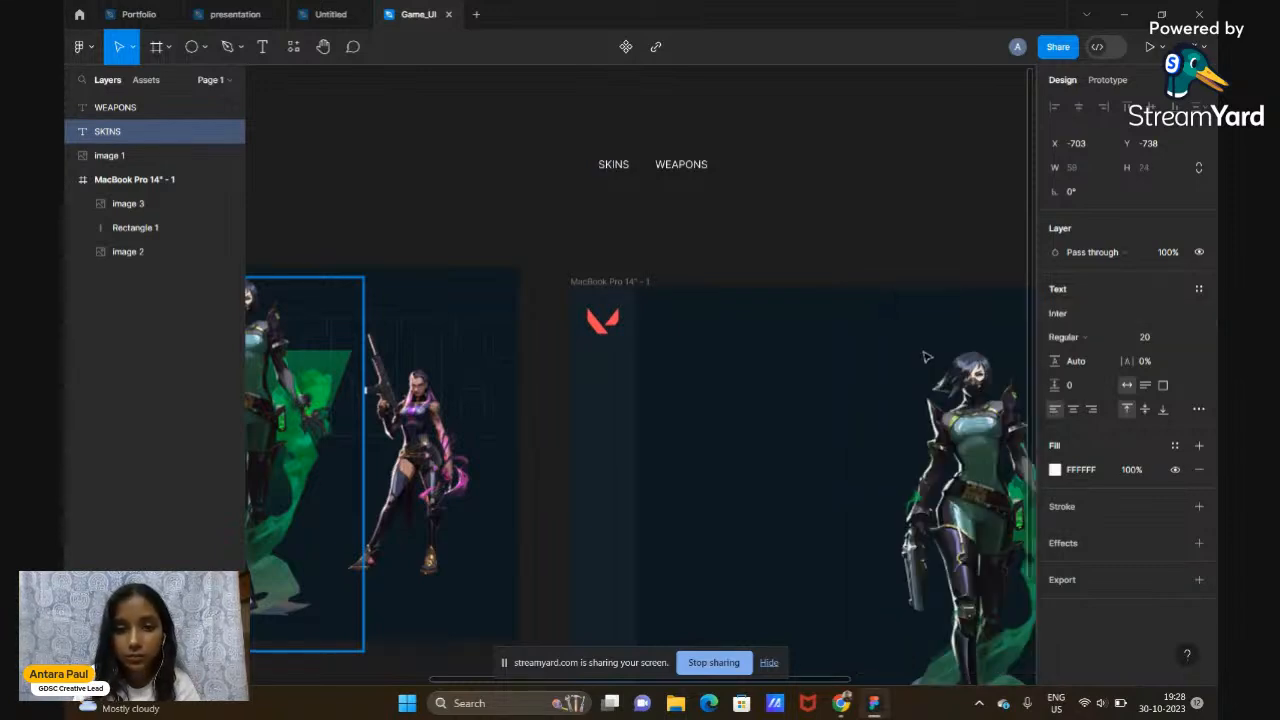
scroll(756, 226, down, 2)
click(756, 226)
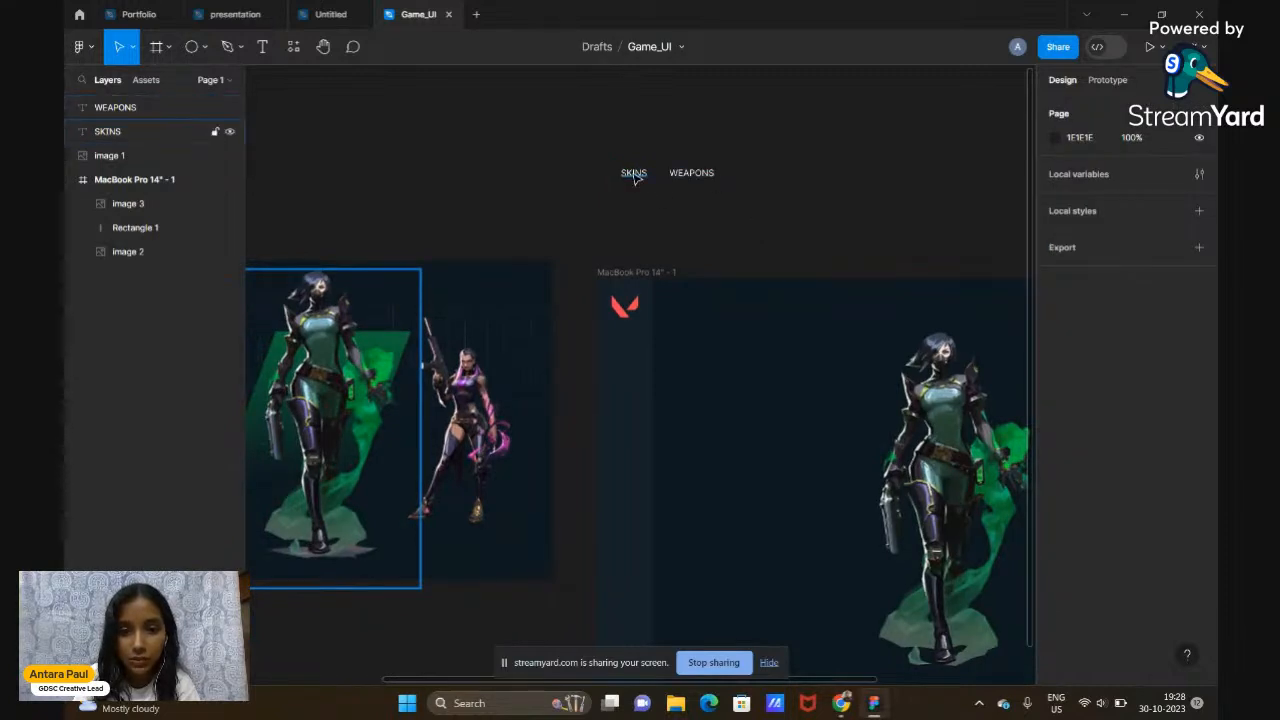
Duplicate WEAPONS, place the copy to its right, and retype it as 'MAPS'
click(692, 178)
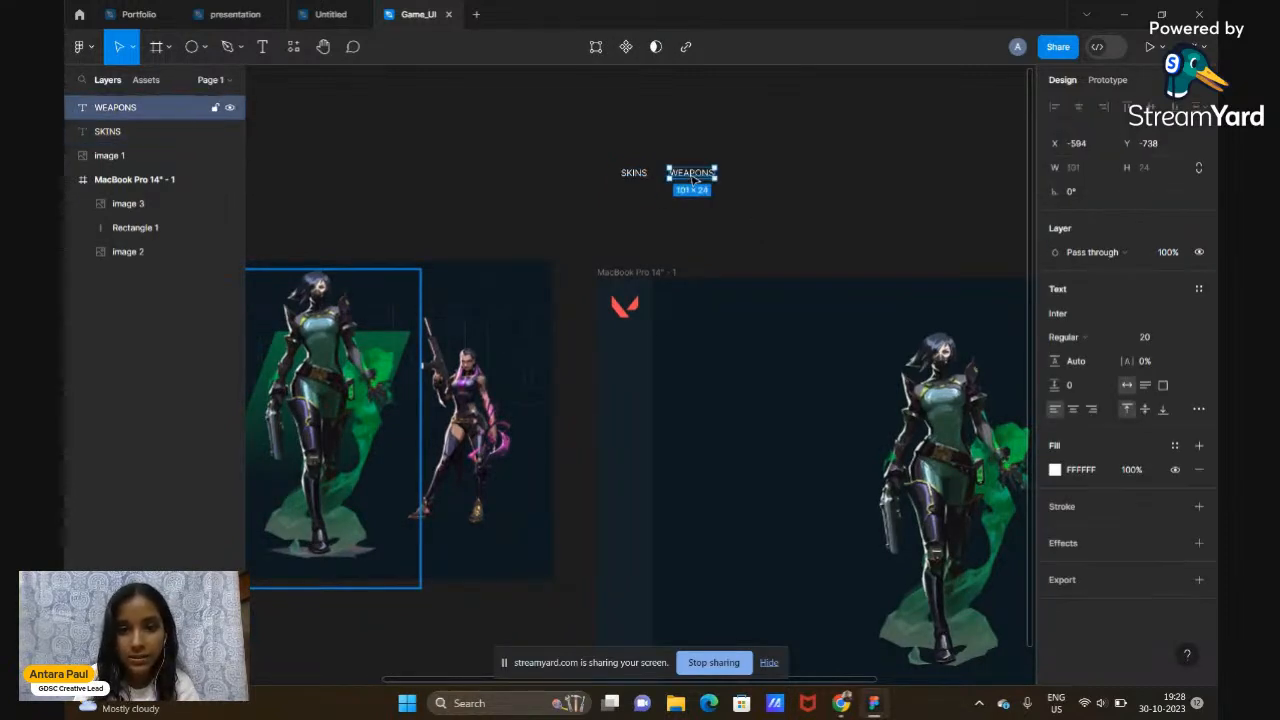
drag(716, 174, 766, 163)
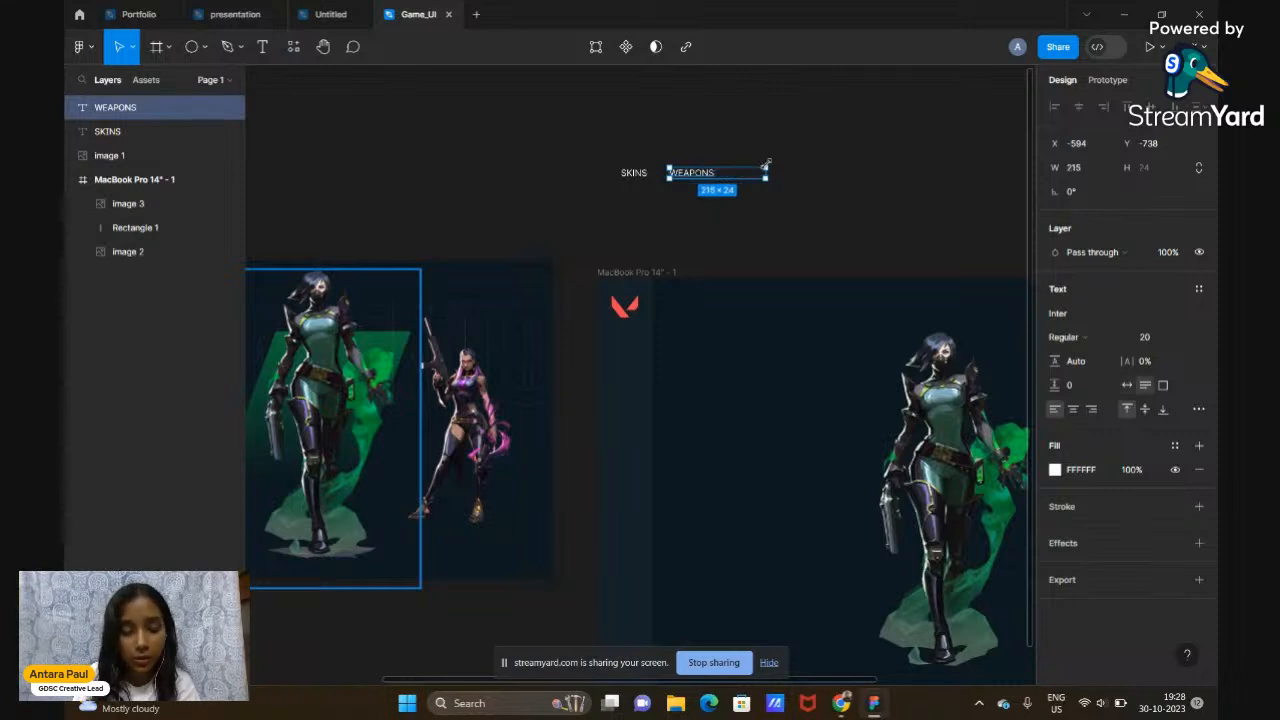
key(ctrl+z)
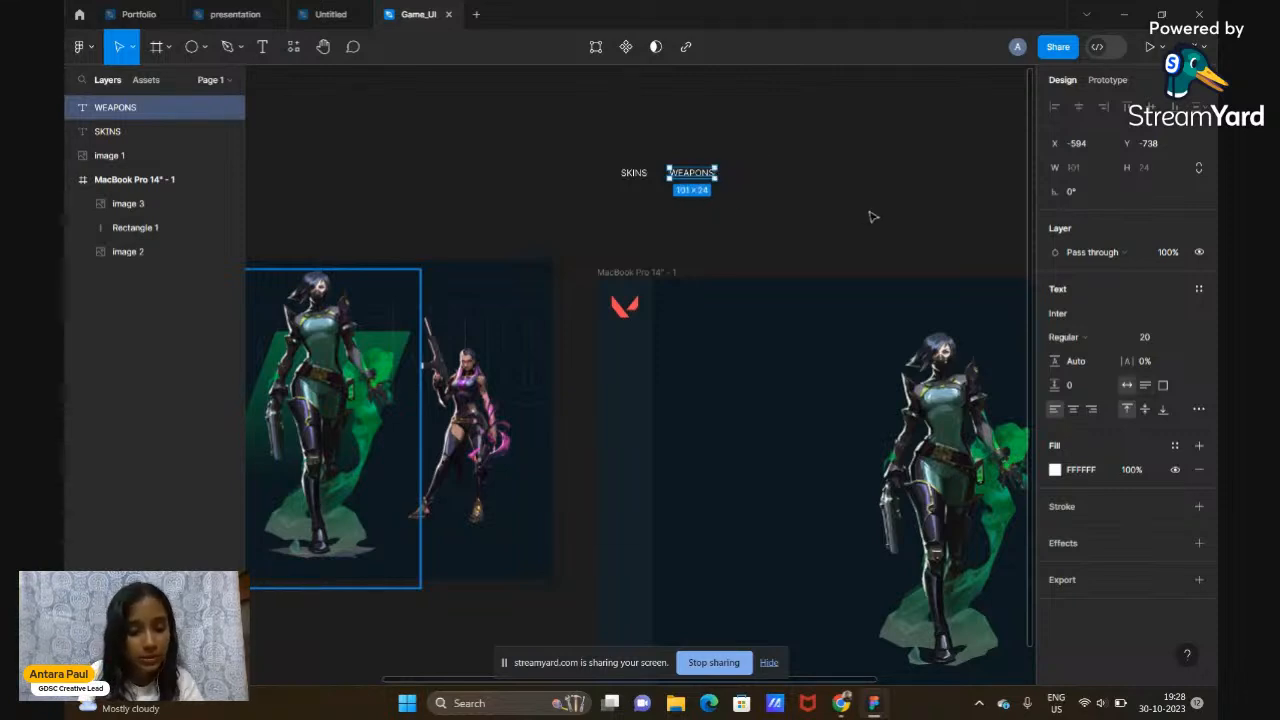
key(ctrl+d)
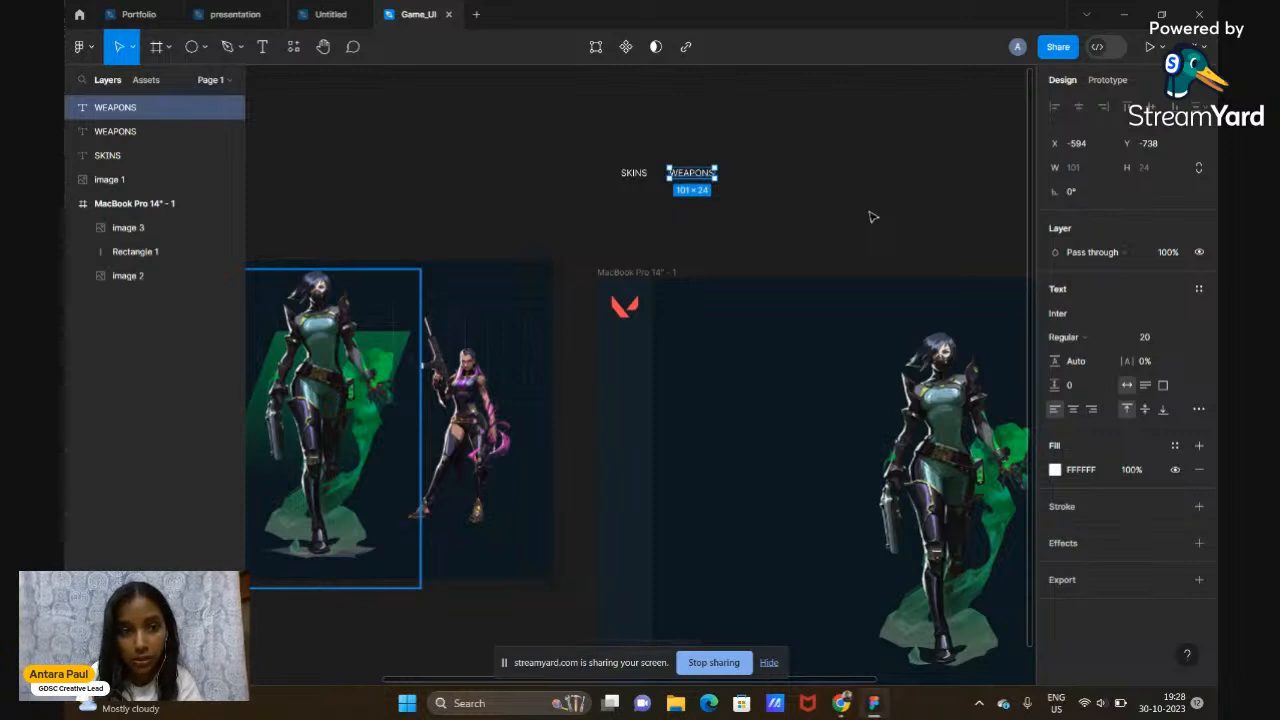
drag(698, 178, 764, 178)
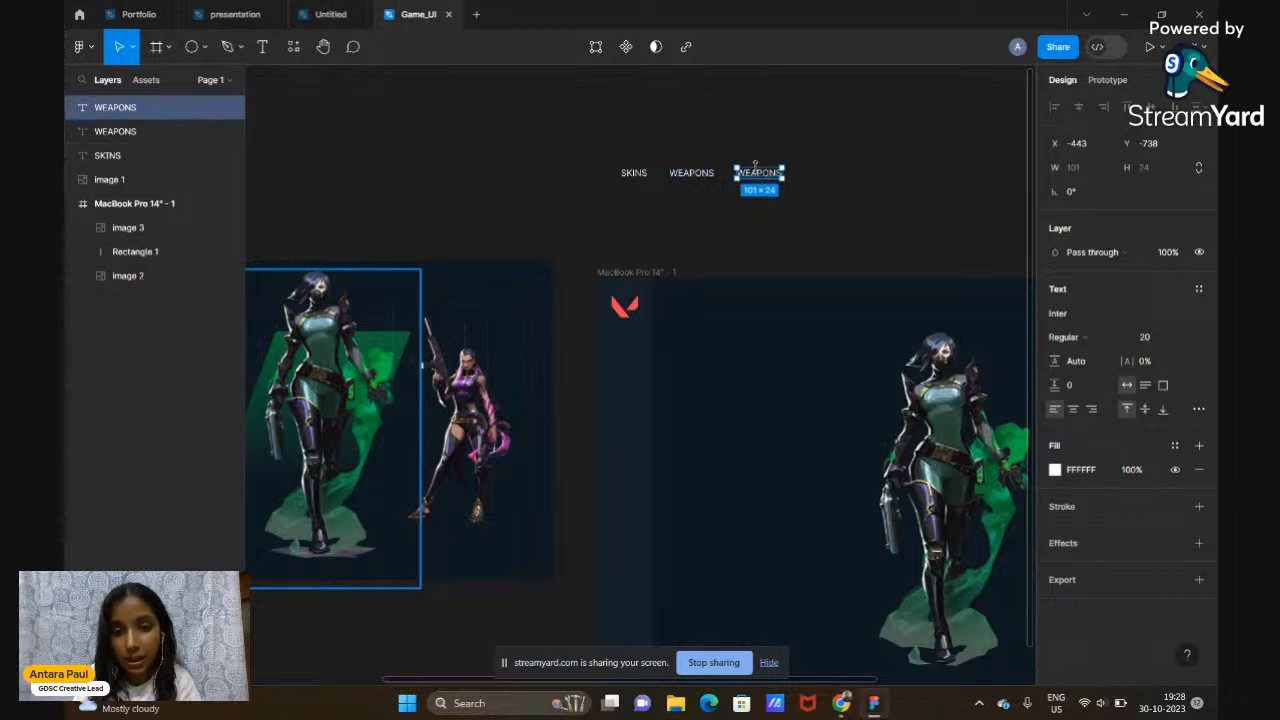
scroll(679, 263, left, 5)
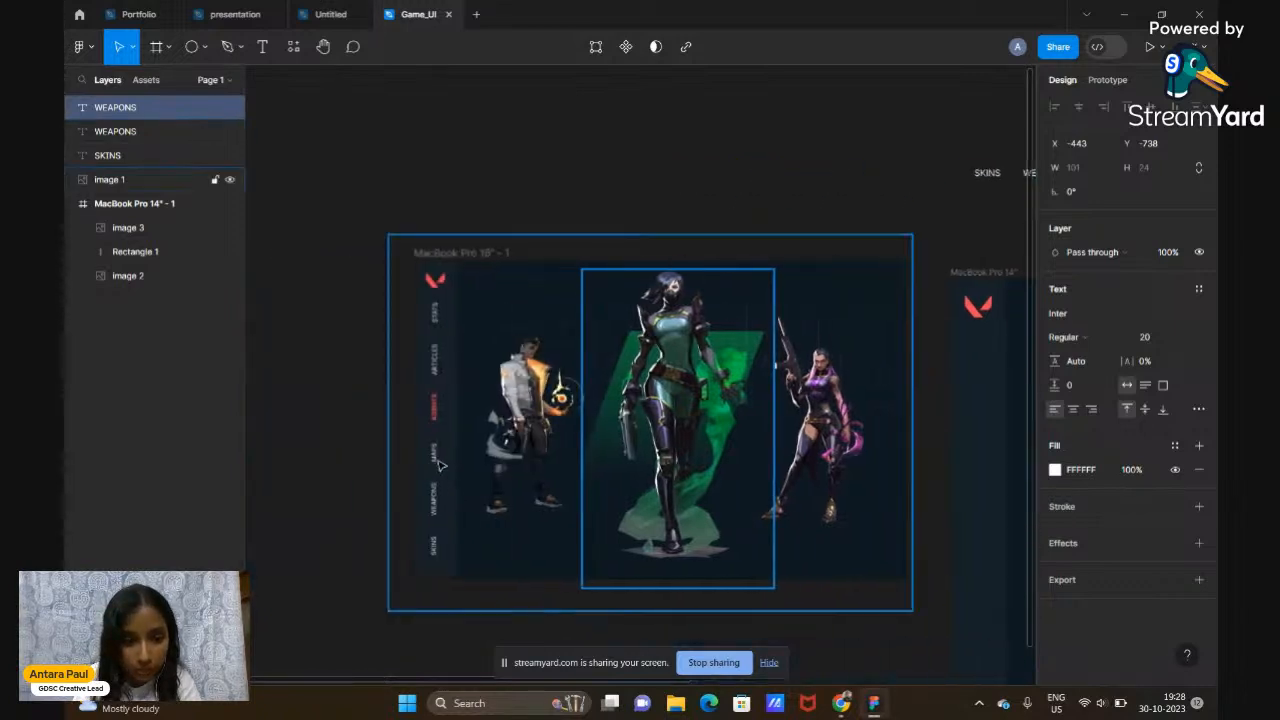
scroll(688, 428, right, 5)
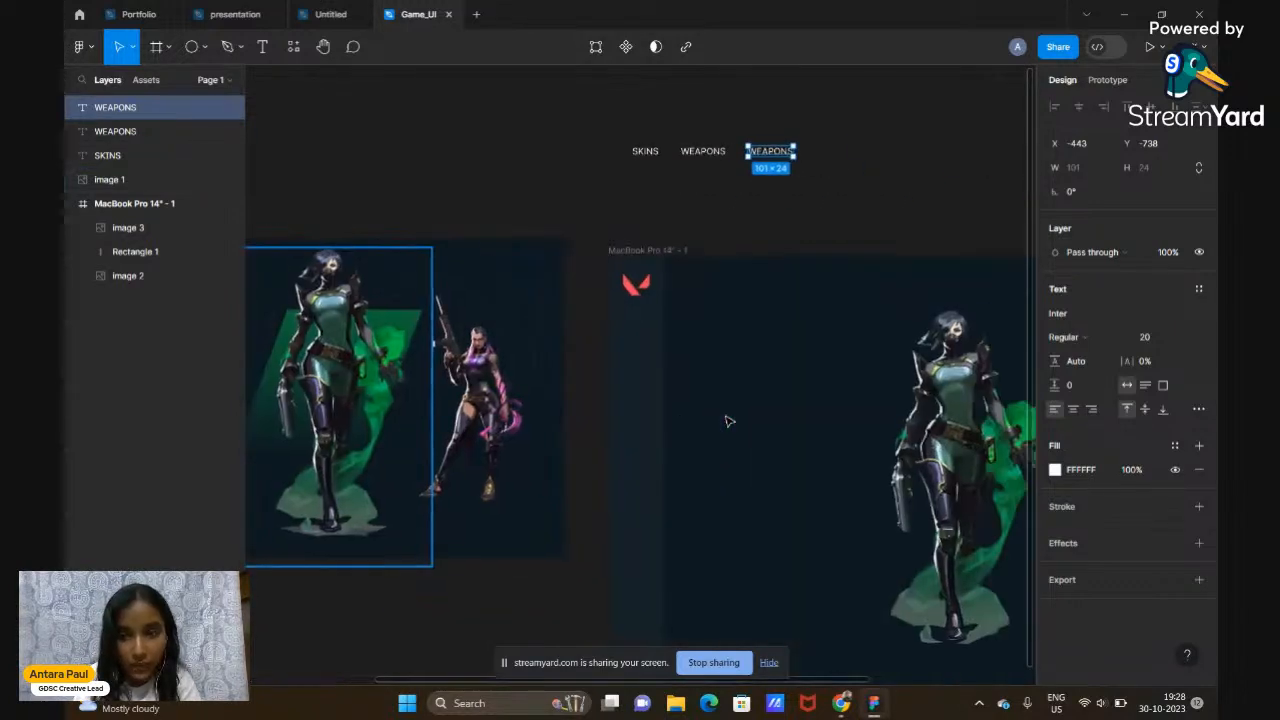
double_click(777, 152)
text(MAPS)
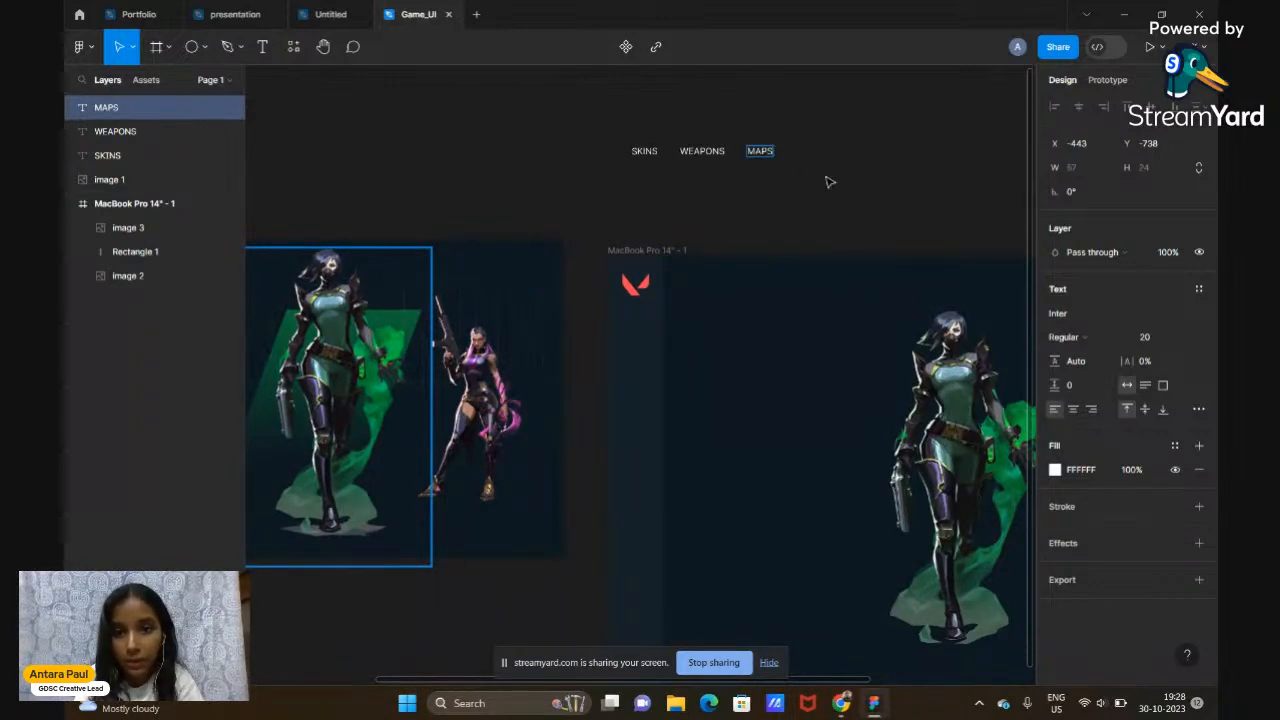
key(Escape)
click(829, 181)
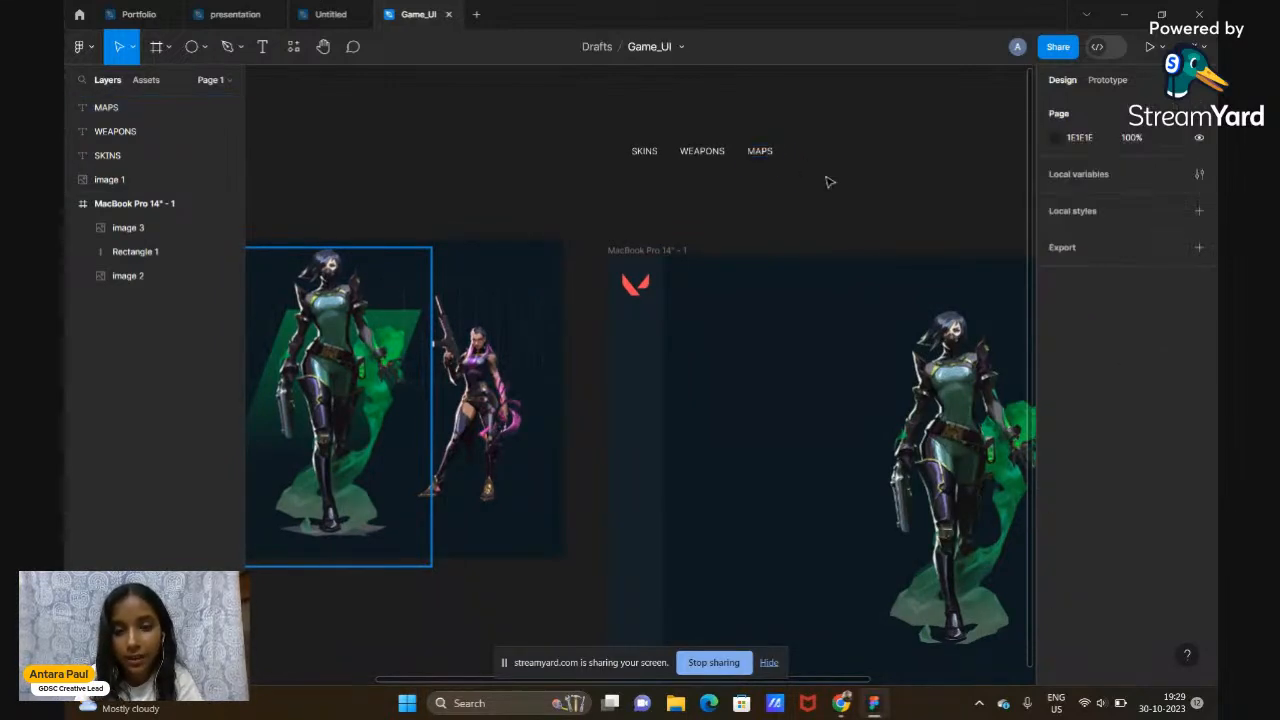
Add an evenly spaced 'AGENTS' label to the right of MAPS
click(759, 152)
key(ctrl+d)
drag(759, 152, 807, 153)
scroll(806, 153, left, 5)
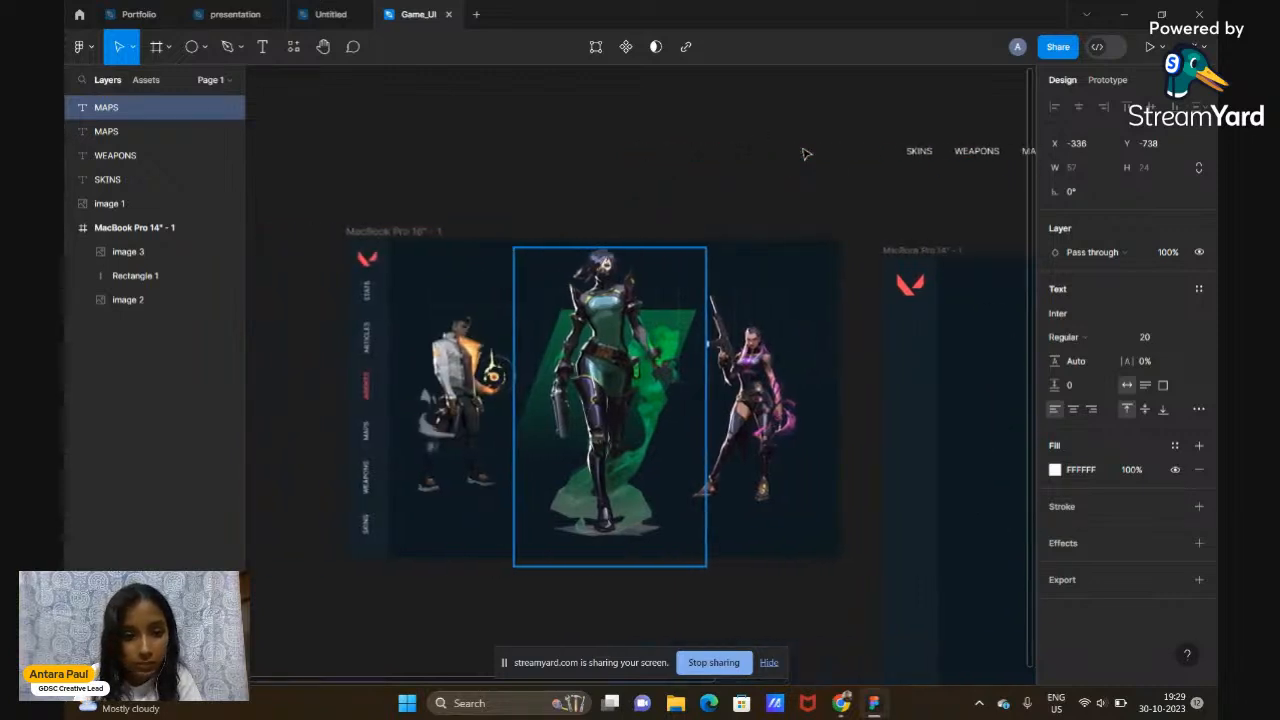
scroll(806, 153, right, 4)
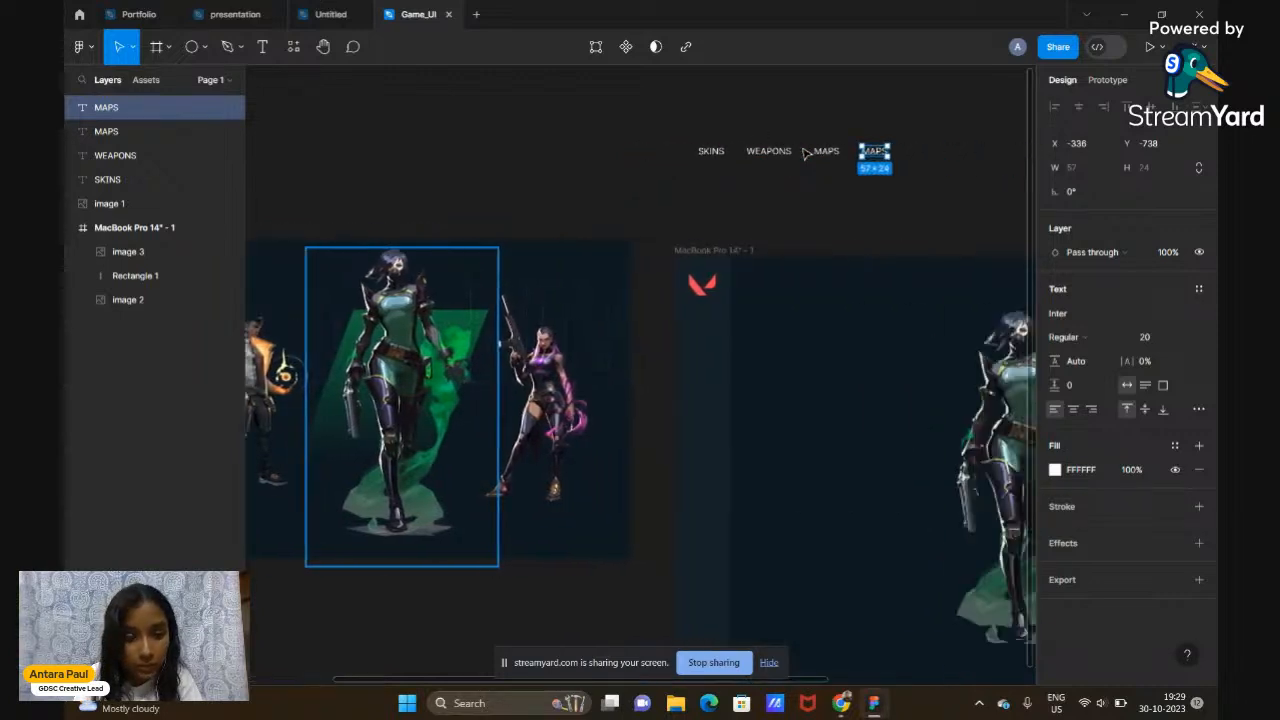
double_click(874, 151)
text(AGE)
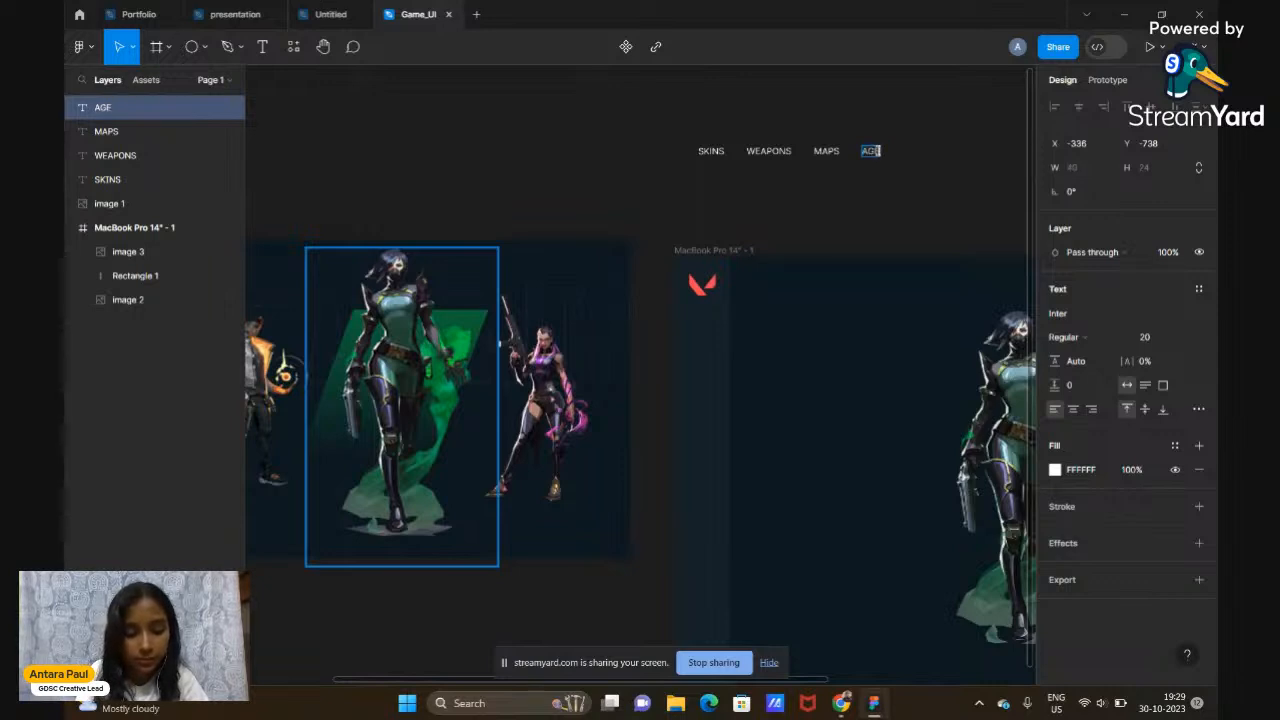
text(NTS)
scroll(908, 209, left, 5)
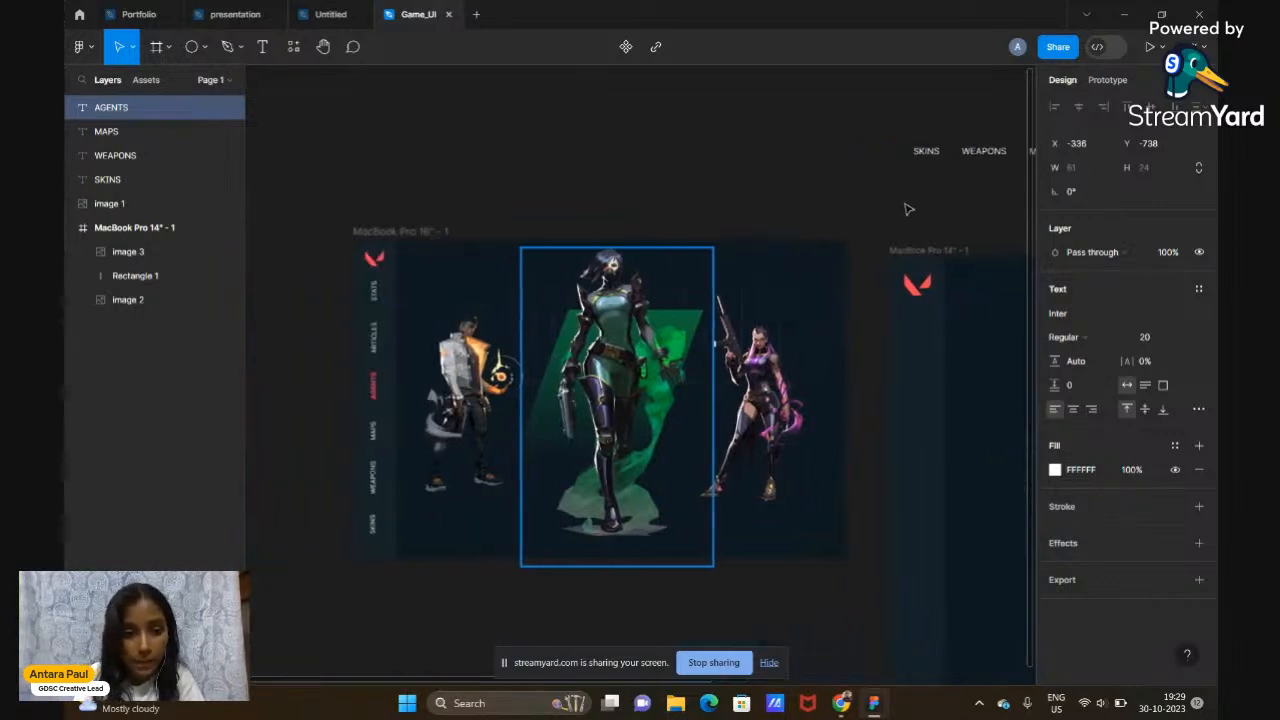
scroll(908, 209, right, 7)
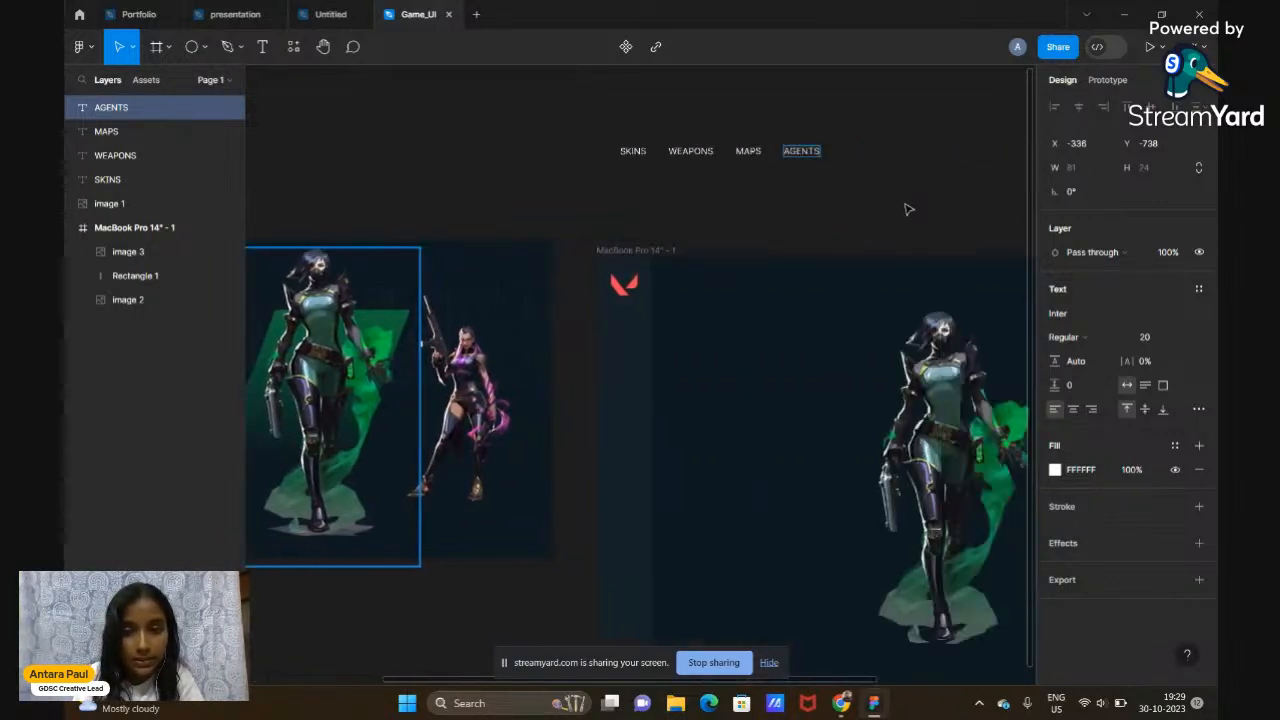
Add an 'ARTICLES' label to the right of AGENTS
key(ctrl+d)
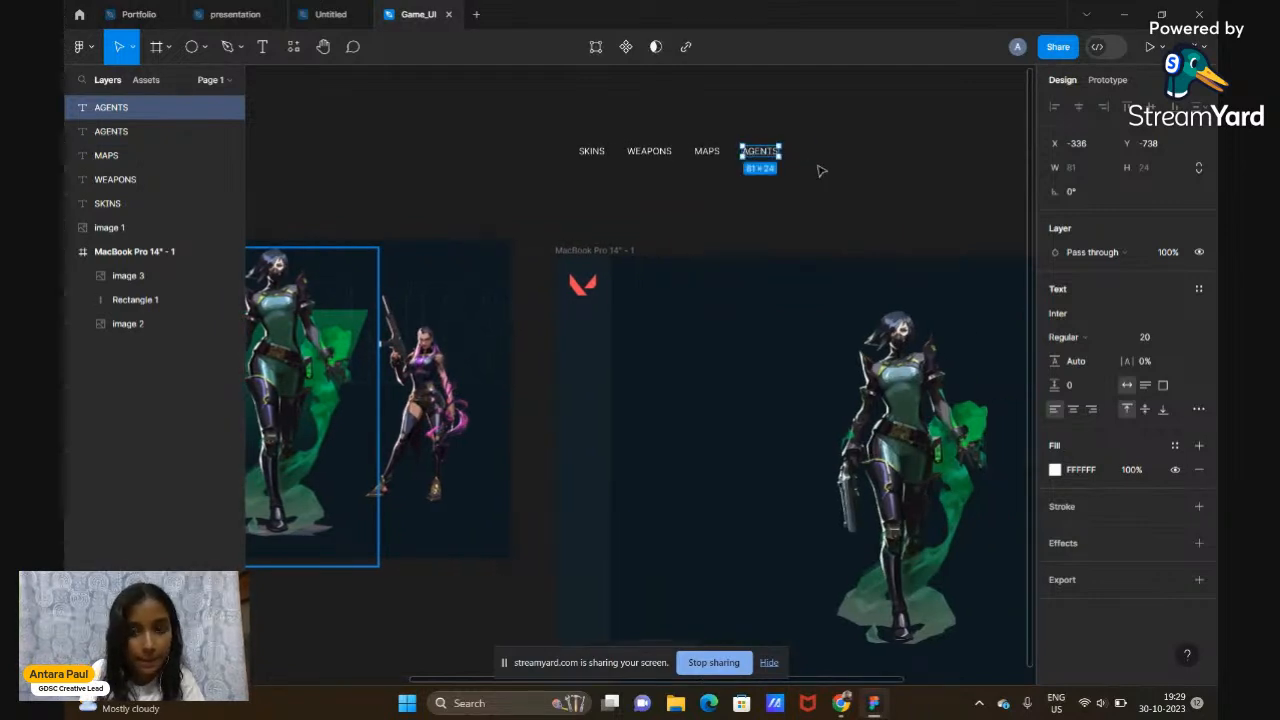
drag(757, 158, 816, 155)
double_click(814, 151)
text(ARTICLES)
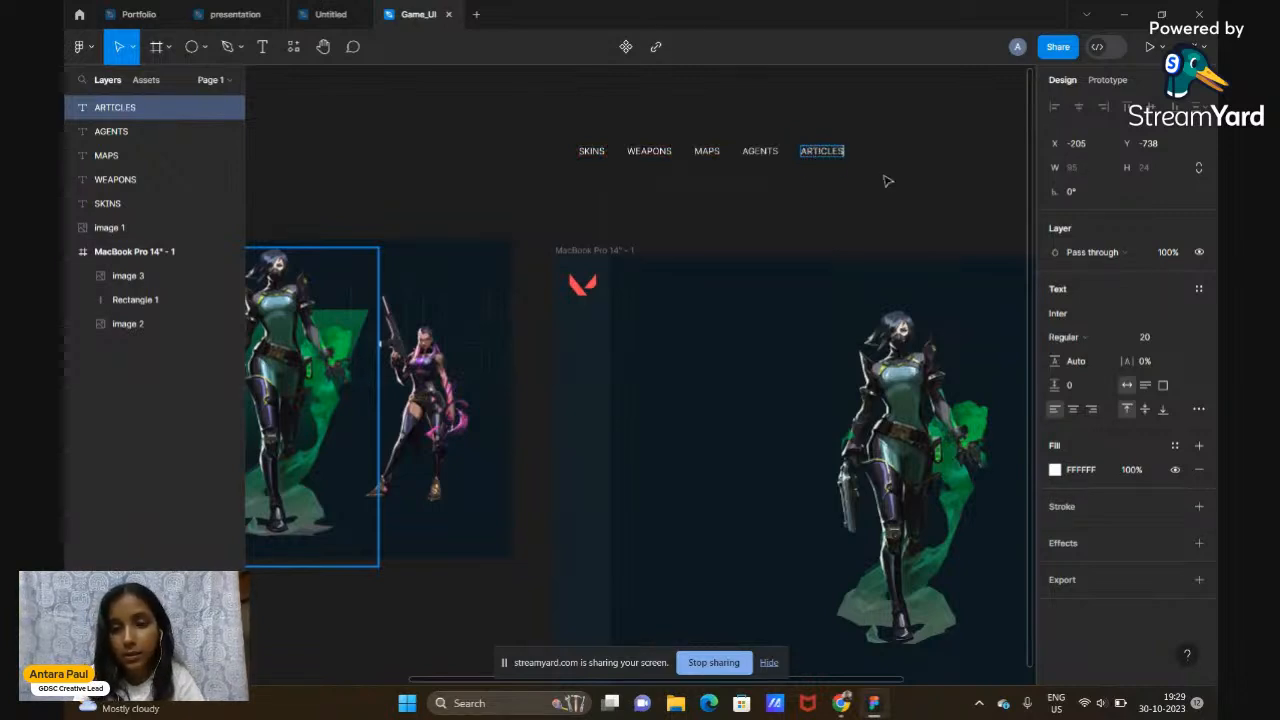
key(Escape)
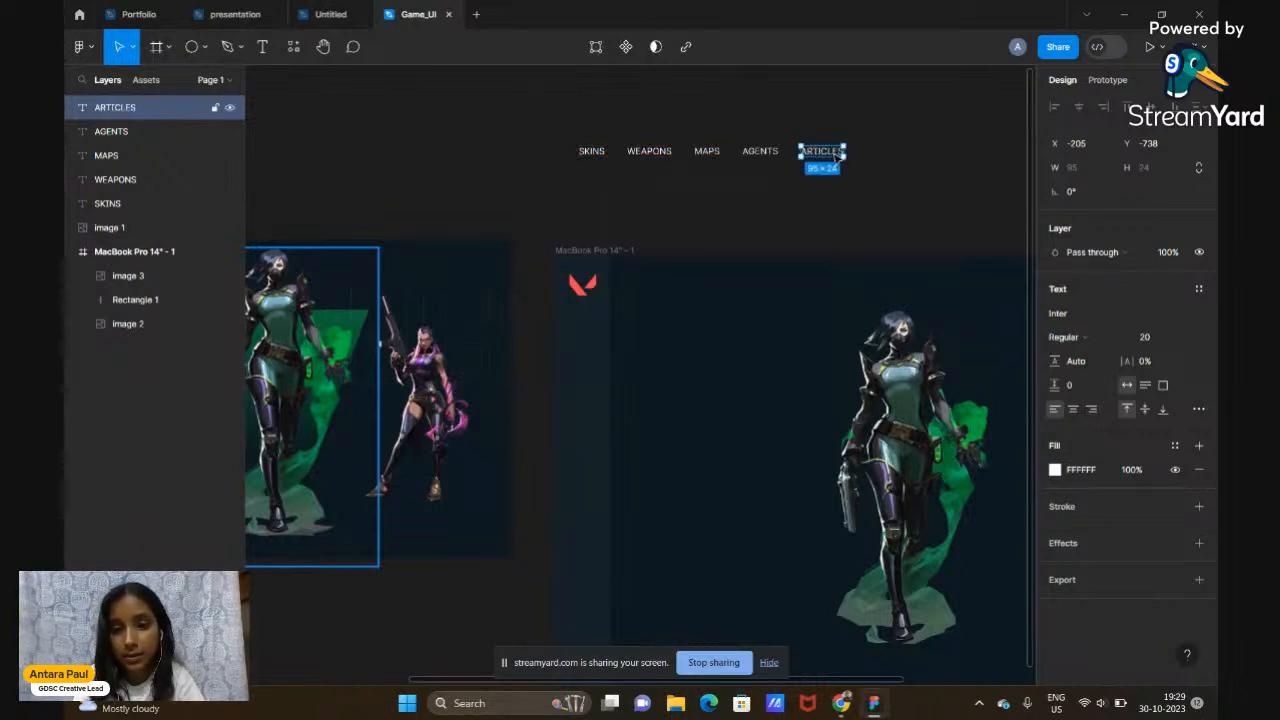
Add a 'STATS' label to the right of ARTICLES to finish the row
key(ctrl+d)
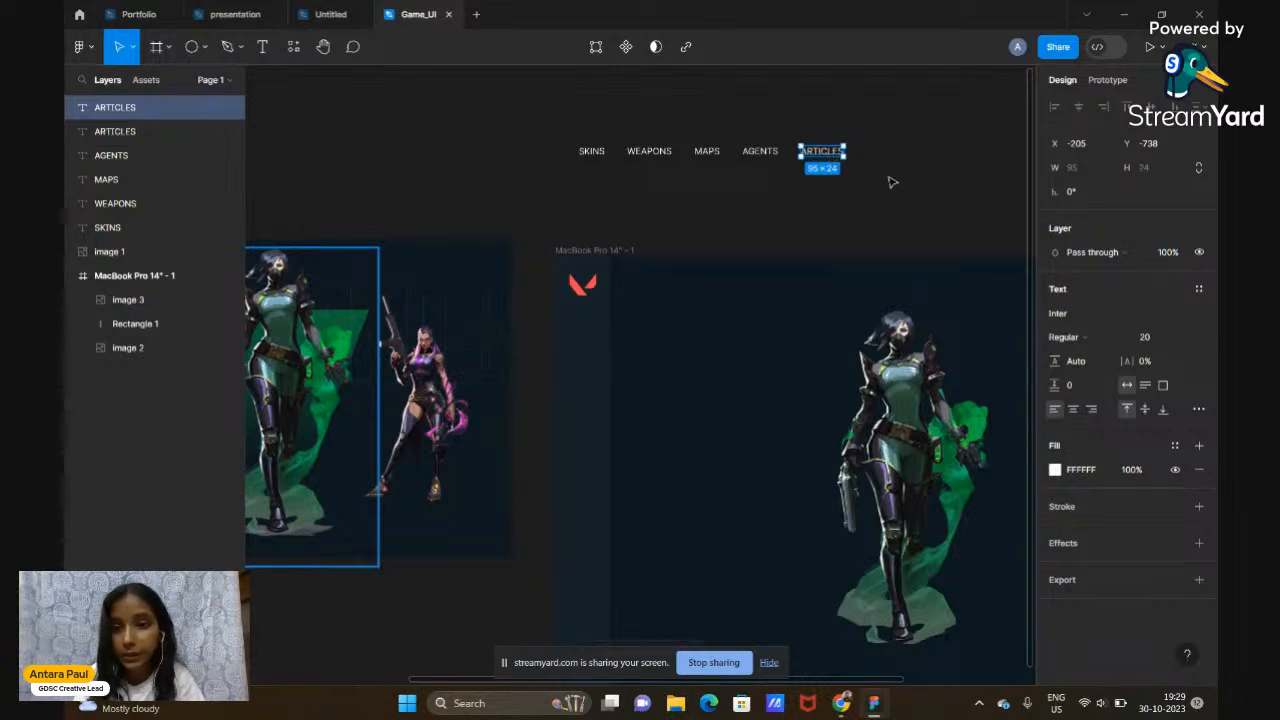
drag(825, 158, 892, 158)
double_click(889, 156)
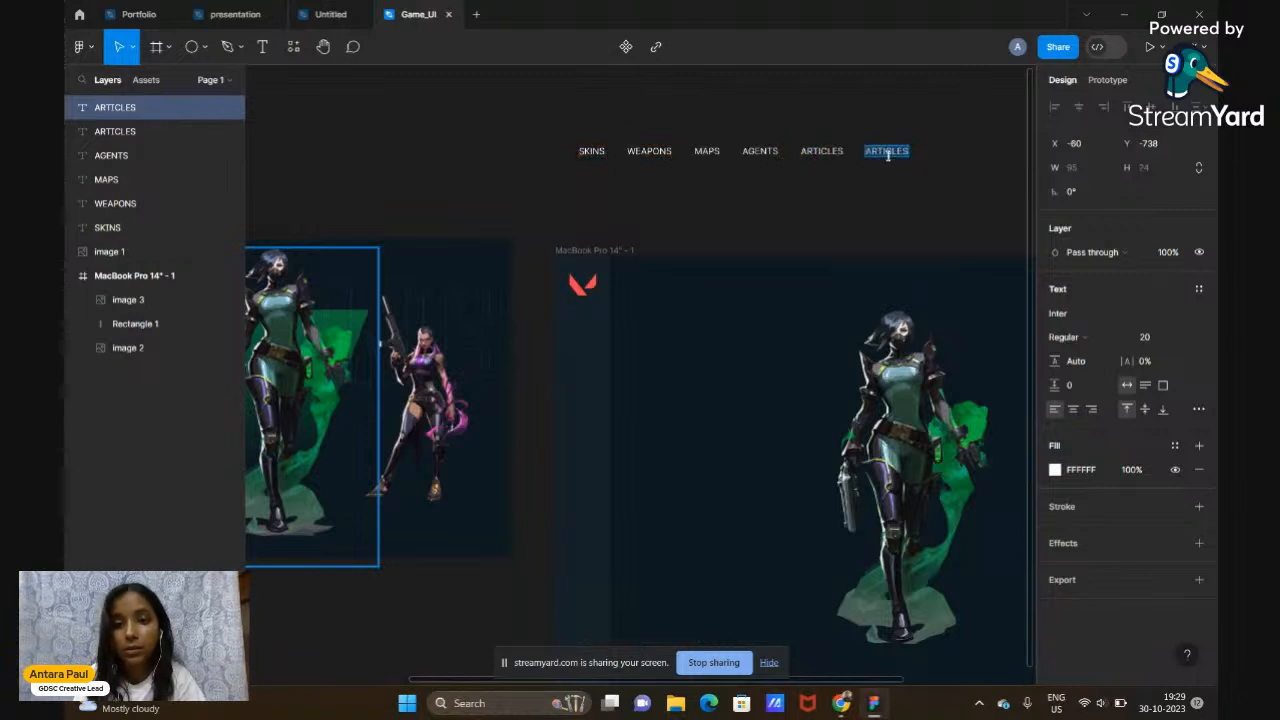
text(STATS)
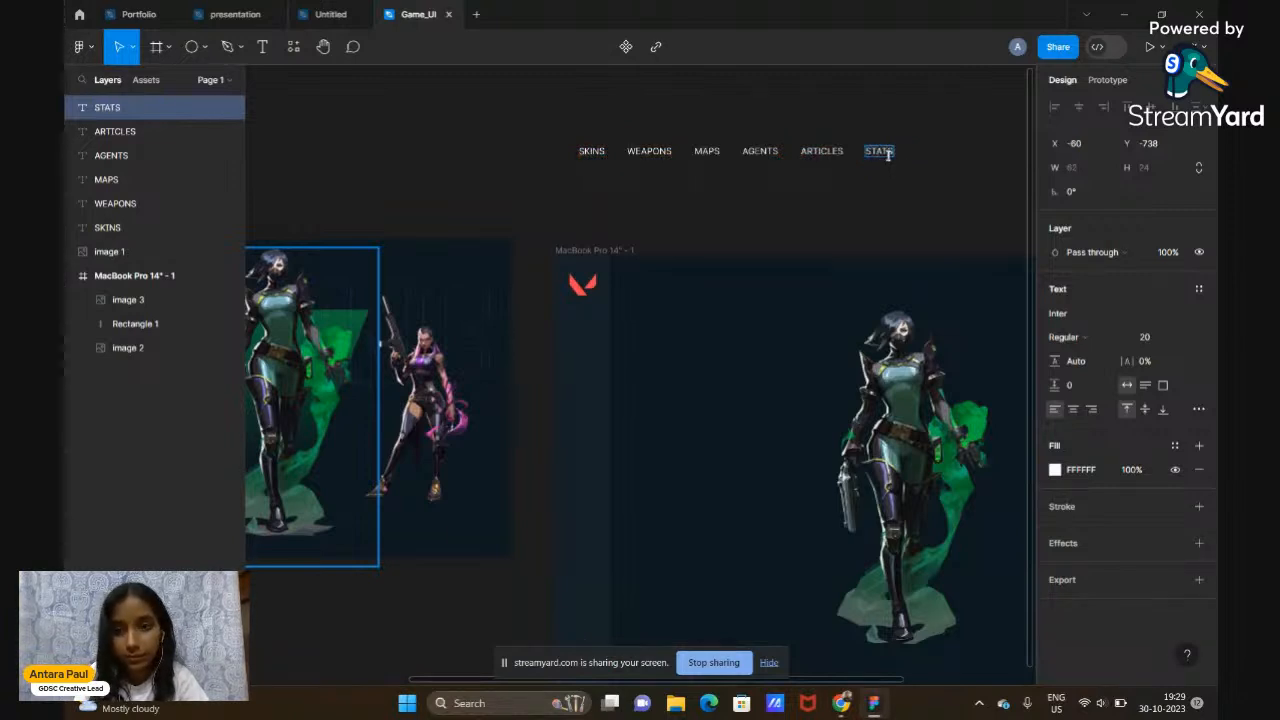
key(Escape)
click(967, 154)
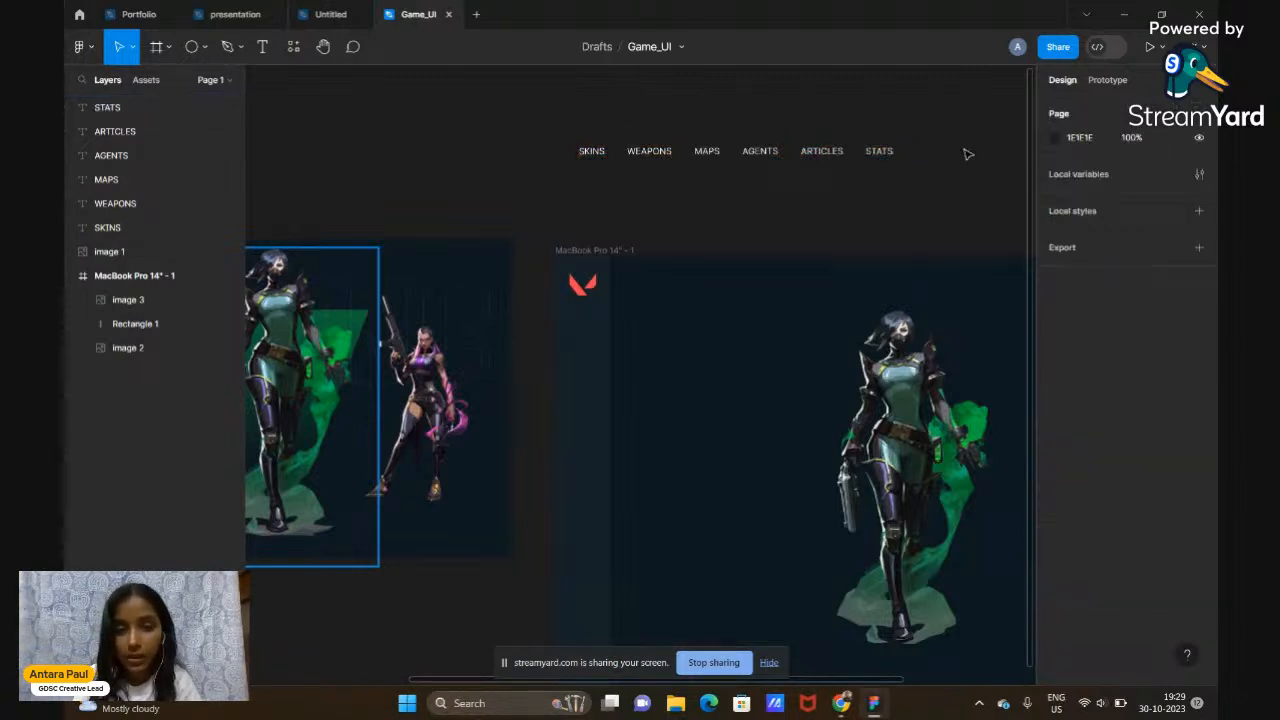
Select all six nav labels and group them with Ctrl+G
scroll(967, 154, left, 3)
scroll(967, 154, down, 2)
scroll(967, 154, right, 3)
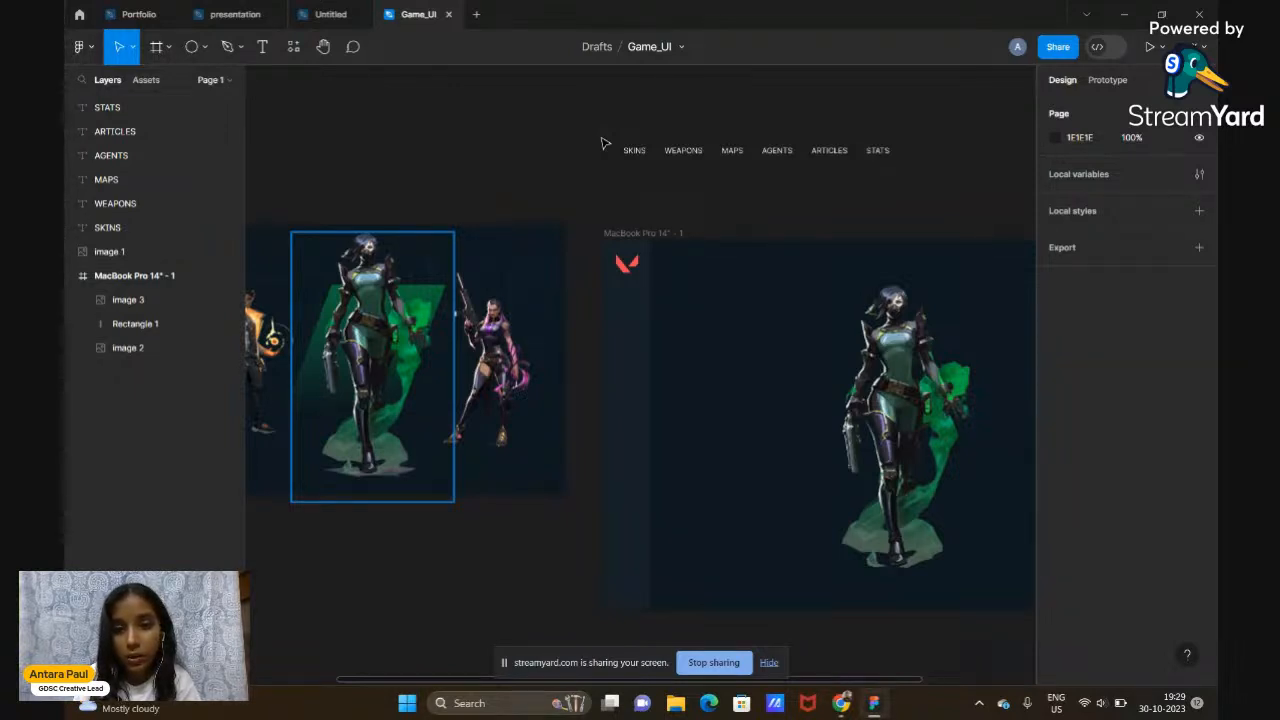
drag(600, 137, 923, 189)
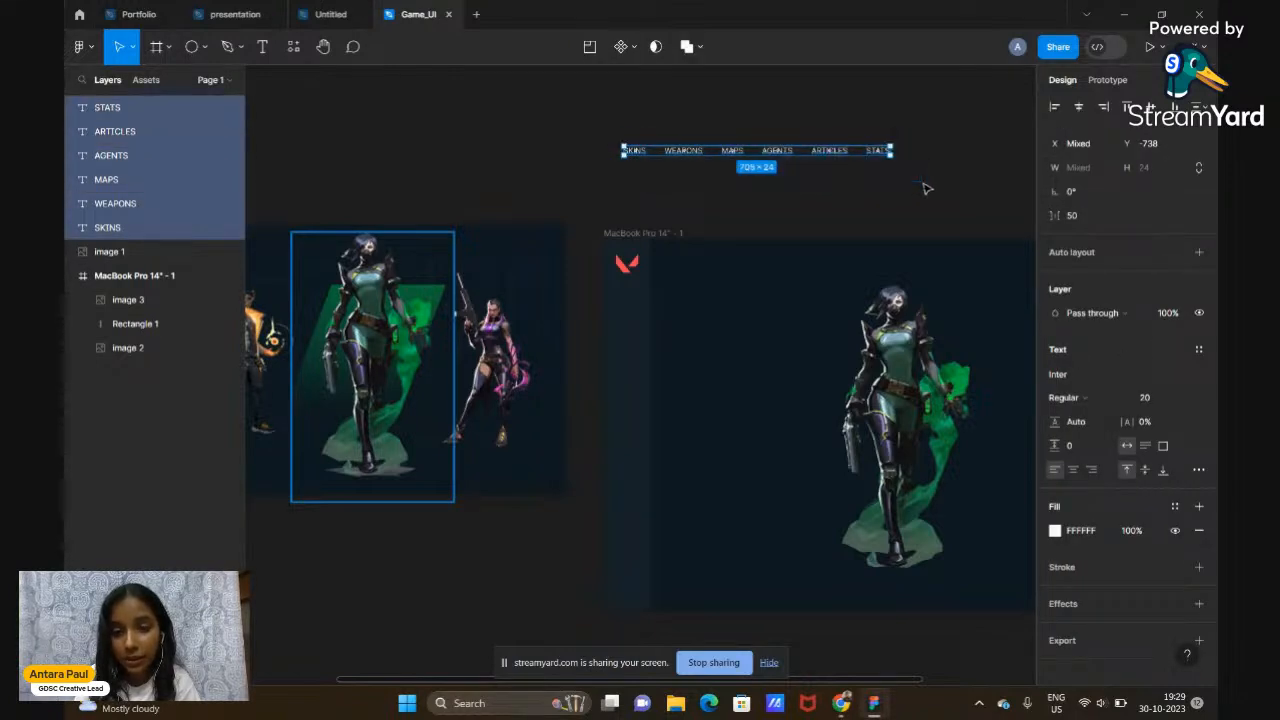
click(925, 188)
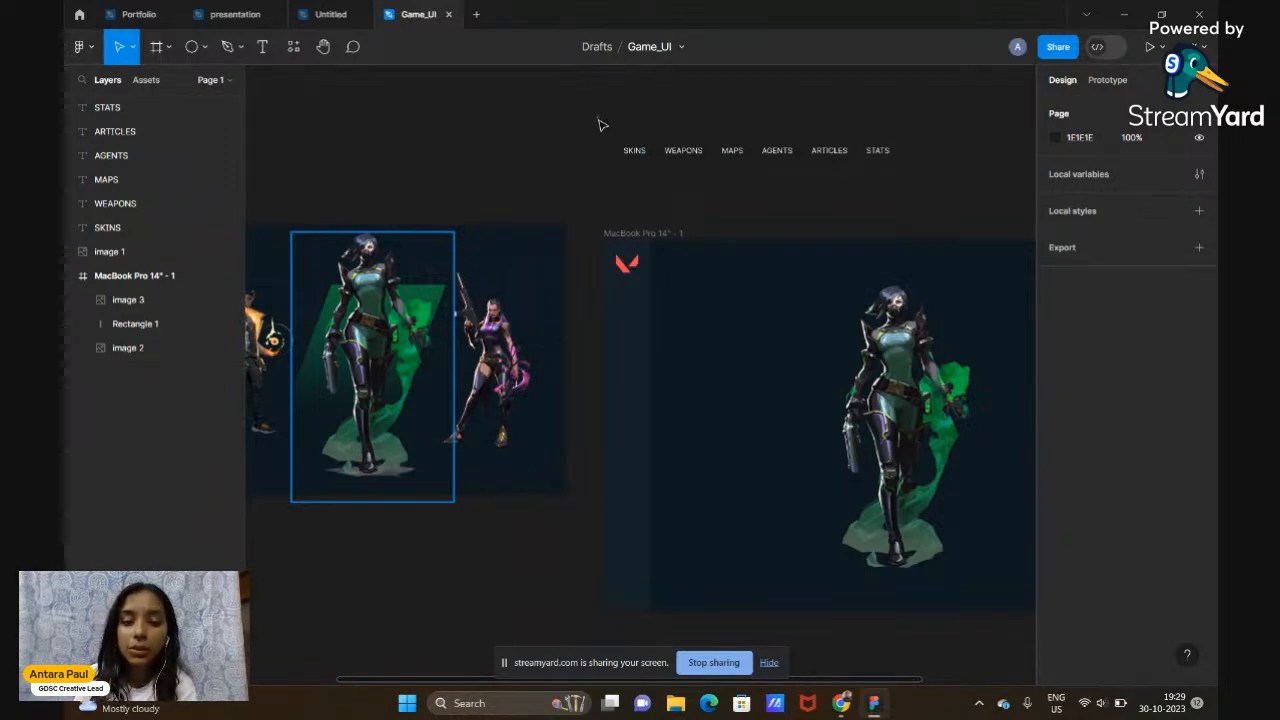
drag(599, 118, 916, 209)
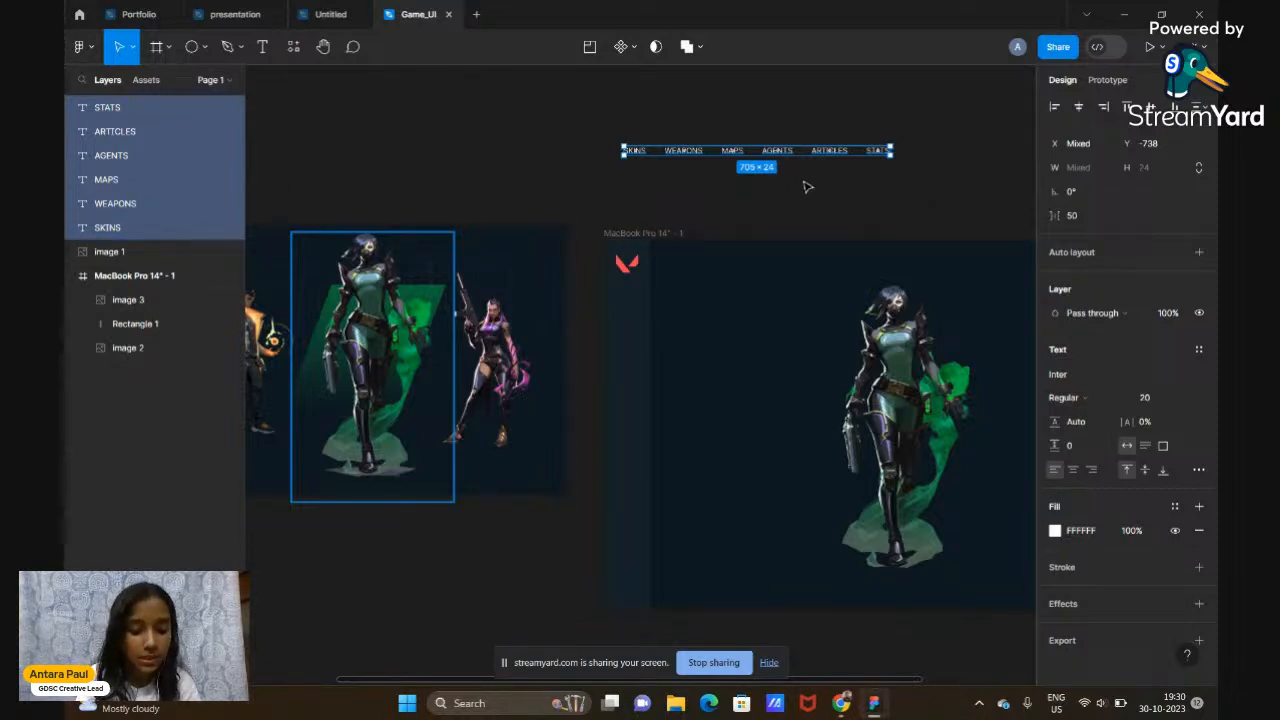
key(ctrl+g)
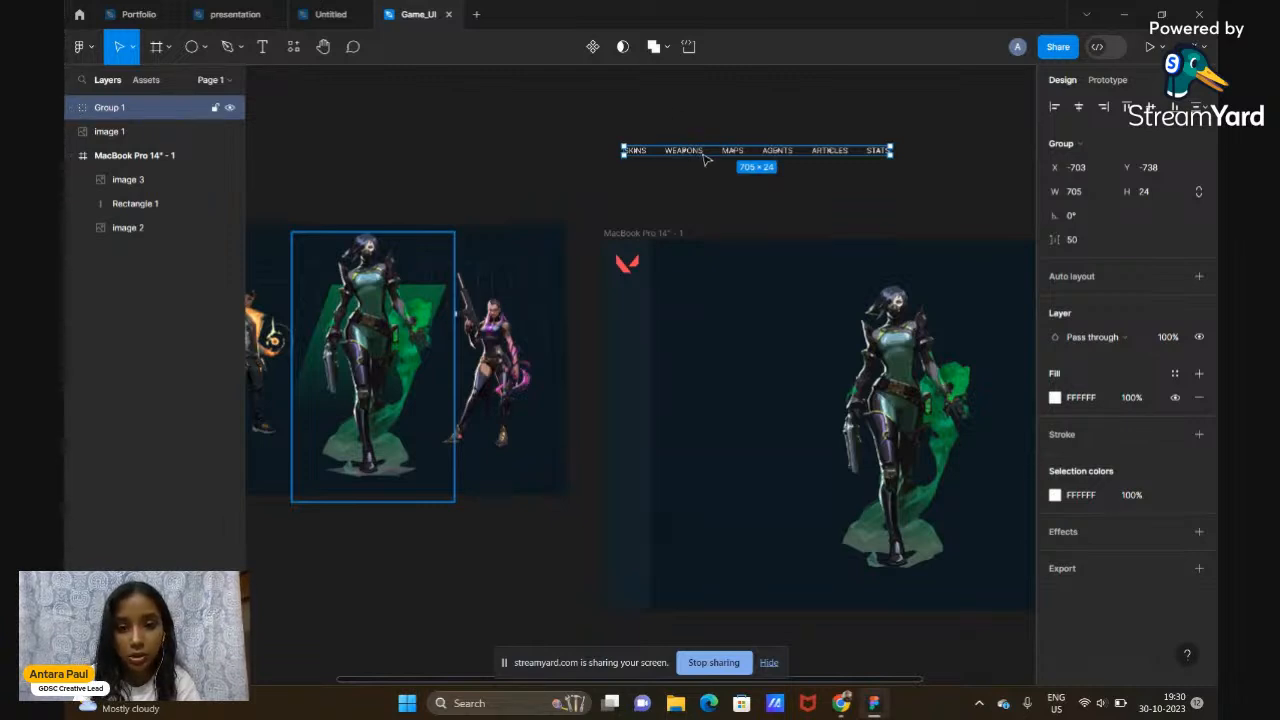
Rename Group 1 to 'NAVBAR' in the Layers panel
click(71, 107)
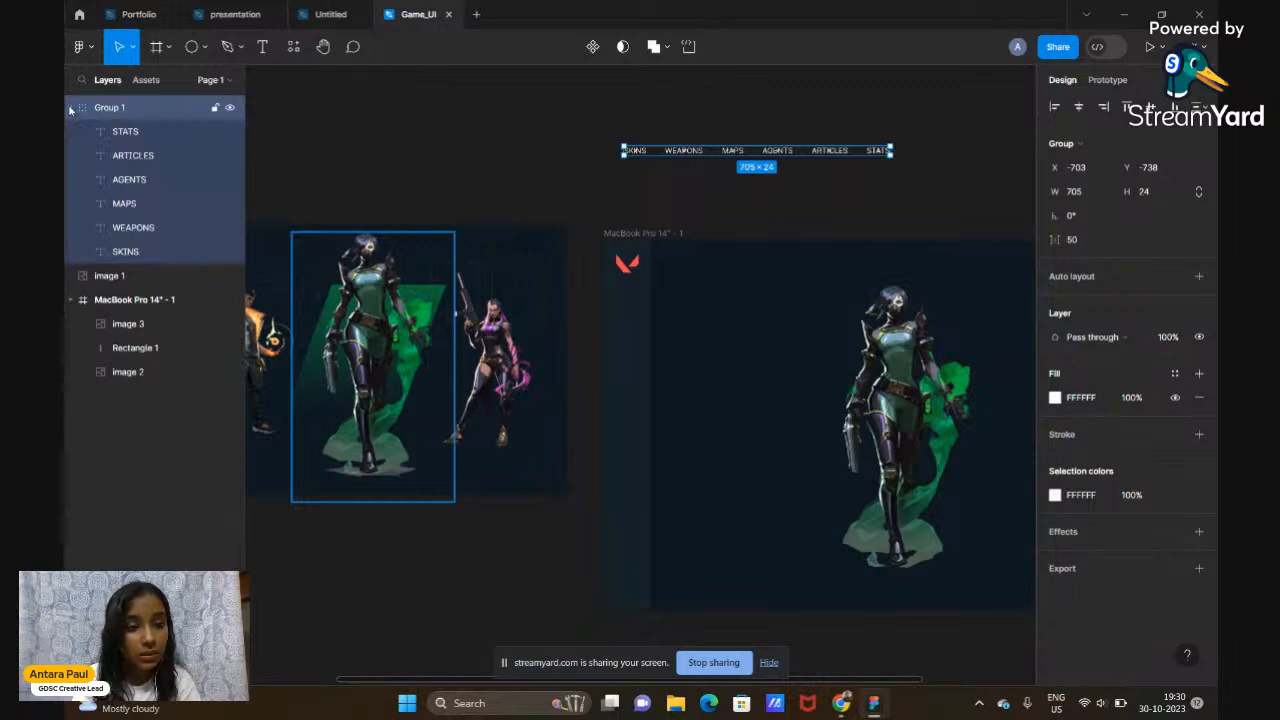
click(70, 107)
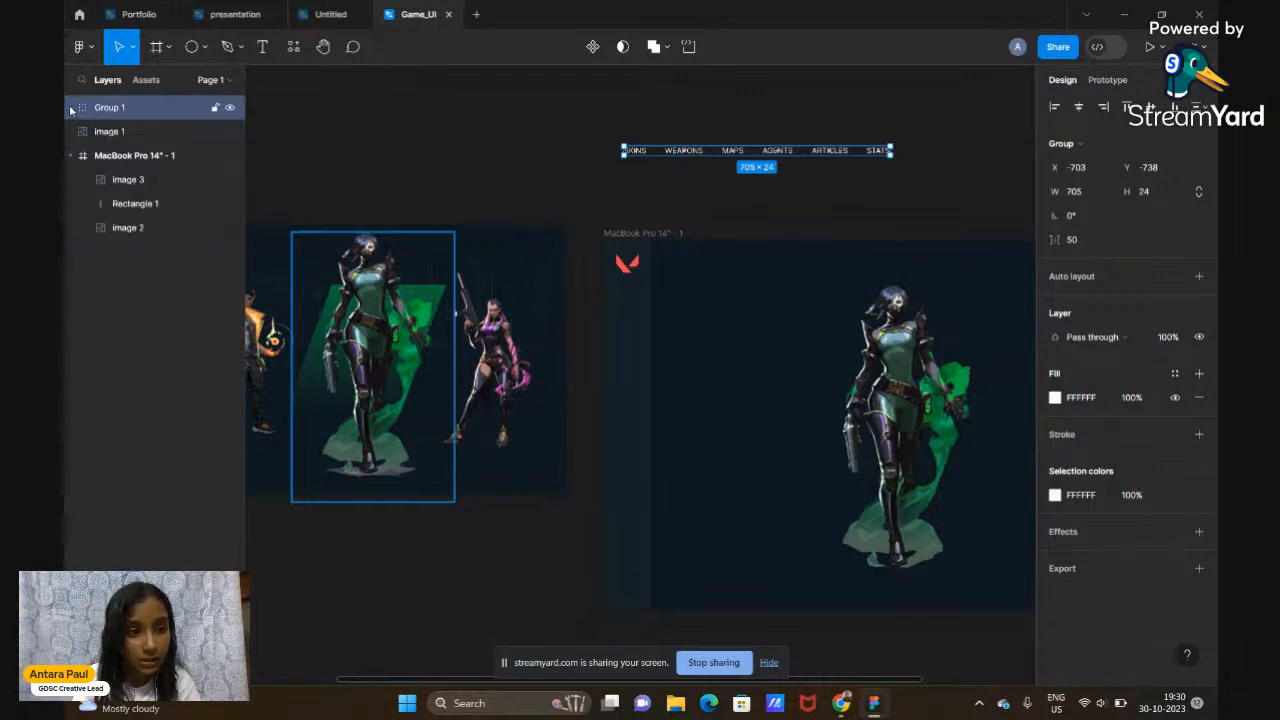
click(70, 108)
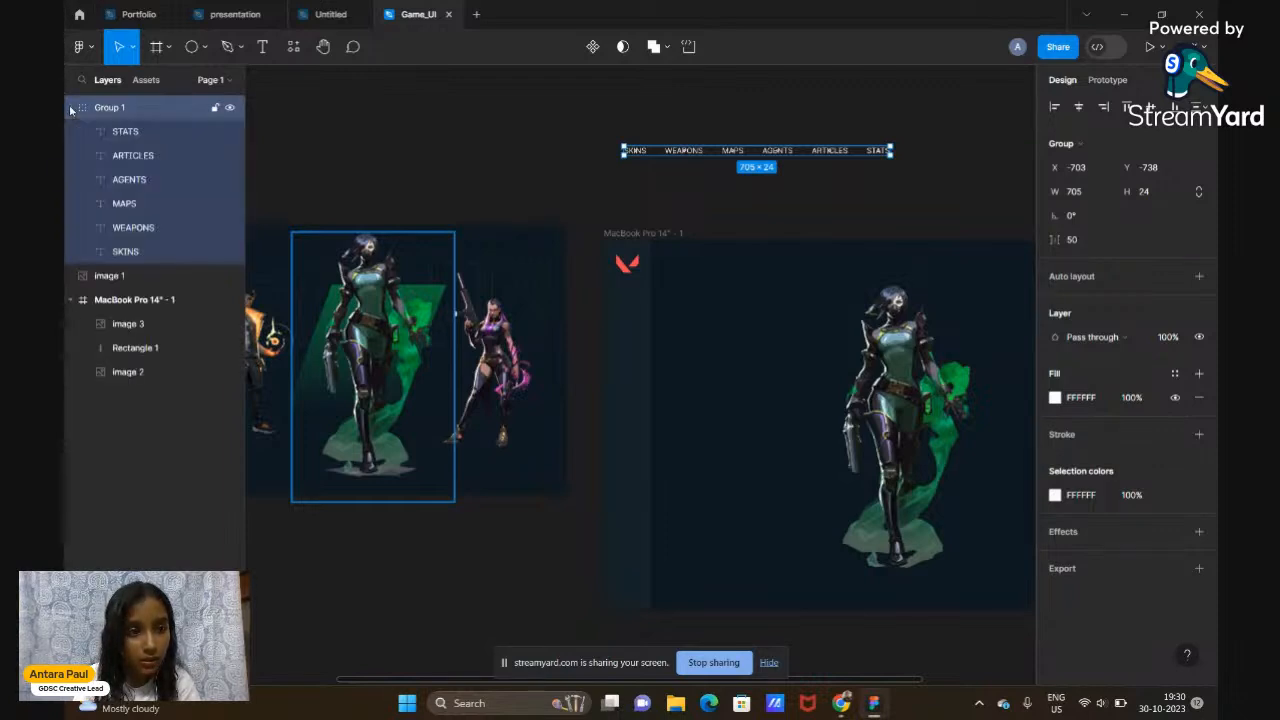
click(131, 136)
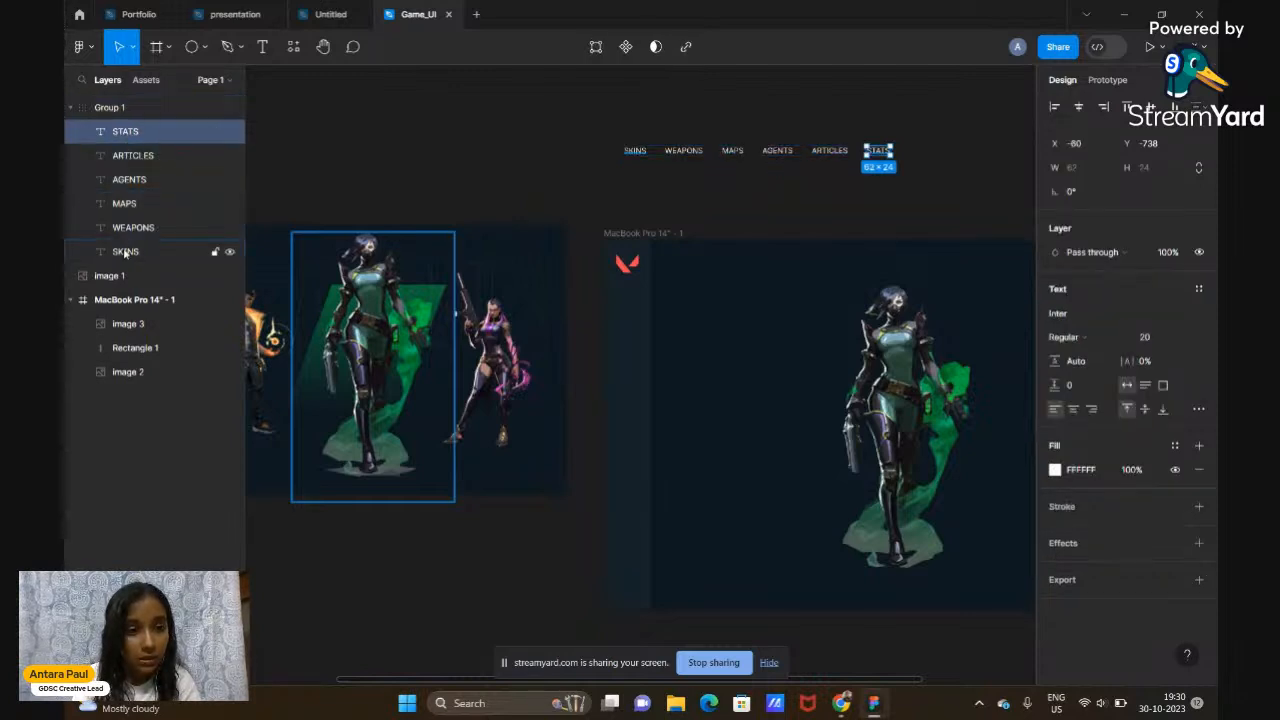
click(147, 111)
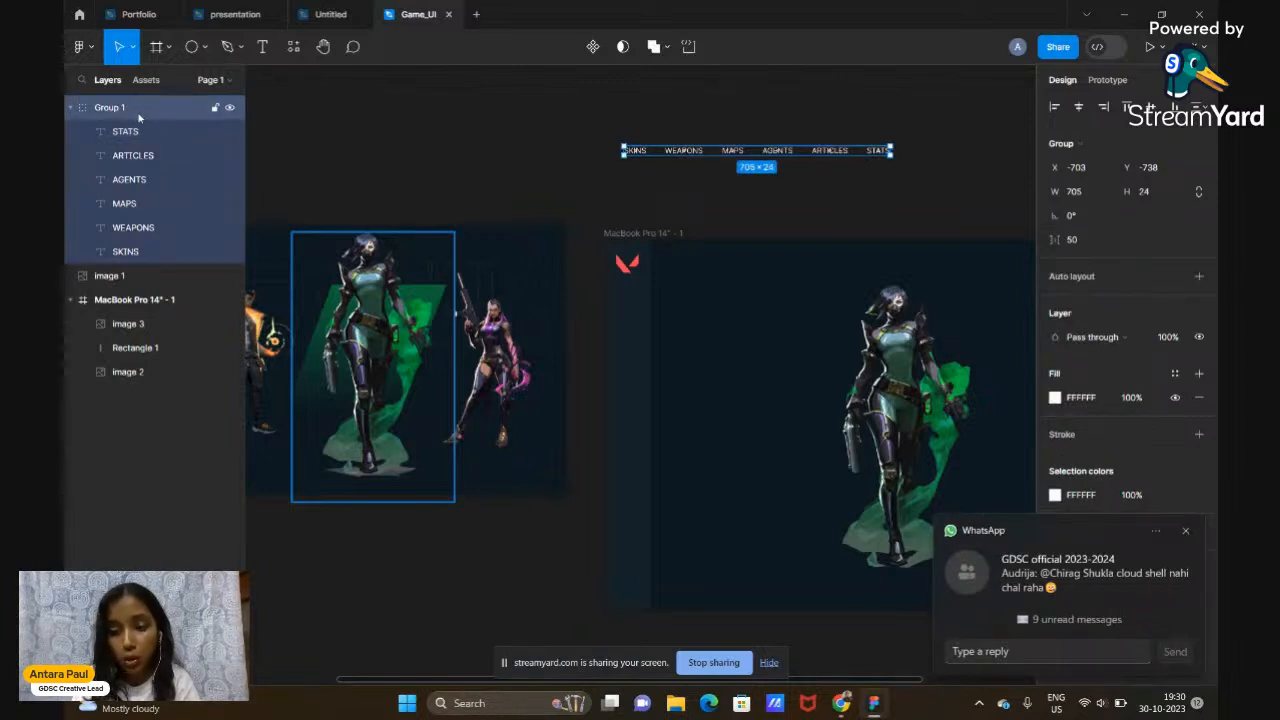
click(350, 135)
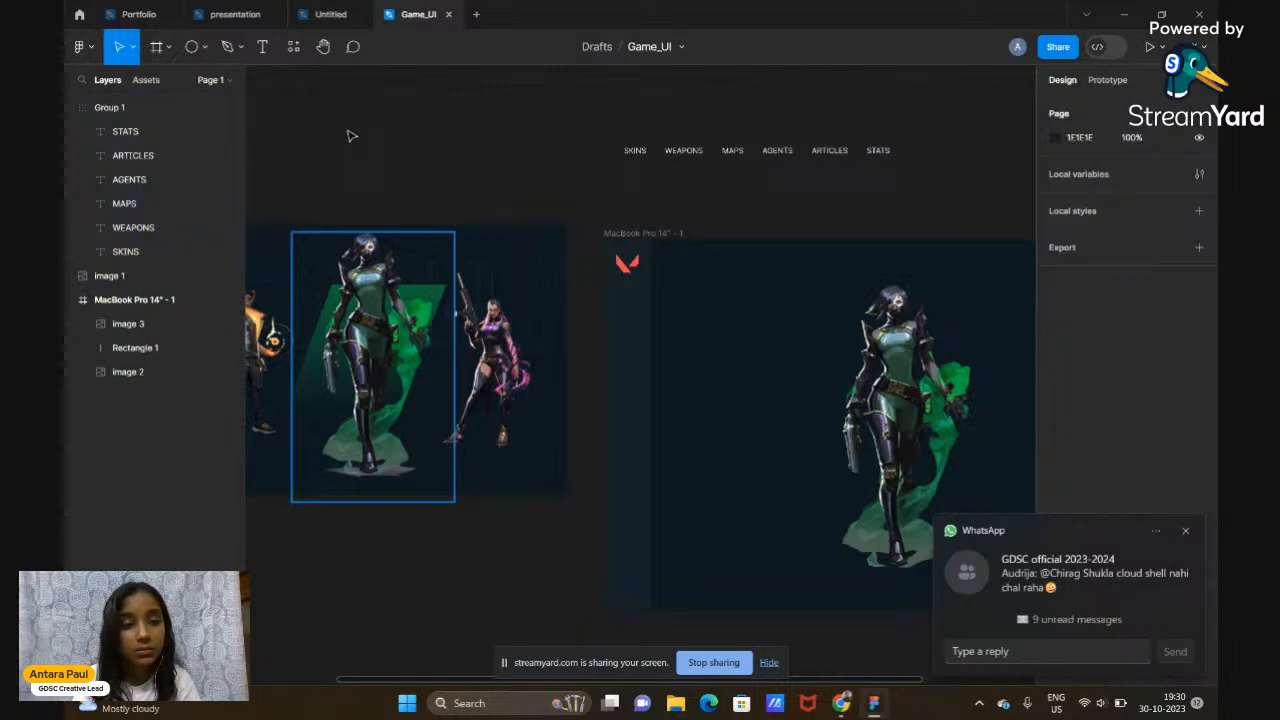
double_click(125, 107)
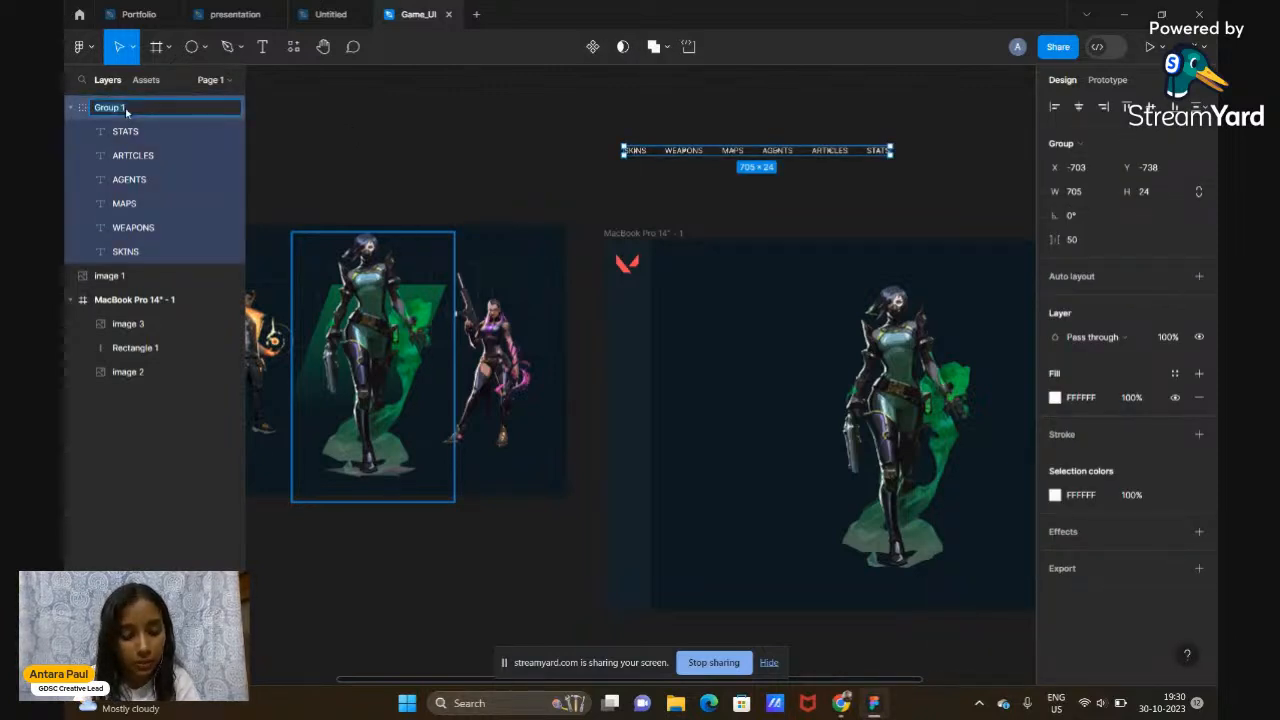
click(303, 140)
click(106, 111)
double_click(106, 109)
text(NA)
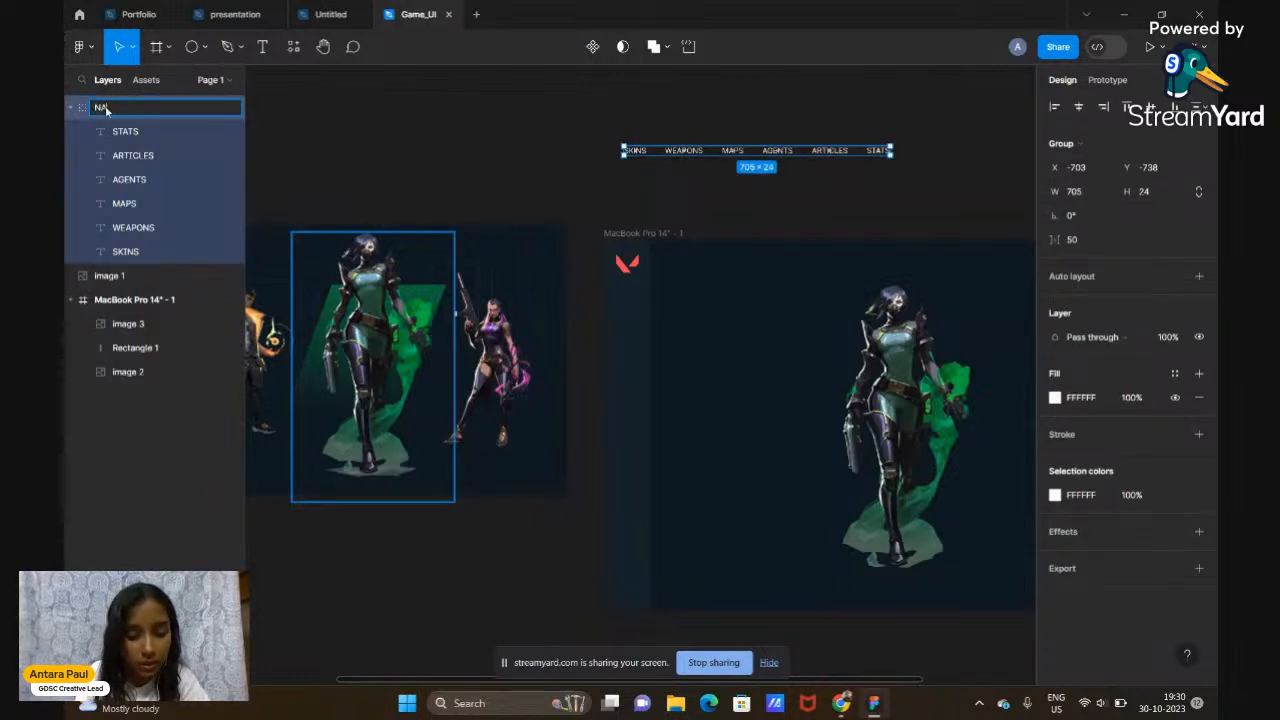
text(VBAR)
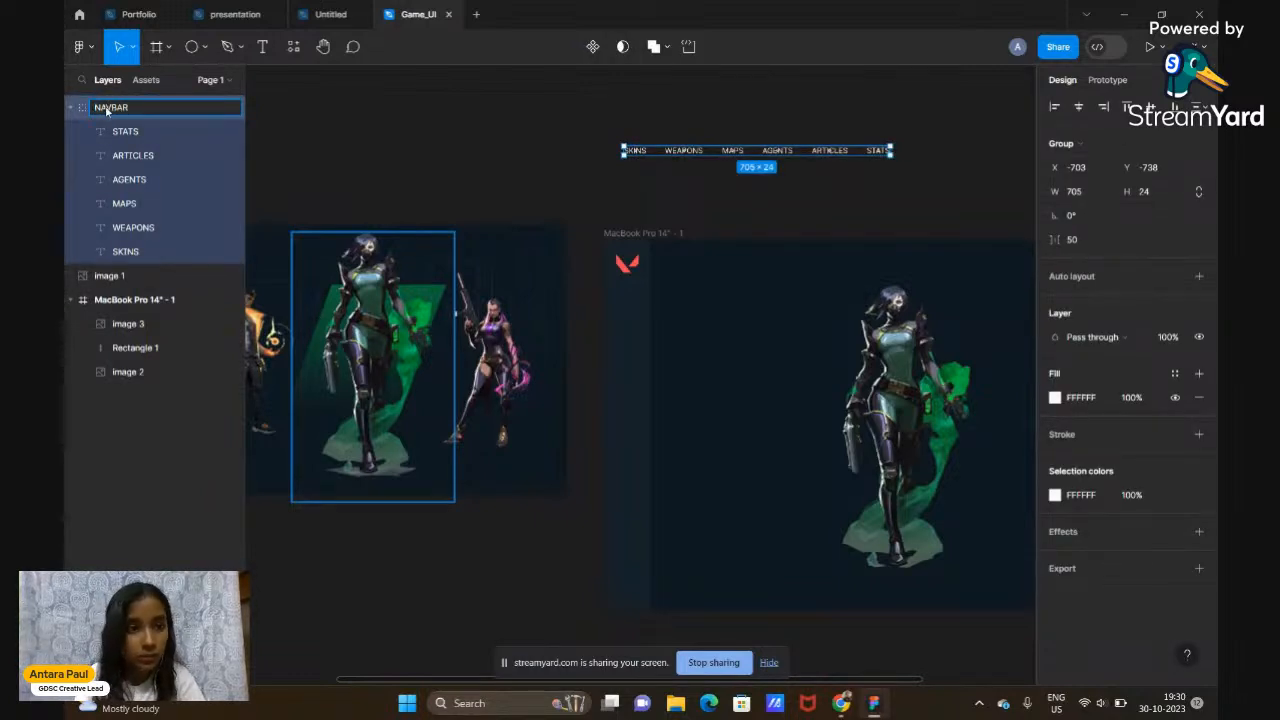
click(308, 112)
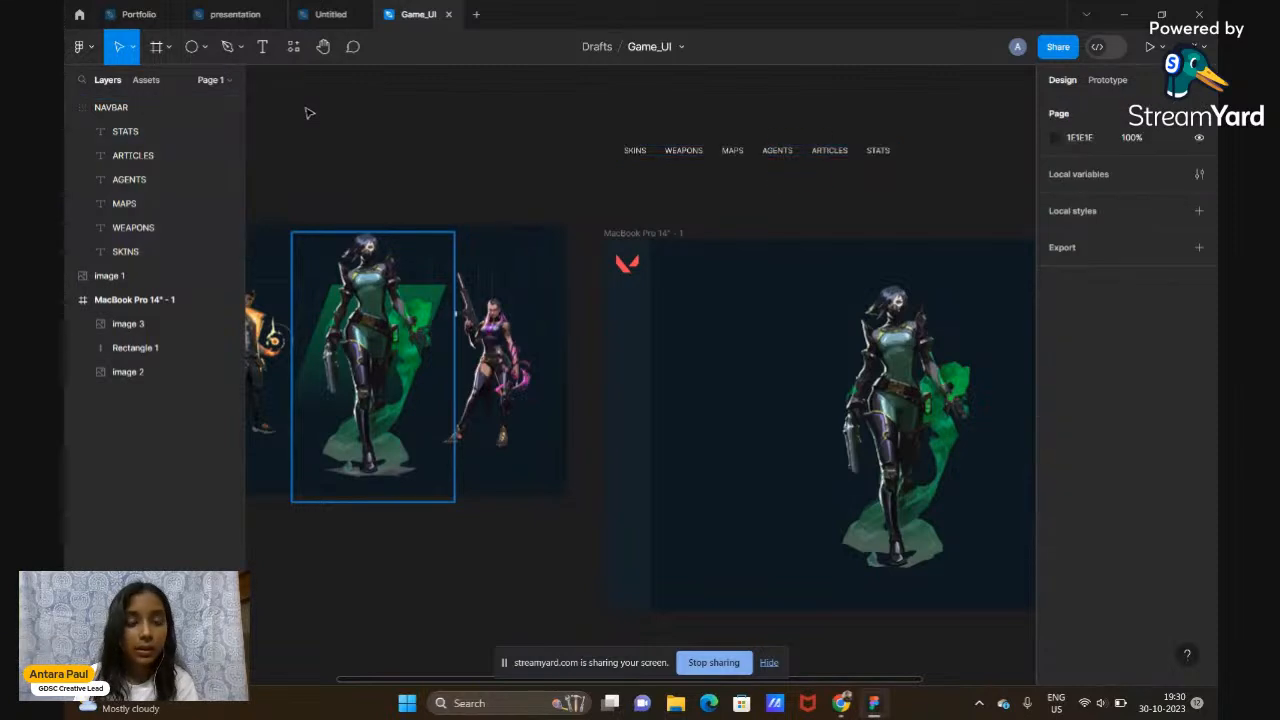
click(649, 159)
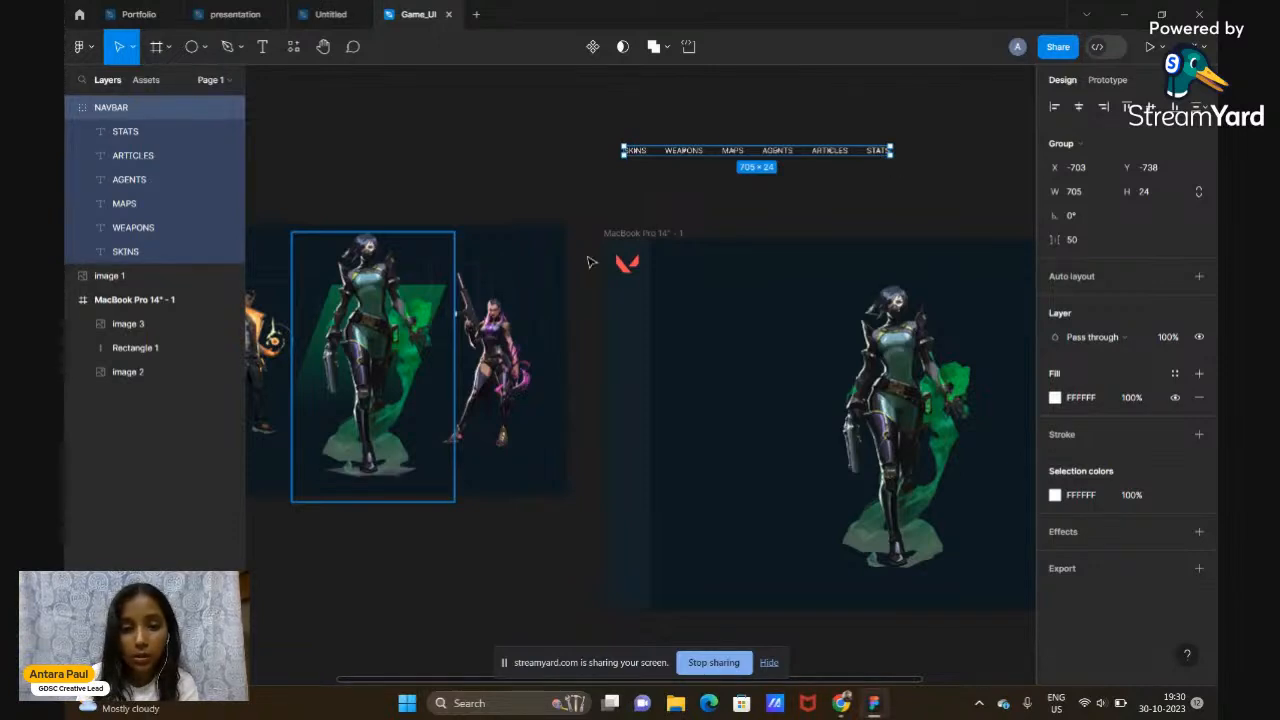
Rotate the NAVBAR group to exactly 90°
scroll(501, 493, left, 5)
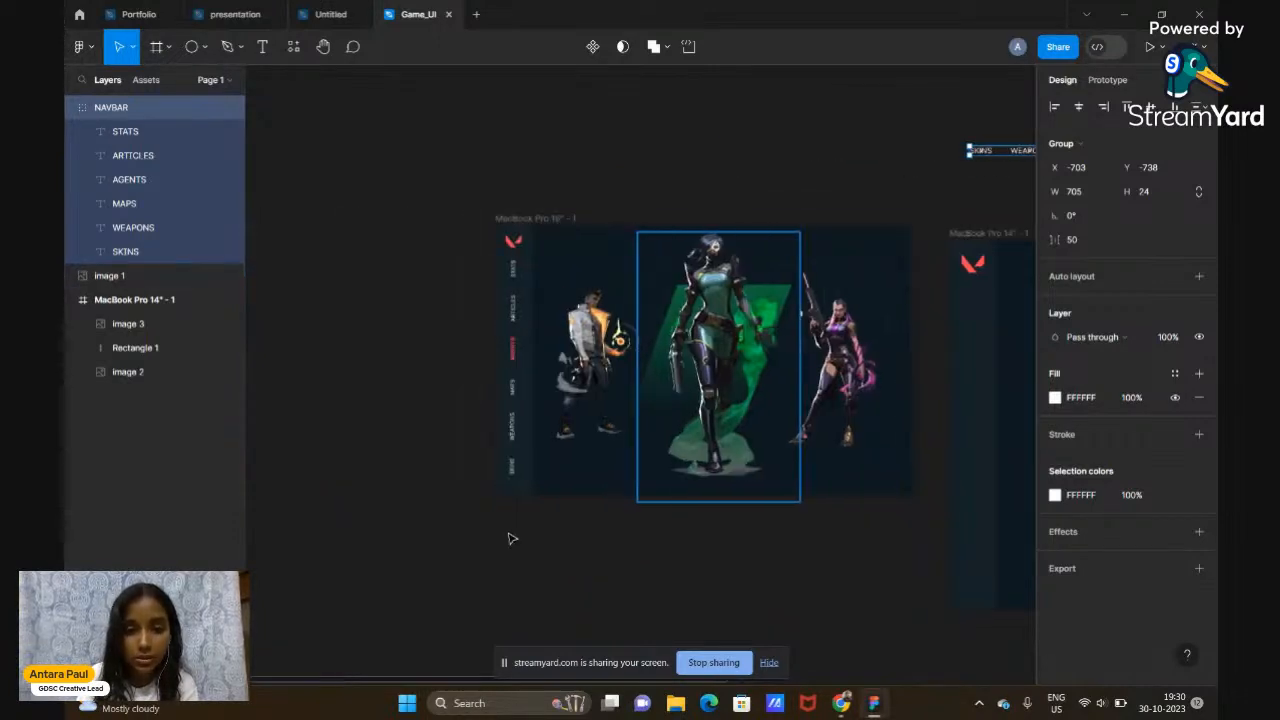
scroll(509, 534, right, 6)
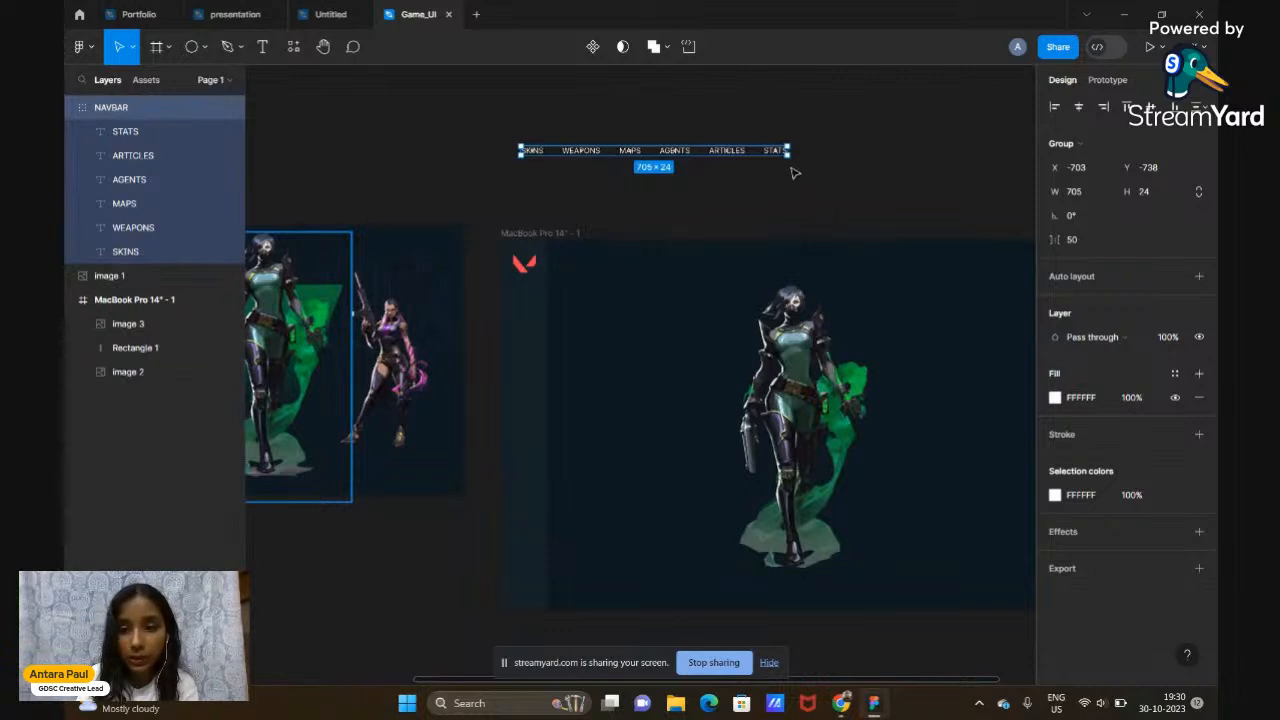
drag(789, 163, 666, 104)
scroll(666, 105, up, 2)
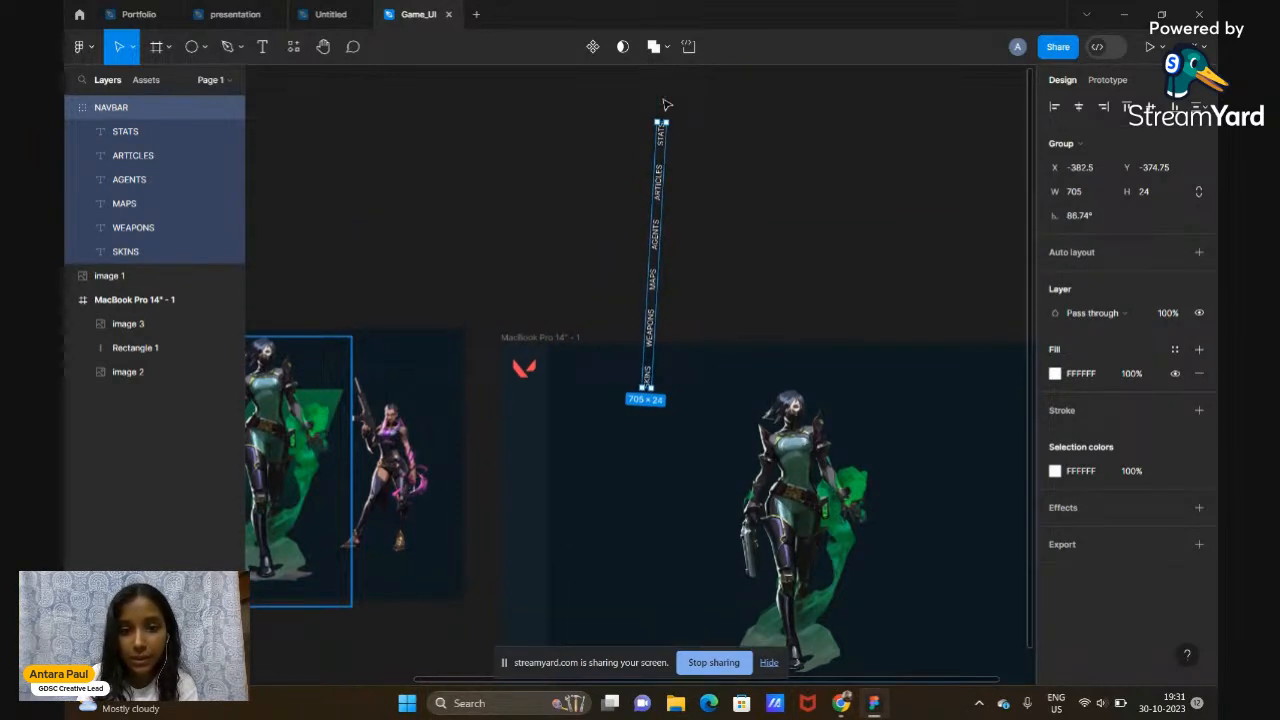
click(1079, 216)
text(90)
key(Return)
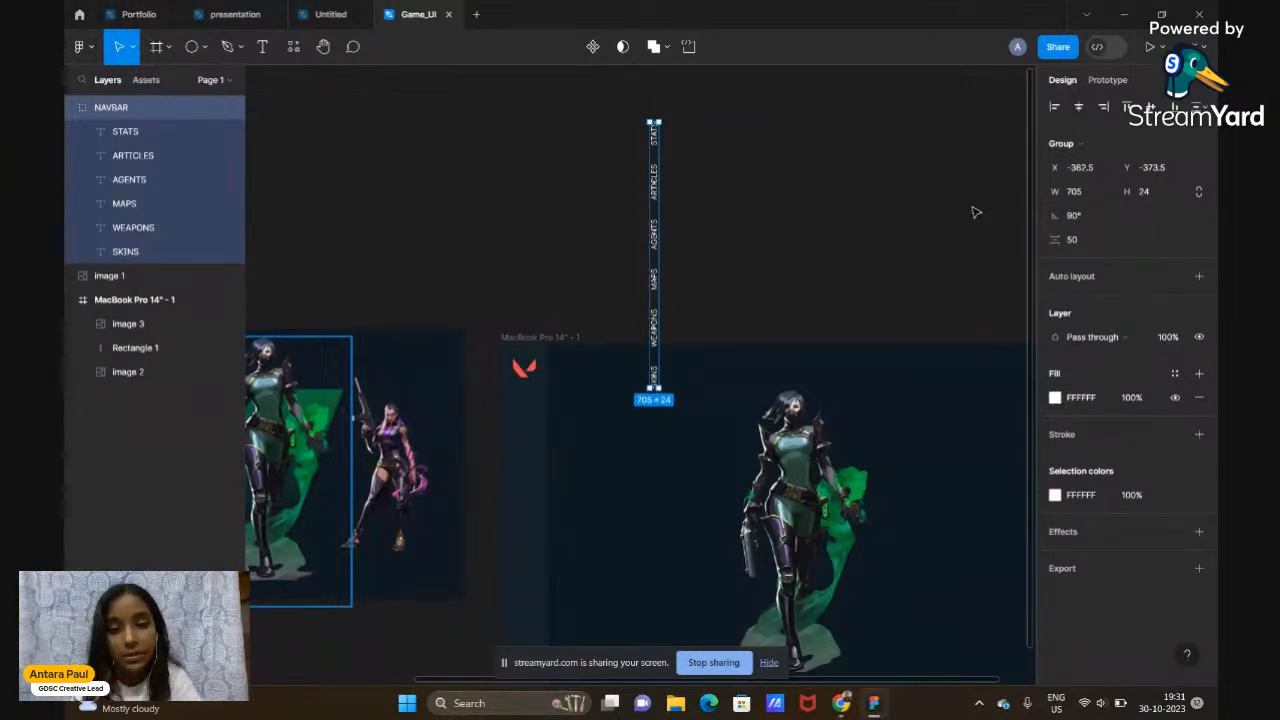
Move the vertical NAVBAR inside the MacBook Pro 14" frame's left edge, below the logo
scroll(974, 208, down, 1)
scroll(829, 237, down, 1)
scroll(829, 237, down, 1)
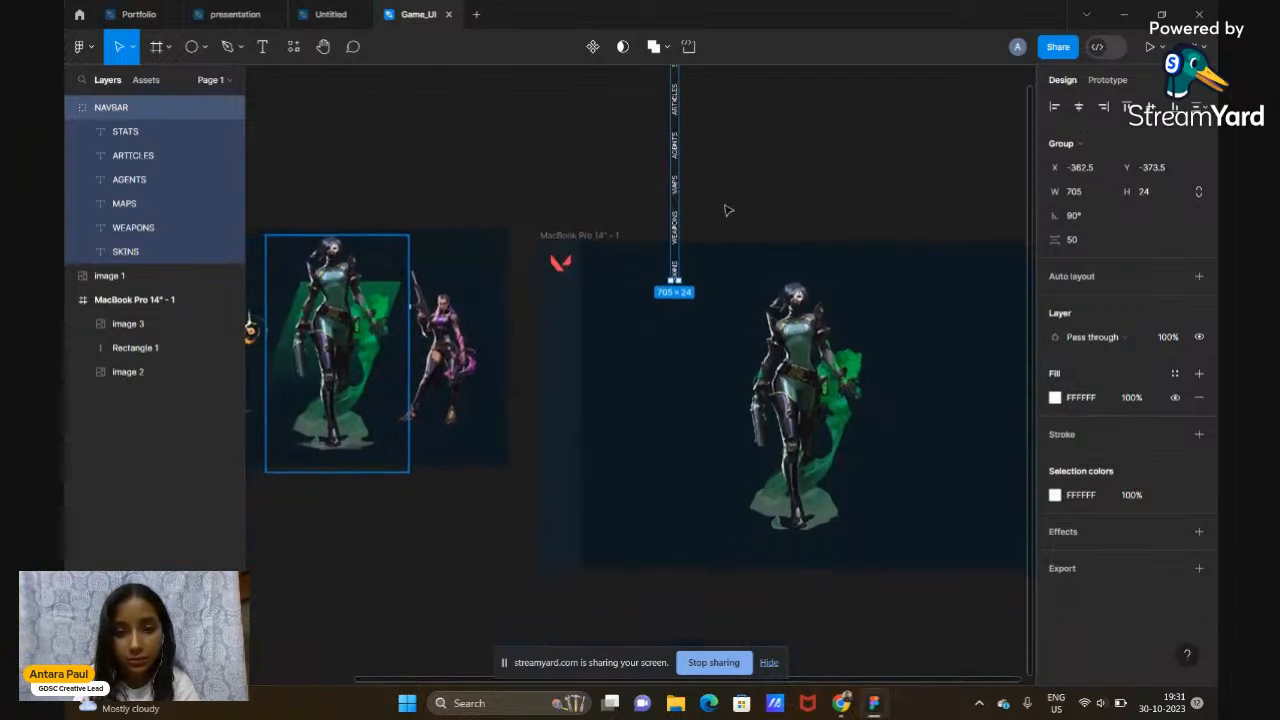
drag(673, 218, 565, 447)
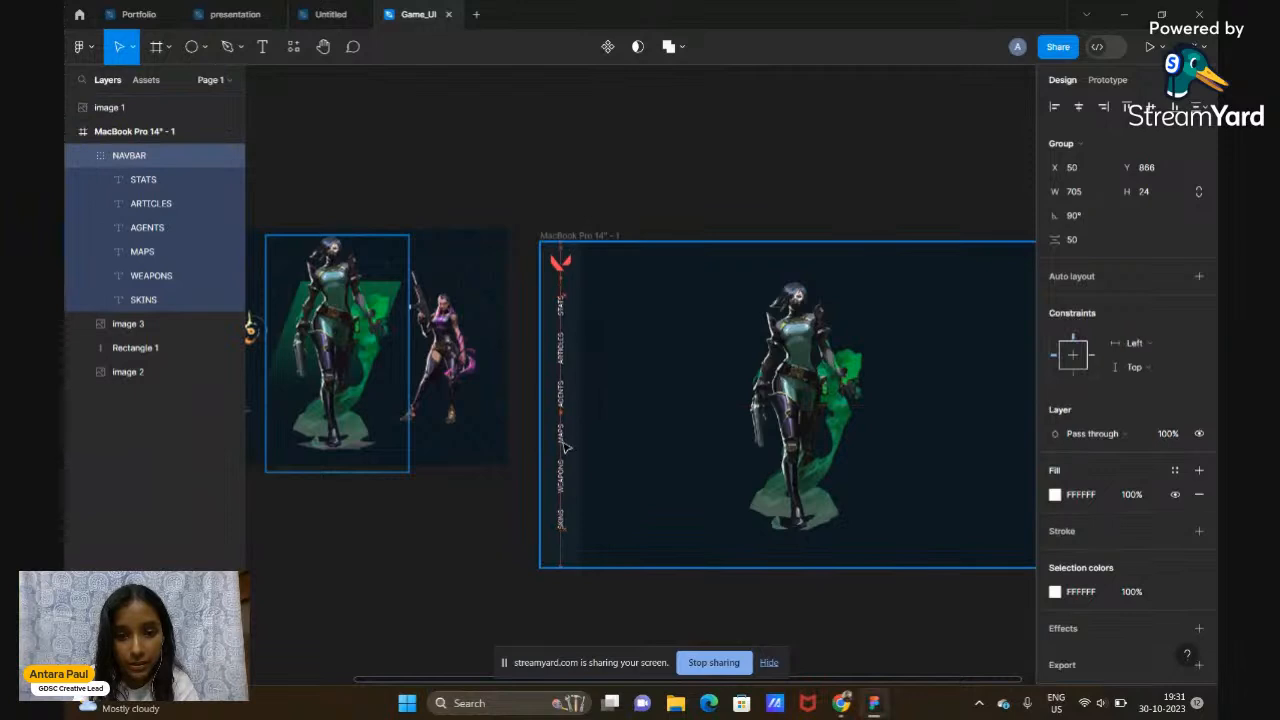
click(757, 197)
scroll(757, 197, right, 3)
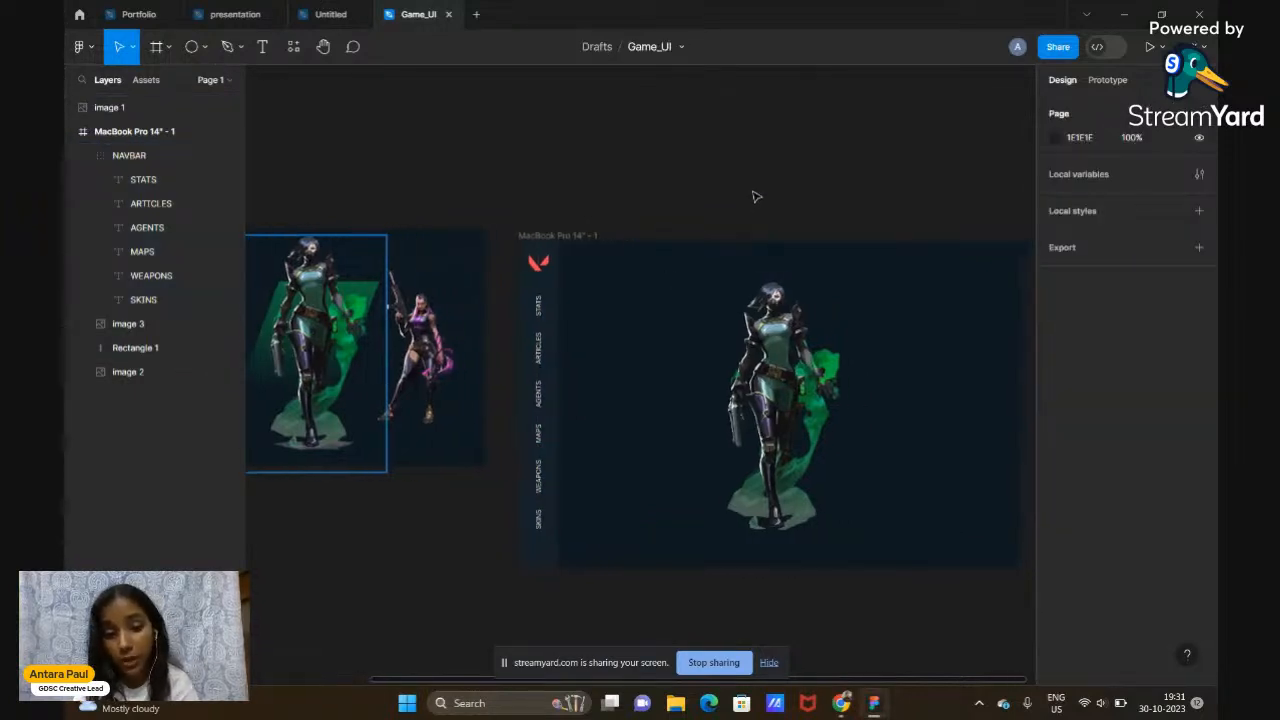
scroll(757, 197, left, 4)
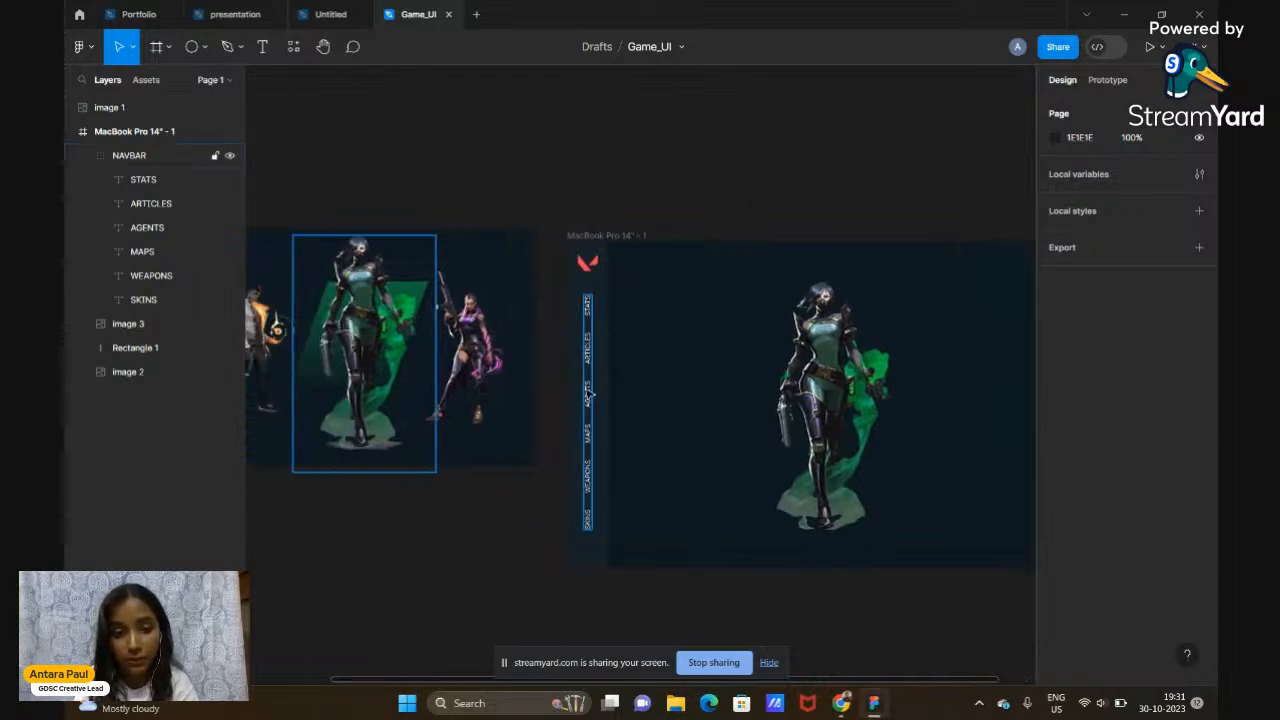
scroll(590, 405, up, 5)
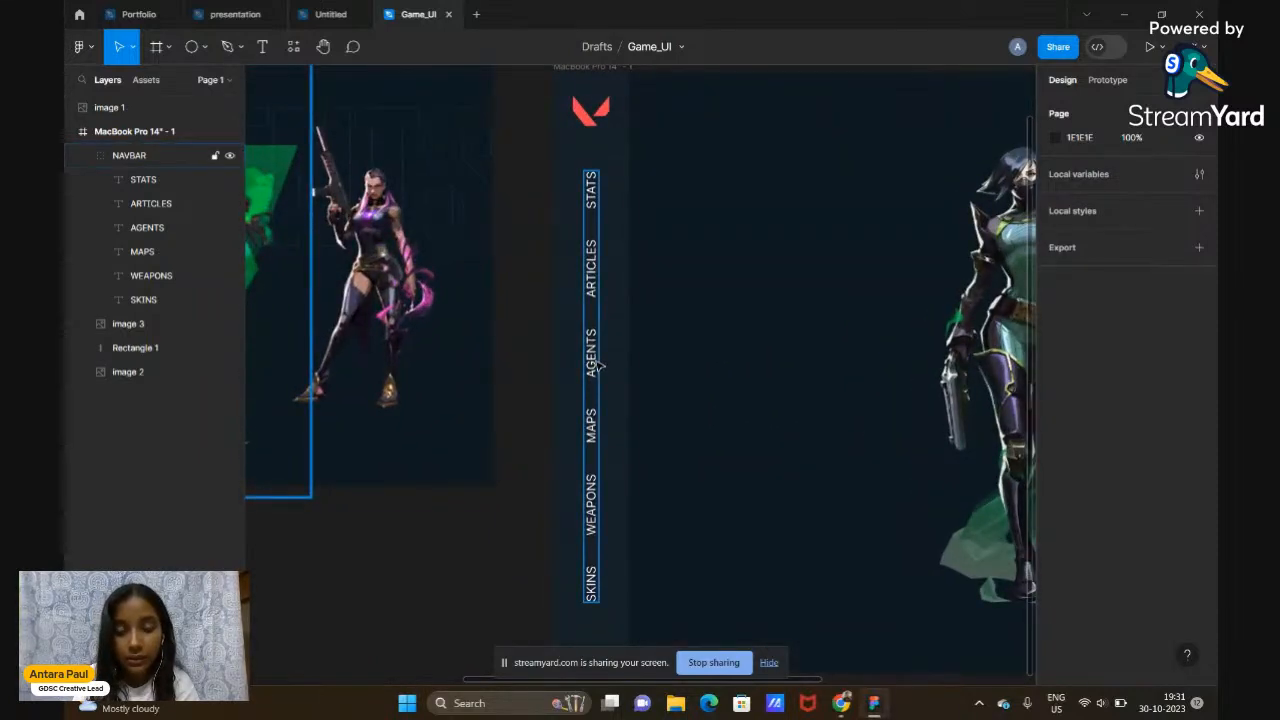
click(823, 434)
scroll(823, 434, down, 2)
scroll(823, 434, left, 3)
scroll(603, 258, up, 4)
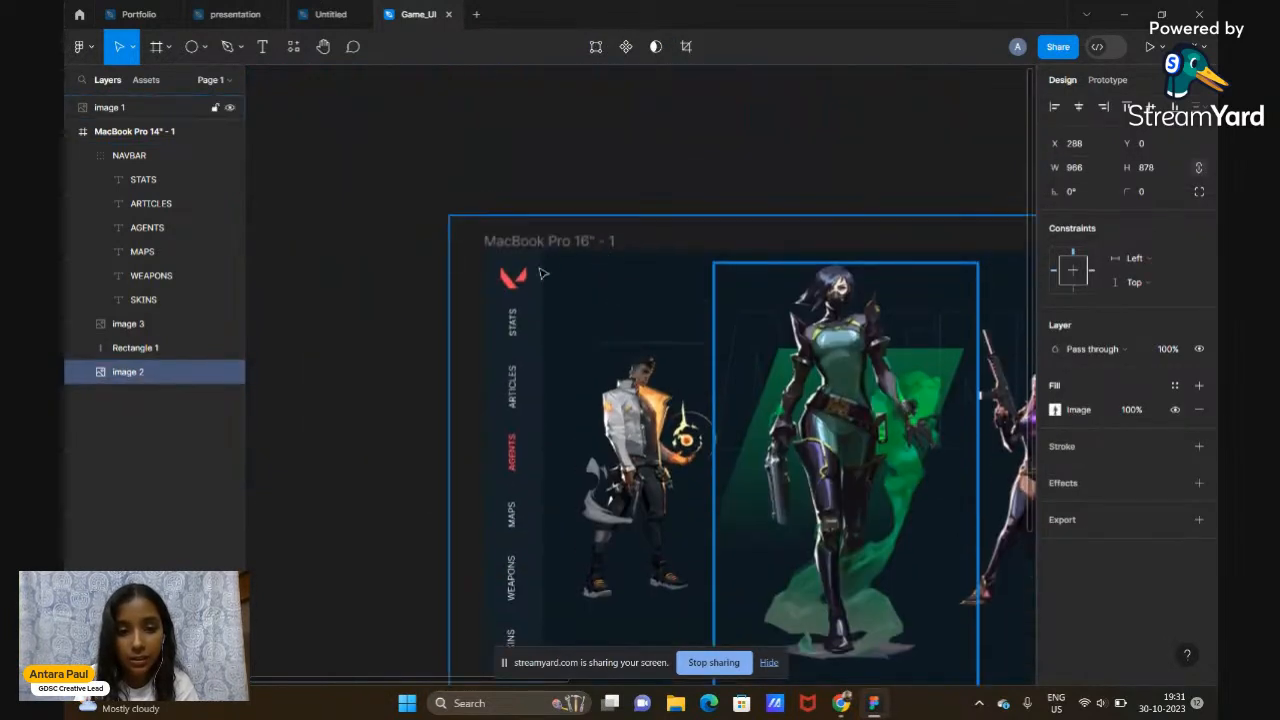
scroll(514, 462, down, 3)
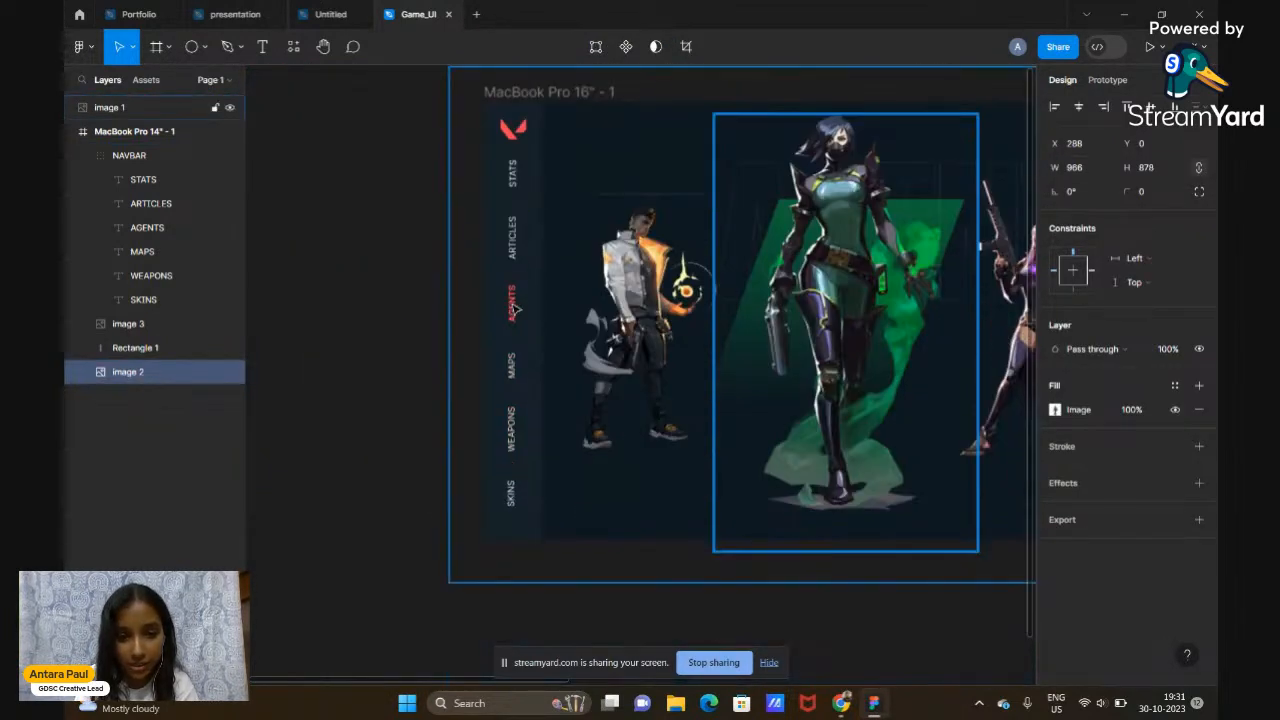
scroll(513, 312, down, 3)
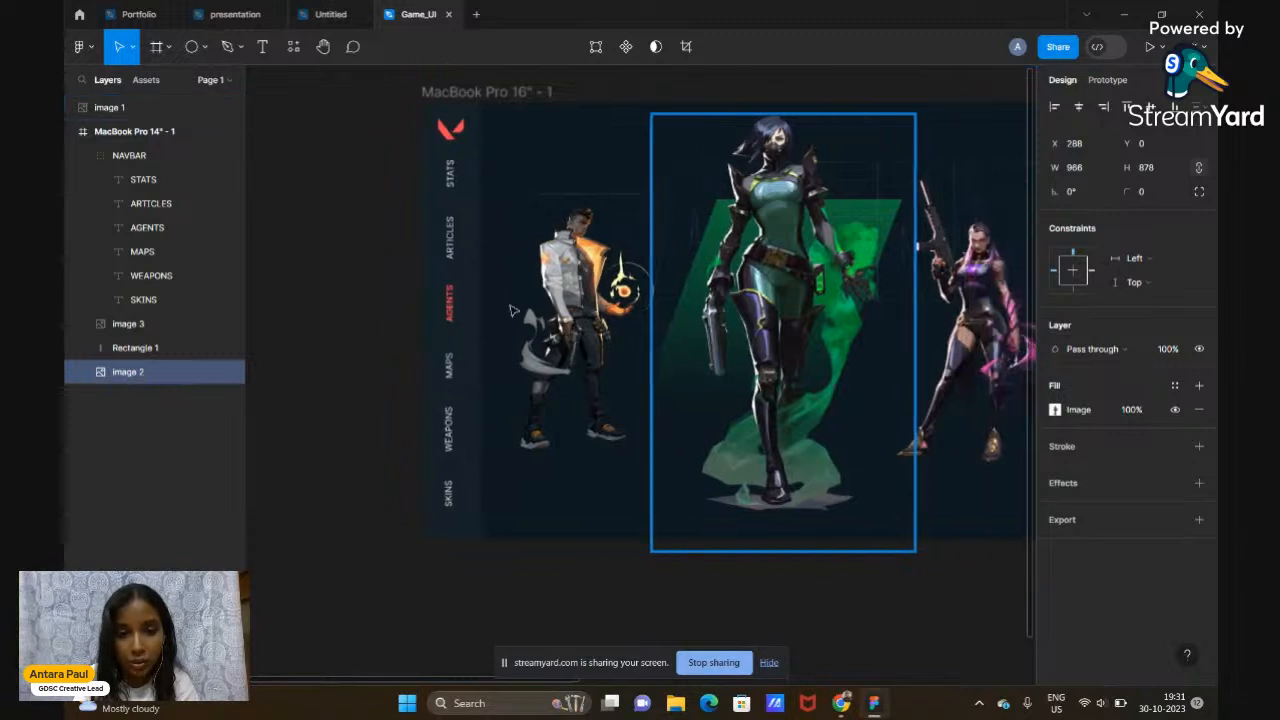
scroll(800, 152, right, 3)
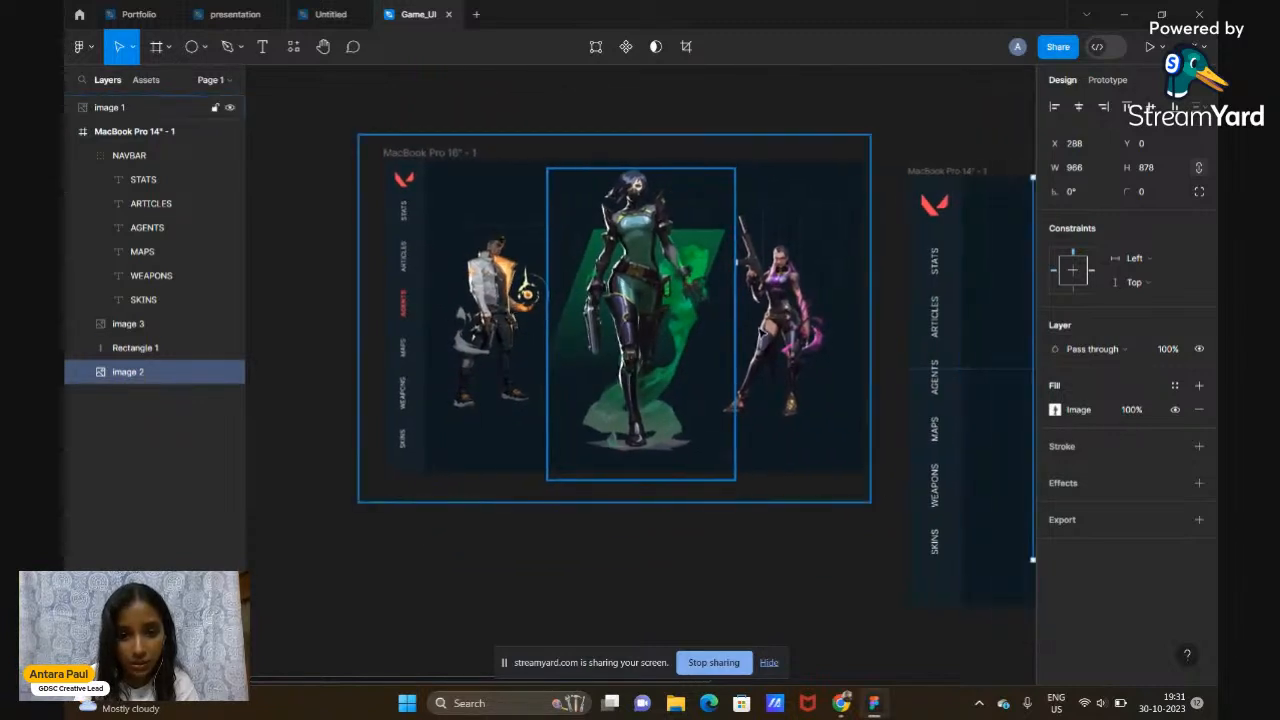
scroll(763, 332, right, 3)
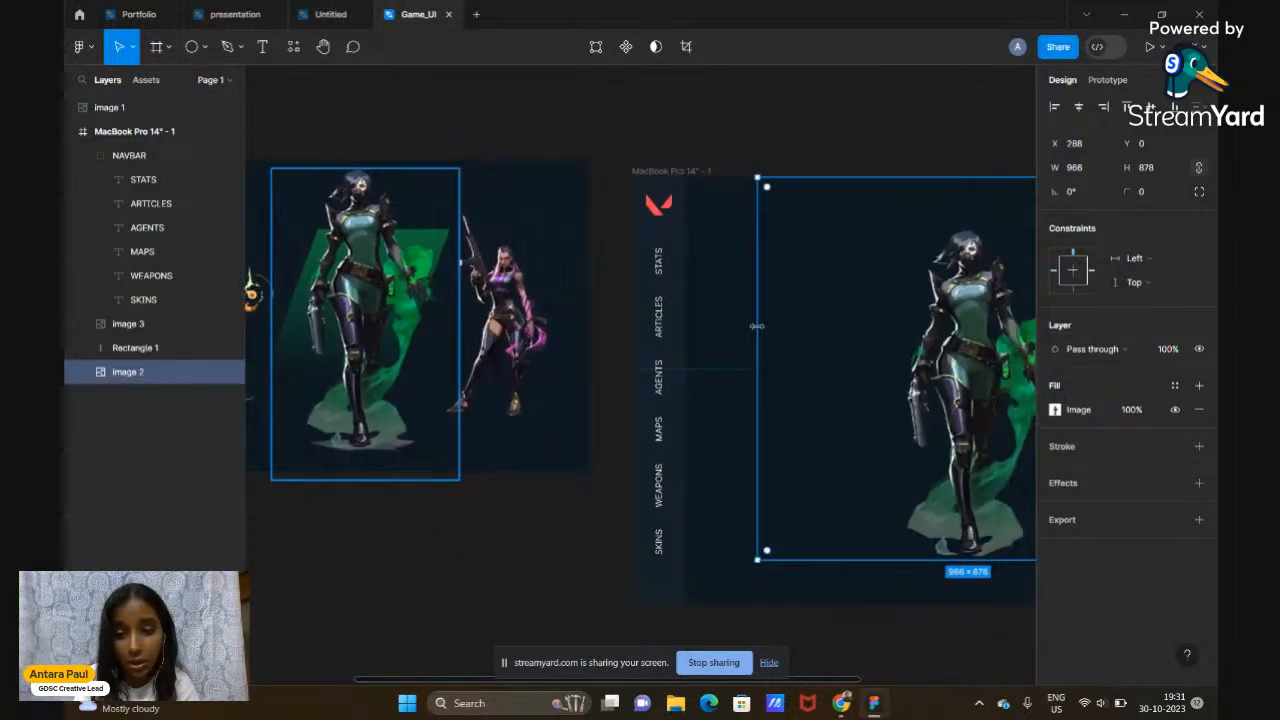
click(661, 393)
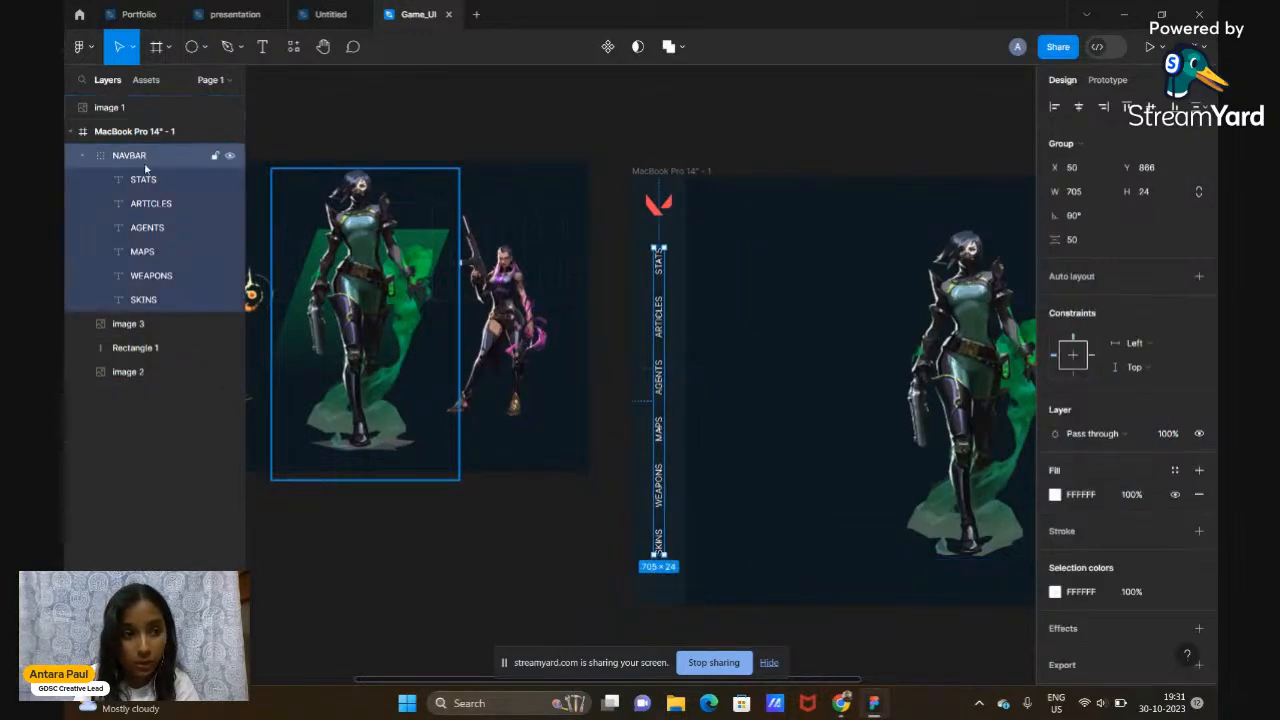
Colour the AGENTS label FF4654 by sampling the red logo
click(148, 229)
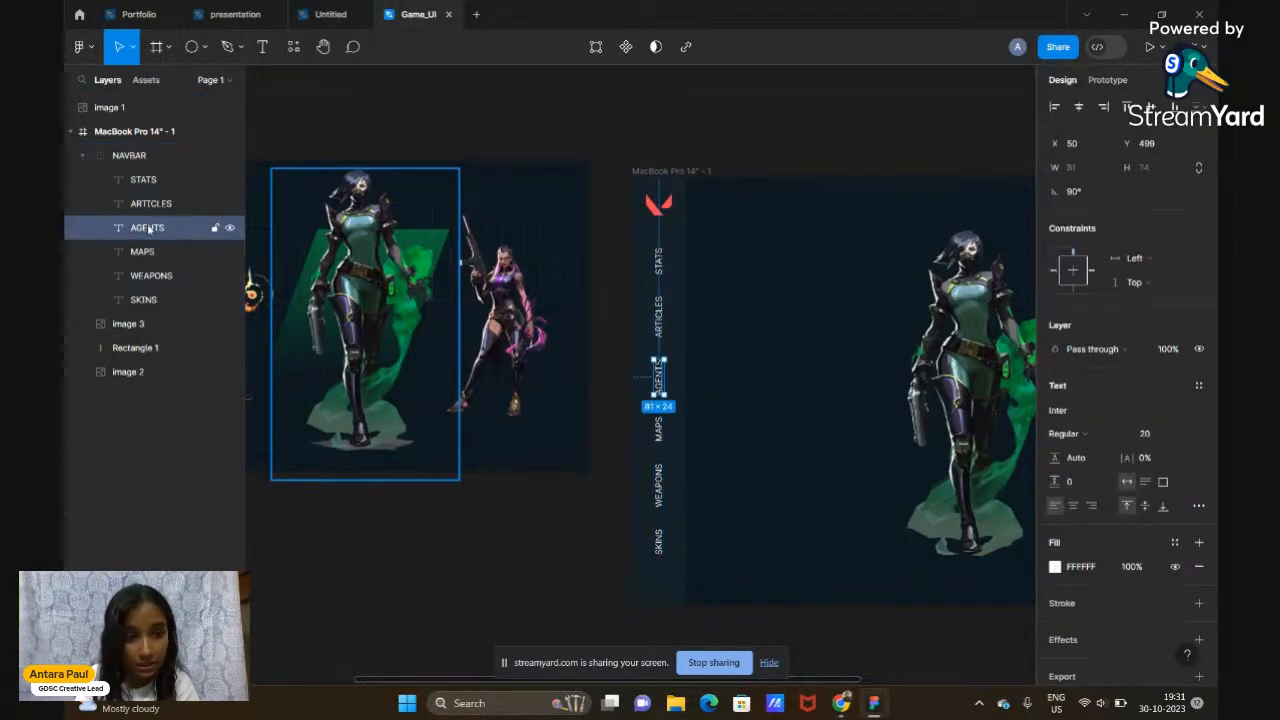
click(1055, 567)
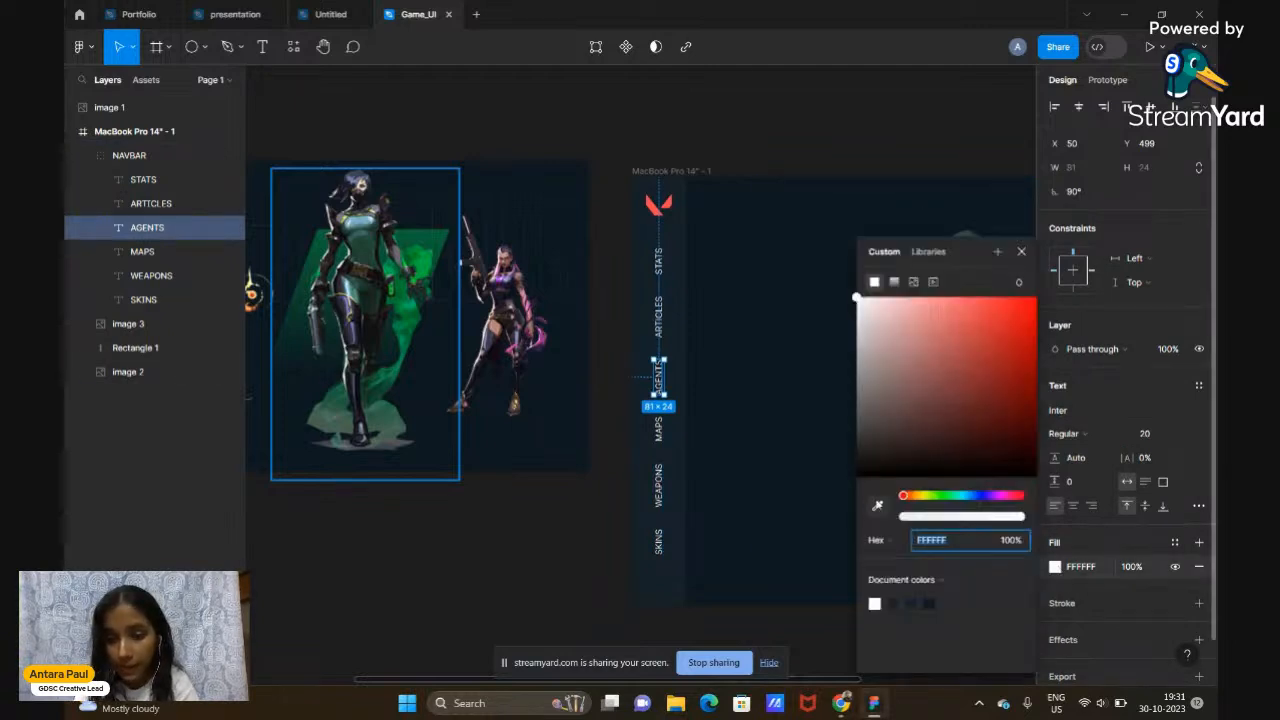
click(877, 505)
click(657, 206)
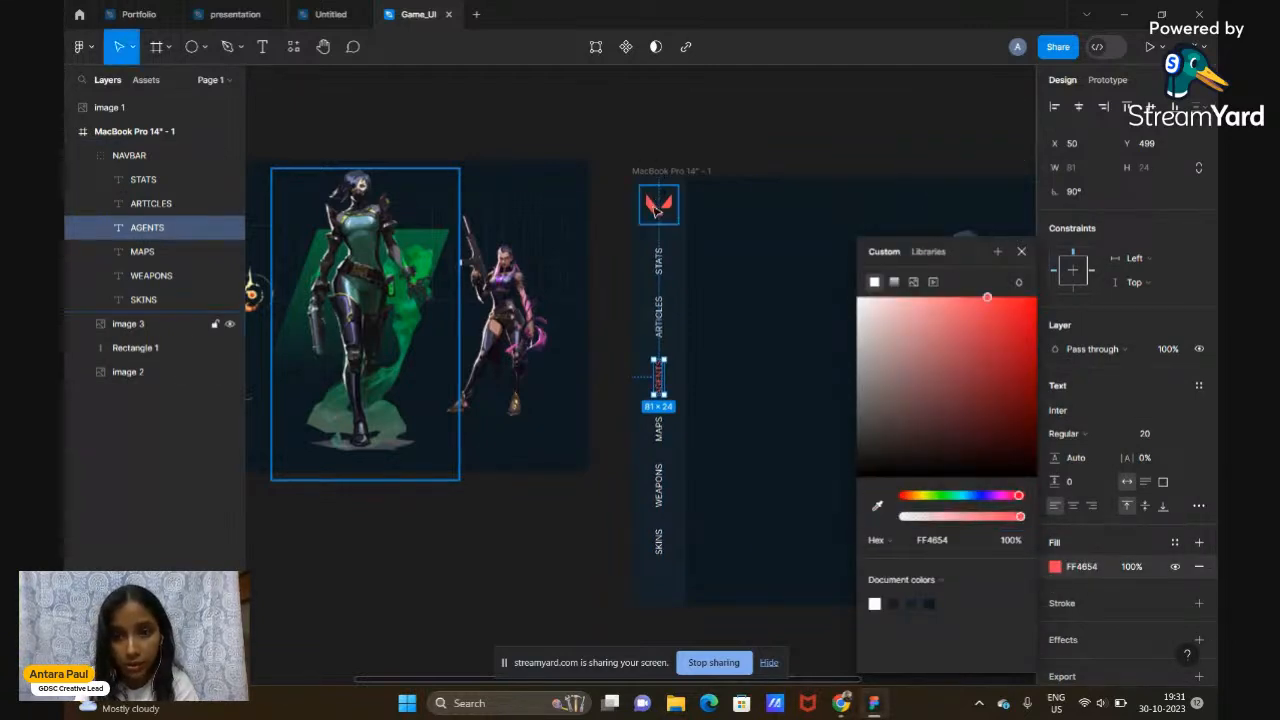
click(1036, 262)
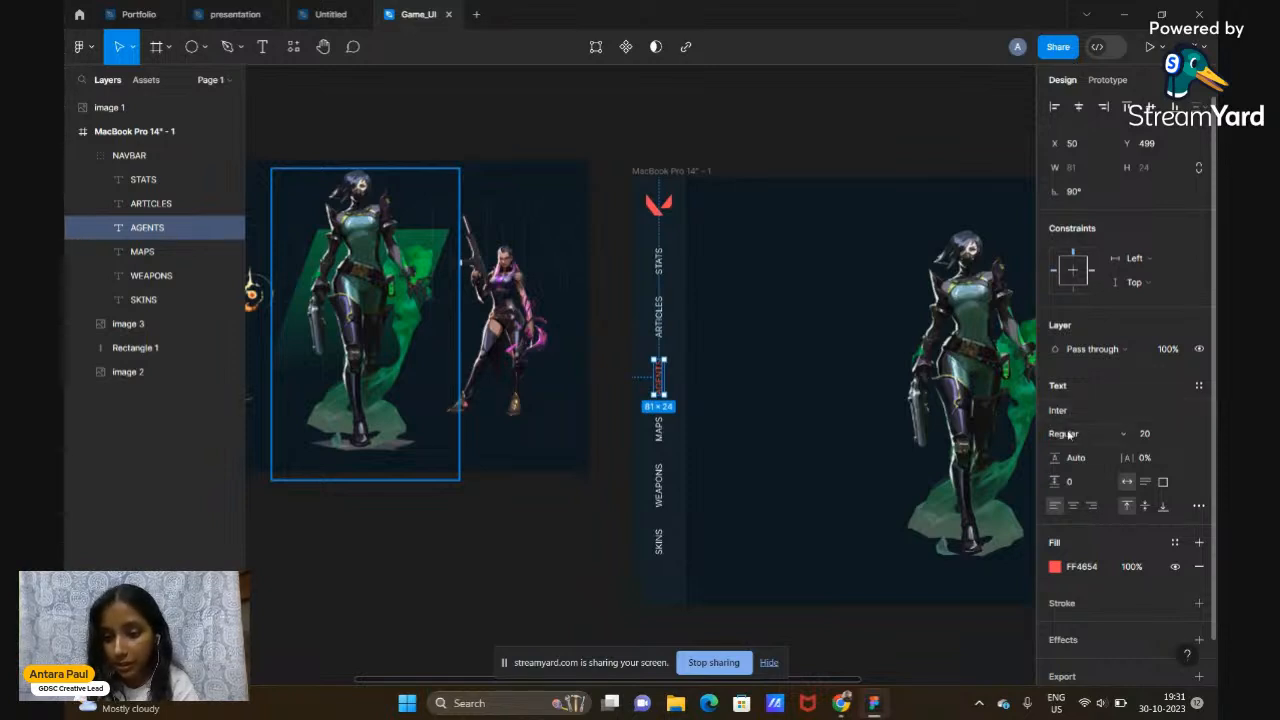
Set the AGENTS label's font weight to Bold
click(1124, 437)
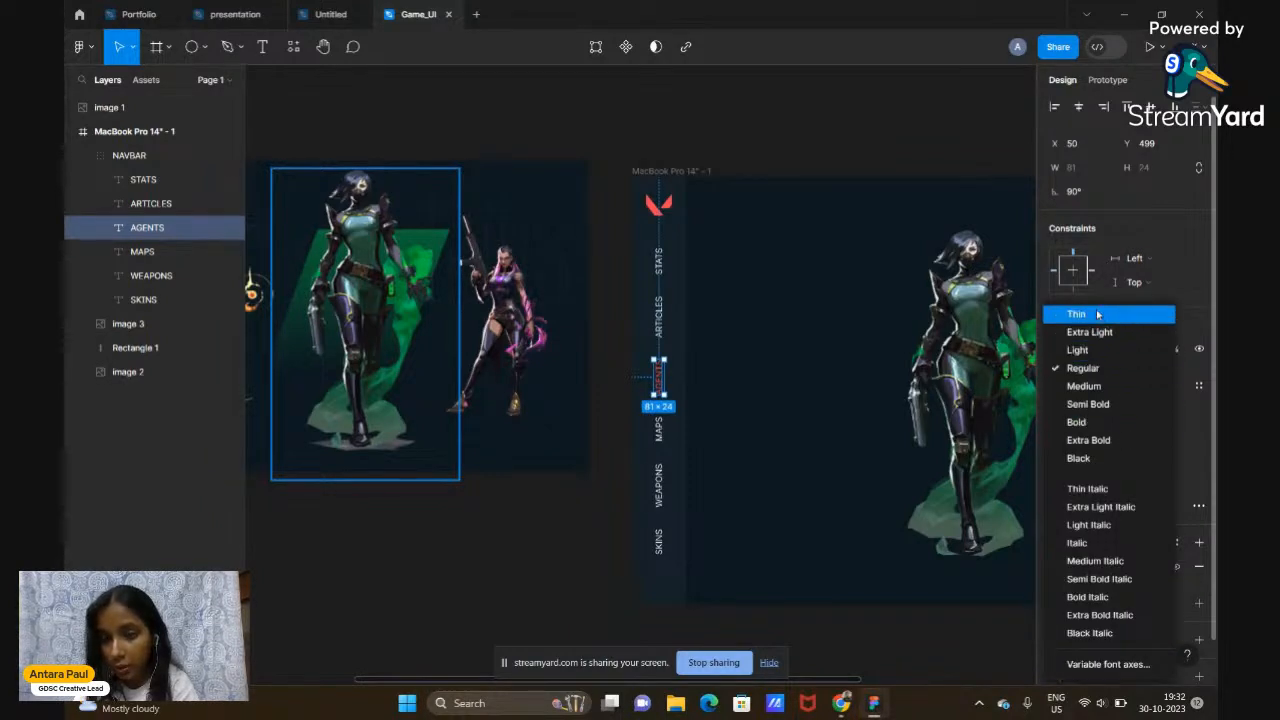
click(1095, 424)
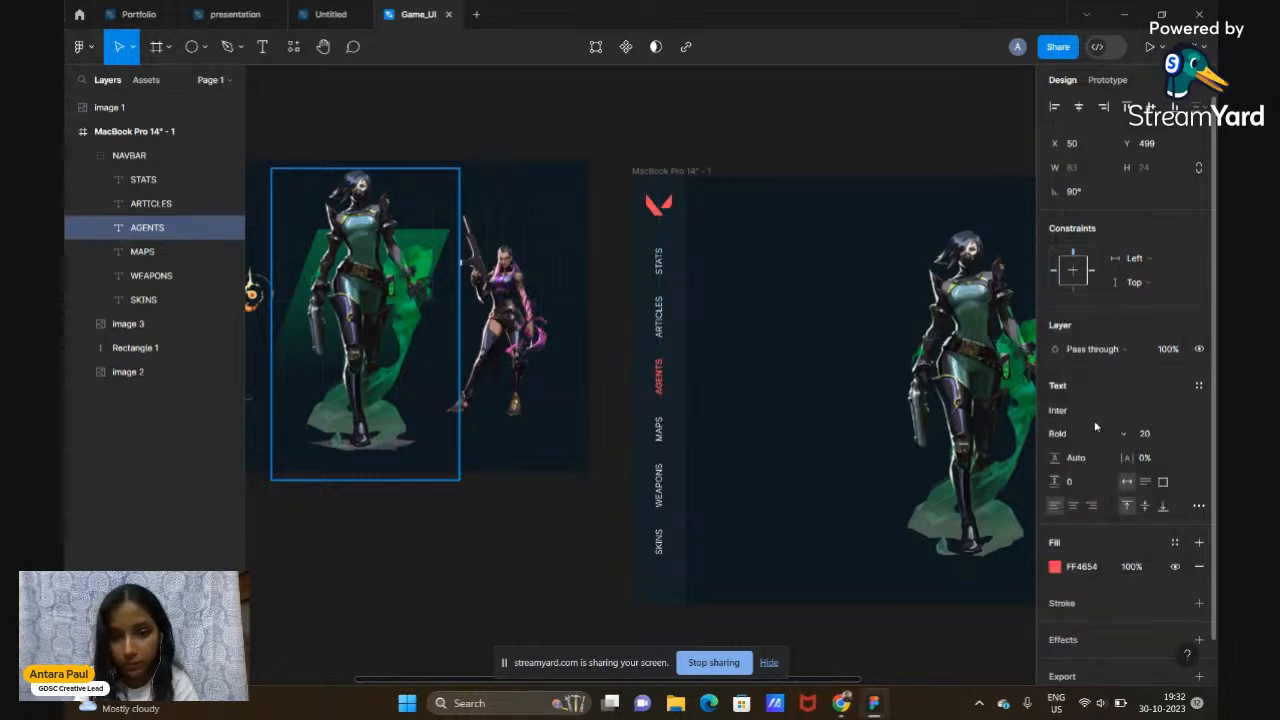
click(884, 144)
scroll(884, 144, right, 5)
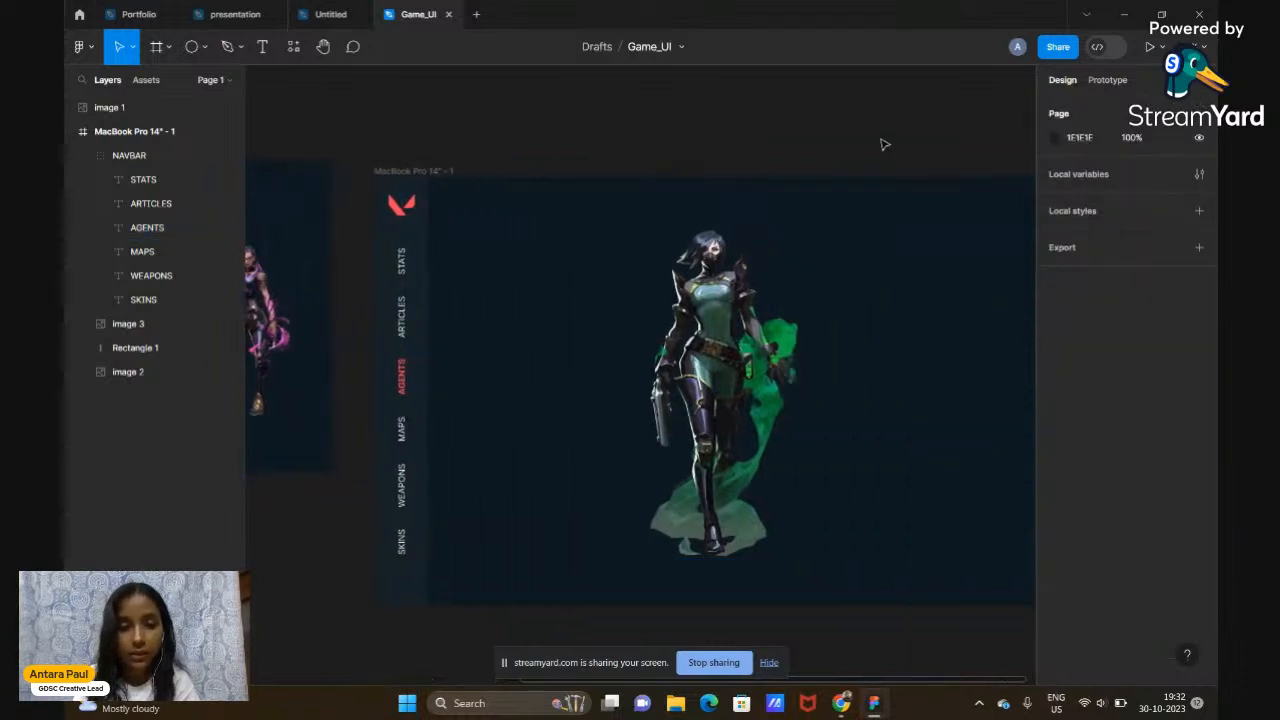
scroll(884, 144, down, 3)
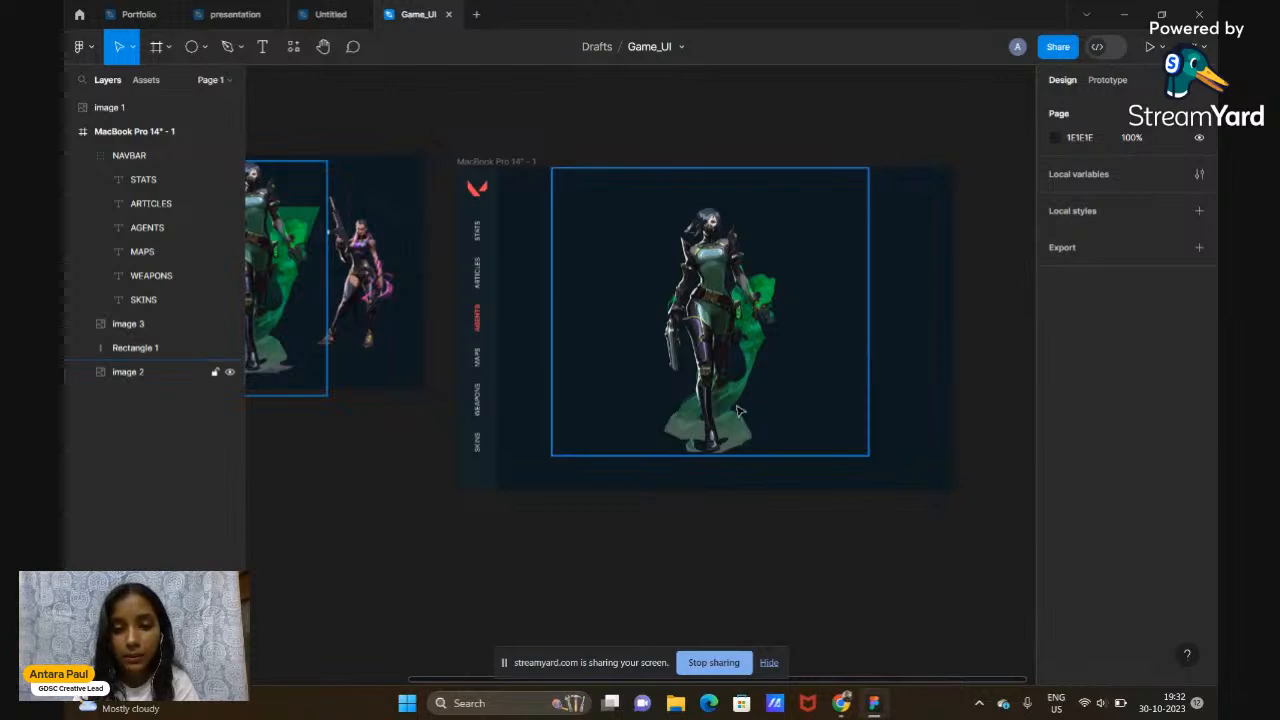
scroll(736, 406, left, 3)
scroll(473, 507, left, 1)
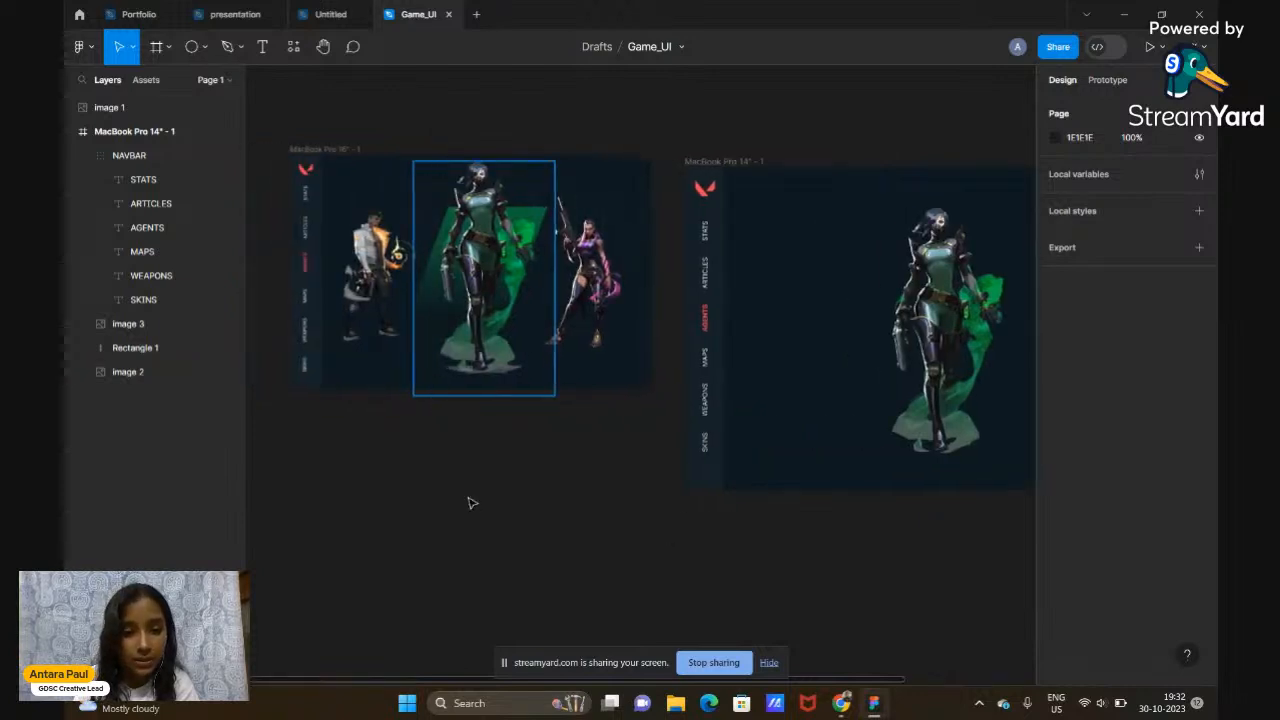
scroll(472, 503, down, 2)
scroll(472, 503, up, 2)
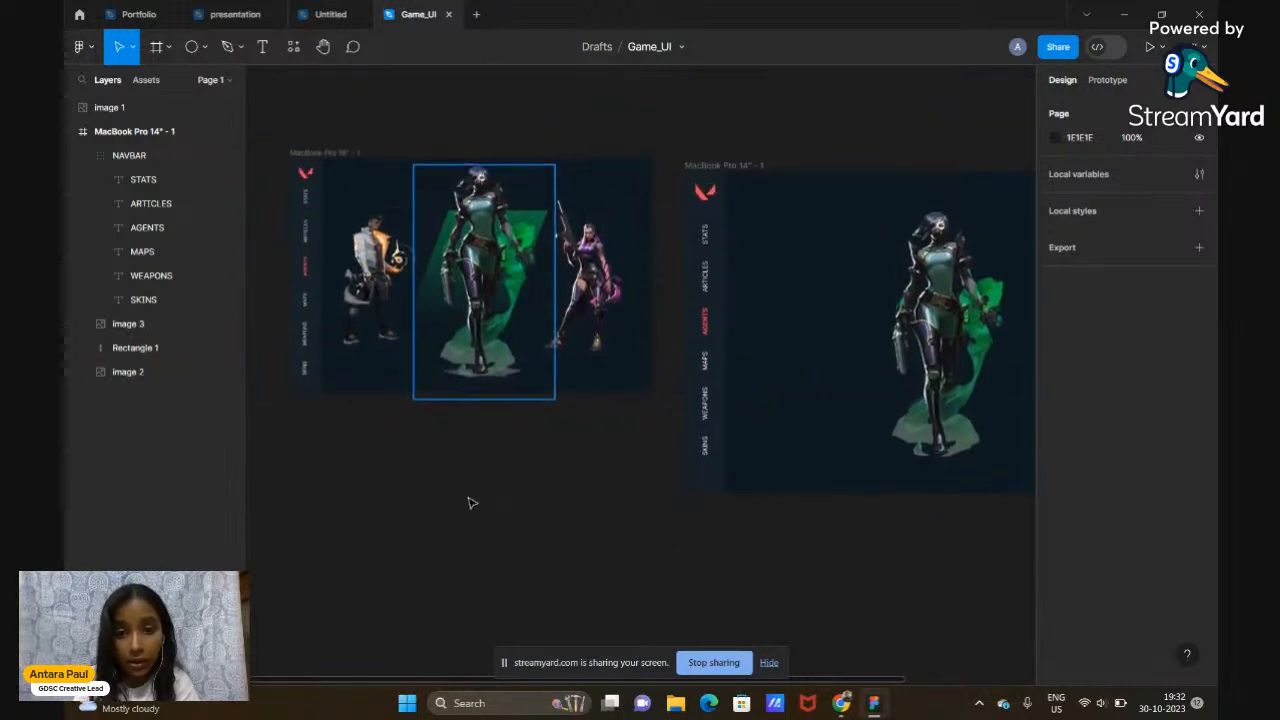
scroll(472, 503, right, 1)
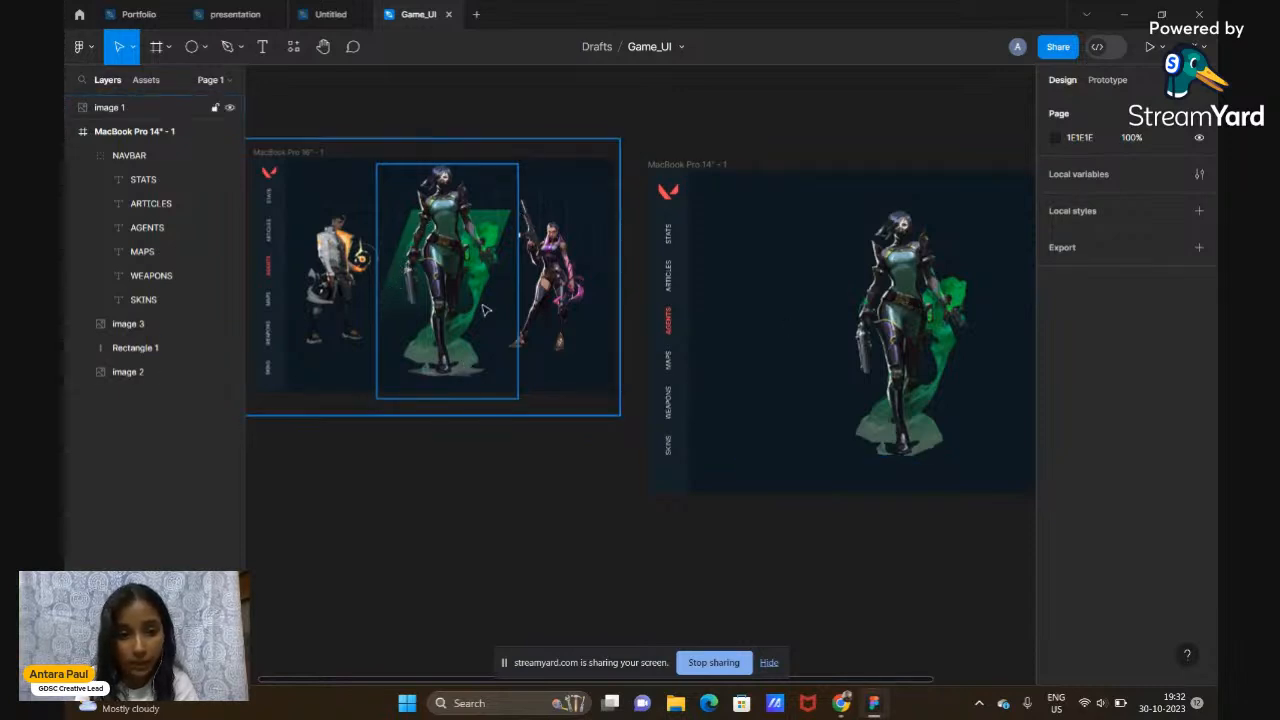
scroll(469, 337, right, 4)
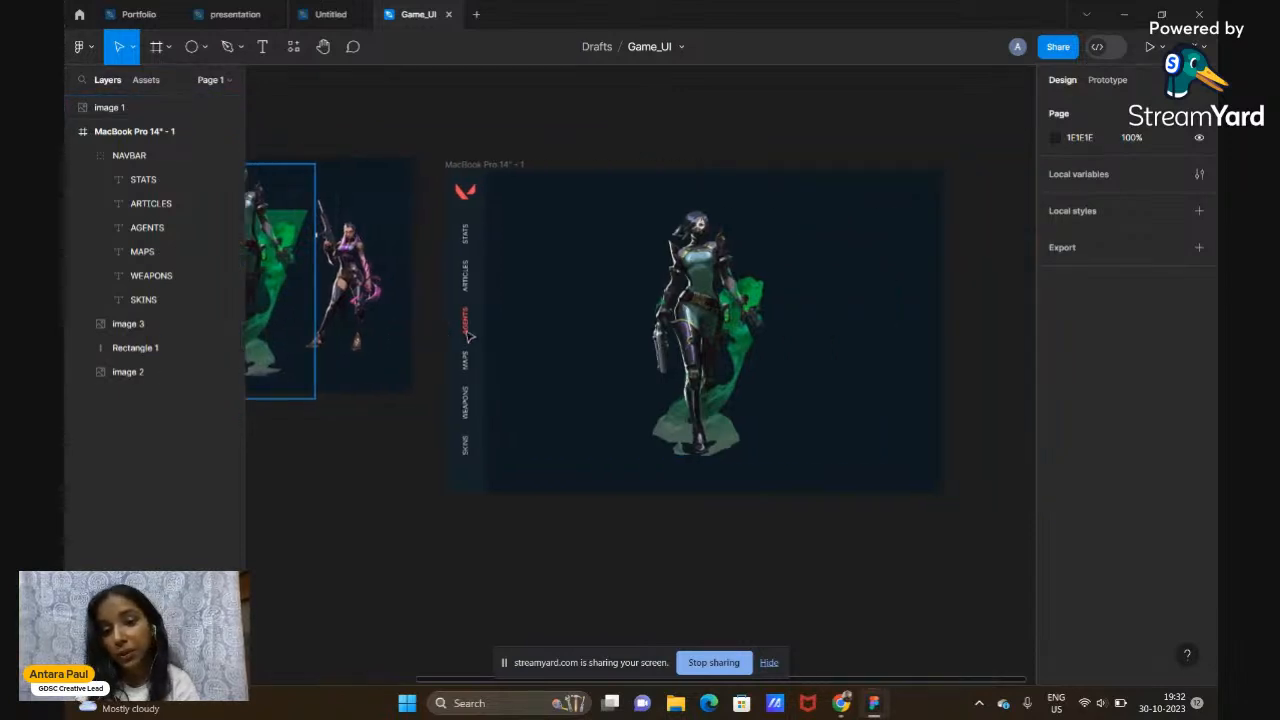
Draw a tall 344×492 rectangle, Rectangle 2, above the MacBook frame and select it
scroll(631, 357, up, 5)
scroll(631, 357, right, 2)
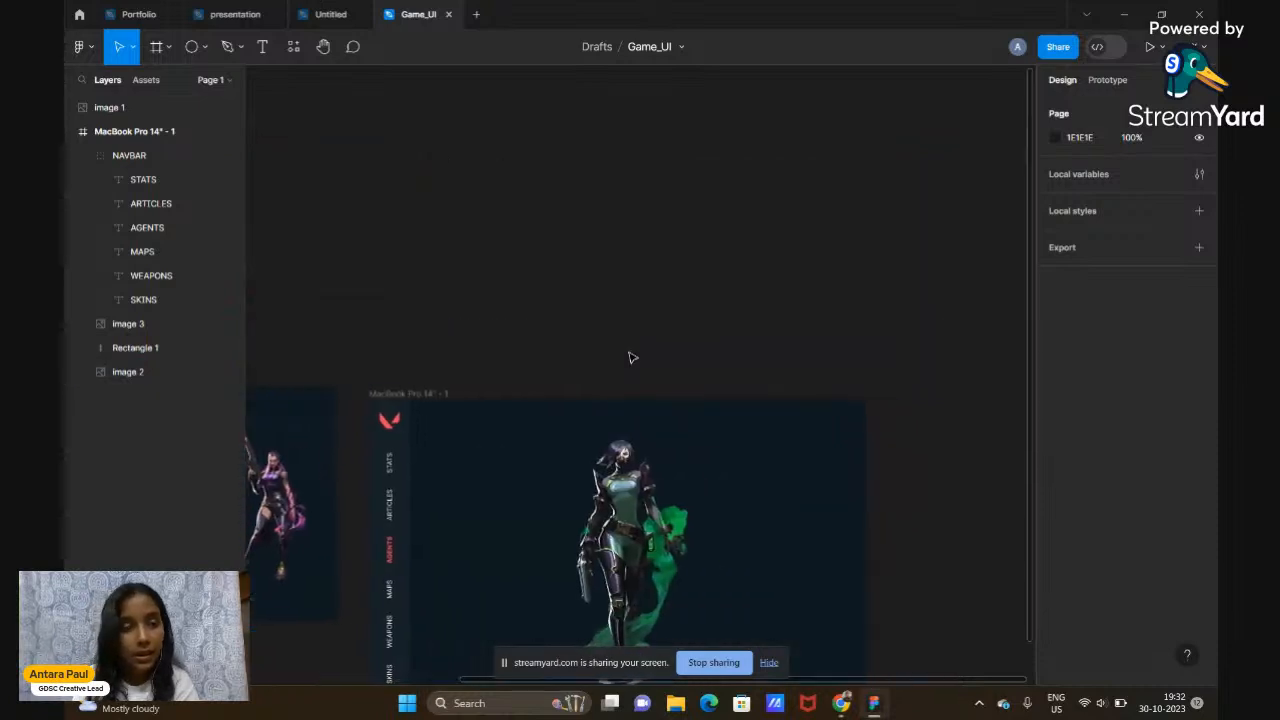
scroll(455, 240, left, 3)
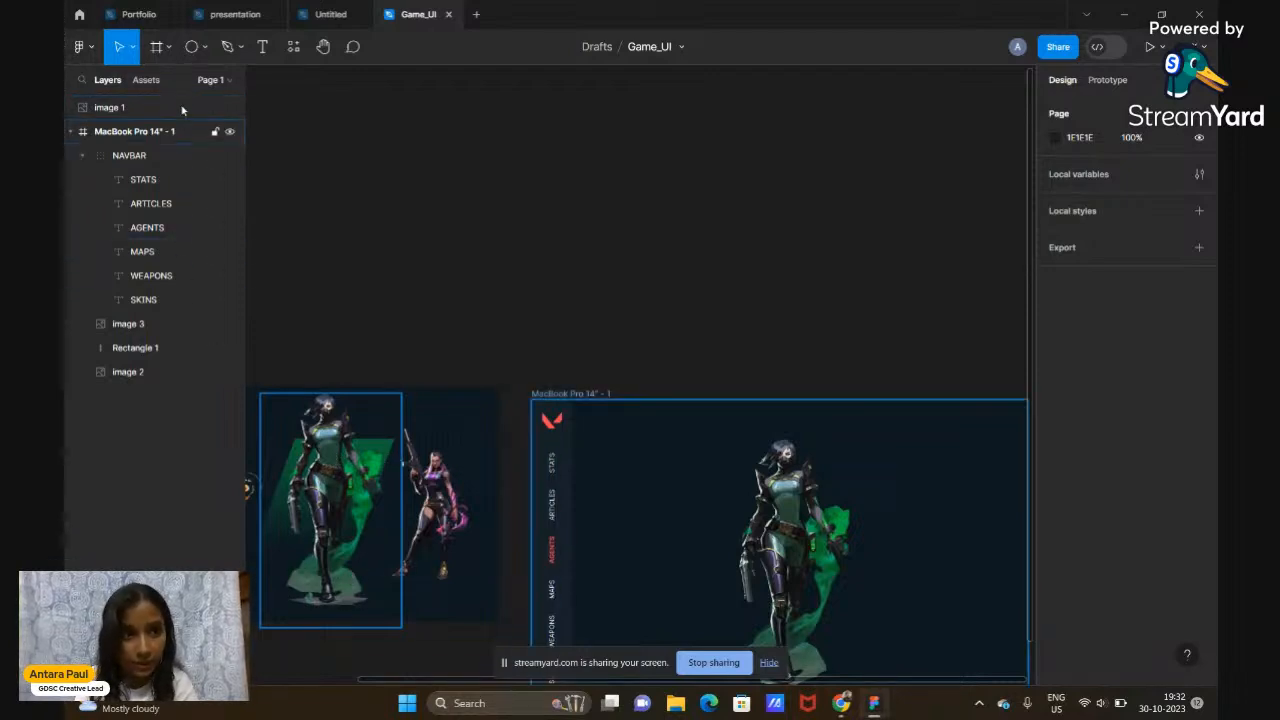
click(205, 48)
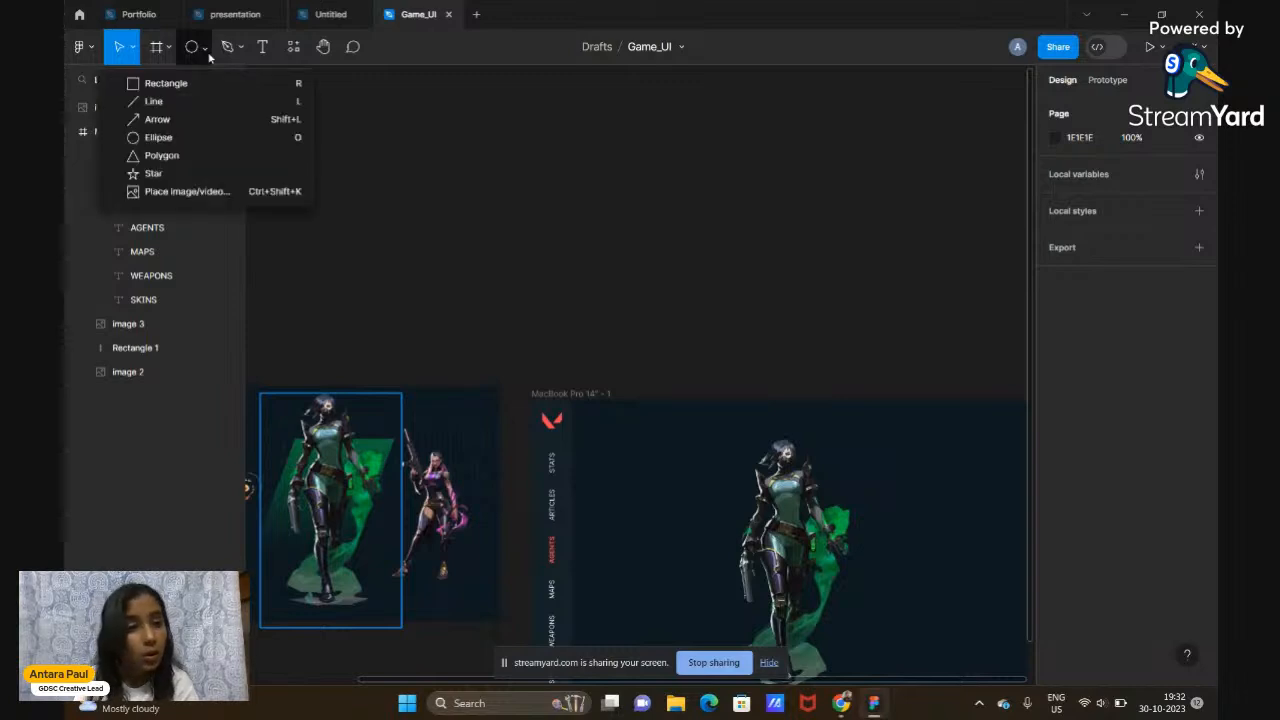
click(166, 83)
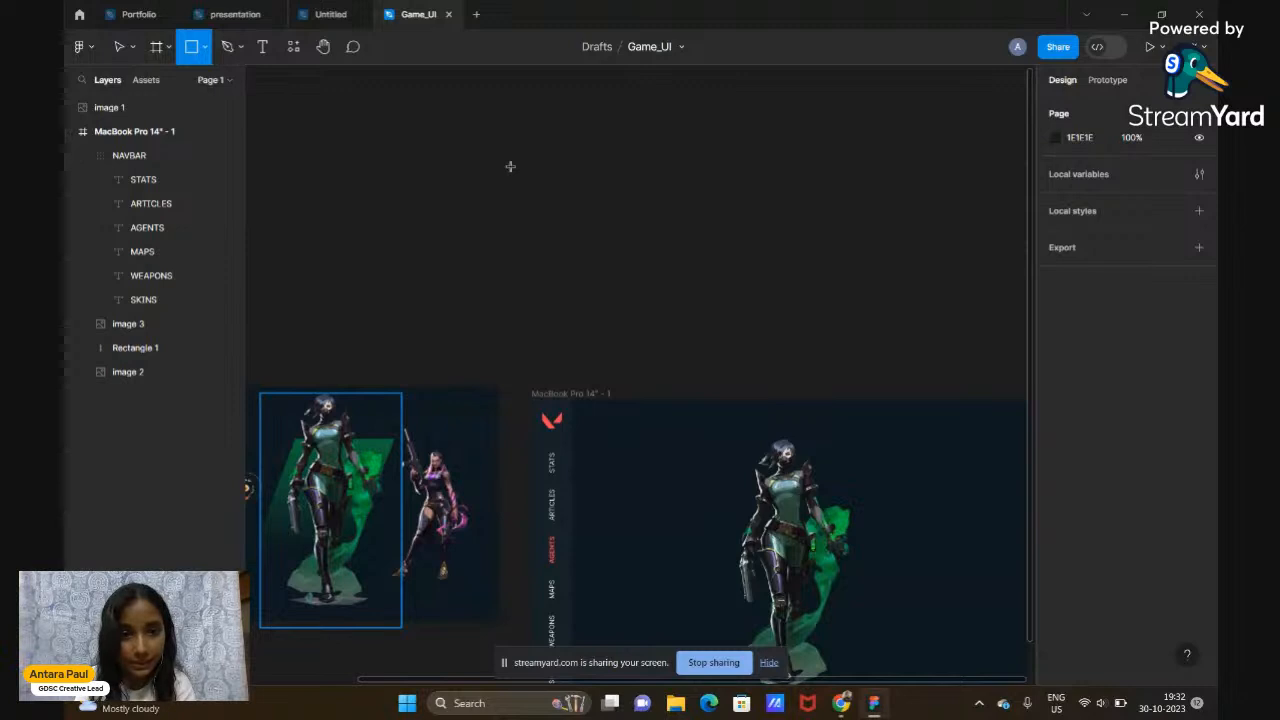
drag(510, 166, 622, 328)
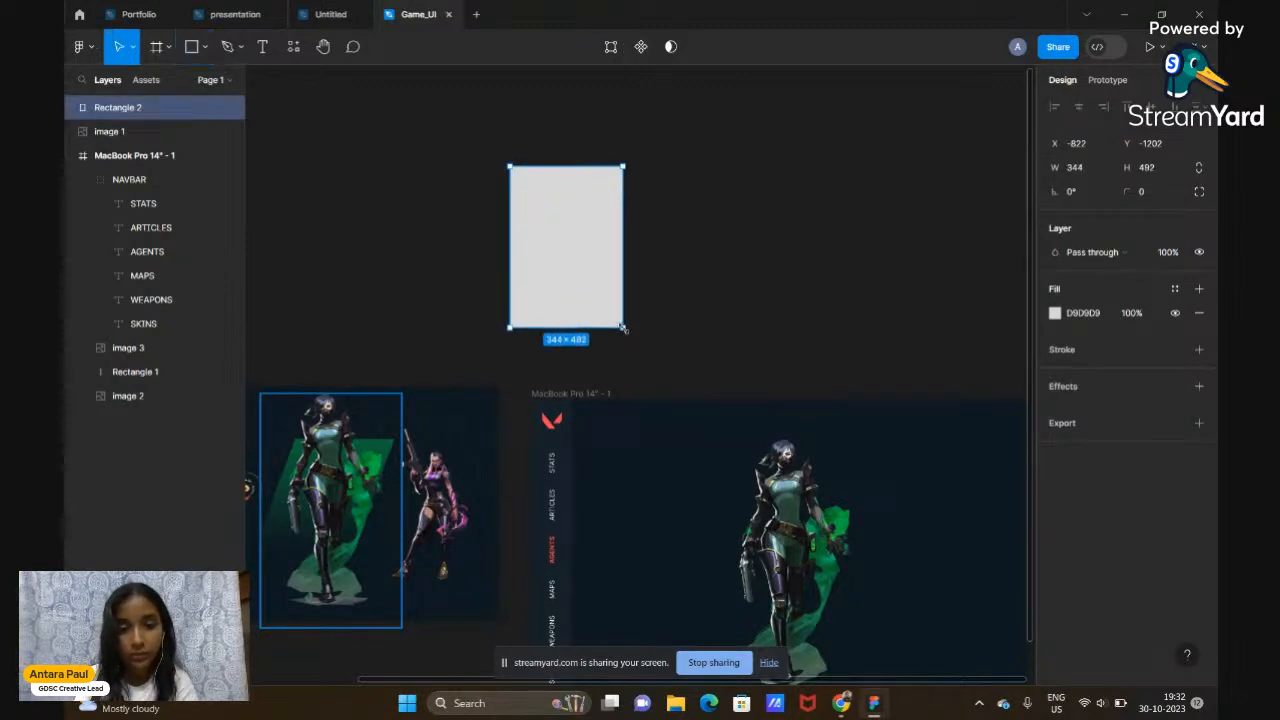
click(686, 331)
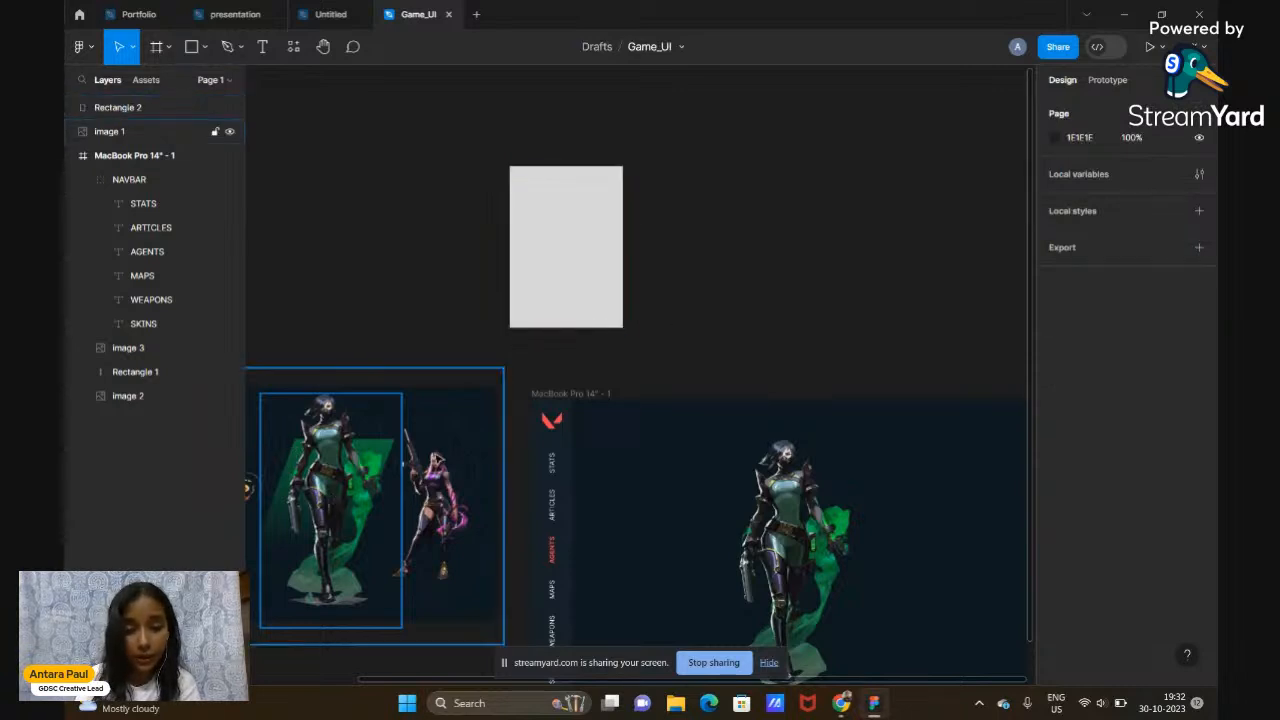
click(579, 282)
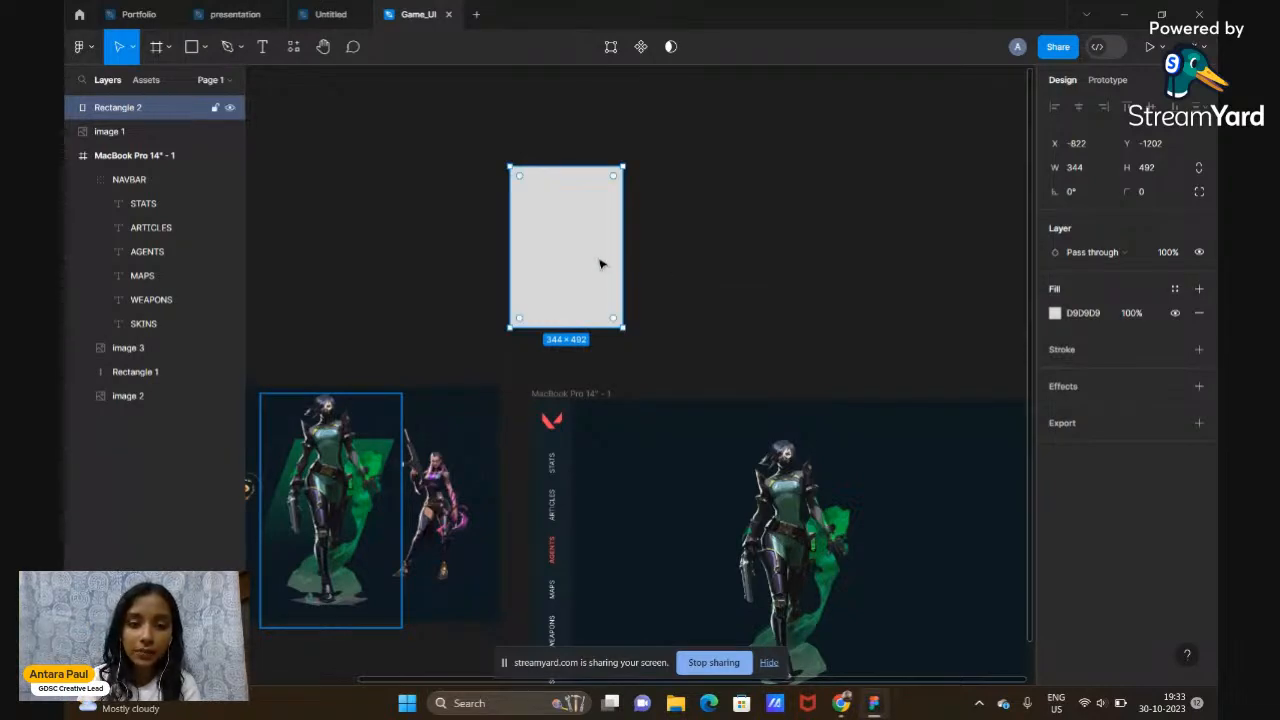
click(677, 258)
click(600, 270)
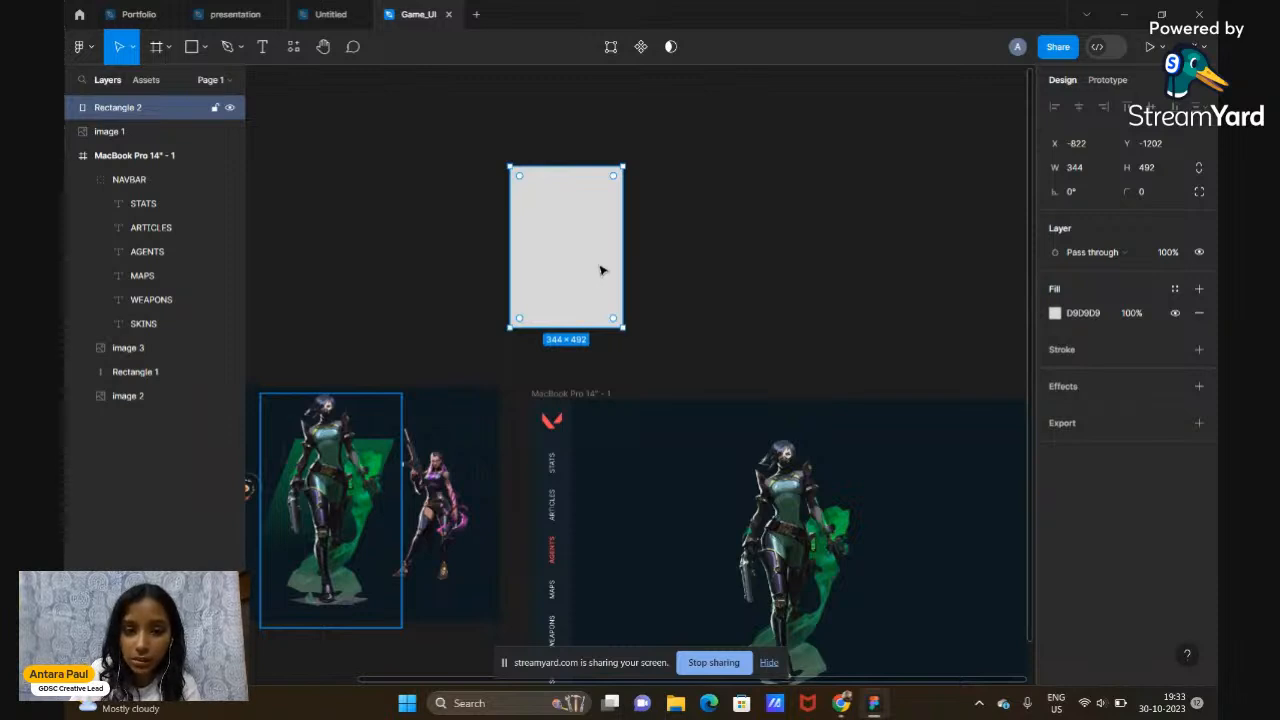
Enter point editing on Rectangle 2 and select each of its four corners
double_click(601, 270)
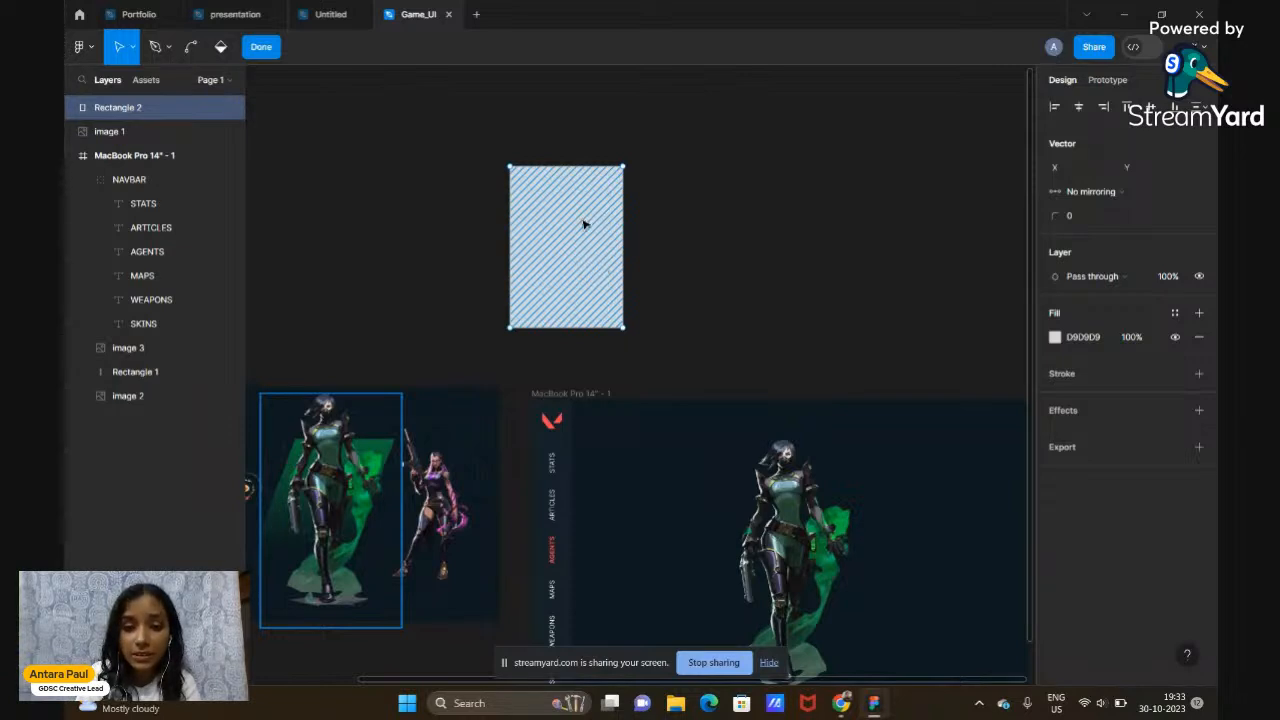
click(510, 167)
click(623, 168)
click(622, 327)
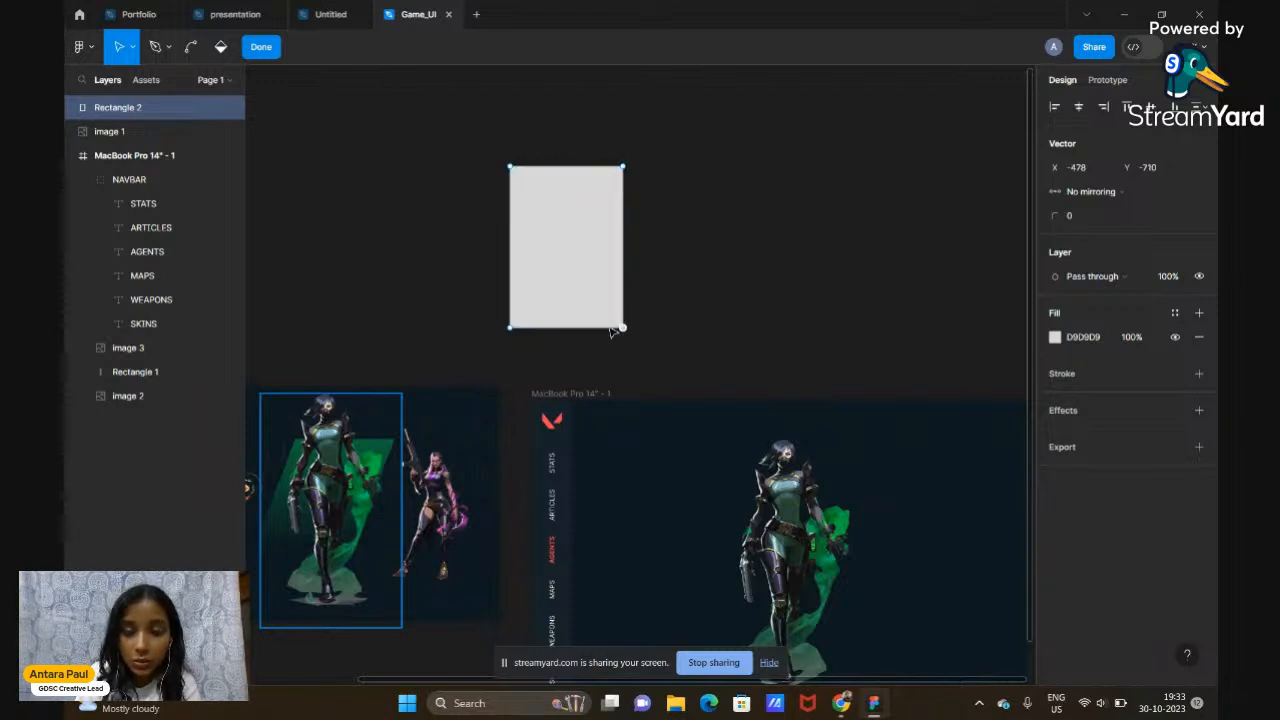
click(511, 328)
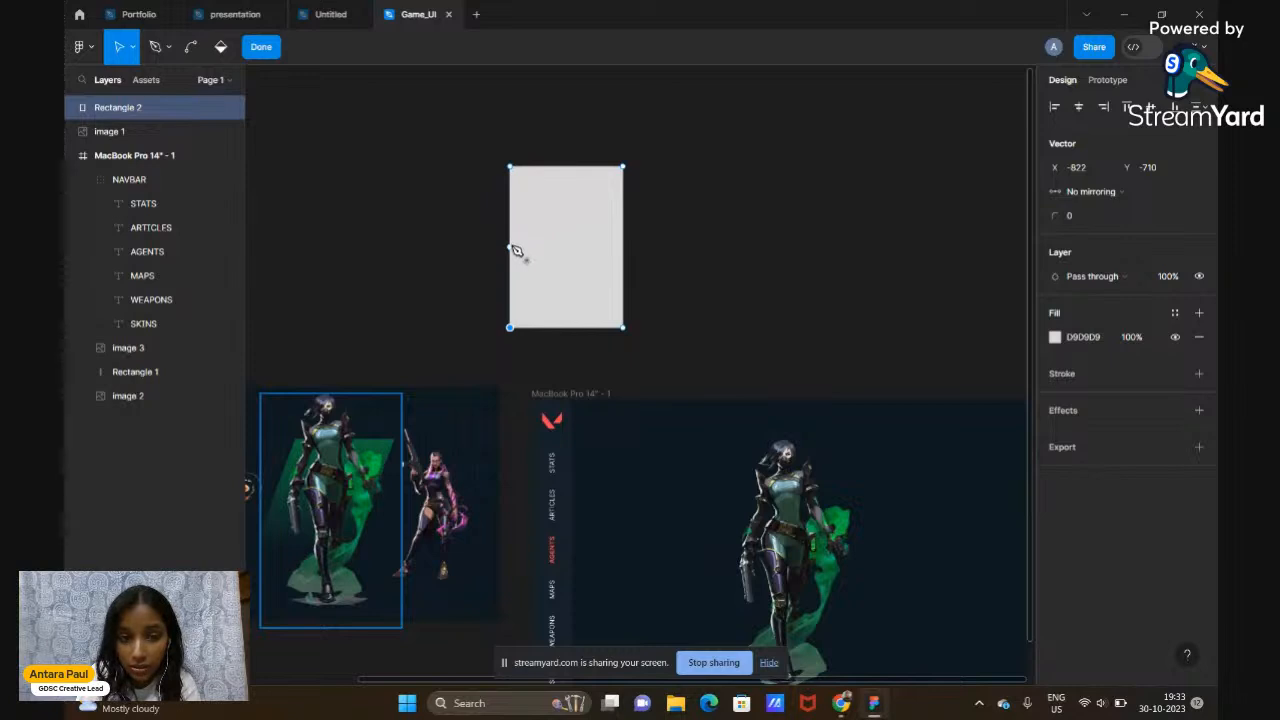
Pull trial points out from the top, right and left edges, then undo the reshaping
click(567, 168)
drag(567, 168, 431, 109)
drag(623, 250, 757, 246)
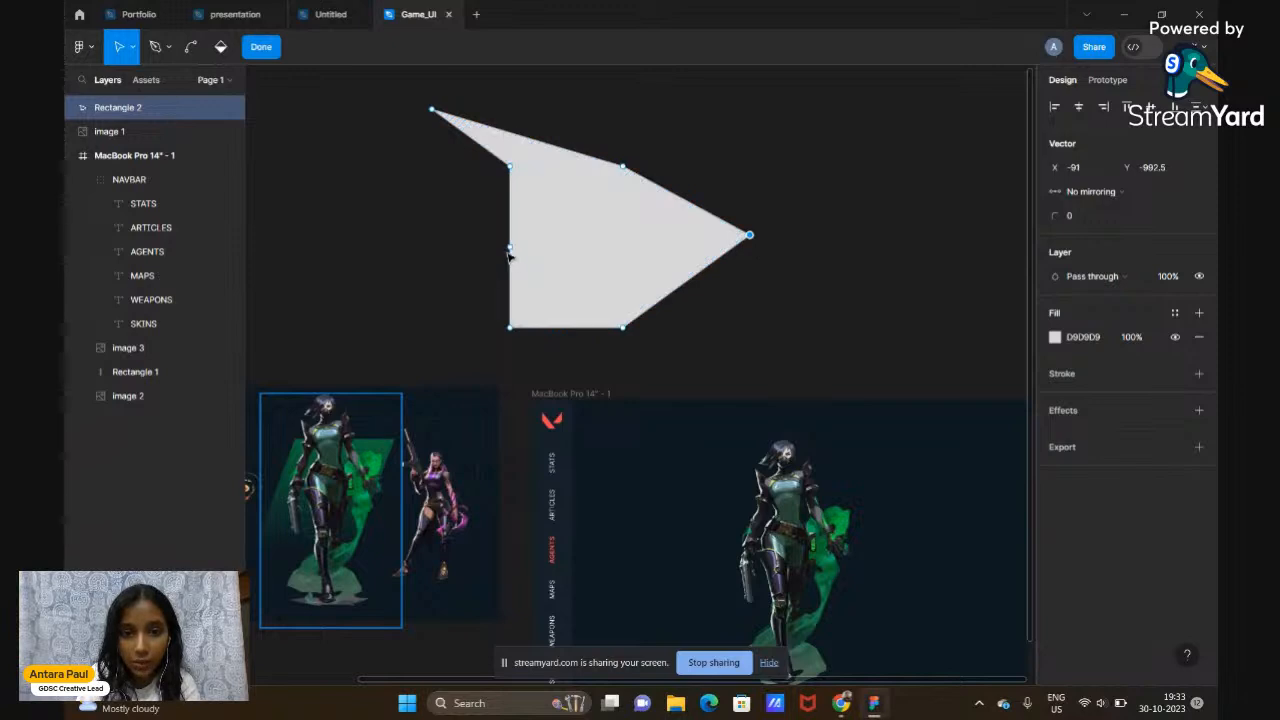
drag(512, 256, 399, 350)
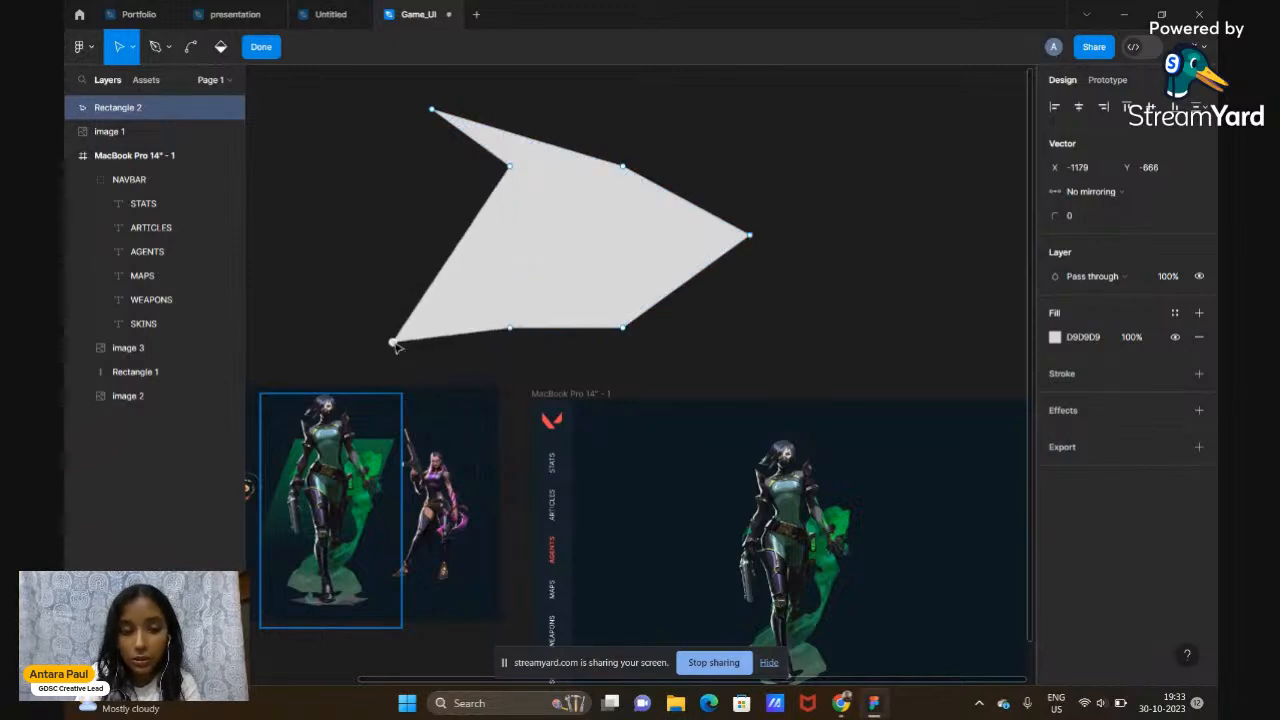
drag(626, 332, 698, 428)
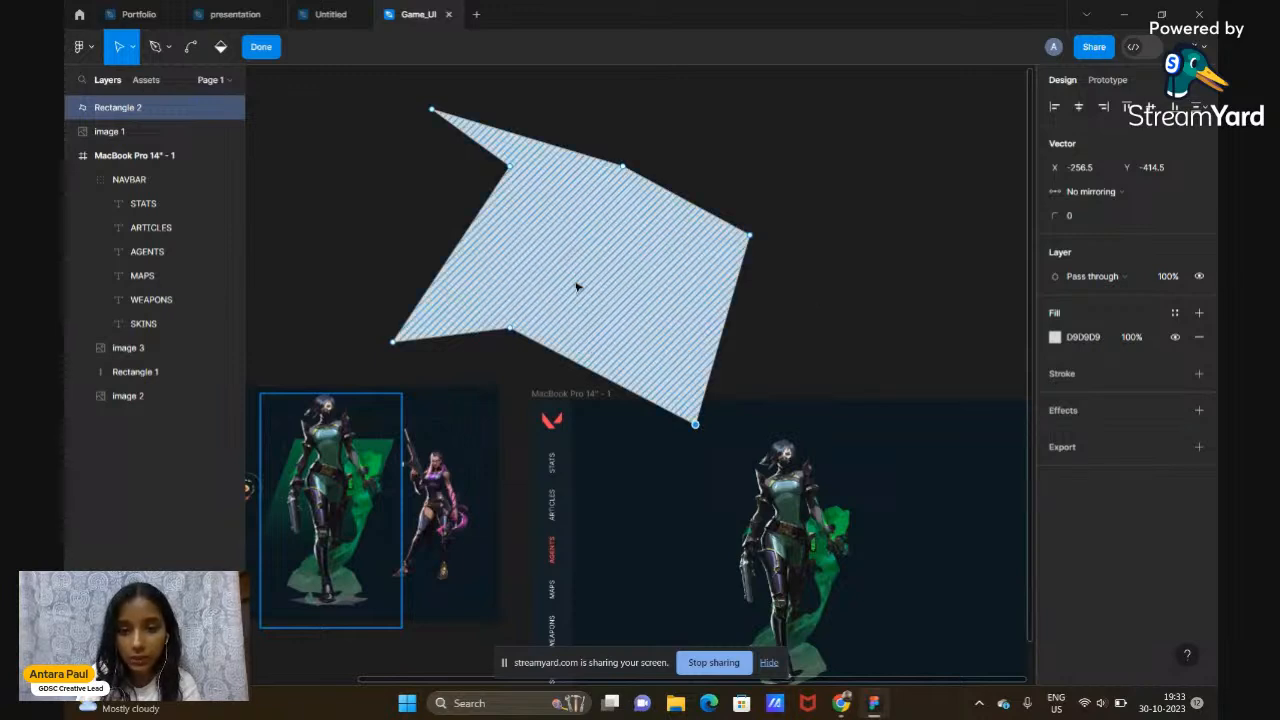
key(ctrl+z)
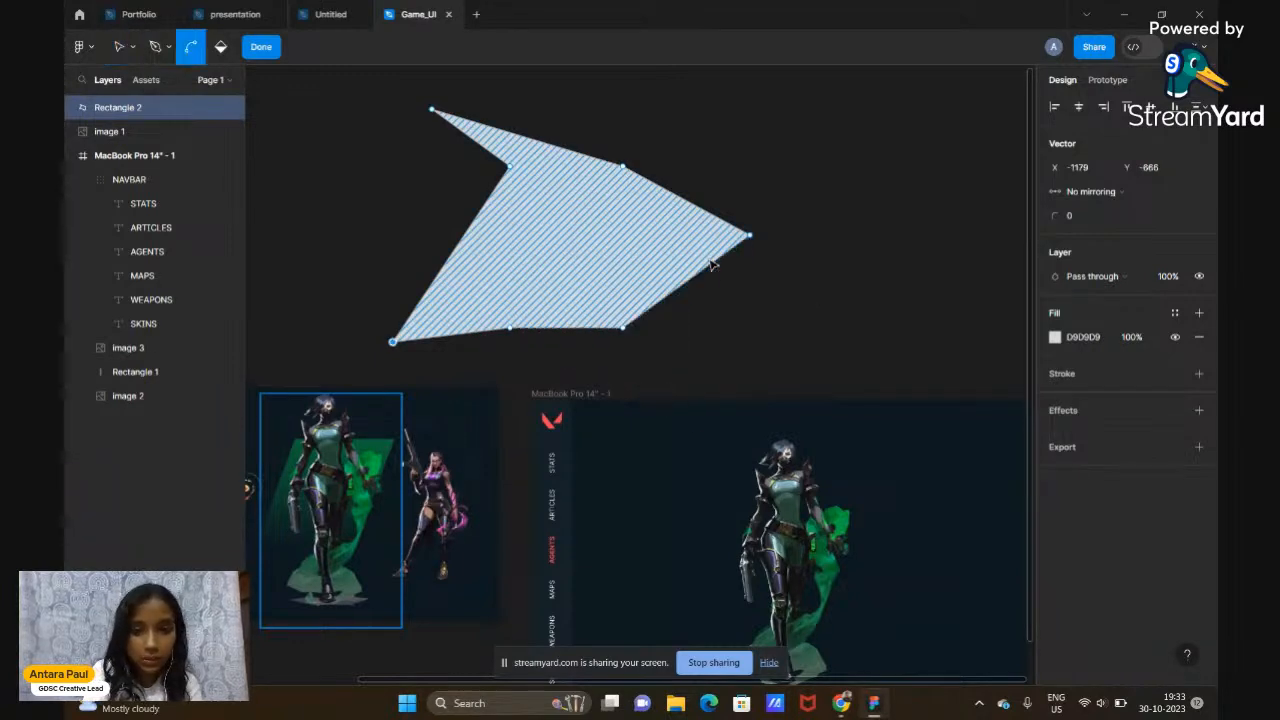
key(ctrl+z)
key(ctrl+z)
key(ctrl+z)
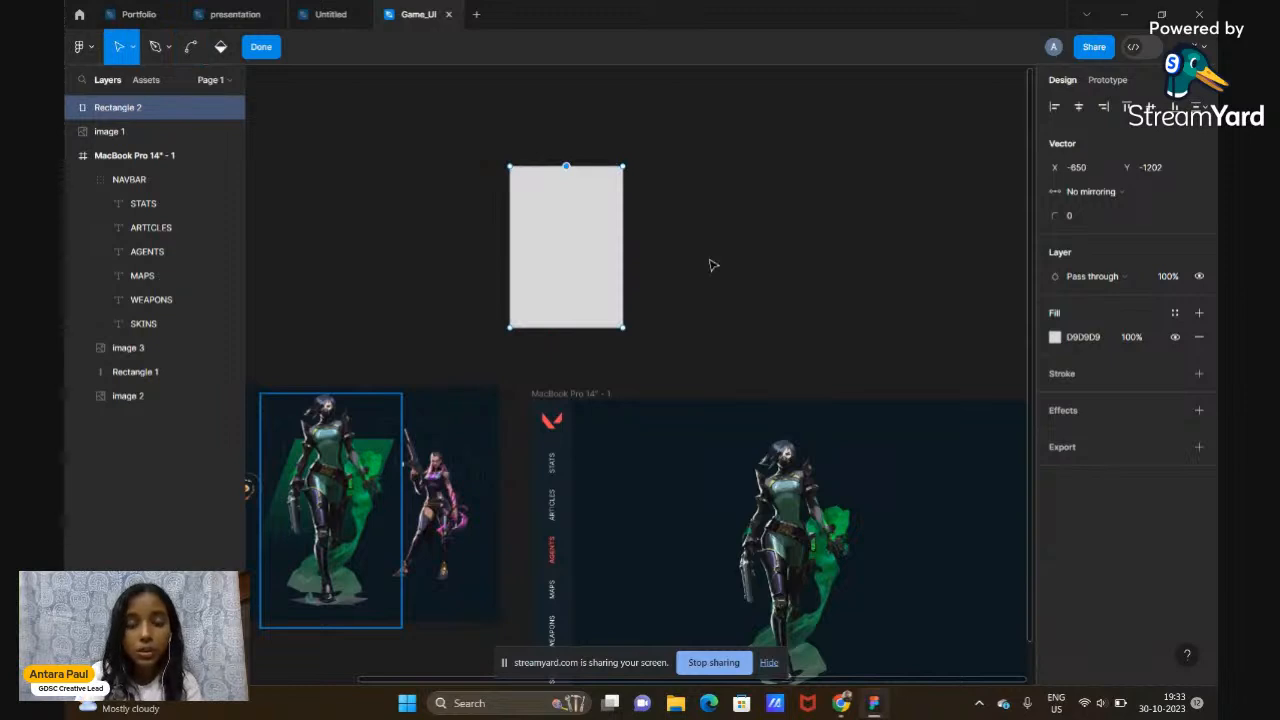
Drag Rectangle 2's top-right and top-left corners right one at a time, then undo
click(706, 246)
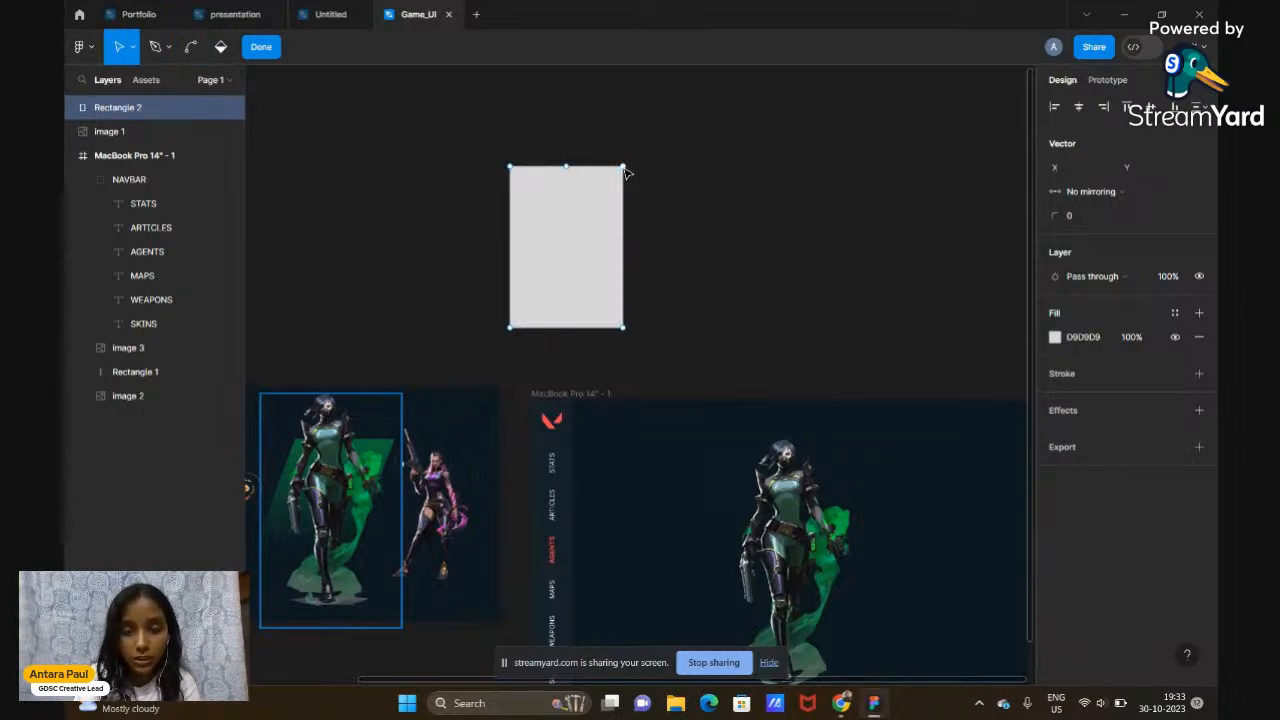
click(623, 169)
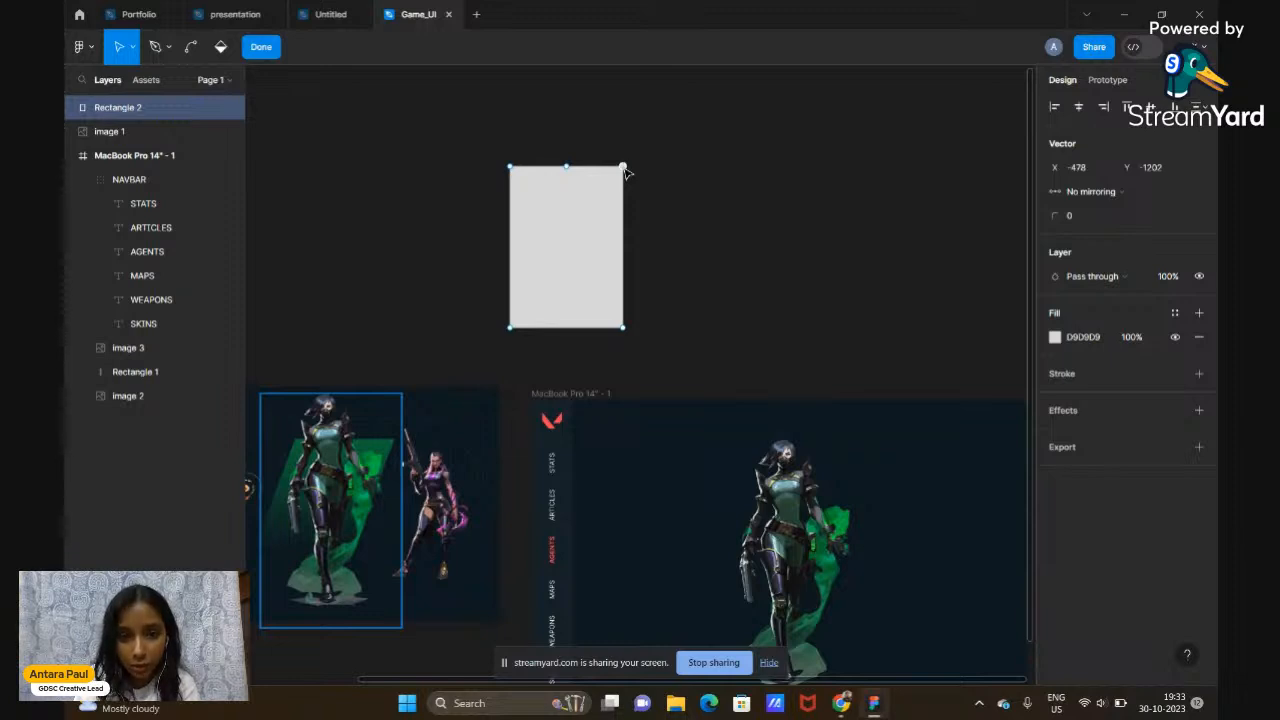
drag(624, 170, 705, 171)
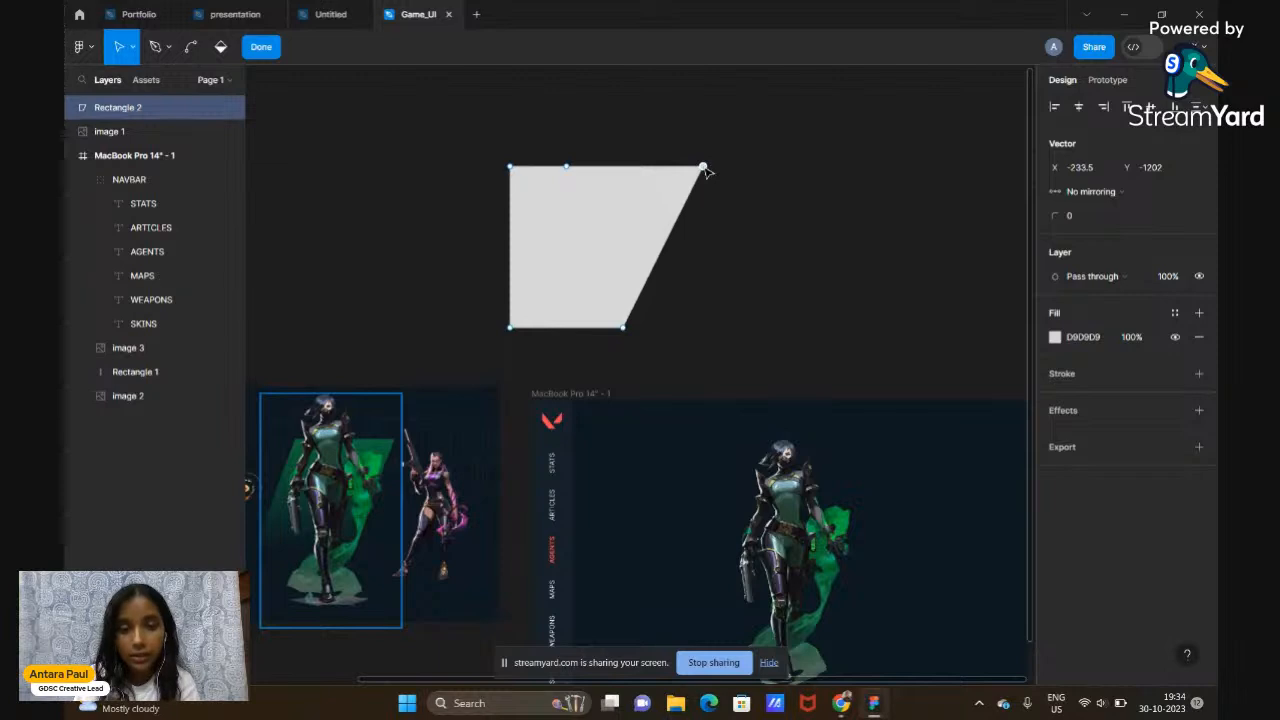
click(511, 169)
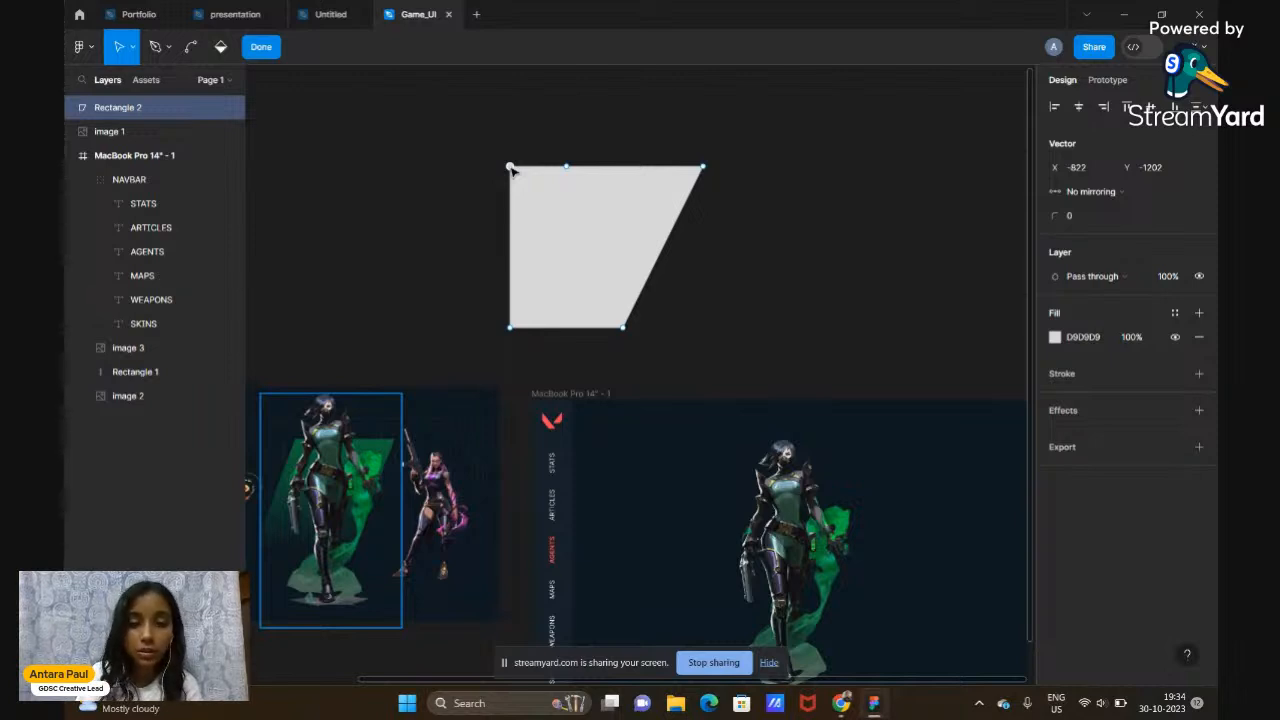
drag(520, 172, 584, 168)
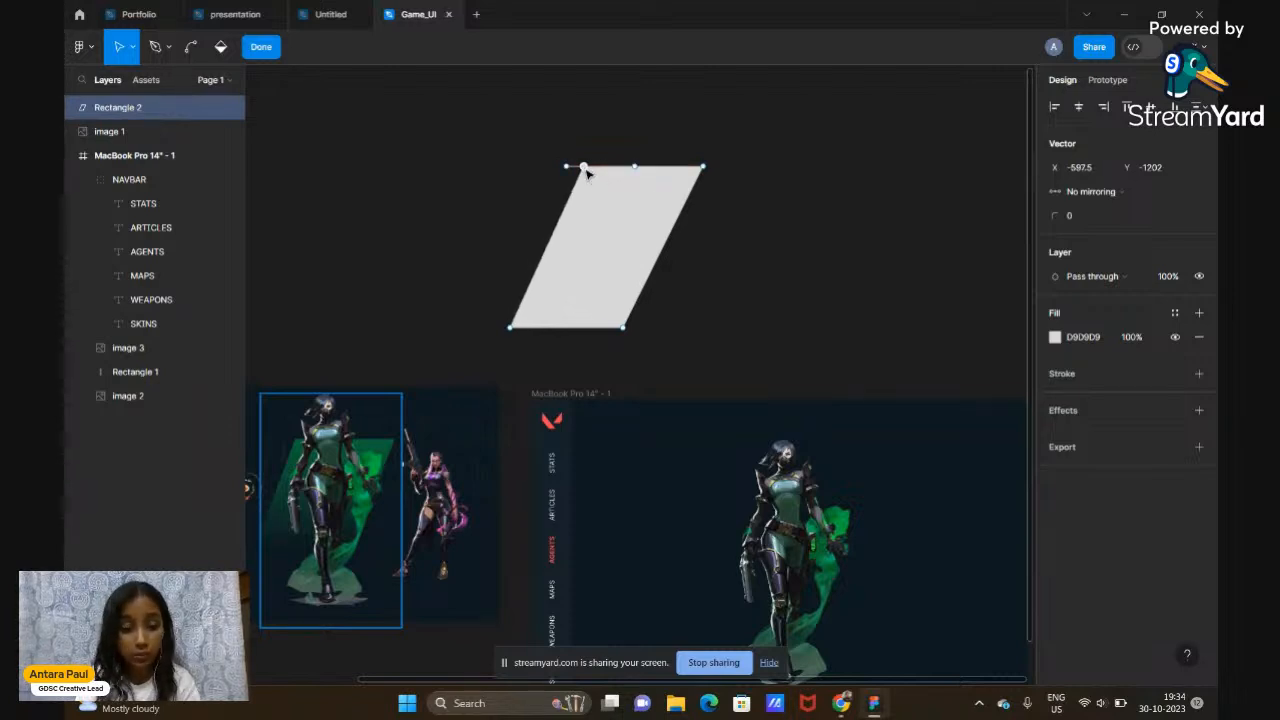
key(ctrl+z)
key(ctrl+z)
key(ctrl+z)
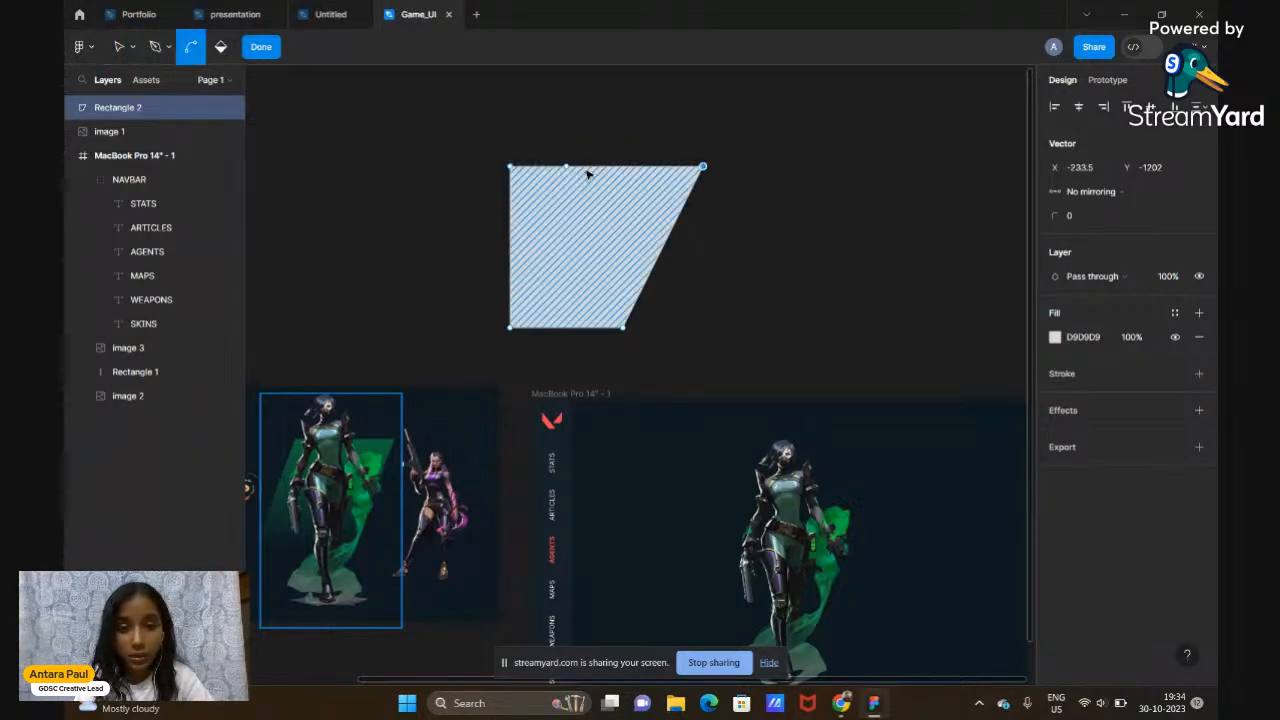
Try shifting Rectangle 2's top edge right via corner and edge points, undoing each attempt
click(731, 179)
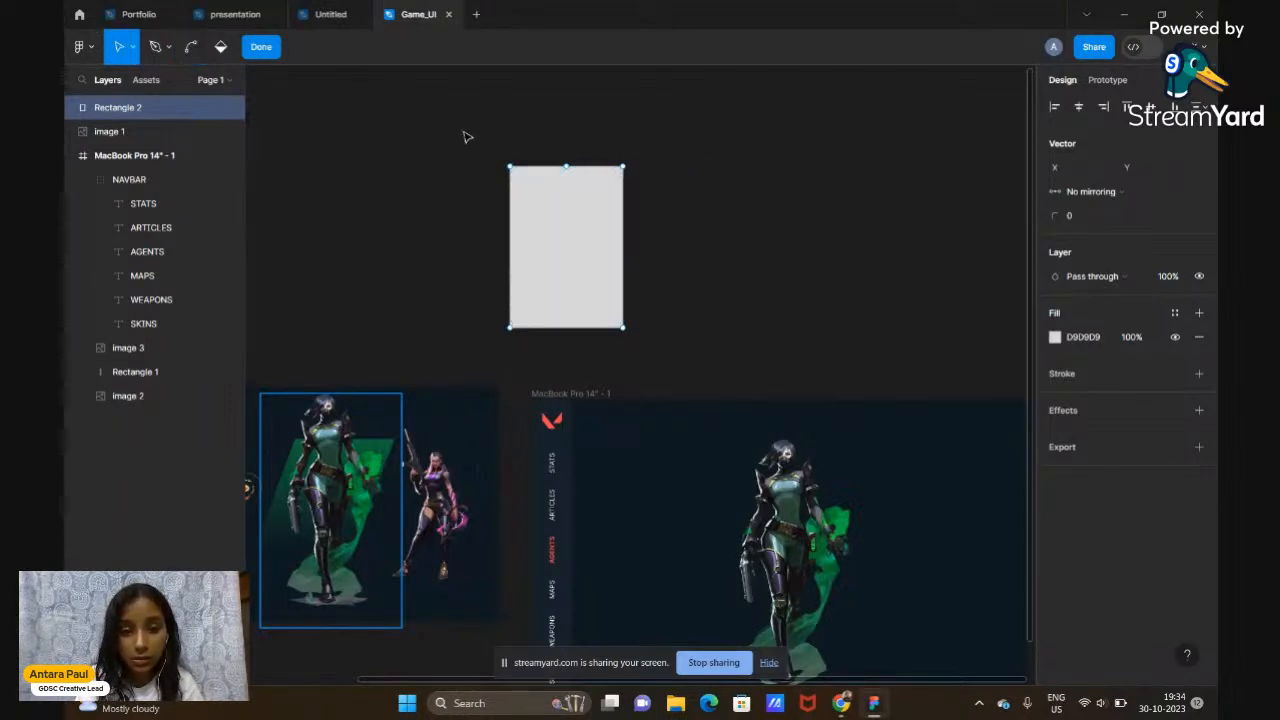
click(511, 169)
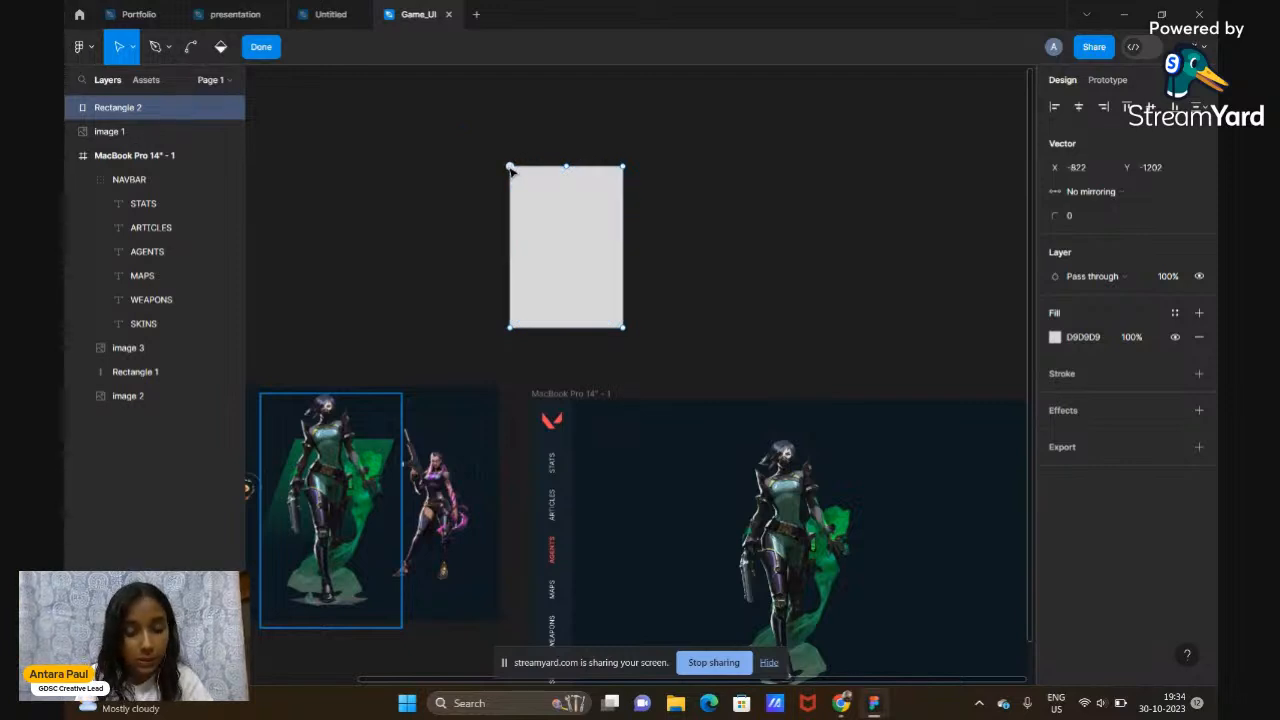
shift+click(623, 168)
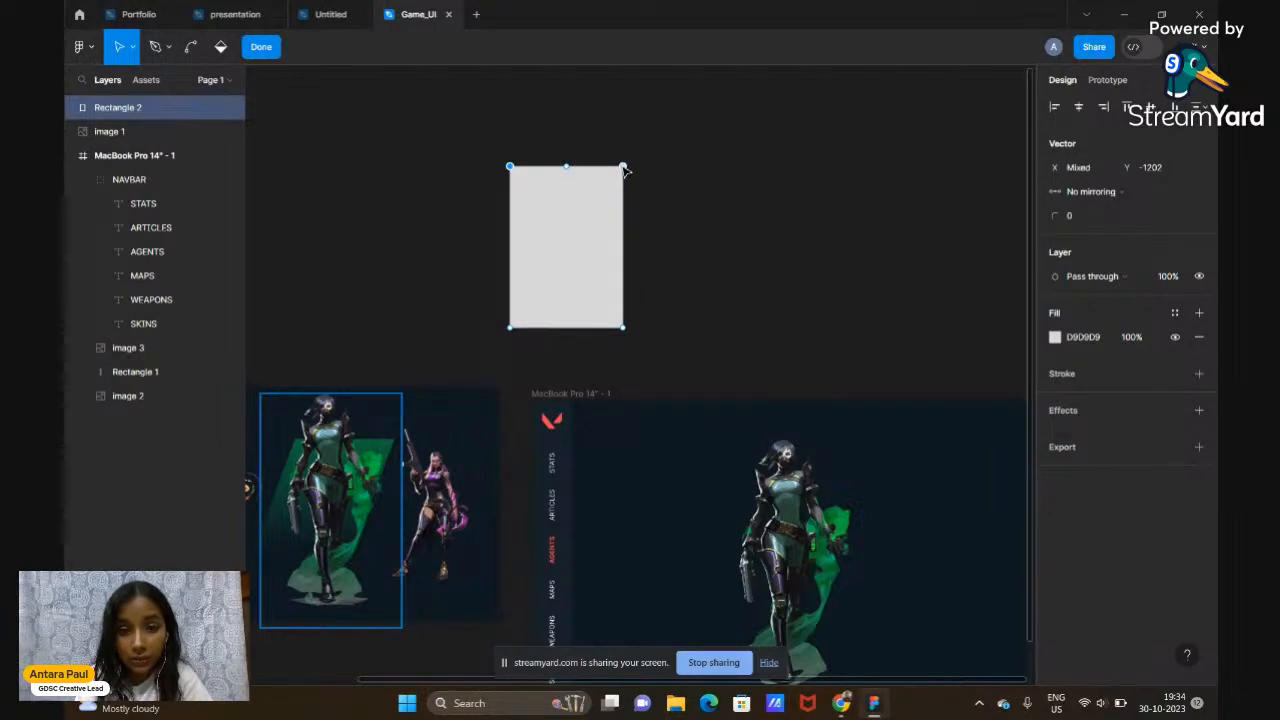
mouse_move(567, 167)
mouse_down()
mouse_move(592, 169)
mouse_move(554, 170)
mouse_move(585, 161)
mouse_up()
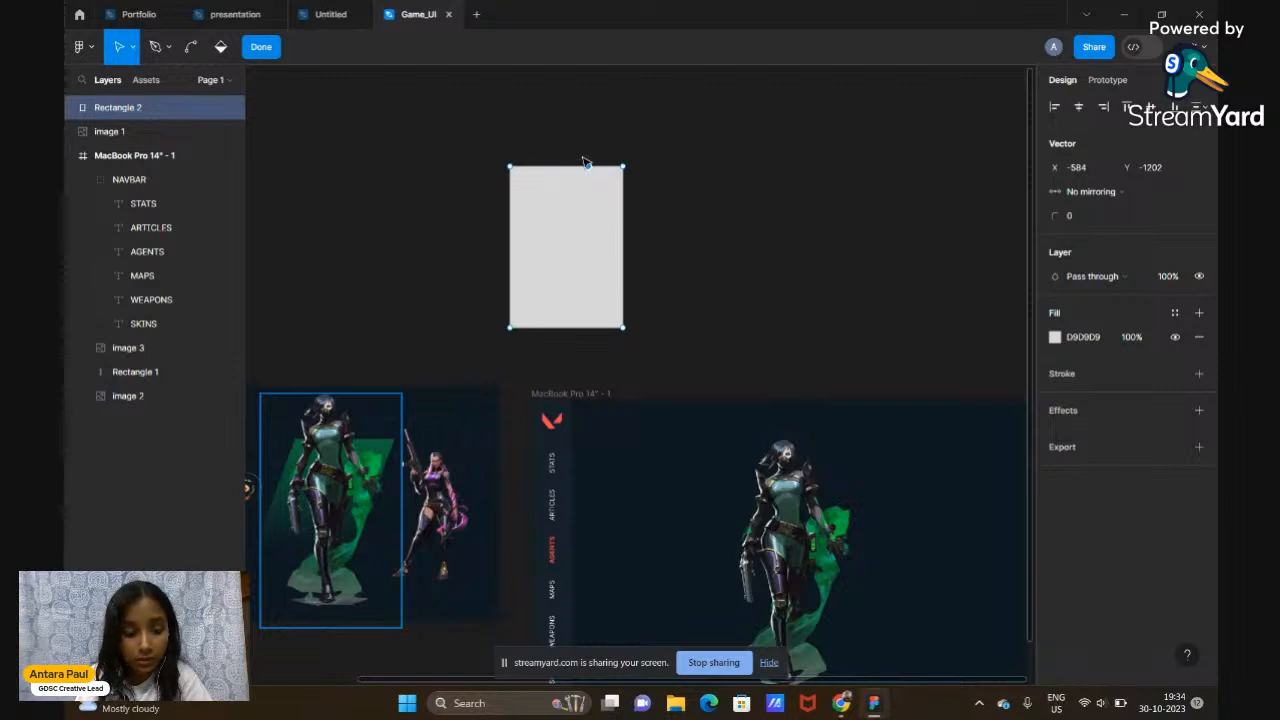
key(ctrl+z)
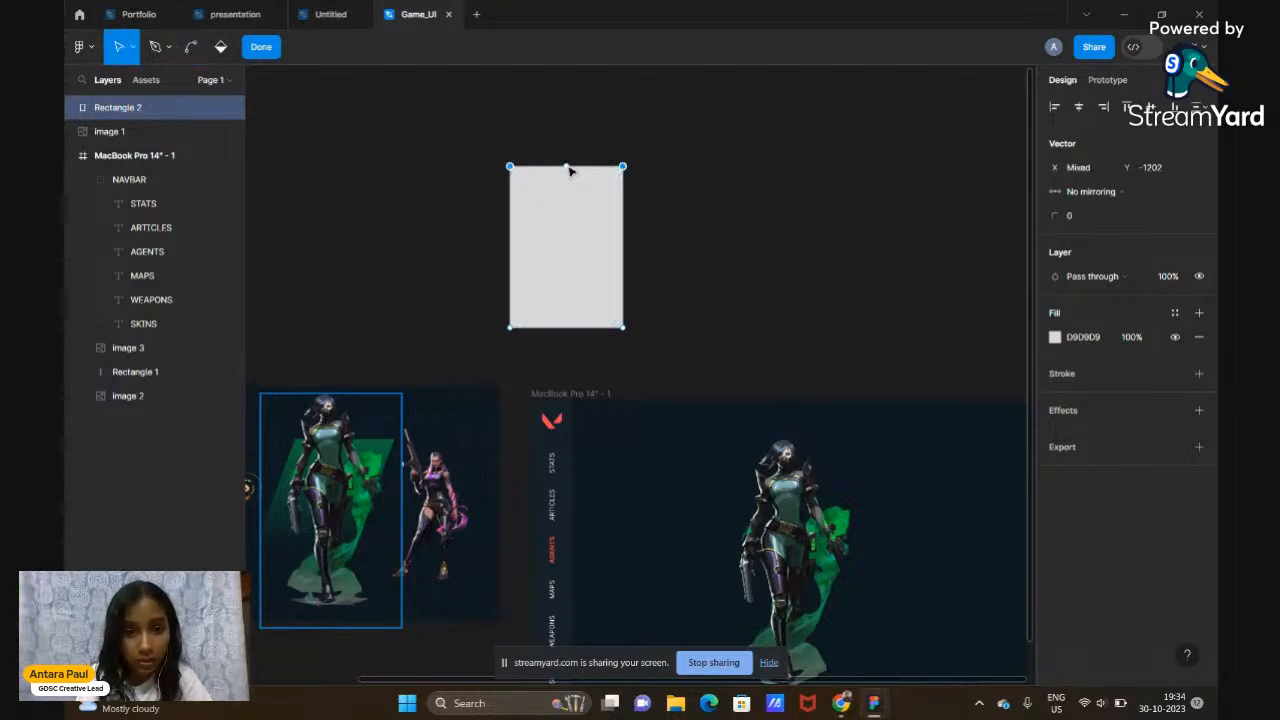
click(567, 167)
drag(554, 170, 597, 172)
key(ctrl+z)
key(ctrl+z)
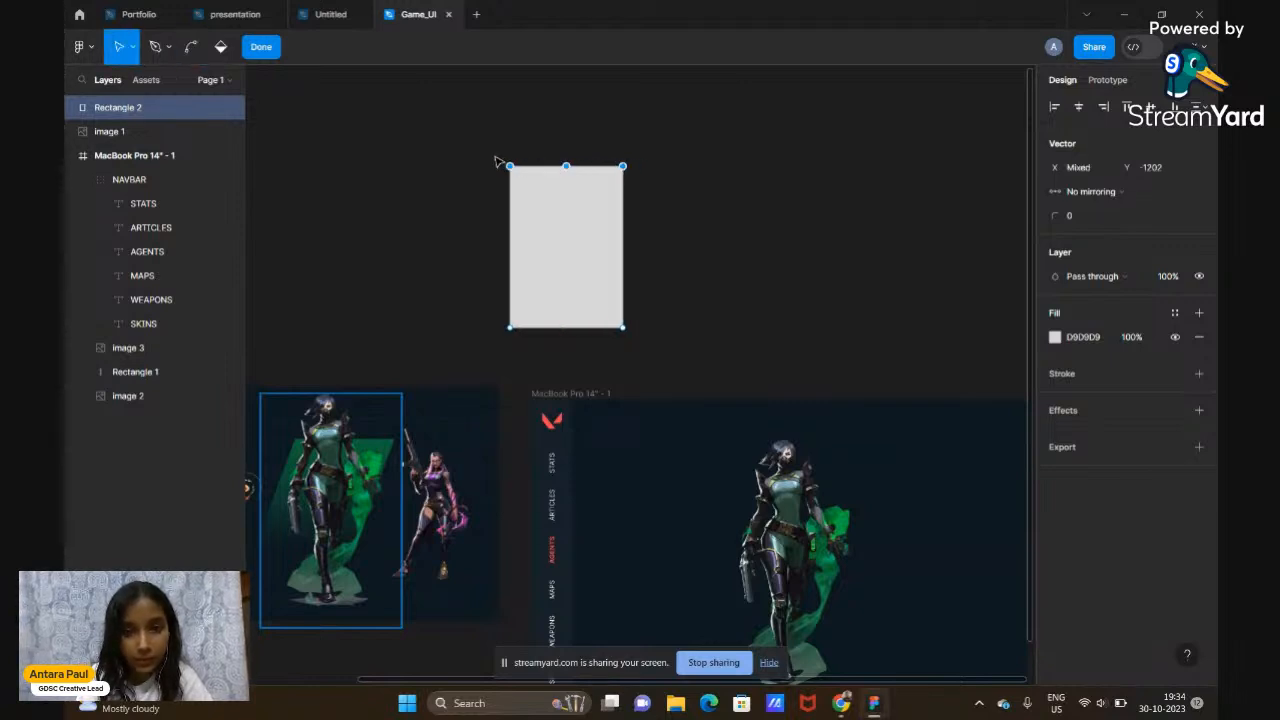
Shear Rectangle 2 into a 596 × 487.5 parallelogram by moving both top corners right
drag(484, 151, 673, 183)
drag(580, 169, 666, 171)
click(713, 309)
key(Escape)
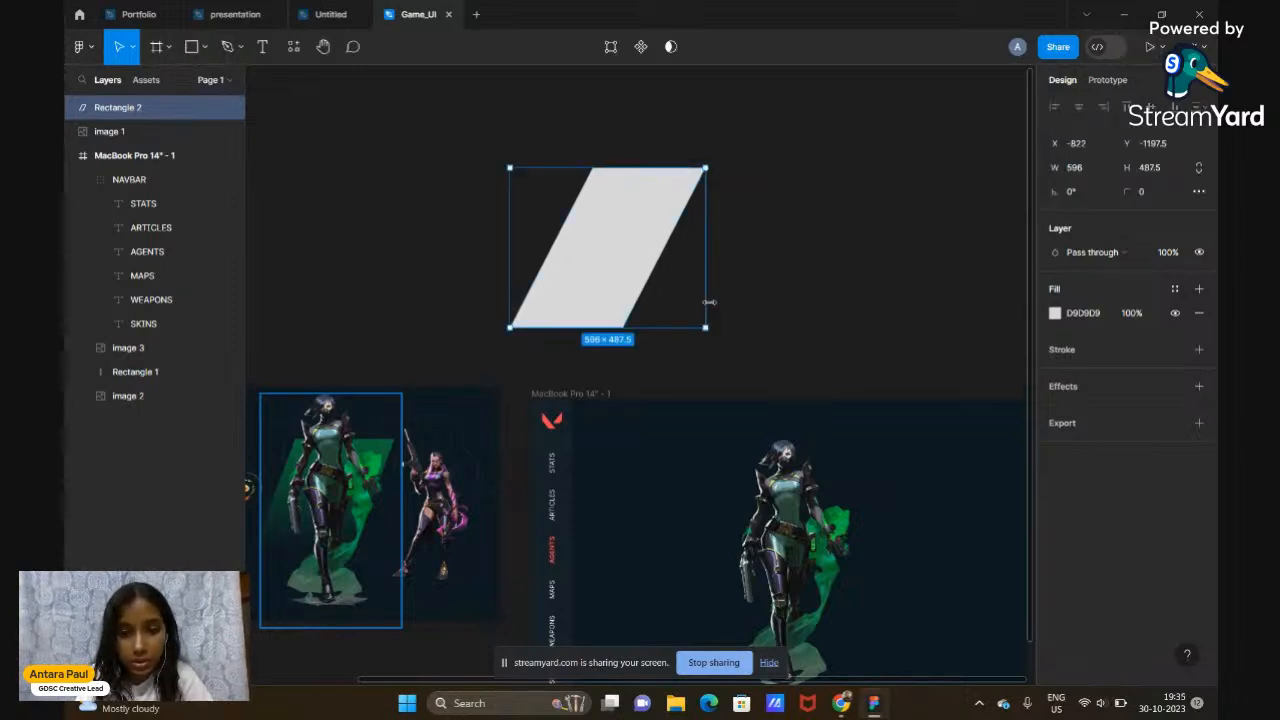
Widen the parallelogram to 645 and adjust its top edge in point-editing mode
click(787, 310)
scroll(787, 310, down, 2)
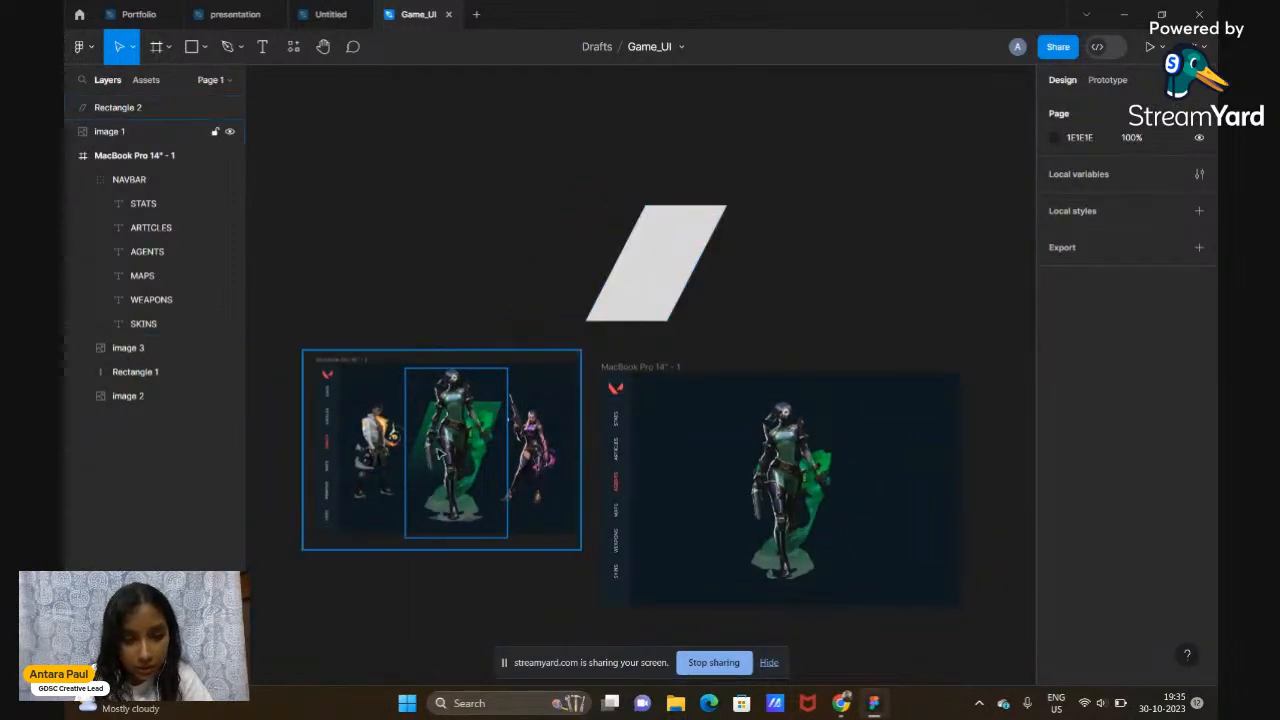
click(692, 260)
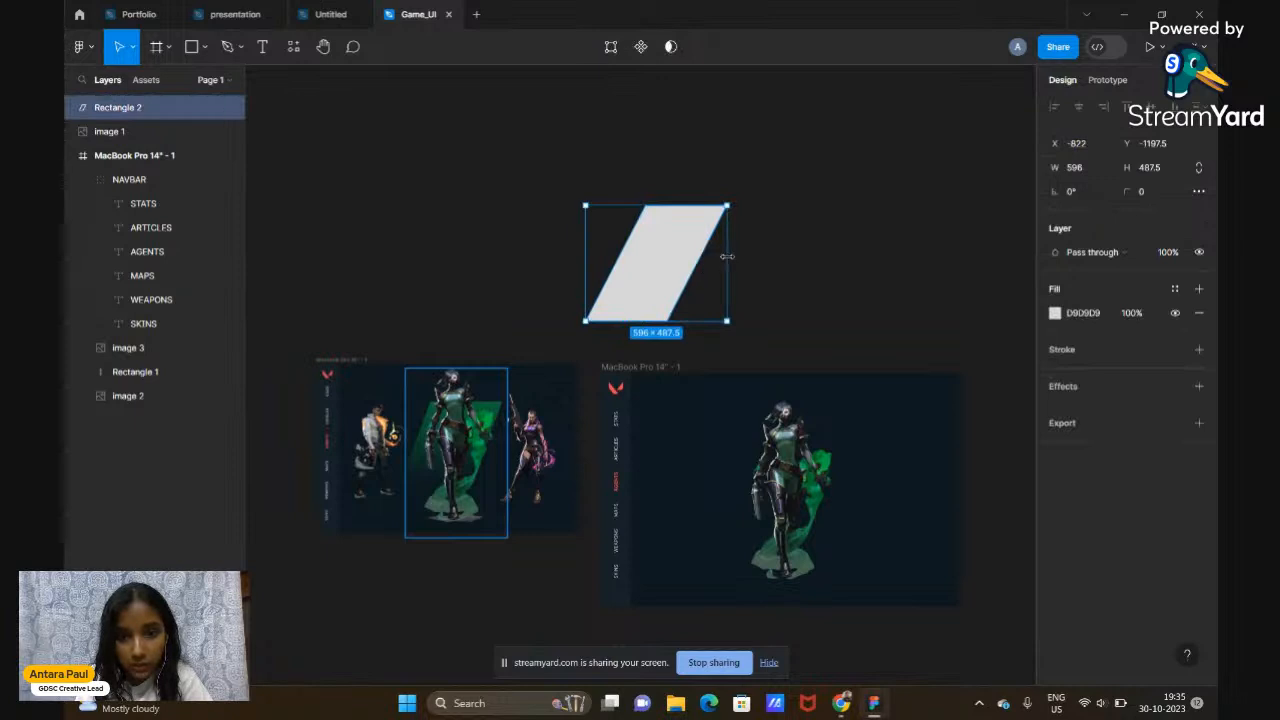
drag(727, 256, 738, 256)
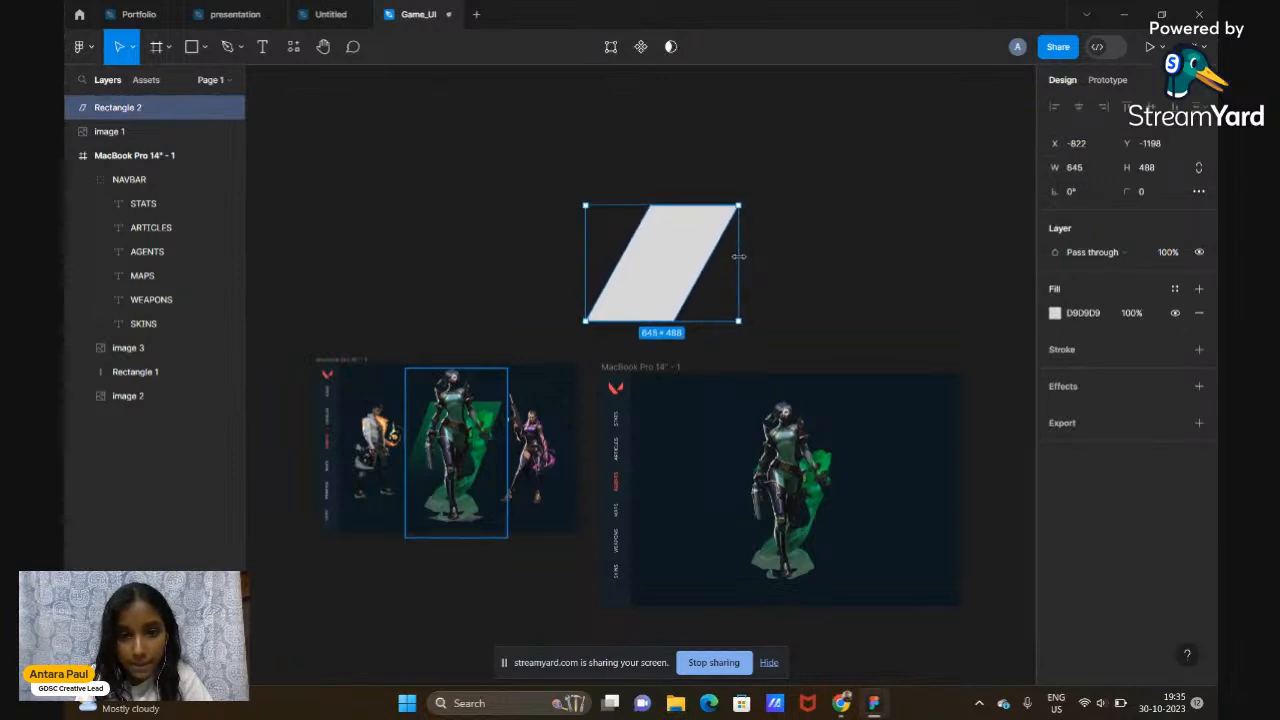
double_click(686, 262)
drag(612, 164, 656, 211)
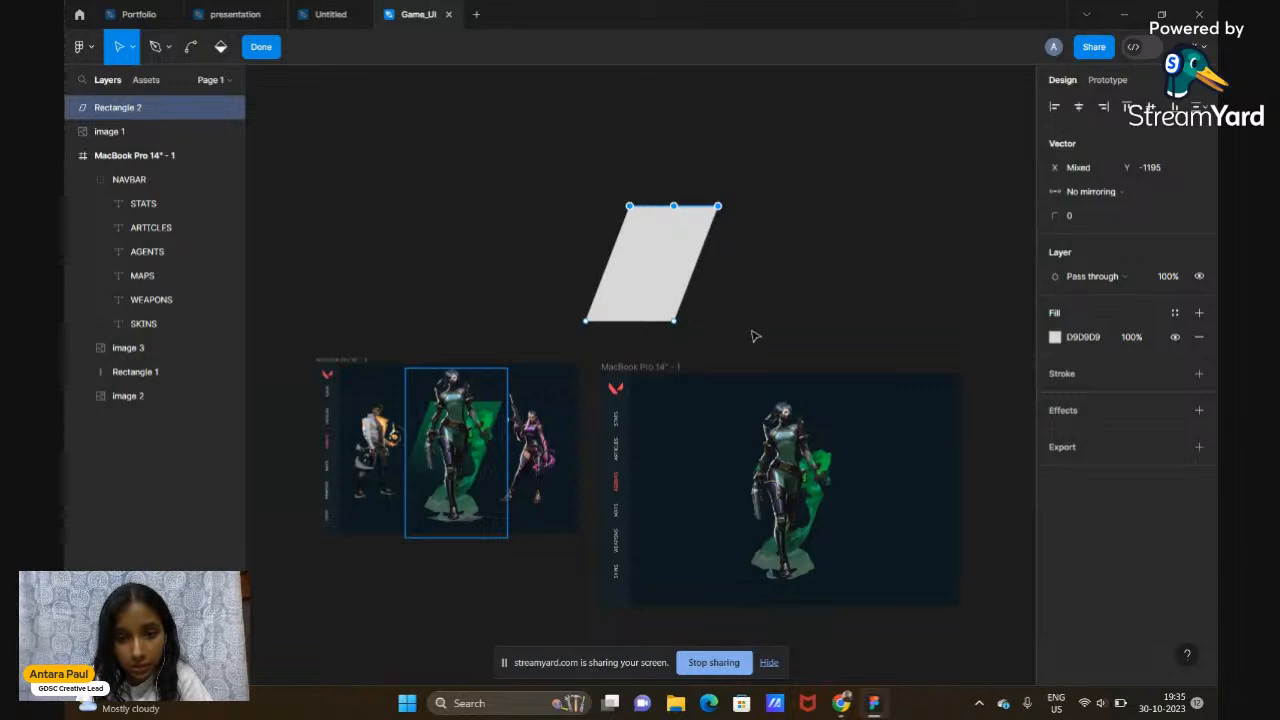
key(Escape)
click(746, 277)
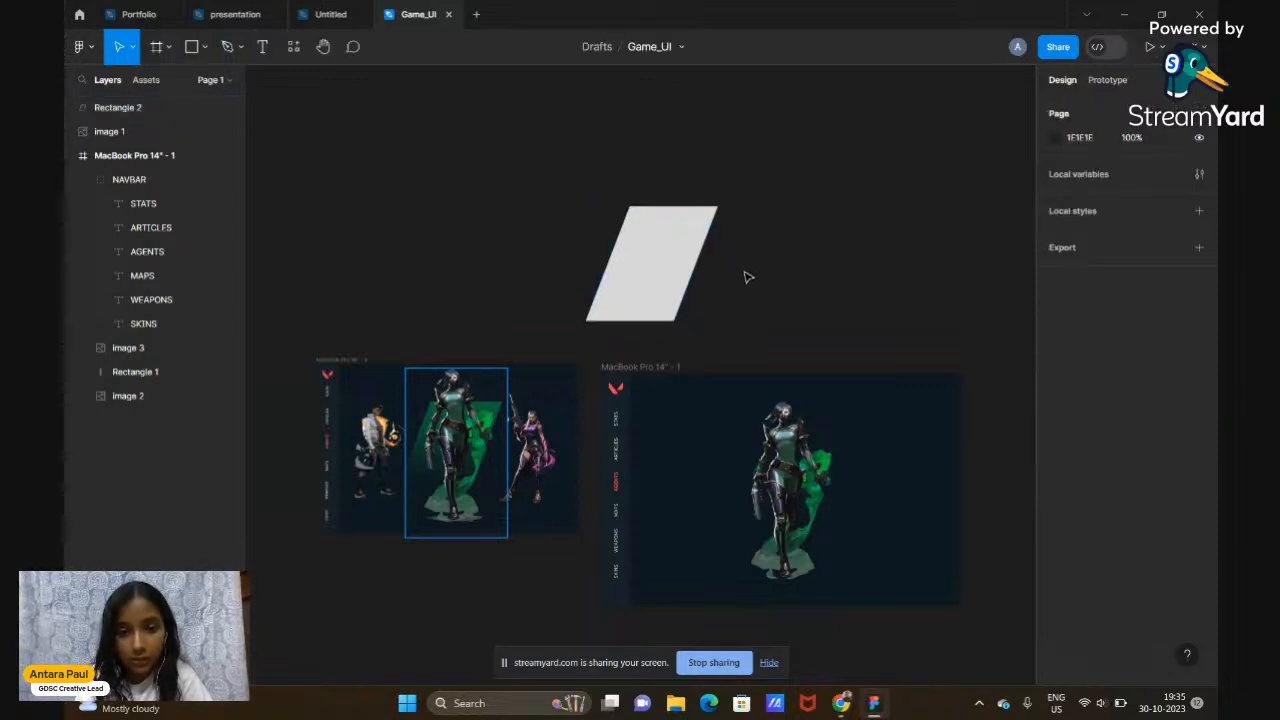
Move the 558.42 × 485 parallelogram into the MacBook Pro 14" frame over the agent, at X 492, Y 256
double_click(670, 277)
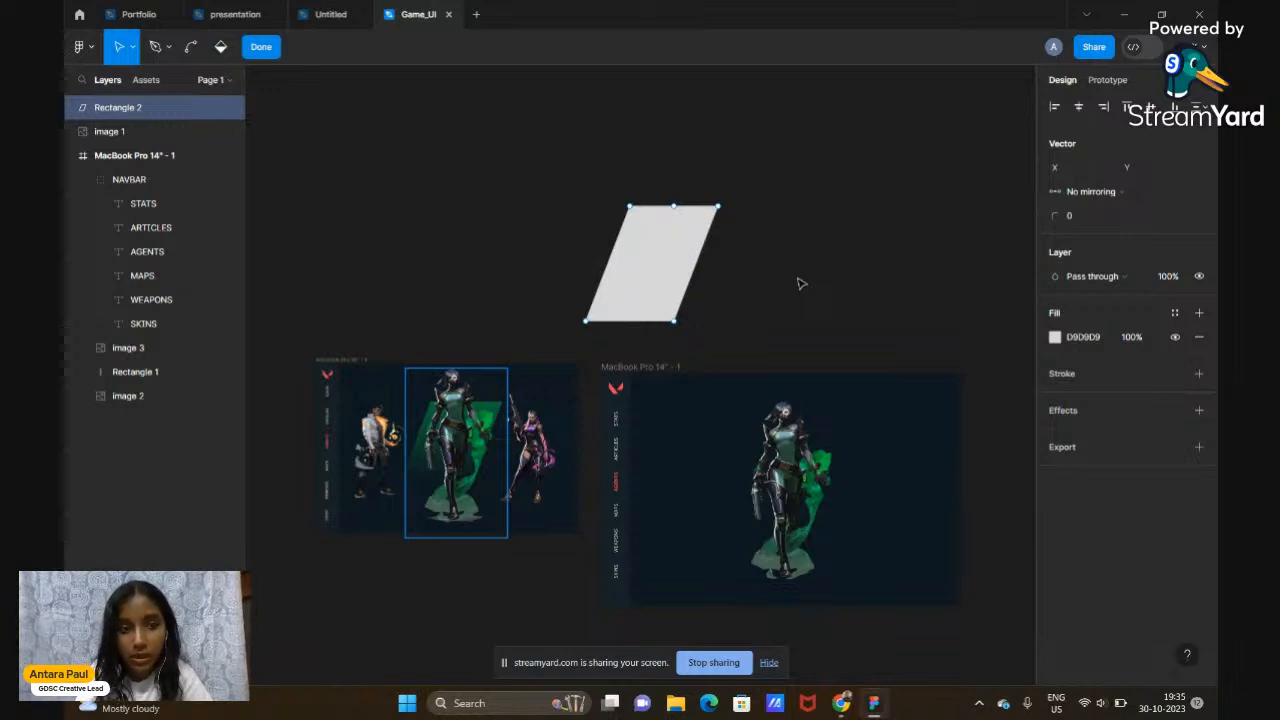
key(Escape)
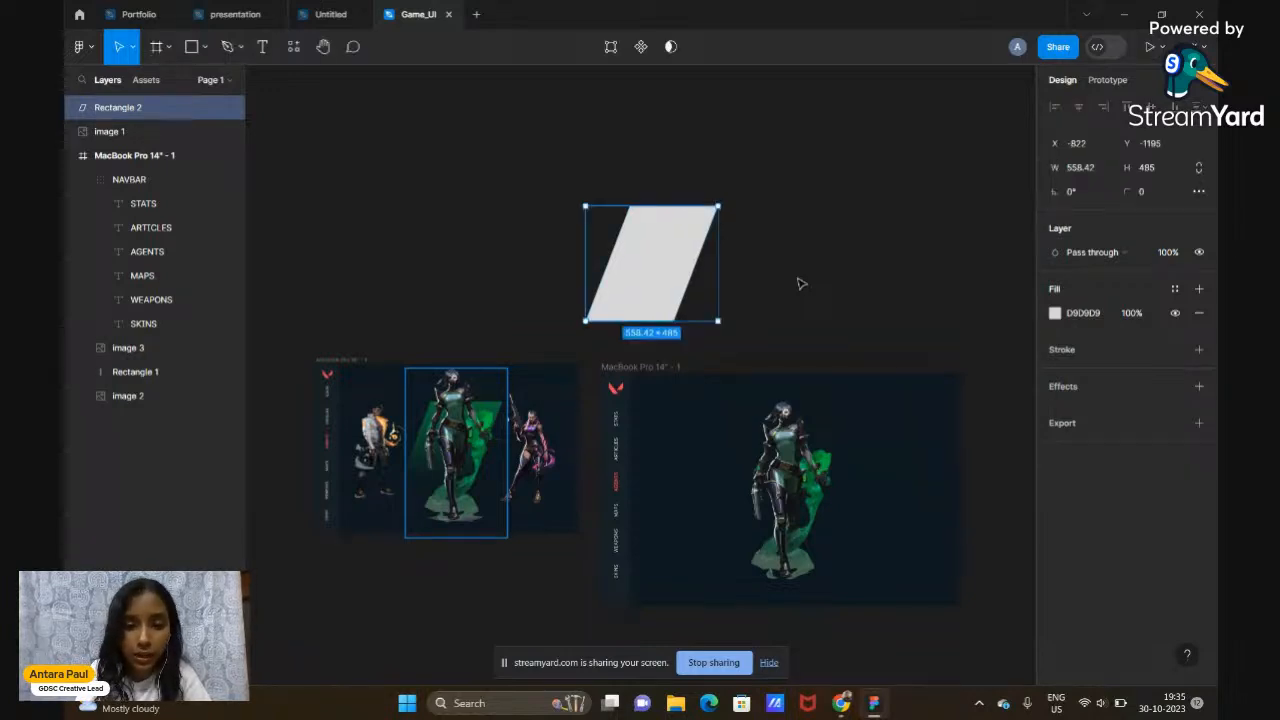
click(866, 323)
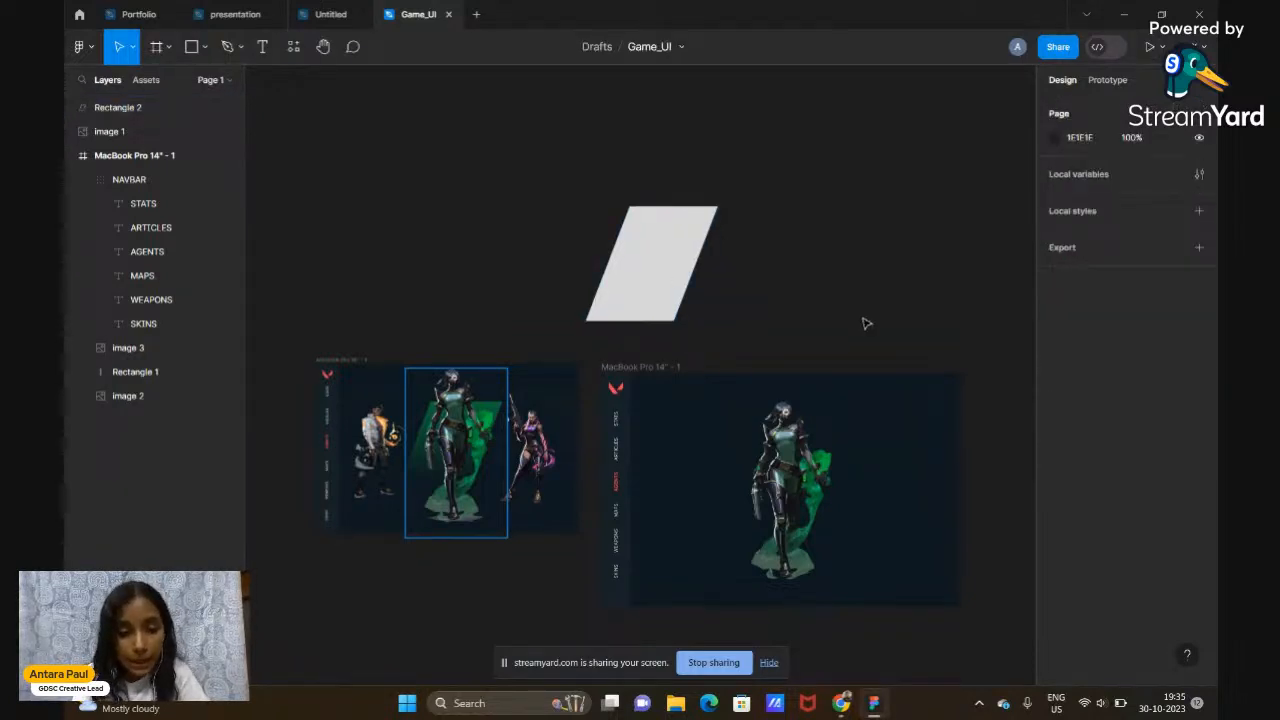
click(657, 289)
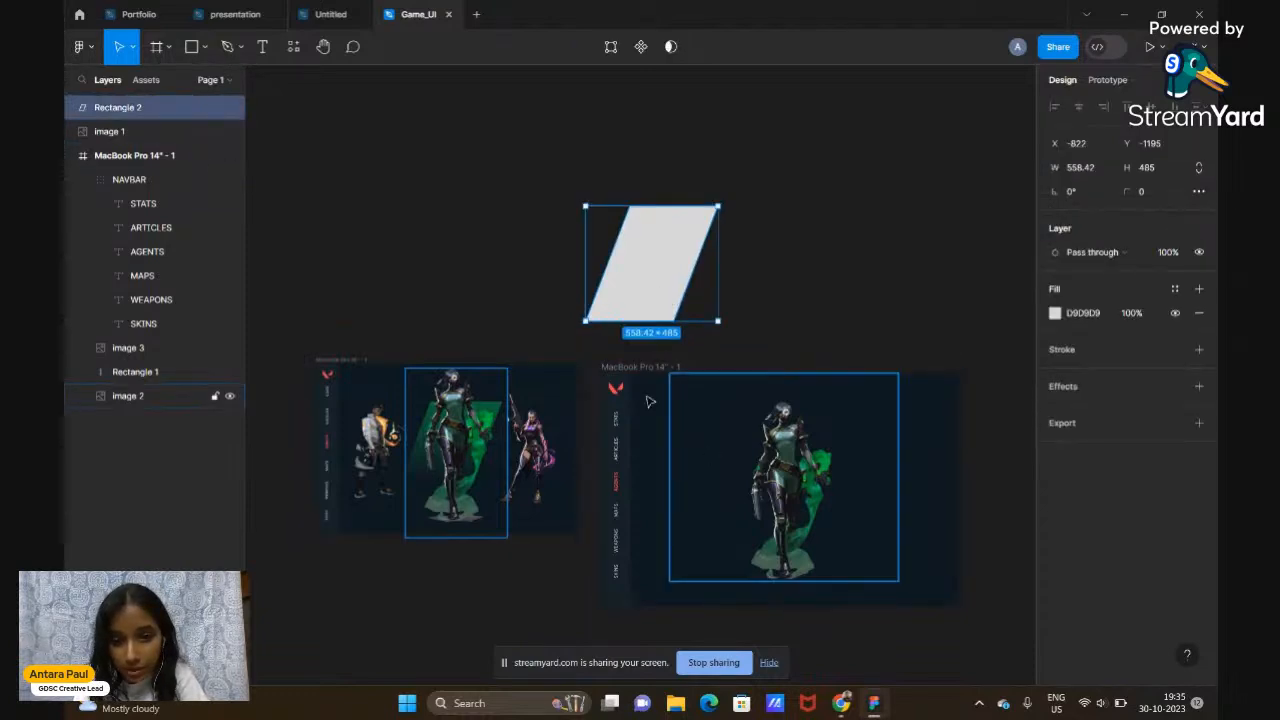
drag(663, 282, 808, 488)
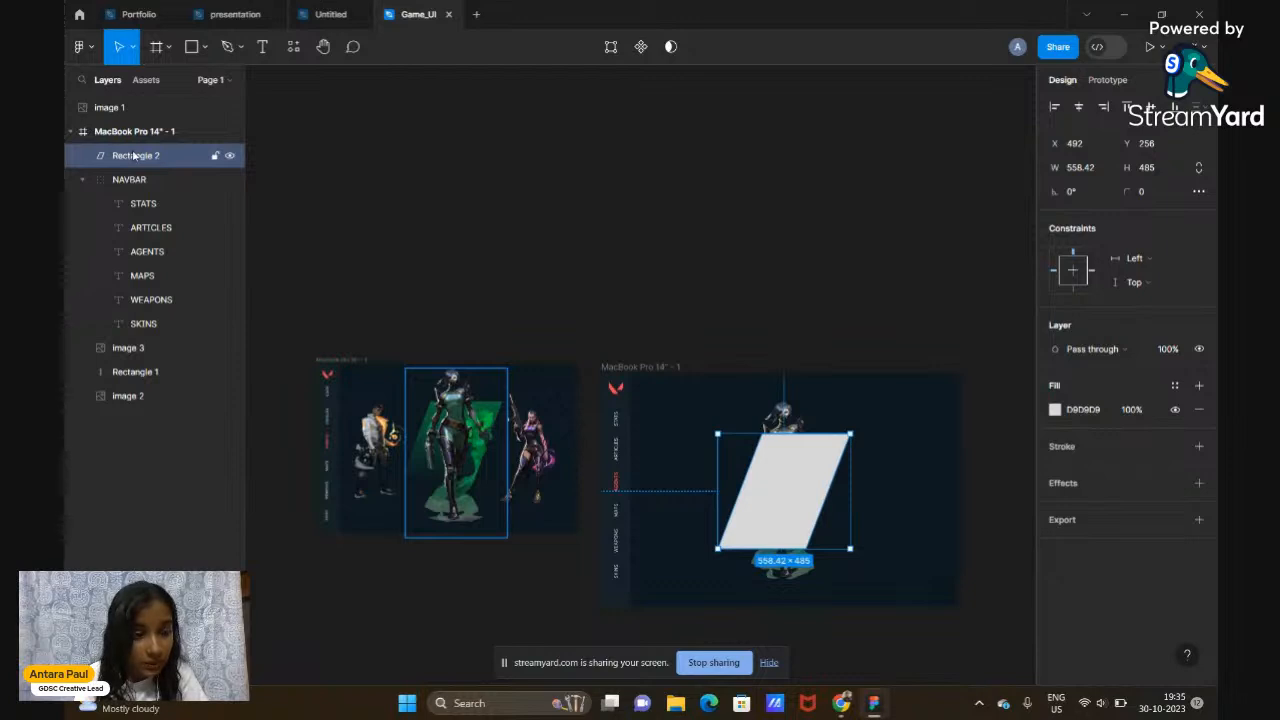
Place Rectangle 2 beneath image 2 in the Layers panel so the agent shows in front
drag(133, 155, 140, 366)
click(140, 370)
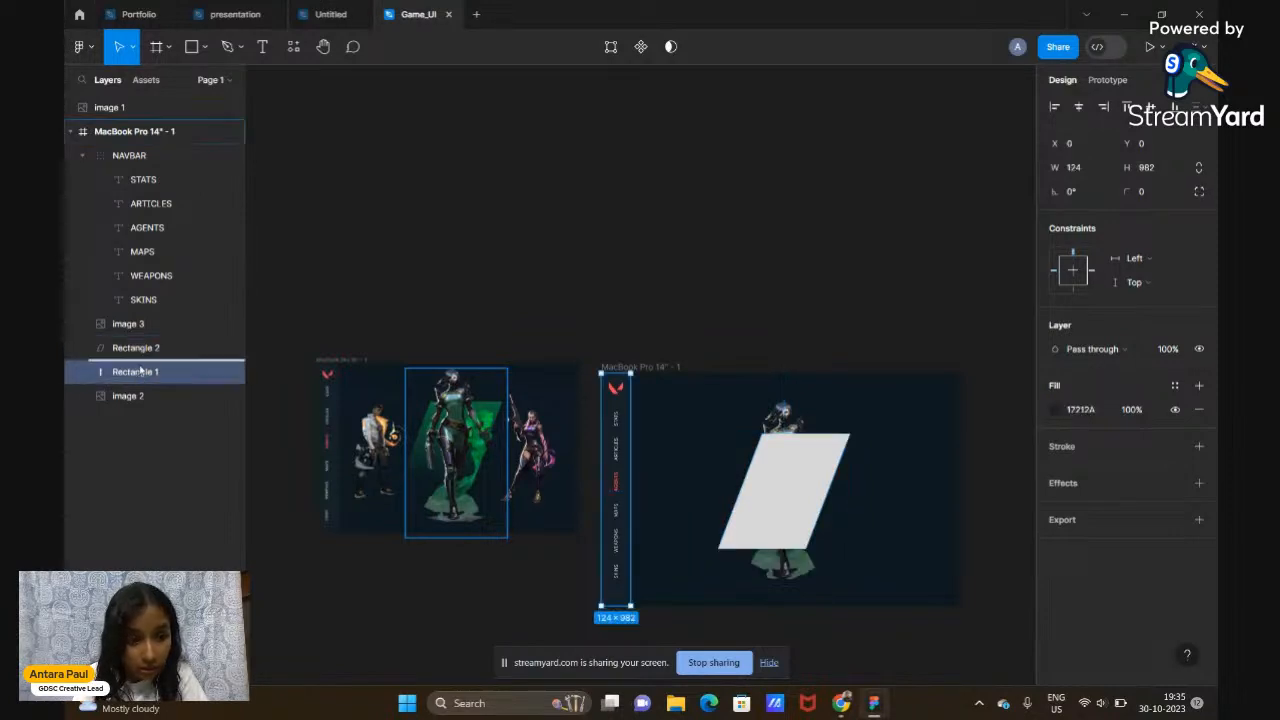
drag(145, 347, 145, 400)
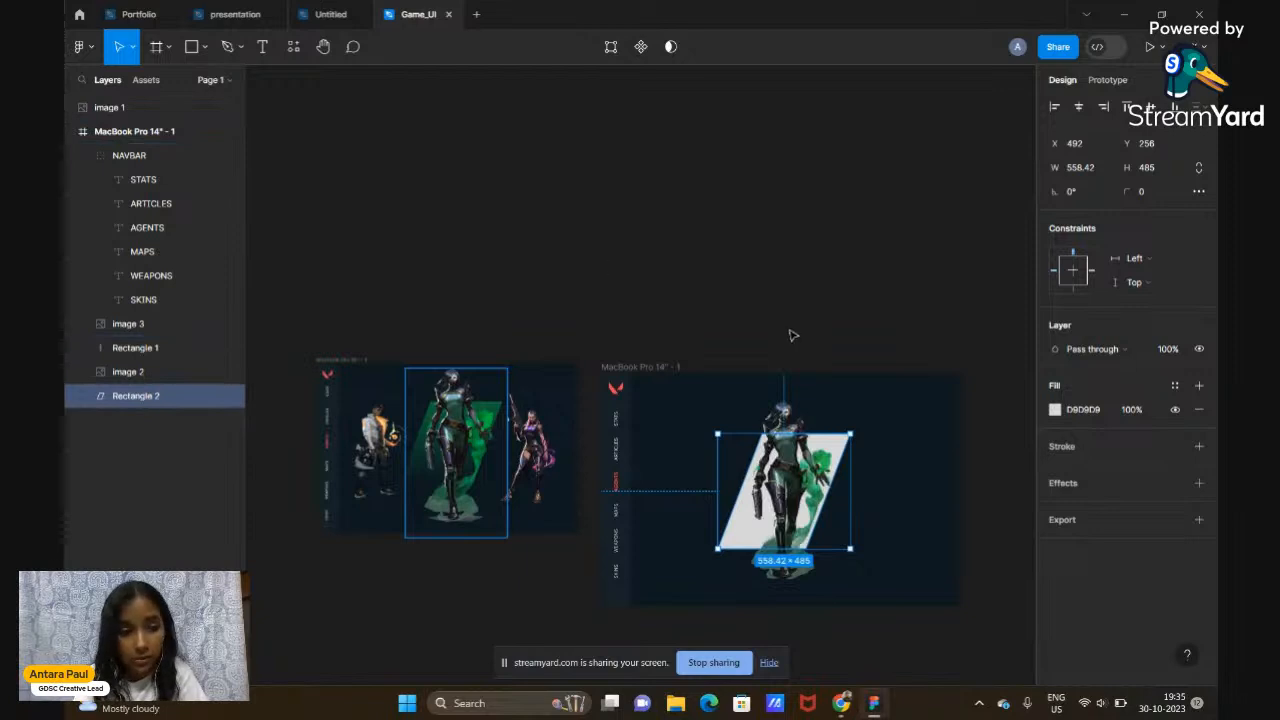
click(138, 373)
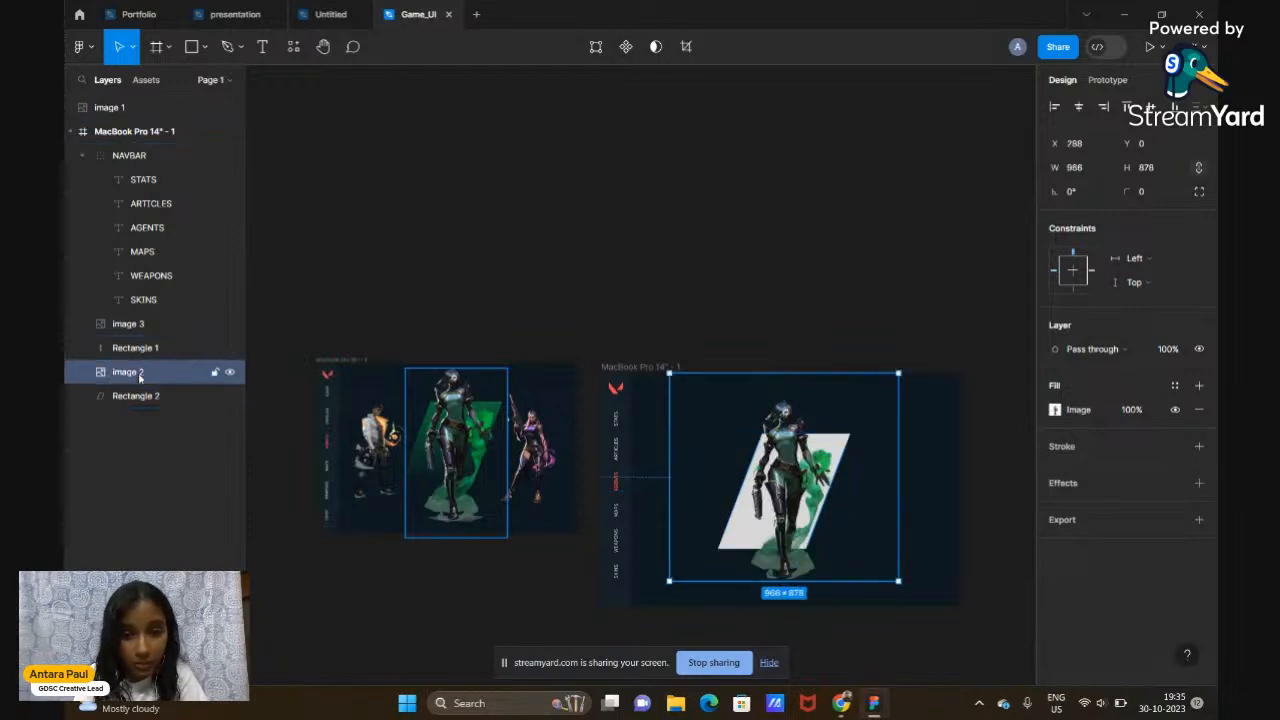
click(130, 396)
scroll(880, 397, right, 3)
scroll(878, 398, down, 5)
scroll(878, 398, left, 2)
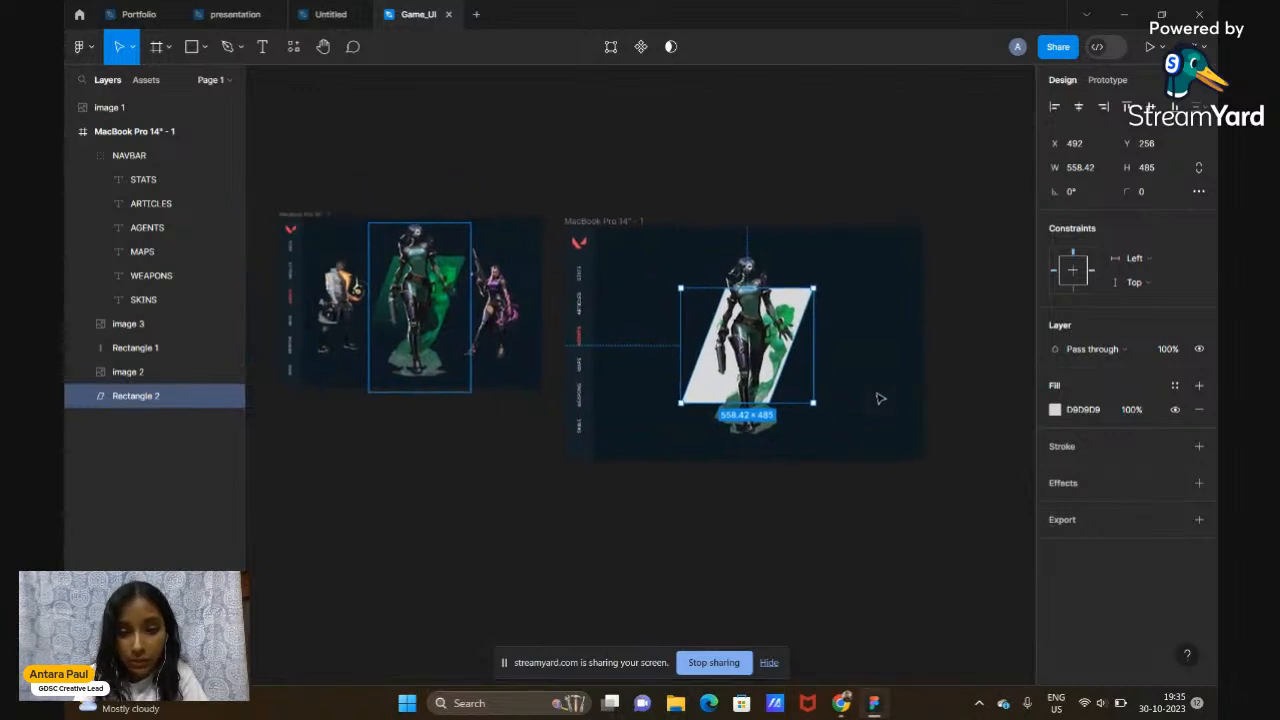
scroll(878, 400, up, 3)
scroll(708, 426, left, 6)
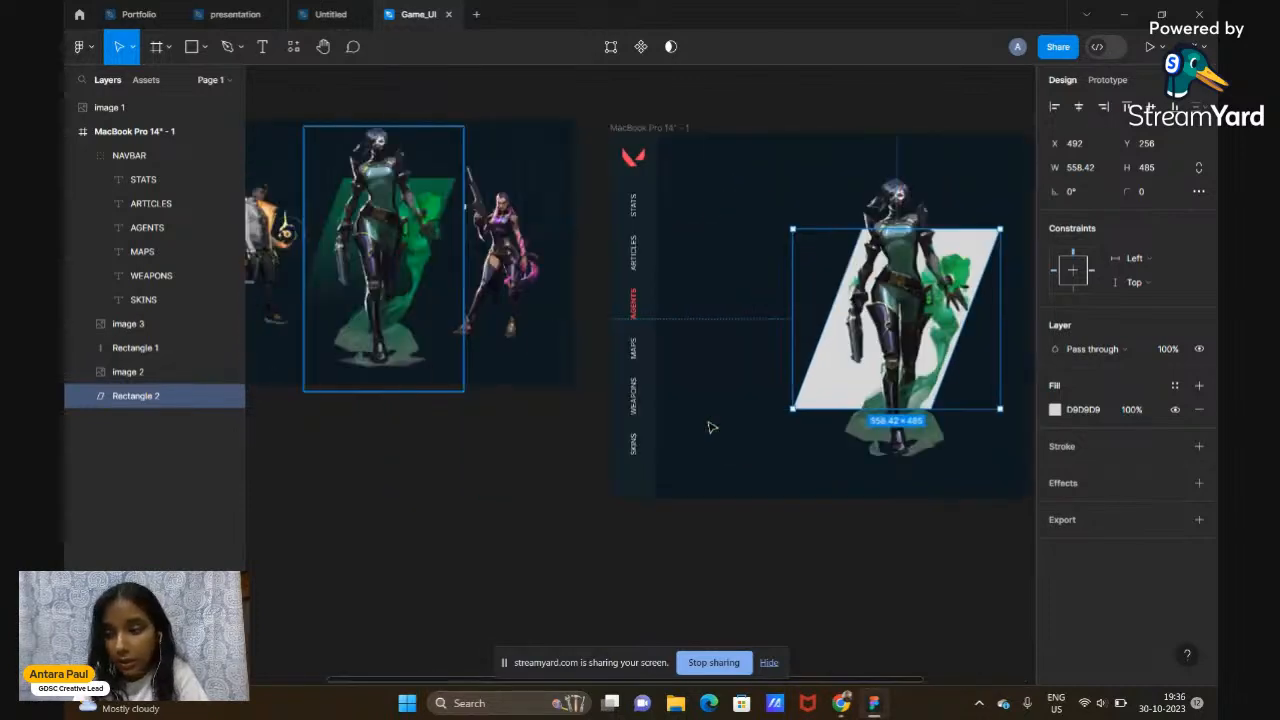
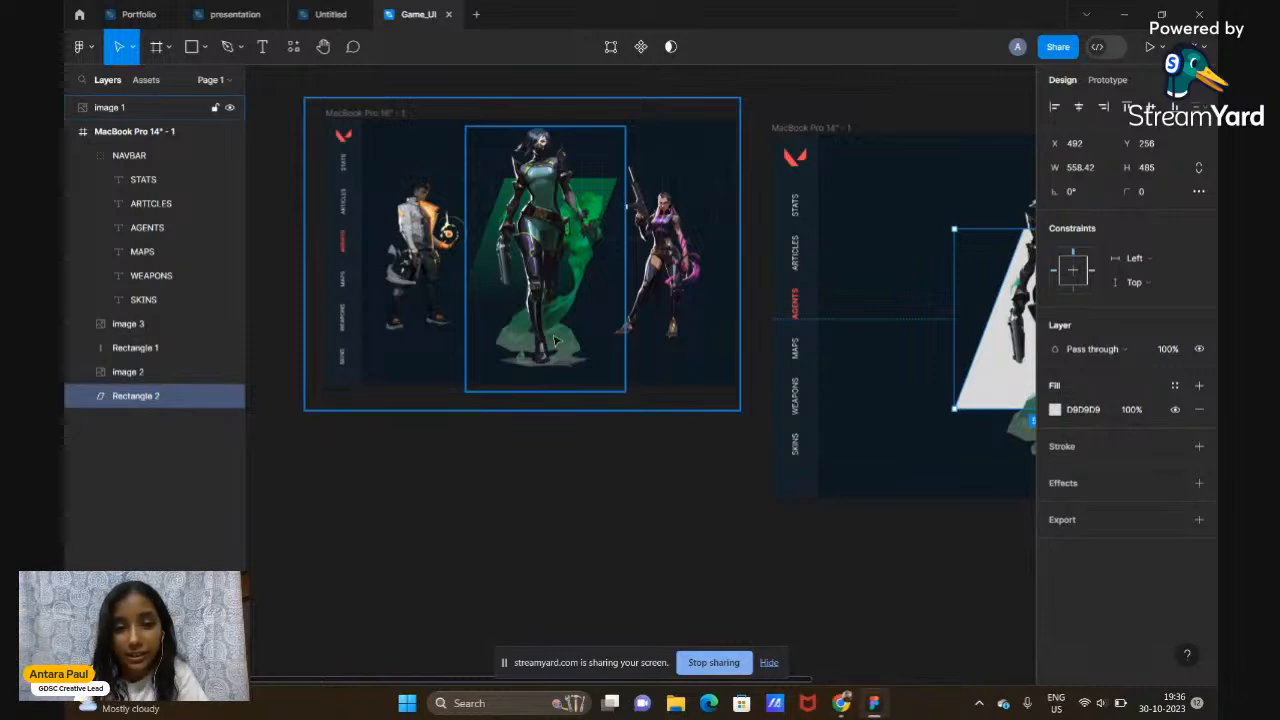
Open the fill colour picker for Rectangle 2, the grey D9D9D9 parallelogram behind Viper
scroll(557, 342, right, 5)
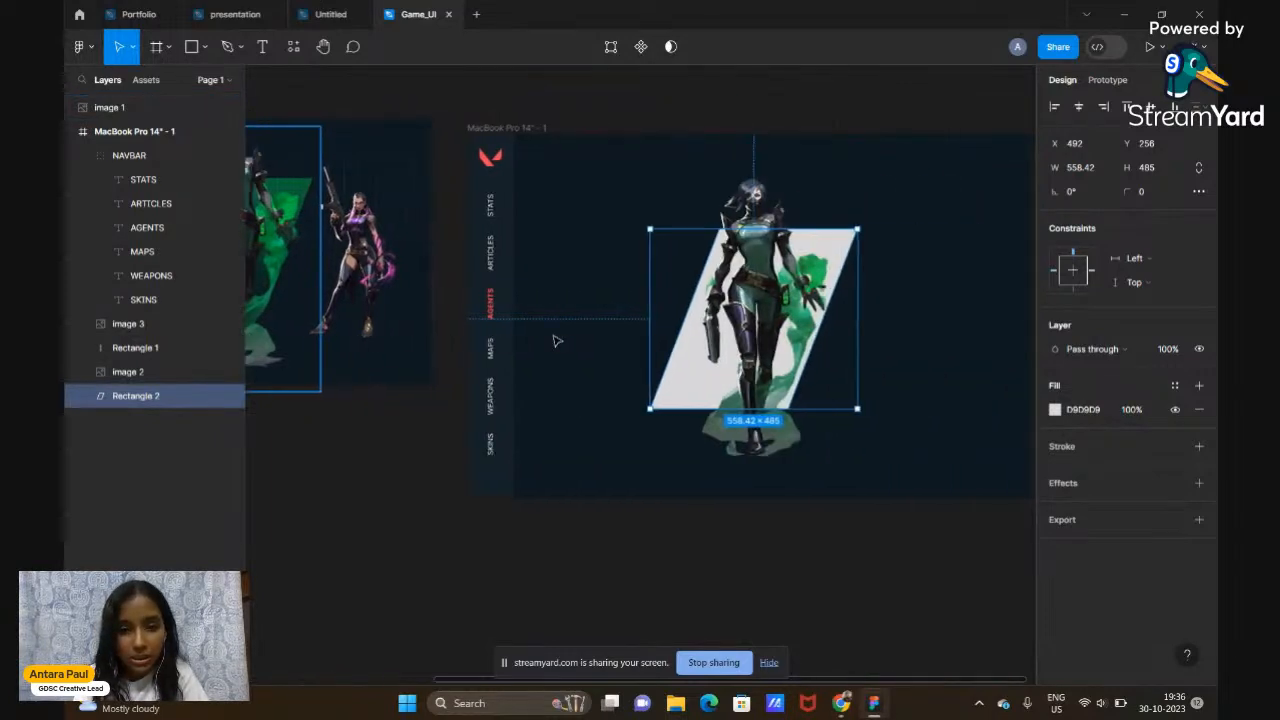
scroll(666, 406, right, 4)
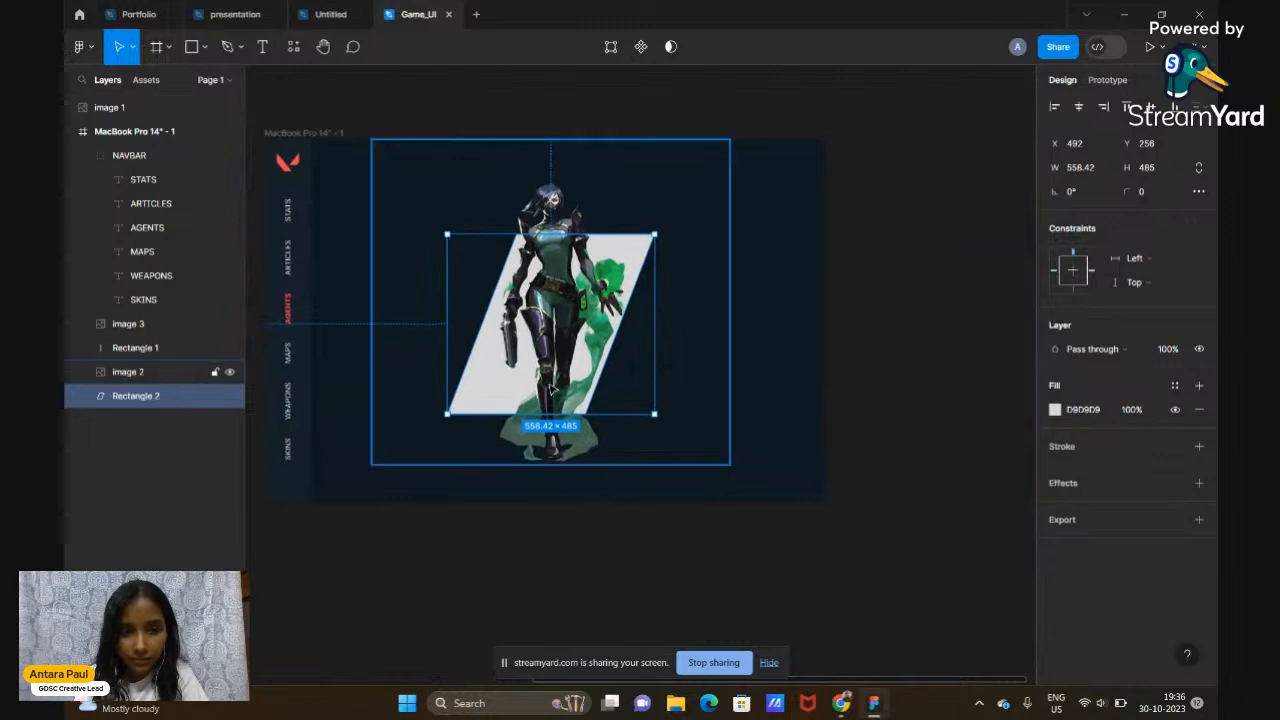
click(1055, 410)
Make the parallelogram fill red, then switch it to a linear gradient with a blue-grey first stop
click(878, 507)
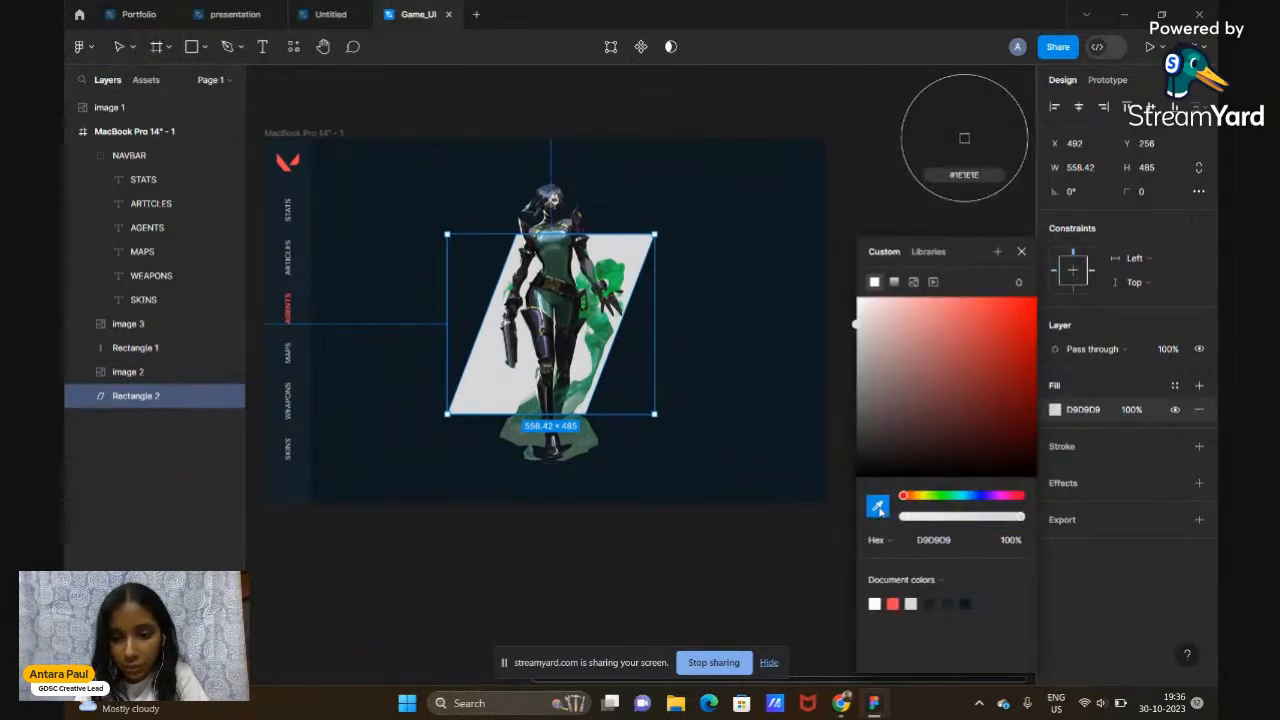
drag(908, 477, 1092, 258)
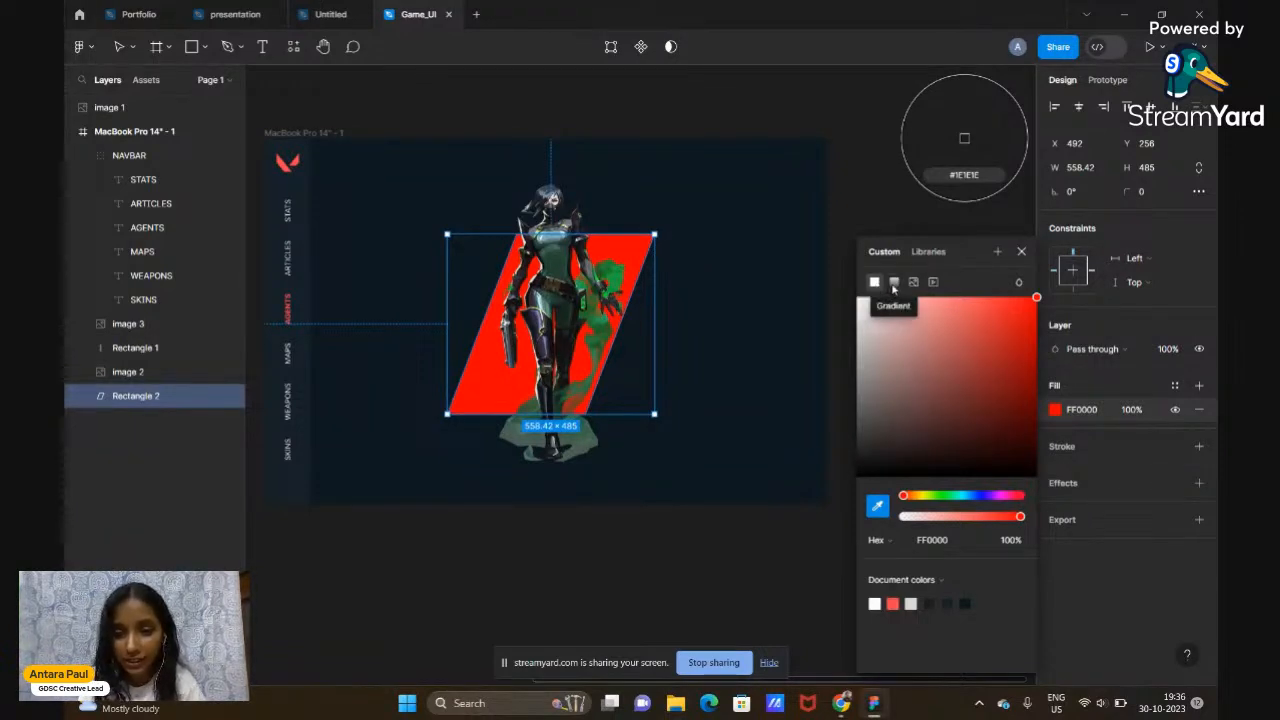
click(893, 284)
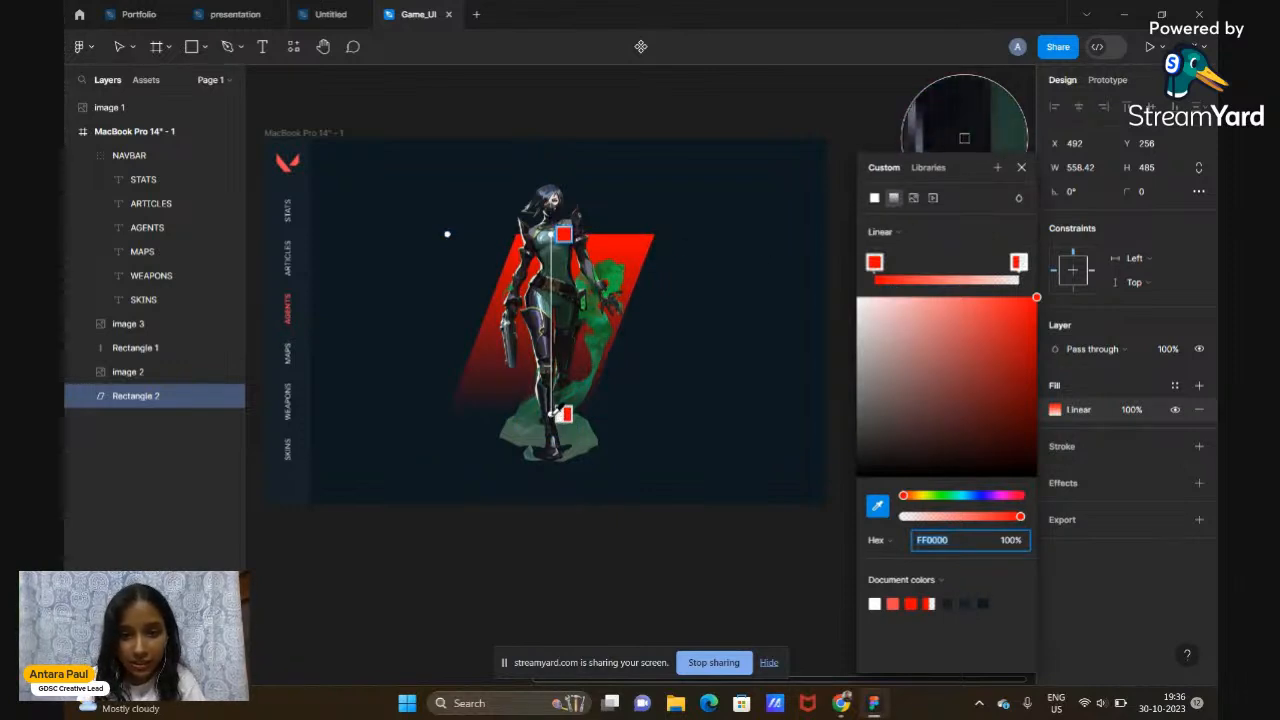
click(964, 137)
click(964, 137)
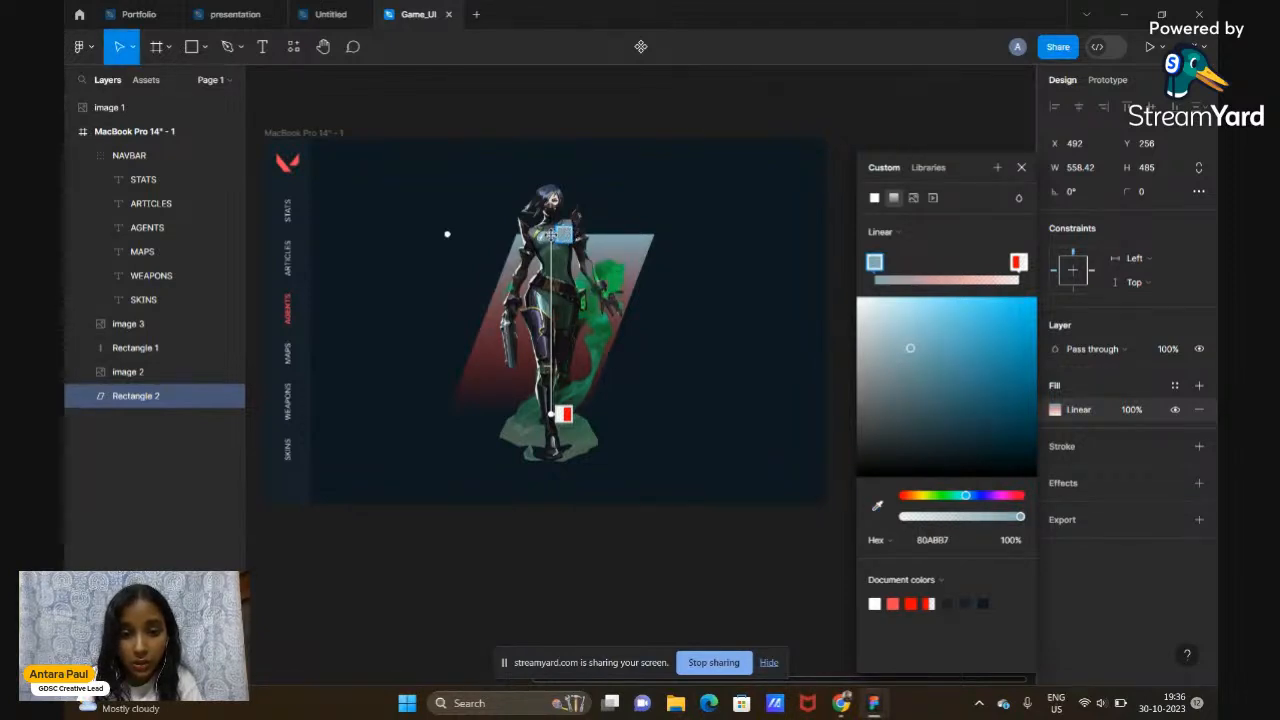
mouse_move(558, 232)
mouse_down()
mouse_move(557, 316)
mouse_move(474, 269)
mouse_move(449, 211)
mouse_move(437, 216)
mouse_move(561, 229)
mouse_up()
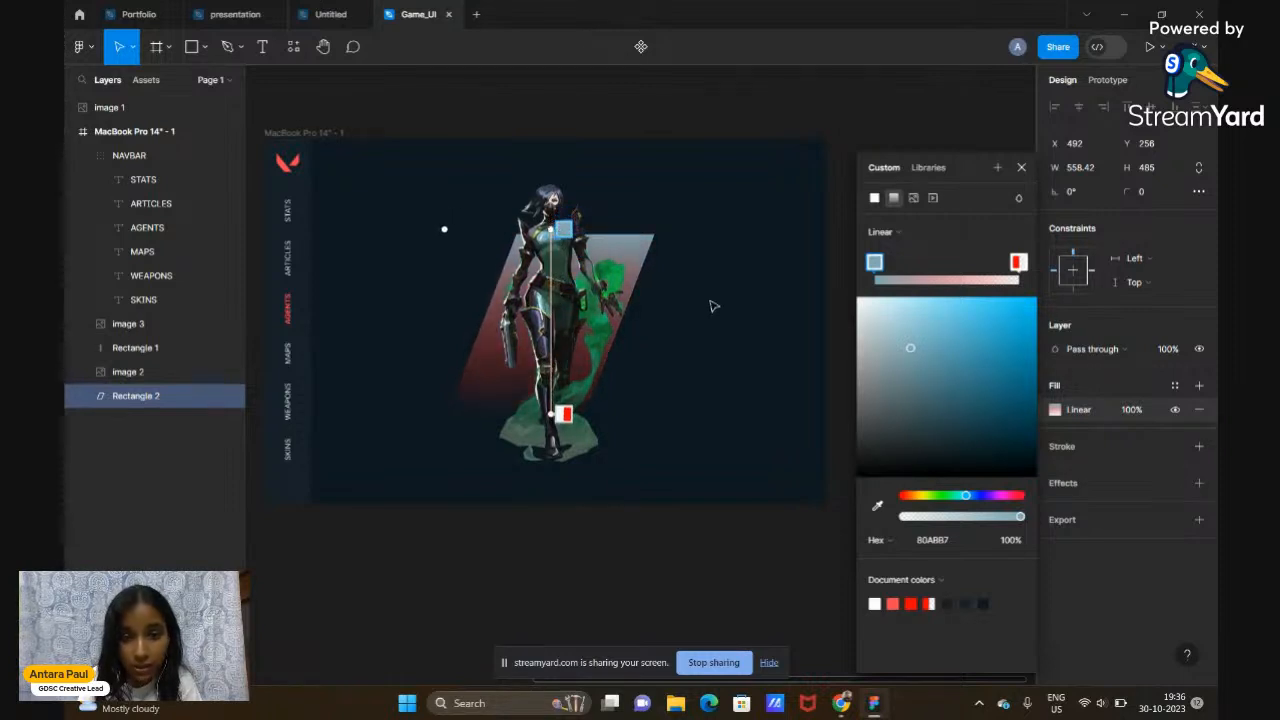
Sample Viper's green smoke with the eyedropper for the first gradient stop
scroll(712, 305, left, 2)
scroll(711, 305, left, 6)
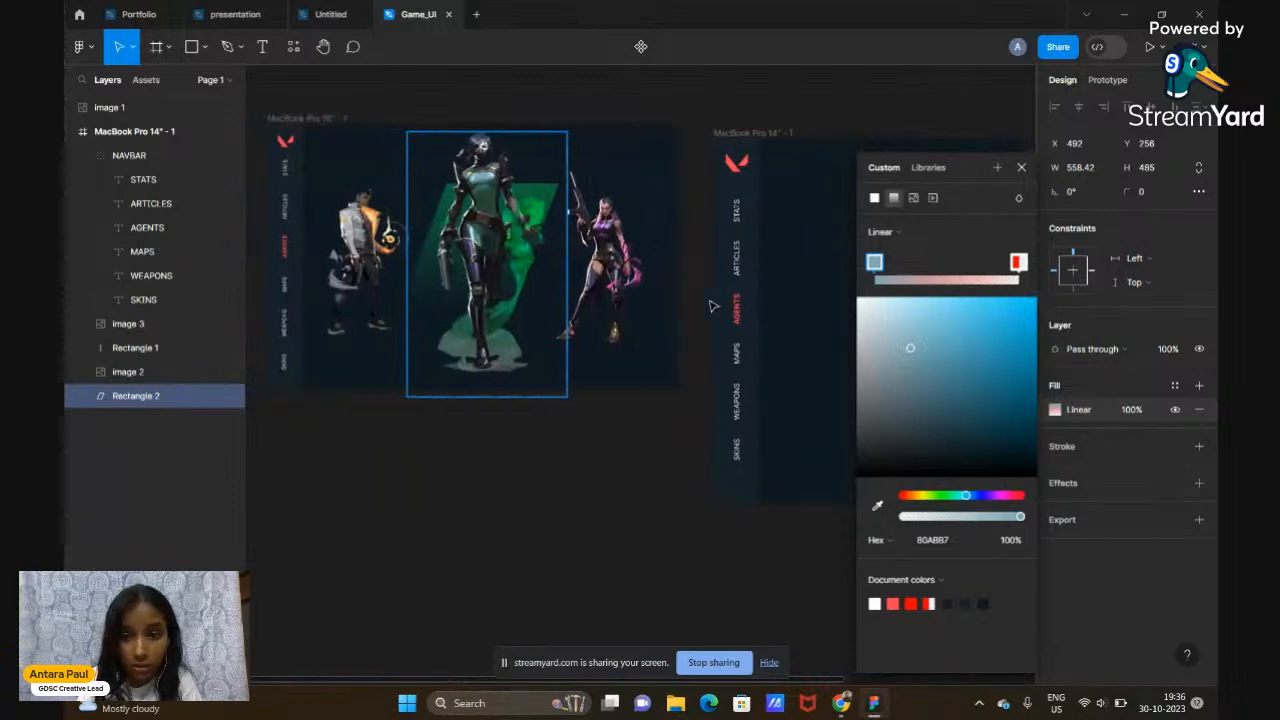
scroll(712, 305, right, 2)
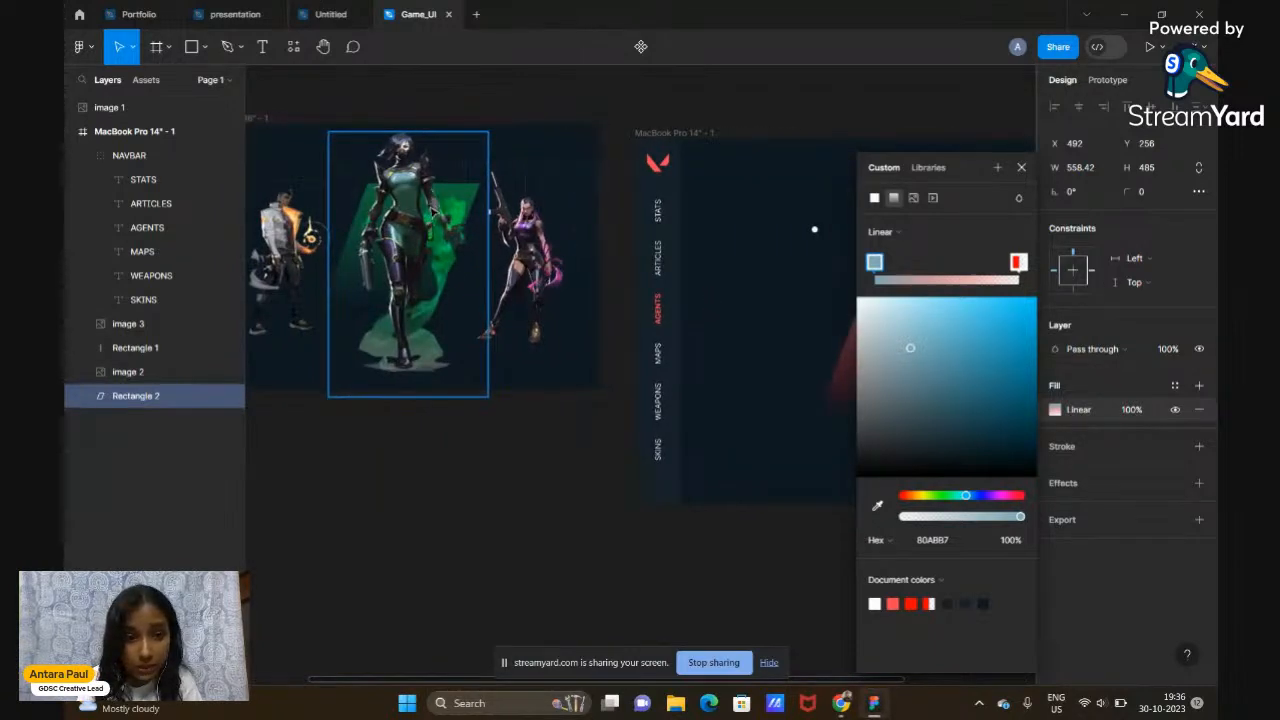
scroll(733, 278, right, 5)
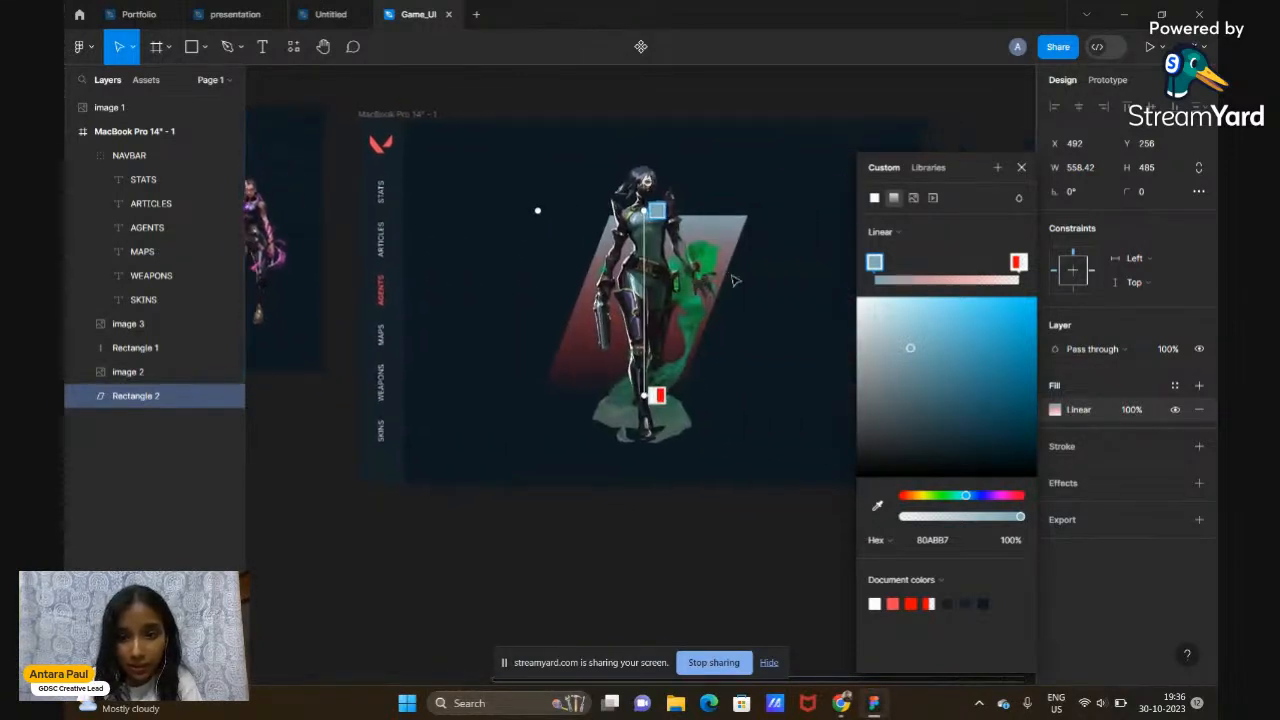
click(878, 510)
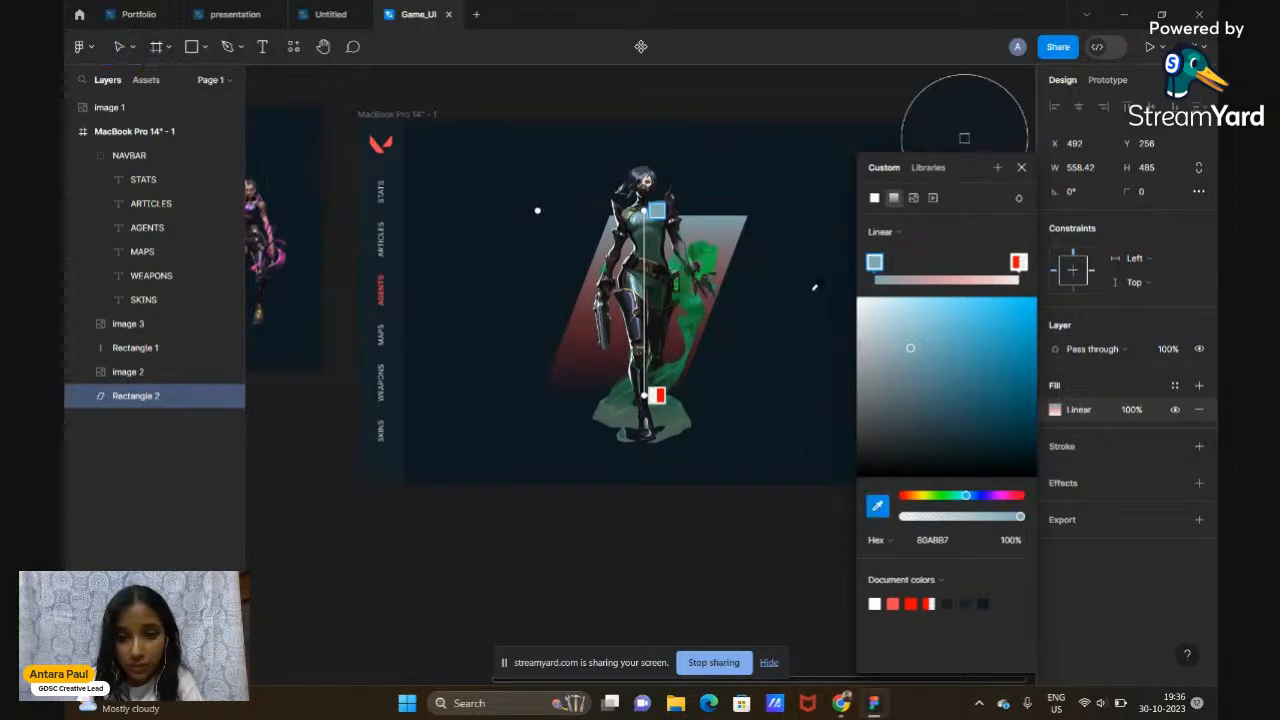
scroll(814, 288, up, 5)
scroll(814, 288, left, 4)
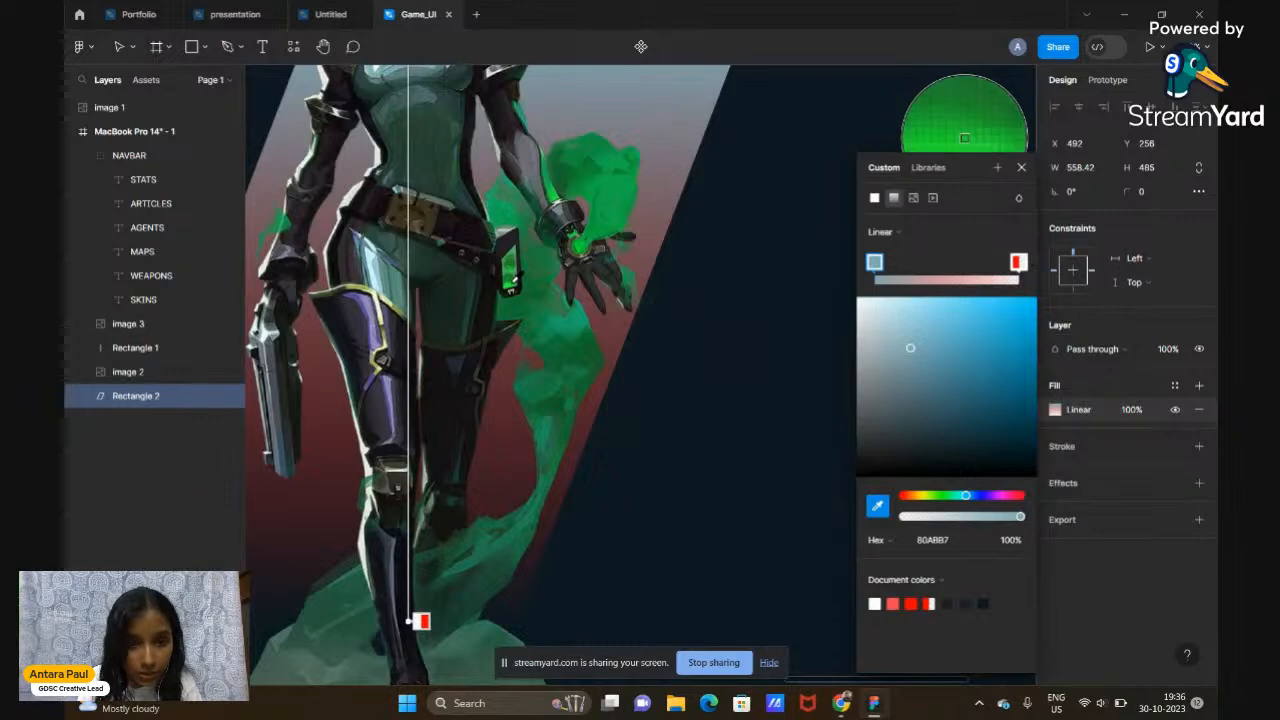
click(514, 280)
Resample a softer green from the artwork for the first gradient stop
scroll(513, 284, down, 5)
scroll(515, 287, up, 2)
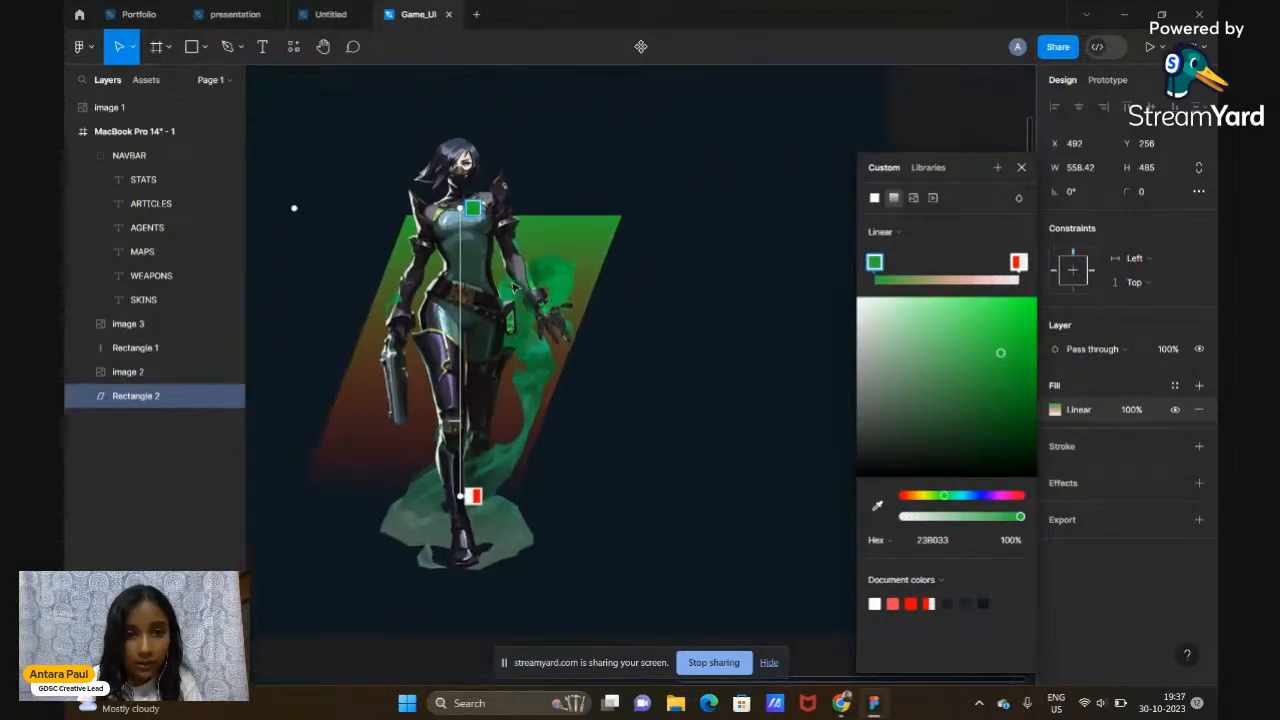
scroll(515, 287, left, 1)
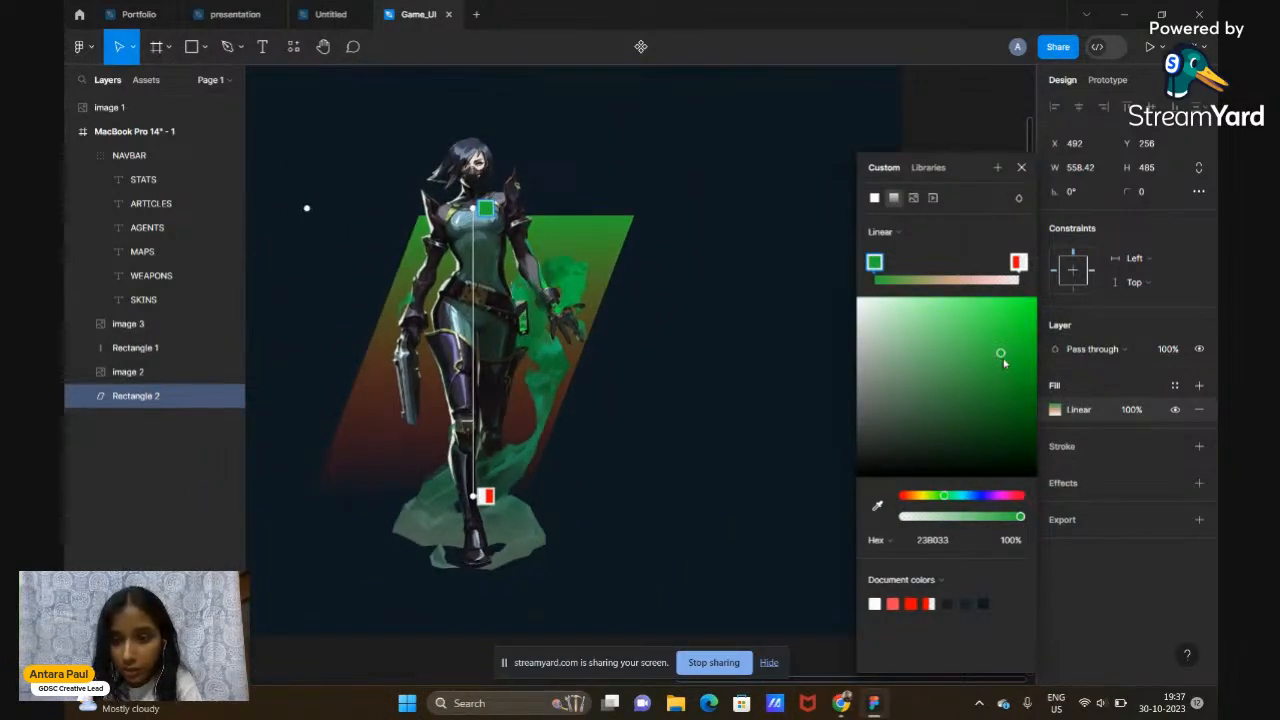
scroll(814, 341, left, 15)
scroll(814, 341, right, 8)
scroll(814, 341, right, 5)
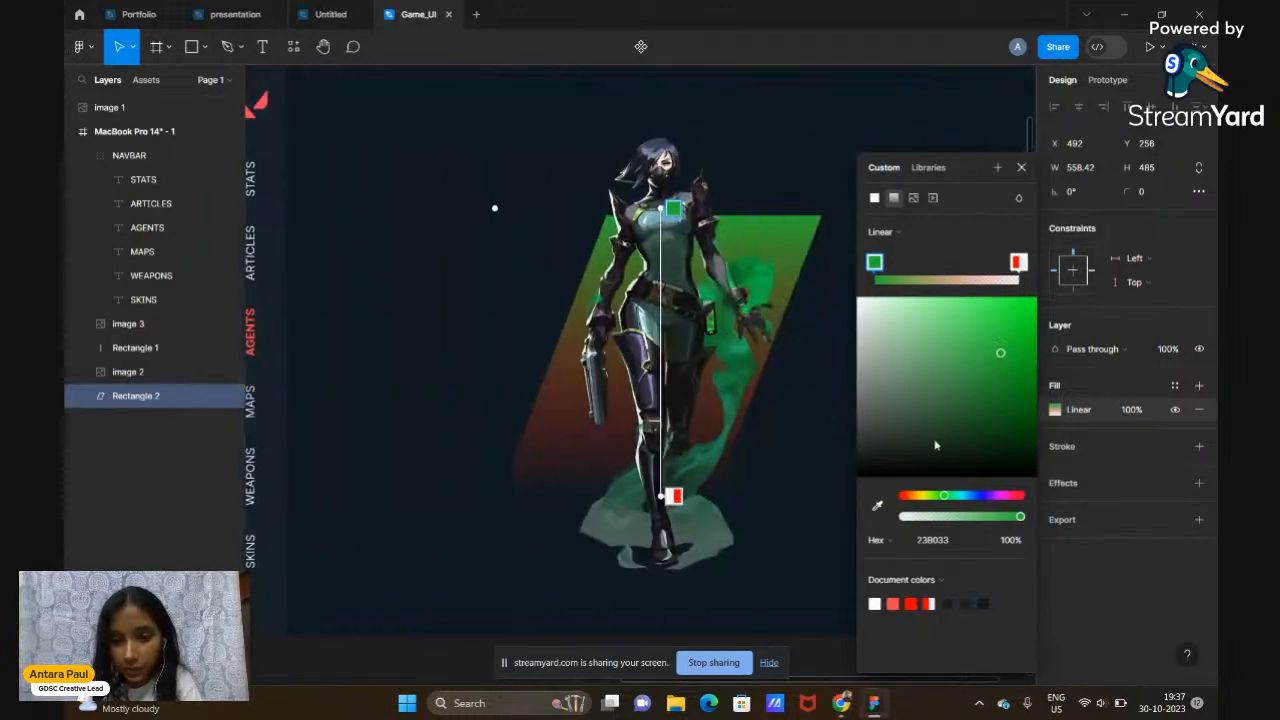
click(877, 508)
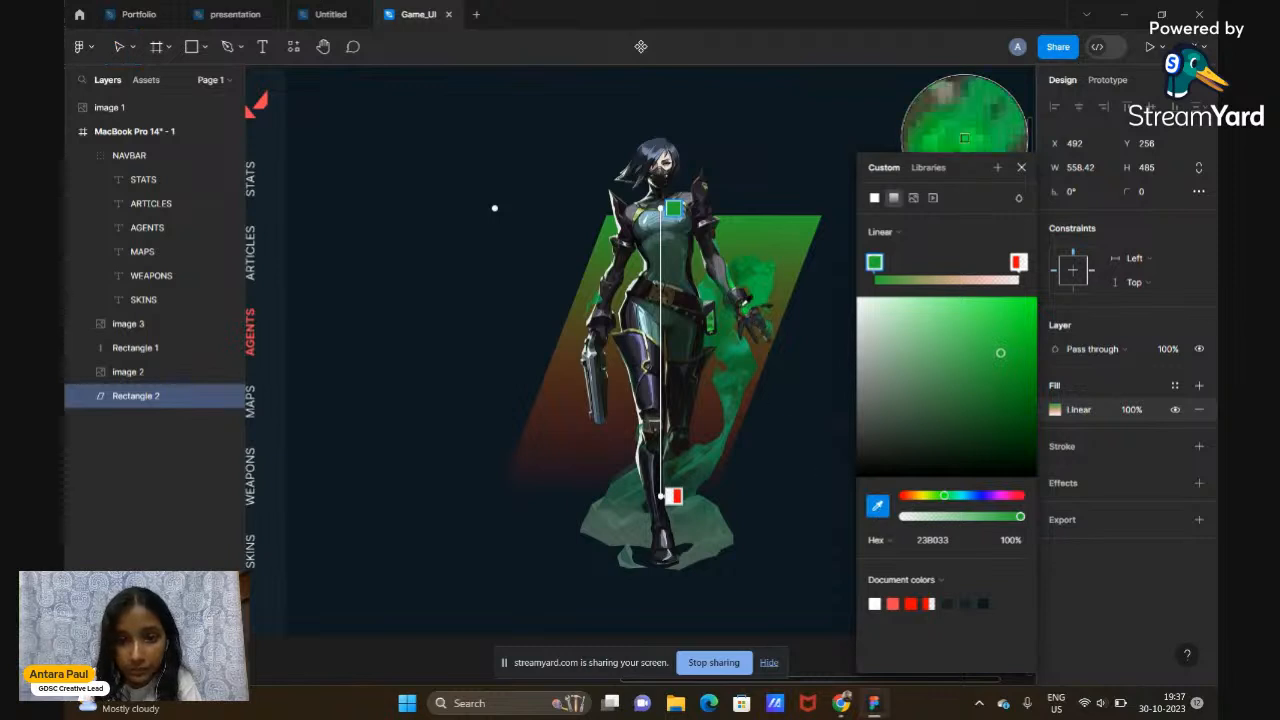
click(964, 130)
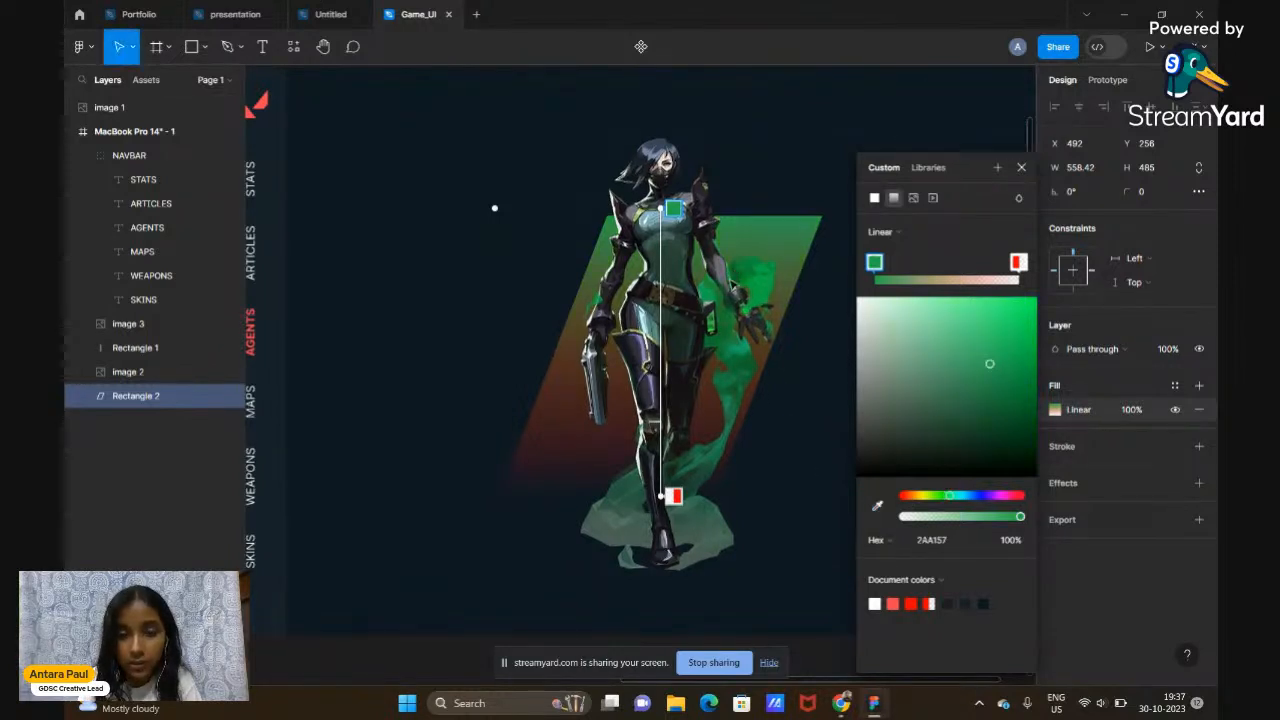
Make the red second gradient stop green 22A052 by sampling Viper's artwork
scroll(800, 337, right, 1)
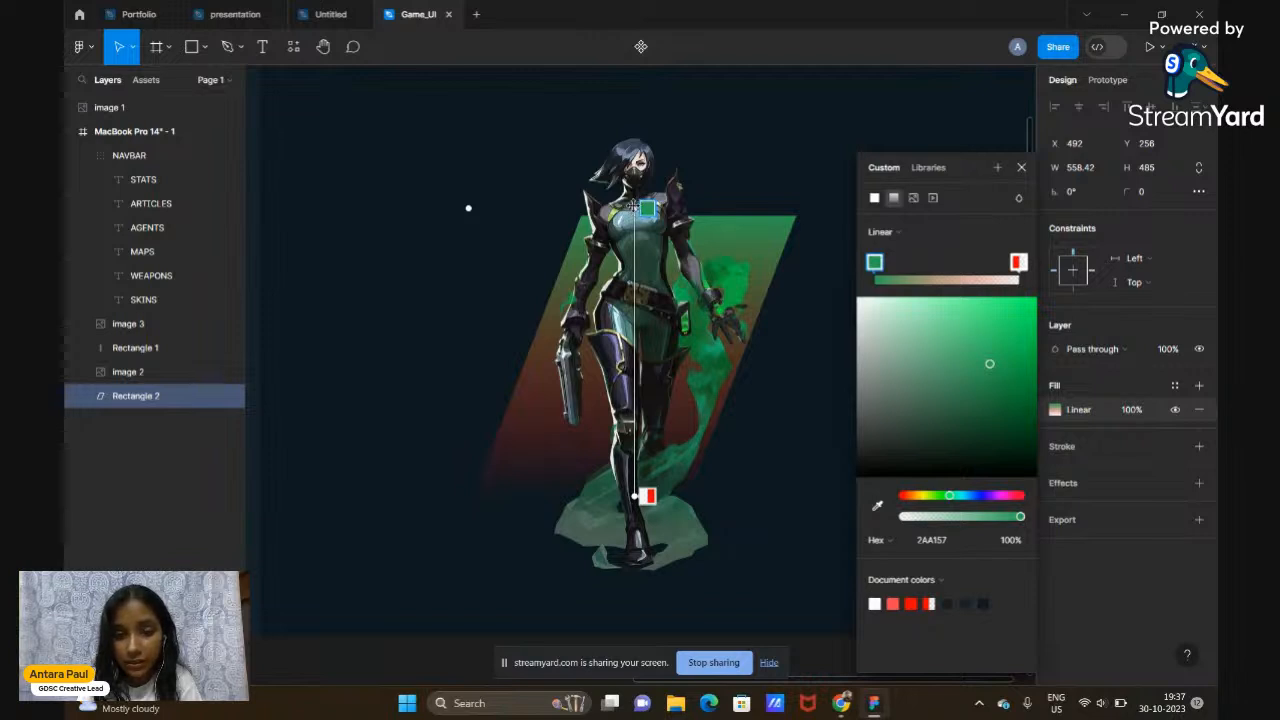
click(1019, 262)
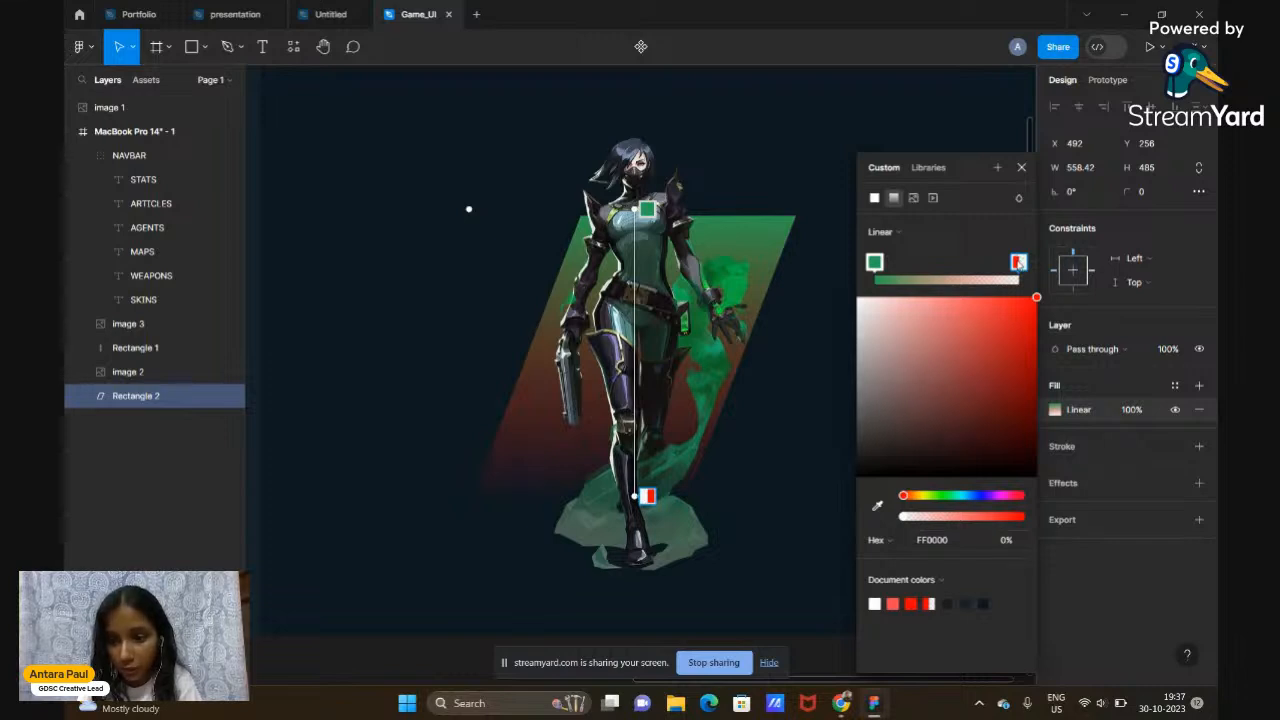
click(877, 505)
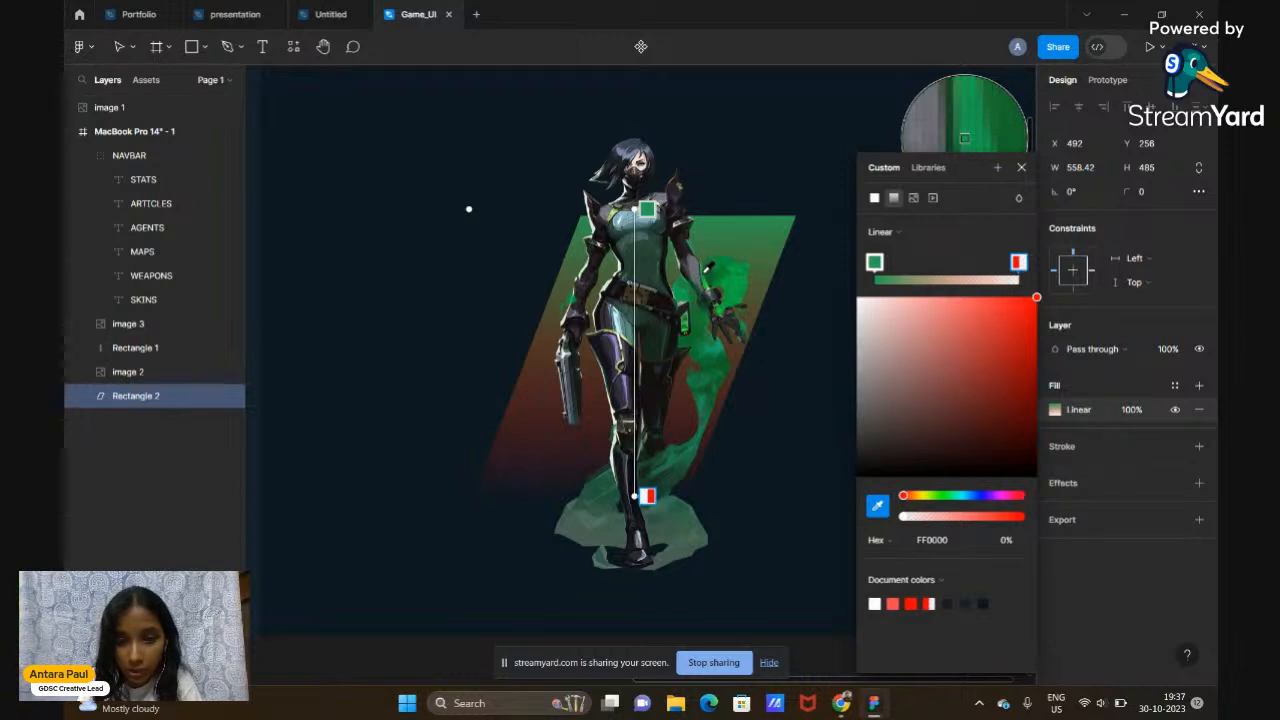
click(706, 267)
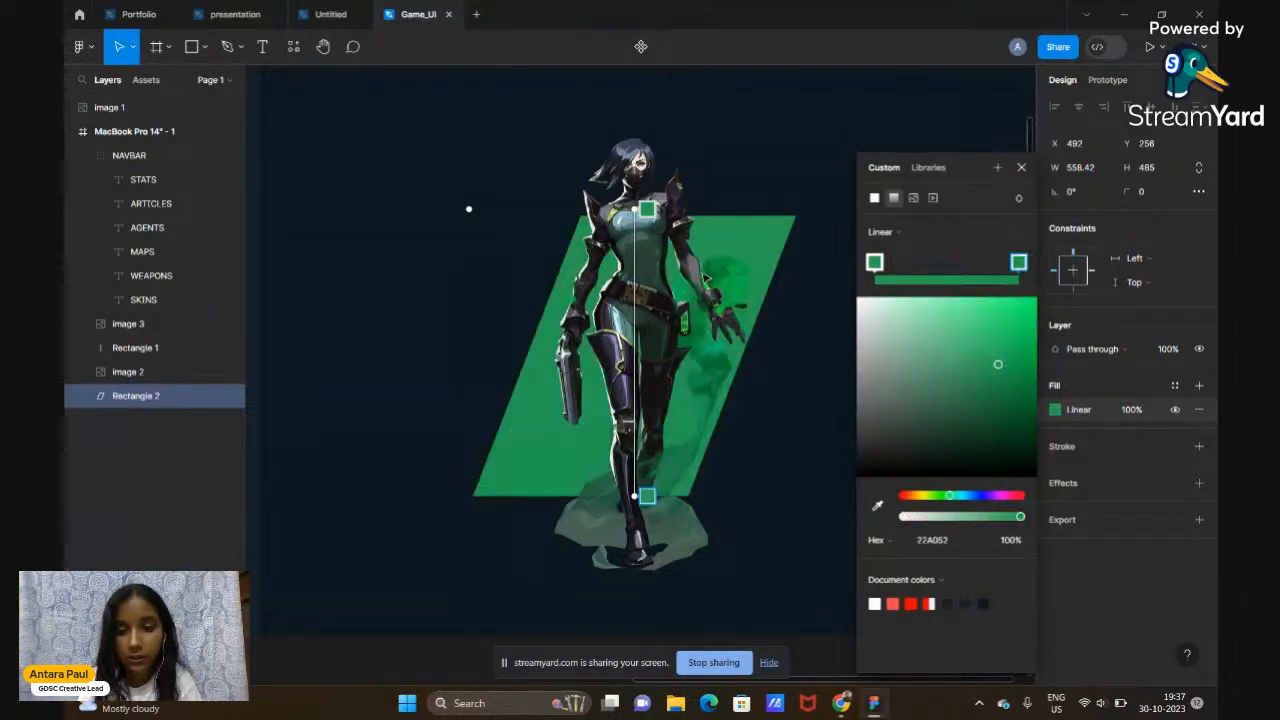
Drop the gradient end stop's opacity to 0% so it fades to transparent
scroll(810, 484, down, 3)
scroll(810, 484, right, 1)
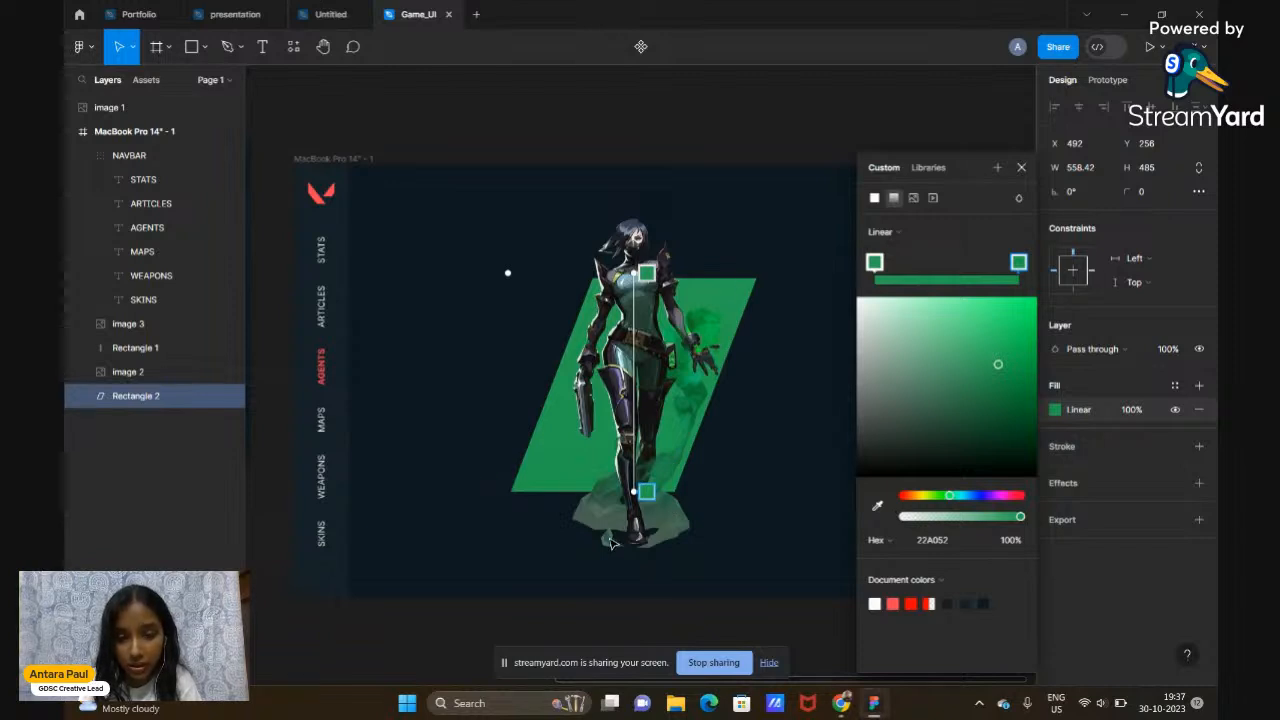
scroll(417, 400, down, 3)
scroll(450, 380, left, 5)
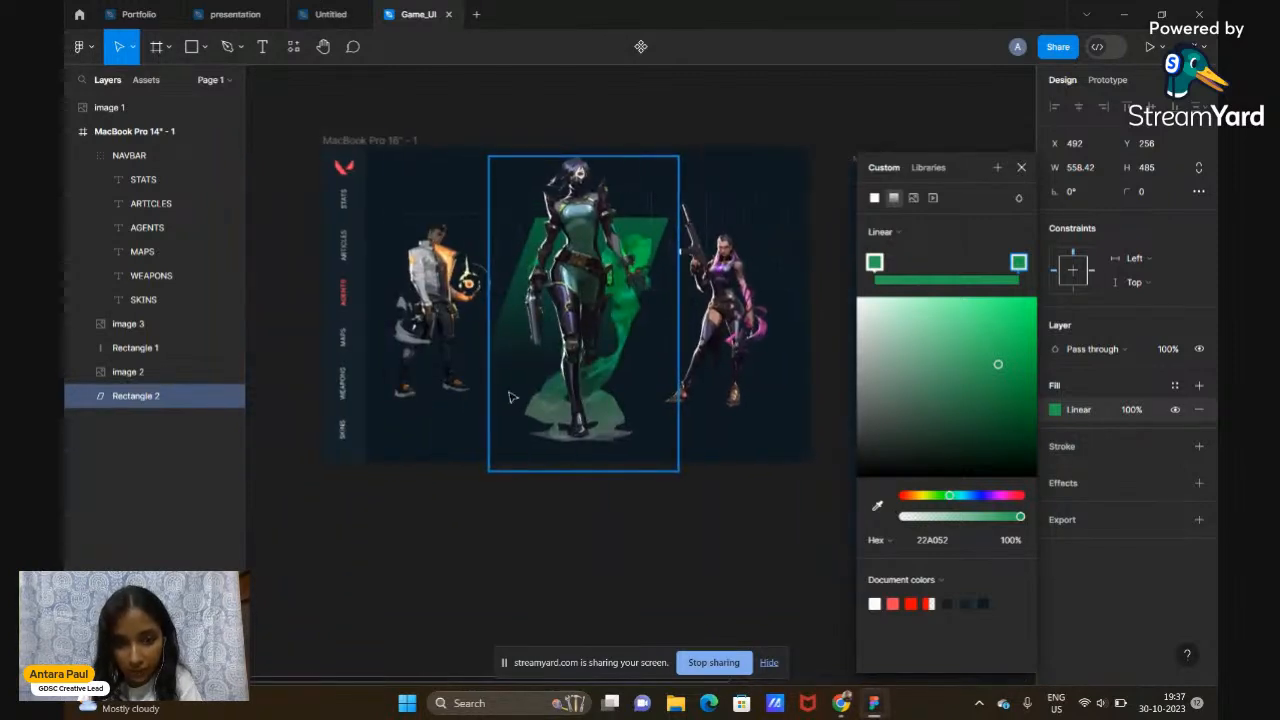
scroll(646, 269, right, 5)
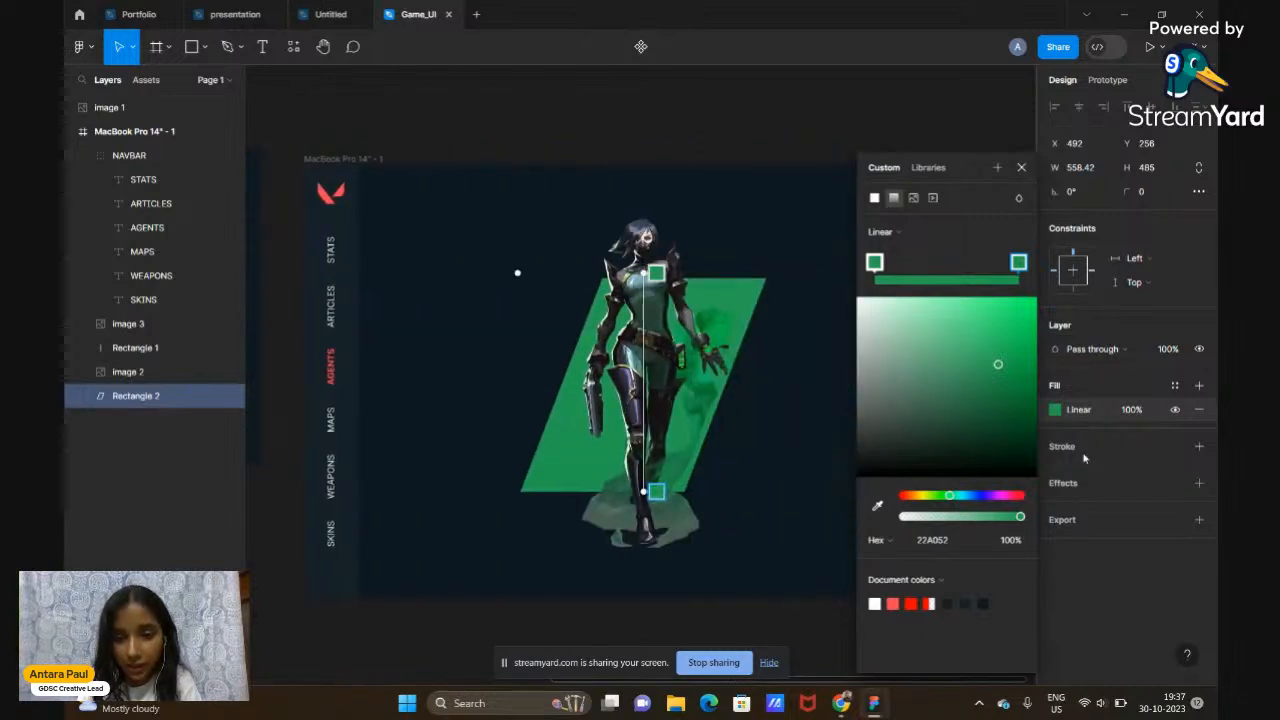
drag(1022, 519, 903, 541)
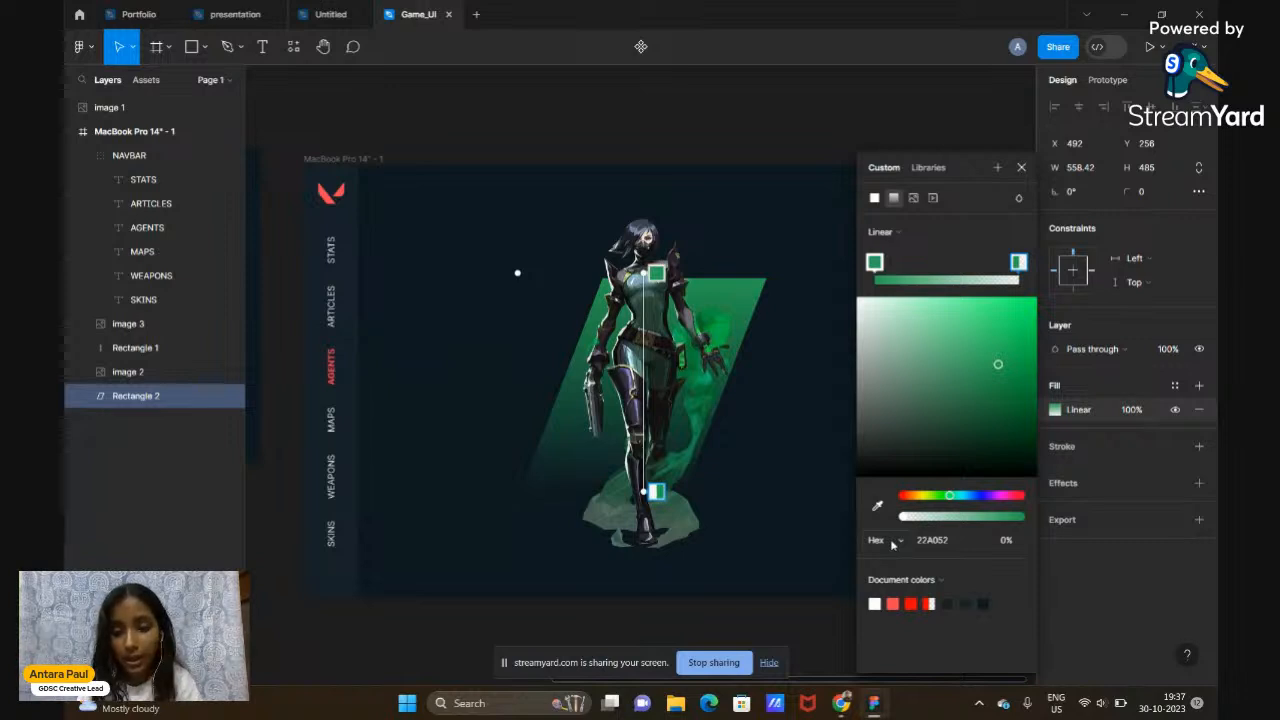
Stretch the gradient line upward above the shape and close the fill editor
scroll(576, 357, left, 5)
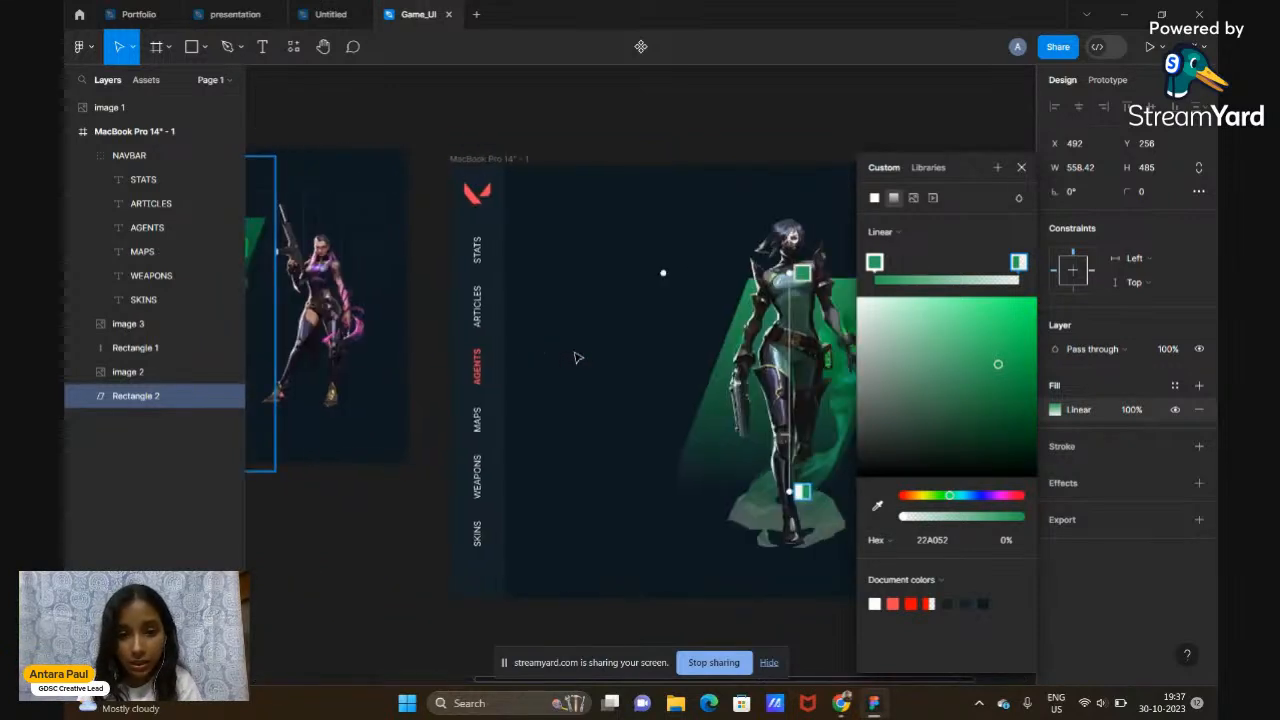
scroll(576, 357, right, 5)
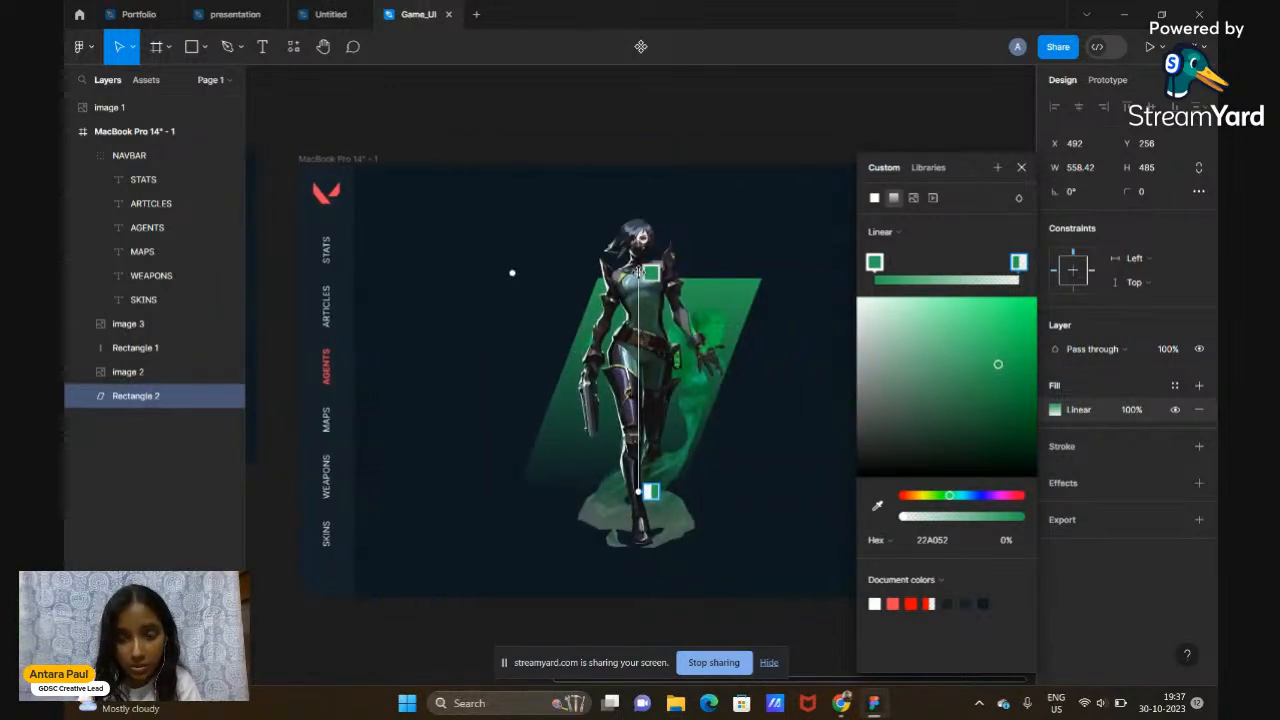
drag(637, 272, 639, 223)
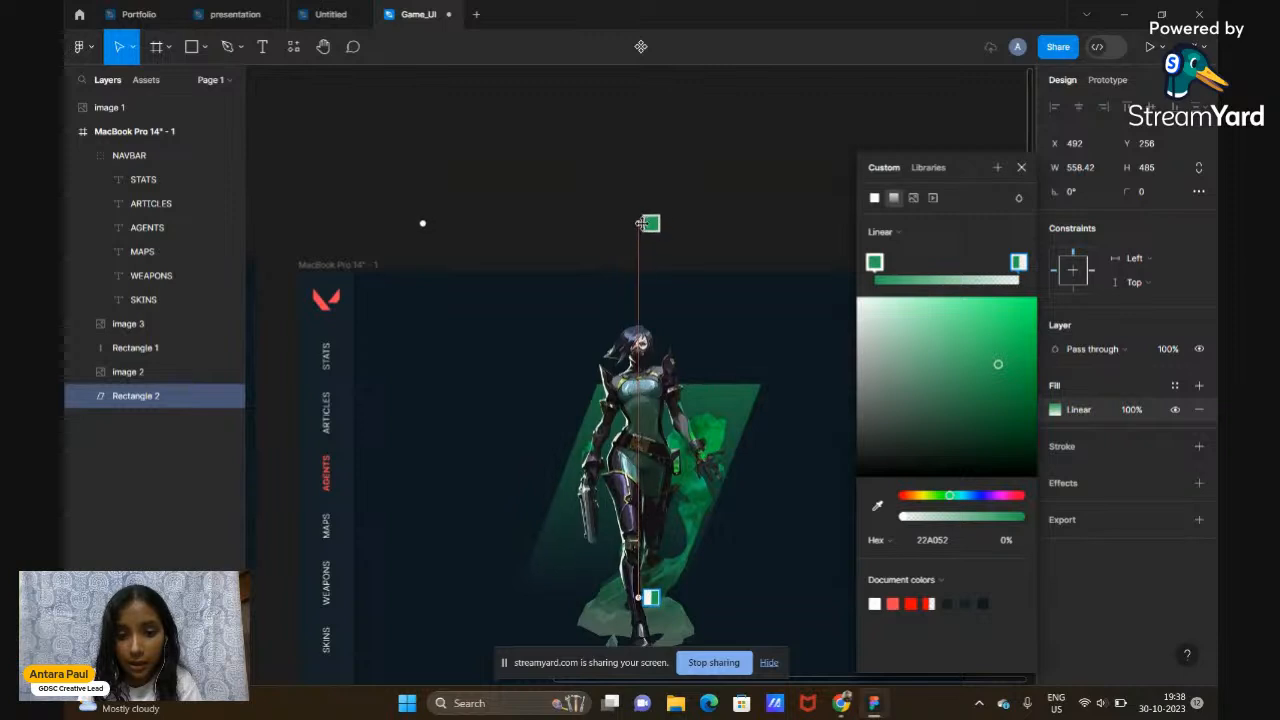
scroll(640, 223, down, 5)
scroll(643, 186, up, 3)
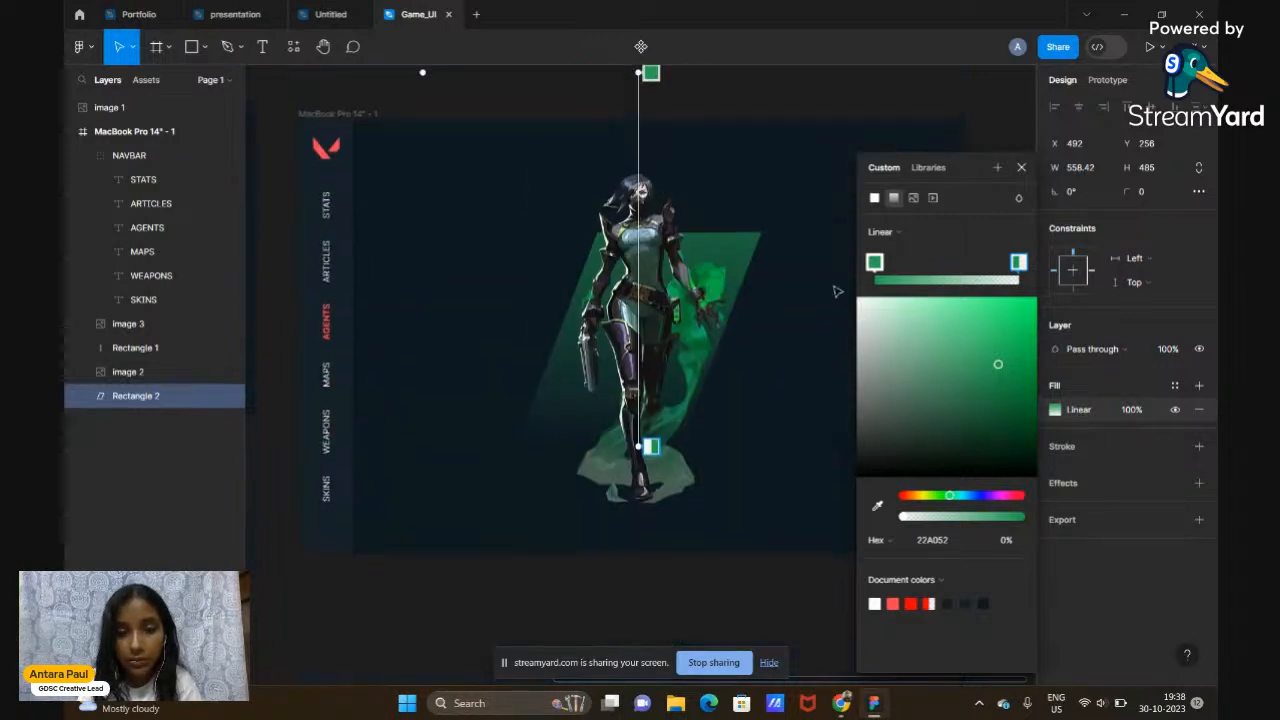
click(1021, 168)
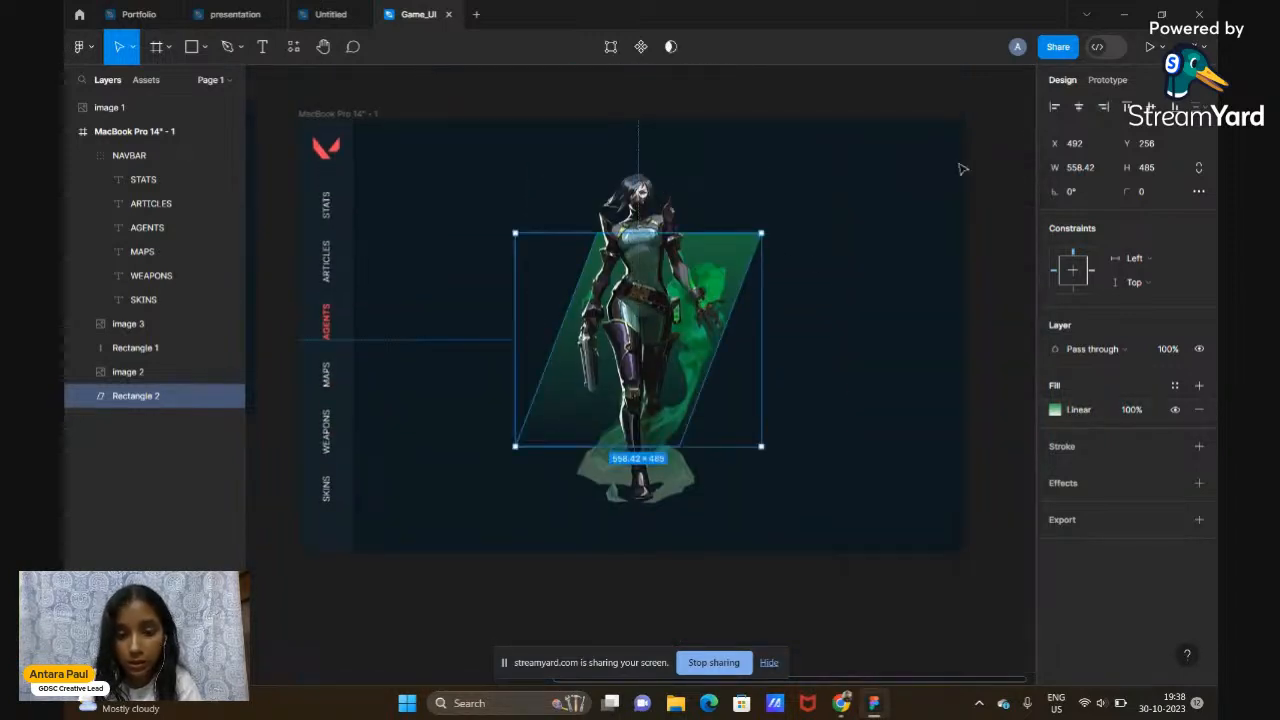
Nudge the green gradient parallelogram slightly left and compare with the reference frame
drag(750, 282, 741, 282)
click(980, 330)
scroll(980, 330, down, 2)
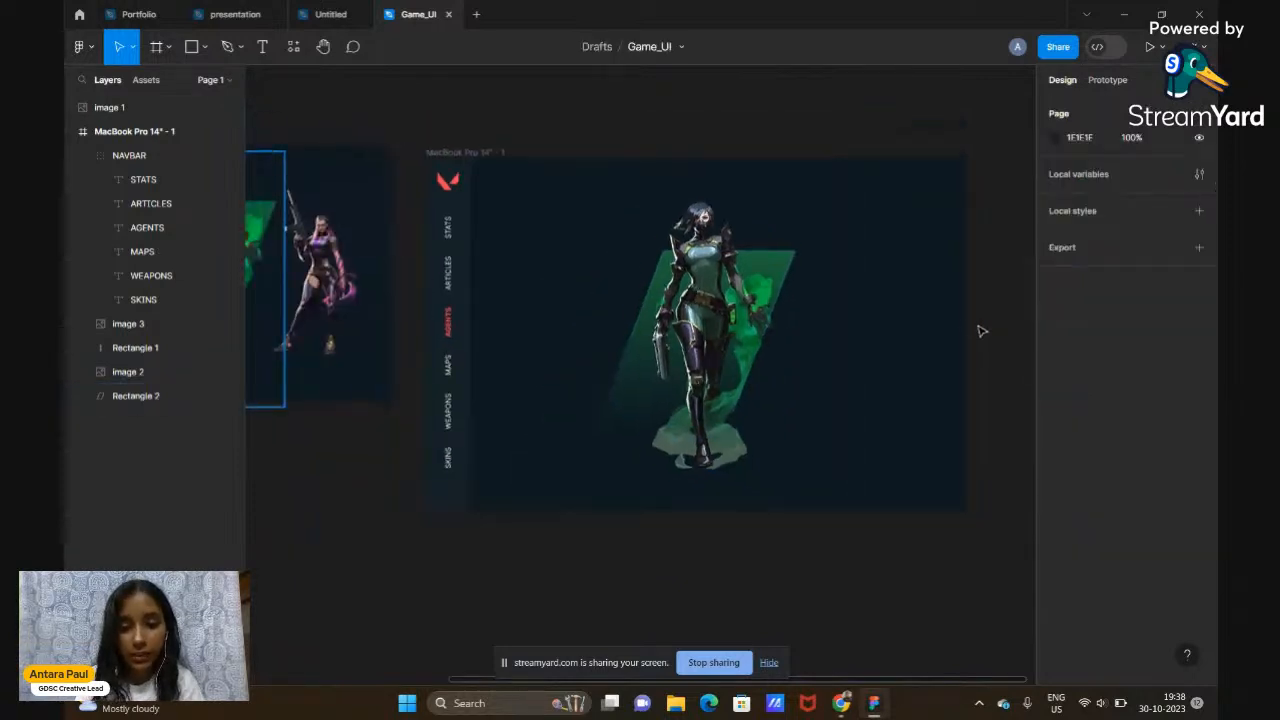
scroll(980, 331, left, 3)
scroll(981, 331, right, 3)
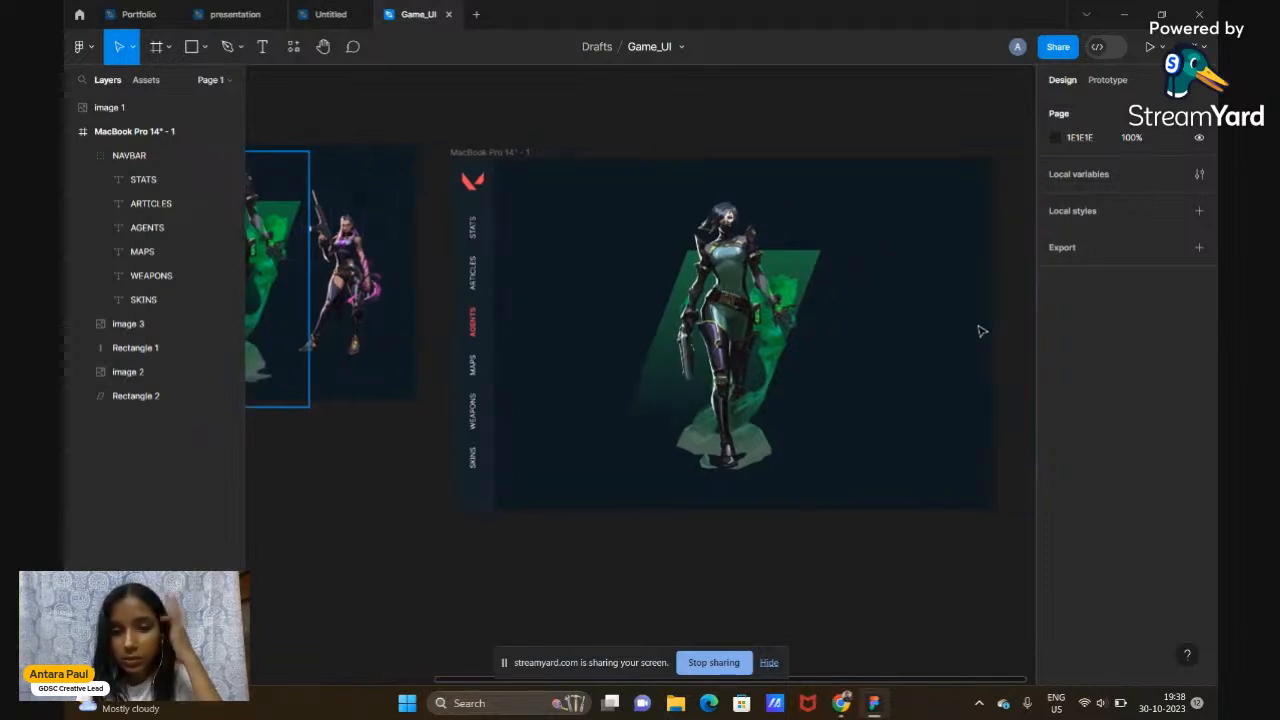
scroll(981, 331, left, 3)
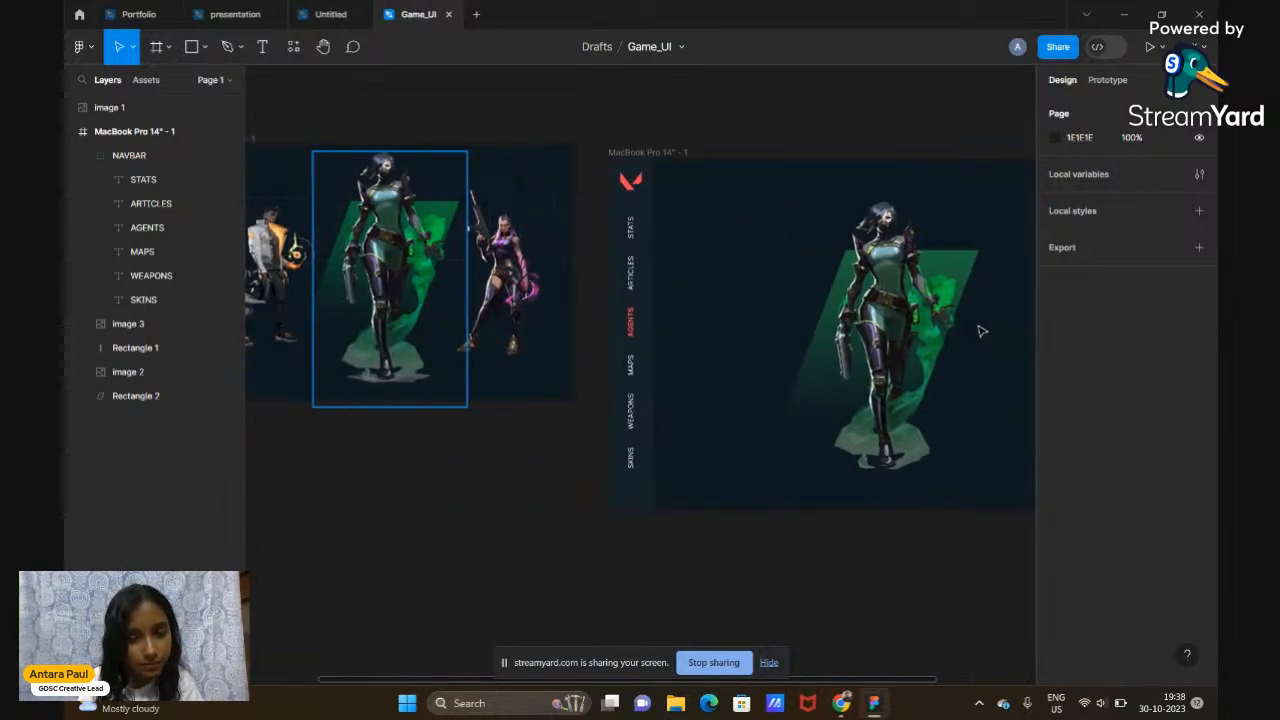
scroll(981, 331, right, 6)
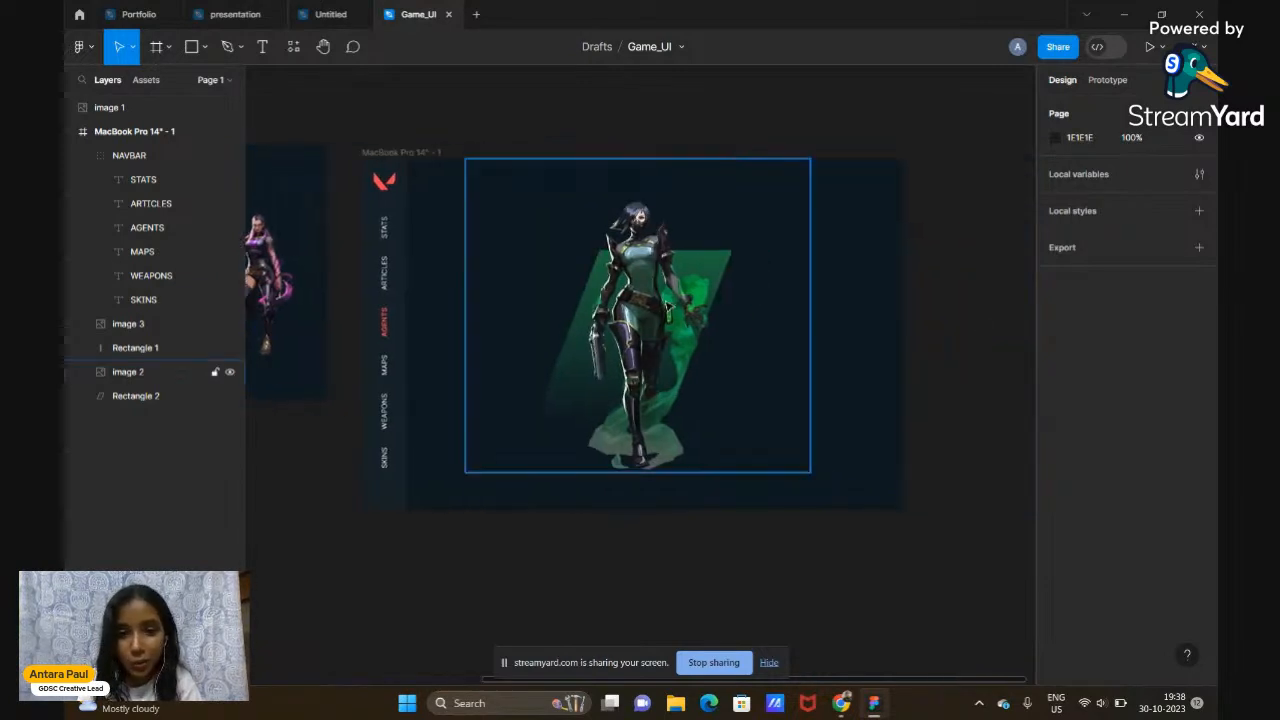
scroll(668, 310, left, 7)
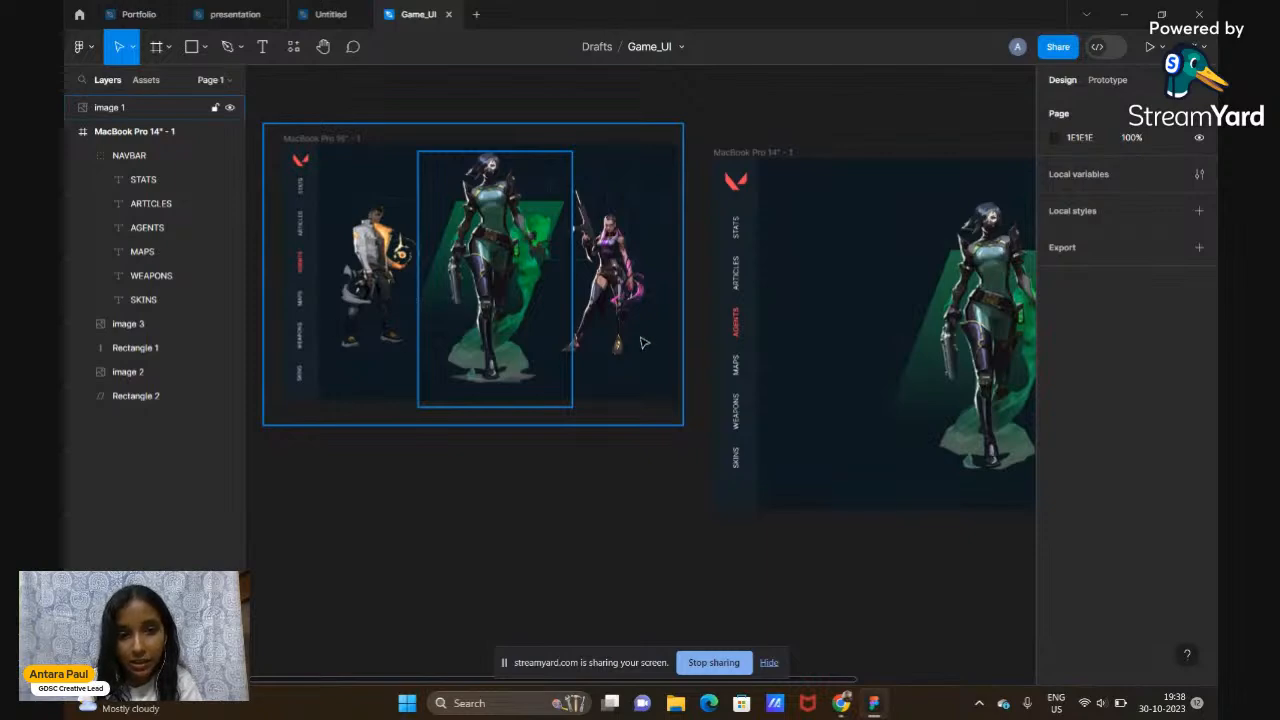
In Chrome, search Google Images for 'reyna valorant PNG'
mouse_move(844, 704)
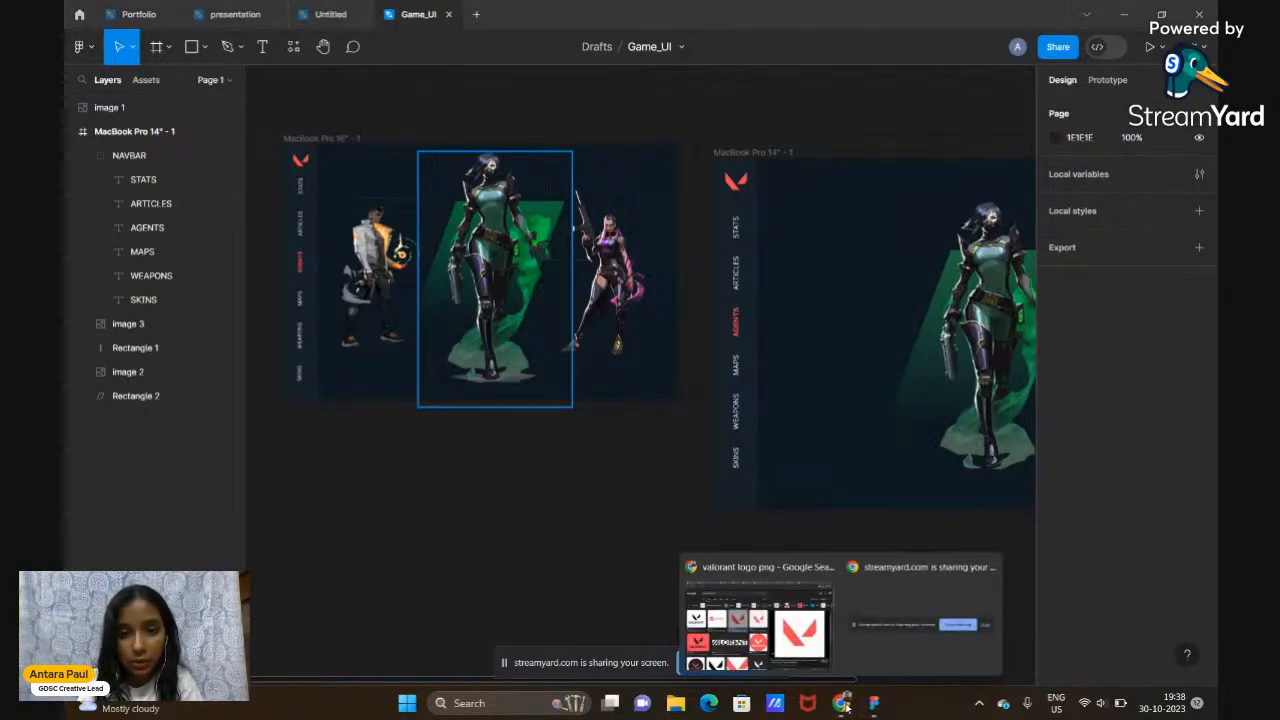
click(806, 675)
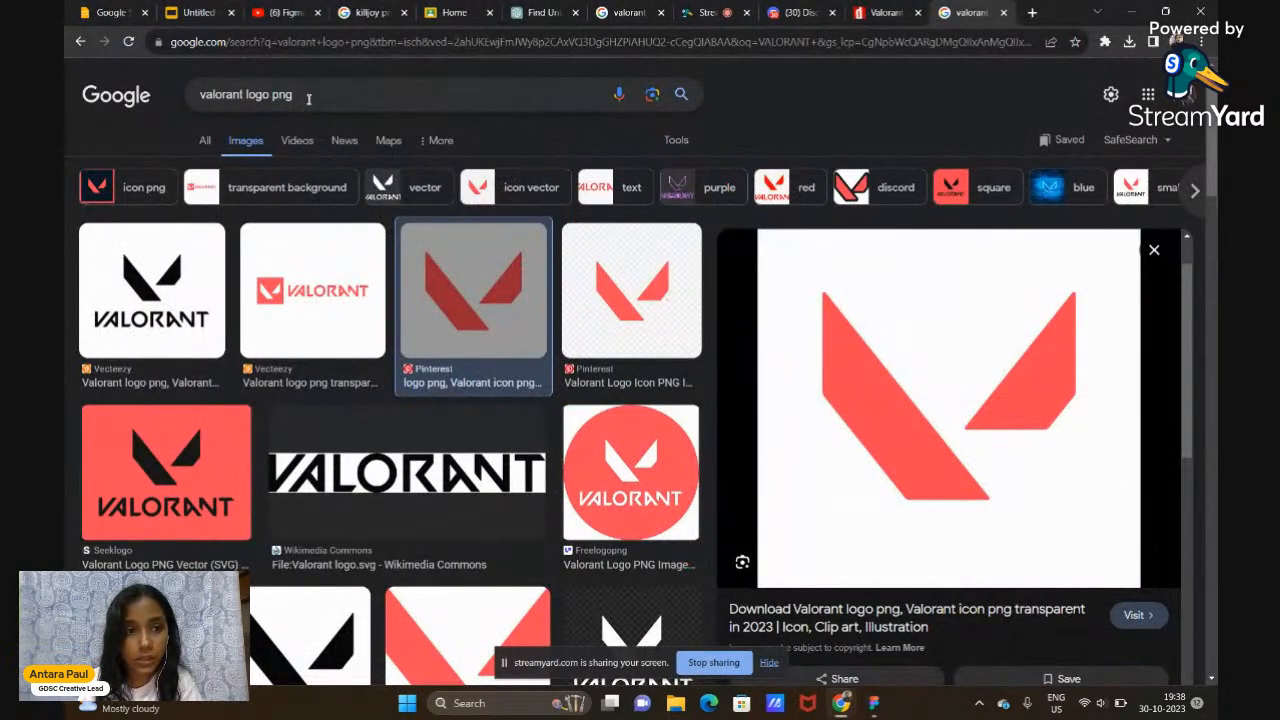
drag(308, 98, 200, 88)
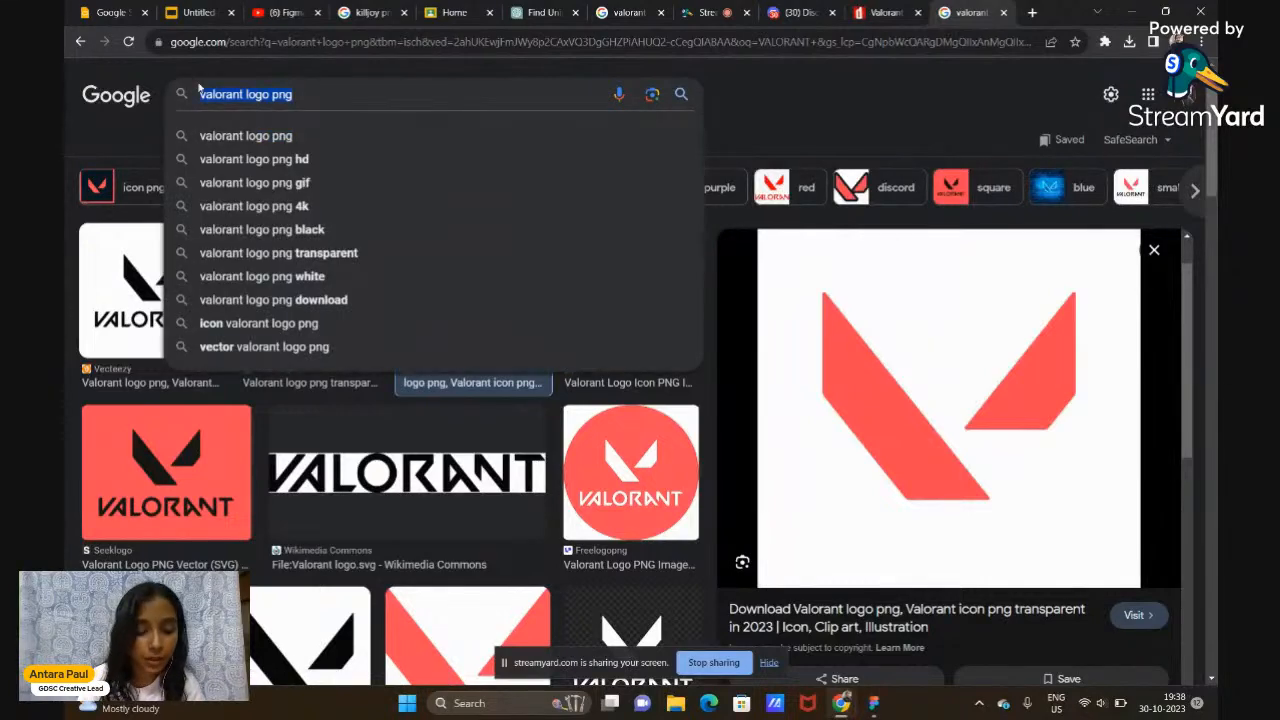
text(r)
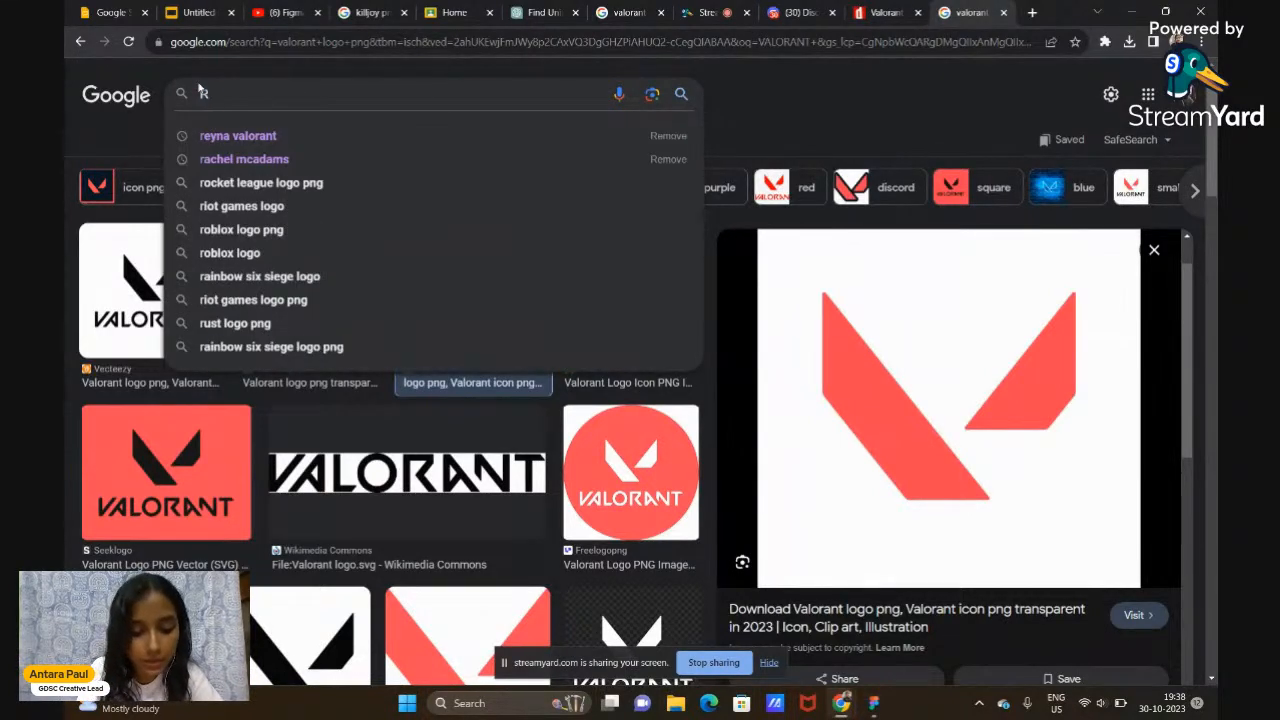
text(EYNA)
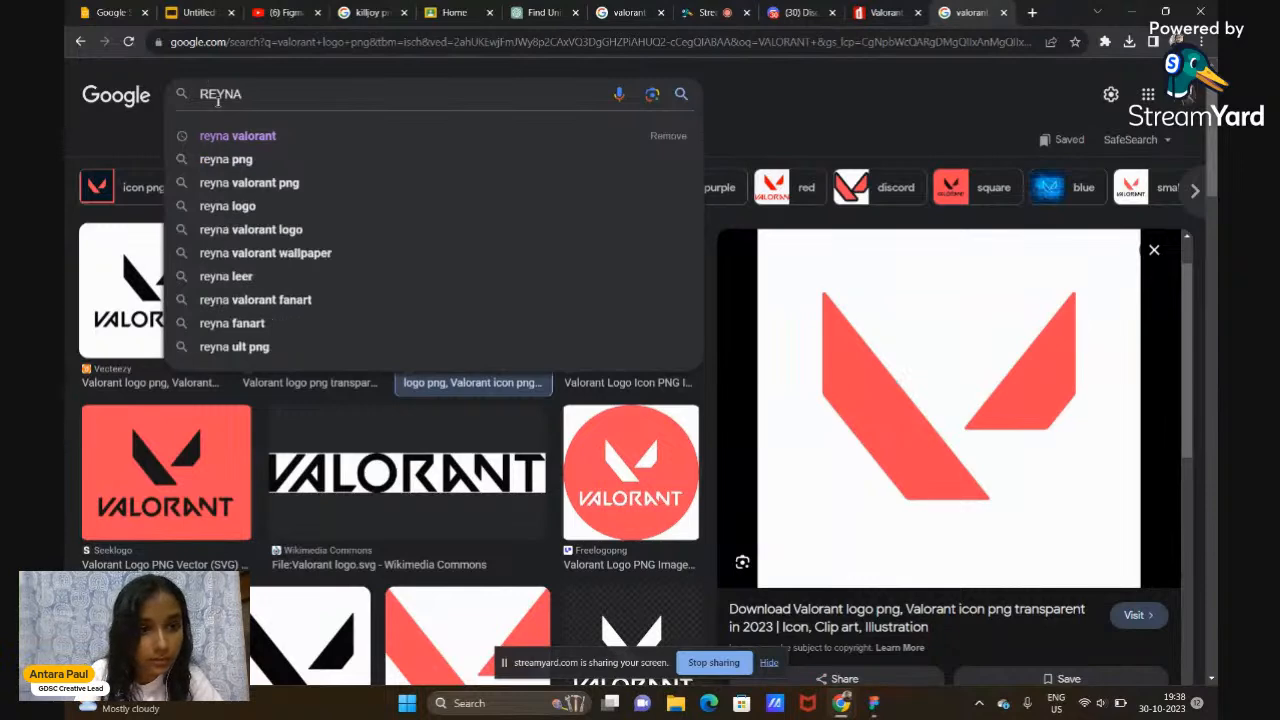
click(255, 137)
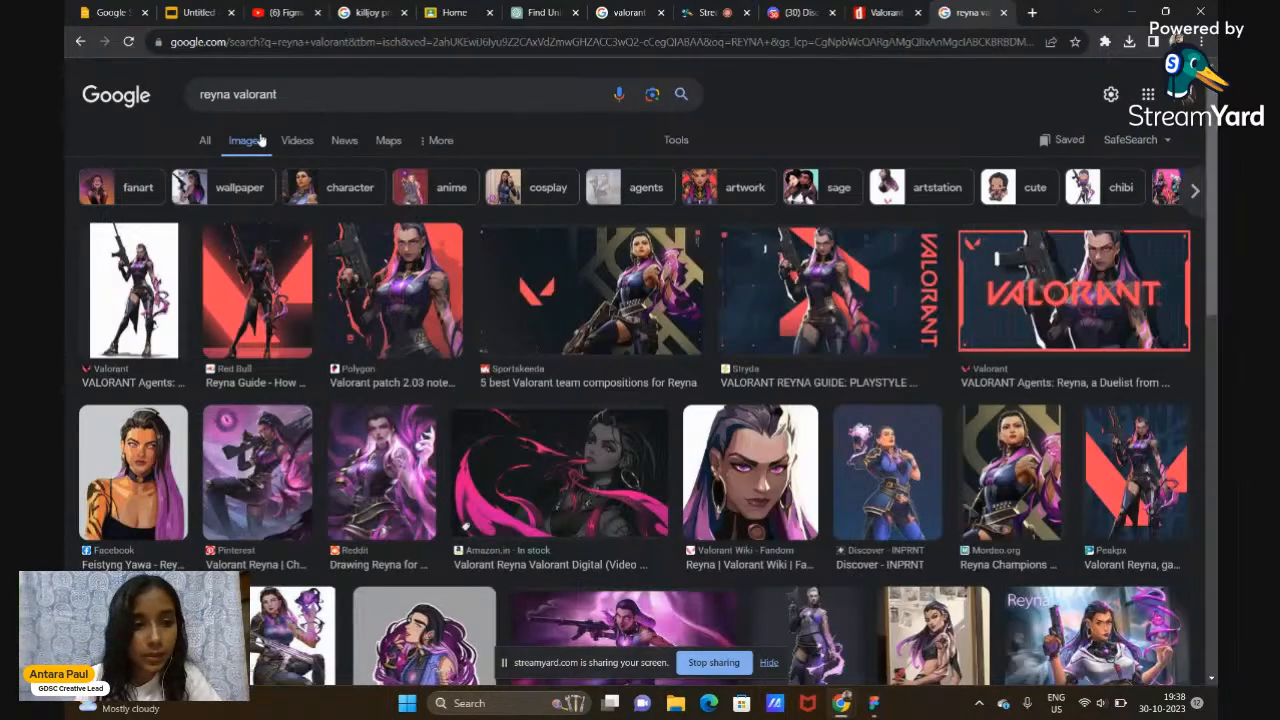
click(313, 95)
text(PNG)
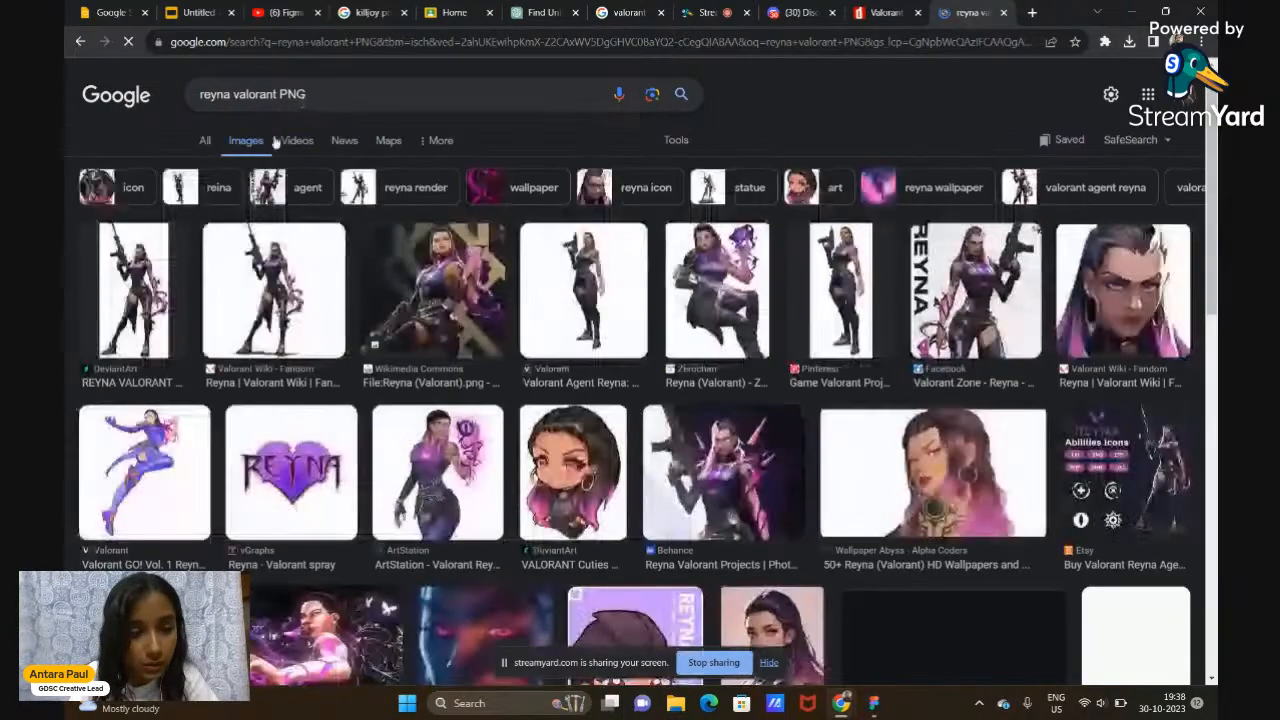
Copy the first Reyna PNG render and return to the Figma Game_UI file
click(135, 340)
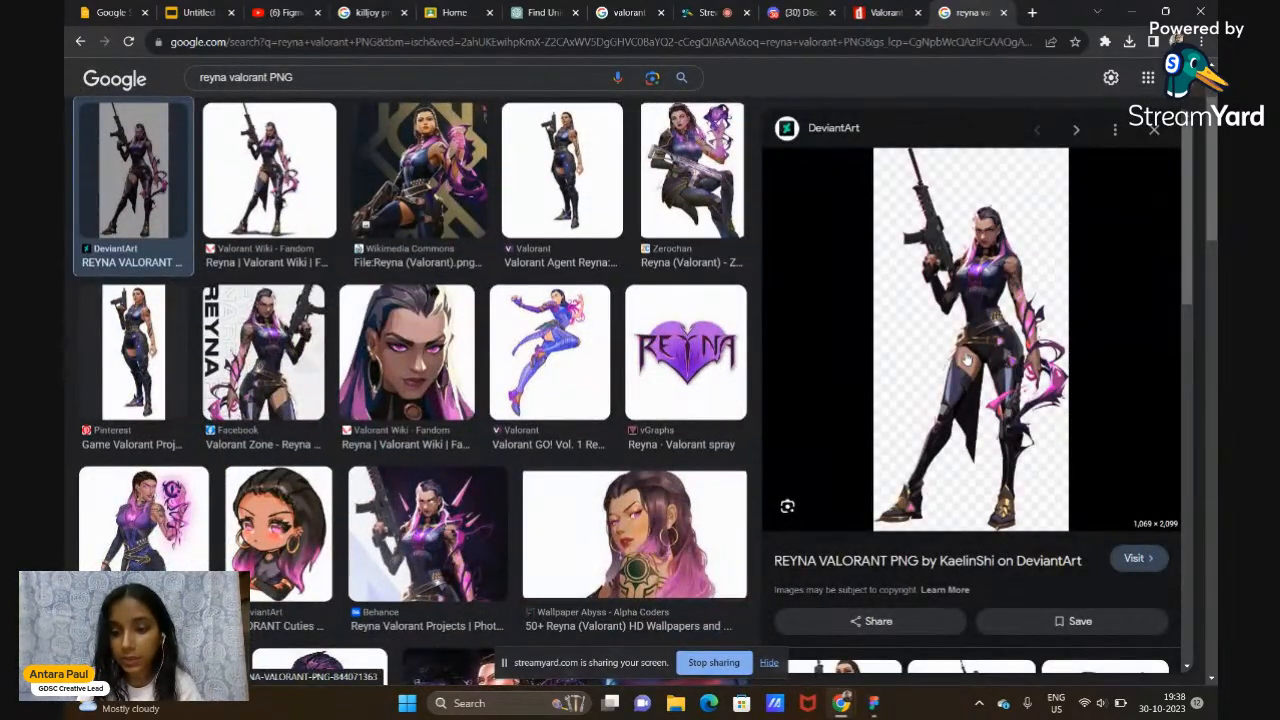
right_click(966, 357)
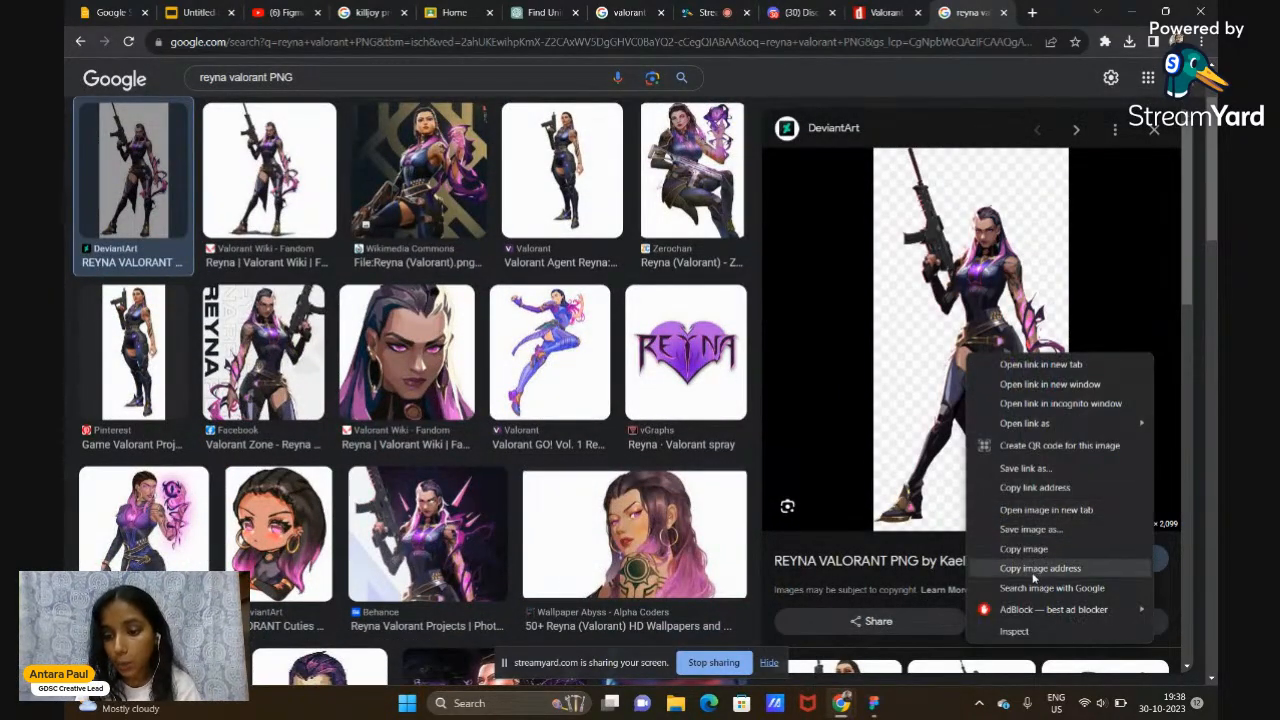
click(1043, 562)
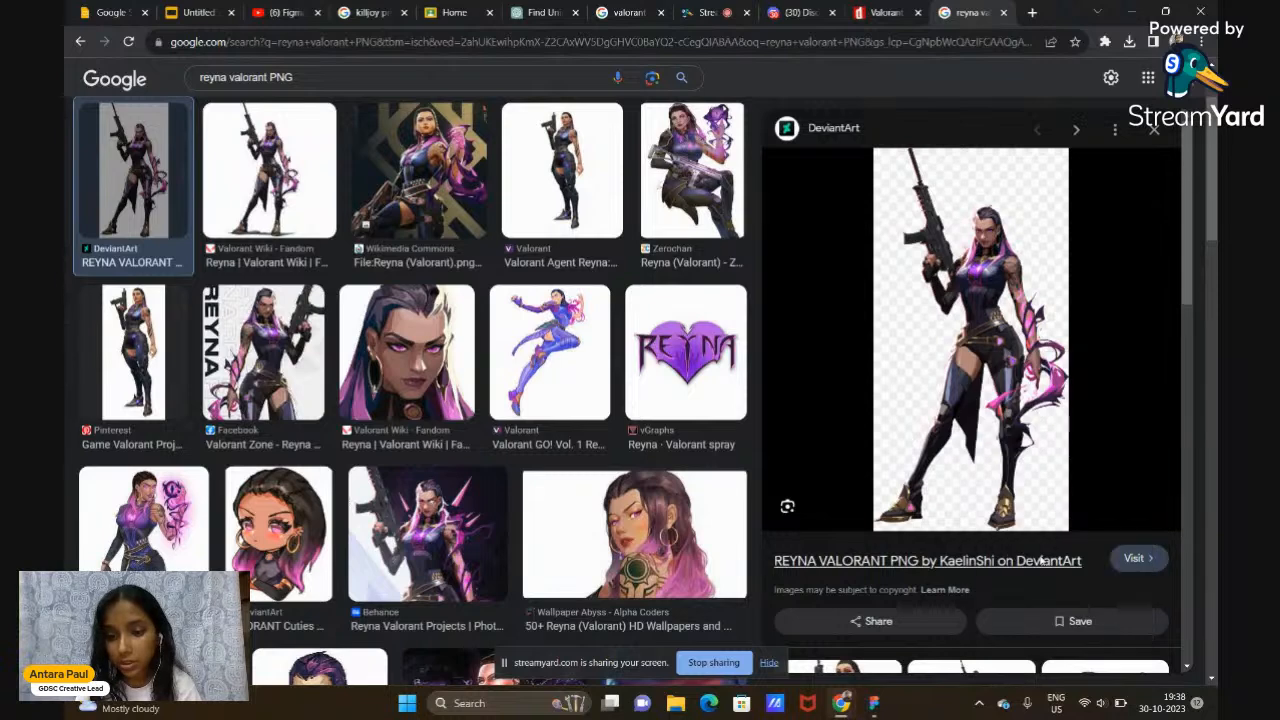
click(874, 703)
scroll(930, 480, right, 5)
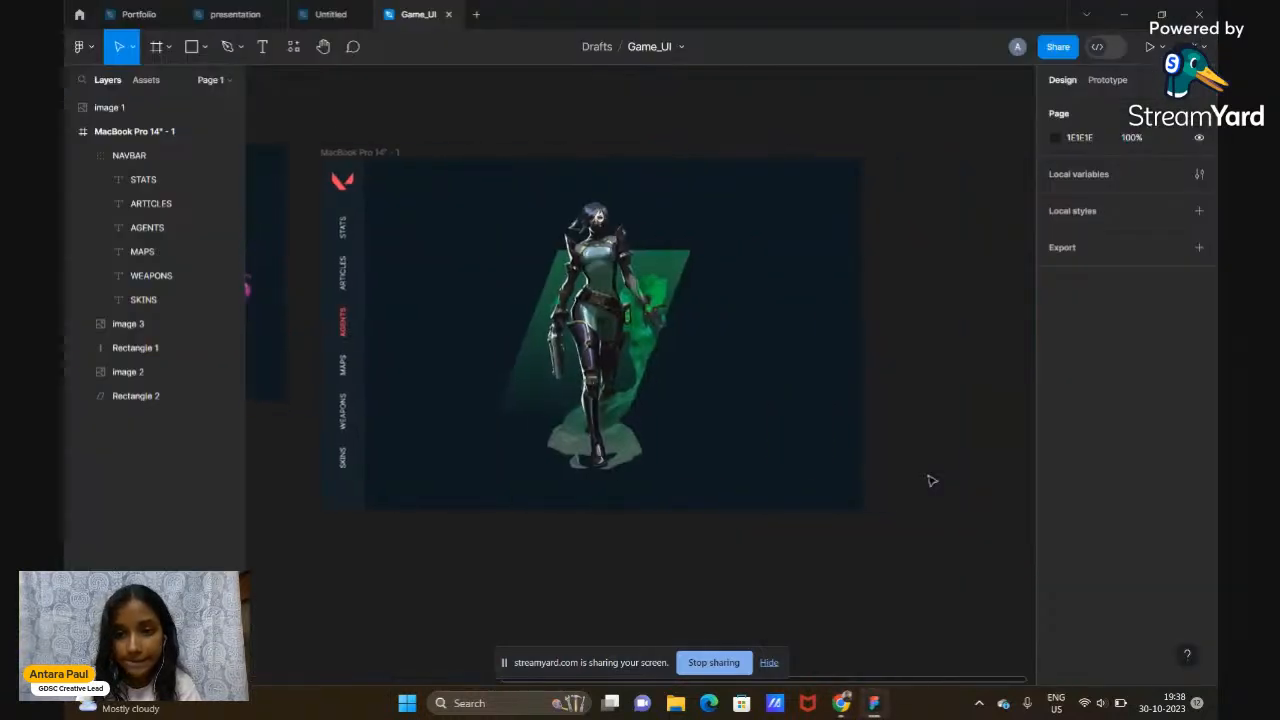
Paste the Reyna image onto the canvas and shrink it to about 467×916
right_click(895, 337)
click(914, 345)
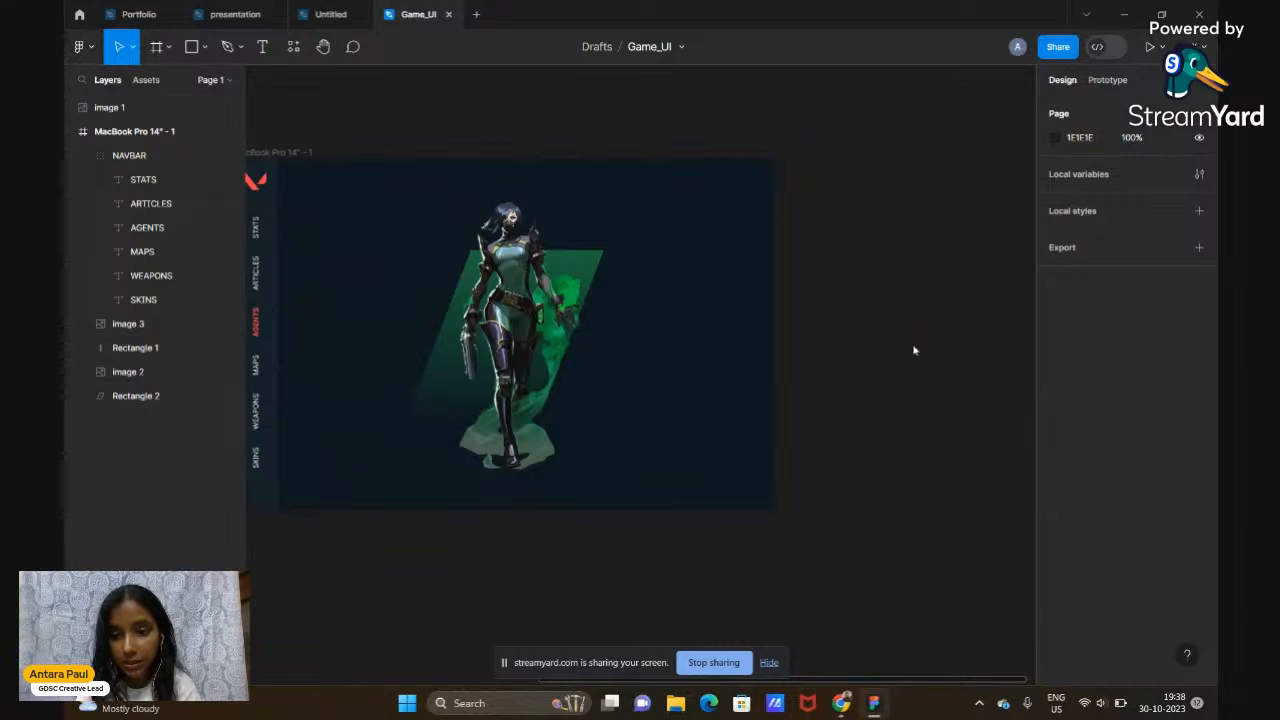
scroll(917, 351, down, 4)
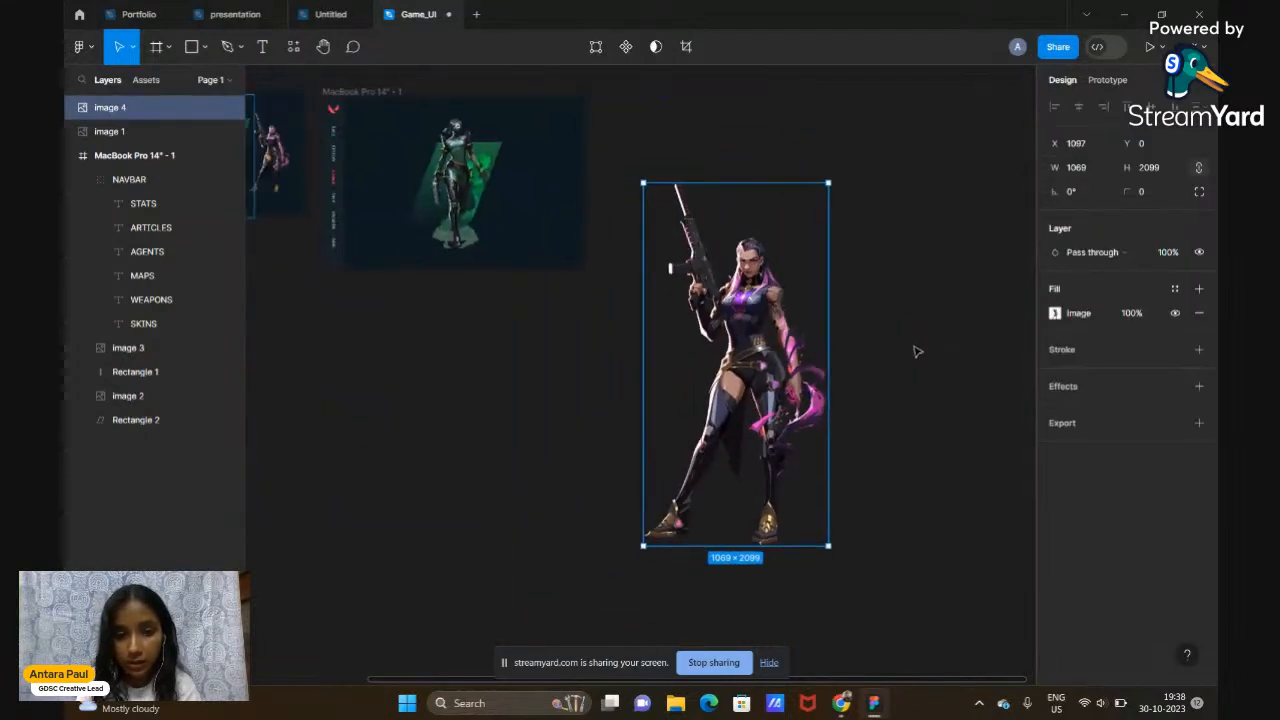
drag(806, 405, 768, 271)
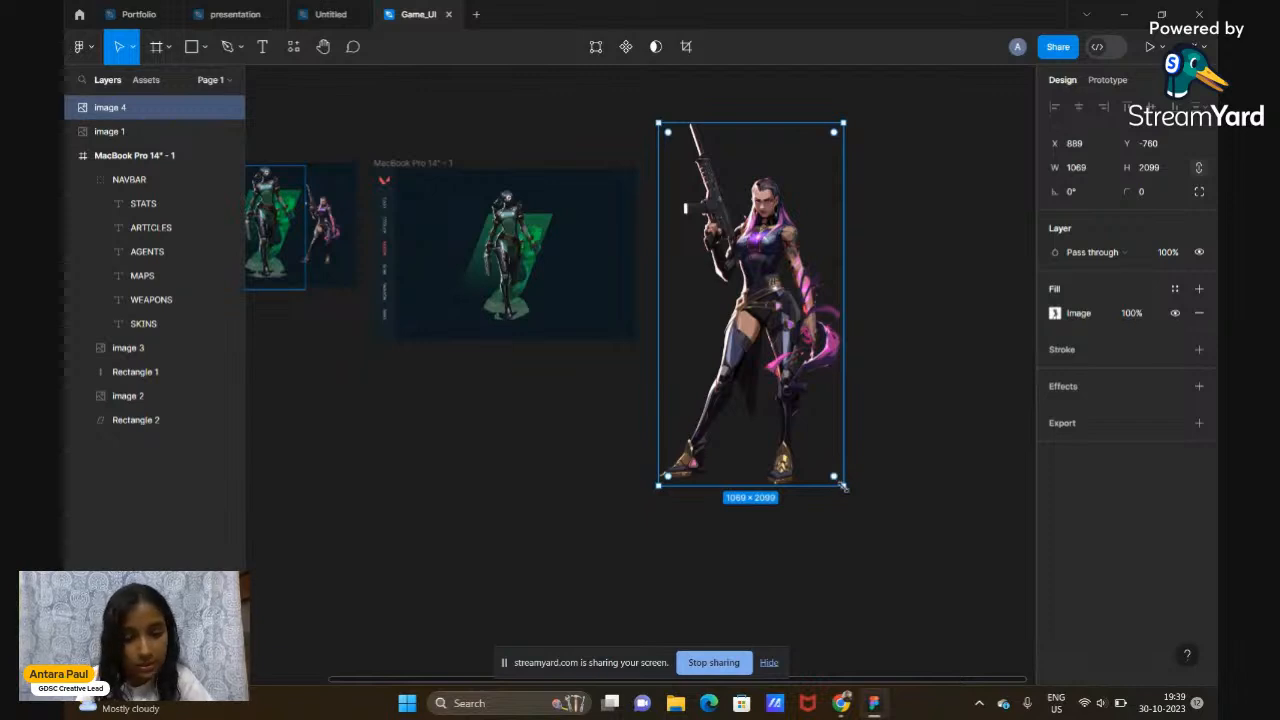
drag(843, 487, 672, 235)
Place the Reyna image inside the new frame to the right of Viper
scroll(707, 171, left, 1)
scroll(707, 171, up, 1)
scroll(707, 171, up, 1)
drag(840, 183, 688, 294)
drag(655, 245, 646, 254)
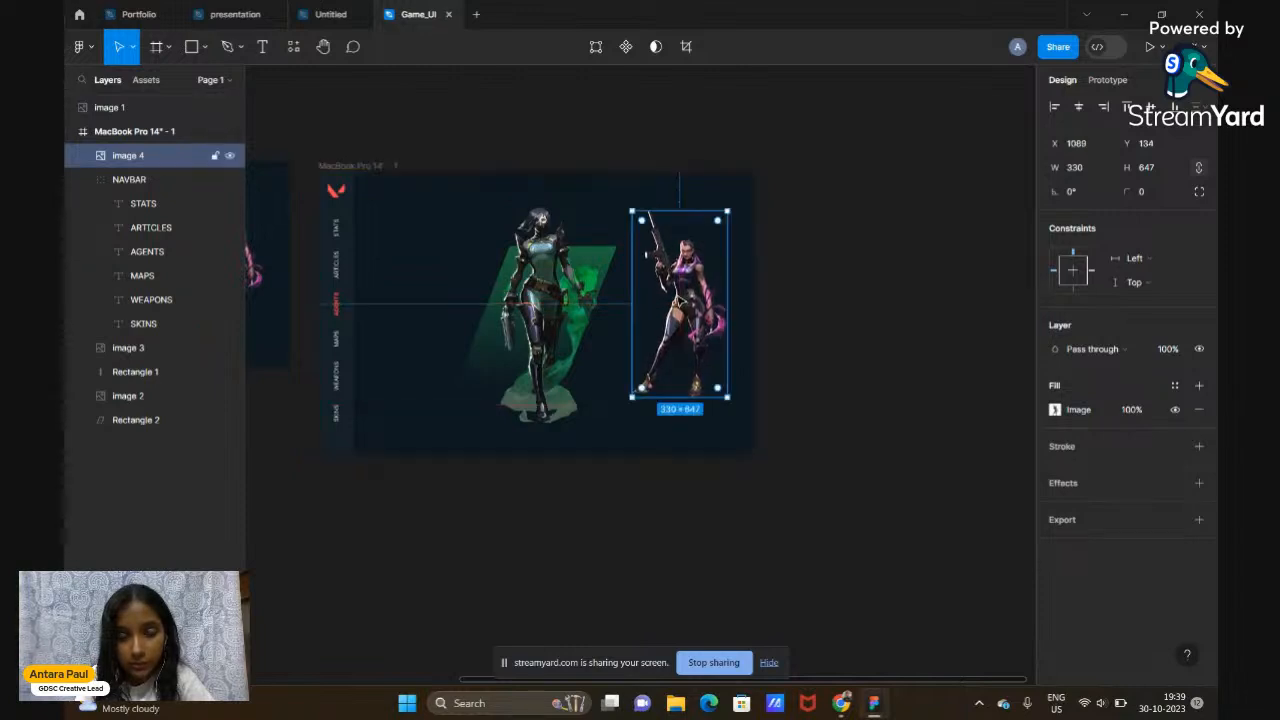
drag(714, 314, 707, 312)
click(873, 317)
scroll(873, 317, left, 1)
scroll(873, 317, left, 3)
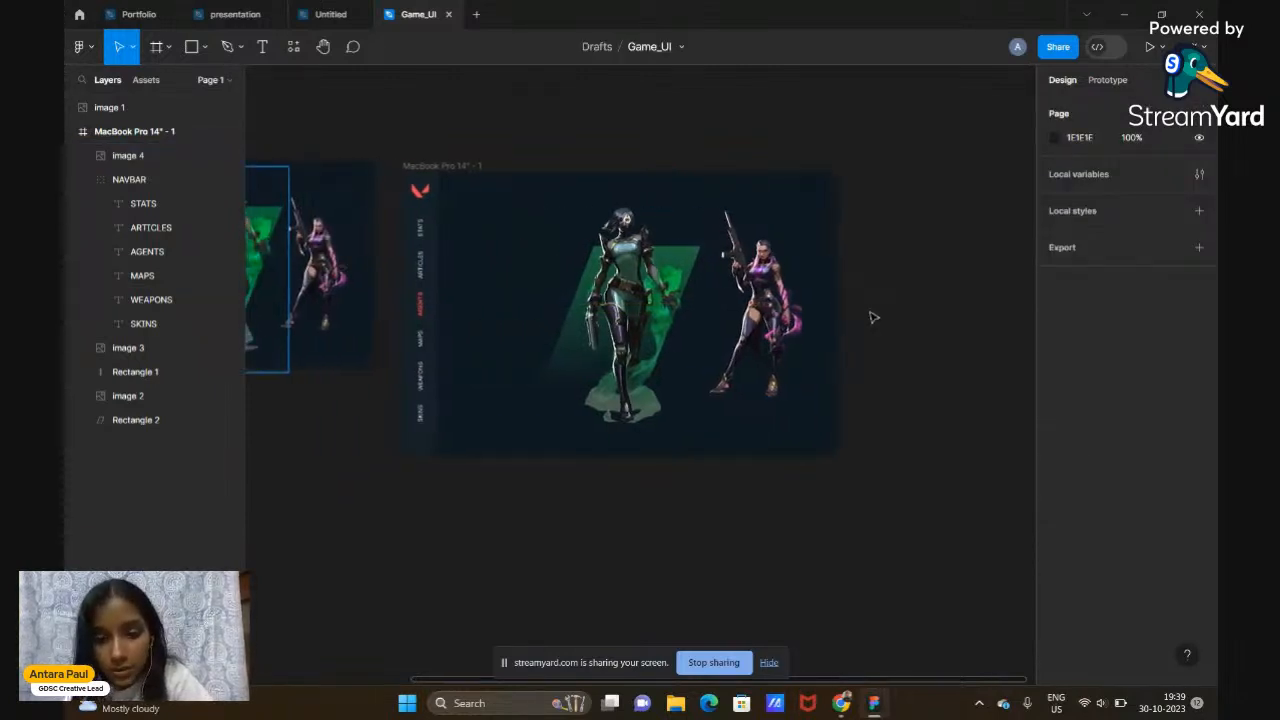
scroll(871, 314, left, 2)
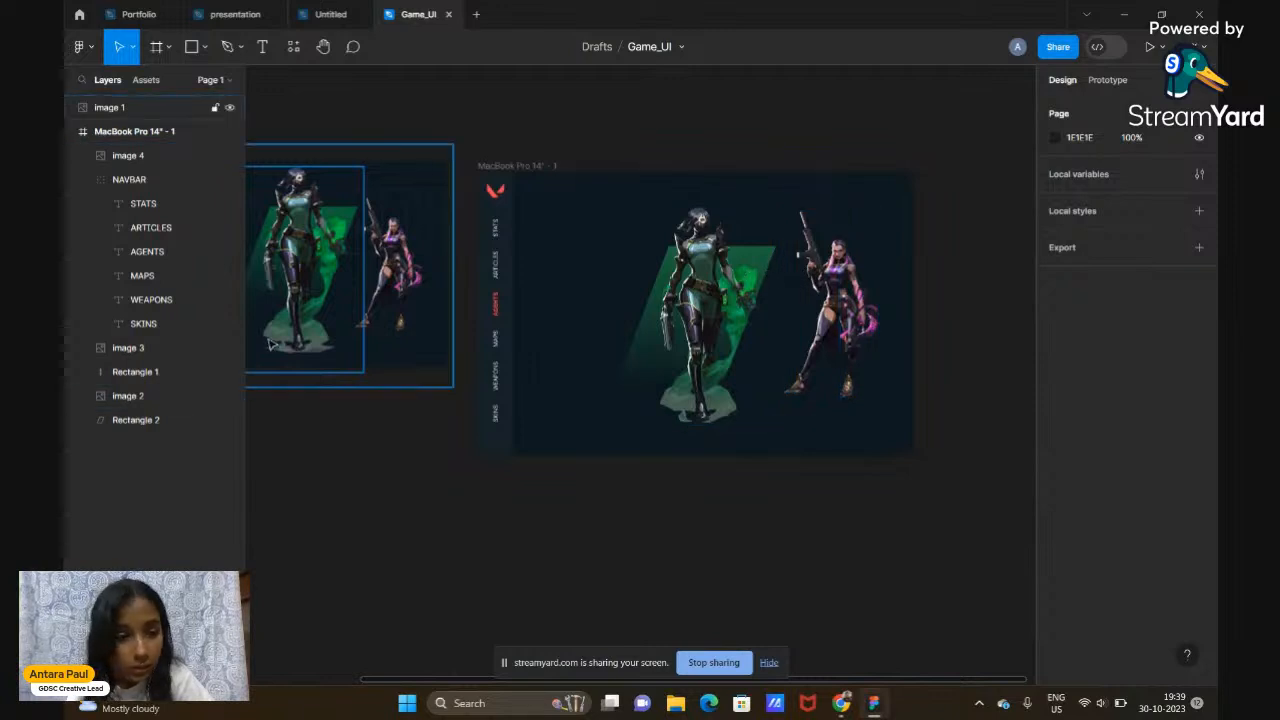
Shift the green parallelogram and the Reyna image each slightly left
click(138, 420)
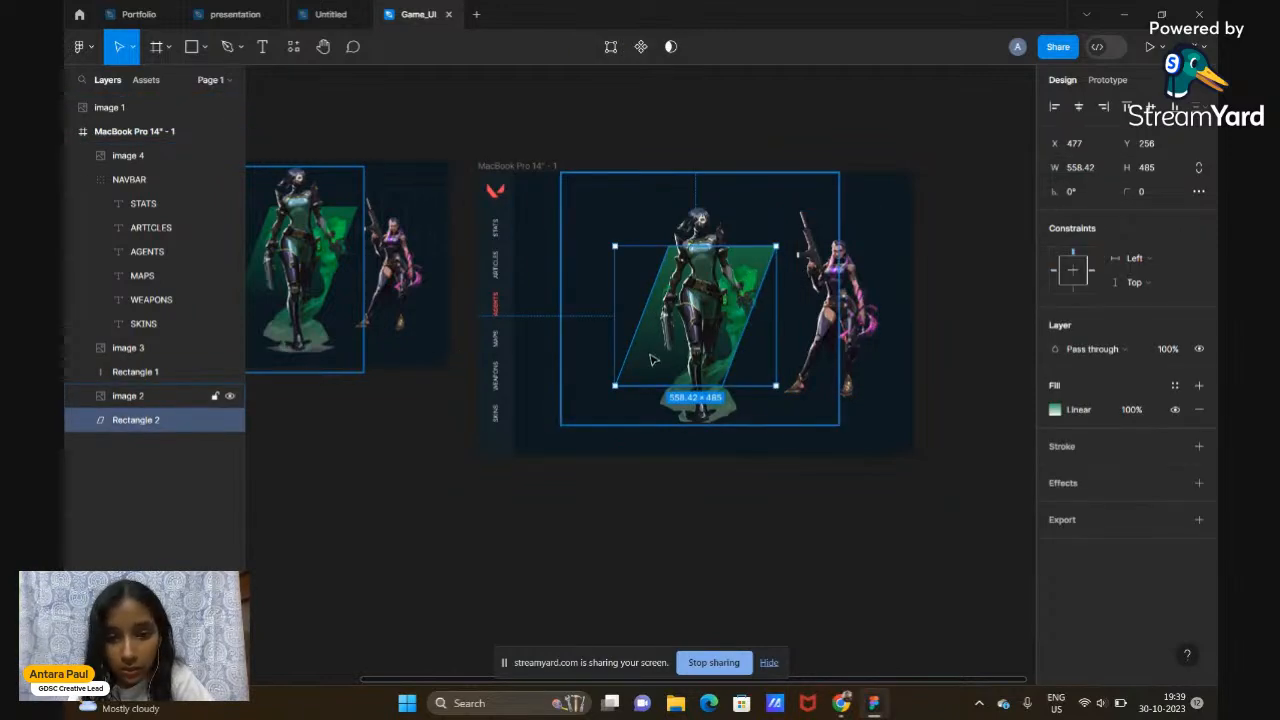
drag(648, 360, 644, 360)
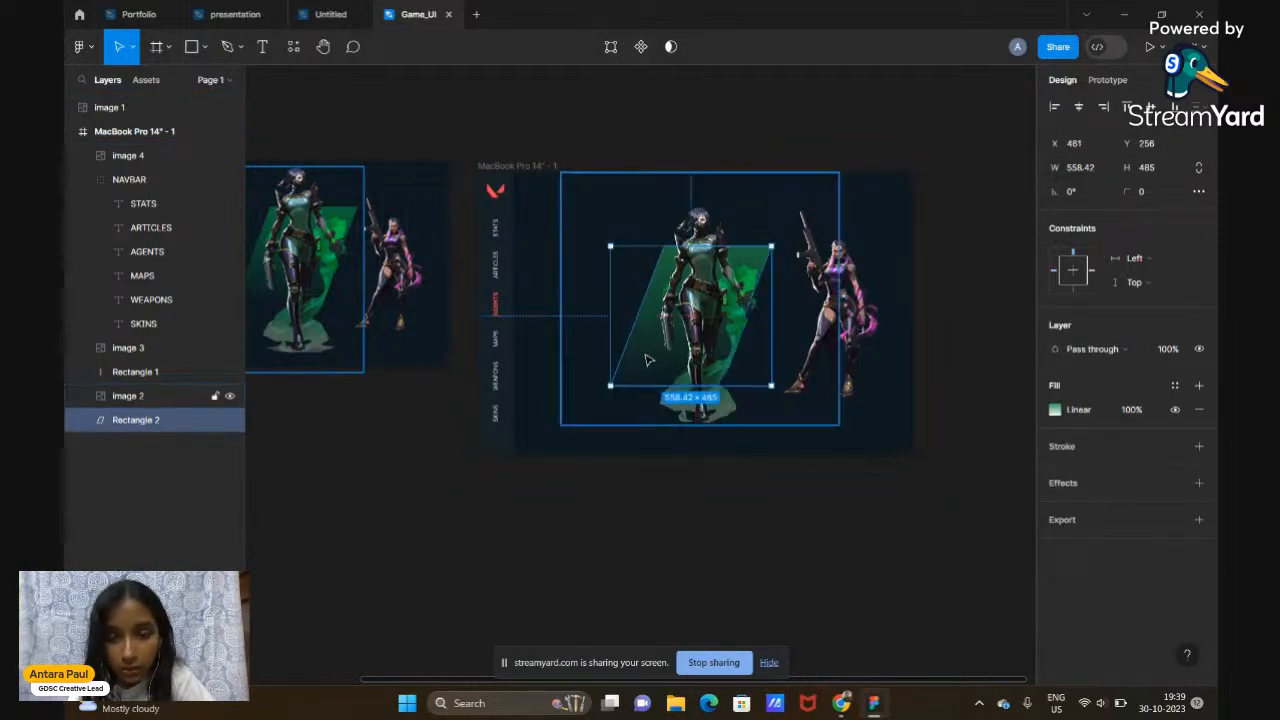
click(960, 325)
click(865, 318)
drag(865, 318, 861, 320)
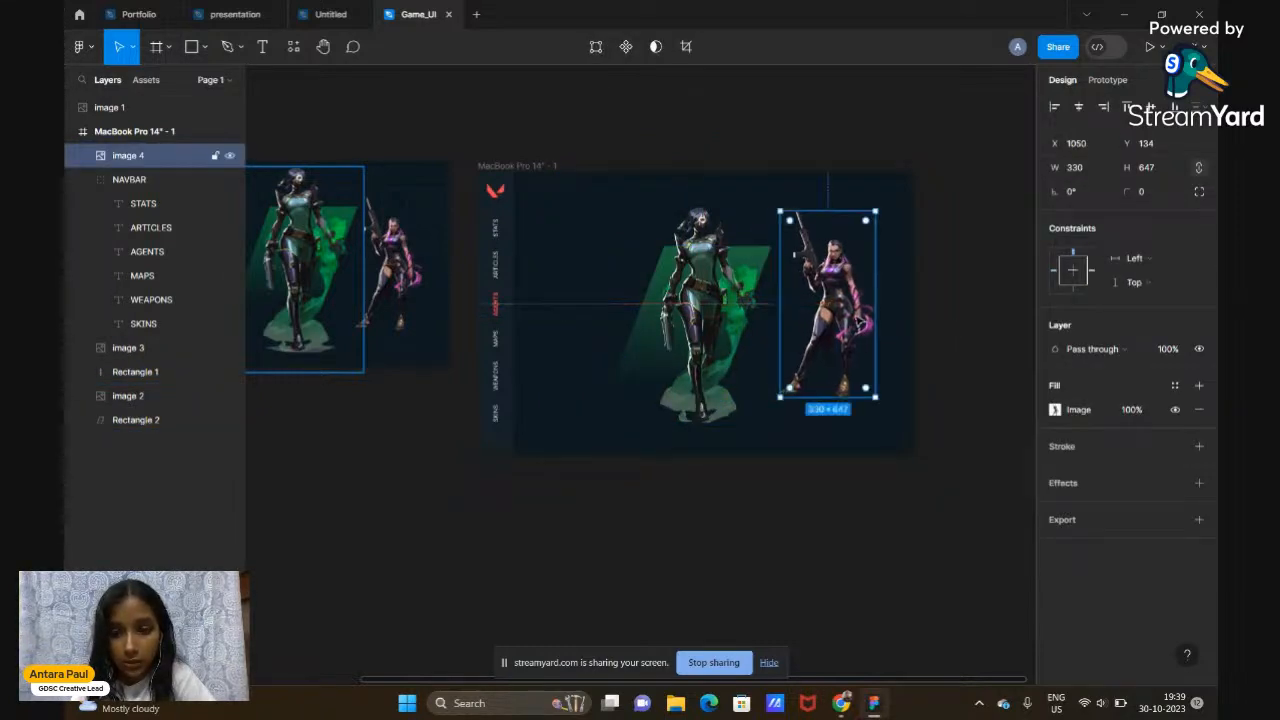
click(1006, 306)
Bring the Chrome Reyna image search results back to the front
scroll(1006, 306, left, 2)
scroll(1006, 306, left, 2)
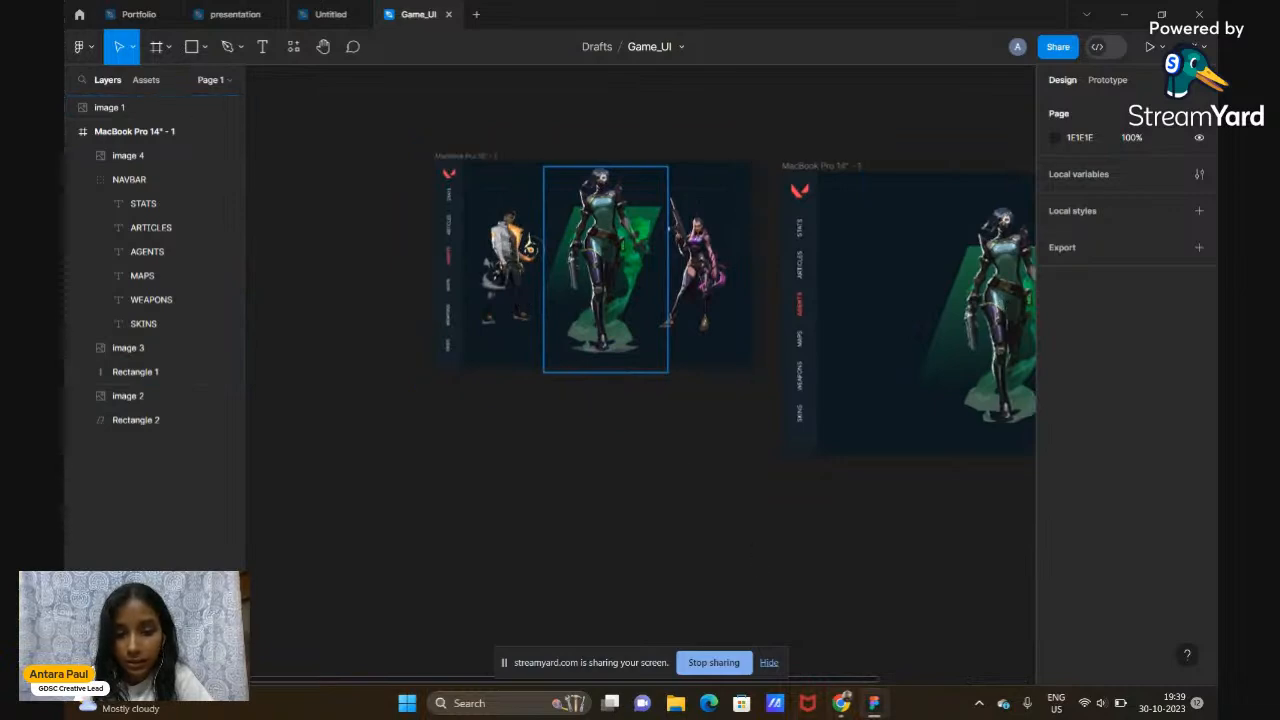
mouse_move(842, 703)
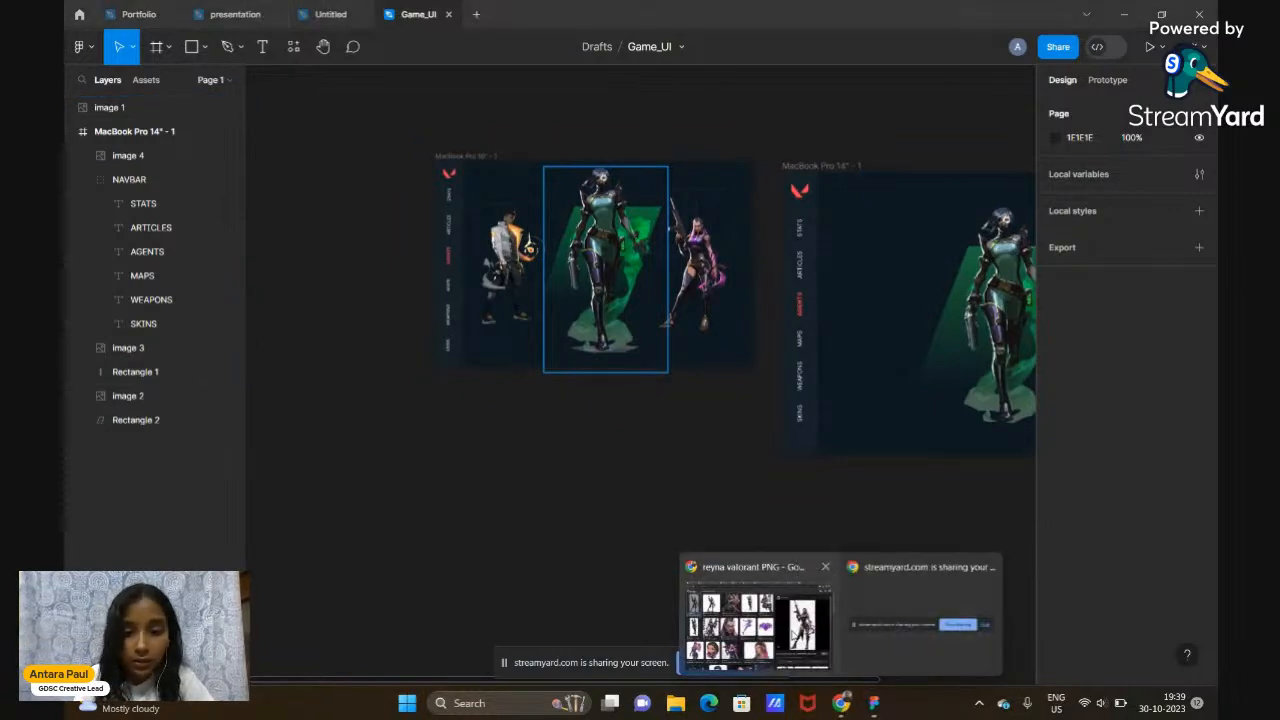
click(757, 615)
Search 'PHOINEX valorant PNG', copy the first Phoenix render, and return to Figma
double_click(216, 77)
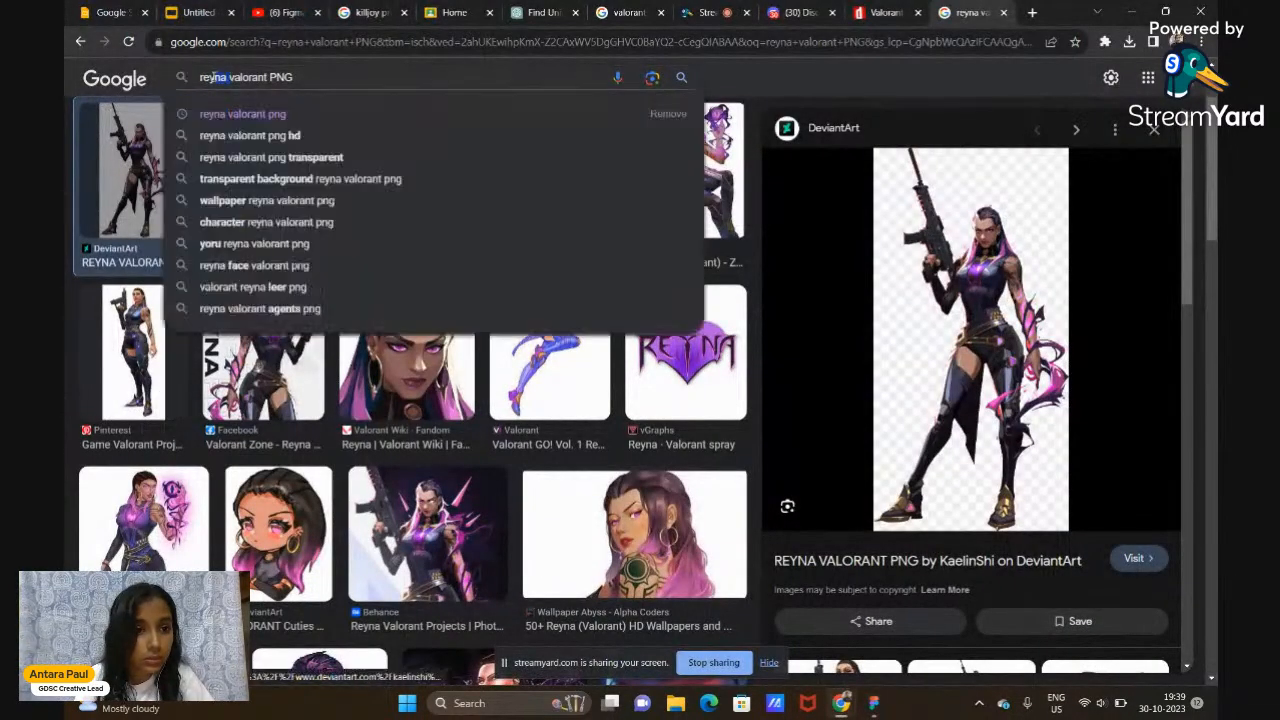
text(PHOINEX)
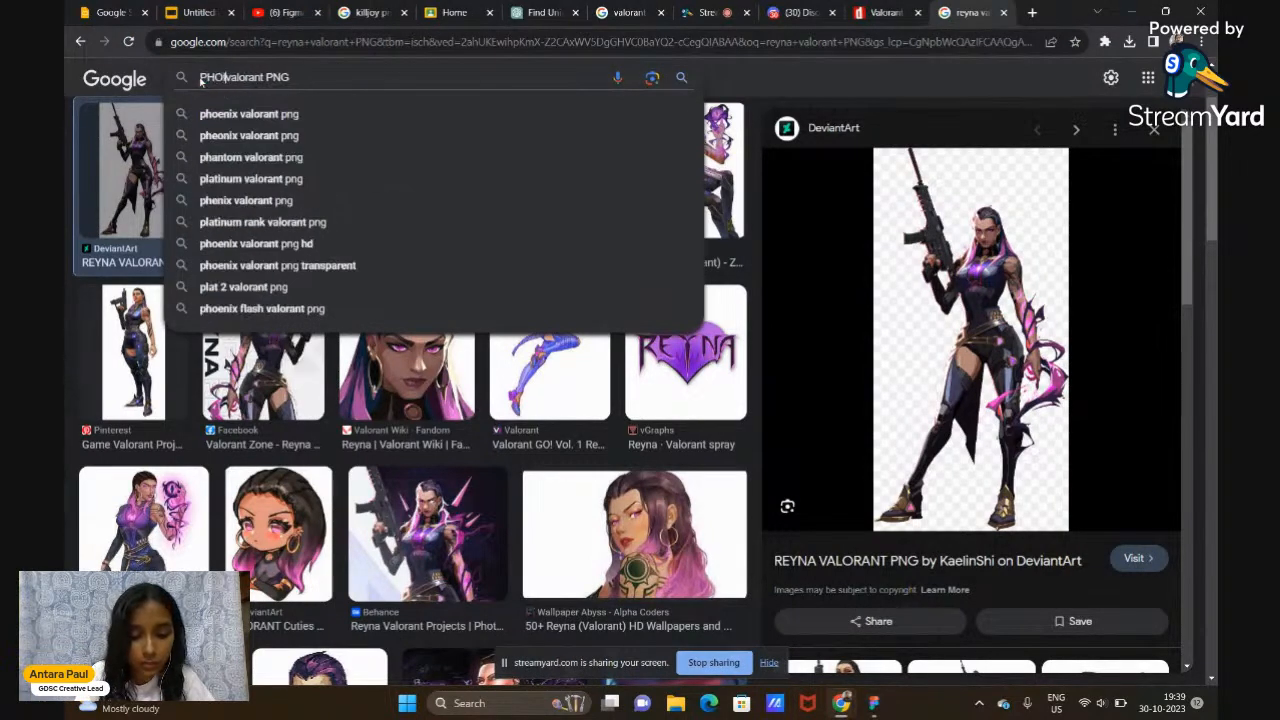
key(Return)
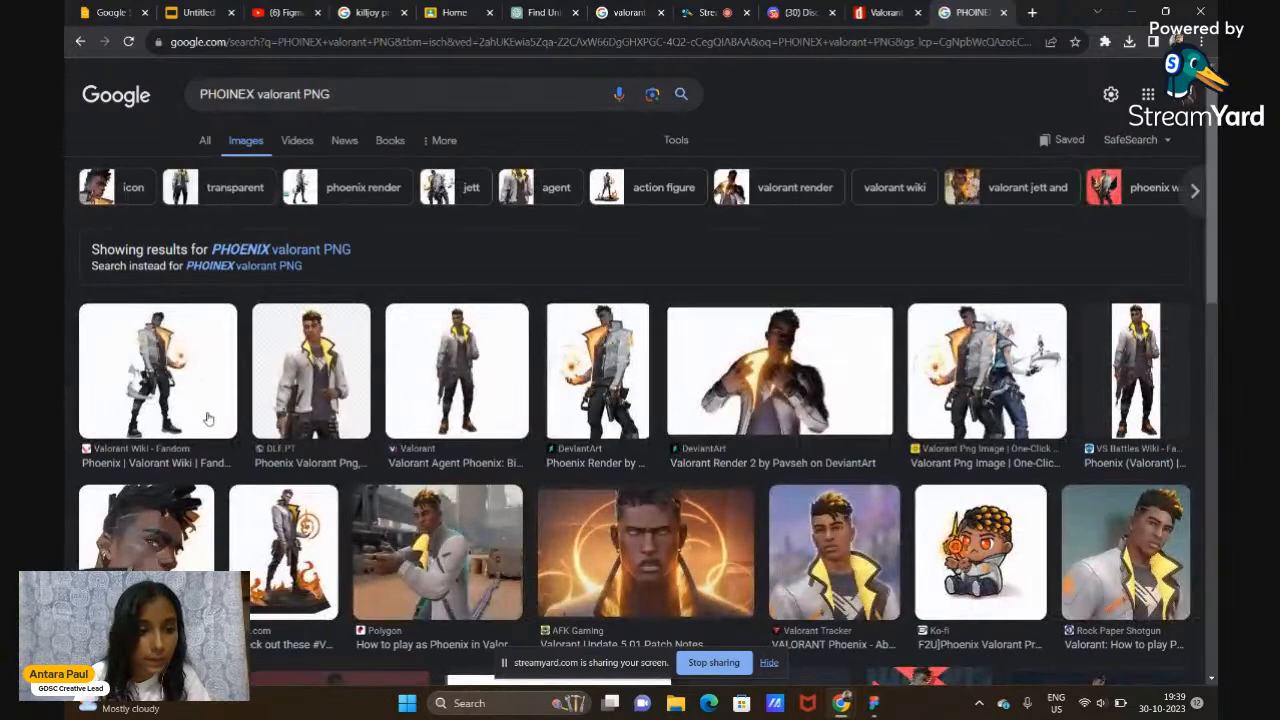
click(208, 418)
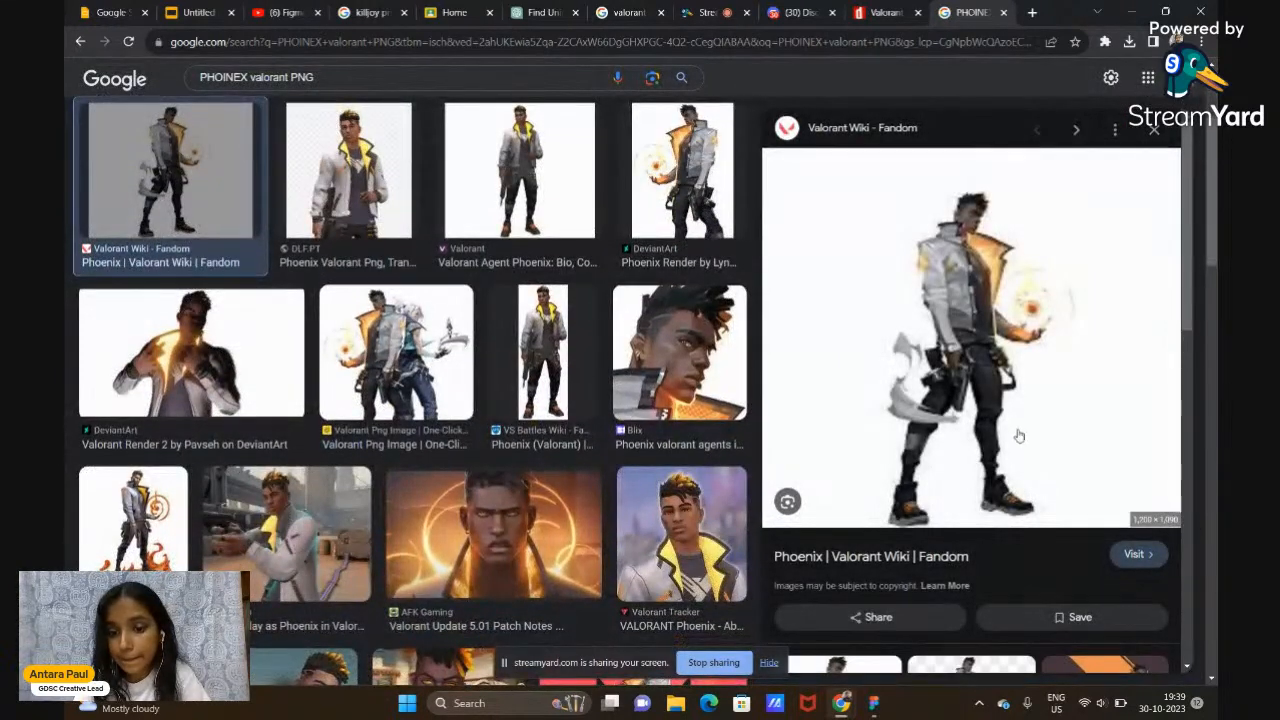
right_click(1003, 430)
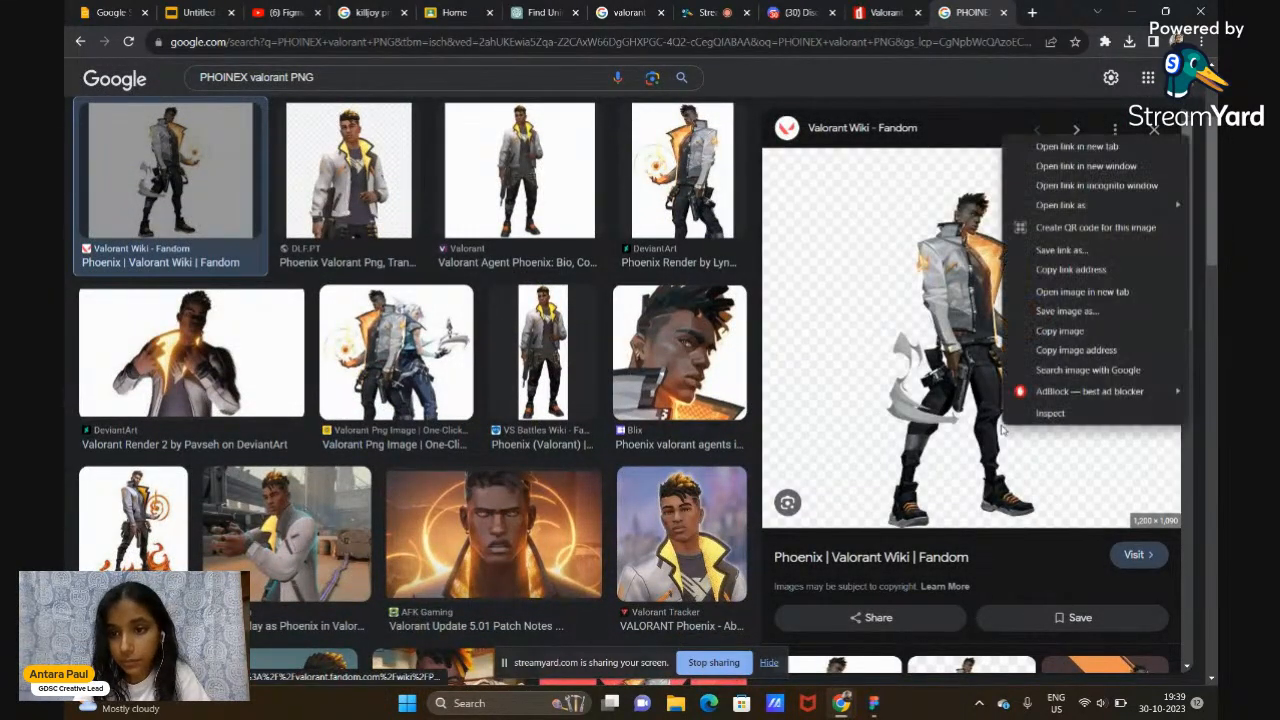
click(1134, 335)
click(874, 703)
Paste the Phoenix image onto the canvas and shrink it proportionally
right_click(424, 546)
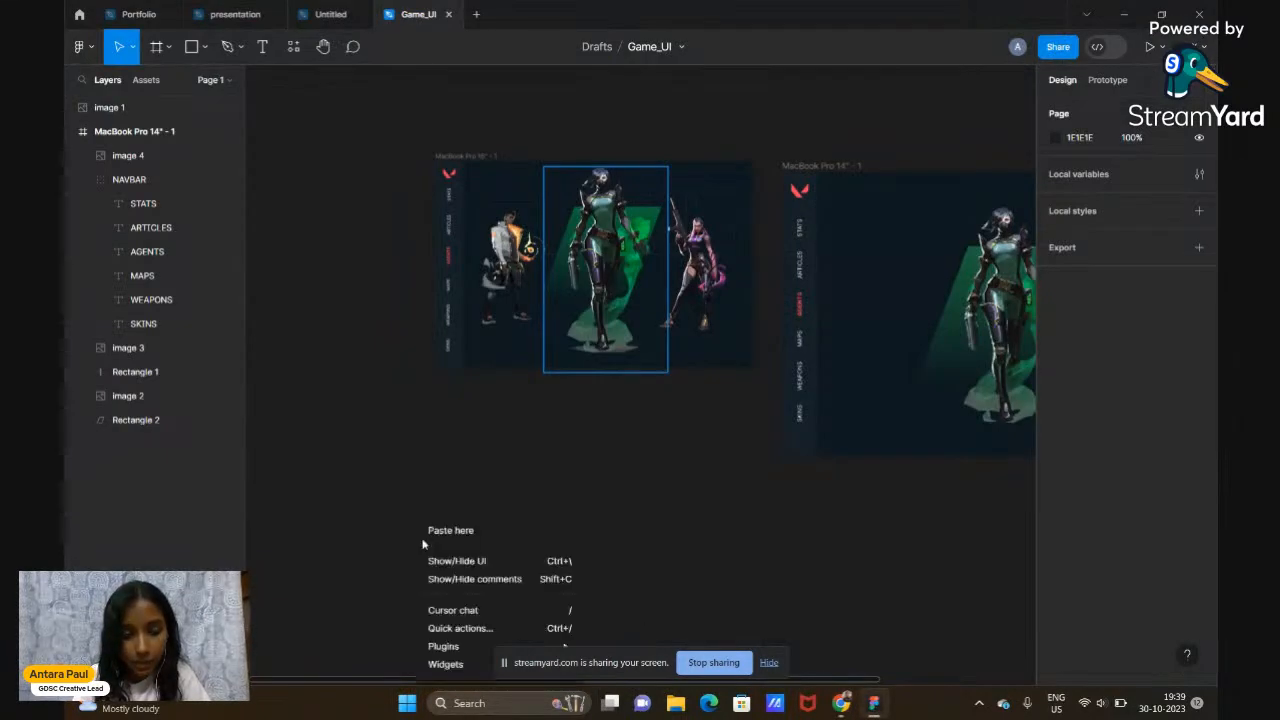
click(432, 530)
scroll(456, 539, down, 5)
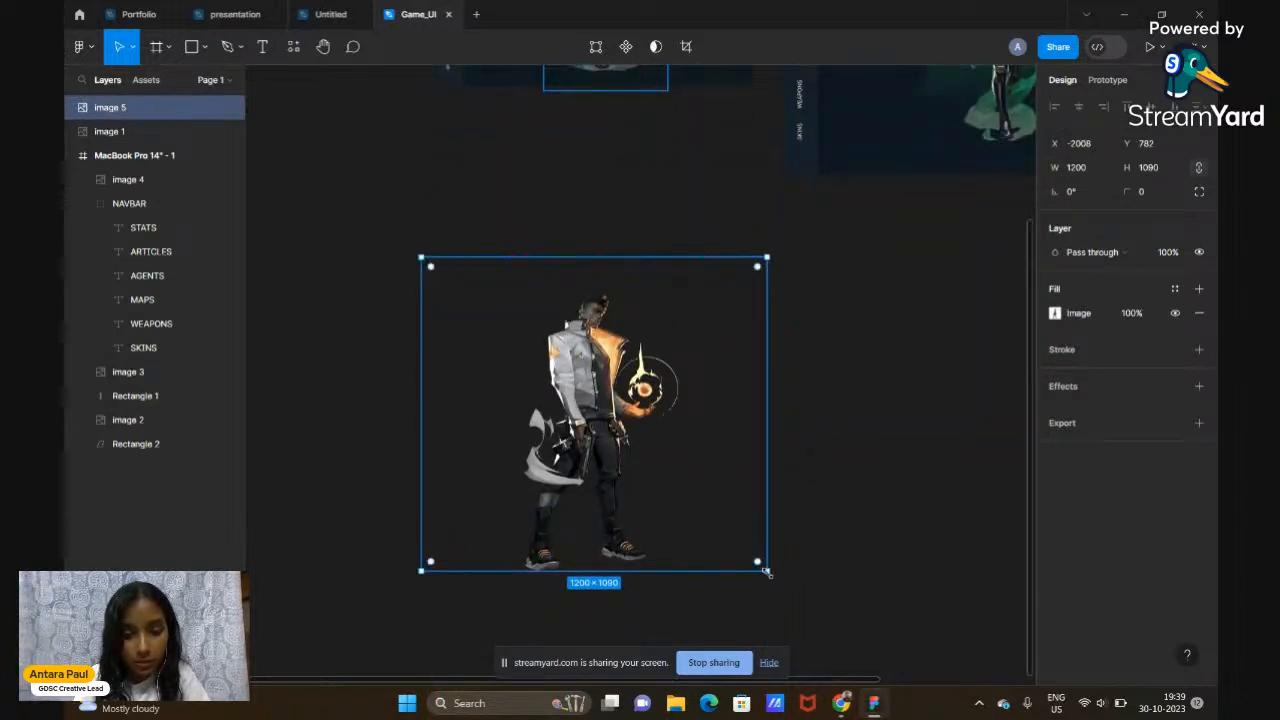
drag(766, 571, 909, 148)
scroll(908, 149, up, 2)
scroll(908, 149, right, 2)
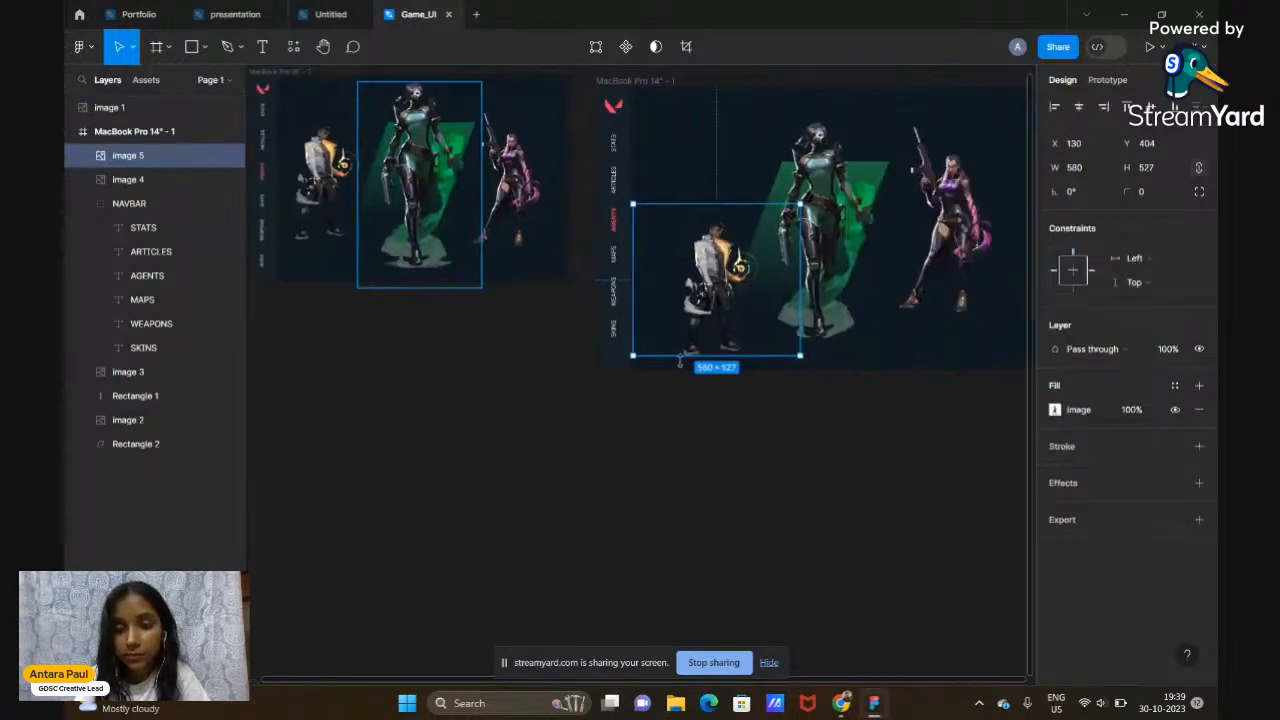
Size and snap the Phoenix image to the frame's top-left, left of Viper
drag(713, 303, 716, 259)
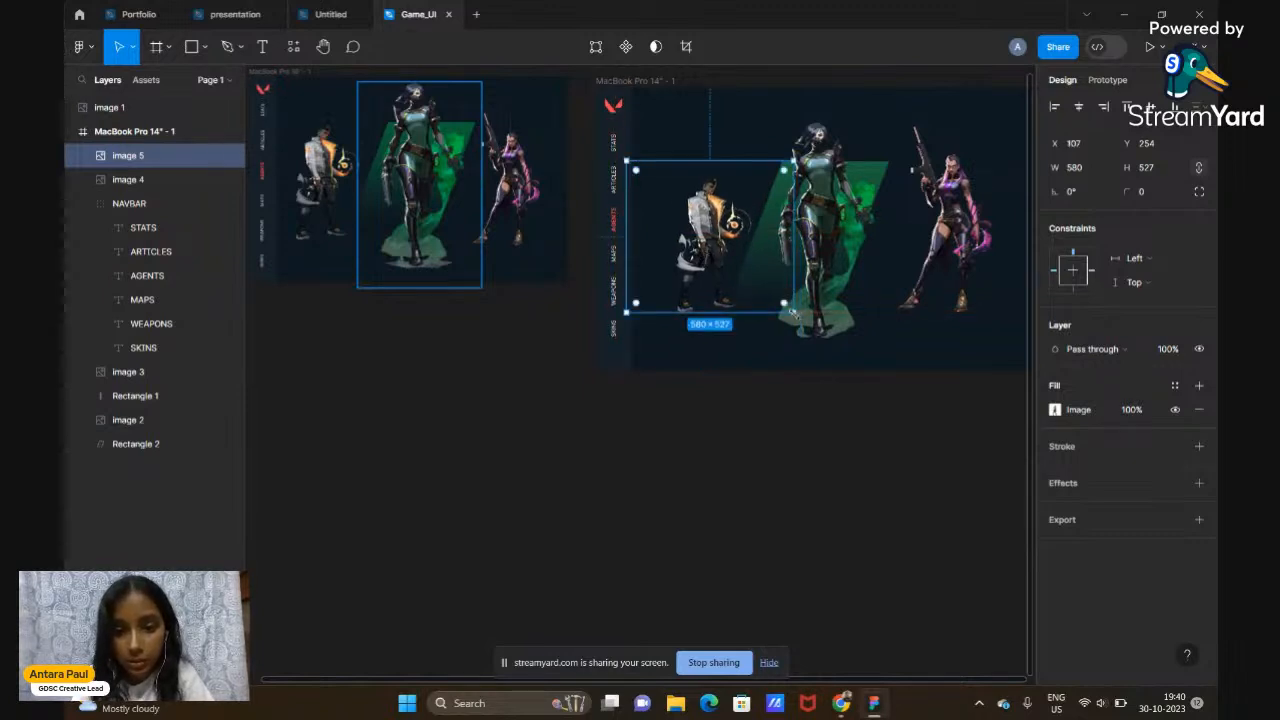
drag(786, 305, 825, 341)
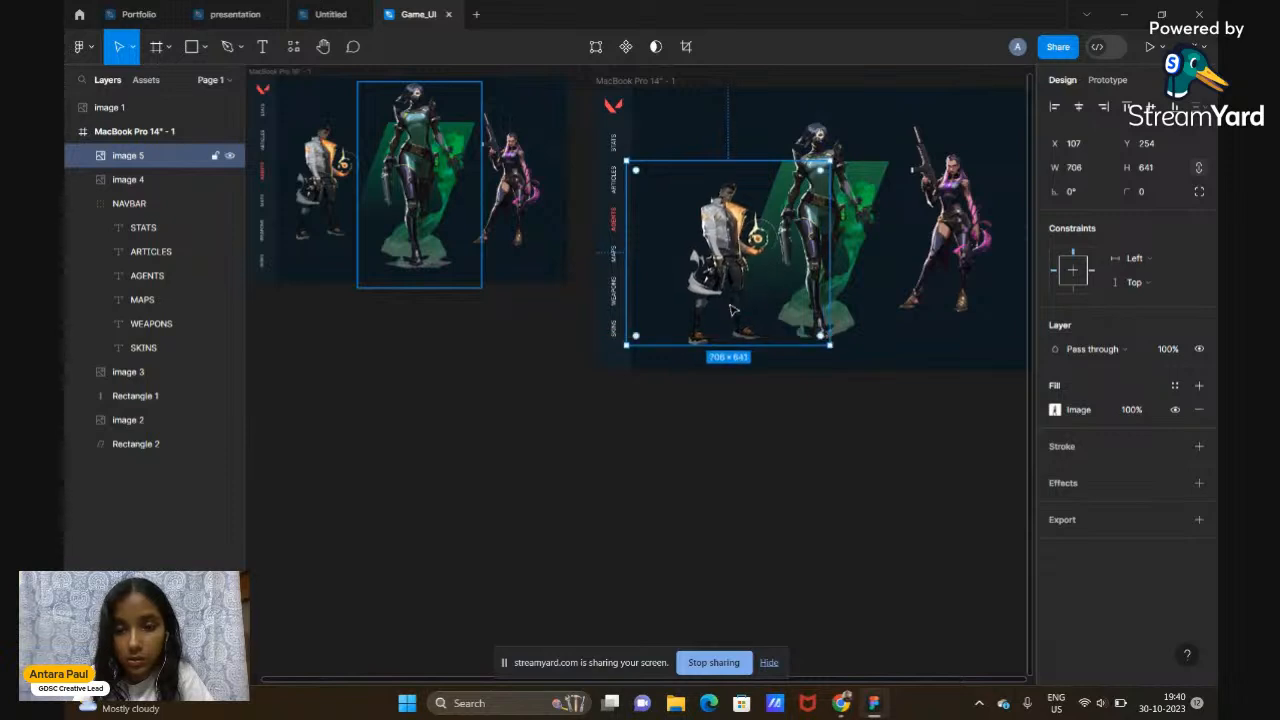
drag(731, 289, 706, 273)
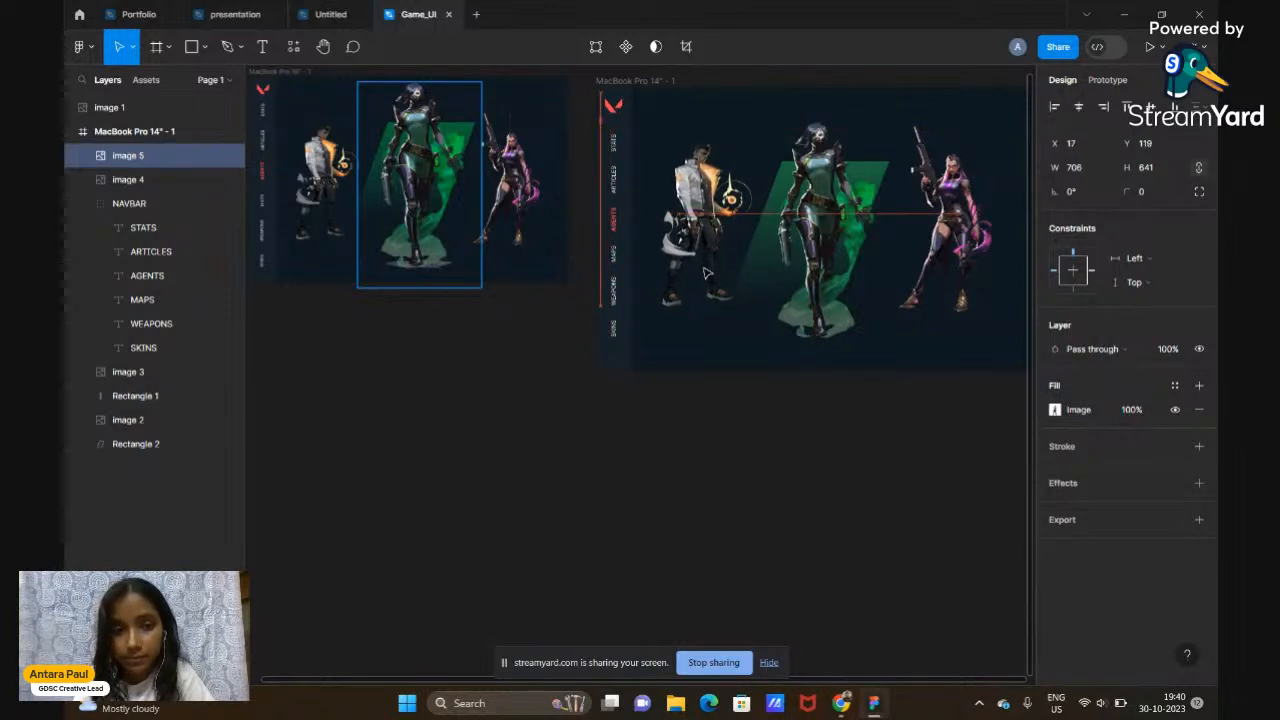
scroll(706, 271, right, 5)
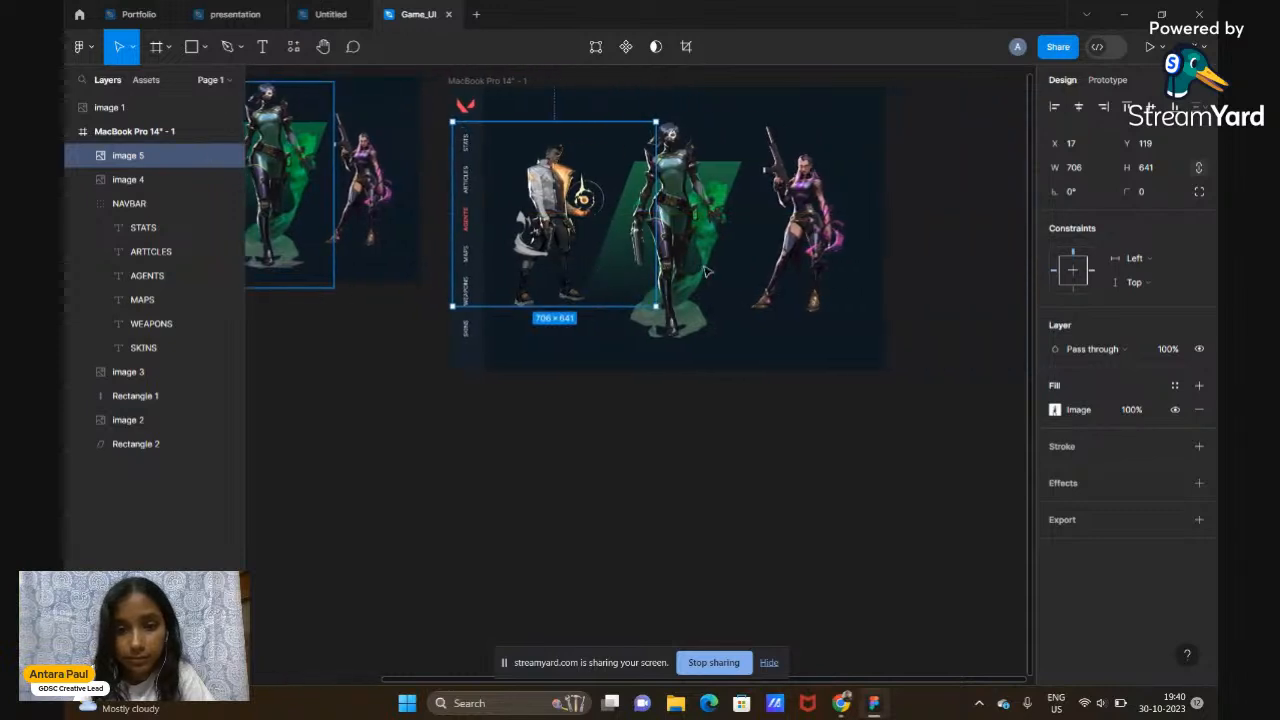
drag(659, 119, 650, 128)
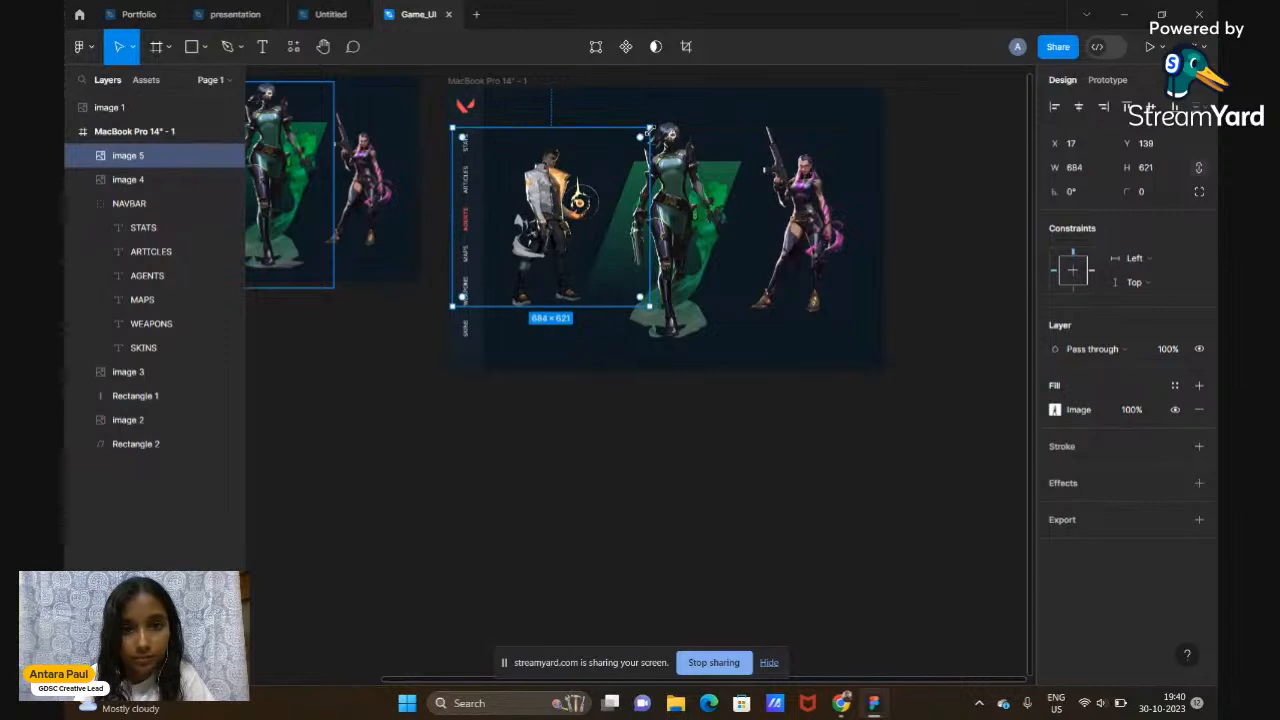
click(628, 409)
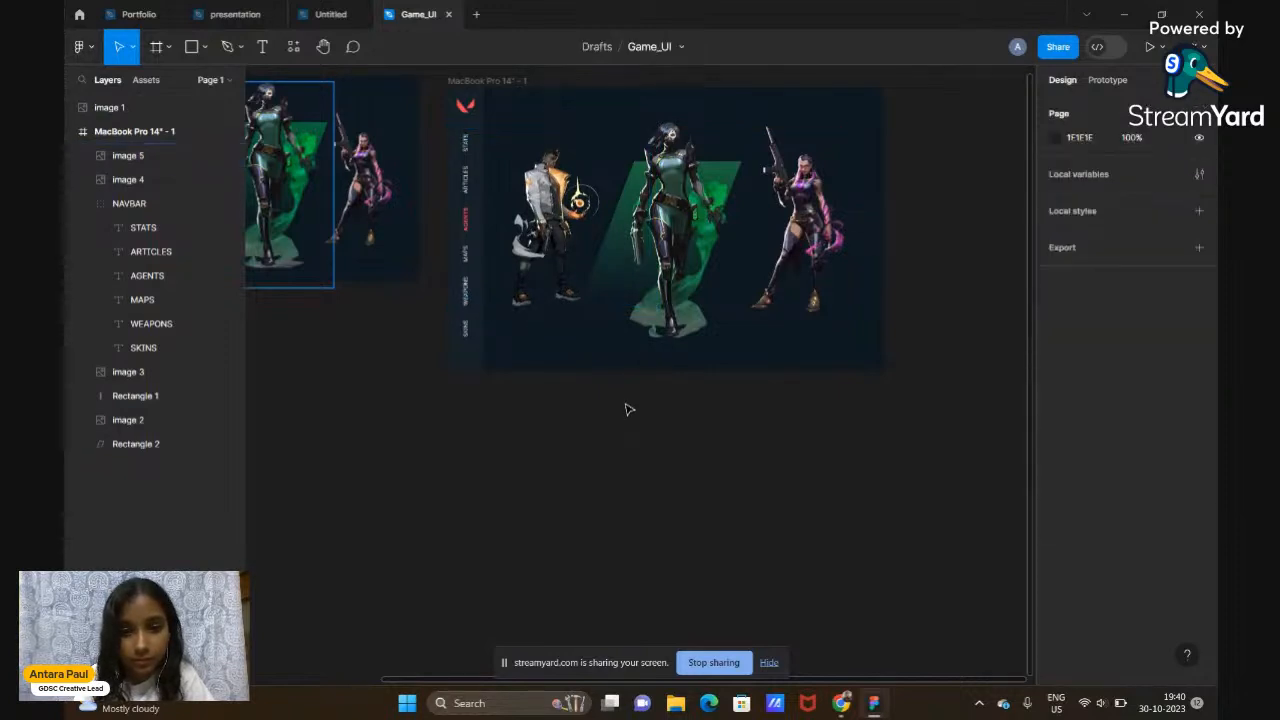
scroll(626, 409, left, 3)
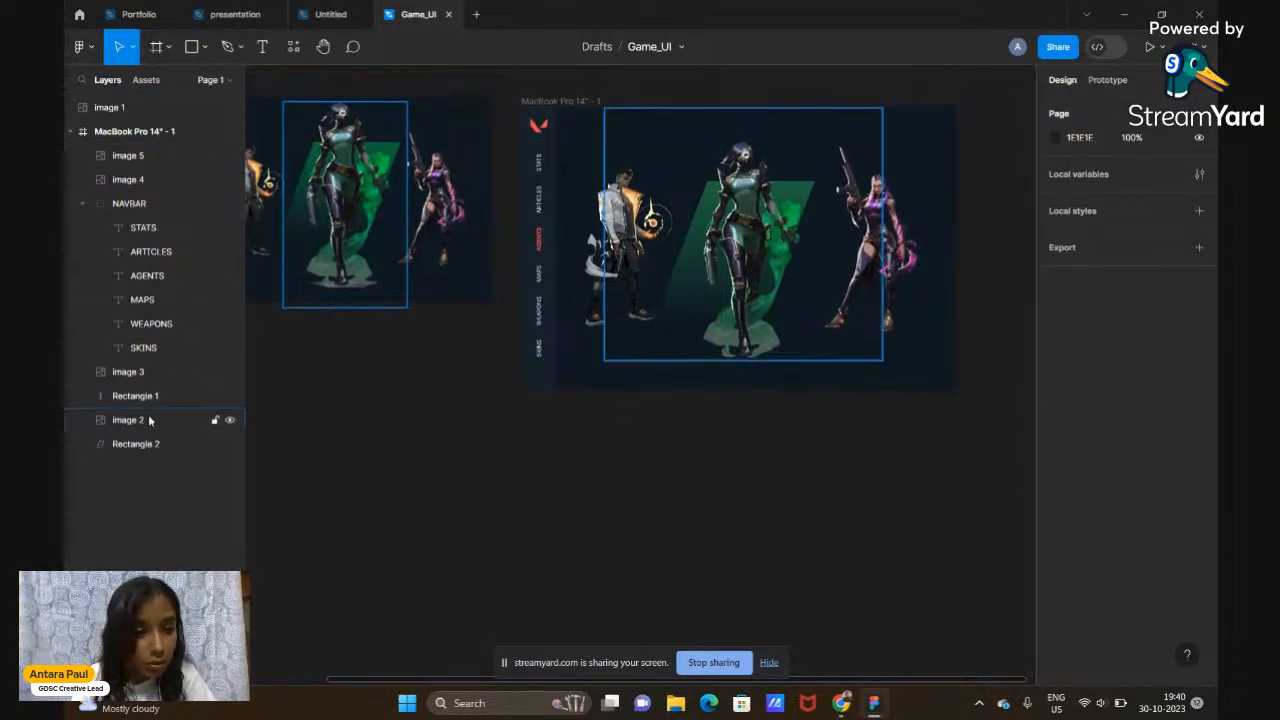
Narrow the green parallelogram from its left edge and move it slightly right
click(143, 452)
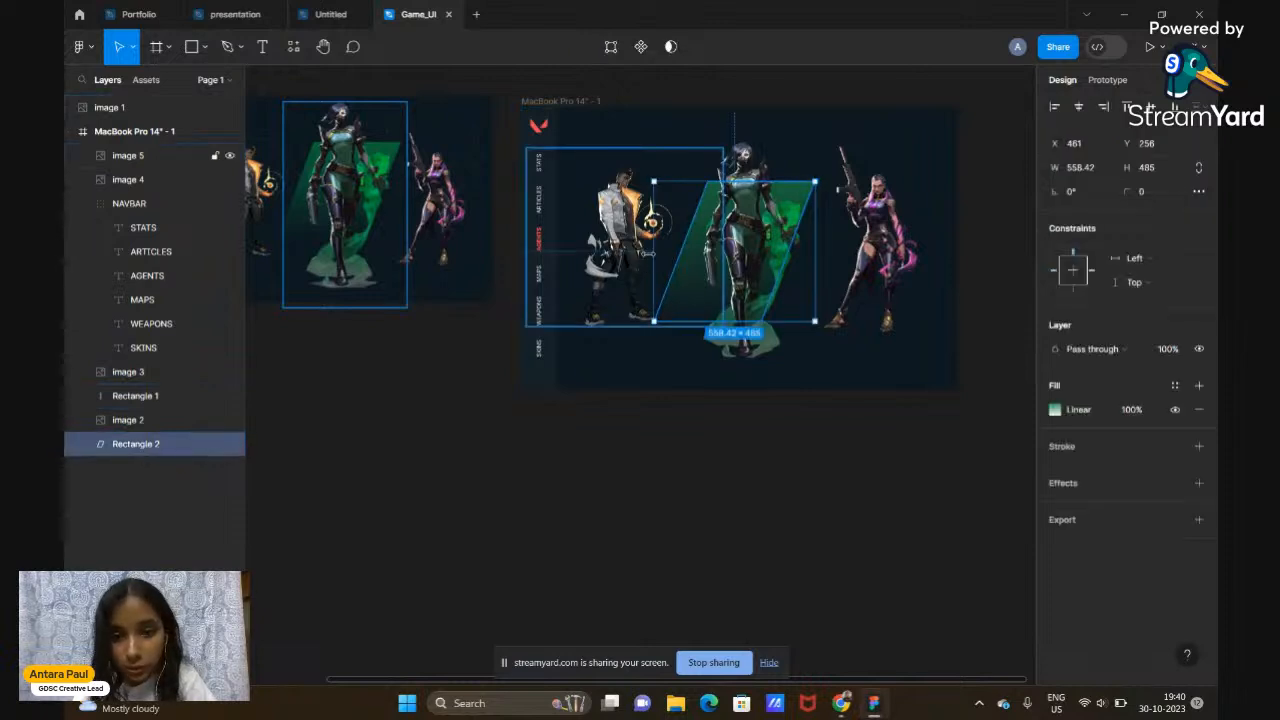
drag(654, 255, 662, 255)
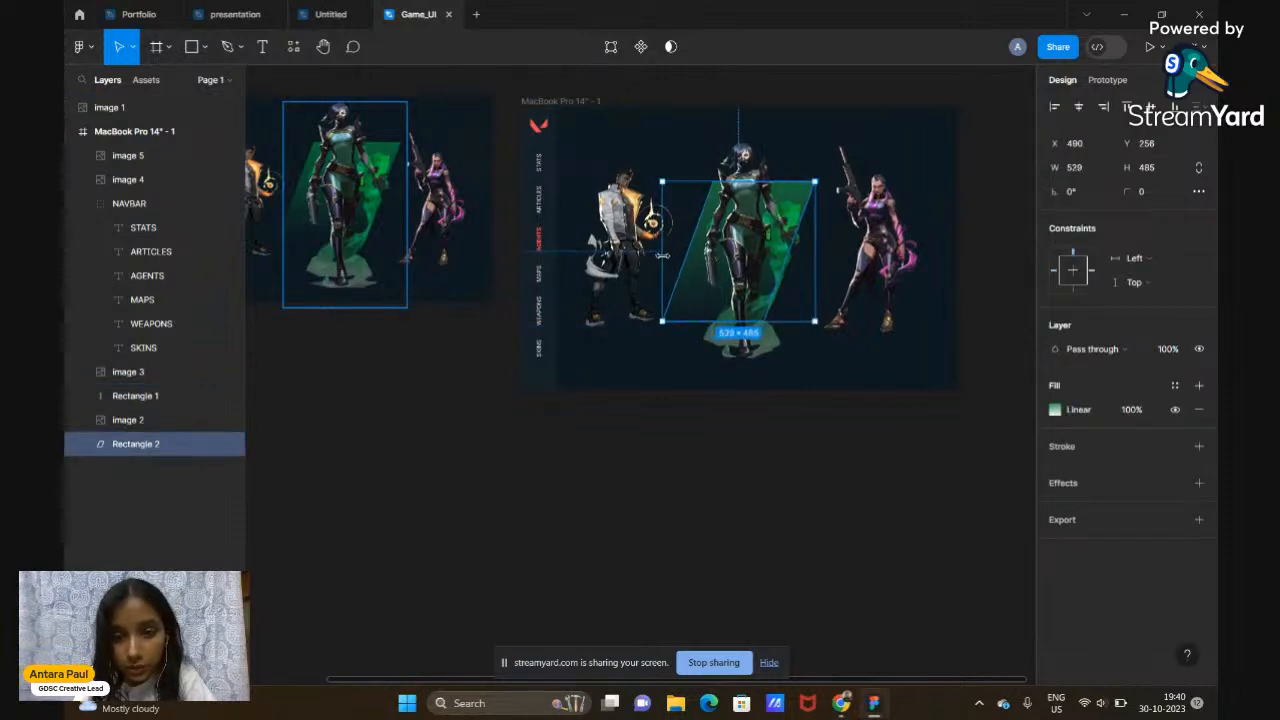
click(760, 514)
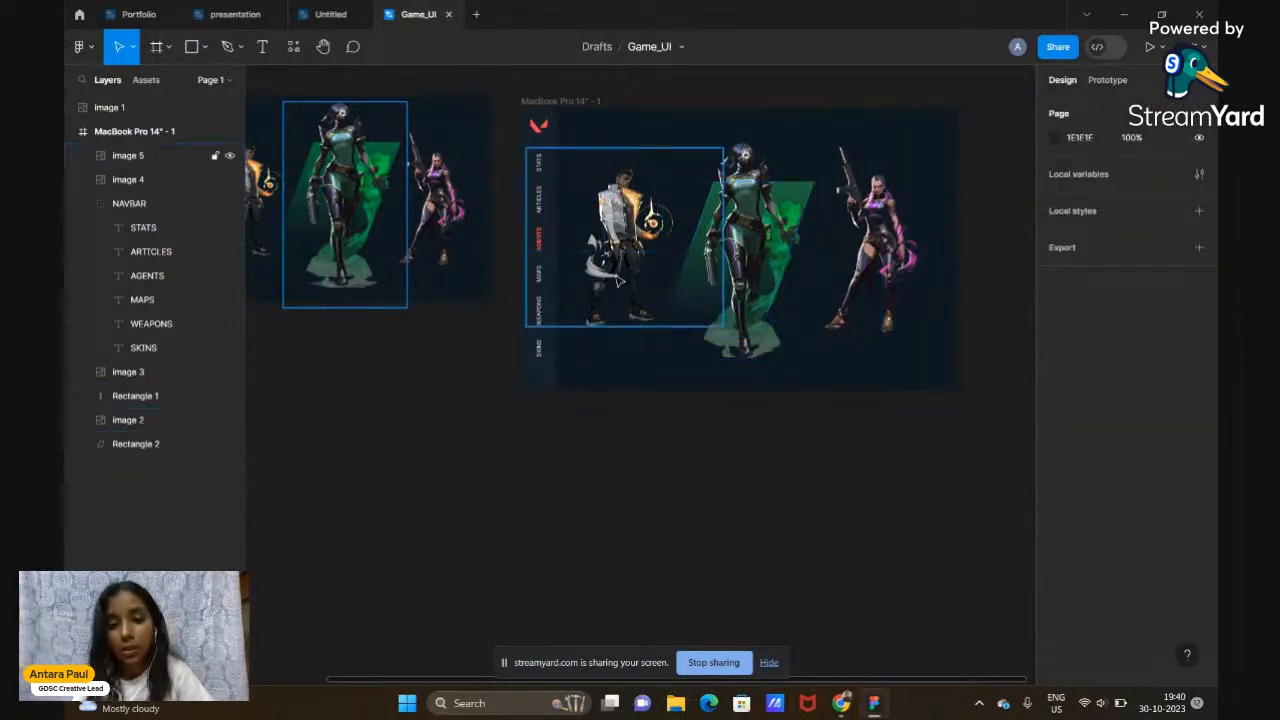
click(128, 442)
drag(697, 287, 705, 288)
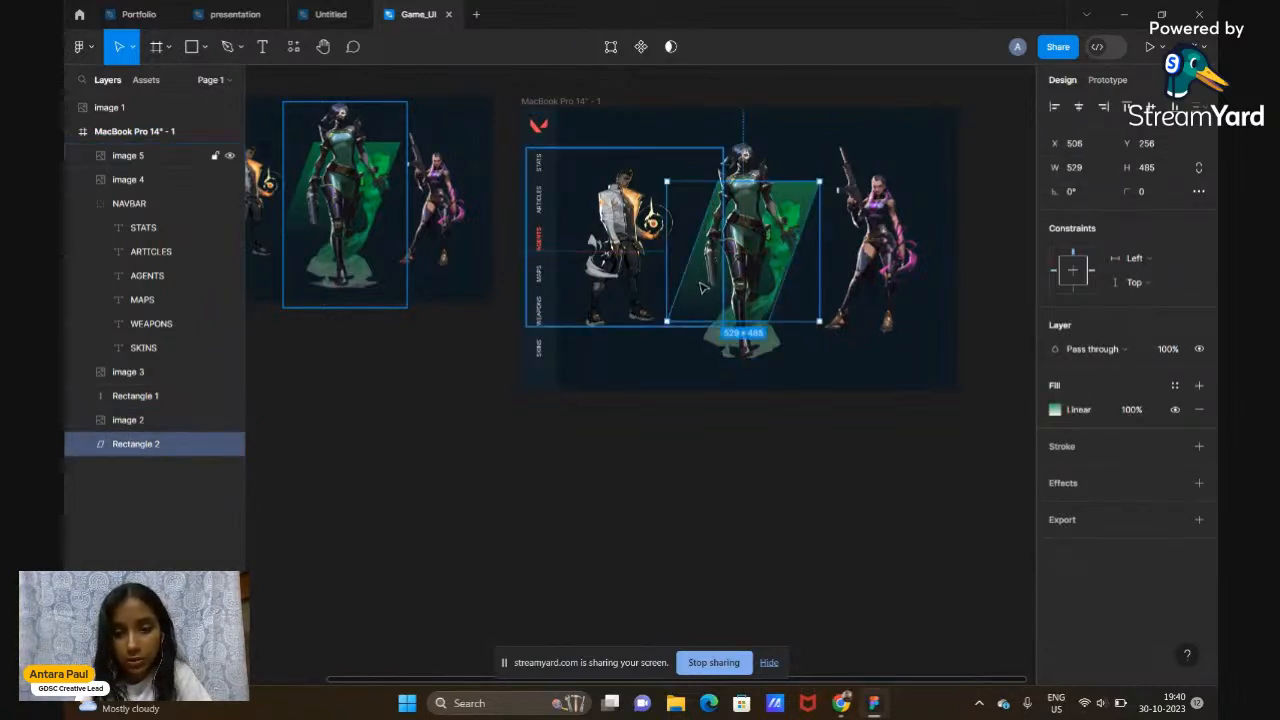
click(750, 487)
scroll(750, 487, up, 1)
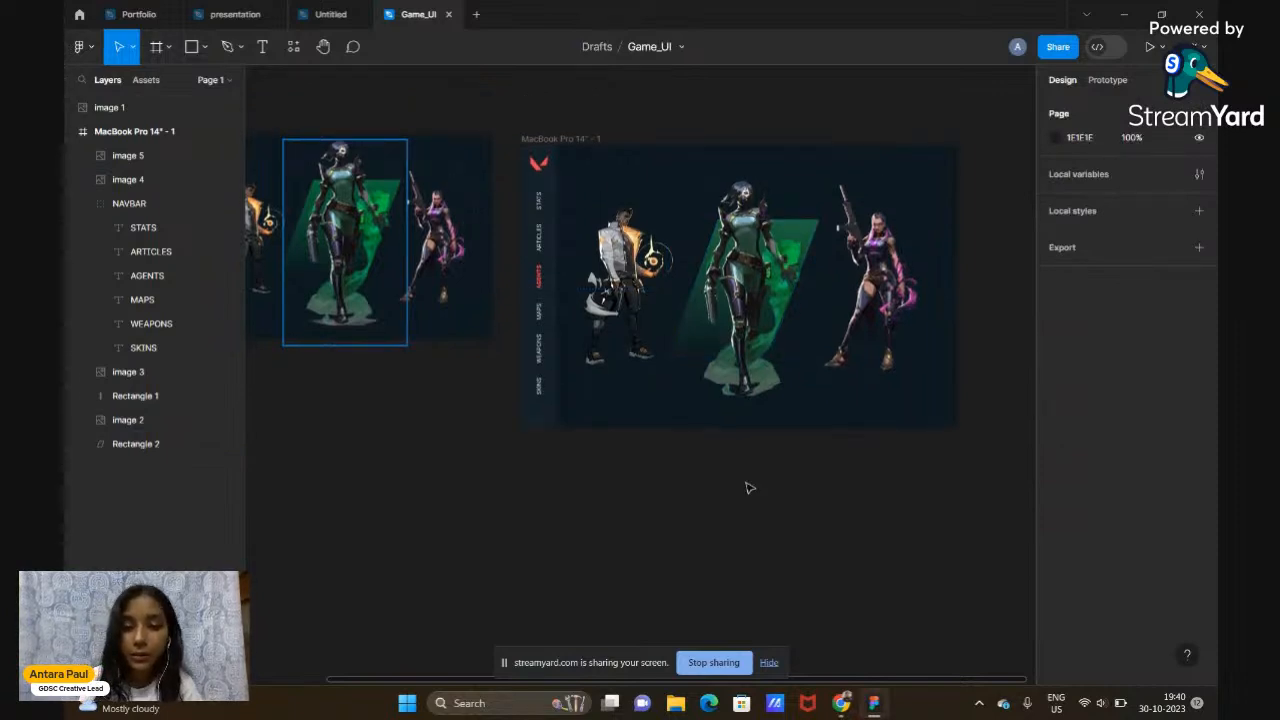
scroll(750, 488, left, 2)
scroll(750, 488, right, 2)
scroll(750, 487, up, 2)
scroll(403, 504, left, 1)
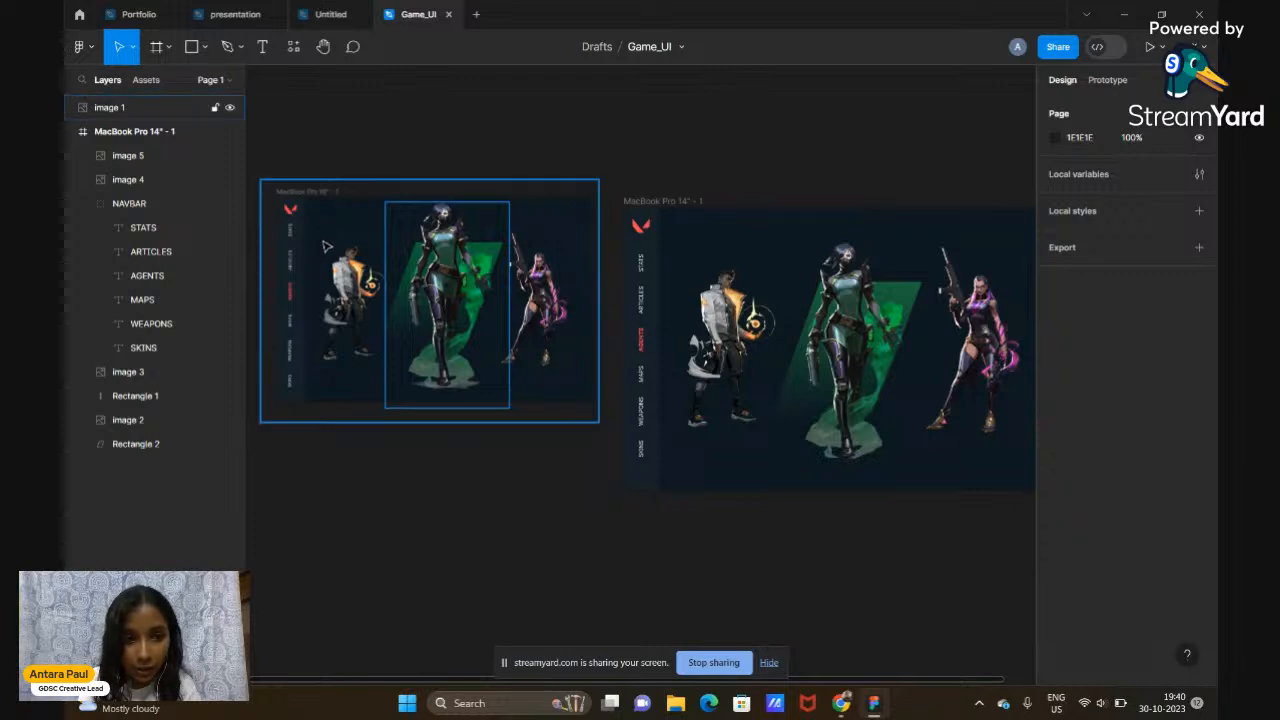
scroll(688, 280, right, 4)
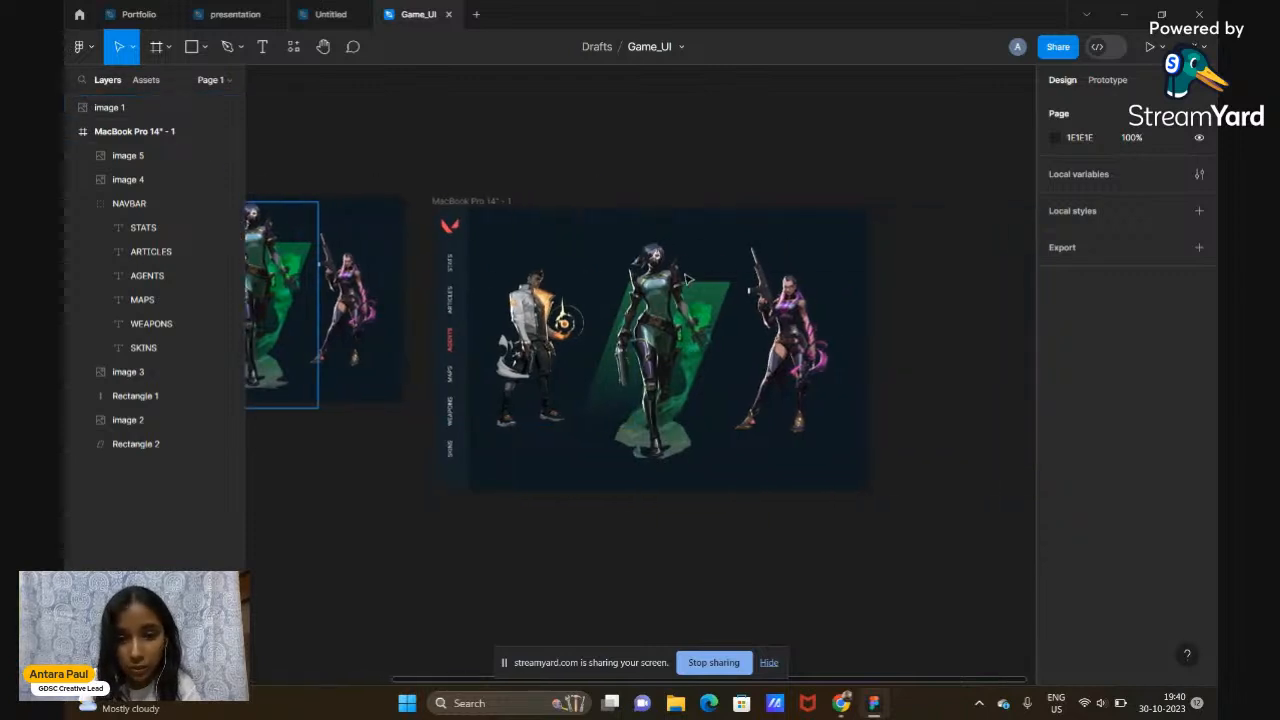
Add a text box reading "AGENTS" above the frame
click(265, 48)
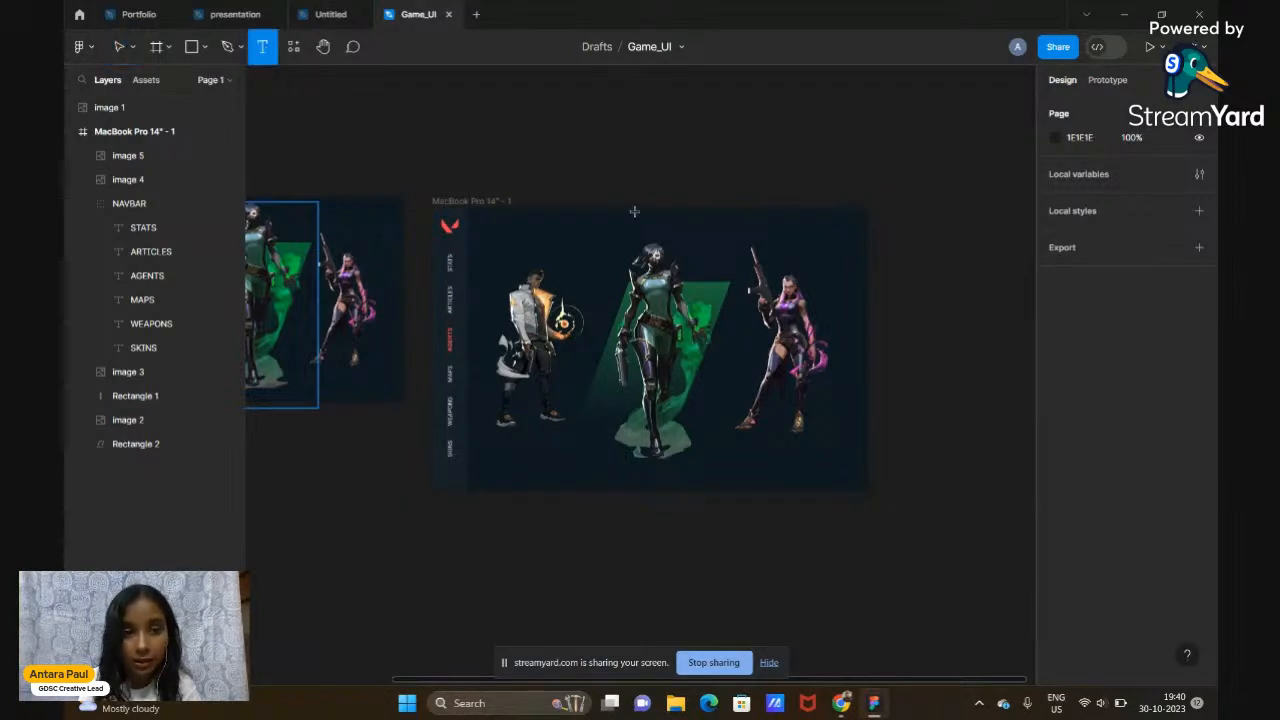
click(619, 163)
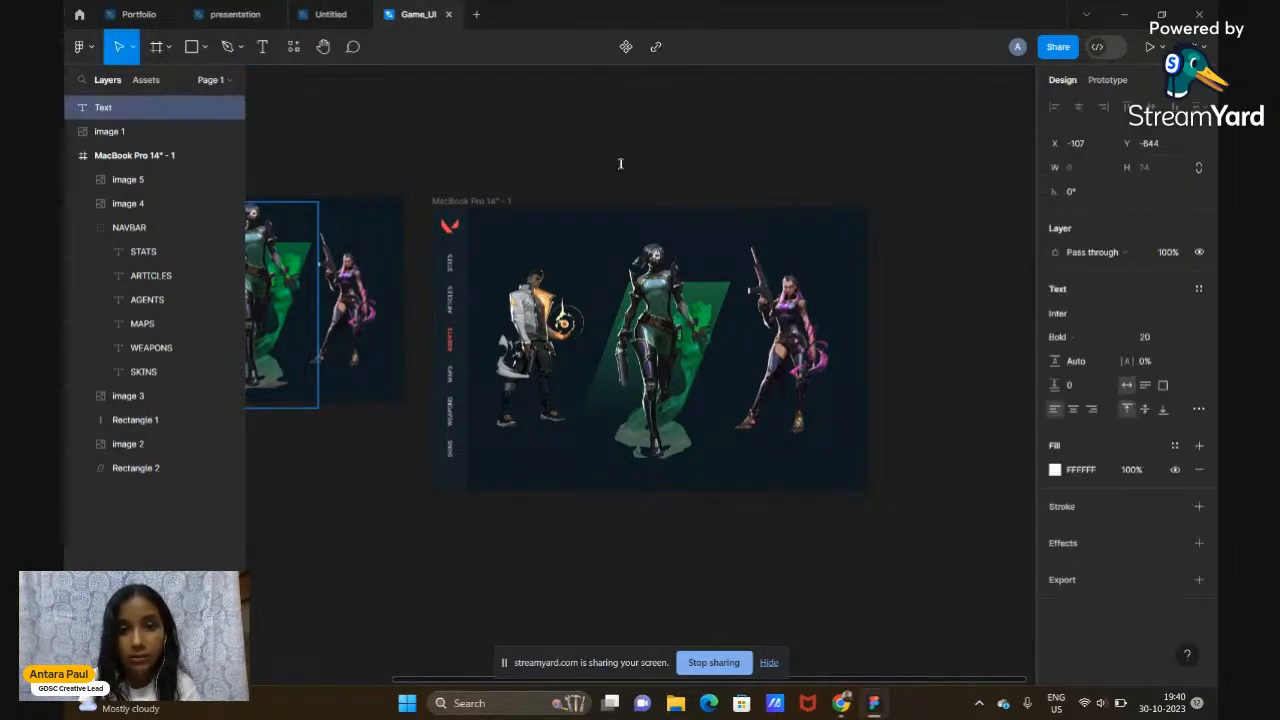
text(AGENTS)
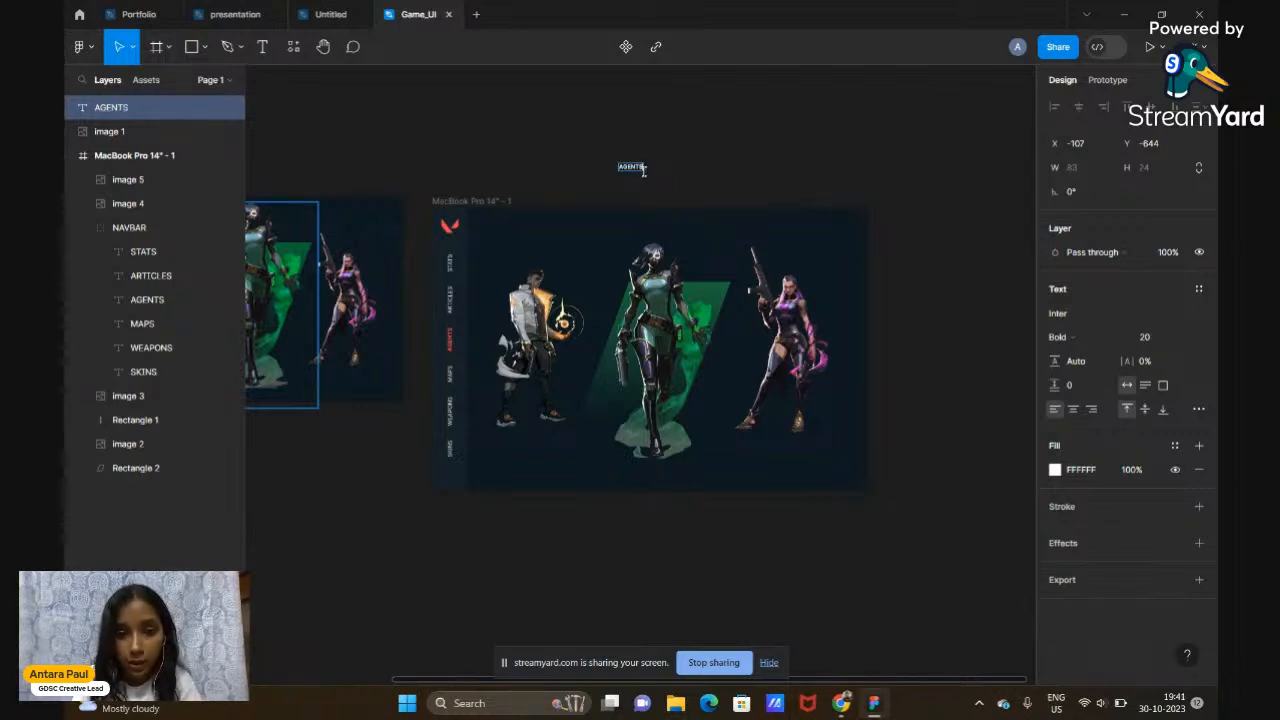
scroll(643, 170, up, 3)
scroll(643, 170, down, 2)
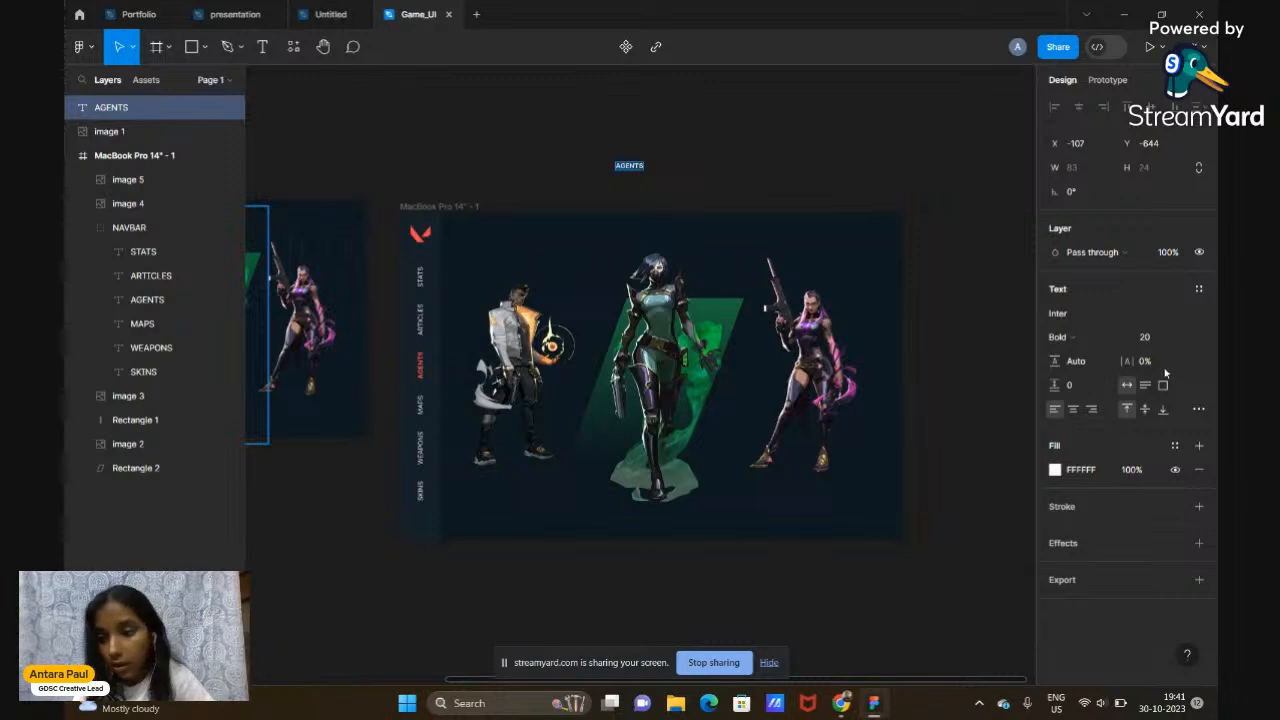
Set the AGENTS text size to 400
click(1146, 337)
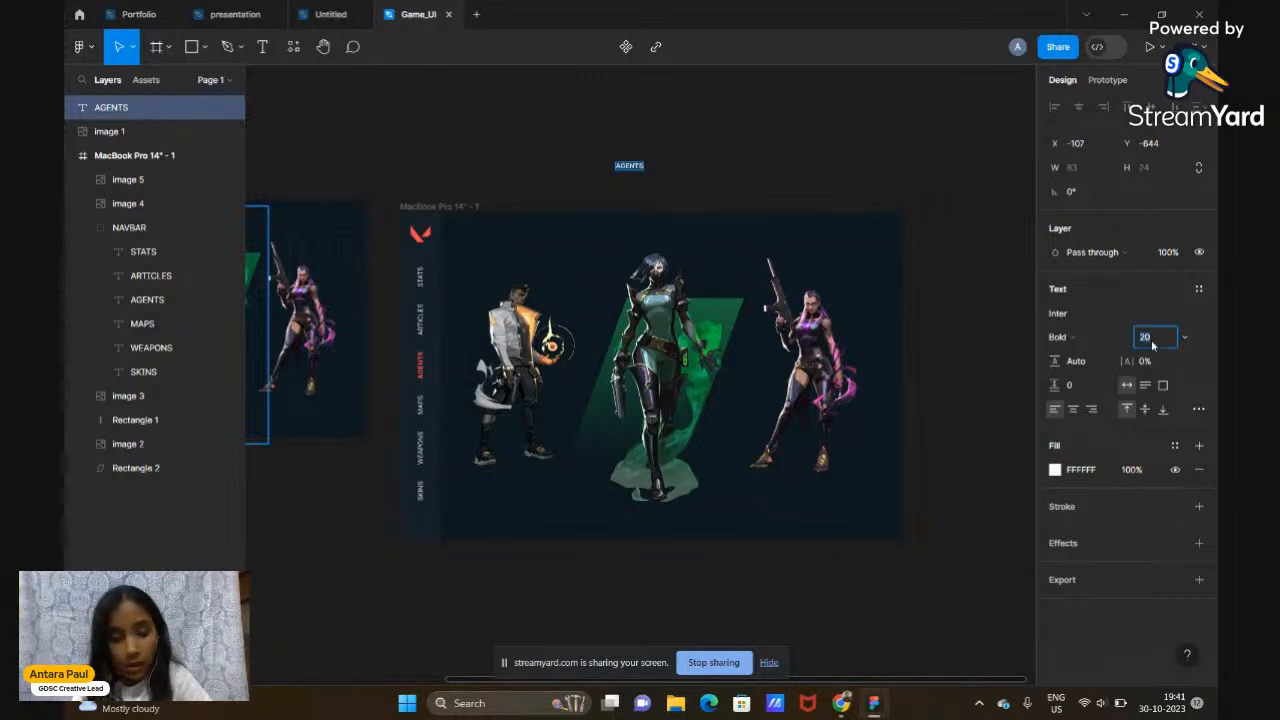
text(500)
key(Return)
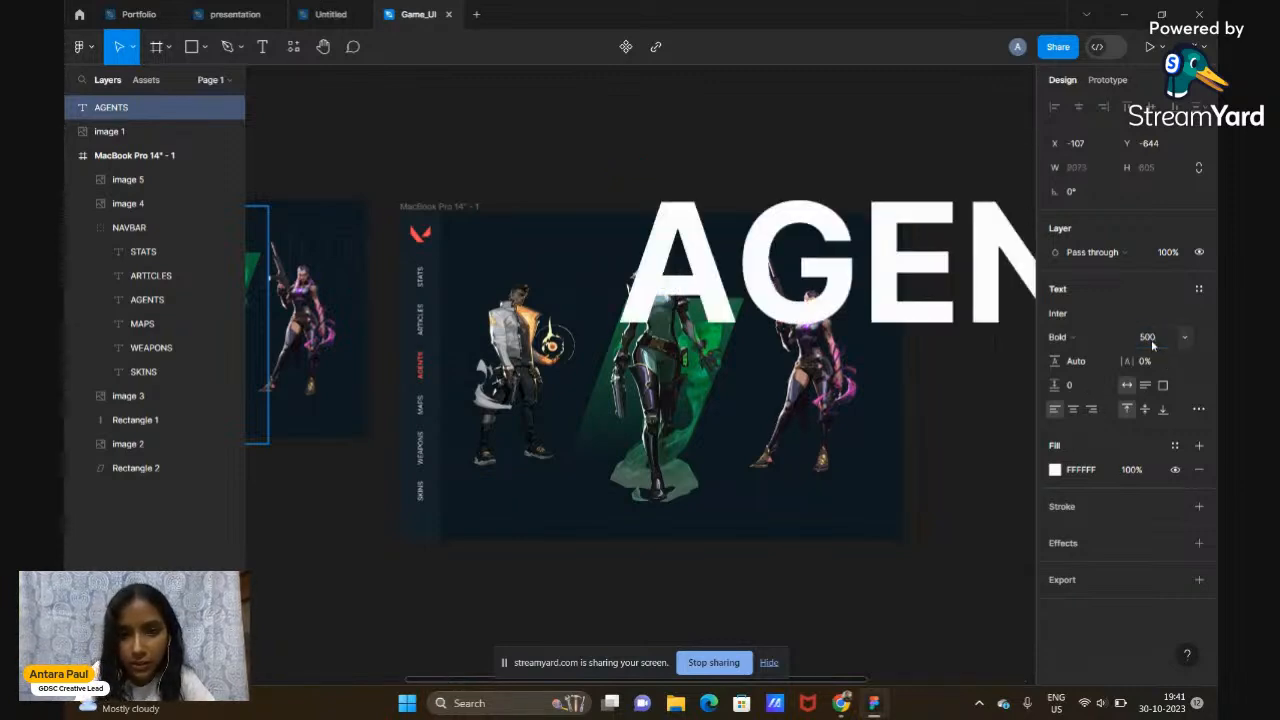
scroll(917, 348, down, 2)
scroll(917, 348, right, 2)
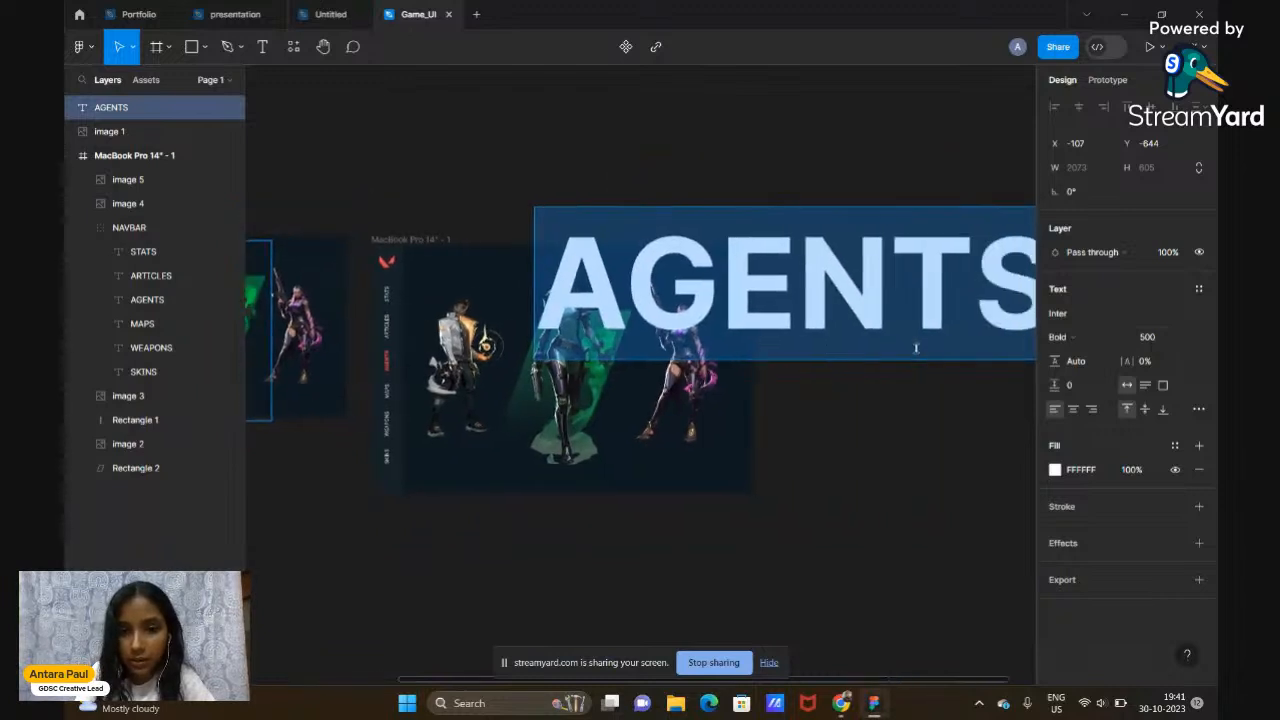
click(1146, 337)
text(400)
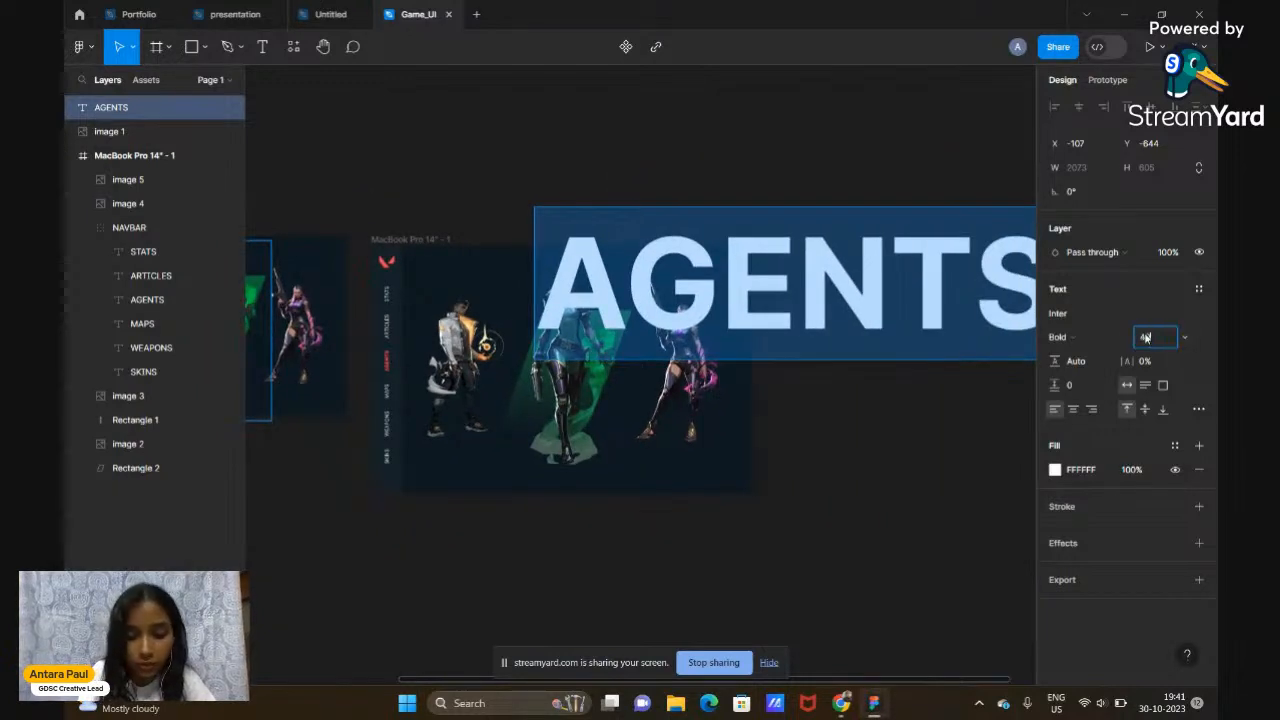
key(Return)
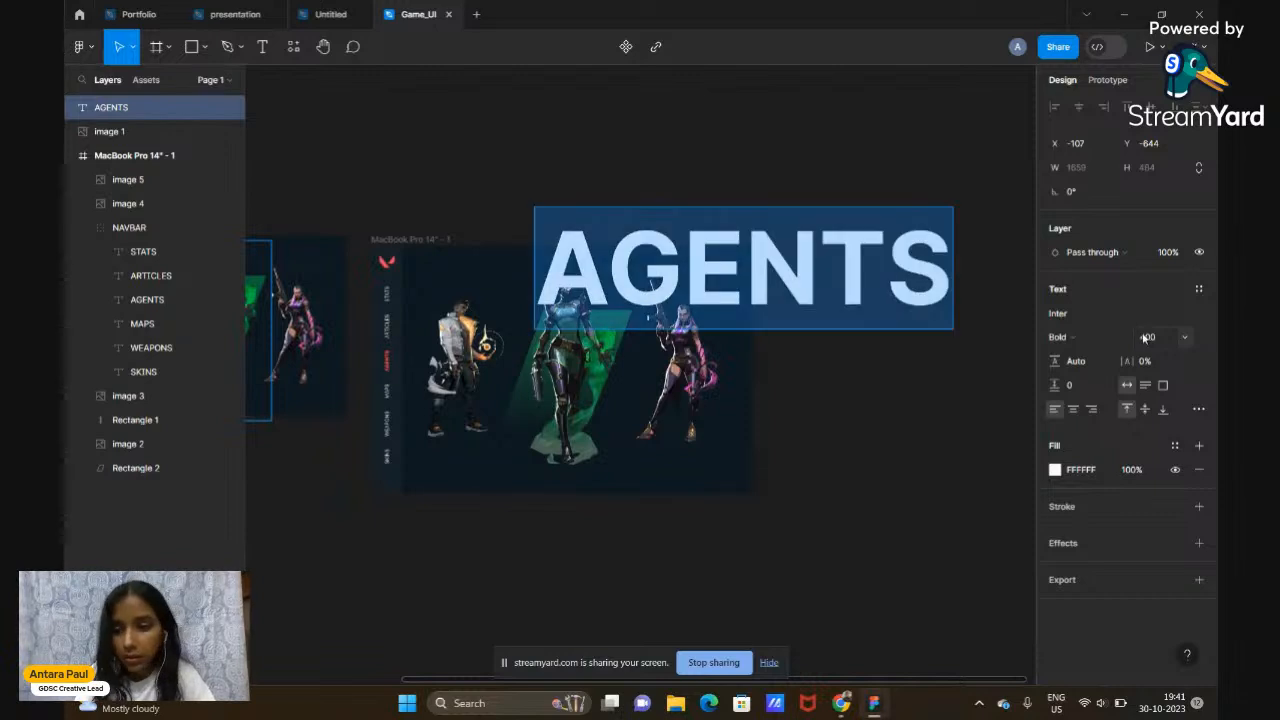
Change the AGENTS font to Haettenschweiler
click(1074, 314)
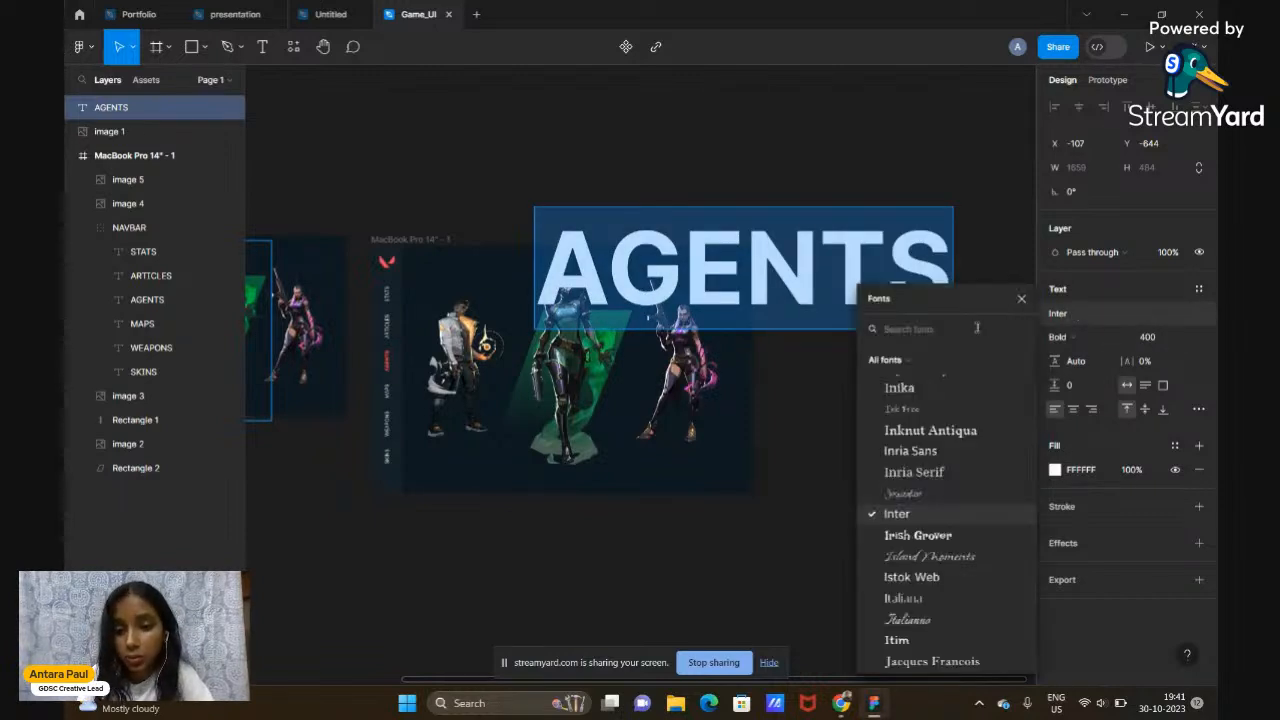
text(HAE)
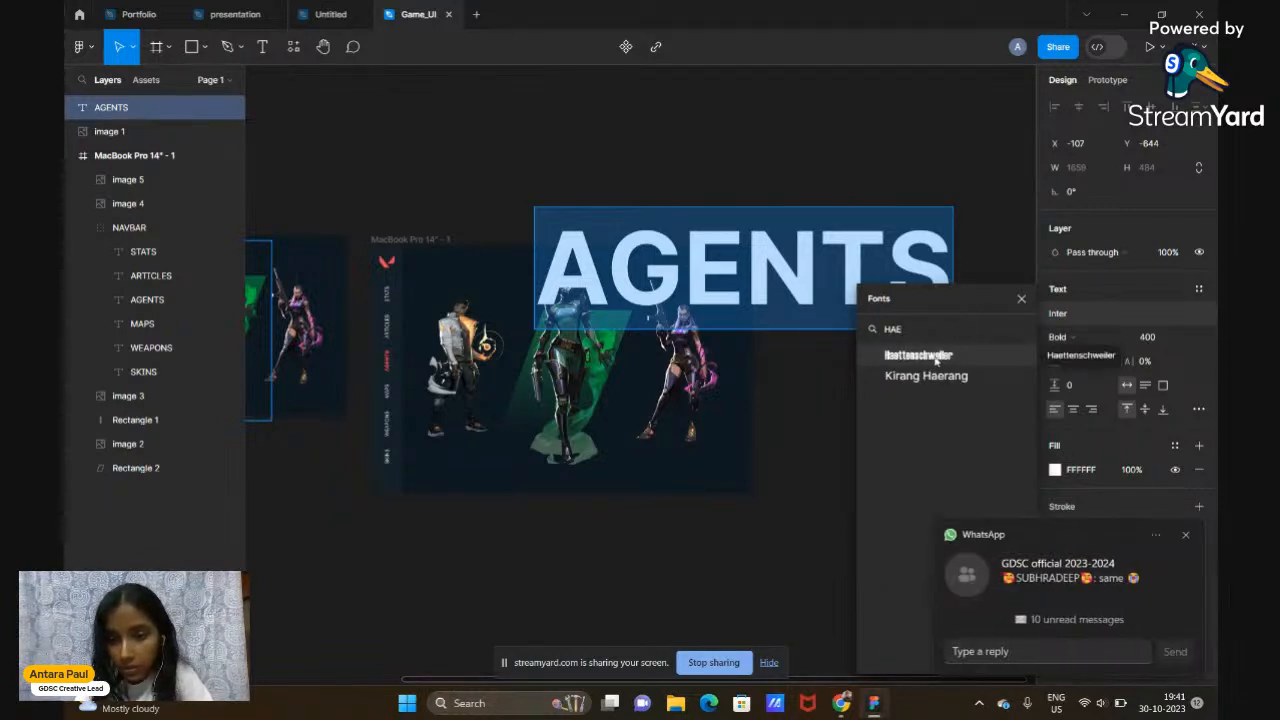
click(940, 357)
scroll(938, 363, left, 2)
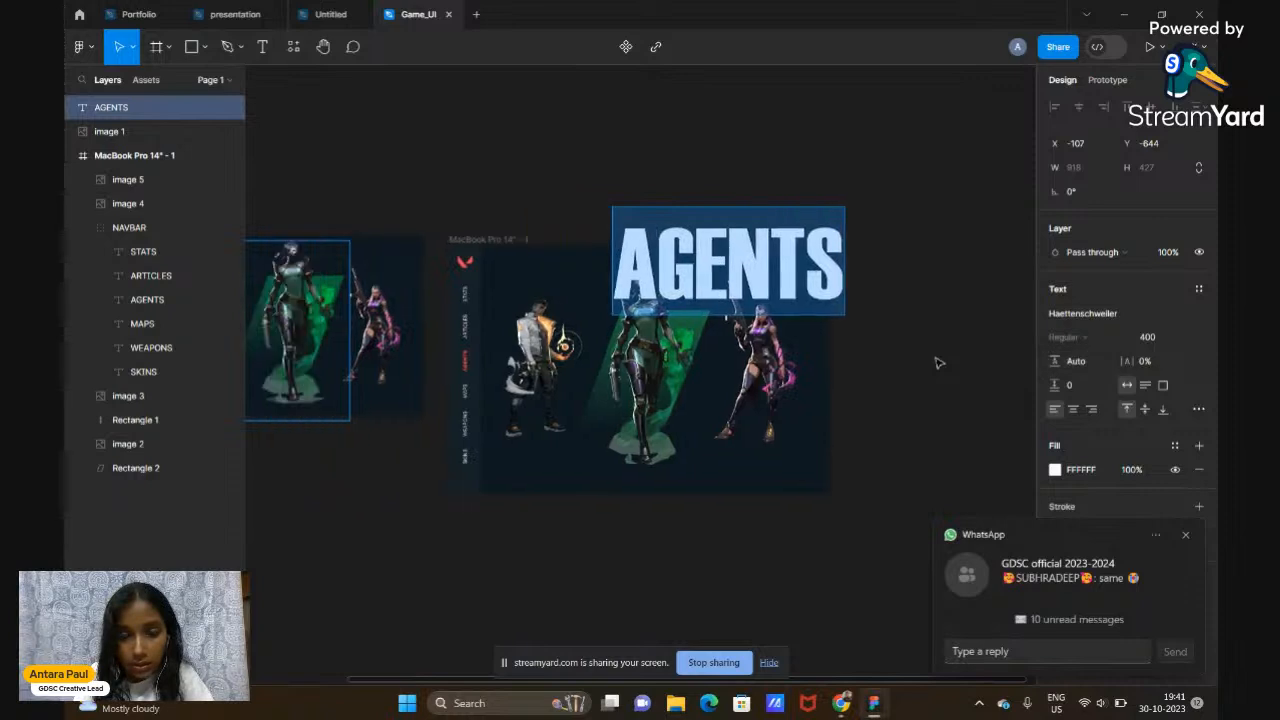
key(Escape)
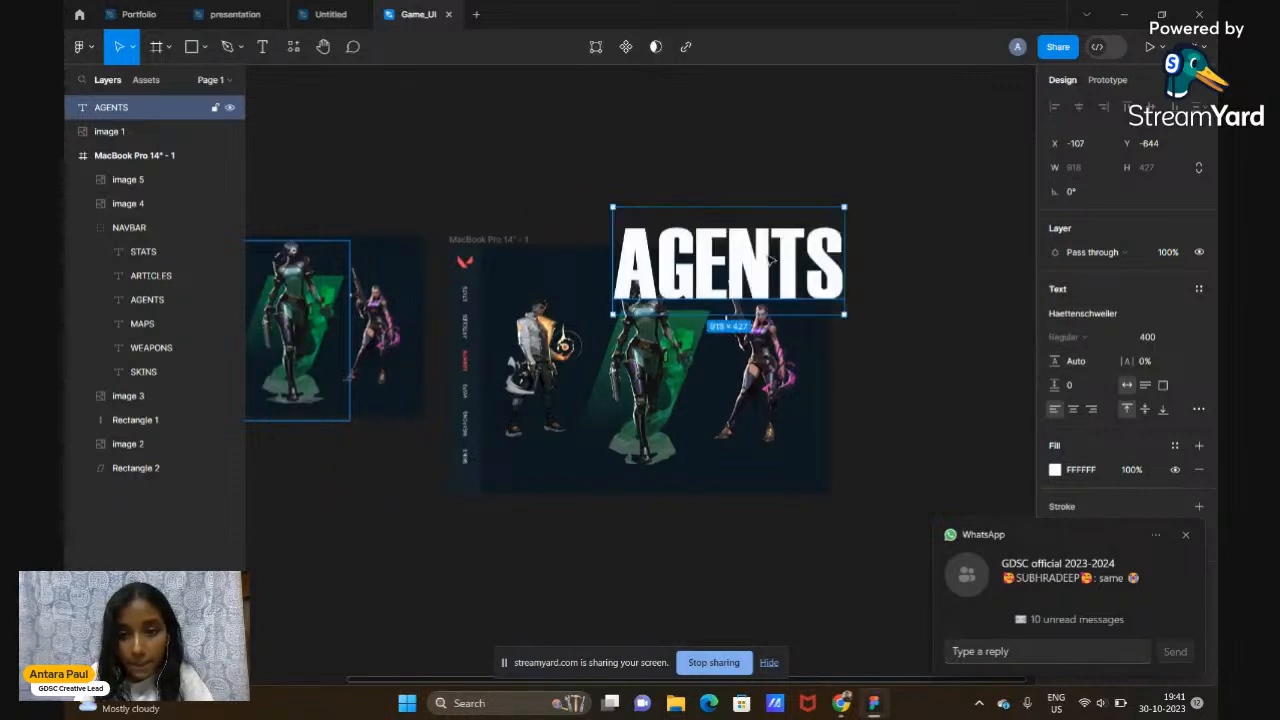
Move AGENTS onto the frame so it spans the top above the three characters
drag(770, 265, 737, 318)
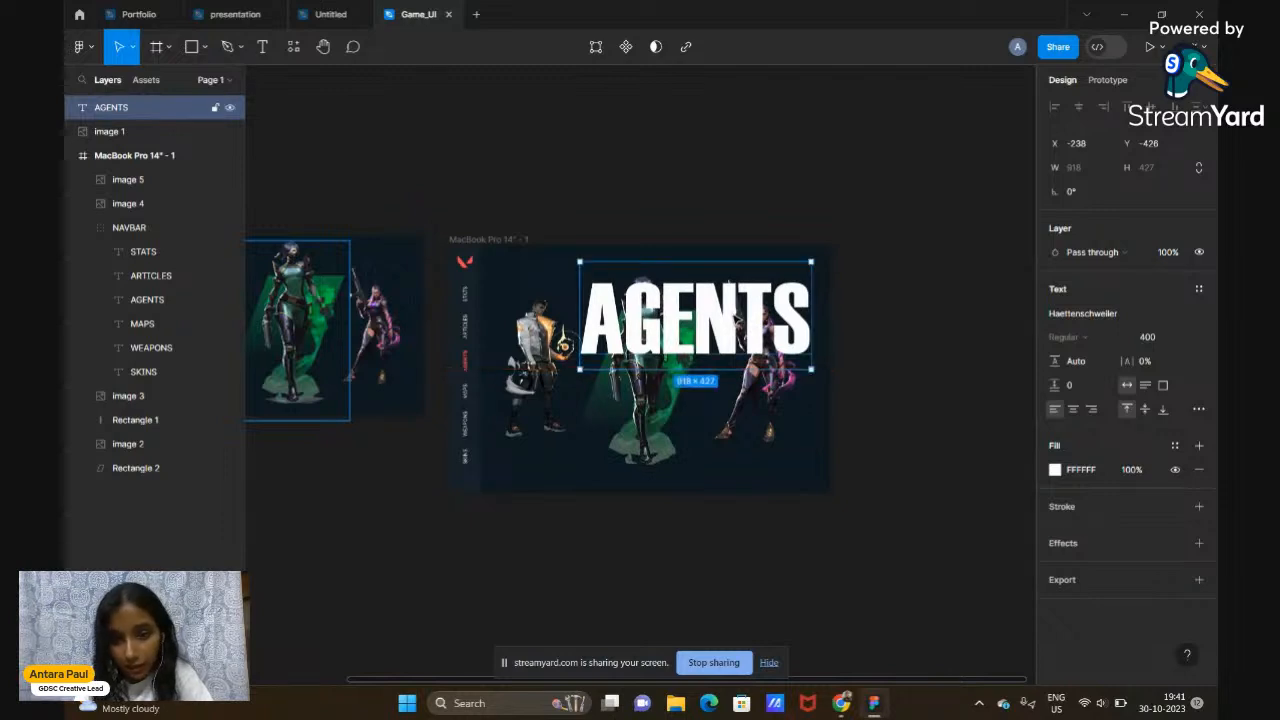
drag(686, 332, 684, 327)
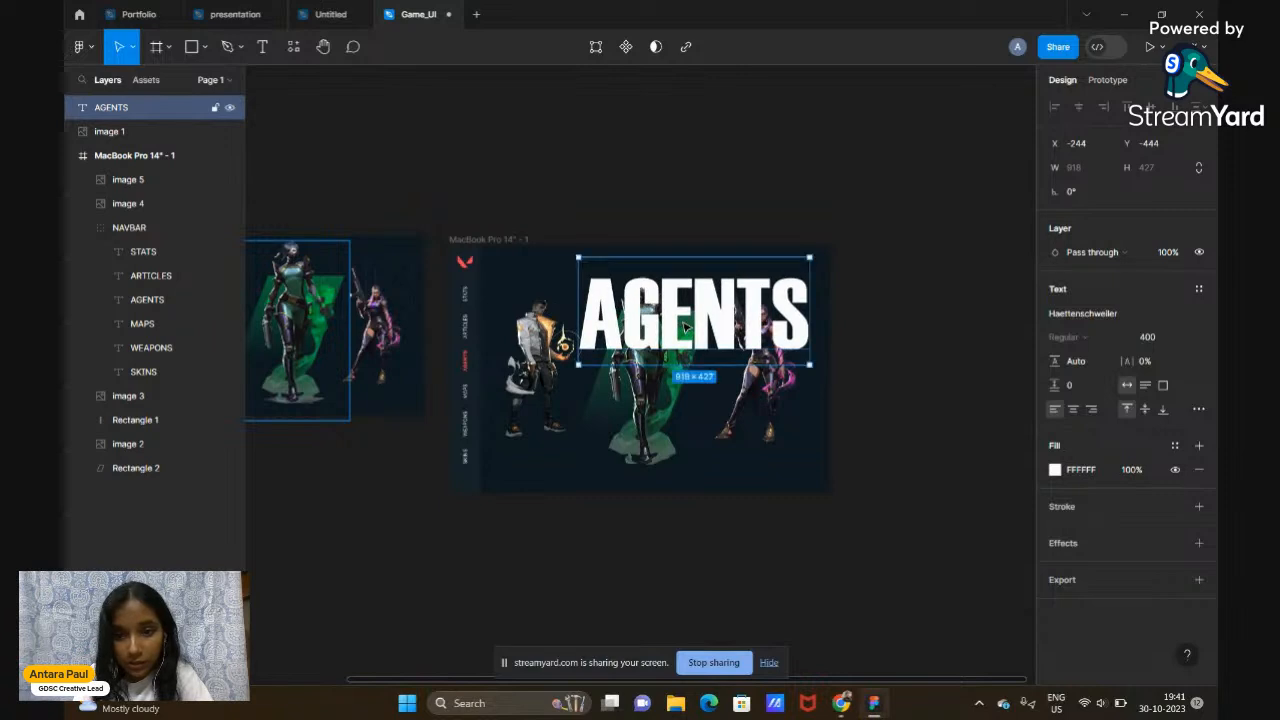
click(982, 258)
scroll(982, 258, left, 1)
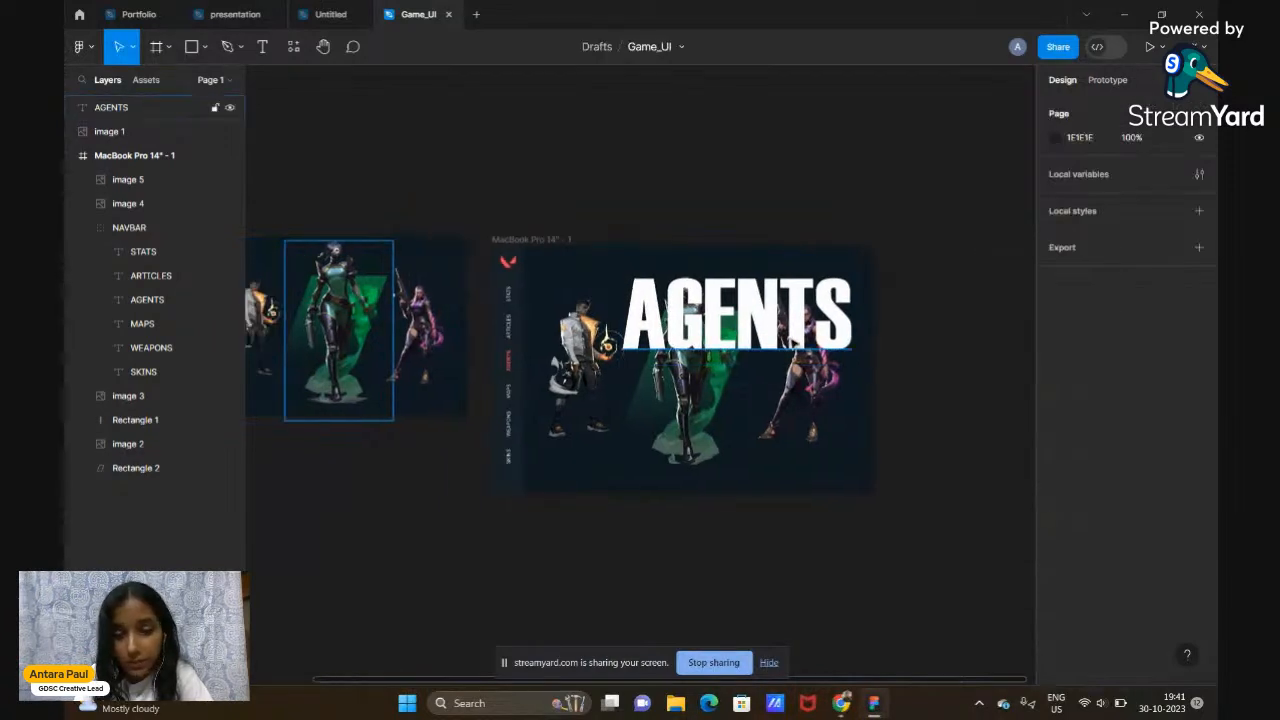
click(792, 340)
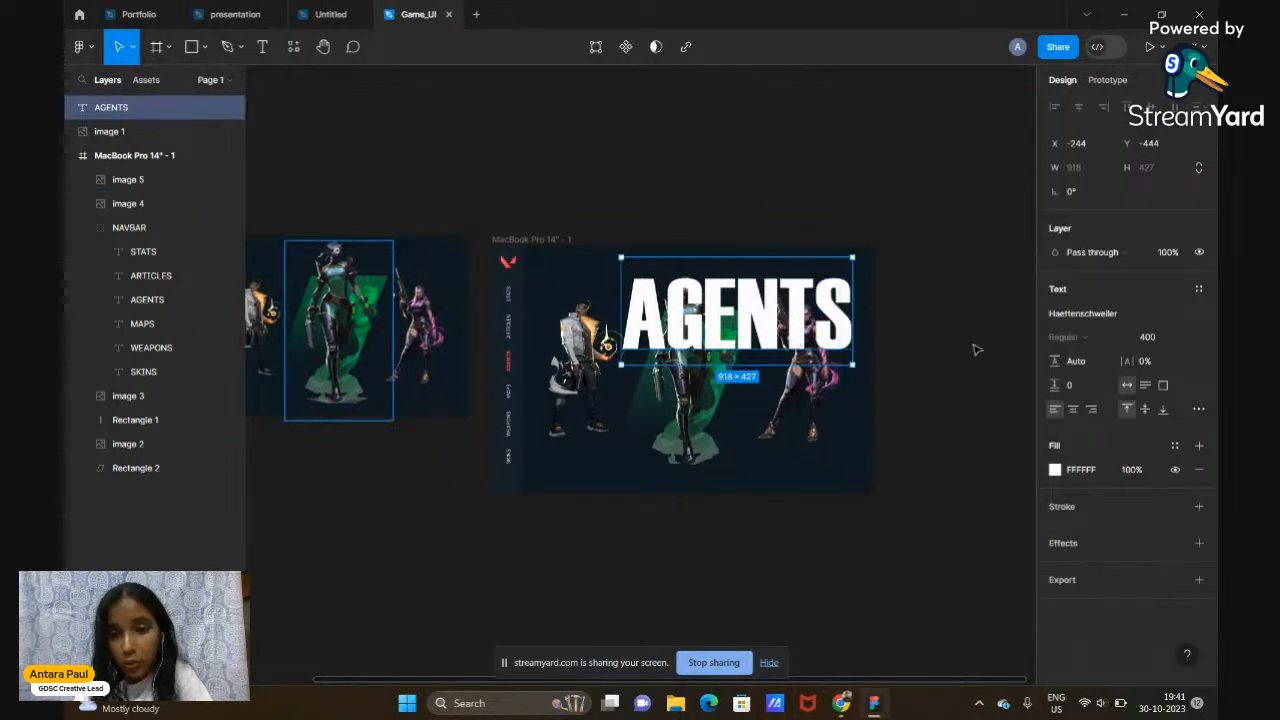
Give AGENTS a weight-6 stroke coloured with the sampled dark background colour
click(1062, 507)
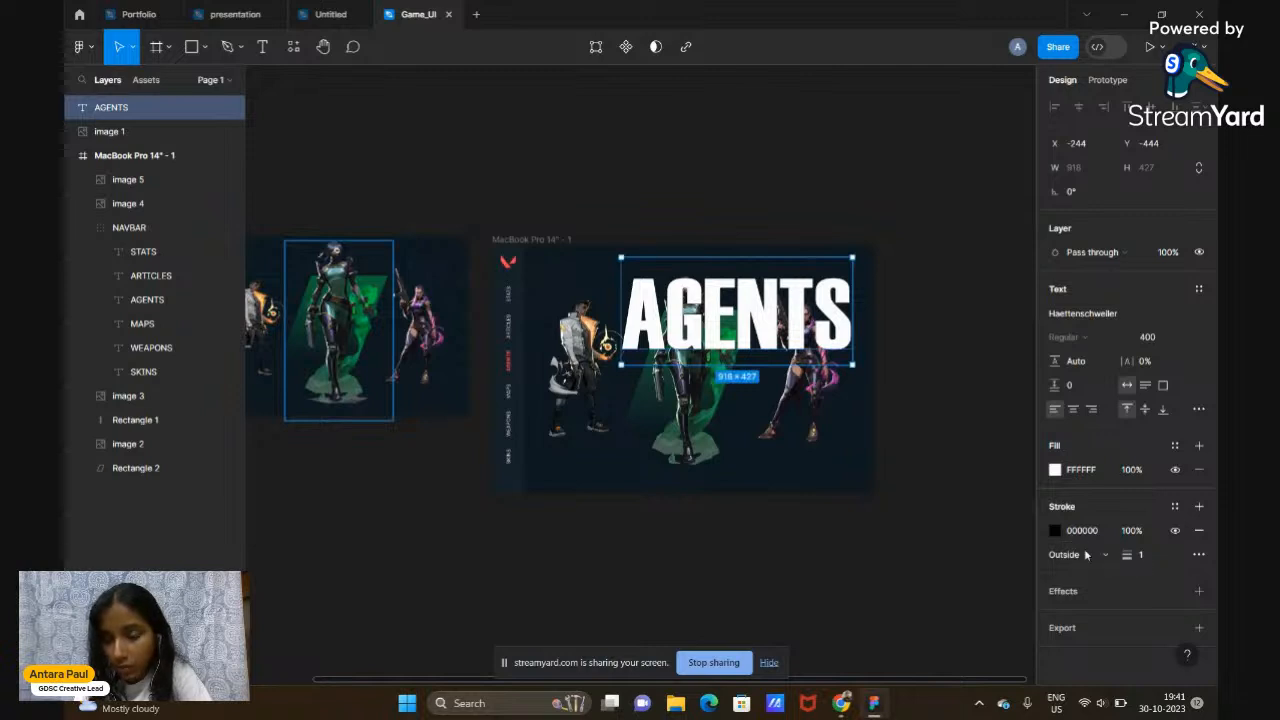
click(1054, 530)
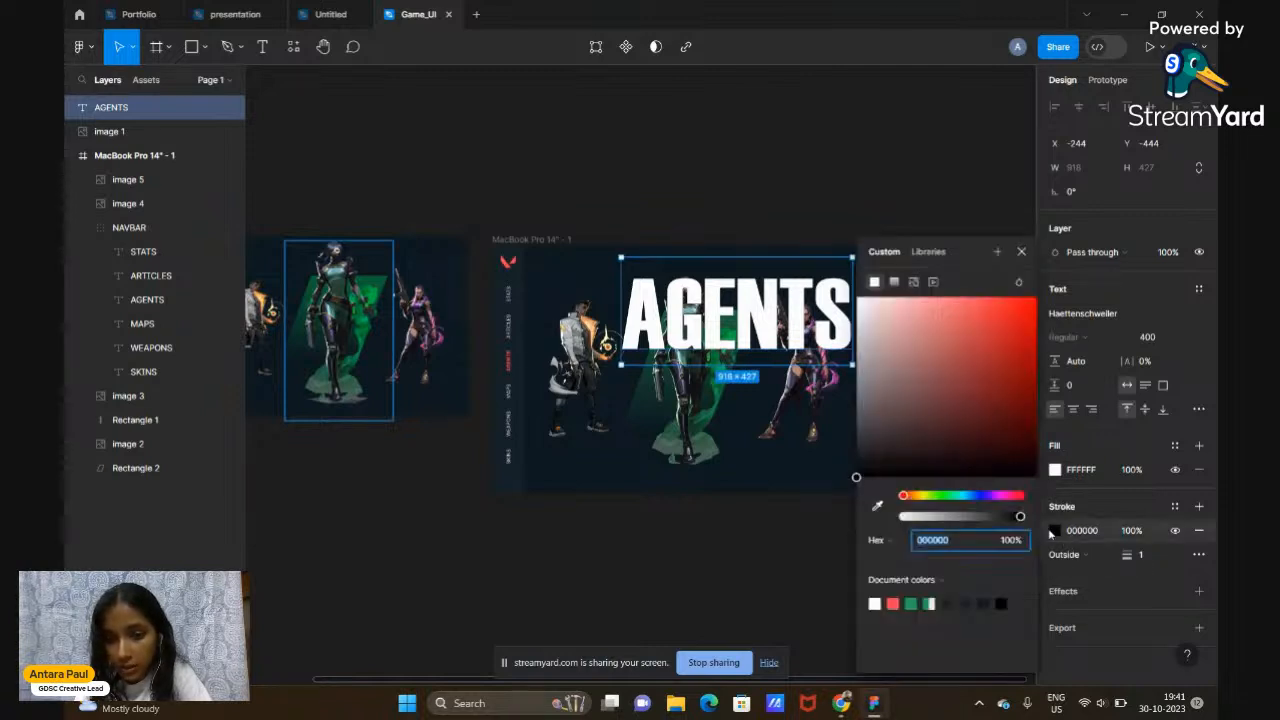
click(878, 508)
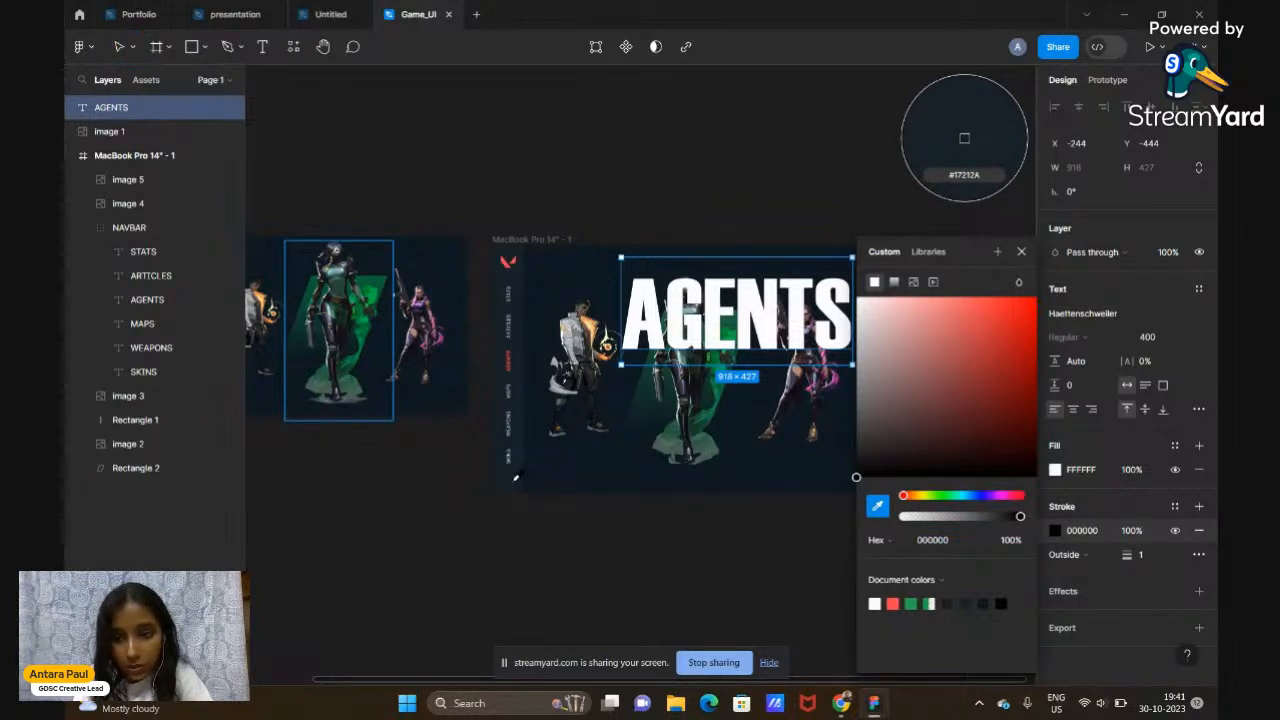
click(964, 138)
click(1021, 251)
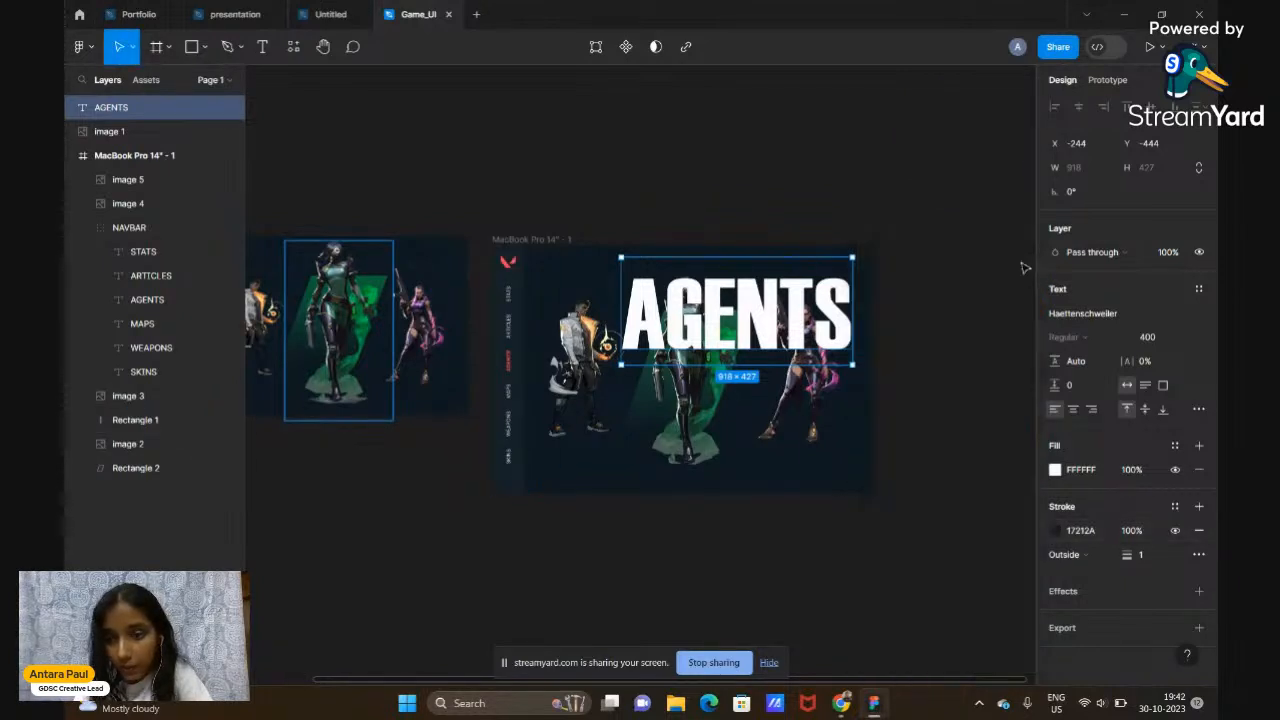
scroll(748, 375, up, 8)
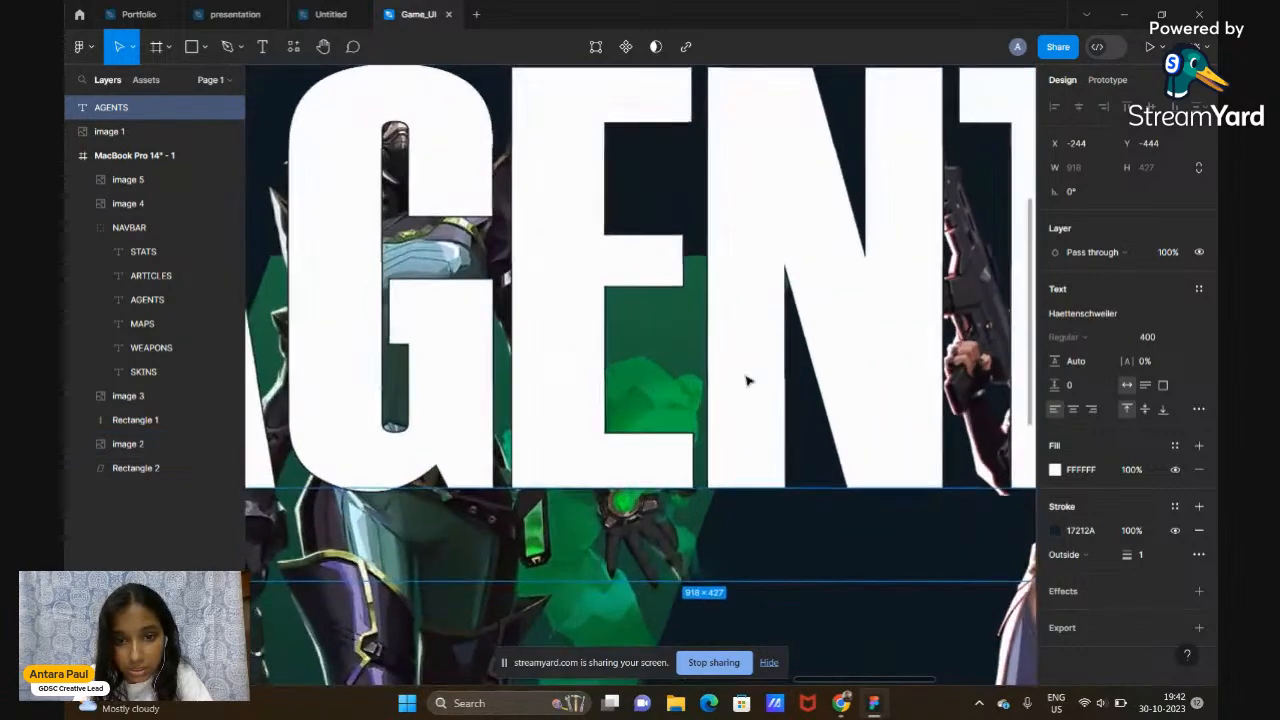
scroll(748, 380, up, 2)
scroll(748, 380, down, 4)
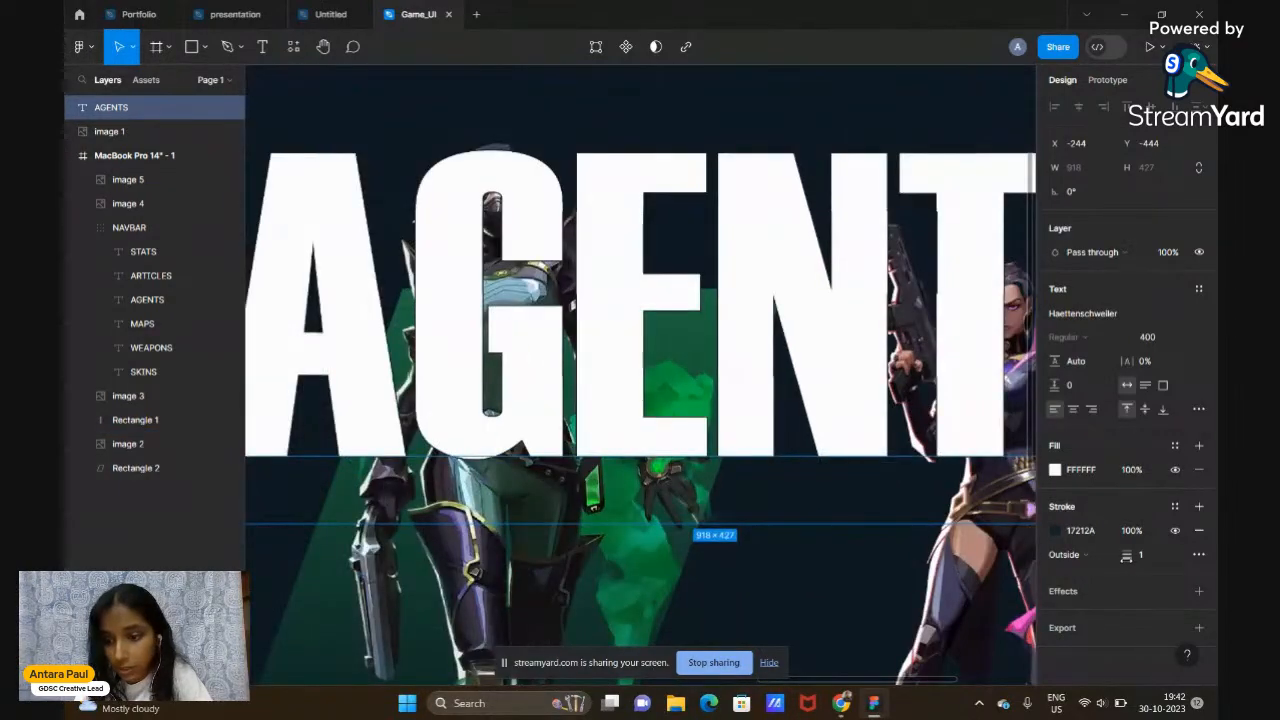
drag(1126, 557, 1131, 557)
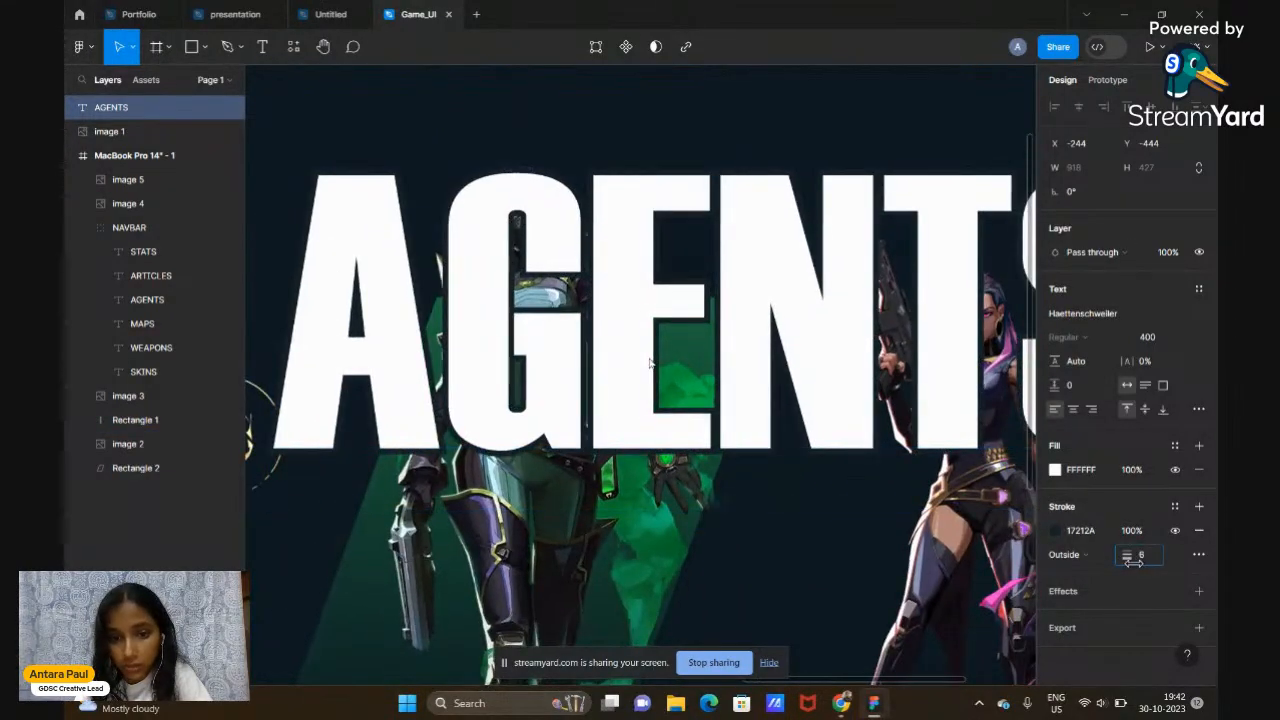
scroll(744, 557, down, 5)
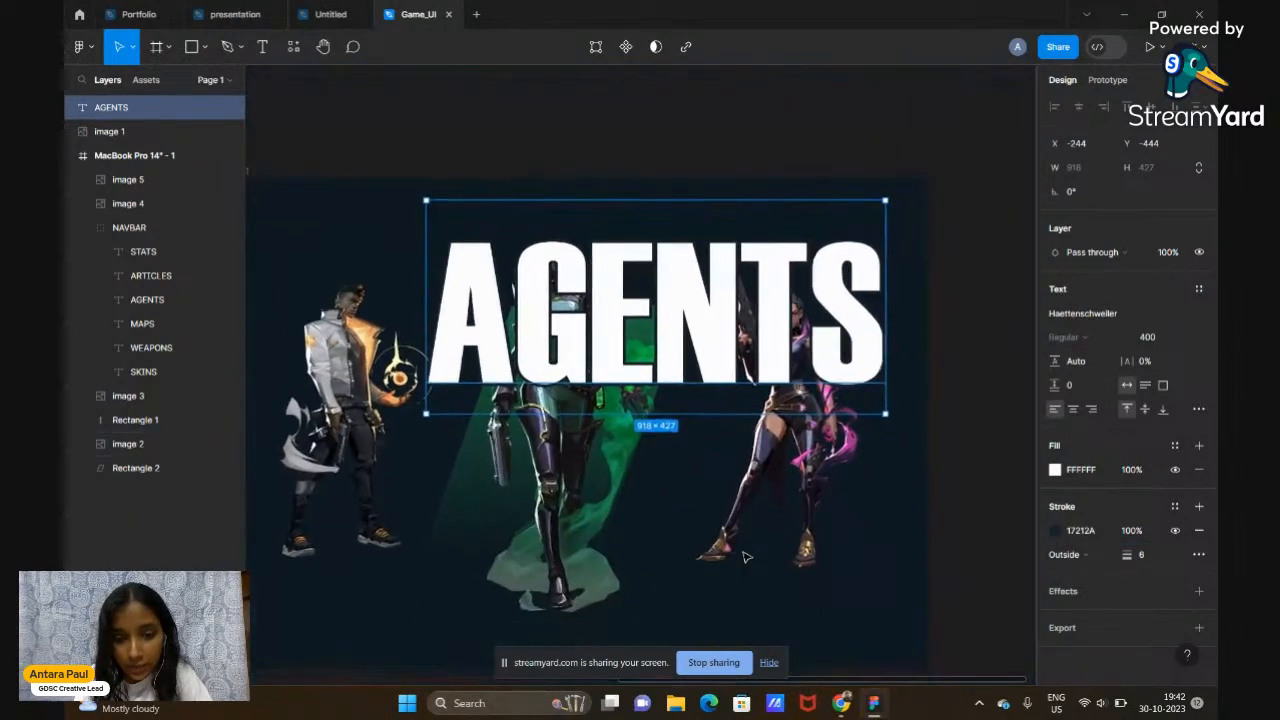
Lighten the AGENTS stroke colour to dark blue 264967
click(1054, 537)
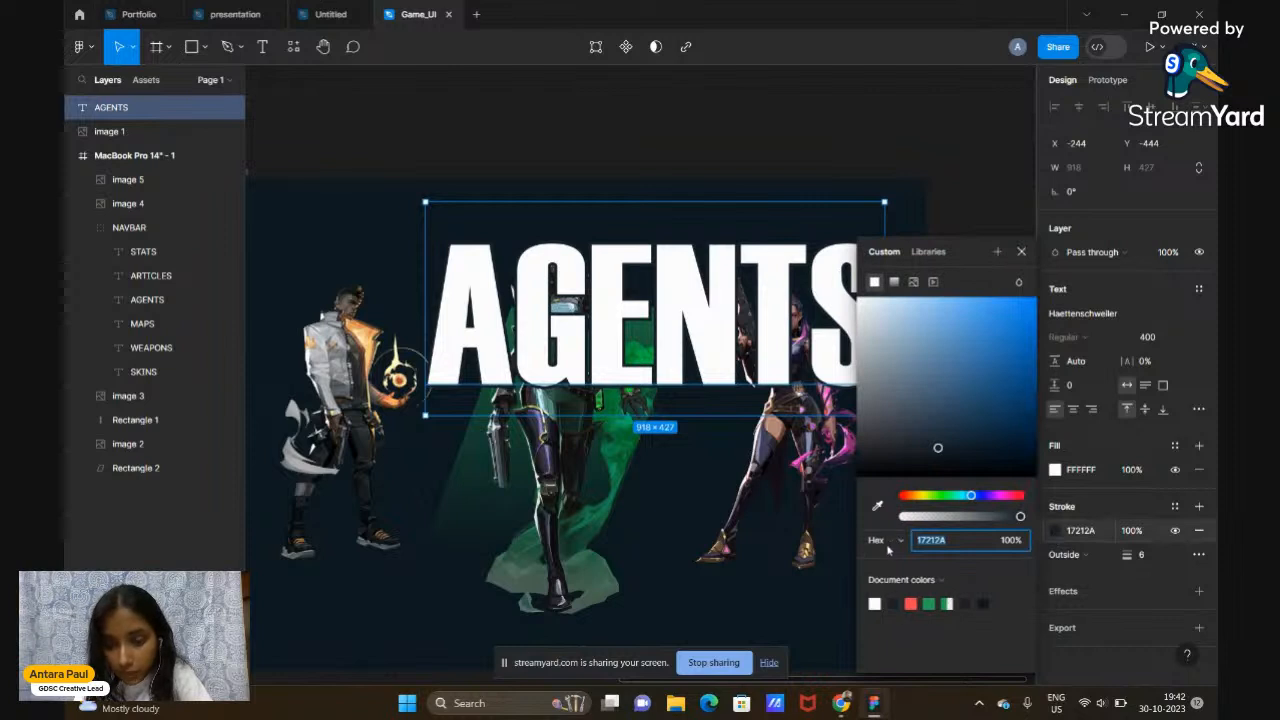
drag(948, 455, 971, 411)
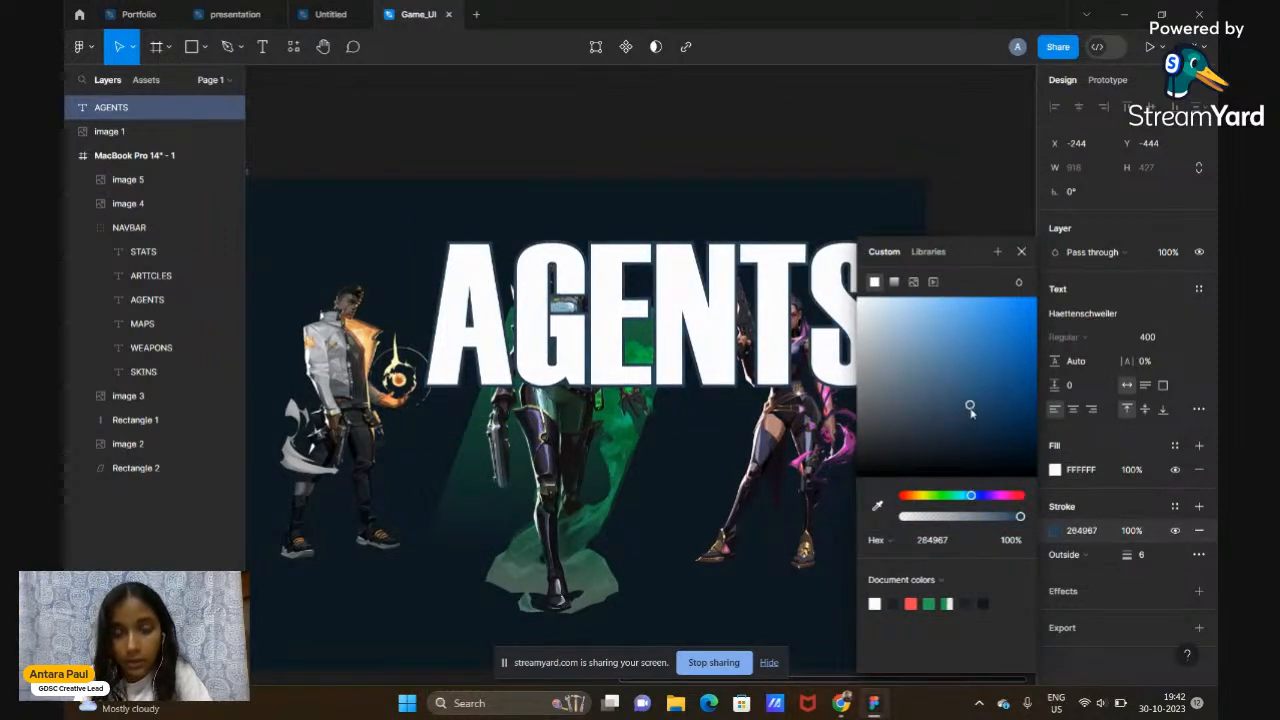
click(1021, 251)
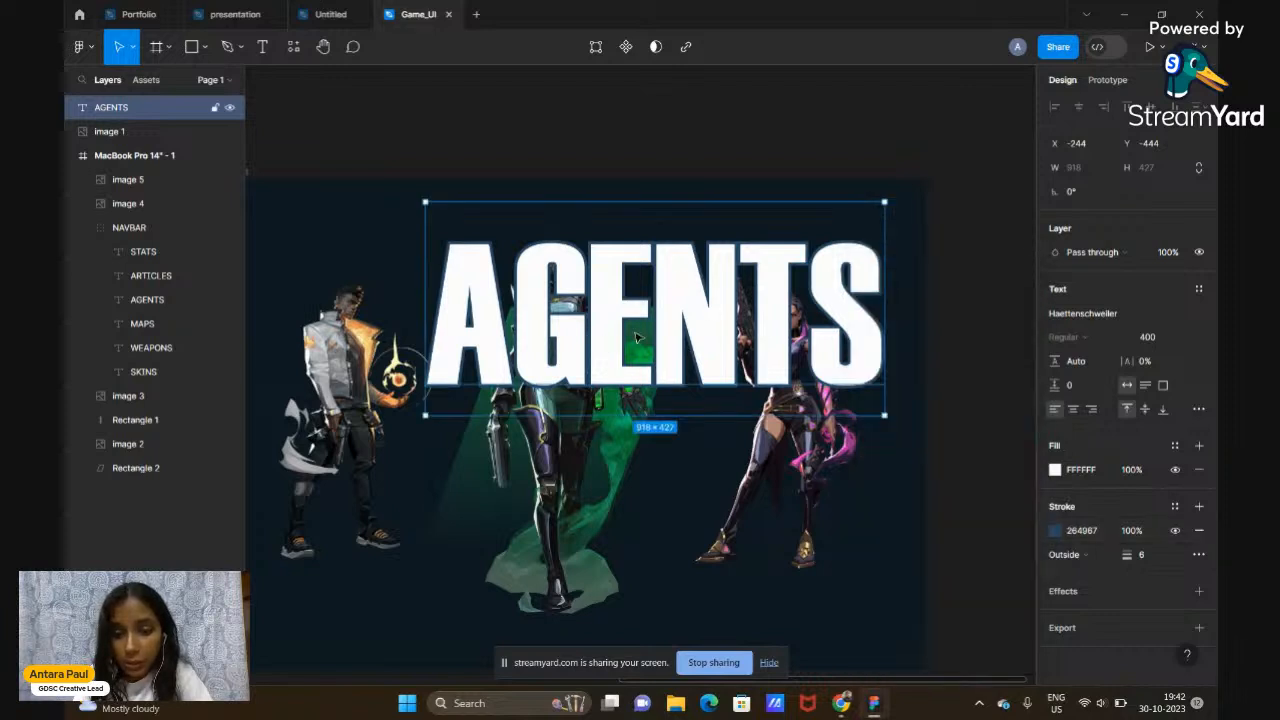
scroll(634, 314, down, 2)
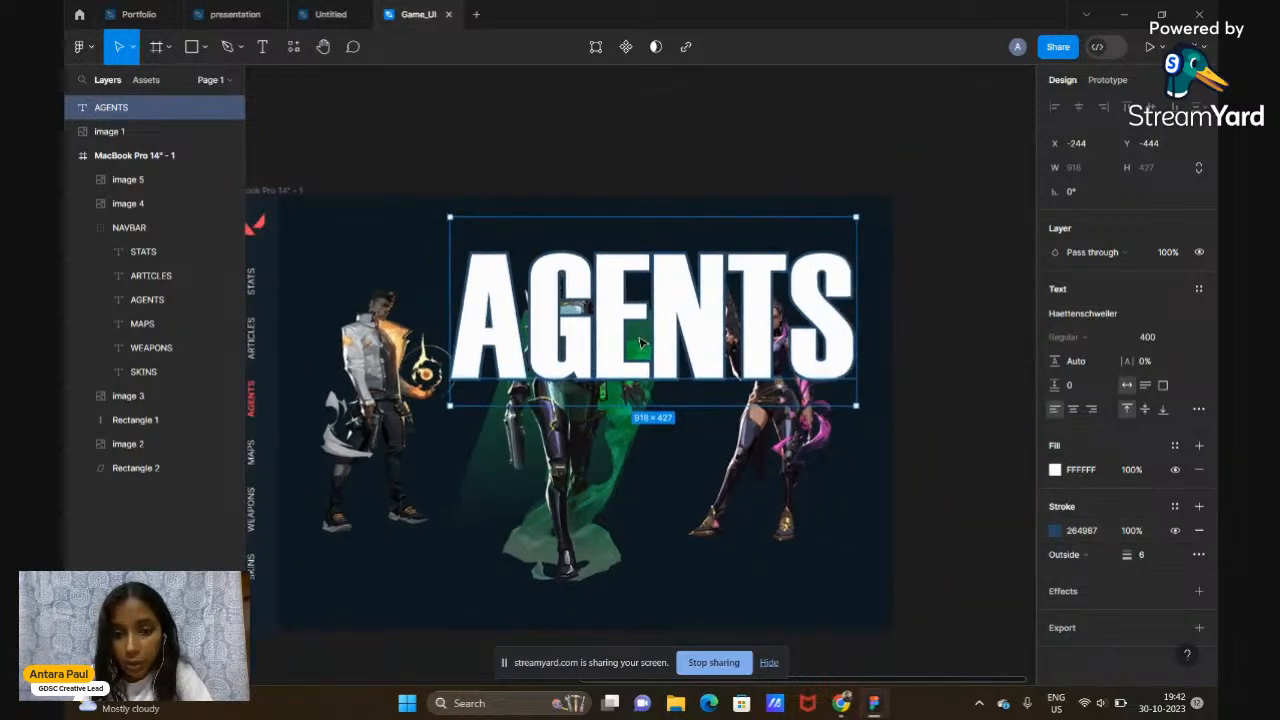
click(1055, 470)
Drop the AGENTS fill opacity to 0%
drag(914, 517, 899, 518)
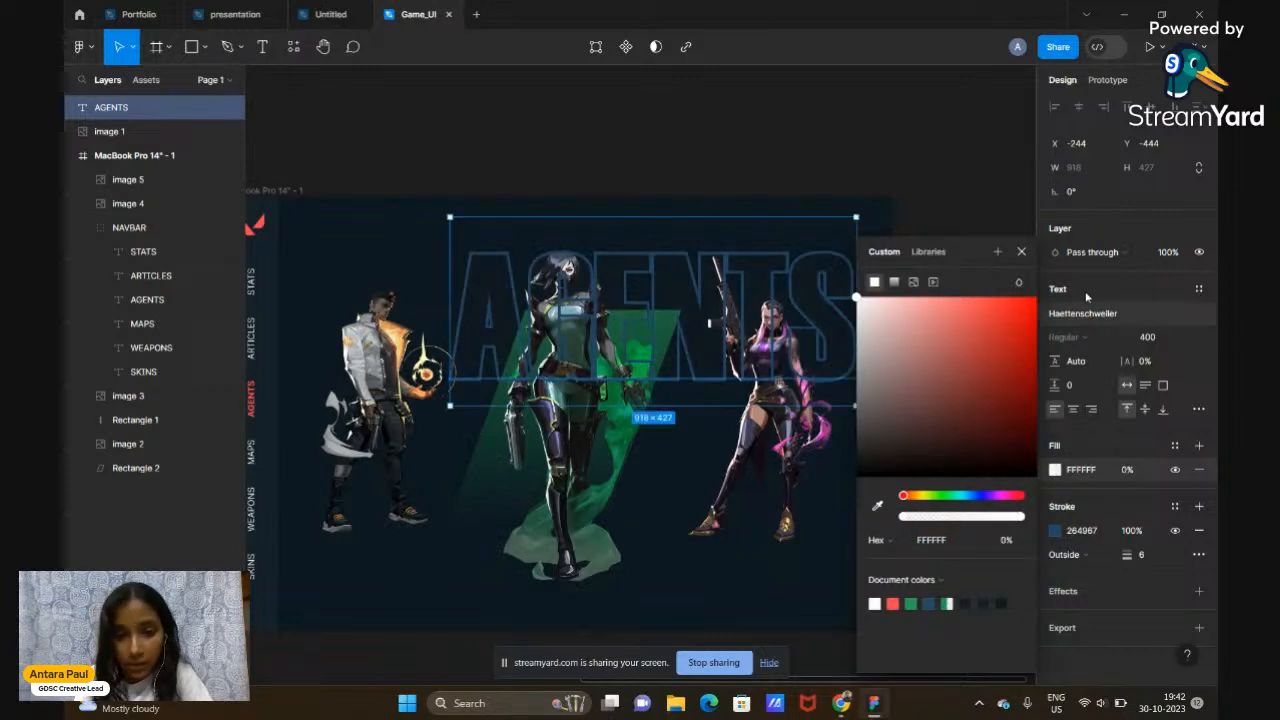
click(1025, 256)
scroll(700, 360, down, 3)
scroll(700, 360, left, 1)
scroll(700, 360, up, 2)
scroll(770, 295, right, 1)
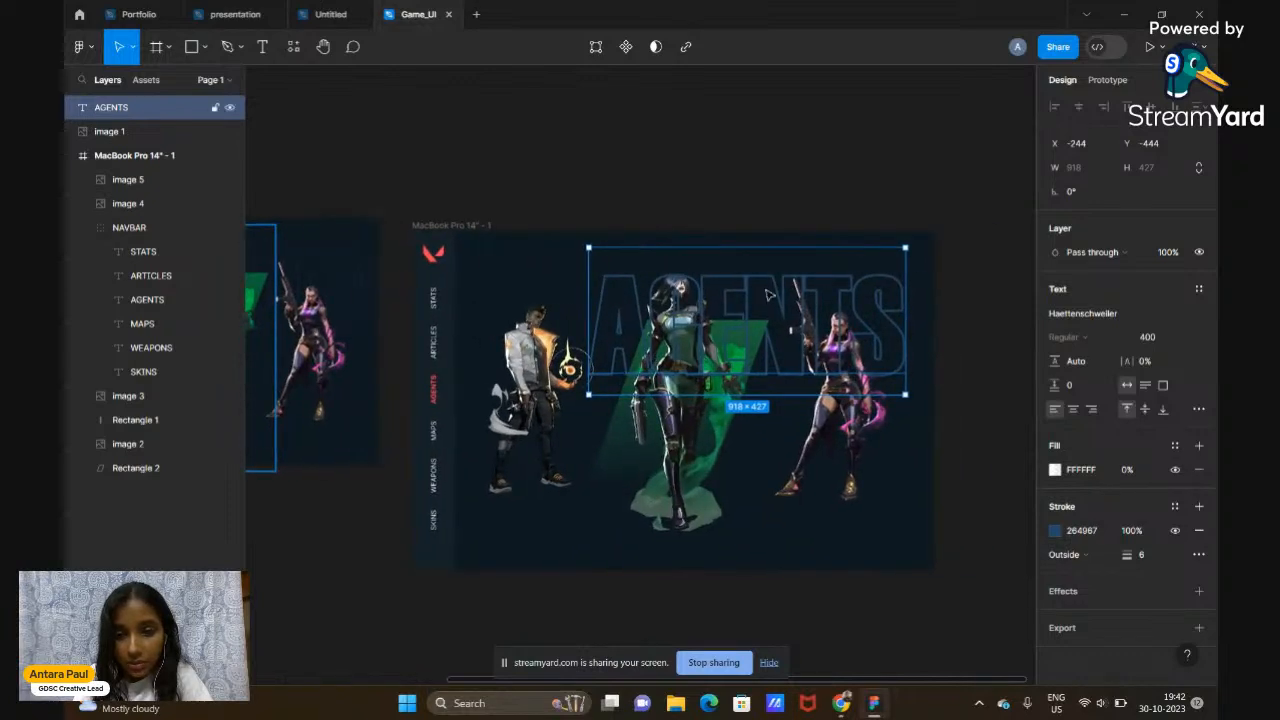
Shift AGENTS slightly right and thin its outline stroke to 1
mouse_move(760, 302)
mouse_down()
mouse_move(771, 200)
mouse_move(808, 149)
mouse_move(773, 293)
mouse_up()
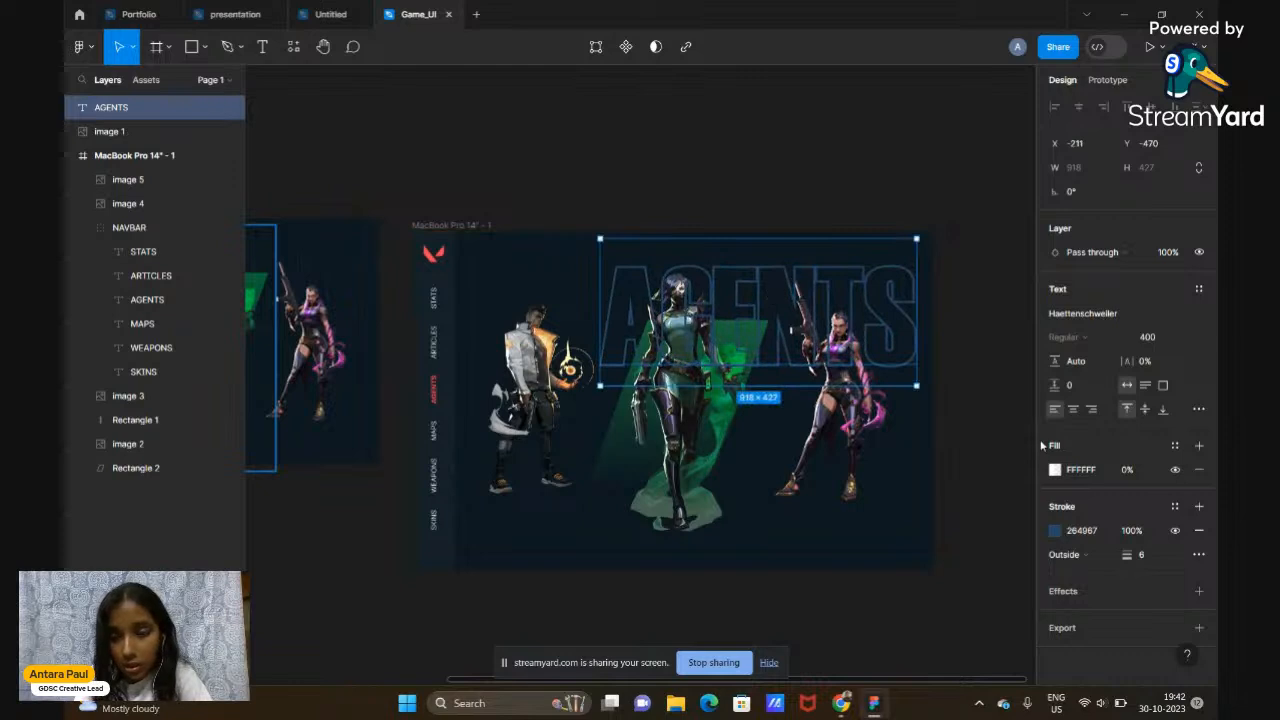
drag(1137, 558, 1124, 561)
click(963, 403)
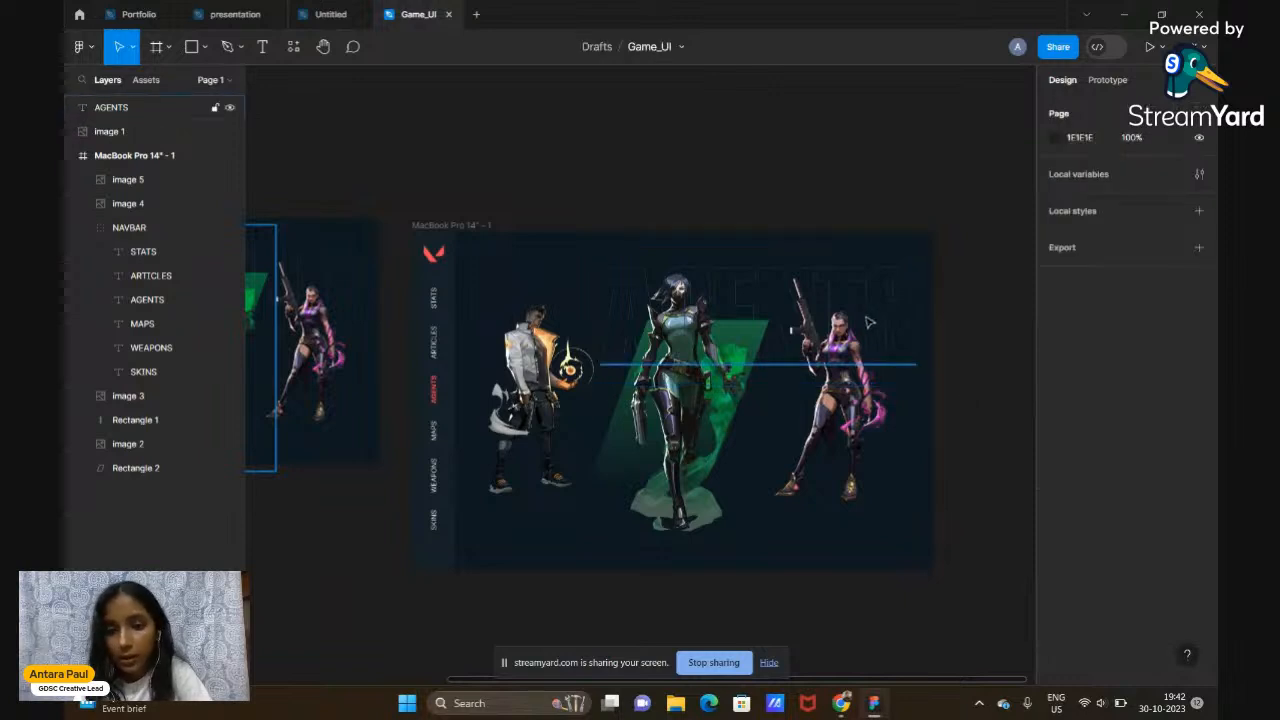
click(897, 327)
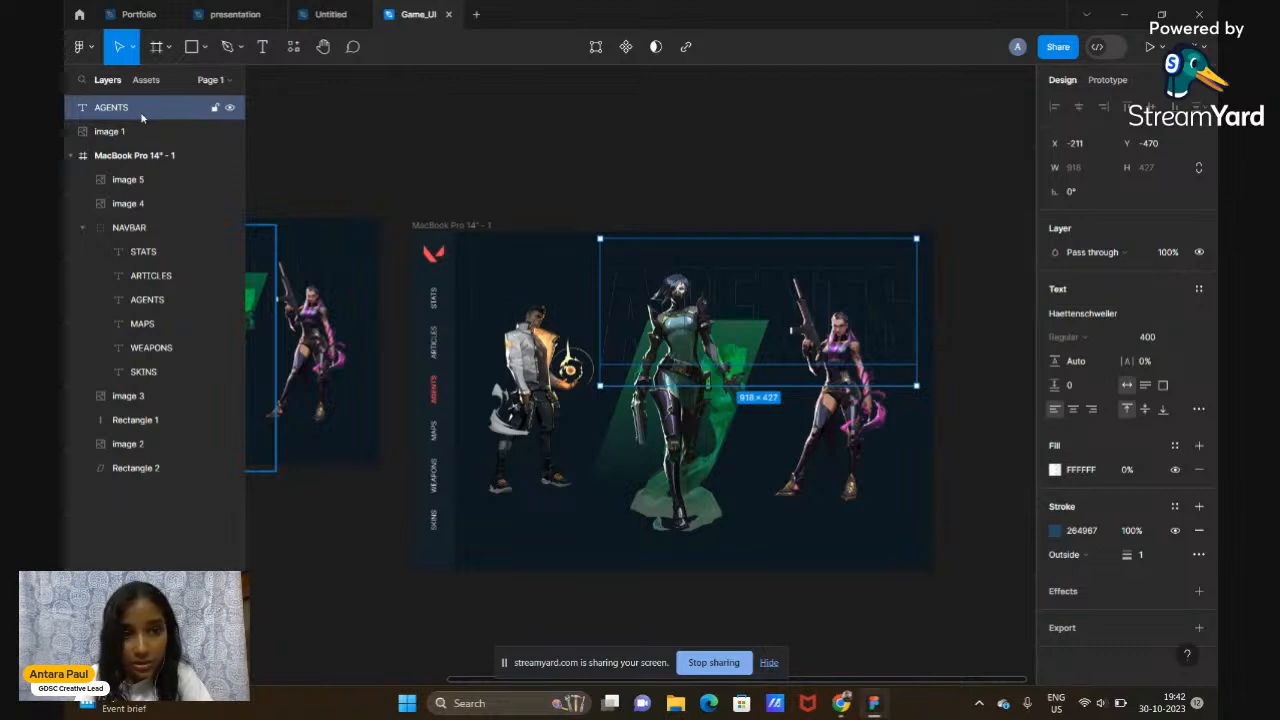
drag(141, 118, 186, 480)
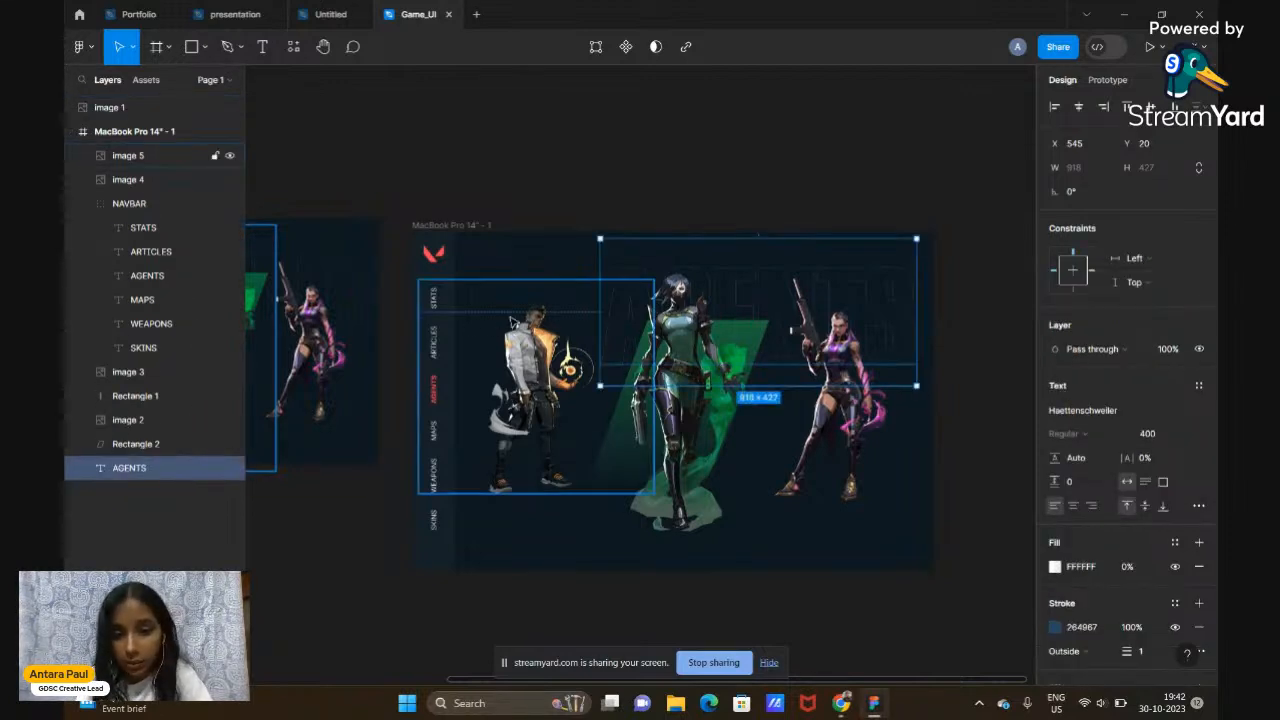
drag(903, 257, 919, 260)
click(847, 188)
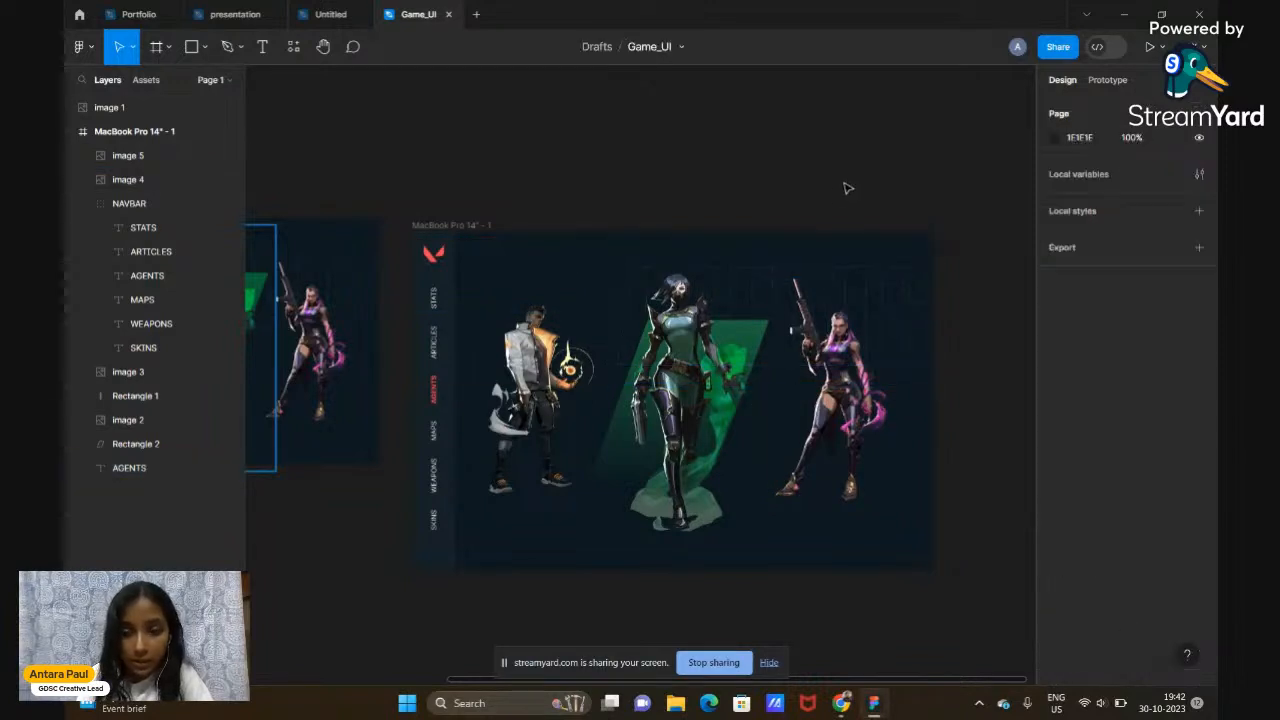
scroll(847, 188, down, 2)
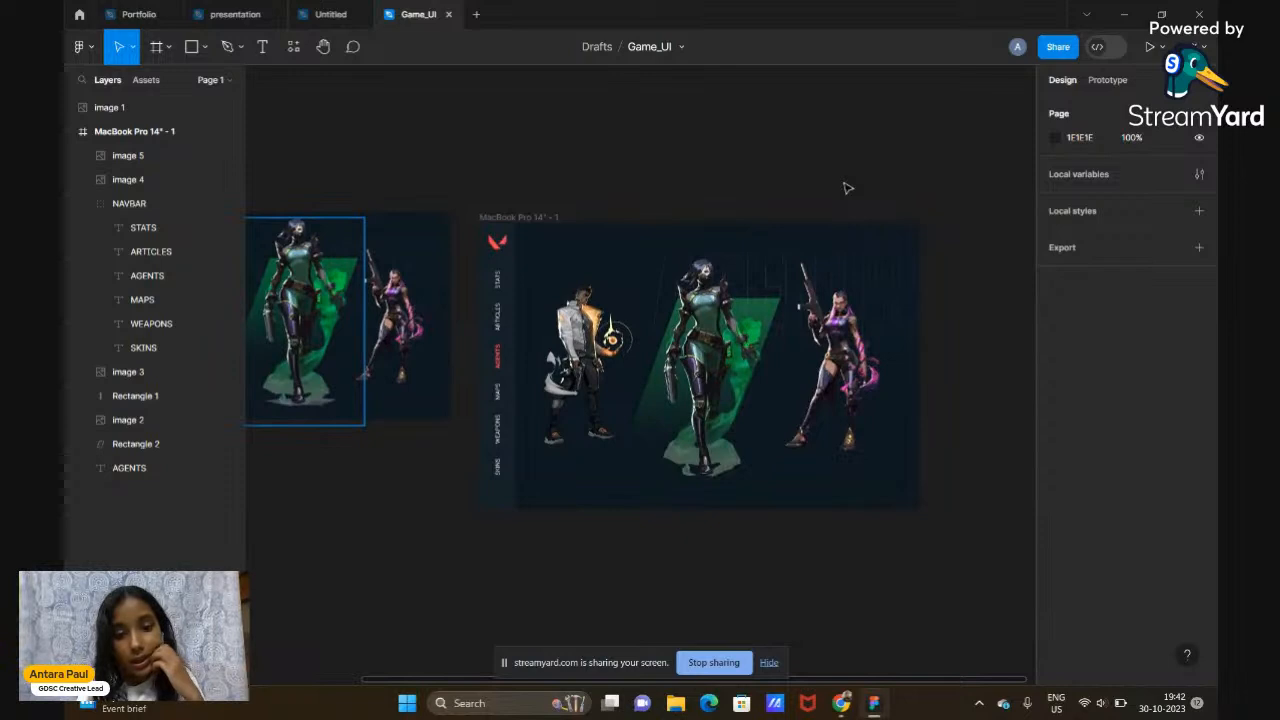
scroll(634, 497, left, 5)
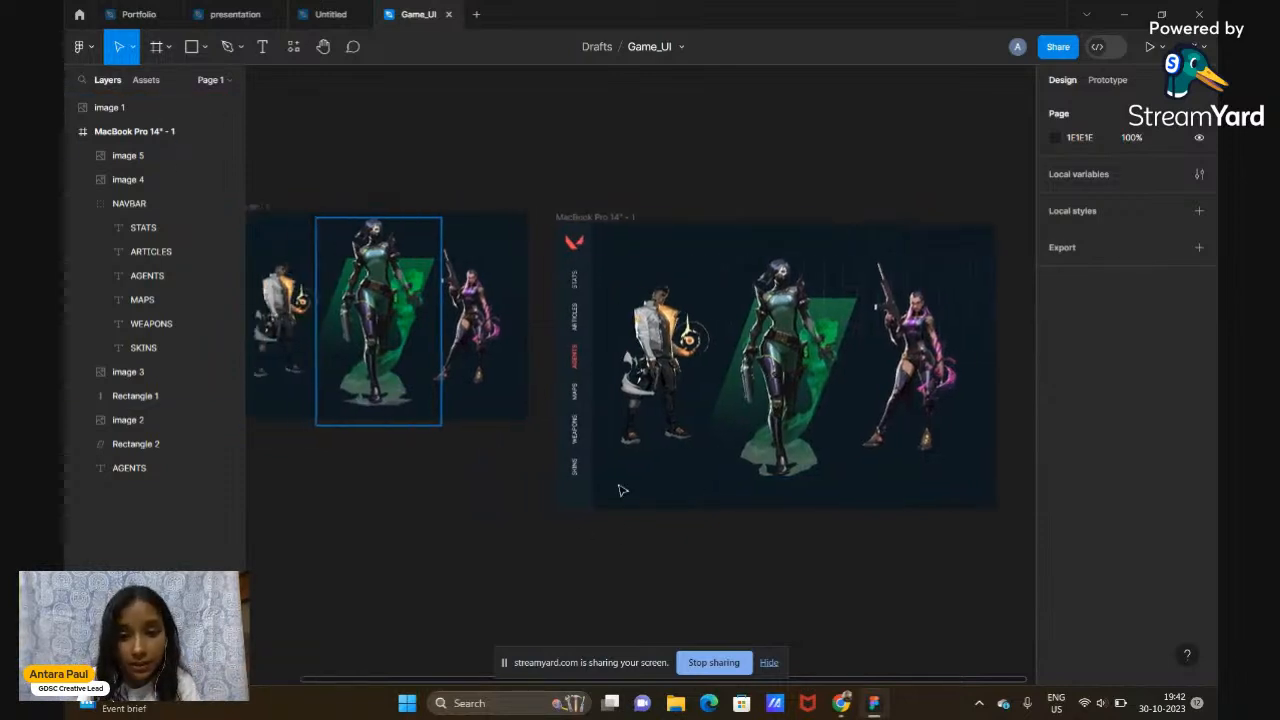
scroll(618, 490, right, 5)
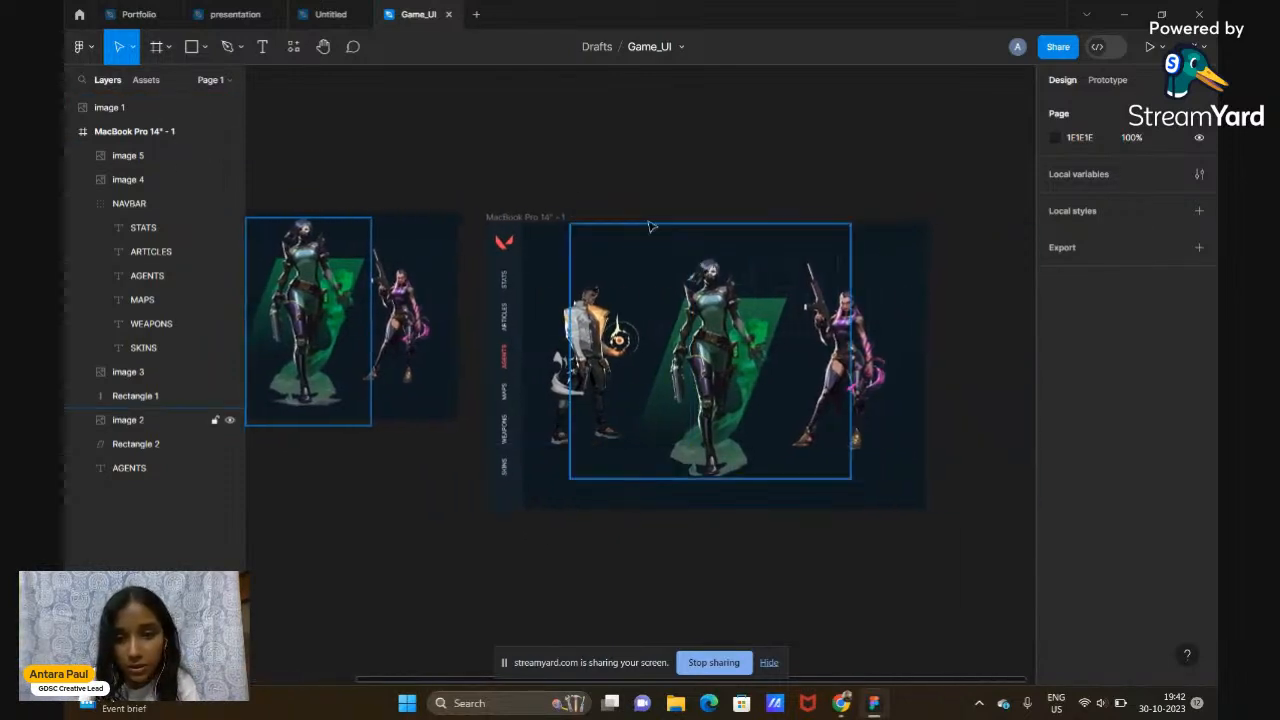
scroll(370, 300, left, 6)
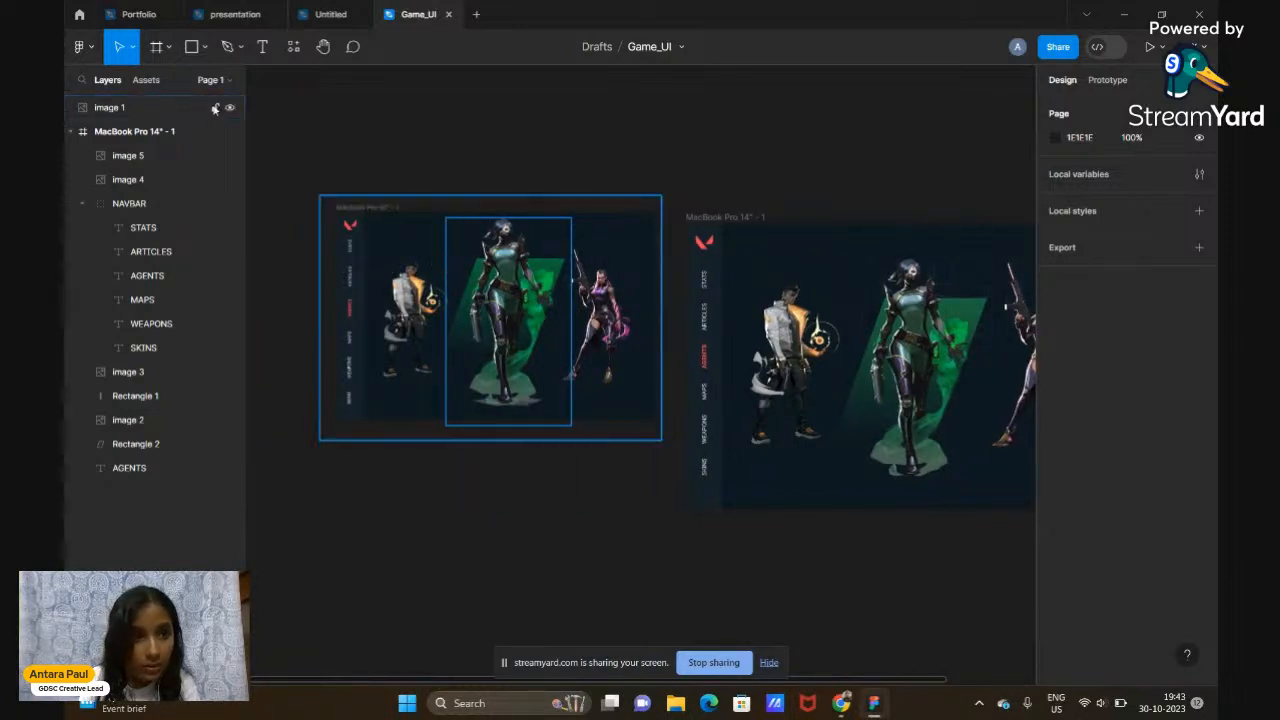
Draw a horizontal line near the top of the MacBook Pro 14" - 1 frame
click(207, 55)
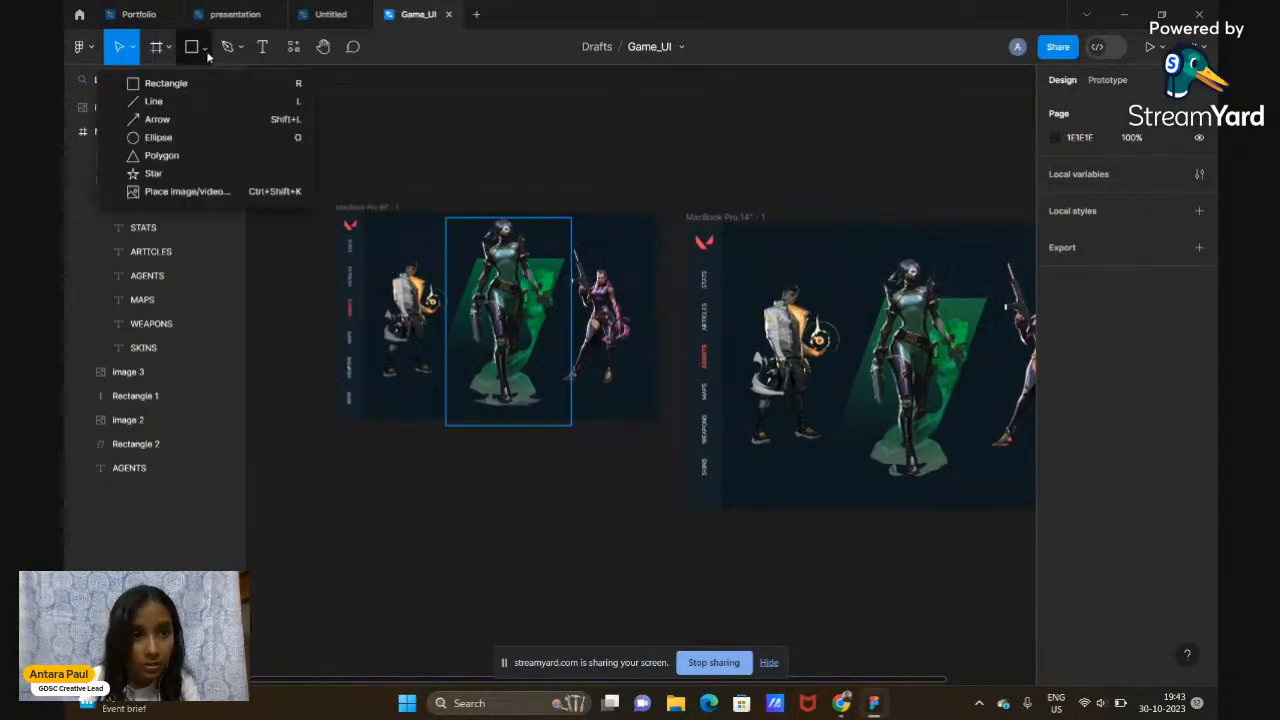
click(178, 101)
scroll(648, 270, right, 3)
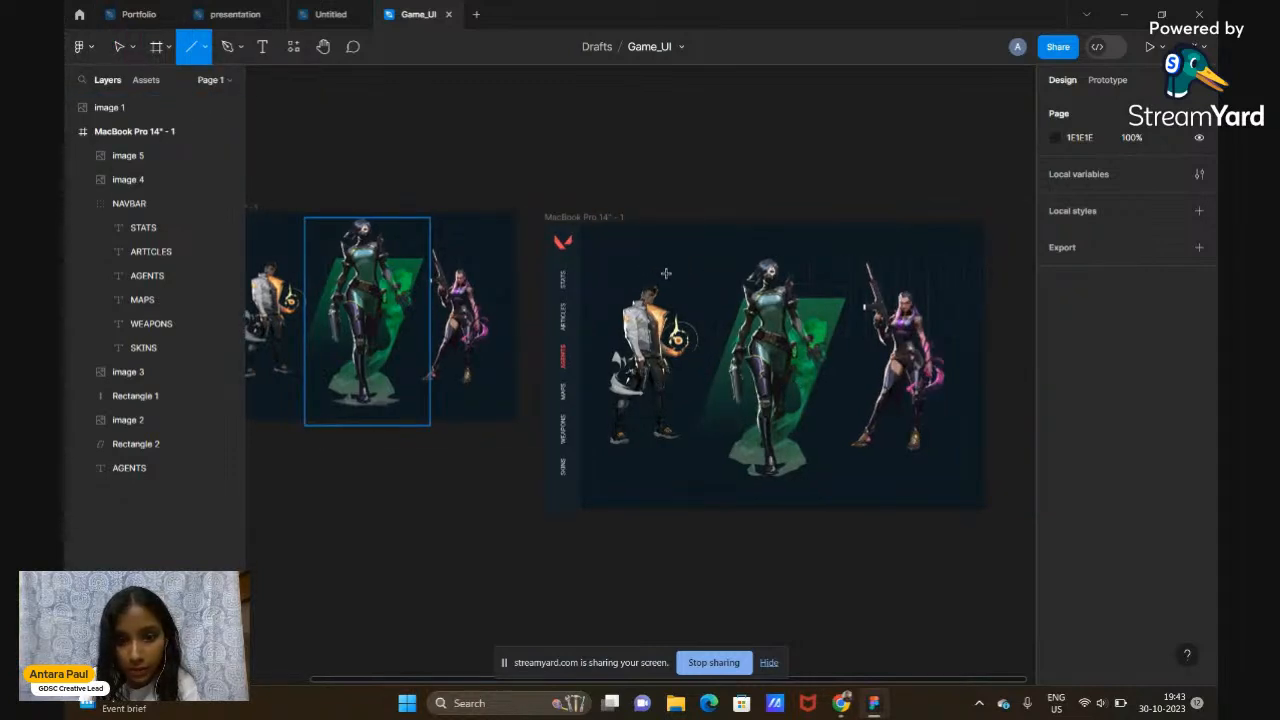
drag(640, 271, 718, 269)
scroll(717, 269, up, 2)
scroll(716, 269, up, 3)
scroll(716, 269, down, 3)
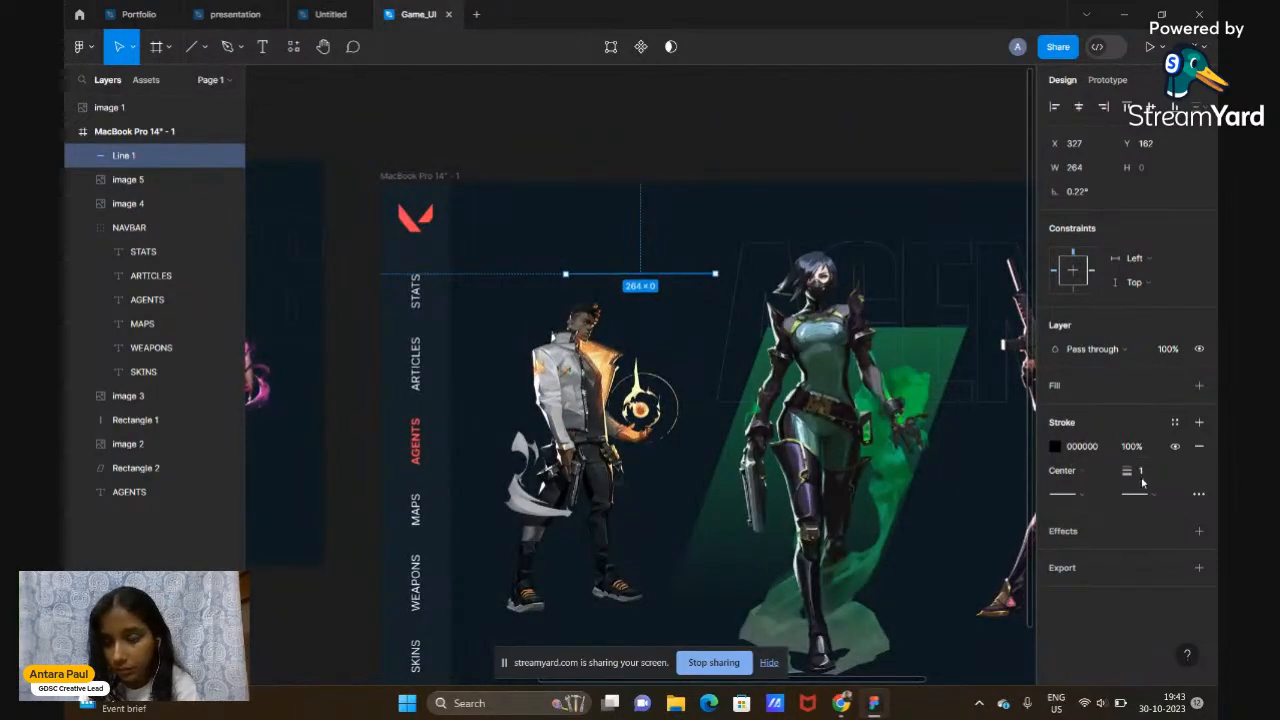
Stroke the line in dark blue 264967 at weight 1
drag(1131, 476, 1137, 476)
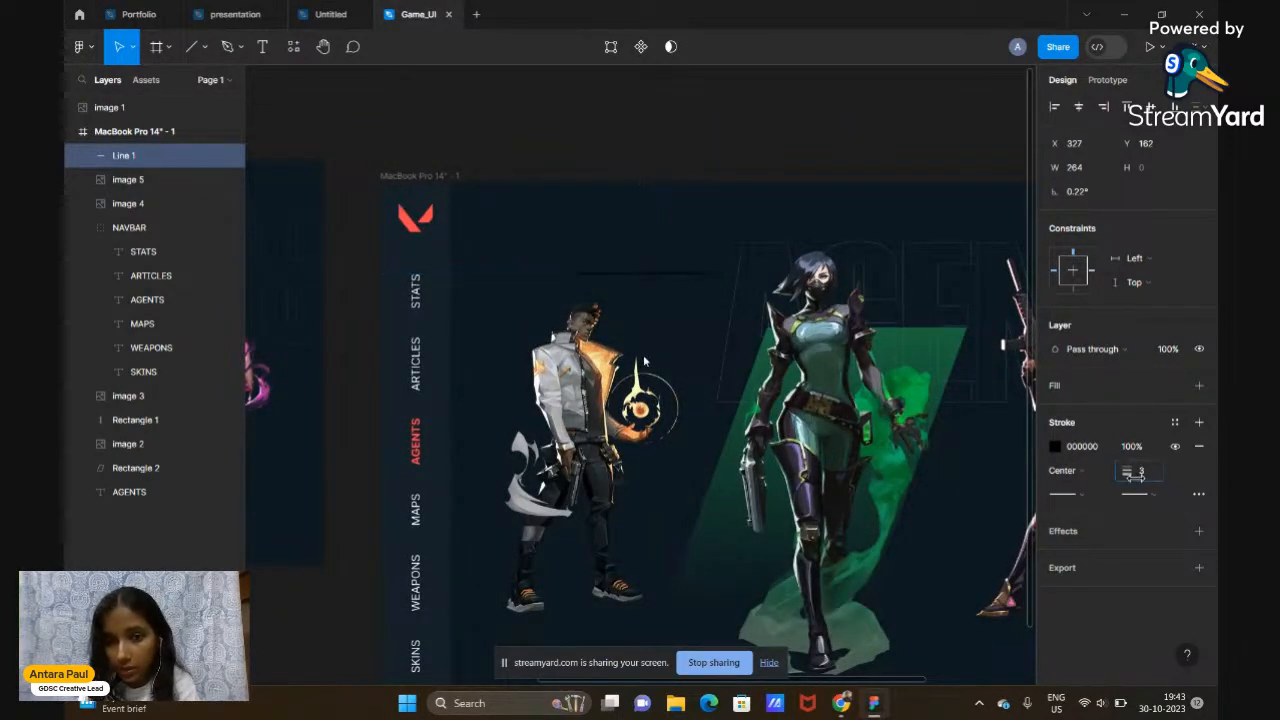
click(1055, 447)
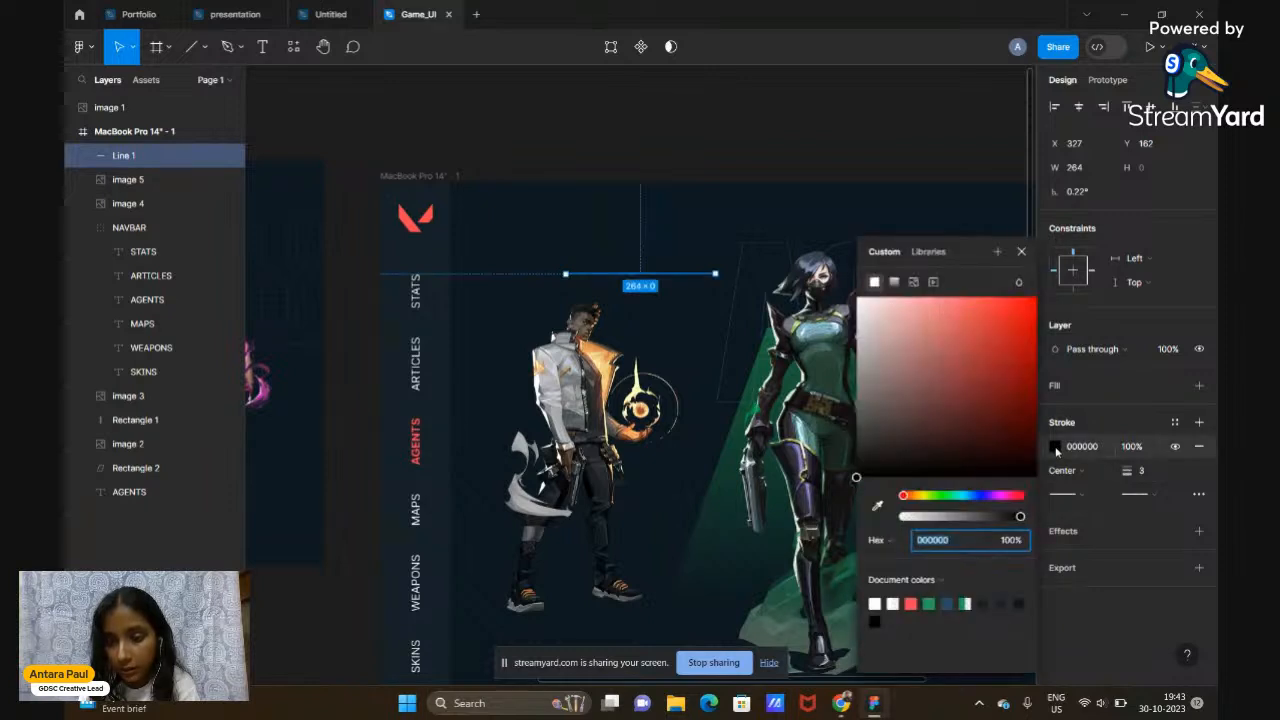
click(948, 603)
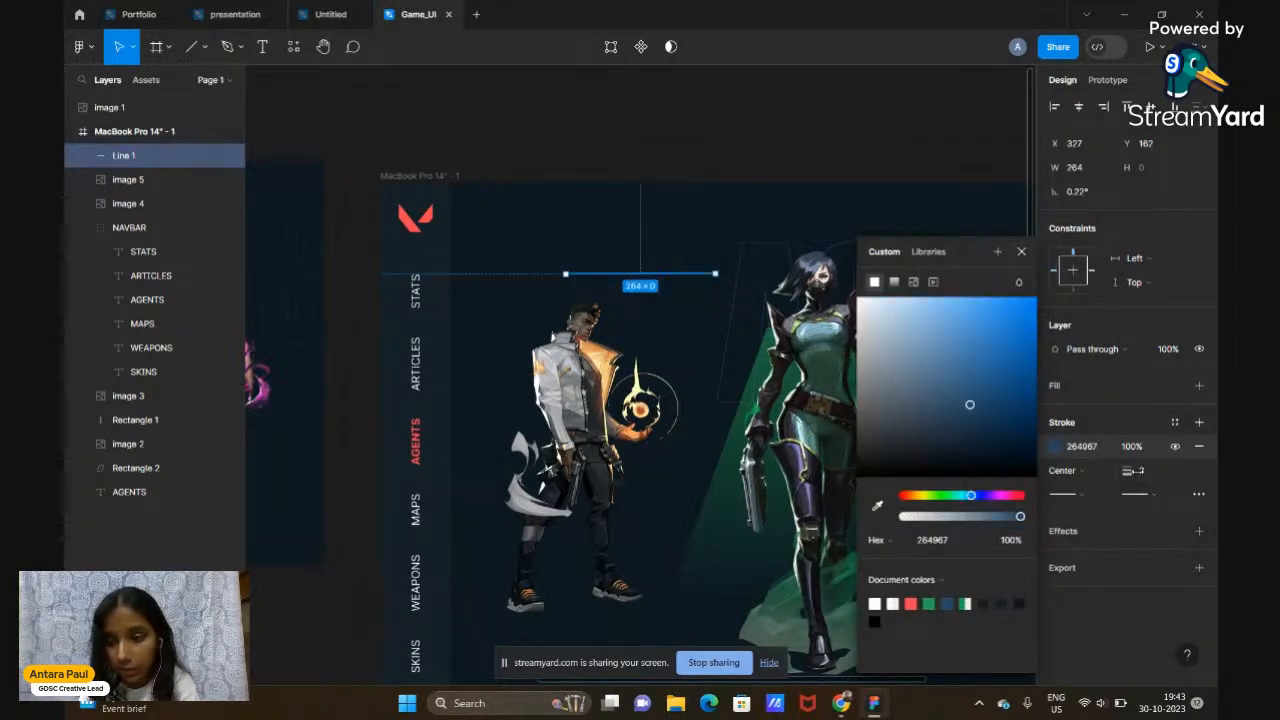
drag(1138, 471, 1136, 471)
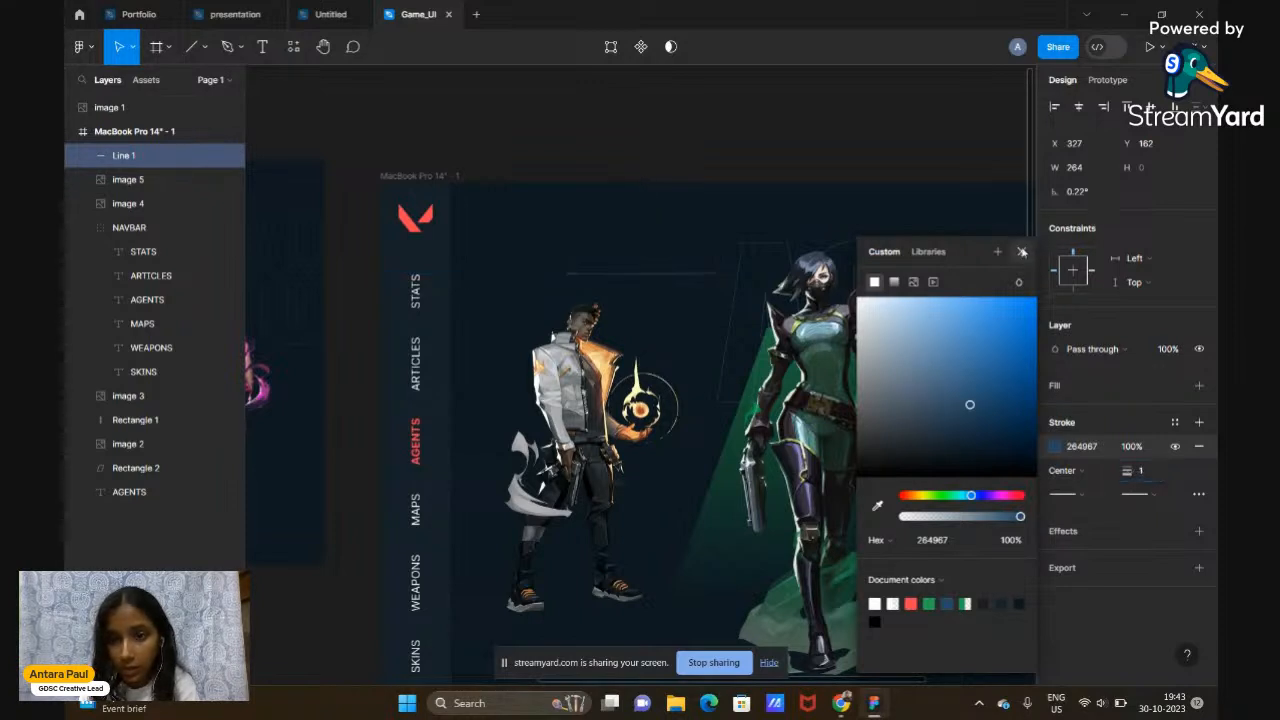
click(1021, 251)
click(877, 130)
key(shift+1)
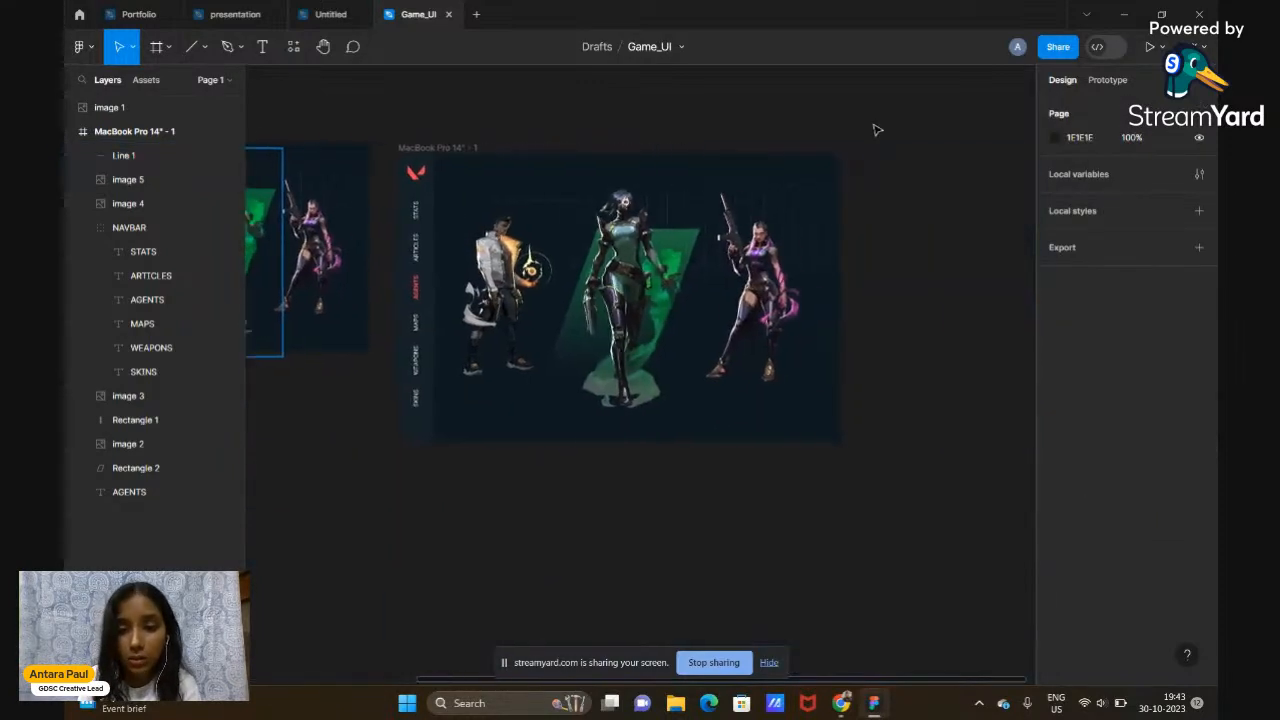
Shrink the right character image 4 slightly and move it a little right
scroll(902, 340, up, 1)
scroll(902, 340, up, 2)
scroll(902, 340, left, 3)
scroll(902, 340, down, 1)
scroll(902, 340, down, 3)
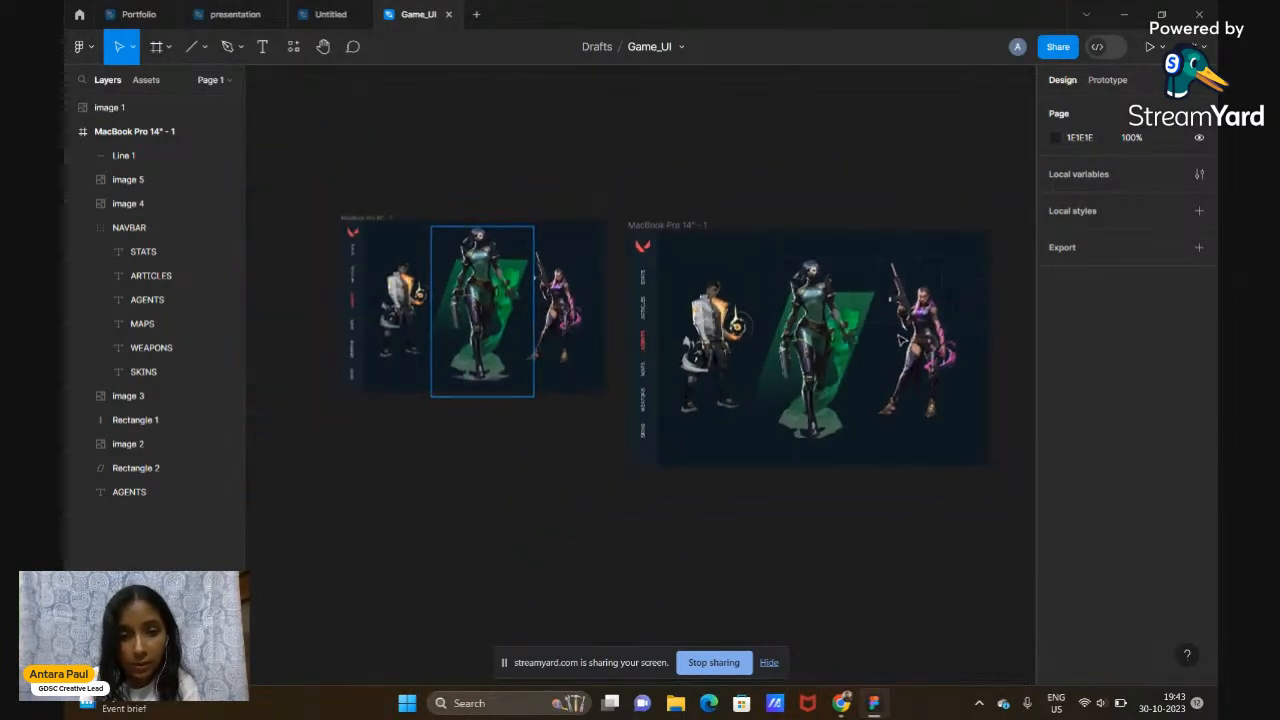
scroll(900, 338, up, 3)
scroll(880, 360, right, 5)
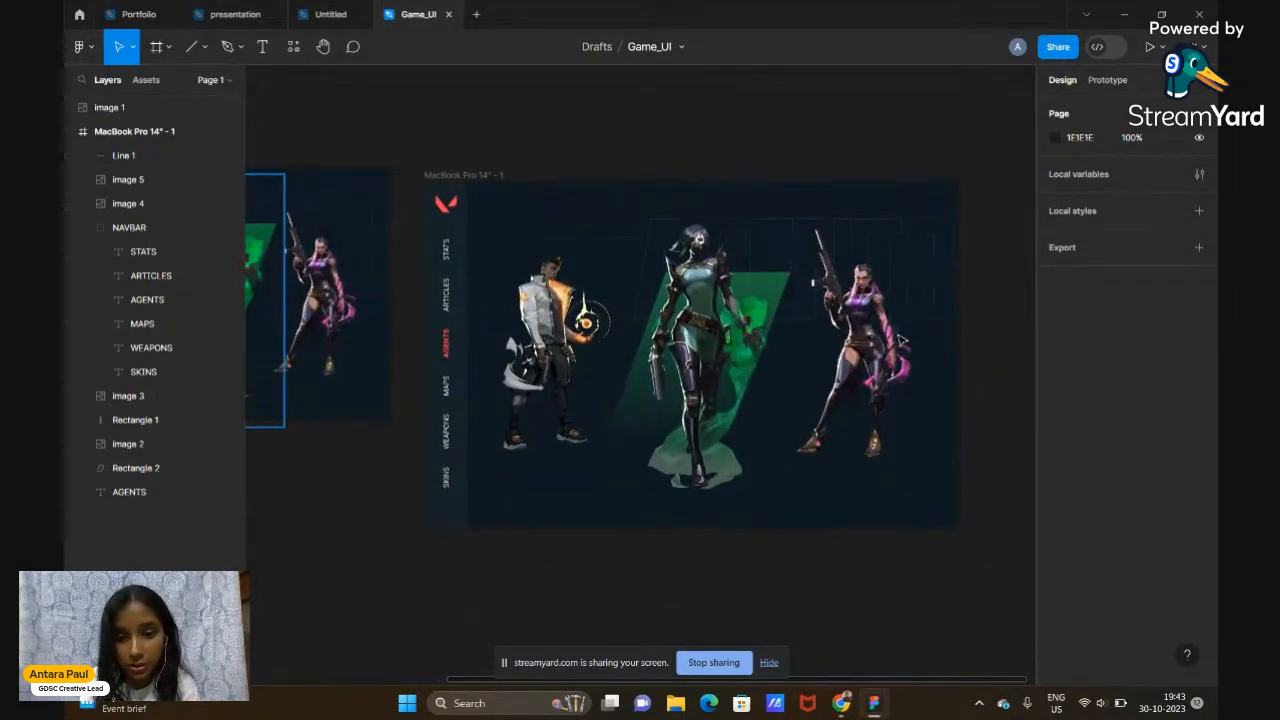
click(862, 392)
scroll(862, 392, up, 3)
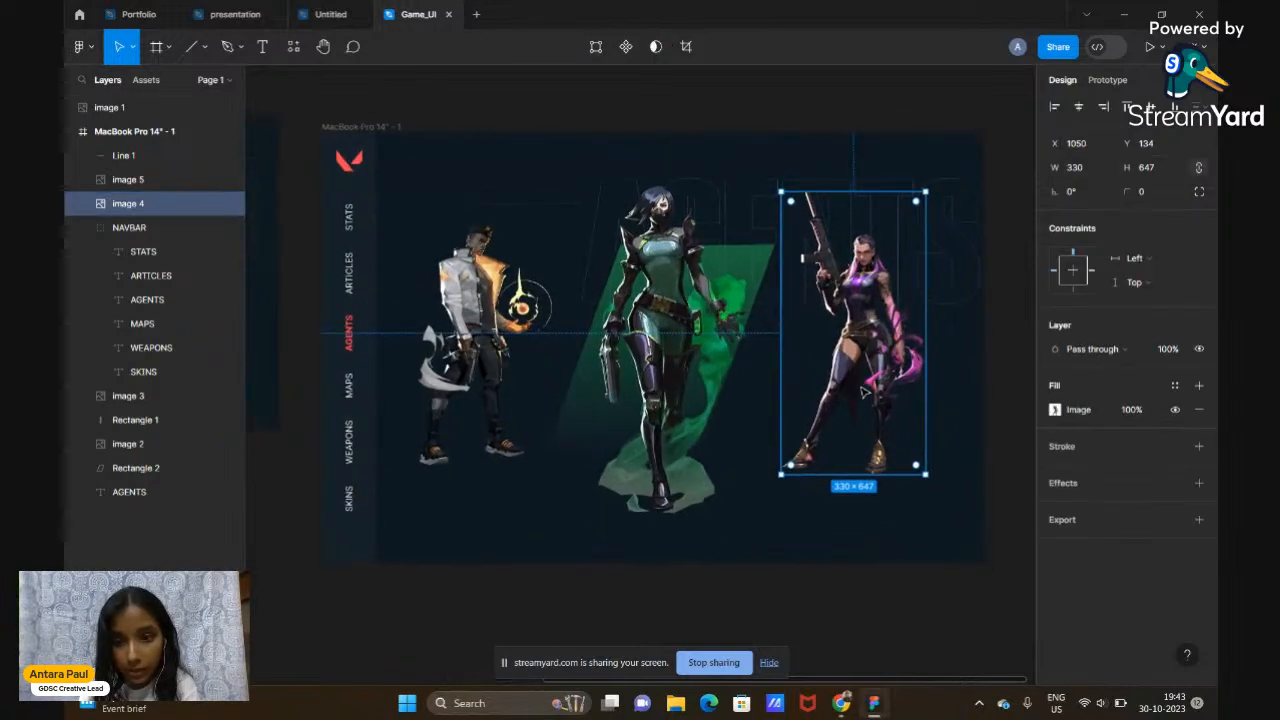
drag(781, 192, 795, 205)
drag(868, 346, 874, 349)
click(994, 371)
Group Viper's image 2 with the green parallelogram Rectangle 2
scroll(995, 375, down, 4)
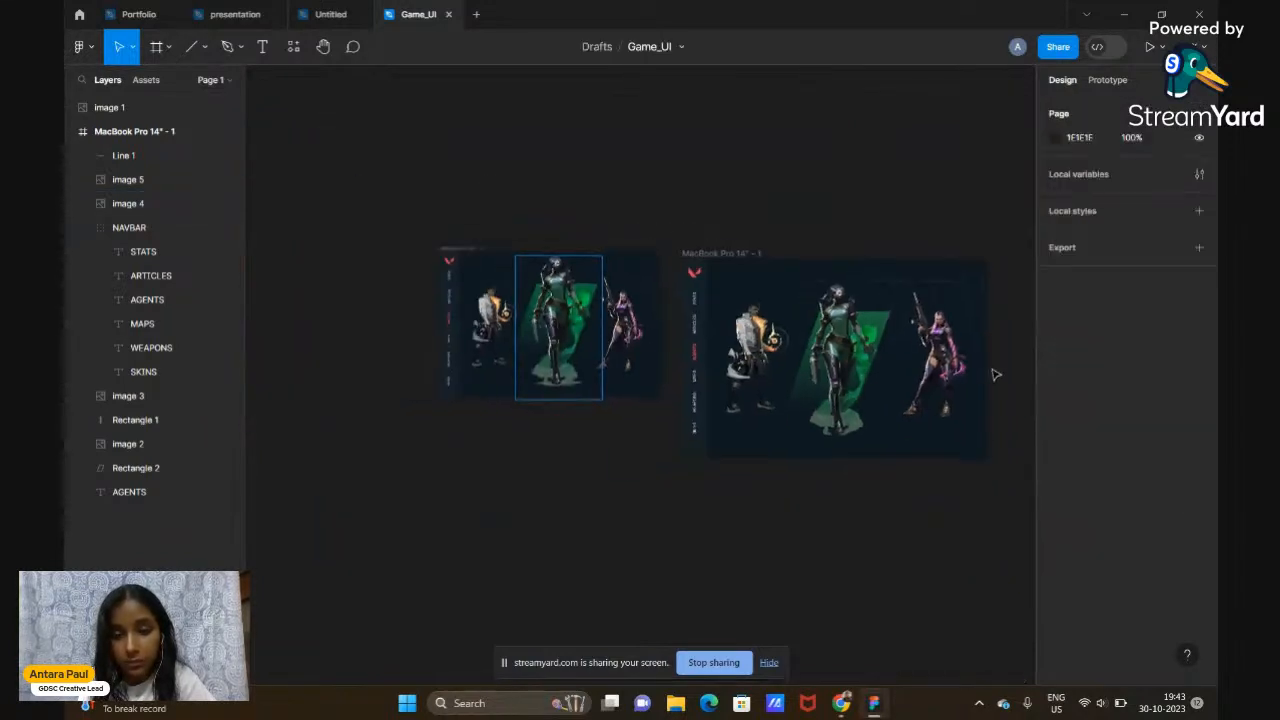
scroll(995, 375, right, 2)
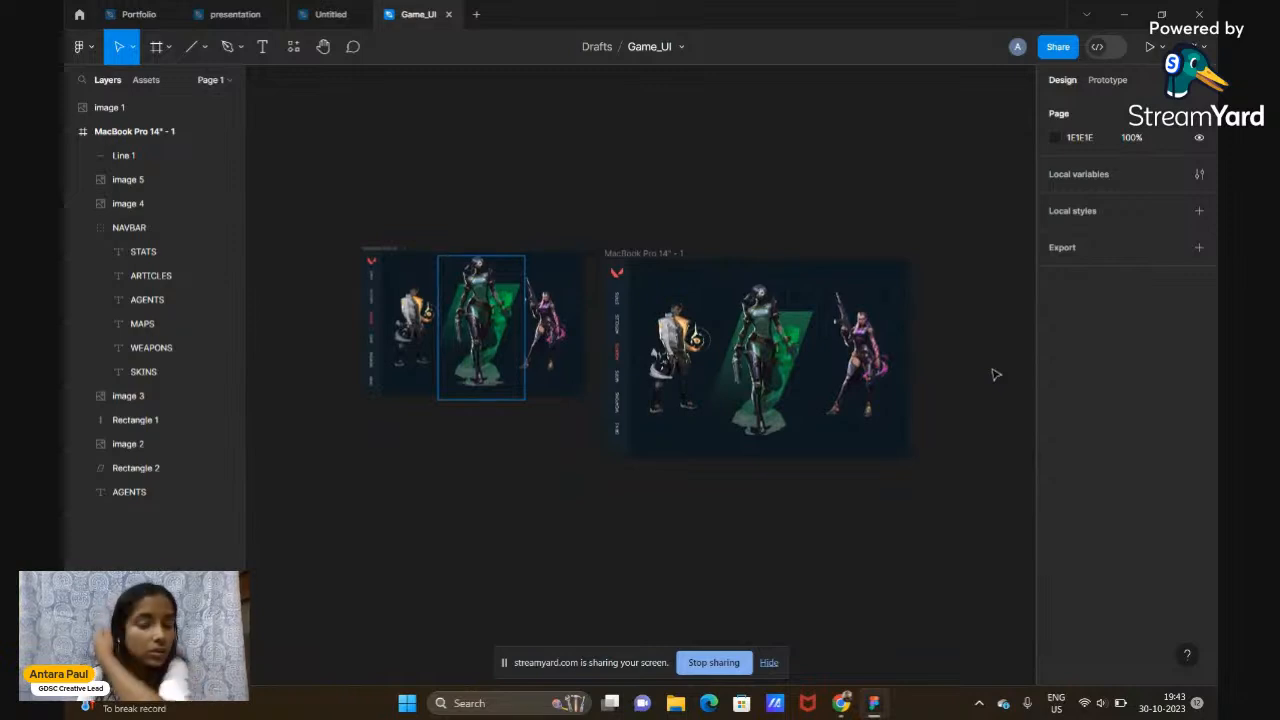
scroll(758, 336, up, 4)
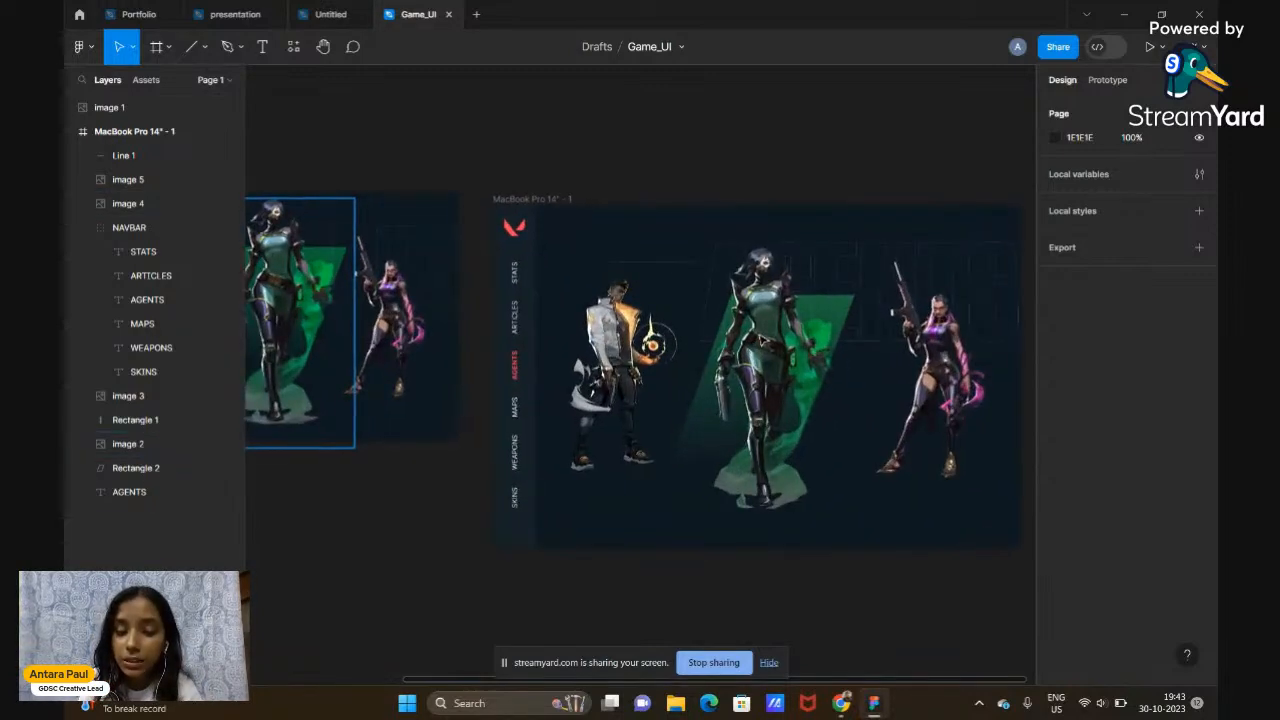
scroll(640, 370, right, 1)
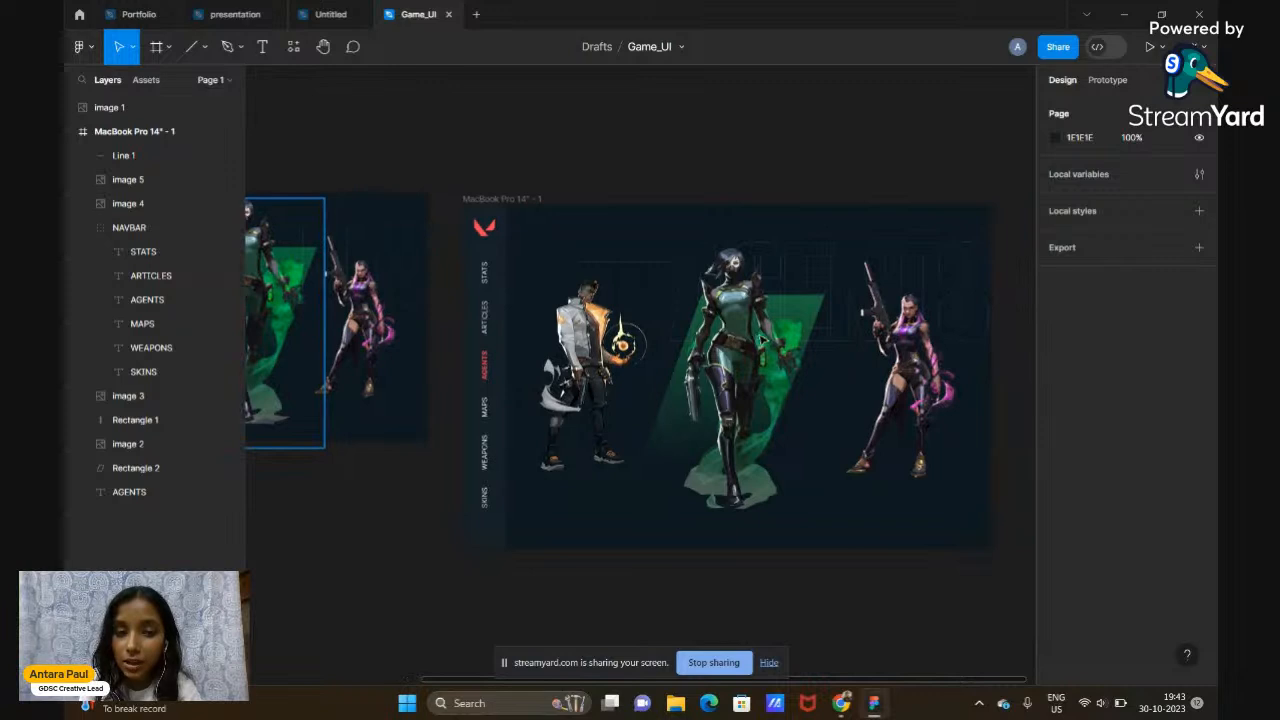
scroll(762, 339, right, 1)
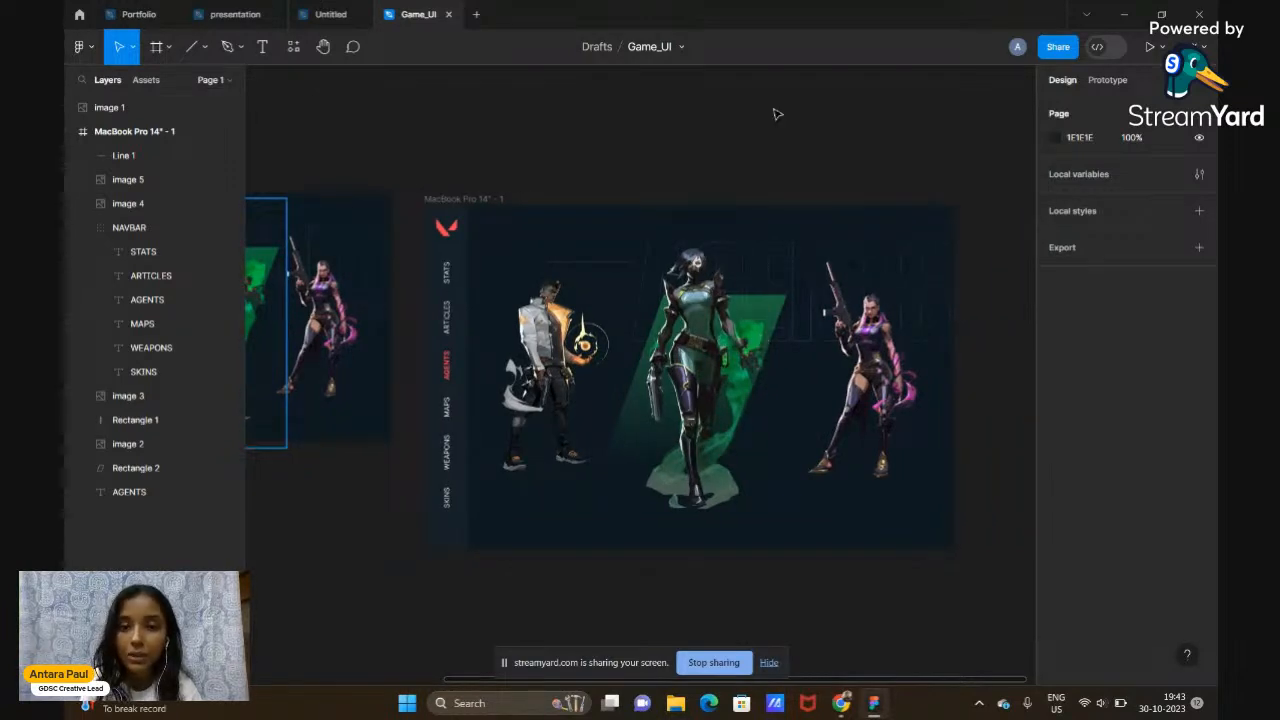
scroll(640, 370, right, 2)
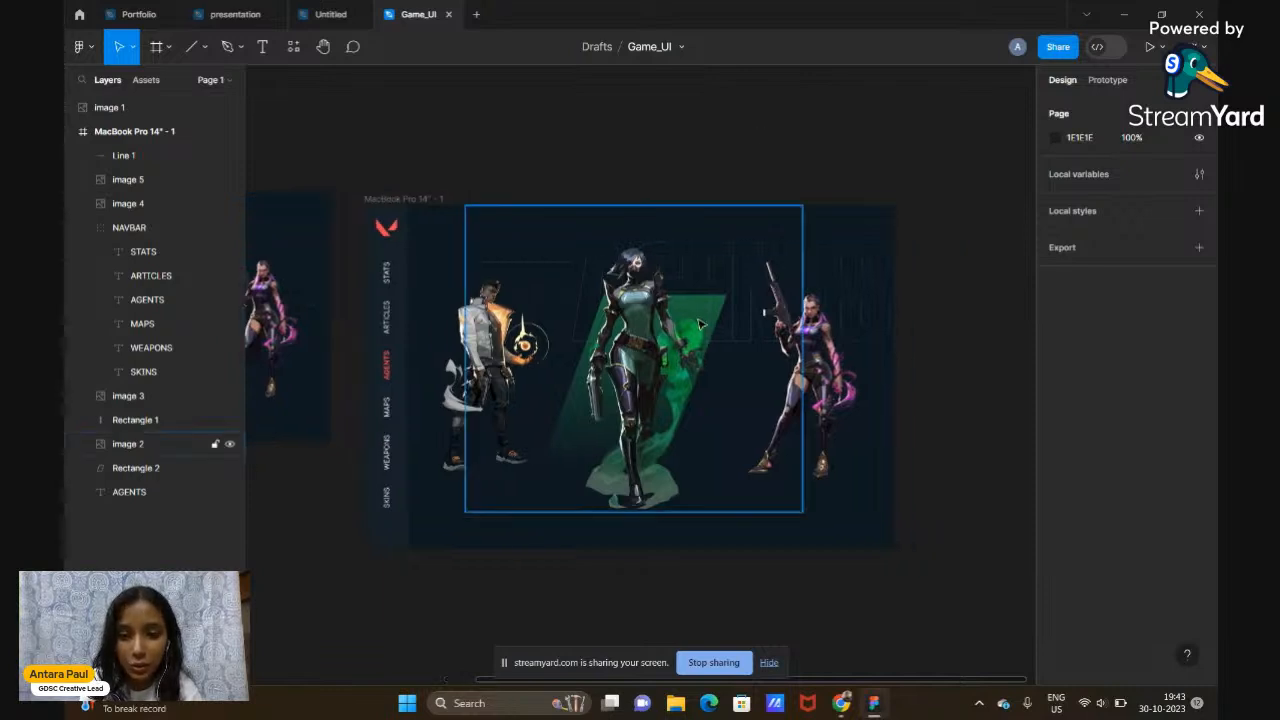
click(147, 465)
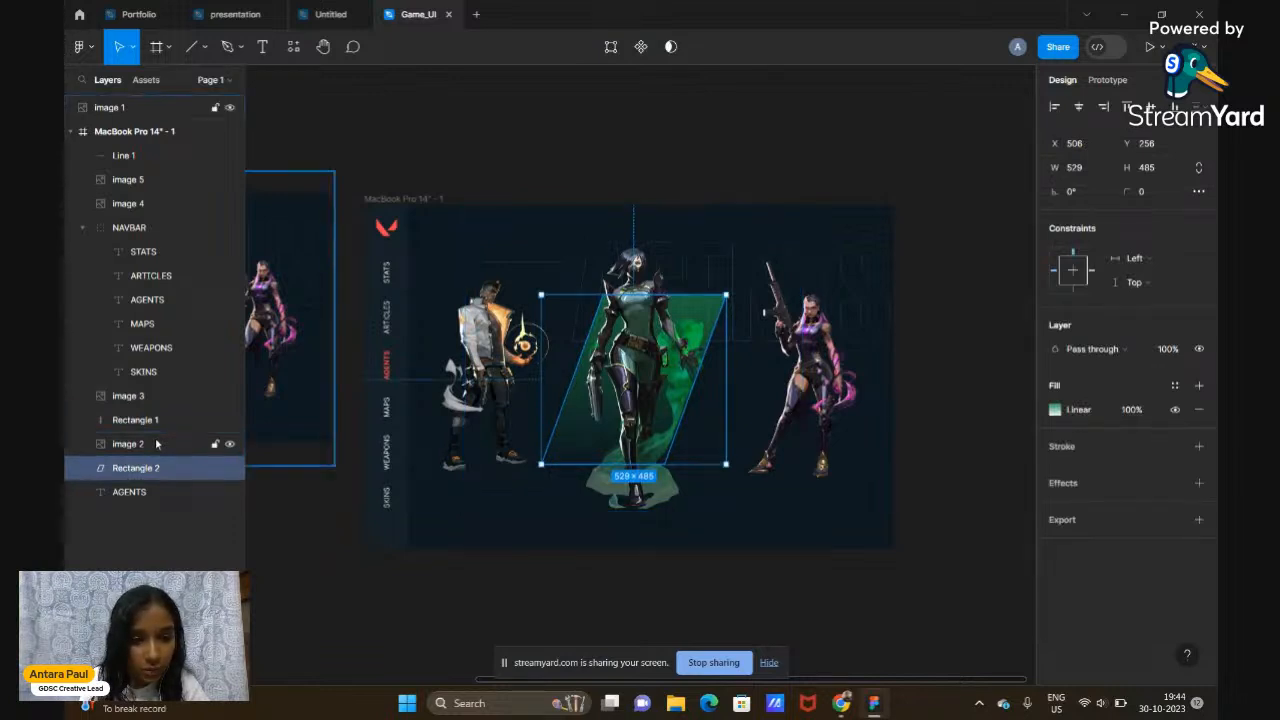
shift+click(156, 443)
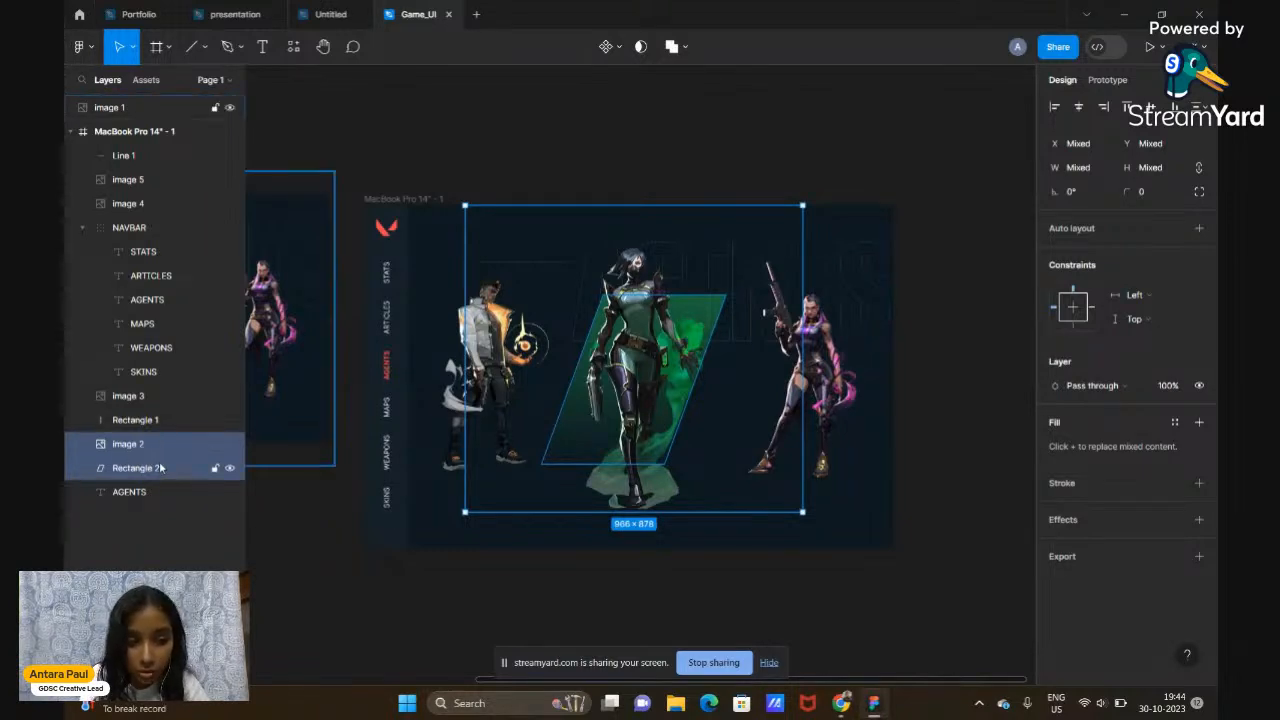
key(ctrl+g)
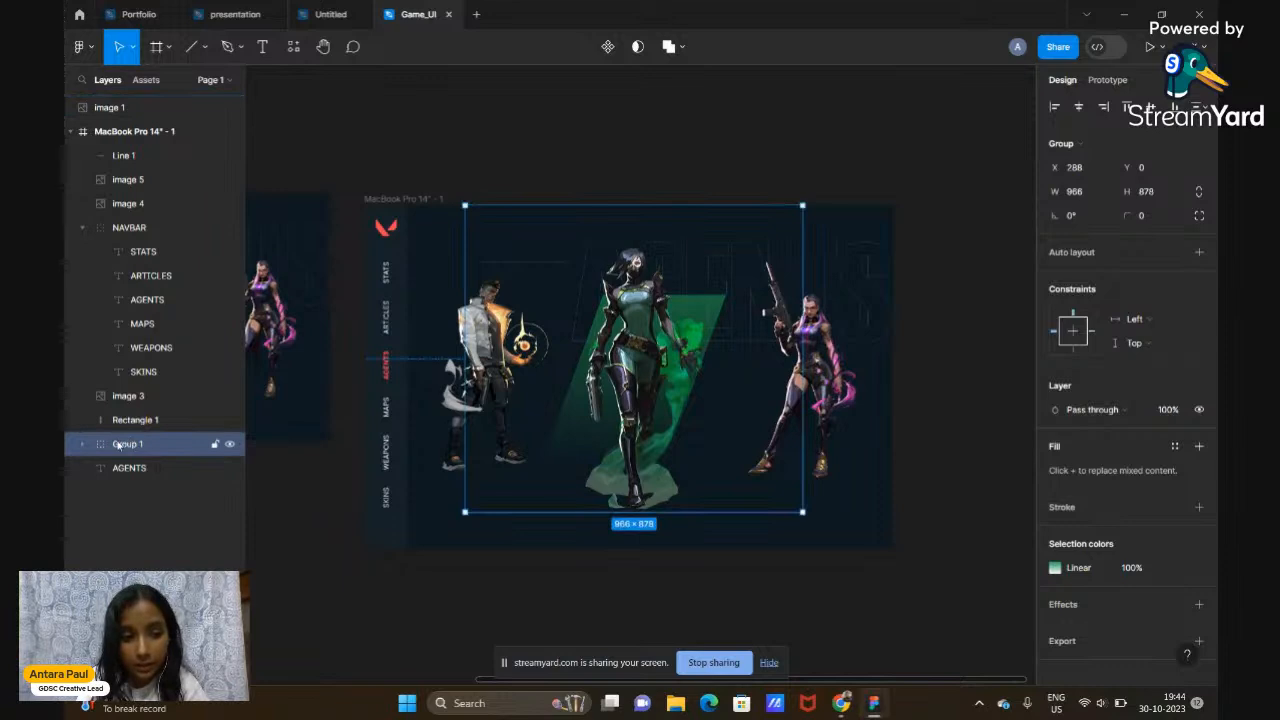
Rename the group to VIPER and nudge it slightly right
double_click(127, 444)
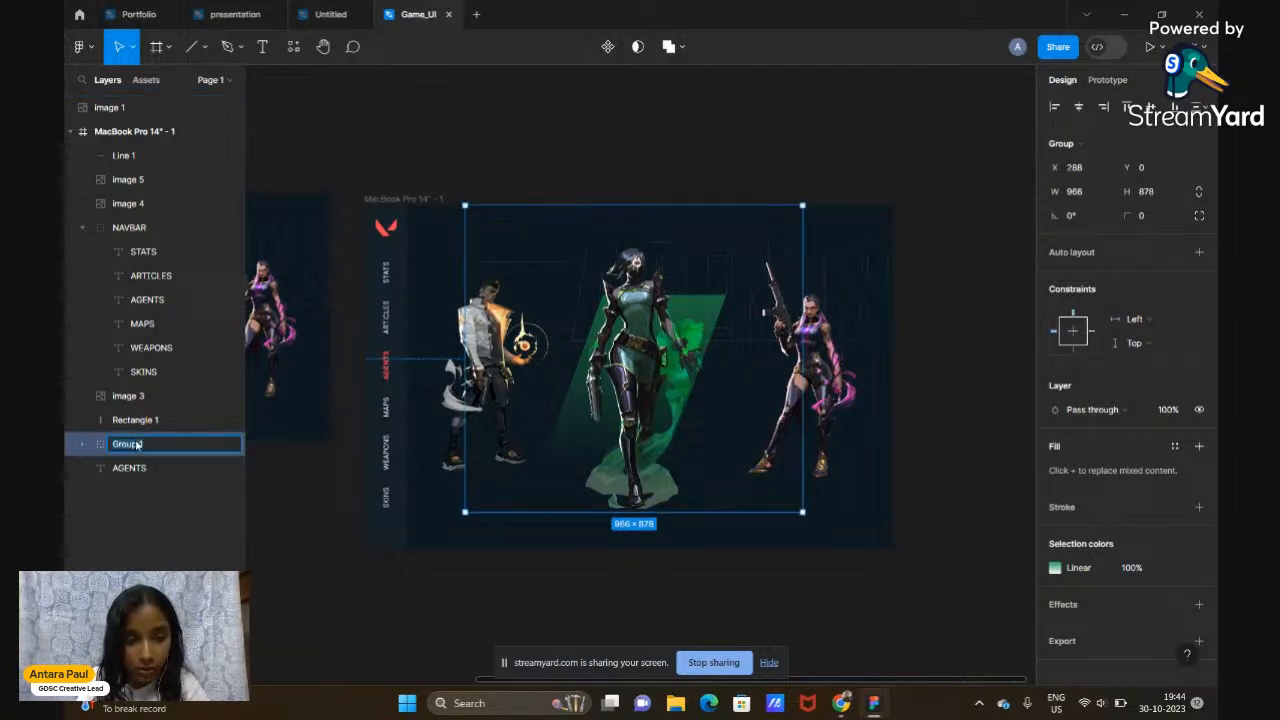
text(VIPER)
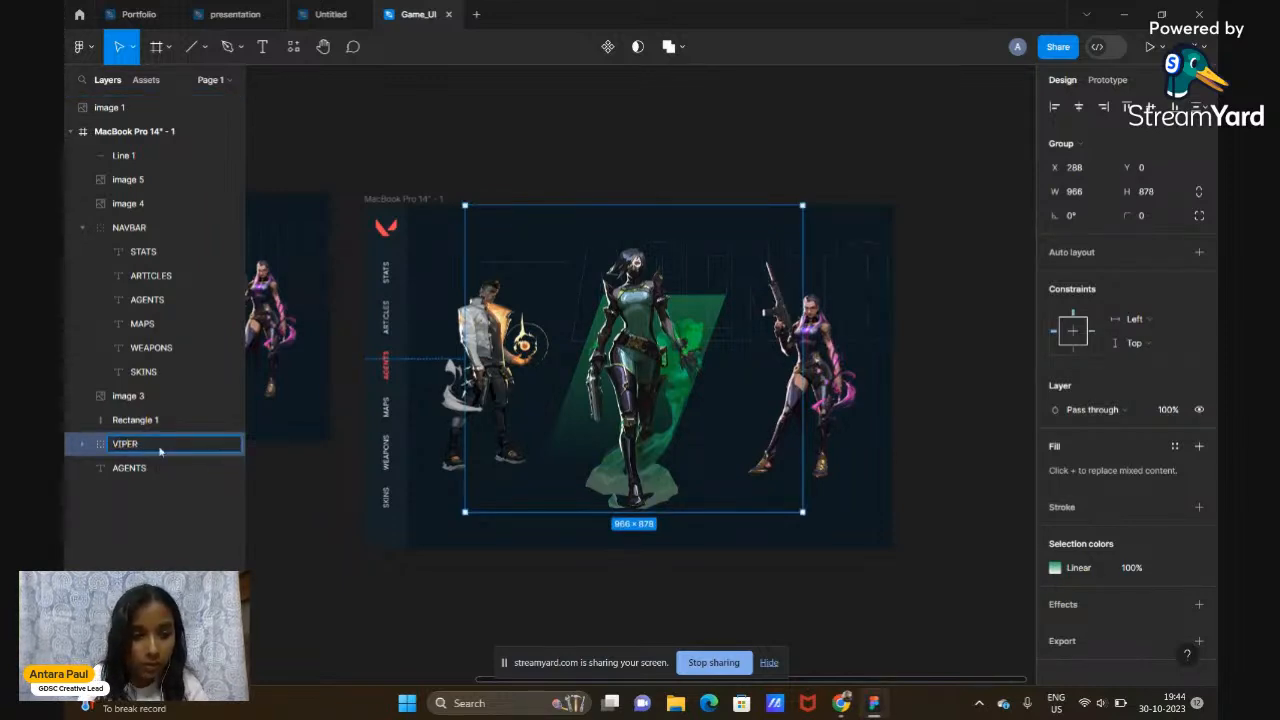
click(280, 512)
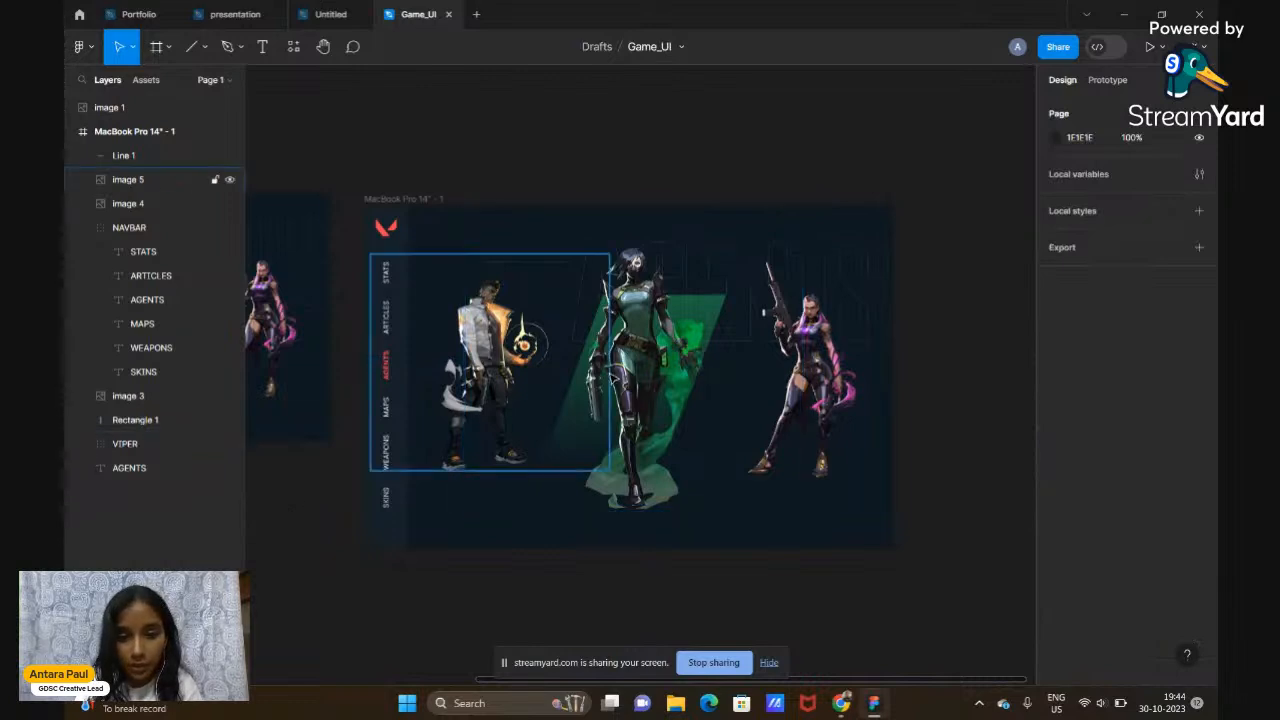
drag(657, 385, 665, 386)
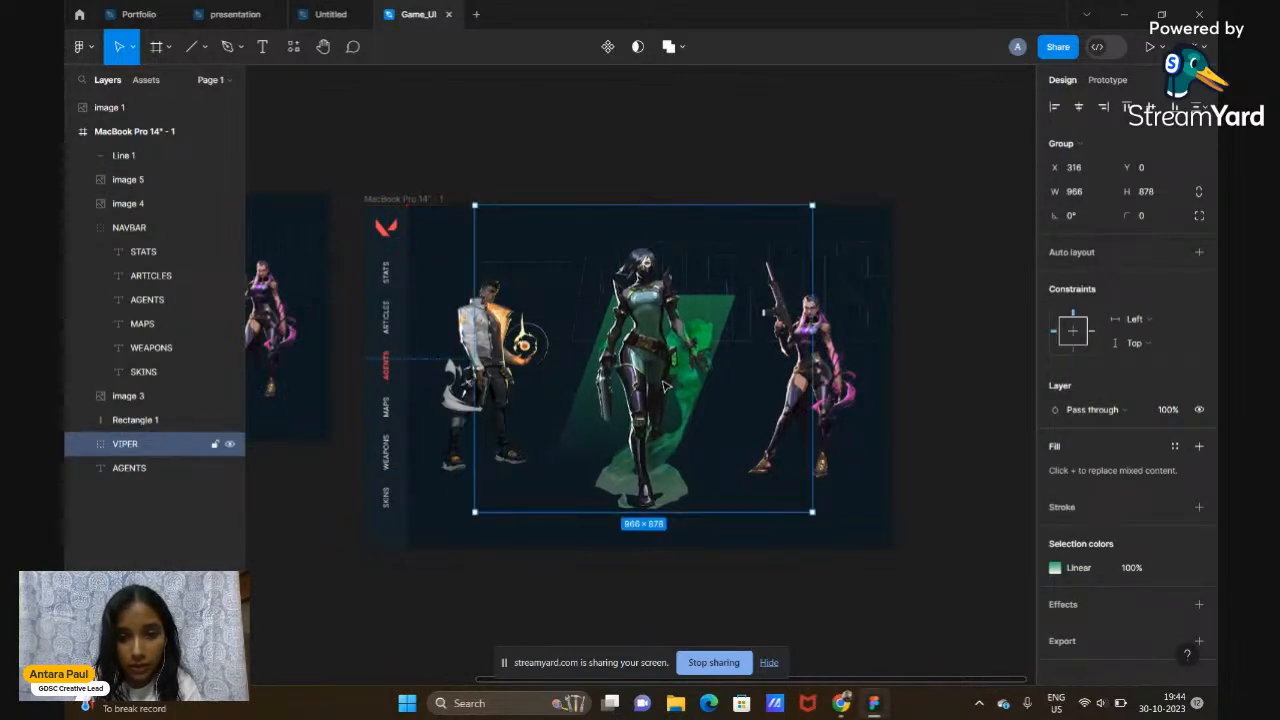
Switch to the Untitled file showing the VIPER reference design
click(940, 357)
scroll(940, 357, down, 3)
scroll(940, 357, right, 1)
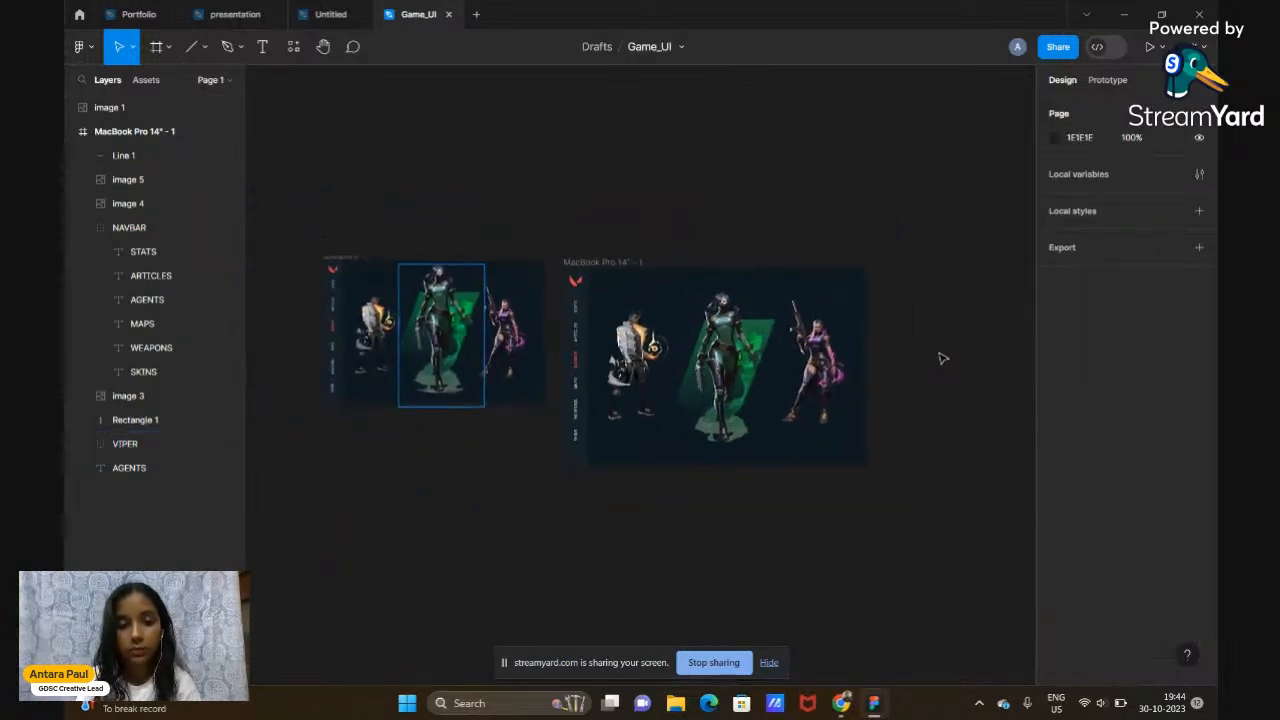
scroll(940, 357, up, 3)
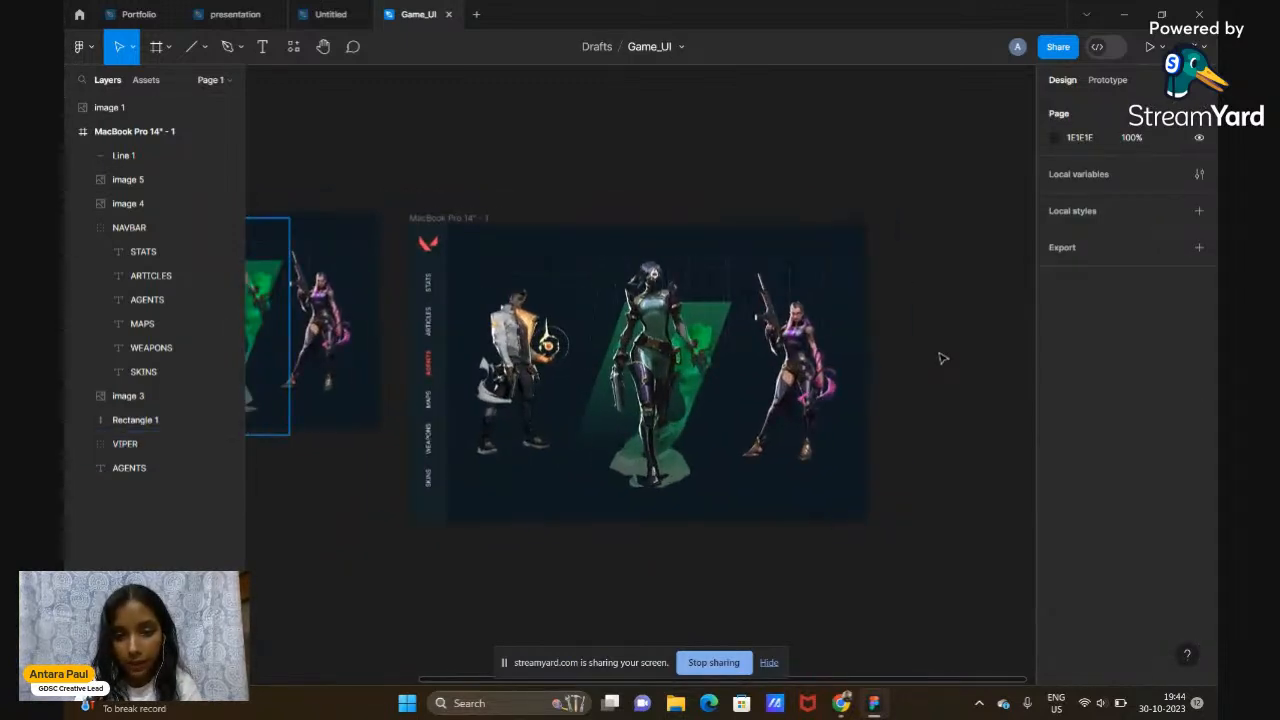
scroll(940, 357, right, 2)
scroll(940, 357, down, 1)
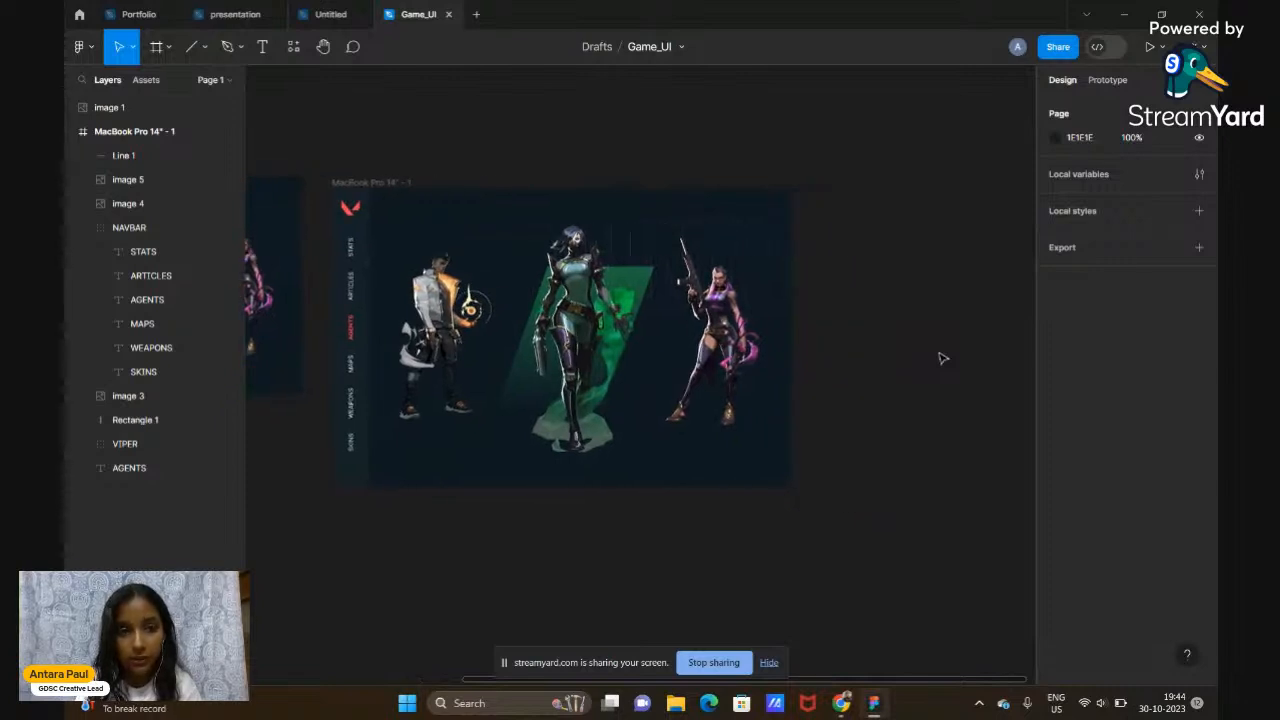
scroll(940, 357, down, 3)
scroll(940, 357, right, 2)
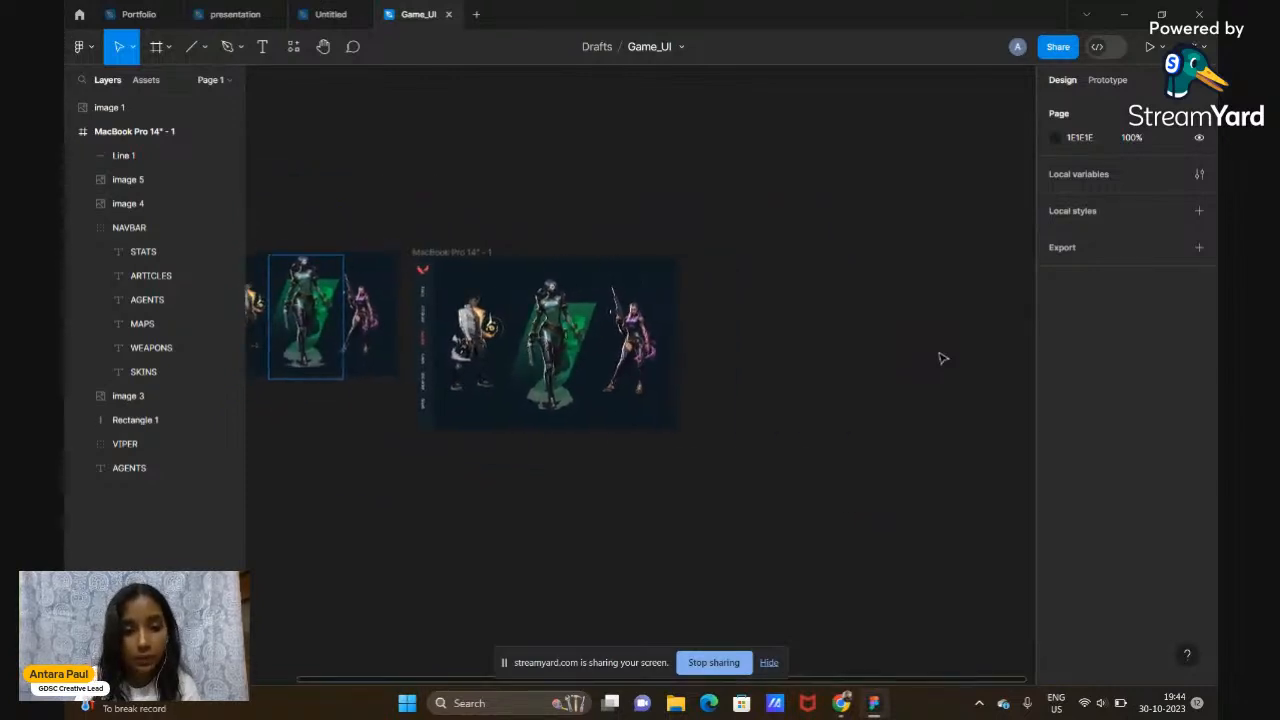
click(324, 13)
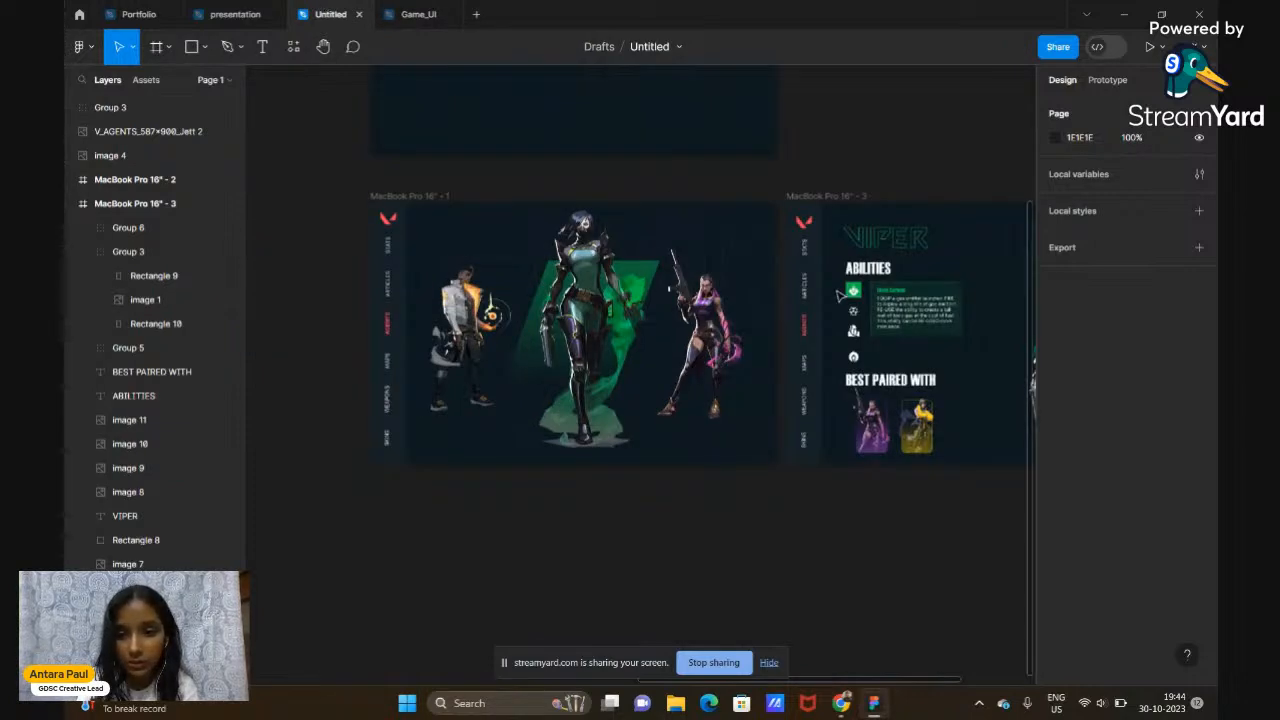
scroll(840, 296, right, 5)
scroll(840, 296, up, 5)
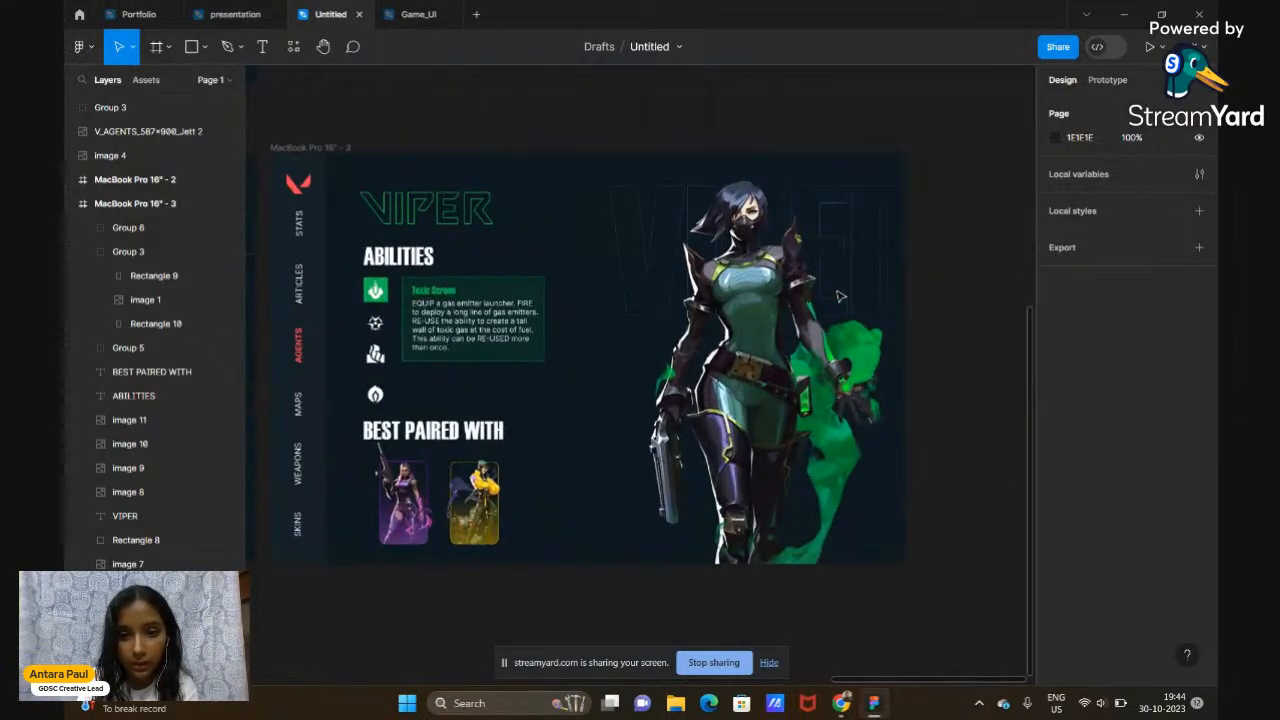
scroll(596, 408, down, 5)
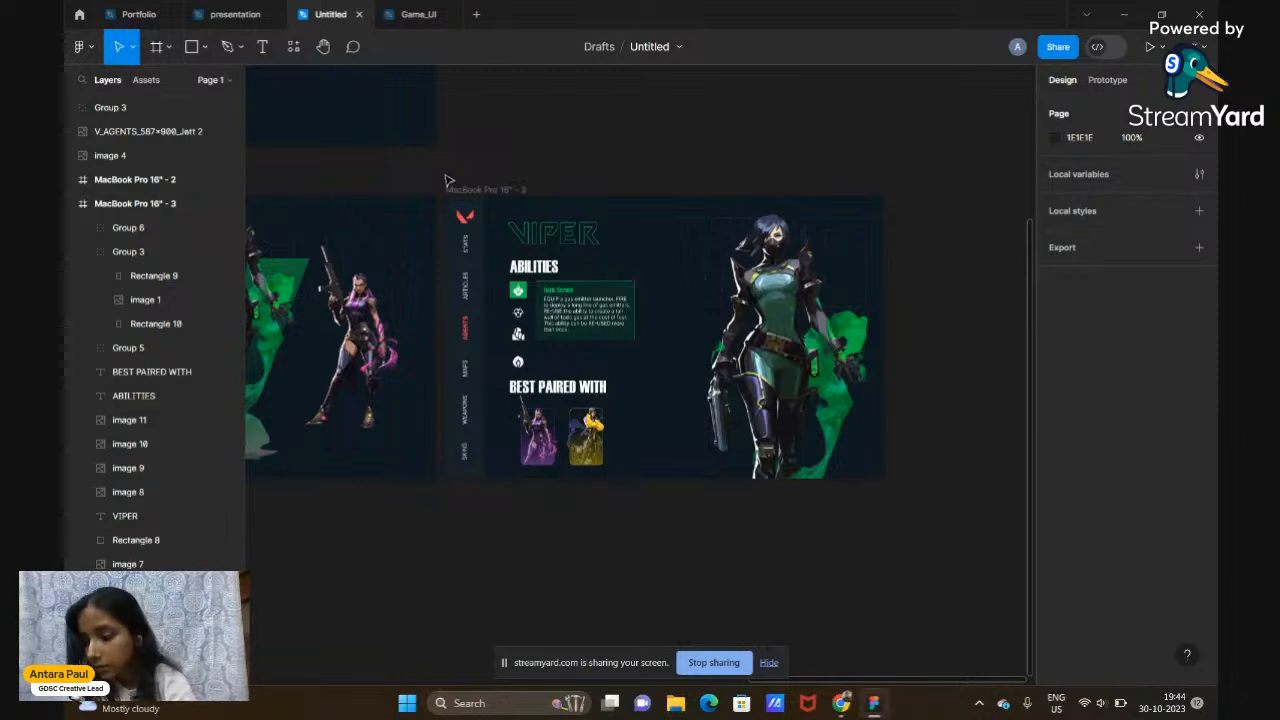
Snip a screenshot of the VIPER reference frame, then return to the Game_UI file
key(super+shift+s)
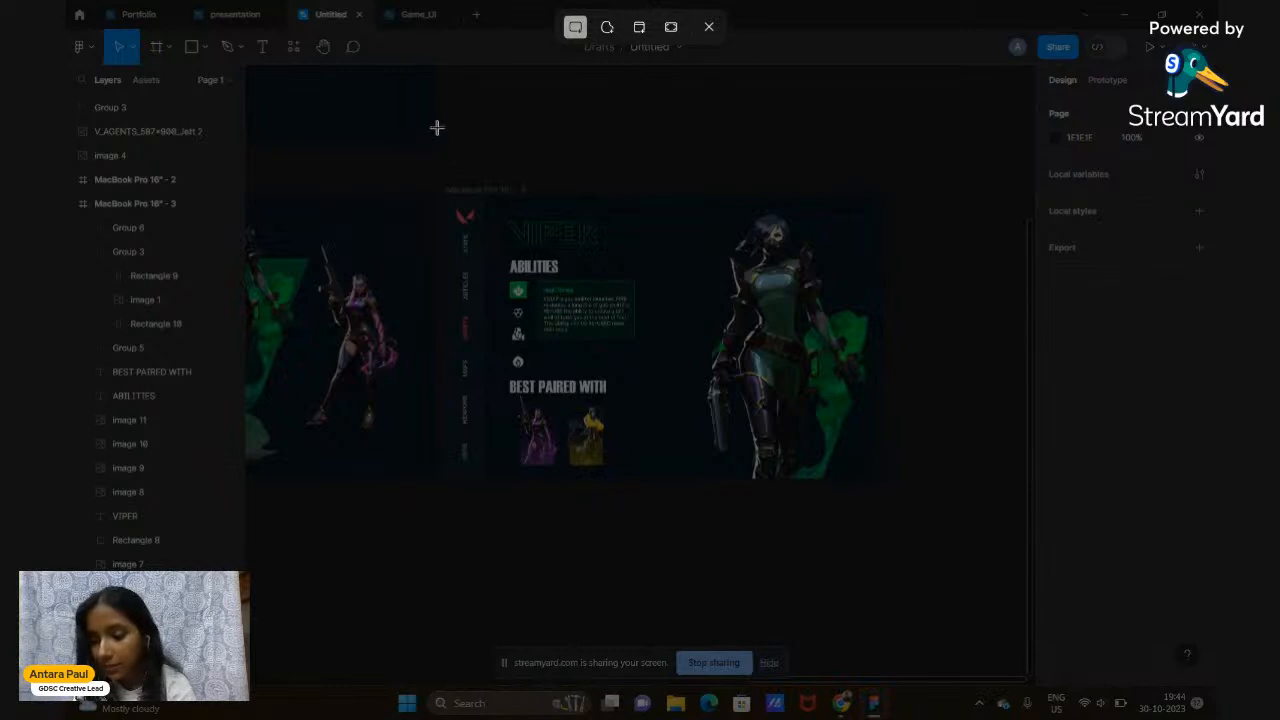
key(Escape)
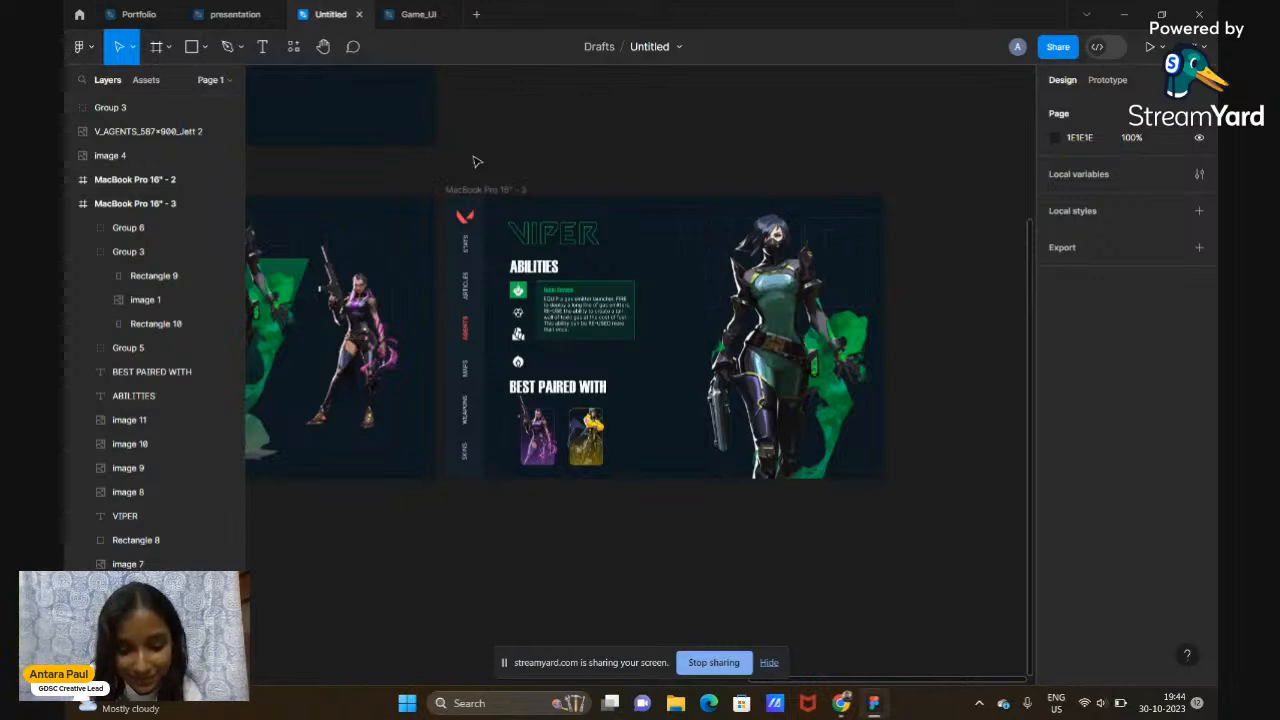
key(super+shift+s)
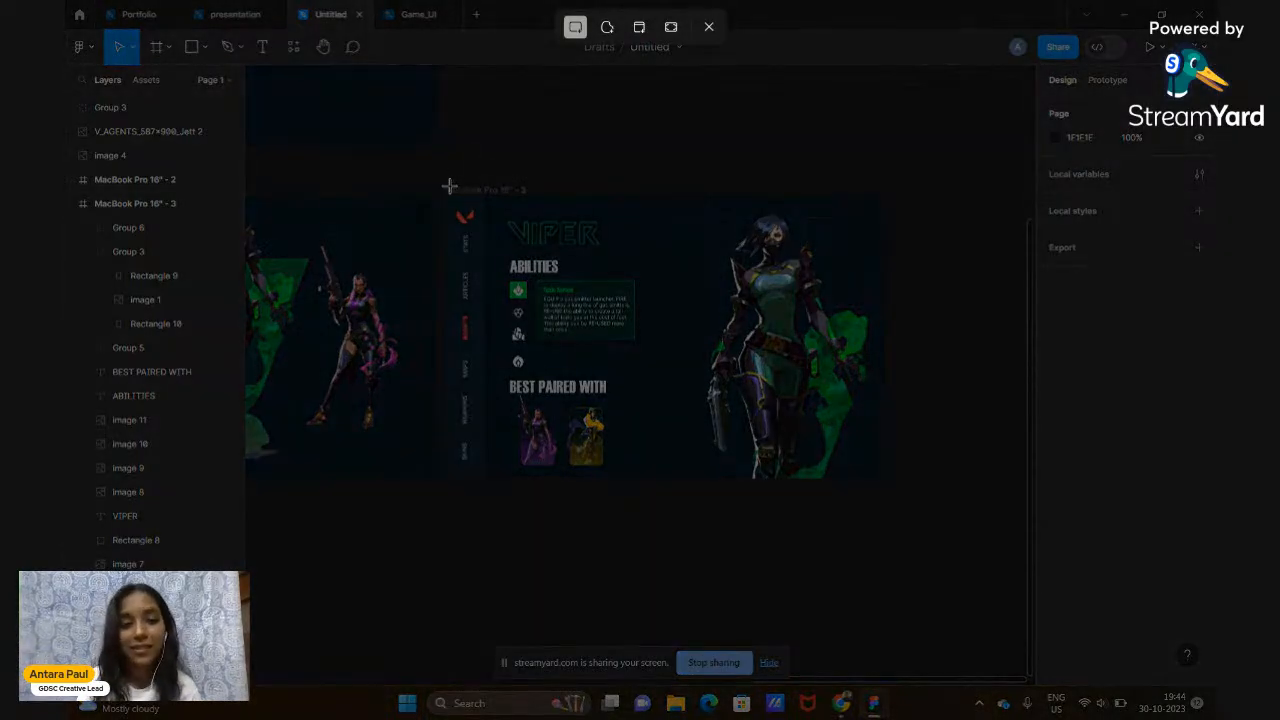
drag(434, 174, 897, 495)
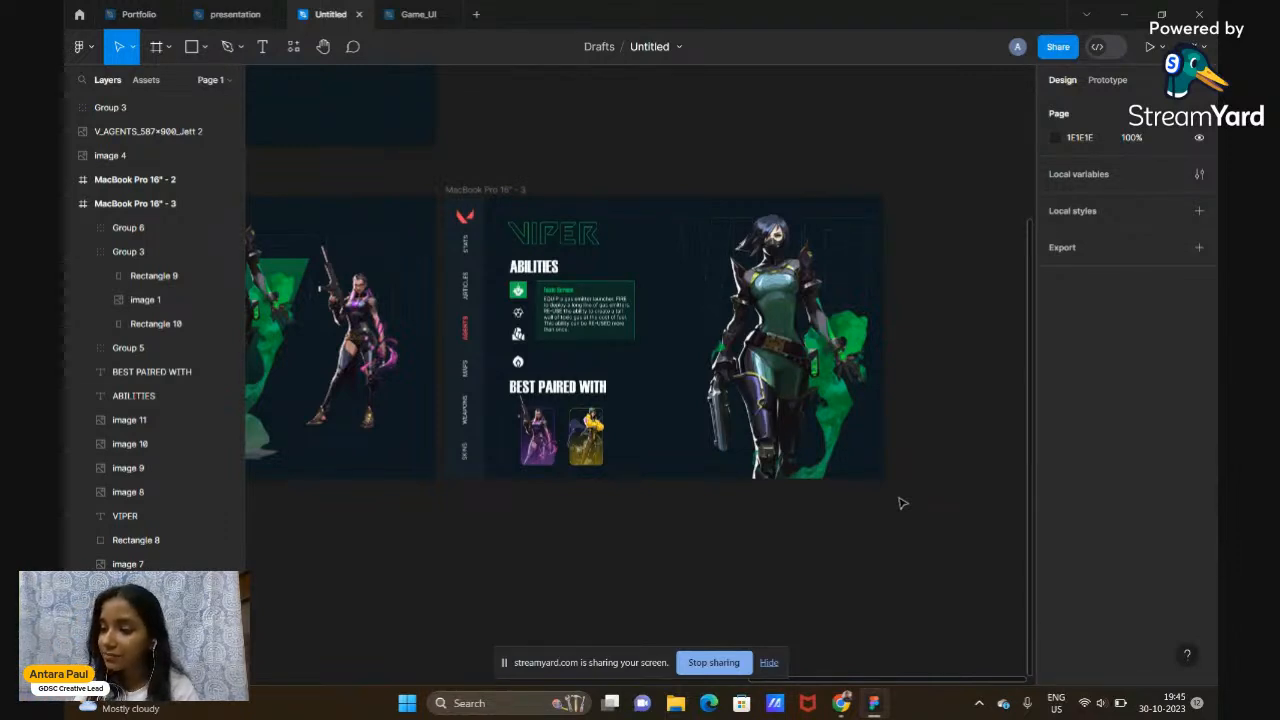
click(419, 15)
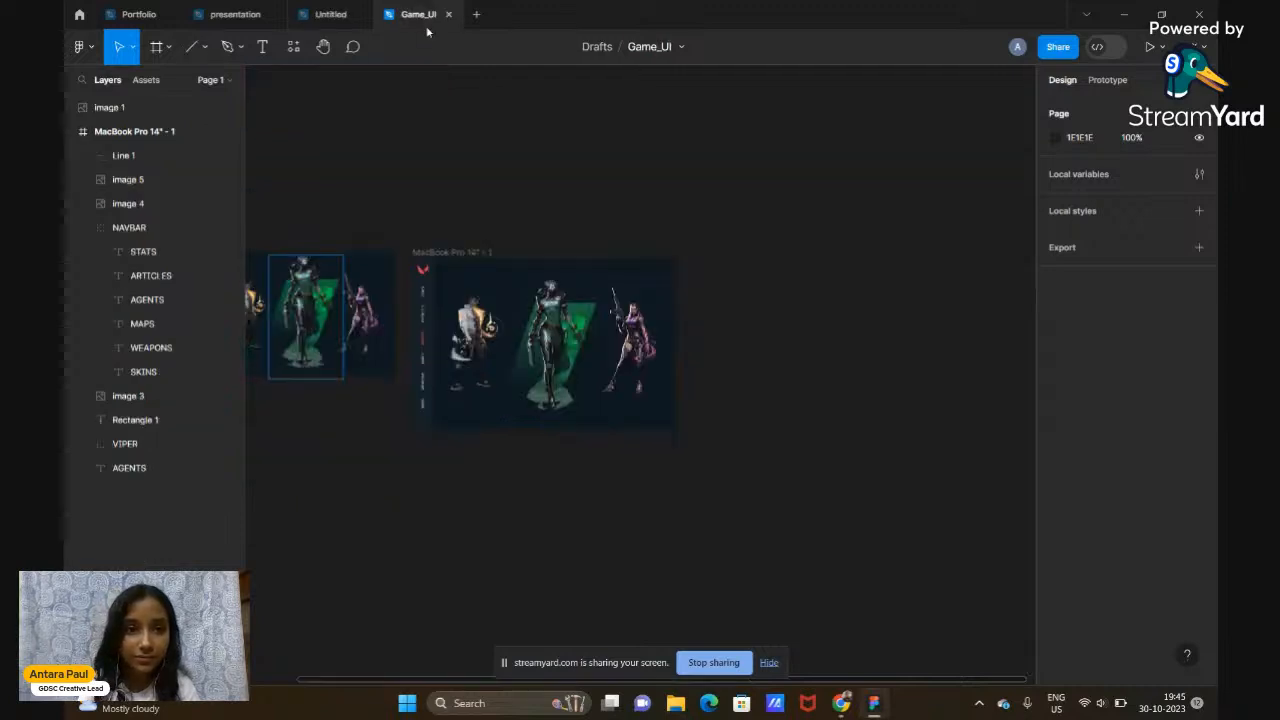
Paste the VIPER reference screenshot into Game_UI, above and right of MacBook Pro 14" - 1
right_click(705, 184)
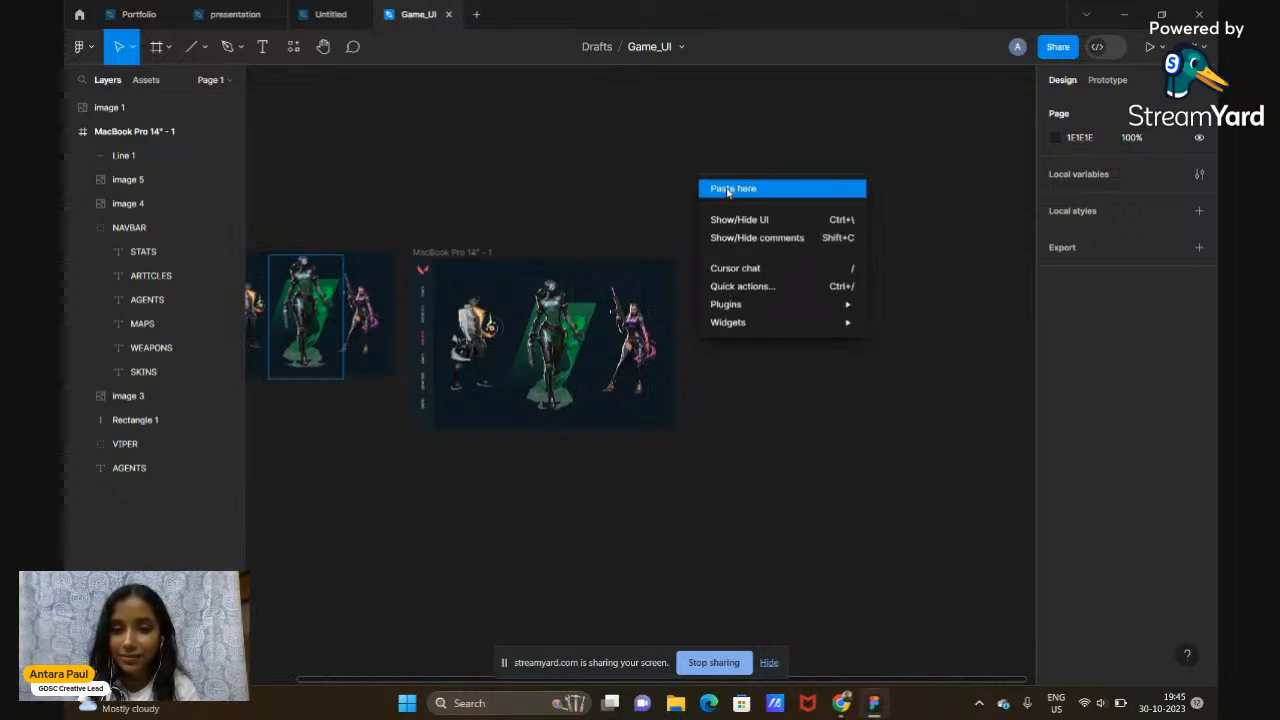
click(729, 189)
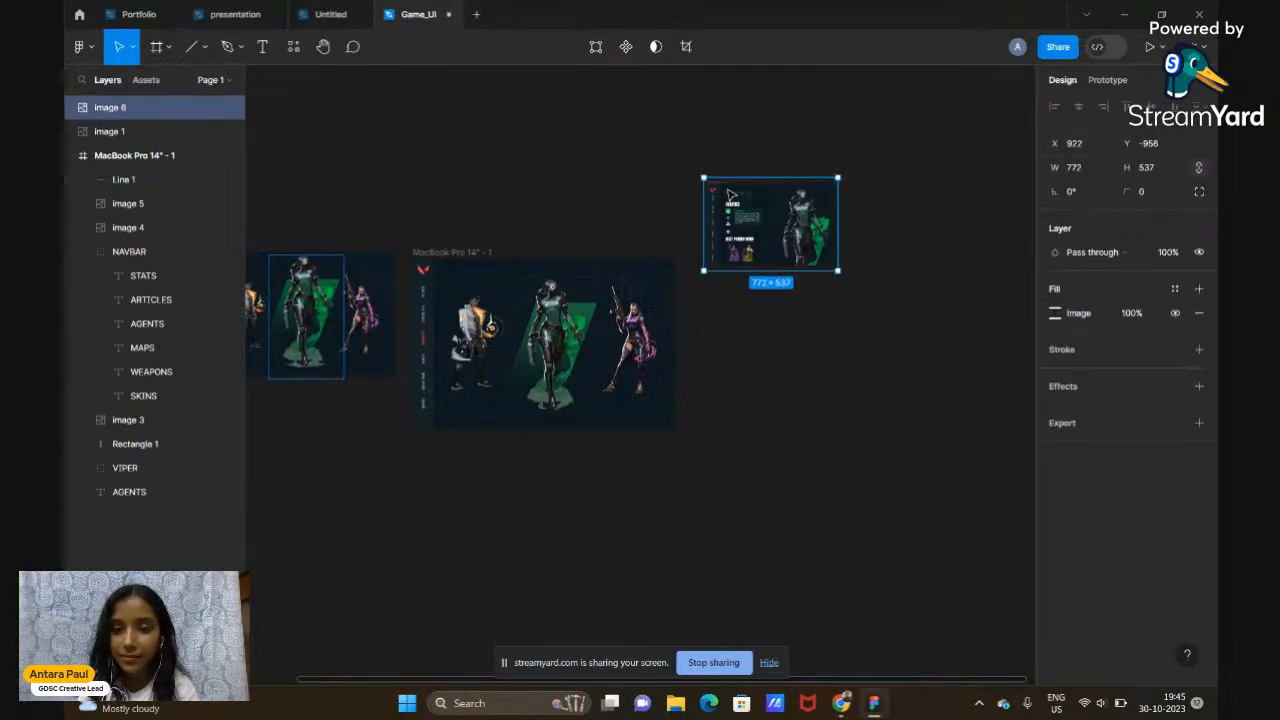
drag(728, 190, 532, 140)
scroll(533, 140, left, 3)
drag(655, 157, 876, 185)
scroll(879, 191, right, 3)
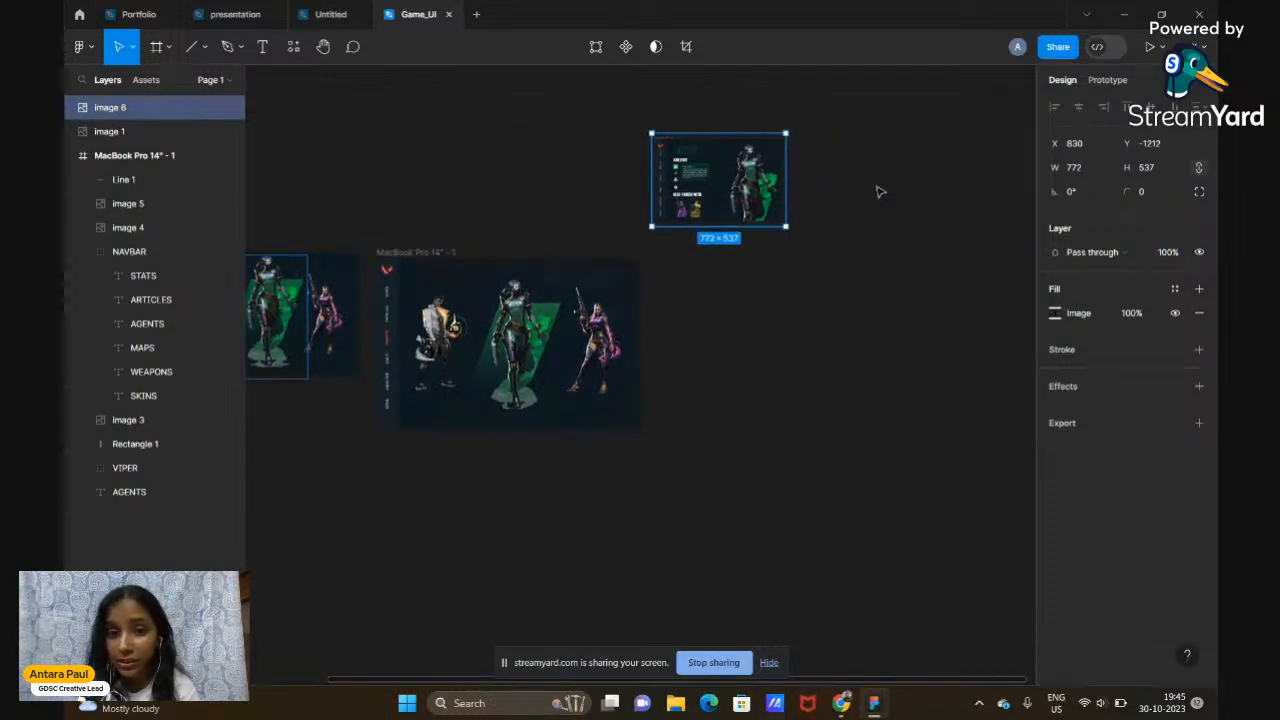
scroll(879, 191, up, 2)
scroll(879, 191, right, 4)
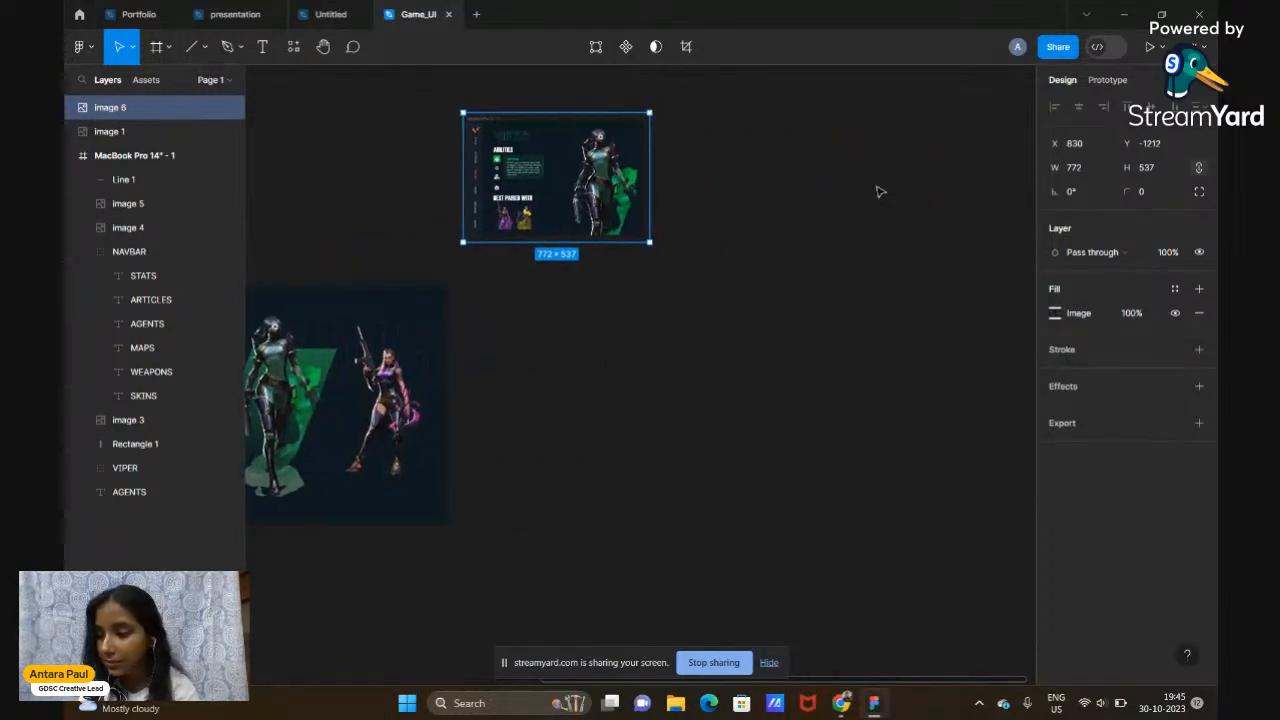
scroll(879, 191, down, 1)
scroll(879, 191, left, 1)
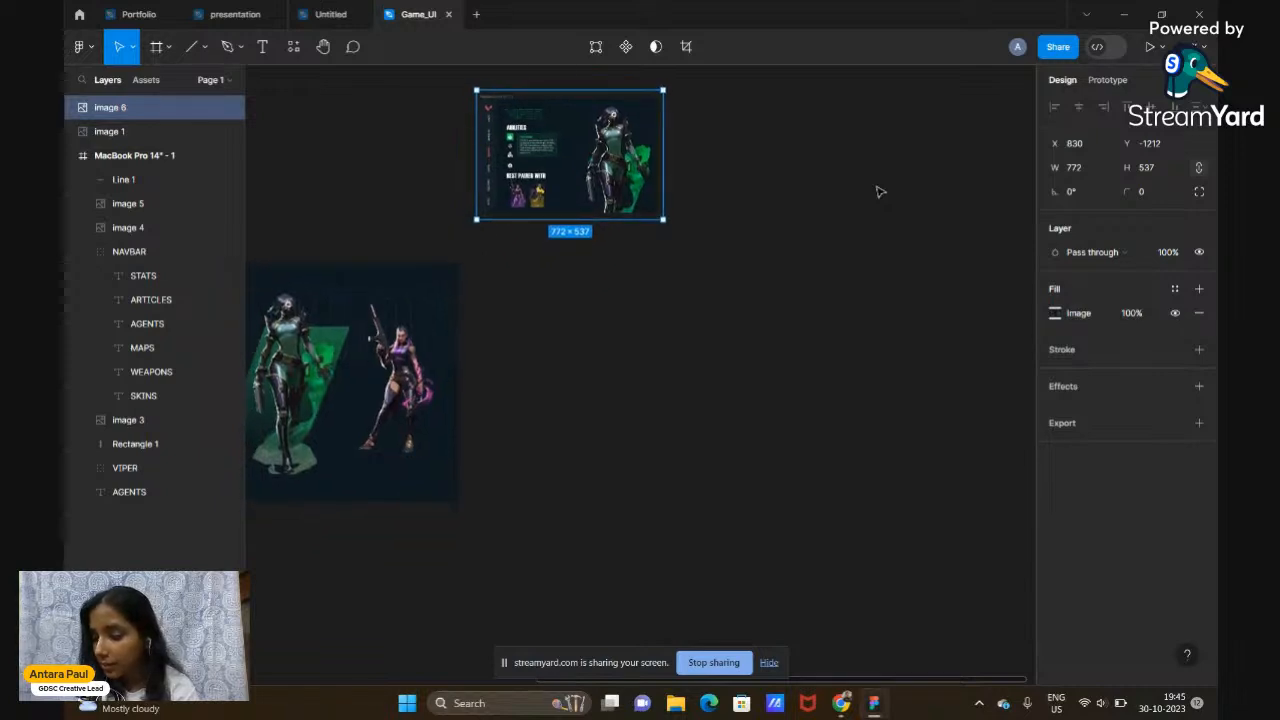
scroll(879, 191, left, 4)
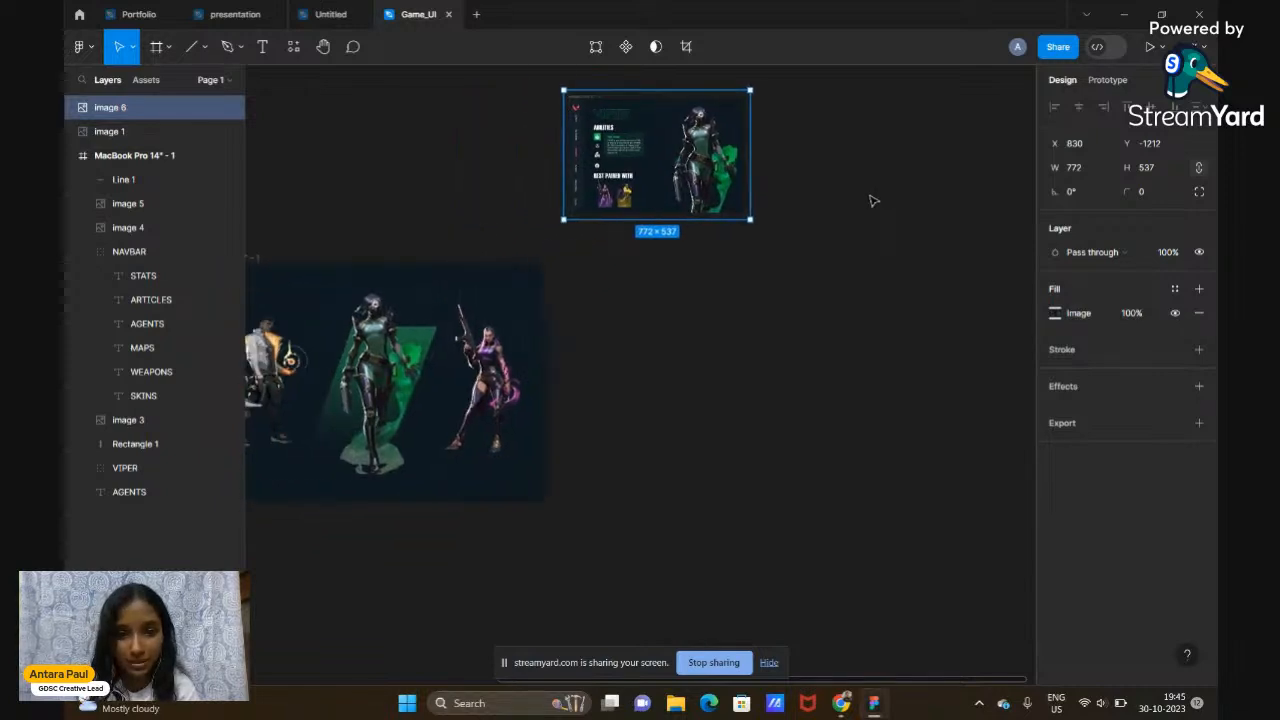
scroll(876, 196, up, 1)
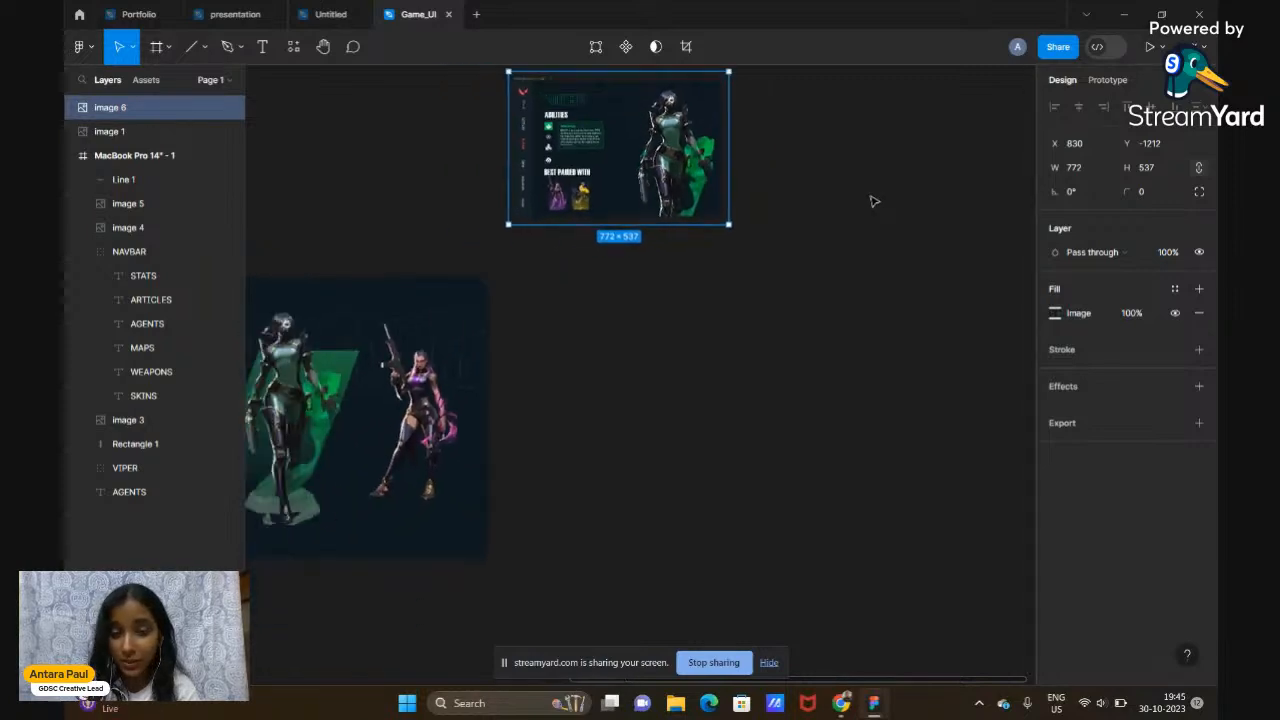
click(818, 381)
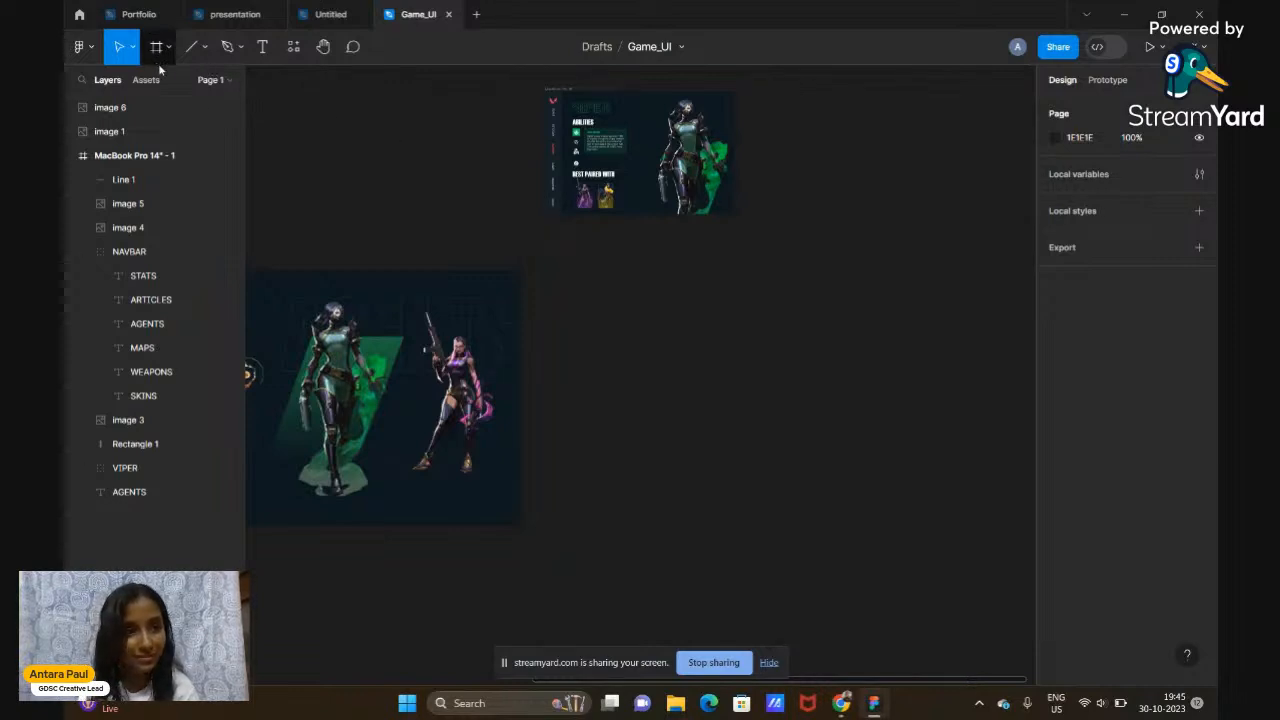
scroll(270, 156, left, 3)
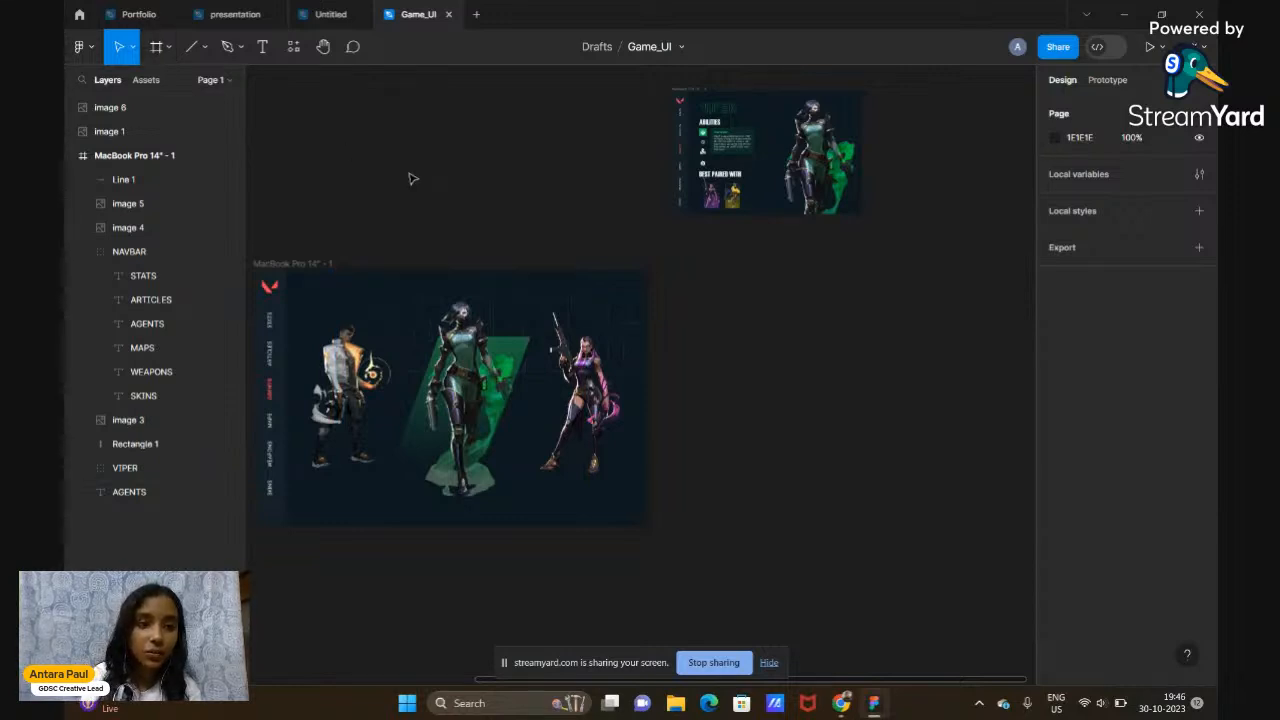
Create a new MacBook Pro 14" frame beside the first frame
key(f)
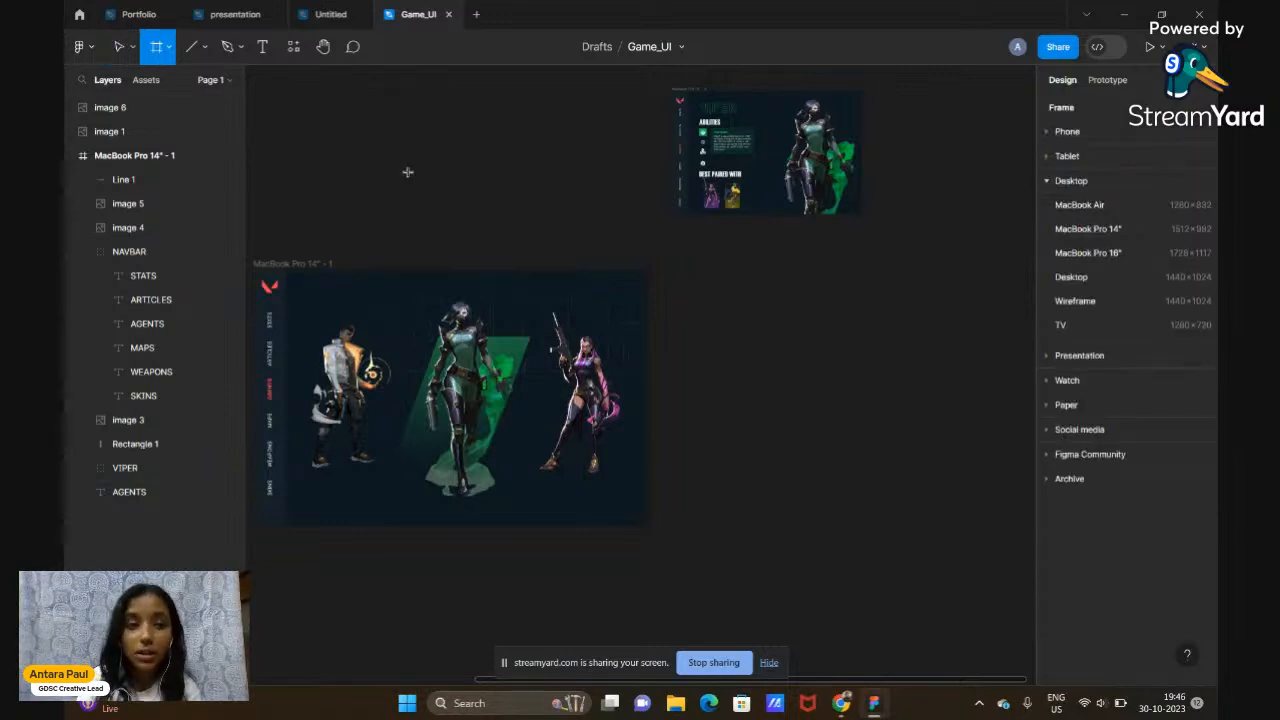
click(1150, 228)
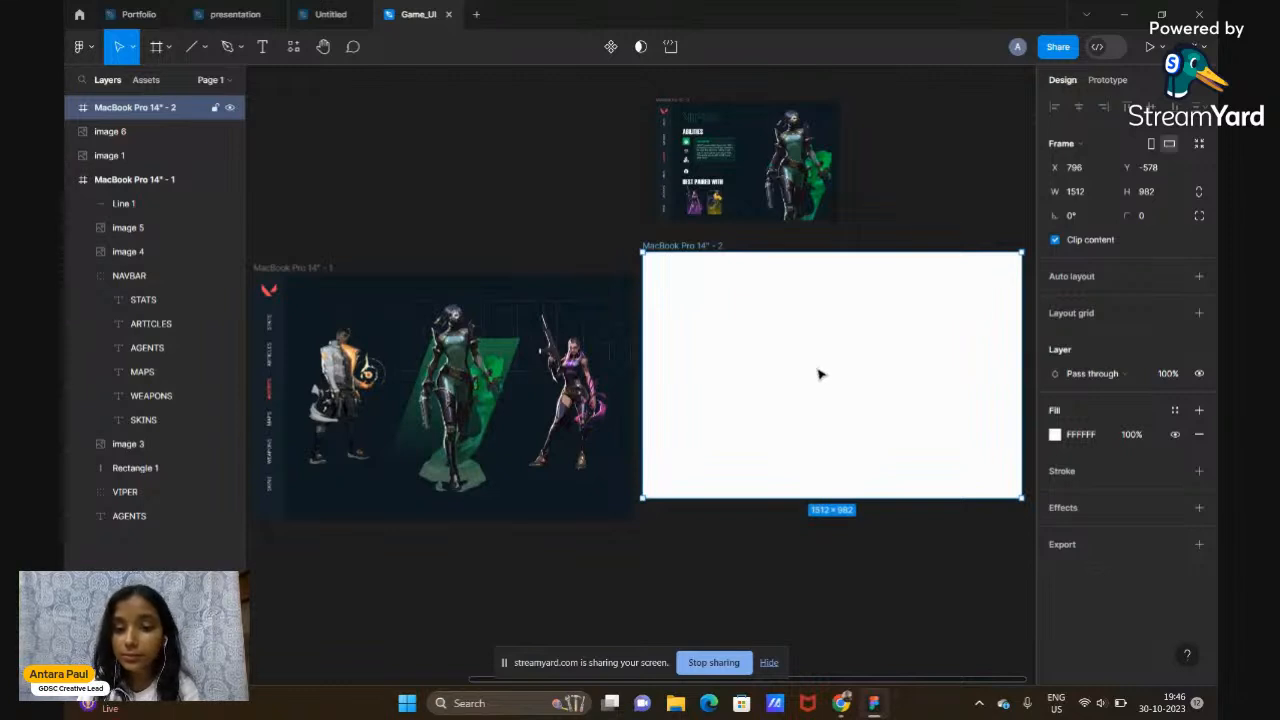
drag(818, 376, 826, 394)
scroll(786, 403, right, 2)
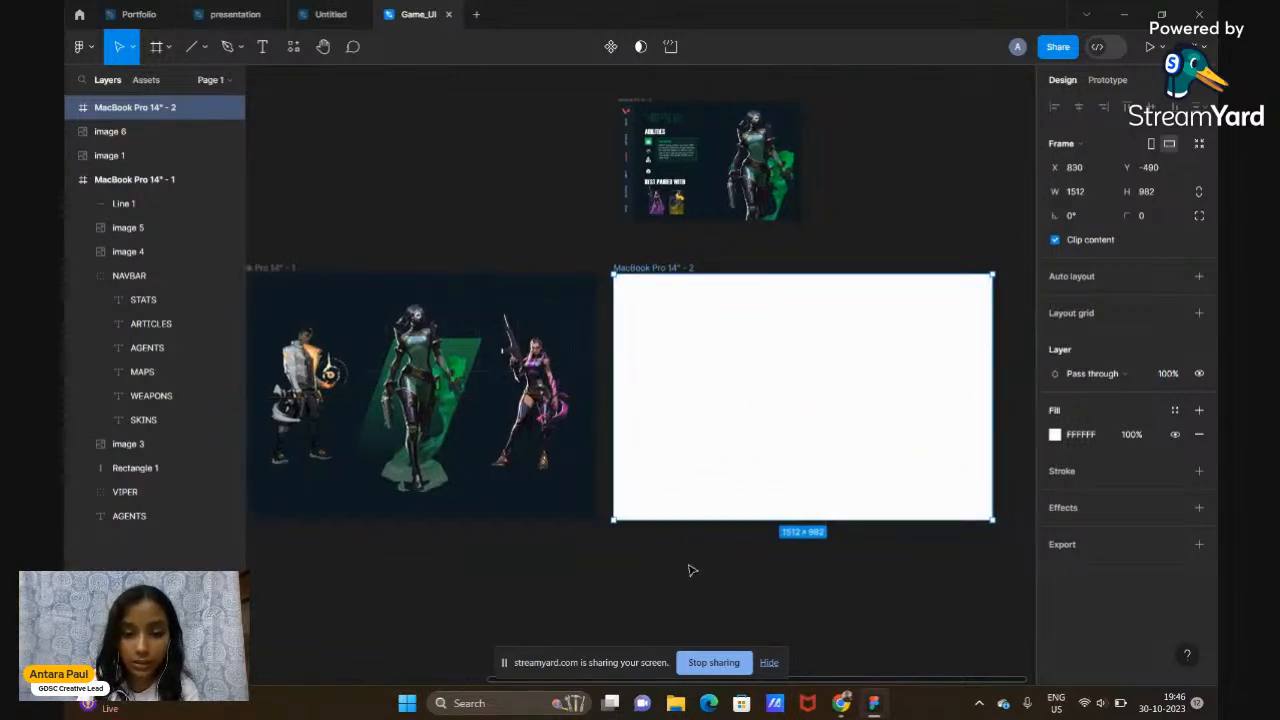
click(688, 570)
Move the reference screenshot further right and delete the blank MacBook Pro 14" - 2 frame
click(745, 215)
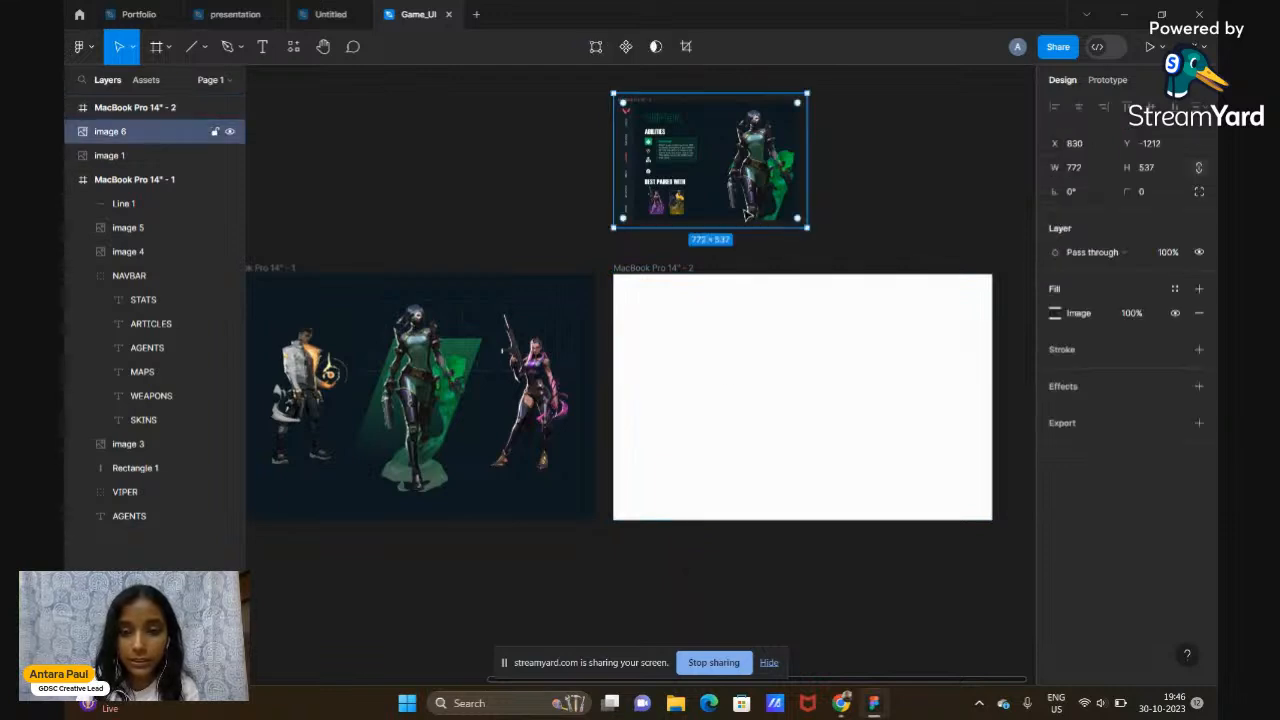
drag(776, 177, 997, 186)
click(980, 275)
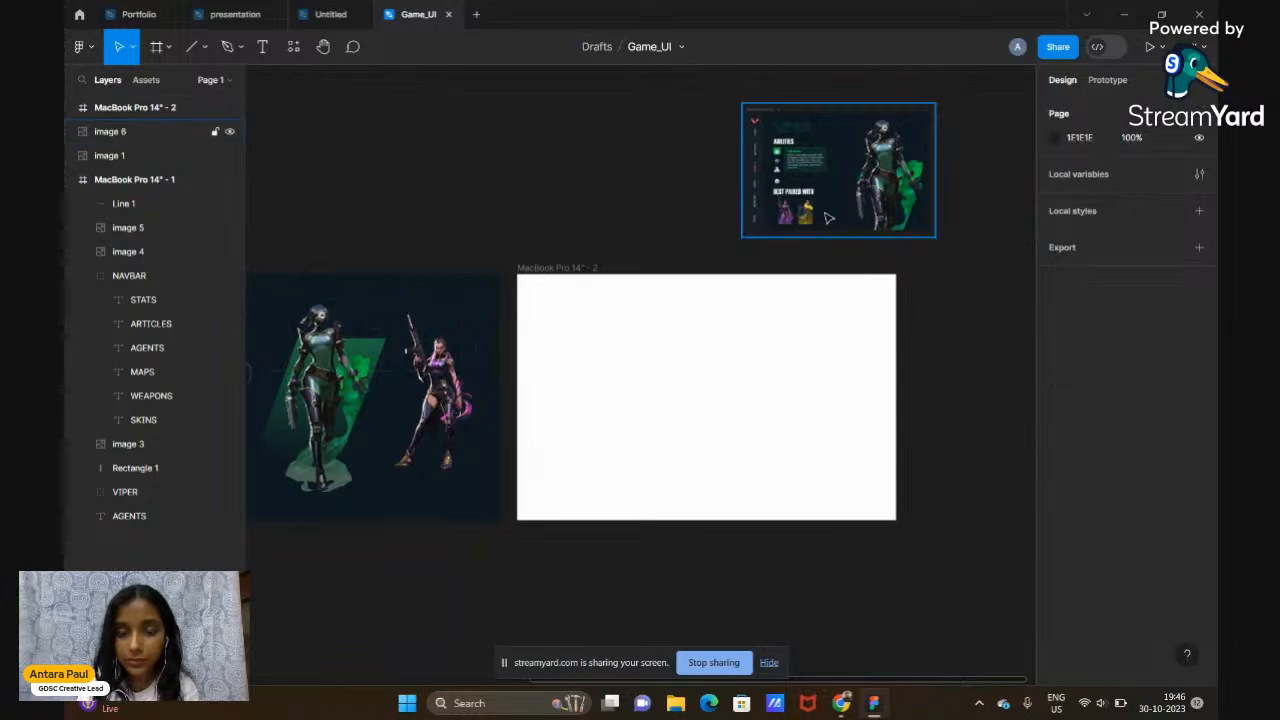
scroll(828, 218, up, 5)
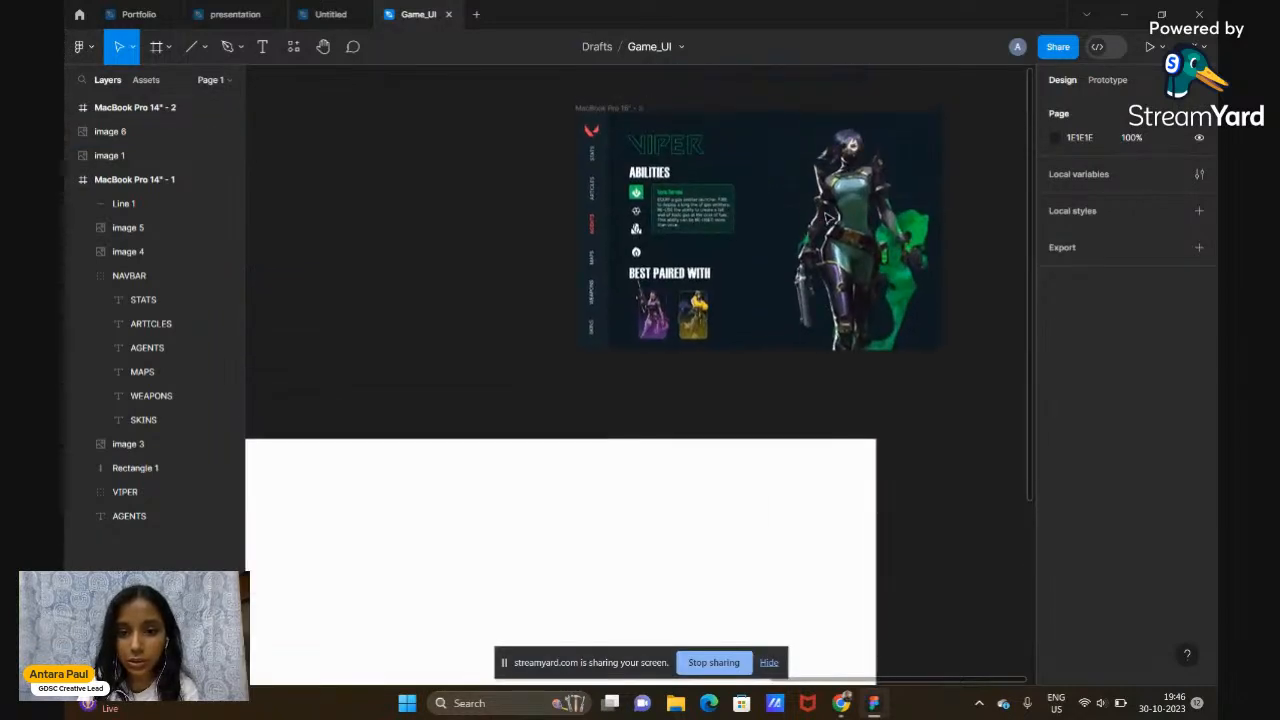
scroll(828, 218, down, 2)
scroll(828, 218, down, 5)
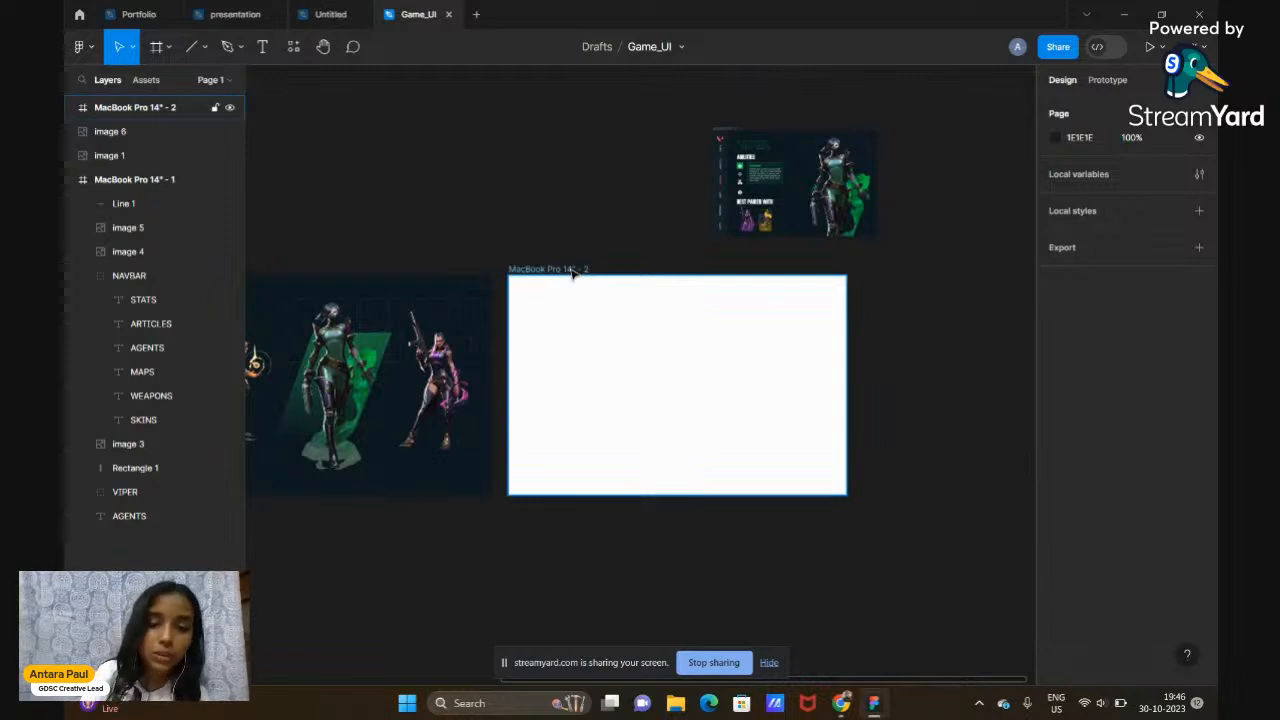
scroll(573, 274, left, 4)
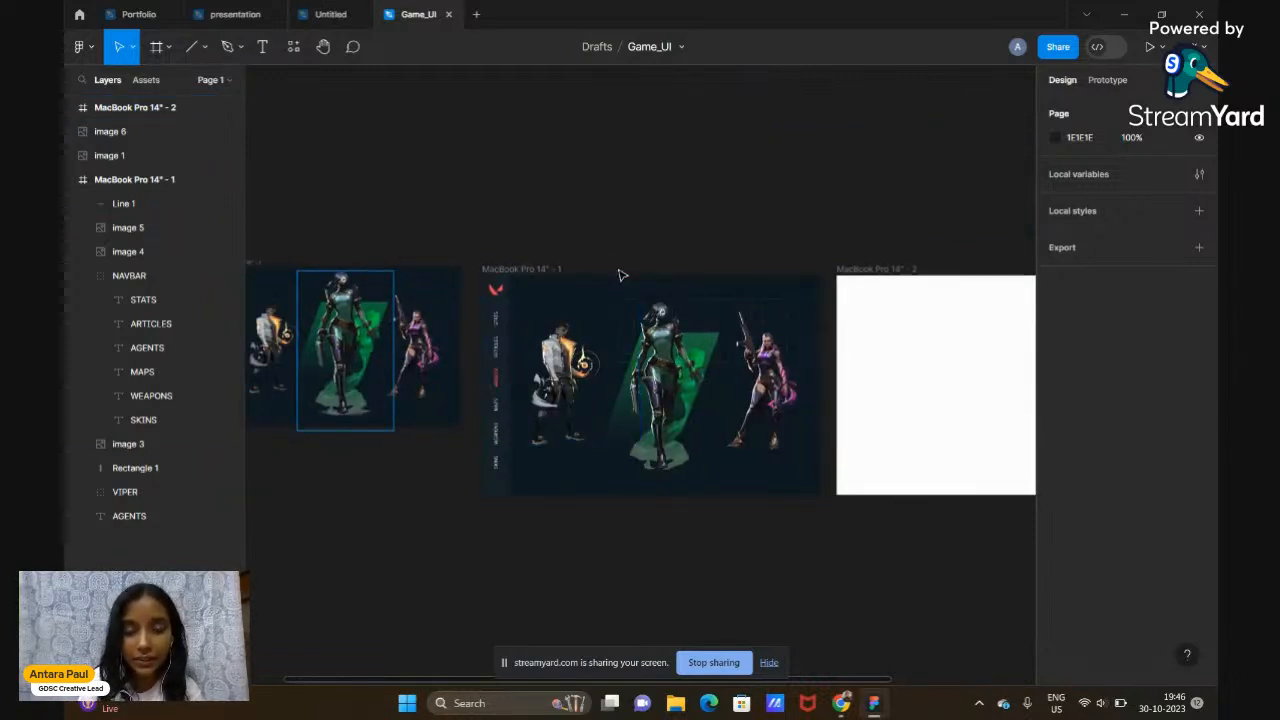
scroll(620, 275, right, 2)
scroll(940, 195, right, 1)
scroll(938, 194, left, 1)
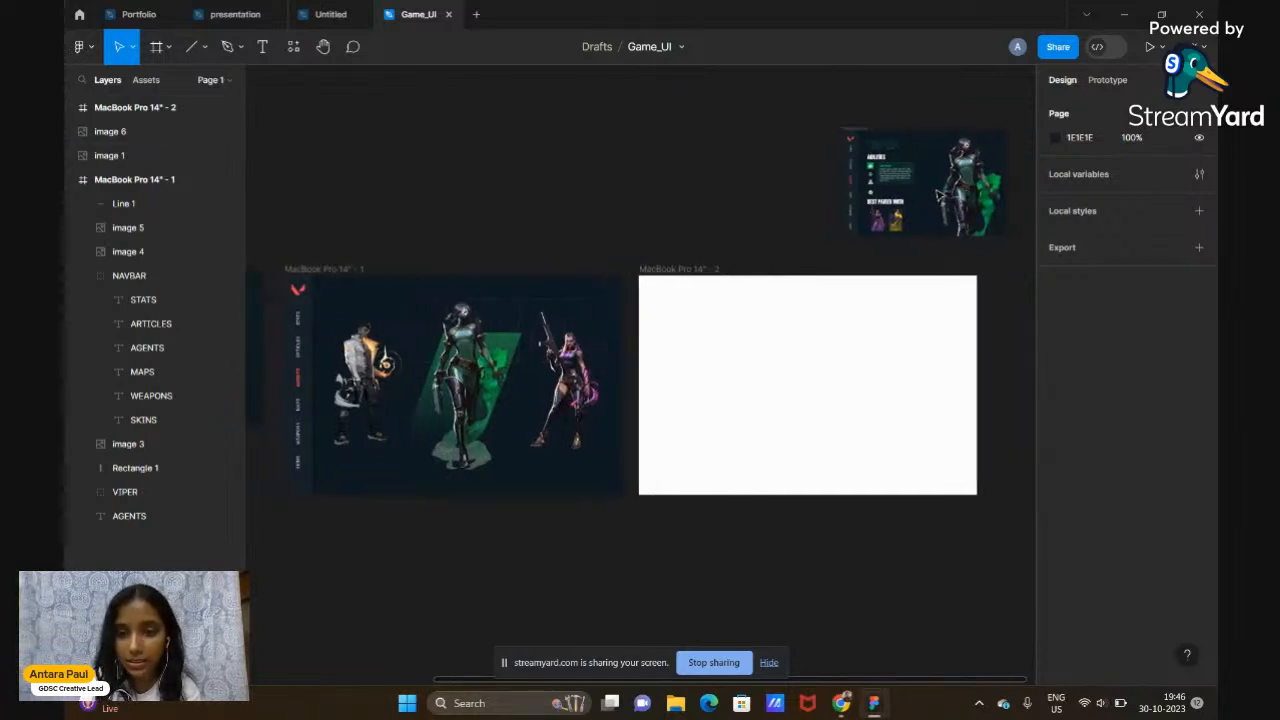
click(679, 269)
key(Delete)
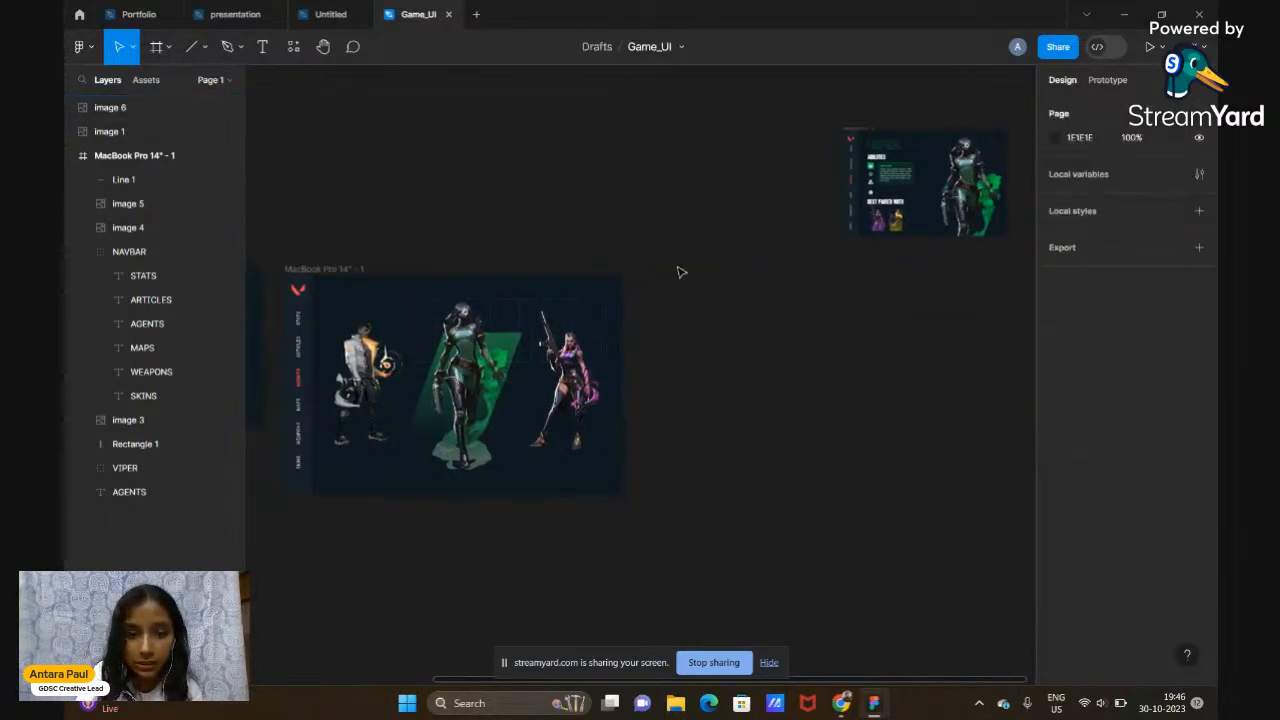
Duplicate the first MacBook frame, then delete both character images, the VIPER title and the divider line from the copy
click(316, 268)
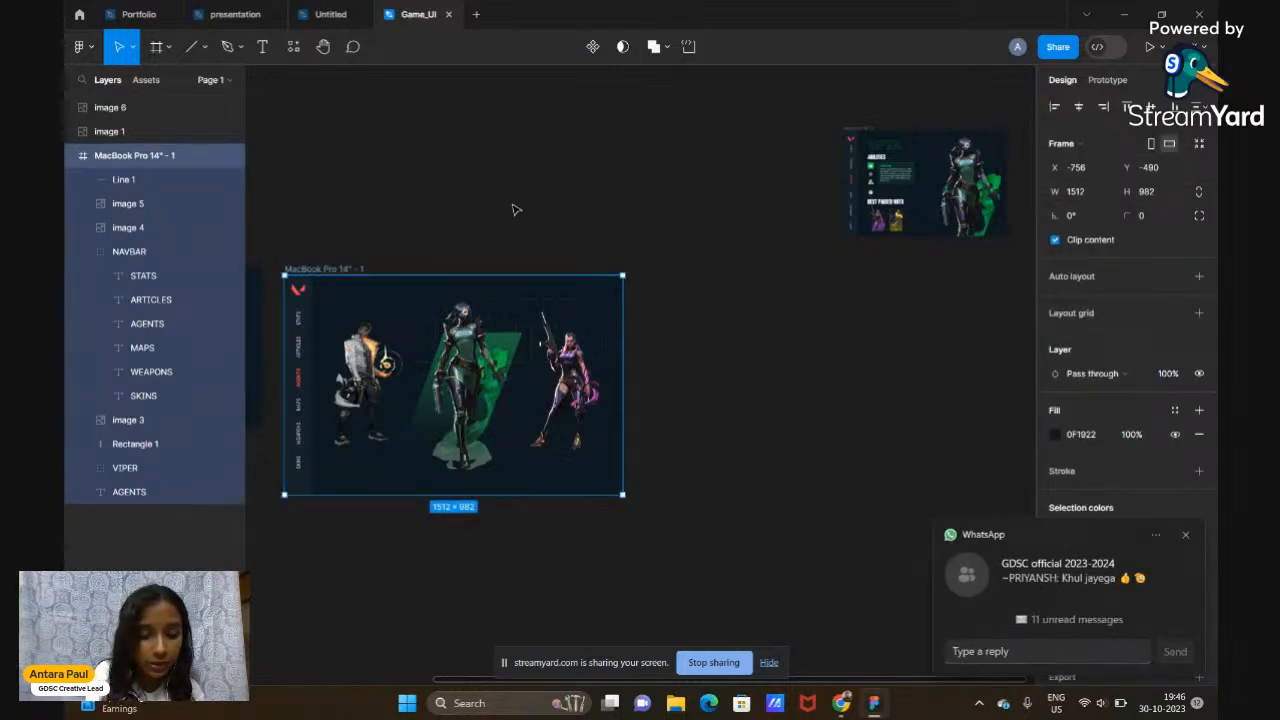
key(ctrl+d)
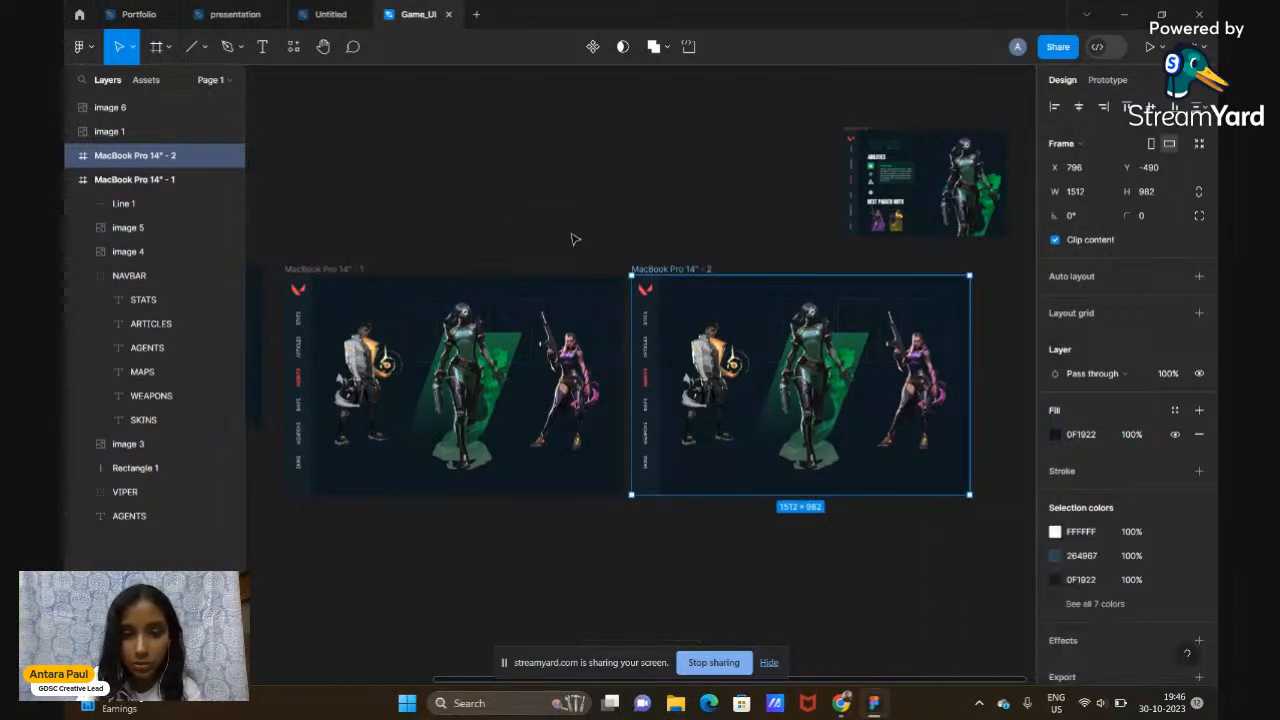
click(705, 236)
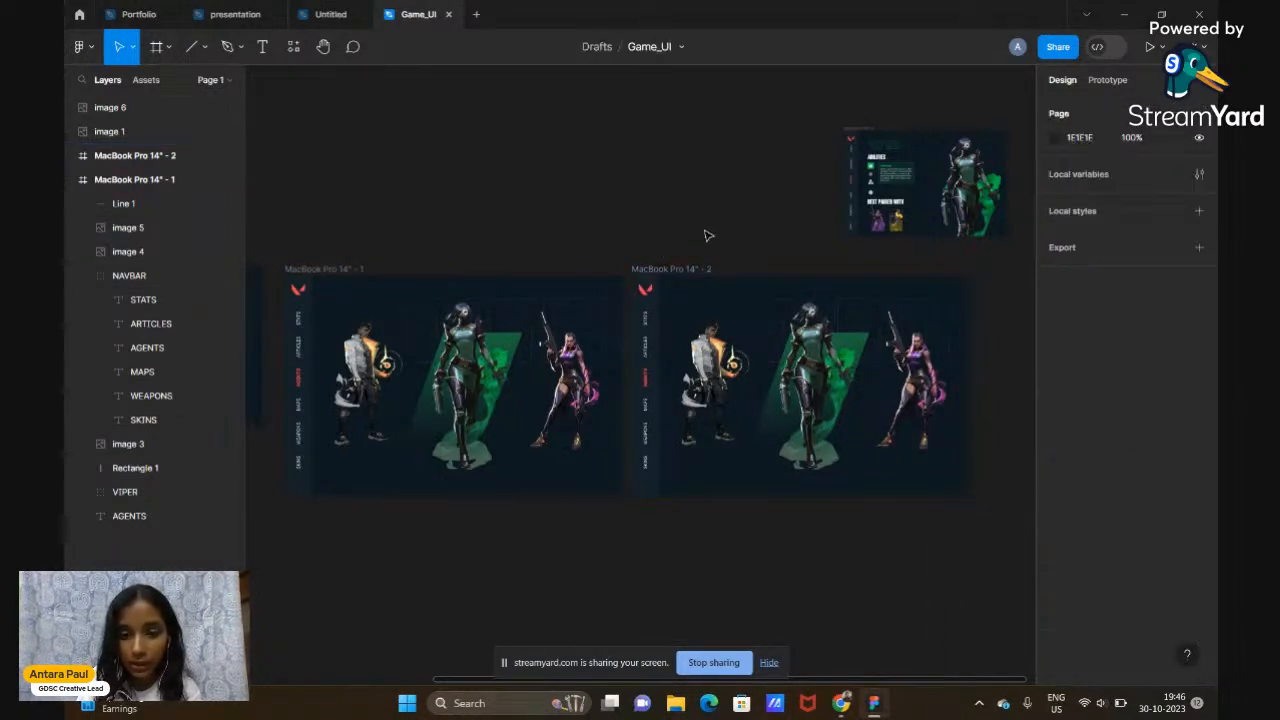
click(707, 418)
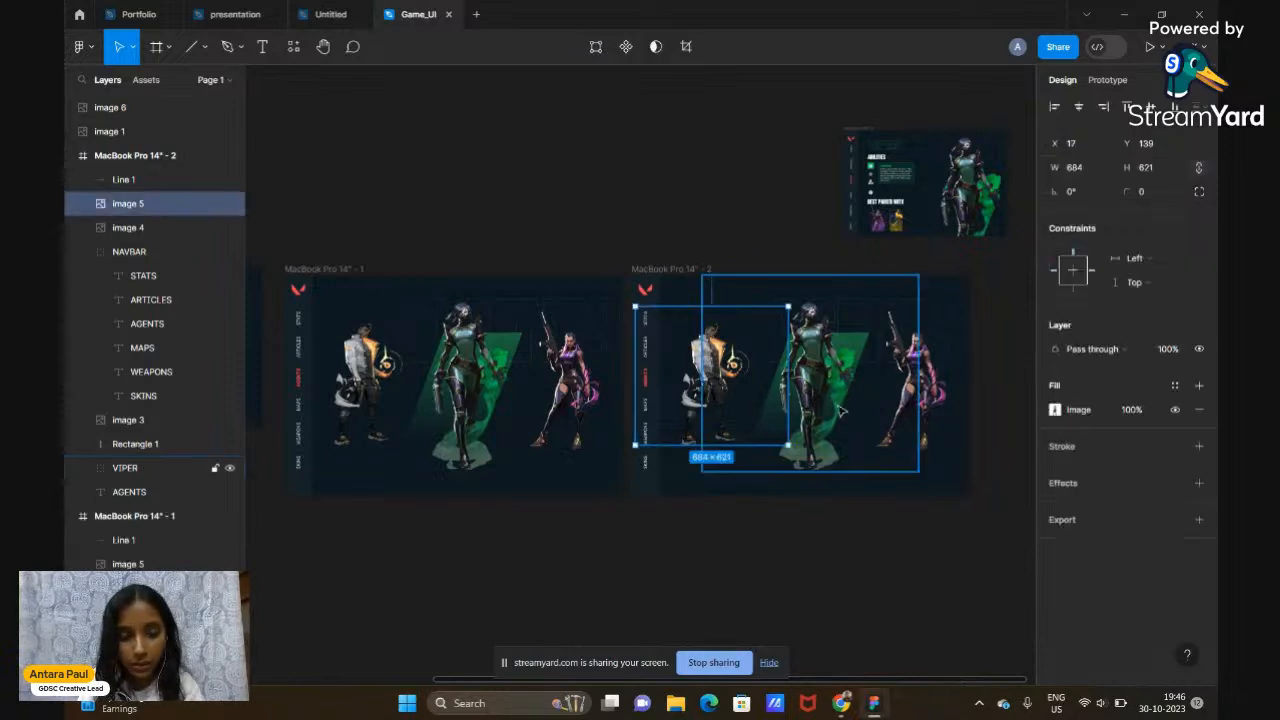
shift+click(842, 411)
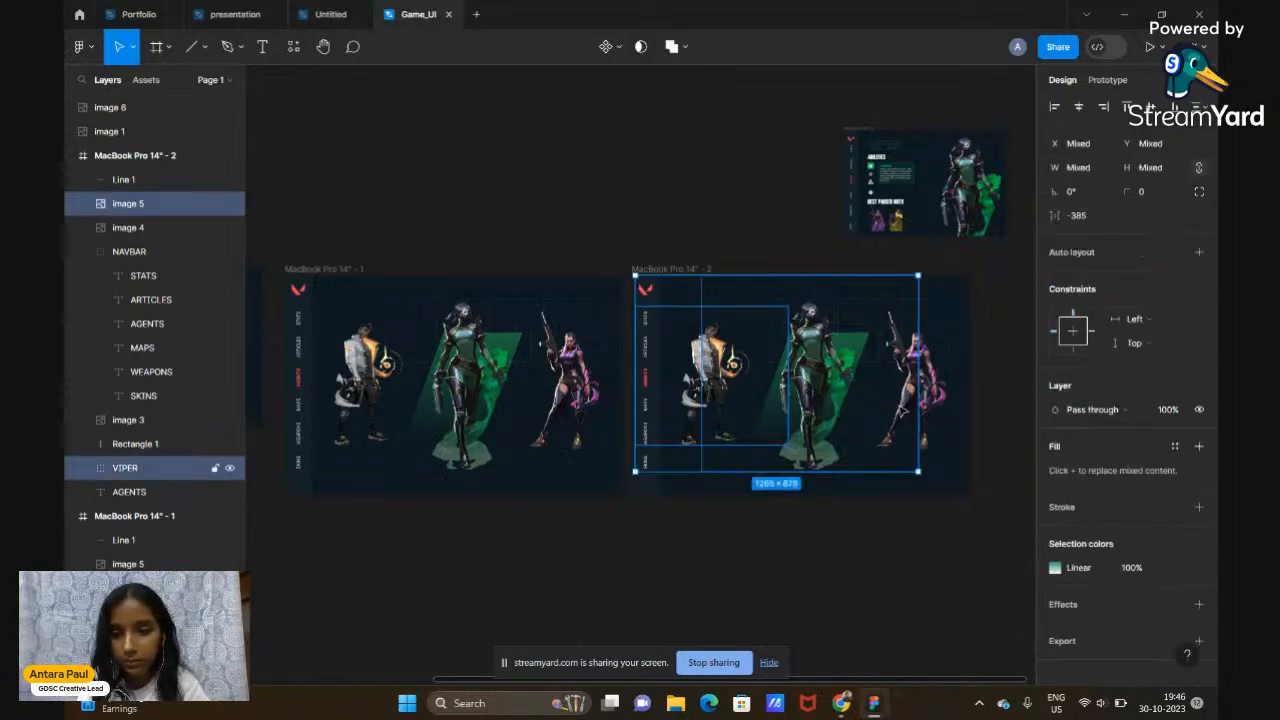
shift+click(916, 410)
key(Delete)
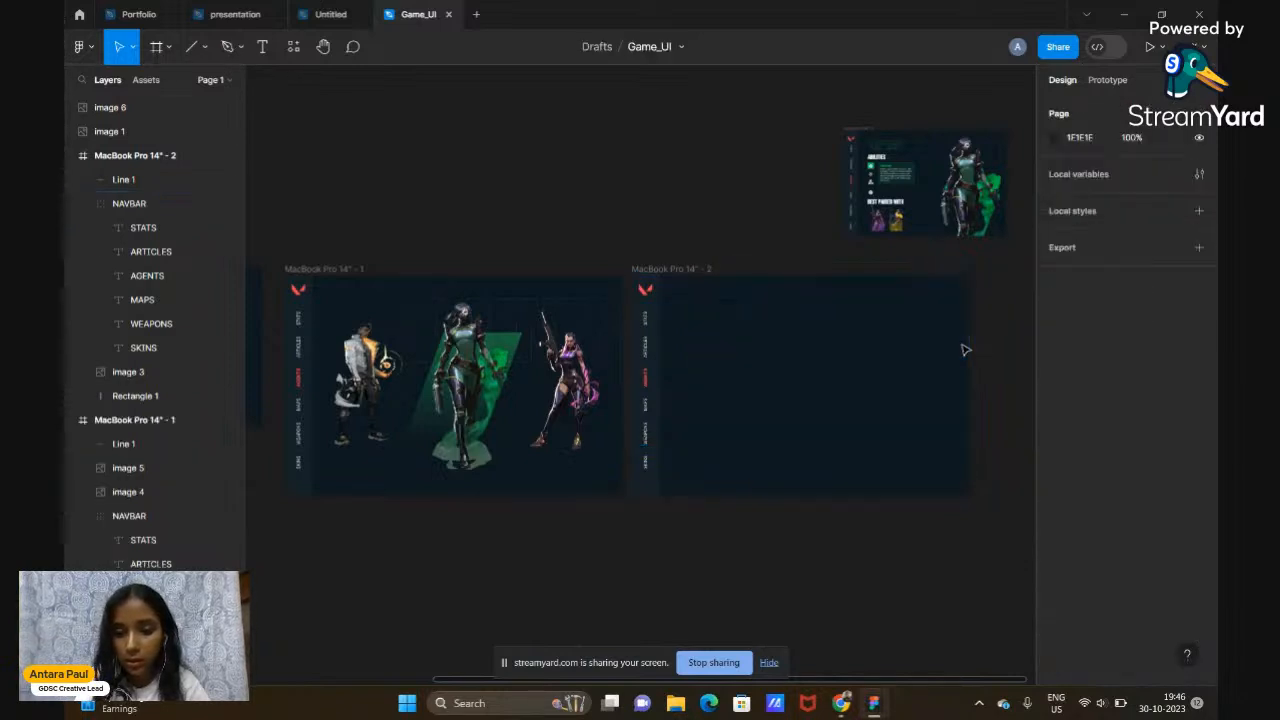
click(745, 316)
key(Delete)
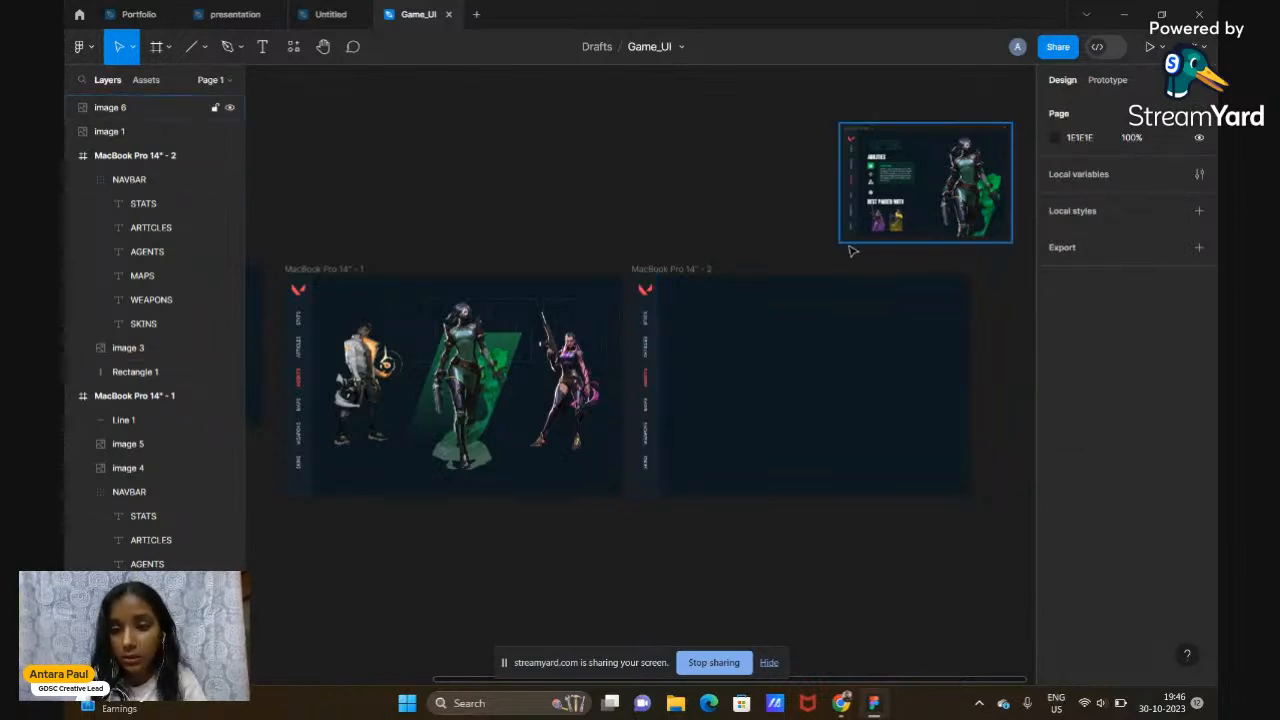
Select the central Viper character group in the first frame
scroll(983, 503, up, 2)
scroll(983, 503, up, 2)
scroll(983, 503, right, 2)
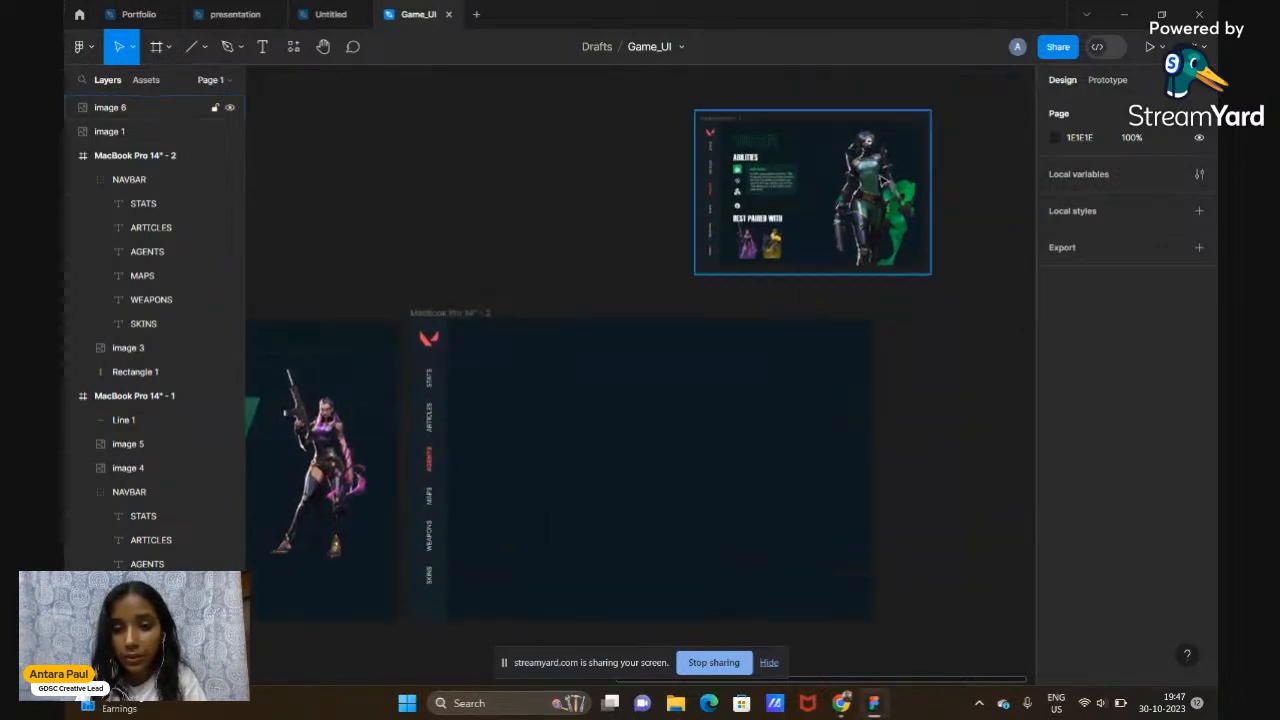
scroll(513, 369, left, 6)
scroll(510, 369, left, 2)
scroll(510, 369, down, 3)
scroll(510, 369, right, 4)
scroll(510, 369, down, 1)
scroll(510, 369, right, 4)
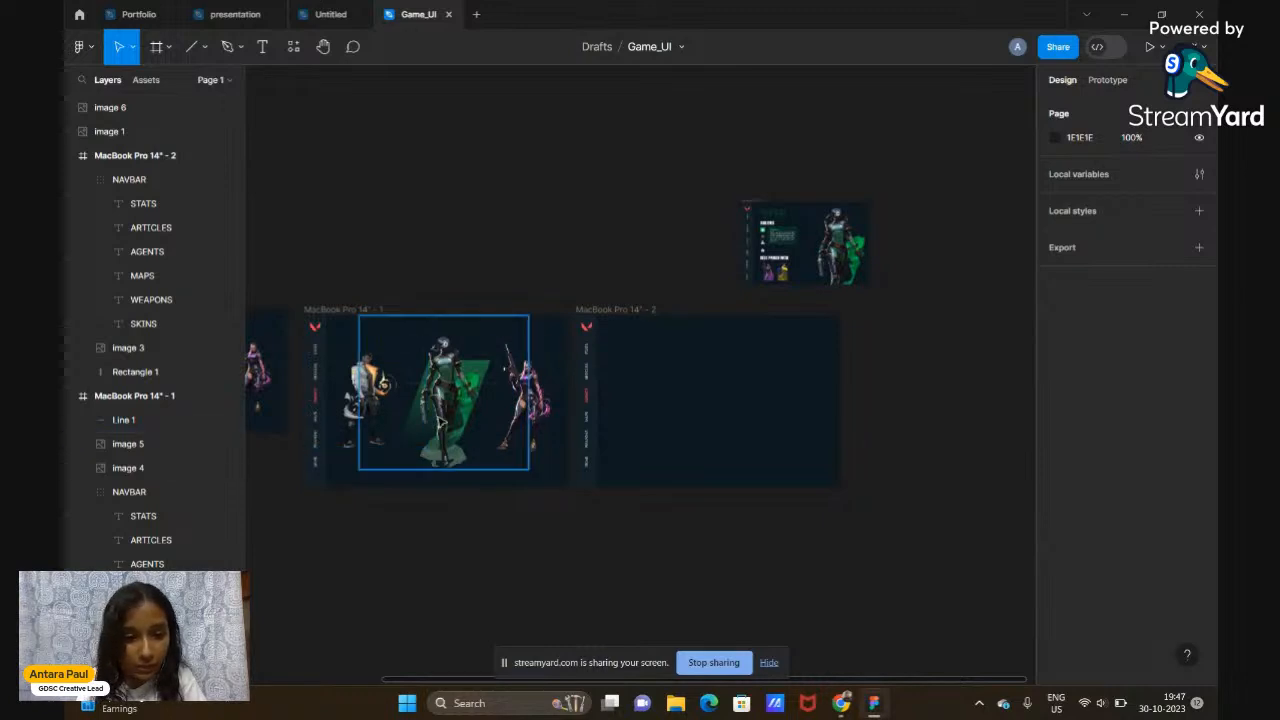
click(440, 422)
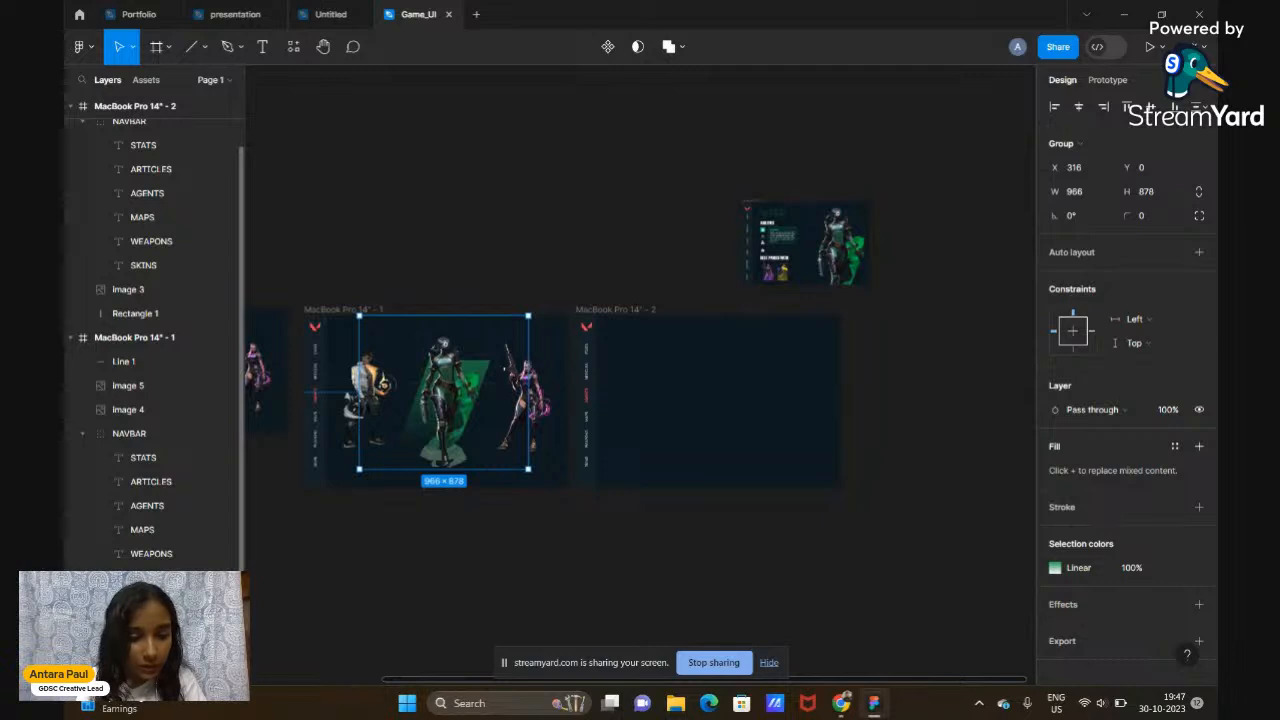
Move Image 3 into MacBook Pro 14" - 2 beside the navbar and enlarge it to 1566×1423
scroll(155, 380, down, 1)
click(150, 626)
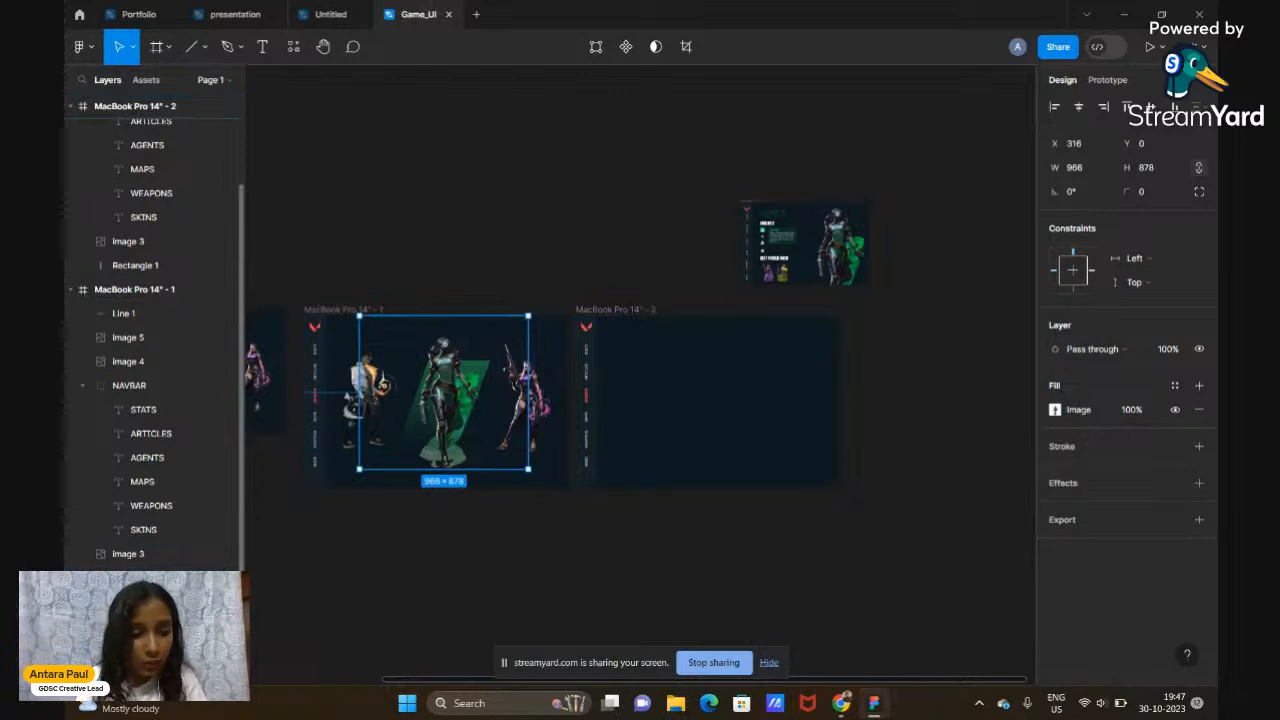
drag(116, 603, 110, 232)
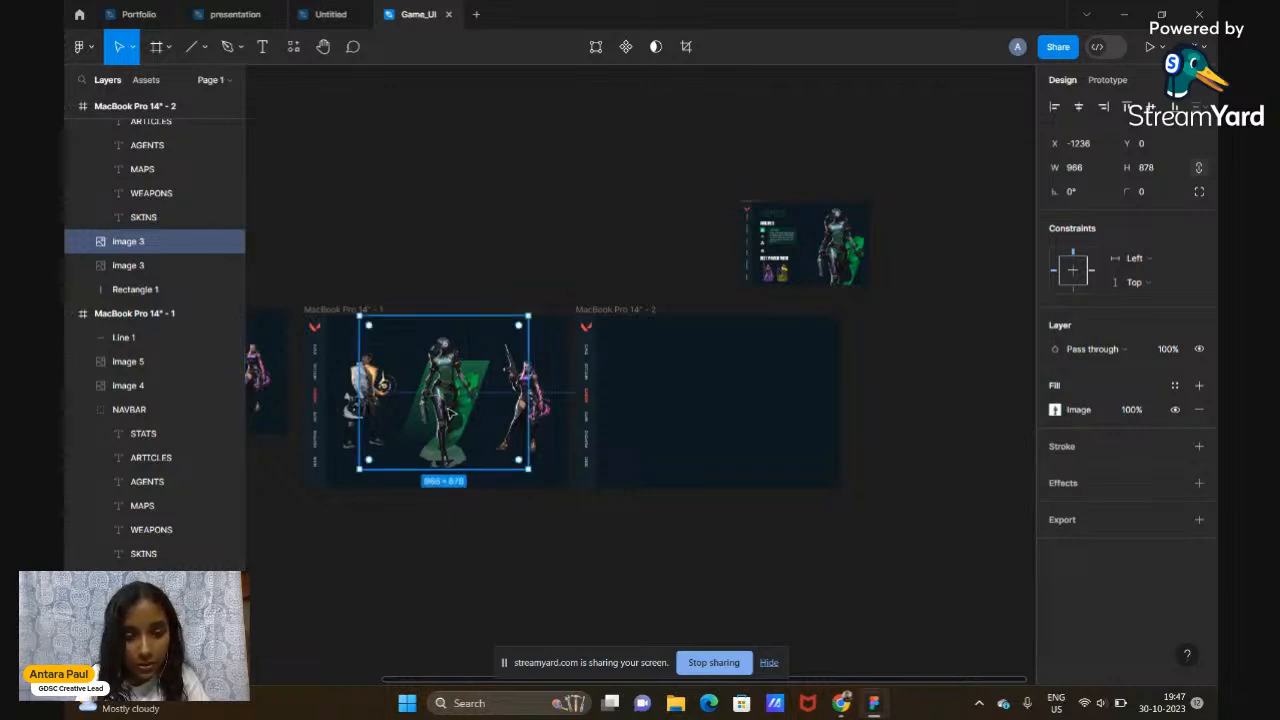
drag(450, 412, 743, 425)
scroll(743, 425, up, 2)
scroll(740, 423, right, 3)
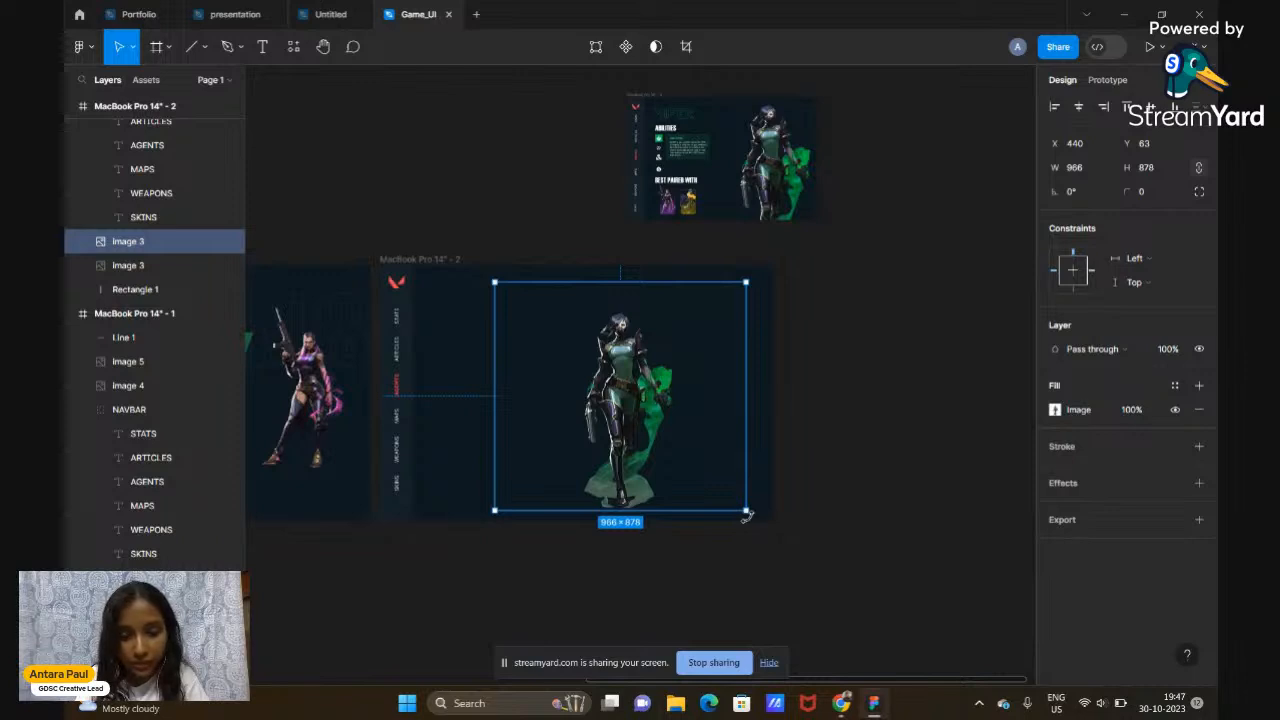
drag(745, 510, 902, 652)
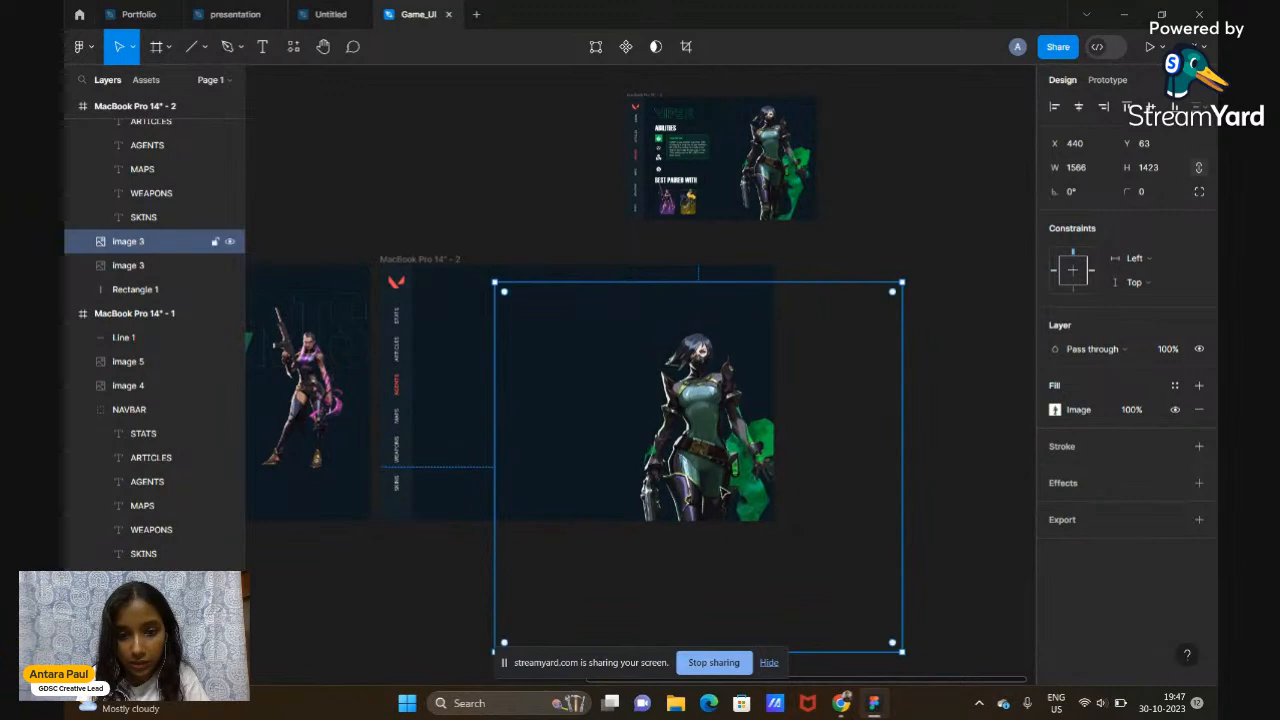
drag(727, 492, 694, 450)
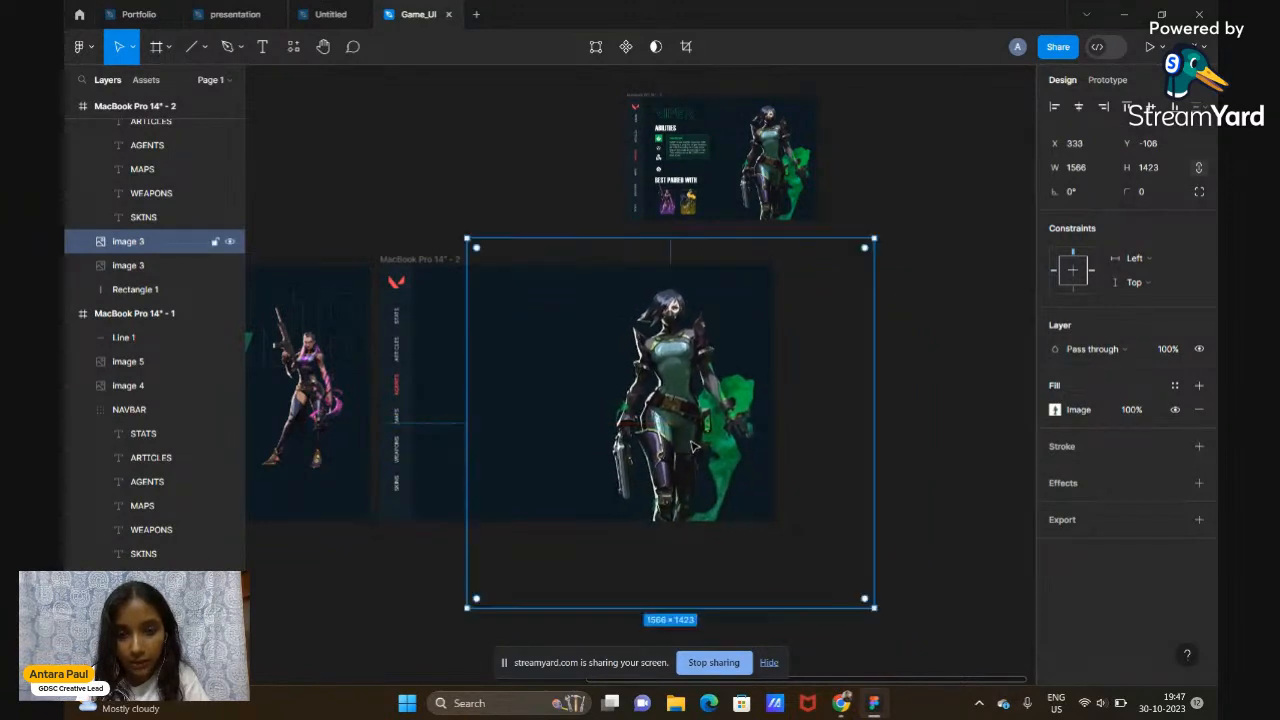
click(912, 431)
Start a new text box in frame 2's empty area left of the Viper image
scroll(916, 433, down, 1)
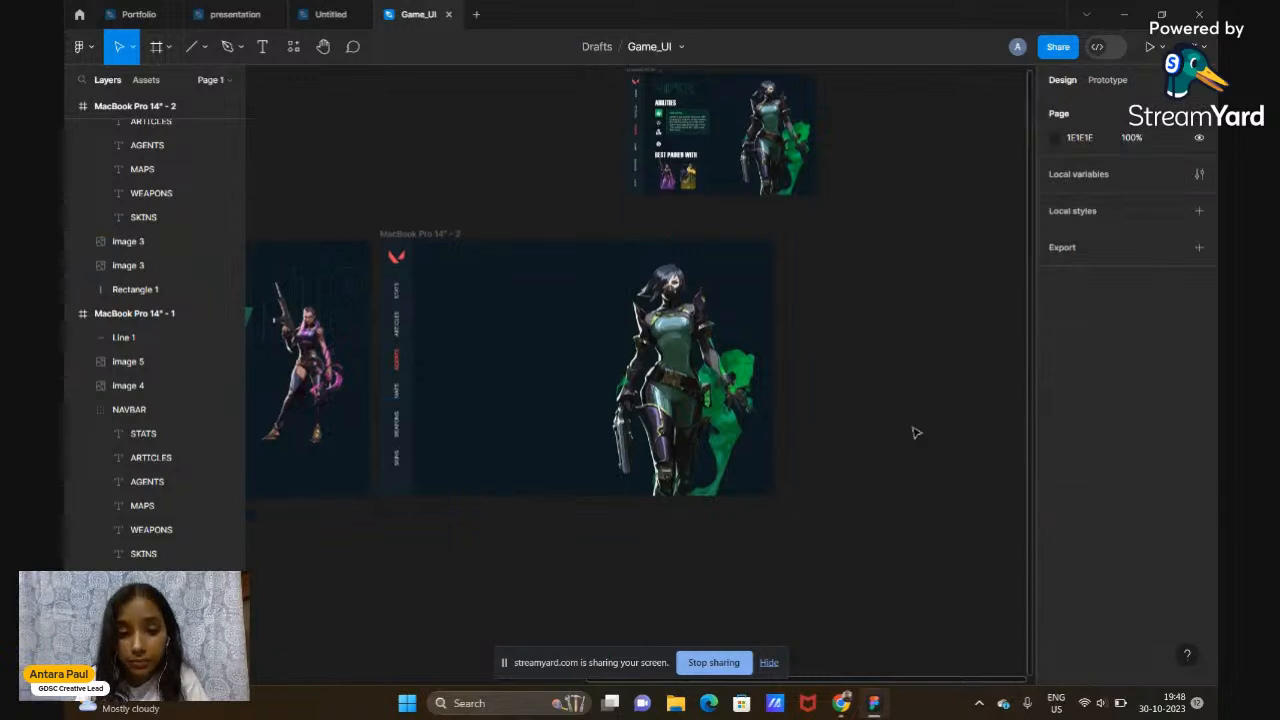
scroll(897, 451, up, 2)
scroll(897, 451, up, 4)
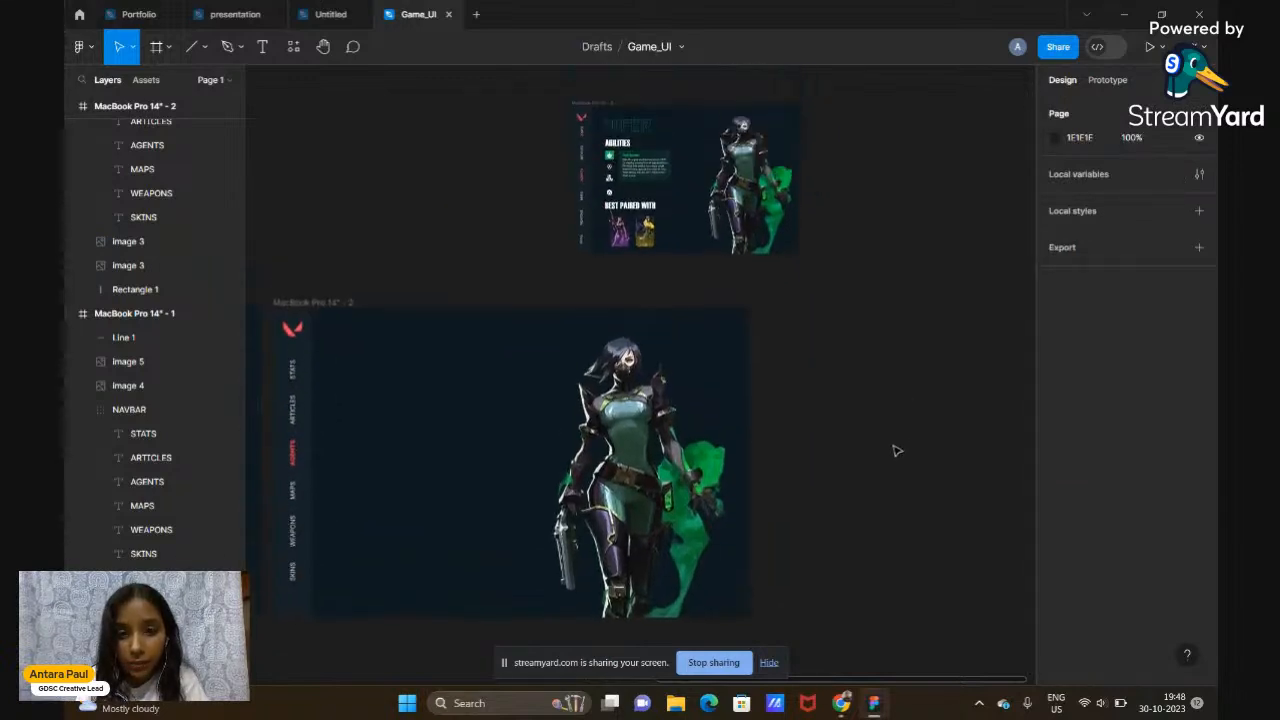
scroll(686, 223, up, 2)
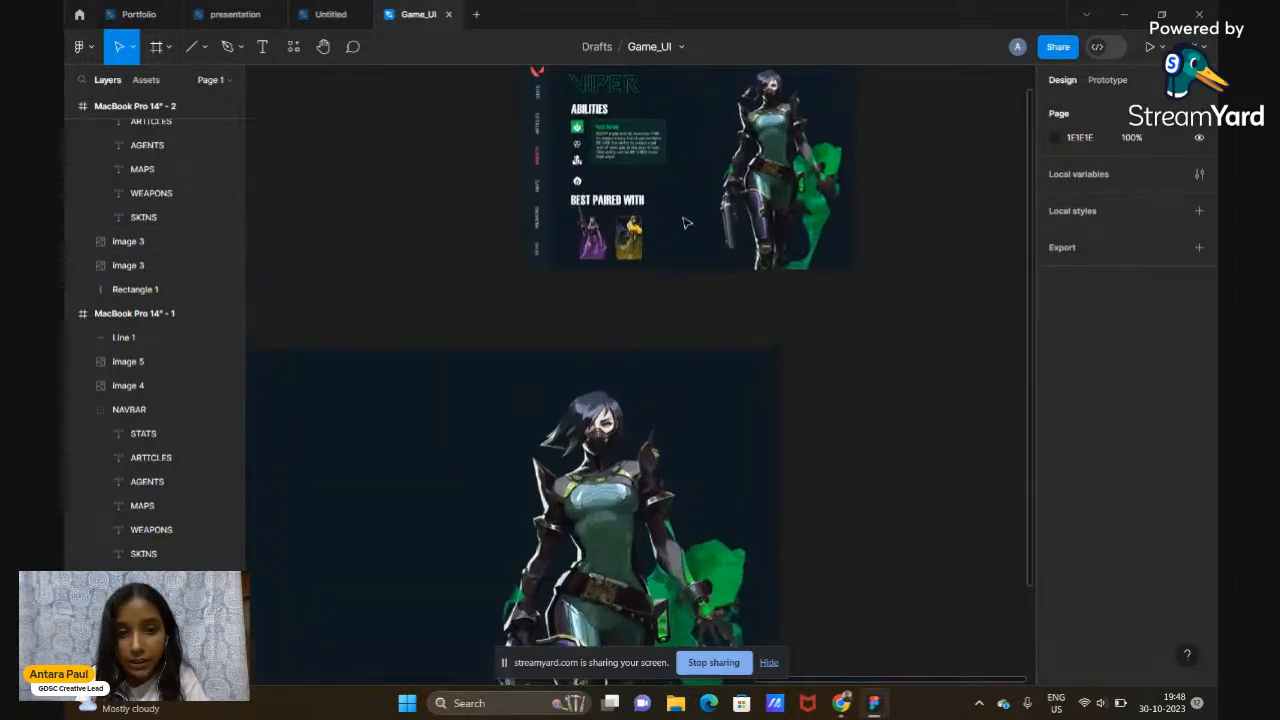
scroll(686, 223, up, 3)
scroll(686, 223, down, 2)
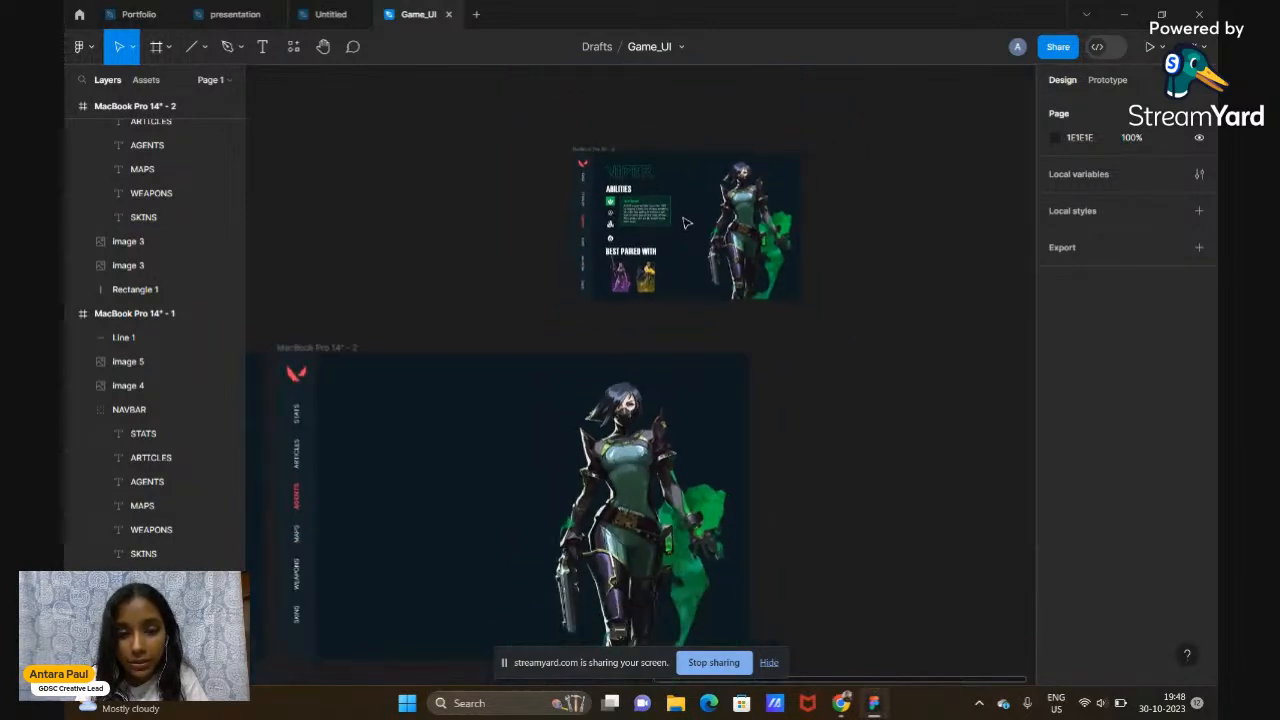
scroll(857, 243, down, 5)
scroll(857, 243, up, 5)
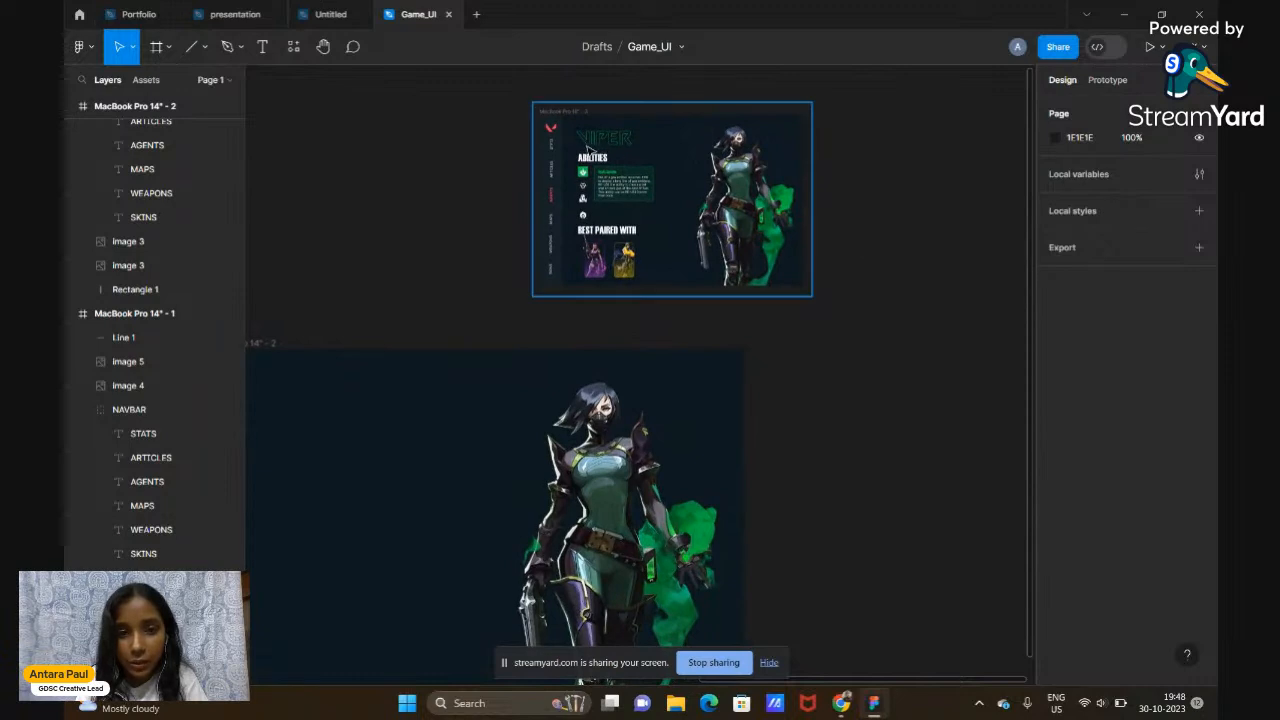
scroll(586, 149, up, 3)
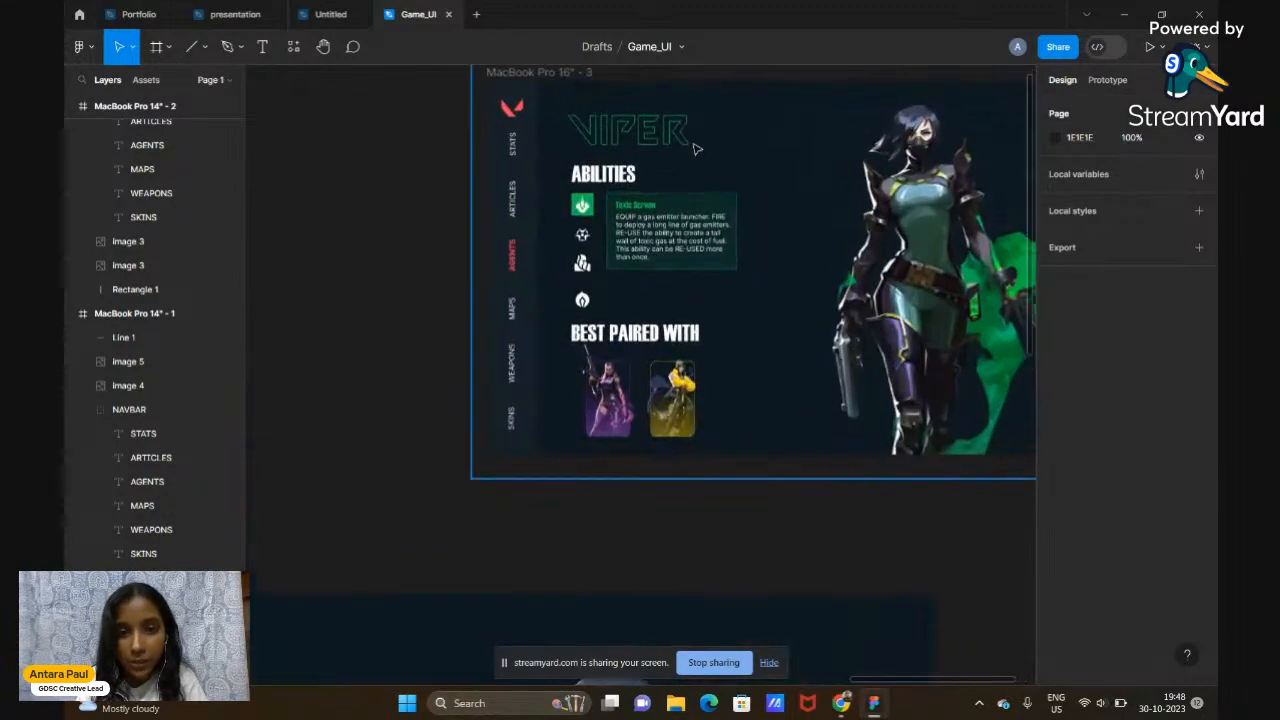
scroll(753, 240, down, 3)
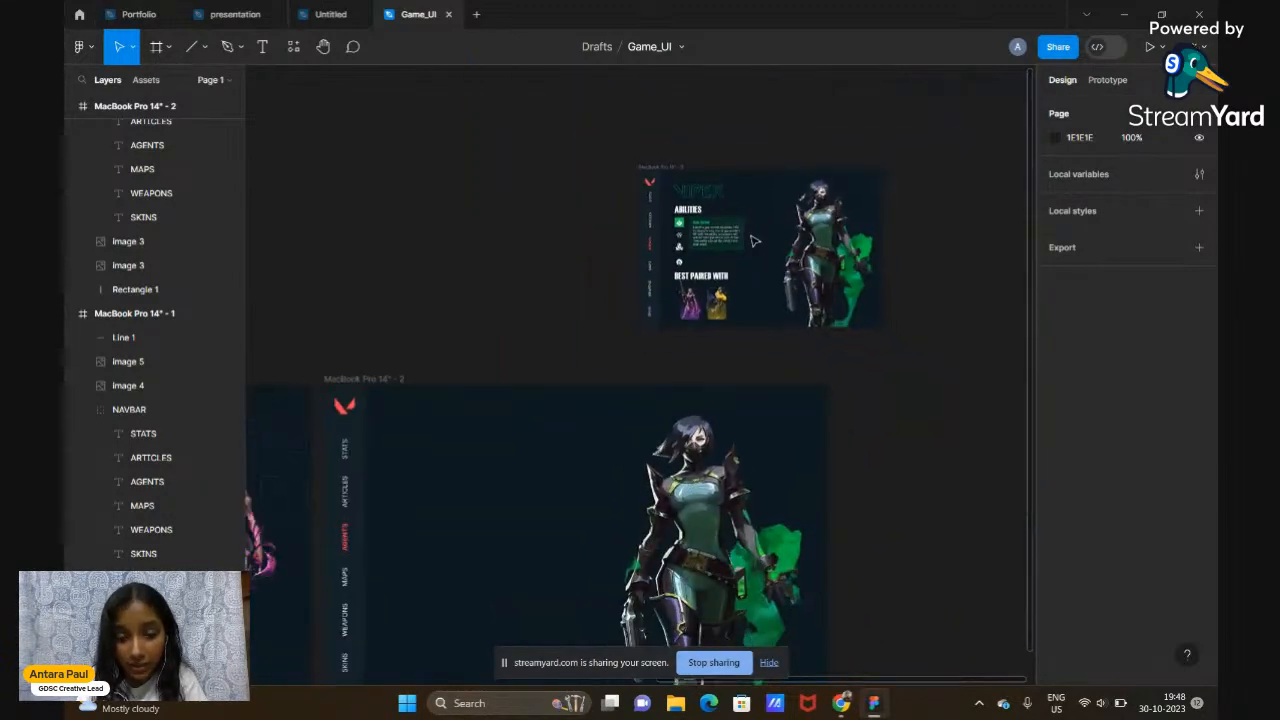
scroll(755, 241, down, 2)
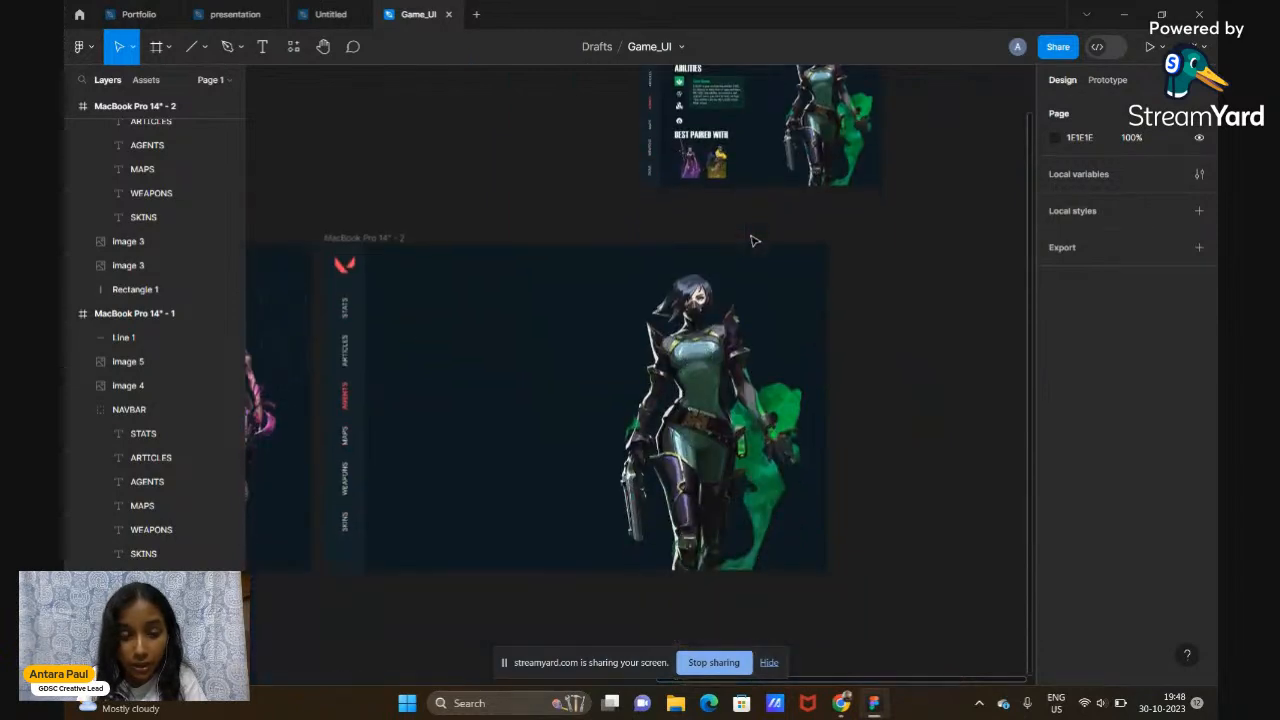
click(258, 50)
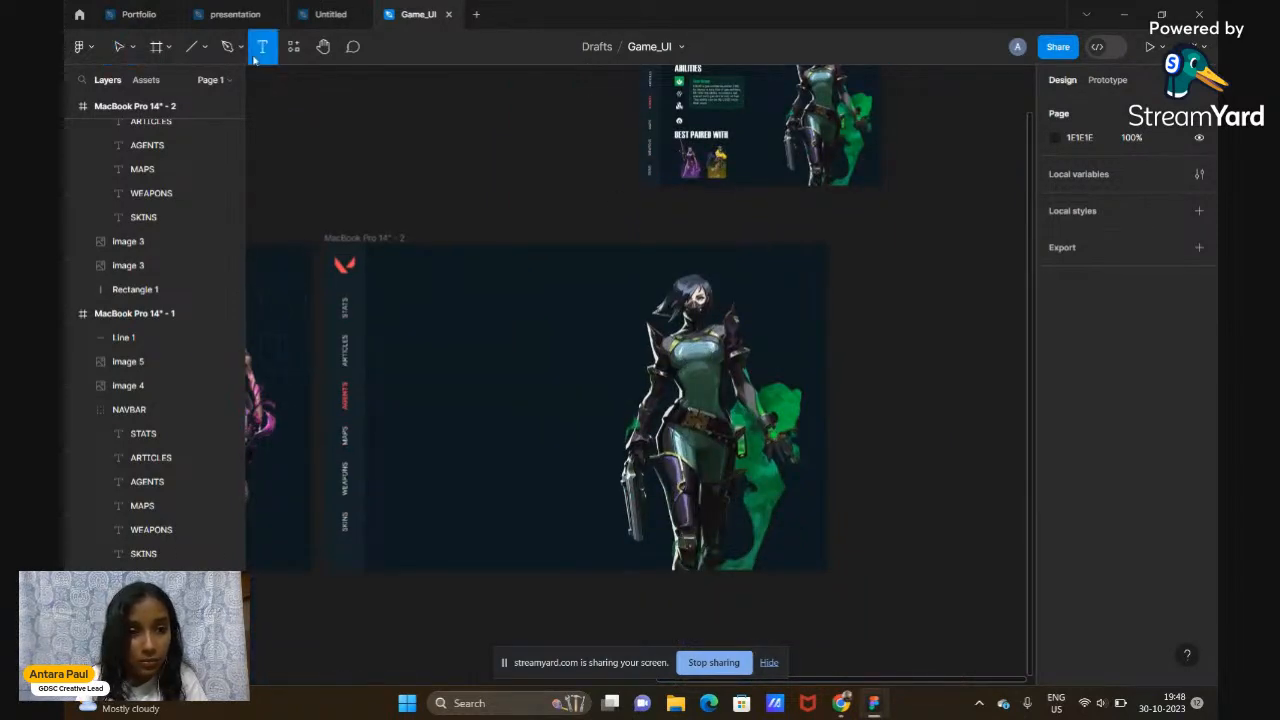
click(409, 322)
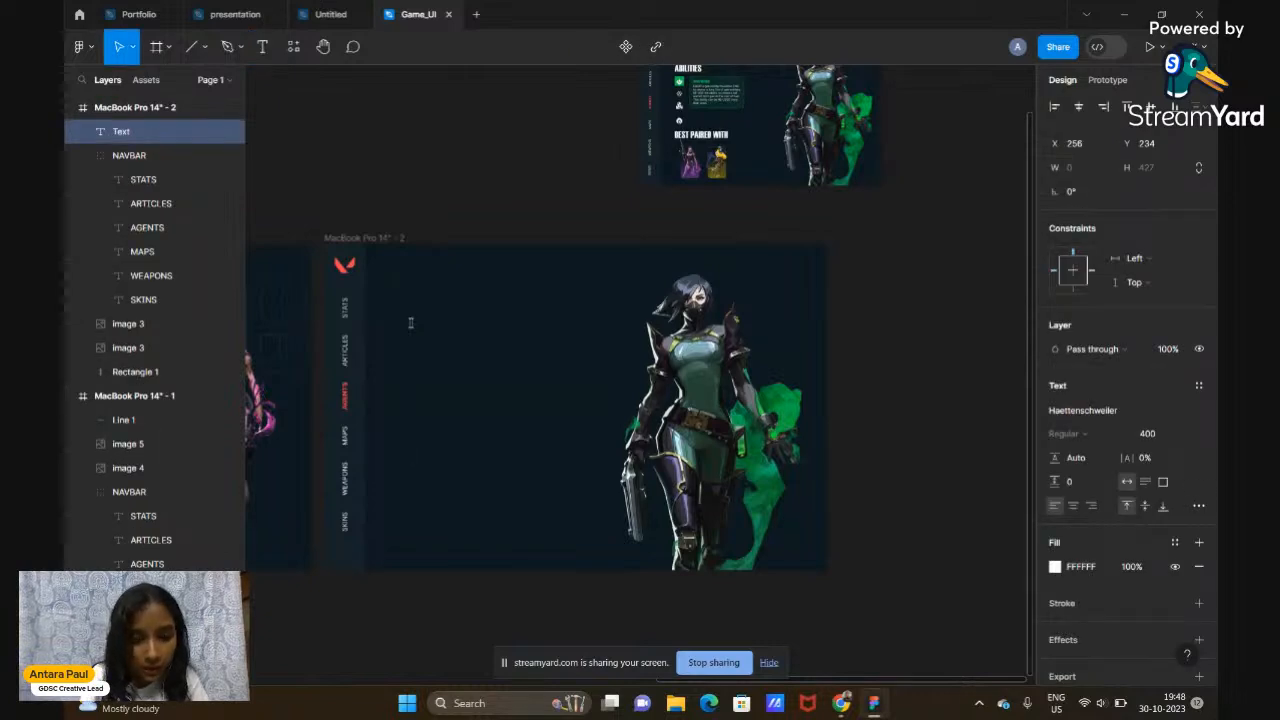
Type VIPER and set the title in the VALORANT font
text(VIPER)
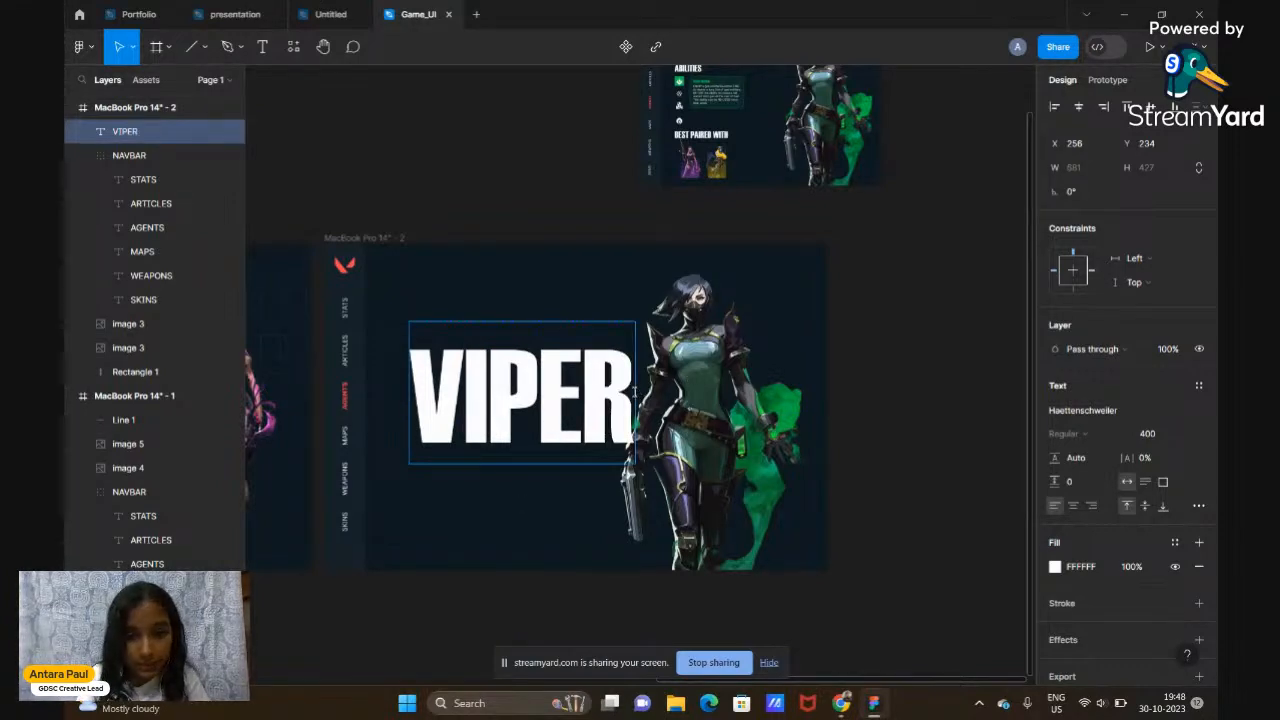
drag(633, 400, 415, 405)
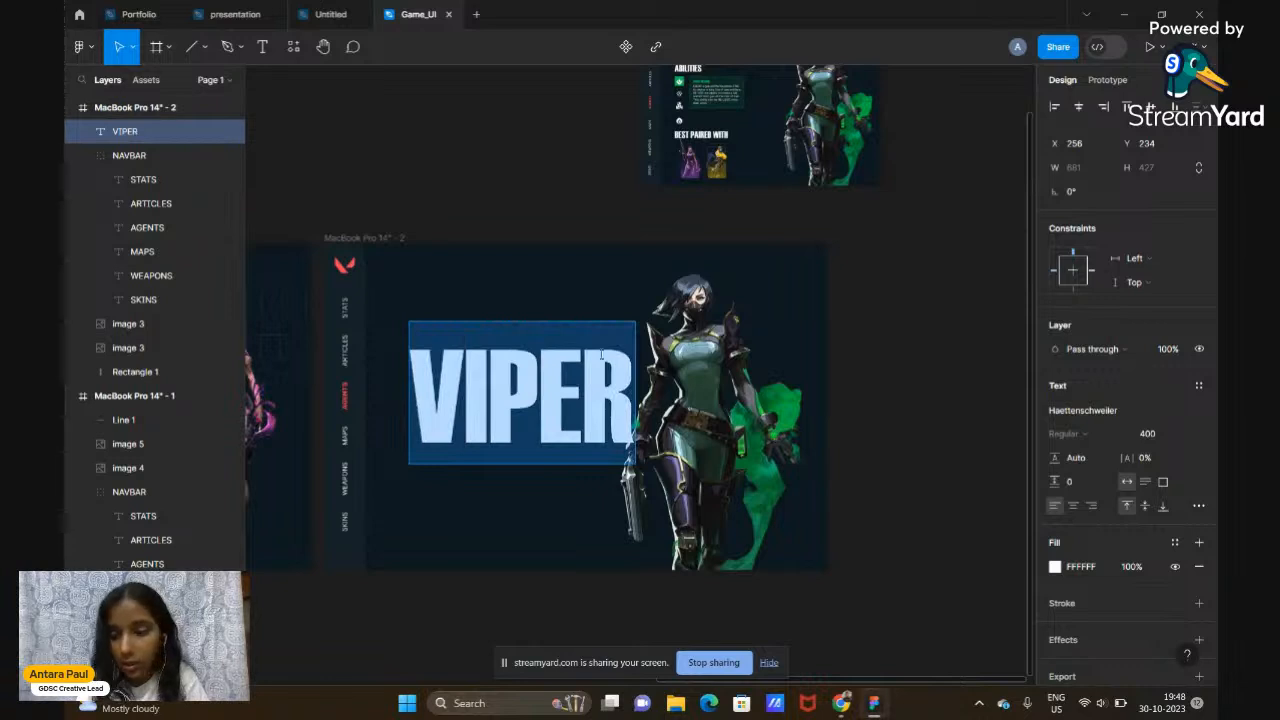
click(1098, 416)
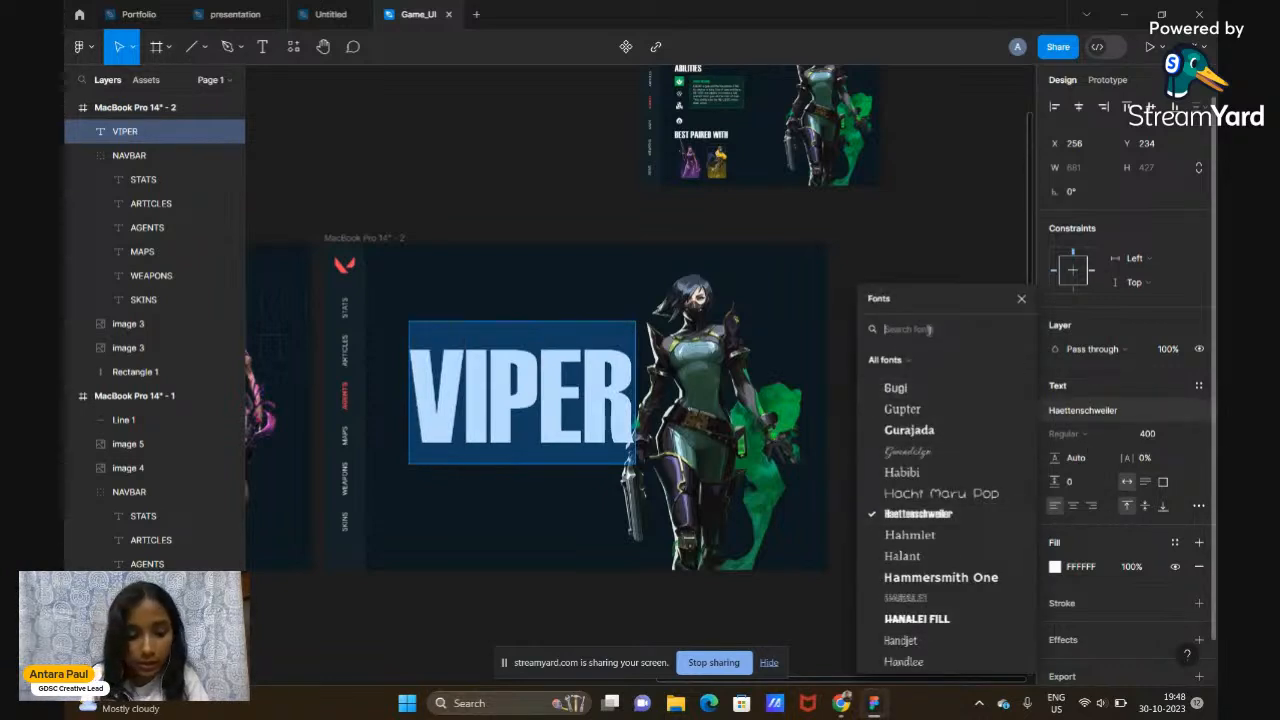
text(valo)
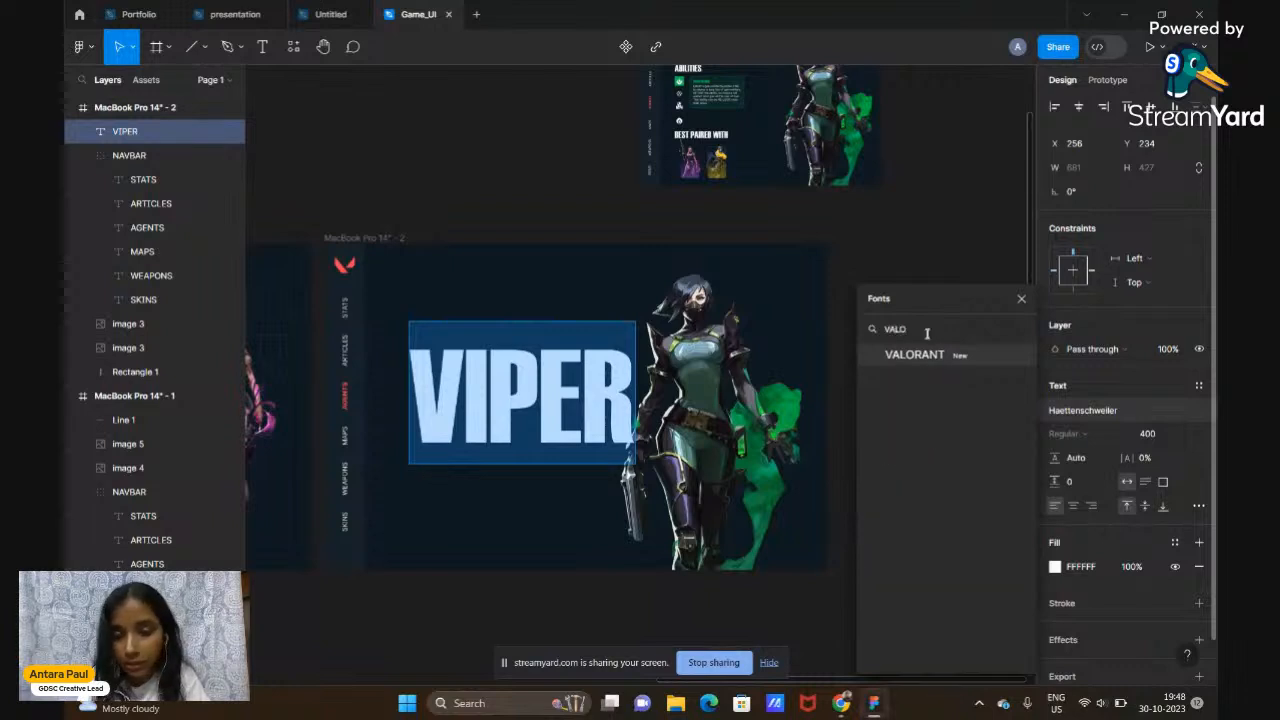
click(914, 354)
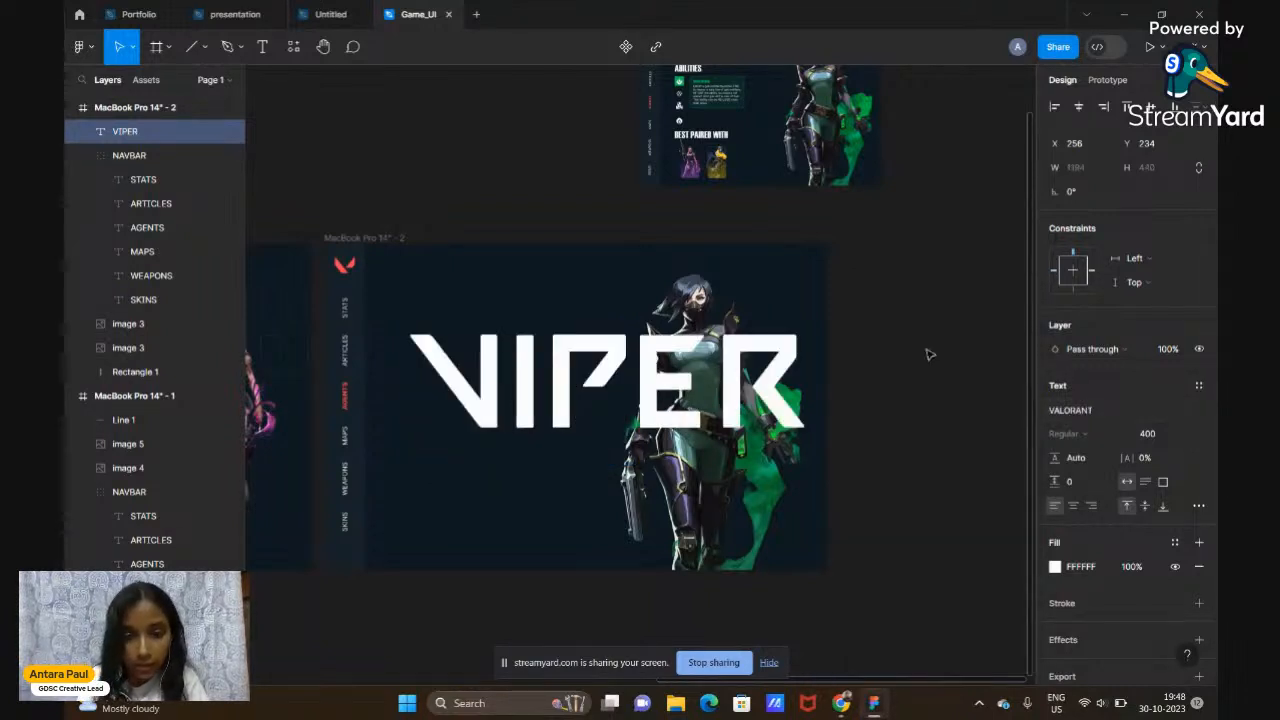
double_click(668, 411)
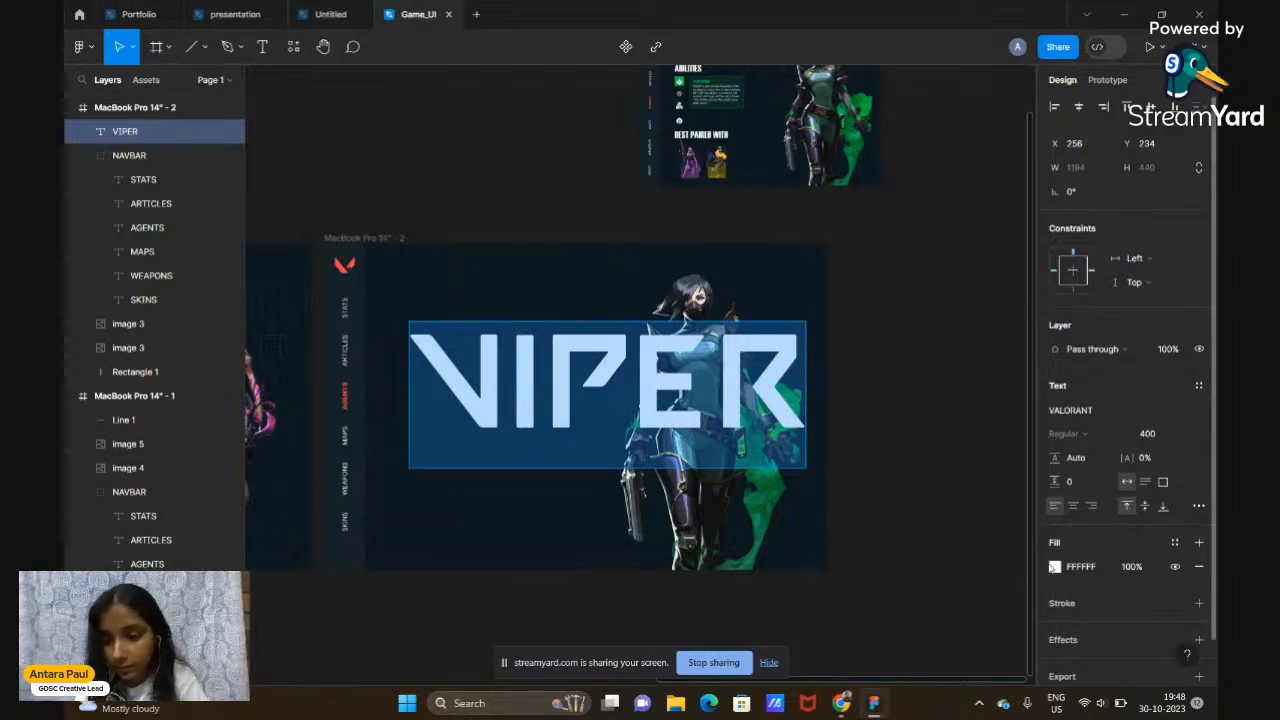
scroll(755, 167, up, 2)
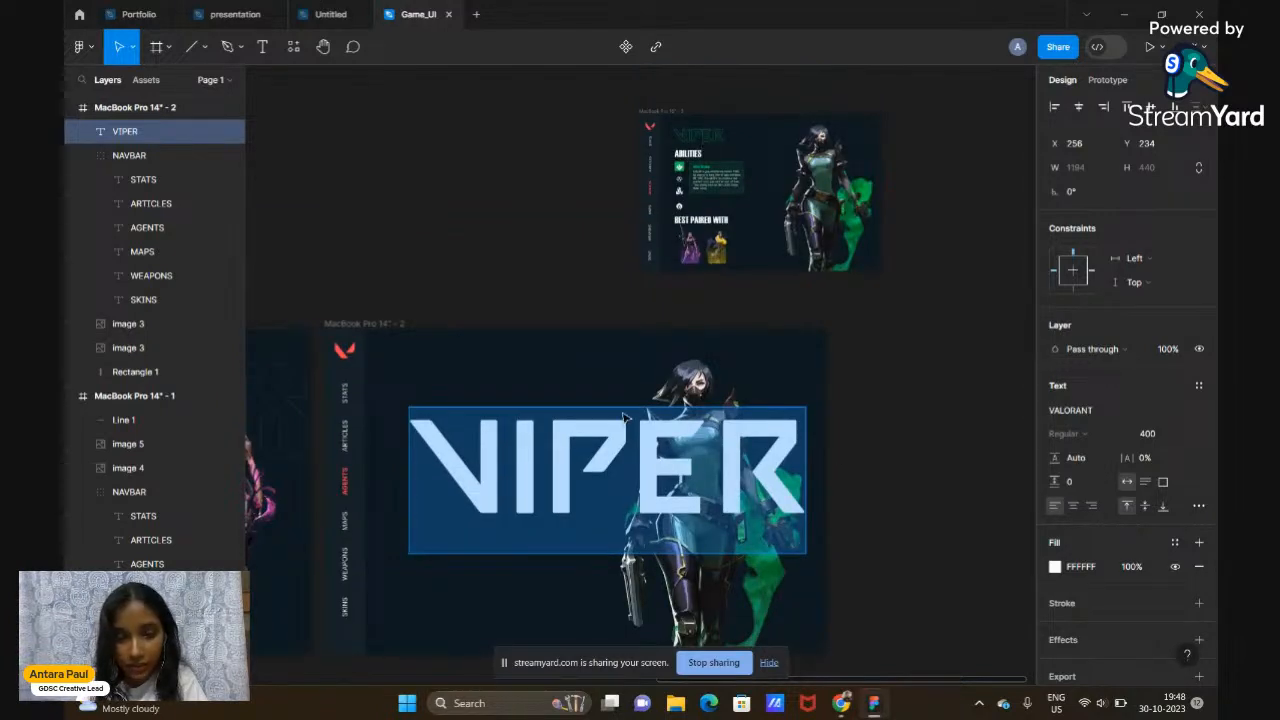
Give the VIPER title 0% fill opacity and a 3-weight green 2AA157 stroke
click(1055, 567)
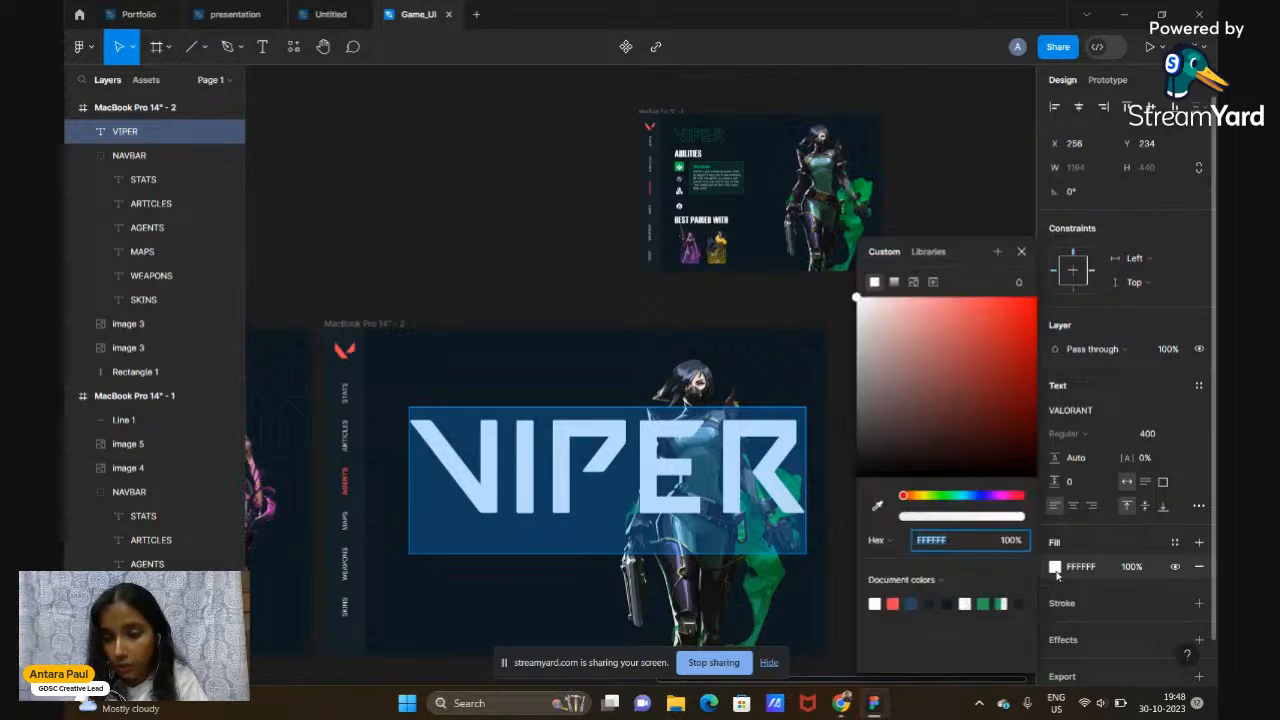
drag(918, 519, 886, 519)
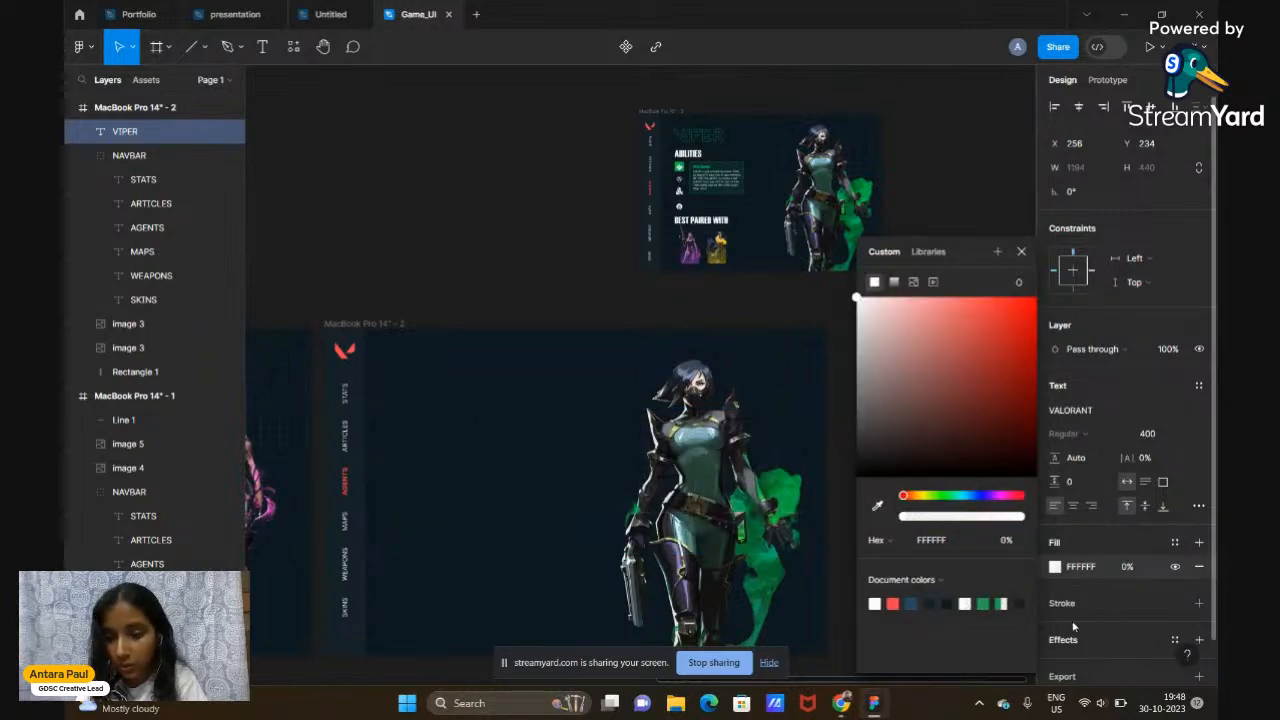
click(1077, 606)
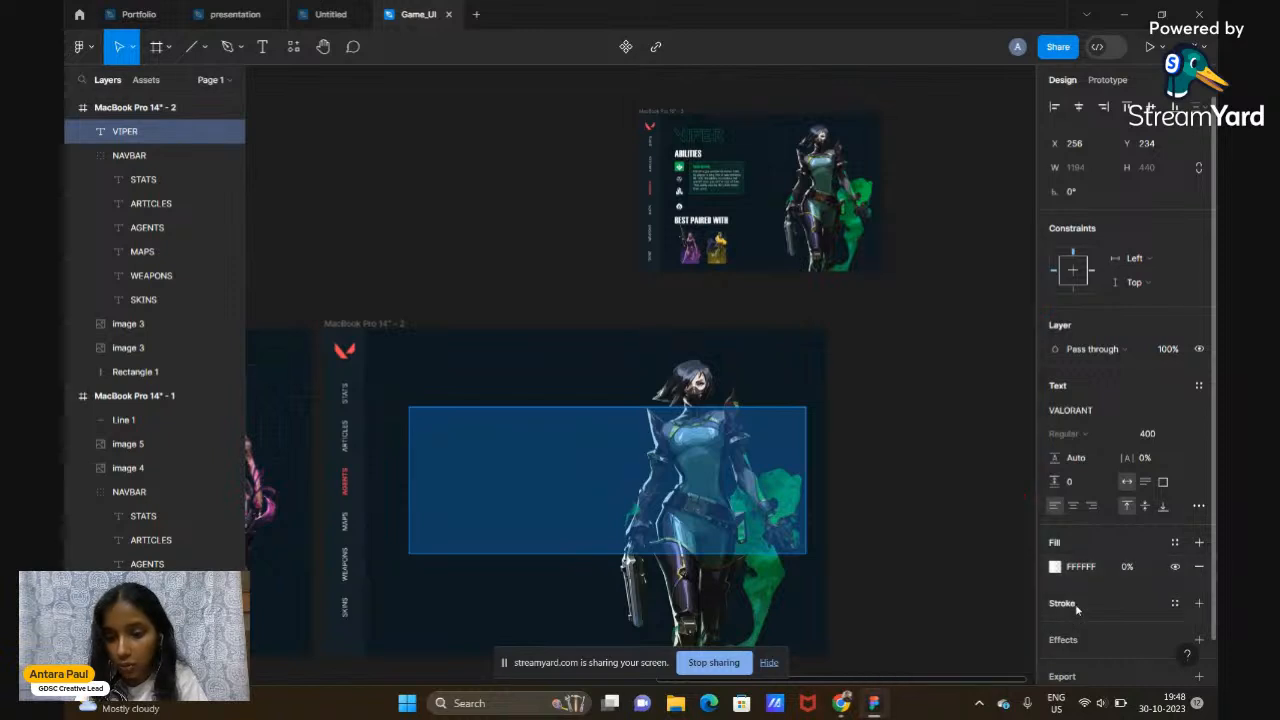
click(1075, 603)
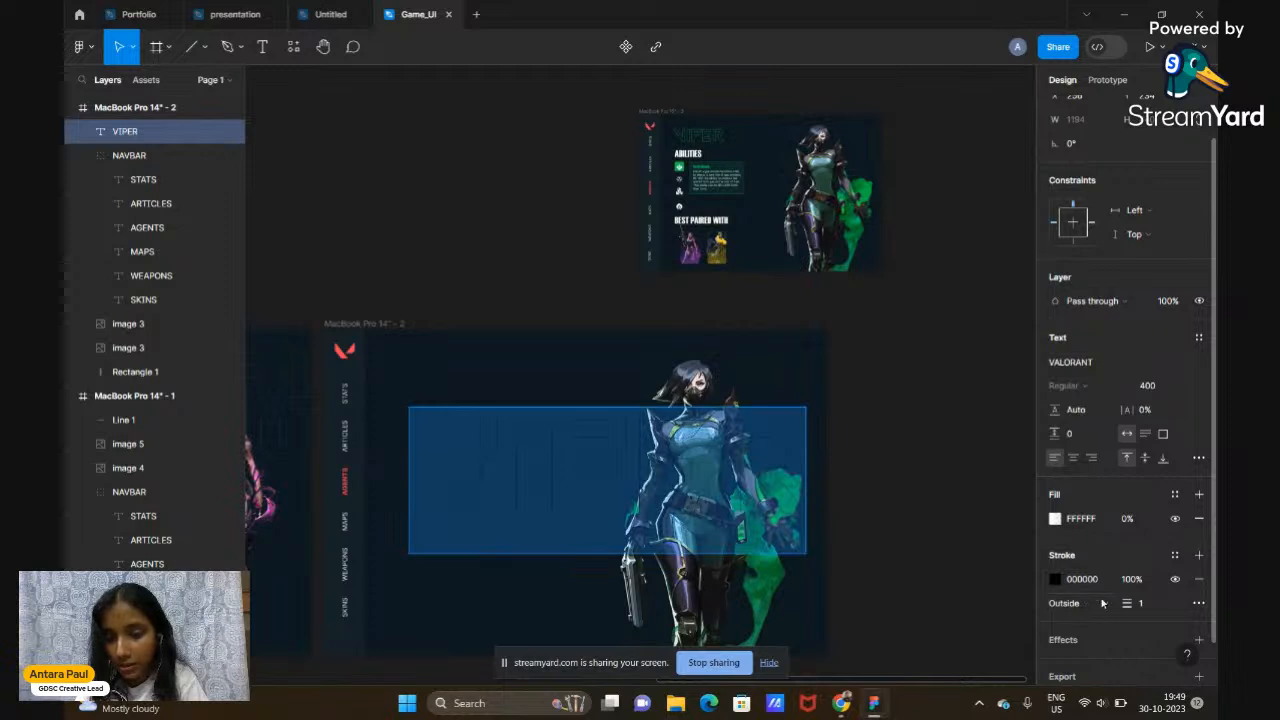
click(1056, 580)
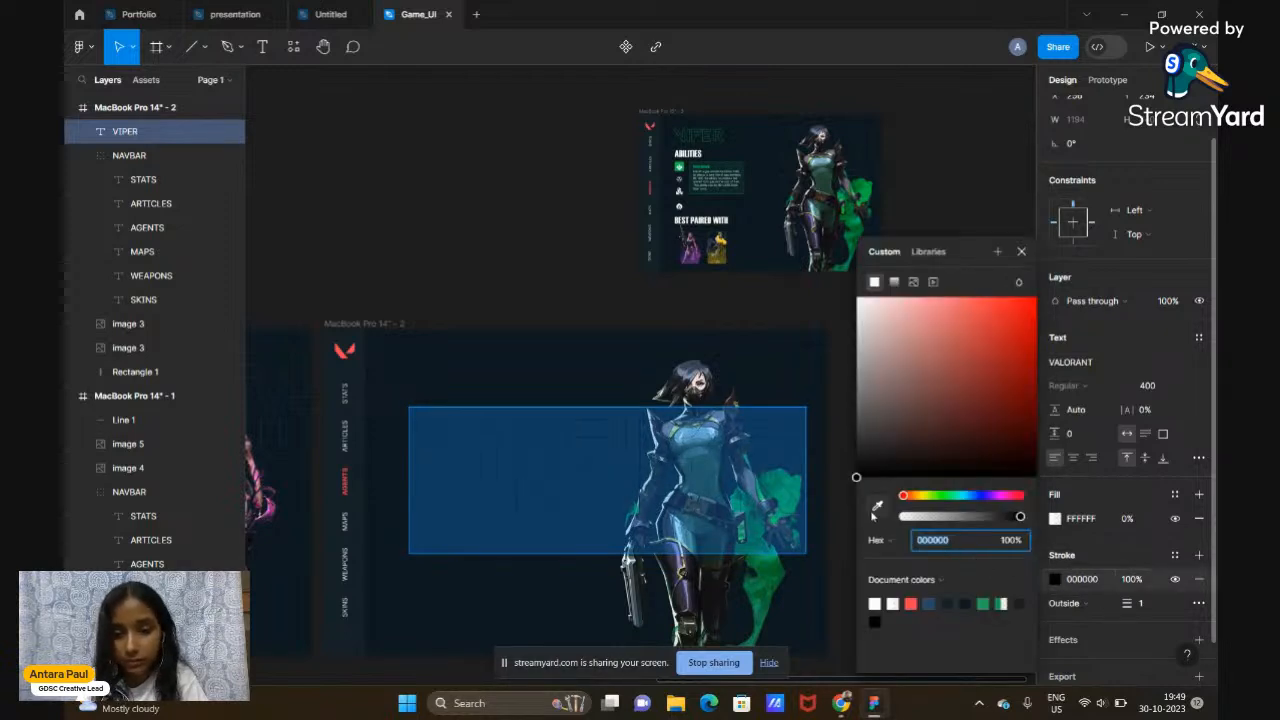
click(986, 601)
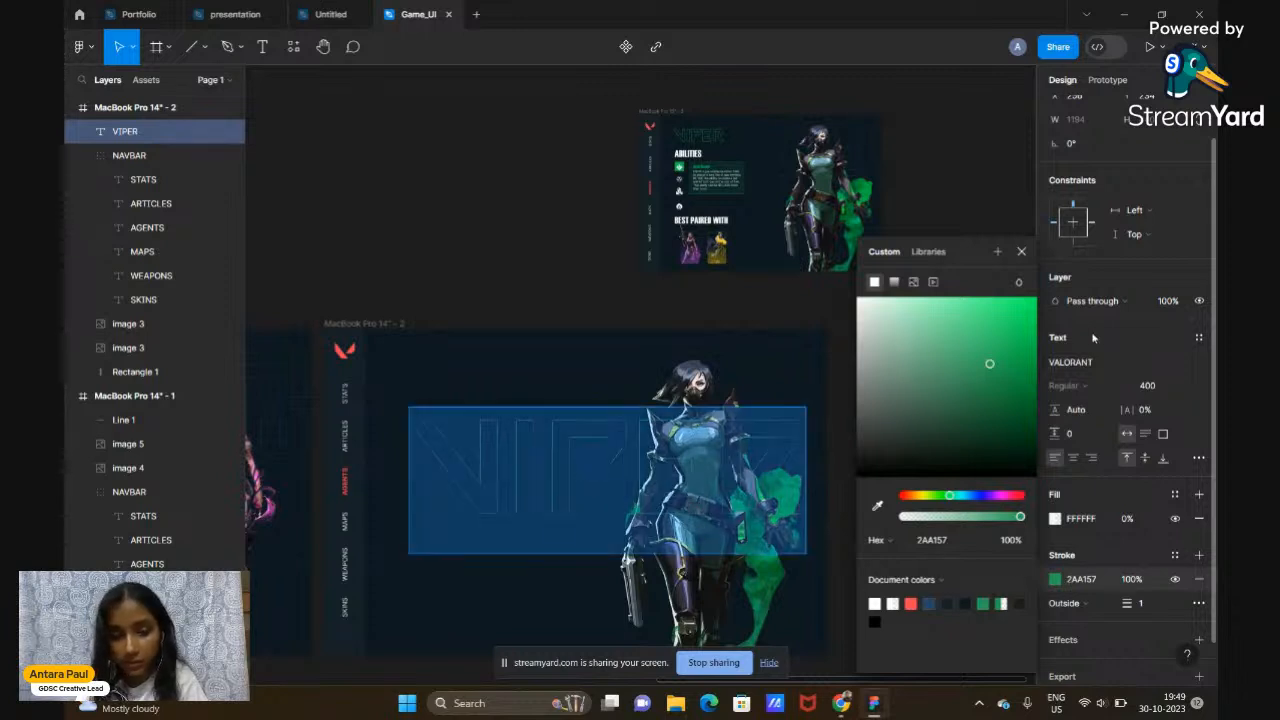
click(1021, 251)
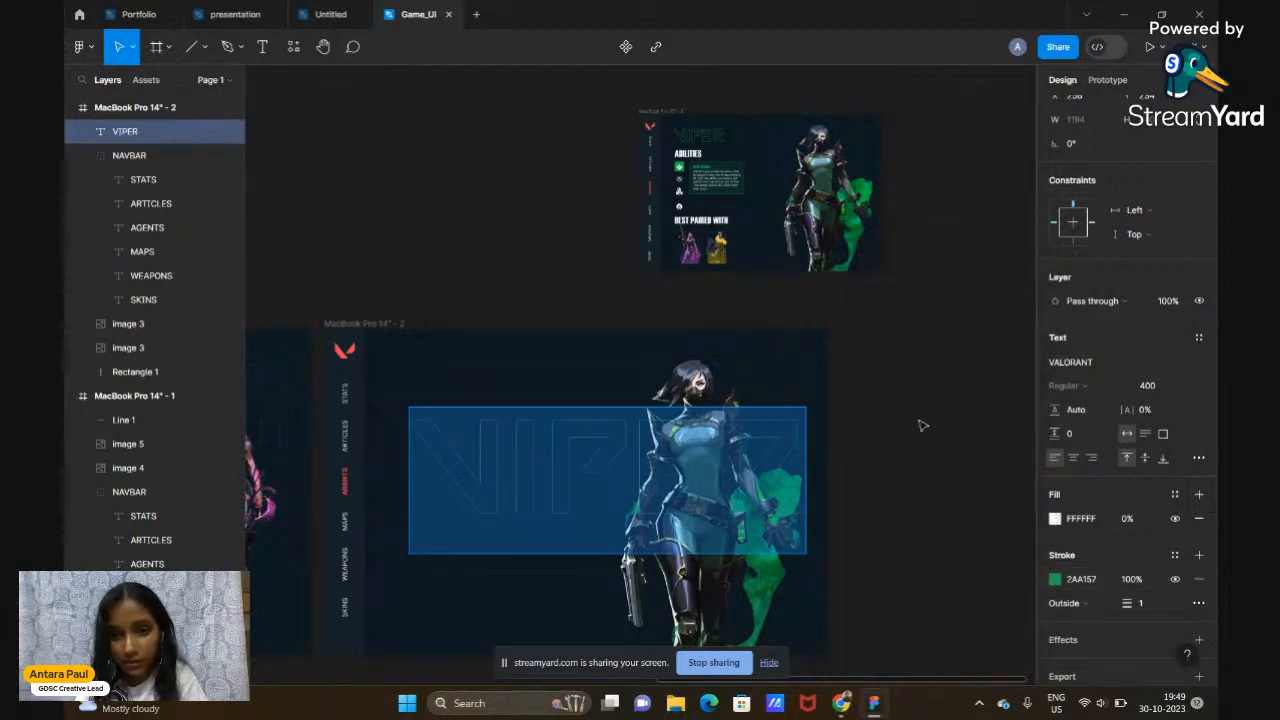
drag(1129, 604, 1132, 605)
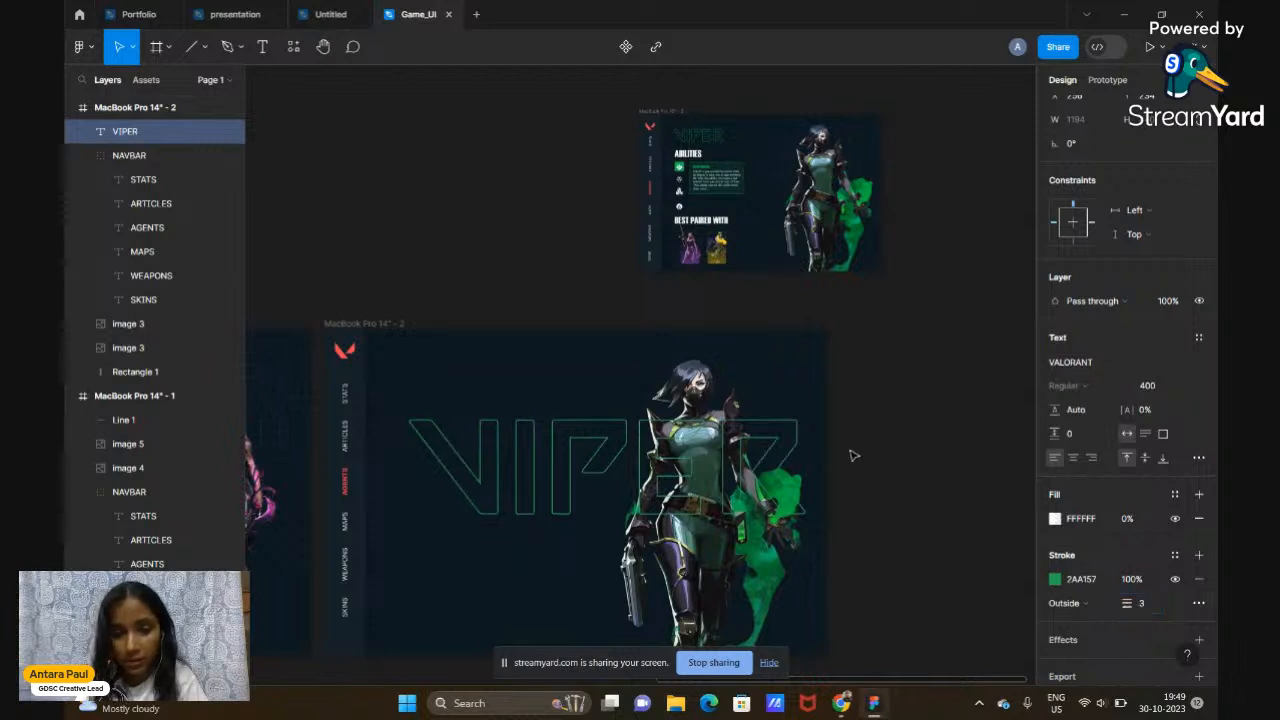
Re-enter the VIPER title text and edit its font weight value
key(Return)
key(Escape)
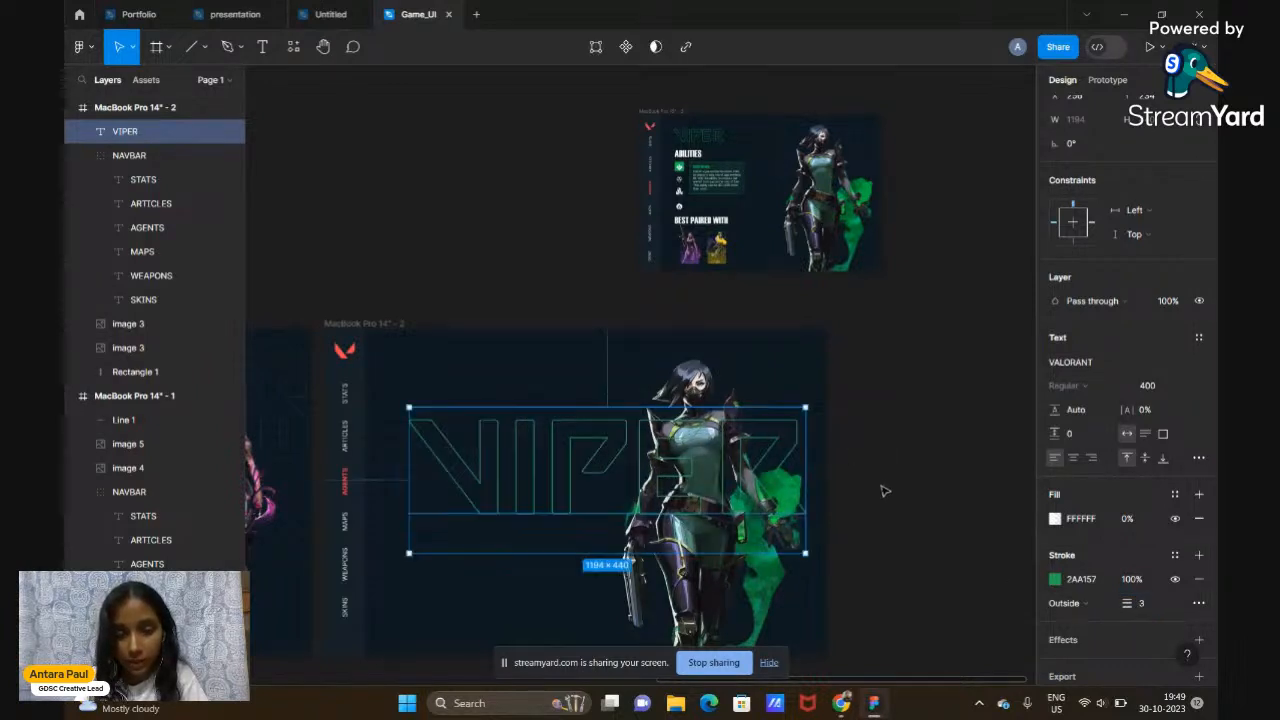
double_click(672, 452)
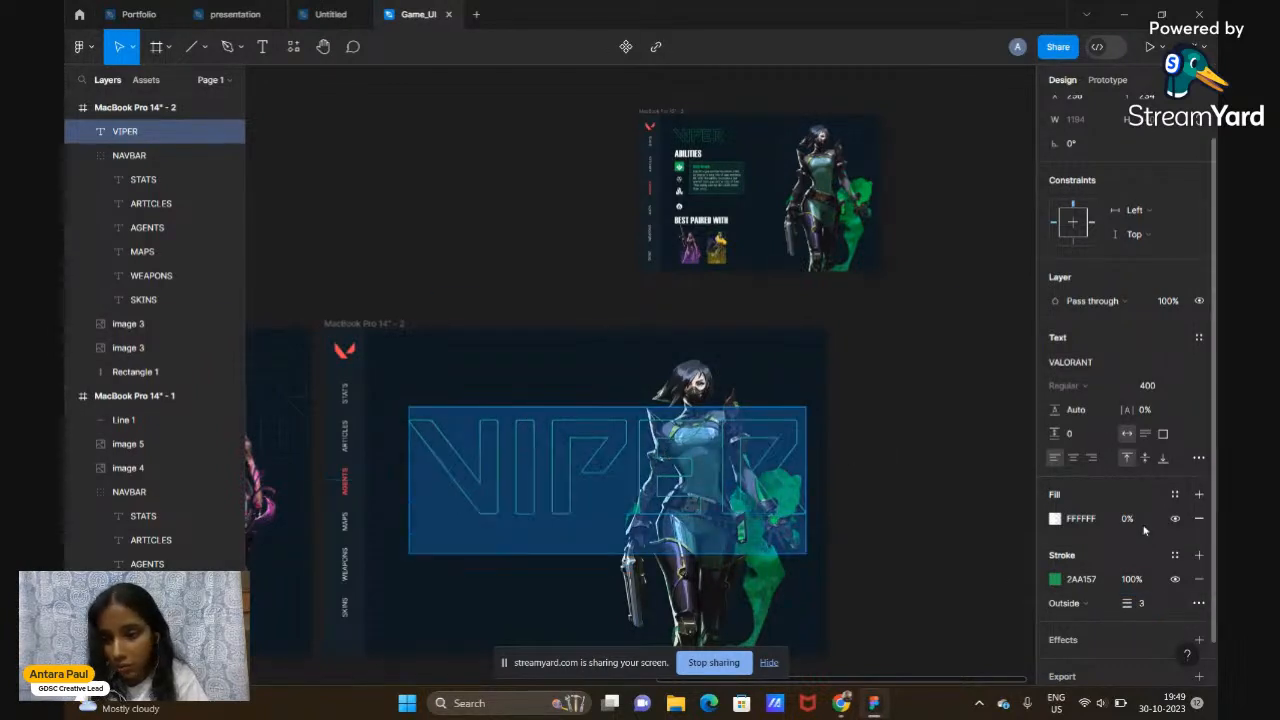
click(1143, 388)
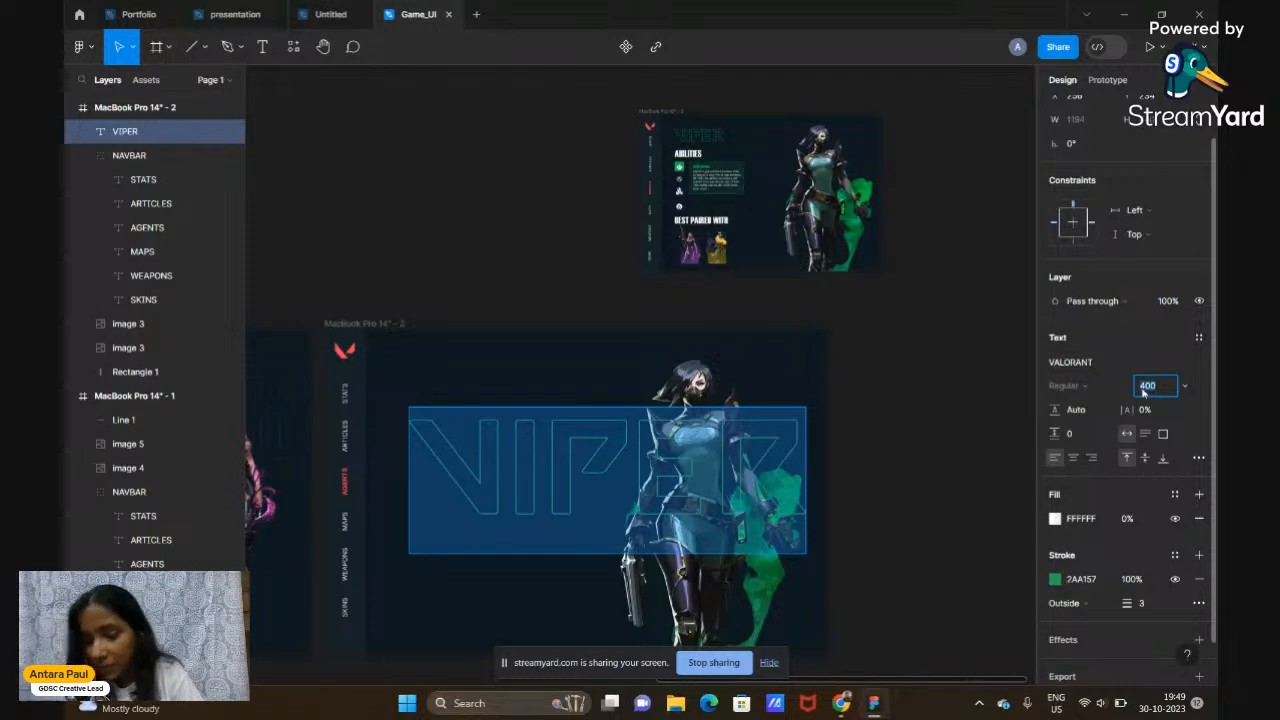
scroll(930, 393, down, 3)
scroll(930, 393, up, 2)
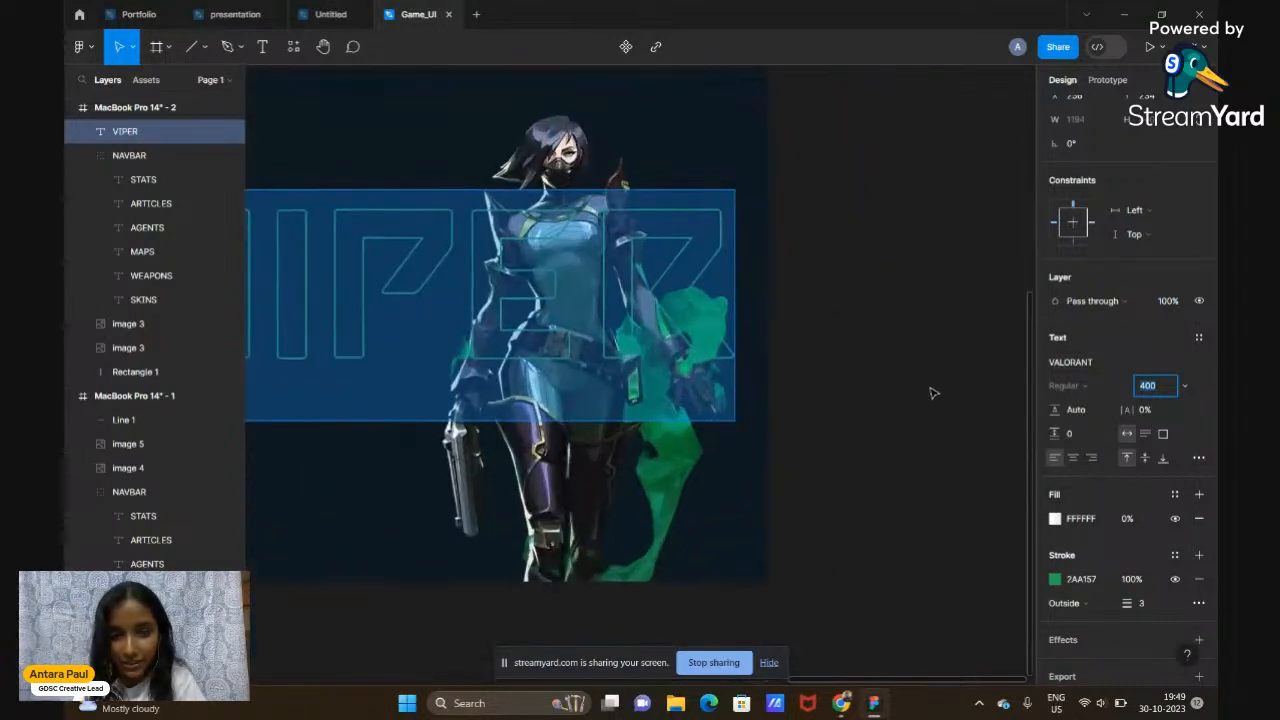
scroll(930, 393, up, 2)
scroll(930, 393, down, 3)
scroll(930, 393, up, 3)
scroll(930, 393, down, 4)
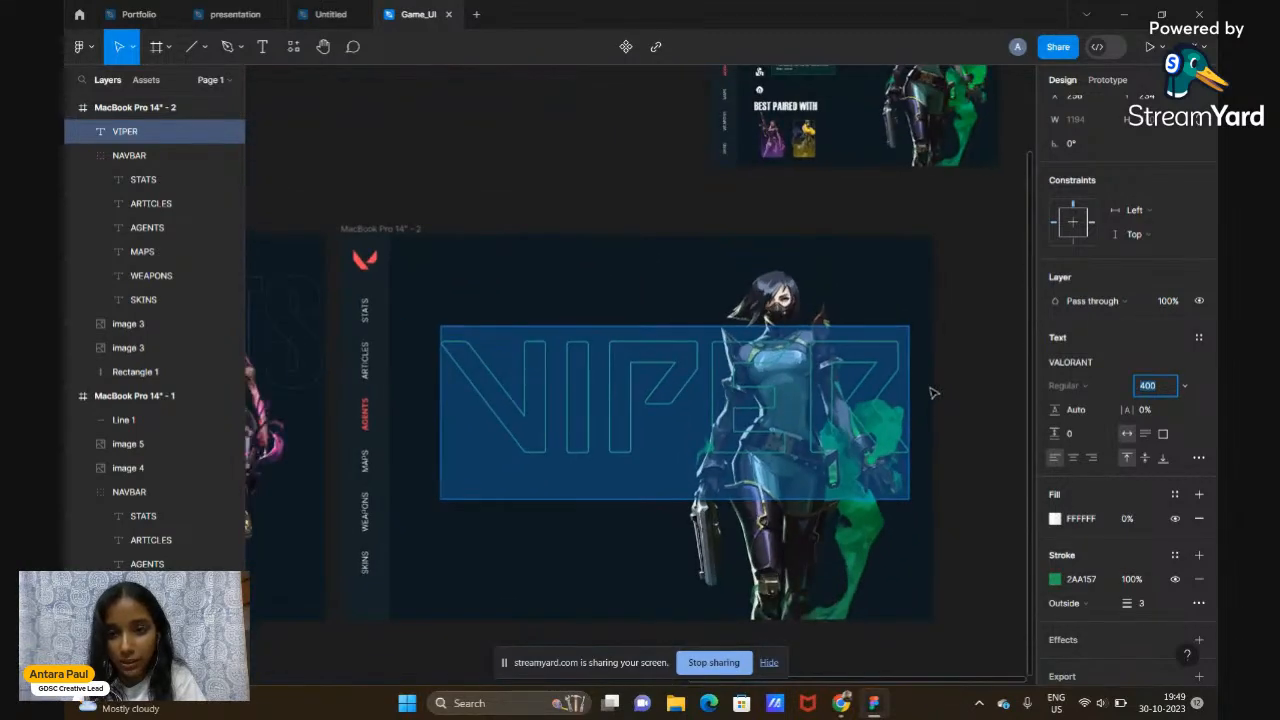
scroll(930, 393, down, 5)
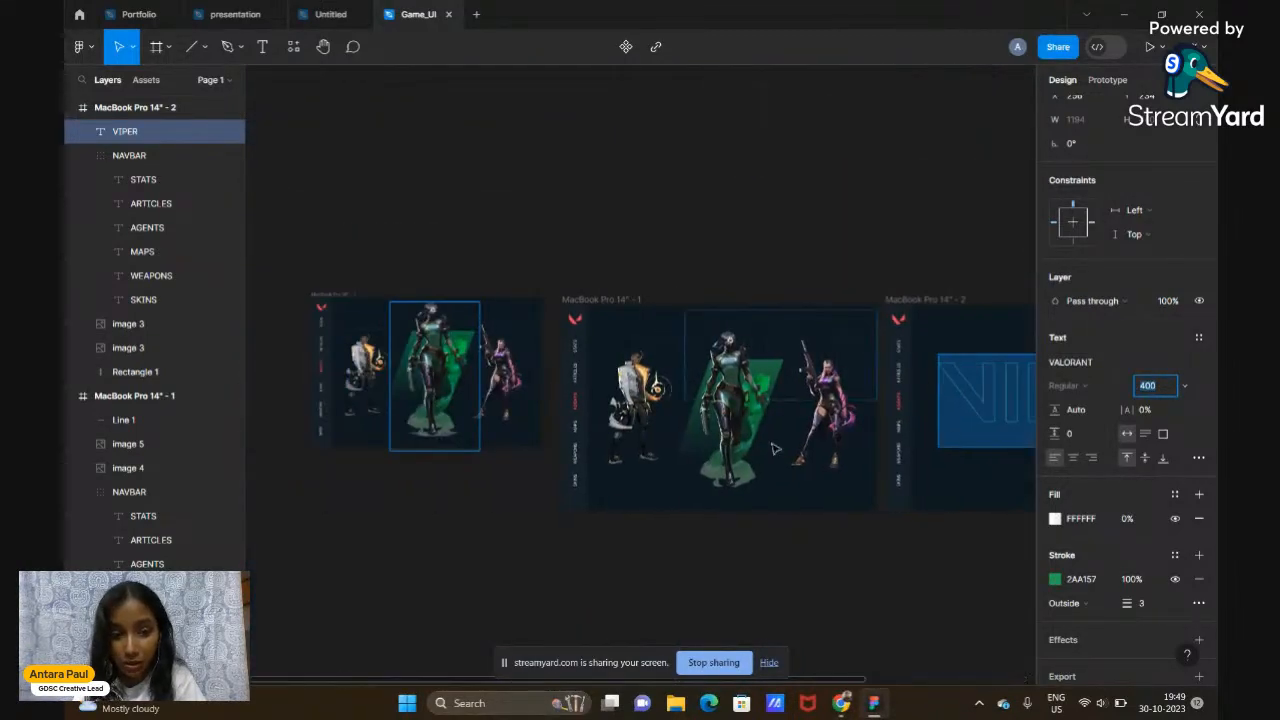
scroll(768, 449, right, 5)
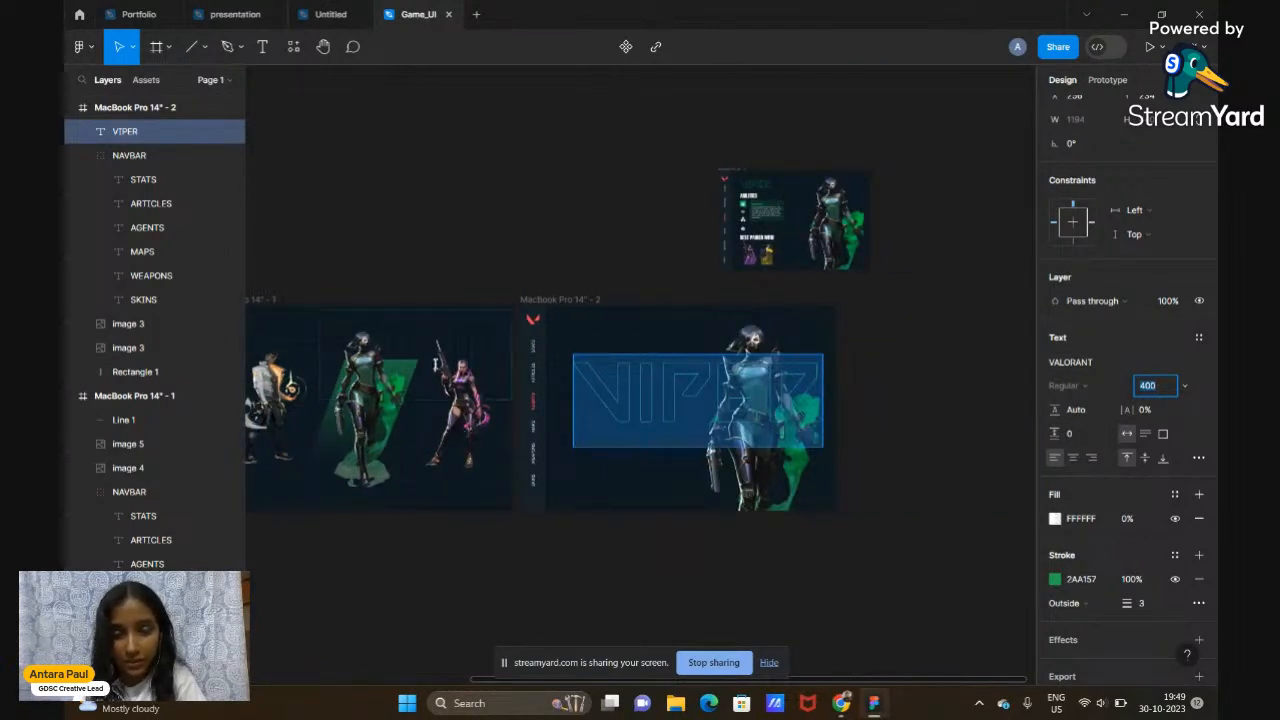
key(Escape)
key(ctrl+d)
mouse_move(479, 455)
mouse_down()
mouse_move(481, 422)
mouse_move(479, 457)
mouse_up()
key(ctrl+z)
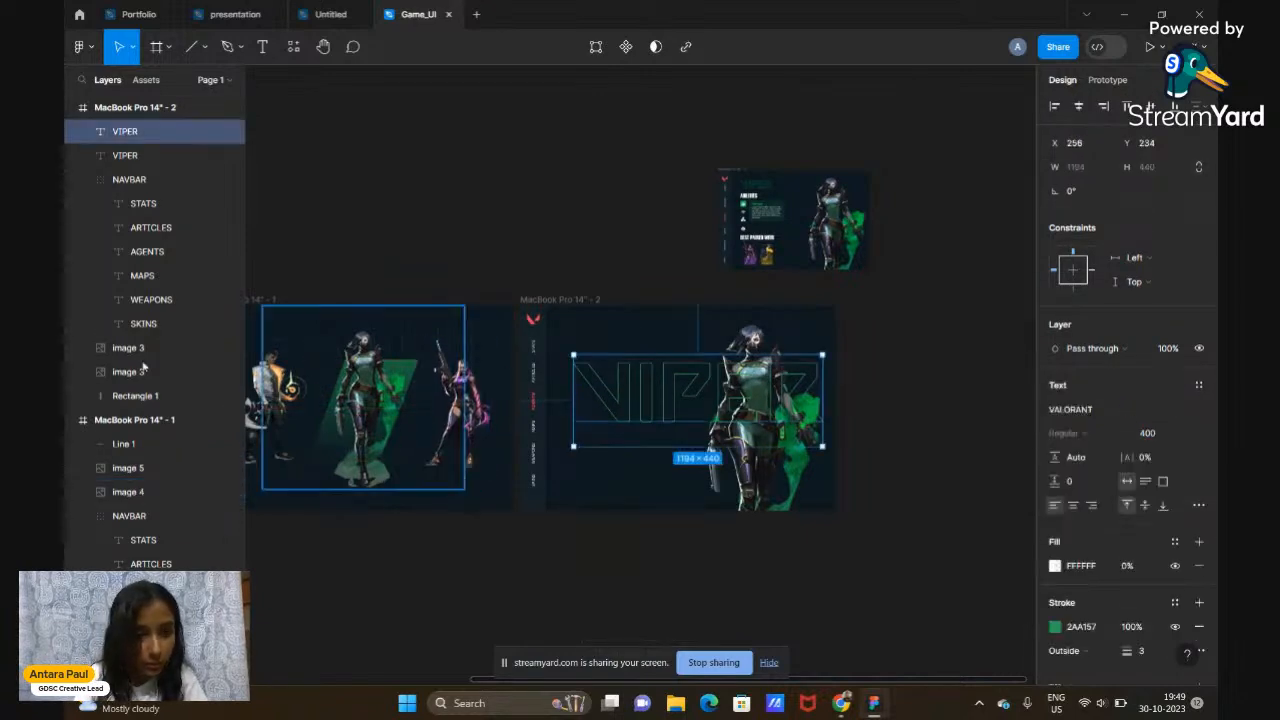
key(ctrl+z)
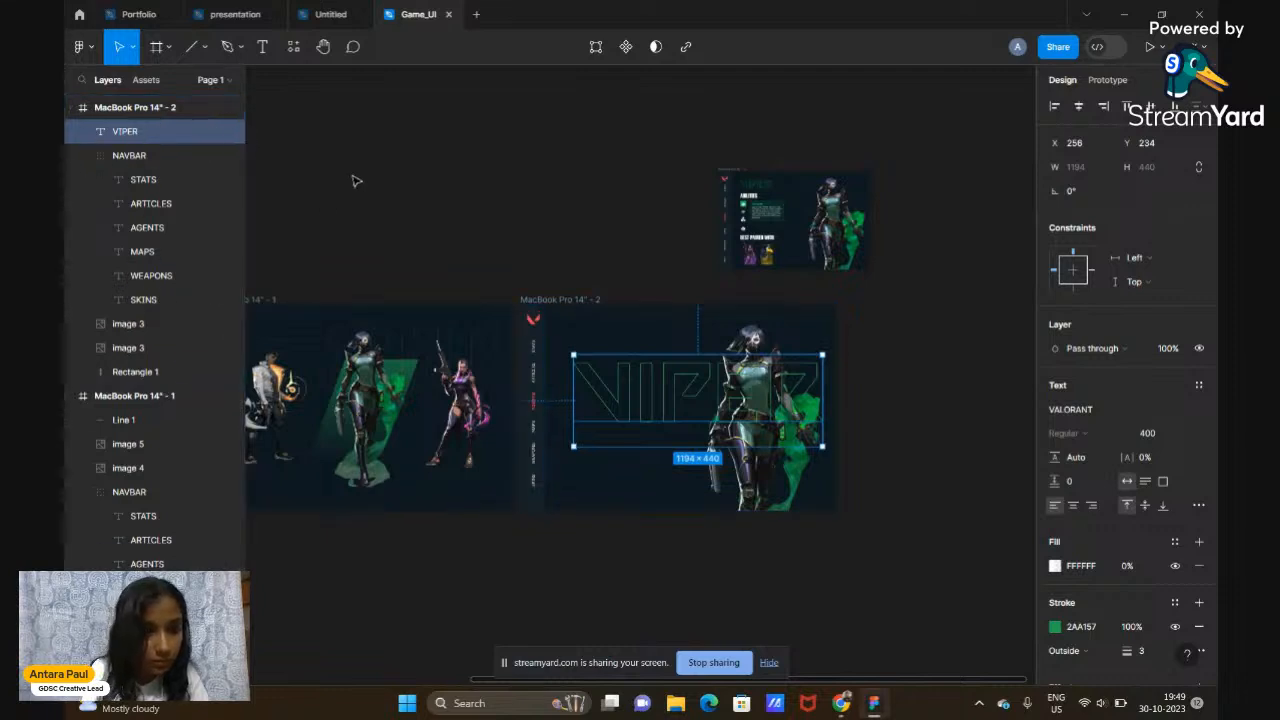
Copy the purple-haired agent image 4 above the frames as image 6, enlarged to 2125×4163
click(488, 428)
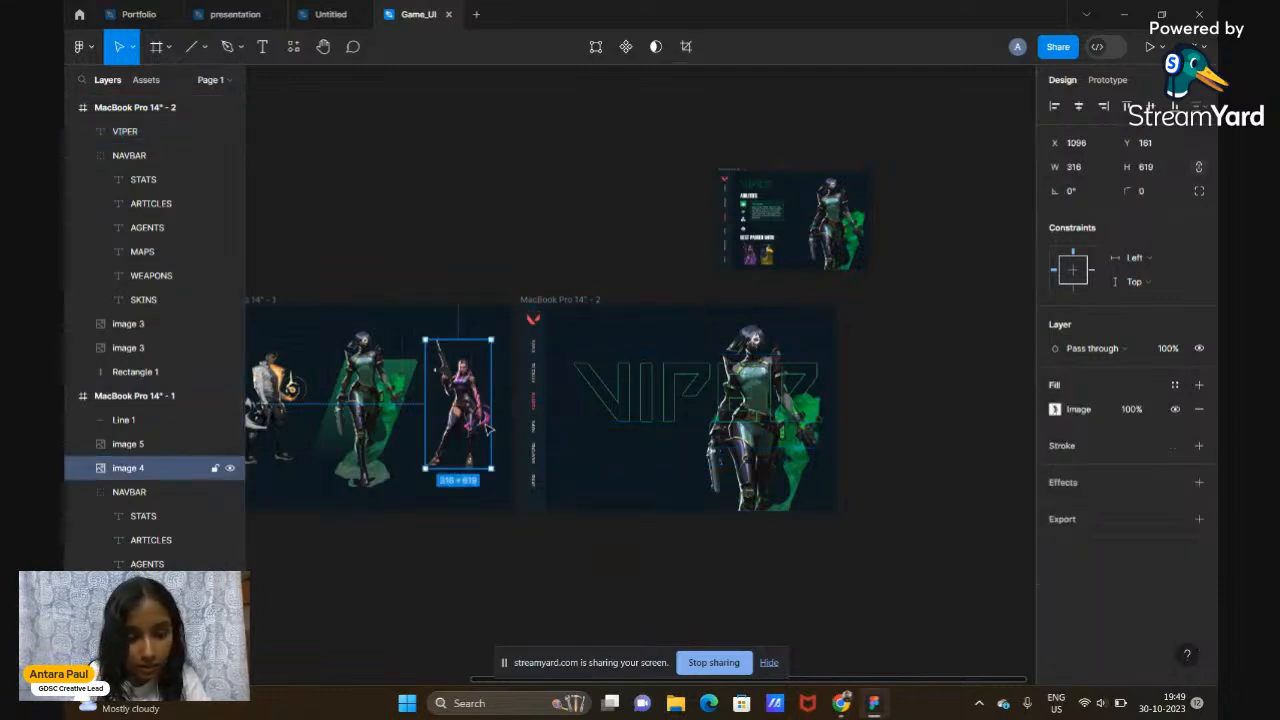
drag(488, 428, 558, 213)
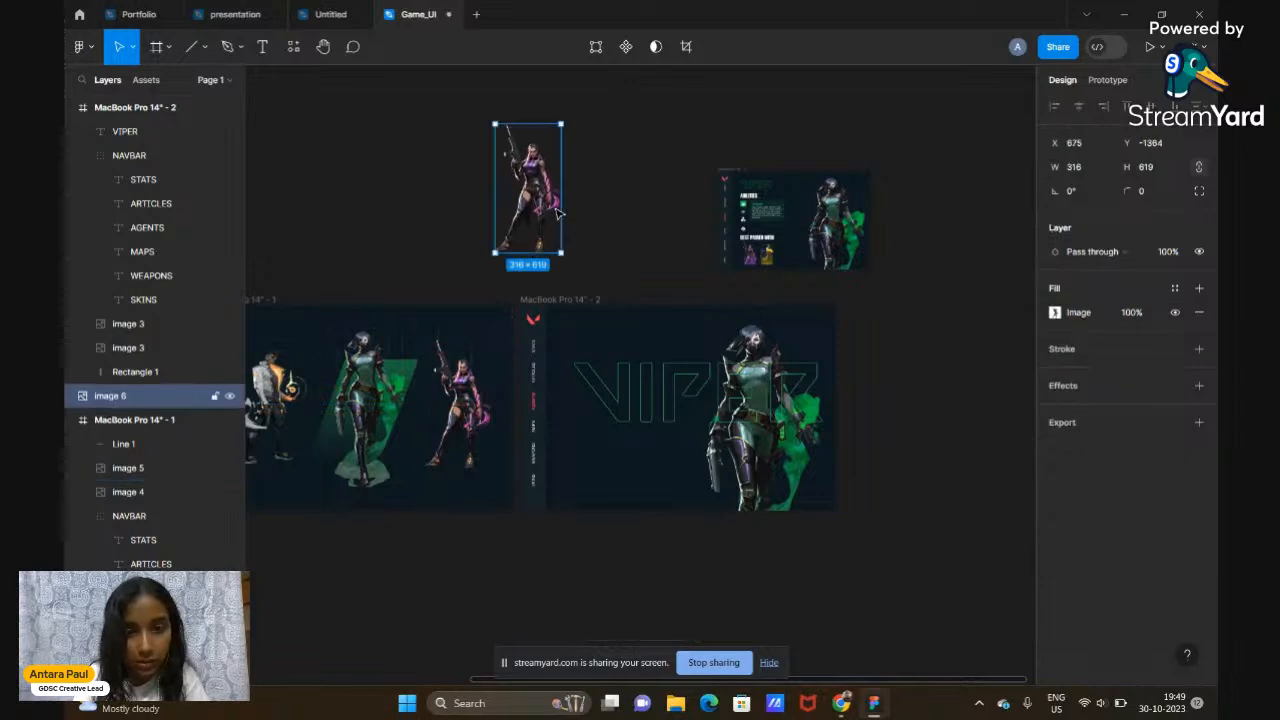
scroll(550, 215, up, 5)
scroll(522, 224, down, 8)
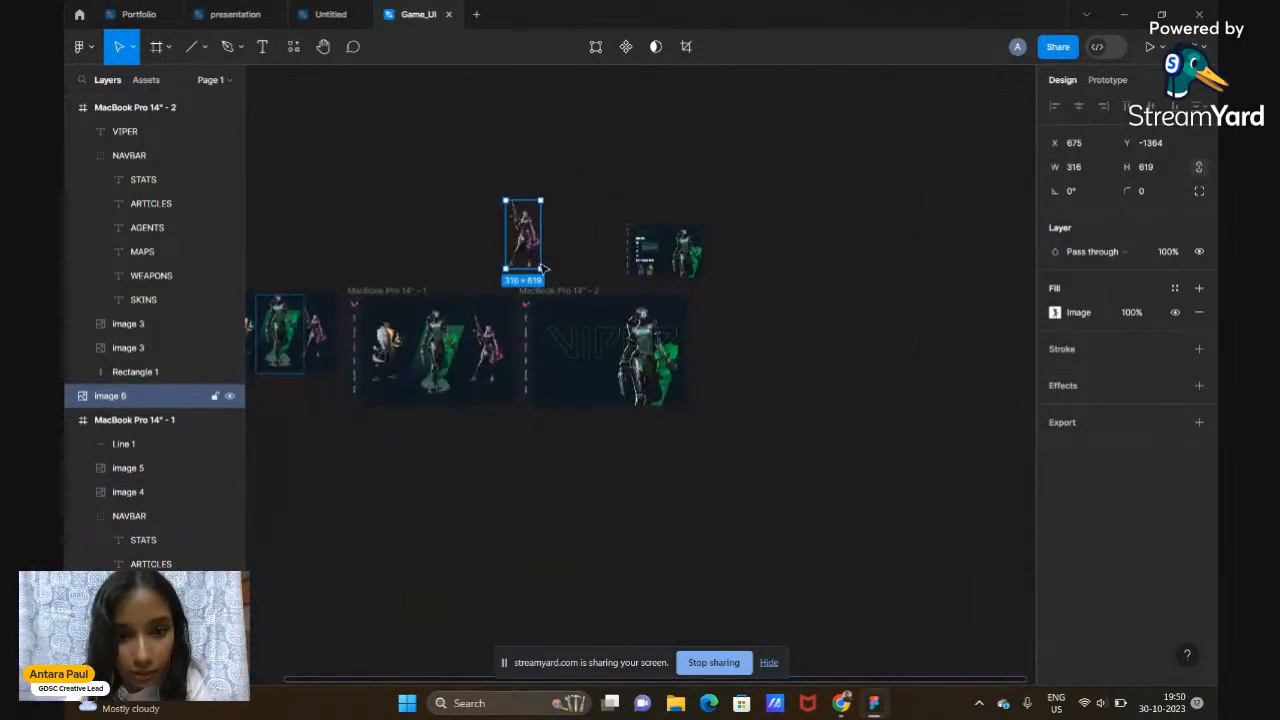
drag(540, 268, 738, 464)
drag(638, 531, 847, 456)
scroll(847, 456, up, 3)
scroll(847, 456, up, 5)
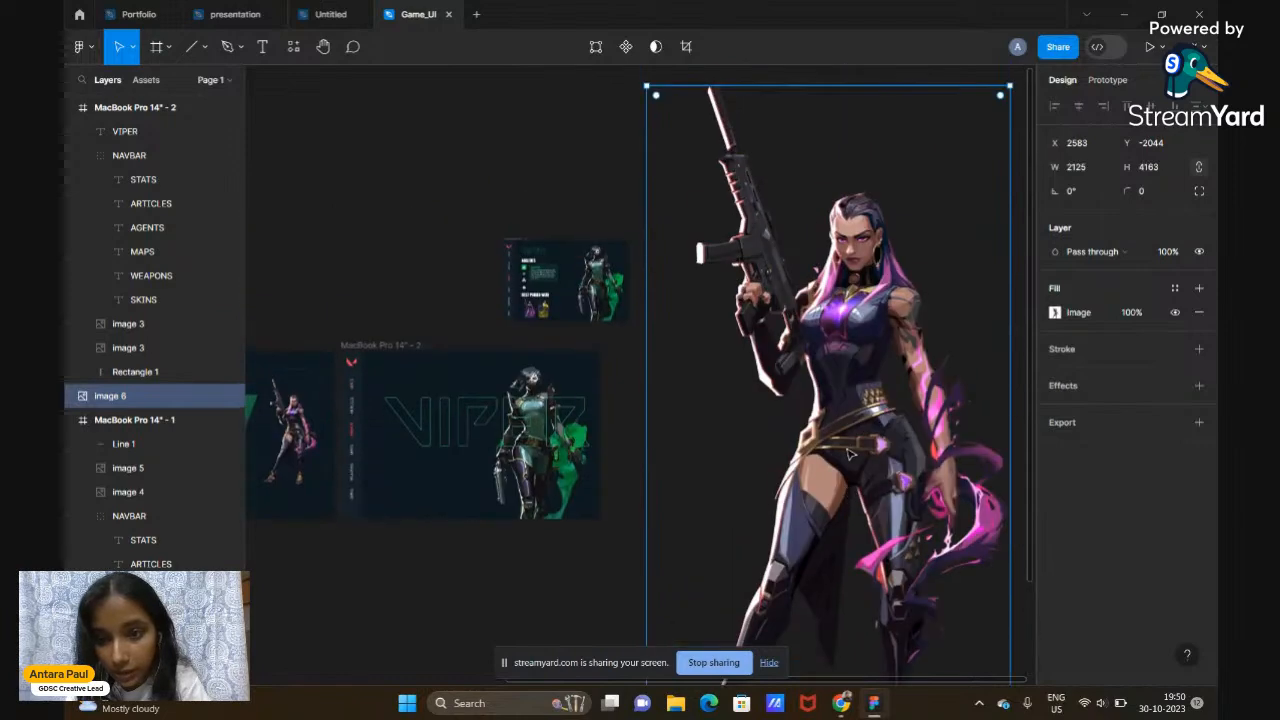
scroll(847, 456, down, 5)
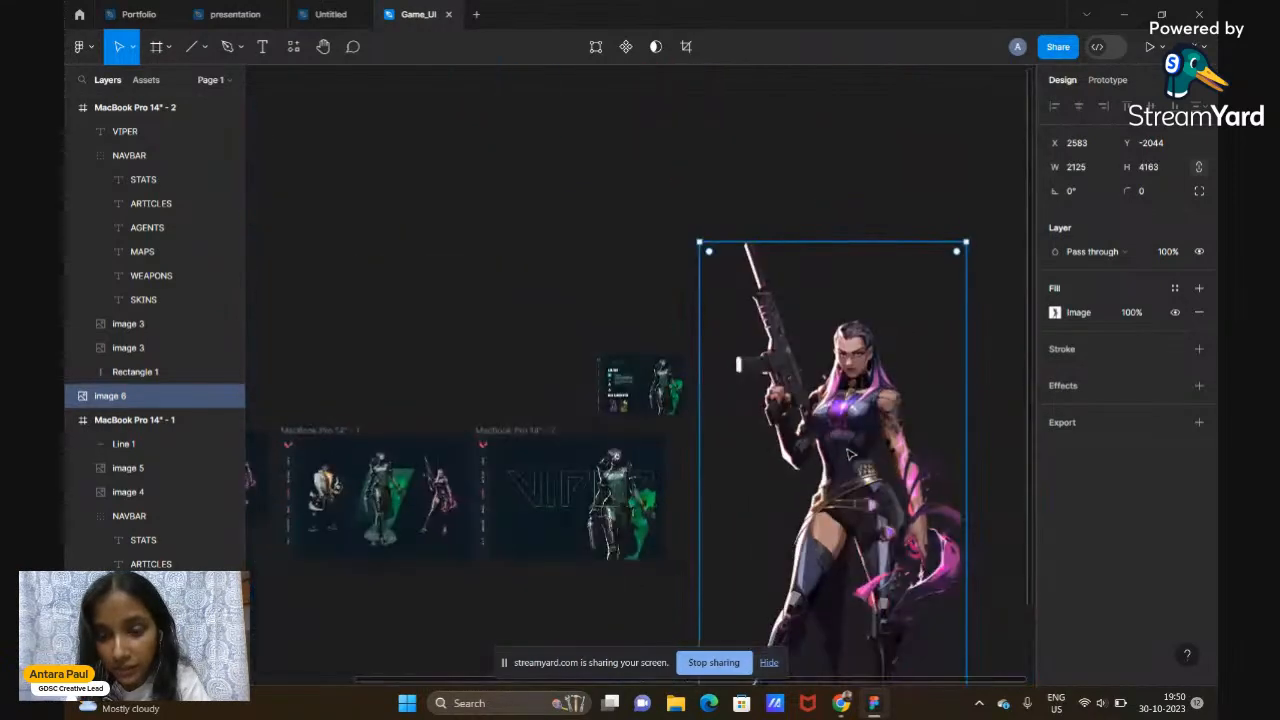
scroll(848, 455, down, 3)
scroll(848, 455, up, 3)
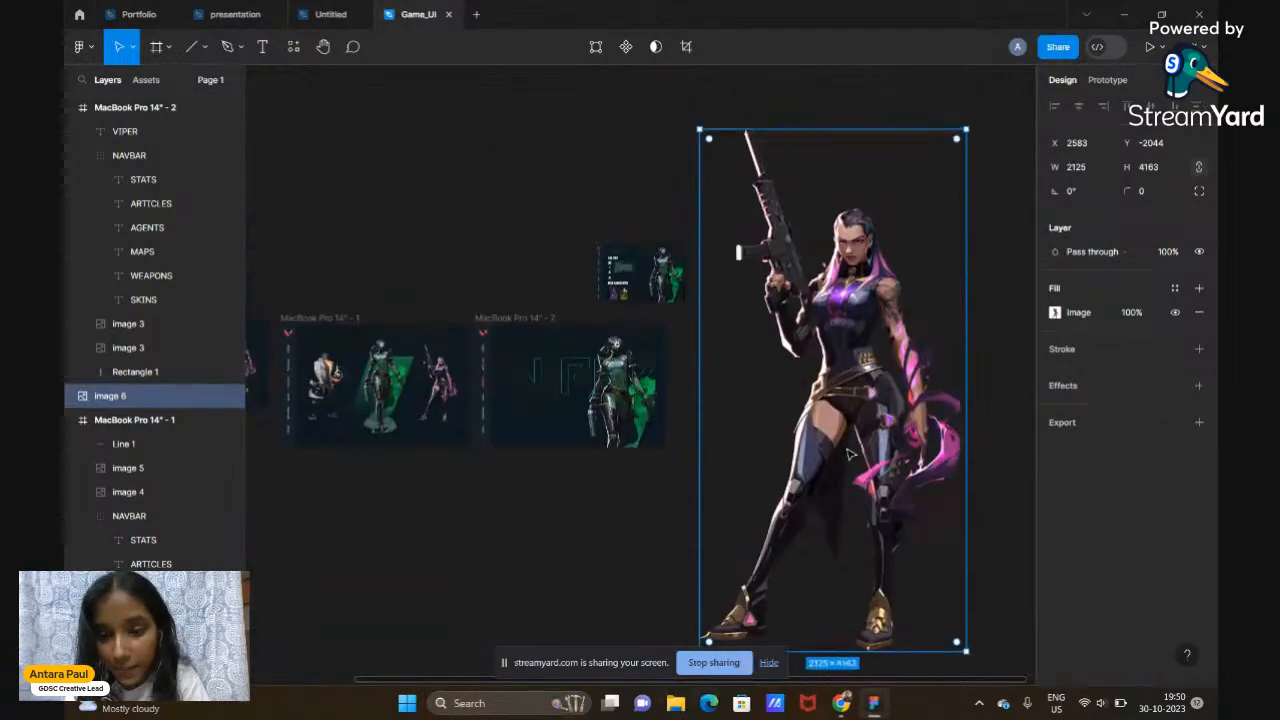
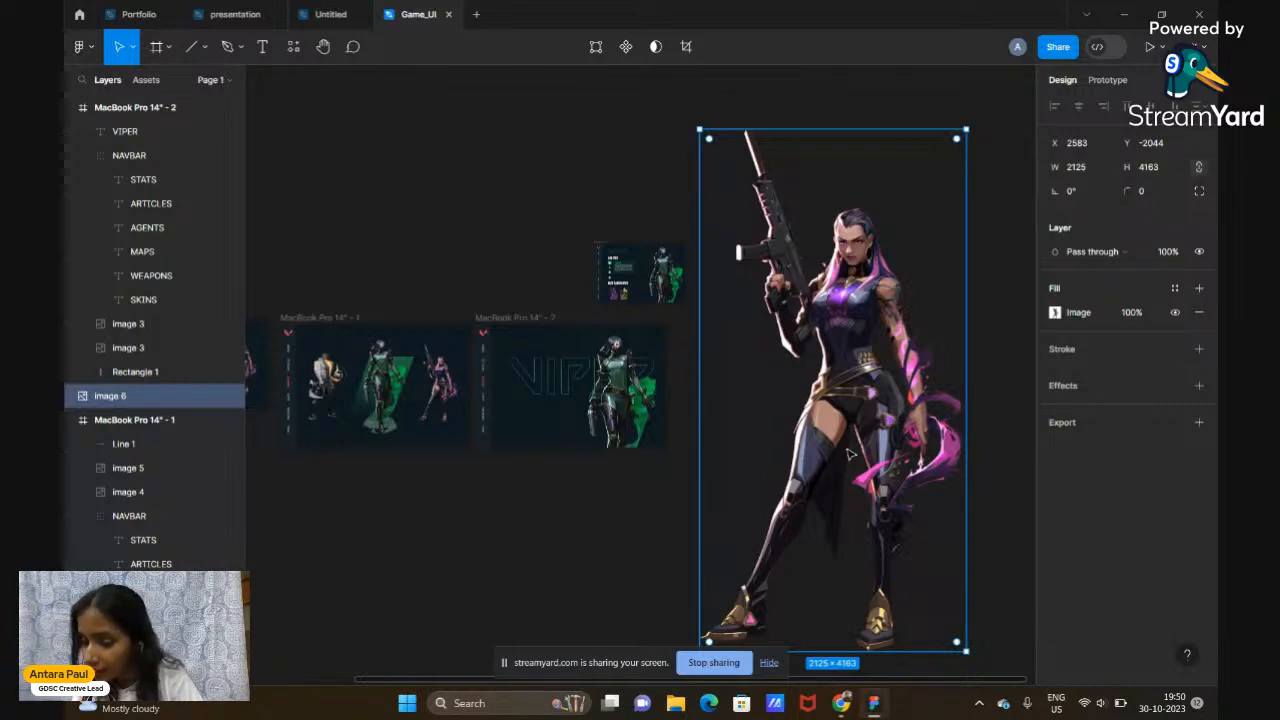
Delete the oversized image 6 character art, leaving the VIPER frame on the canvas
scroll(848, 455, right, 2)
click(969, 316)
click(850, 393)
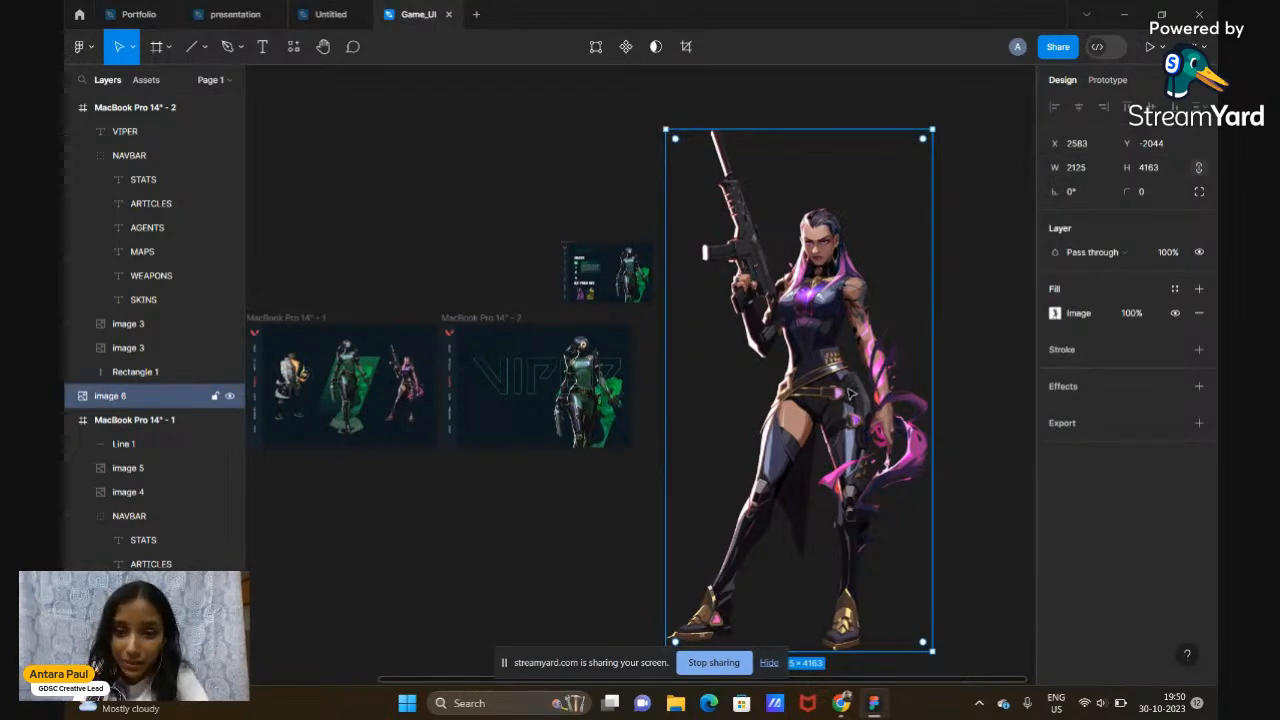
key(Delete)
scroll(580, 425, up, 5)
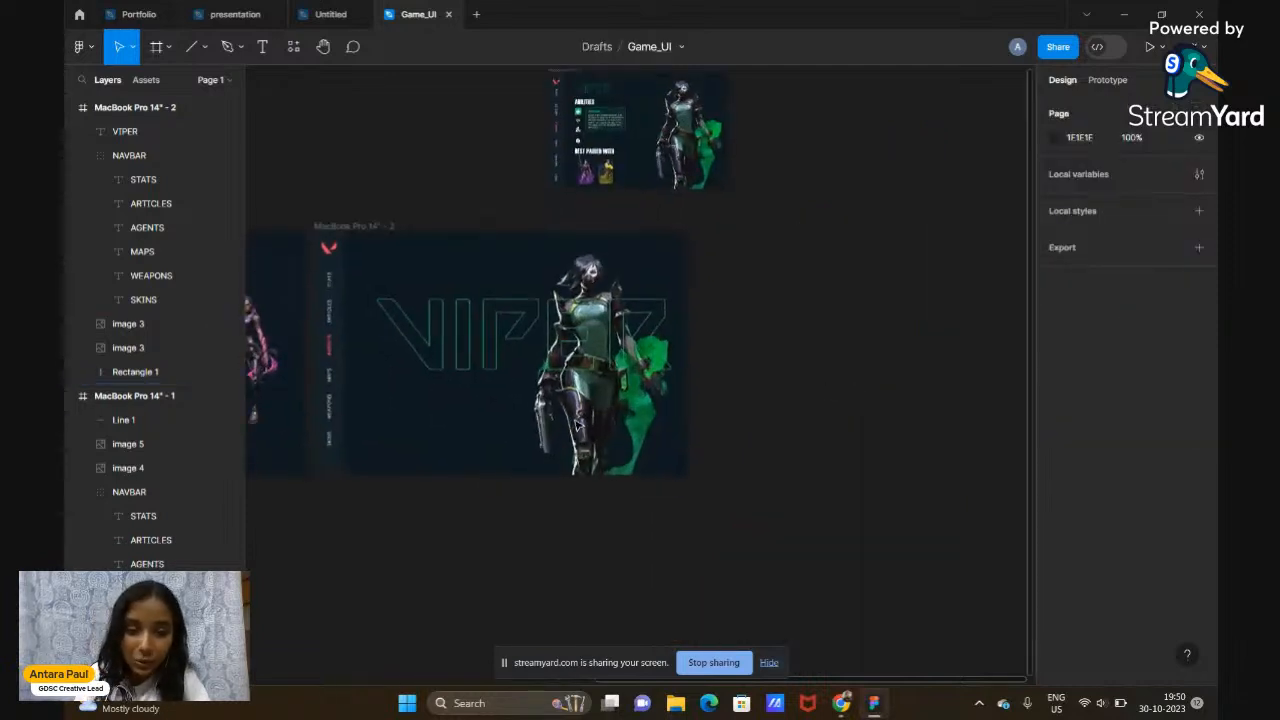
Set the VIPER heading's font size to 120, after trying 50, 70 and 100
click(490, 362)
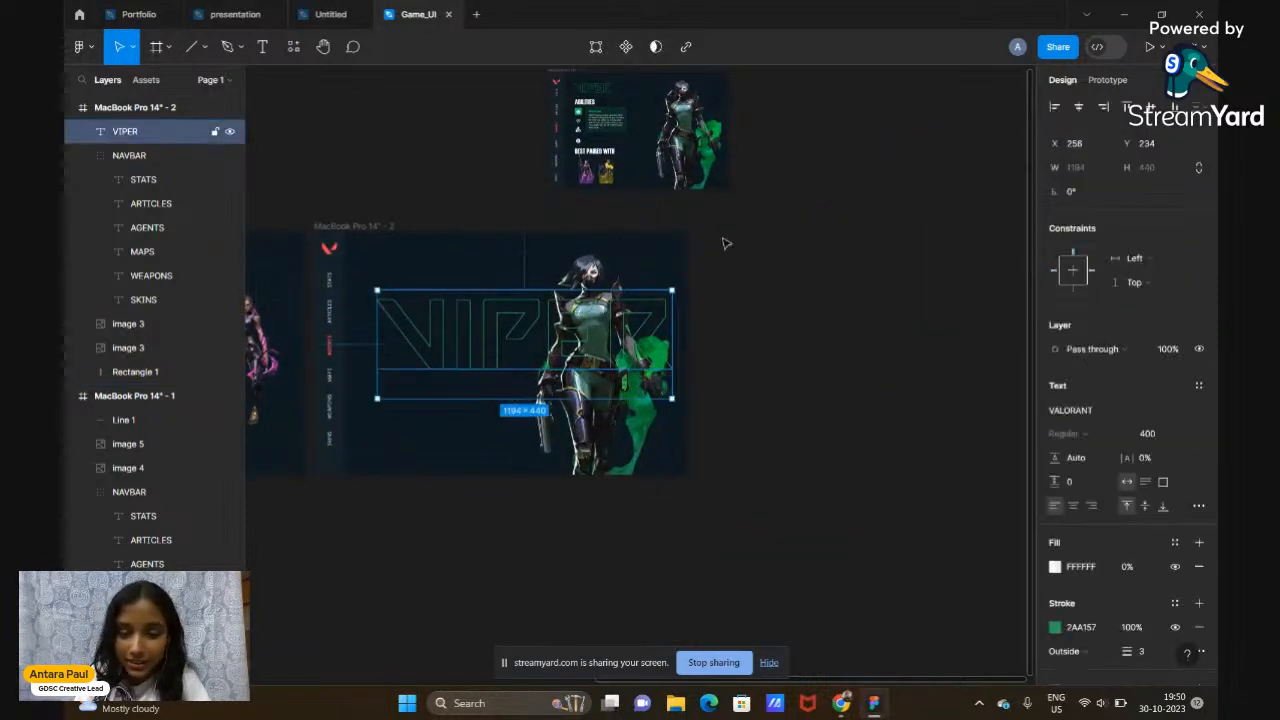
click(1157, 436)
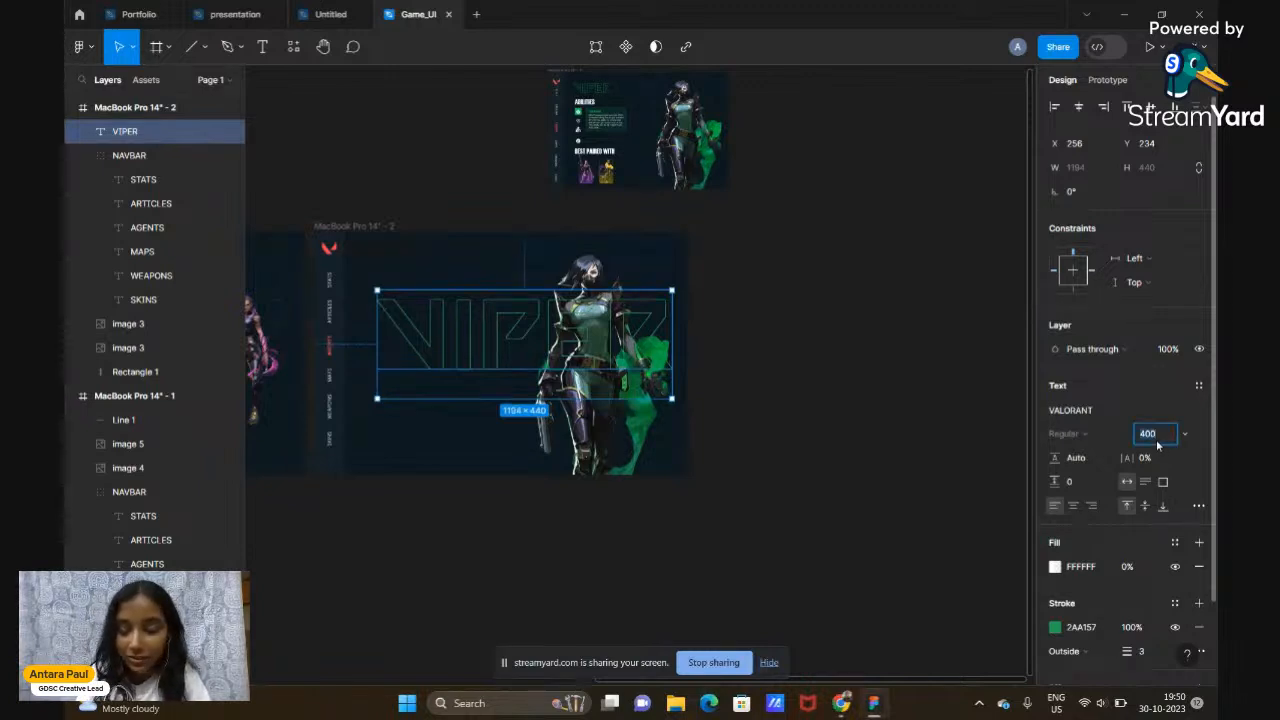
text(50)
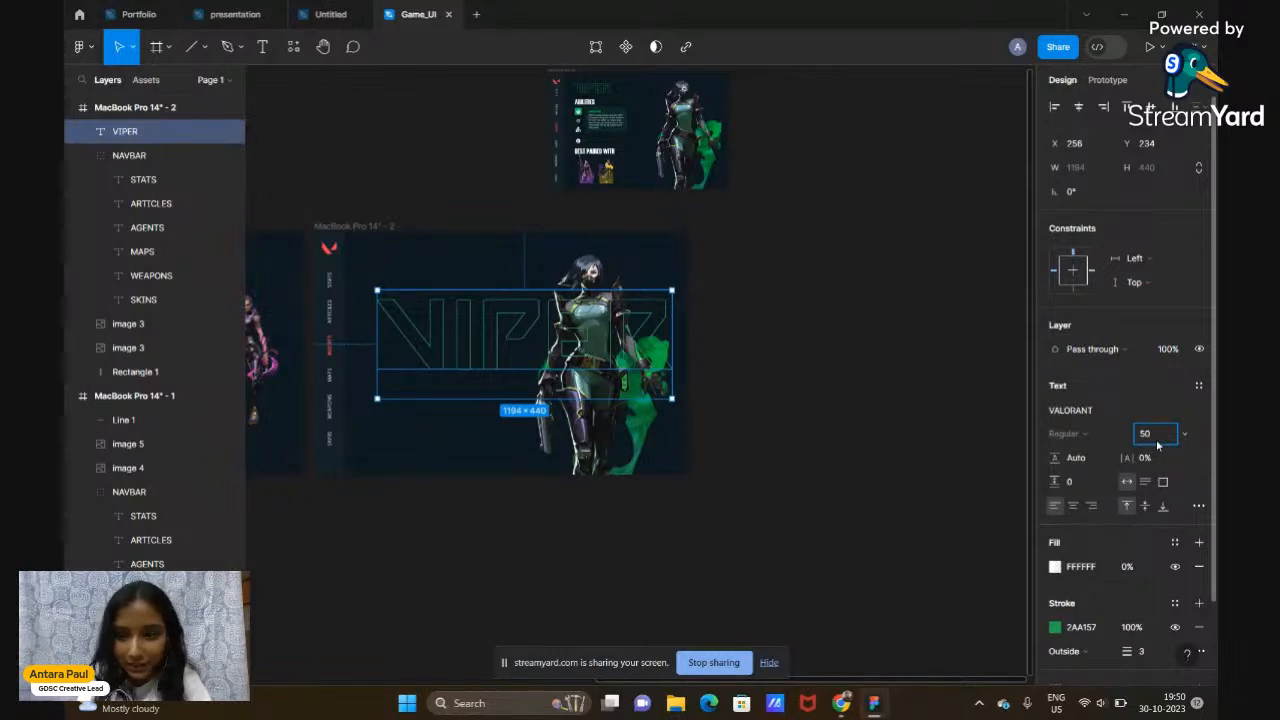
key(Return)
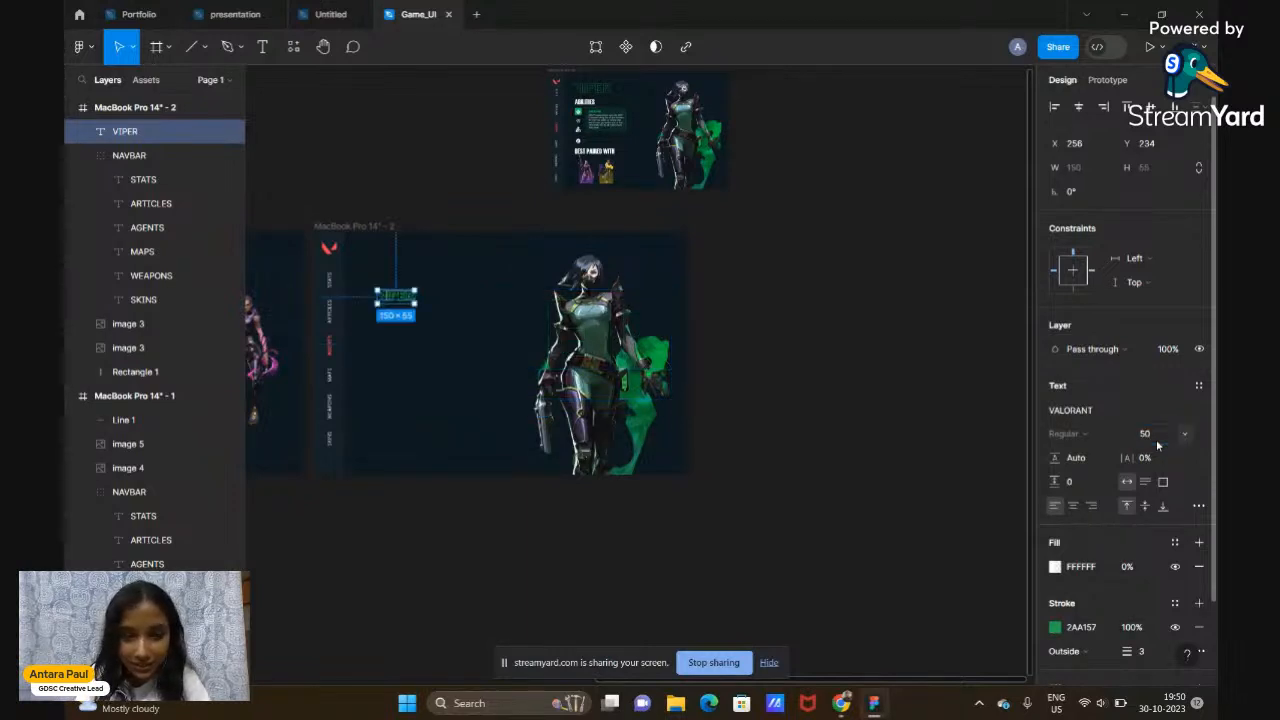
click(1156, 436)
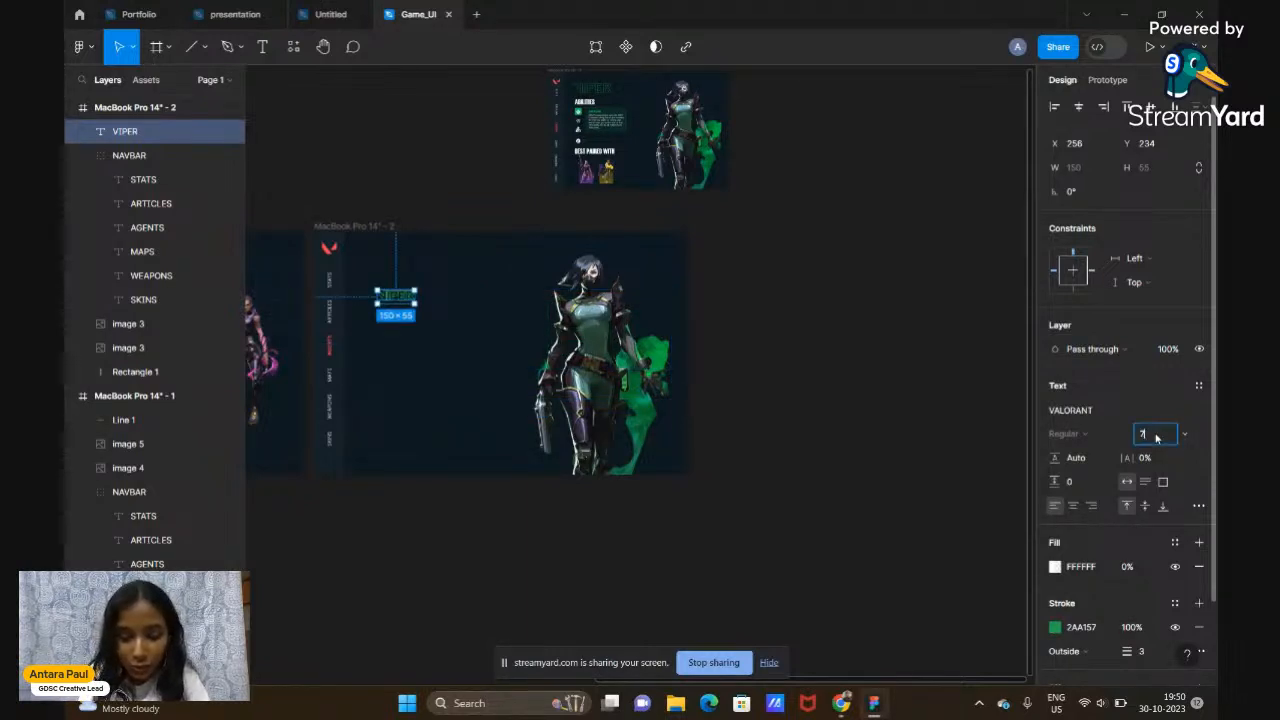
key(Return)
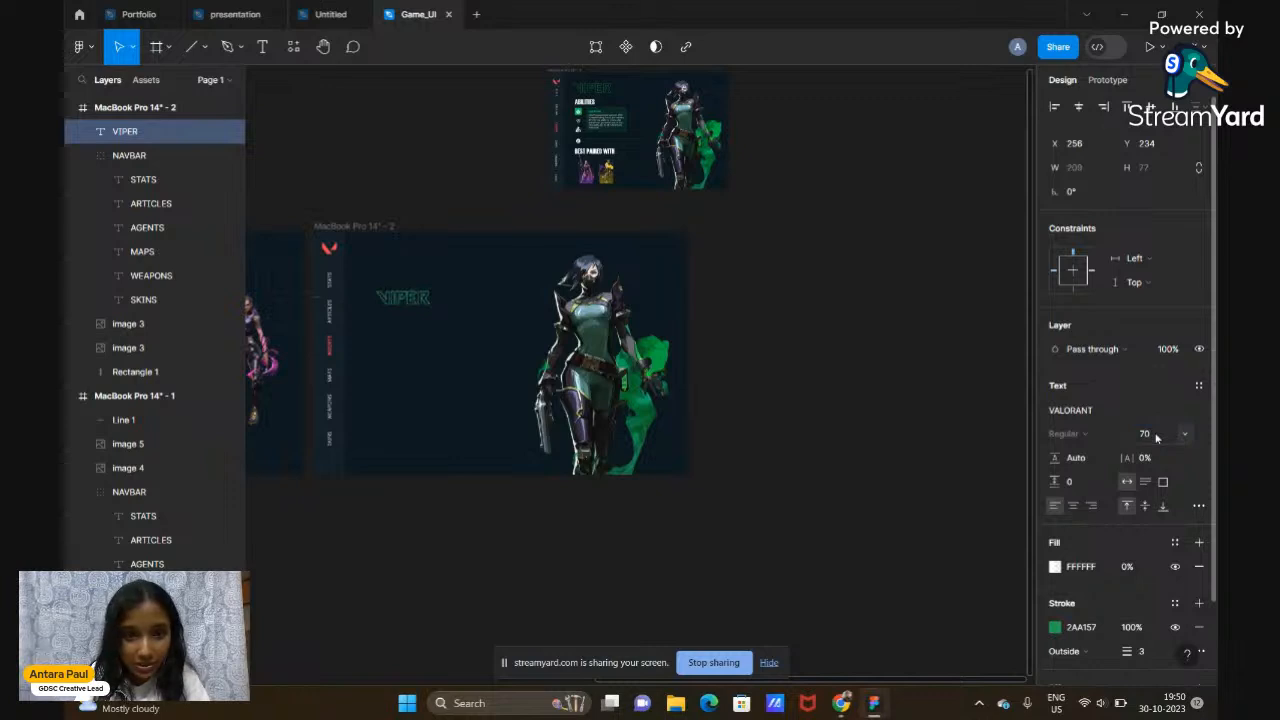
click(1148, 436)
text(10)
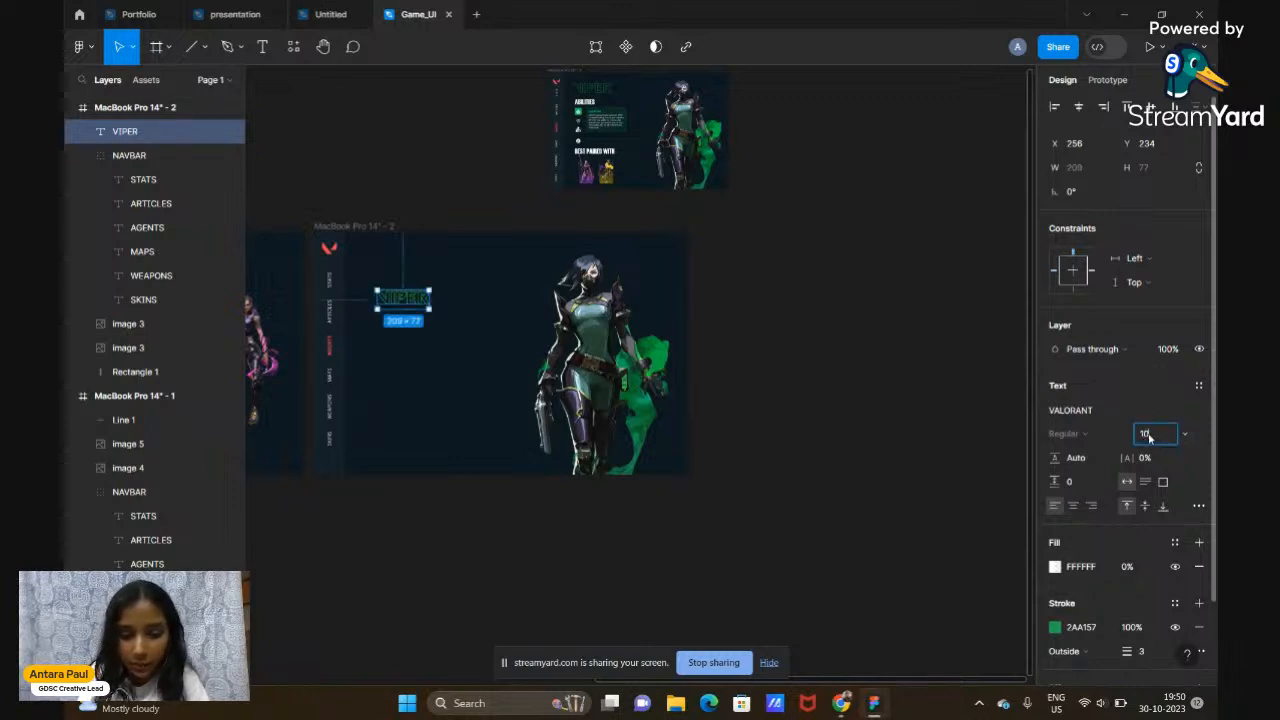
text(0)
key(Return)
click(846, 409)
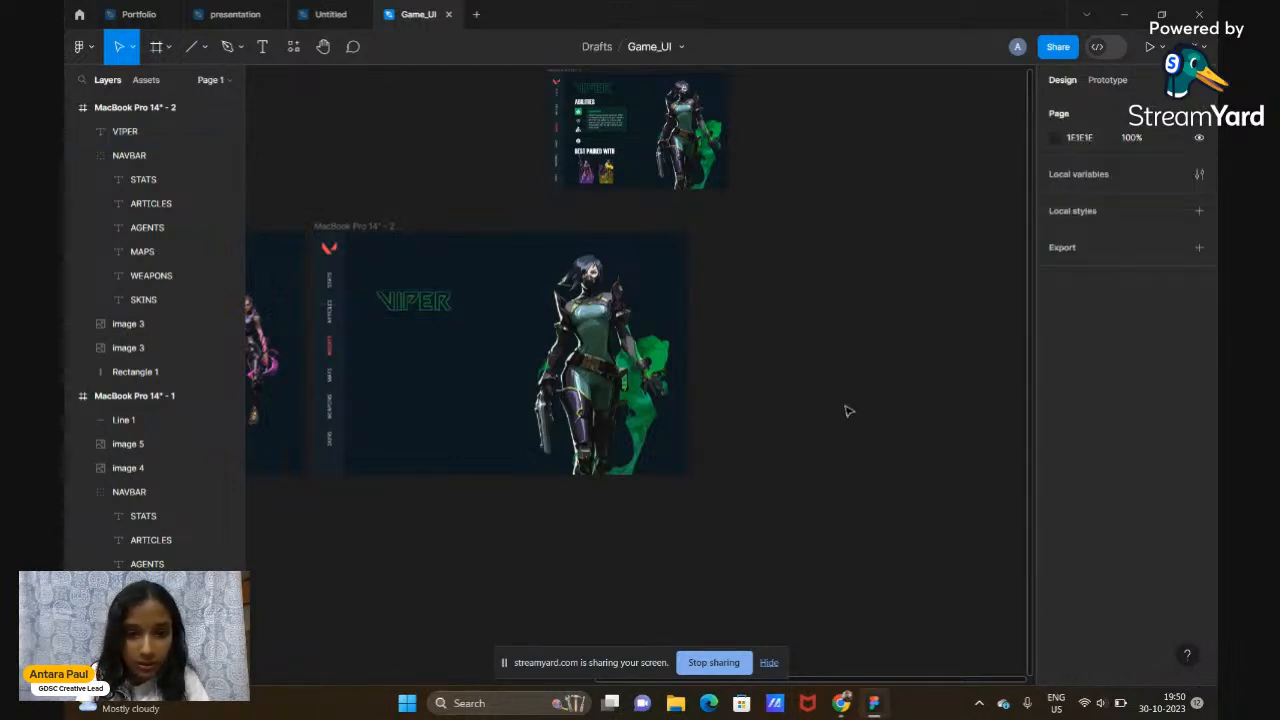
click(415, 321)
click(1163, 438)
text(120)
key(Return)
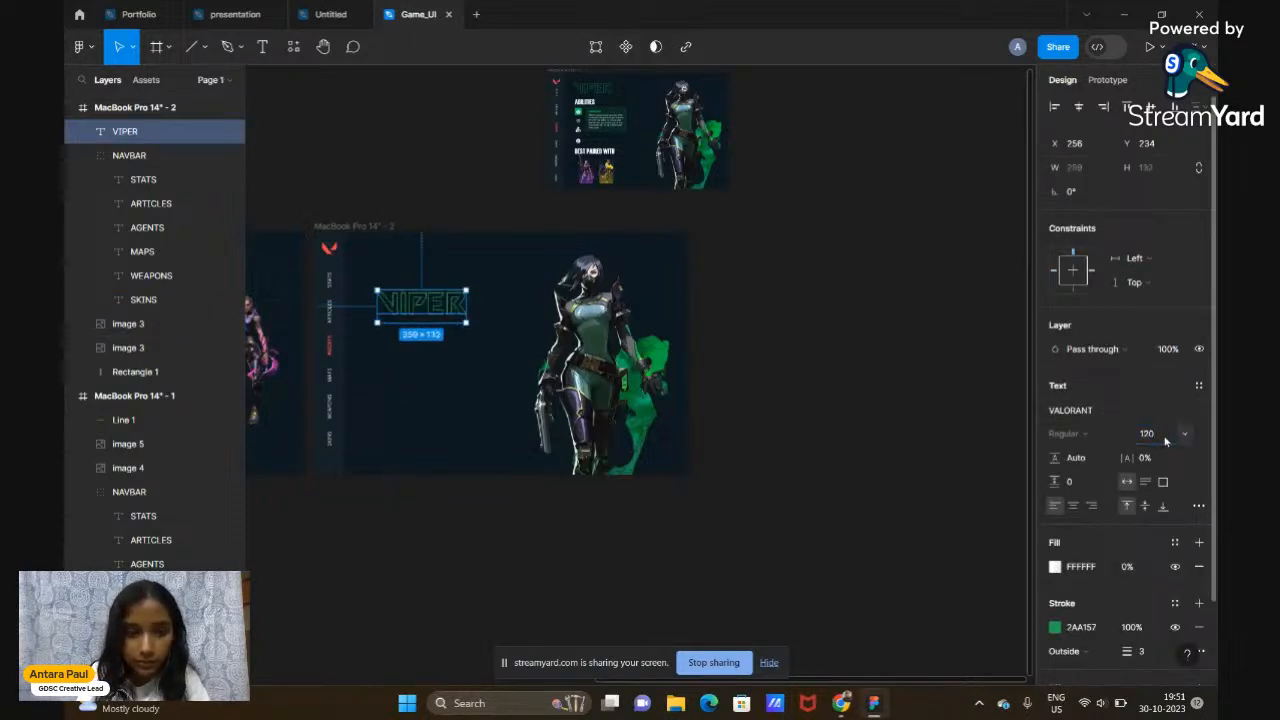
click(908, 422)
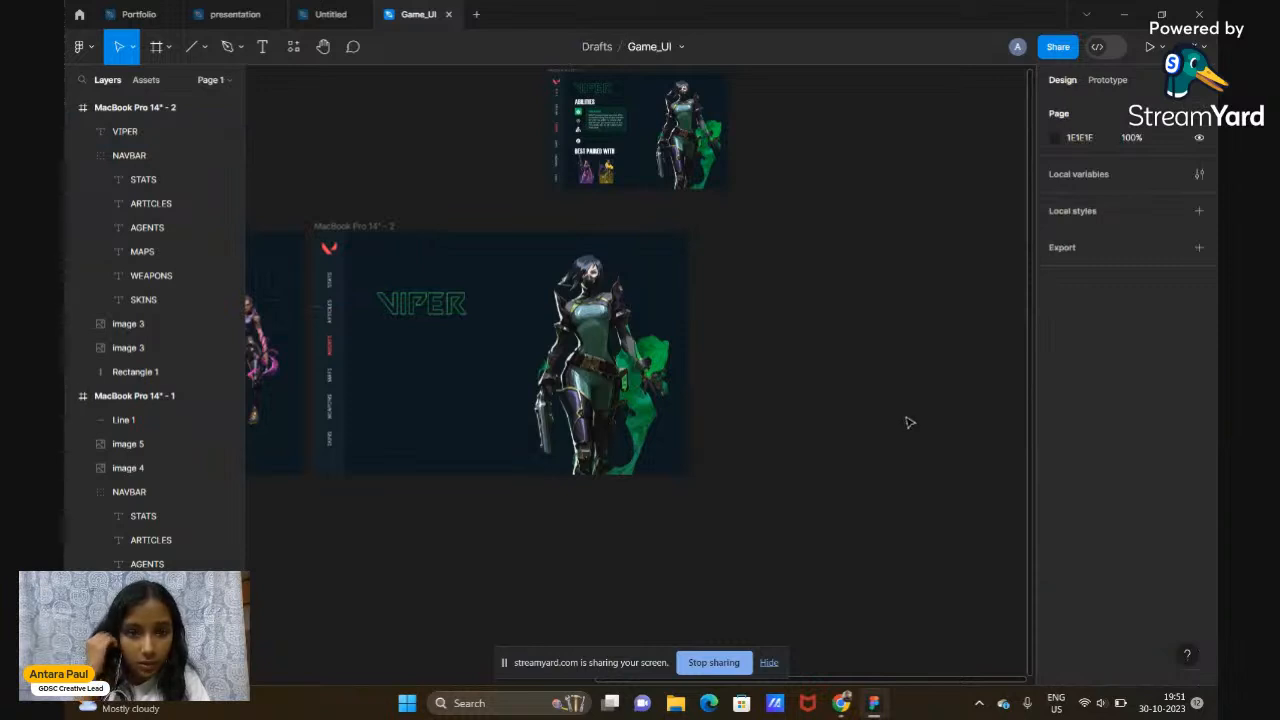
Thin the VIPER green outline stroke from 3 to 2
click(429, 320)
scroll(430, 322, up, 5)
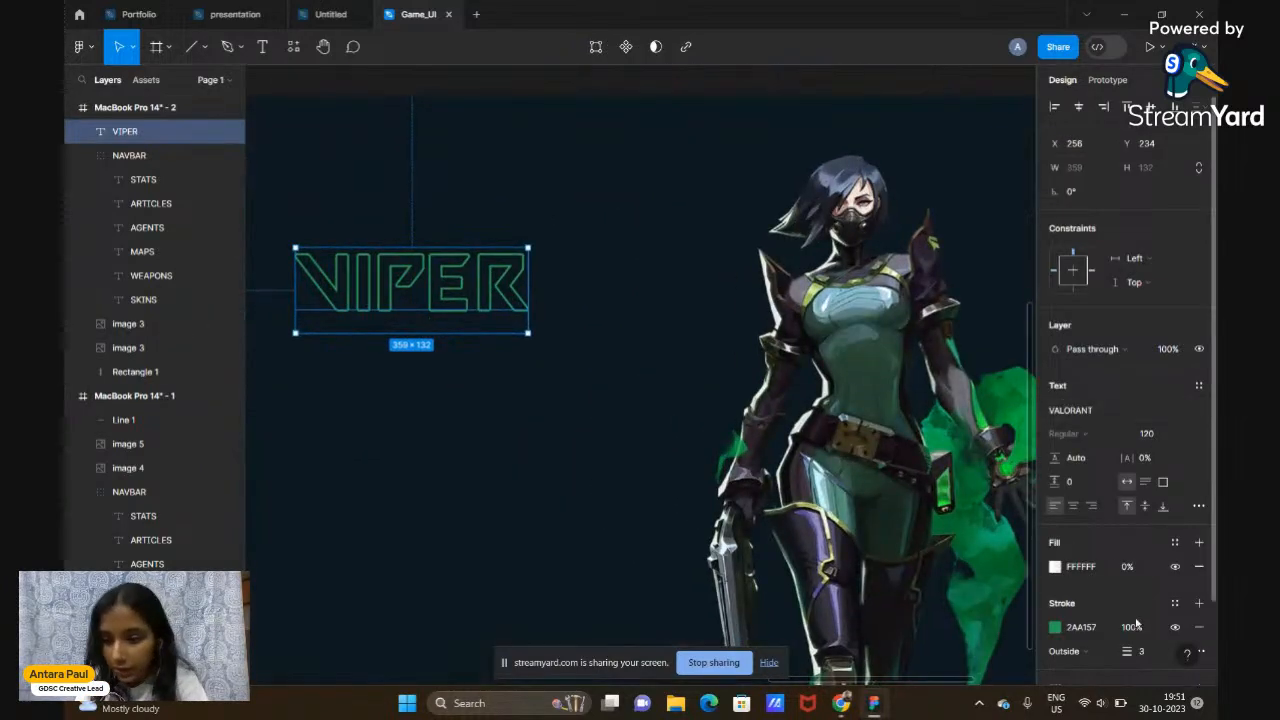
drag(1129, 652, 1129, 652)
click(1151, 656)
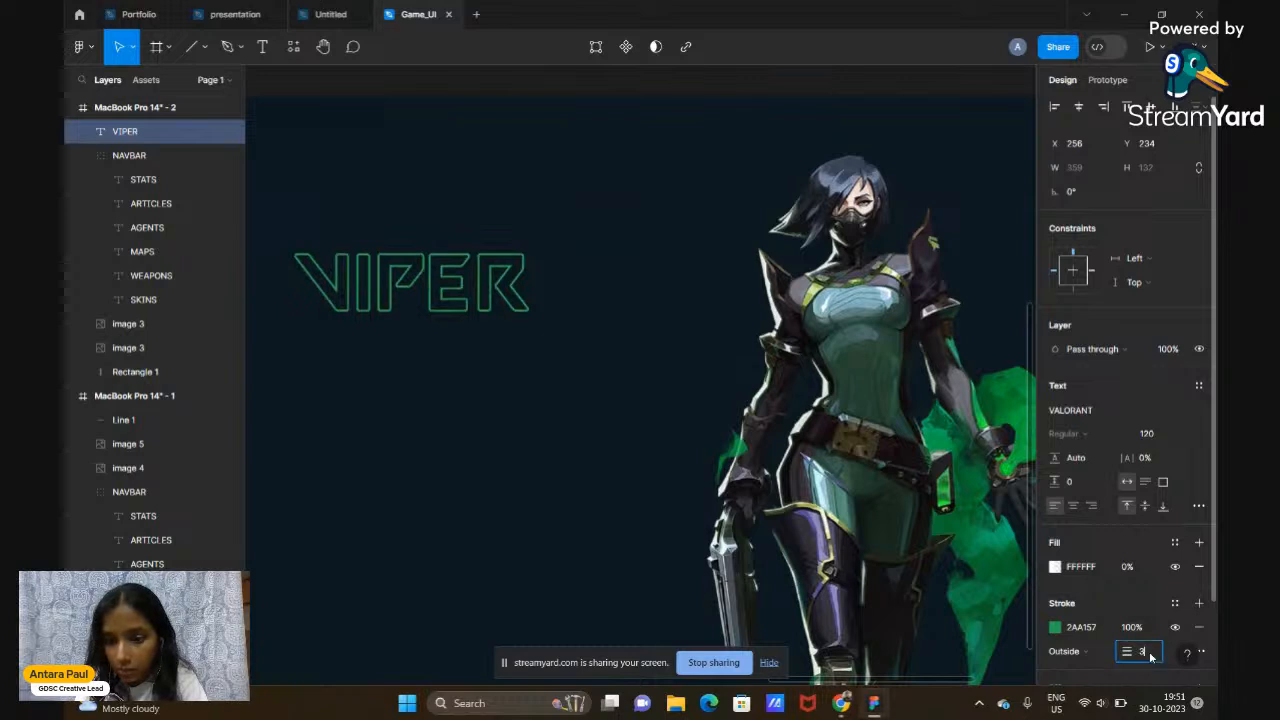
key(Return)
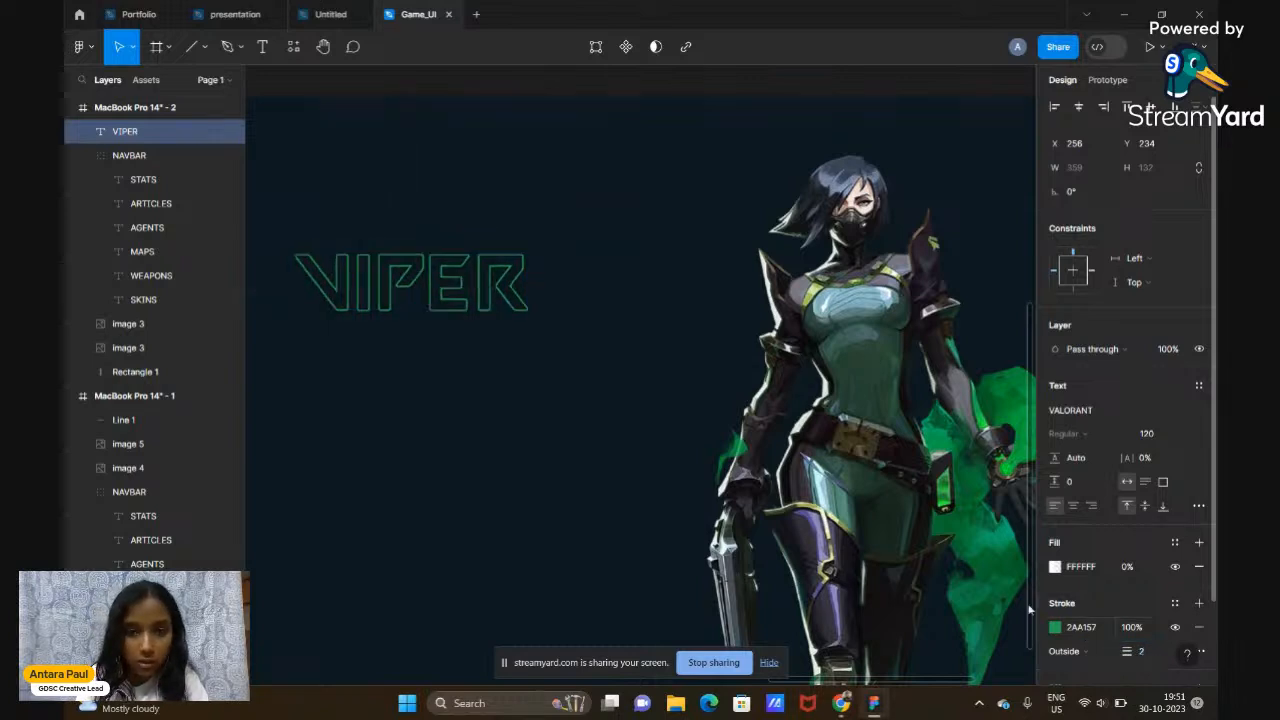
scroll(955, 562, down, 5)
click(762, 306)
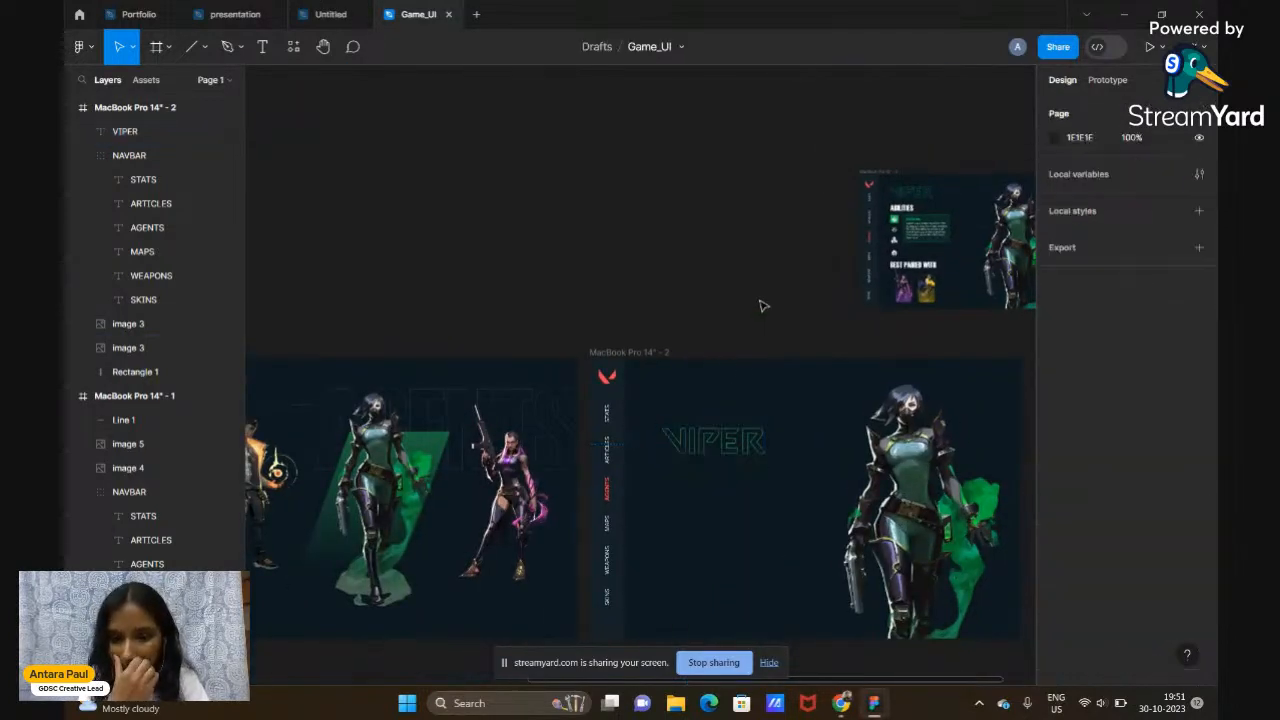
Drag the VIPER heading up near the frame top, just right of the navigation column
scroll(680, 343, down, 3)
scroll(675, 320, right, 2)
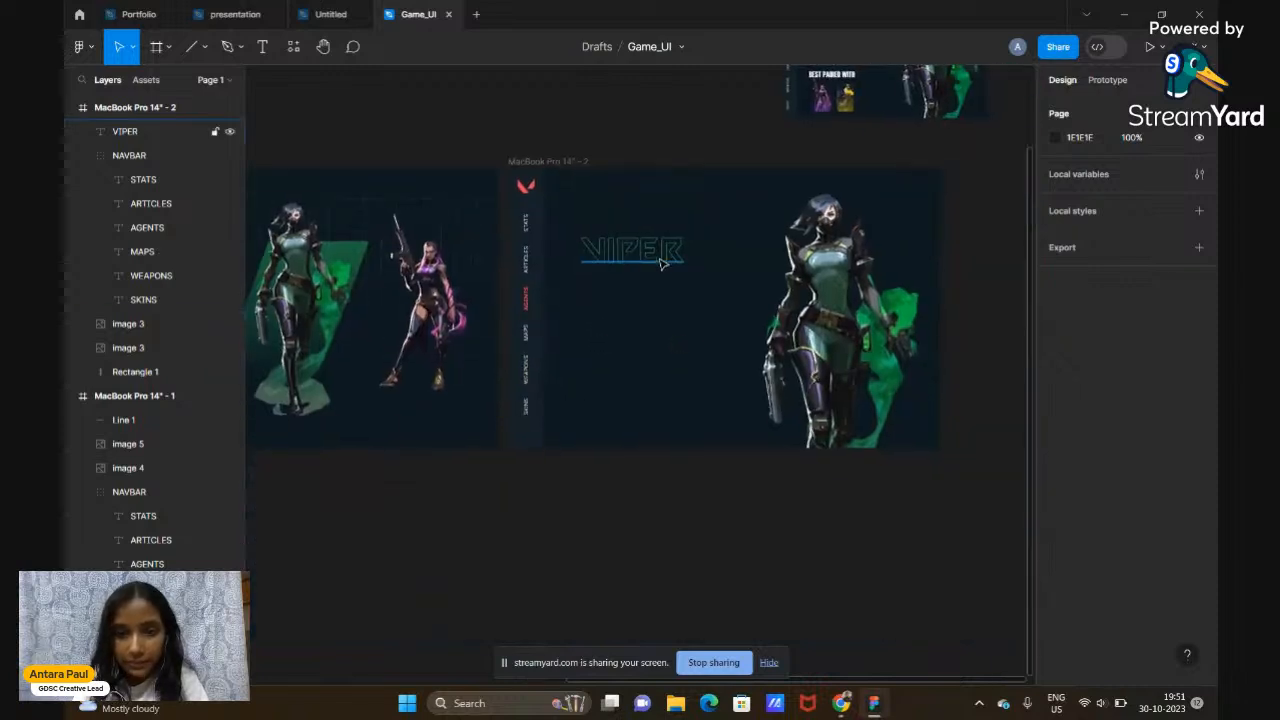
drag(660, 260, 652, 216)
click(686, 137)
scroll(686, 137, up, 3)
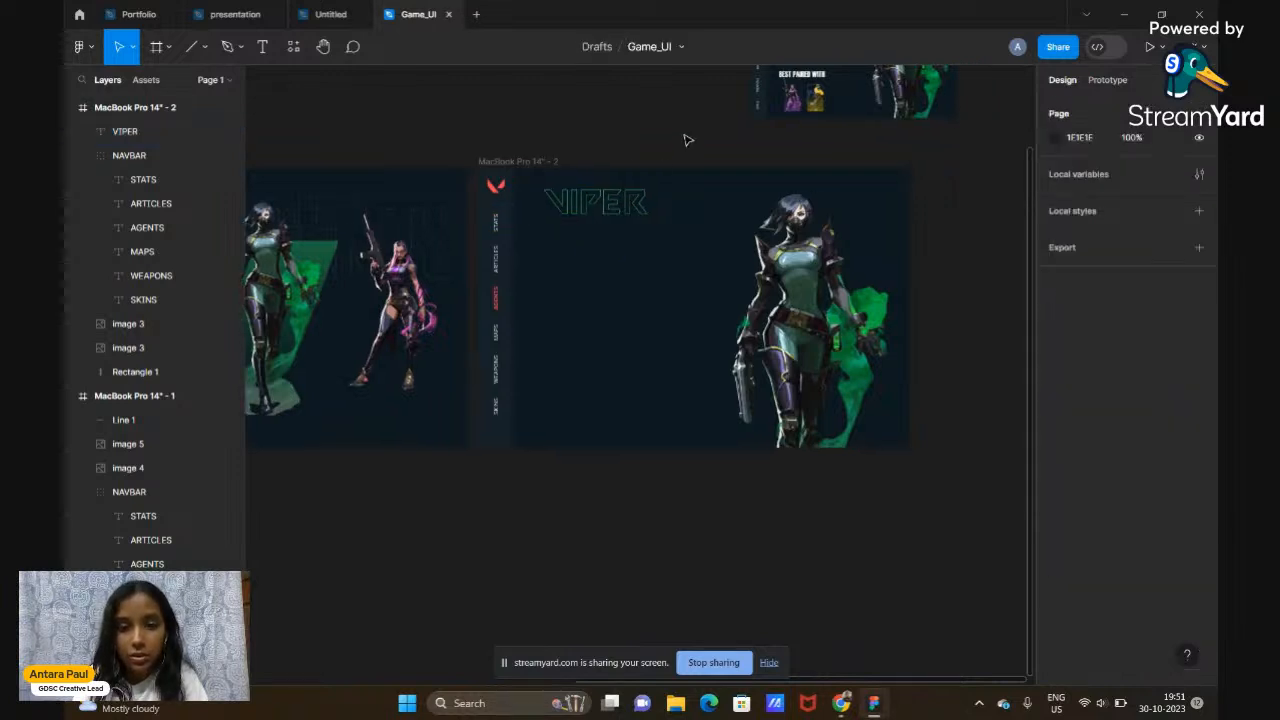
click(606, 298)
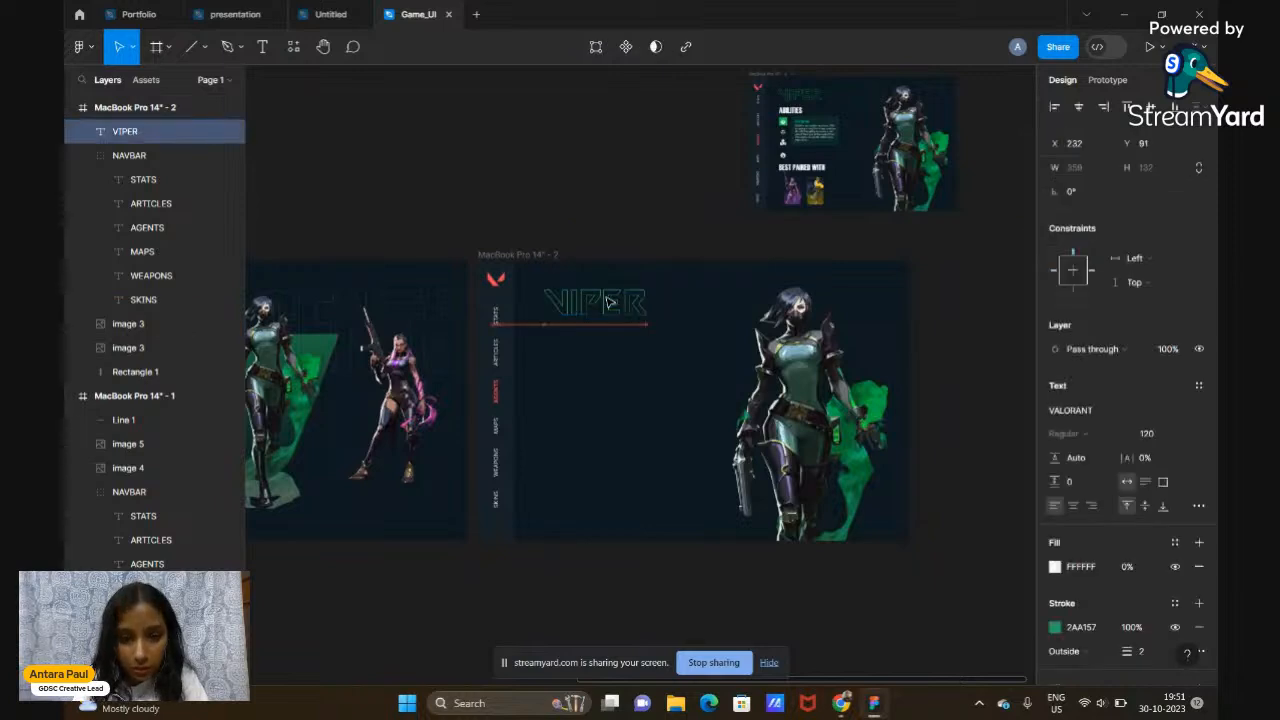
click(642, 250)
Pan and zoom across the canvas to compare the landing-page frames
scroll(642, 250, up, 2)
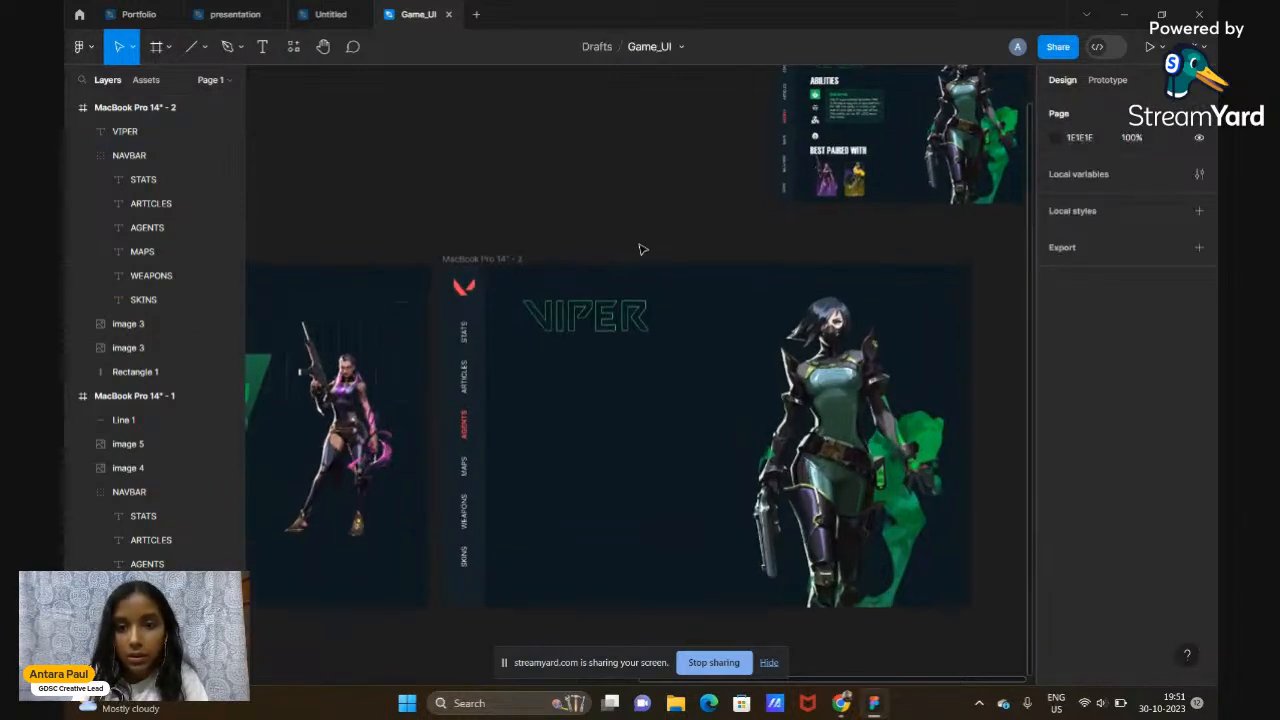
scroll(642, 250, up, 1)
scroll(642, 250, right, 2)
scroll(642, 250, up, 3)
scroll(645, 200, up, 3)
scroll(655, 150, right, 2)
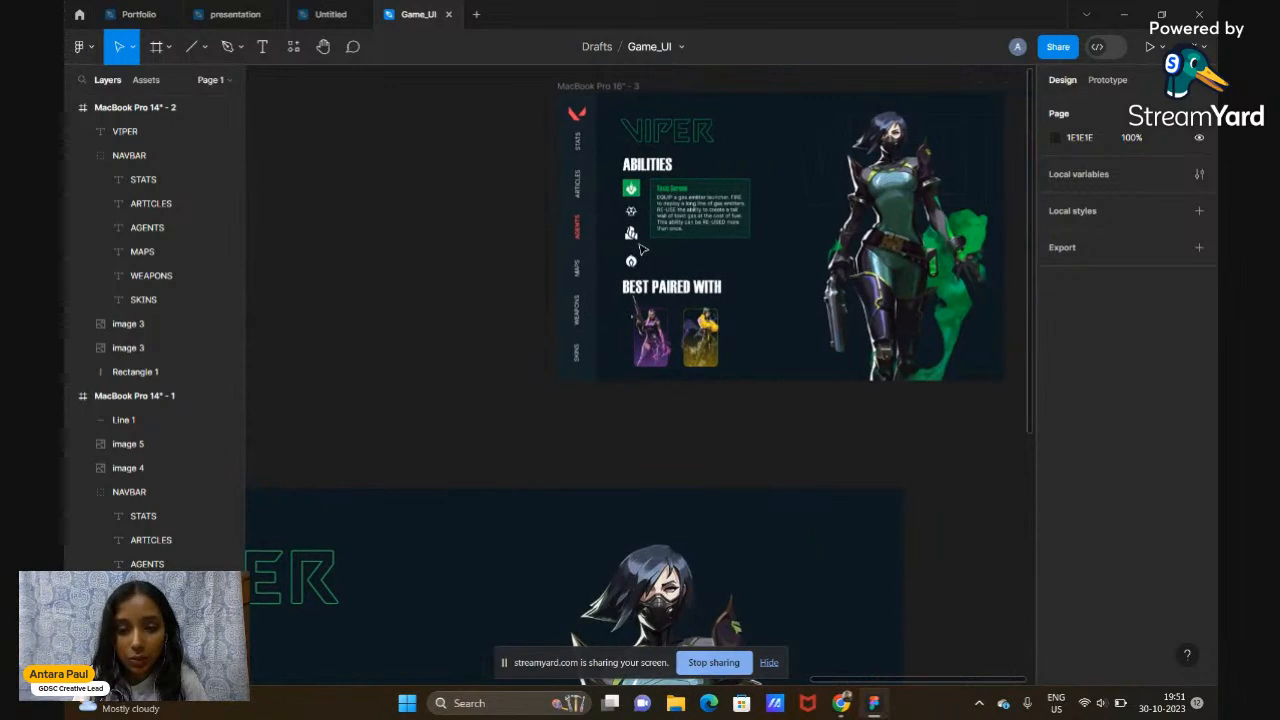
scroll(598, 190, down, 5)
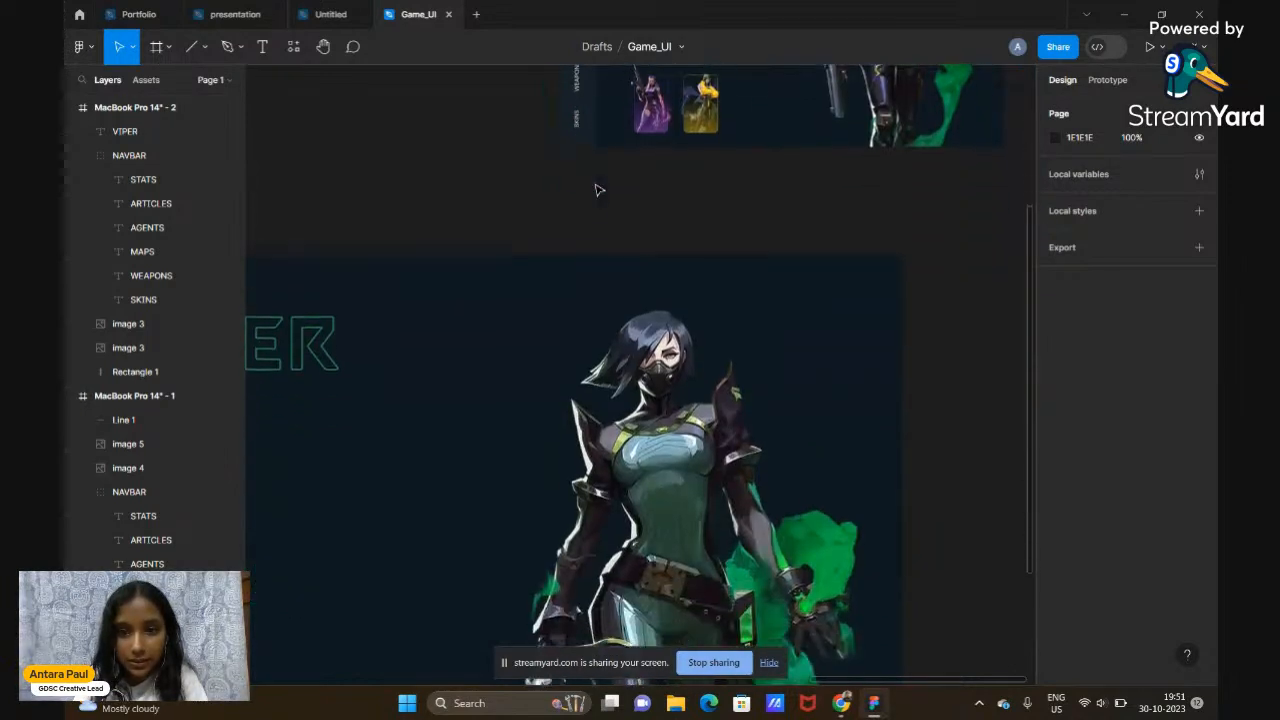
scroll(598, 190, down, 3)
scroll(598, 190, left, 2)
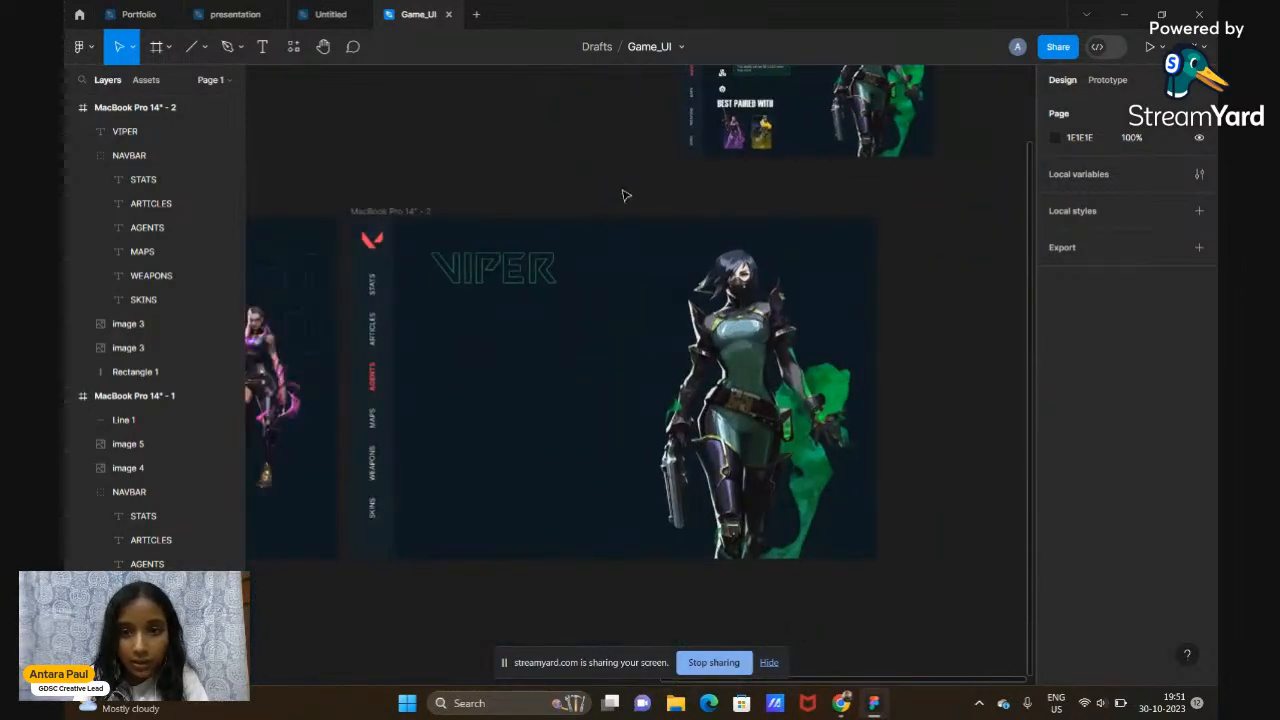
scroll(626, 196, up, 1)
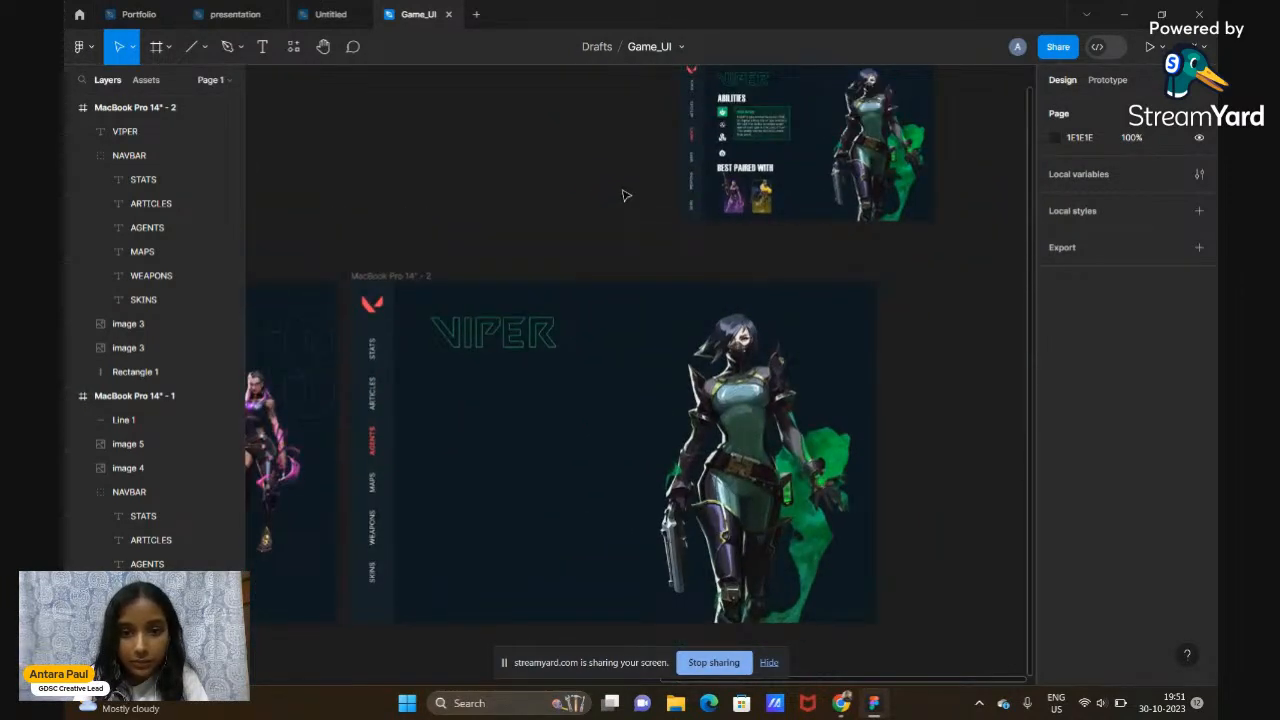
Add an ABILITIES text heading below the VIPER title
click(263, 48)
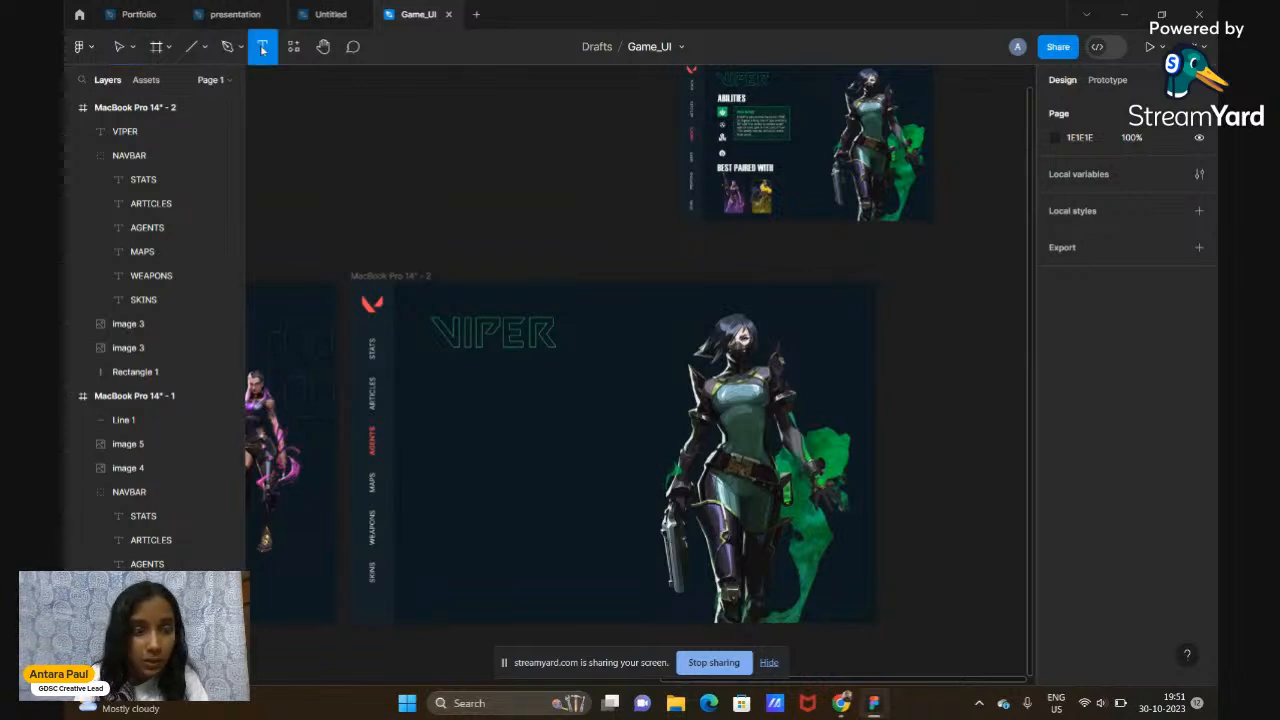
click(452, 384)
text(ABILI)
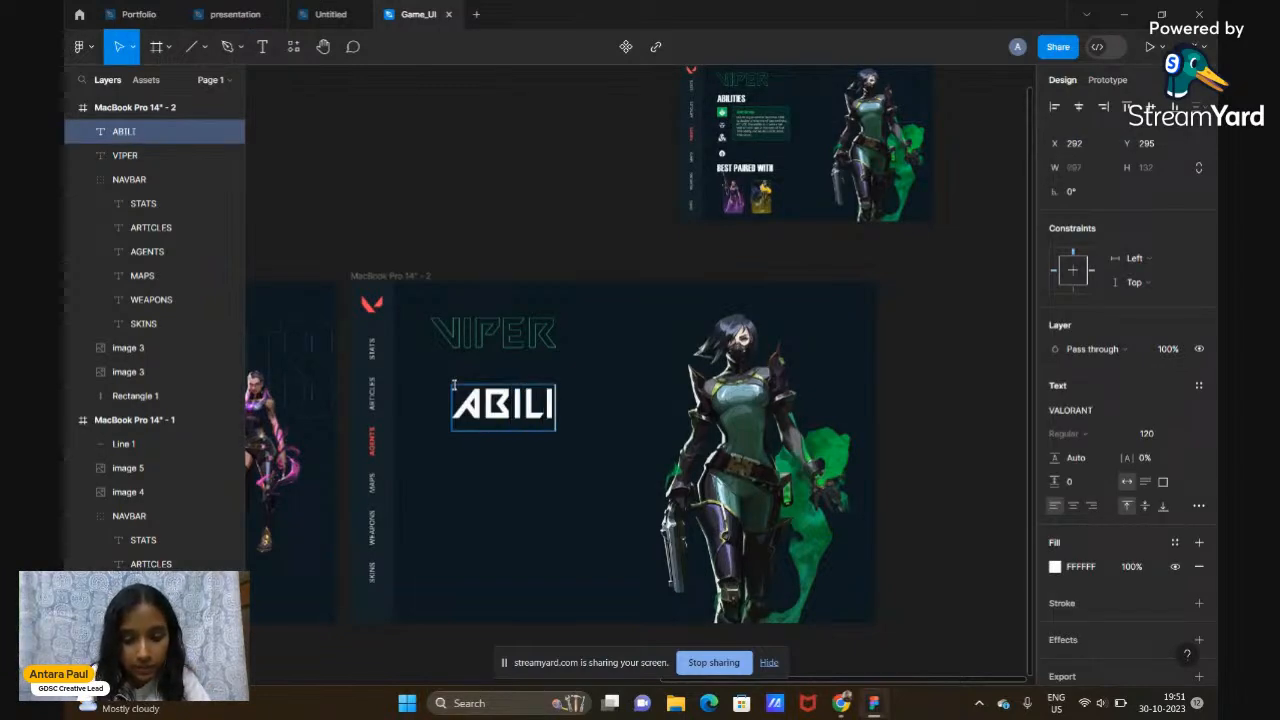
text(TIES)
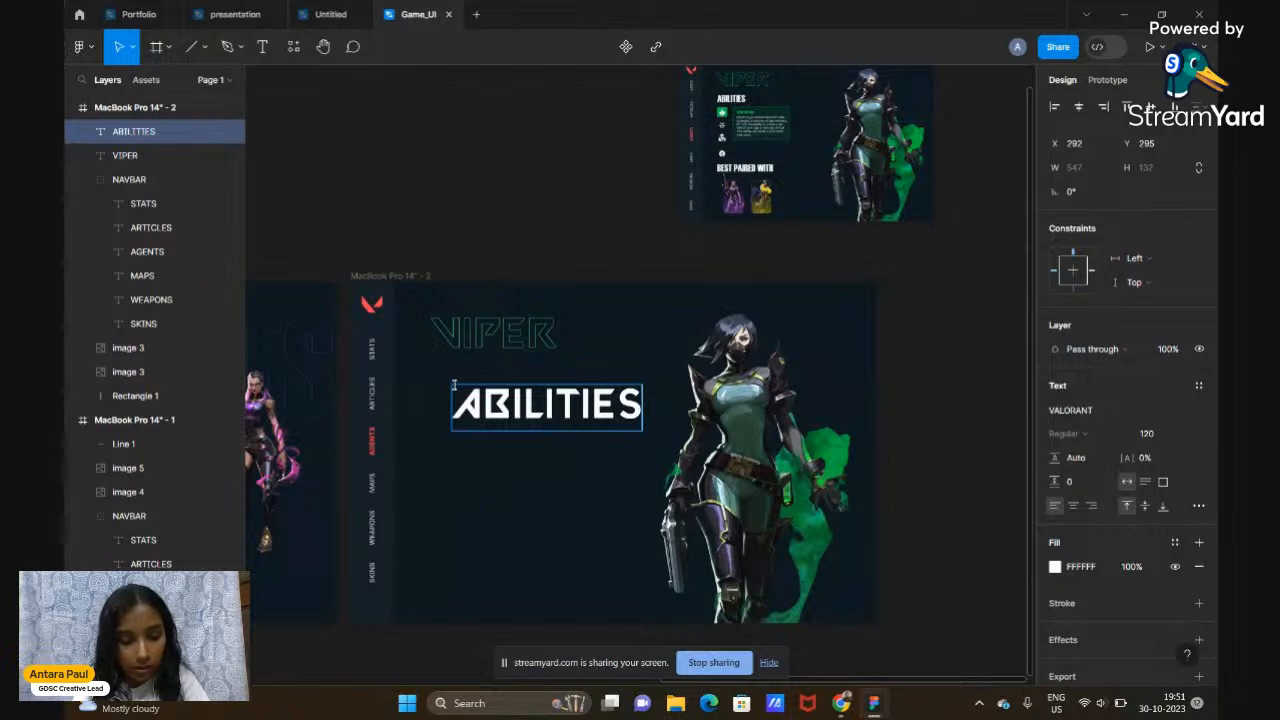
text(A)
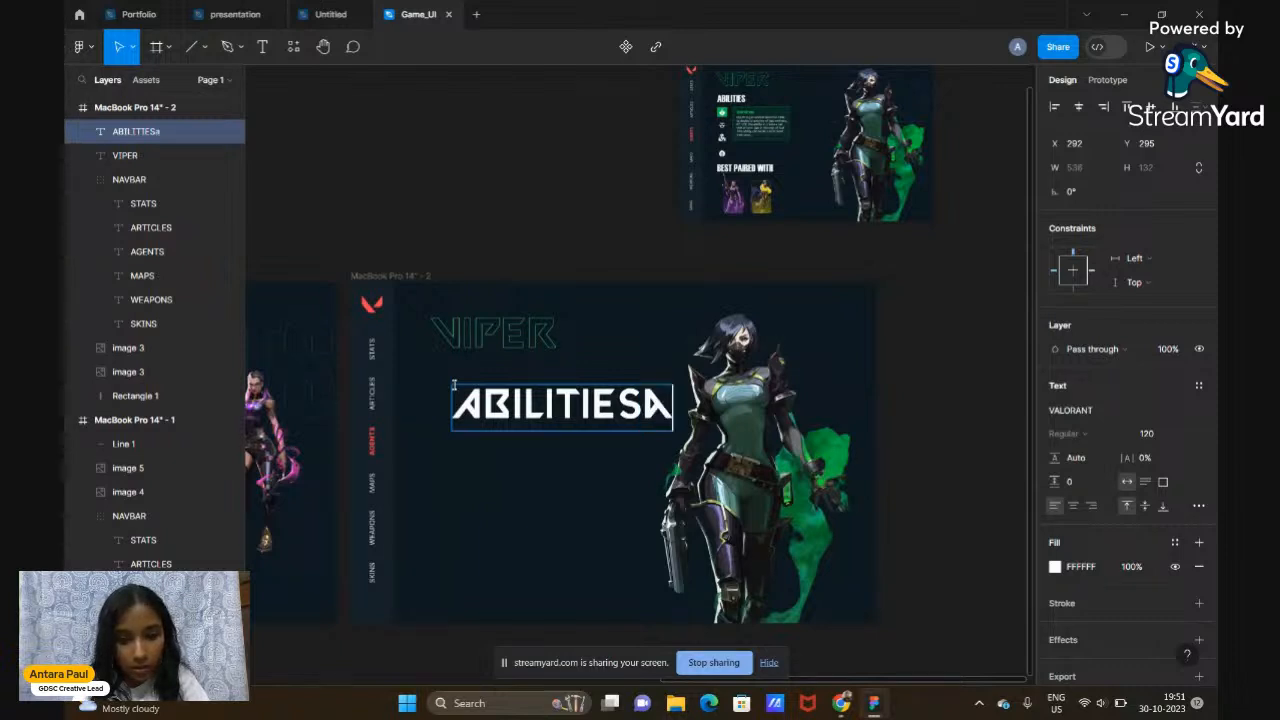
key(BackSpace)
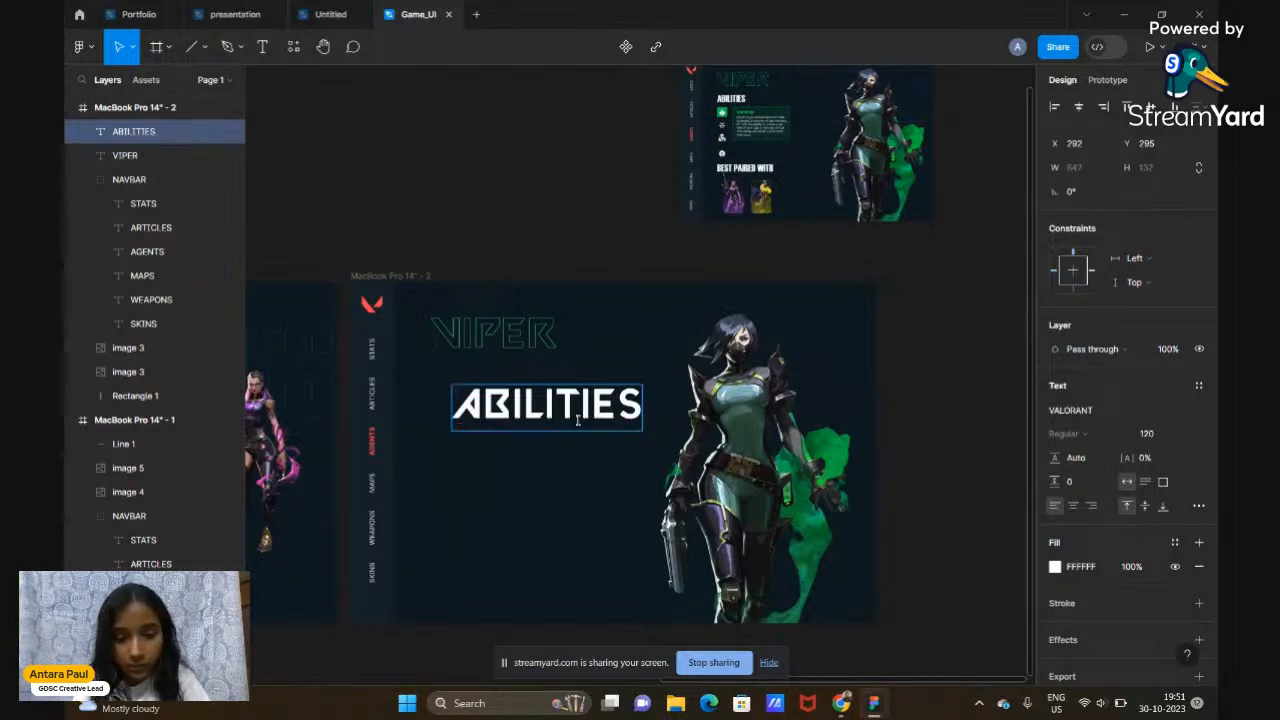
Set ABILITIES in Haettenschweiler at size 100 and move it just beneath VIPER
drag(642, 410, 458, 421)
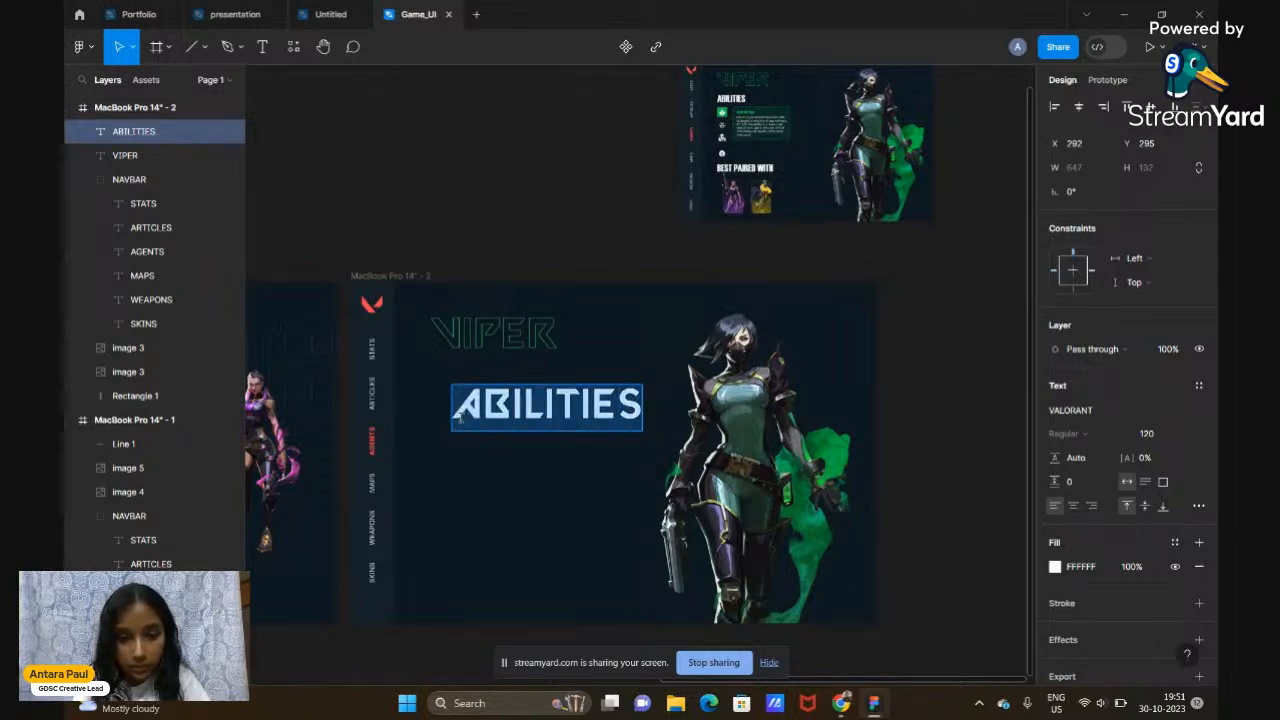
click(1073, 418)
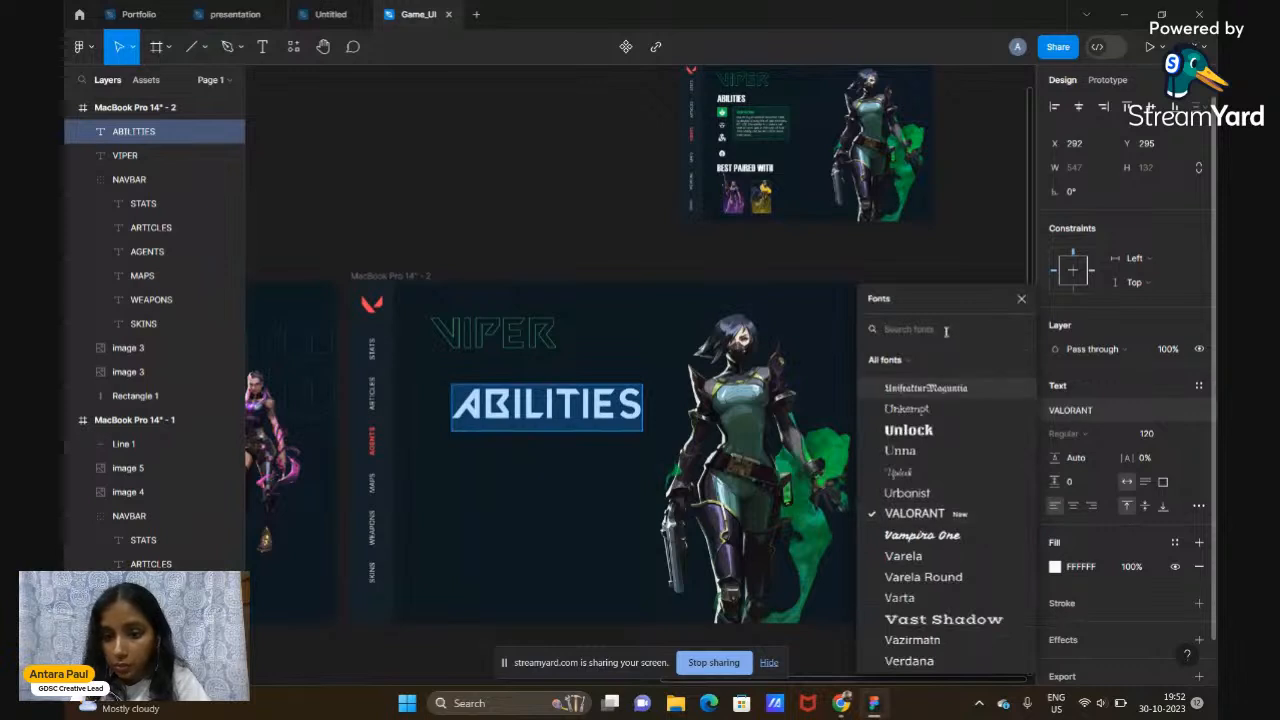
text(HAE)
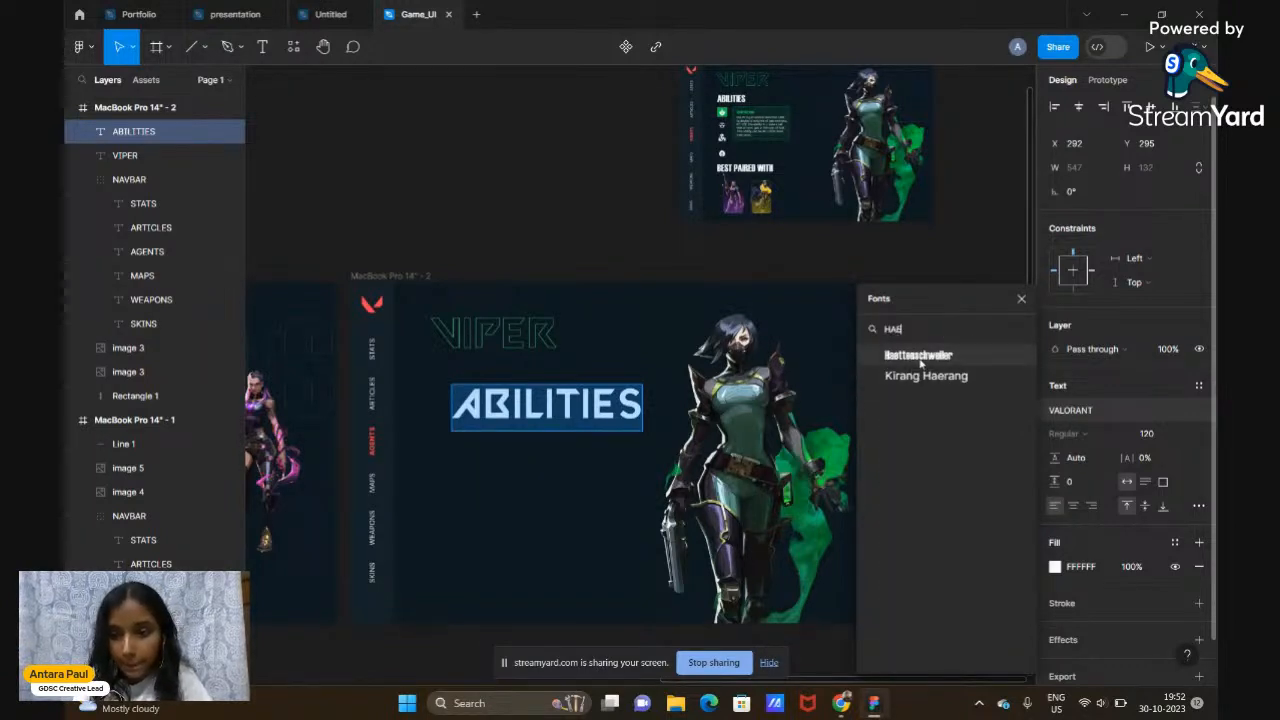
click(919, 357)
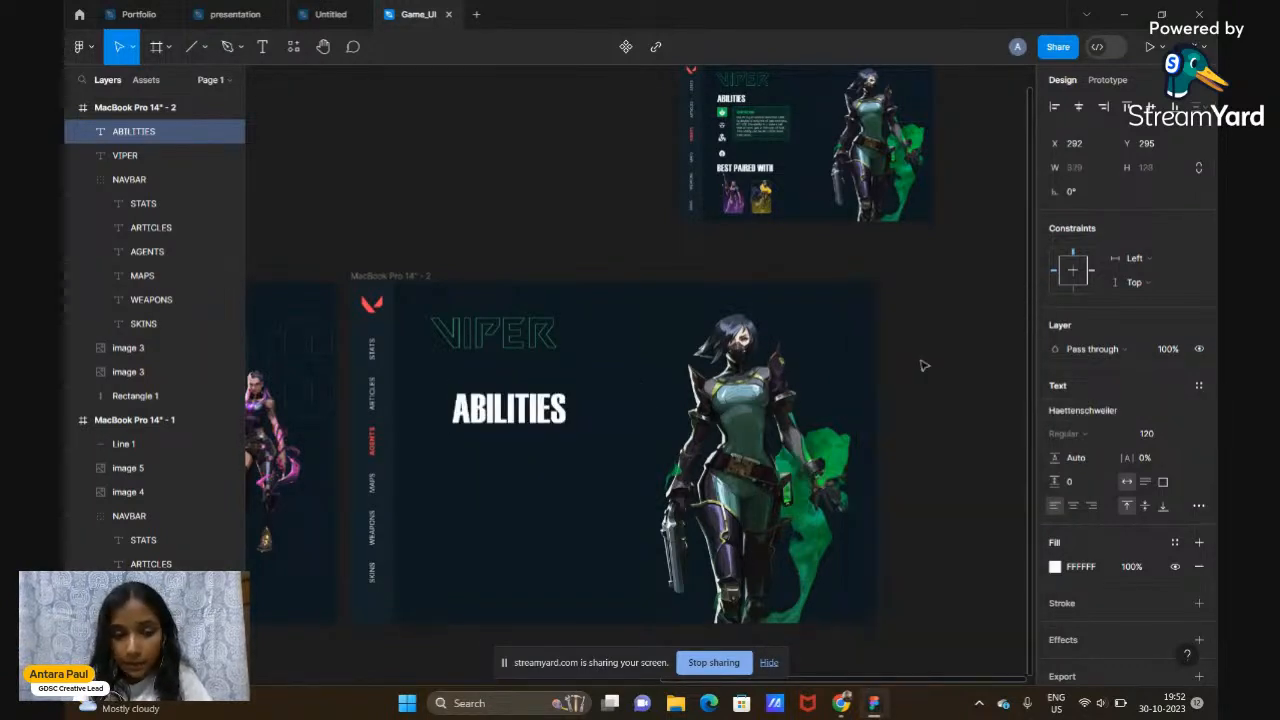
click(1141, 433)
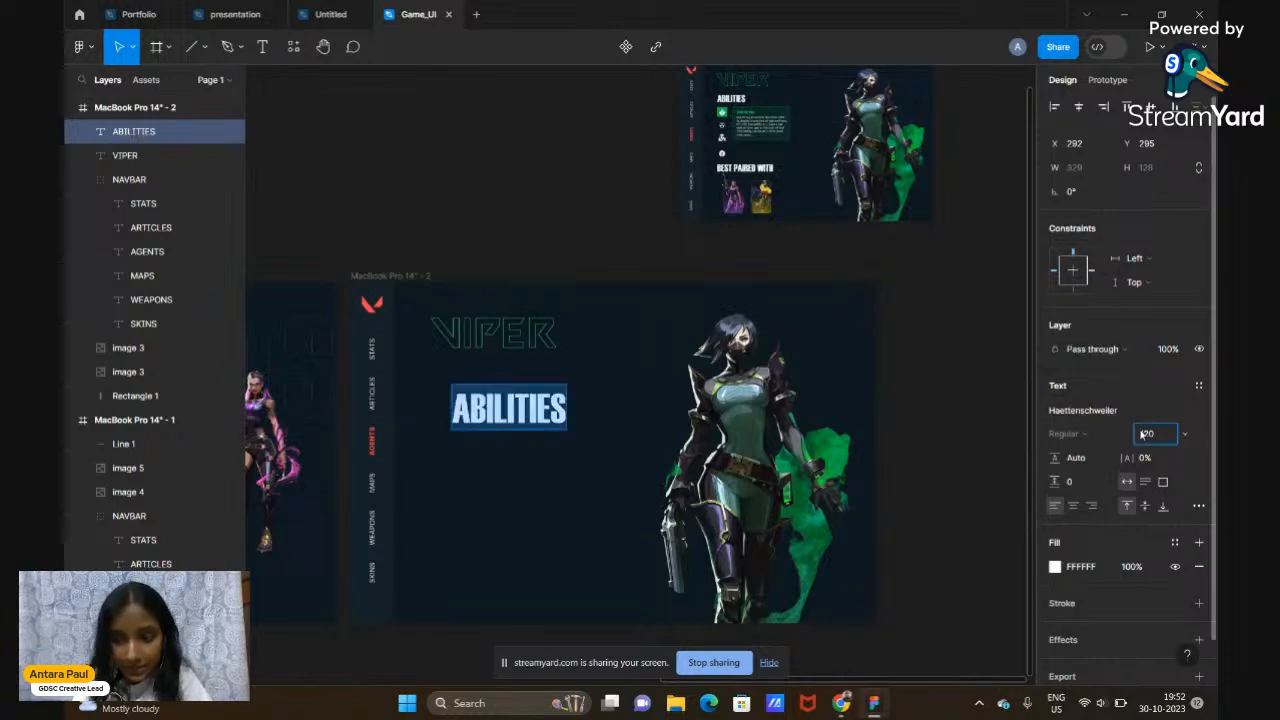
key(Return)
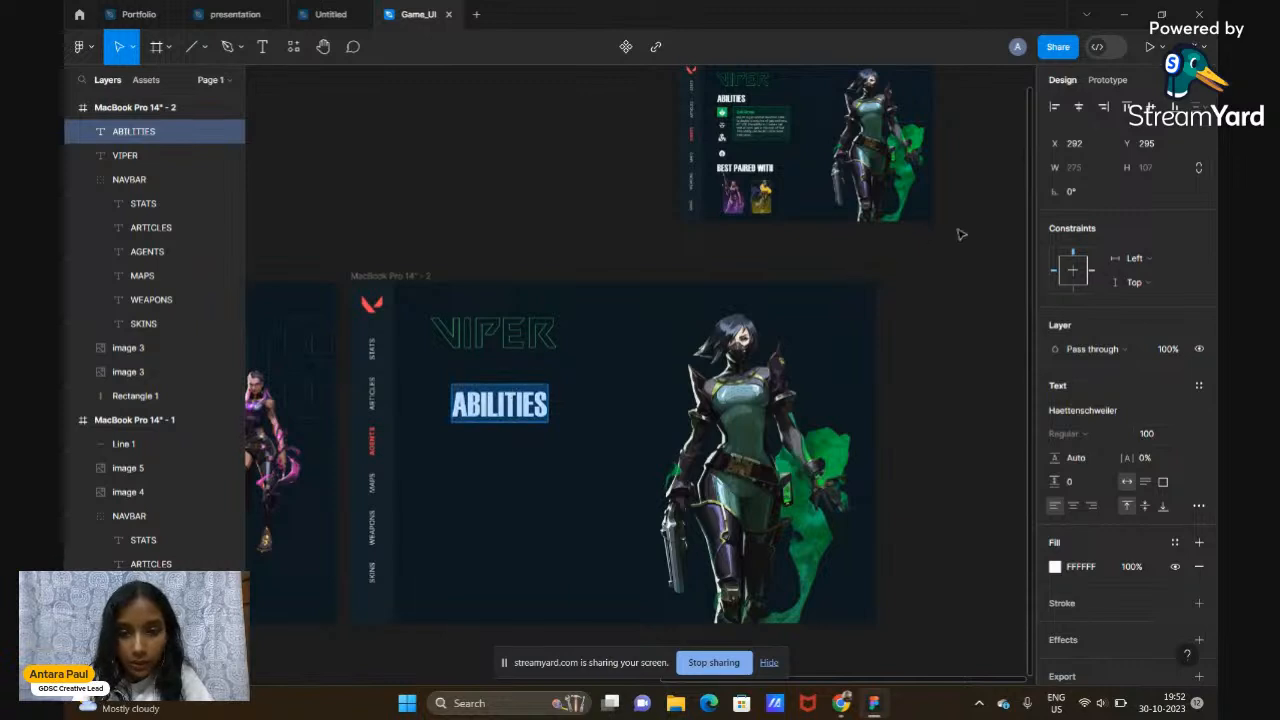
click(500, 408)
drag(503, 418, 483, 396)
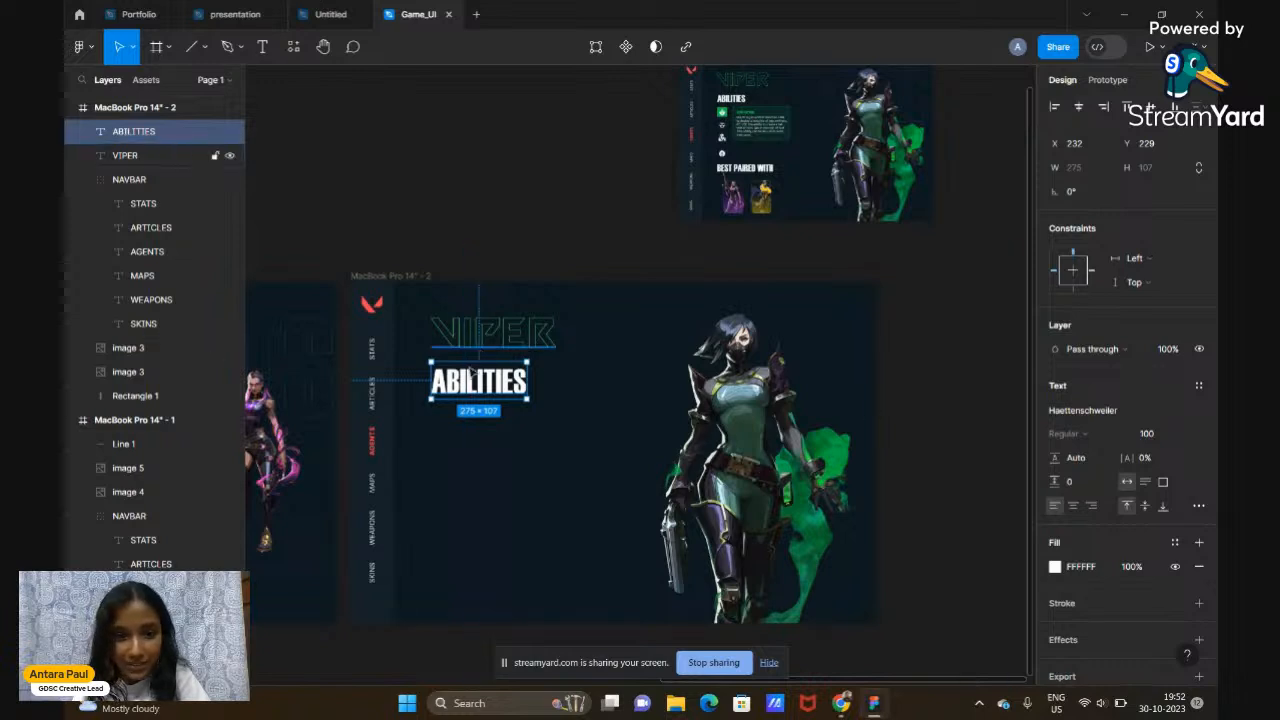
click(570, 254)
scroll(570, 254, up, 2)
scroll(570, 254, down, 2)
scroll(570, 254, down, 1)
scroll(570, 254, up, 1)
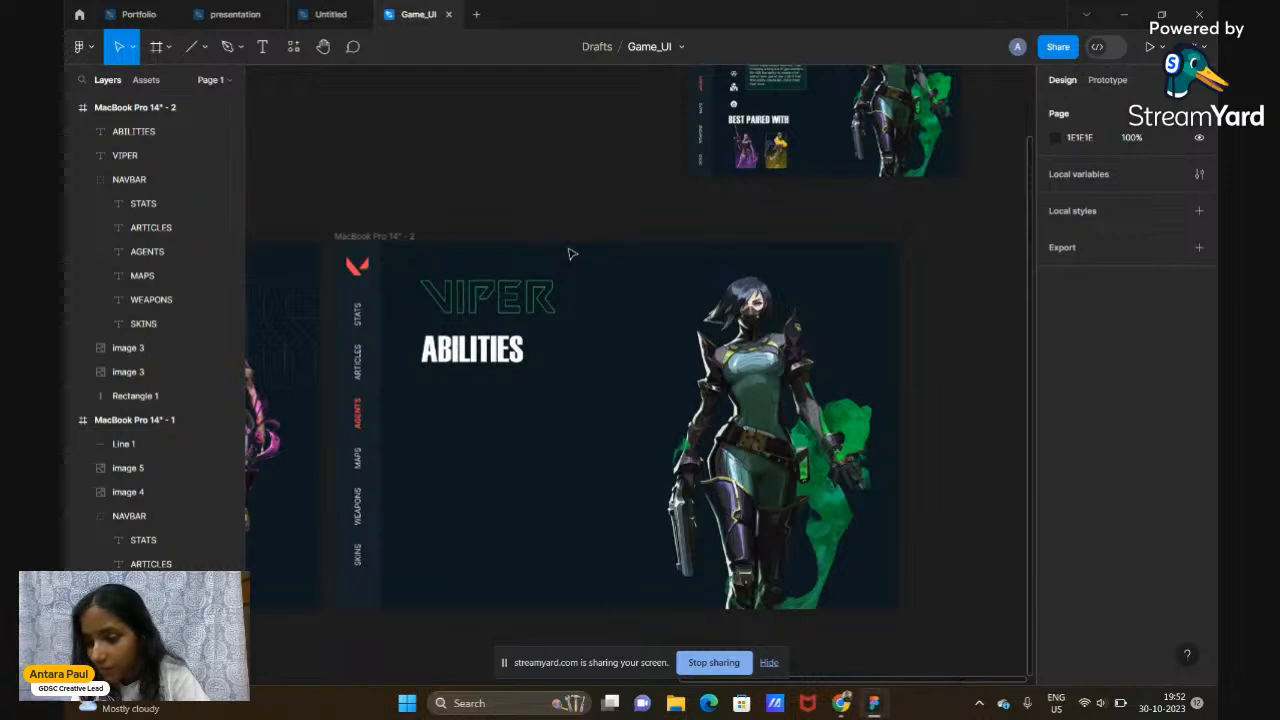
scroll(597, 208, up, 1)
scroll(597, 208, up, 1)
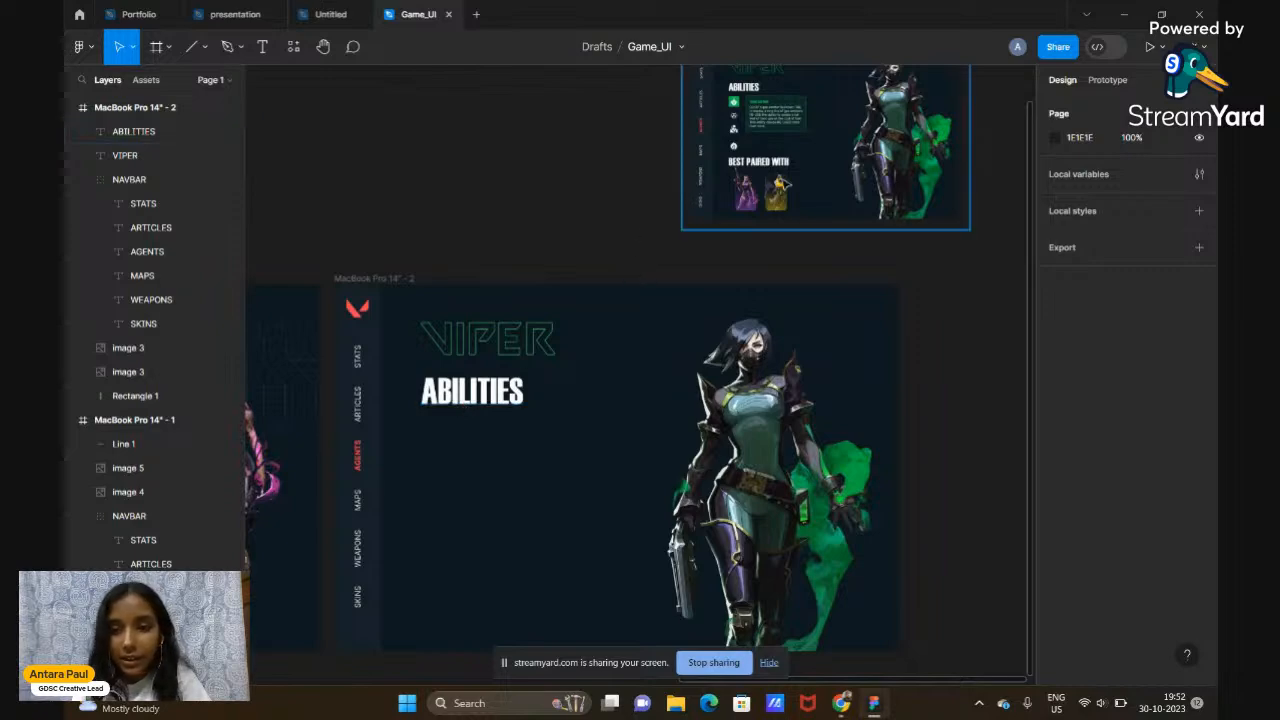
scroll(582, 239, up, 3)
scroll(582, 239, up, 4)
scroll(582, 239, right, 4)
scroll(617, 319, up, 3)
scroll(617, 319, down, 5)
scroll(617, 319, down, 1)
scroll(617, 319, down, 2)
scroll(617, 319, left, 1)
scroll(617, 319, up, 2)
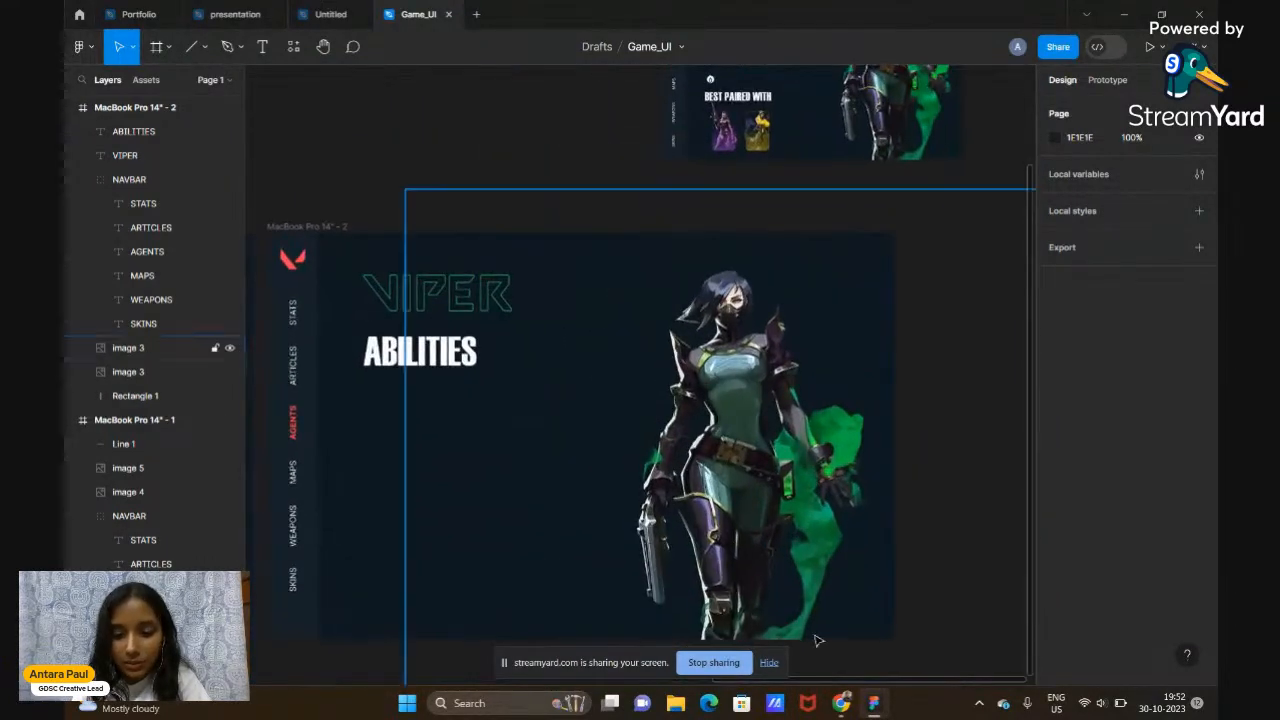
mouse_move(842, 708)
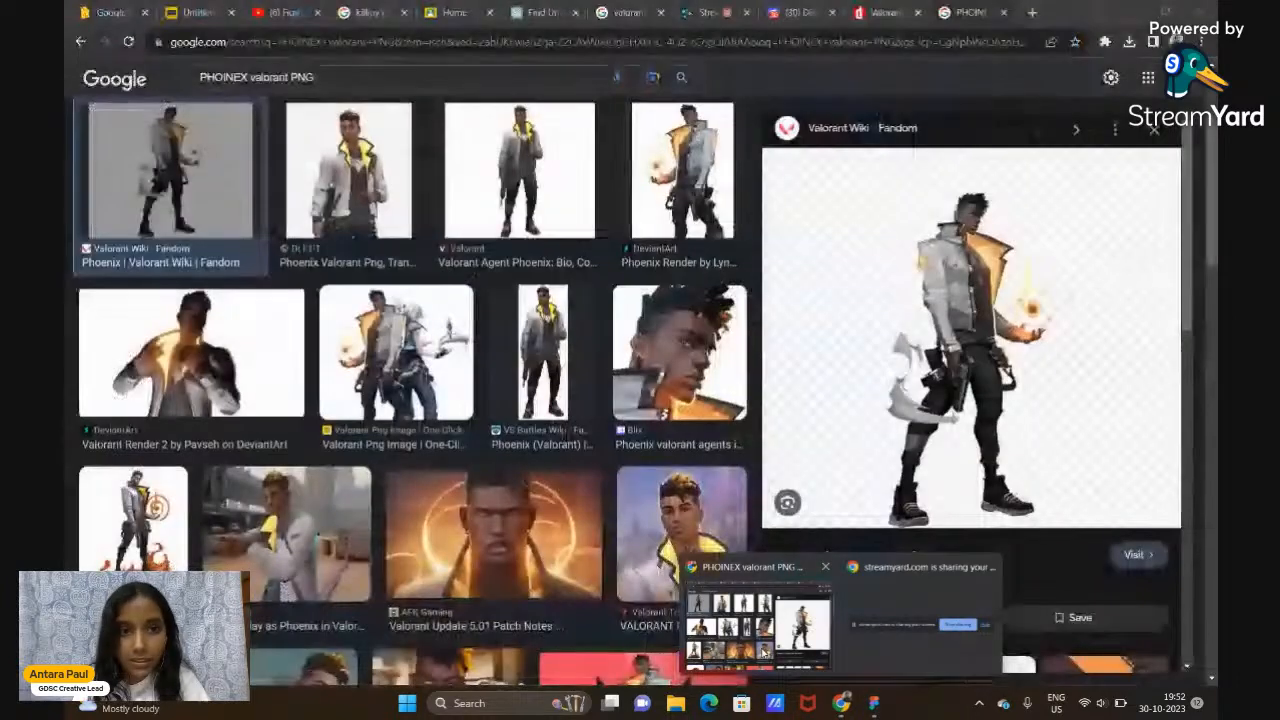
Reopen the Valorbuff Viper agent page from Chrome's history in a new tab
click(757, 610)
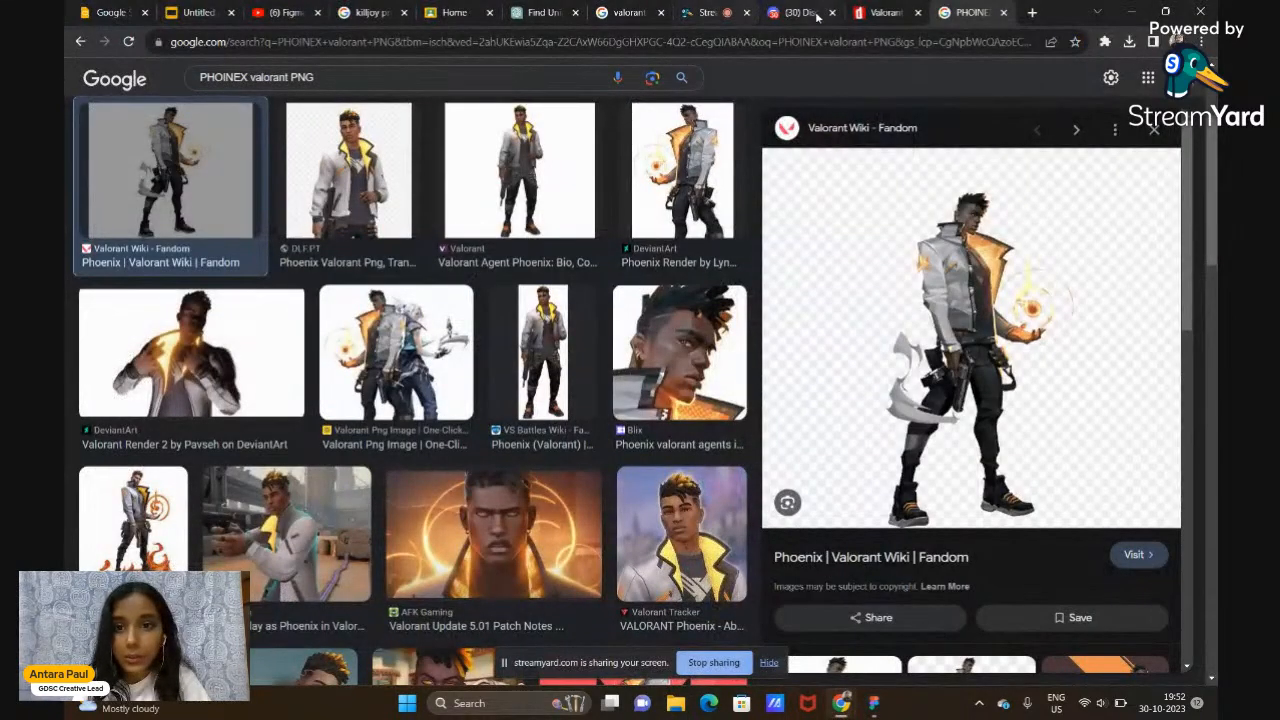
click(1033, 14)
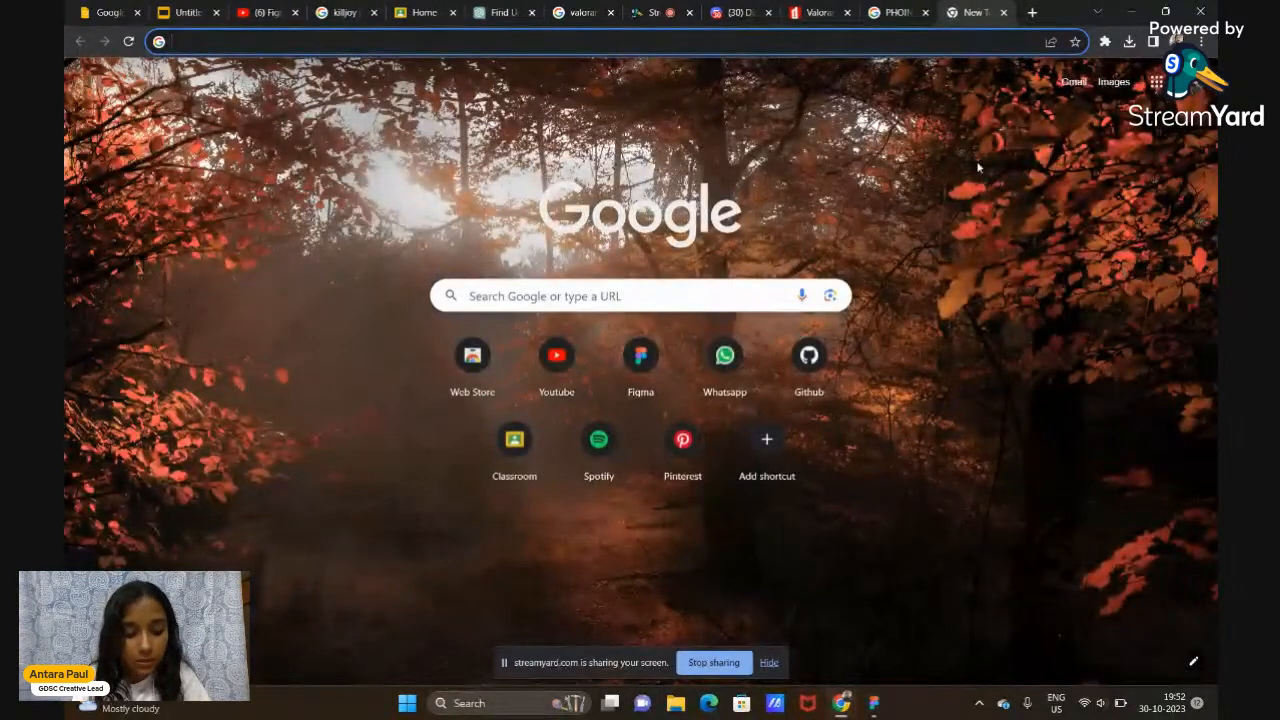
key(ctrl+h)
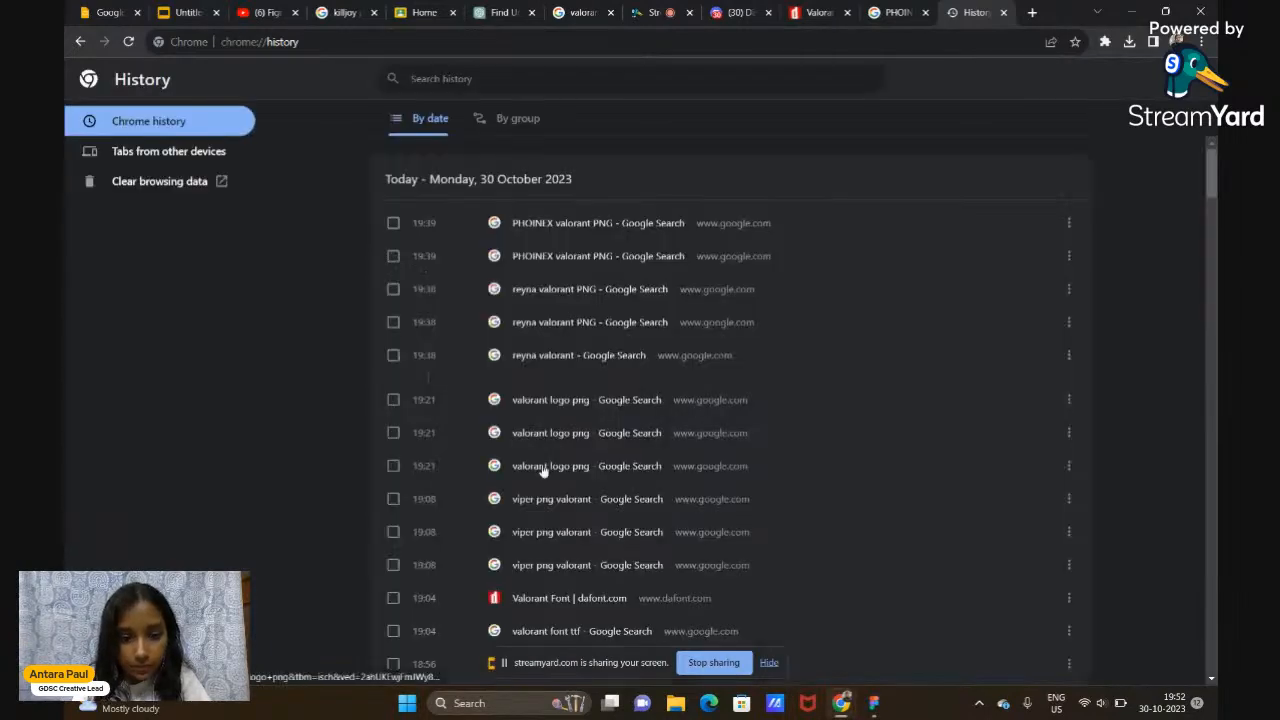
scroll(543, 465, down, 3)
scroll(543, 470, down, 6)
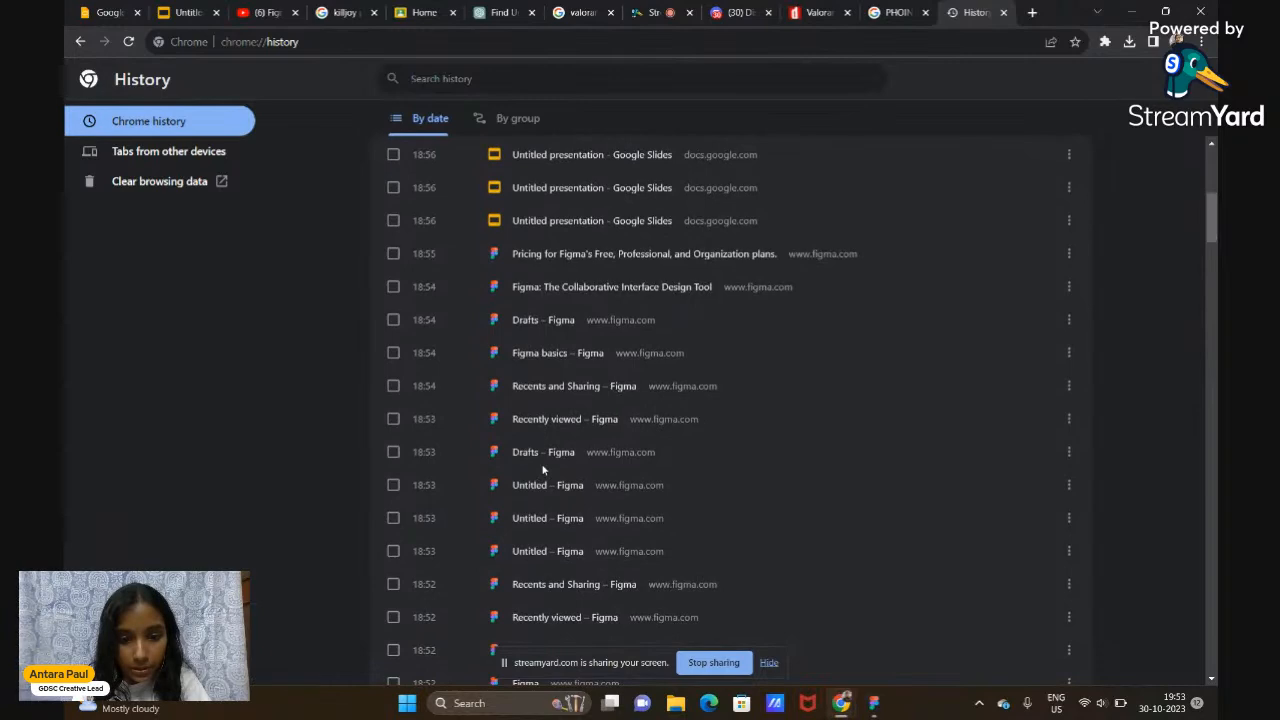
scroll(543, 470, down, 8)
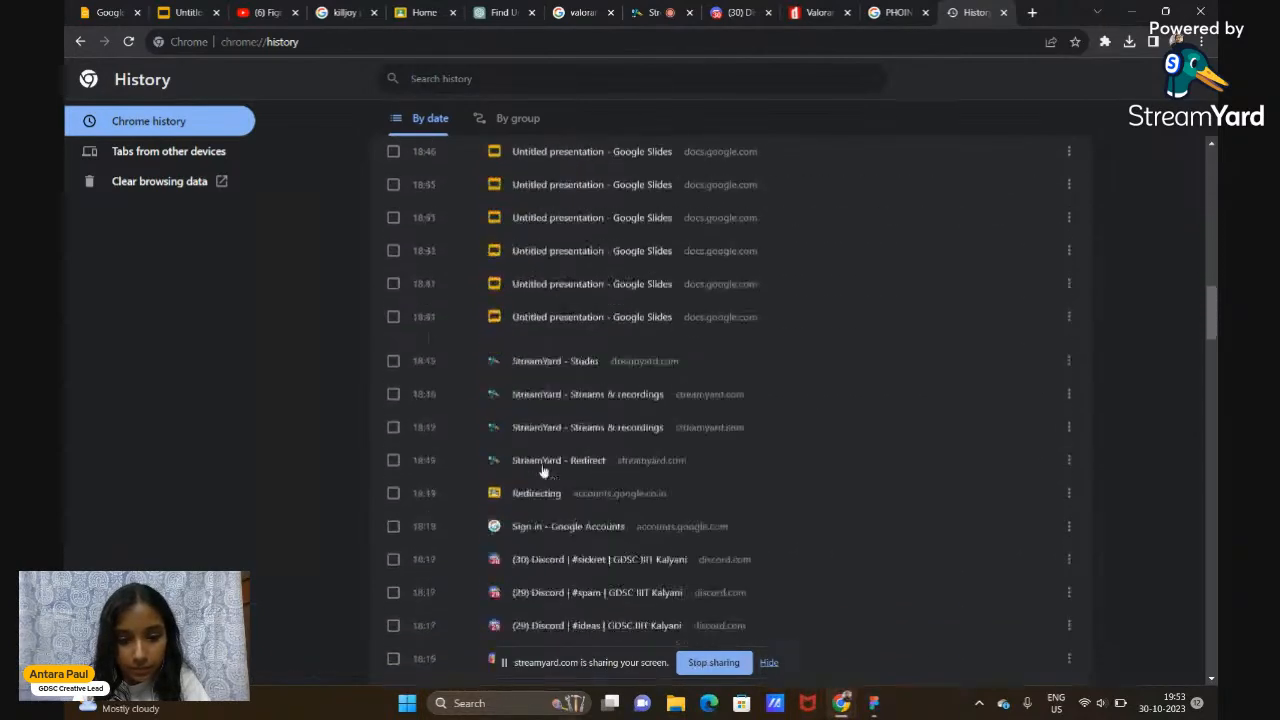
scroll(543, 470, down, 8)
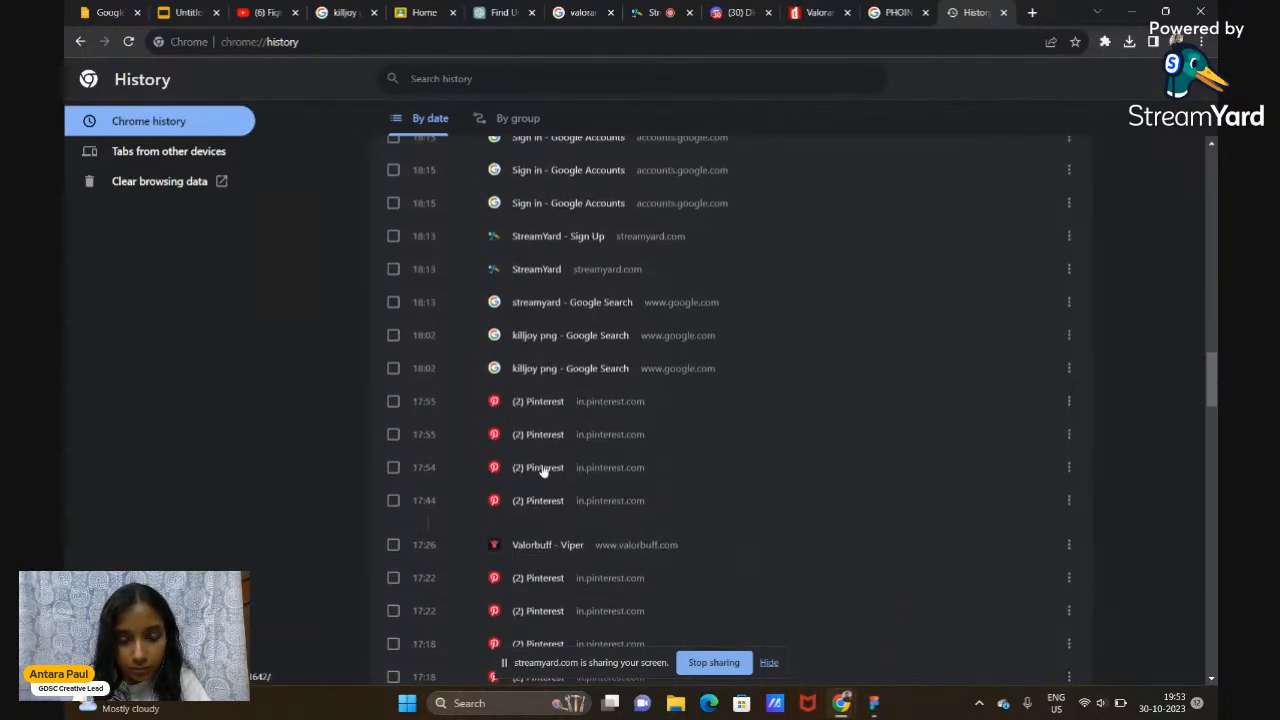
click(537, 474)
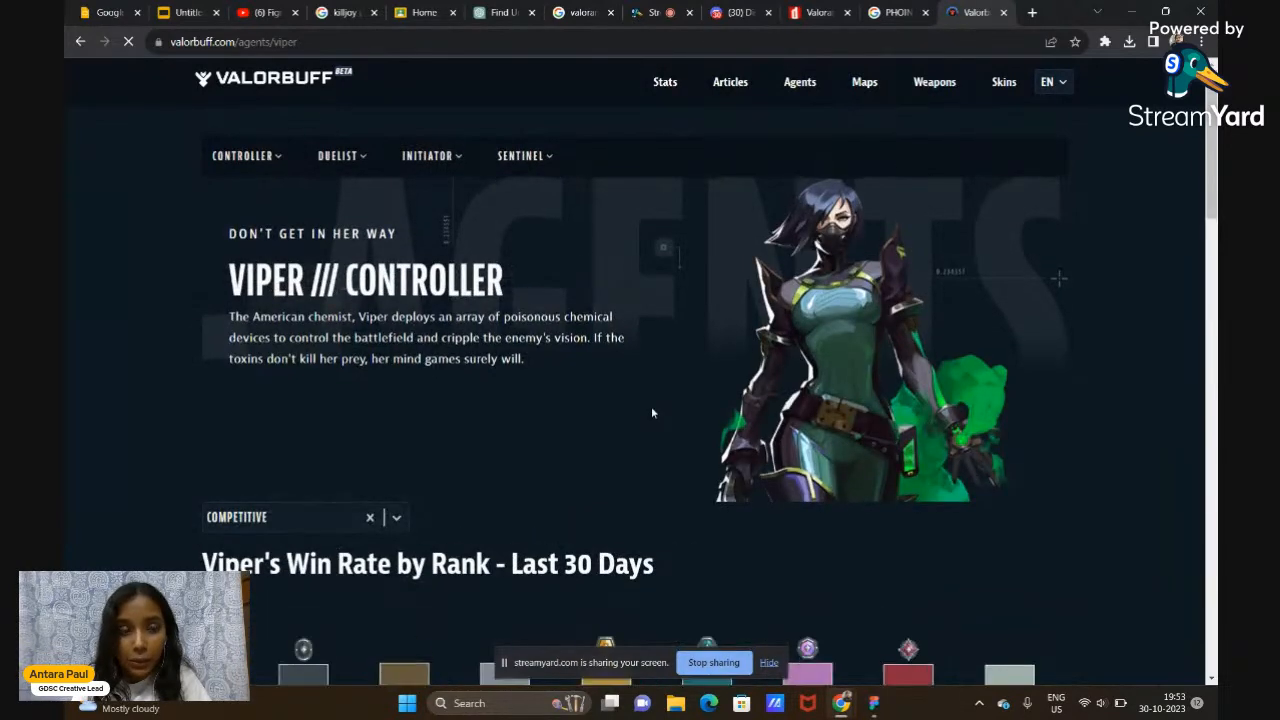
Copy the Snake Bite ability icon from the page's Abilities section and return to Figma
scroll(651, 413, down, 2)
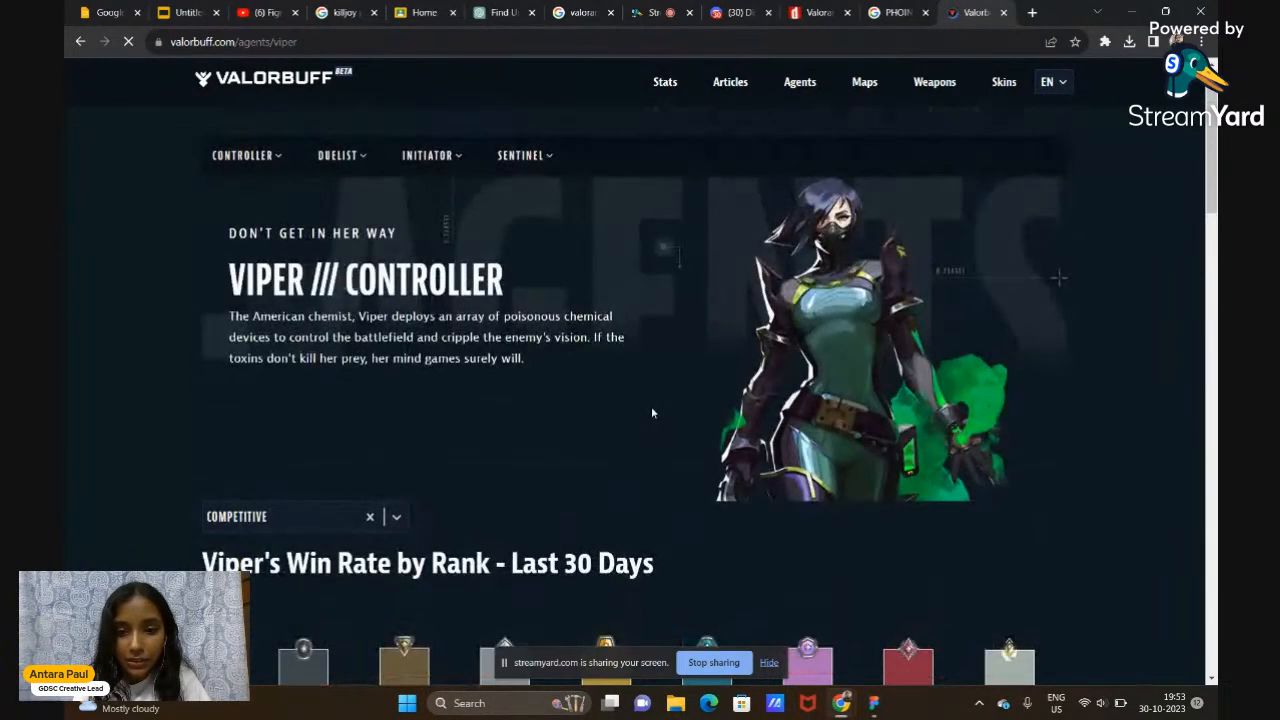
scroll(651, 406, down, 5)
scroll(651, 406, down, 3)
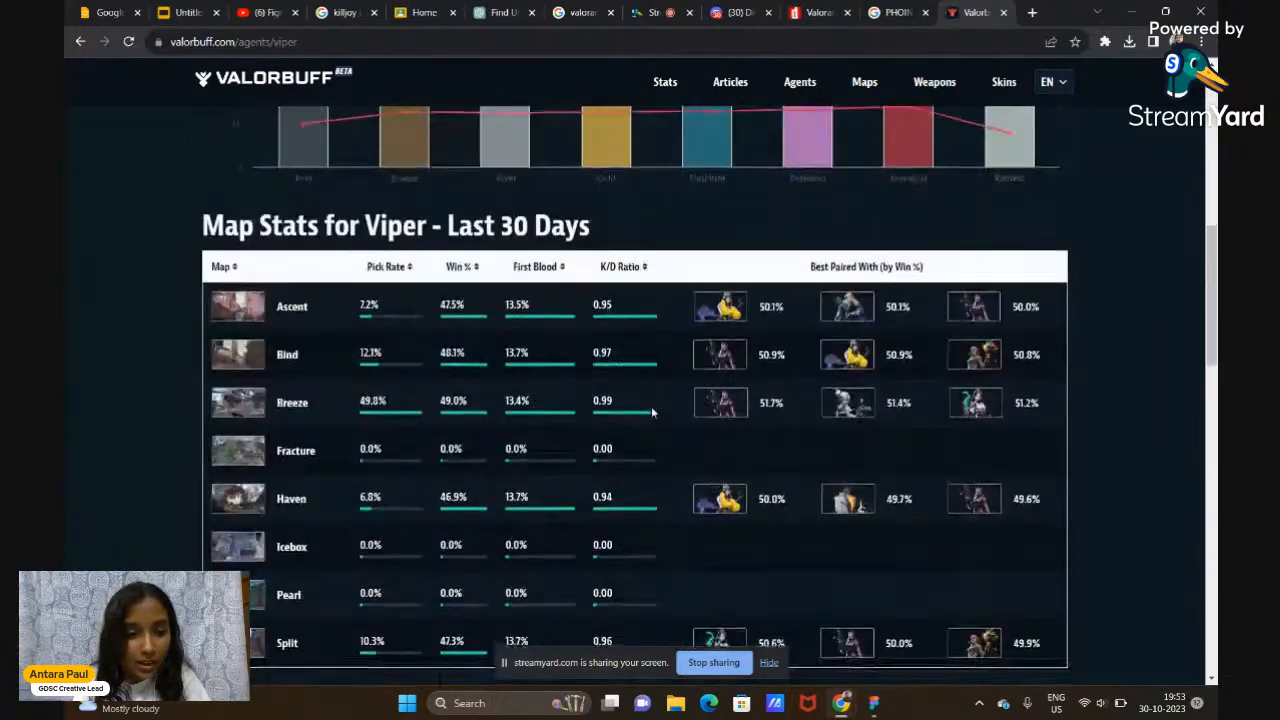
scroll(651, 410, down, 3)
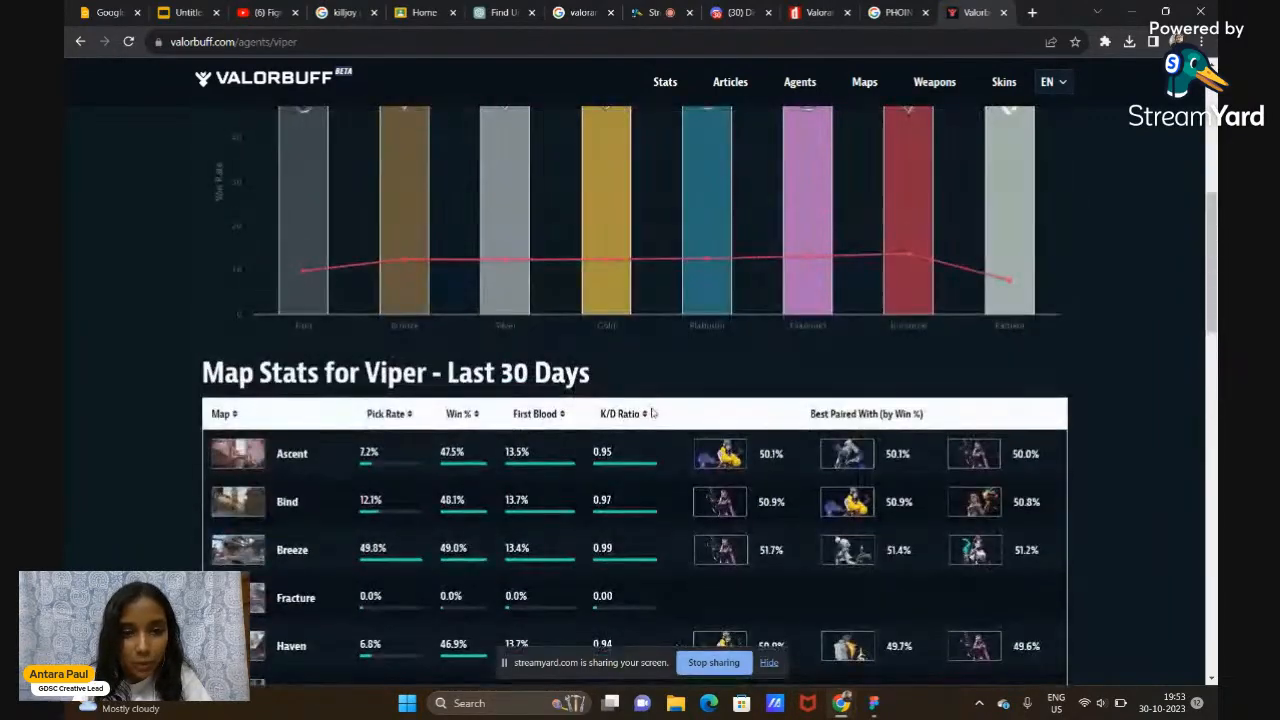
scroll(651, 406, down, 8)
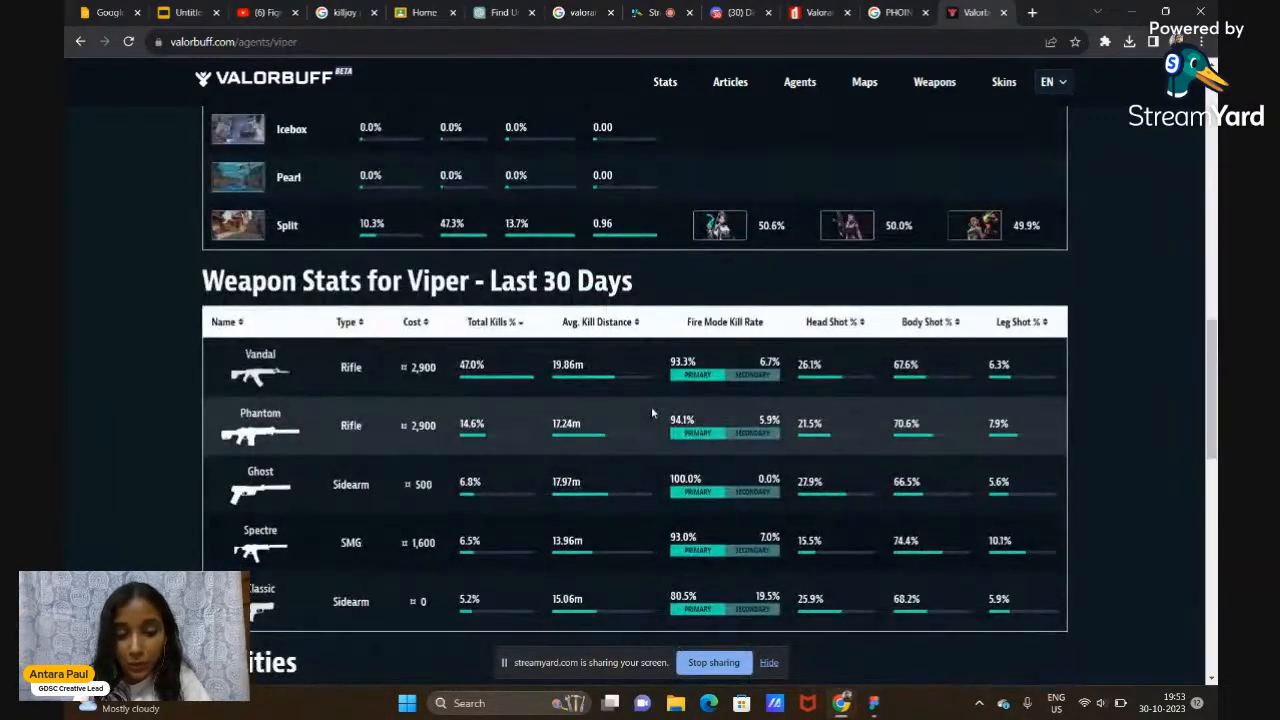
scroll(651, 414, down, 3)
scroll(651, 414, down, 2)
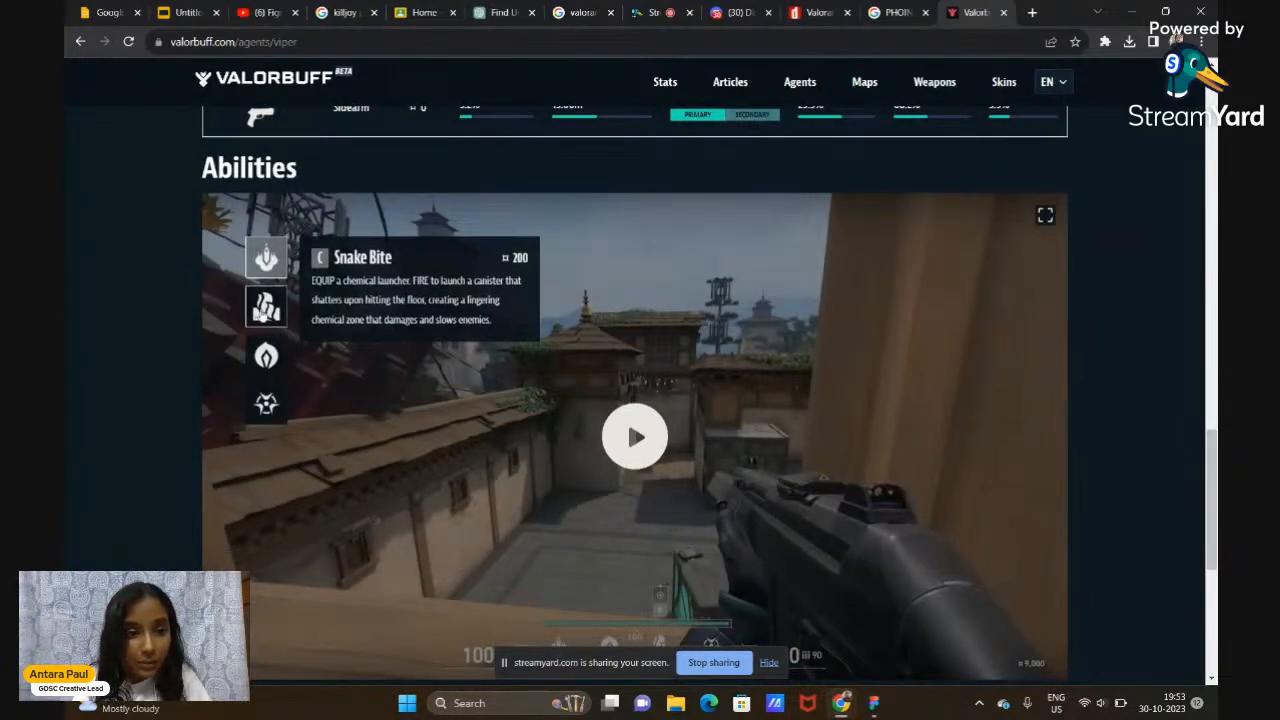
click(266, 306)
click(266, 368)
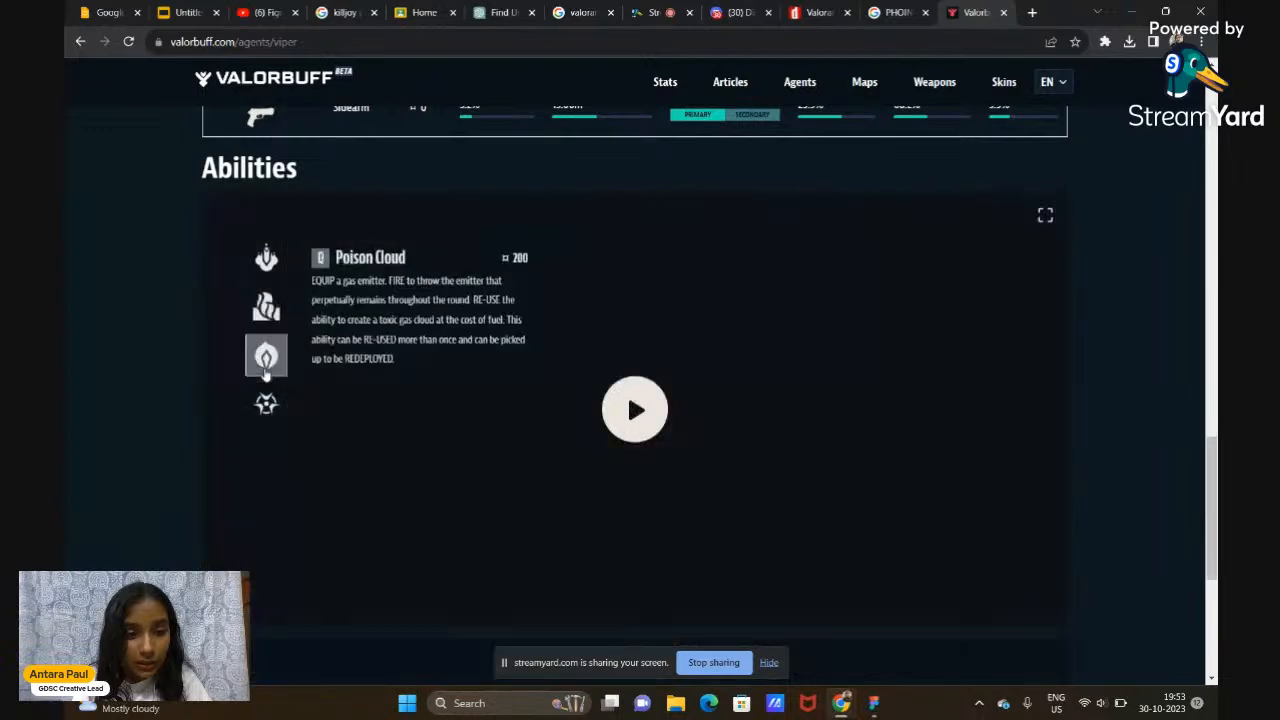
click(266, 404)
click(266, 254)
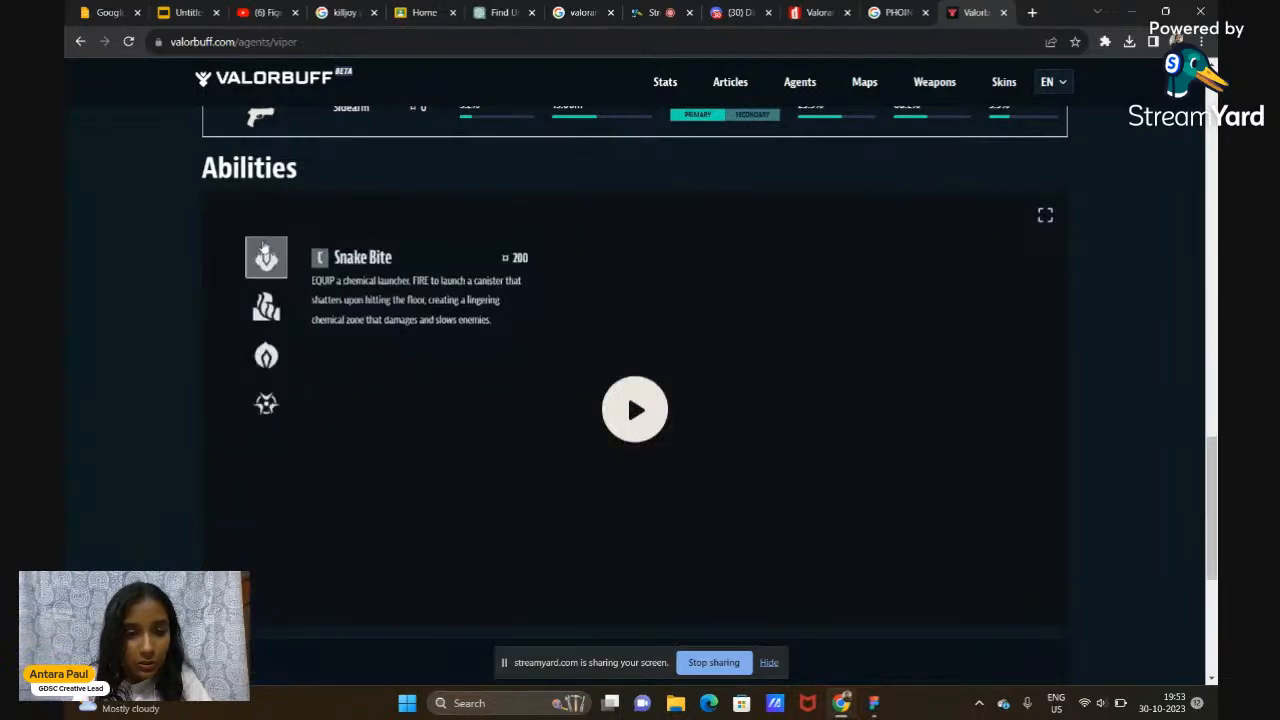
right_click(266, 258)
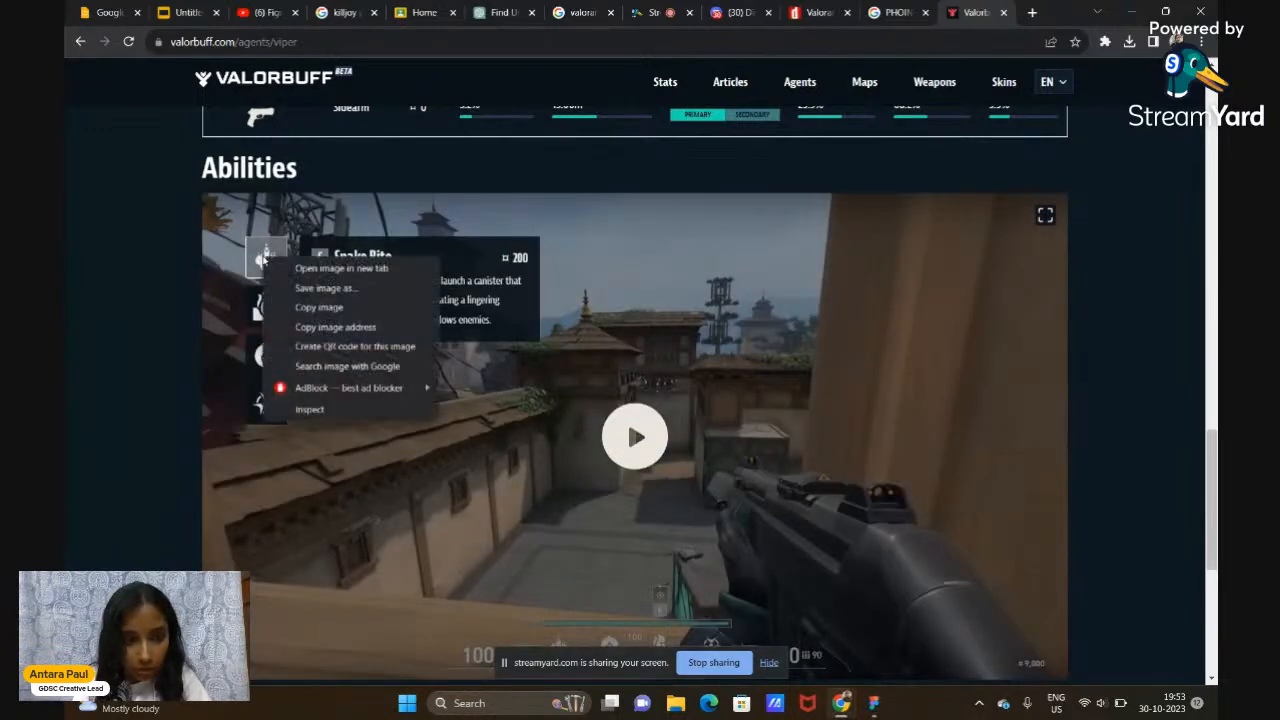
click(292, 306)
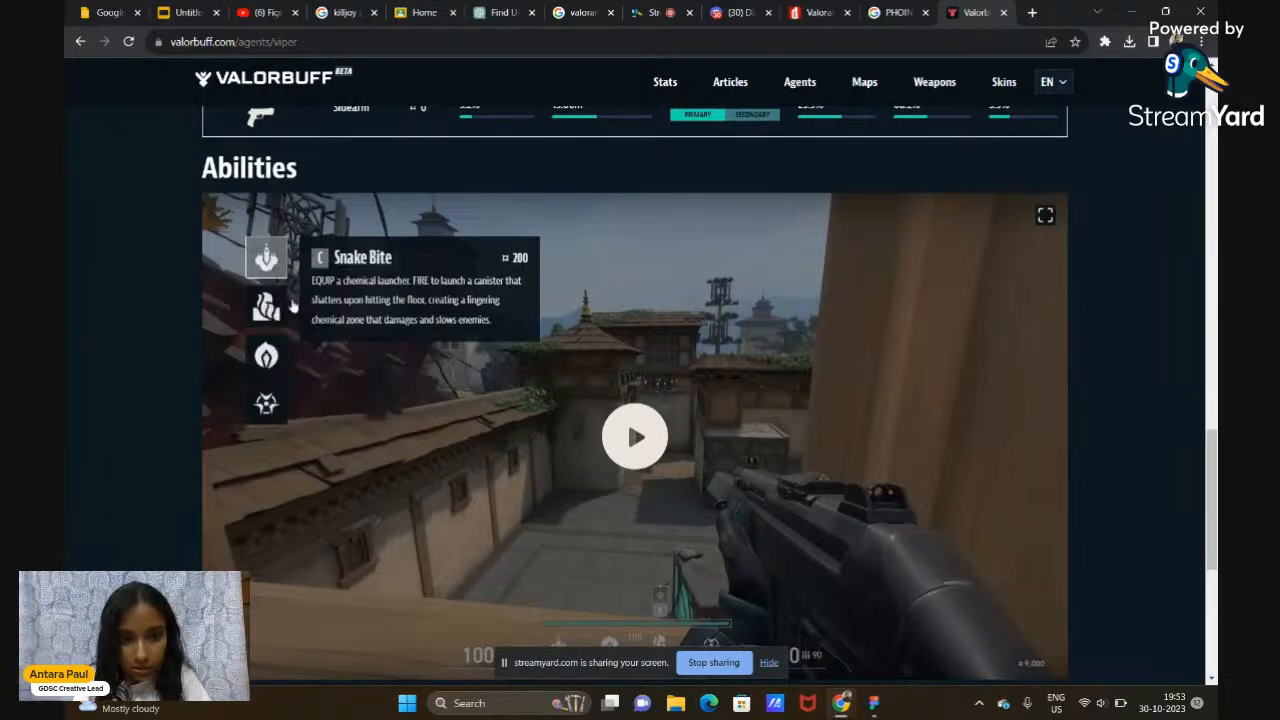
click(874, 703)
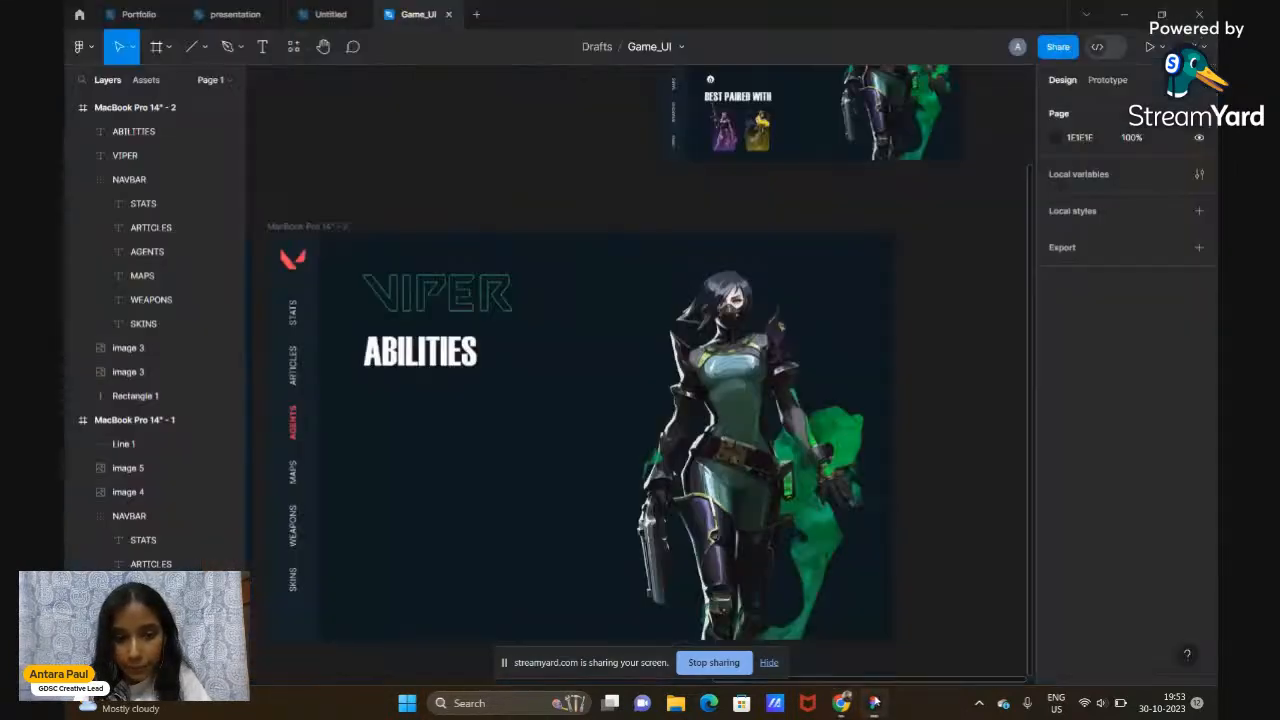
Paste the Snake Bite icon below ABILITIES and size it to 70×70
right_click(375, 422)
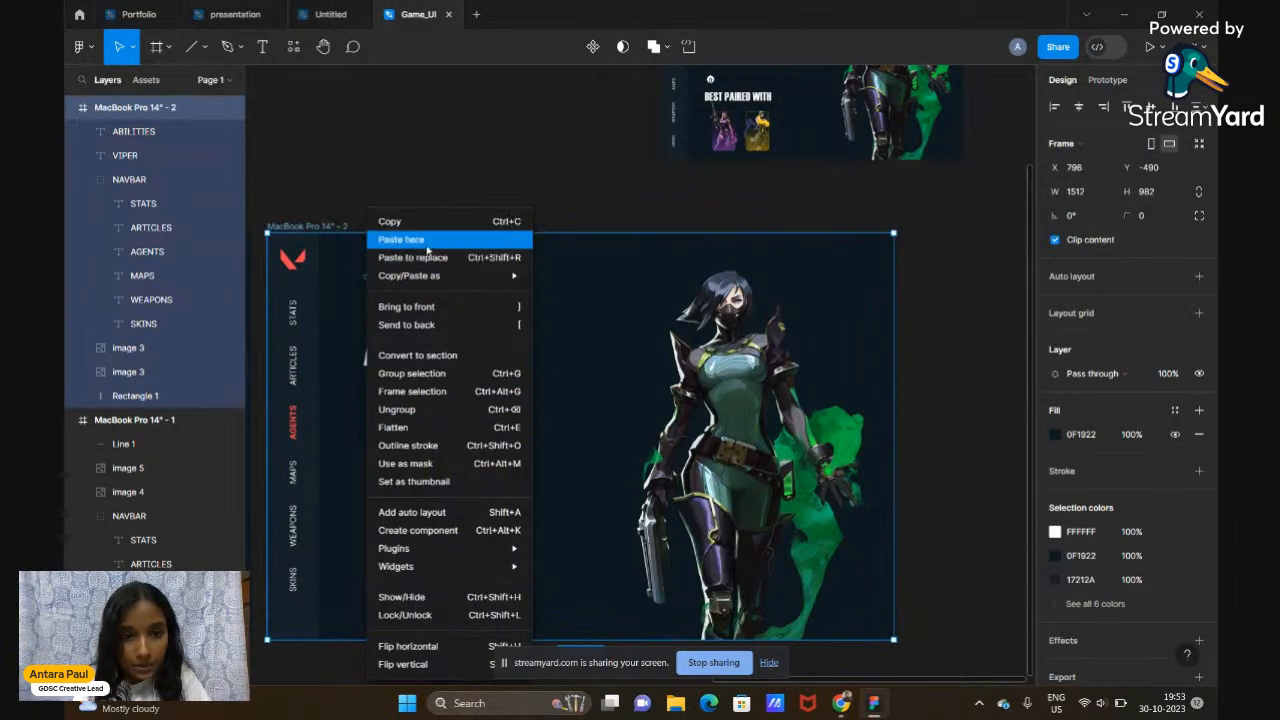
click(430, 250)
drag(400, 442, 379, 414)
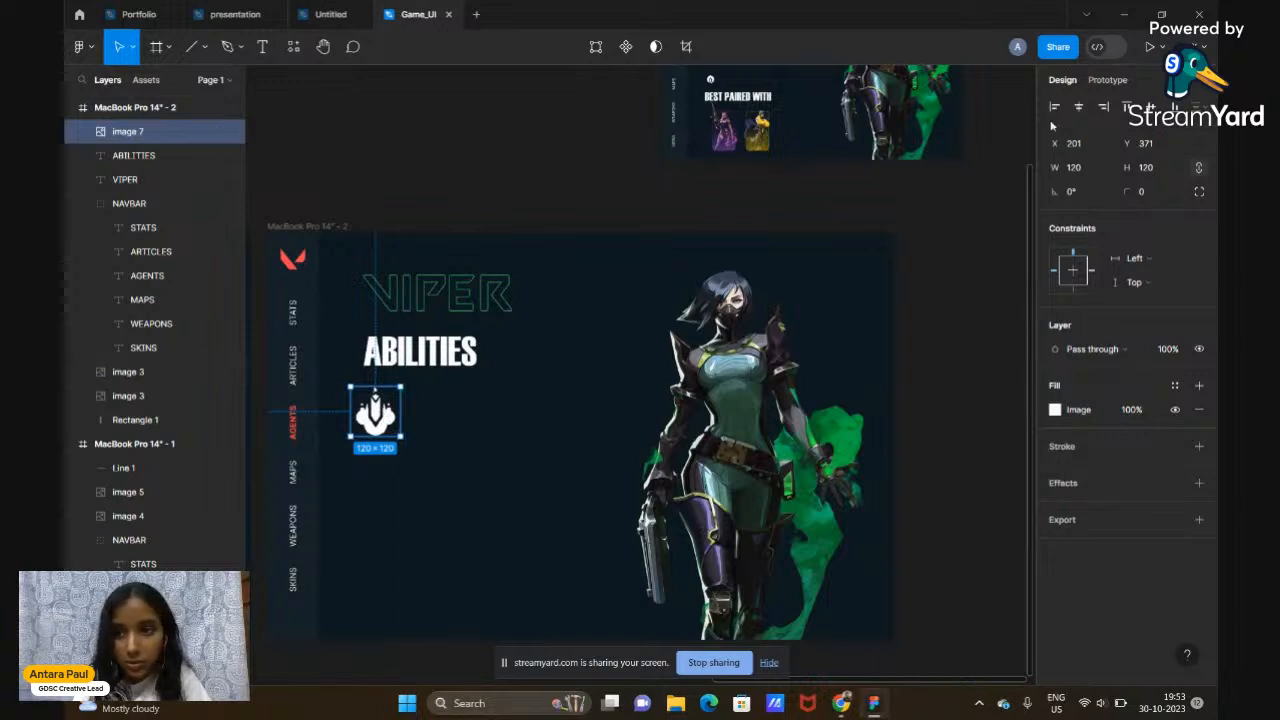
click(1083, 168)
text(50)
key(Return)
click(1083, 168)
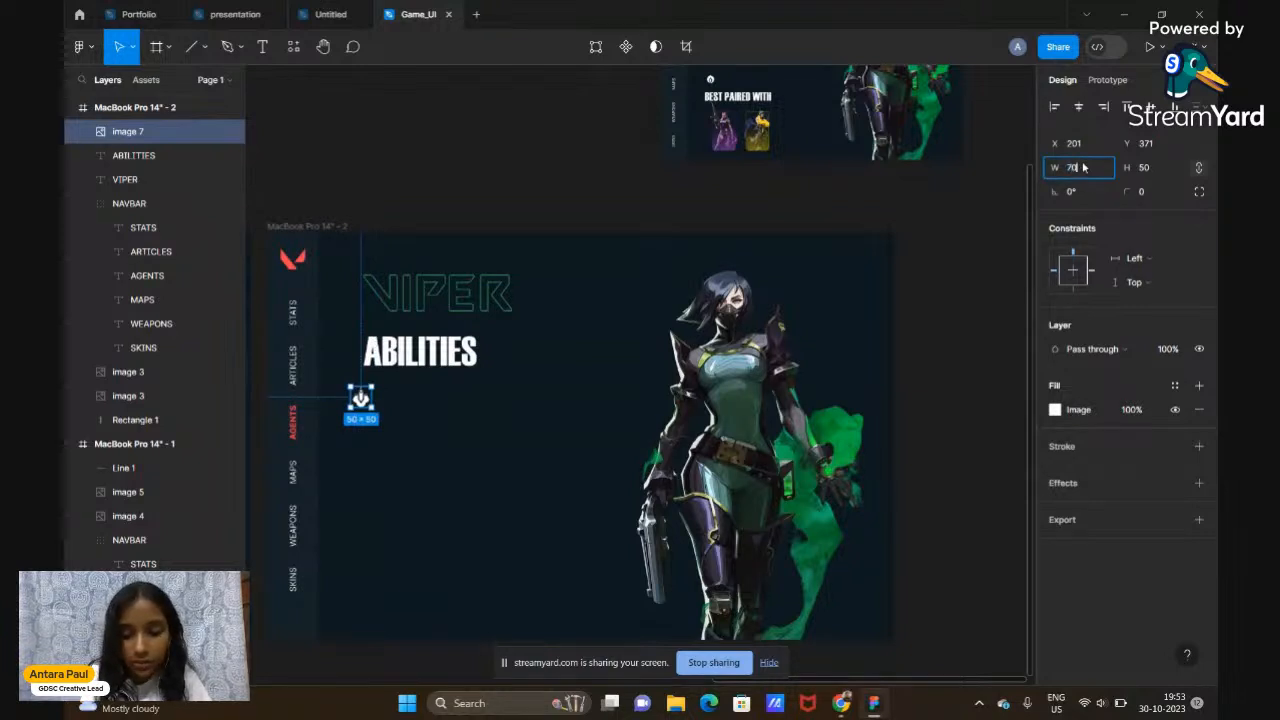
key(Return)
scroll(514, 260, up, 3)
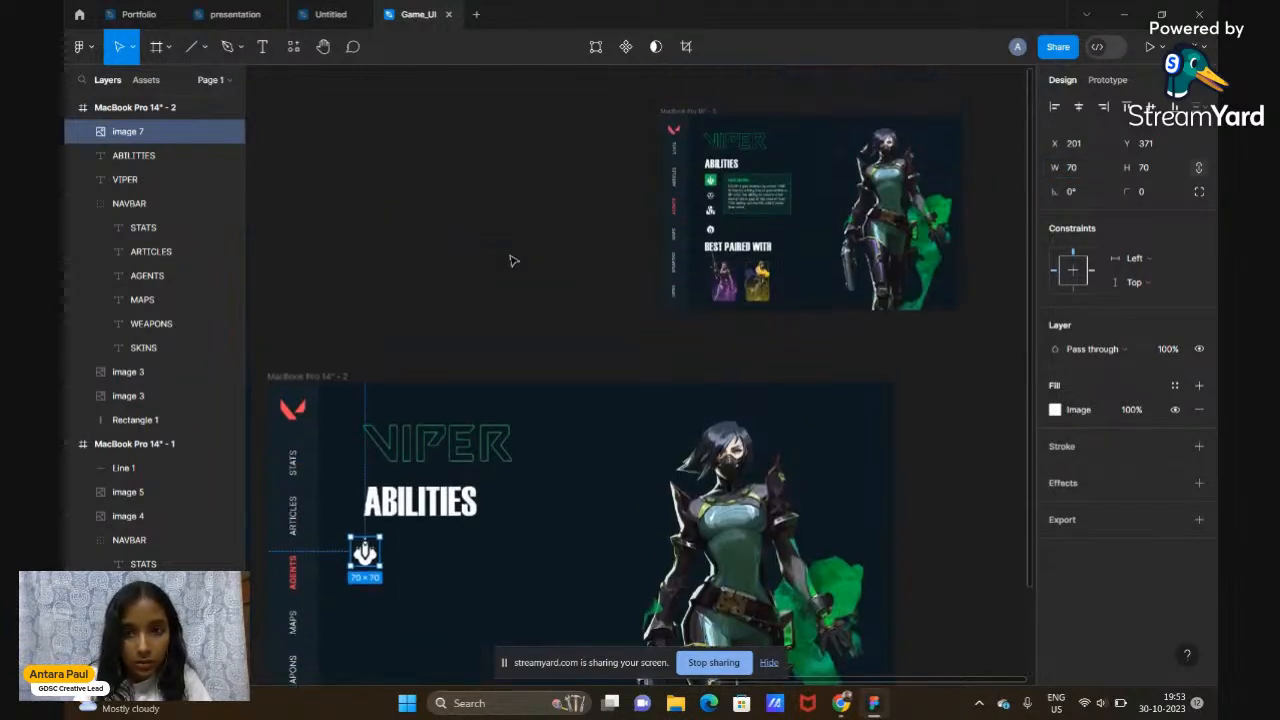
drag(366, 512, 370, 514)
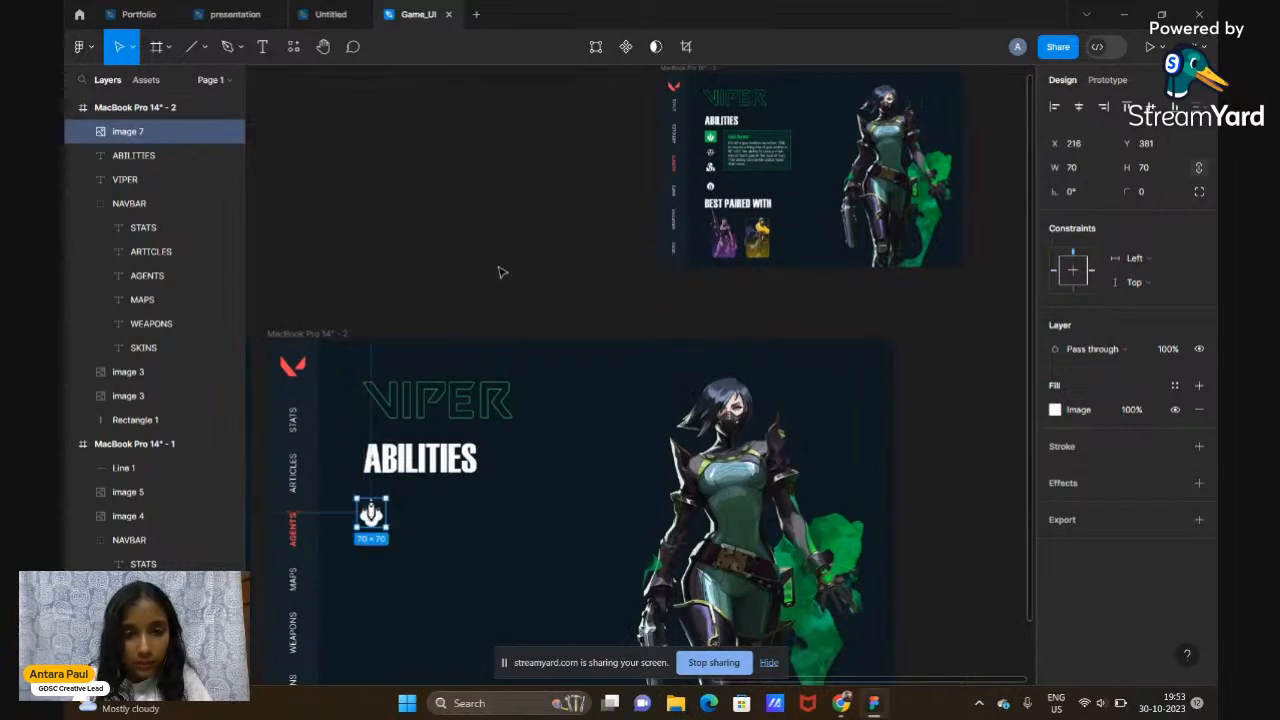
scroll(500, 271, down, 5)
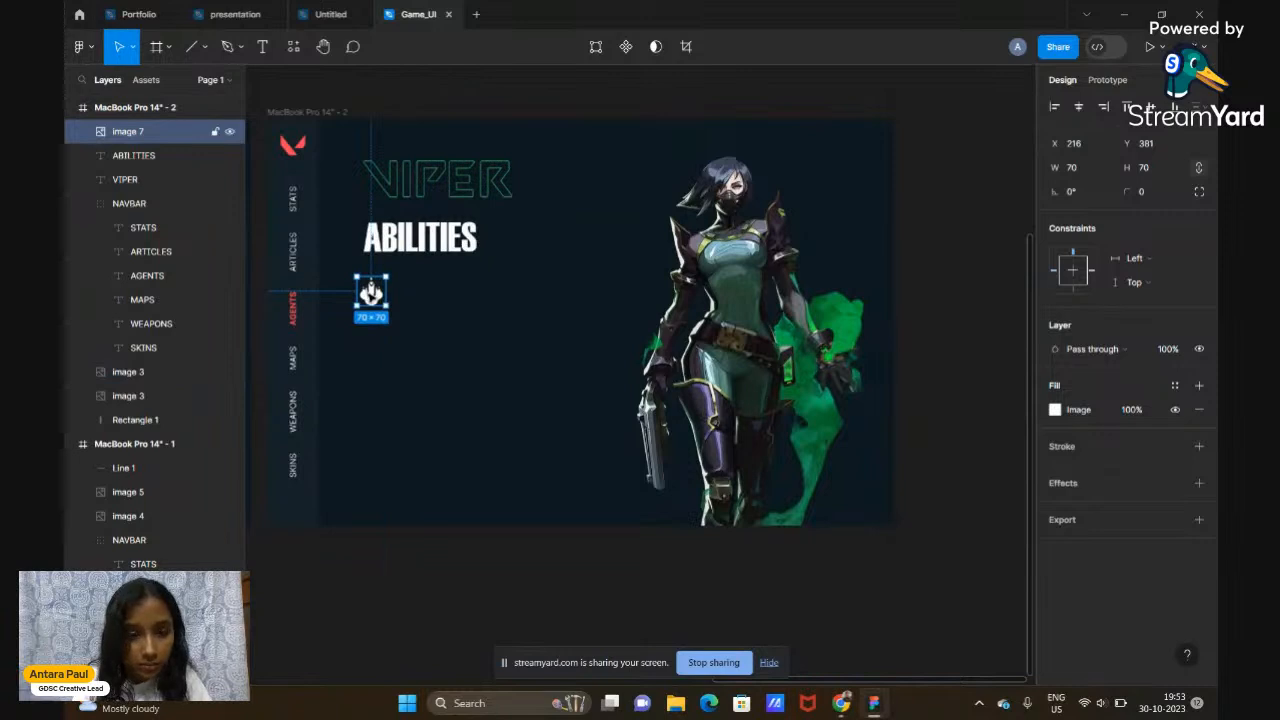
Reduce the ABILITIES heading to font size 90 and move the icon up beneath it
click(420, 246)
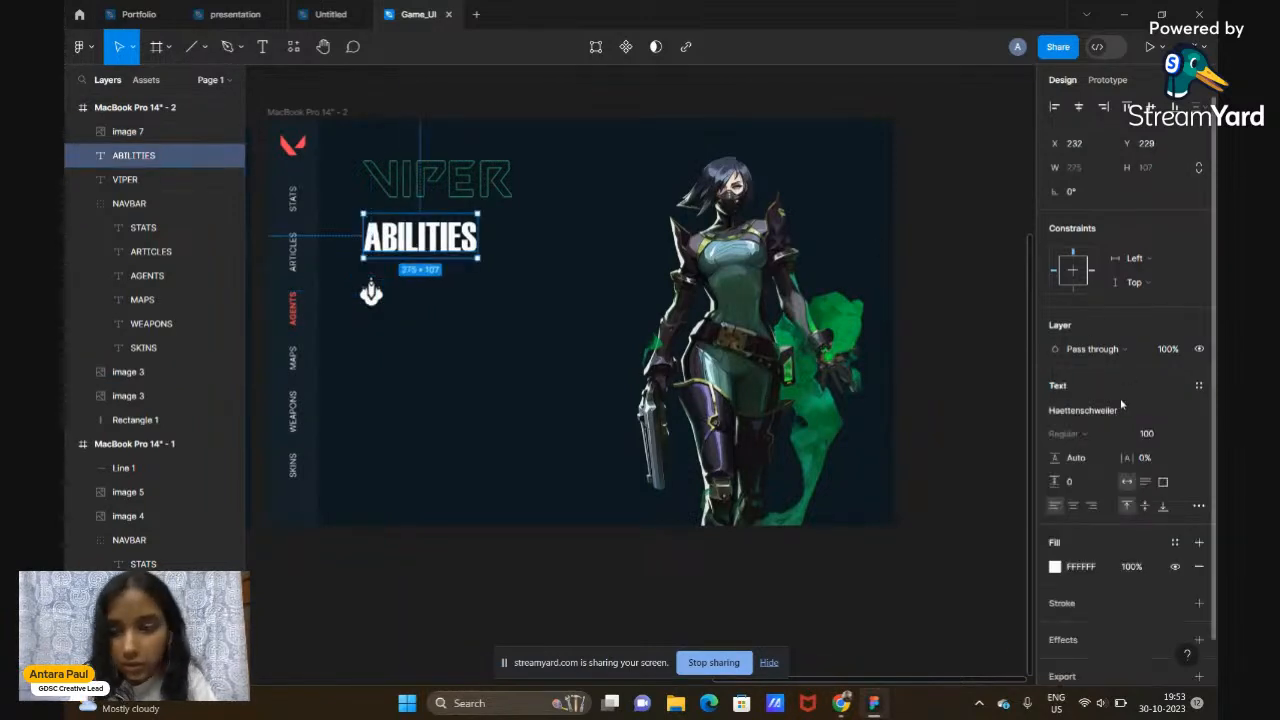
click(1148, 433)
text(90)
key(Return)
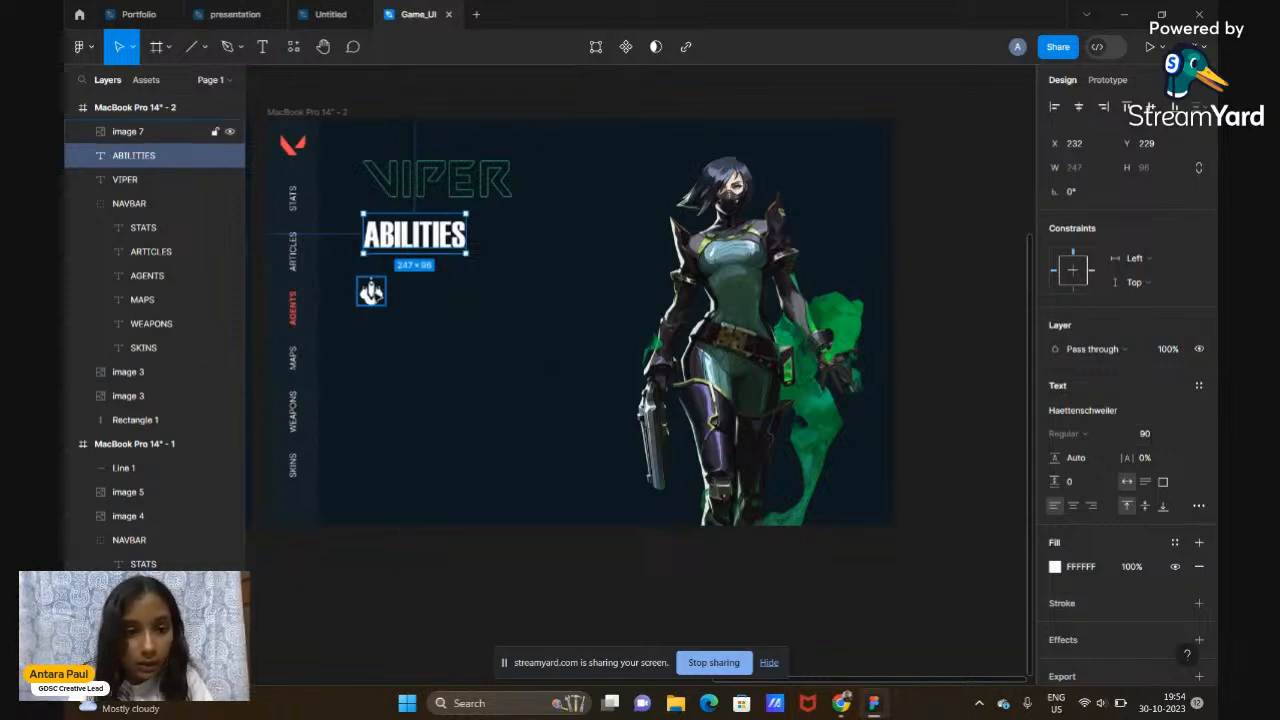
click(371, 291)
mouse_move(371, 291)
mouse_down()
mouse_move(371, 276)
mouse_move(374, 286)
mouse_up()
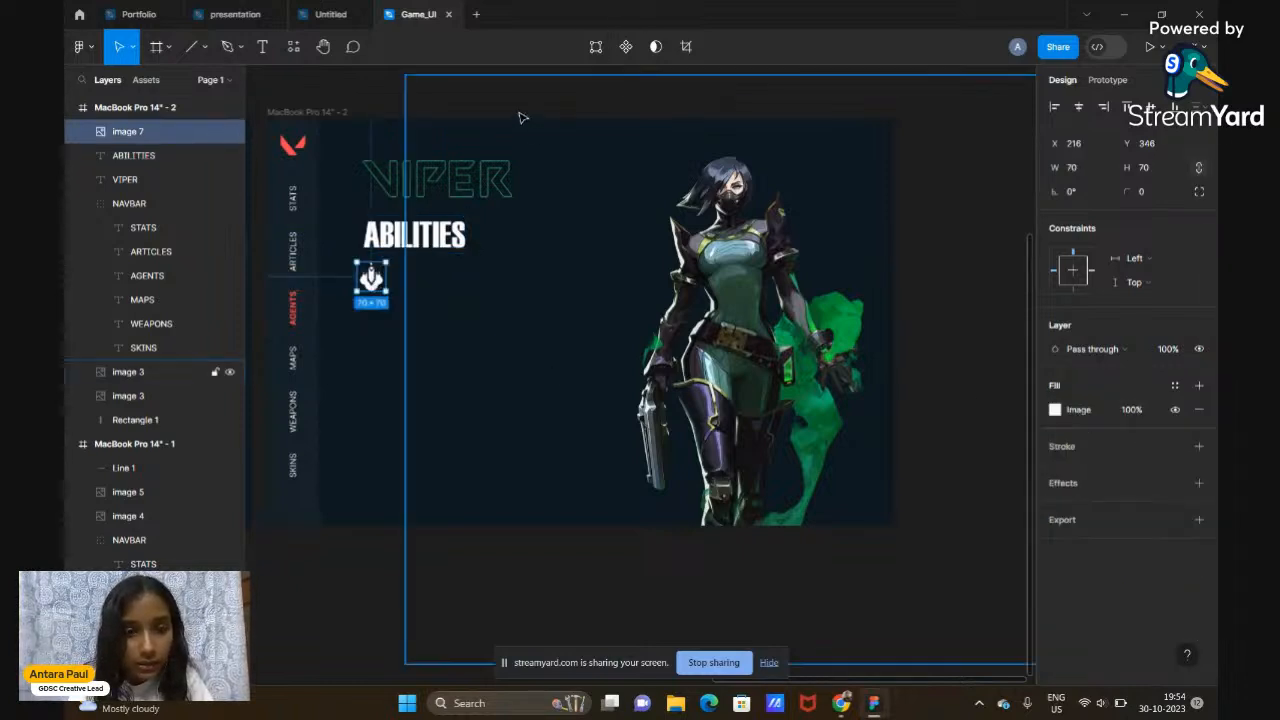
click(520, 117)
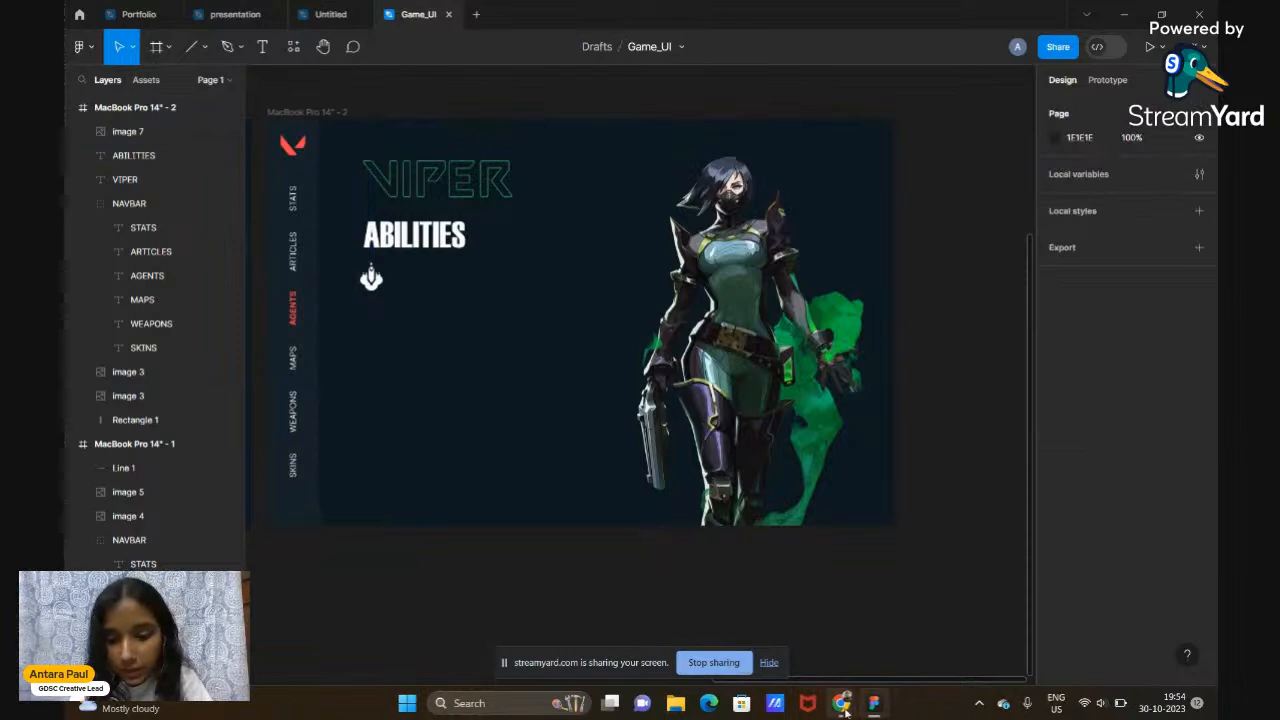
Copy the Toxic Screen ability icon image from the Valorbuff Viper page
mouse_move(841, 703)
click(797, 665)
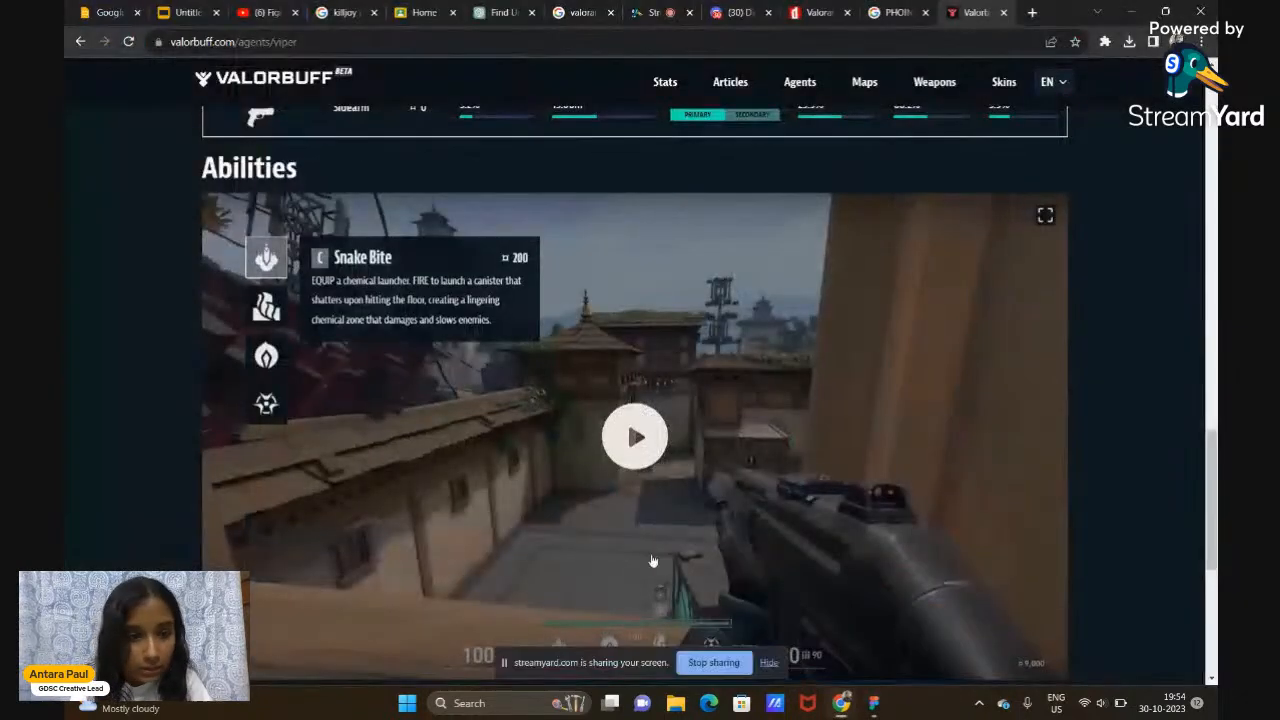
click(267, 307)
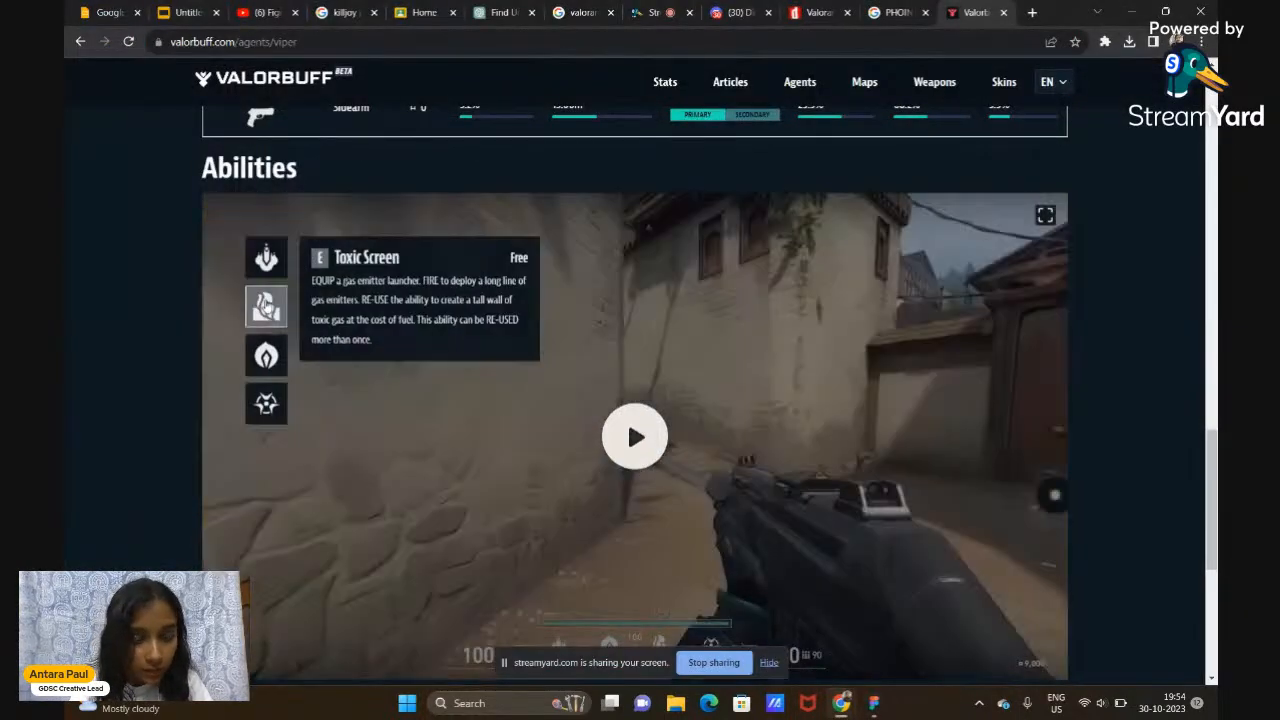
right_click(270, 337)
click(263, 318)
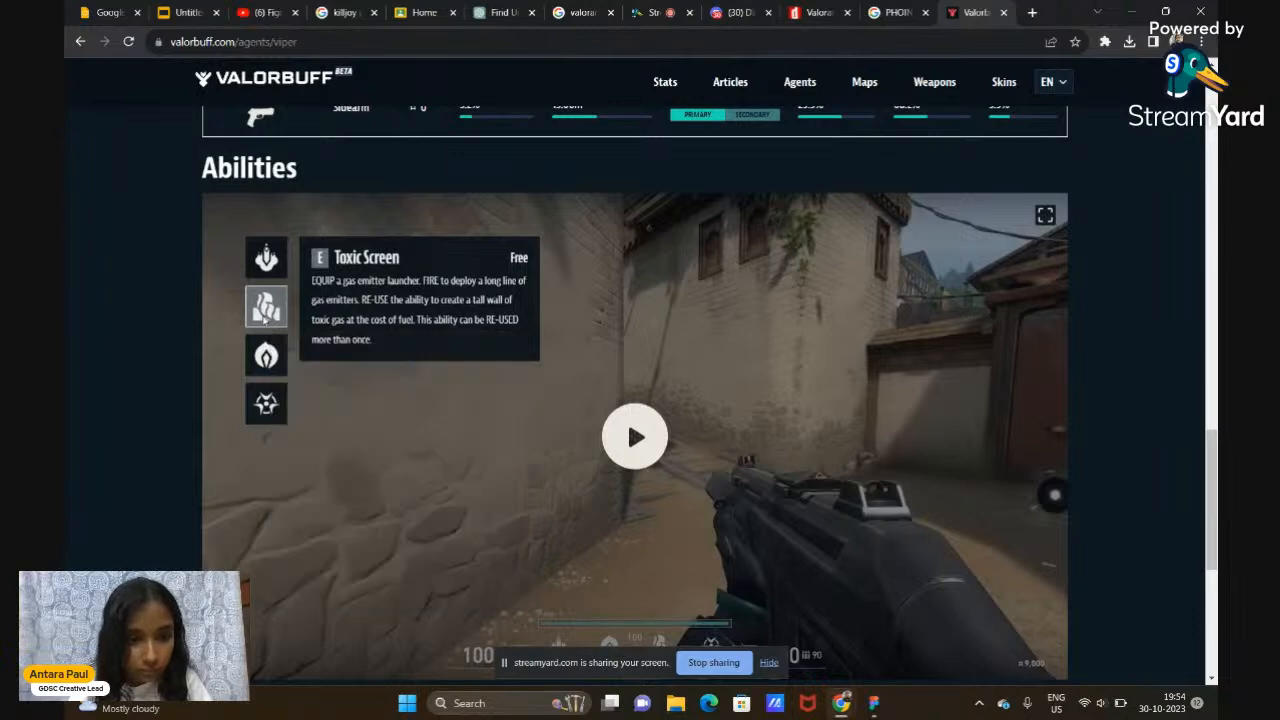
right_click(264, 318)
click(307, 368)
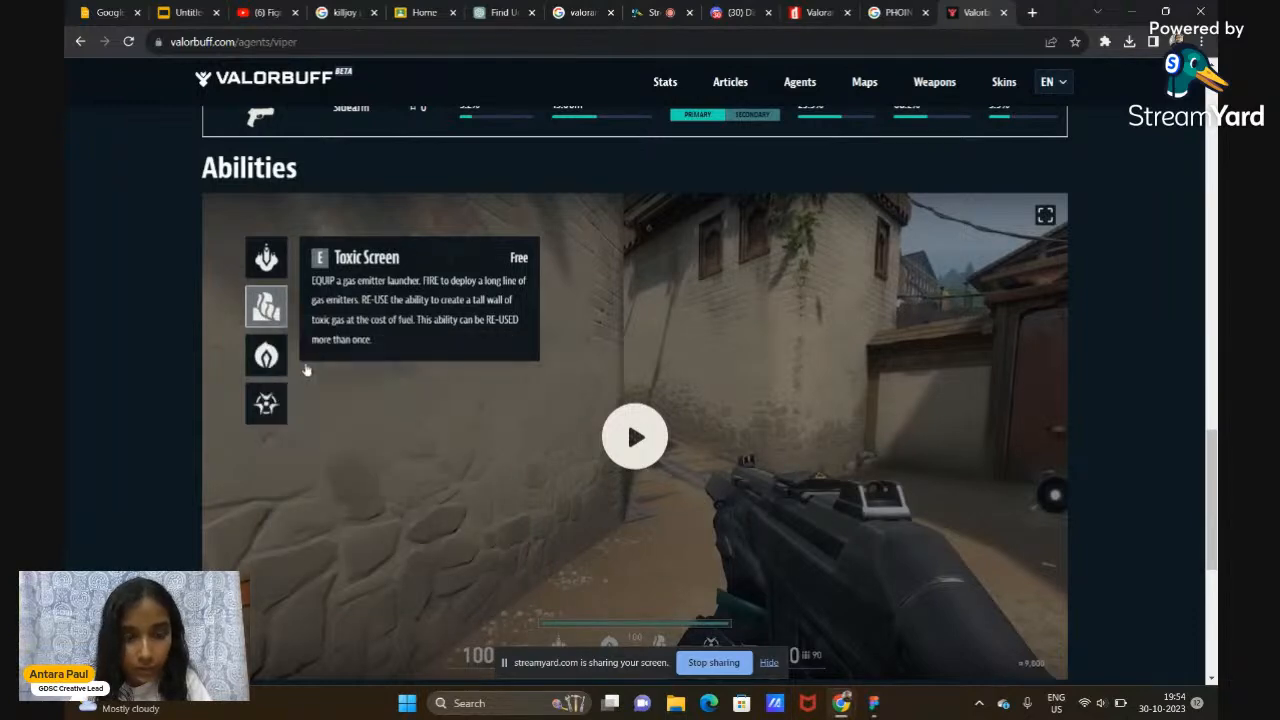
Paste the Toxic Screen icon at 70×70, aligned just below the Snake Bite icon
click(874, 702)
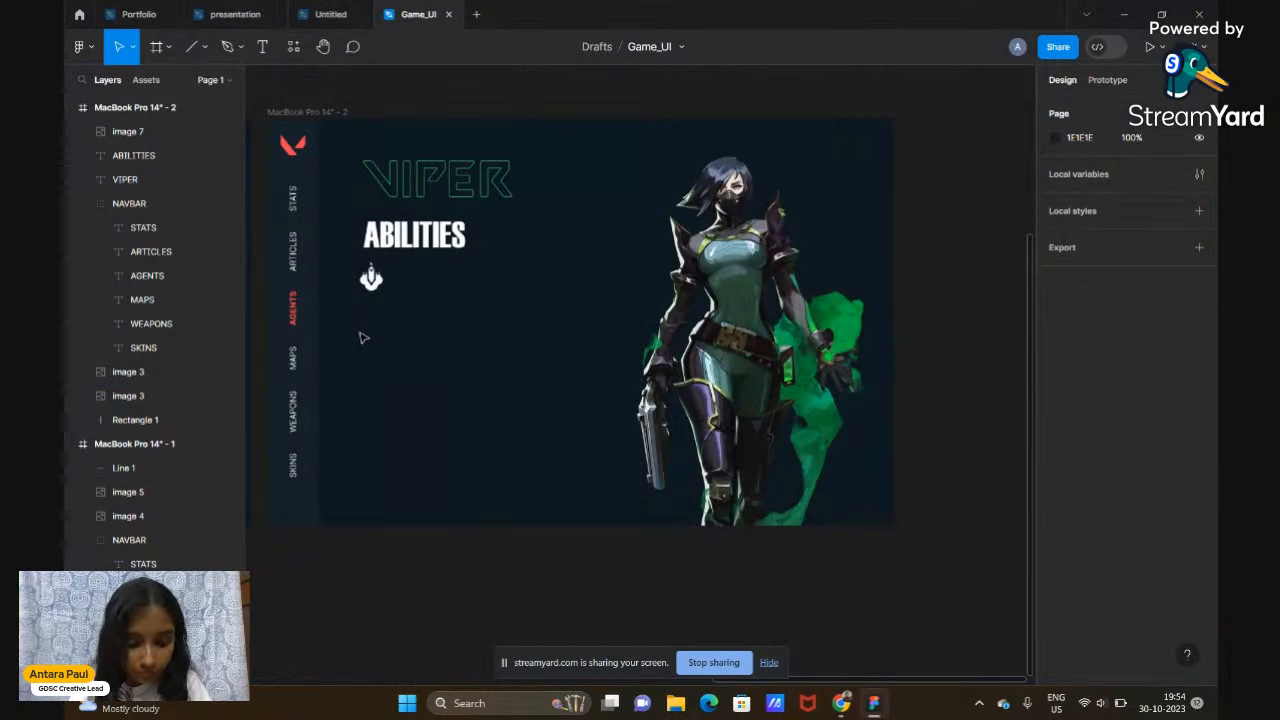
right_click(363, 337)
click(415, 237)
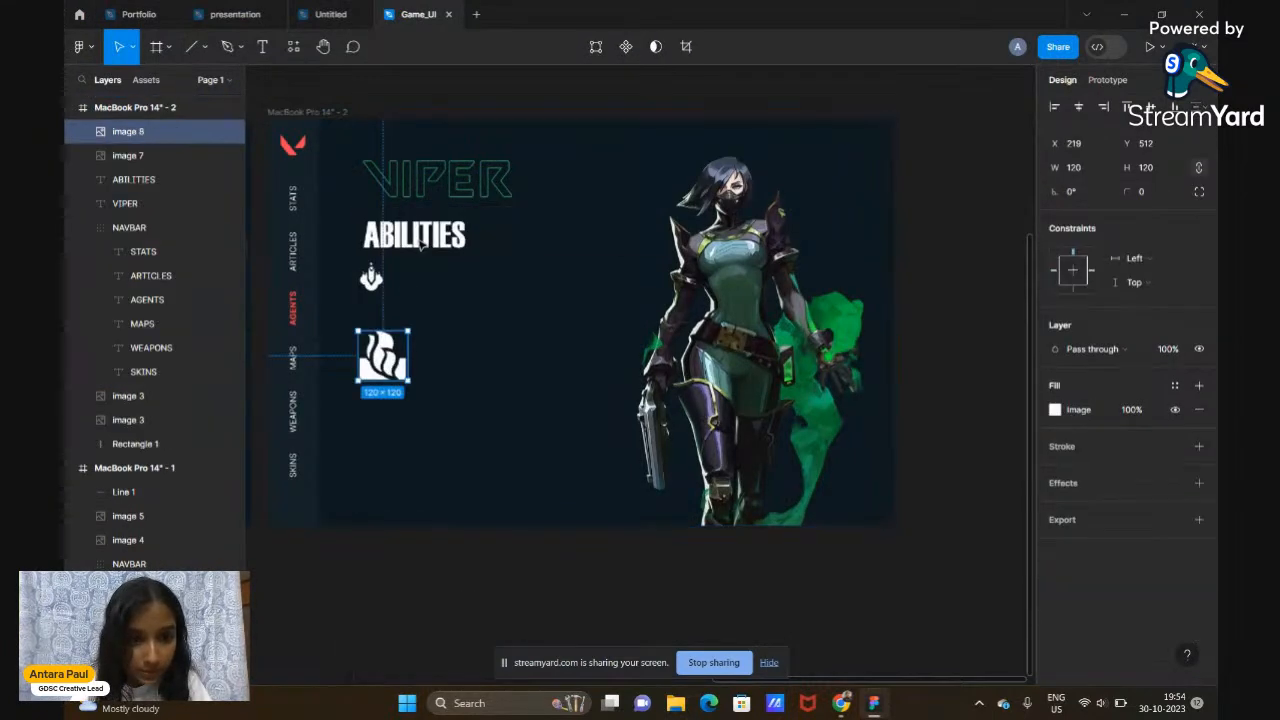
click(1090, 172)
key(Return)
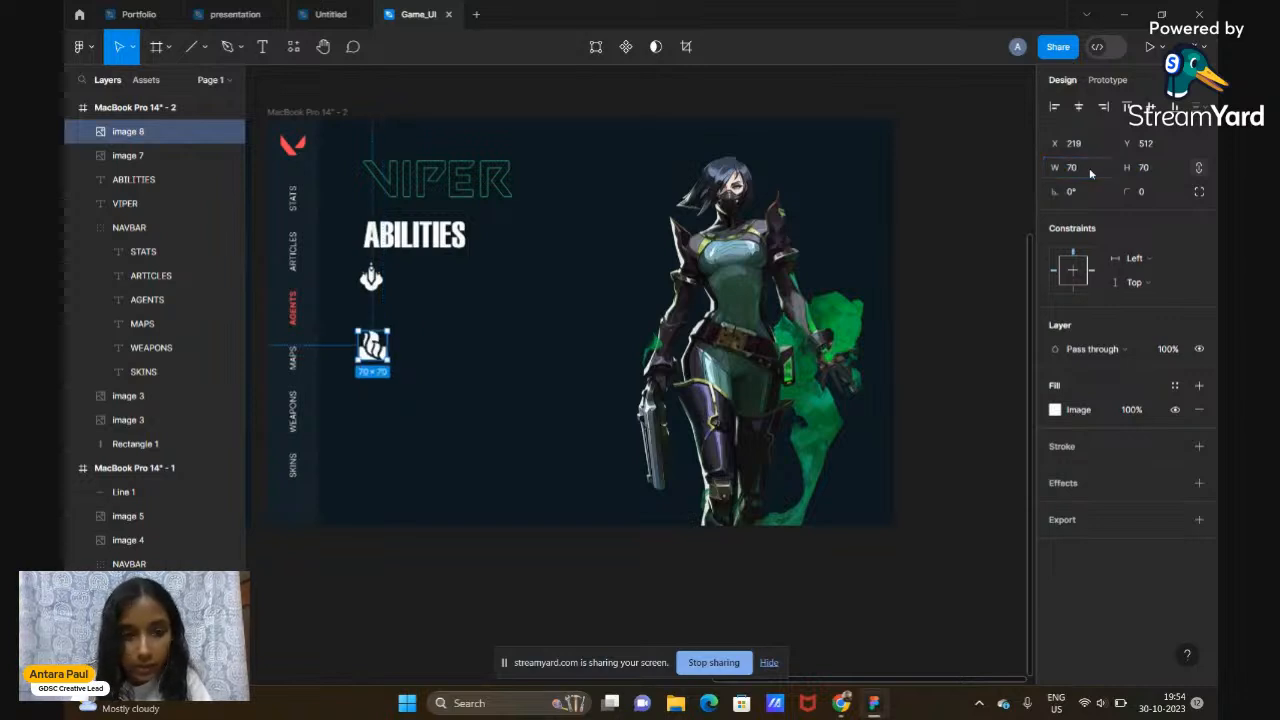
drag(373, 348, 372, 322)
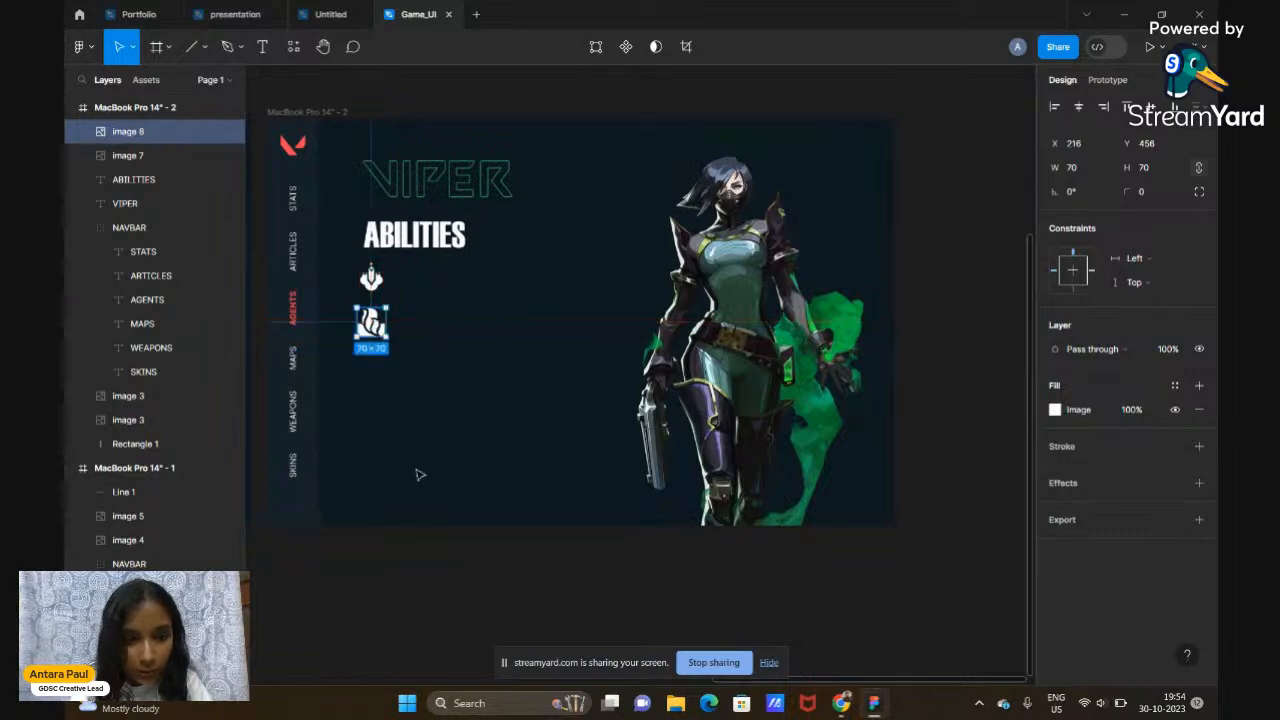
click(455, 592)
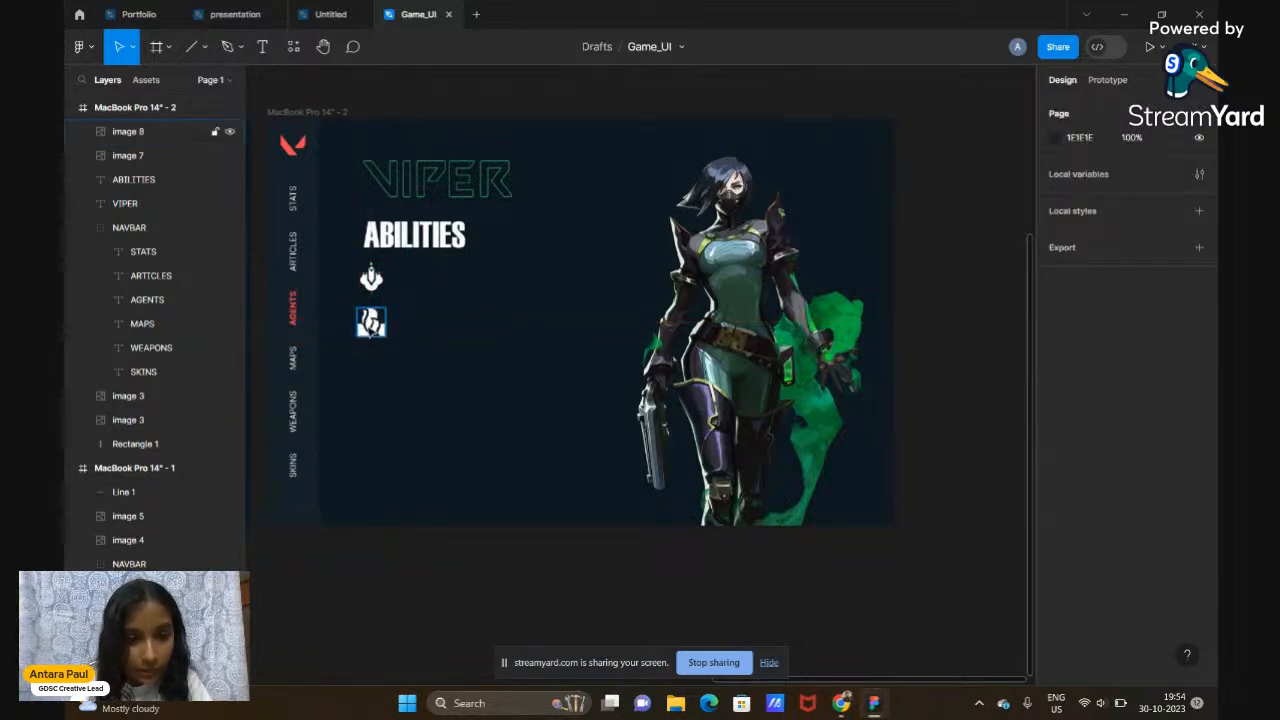
click(372, 324)
drag(372, 324, 372, 322)
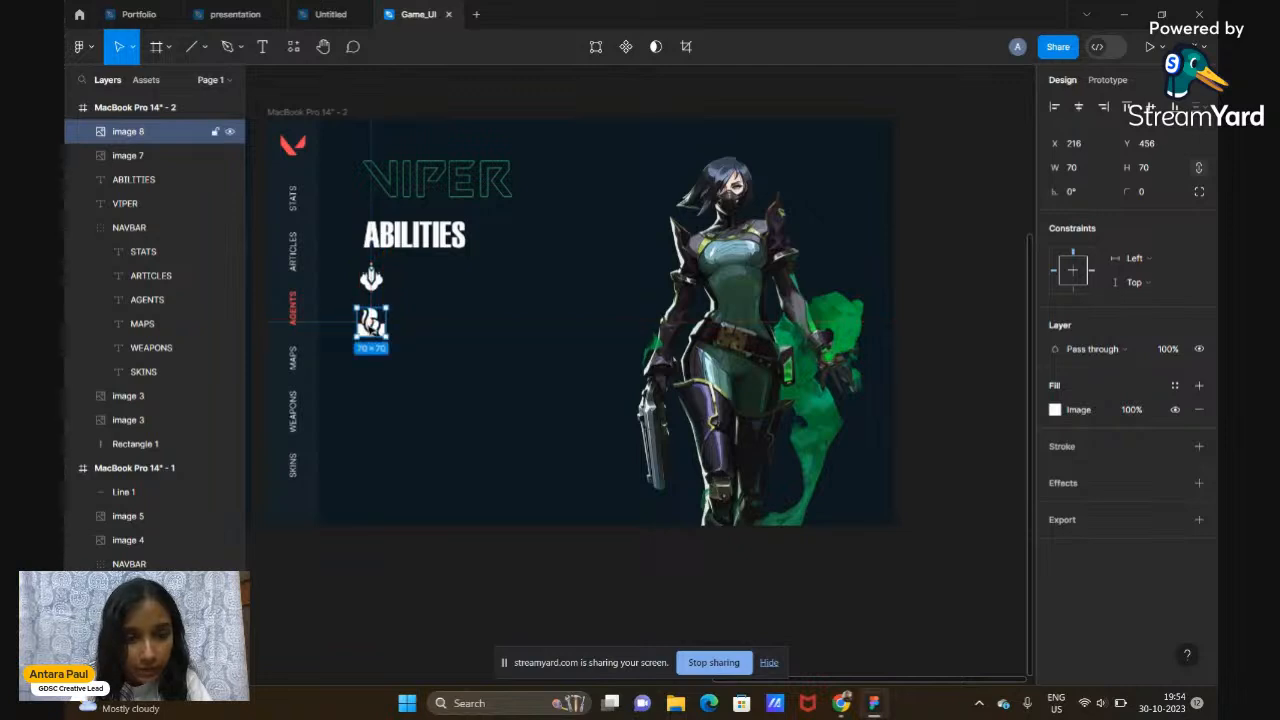
click(407, 618)
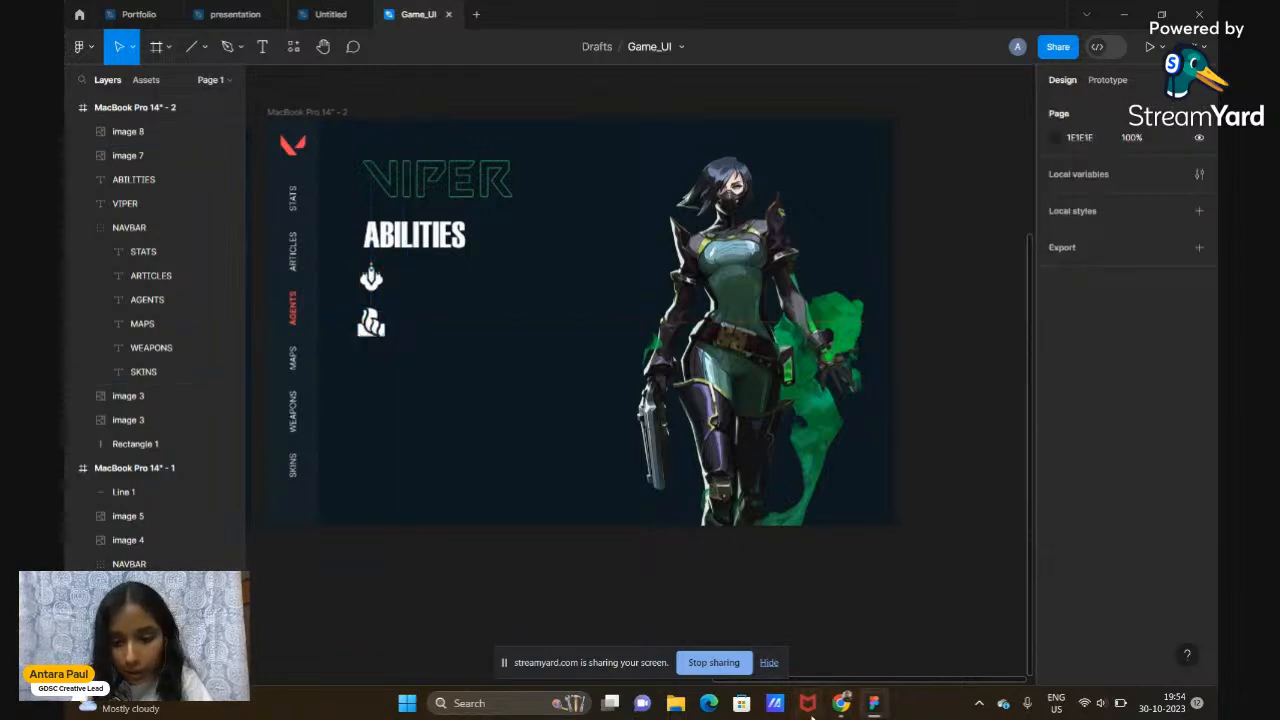
mouse_move(841, 703)
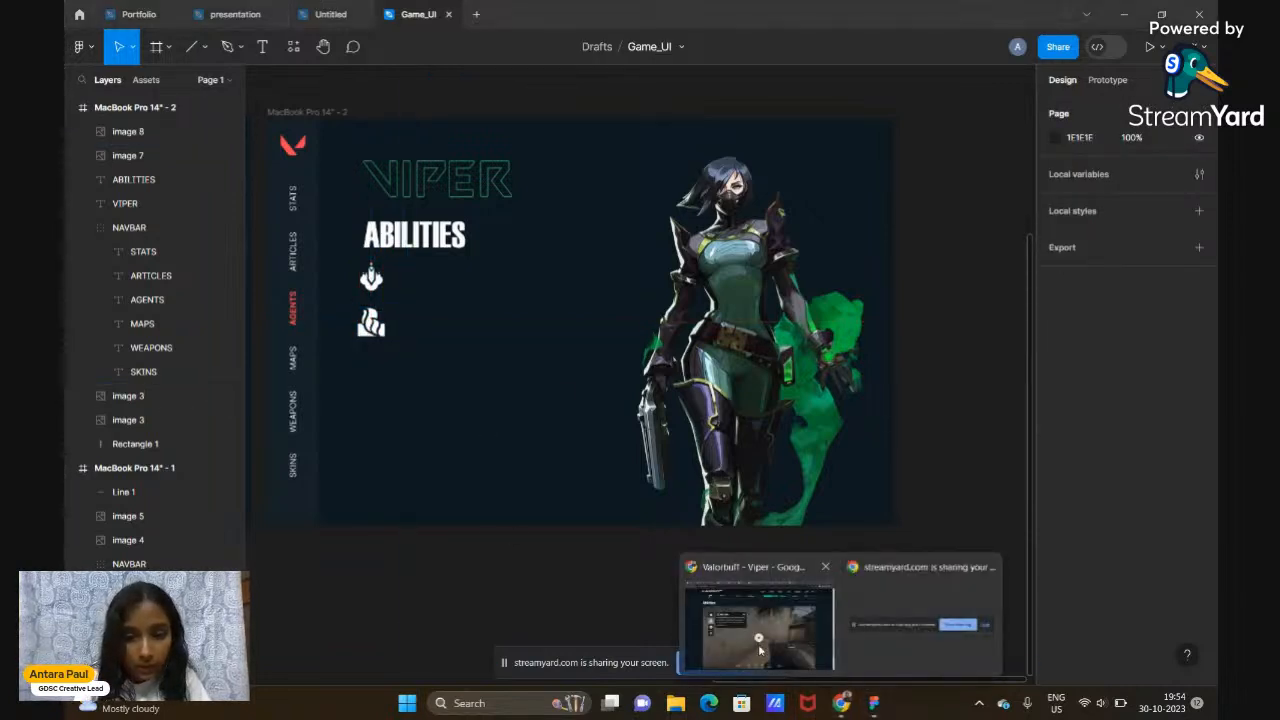
click(759, 630)
Copy the third Viper ability icon from Valorbuff and paste it into the frame at 70×70
right_click(268, 362)
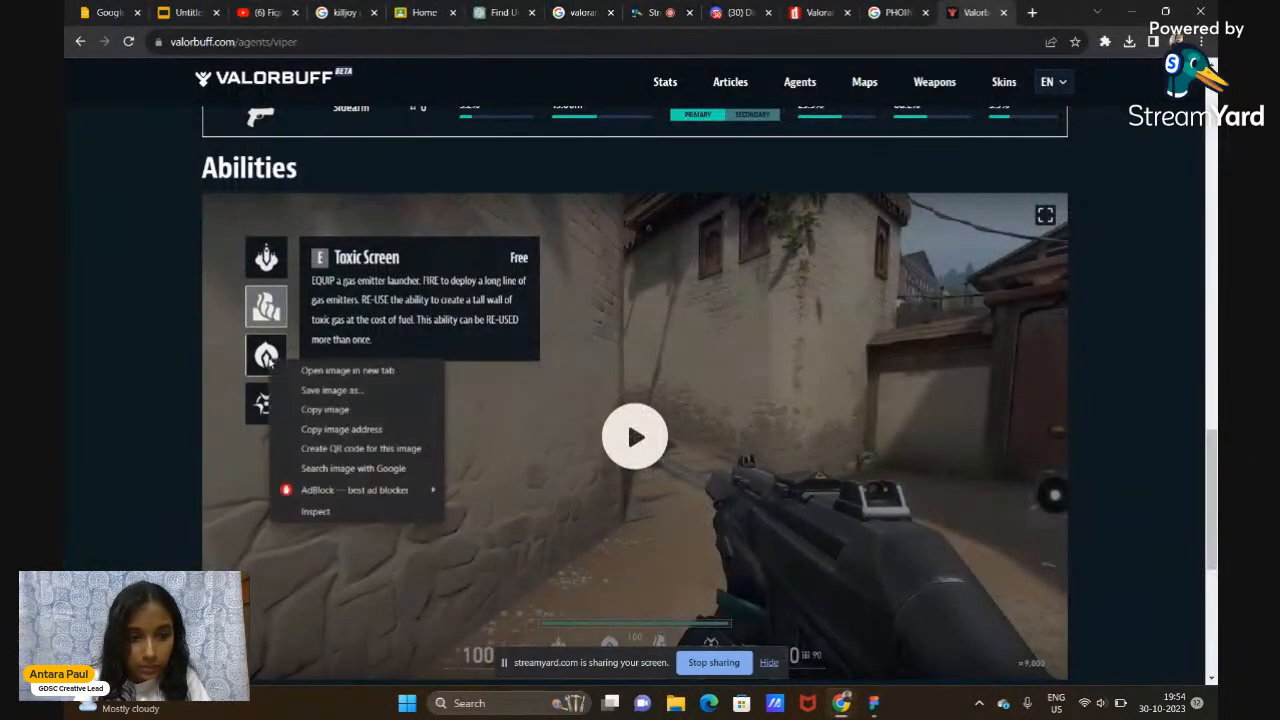
click(335, 409)
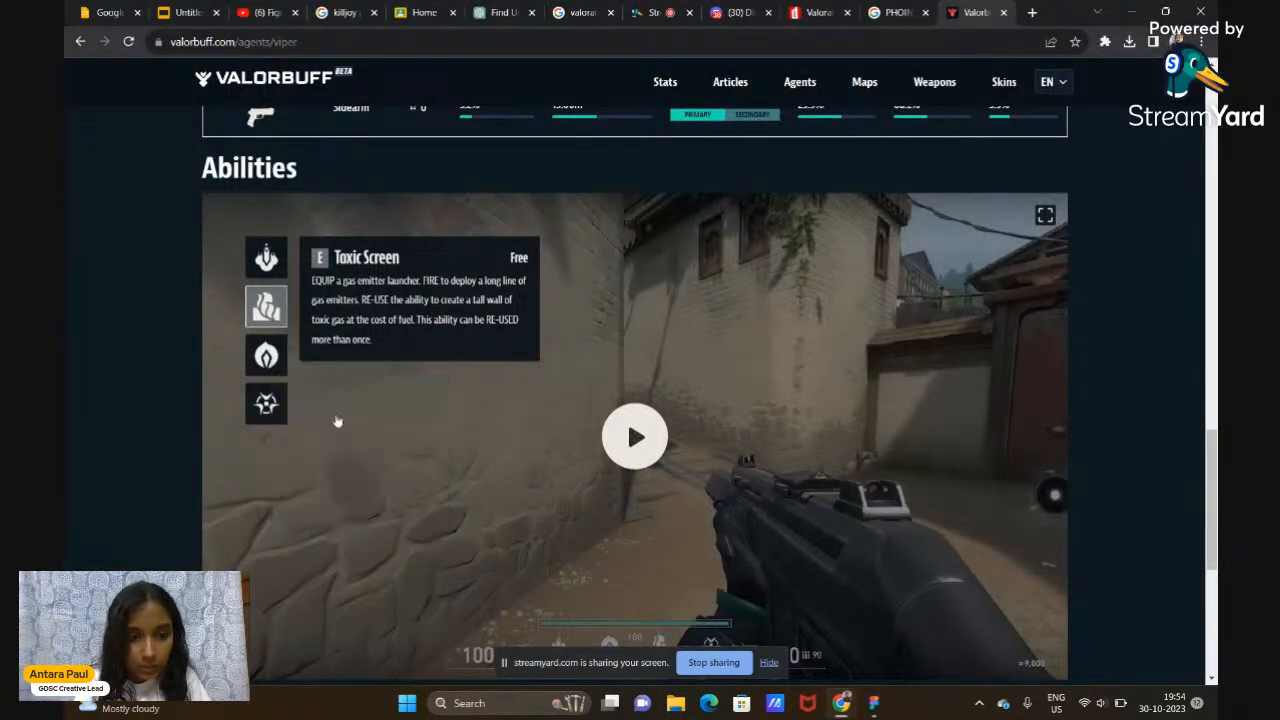
click(874, 703)
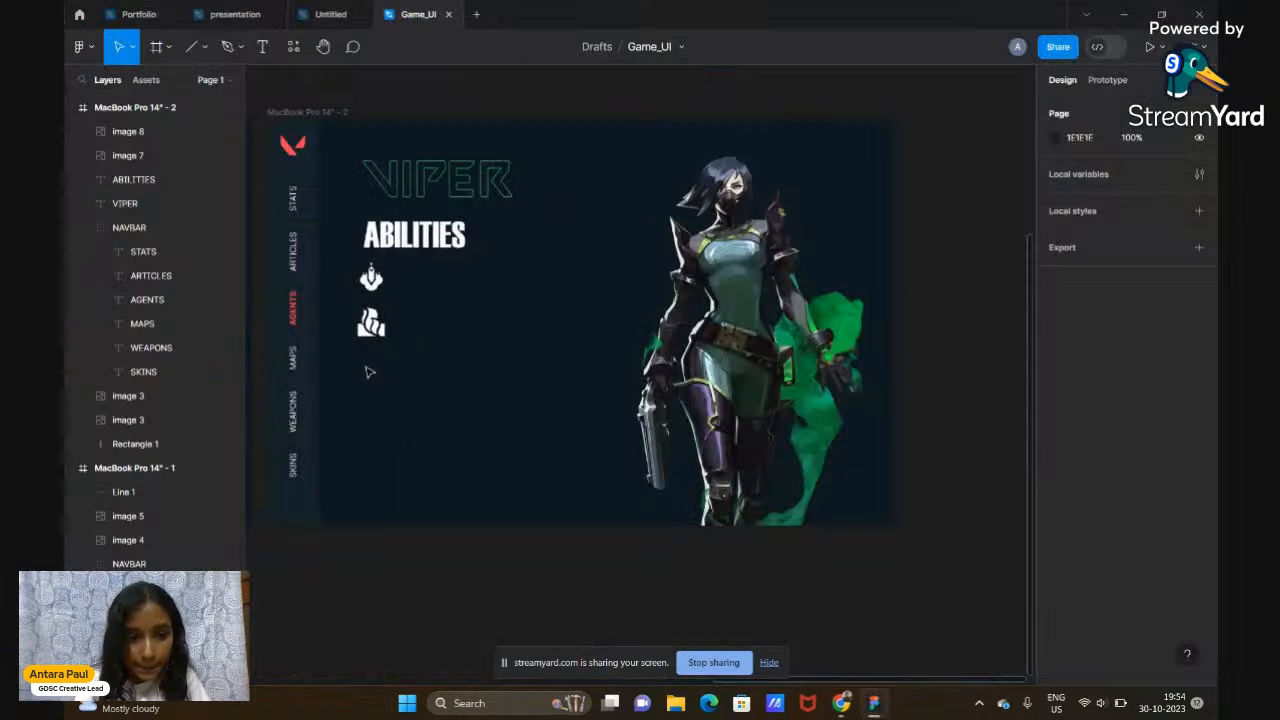
right_click(368, 372)
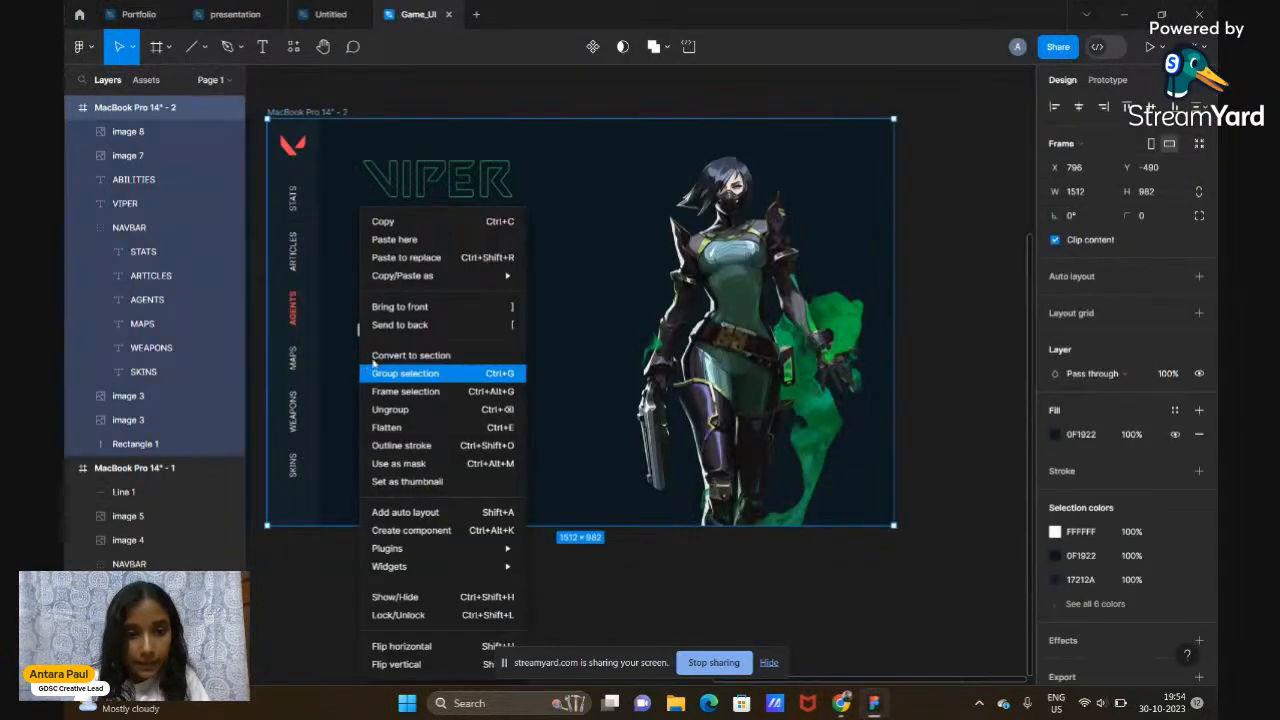
click(415, 238)
click(1075, 169)
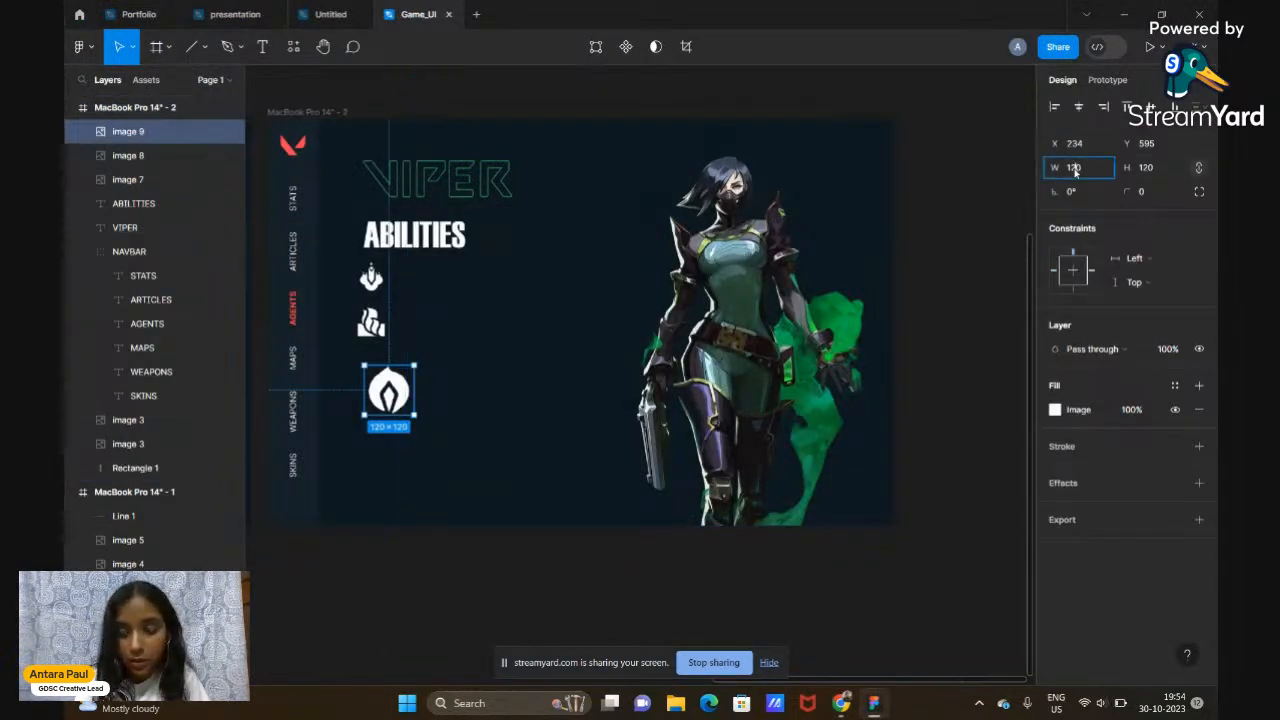
key(Return)
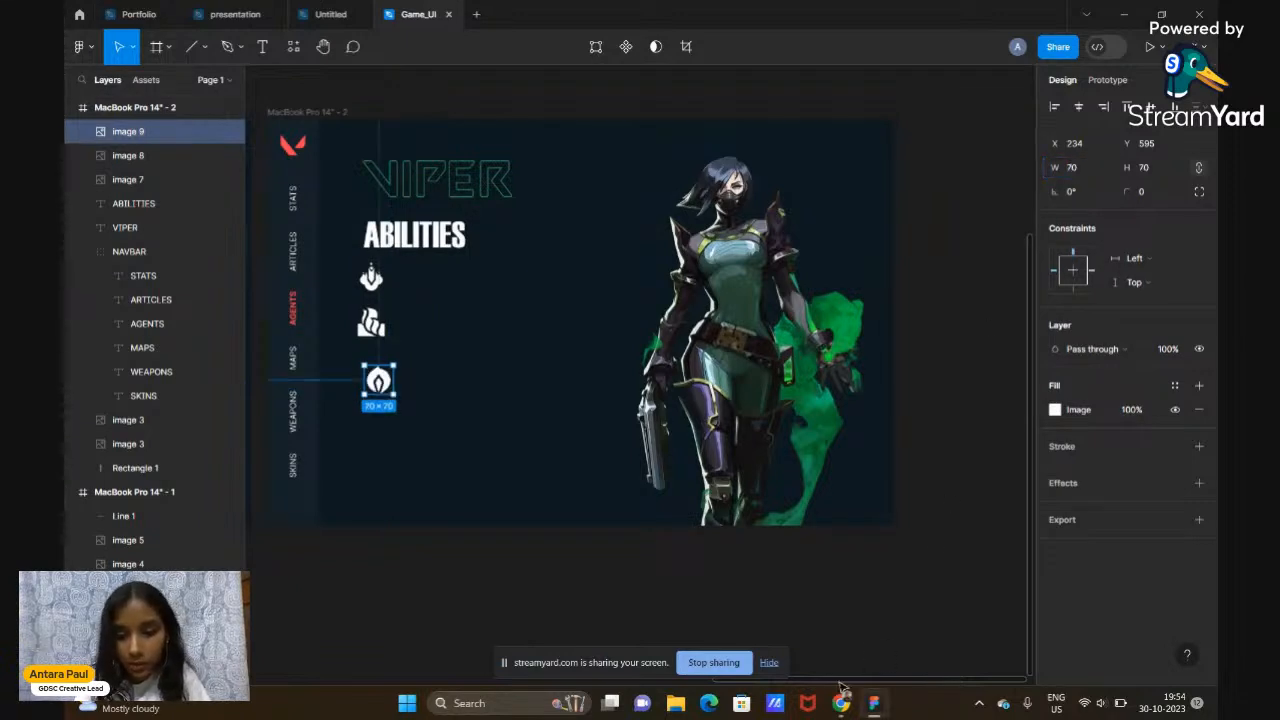
Copy the fourth ability icon from the Valorbuff Viper page and paste it into the frame at 70×70
click(841, 703)
click(762, 628)
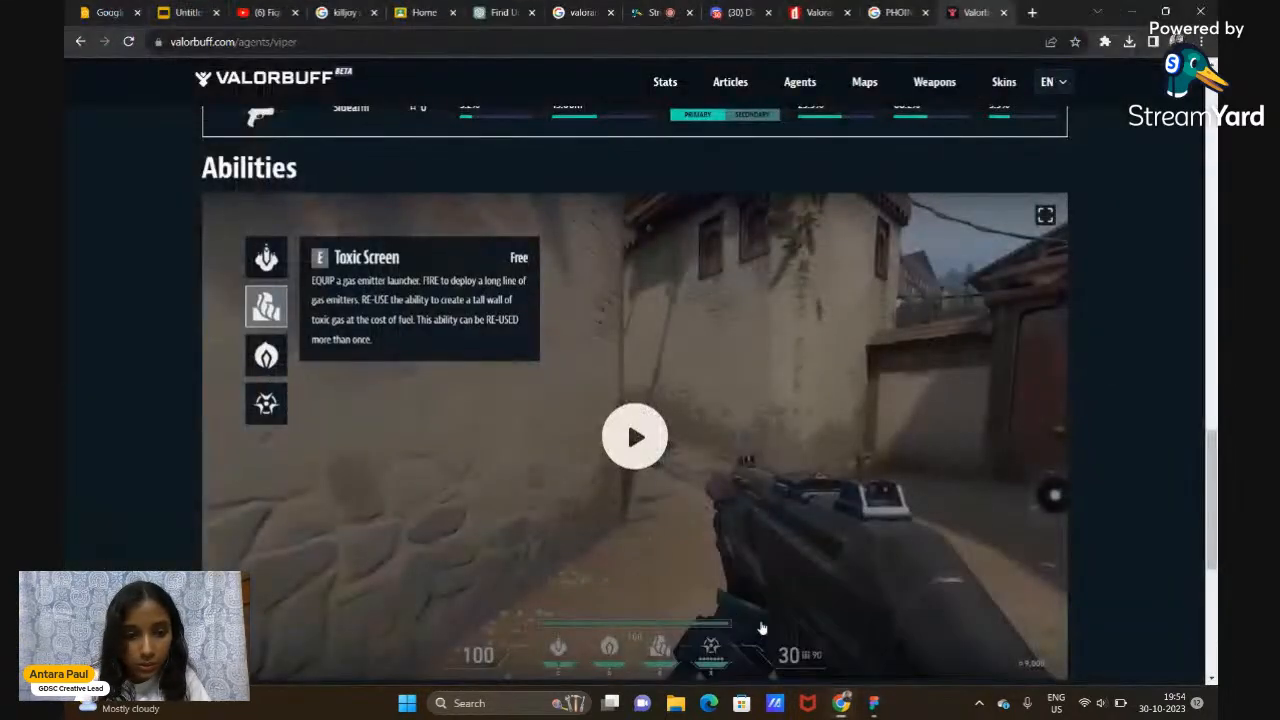
right_click(267, 409)
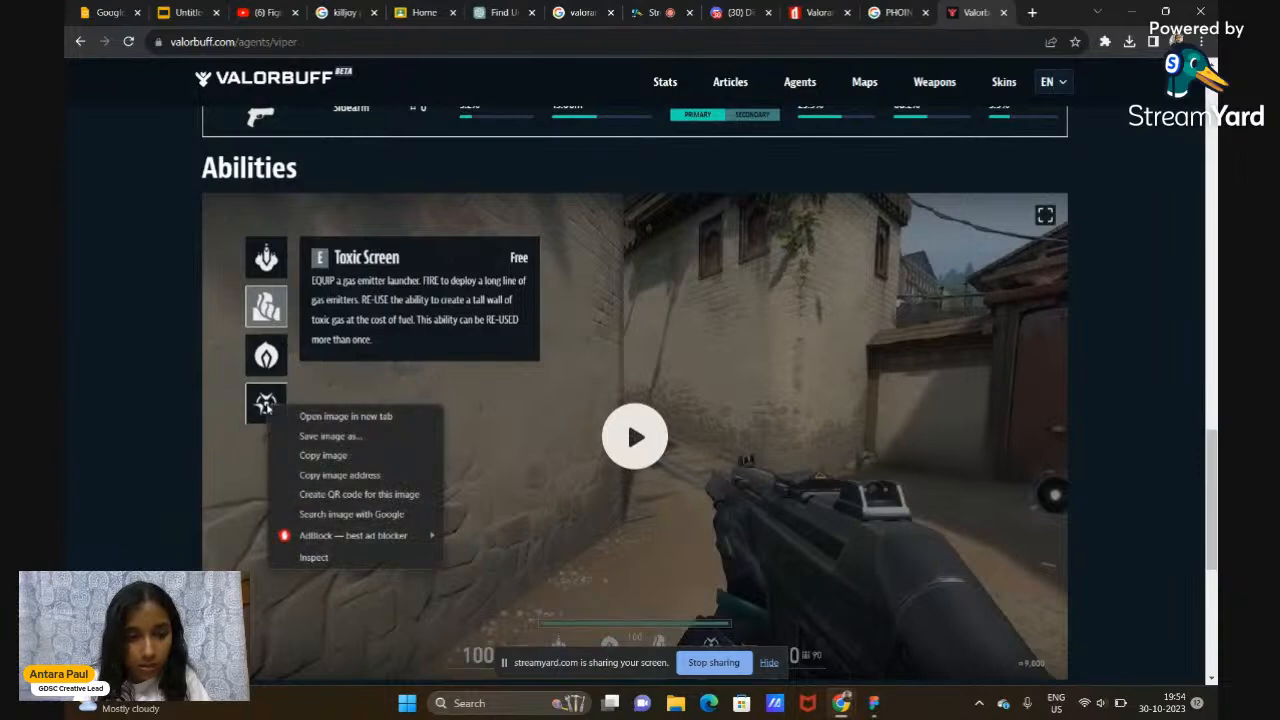
click(288, 459)
click(812, 665)
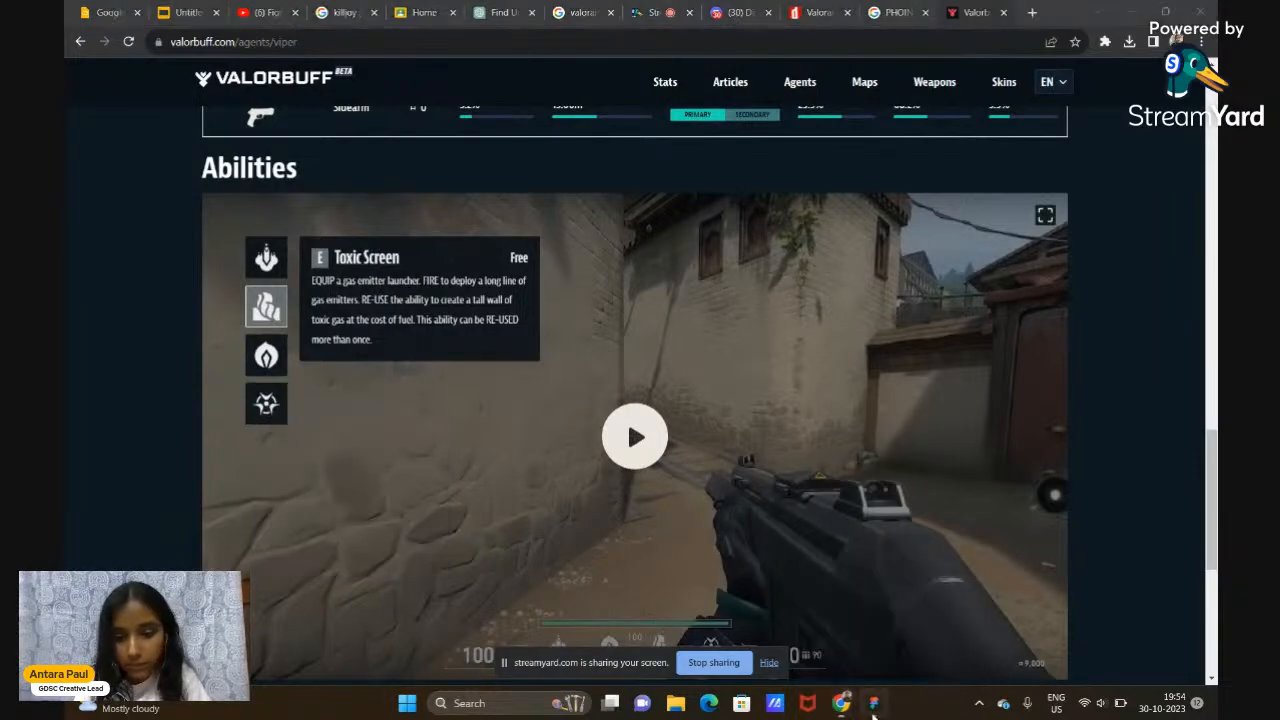
right_click(358, 215)
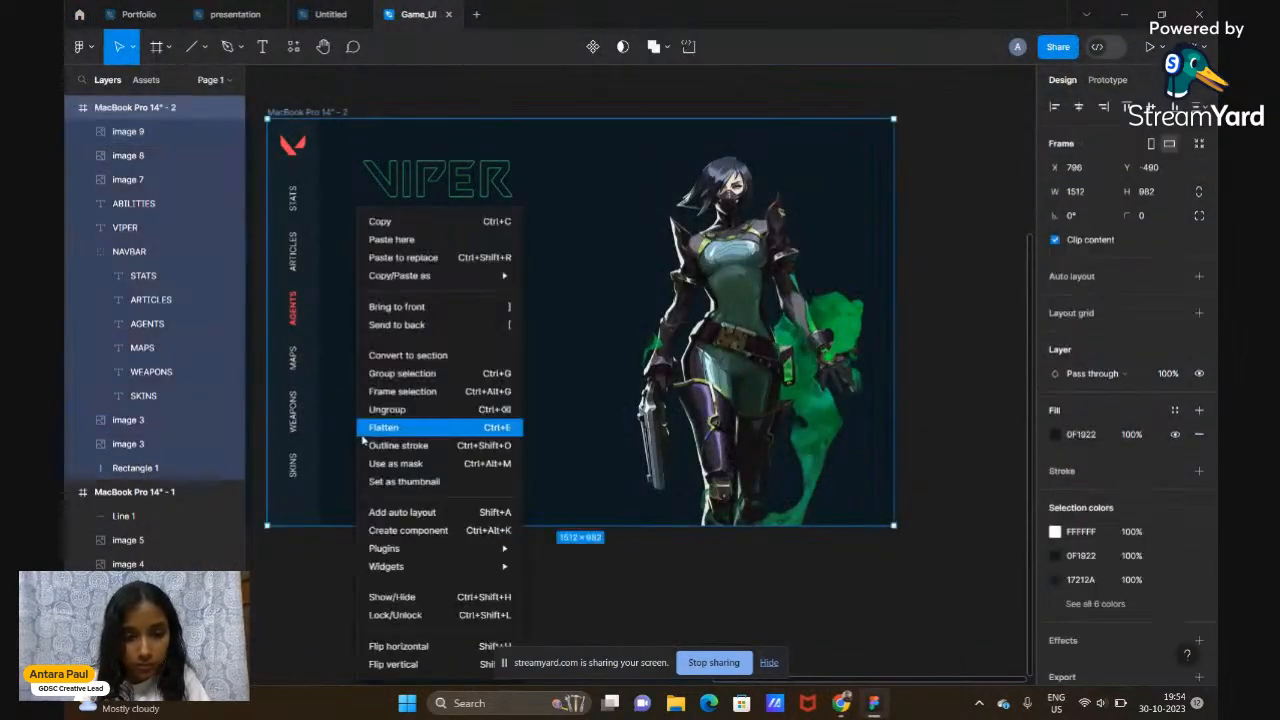
click(432, 240)
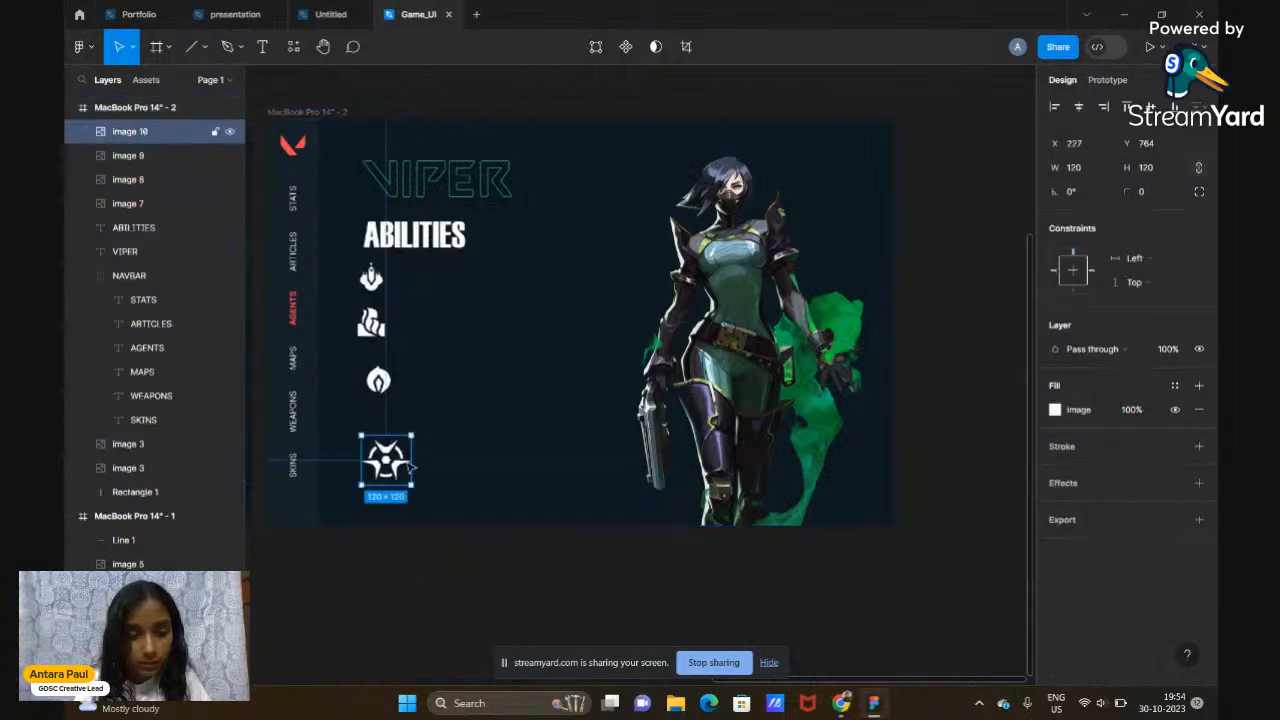
key(BackSpace)
key(BackSpace)
key(BackSpace)
text(70)
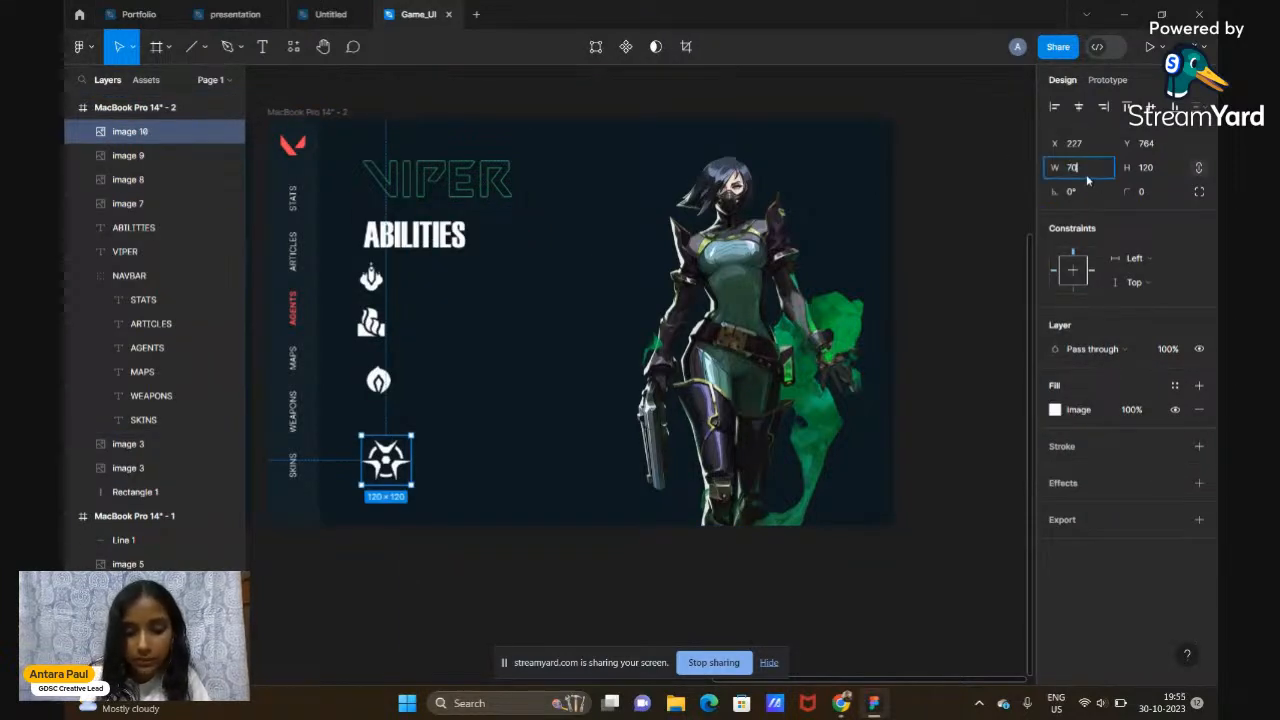
key(Return)
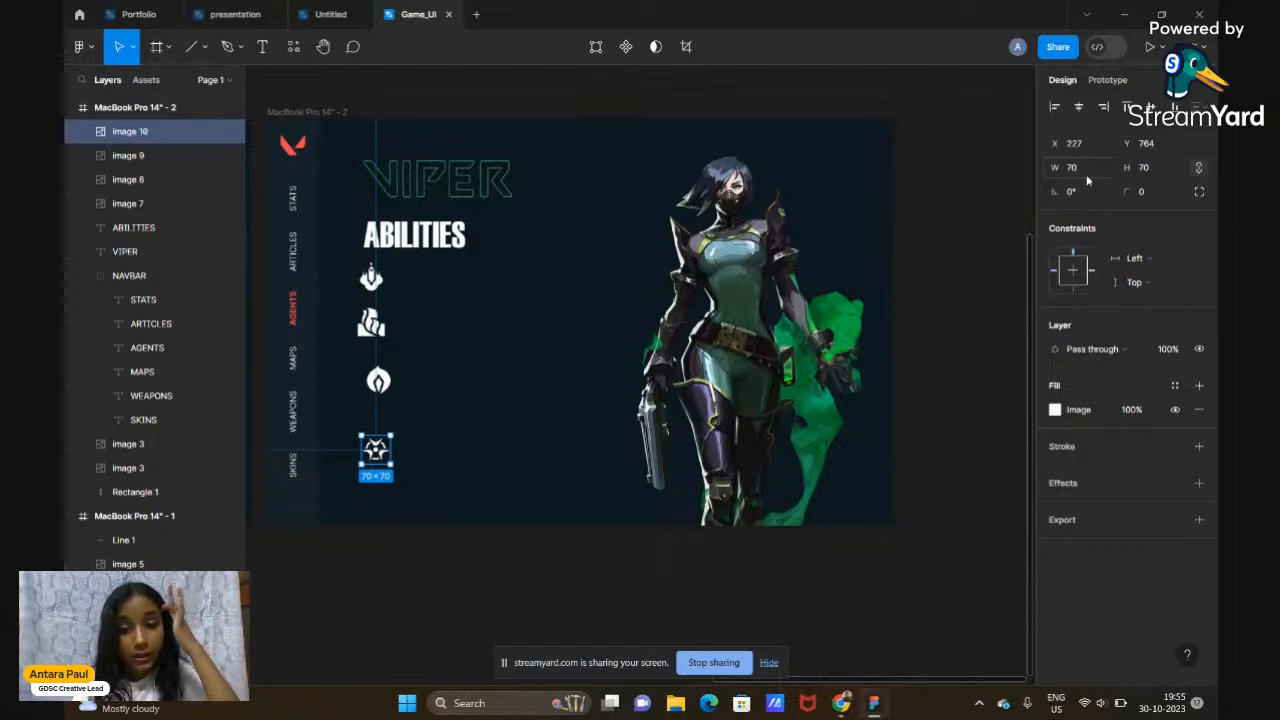
Resize the first and second ability icons to 50×50
scroll(766, 234, up, 5)
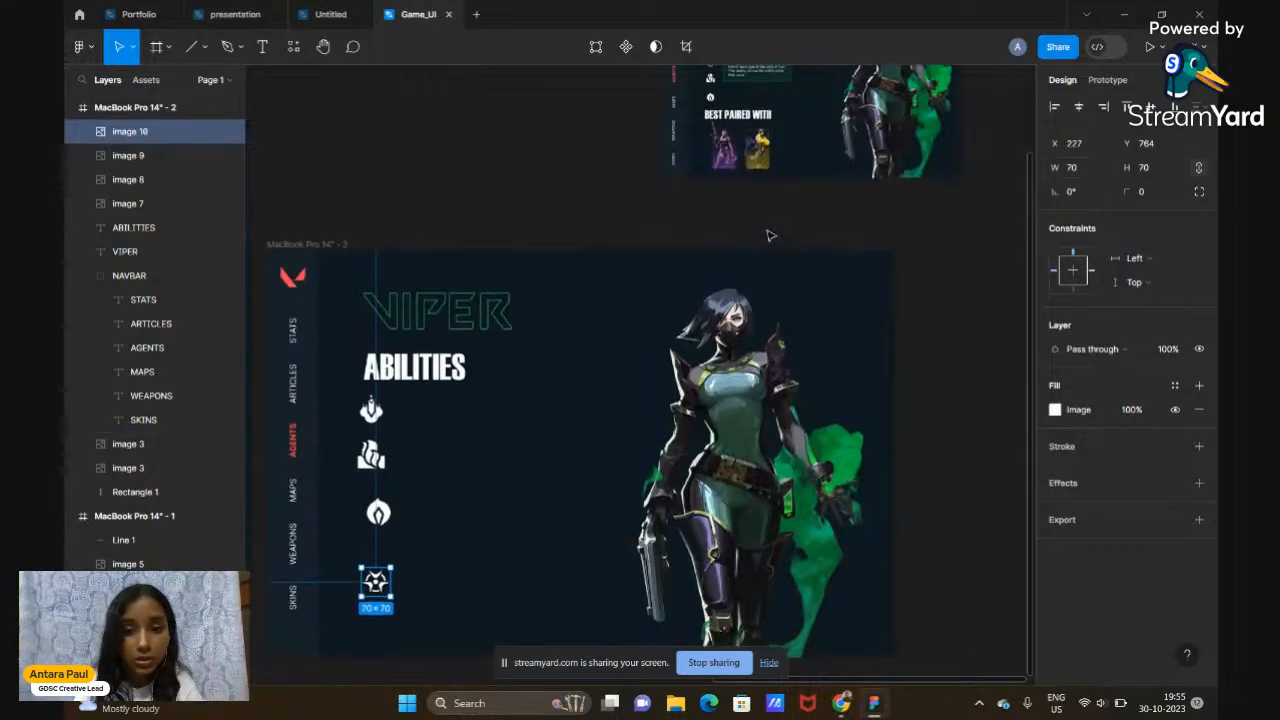
scroll(769, 235, down, 4)
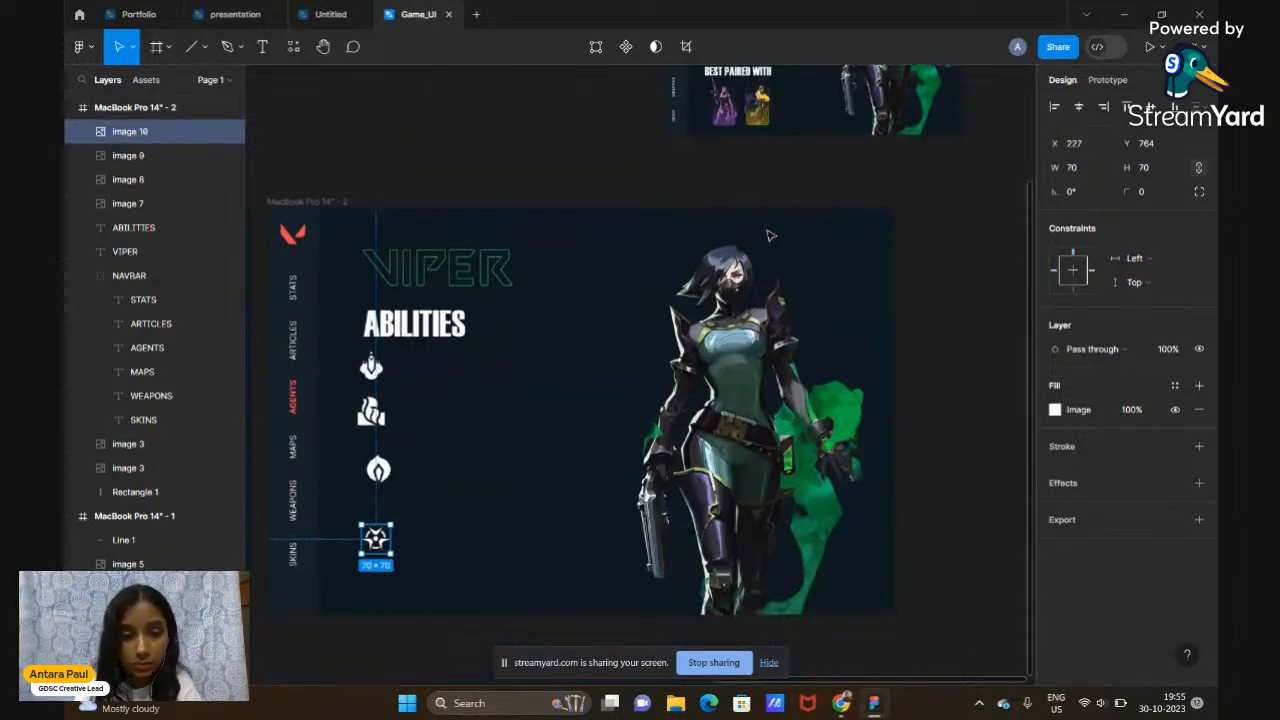
click(369, 368)
click(1081, 173)
key(Return)
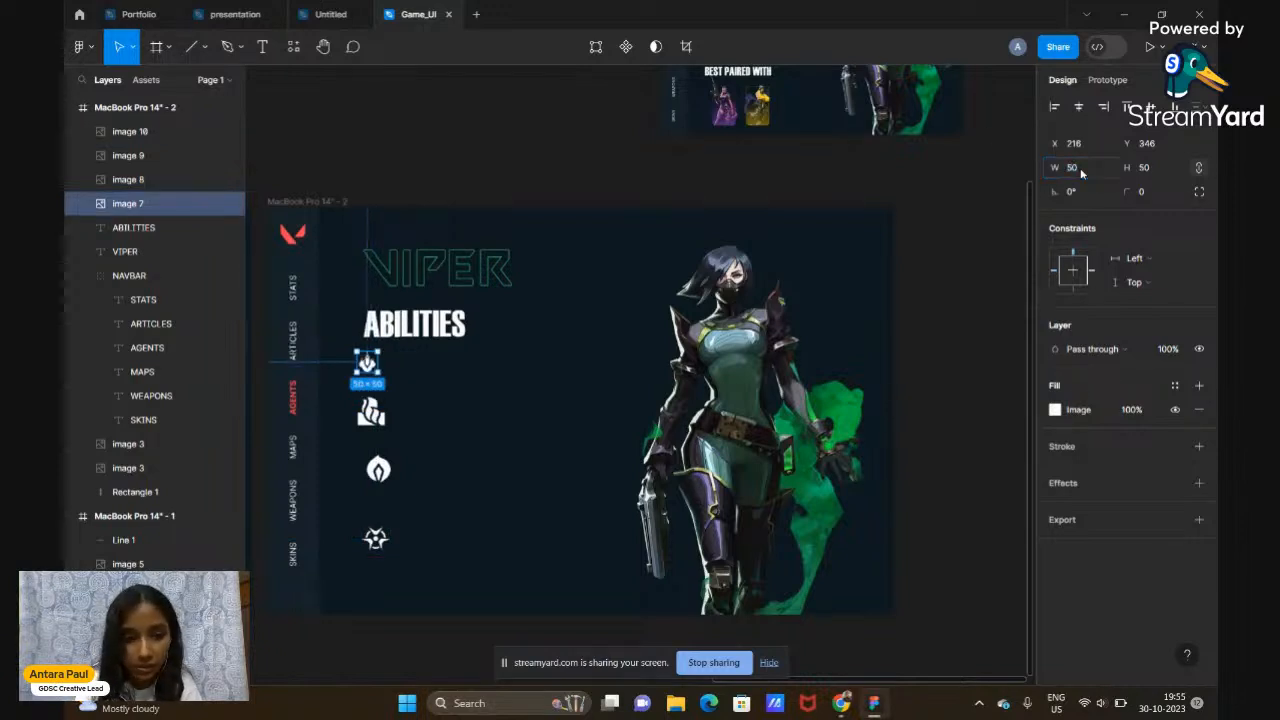
click(371, 410)
click(1104, 167)
text(50)
key(Return)
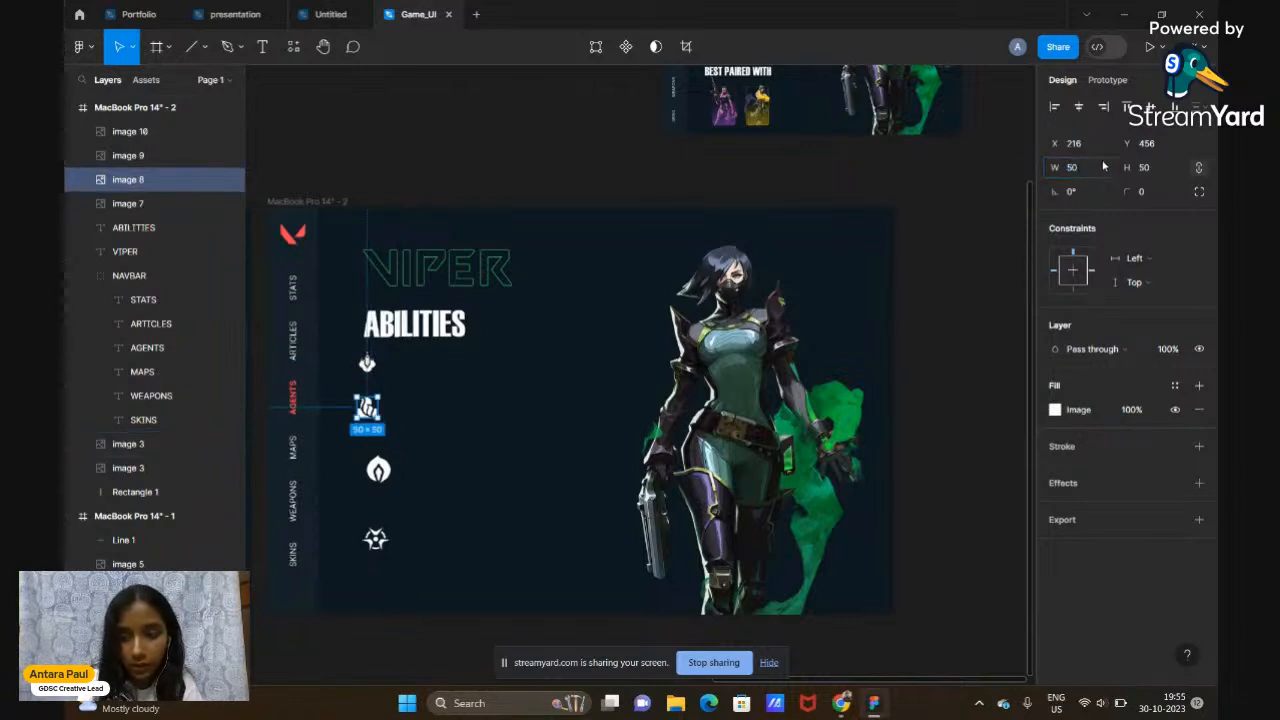
Resize the third and fourth ability icons to 50×50
click(385, 480)
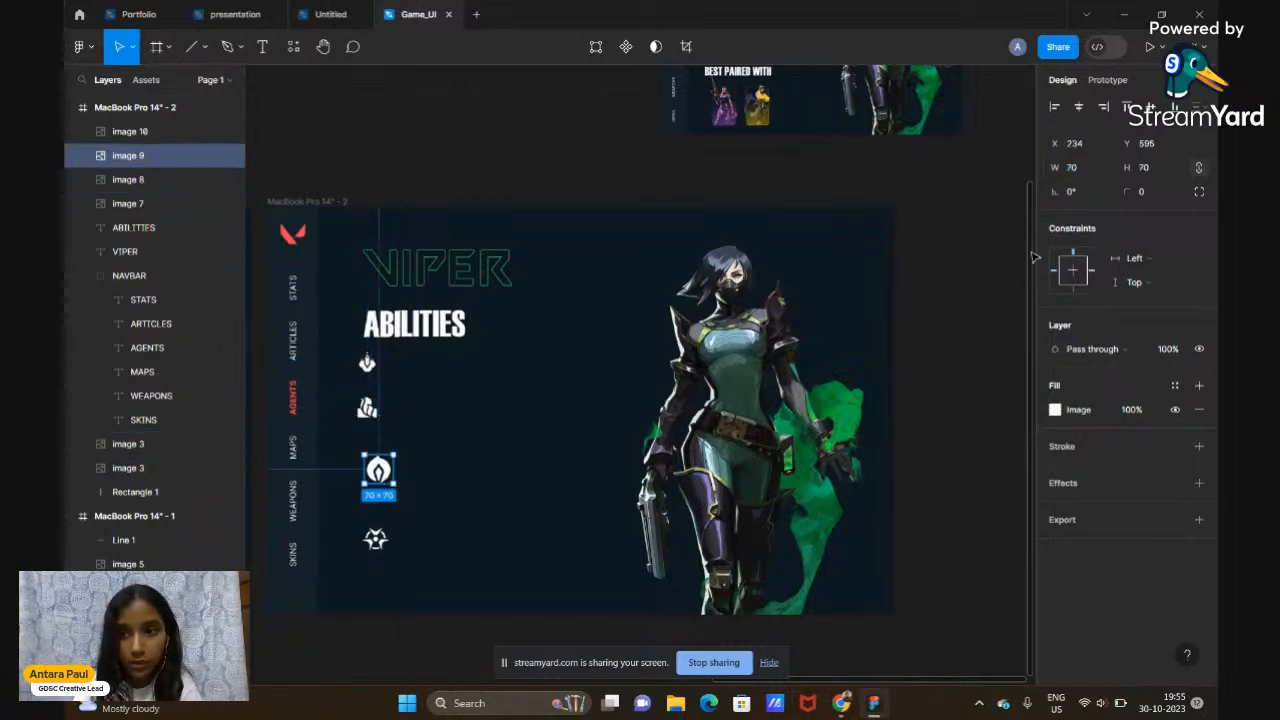
click(1070, 168)
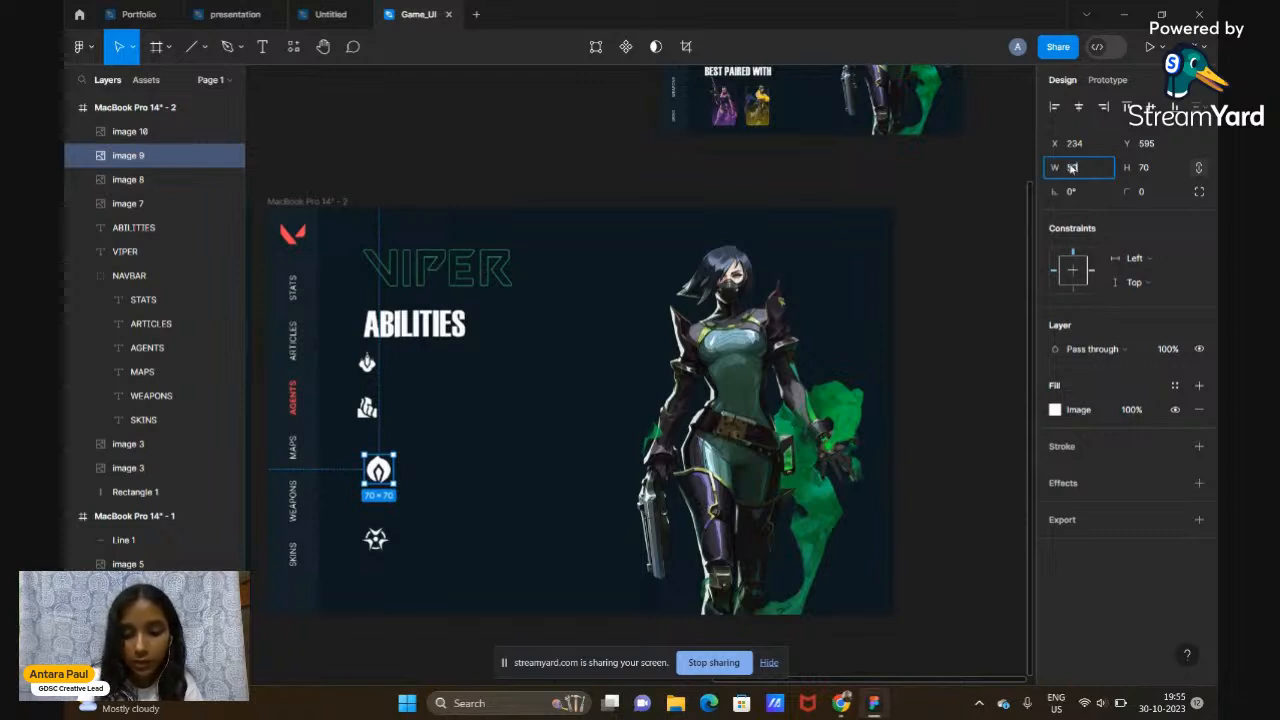
text(50)
key(Return)
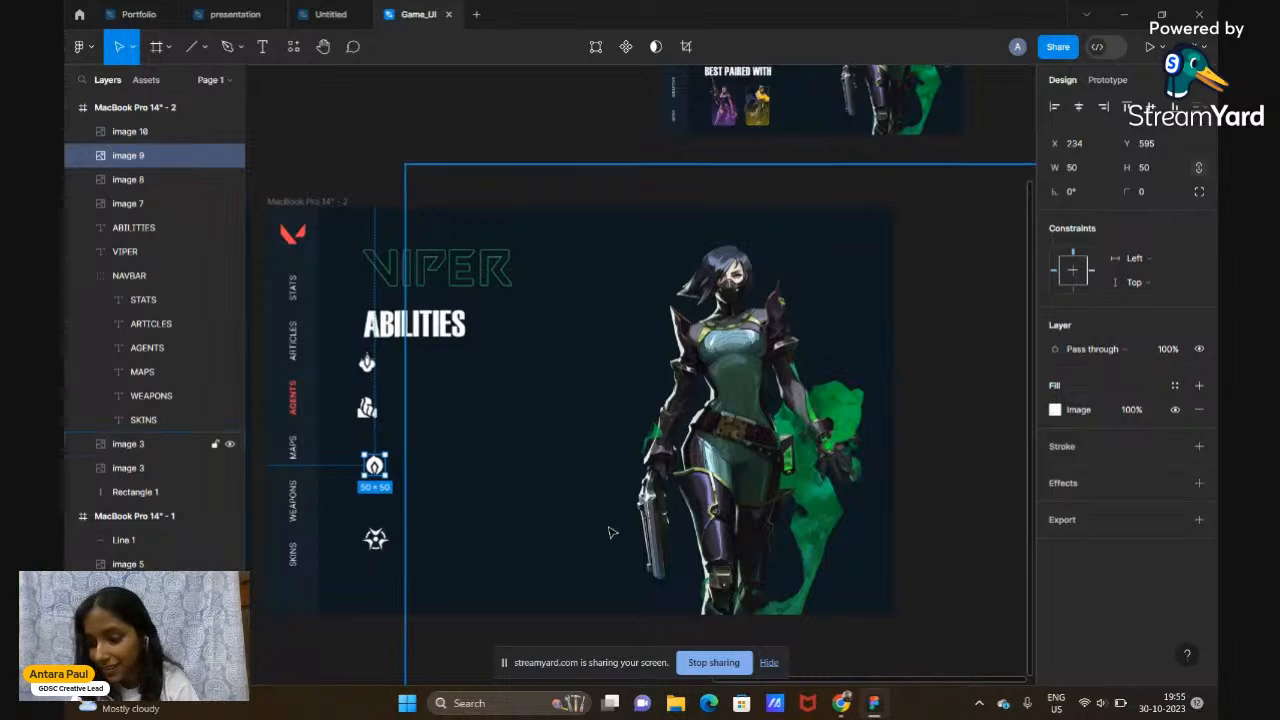
click(370, 542)
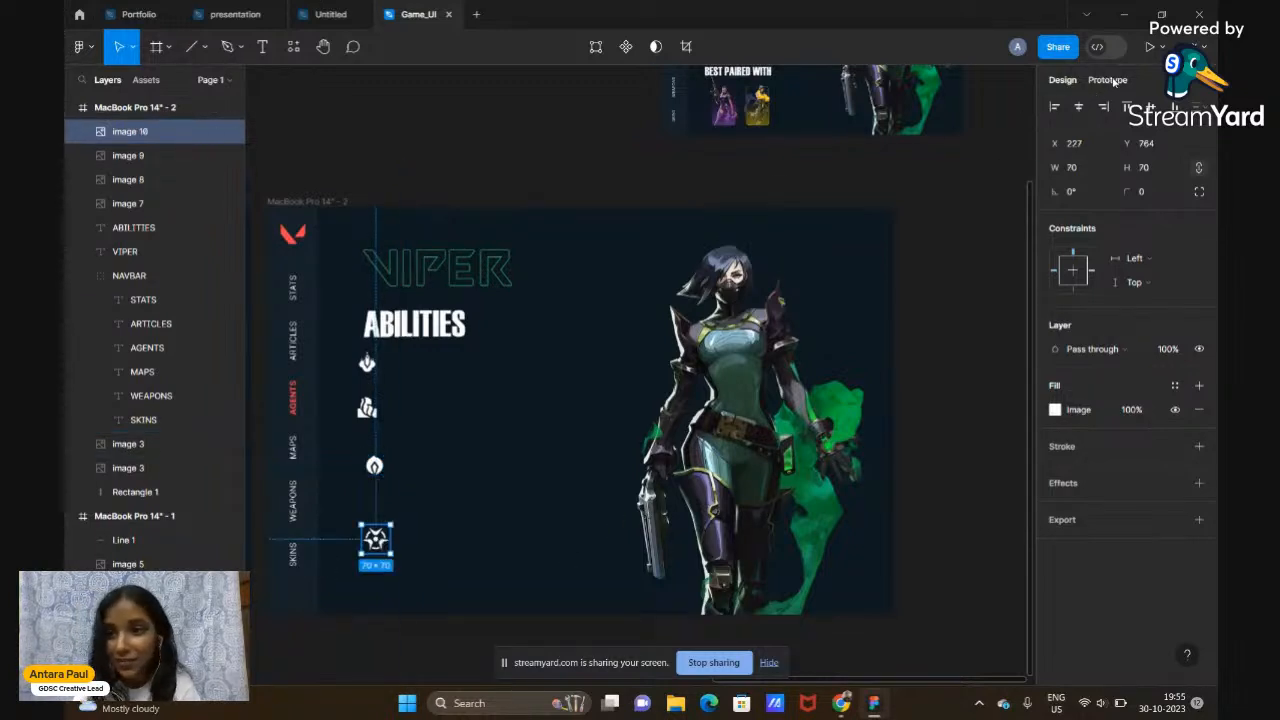
click(1071, 167)
text(50)
key(Return)
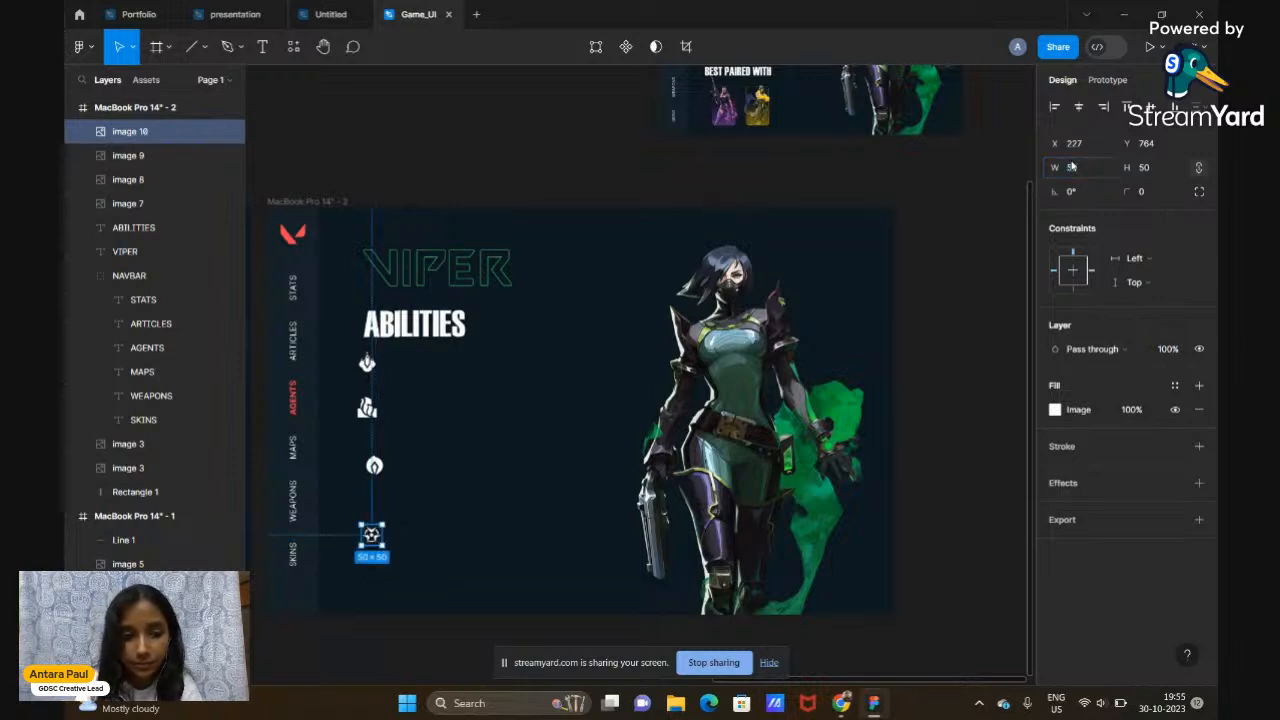
Move the third and fourth icons up into a tight column under the first two
click(374, 465)
drag(374, 465, 367, 453)
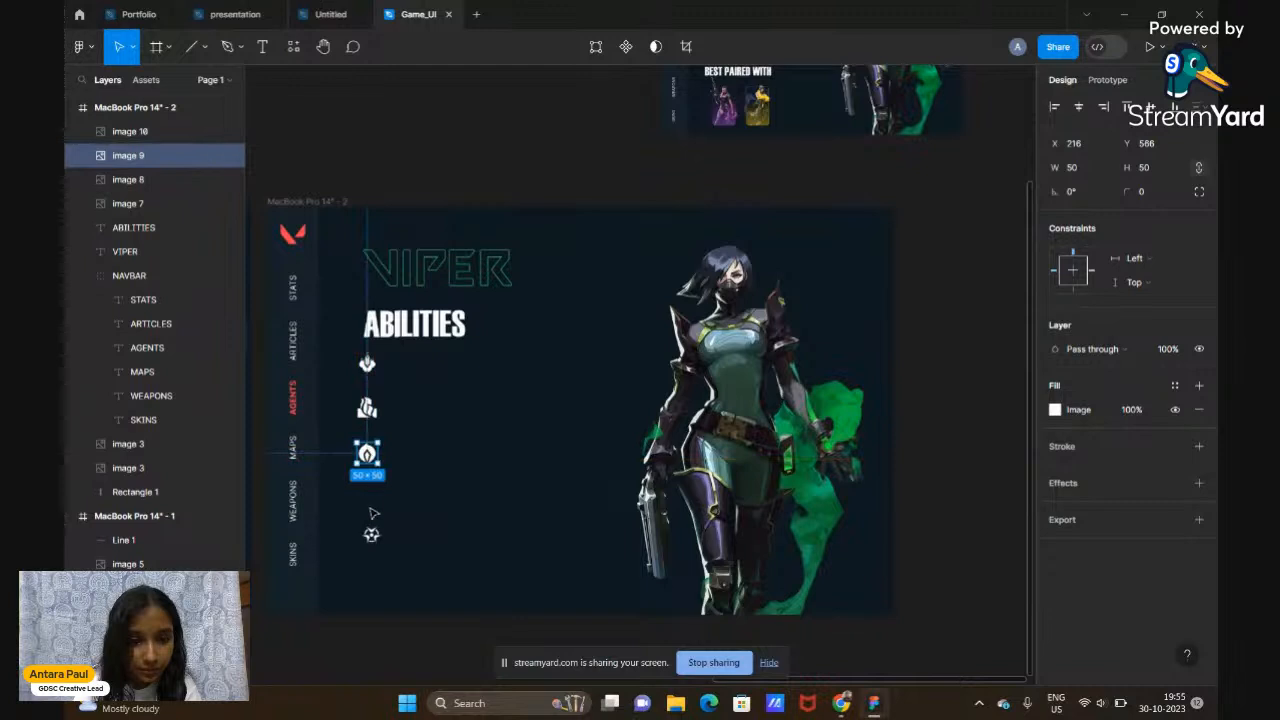
drag(371, 534, 369, 494)
click(390, 640)
scroll(390, 641, down, 2)
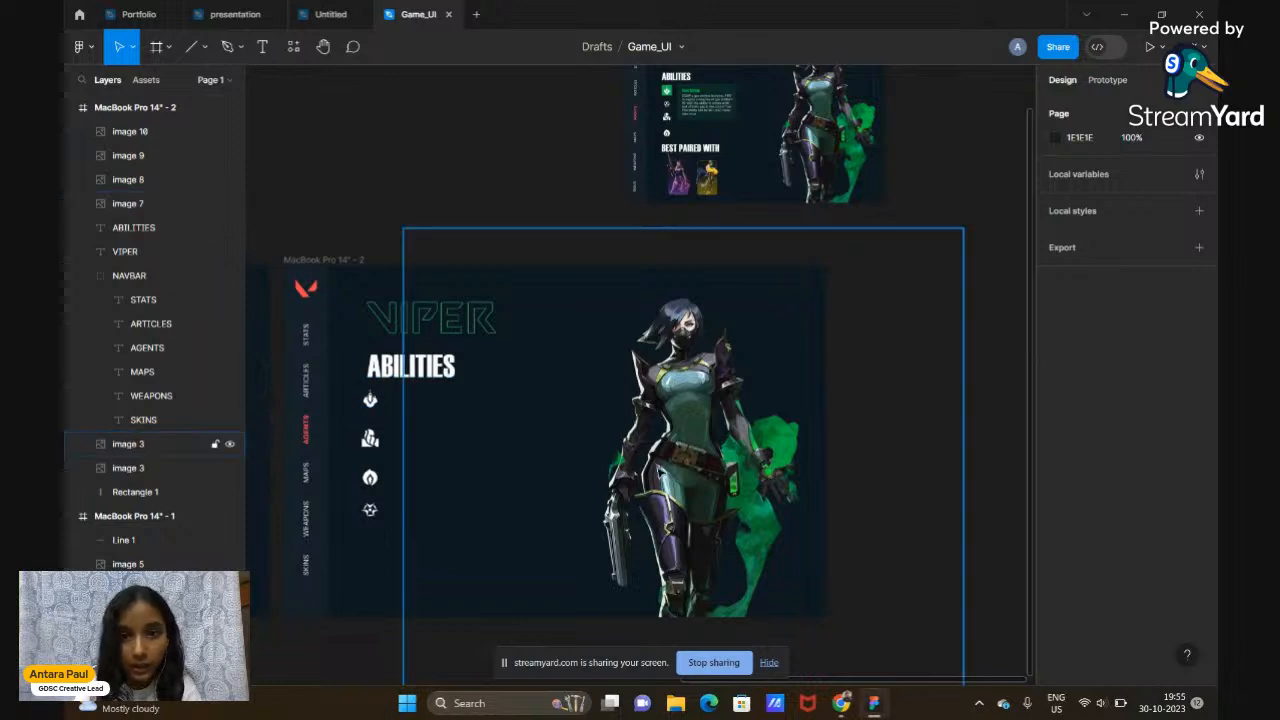
click(433, 376)
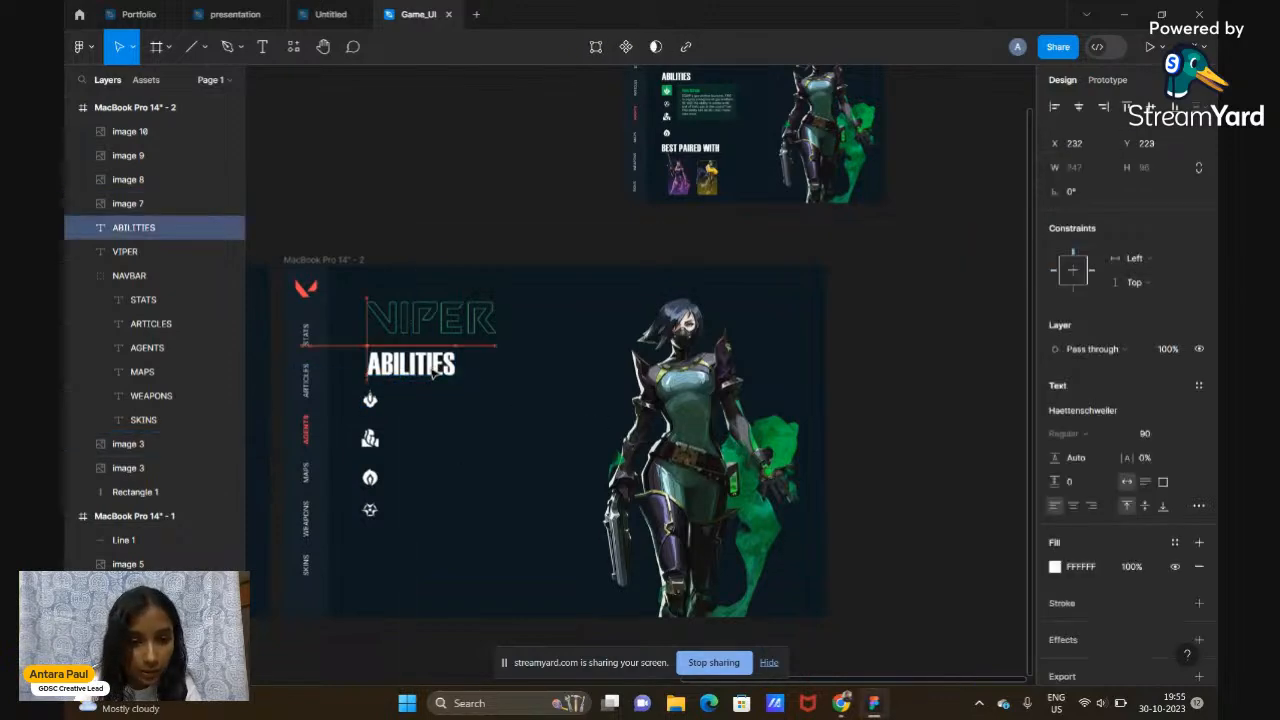
click(484, 247)
scroll(484, 247, up, 3)
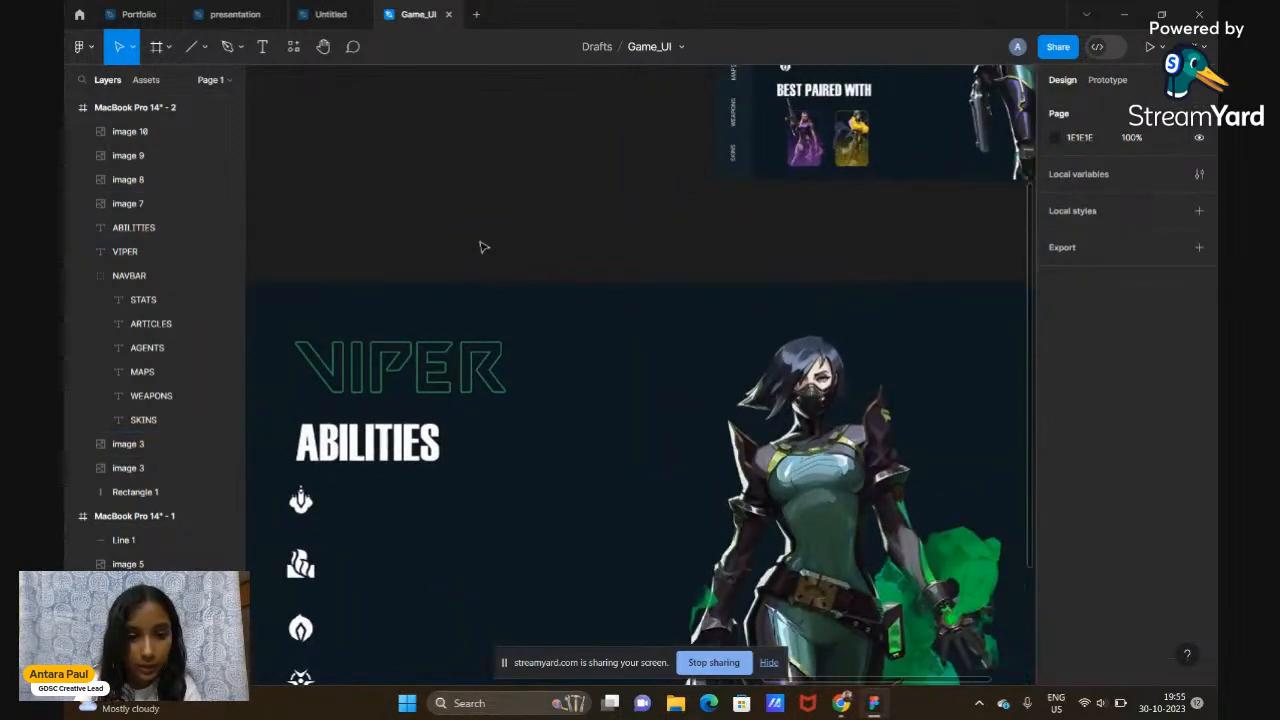
scroll(484, 247, down, 3)
scroll(480, 247, down, 3)
scroll(480, 247, up, 5)
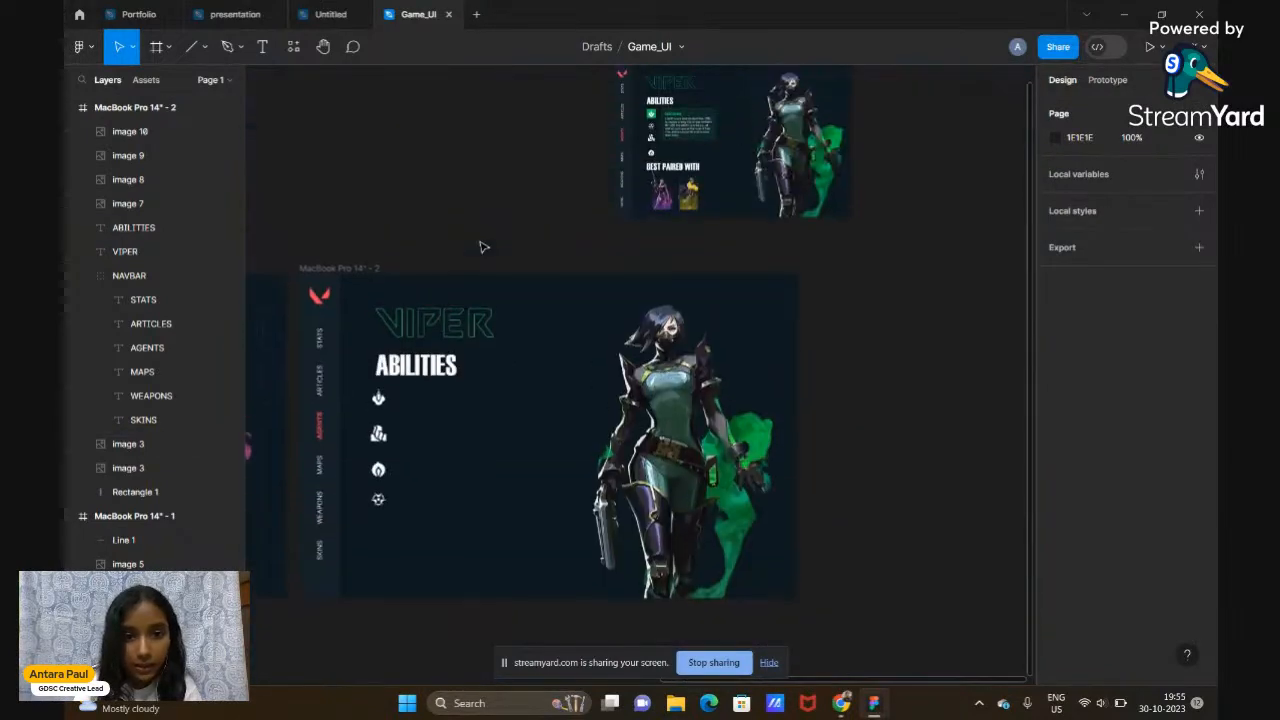
scroll(740, 166, up, 4)
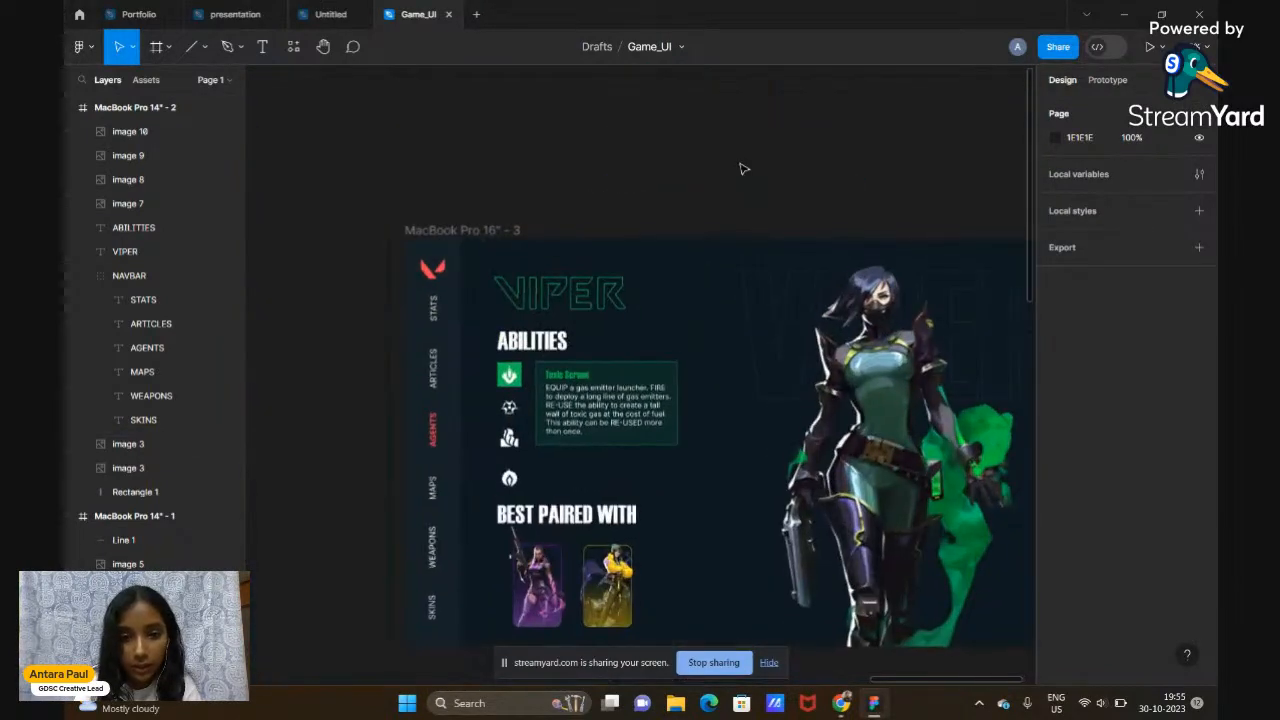
scroll(740, 166, down, 2)
scroll(508, 228, up, 3)
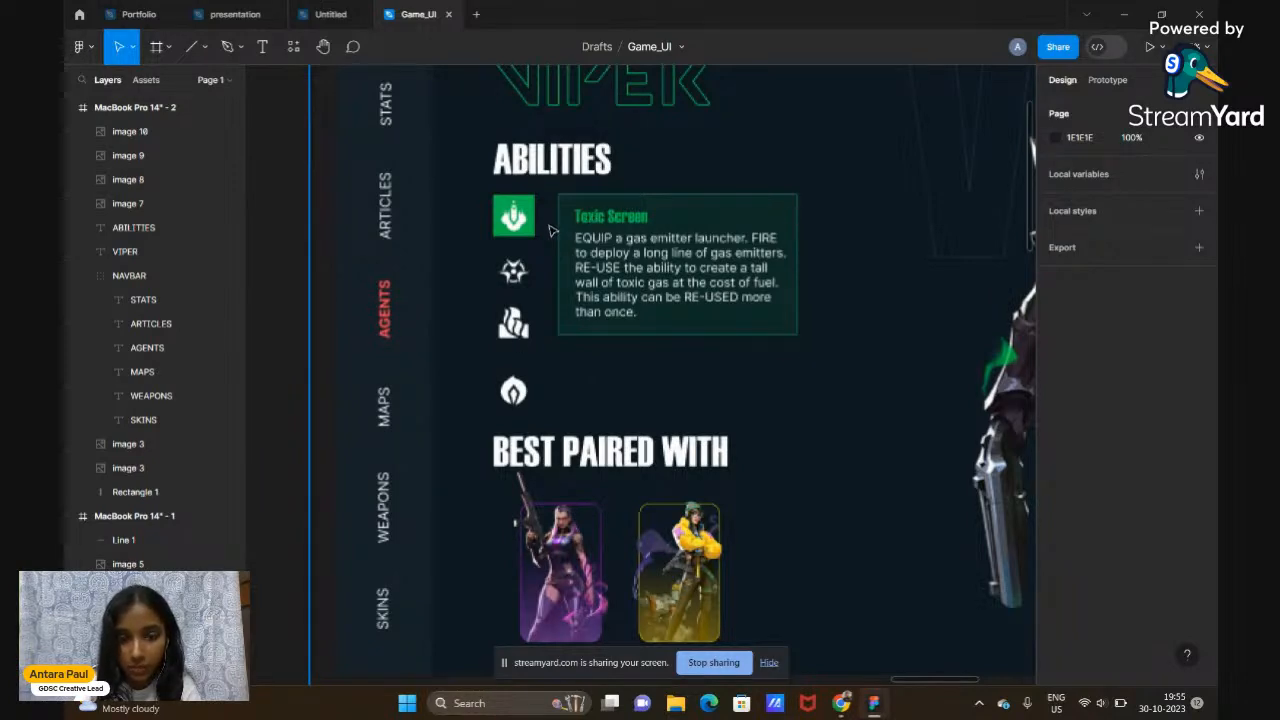
scroll(676, 395, down, 3)
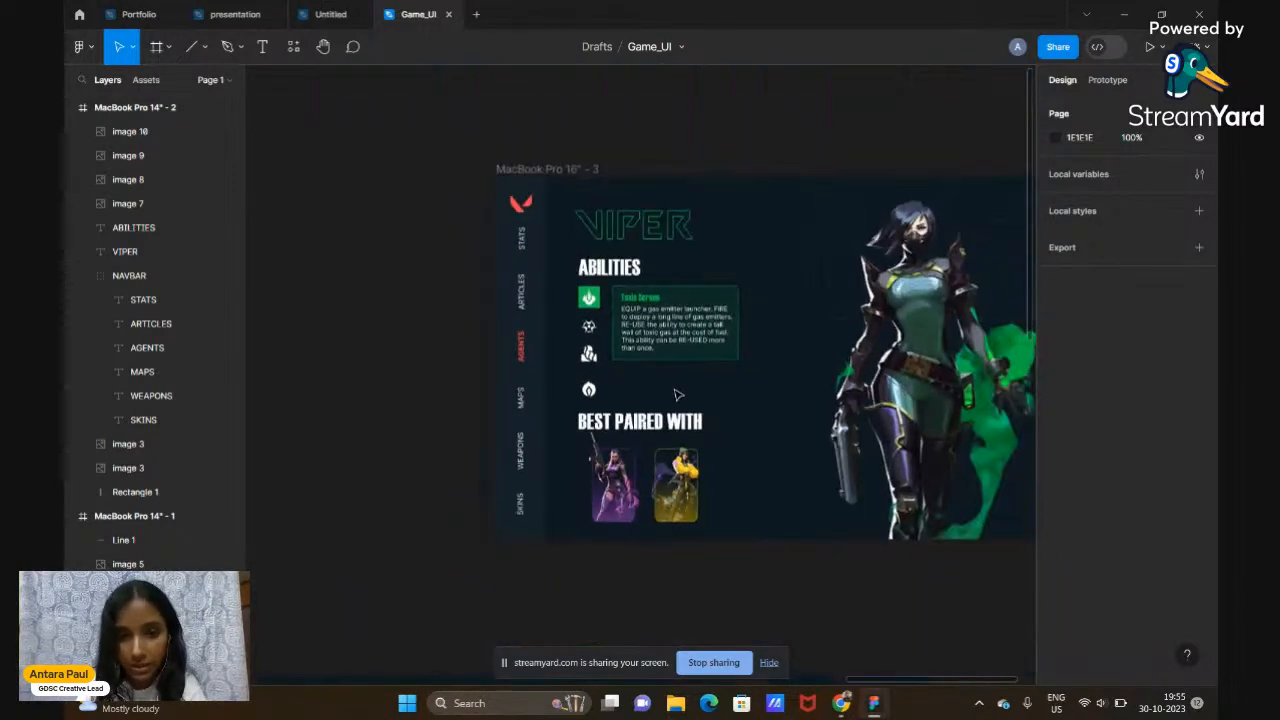
scroll(676, 395, down, 5)
scroll(676, 395, up, 3)
scroll(677, 394, down, 1)
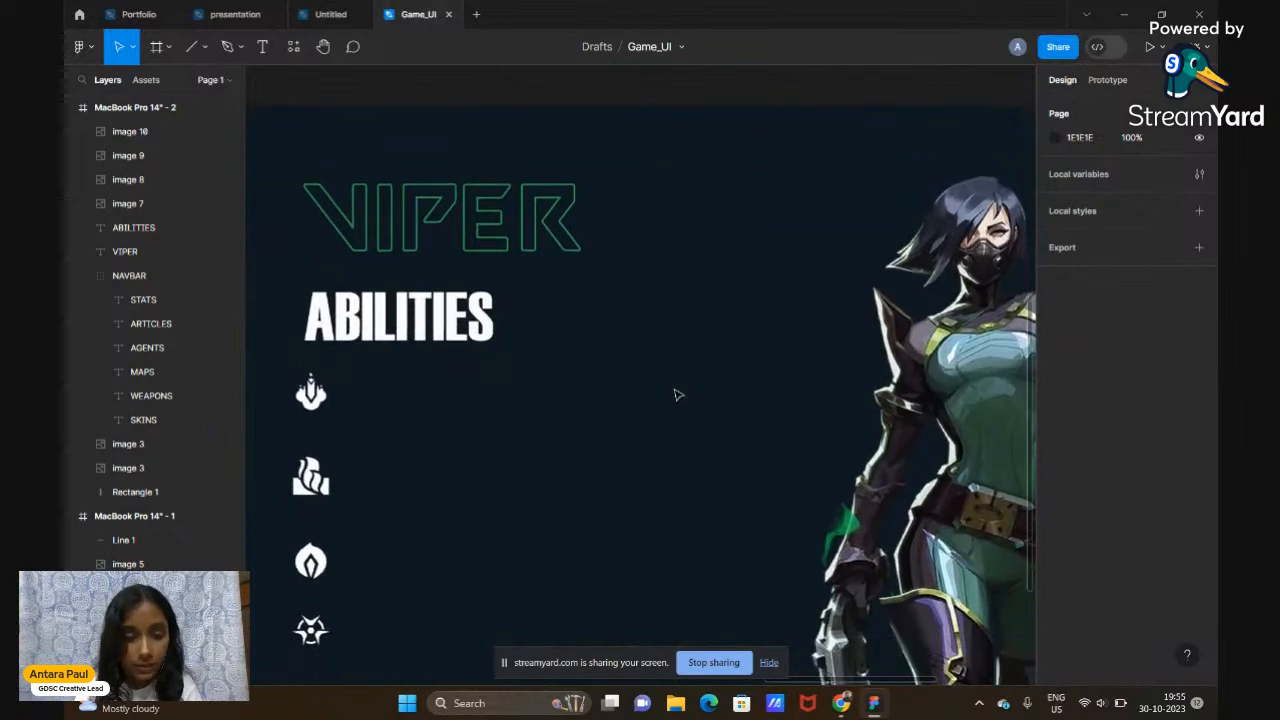
scroll(677, 394, down, 2)
click(386, 394)
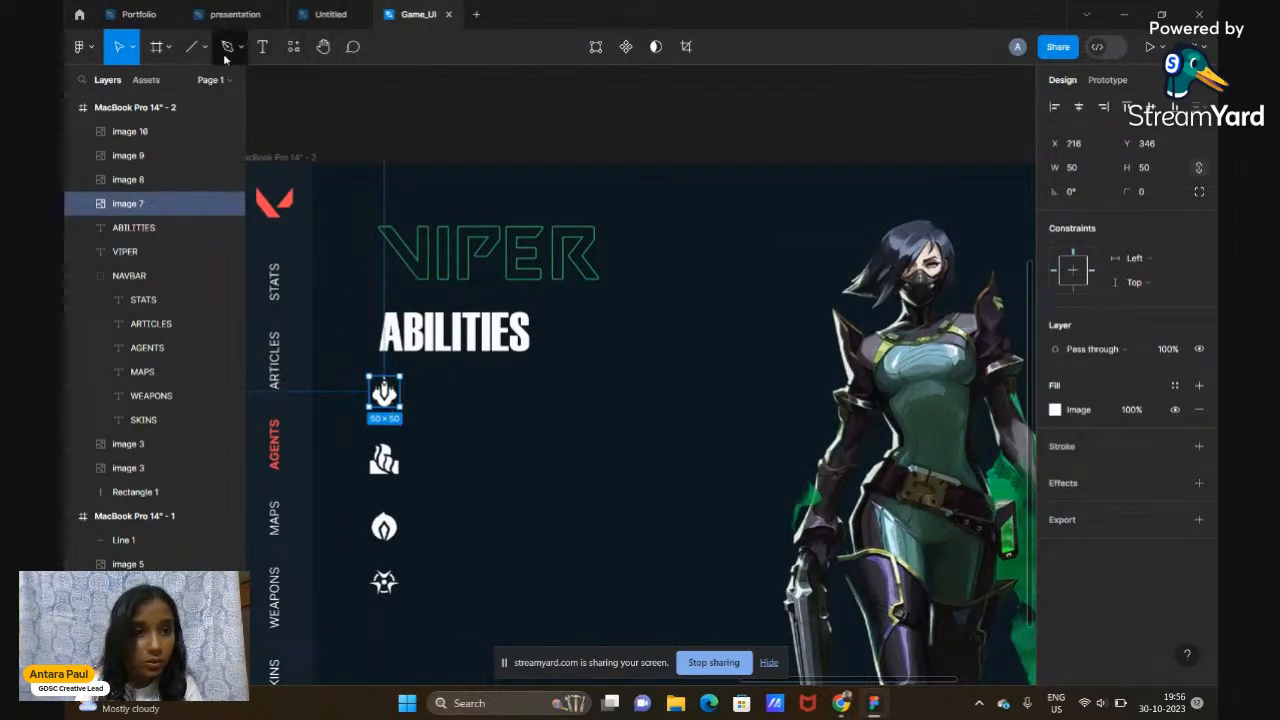
Draw a rectangle over the first ability icon, layer it behind the icon, and fill it green #2AA157
click(204, 52)
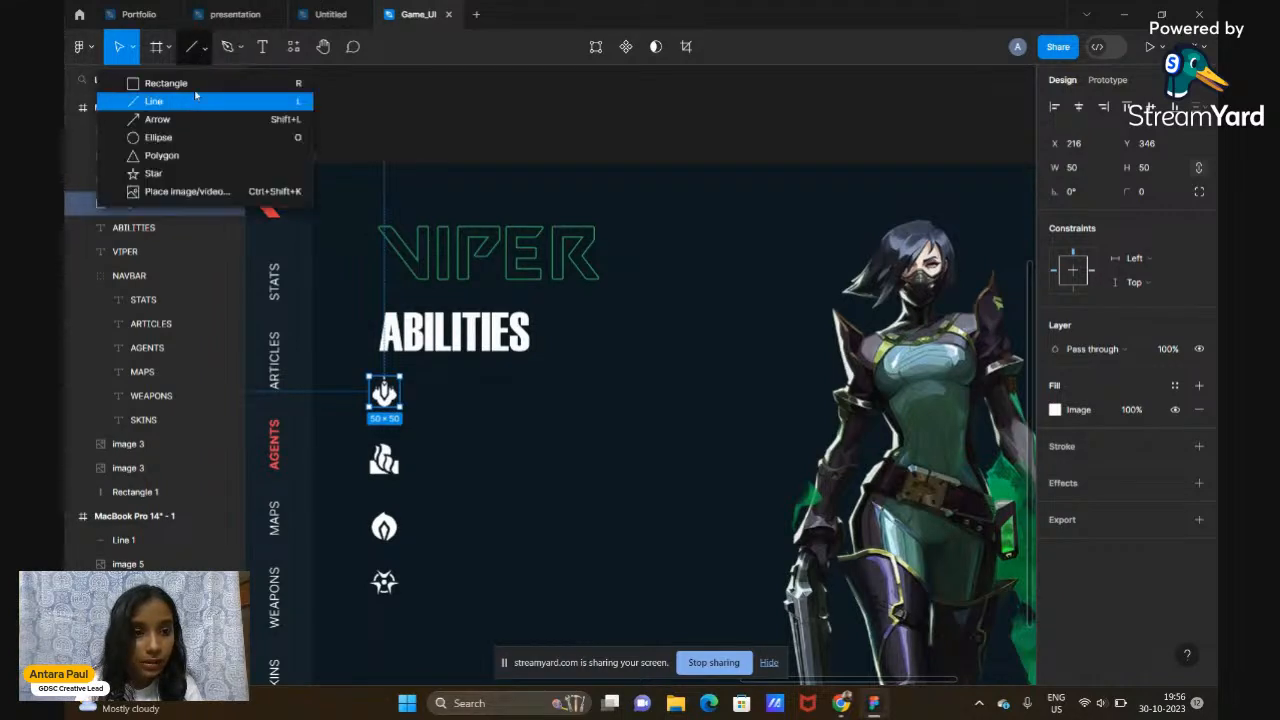
click(197, 86)
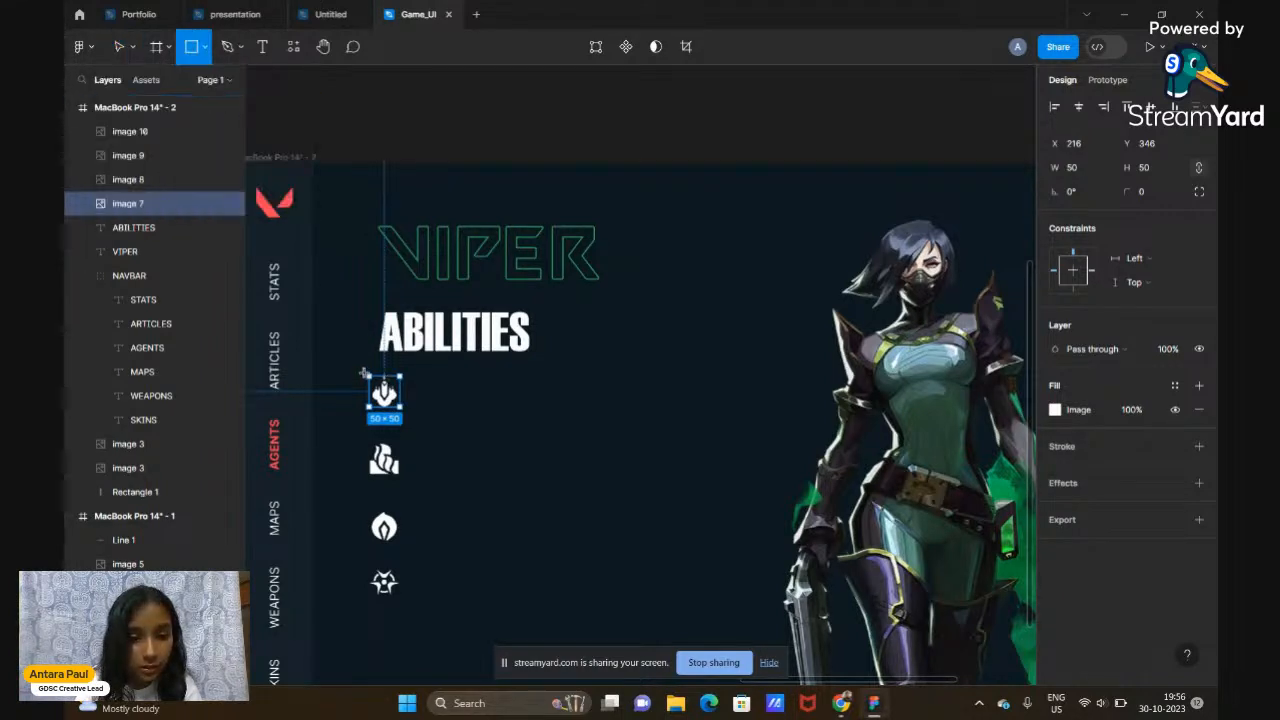
drag(367, 376, 403, 413)
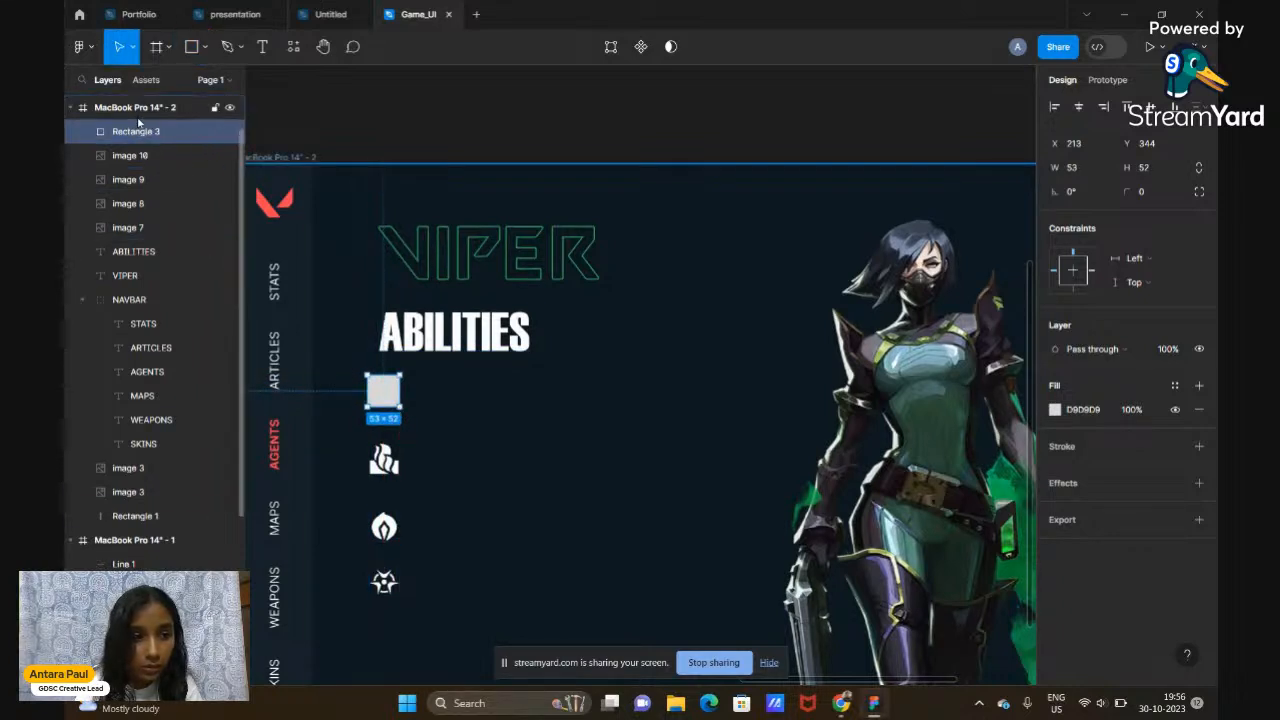
drag(166, 137, 164, 250)
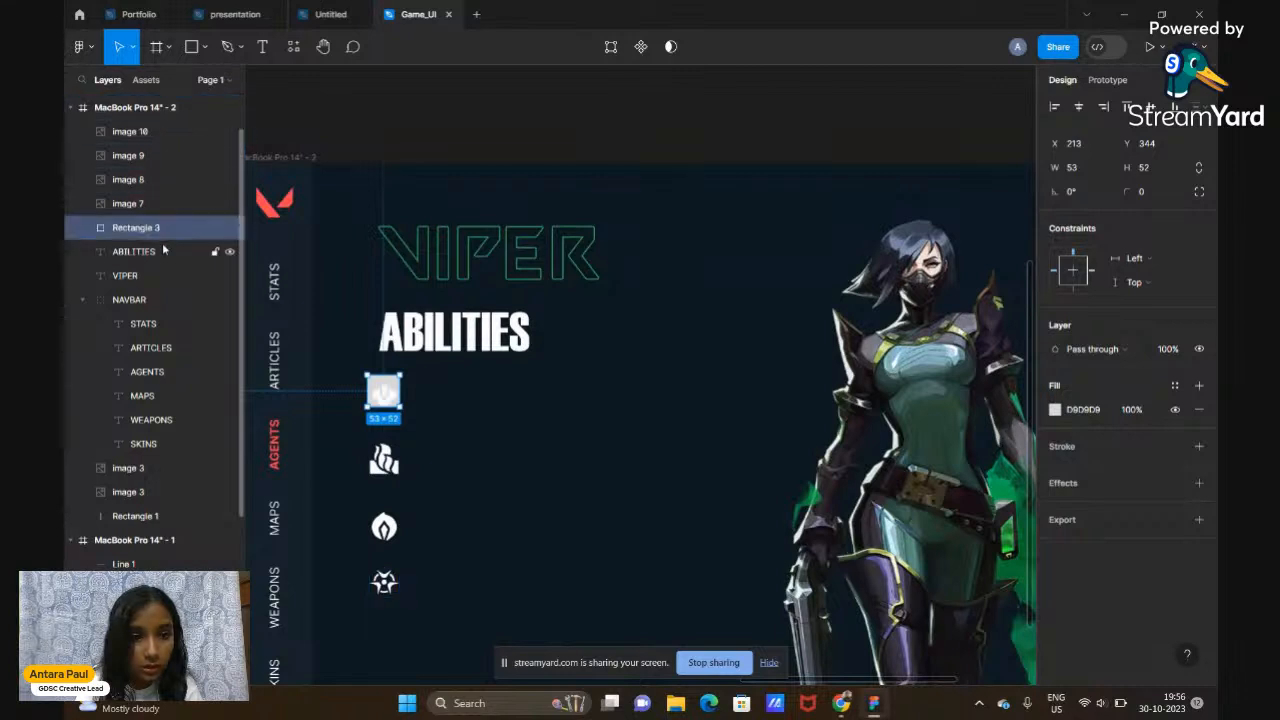
click(1055, 409)
click(930, 601)
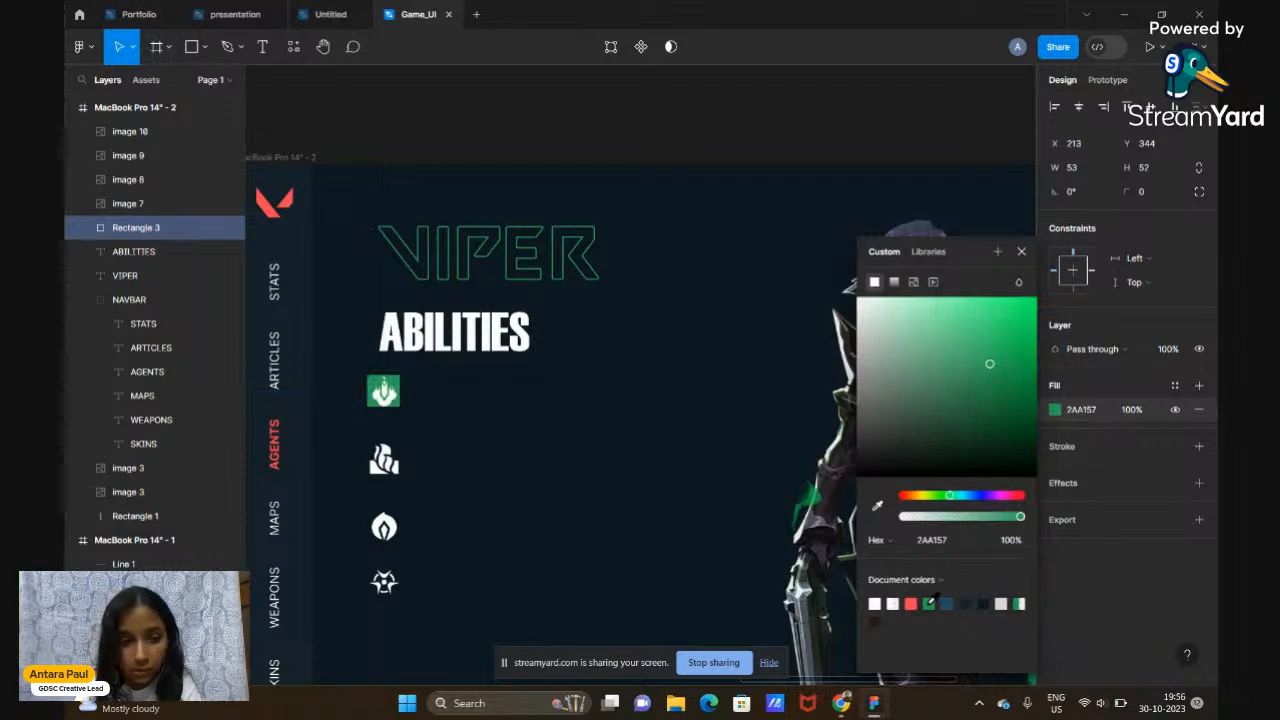
click(1036, 256)
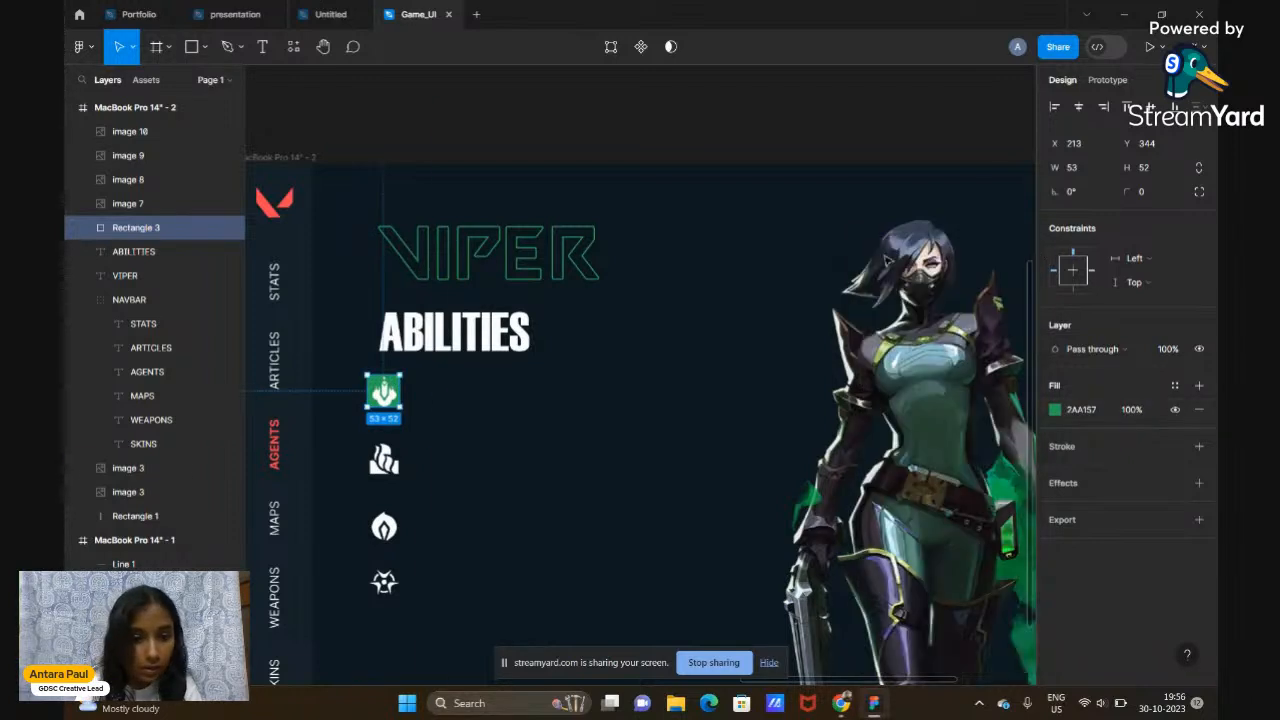
Enlarge the green square behind the first icon to 64×63
scroll(376, 414, up, 5)
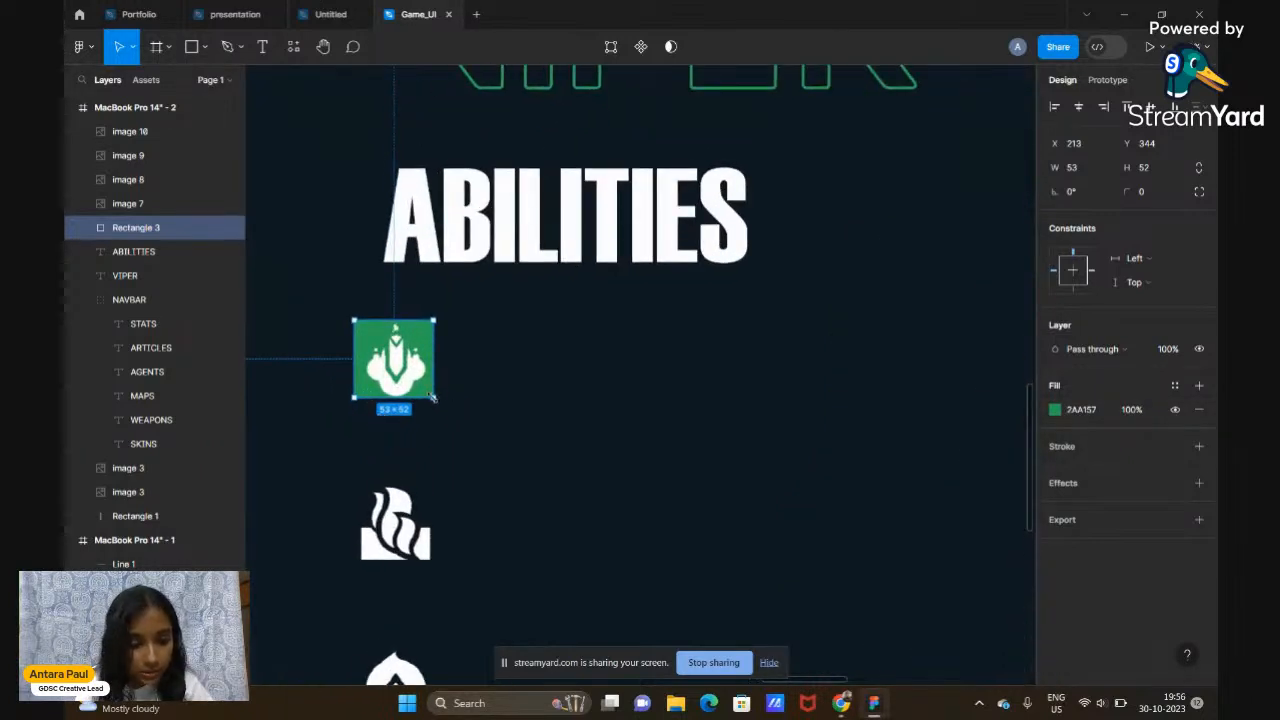
drag(436, 401, 445, 409)
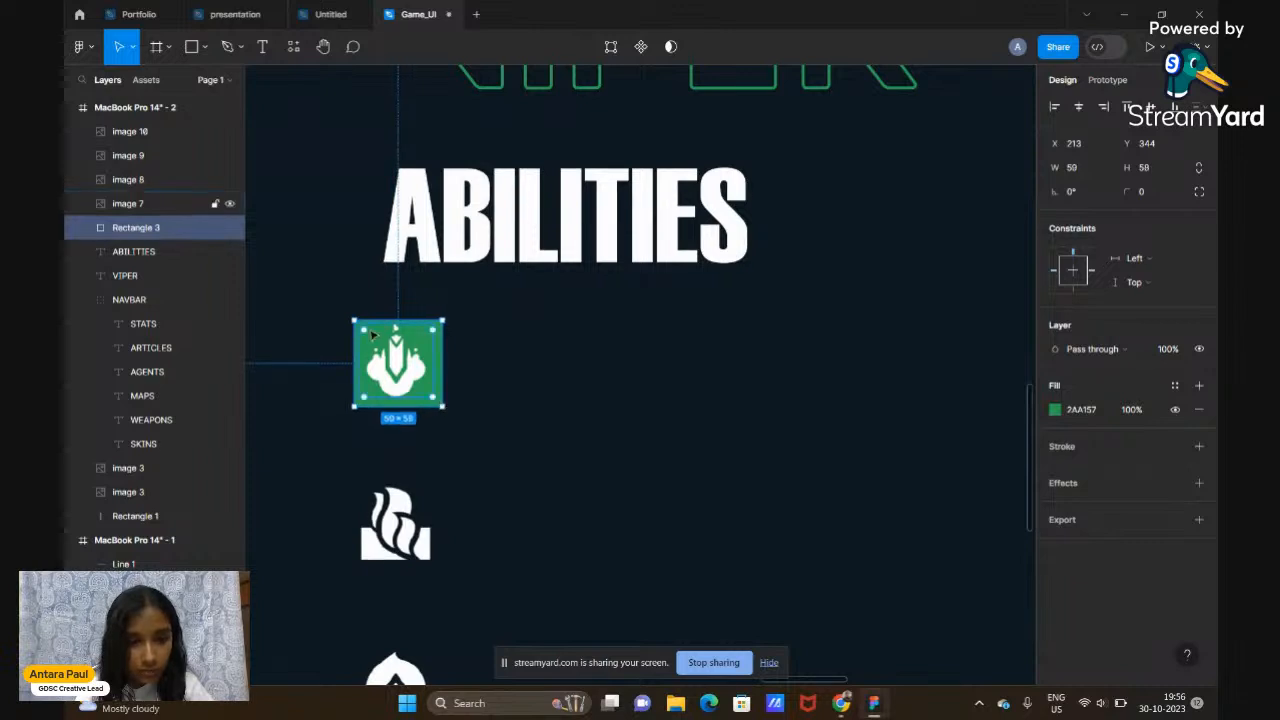
drag(347, 313, 344, 310)
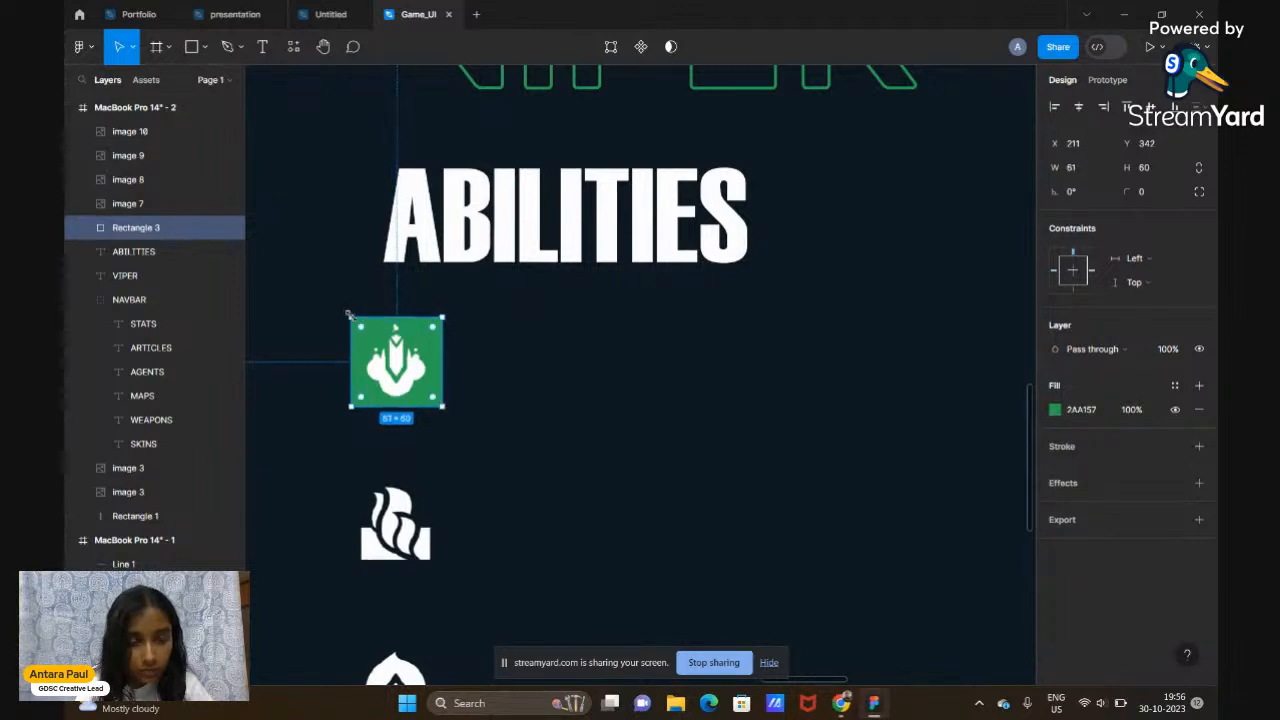
scroll(512, 397, down, 2)
scroll(512, 397, down, 2)
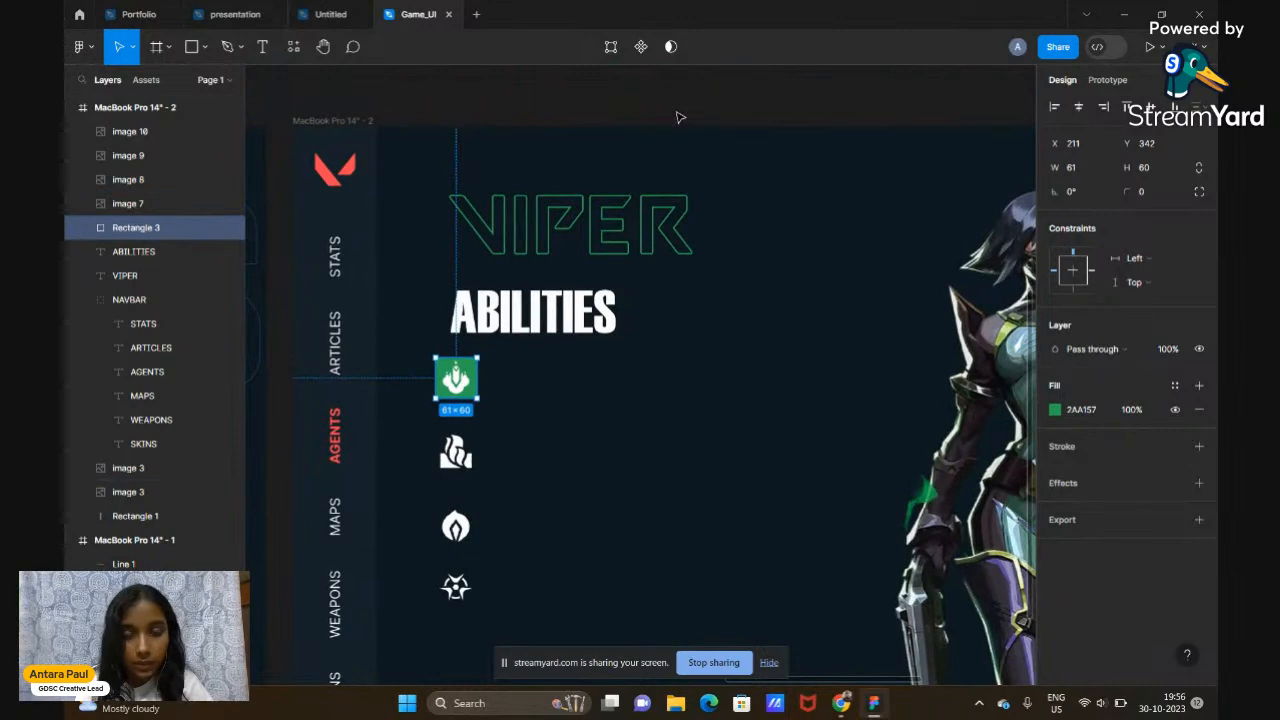
click(680, 117)
scroll(680, 117, down, 1)
scroll(680, 117, up, 4)
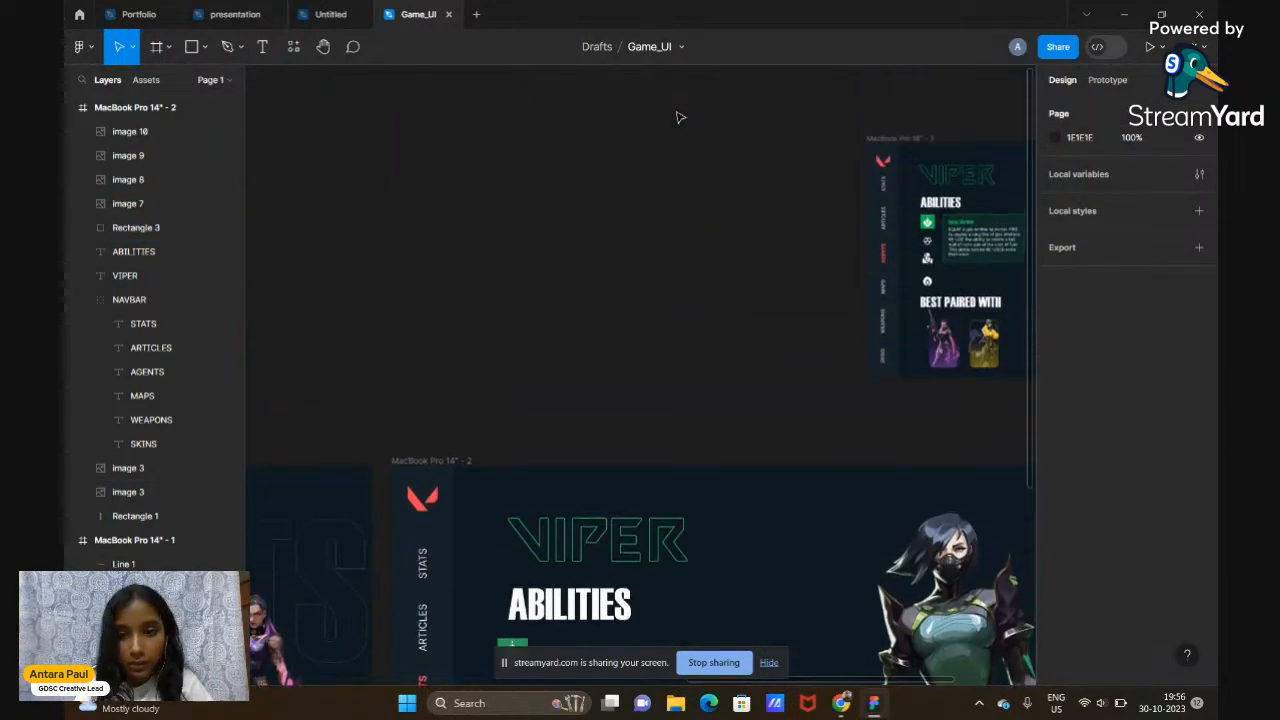
scroll(680, 117, down, 3)
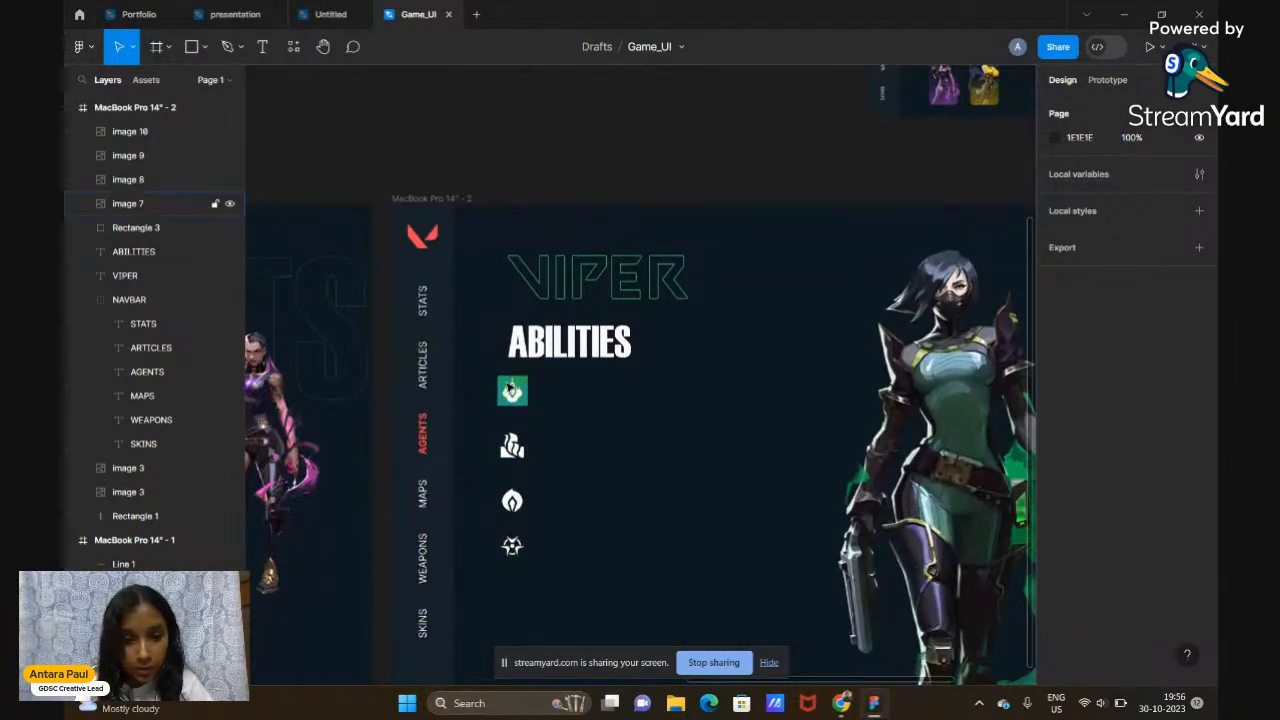
click(512, 392)
scroll(505, 390, up, 5)
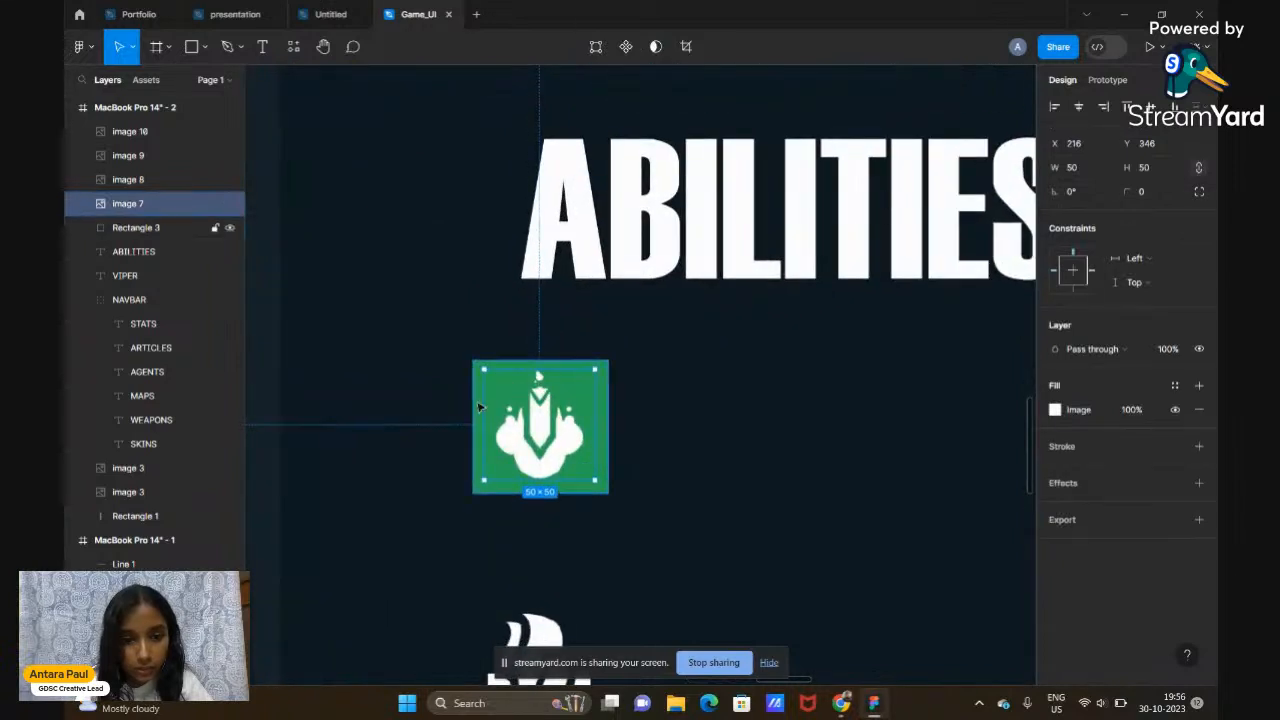
click(136, 227)
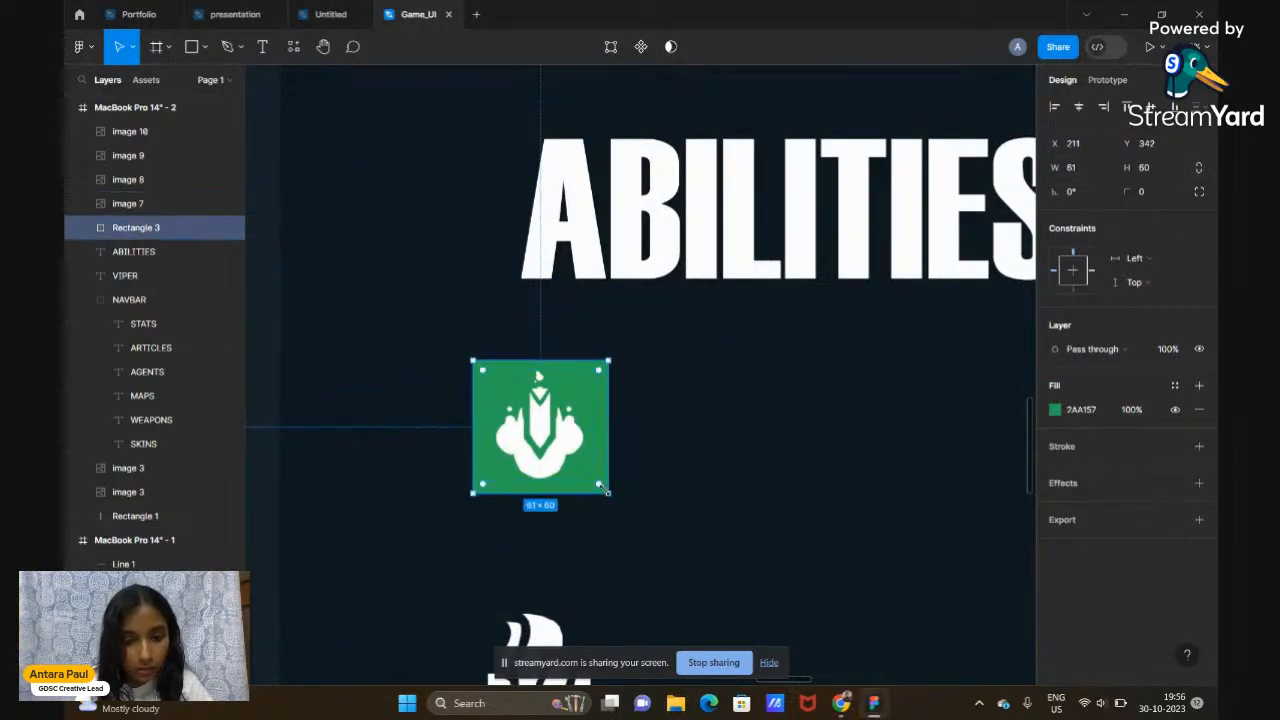
drag(610, 493, 603, 488)
scroll(603, 488, down, 3)
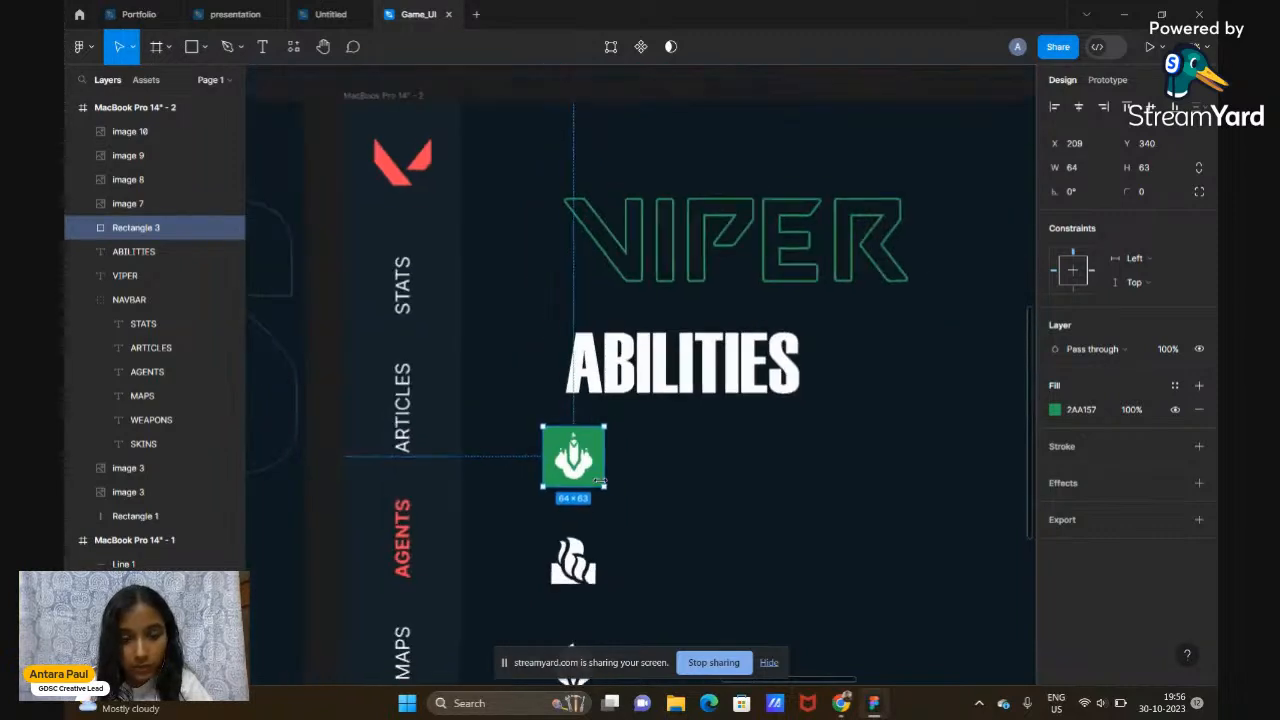
click(622, 91)
scroll(622, 91, down, 4)
scroll(622, 91, up, 2)
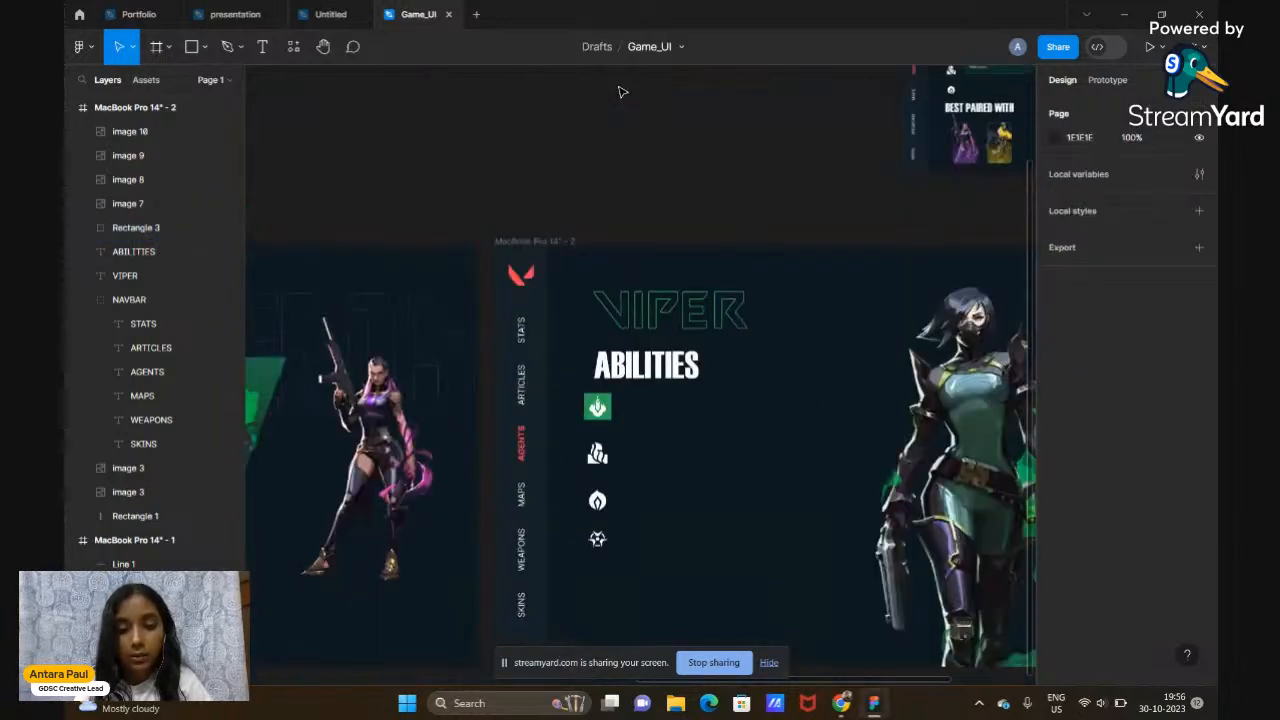
scroll(620, 92, right, 2)
Add an empty text box beside the ability icons, then bring up the Valorbuff Viper page in Chrome
scroll(628, 151, up, 2)
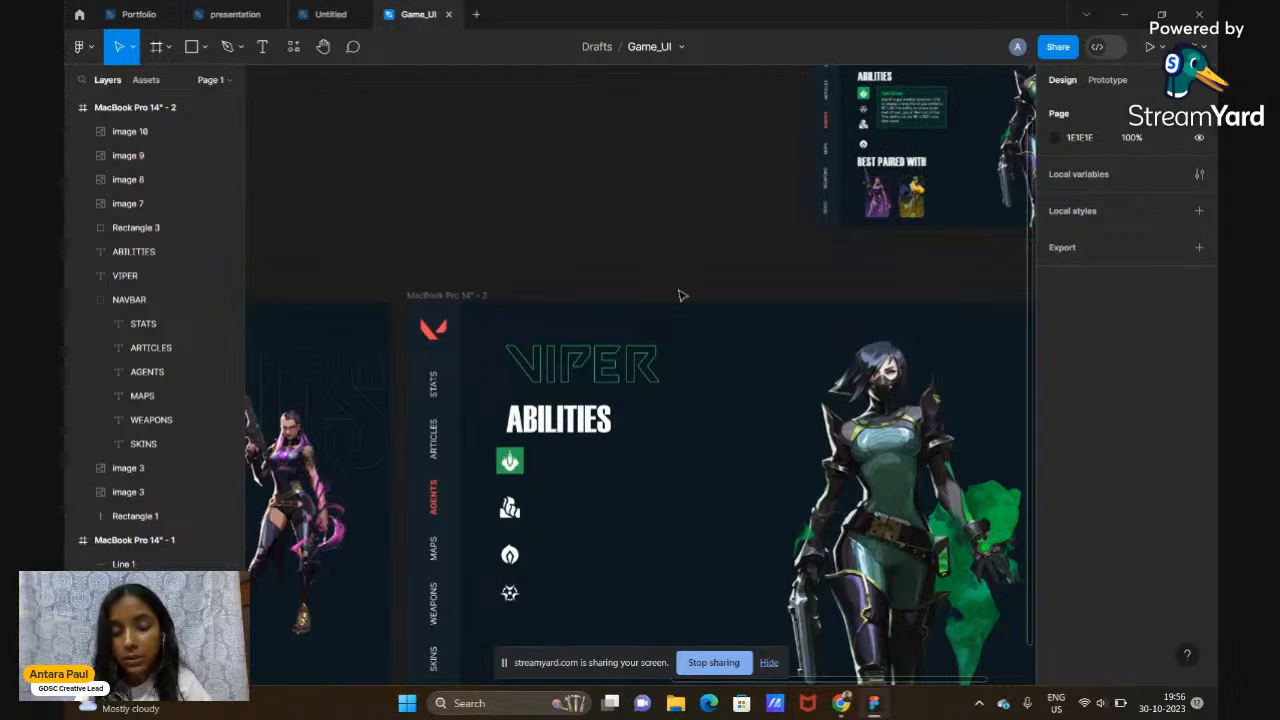
click(262, 46)
scroll(689, 438, down, 5)
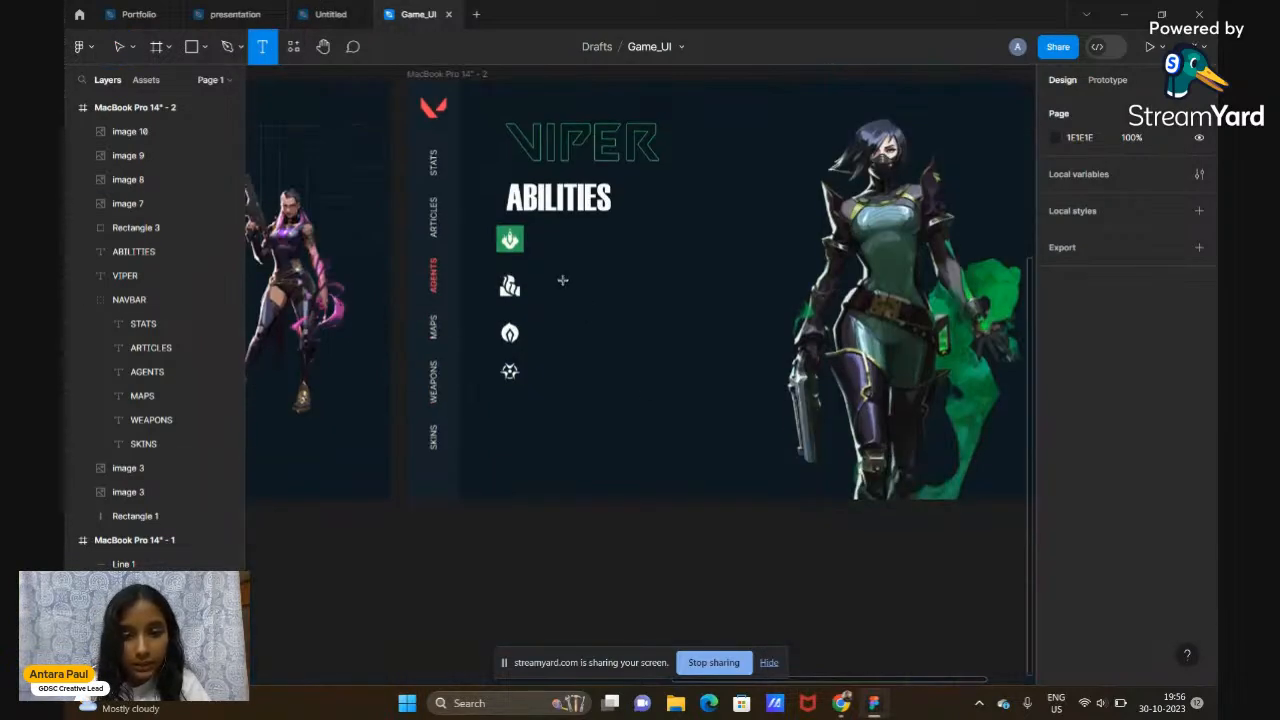
click(563, 279)
click(842, 704)
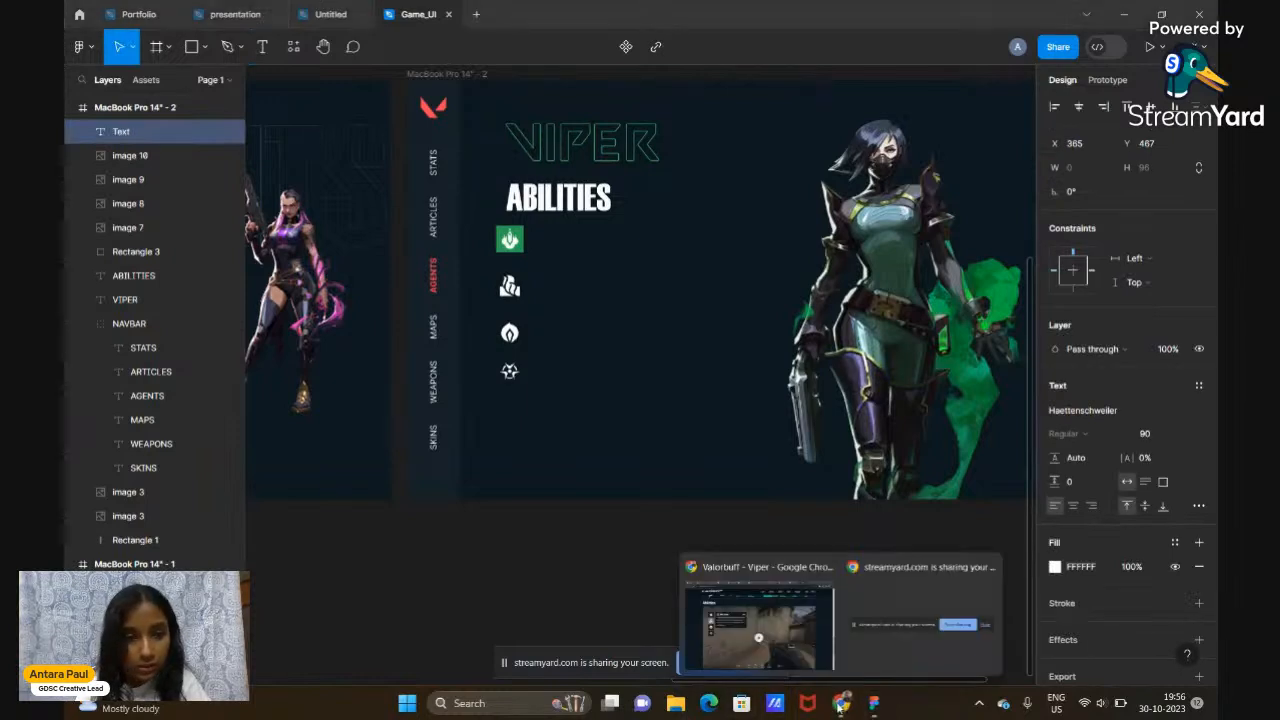
click(777, 648)
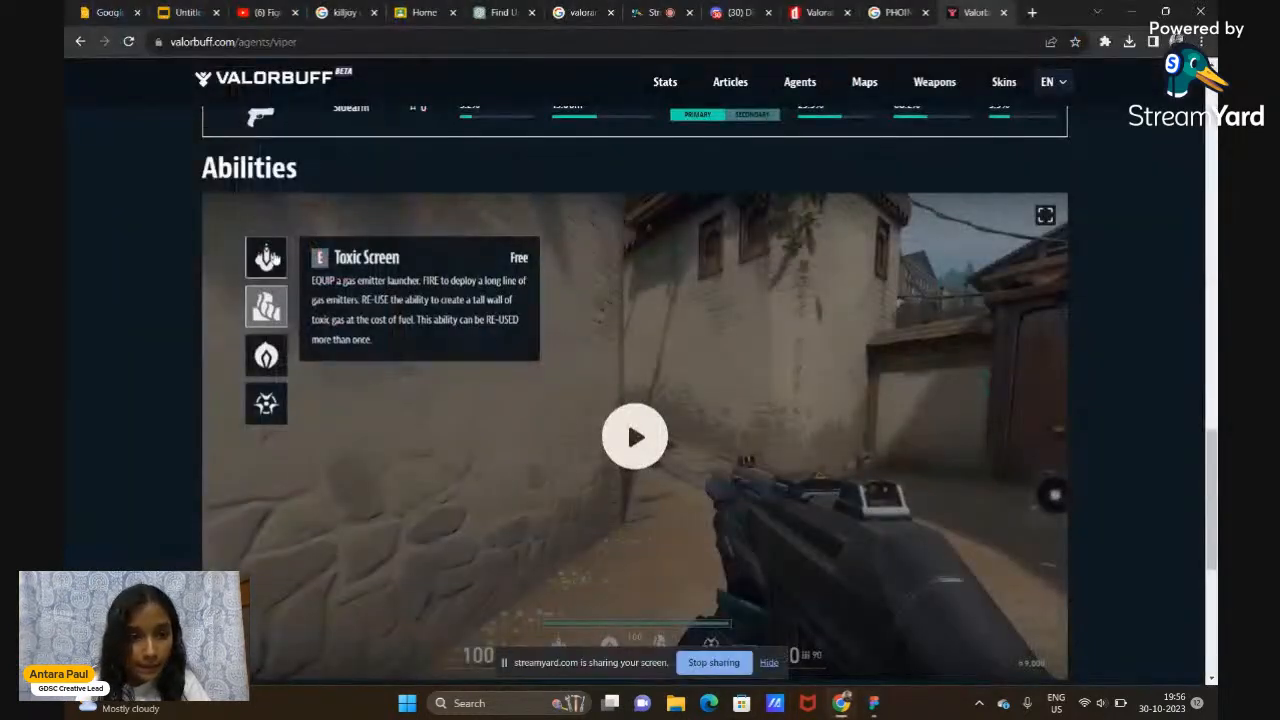
Copy the Snake Bite ability description from Valorbuff's Viper page and return to the Figma design
click(267, 258)
drag(493, 321, 313, 283)
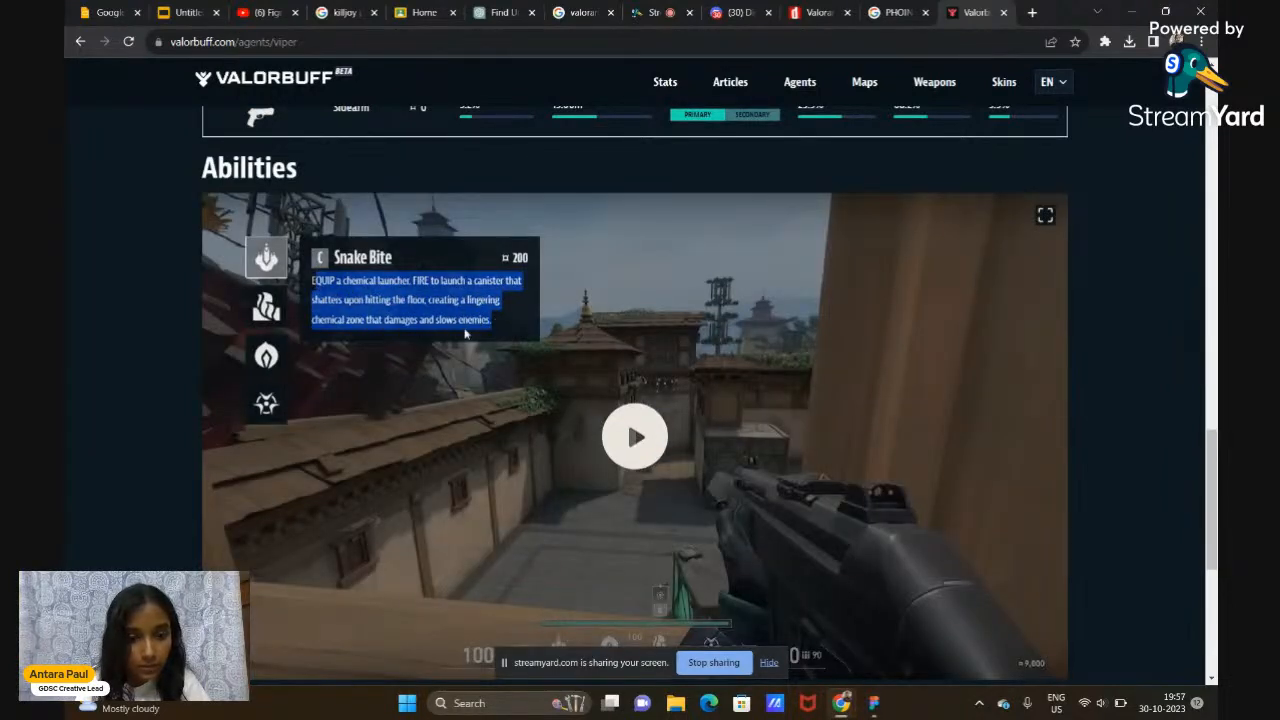
drag(485, 334, 313, 284)
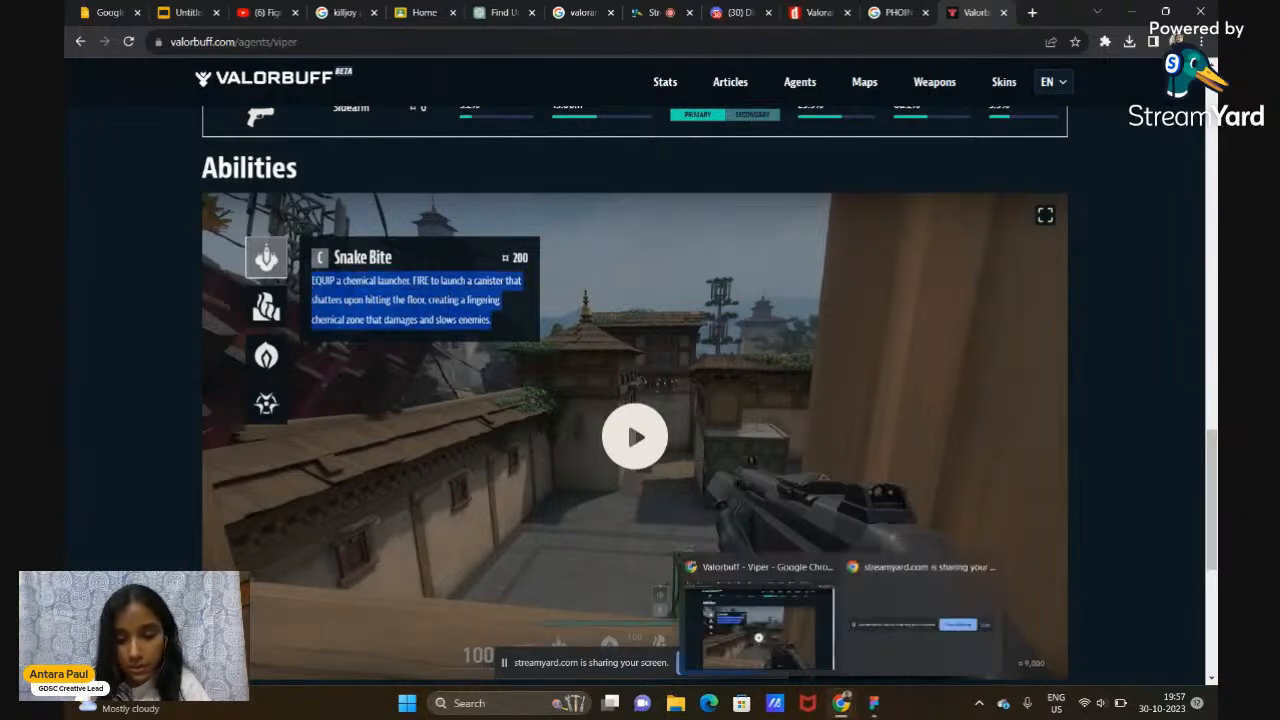
click(874, 703)
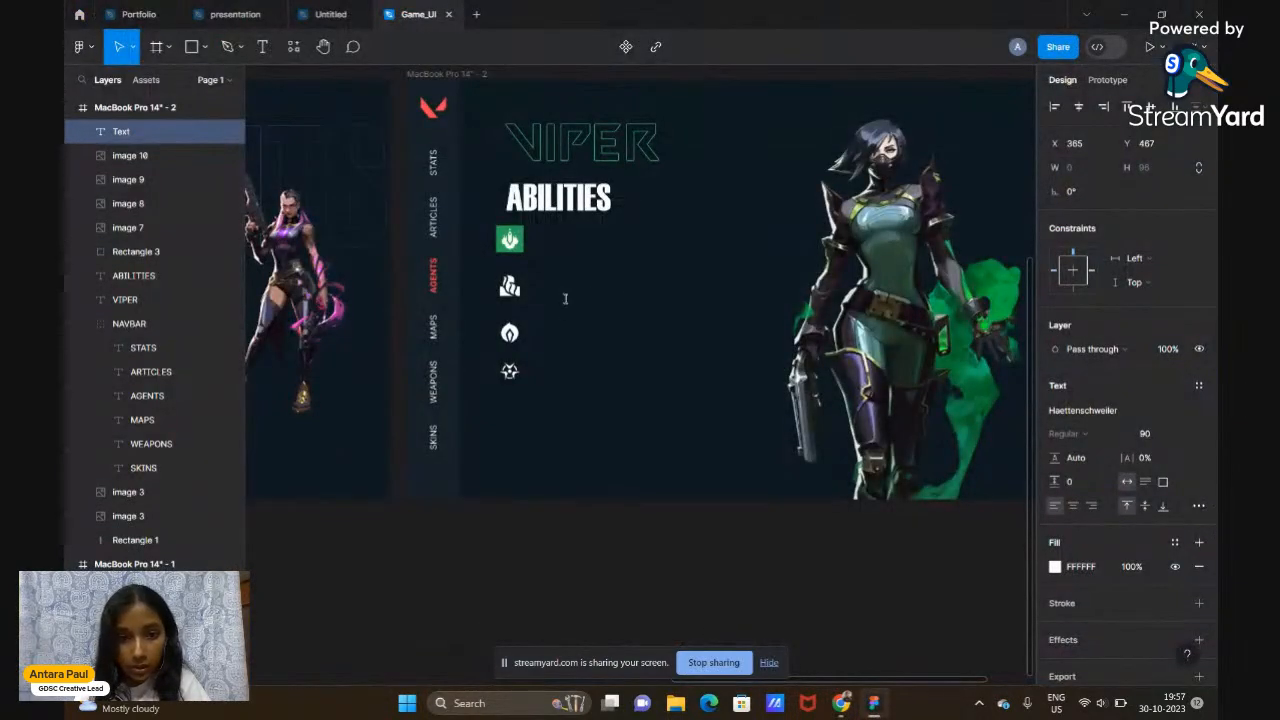
Paste the Snake Bite description into the new text box
key(ctrl+v)
scroll(565, 298, down, 3)
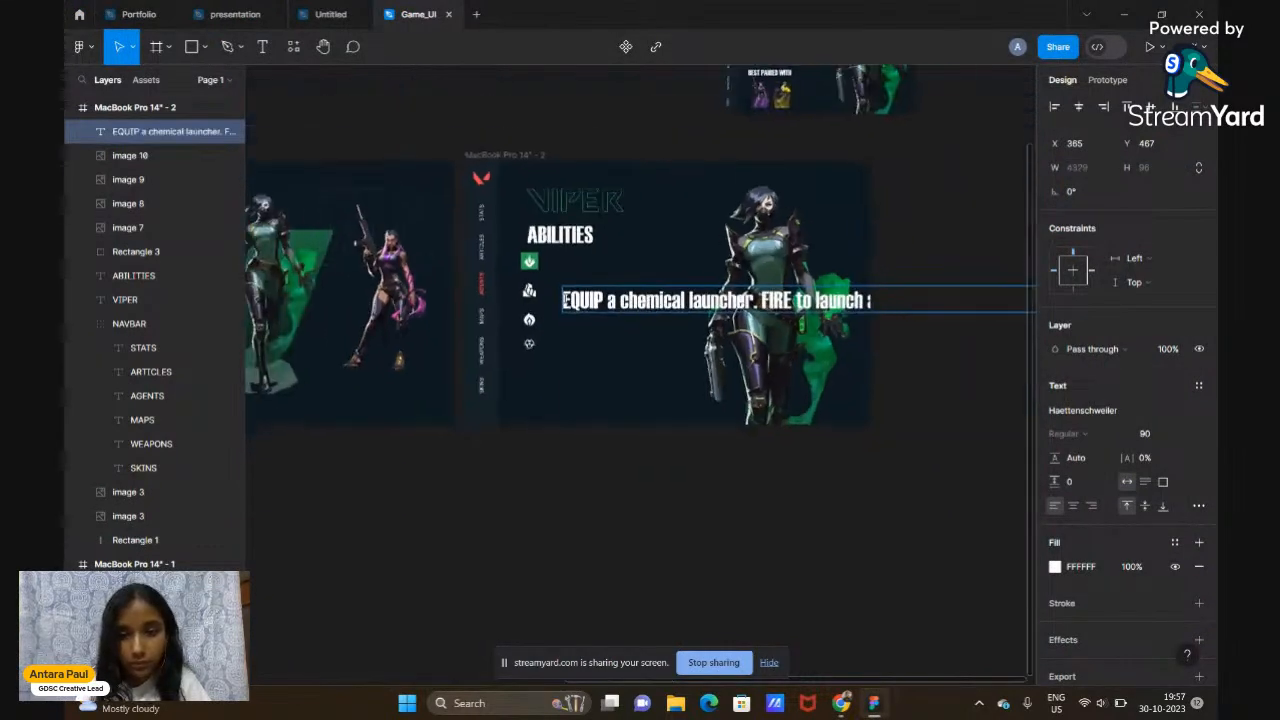
scroll(566, 299, down, 3)
scroll(775, 375, down, 2)
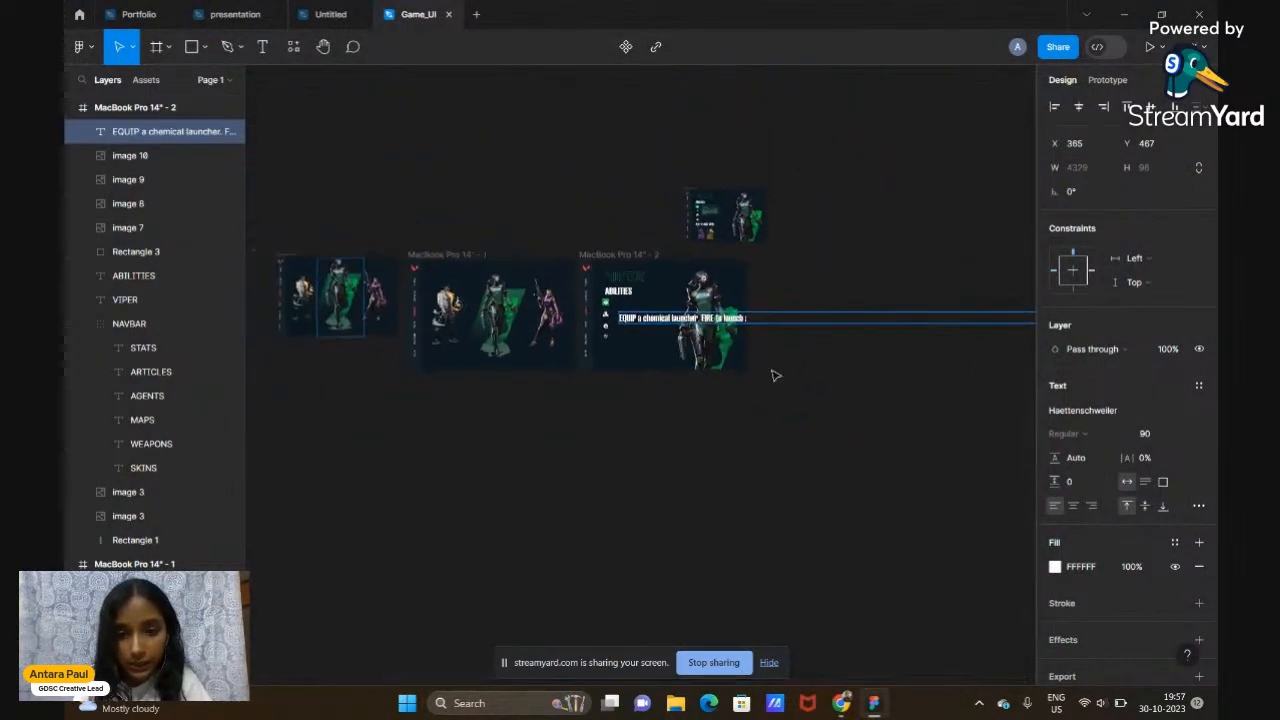
scroll(775, 375, right, 3)
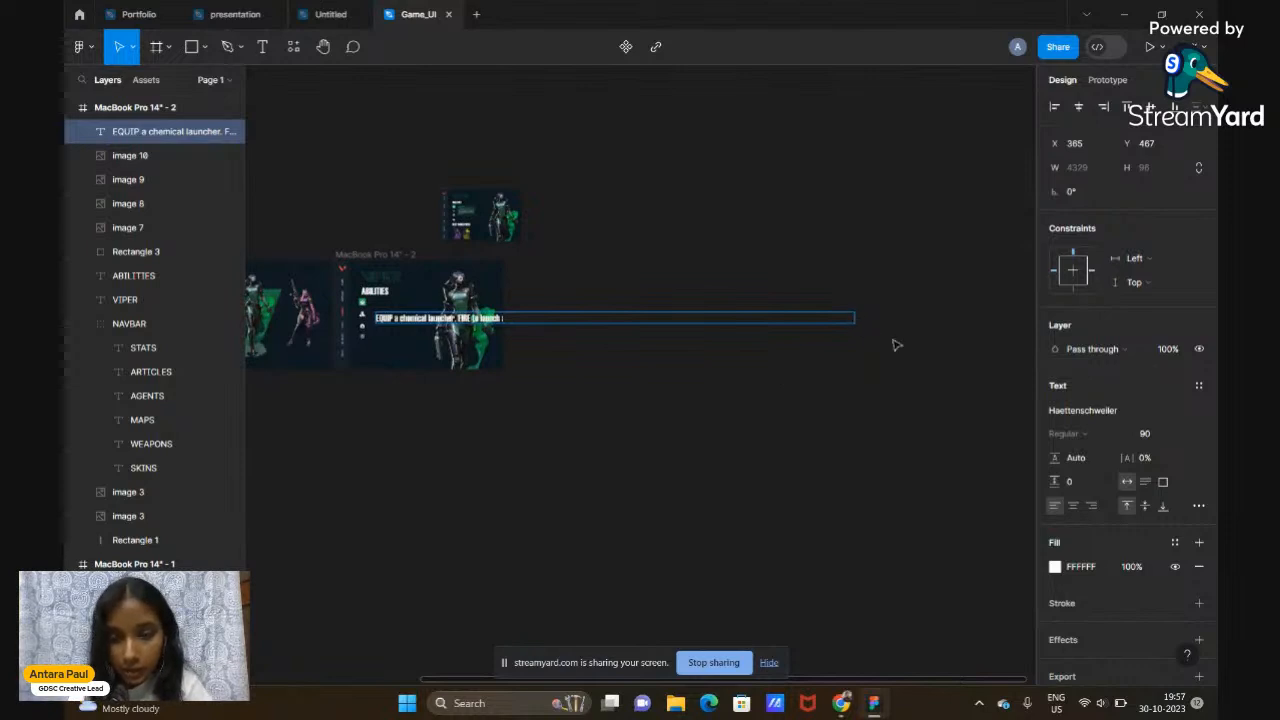
key(Escape)
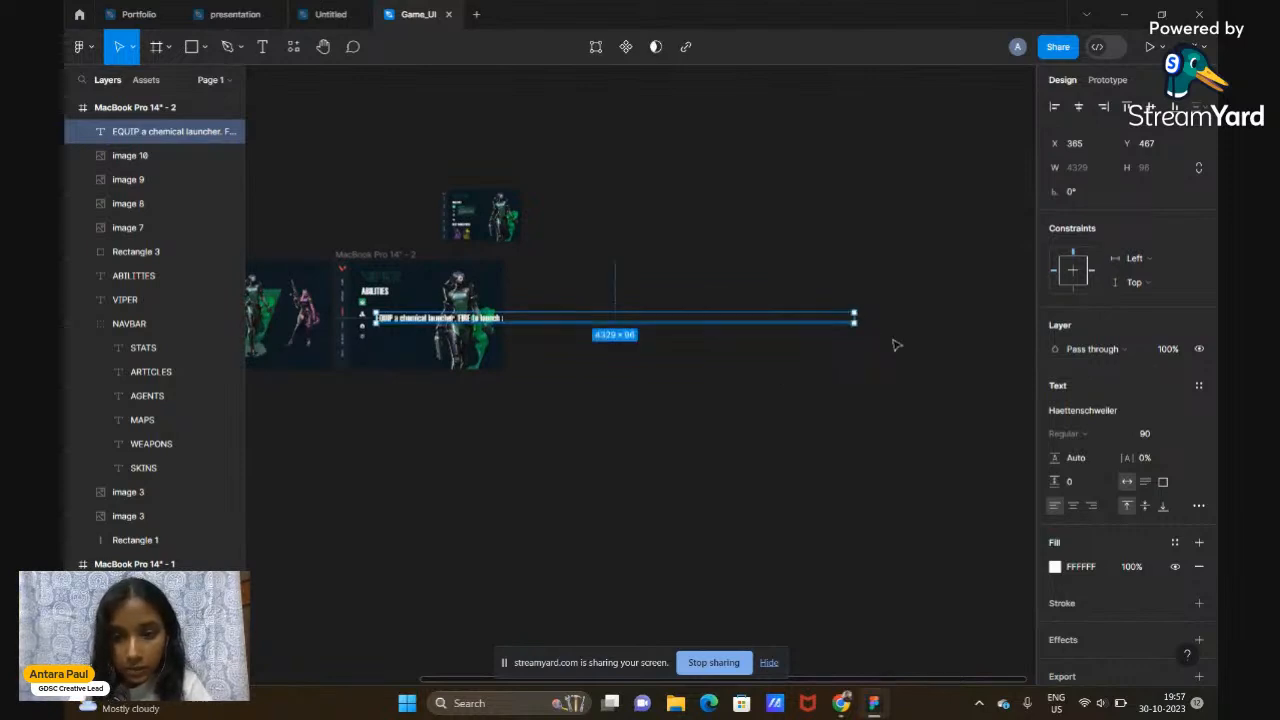
Set the description text to the Inter font at size 20
click(1147, 435)
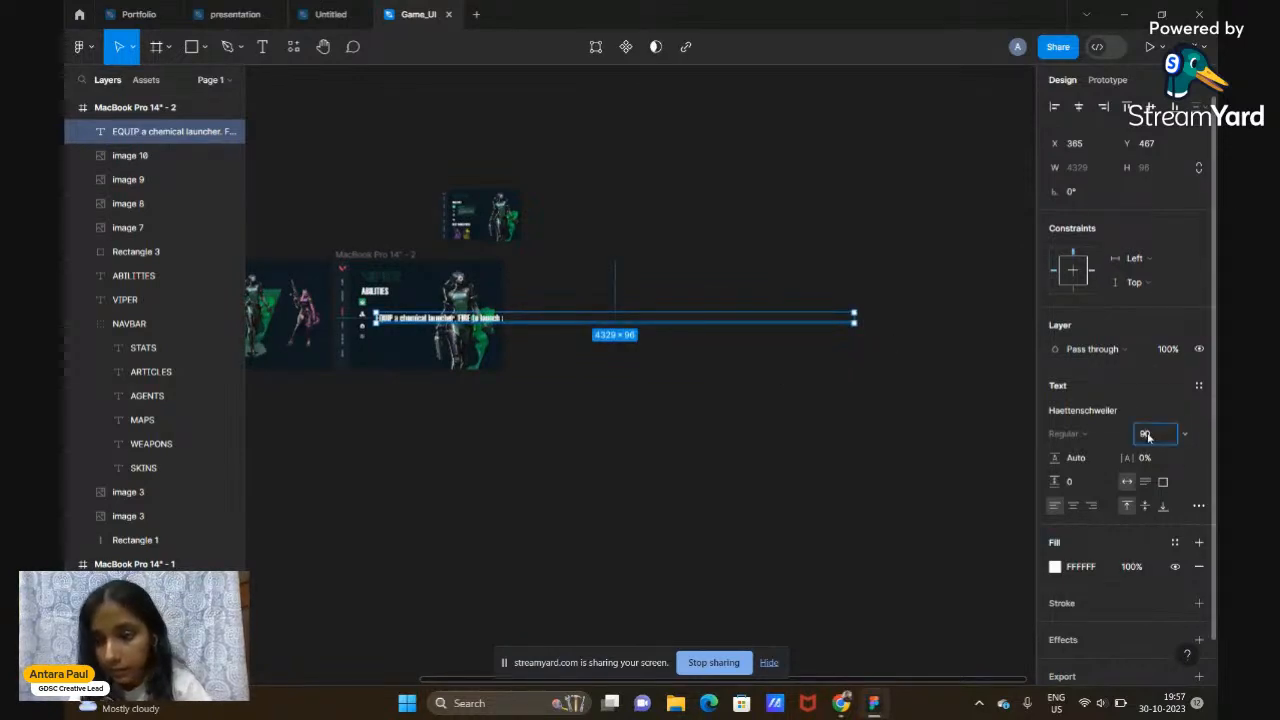
text(20)
key(Return)
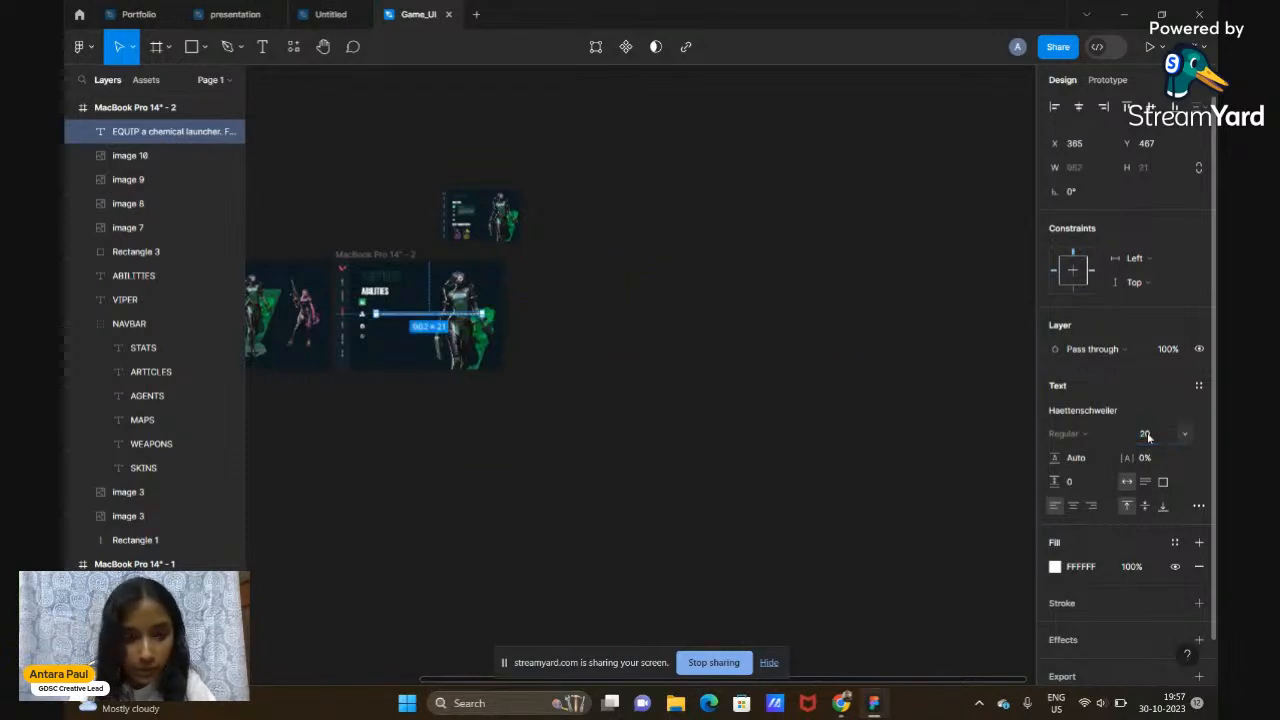
scroll(583, 380, up, 5)
scroll(583, 384, left, 3)
scroll(583, 384, up, 1)
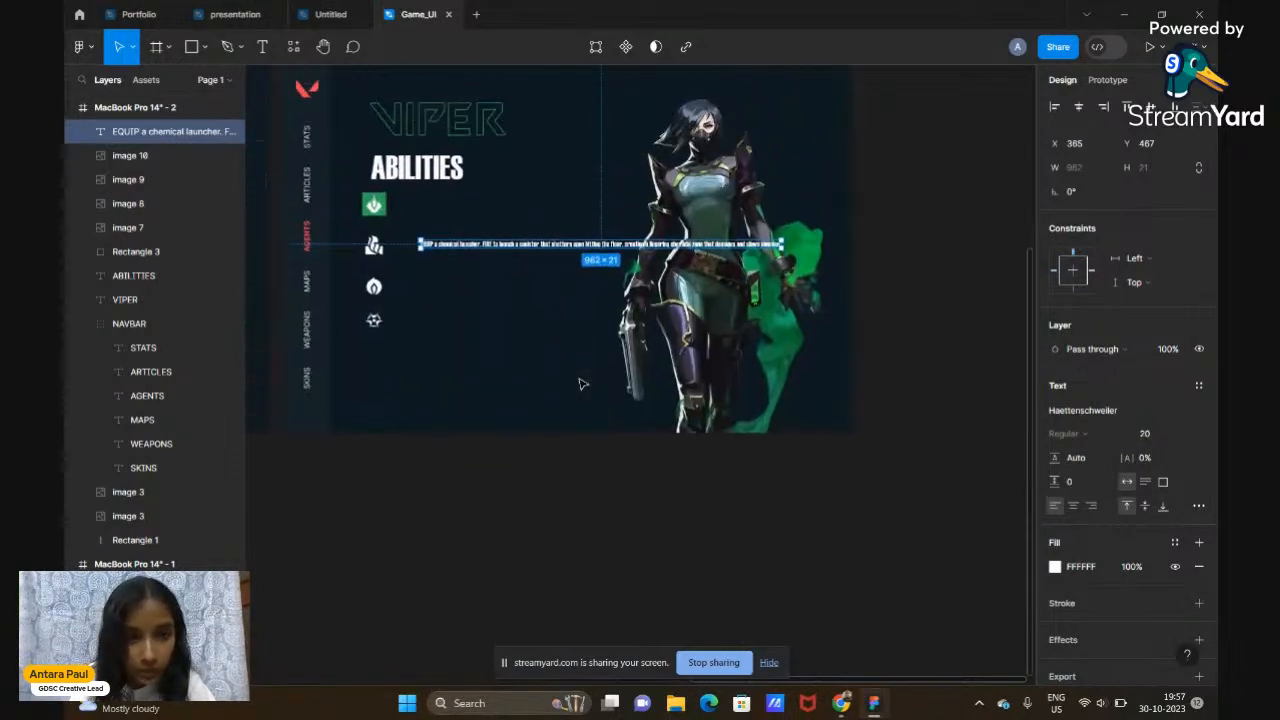
scroll(581, 384, up, 3)
scroll(581, 384, down, 1)
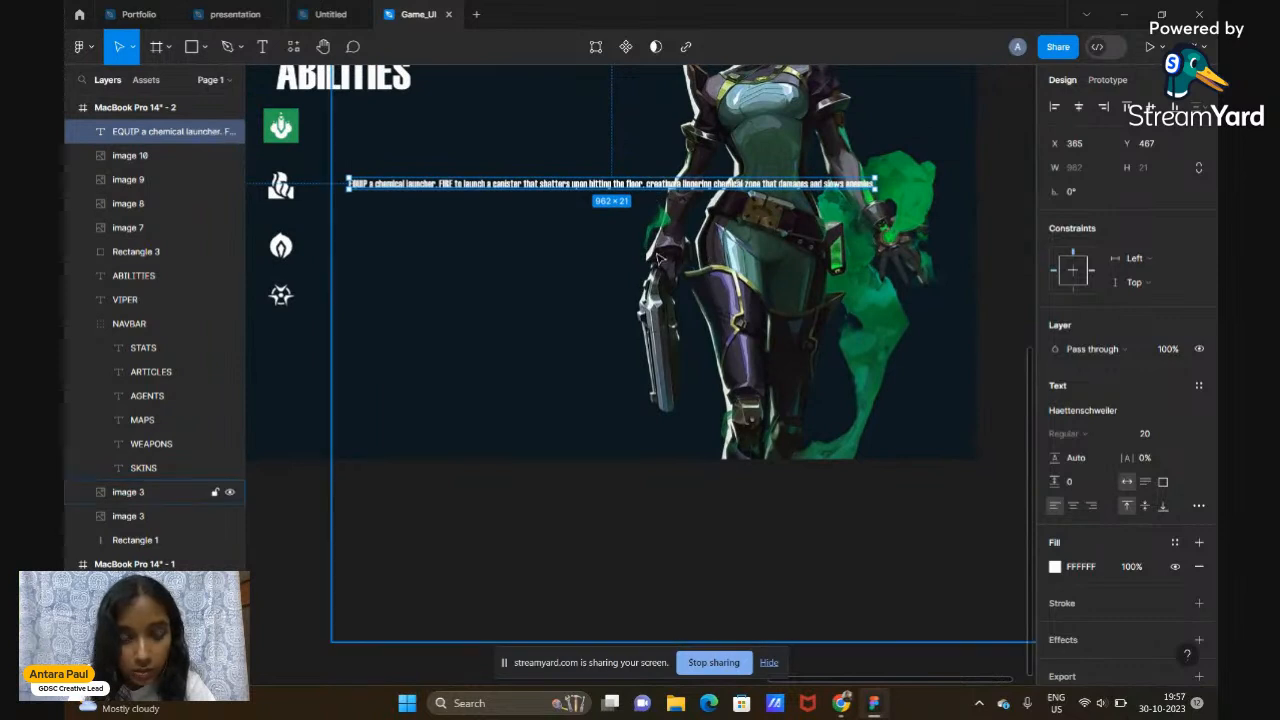
click(1089, 412)
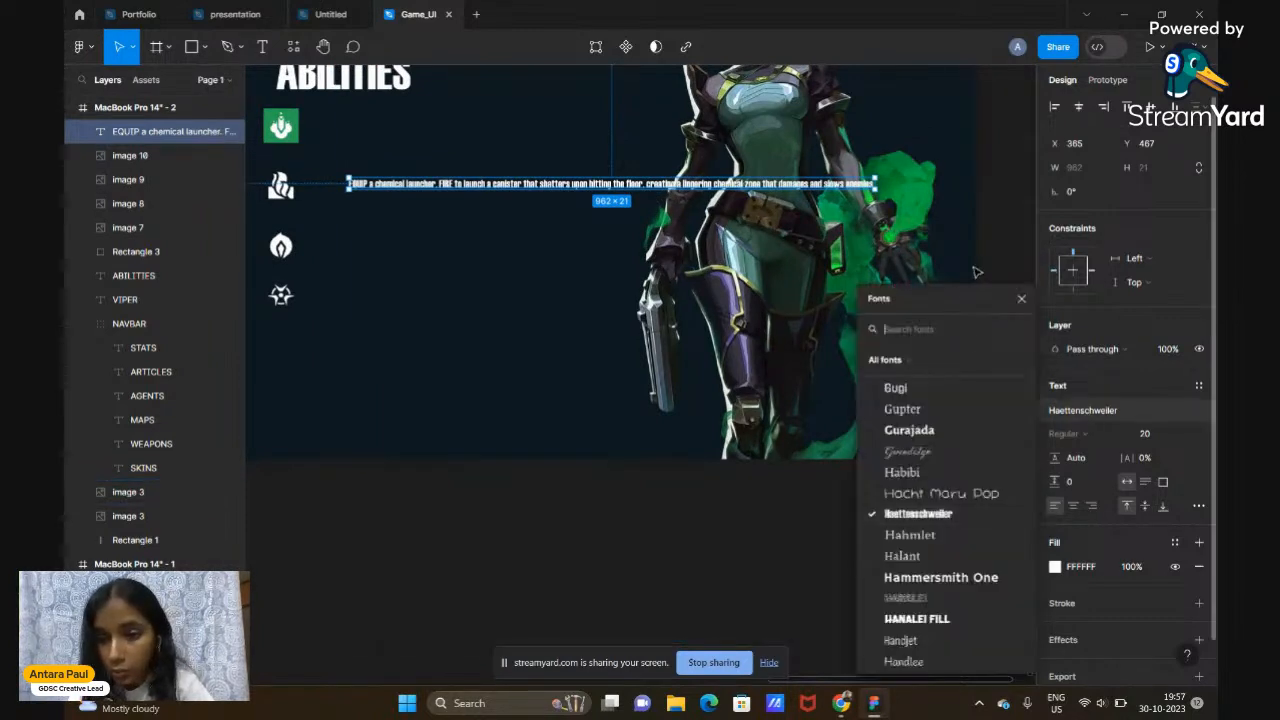
text(inter)
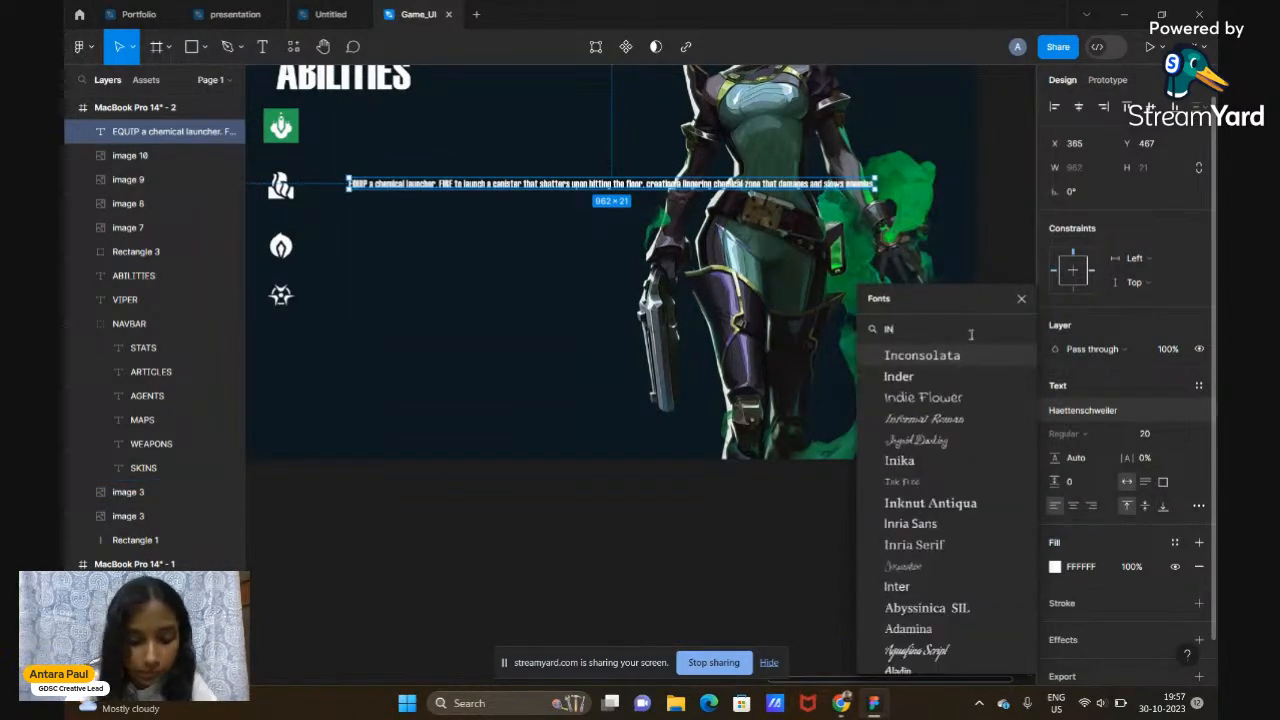
key(Return)
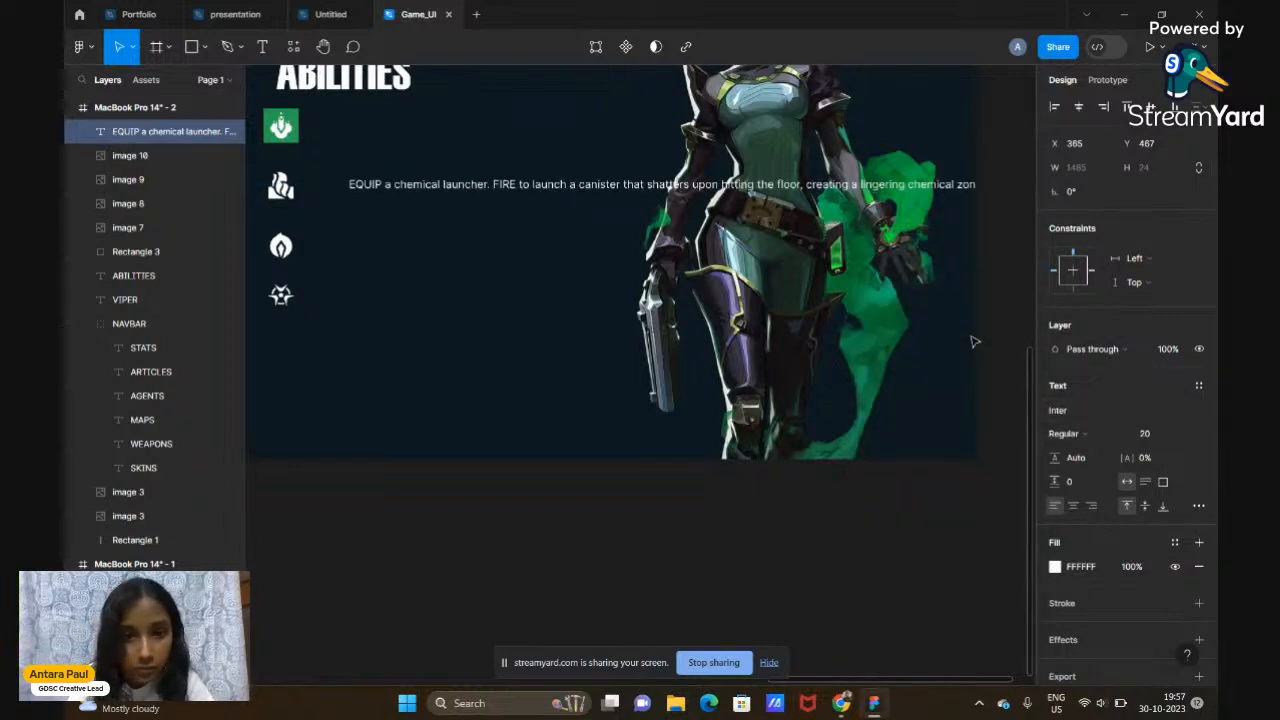
Wrap the description into a 410-wide block and move it beside the first ability icon
scroll(900, 336, down, 3)
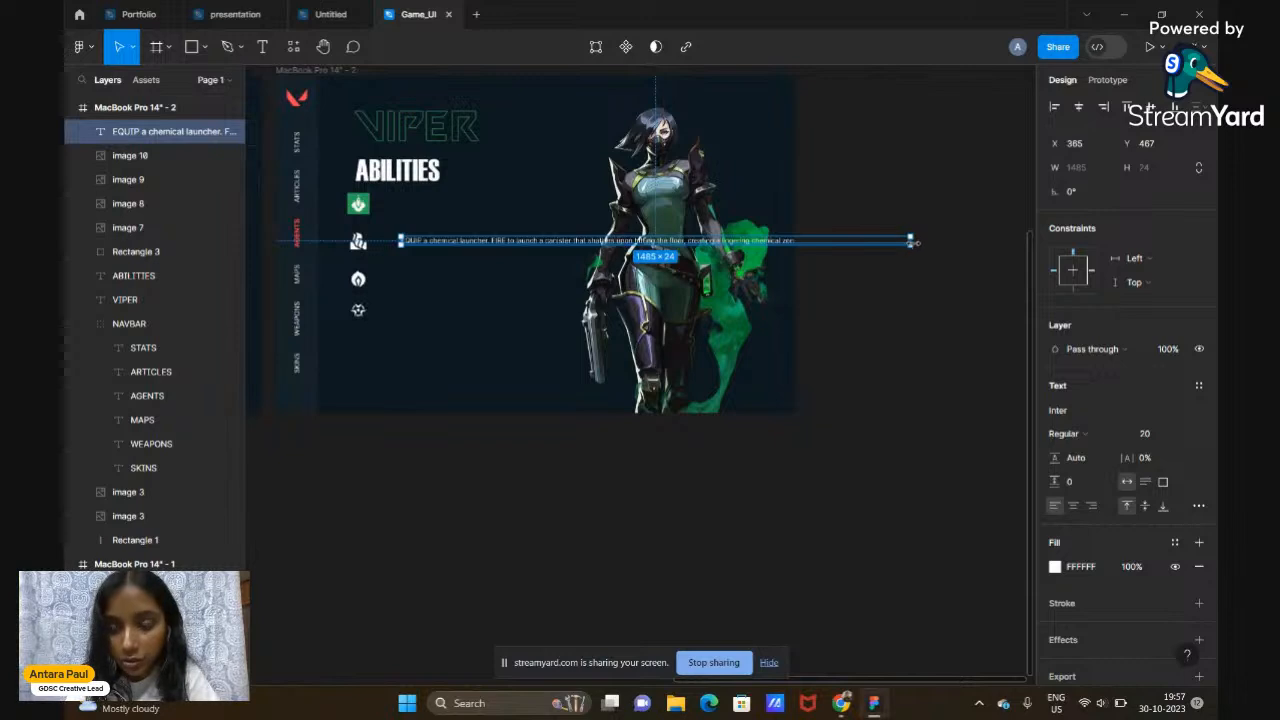
drag(910, 241, 543, 300)
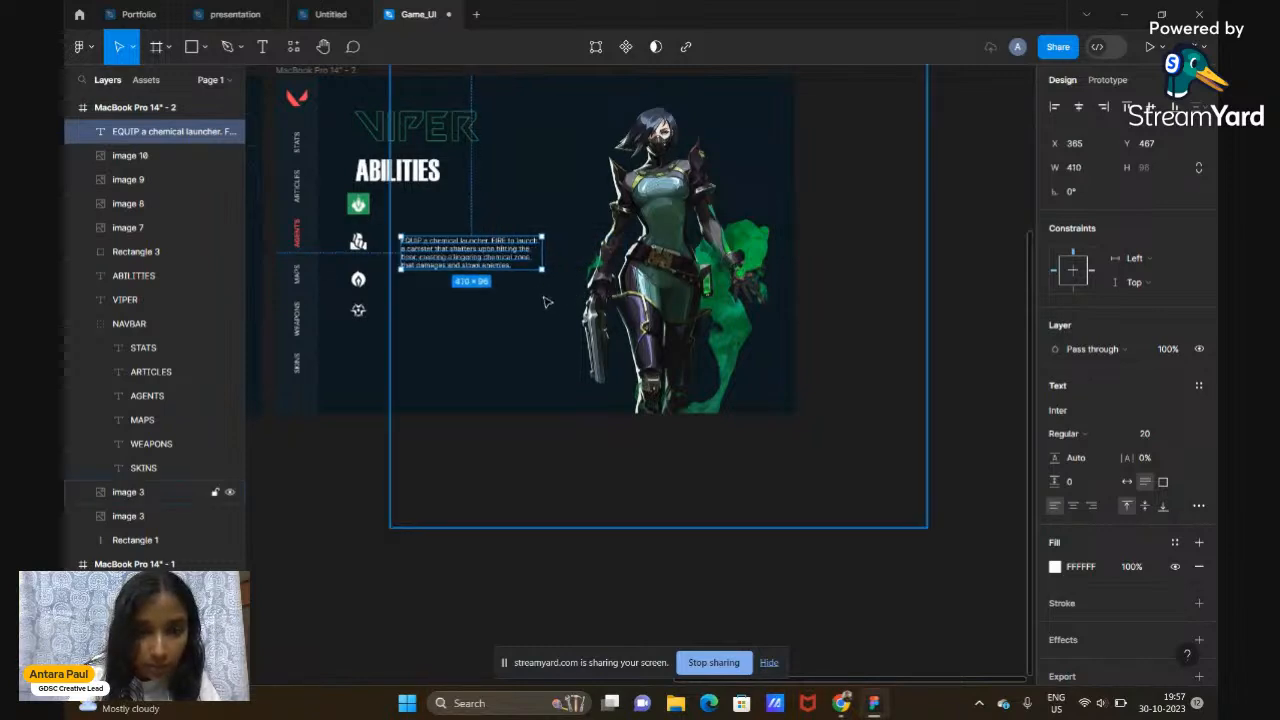
click(500, 454)
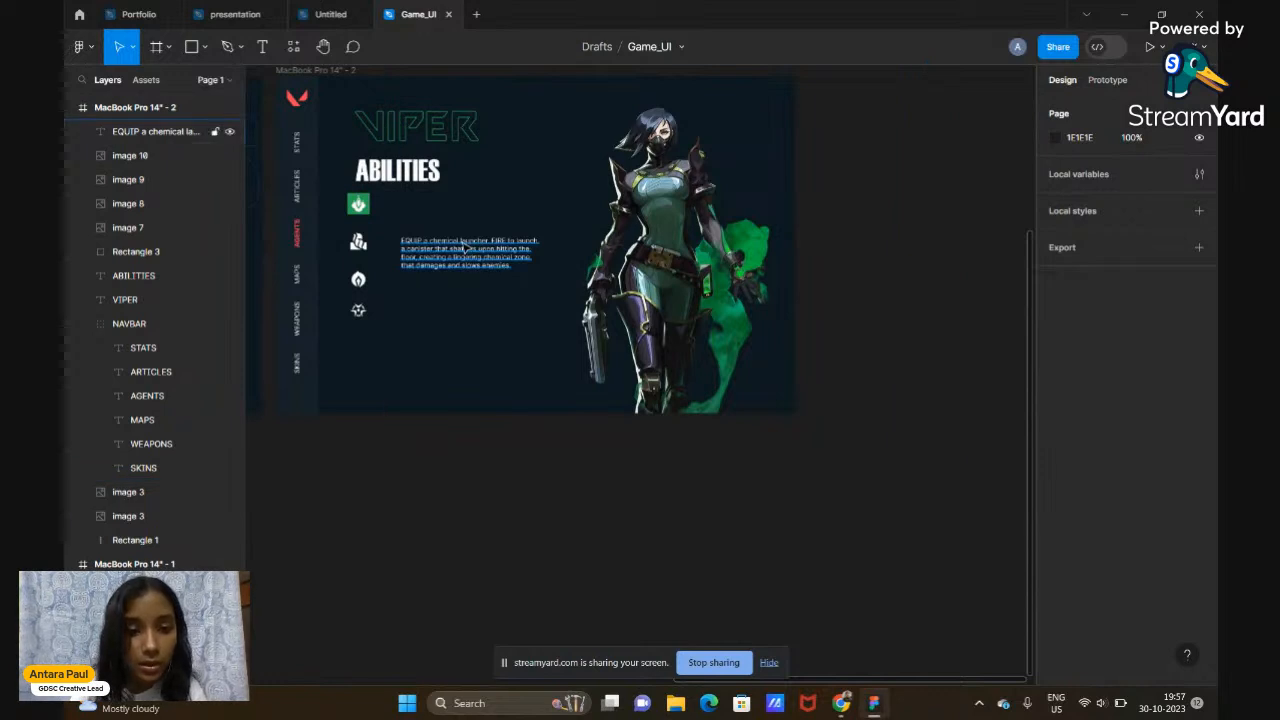
drag(464, 248, 453, 217)
scroll(453, 217, up, 2)
scroll(453, 217, up, 4)
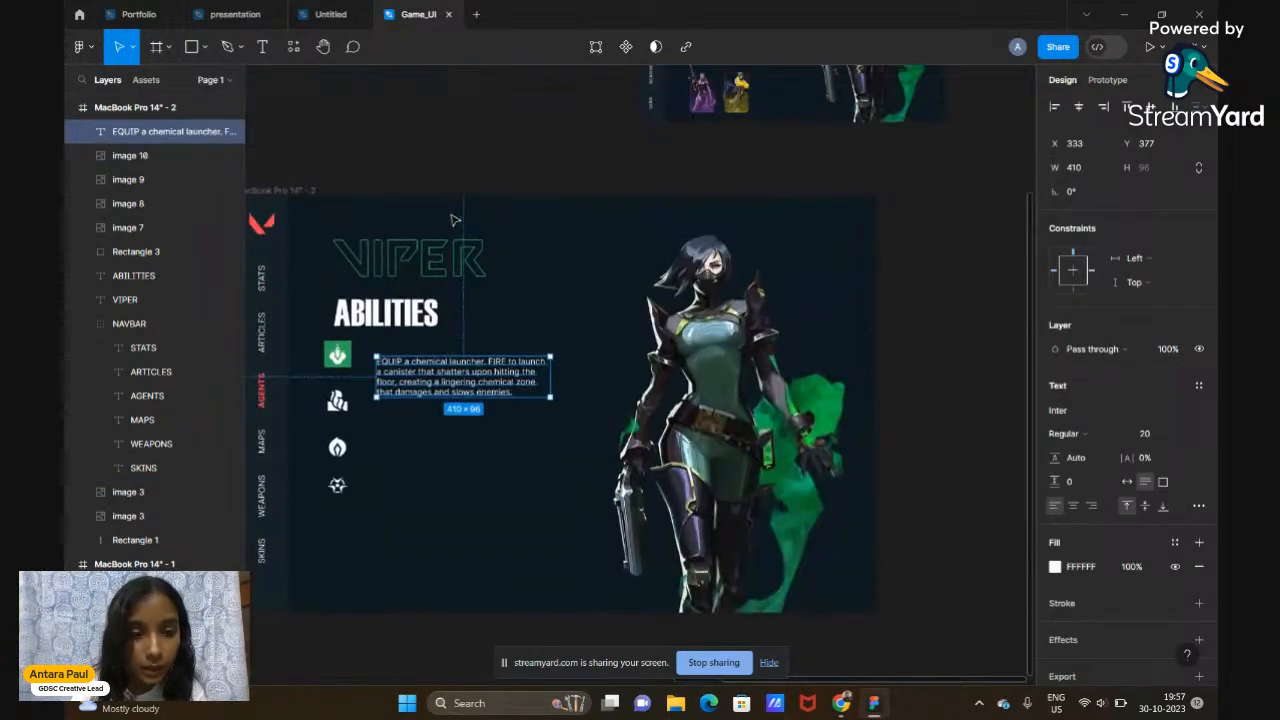
scroll(615, 150, up, 2)
scroll(735, 229, up, 3)
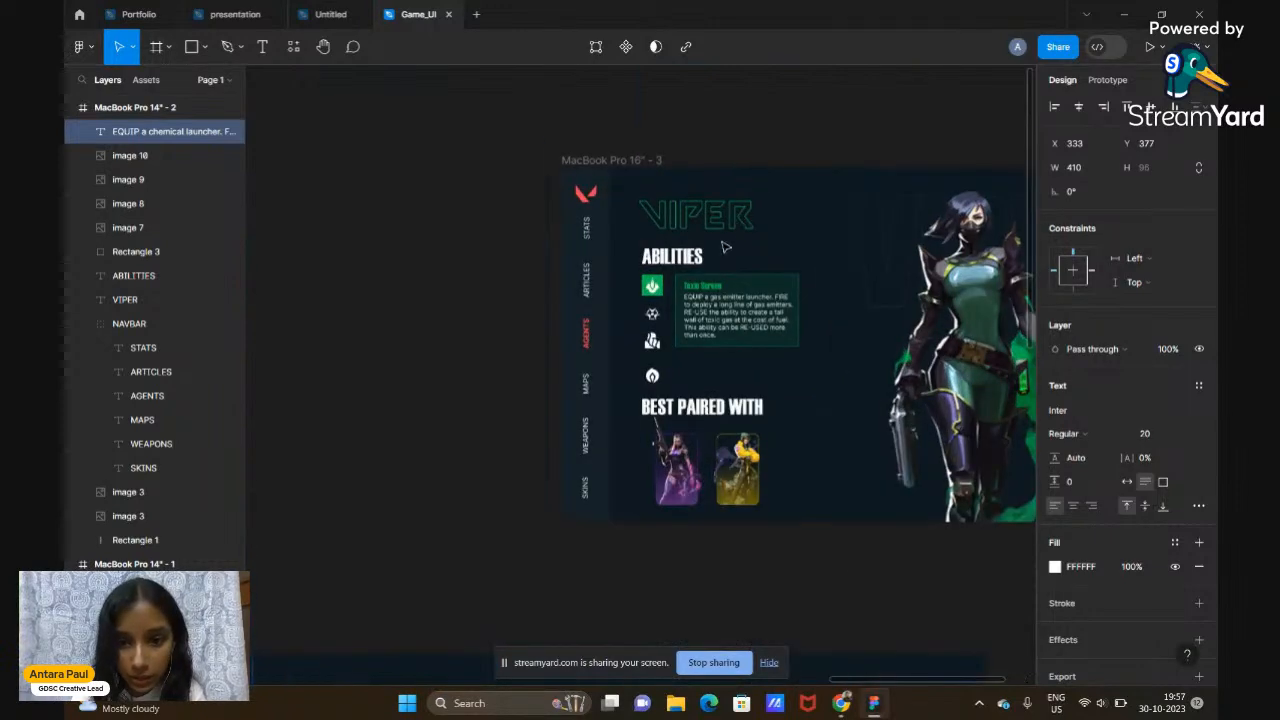
scroll(716, 297, down, 5)
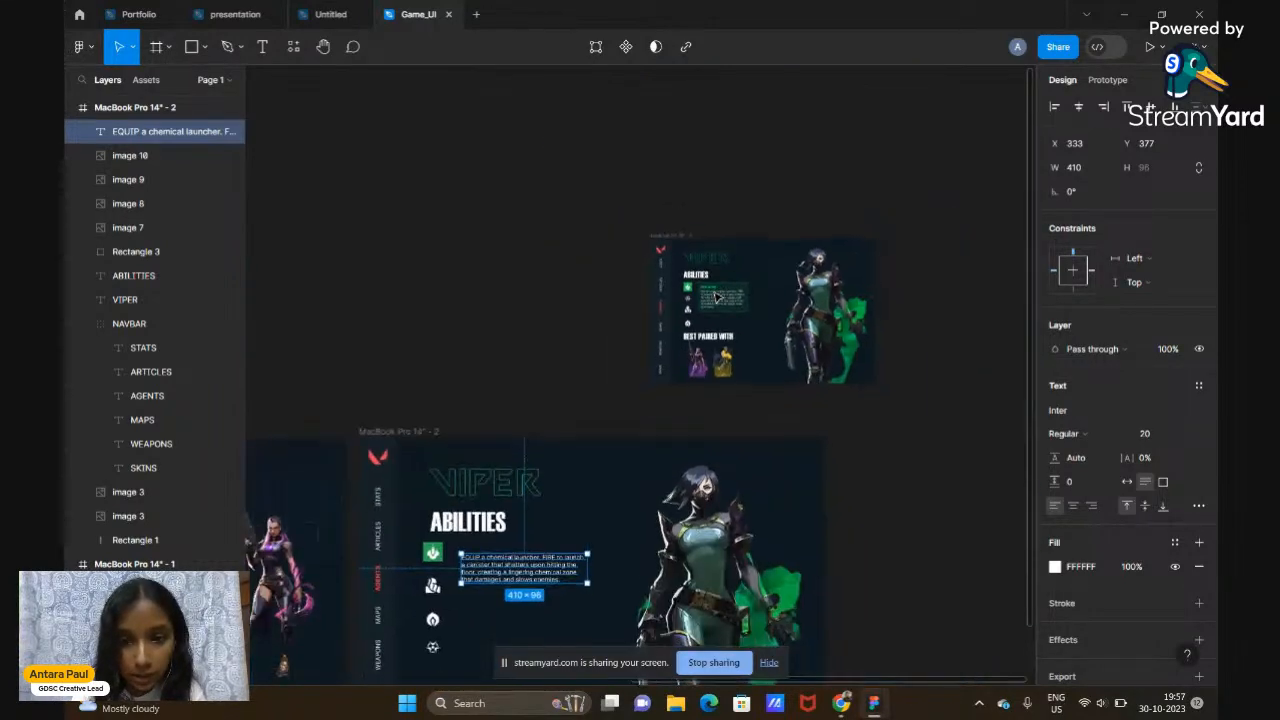
mouse_move(830, 712)
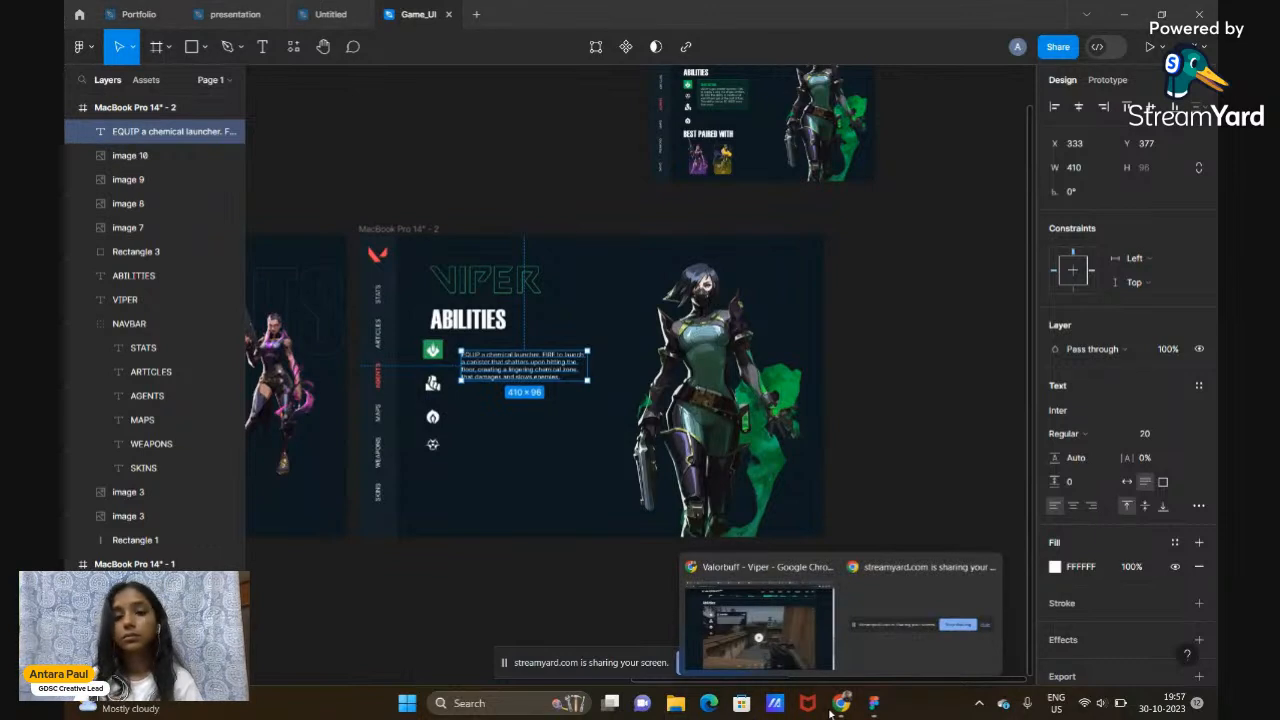
Copy the Snake Bite ability title from the Valorbuff Viper page
click(773, 655)
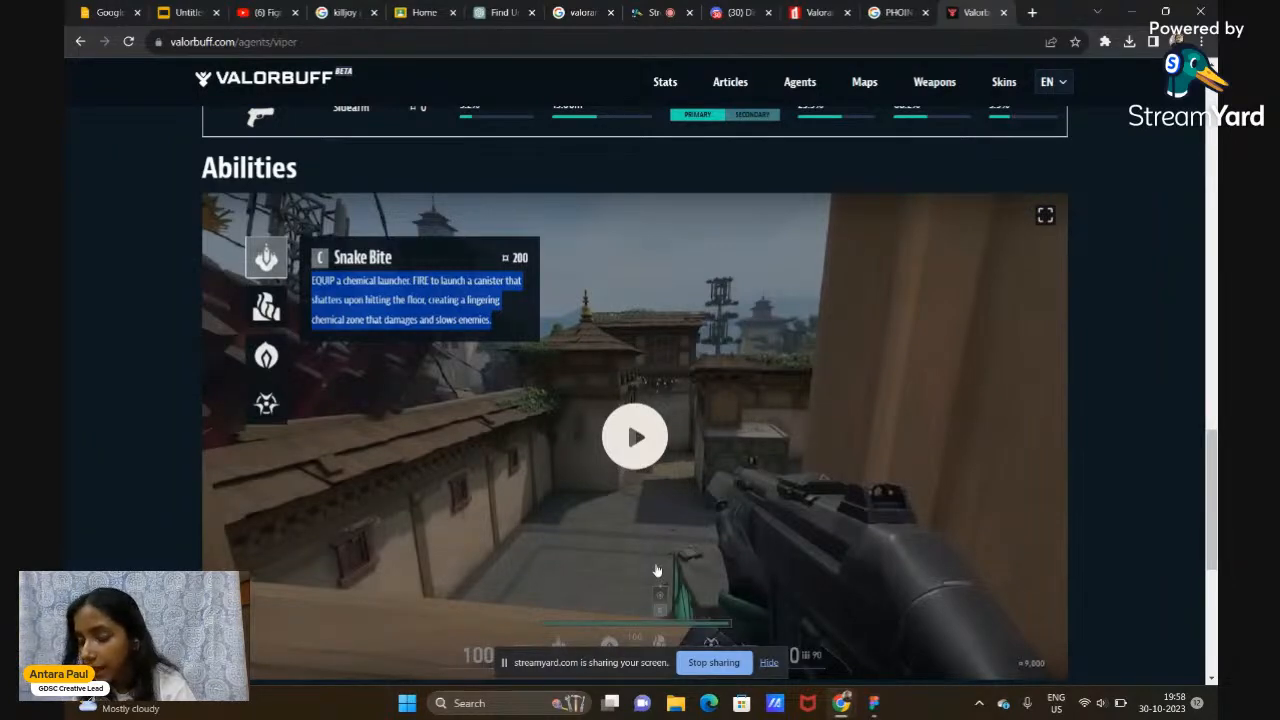
drag(403, 262, 340, 265)
key(ctrl+c)
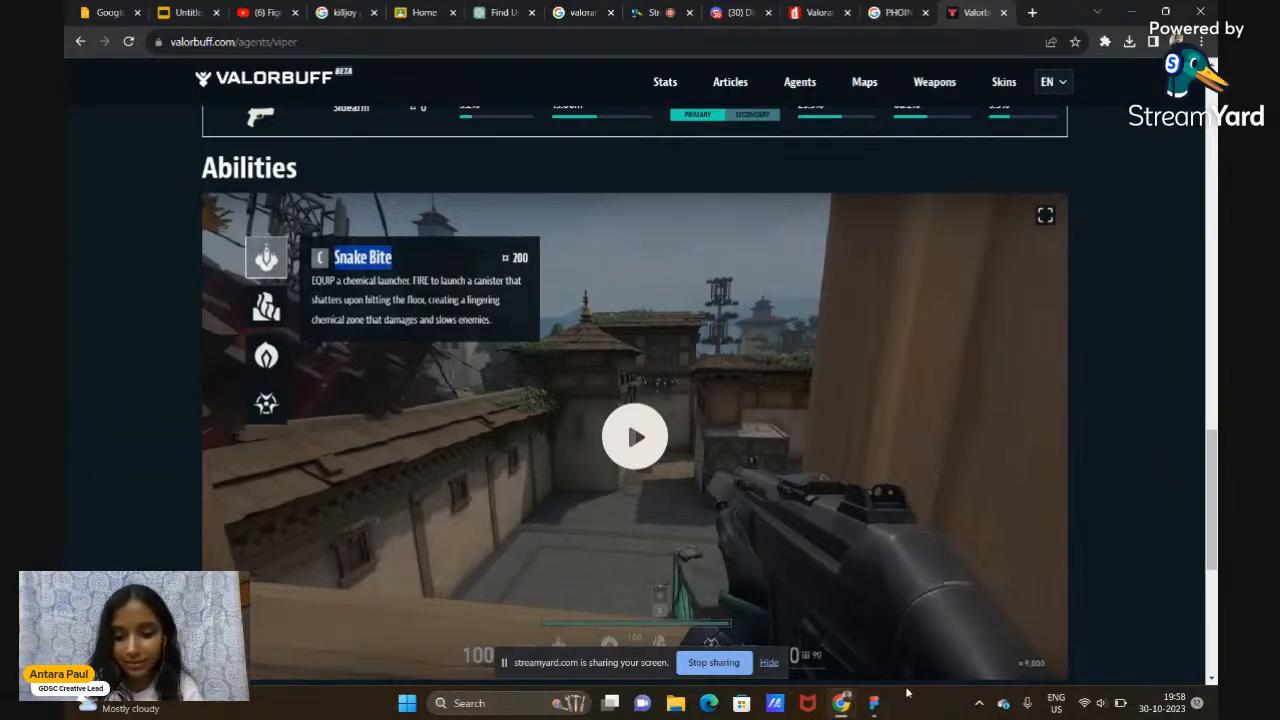
Paste the Snake Bite title into a new text box above the description in Figma
click(873, 703)
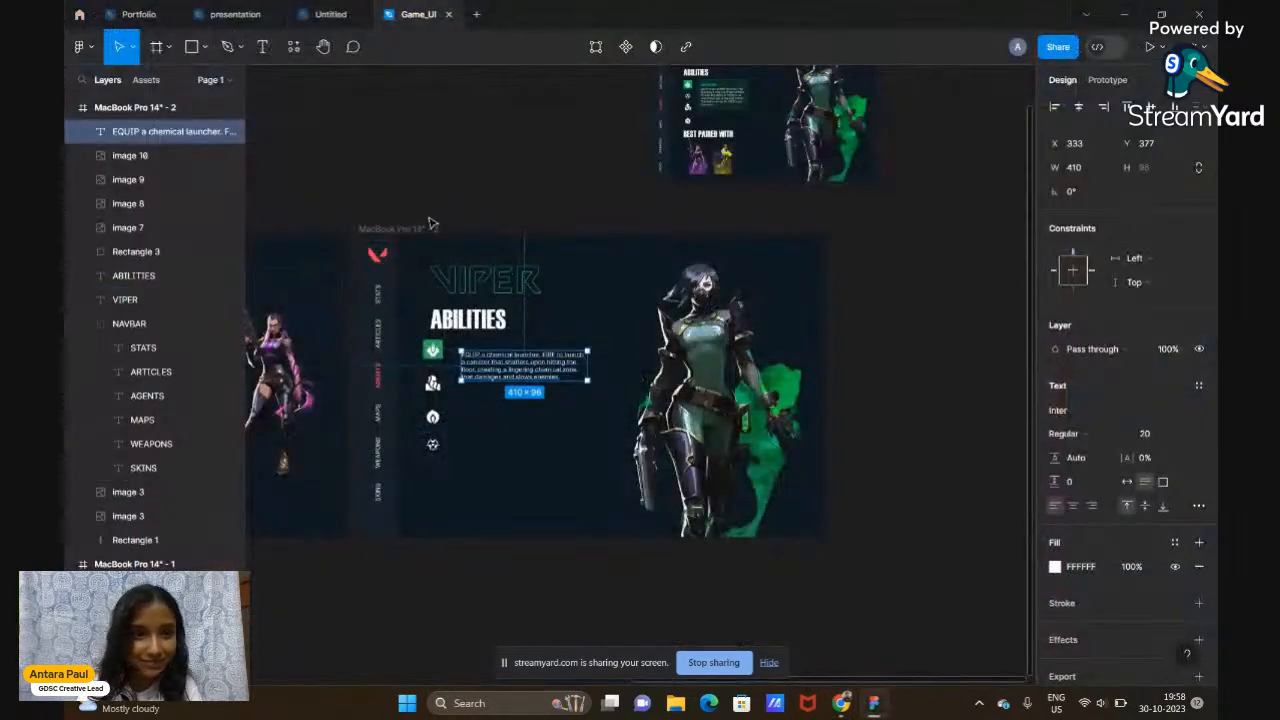
click(256, 48)
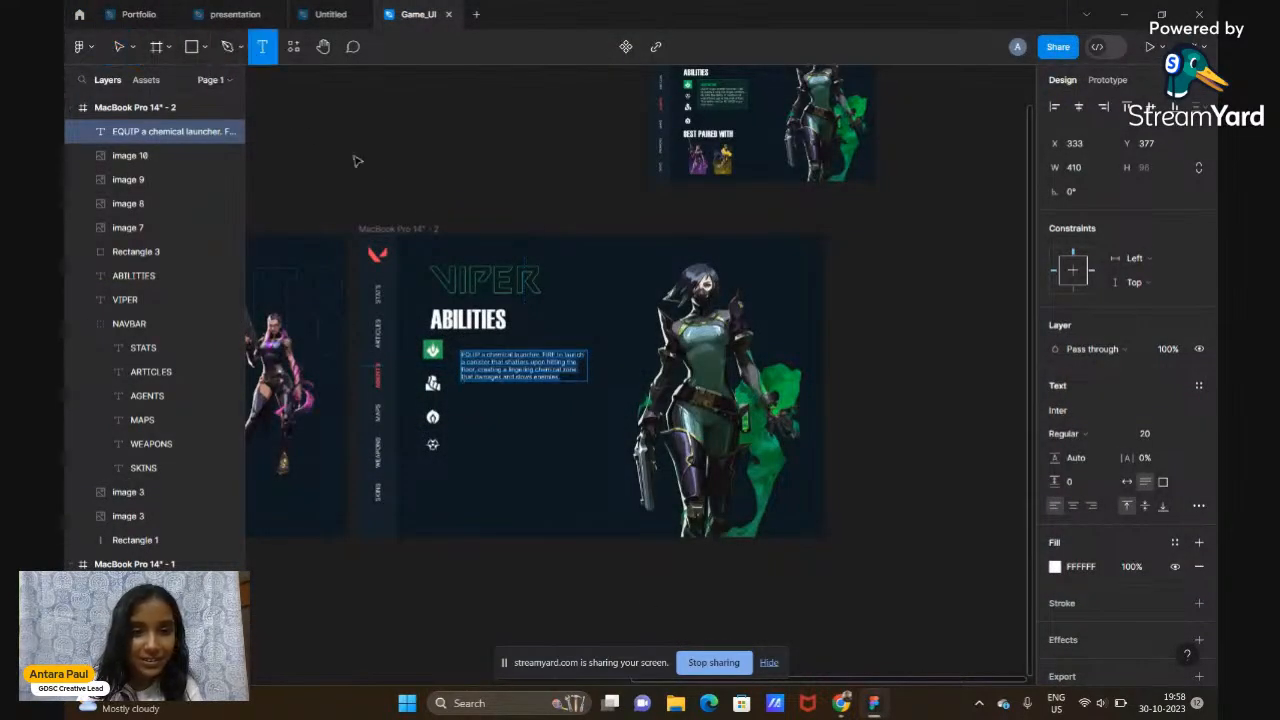
click(568, 332)
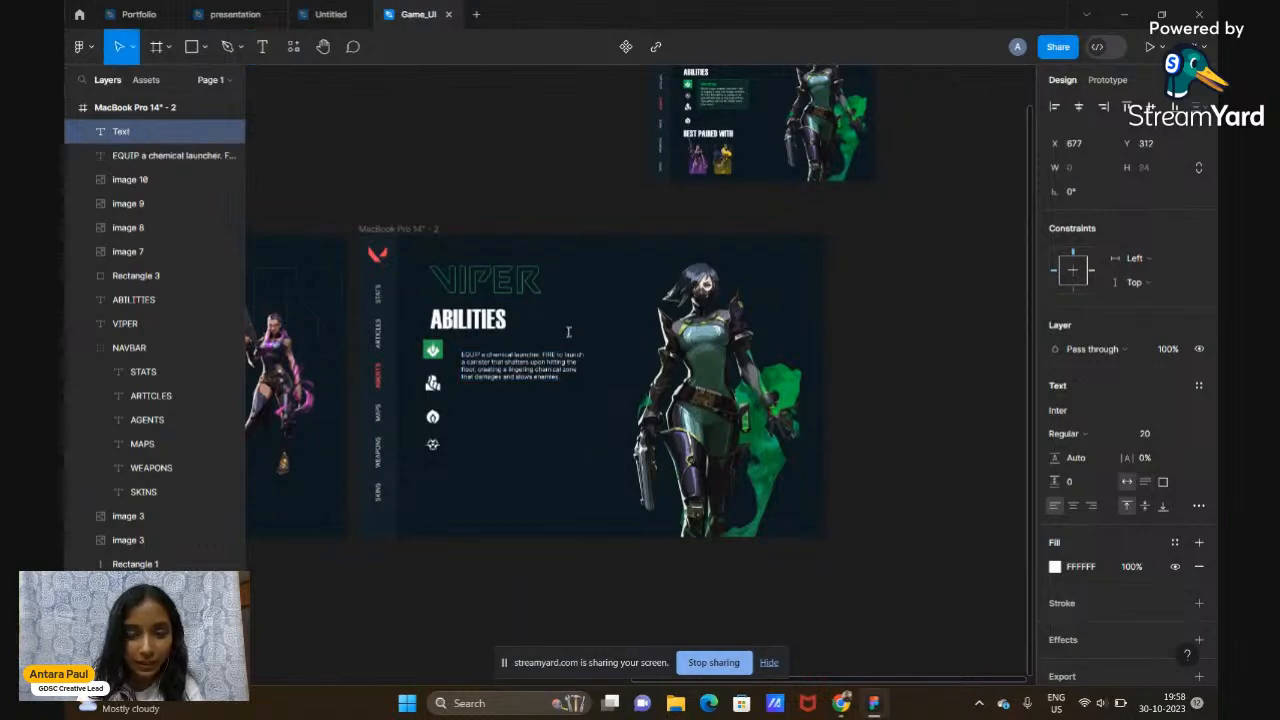
key(ctrl+v)
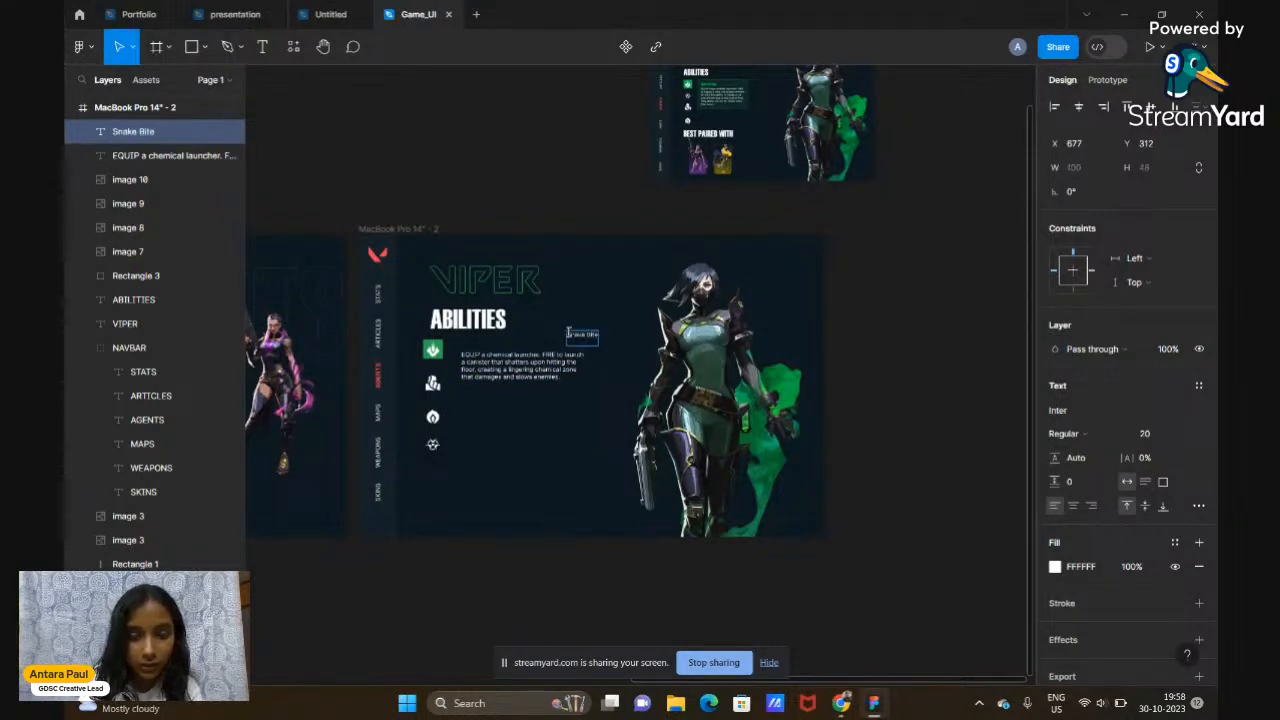
scroll(678, 373, up, 3)
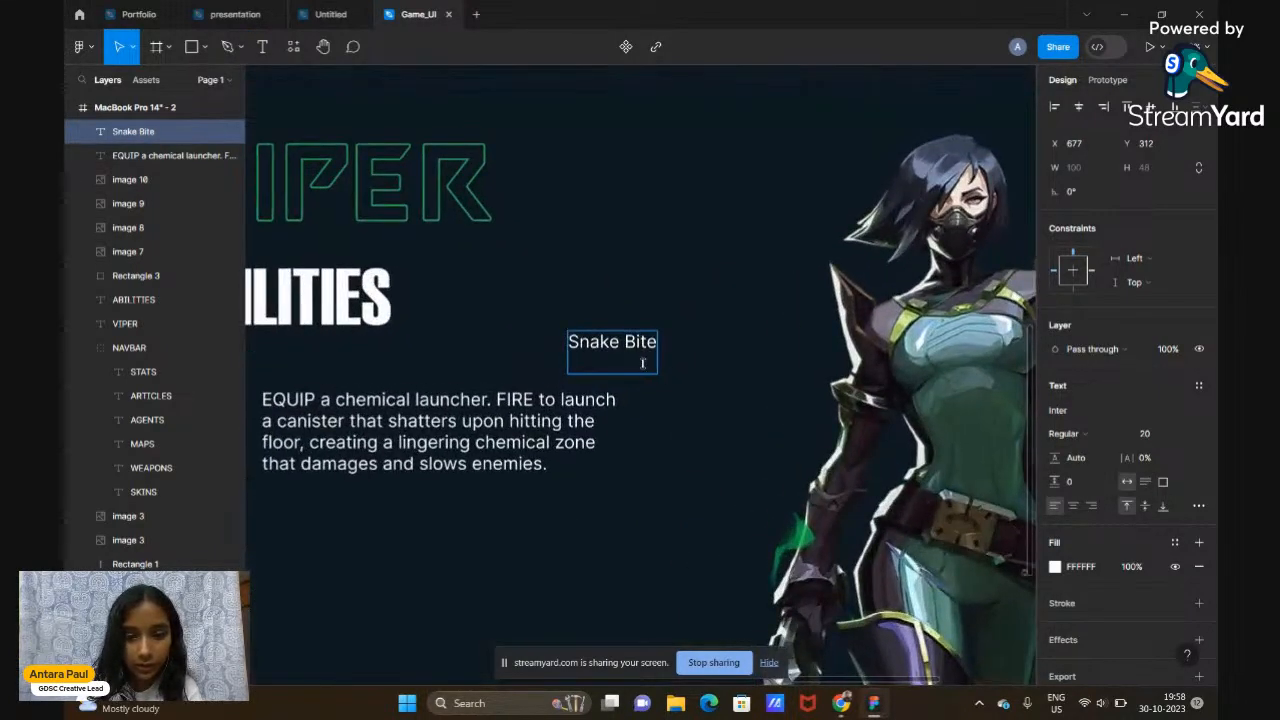
key(ctrl+a)
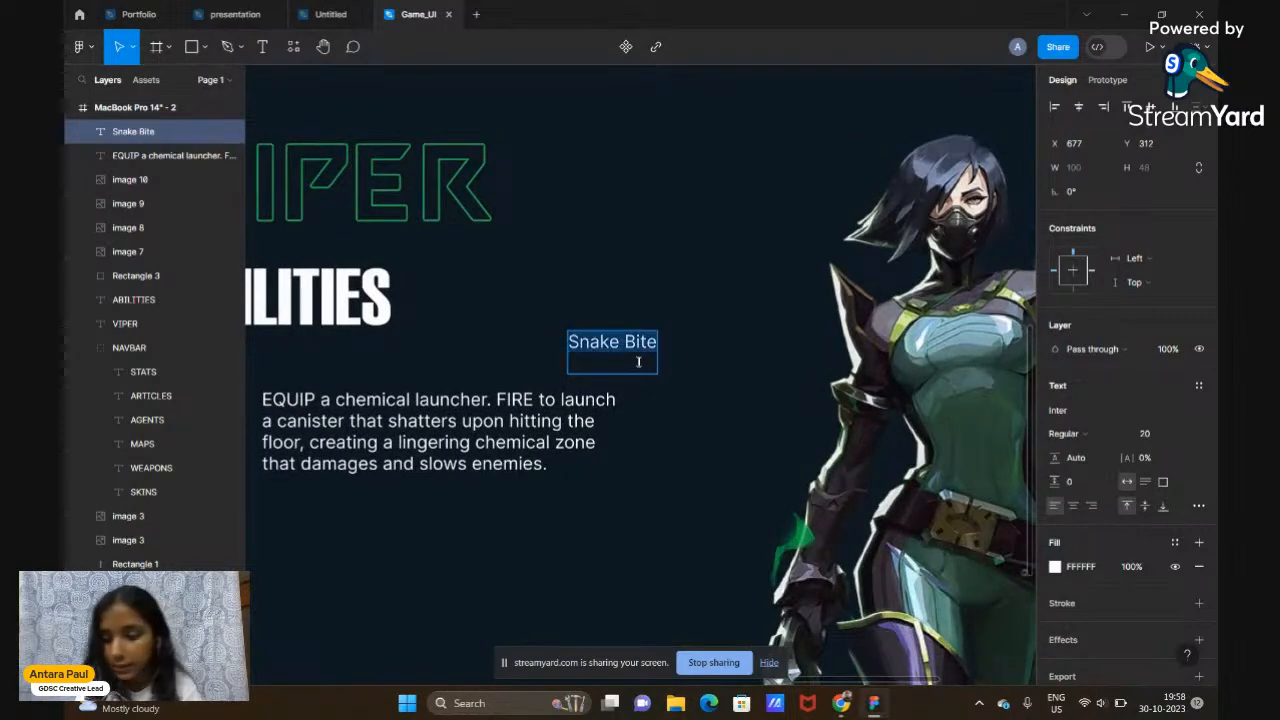
Set the Snake Bite title font to Haettenschweiler at size 40
click(1070, 436)
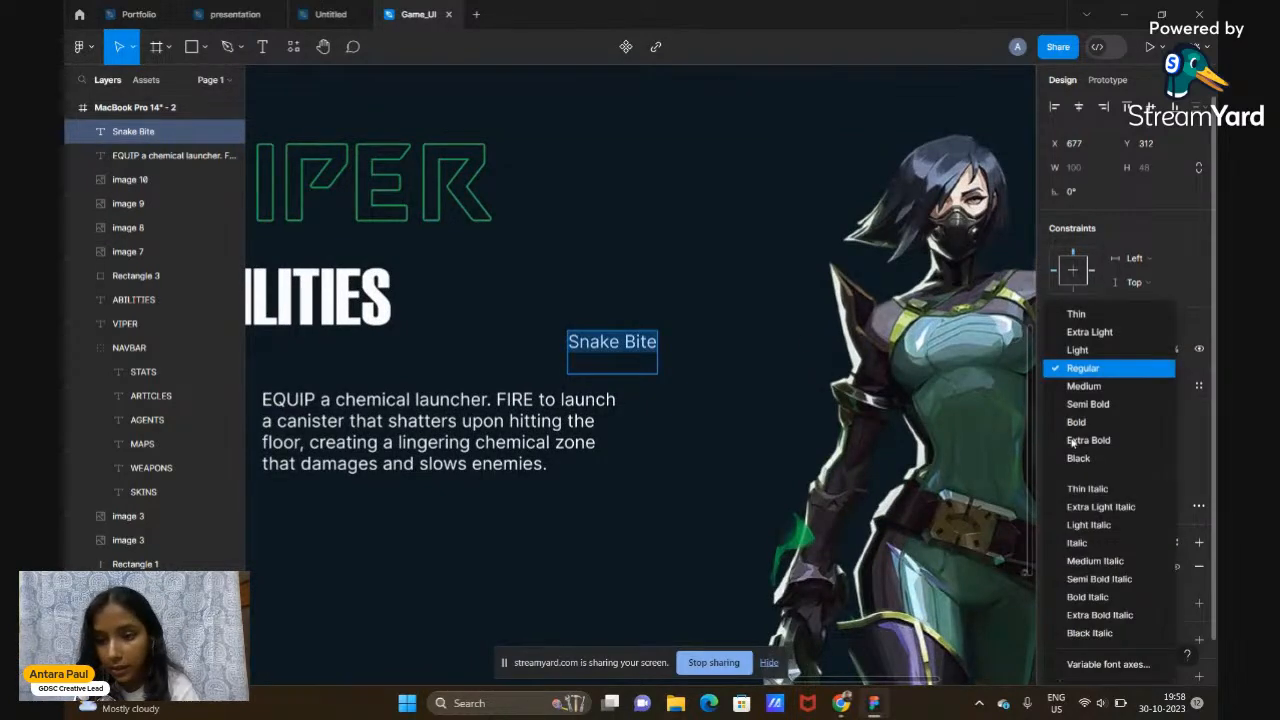
click(1199, 409)
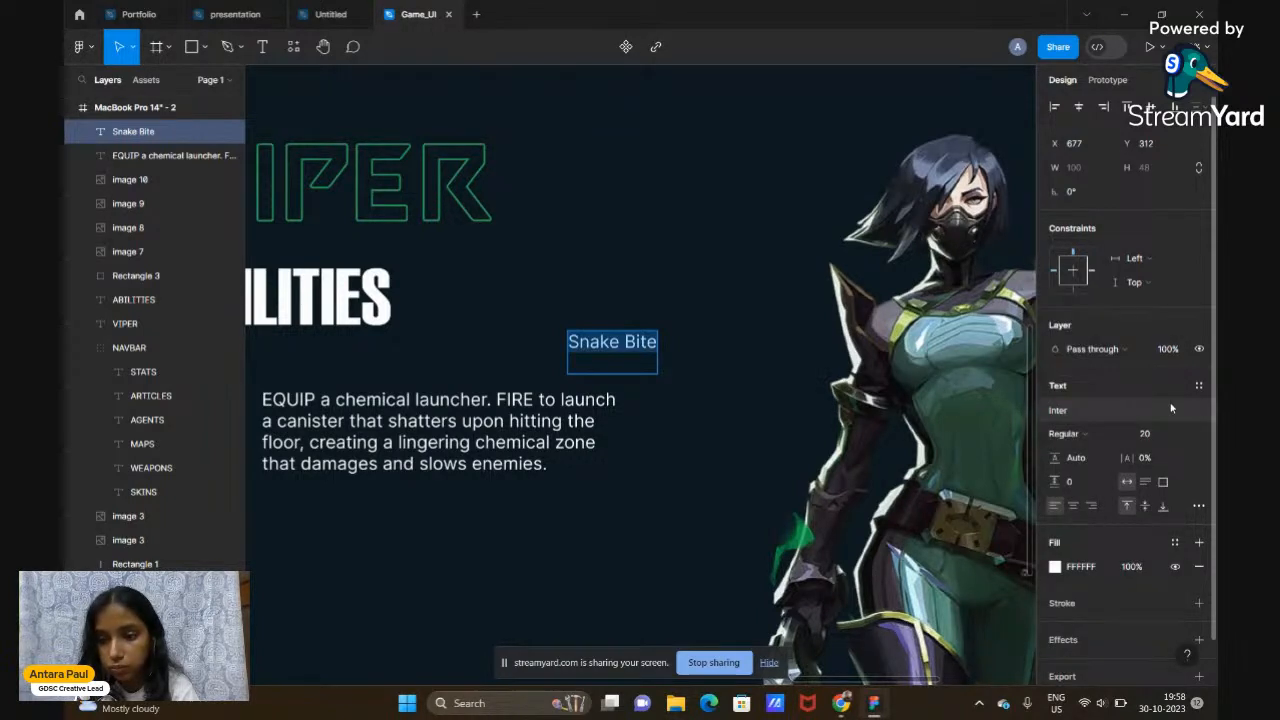
click(1060, 410)
text(HAE)
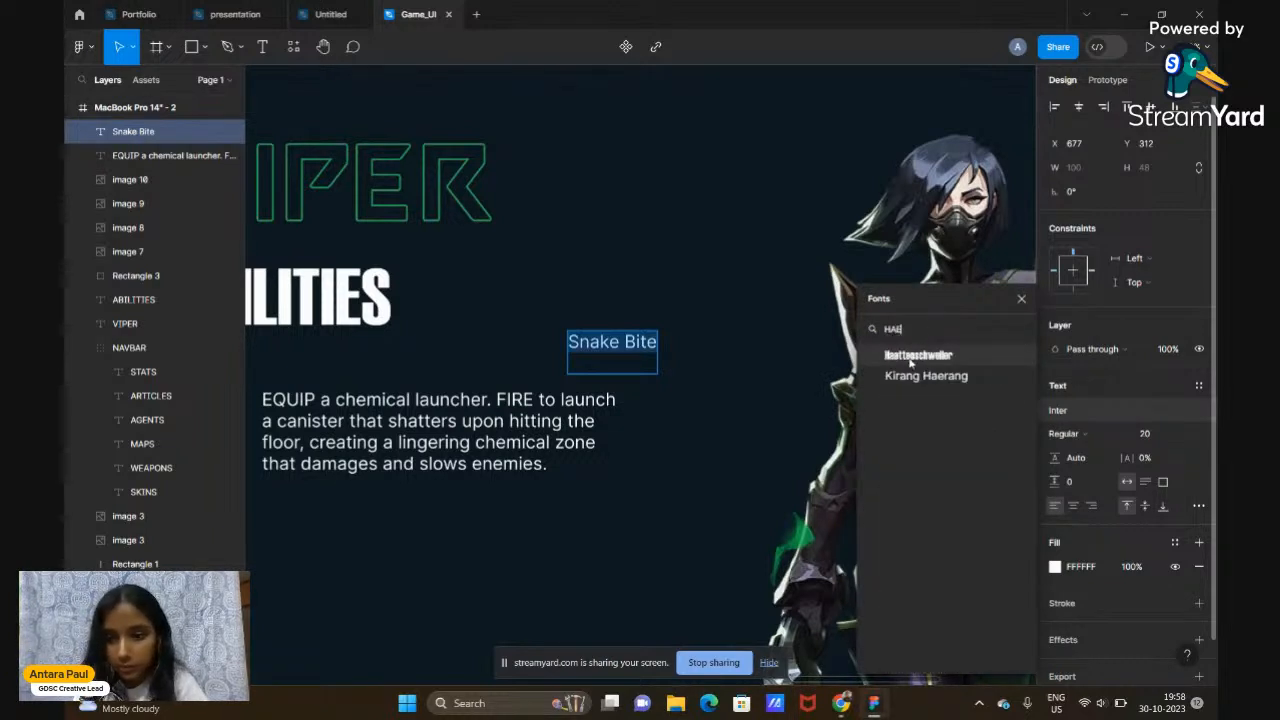
click(915, 356)
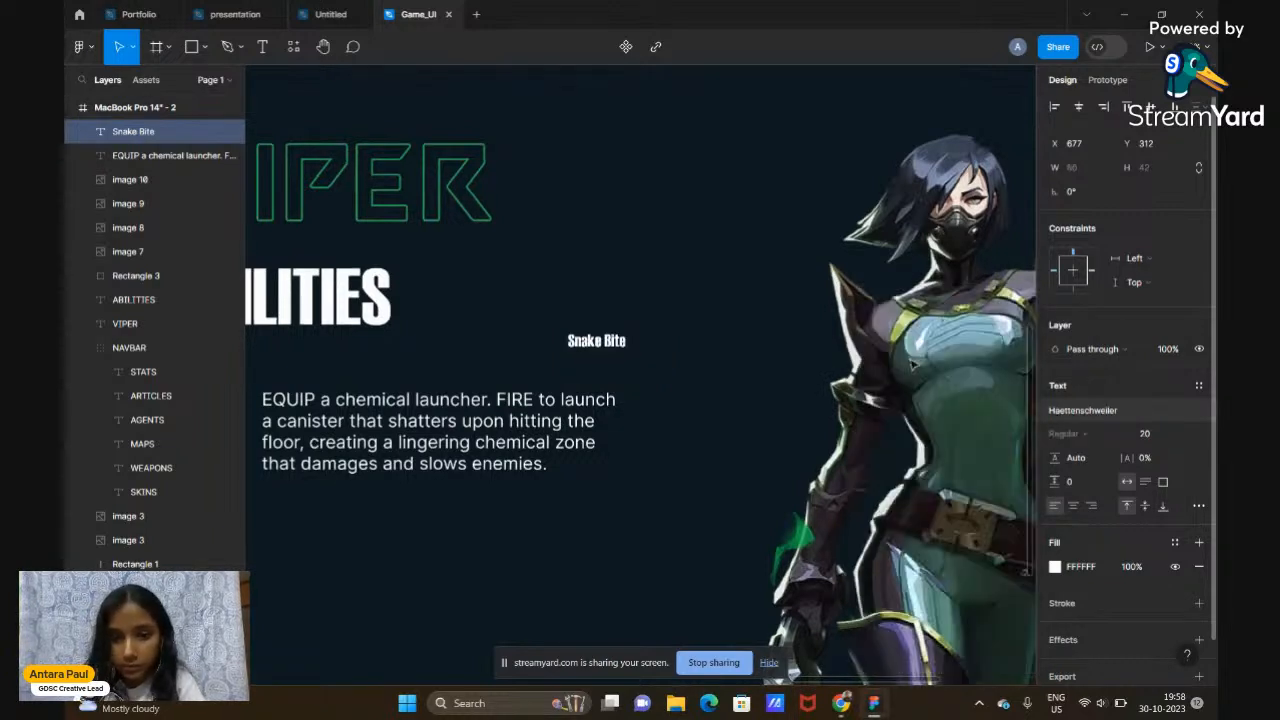
scroll(624, 415, down, 2)
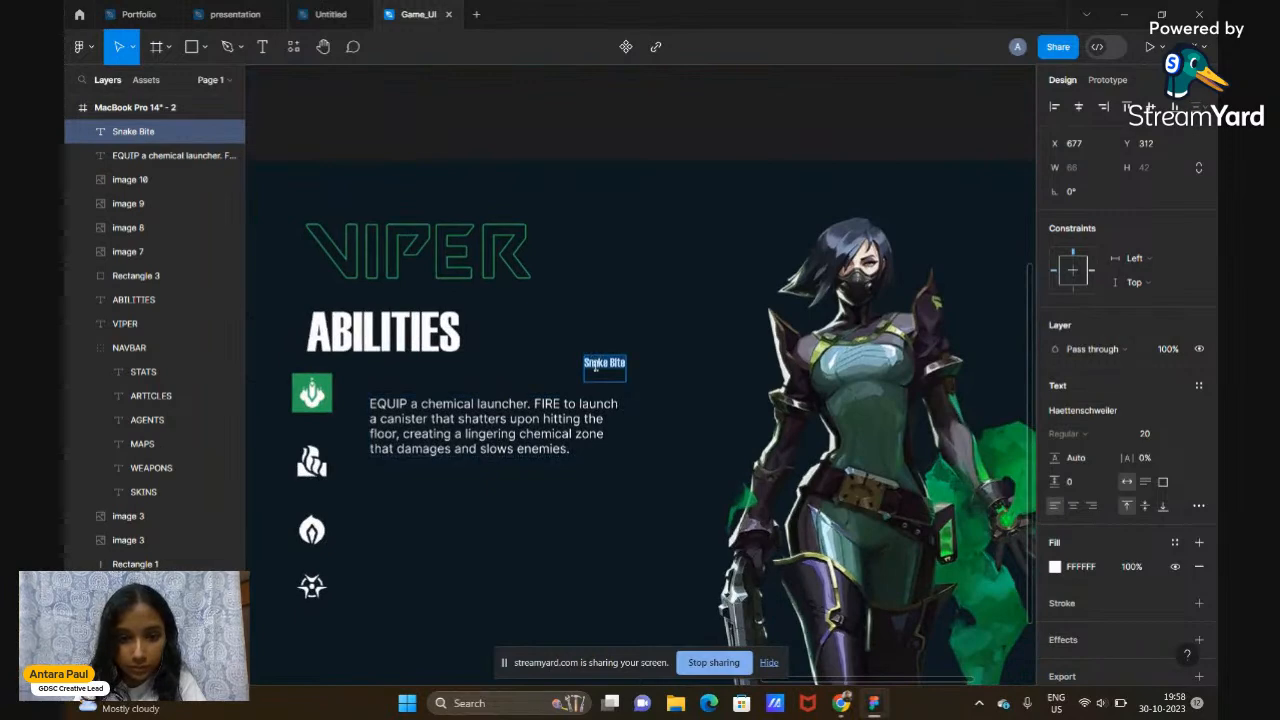
click(1158, 440)
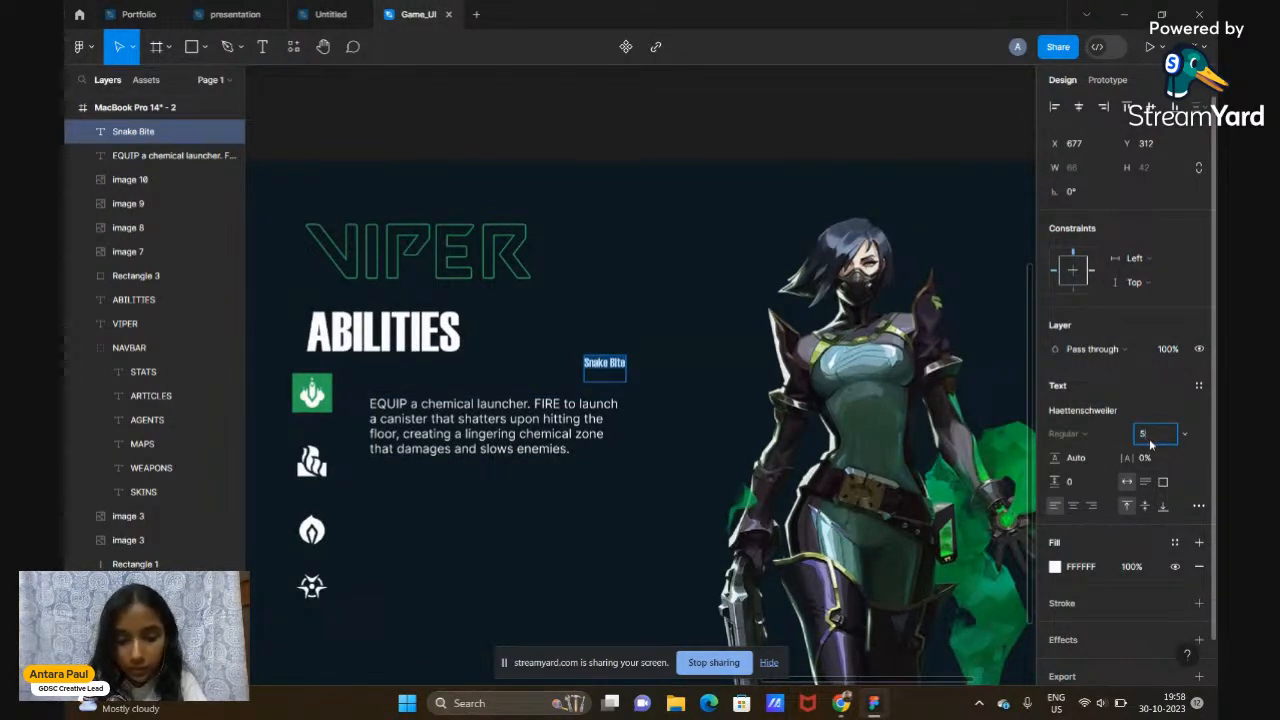
key(Return)
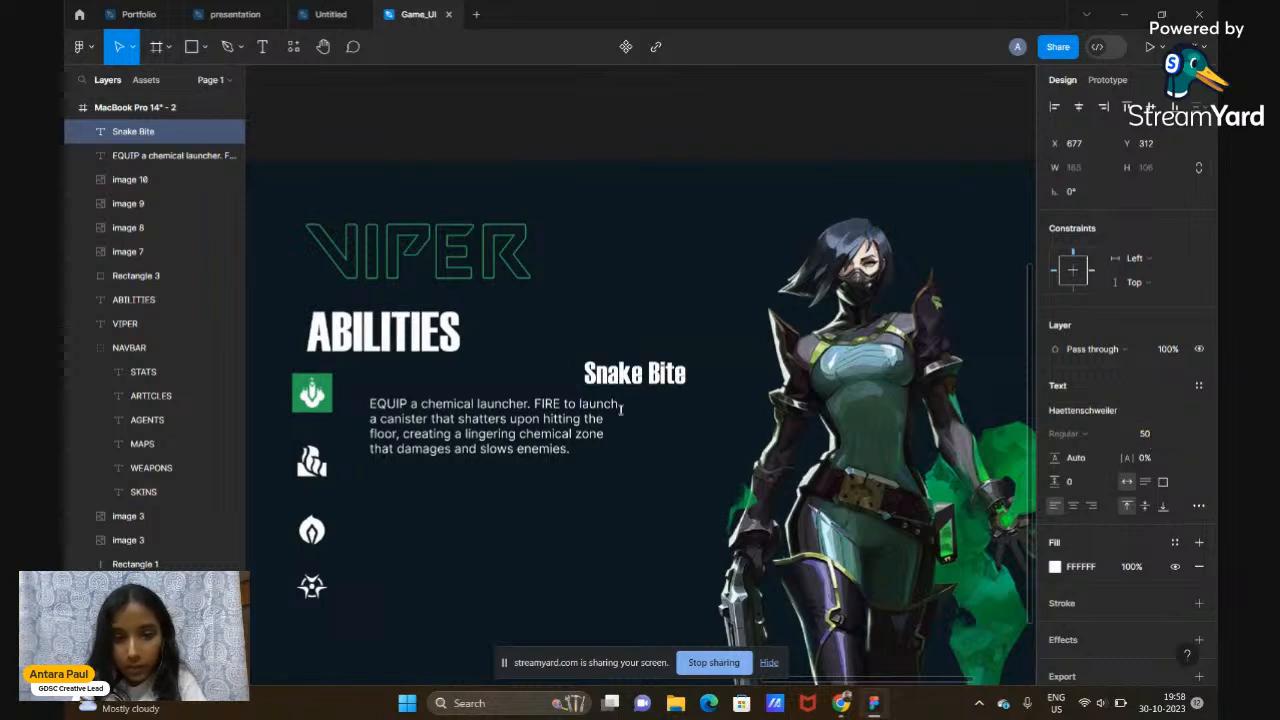
click(1155, 436)
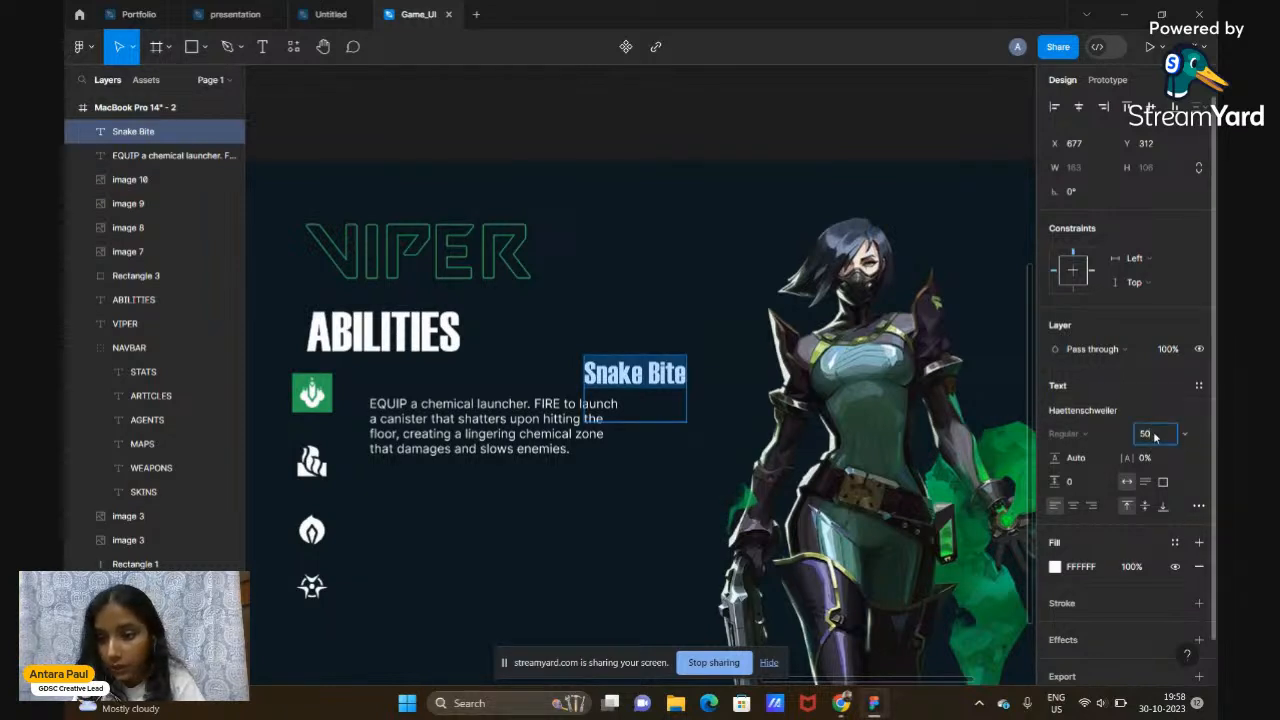
key(Return)
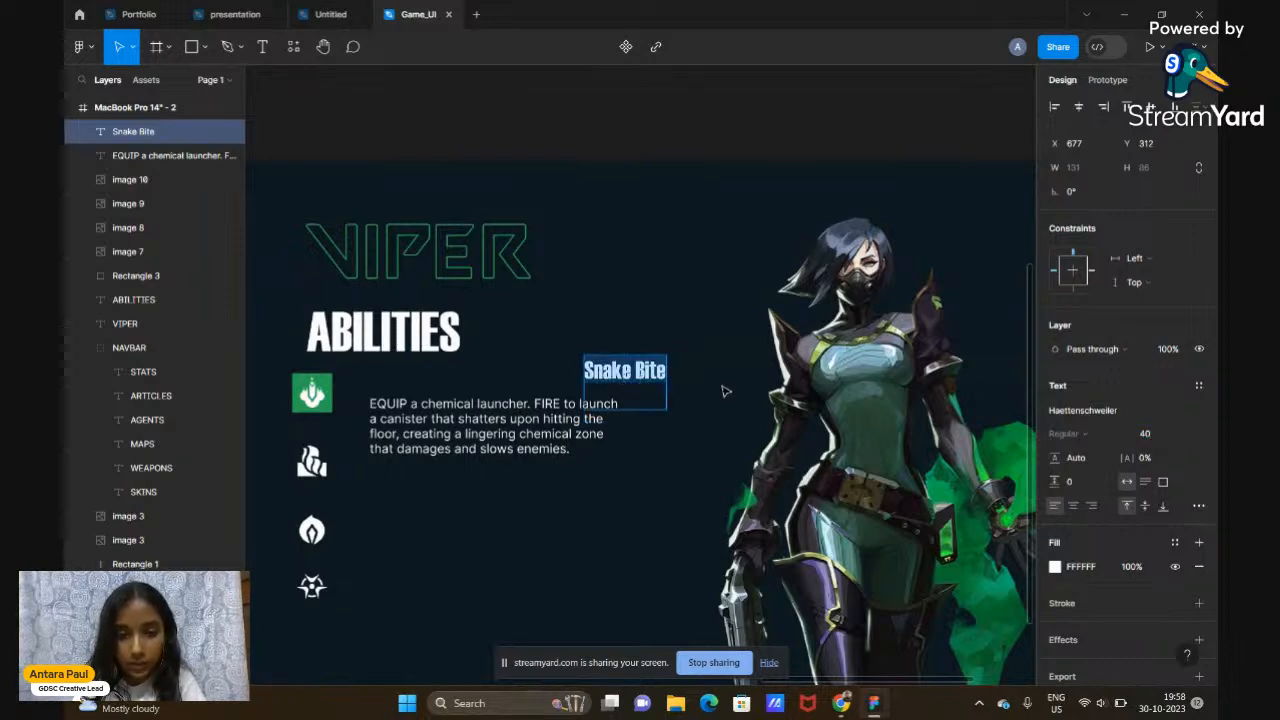
Move the Snake Bite title beside the green icon, above the description
scroll(725, 392, down, 3)
scroll(725, 392, up, 2)
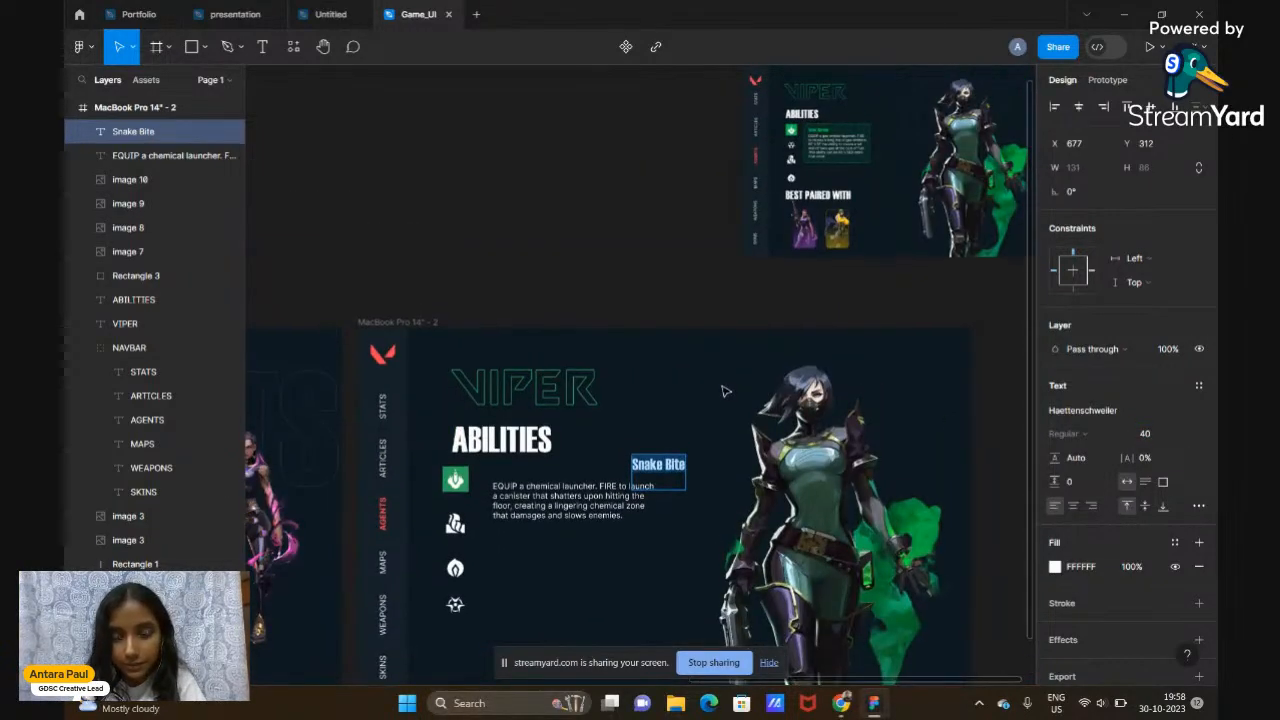
drag(660, 472, 520, 474)
scroll(519, 475, up, 5)
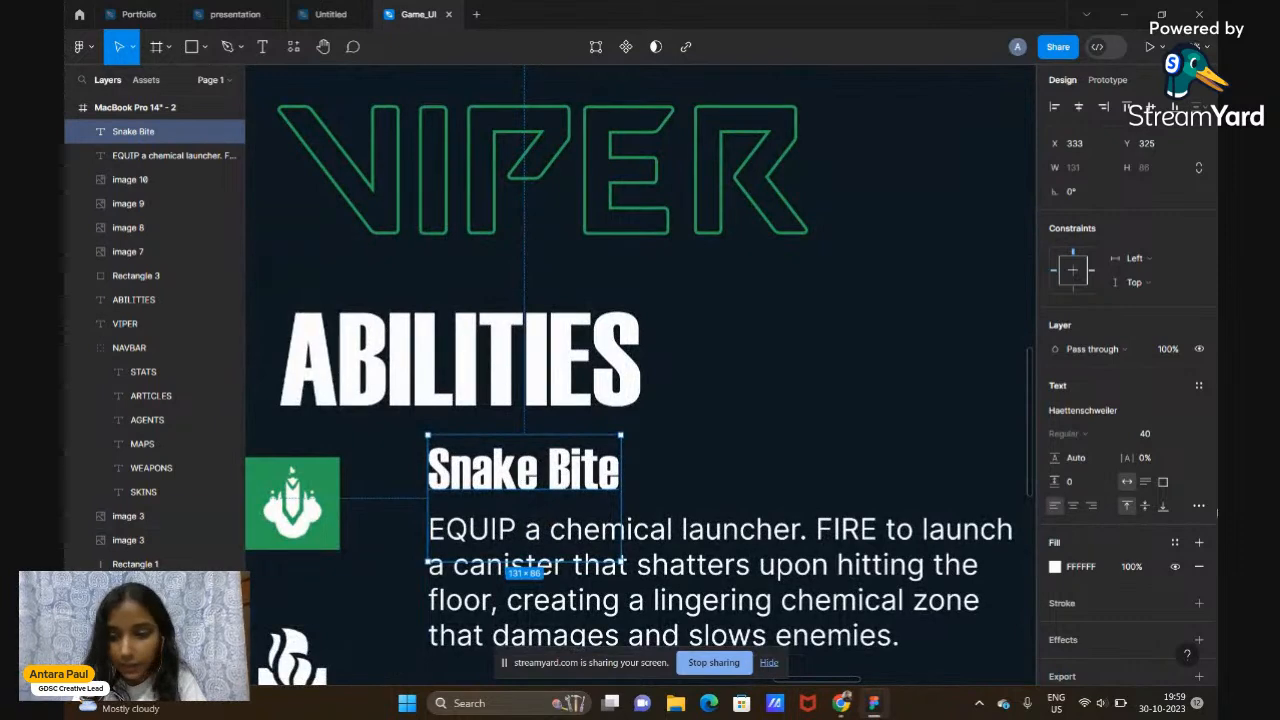
Colour the Snake Bite title green #2AA157
click(1055, 569)
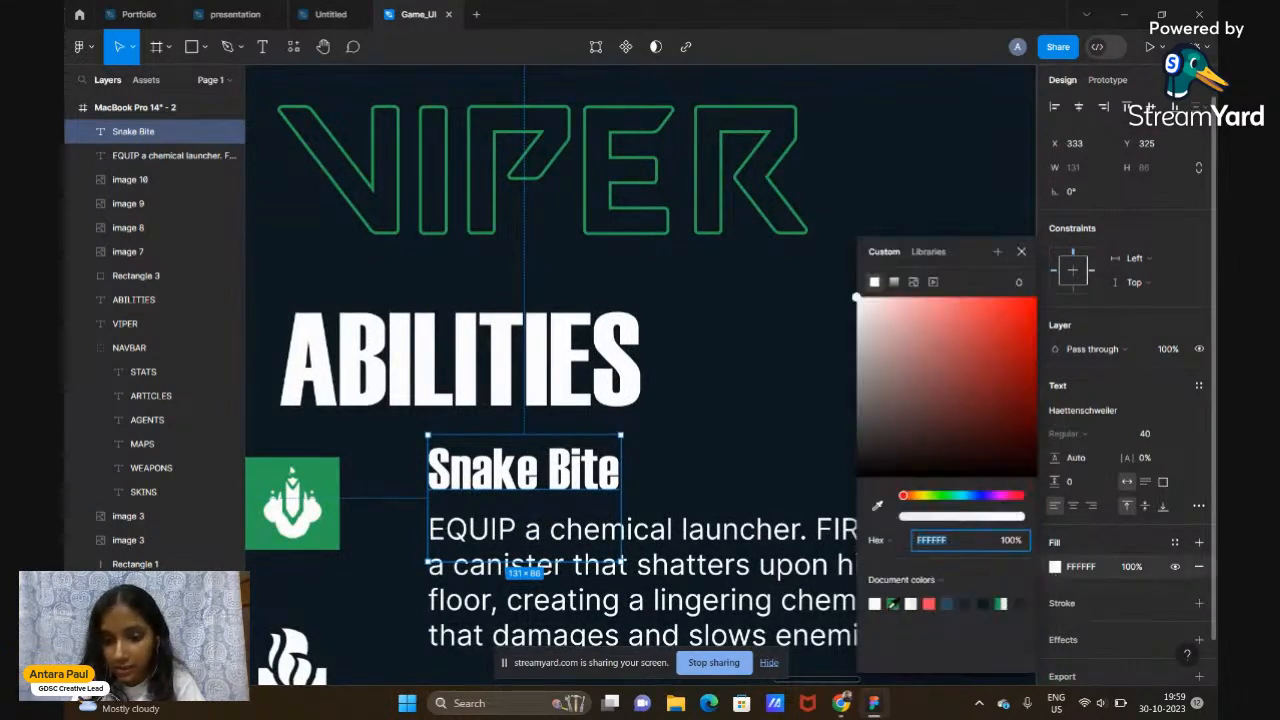
click(893, 603)
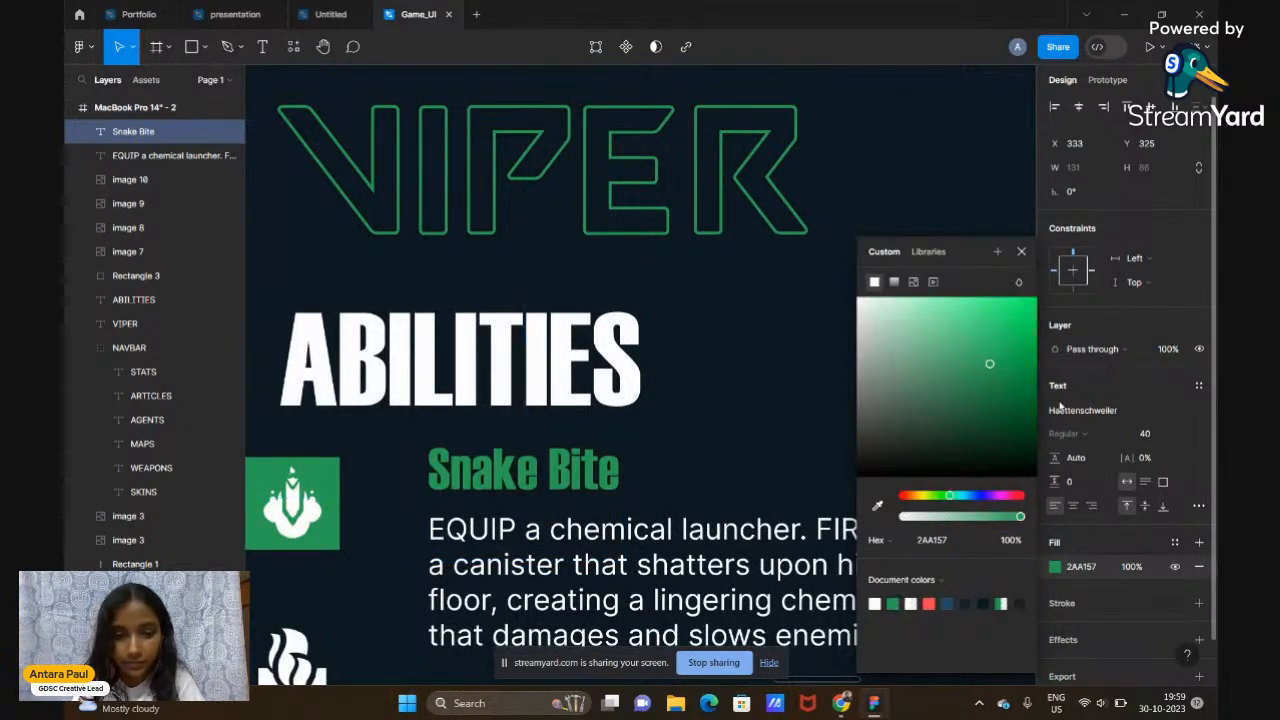
click(1021, 254)
scroll(791, 340, down, 5)
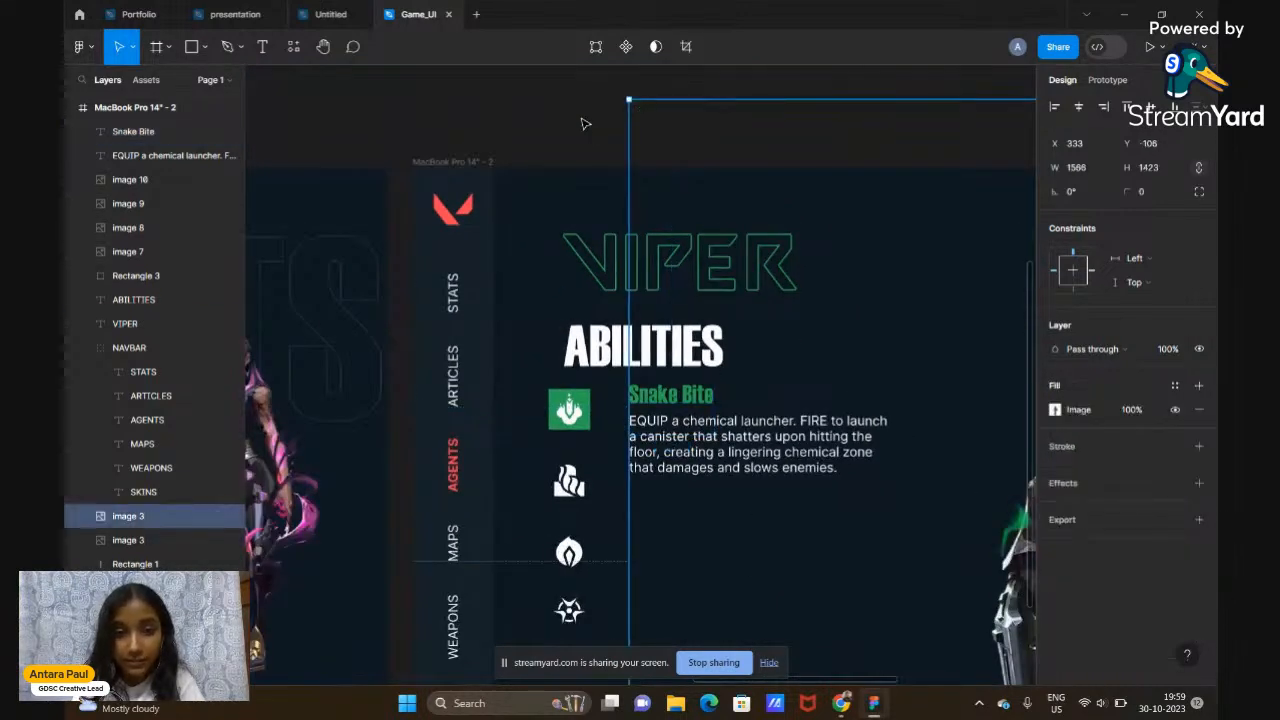
click(587, 124)
scroll(745, 462, down, 5)
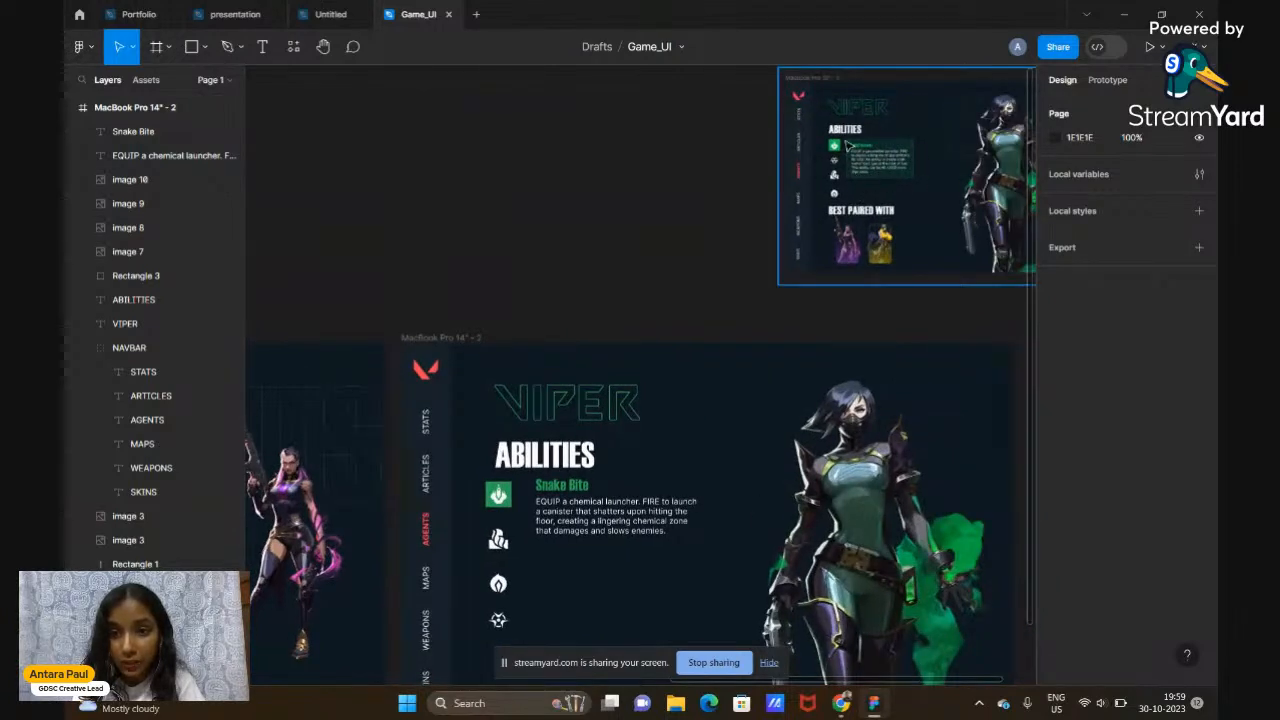
scroll(590, 535, up, 4)
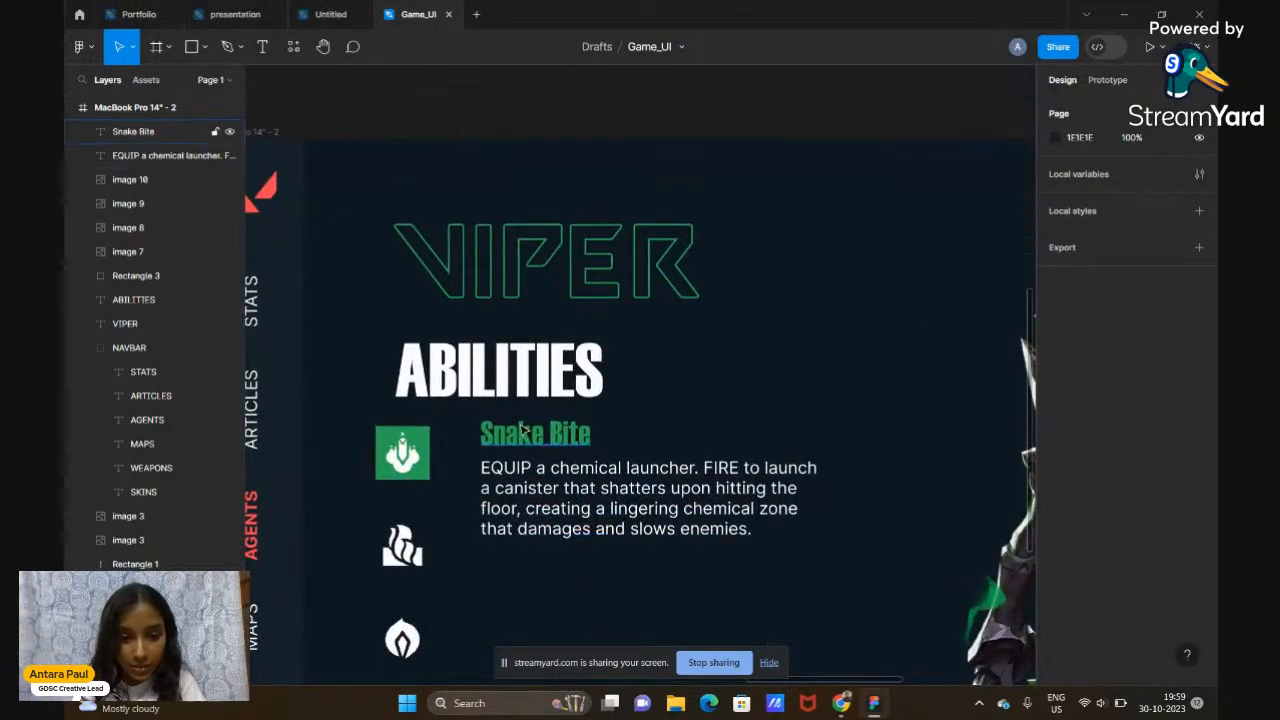
Draw a 428×200 rectangle over Snake Bite, filled green 2AA157 at 40% opacity
click(191, 46)
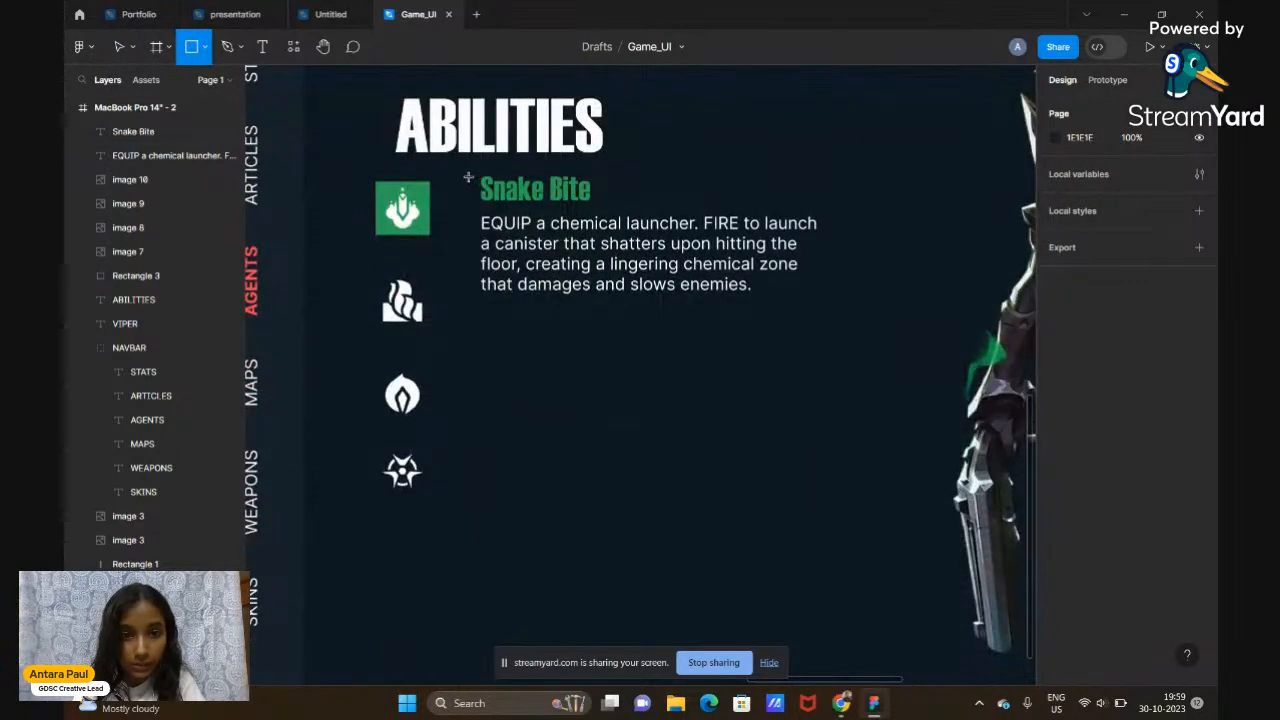
drag(465, 182, 828, 351)
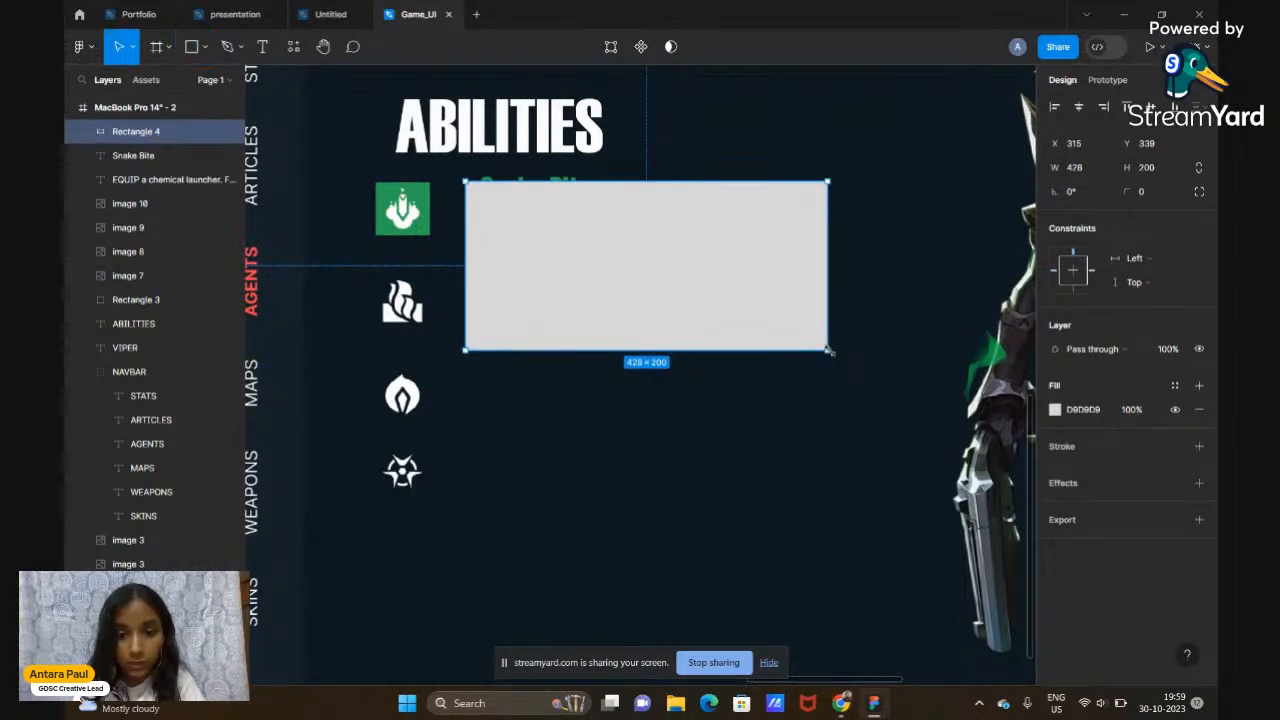
click(1055, 409)
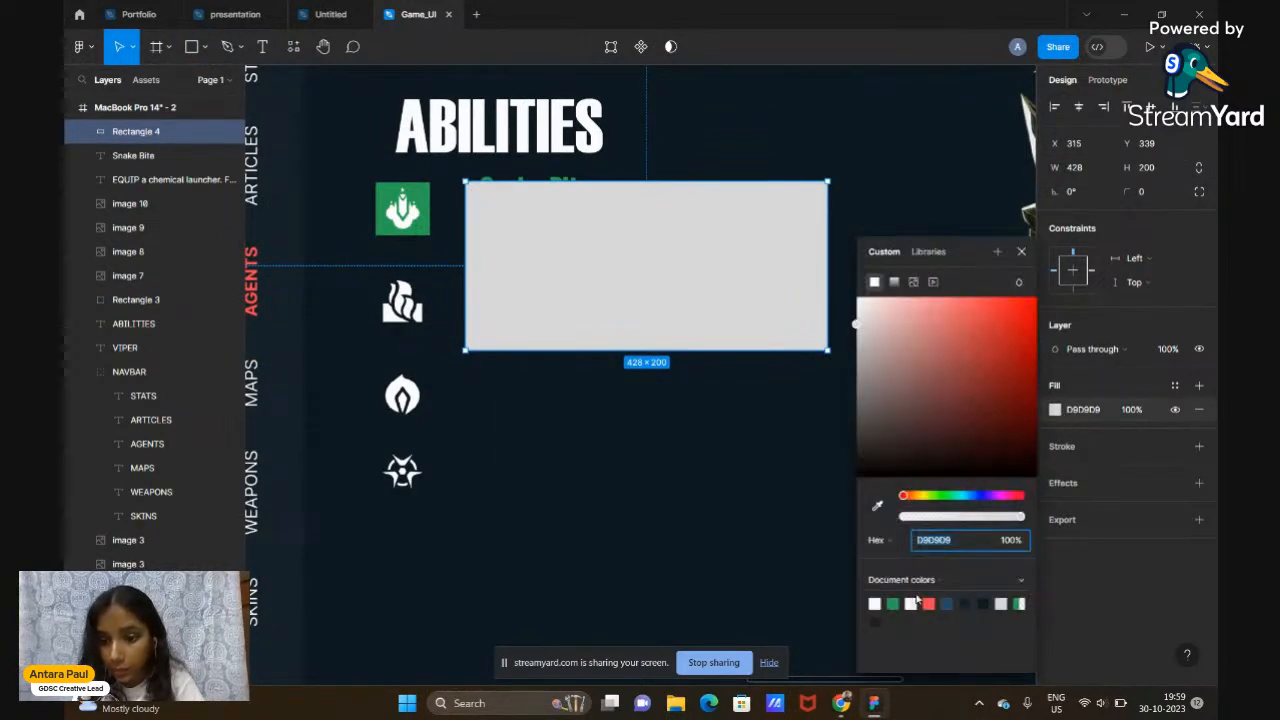
click(892, 603)
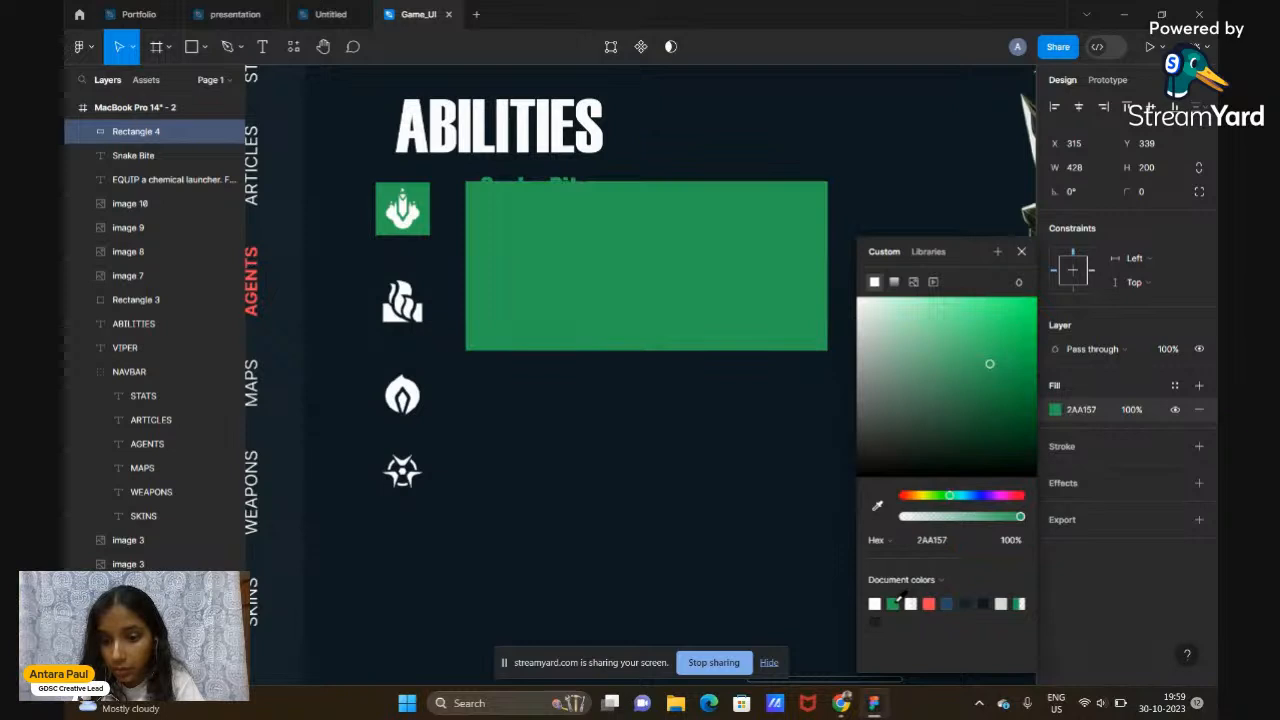
click(1129, 410)
text(40)
key(Return)
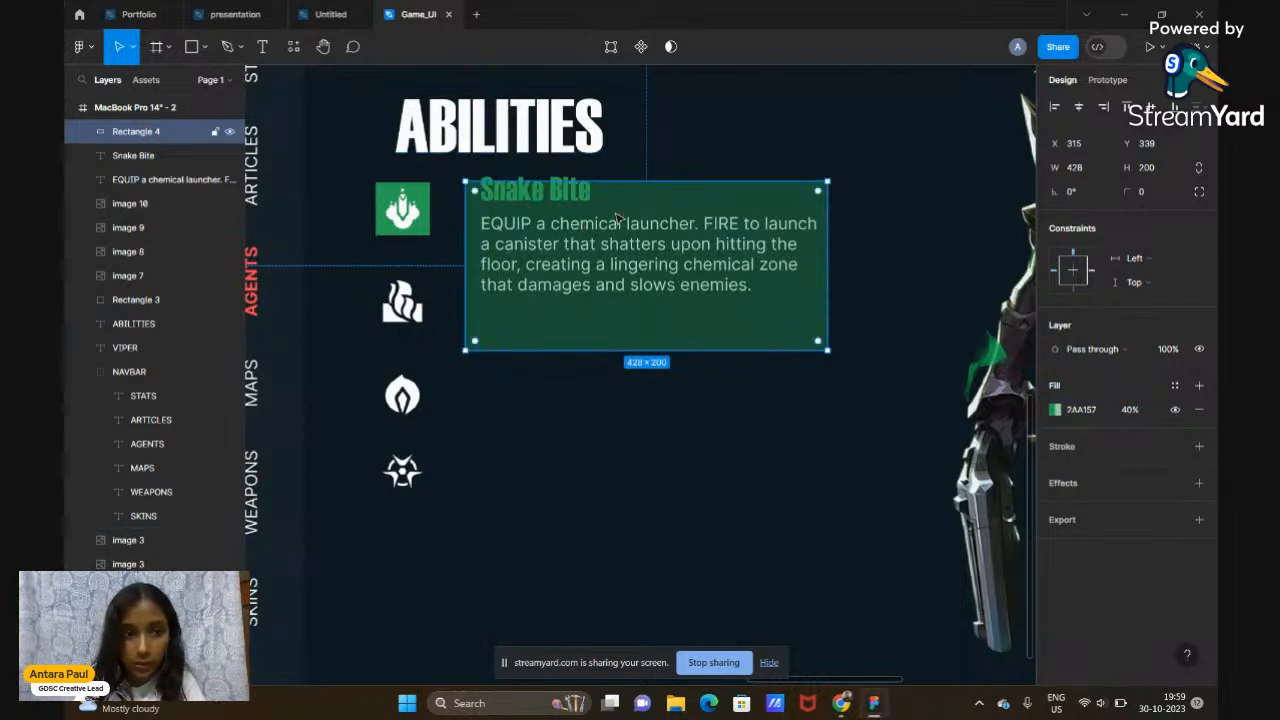
Send the green rectangle behind the text and move the Snake Bite title and description down inside it
drag(130, 131, 127, 195)
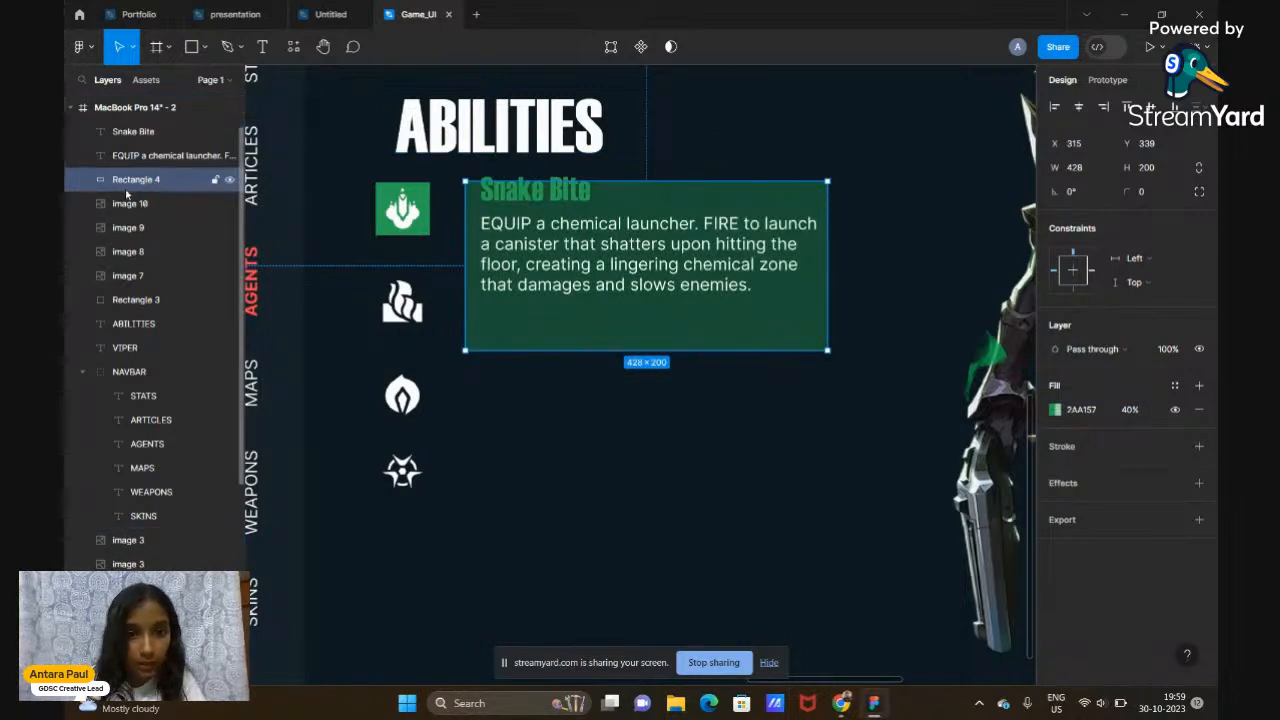
mouse_move(565, 203)
mouse_down()
mouse_move(563, 217)
mouse_move(562, 205)
mouse_up()
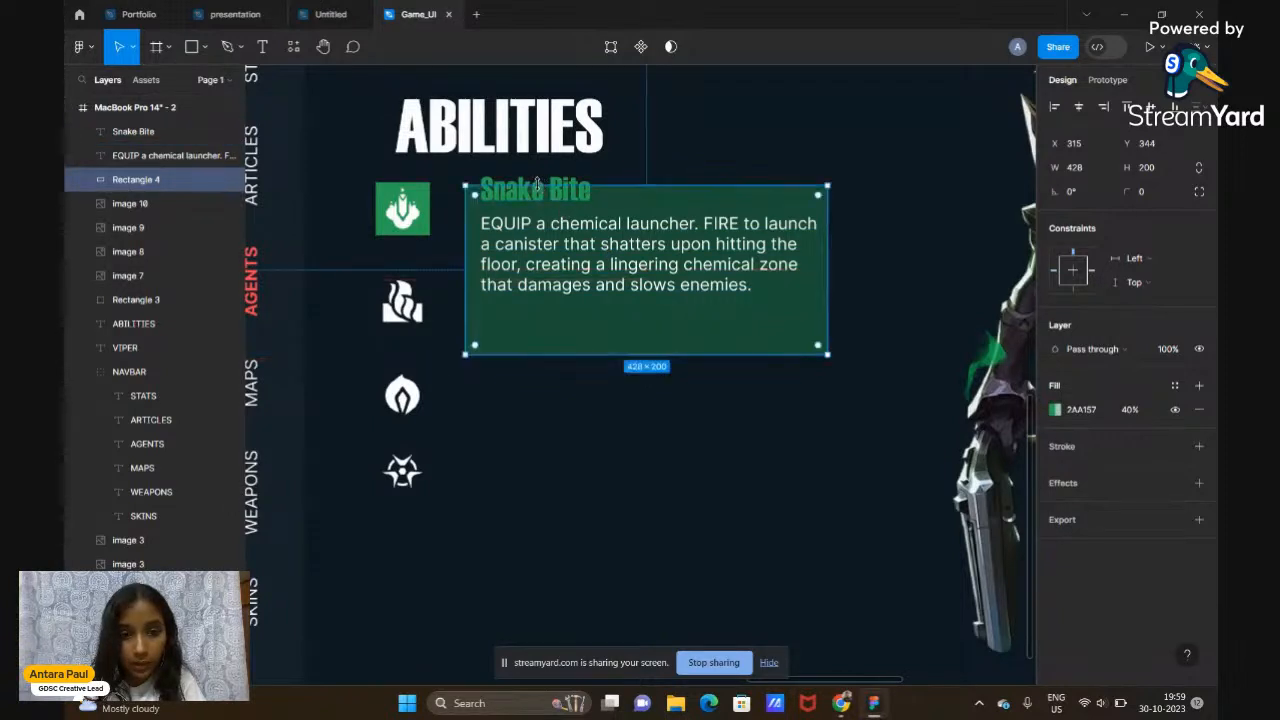
double_click(540, 191)
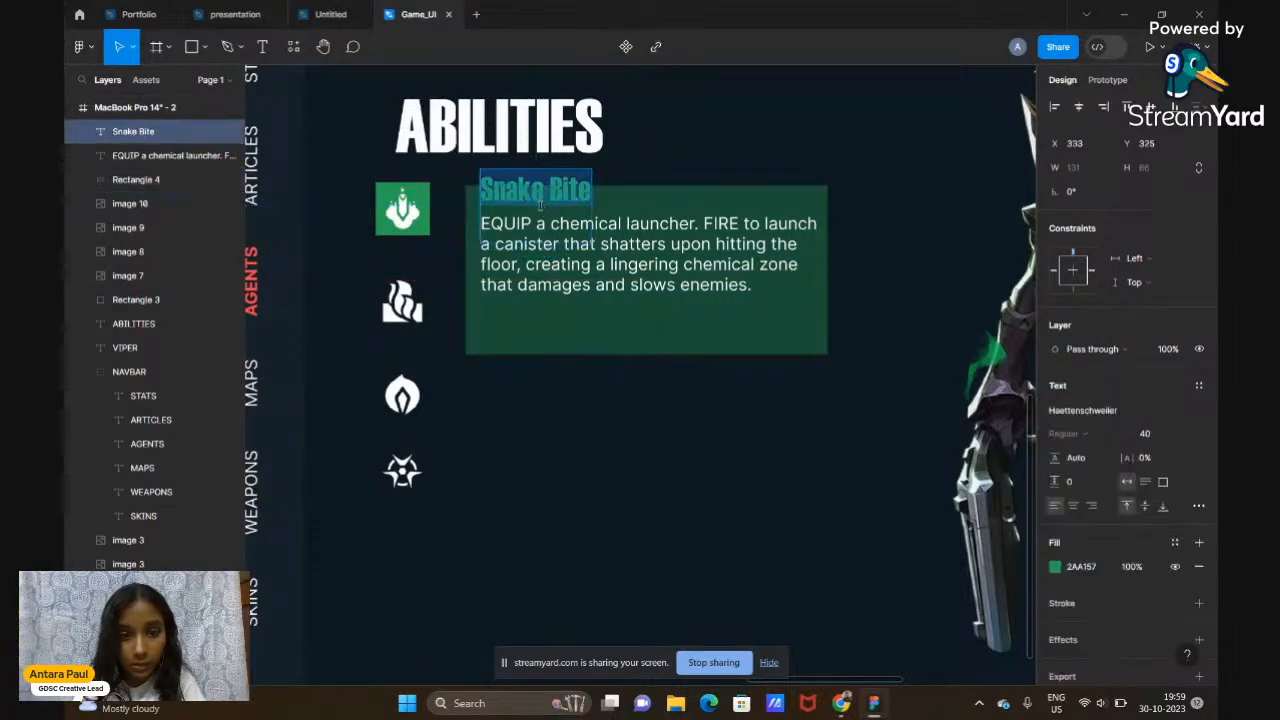
key(Escape)
drag(566, 199, 563, 221)
drag(656, 261, 656, 287)
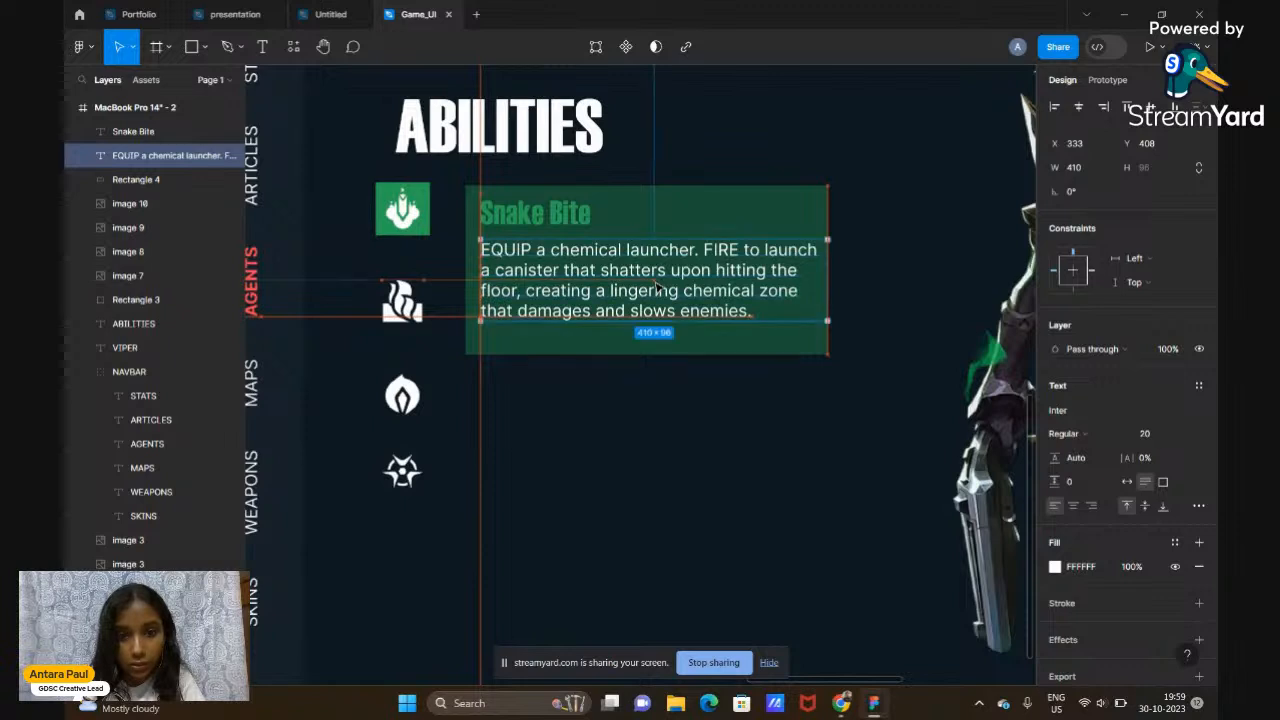
Narrow the EQUIP description box so it wraps to five lines
click(566, 226)
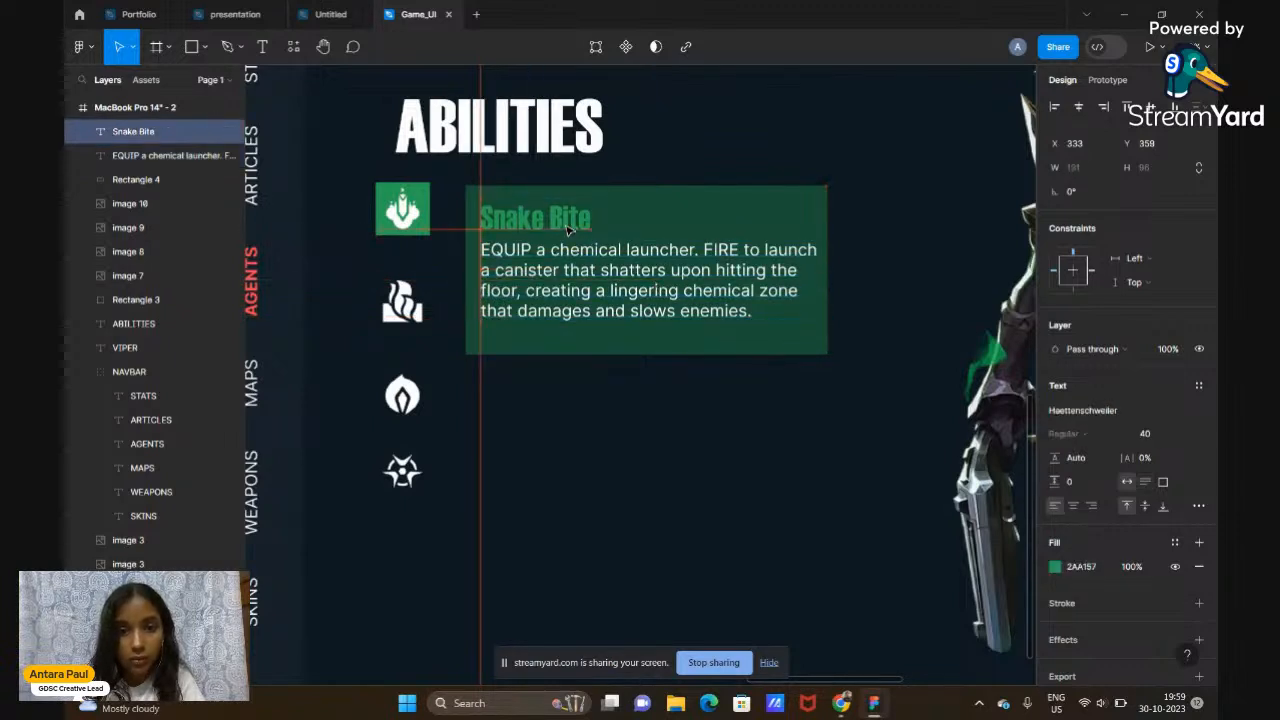
click(522, 272)
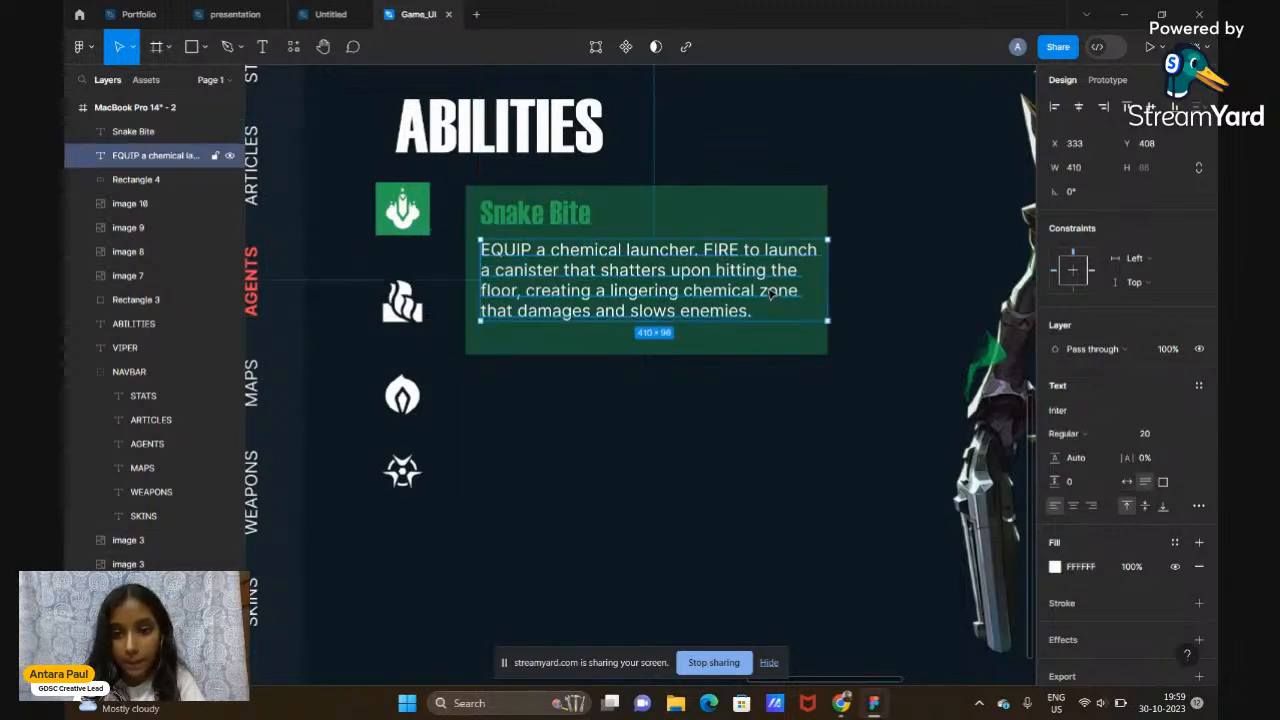
drag(827, 282, 815, 282)
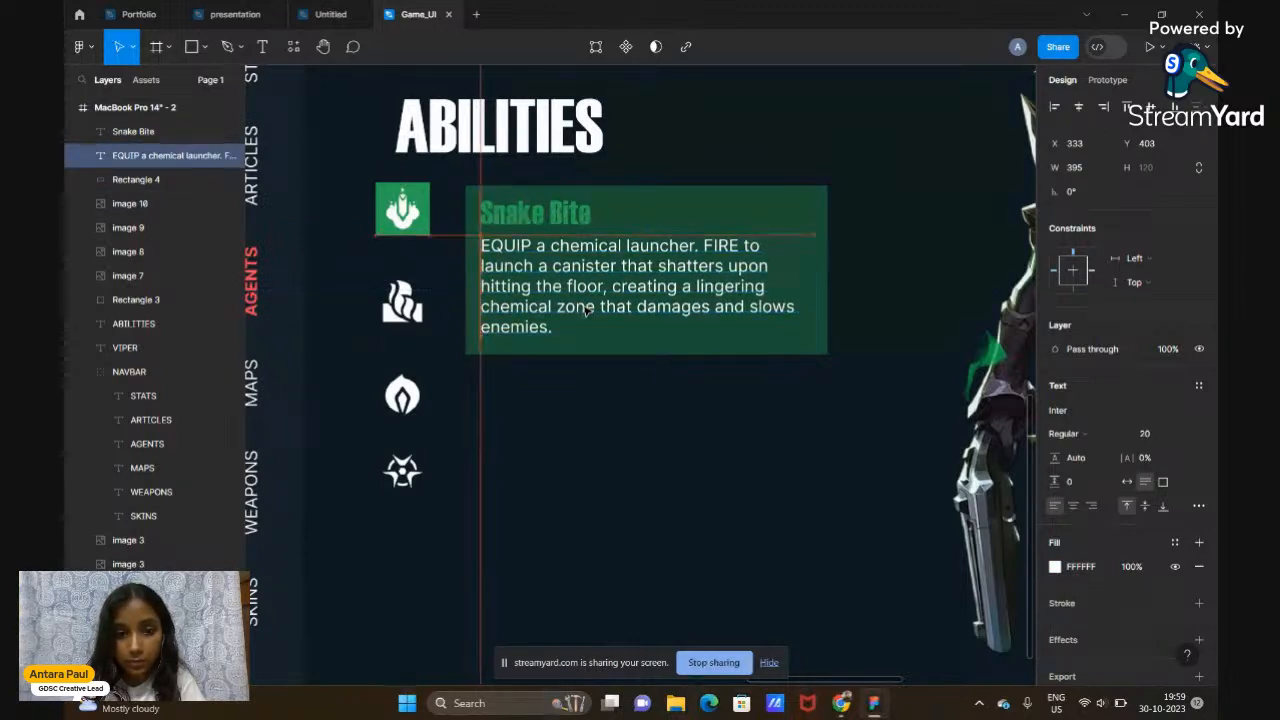
click(591, 437)
Lower the green card's fill opacity to 30%
scroll(591, 437, down, 2)
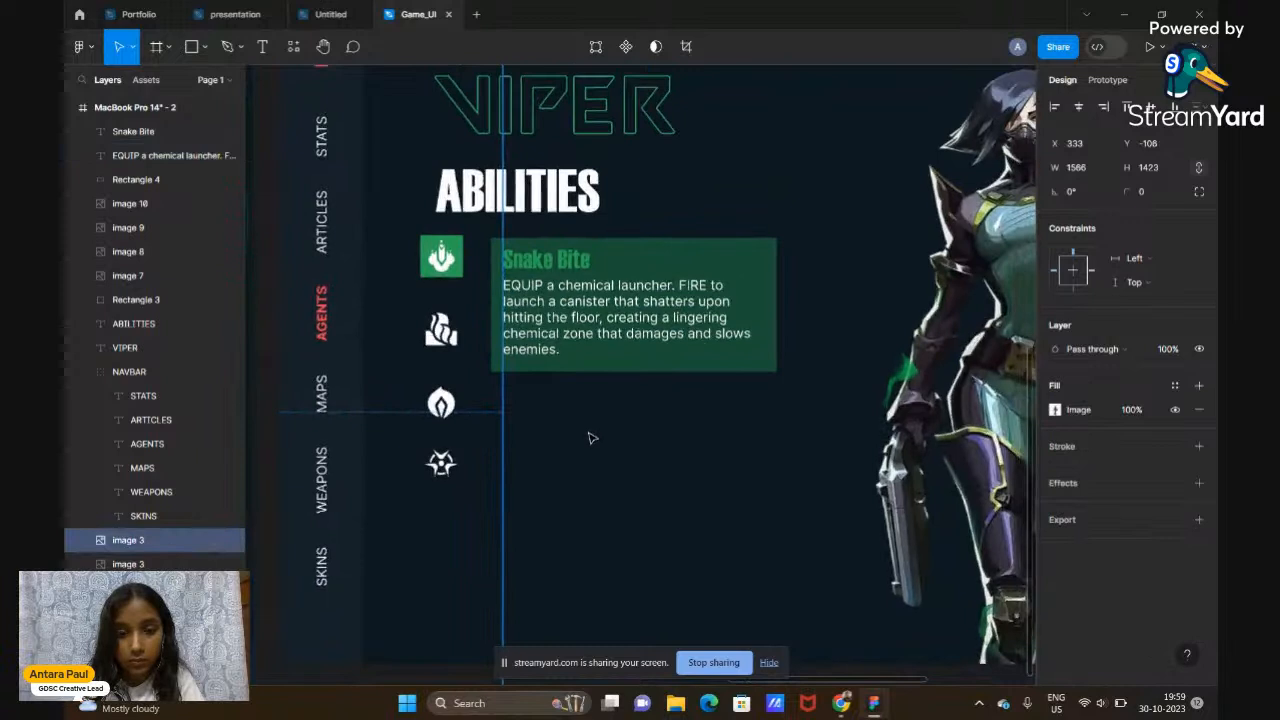
click(740, 263)
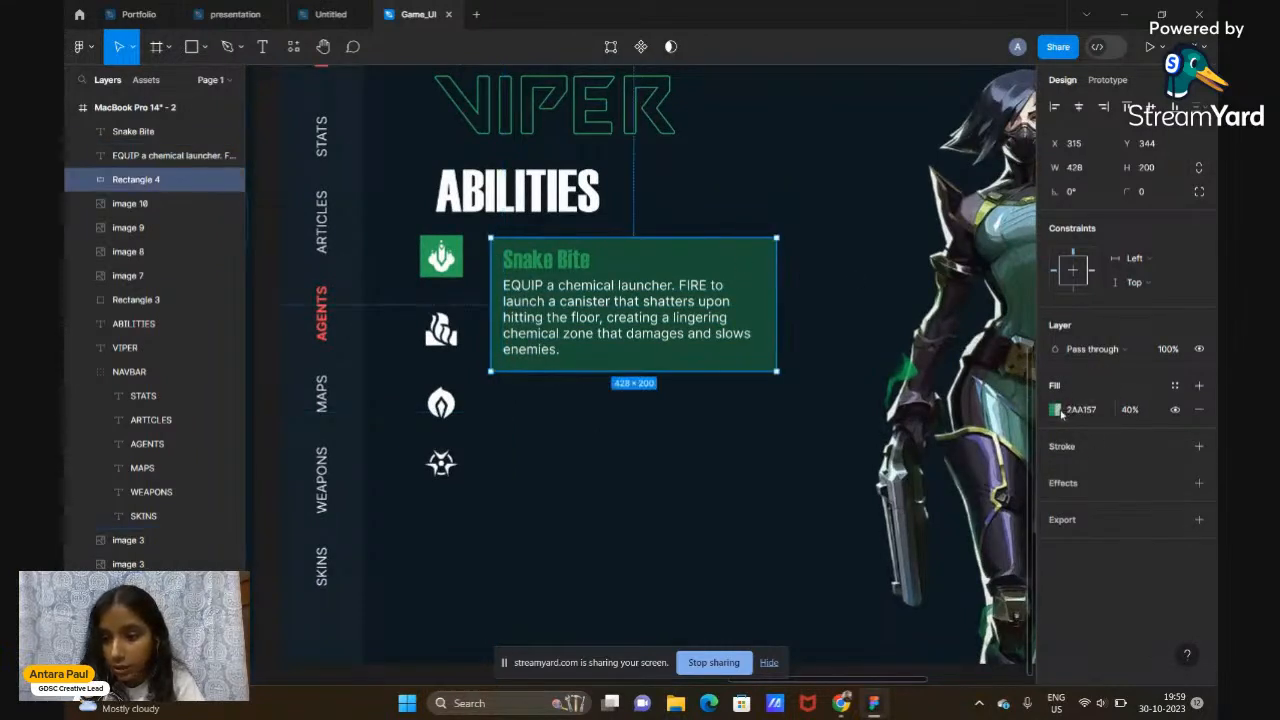
click(1126, 416)
text(30)
key(Return)
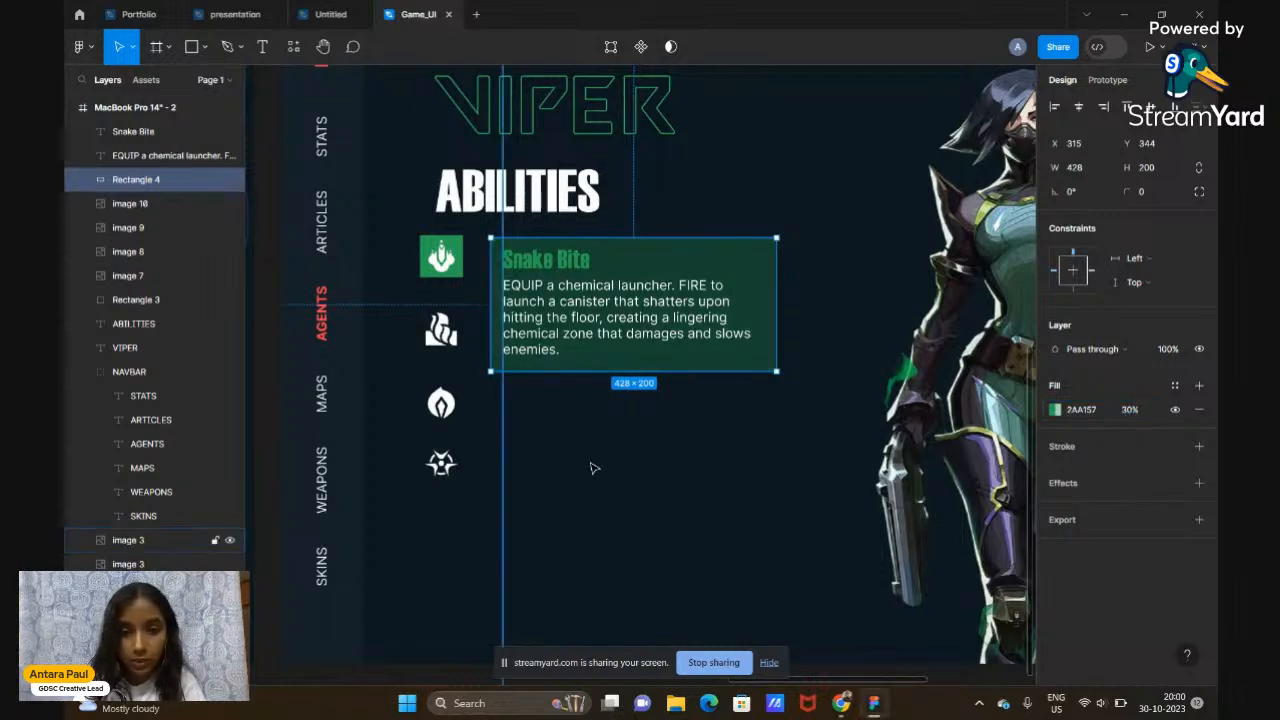
scroll(863, 371, up, 5)
scroll(863, 371, down, 3)
scroll(863, 371, left, 2)
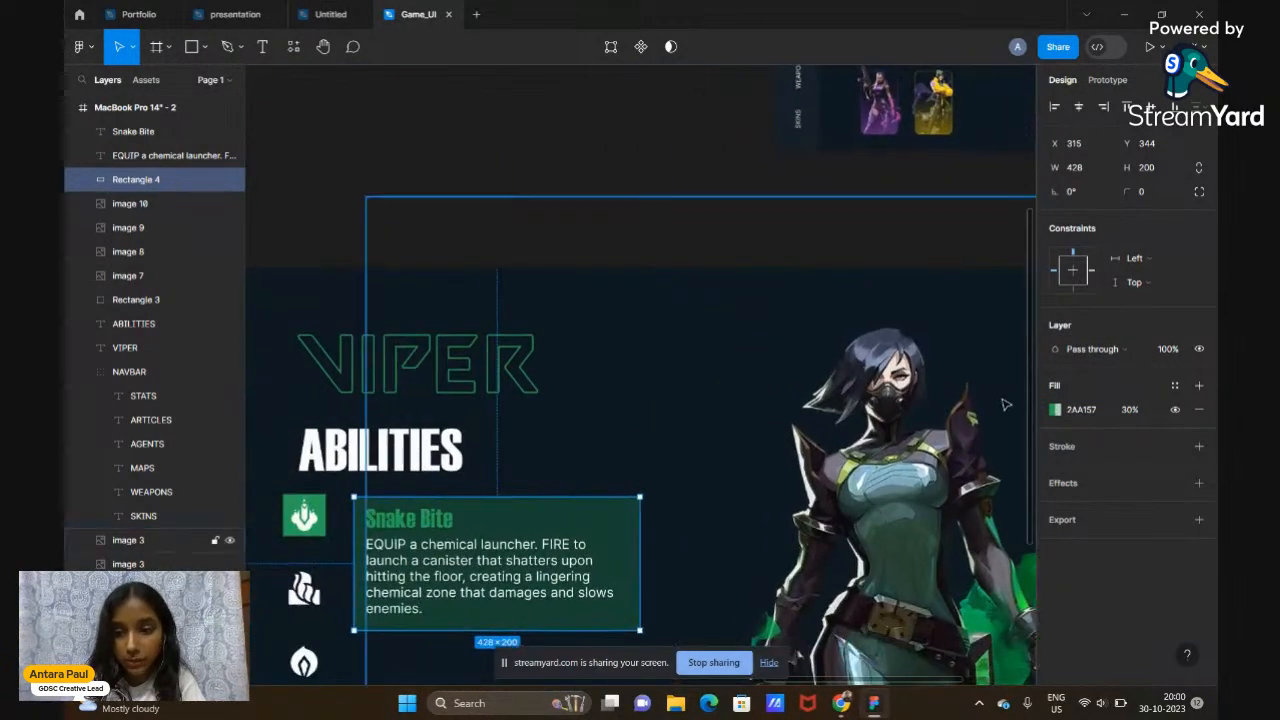
Add a 2AA157 green stroke to the card's background rectangle
click(1057, 449)
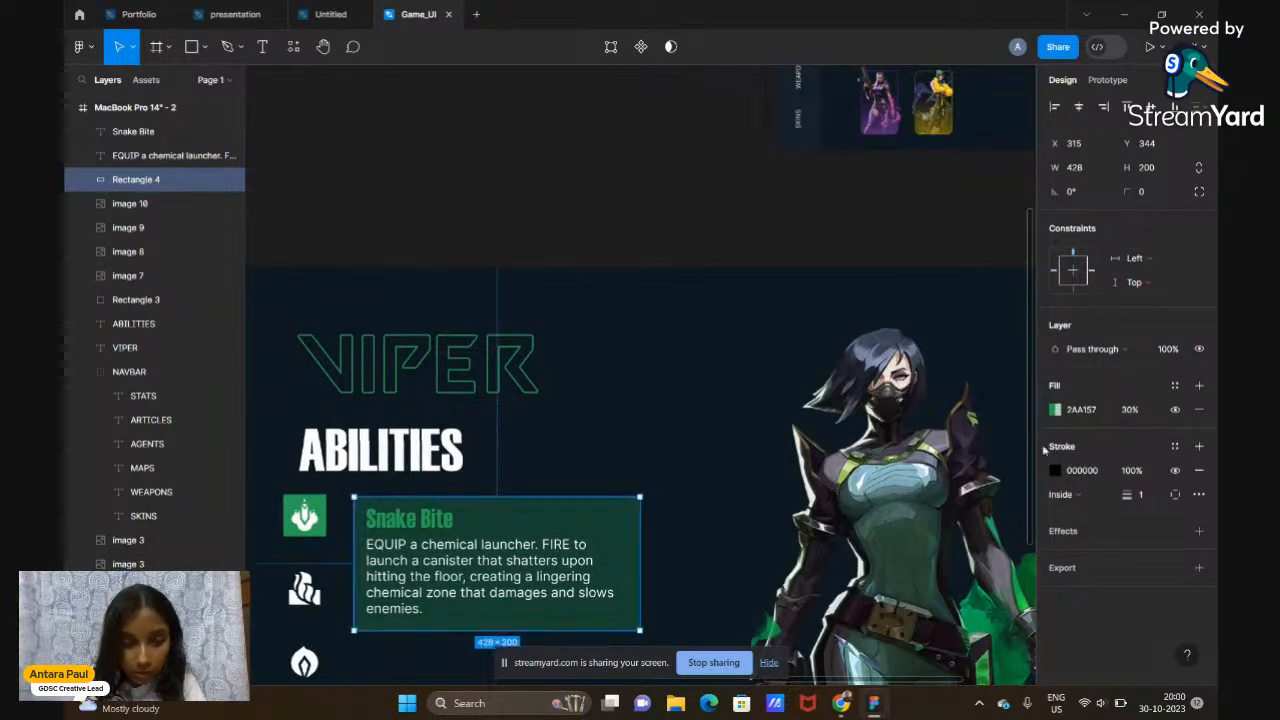
click(1055, 471)
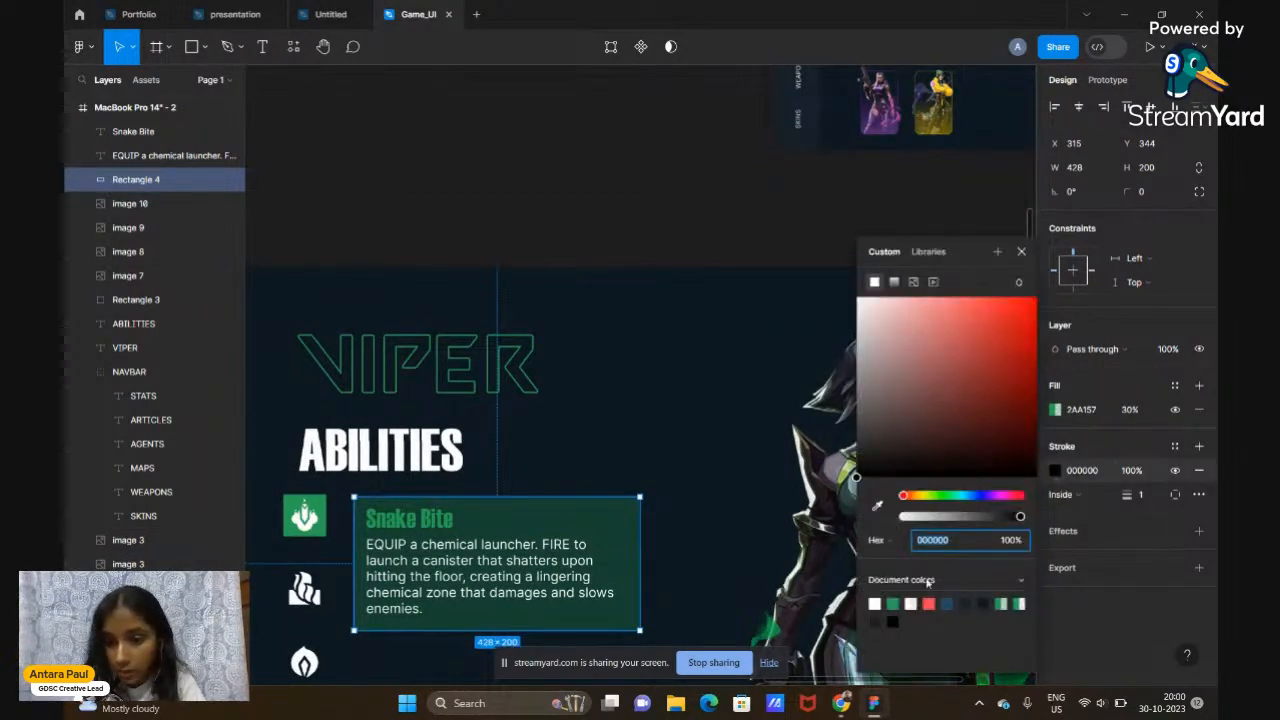
click(892, 603)
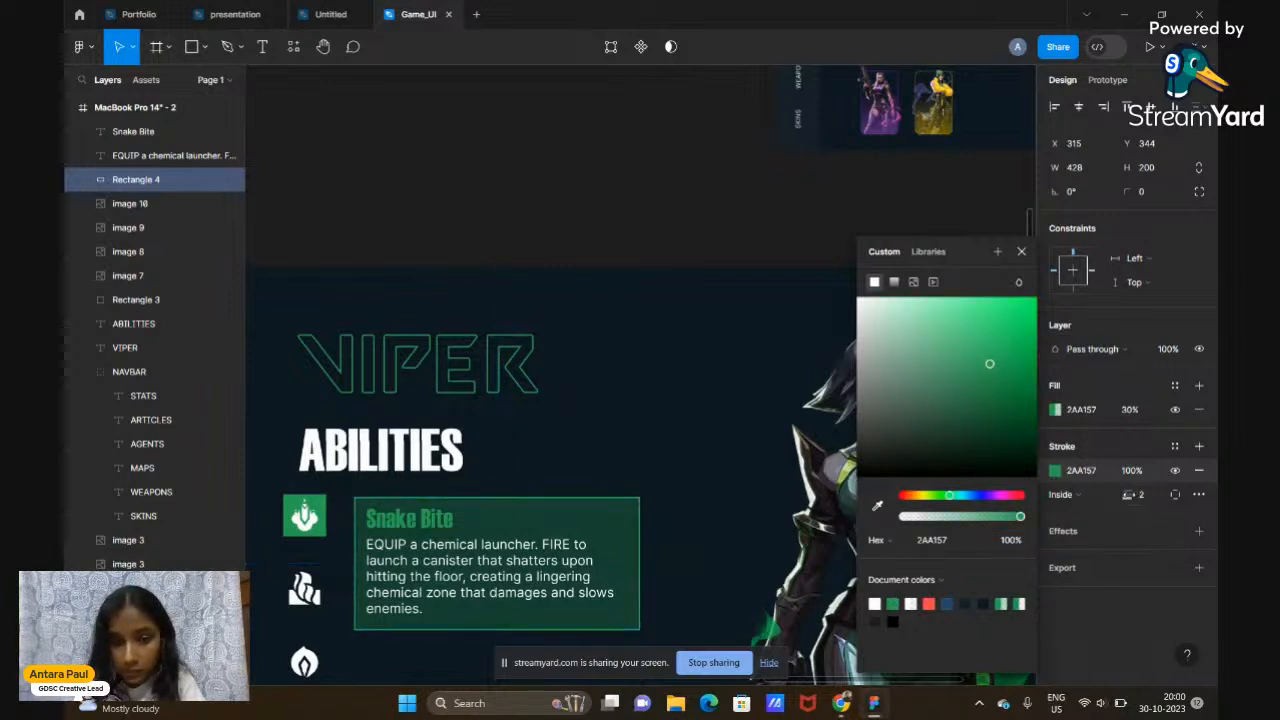
click(1021, 251)
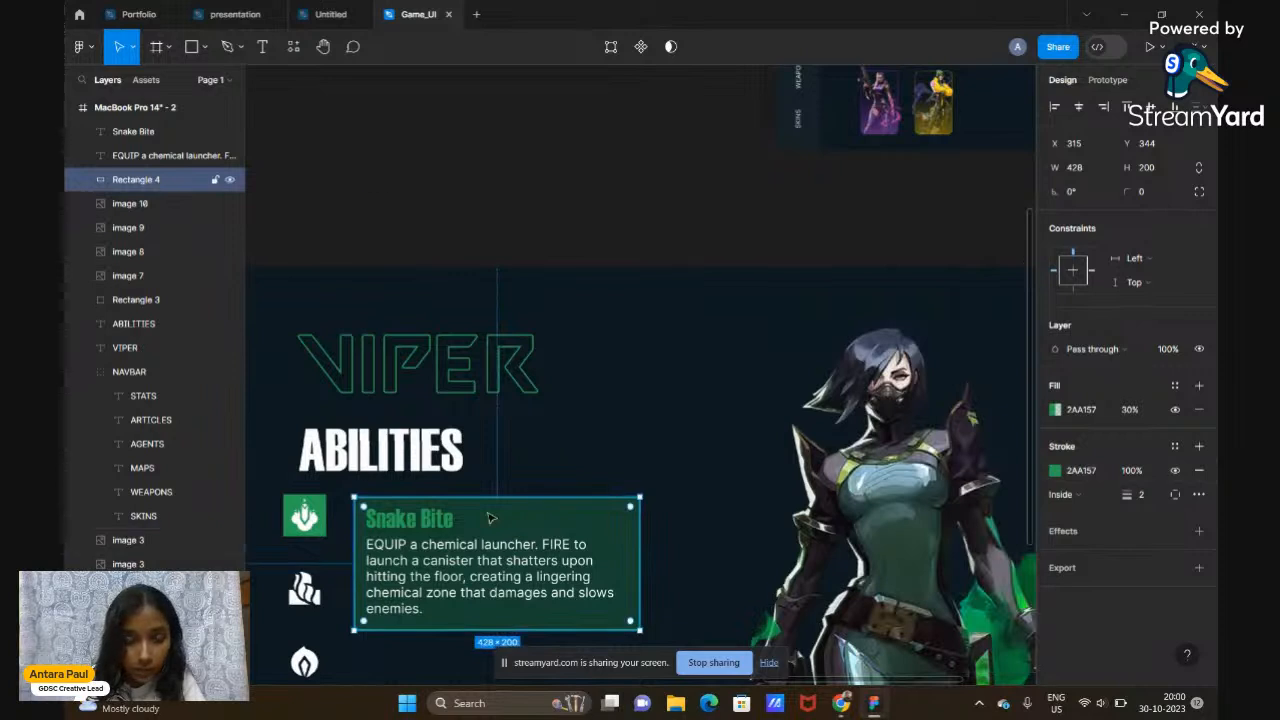
Stretch the card background's edges to enlarge it to 449×215
scroll(490, 515, down, 1)
drag(500, 467, 500, 464)
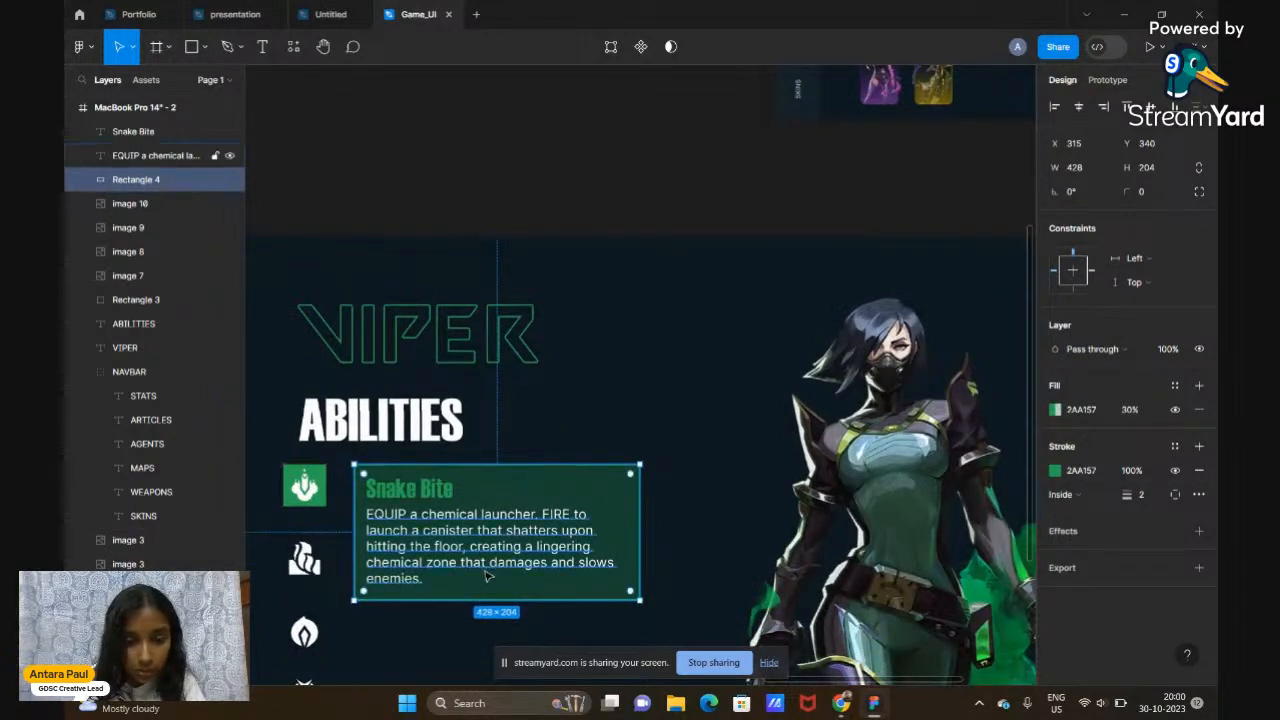
drag(477, 598, 478, 609)
drag(641, 537, 648, 537)
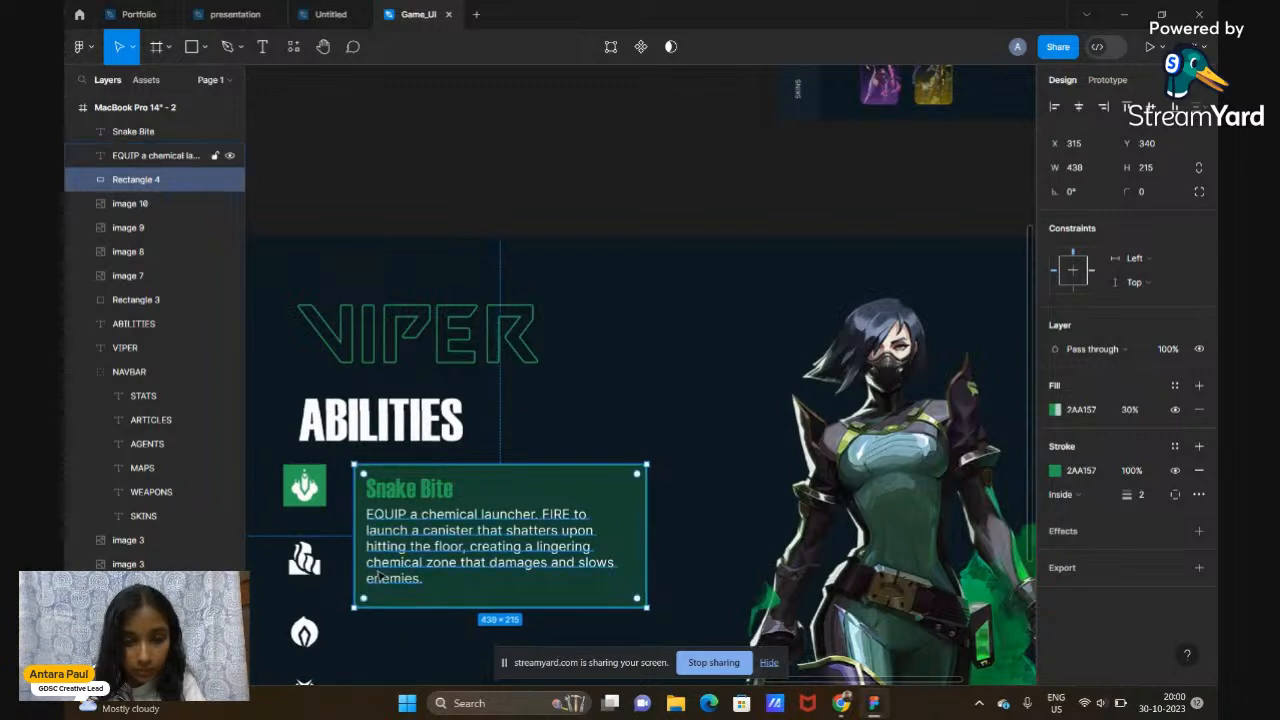
drag(352, 559, 345, 559)
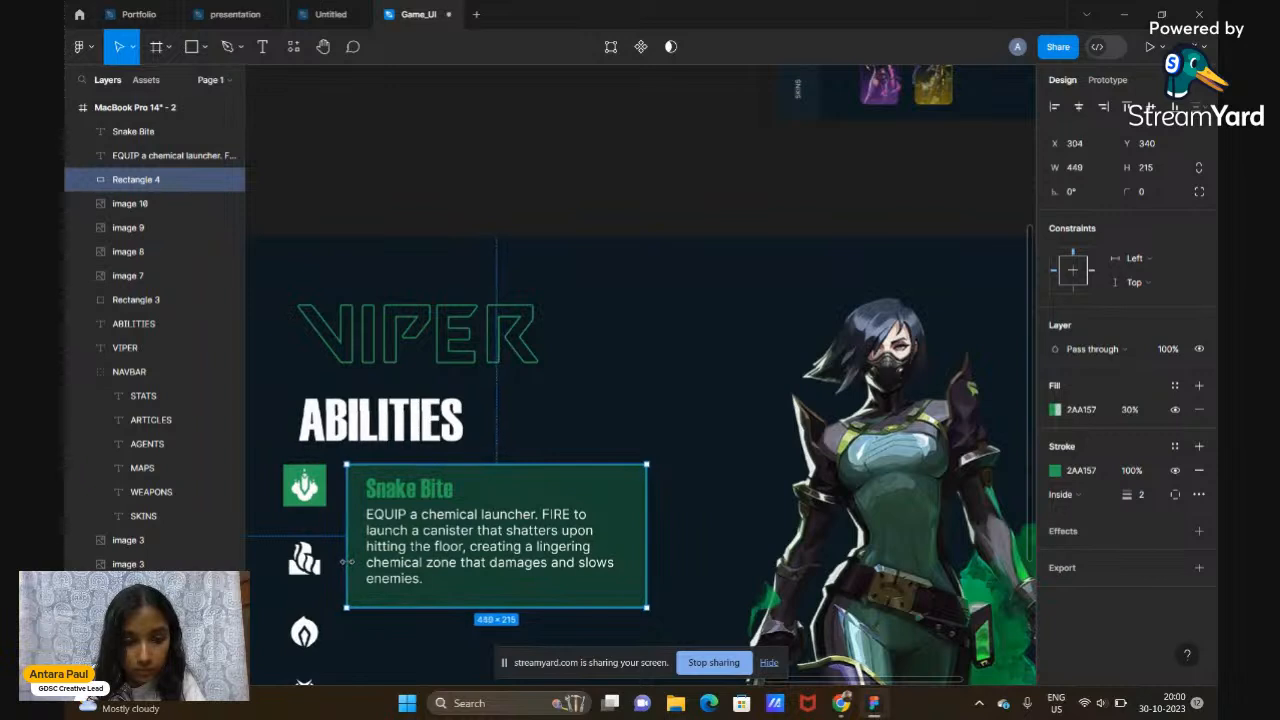
drag(531, 488, 529, 489)
Try marquee-selecting the Snake Bite card, undoing the accidental shift it caused
click(529, 489)
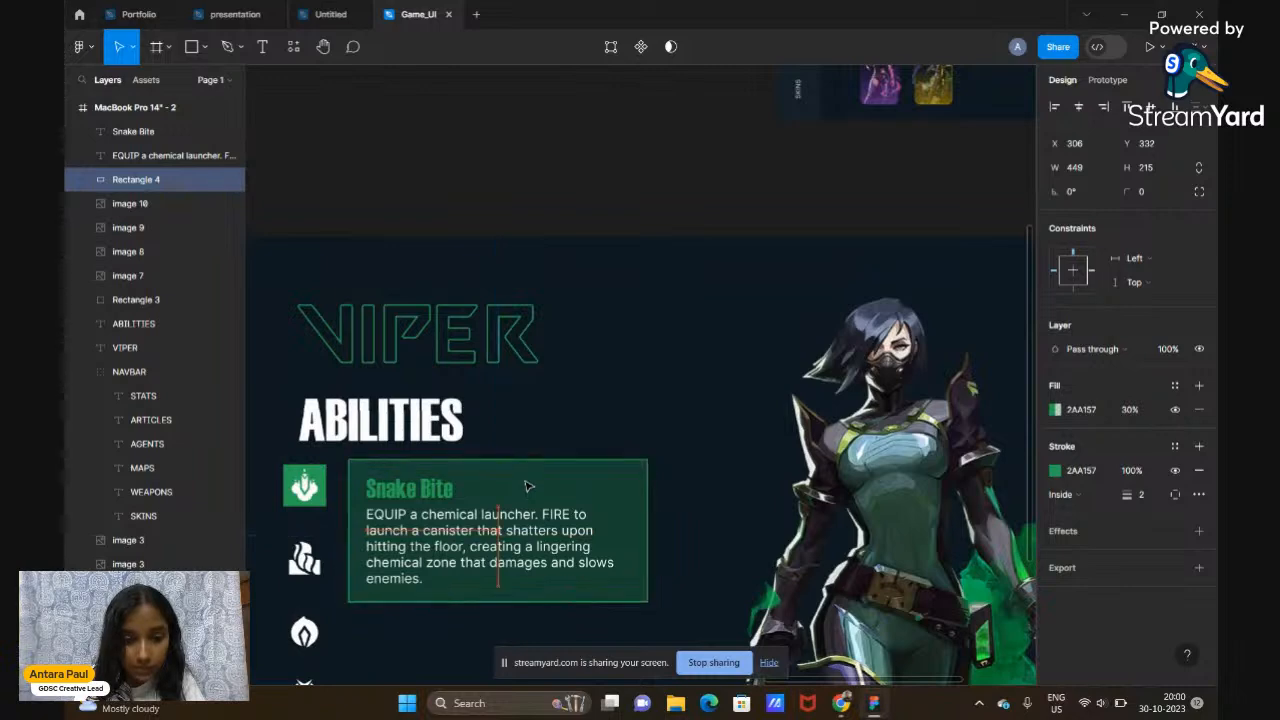
click(572, 424)
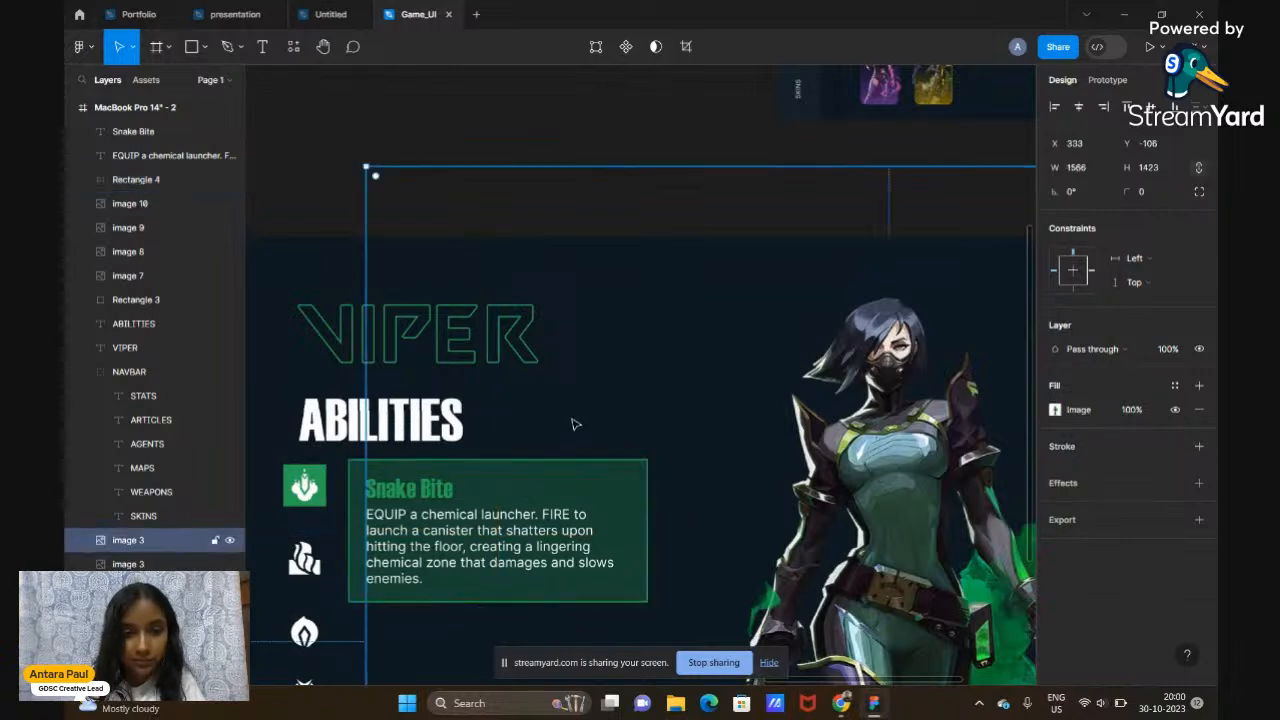
click(466, 120)
scroll(466, 120, down, 3)
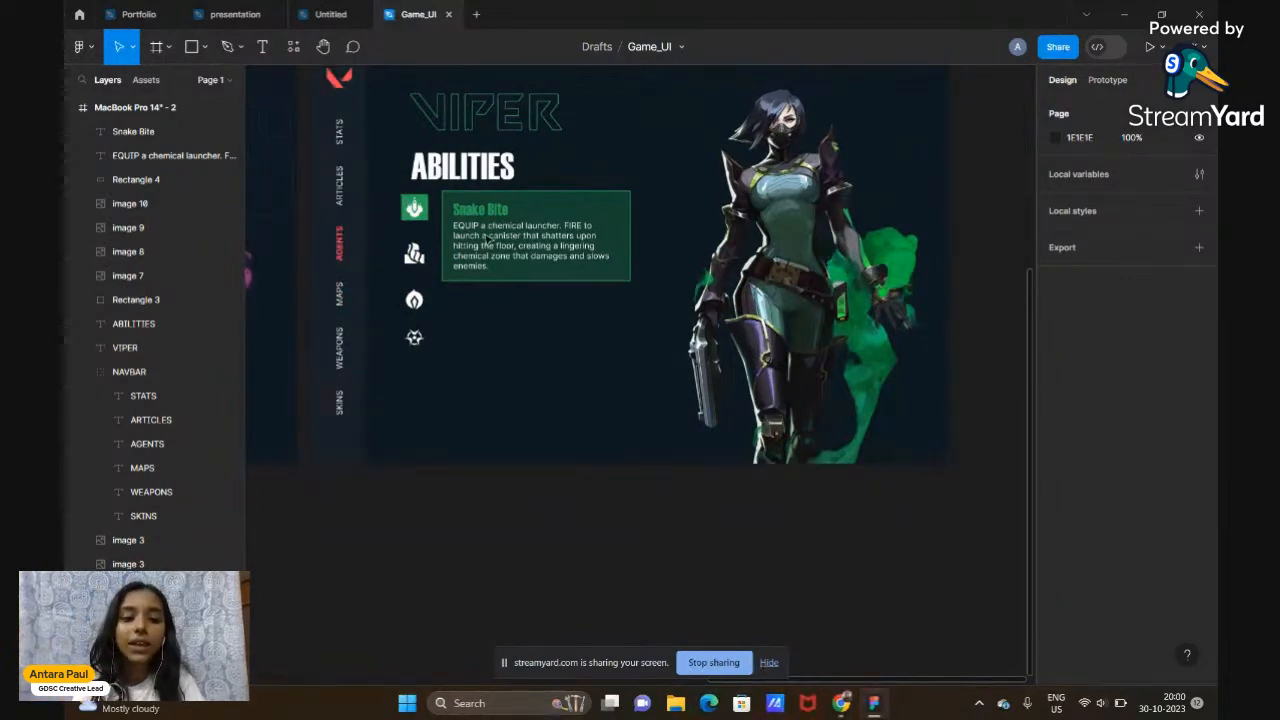
scroll(478, 225, up, 3)
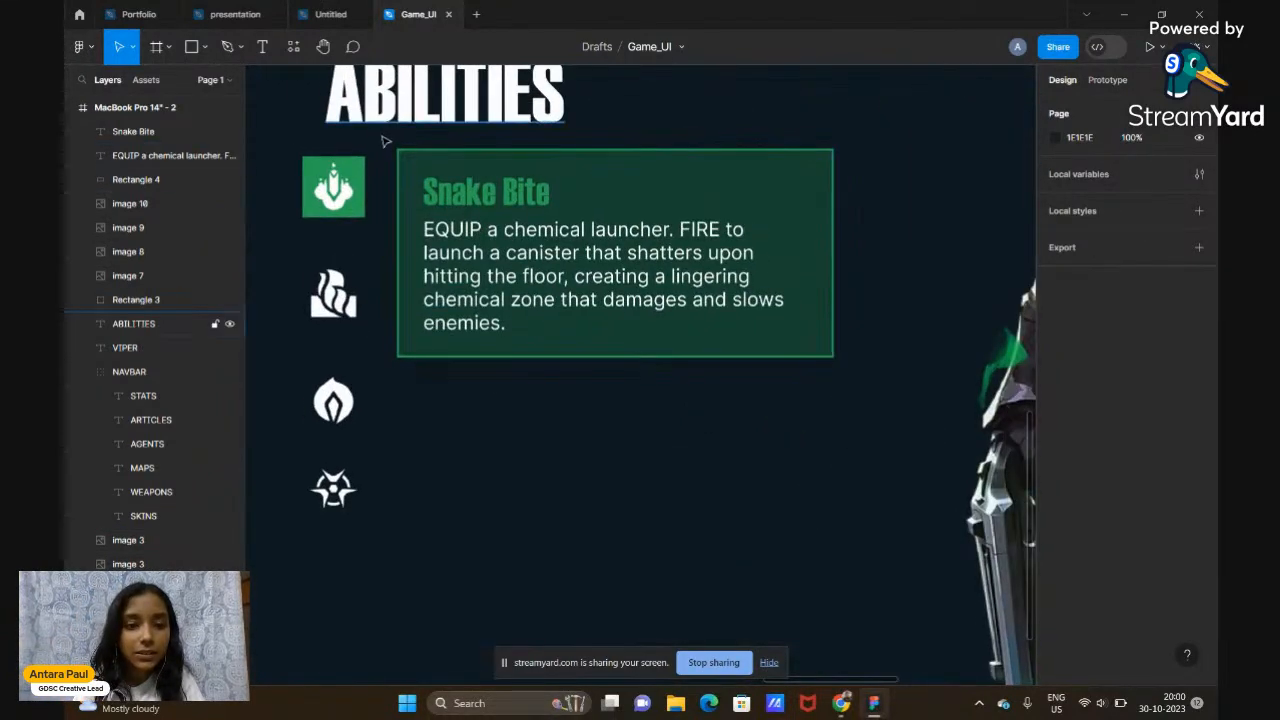
drag(384, 150, 492, 282)
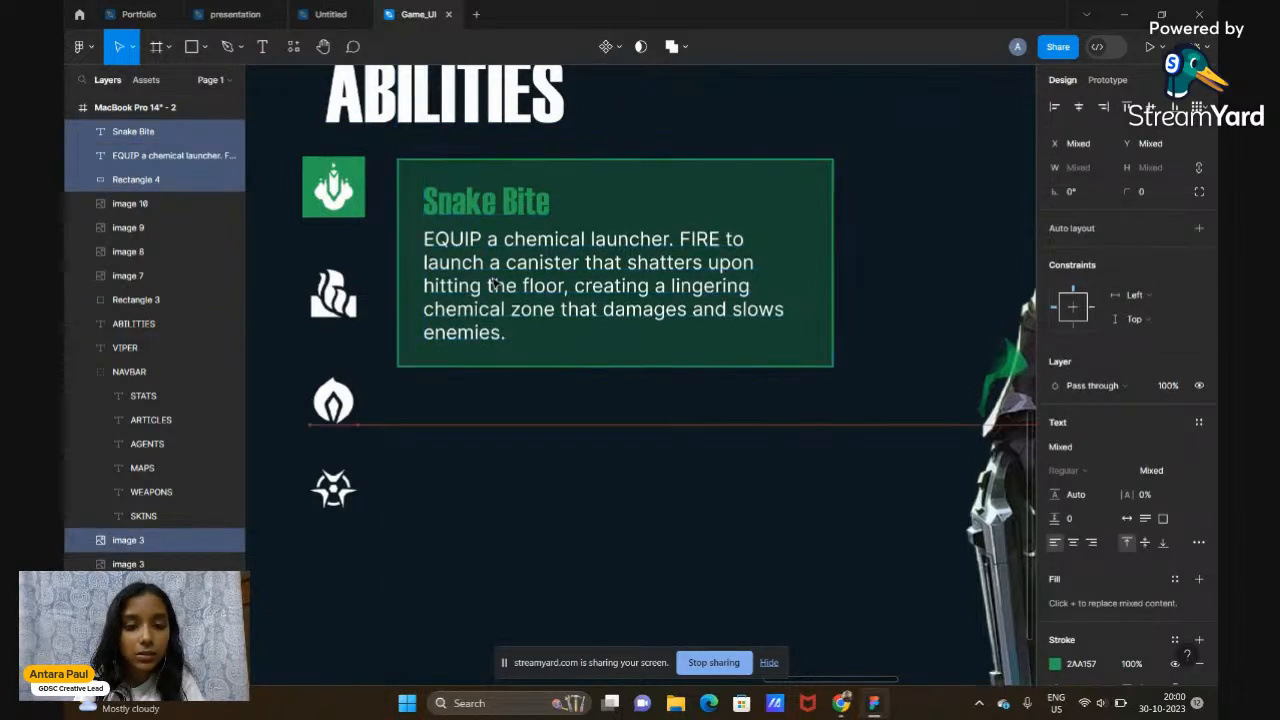
key(ctrl+z)
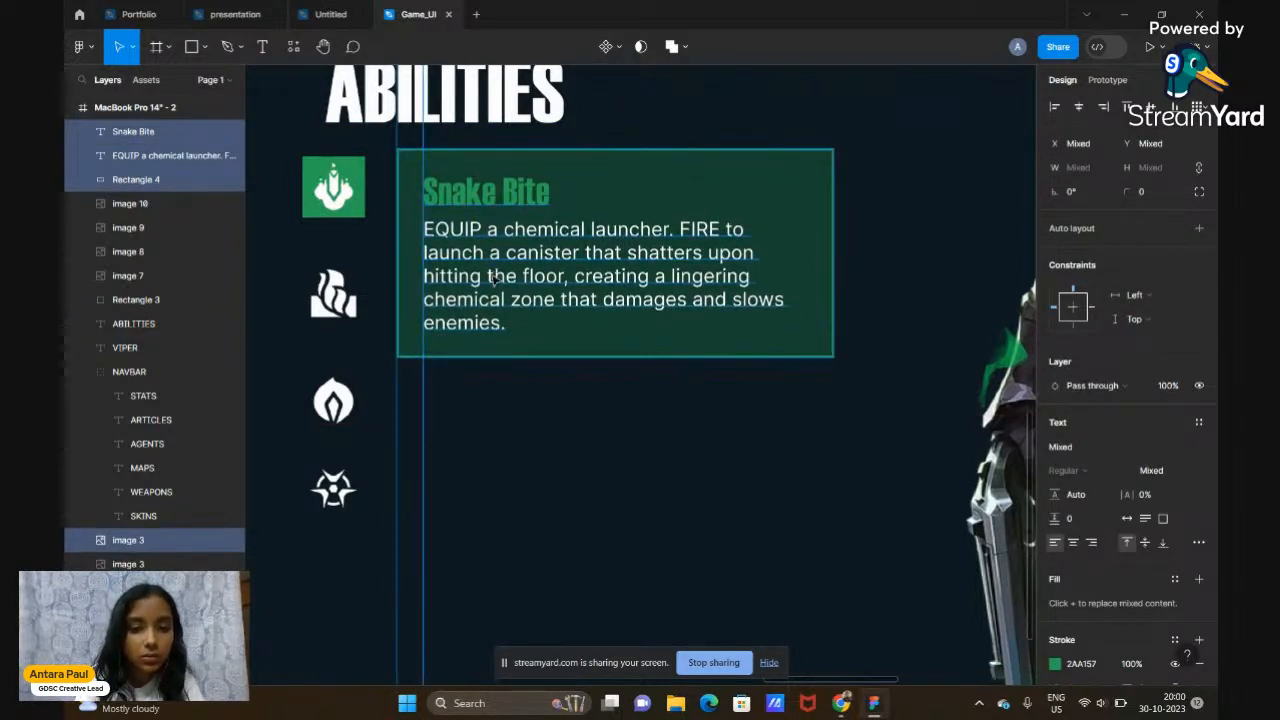
click(576, 412)
Select the card rectangle, Snake Bite title and description together and move them down level with the first icon
click(614, 164)
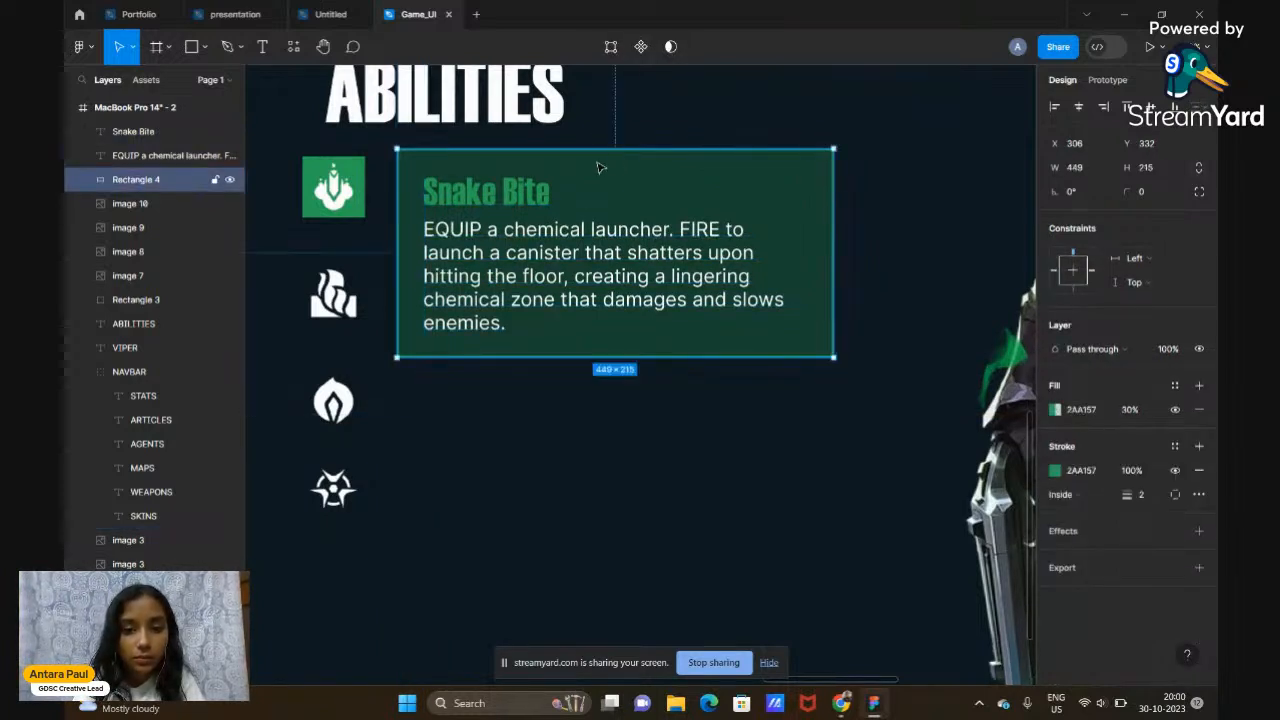
shift+click(532, 186)
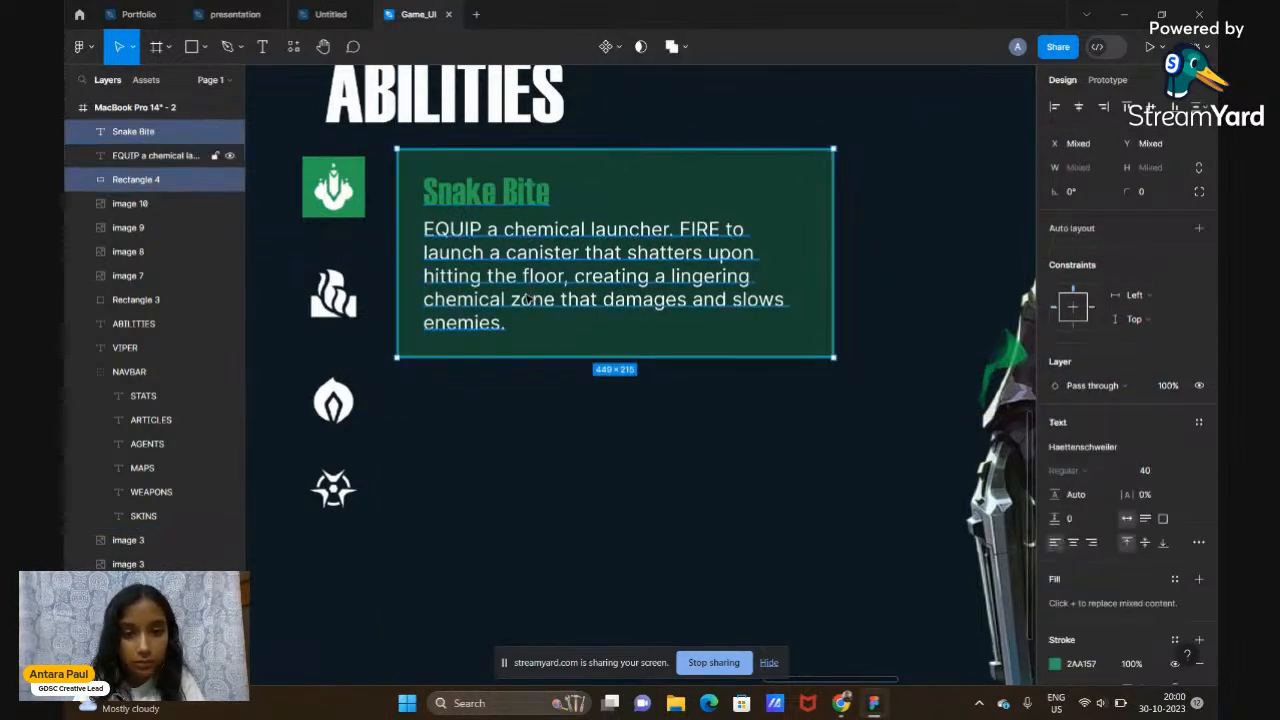
shift+click(527, 299)
drag(640, 195, 631, 199)
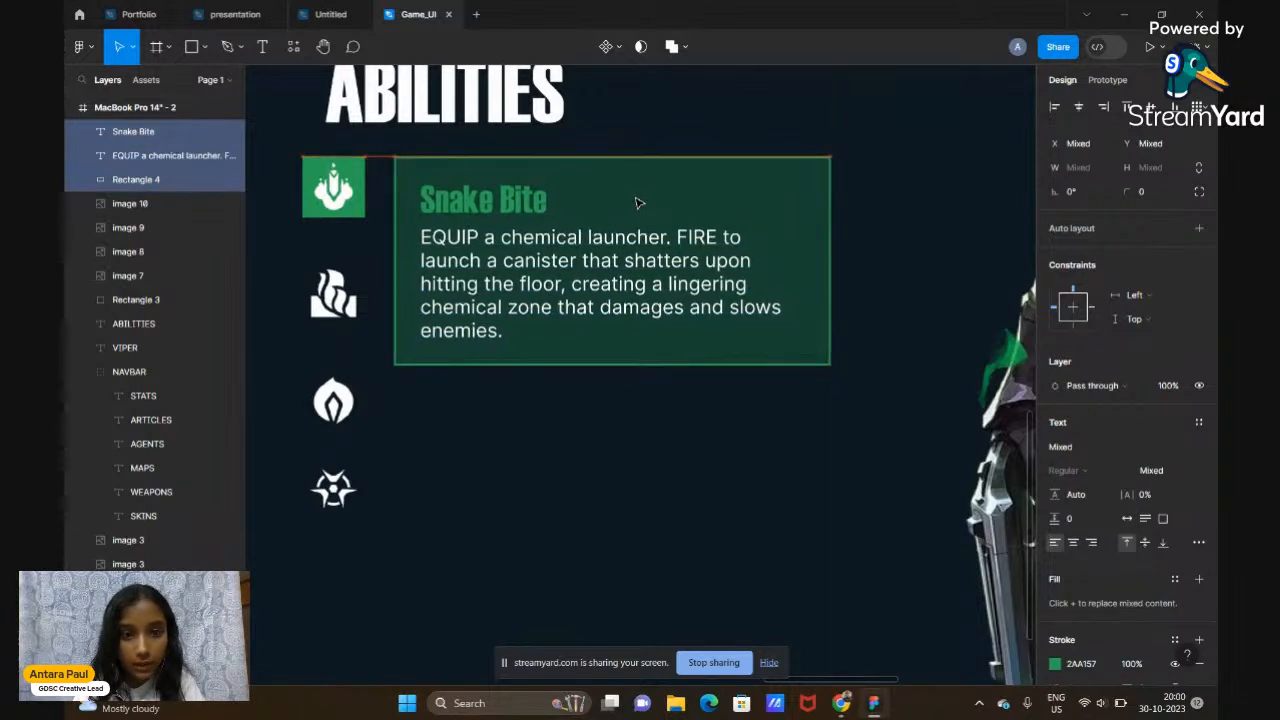
scroll(633, 203, down, 5)
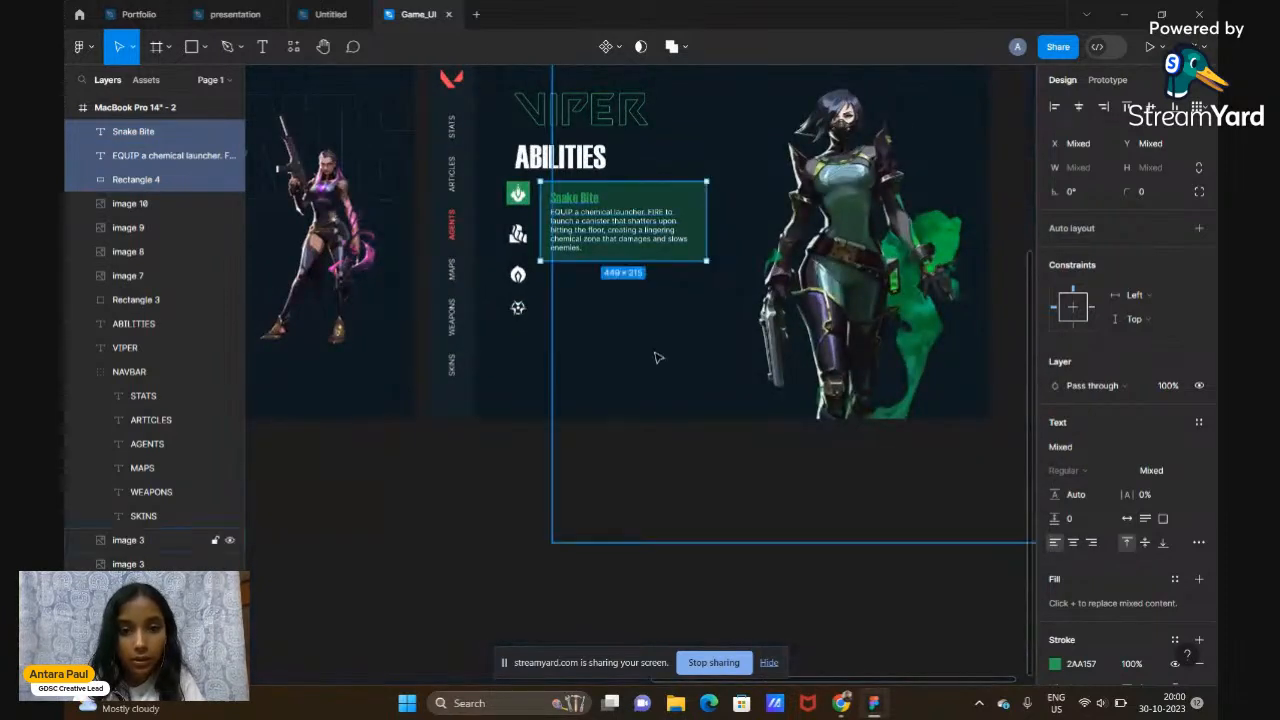
click(500, 528)
scroll(500, 528, up, 1)
scroll(500, 528, up, 2)
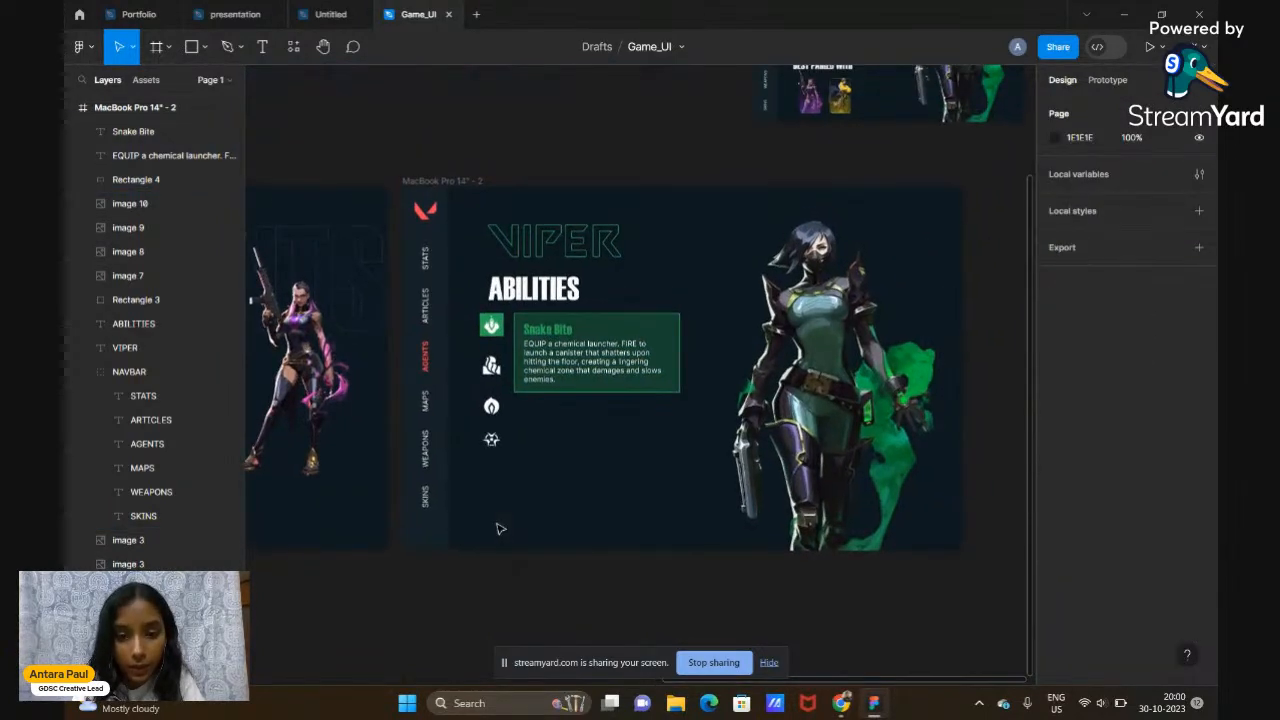
scroll(500, 528, right, 2)
scroll(500, 528, up, 6)
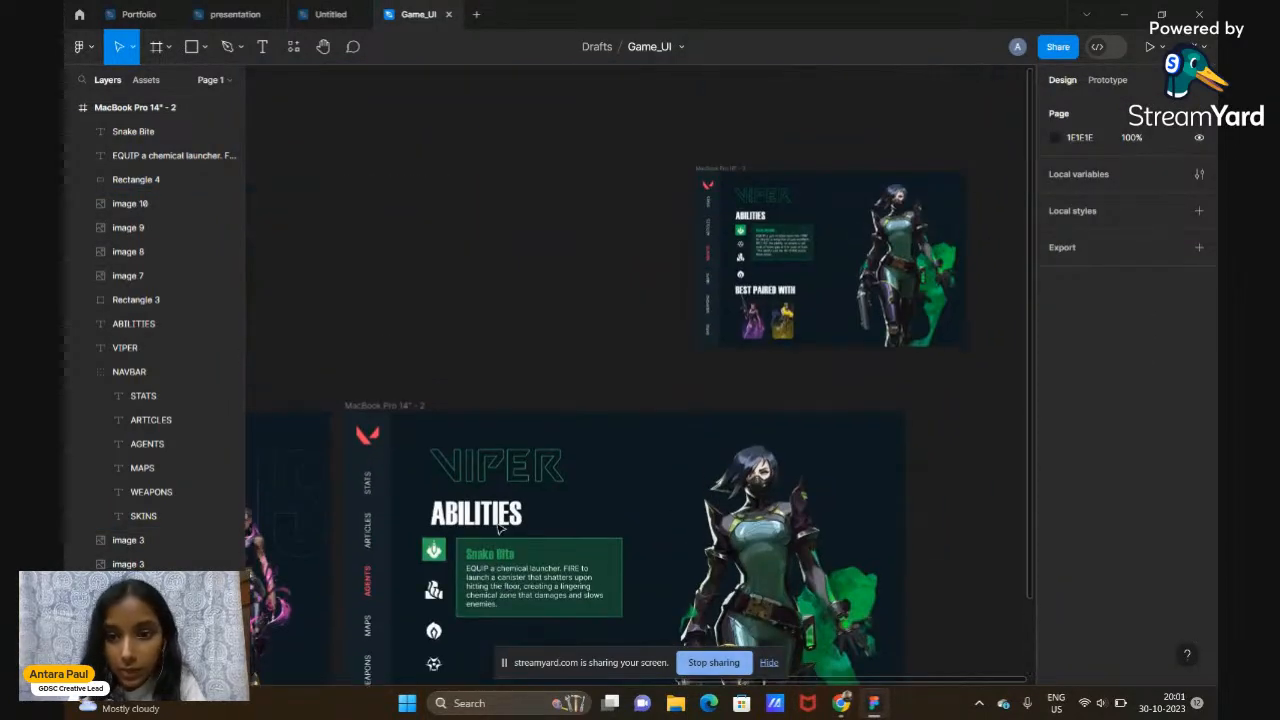
scroll(500, 530, down, 2)
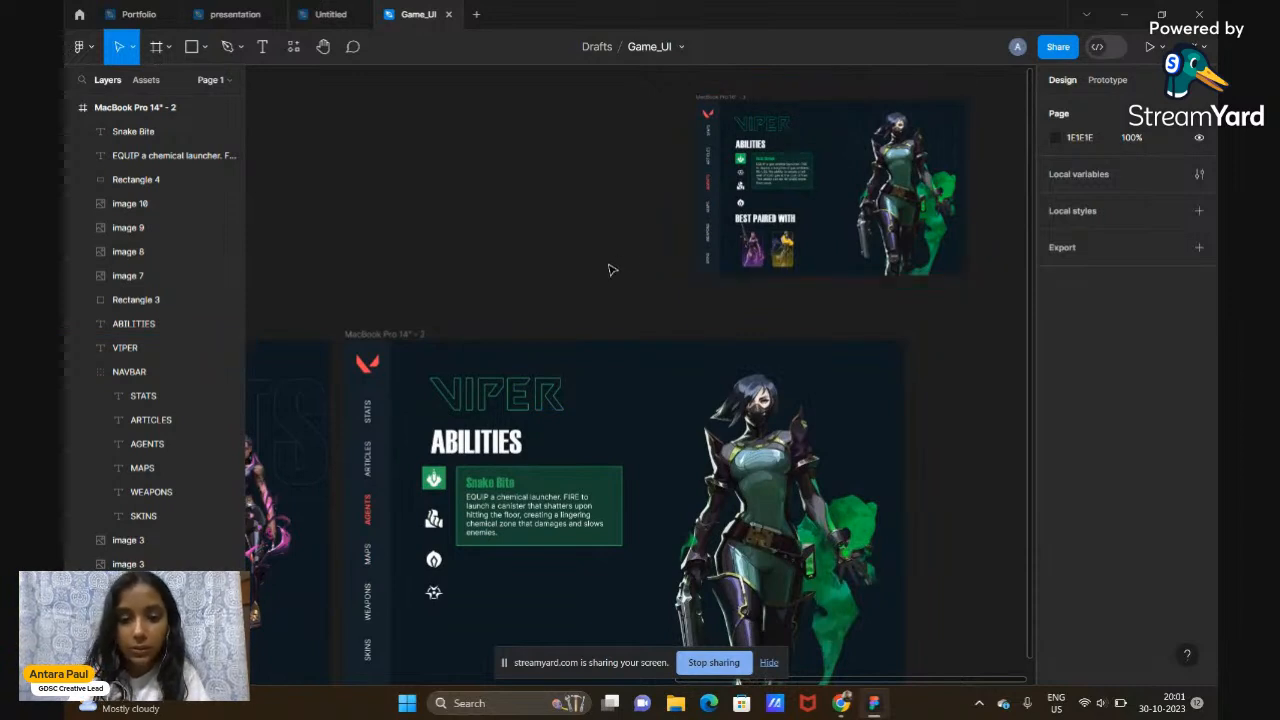
scroll(560, 330, down, 4)
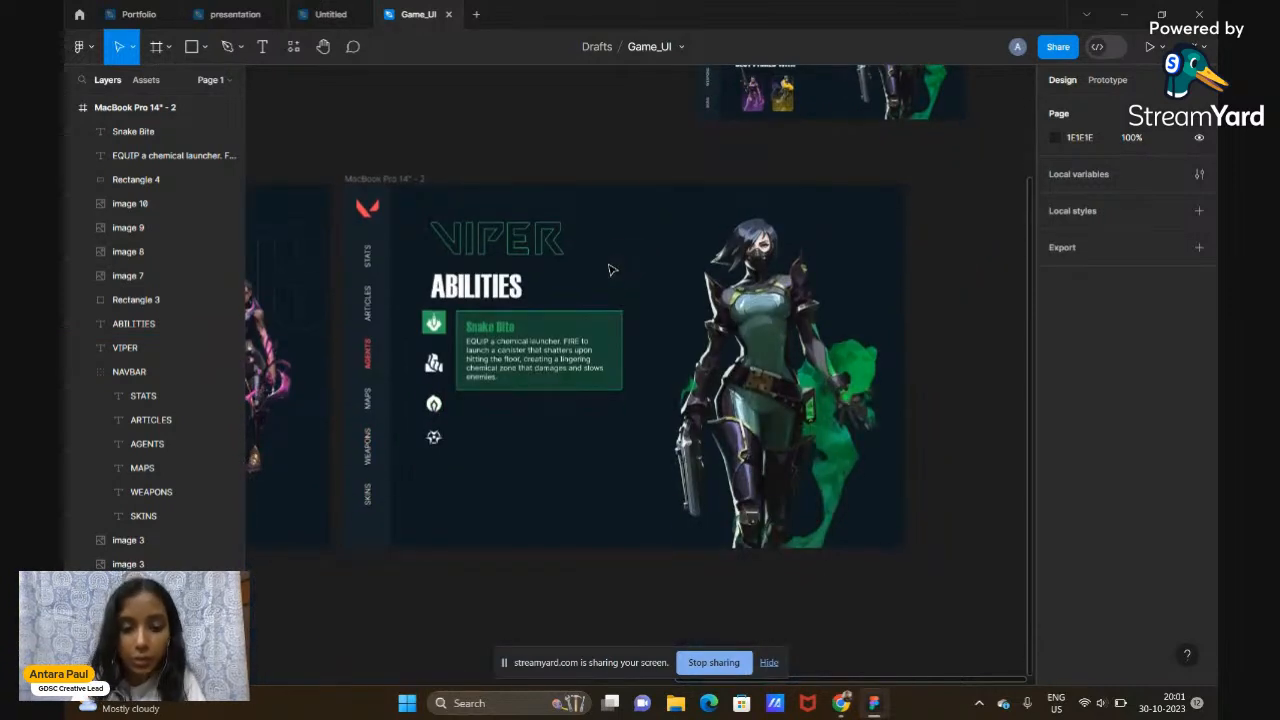
click(435, 365)
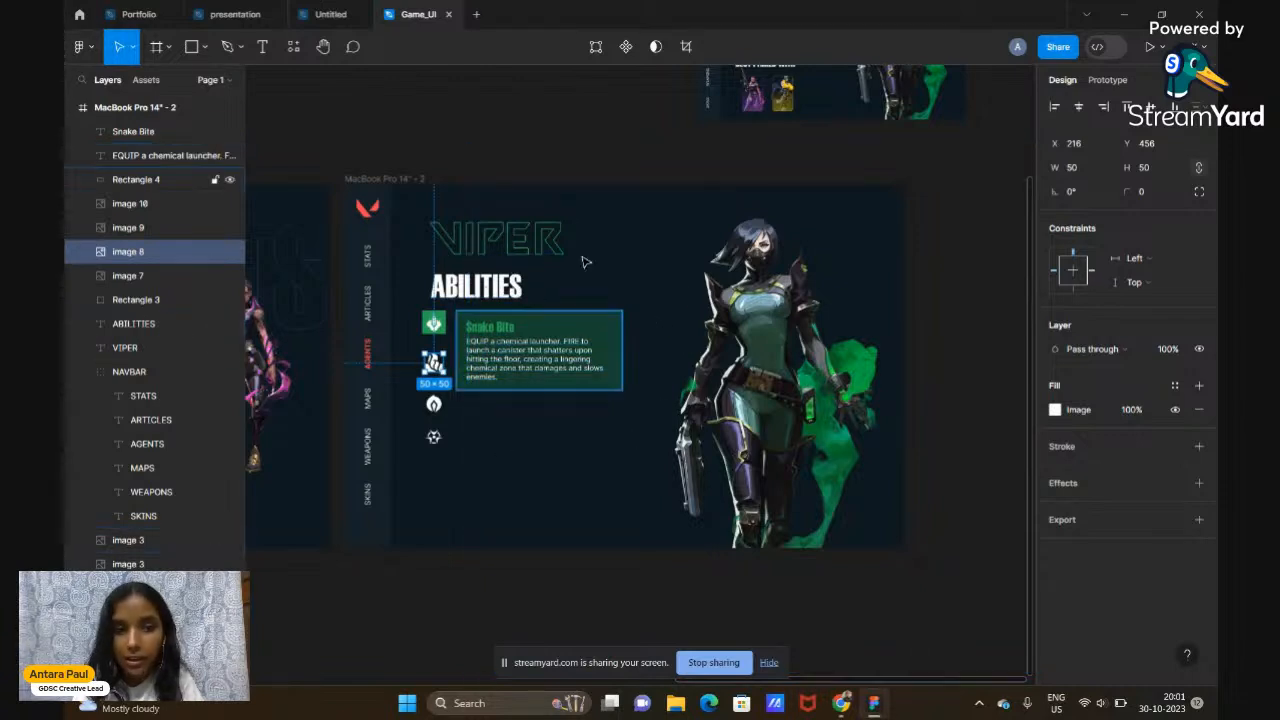
click(571, 104)
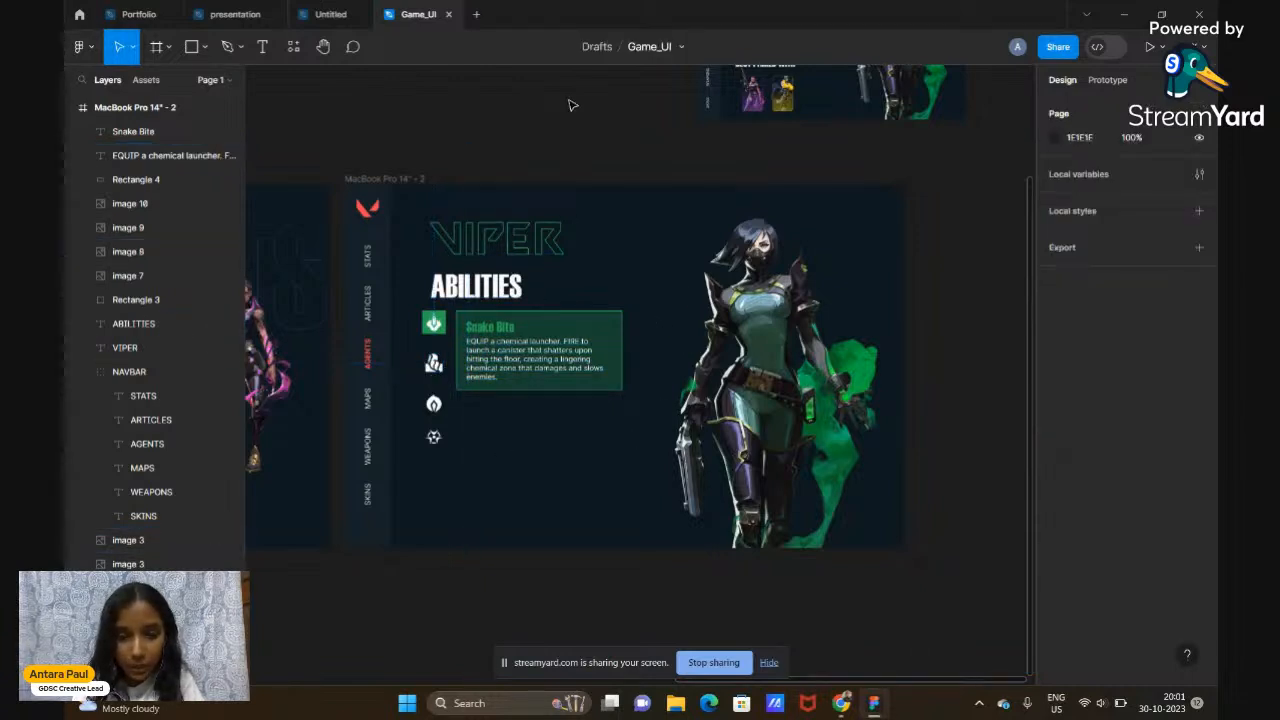
scroll(571, 104, down, 3)
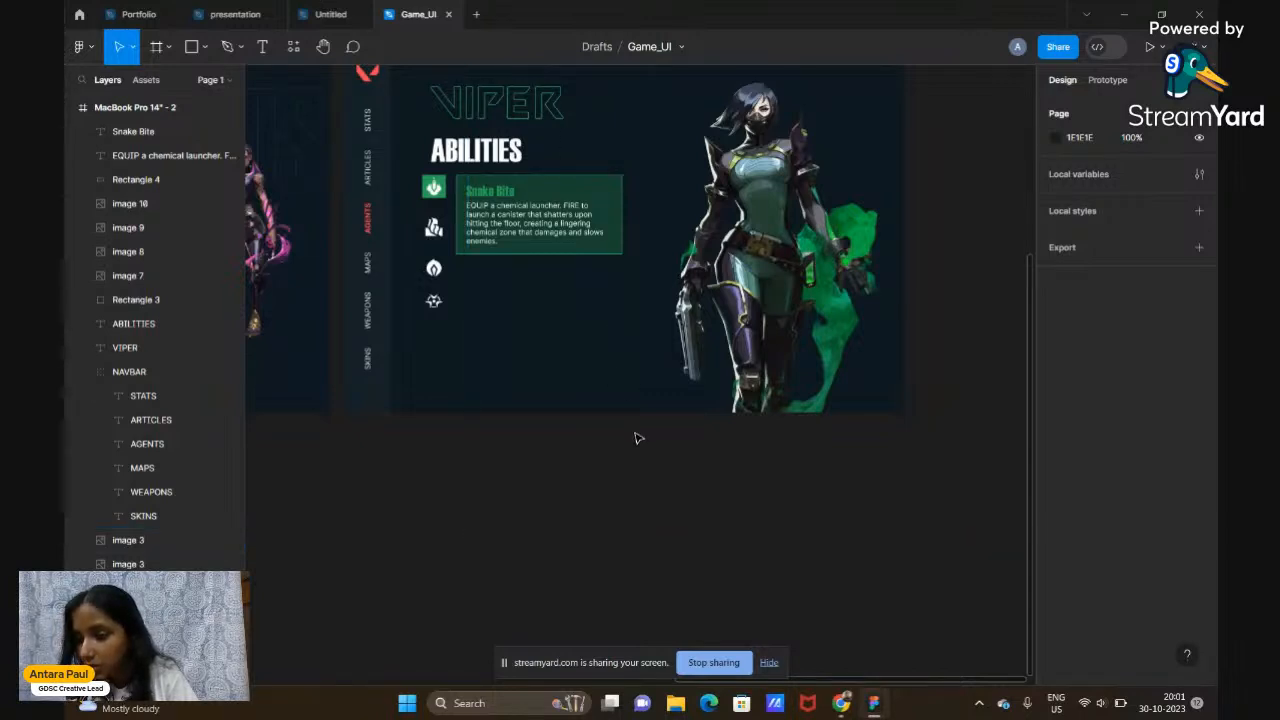
scroll(638, 438, up, 2)
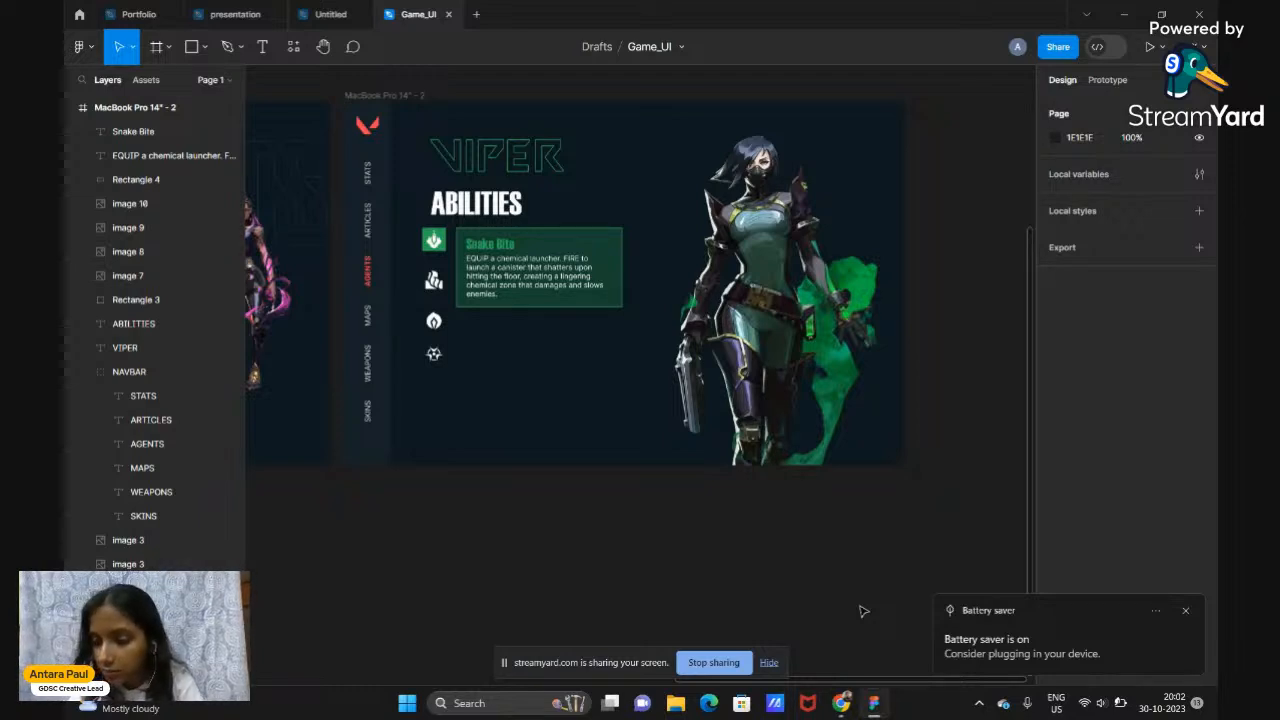
Bring up the Valorbuff Viper Abilities page, then switch to the StreamYard studio tab
mouse_move(841, 703)
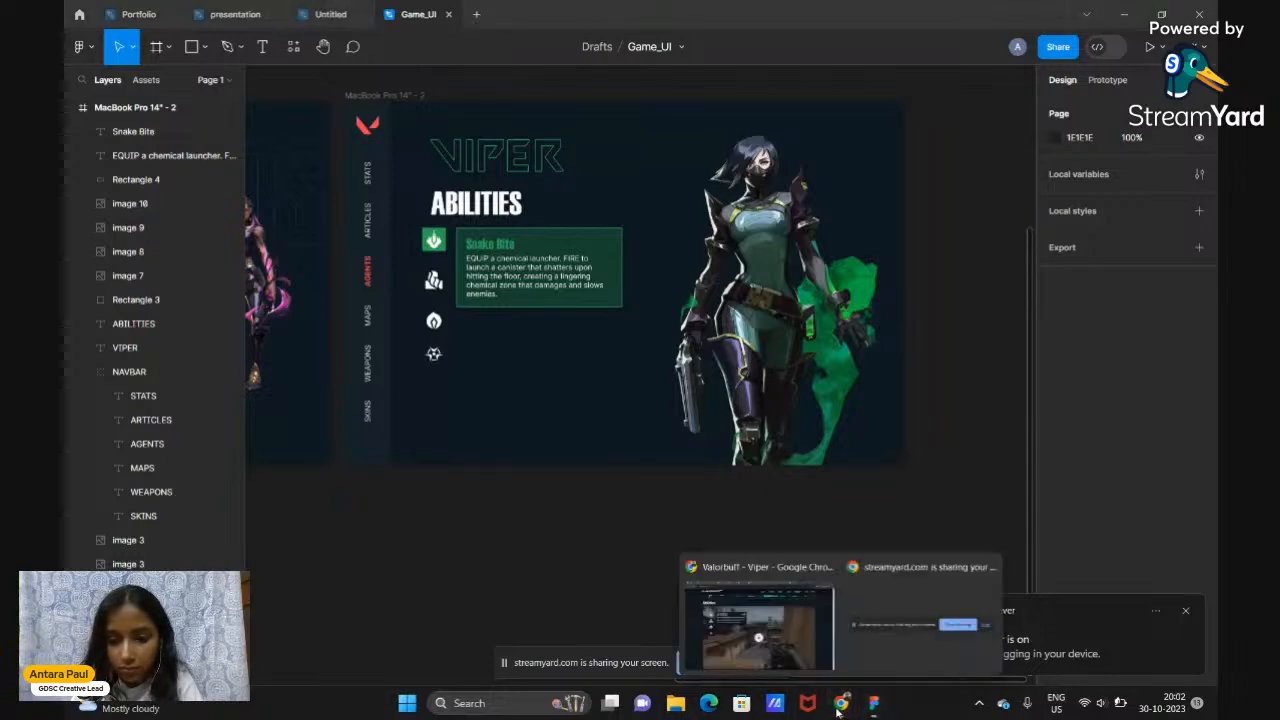
mouse_move(855, 670)
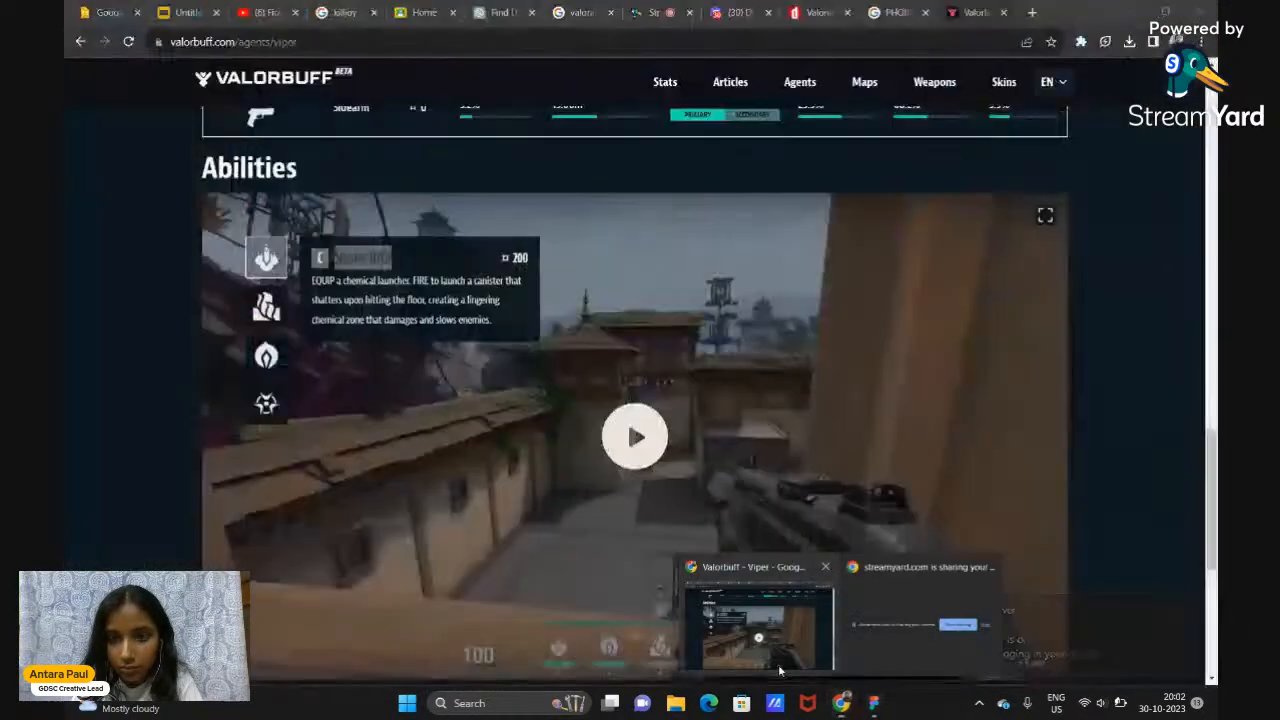
click(783, 674)
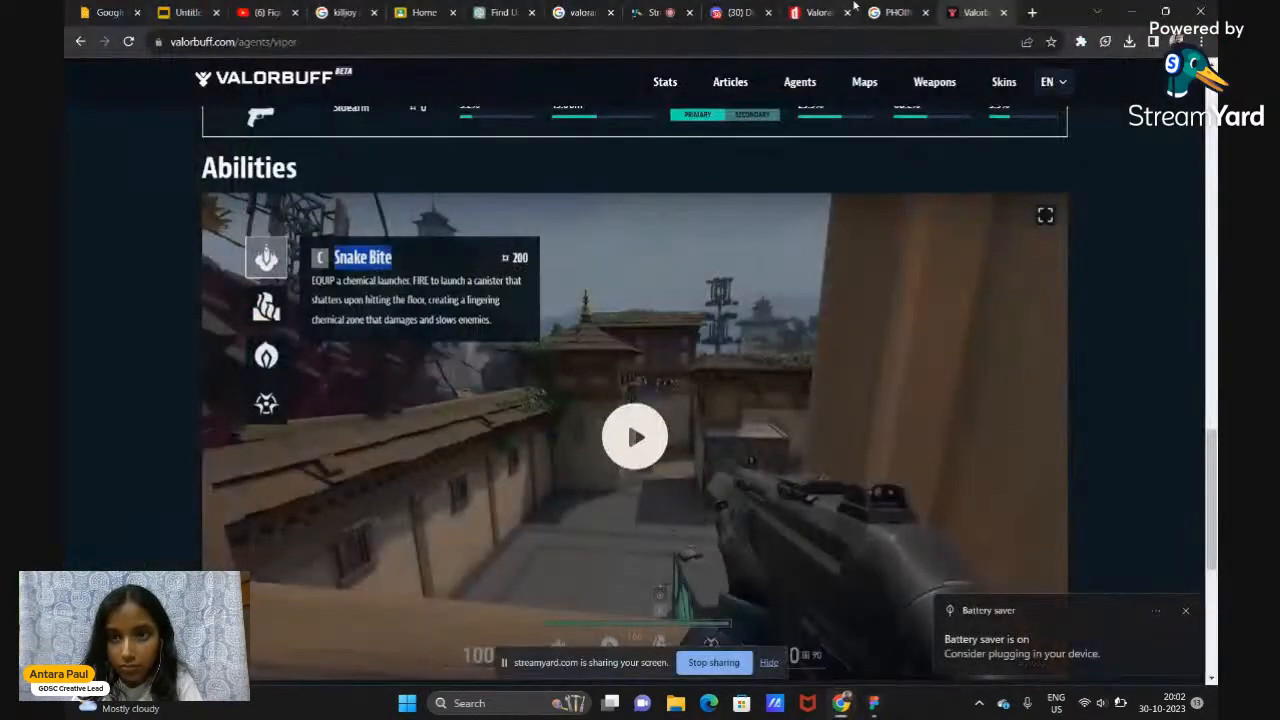
click(651, 10)
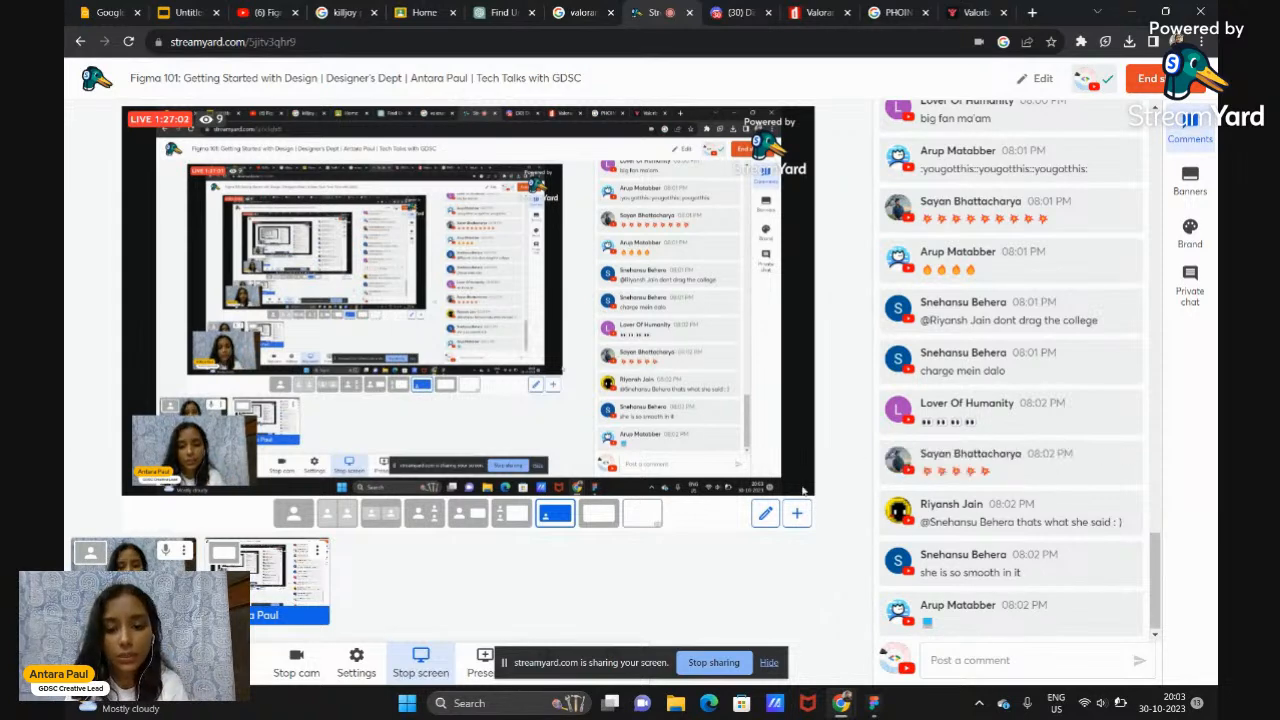
Return to the Figma Game_UI file showing the Viper frame's Snake Bite card
click(874, 703)
scroll(684, 547, up, 1)
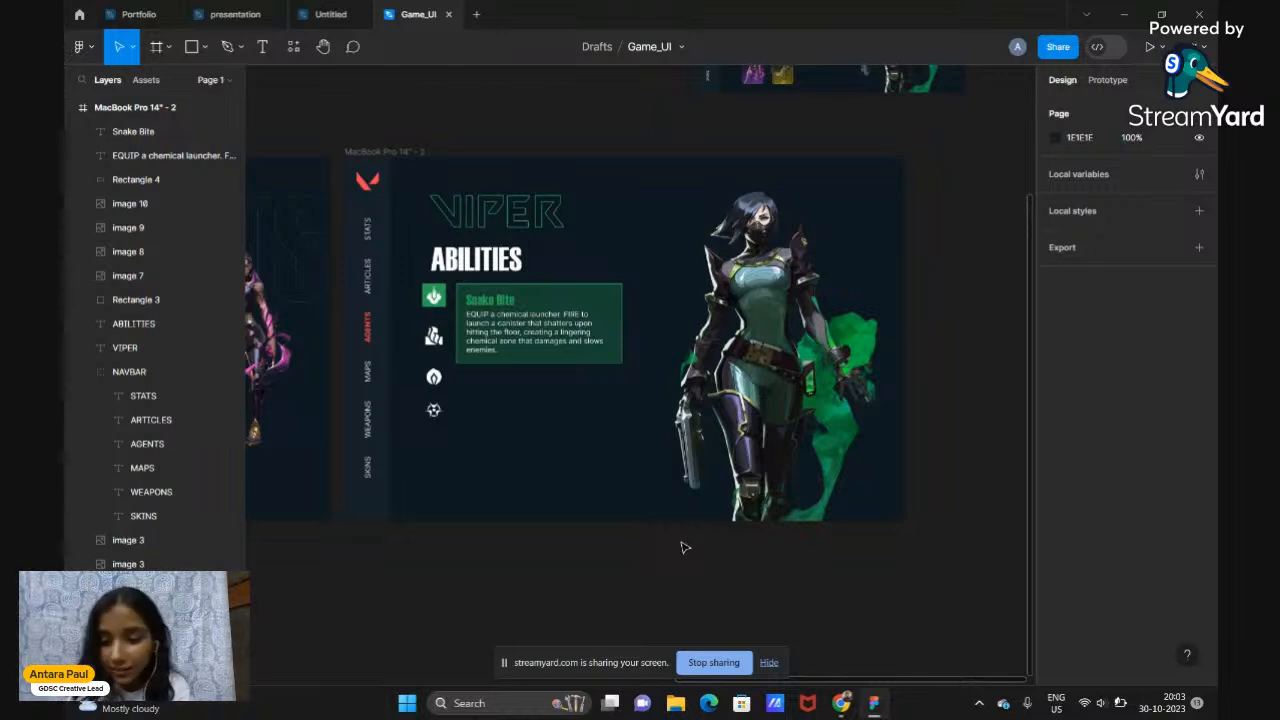
key(XF86AudioRaiseVolume)
key(XF86MonBrightnessUp)
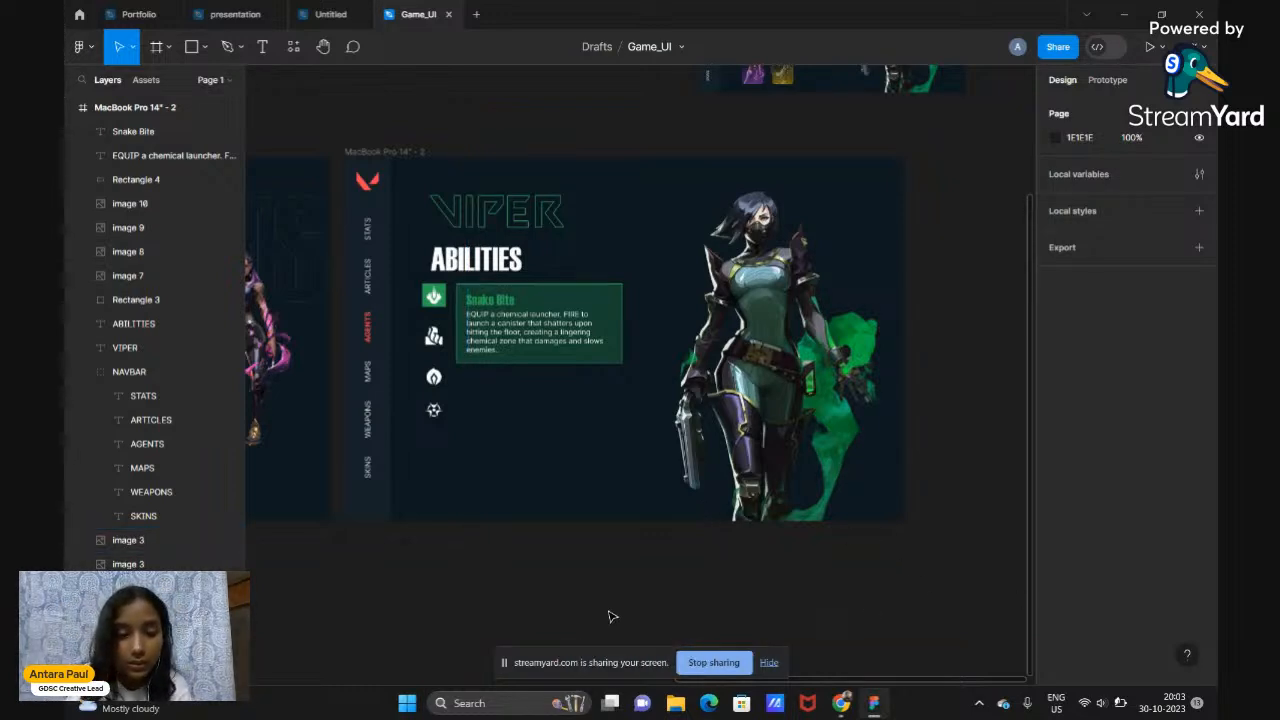
scroll(608, 616, up, 3)
scroll(610, 616, up, 5)
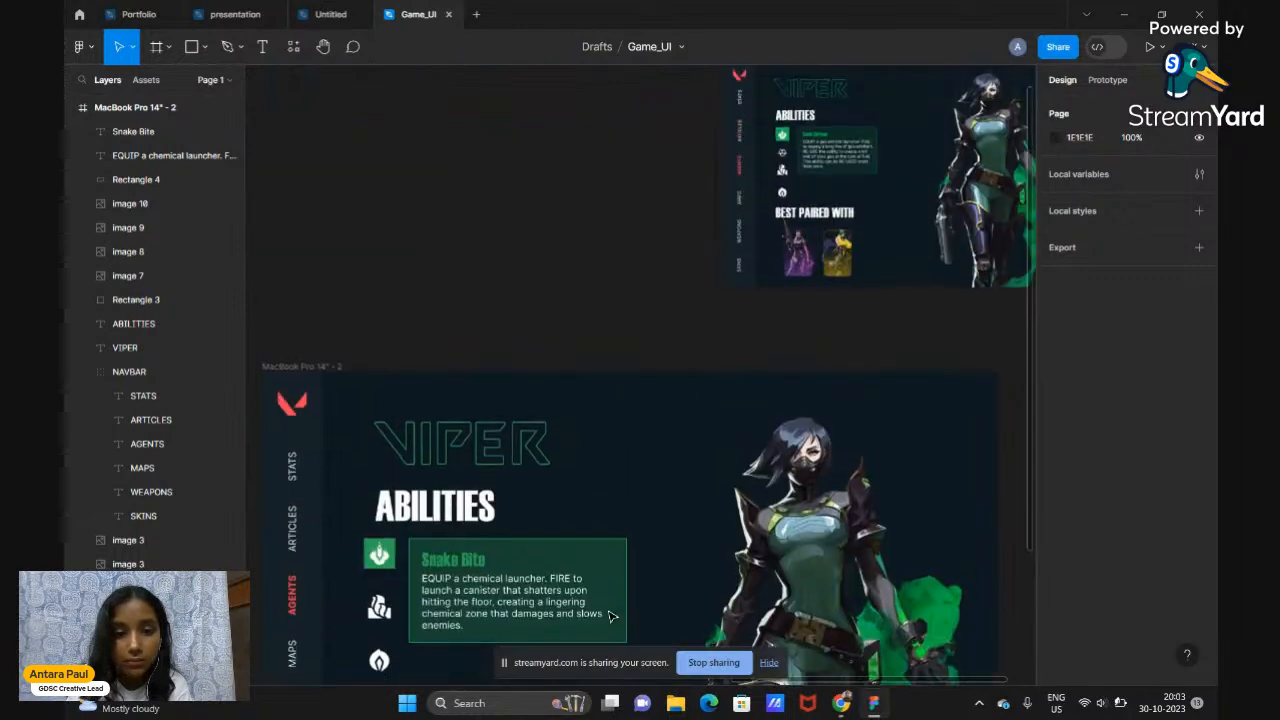
scroll(612, 616, right, 3)
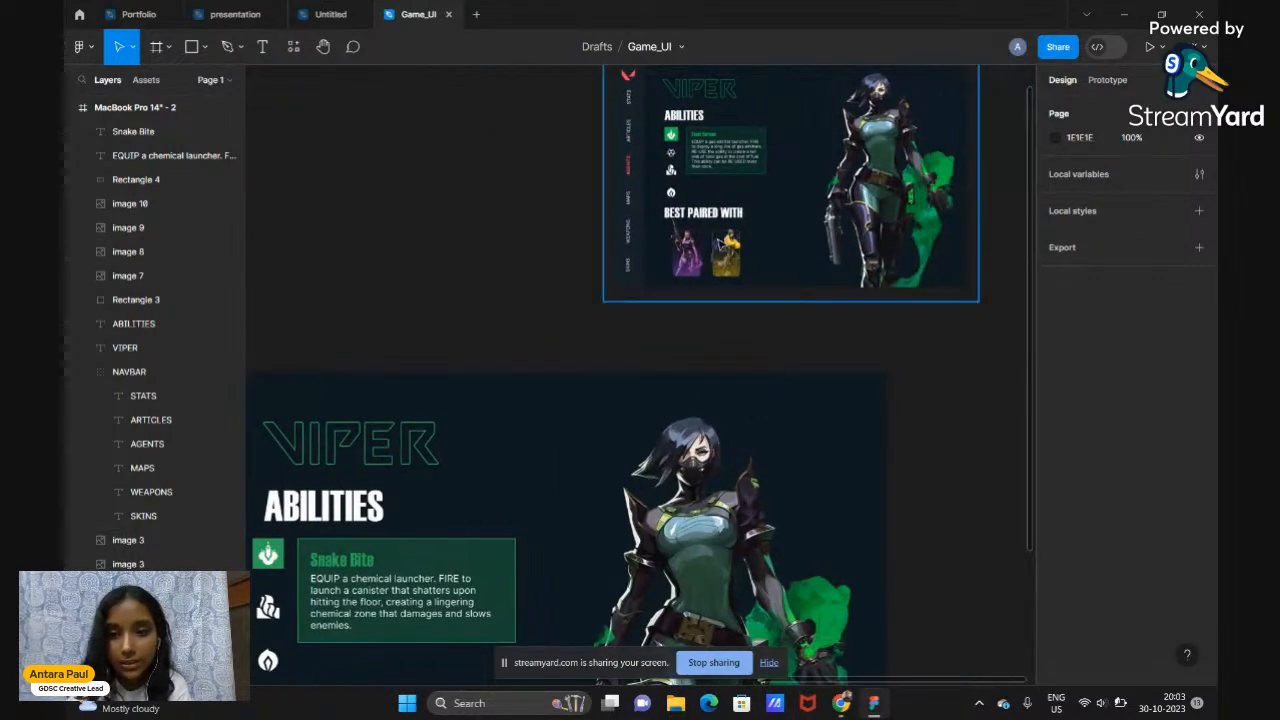
scroll(718, 242, up, 2)
scroll(718, 242, up, 2)
scroll(718, 242, up, 2)
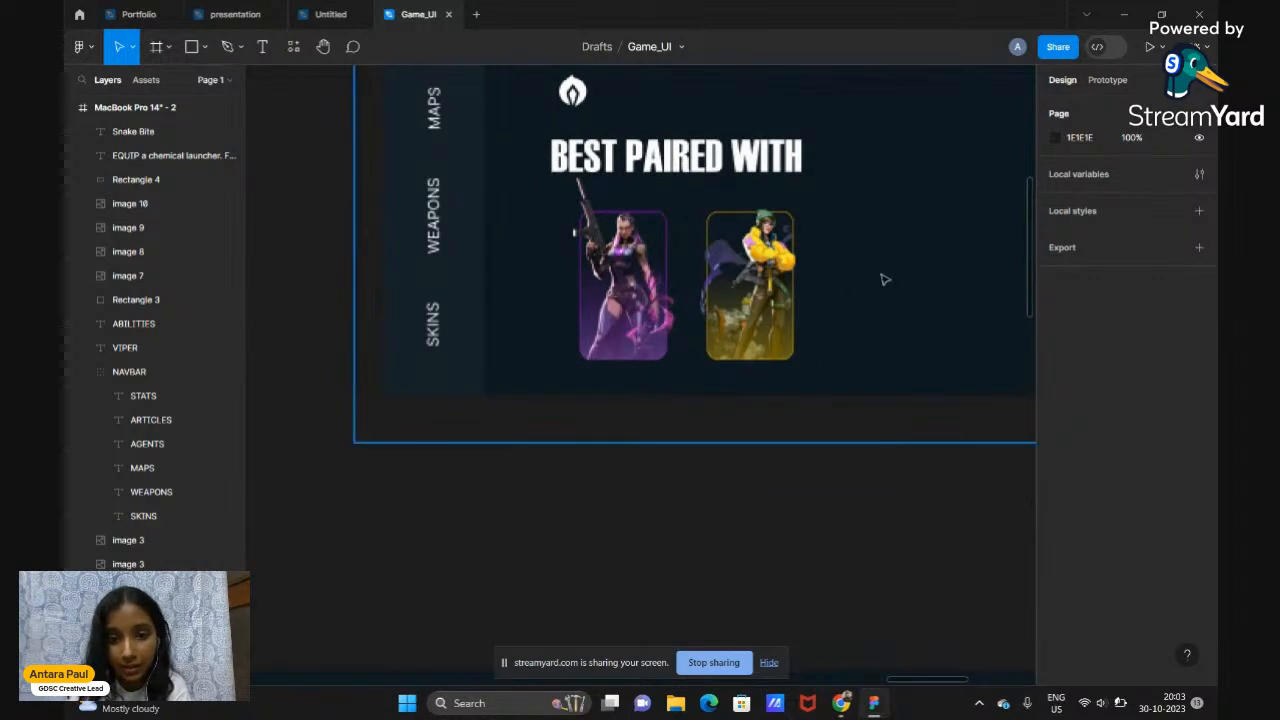
scroll(743, 235, up, 2)
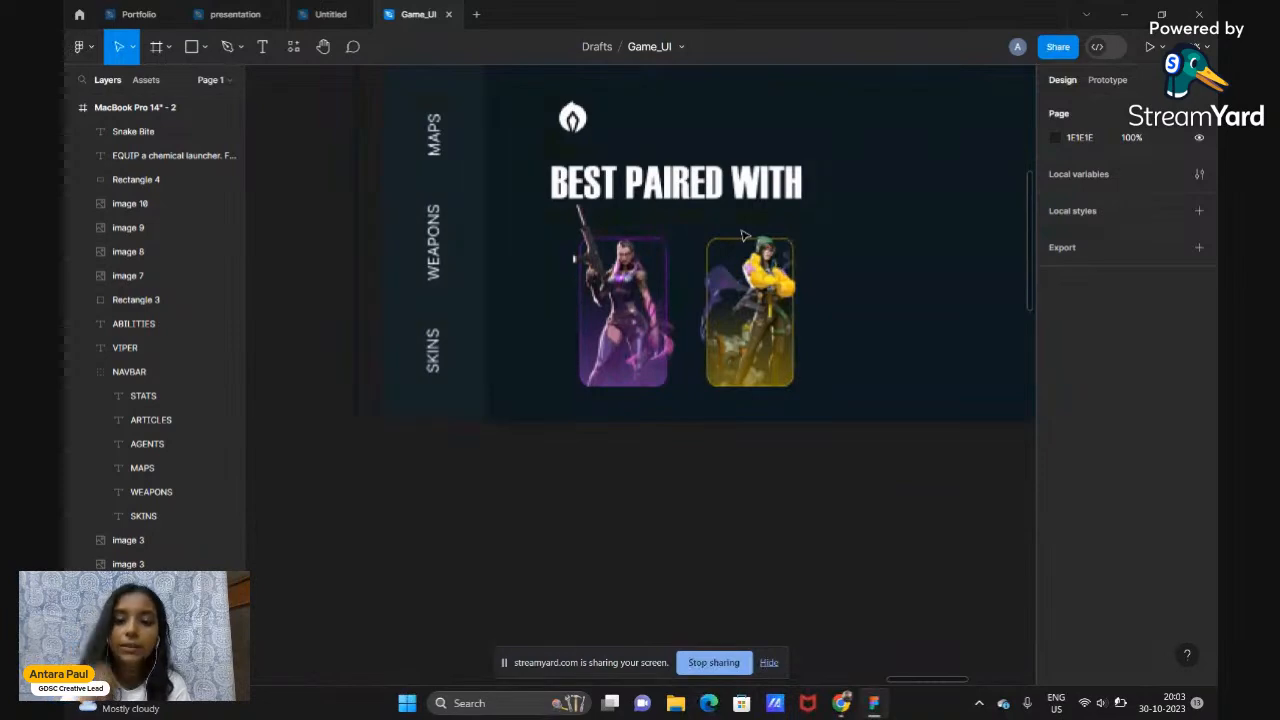
scroll(743, 235, down, 5)
scroll(743, 235, down, 5)
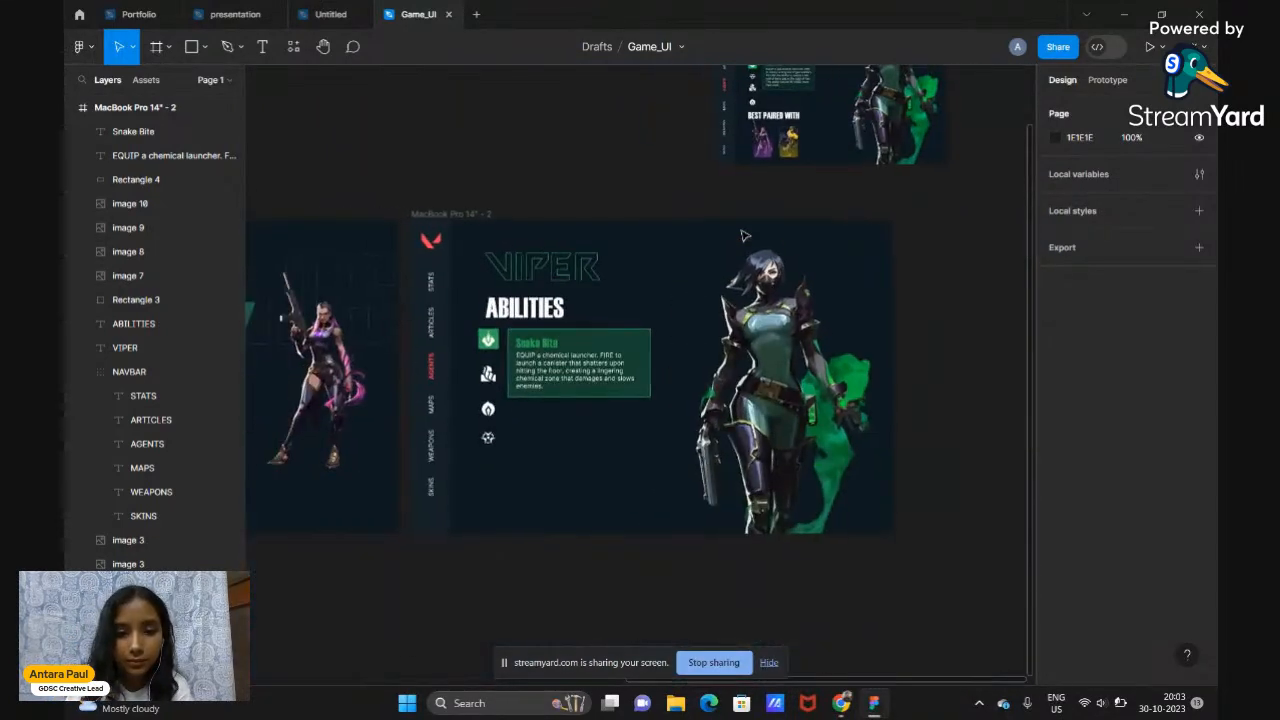
scroll(743, 235, down, 1)
scroll(743, 235, up, 4)
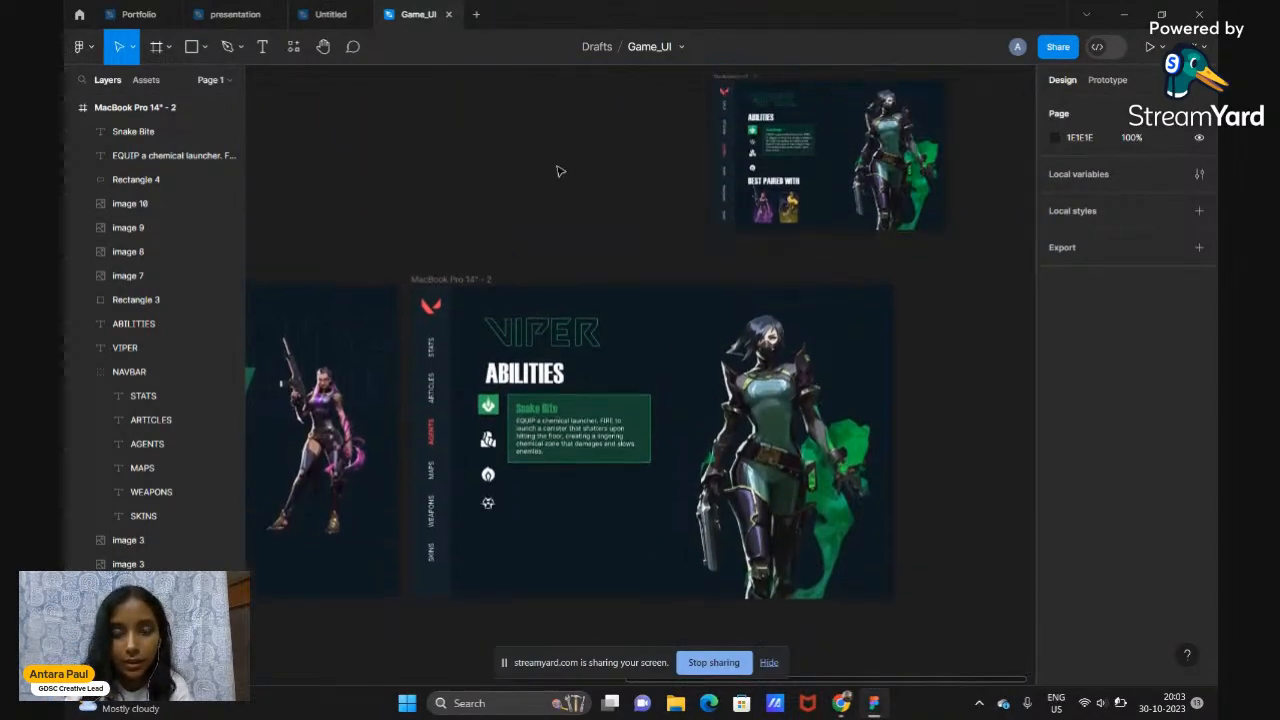
Duplicate the ABILITIES heading below the icons and retype it as 'BEST PAIRED WITH'
click(538, 376)
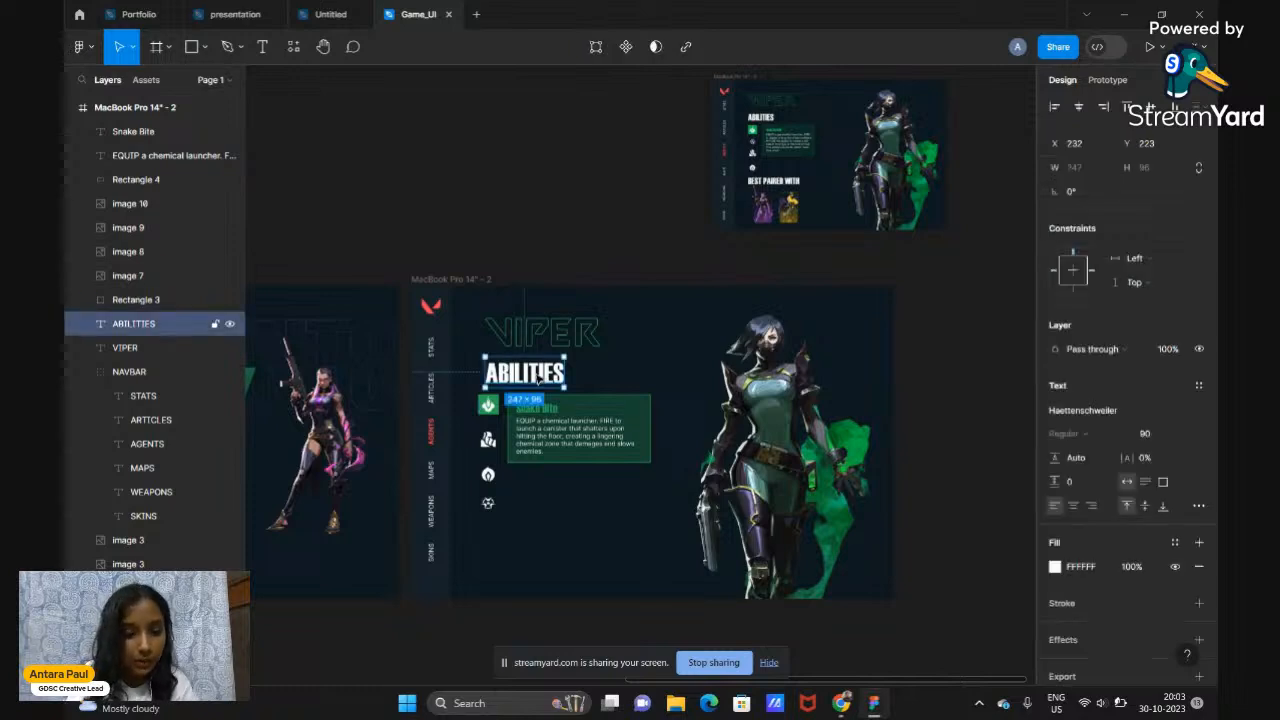
key(ctrl+d)
drag(538, 376, 537, 539)
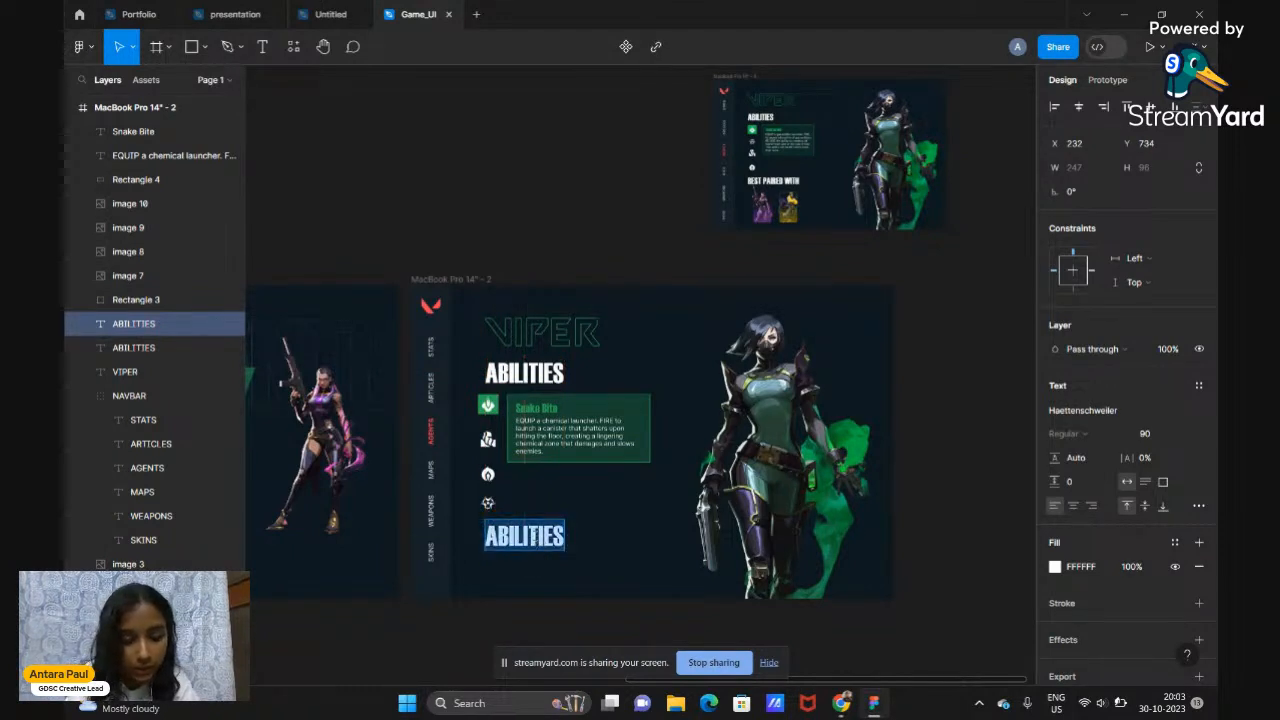
text(BEST )
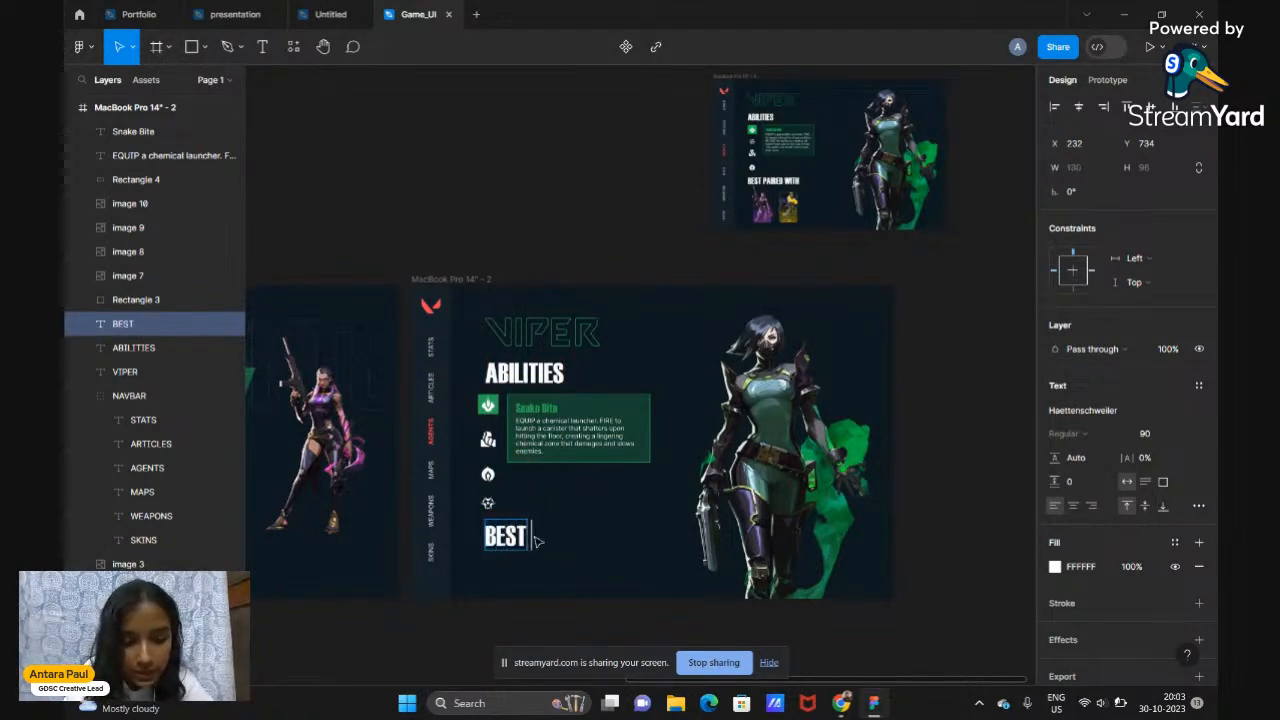
text(PAIRED W)
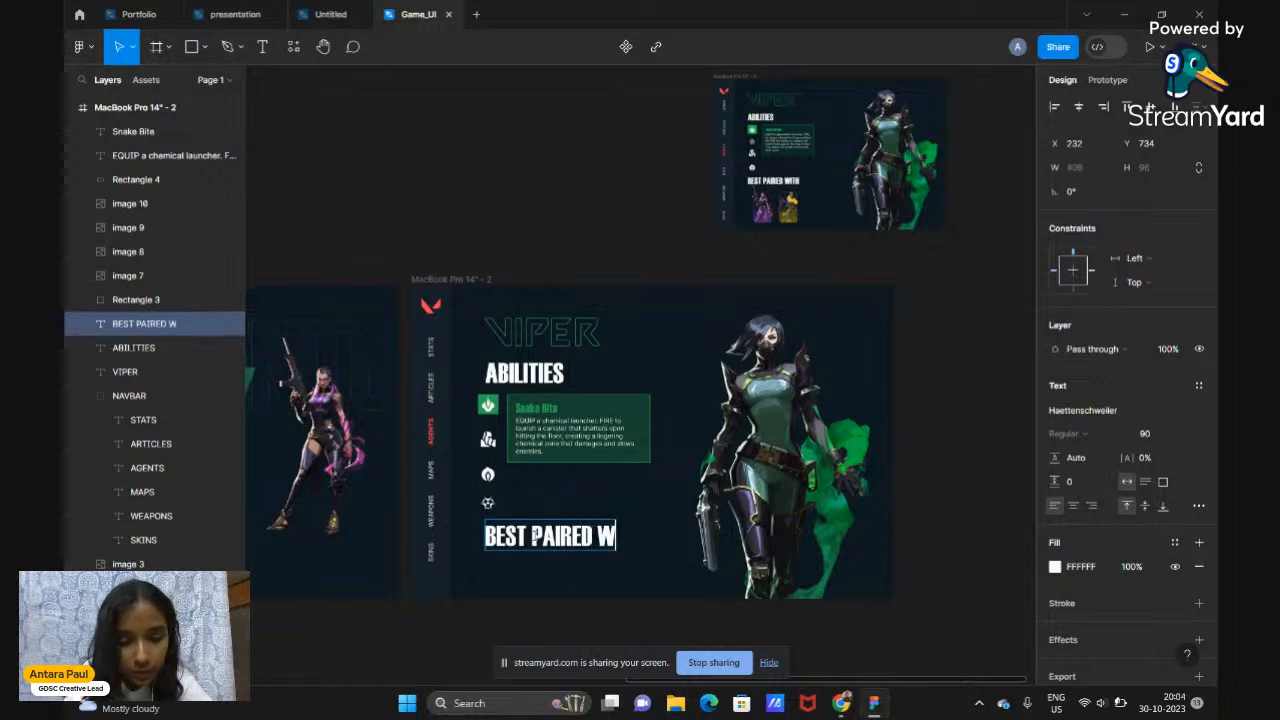
text(ITH)
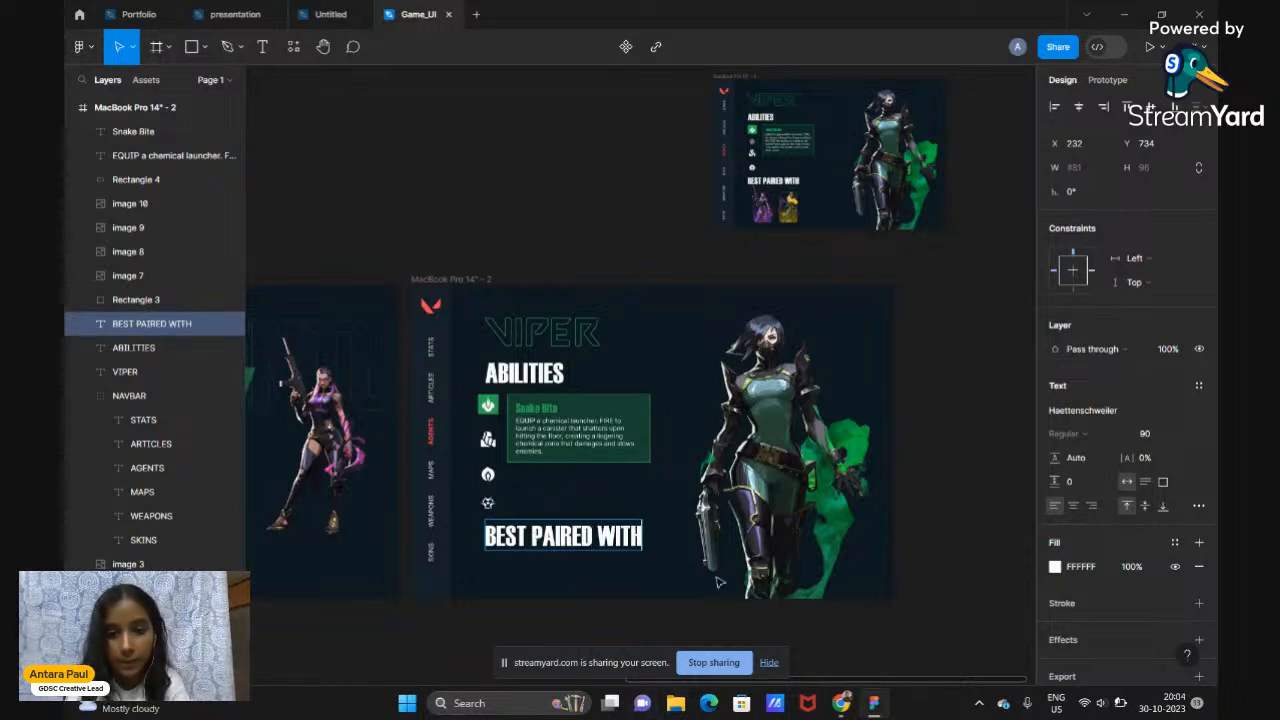
key(Escape)
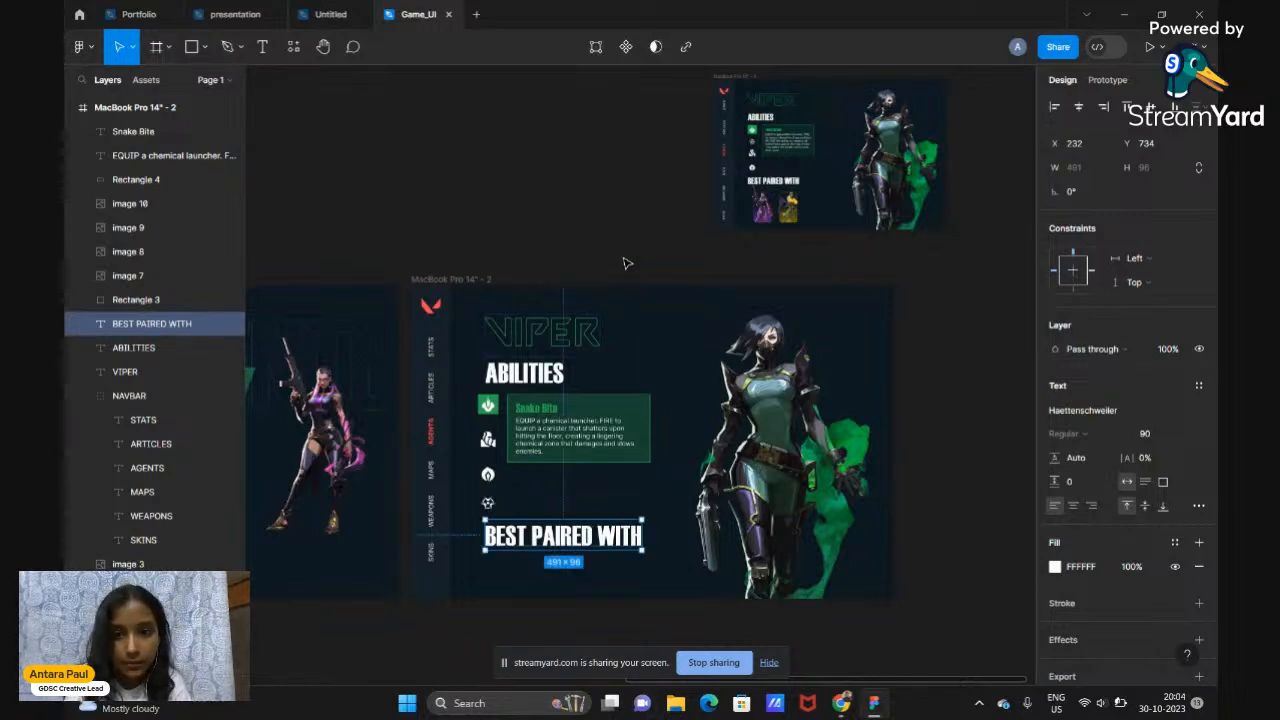
Change the ABILITIES heading's font size to 70
click(551, 378)
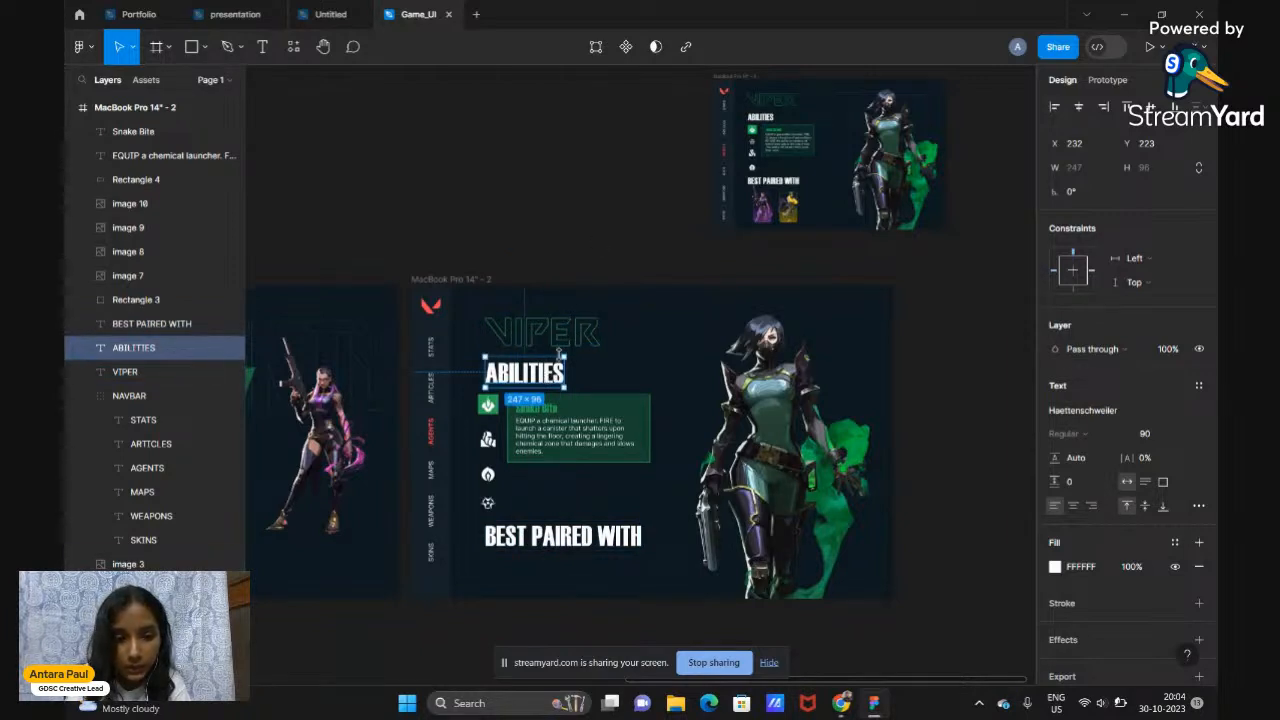
scroll(551, 372, down, 1)
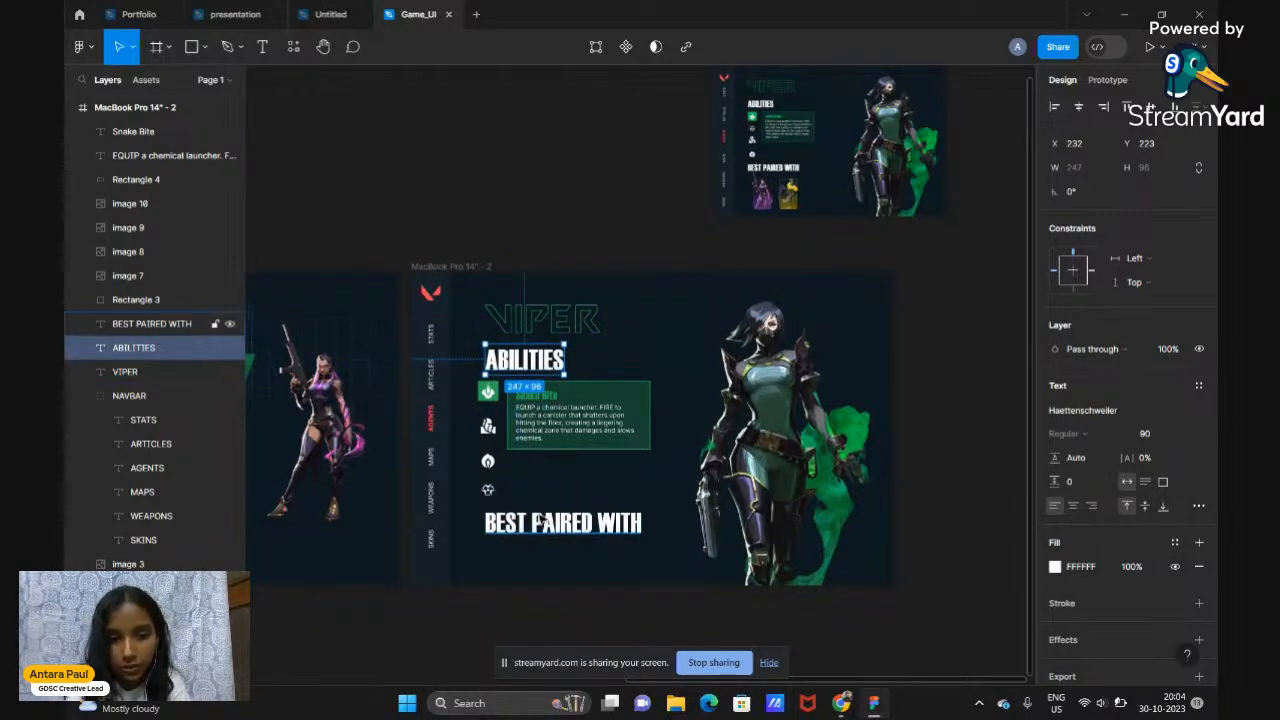
click(1156, 434)
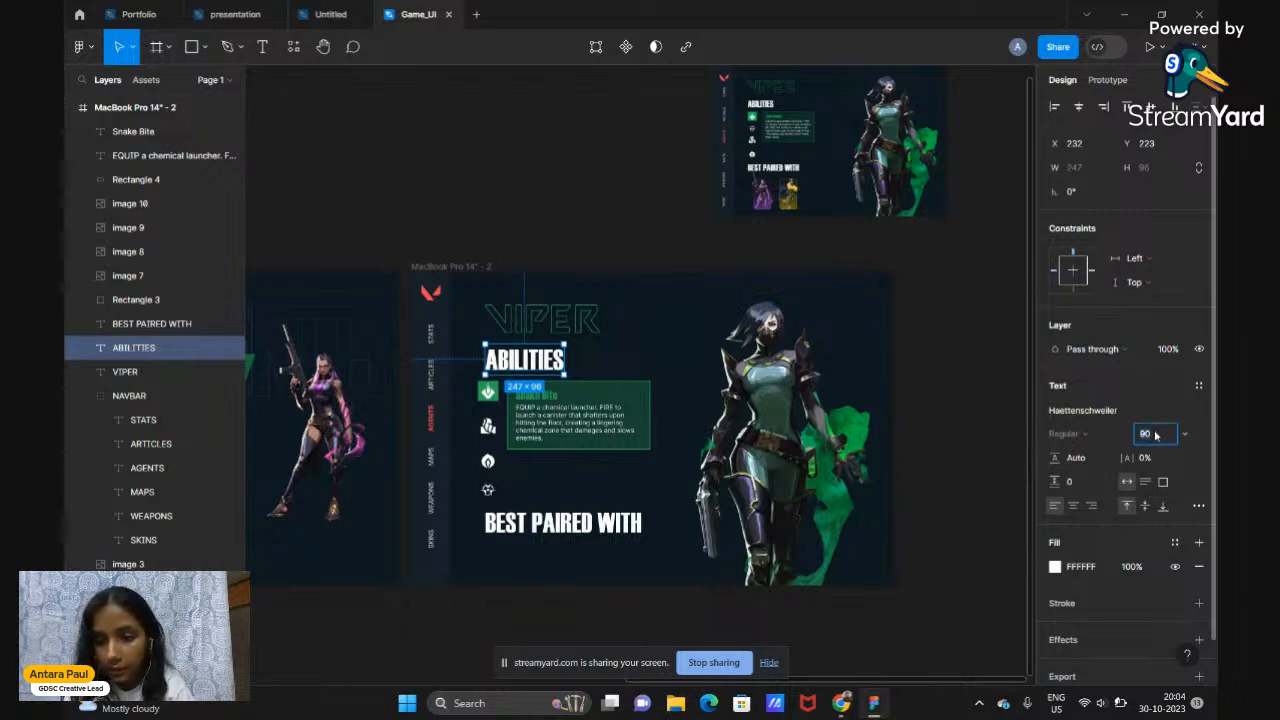
text(50)
key(Return)
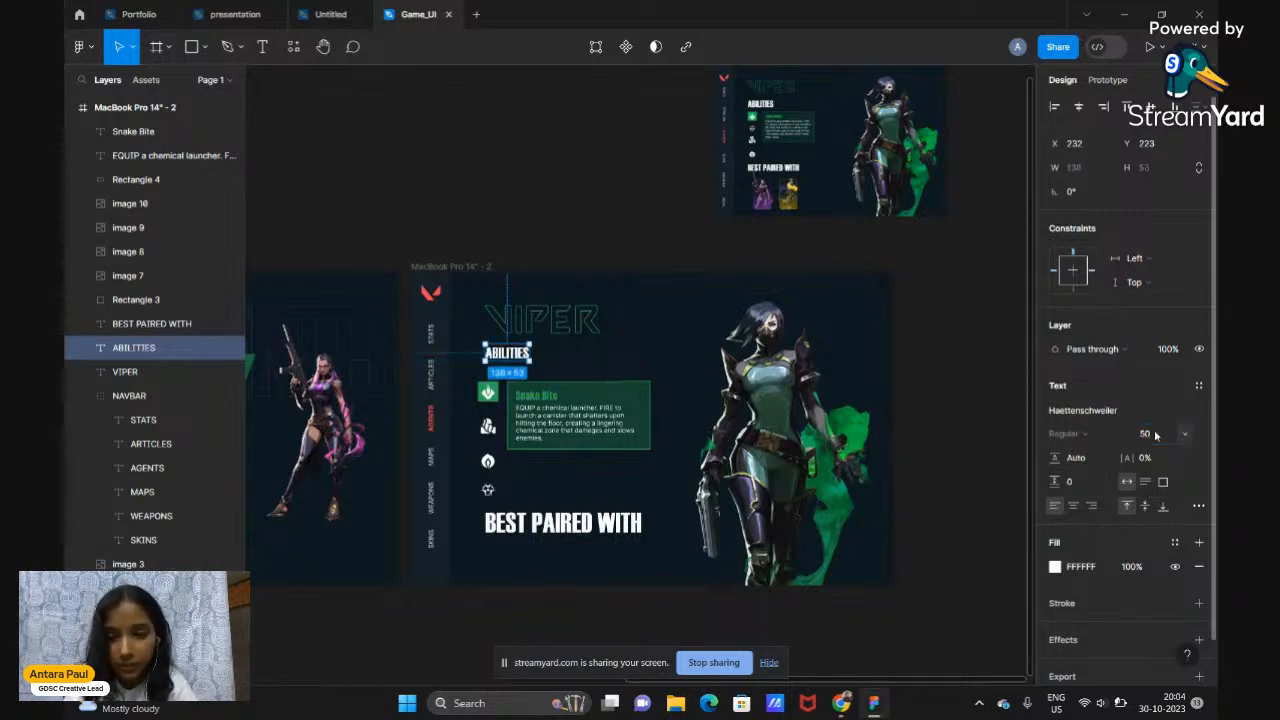
click(1146, 434)
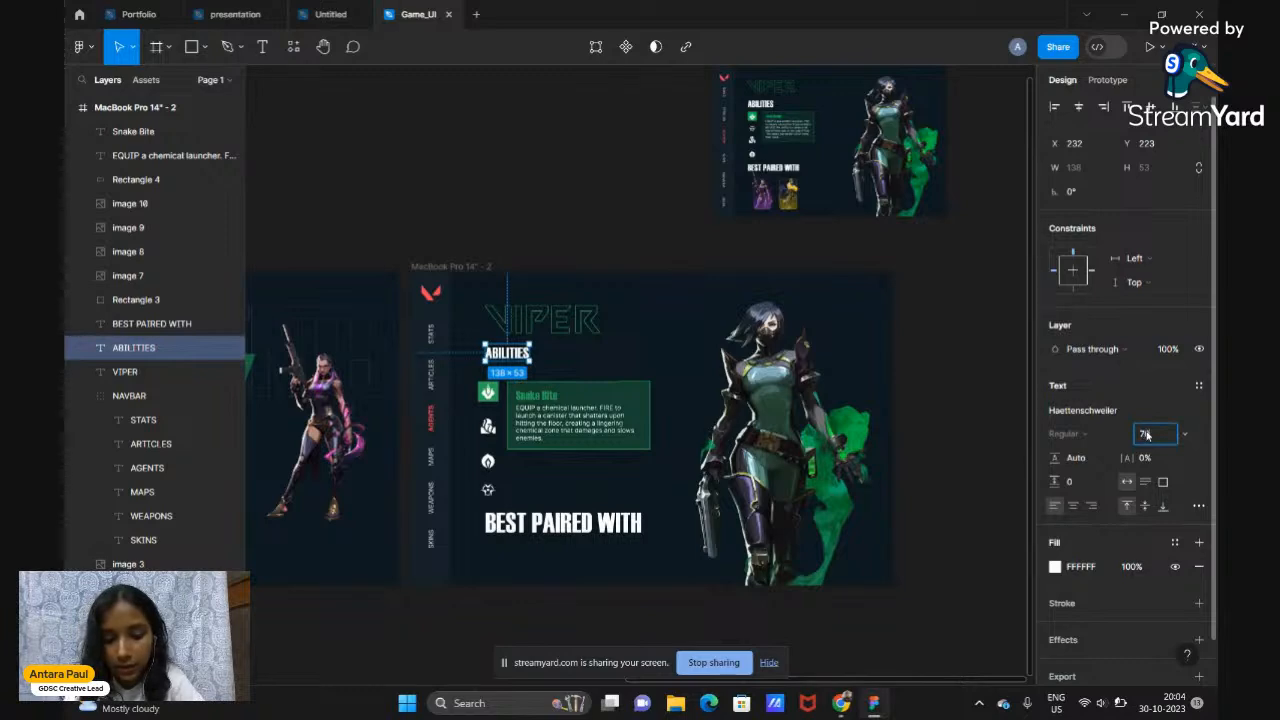
text(70)
key(Return)
Select the ability icons and nudge them slightly up
scroll(632, 403, up, 5)
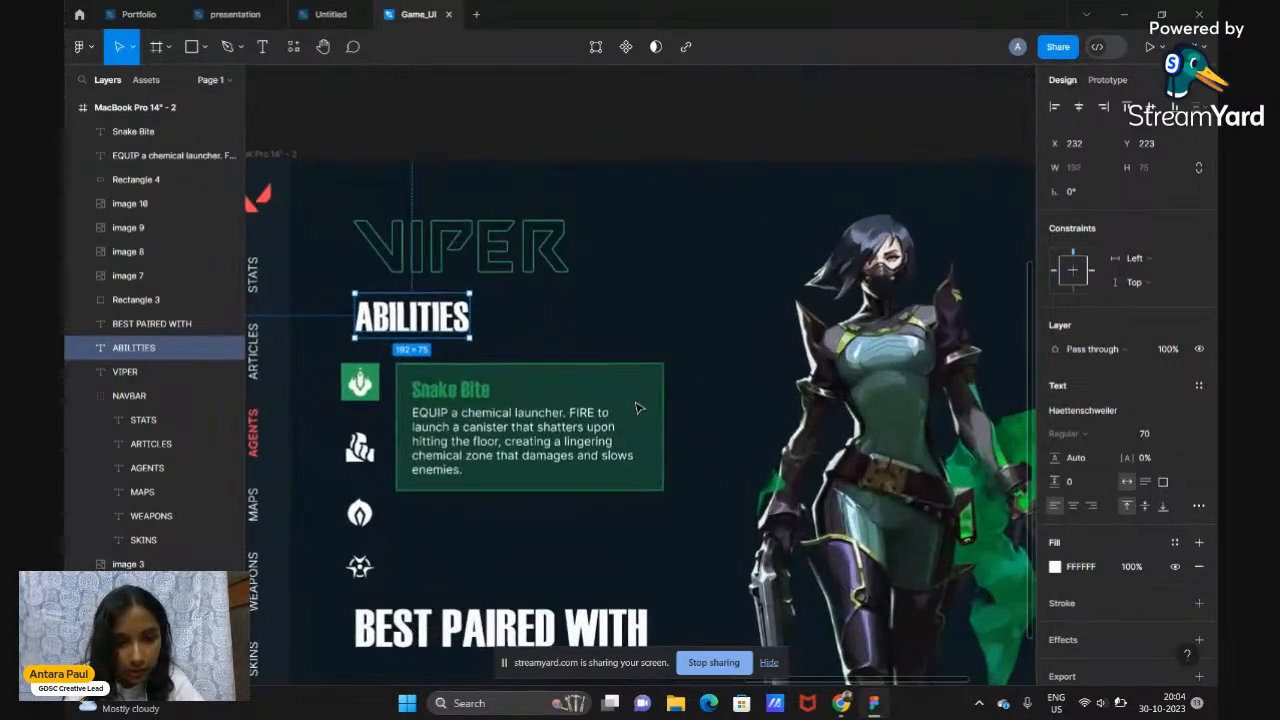
drag(336, 584, 404, 468)
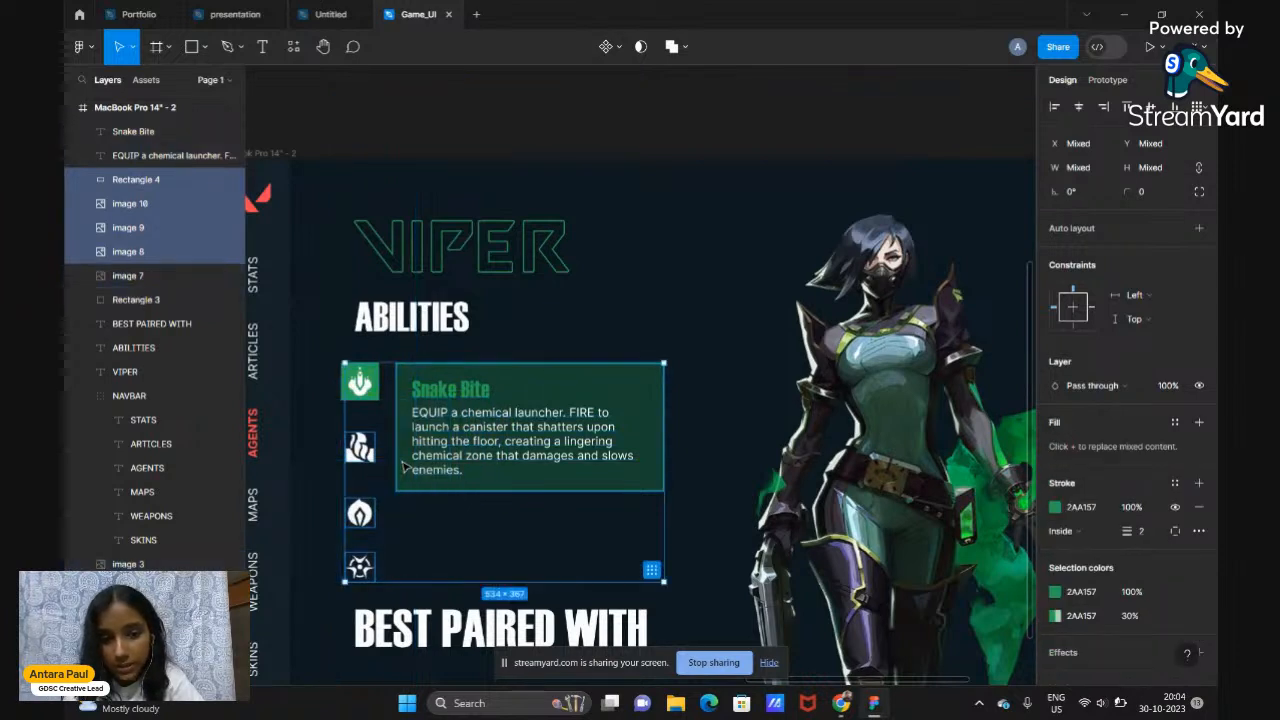
drag(468, 416, 470, 417)
drag(322, 357, 382, 566)
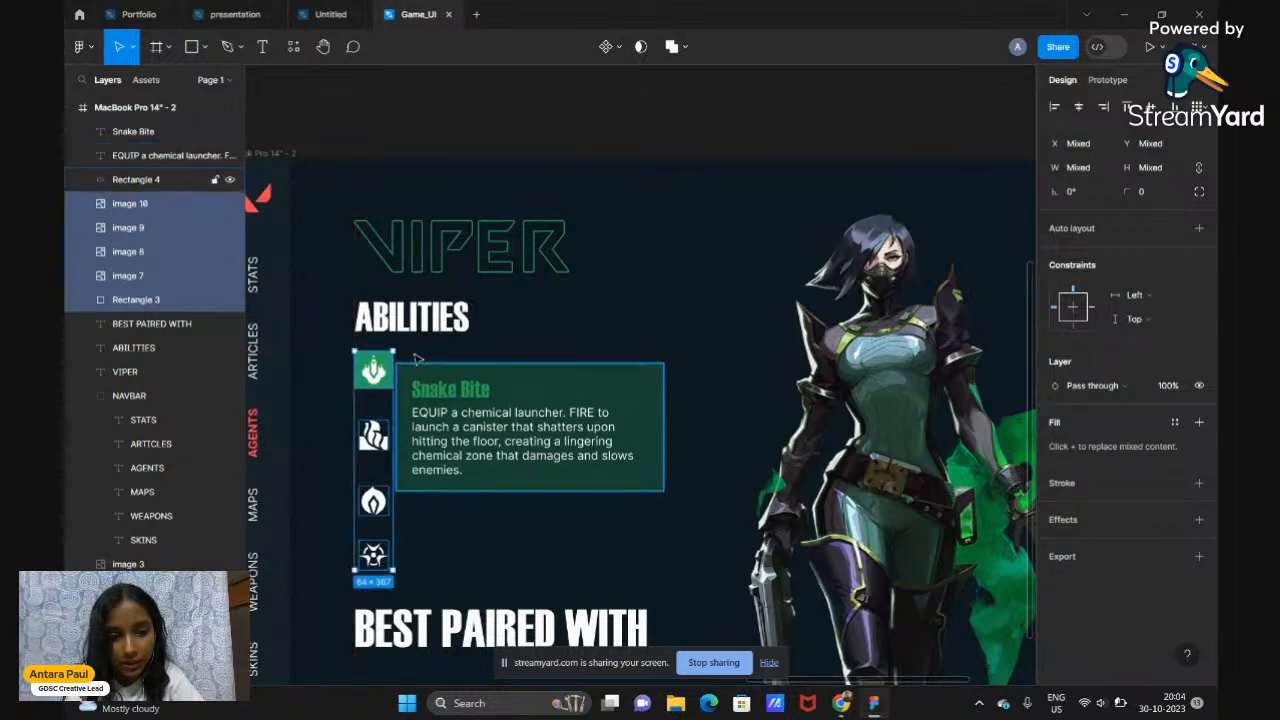
drag(406, 350, 420, 480)
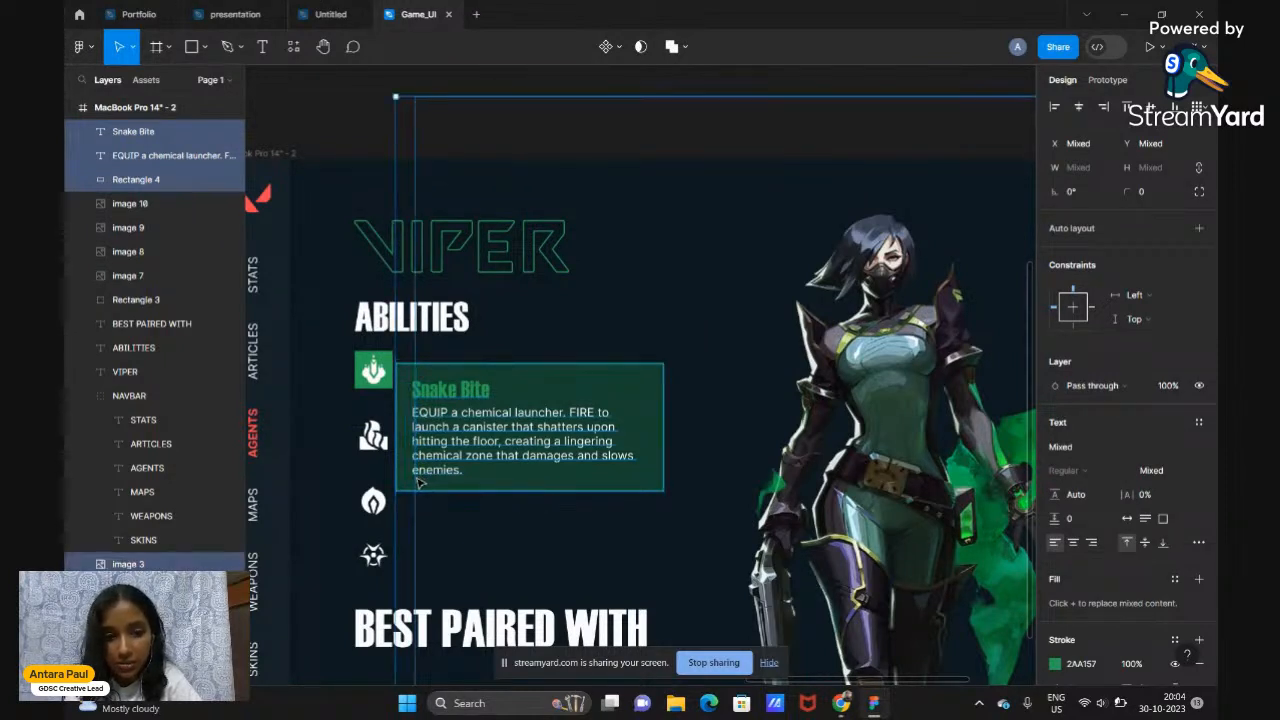
Crop the Viper hero image's left and right sides down to a 651-wide strip
click(315, 136)
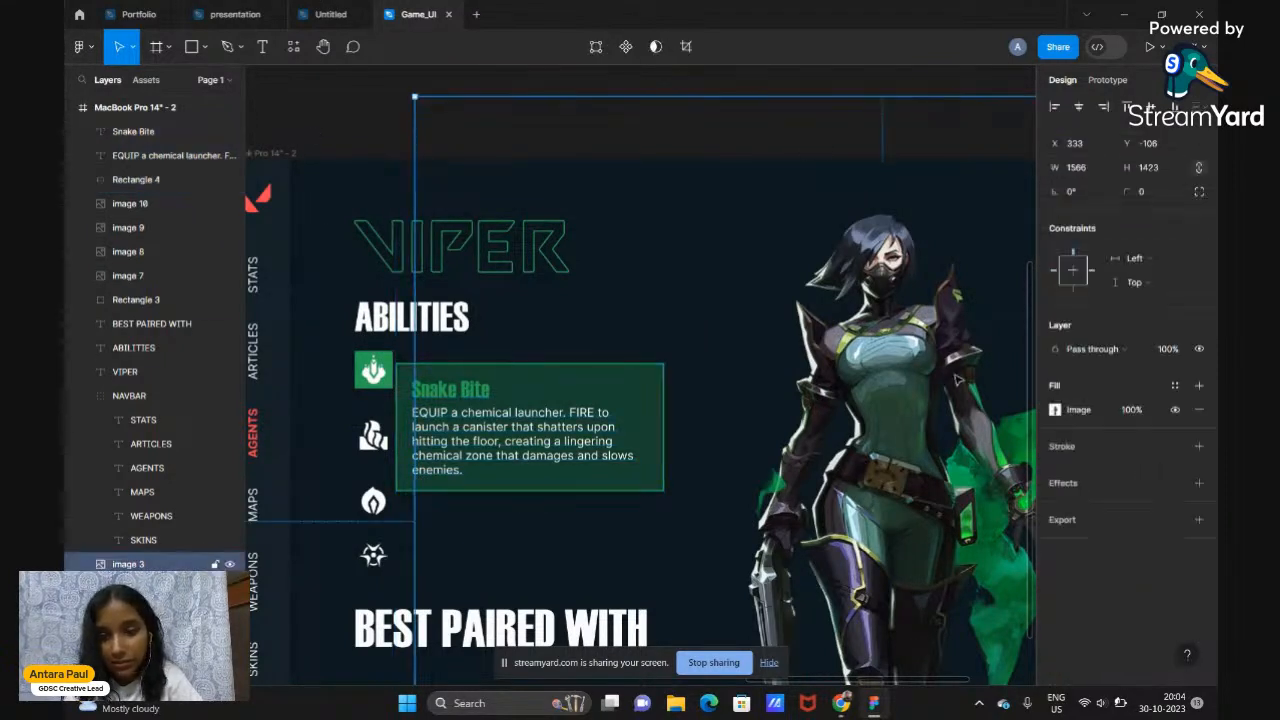
click(957, 379)
scroll(957, 379, down, 5)
click(1056, 410)
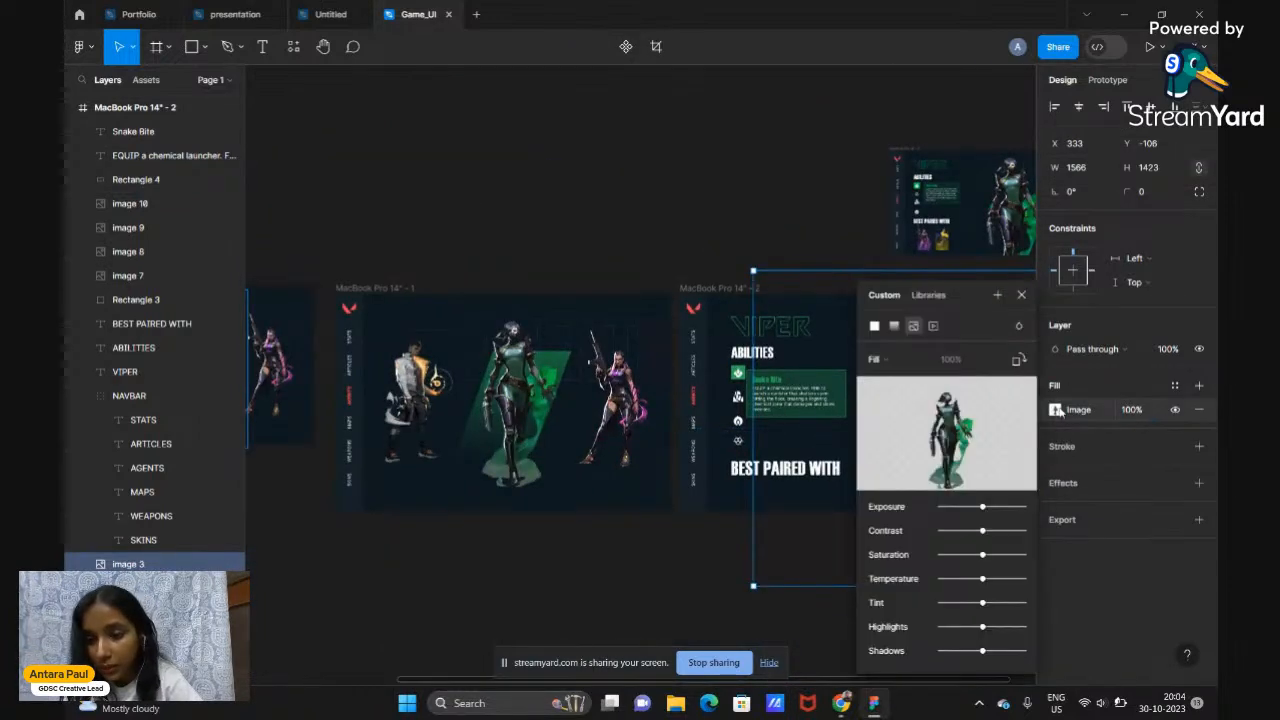
click(897, 363)
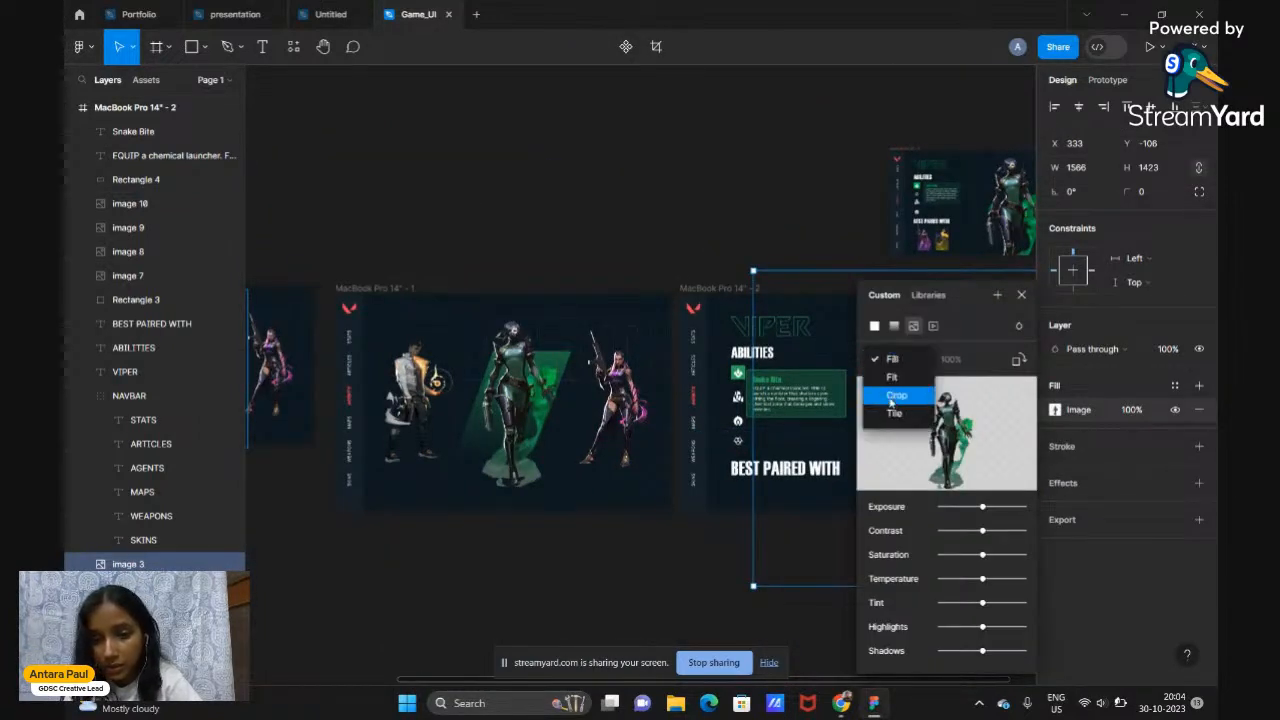
click(890, 403)
scroll(782, 434, right, 3)
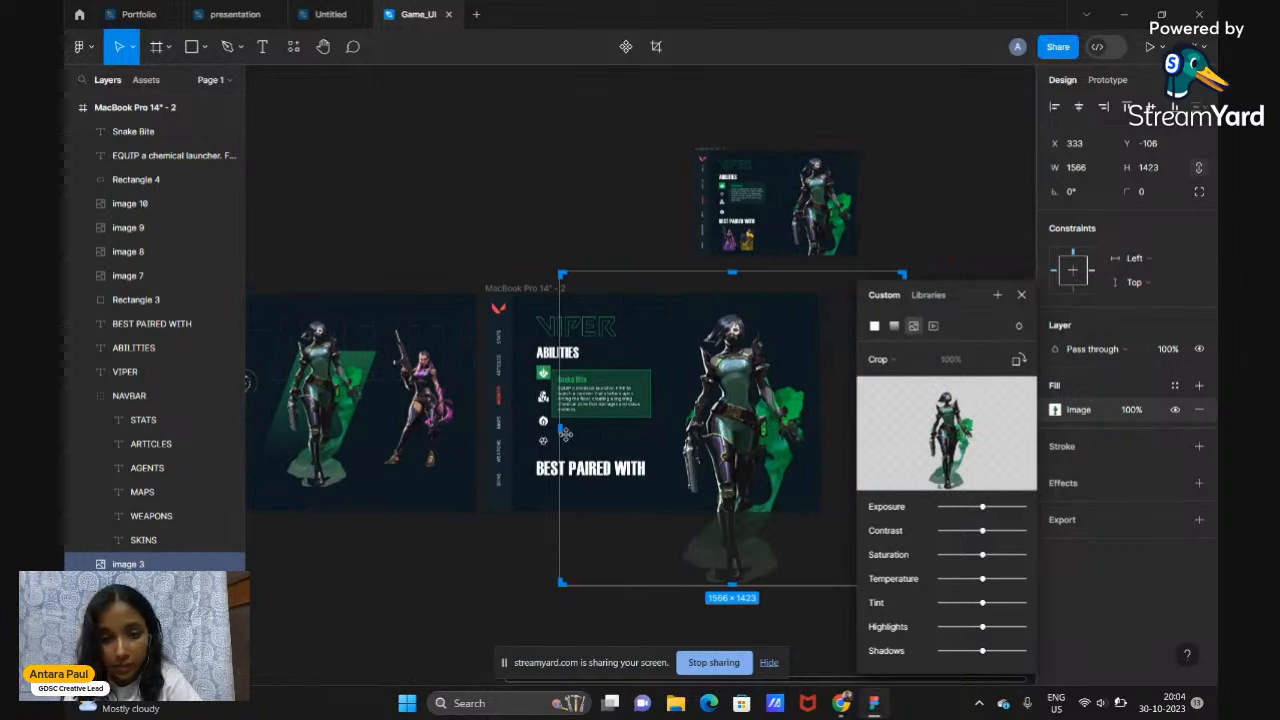
drag(560, 430, 668, 432)
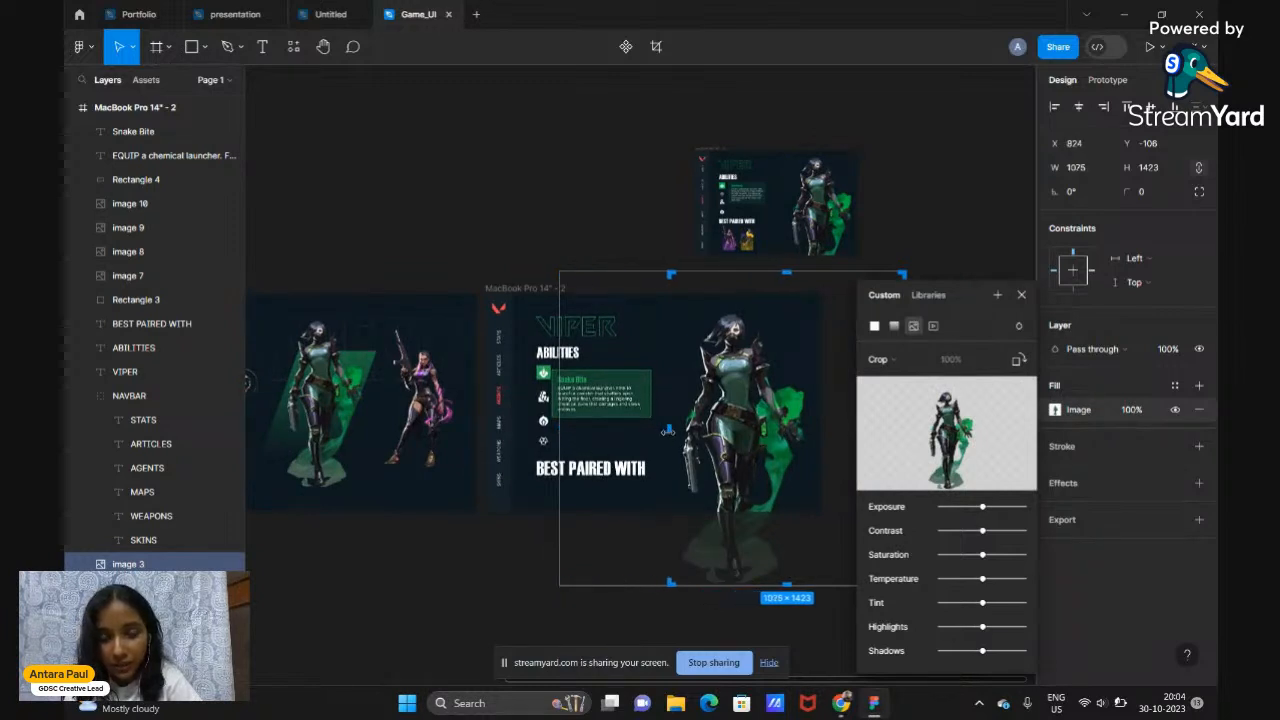
scroll(668, 432, right, 3)
drag(776, 429, 677, 432)
key(Return)
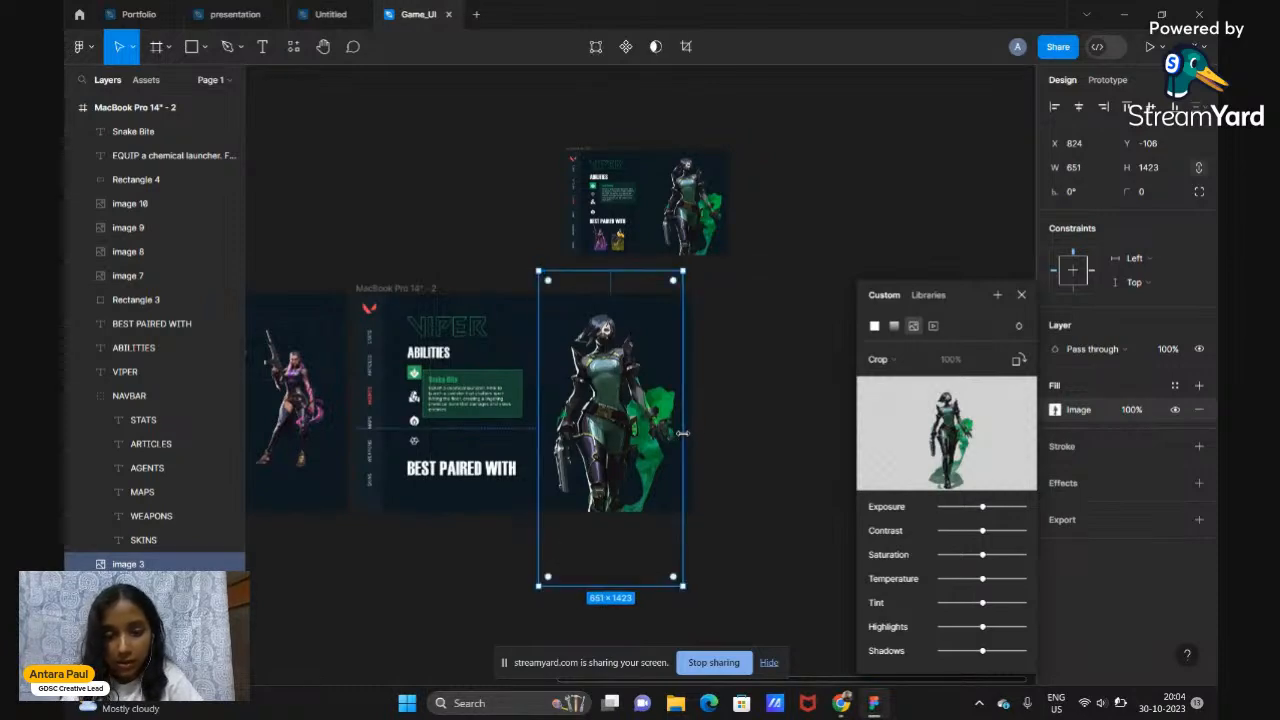
click(1021, 295)
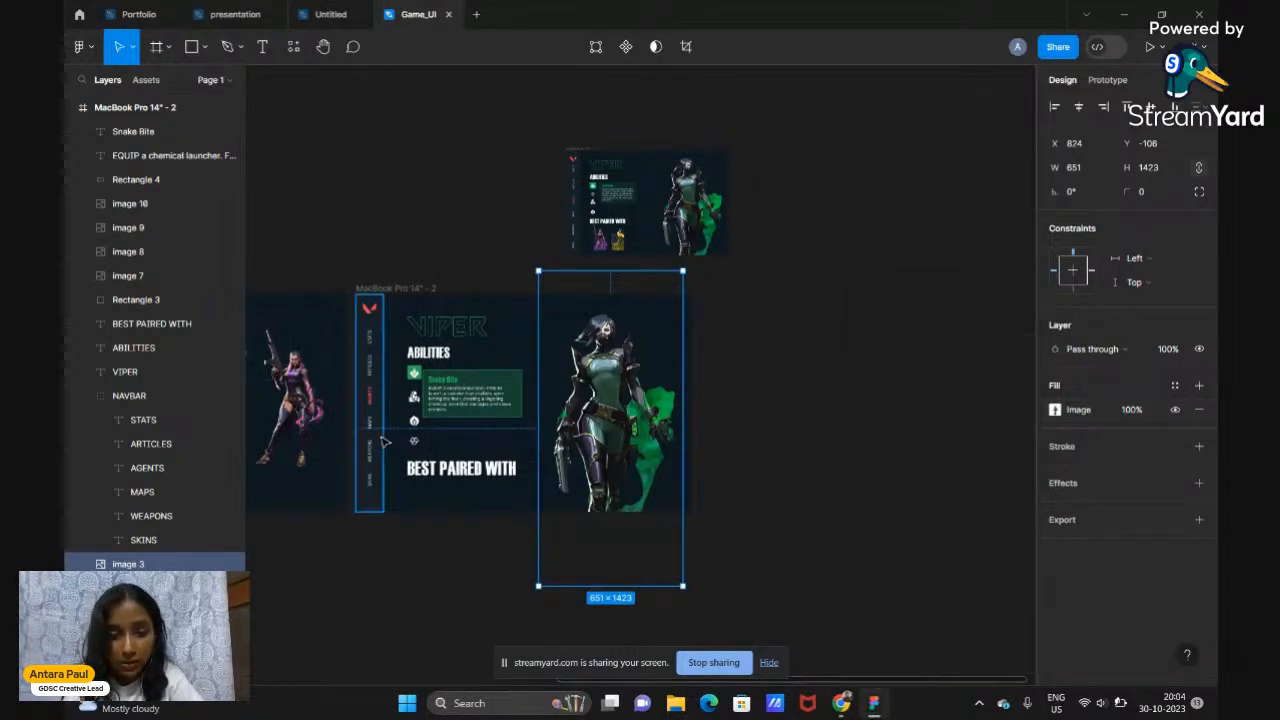
Move the Snake Bite card slightly up and to the right
scroll(385, 443, up, 5)
scroll(385, 443, up, 3)
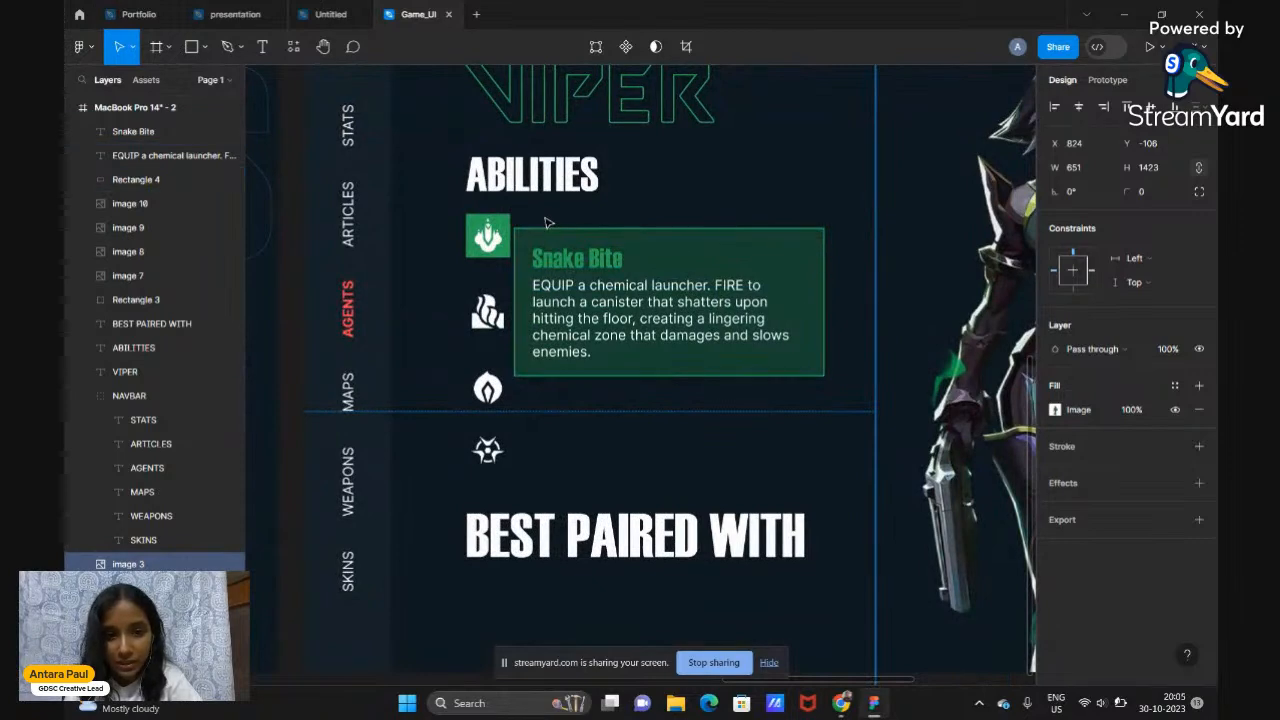
key(Escape)
drag(562, 248, 612, 302)
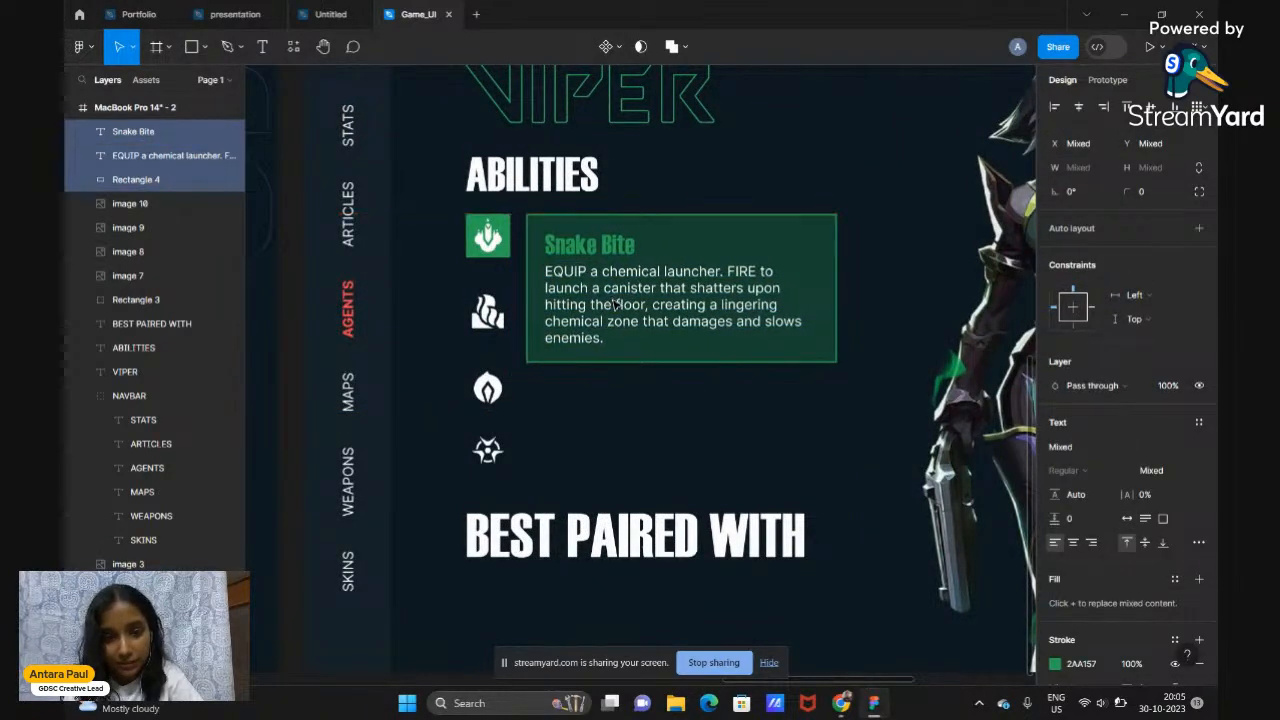
scroll(614, 304, down, 3)
click(620, 595)
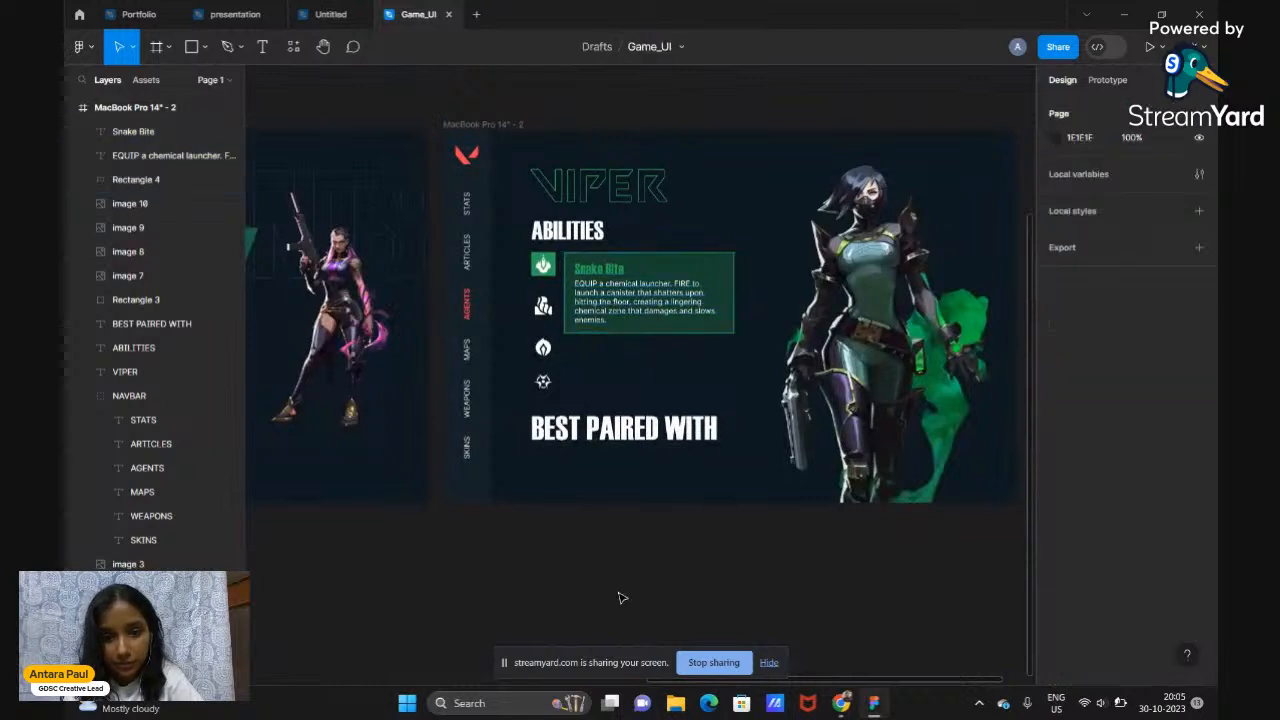
Set the BEST PAIRED WITH heading's font size to 70 and nudge it up slightly
click(636, 440)
click(1146, 434)
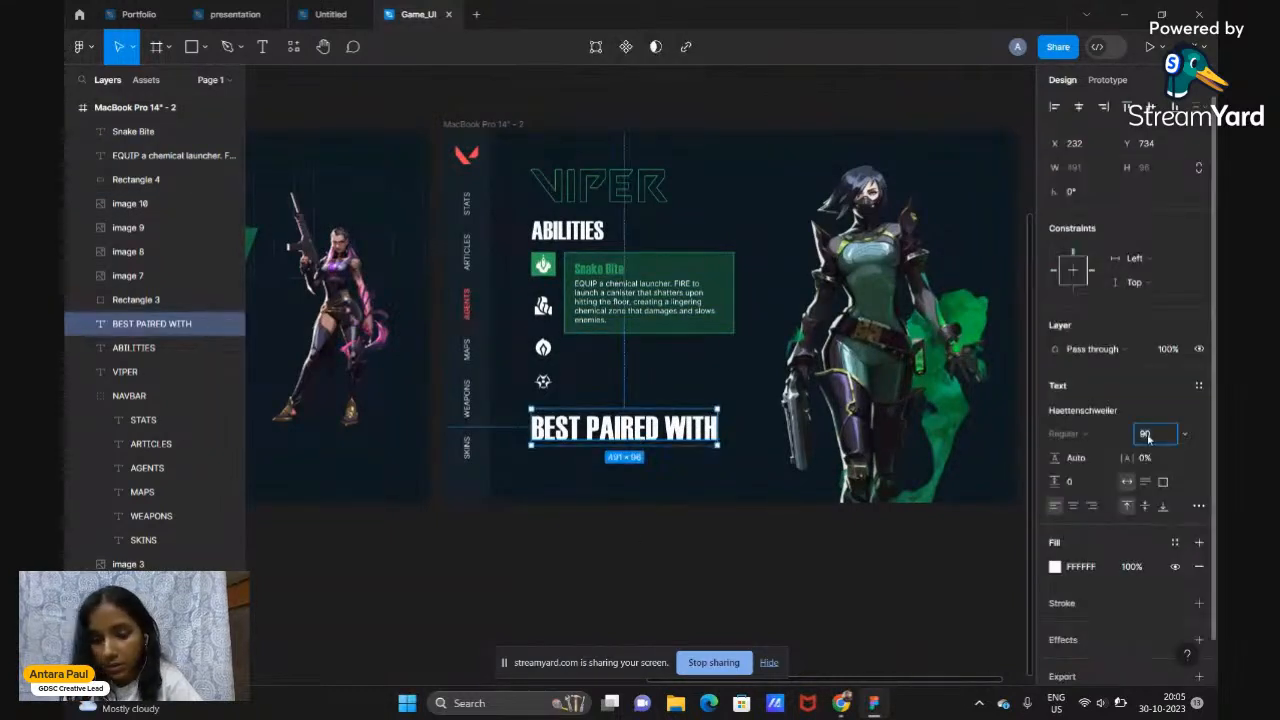
text(70)
key(Return)
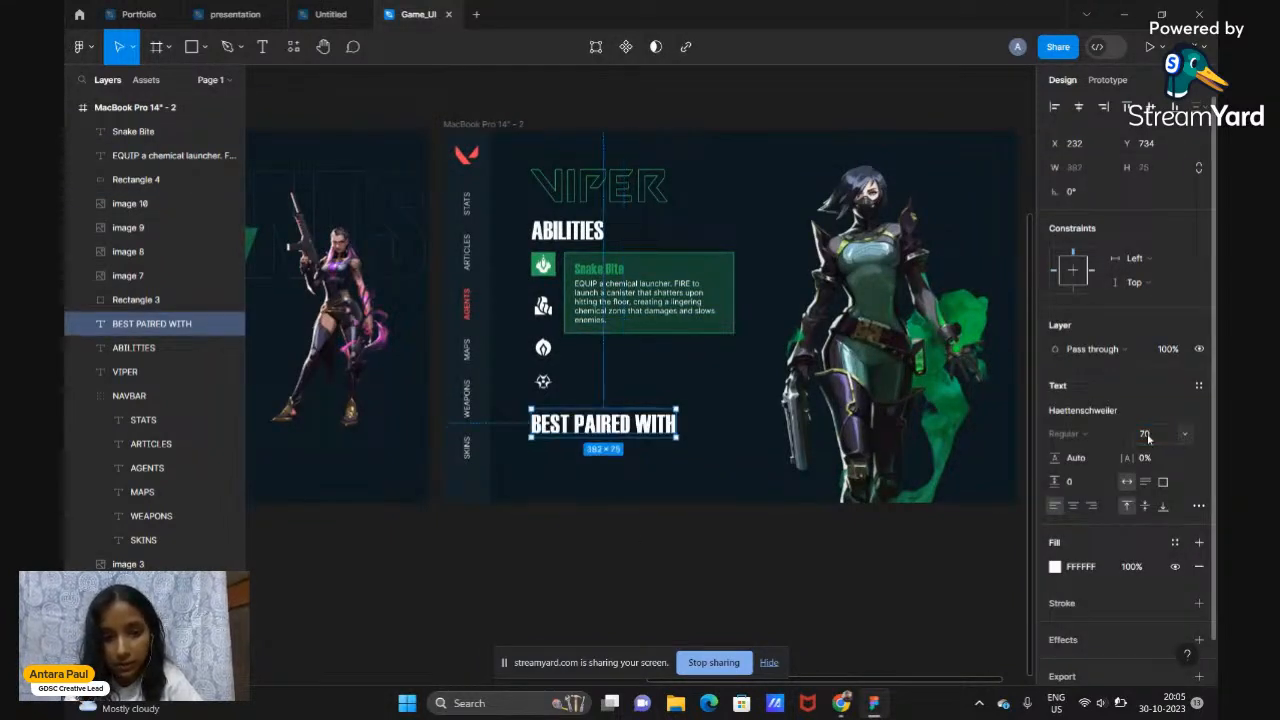
click(676, 590)
drag(621, 432, 621, 425)
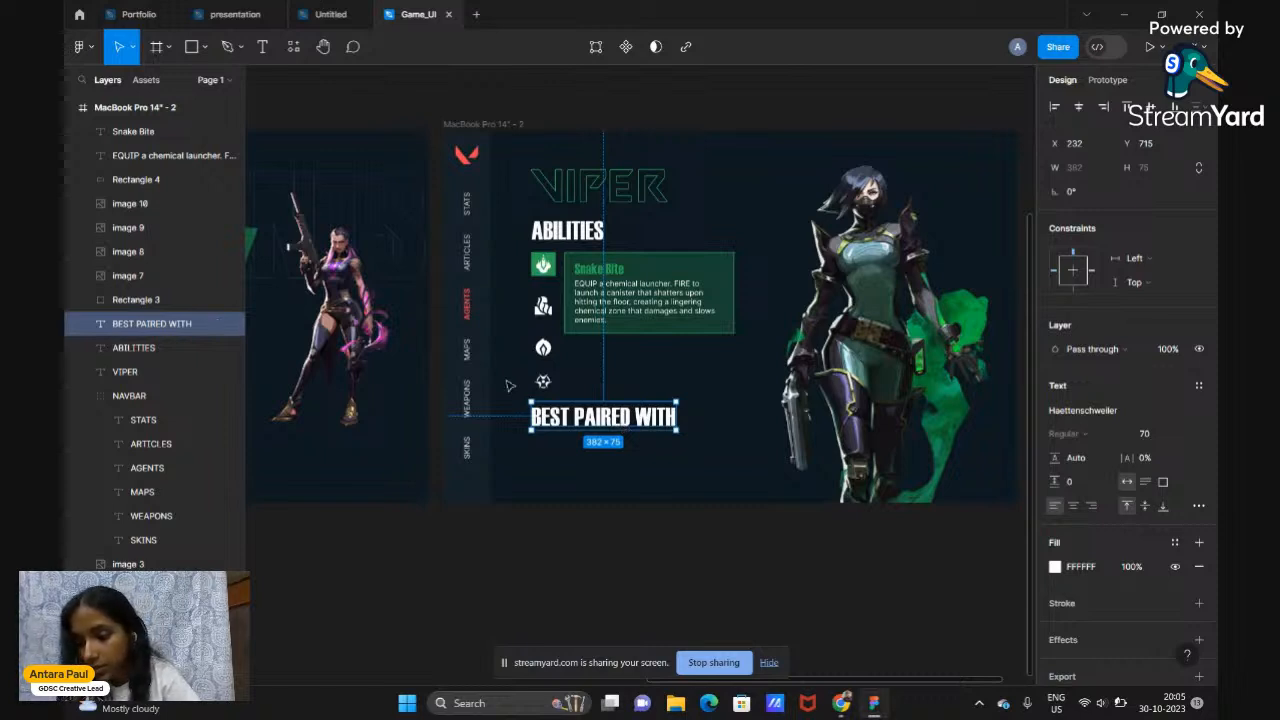
Move the lower ability icons up to tighten spacing, and raise BEST PAIRED WITH beneath them
click(544, 311)
key(shift+Up)
key(shift+Up)
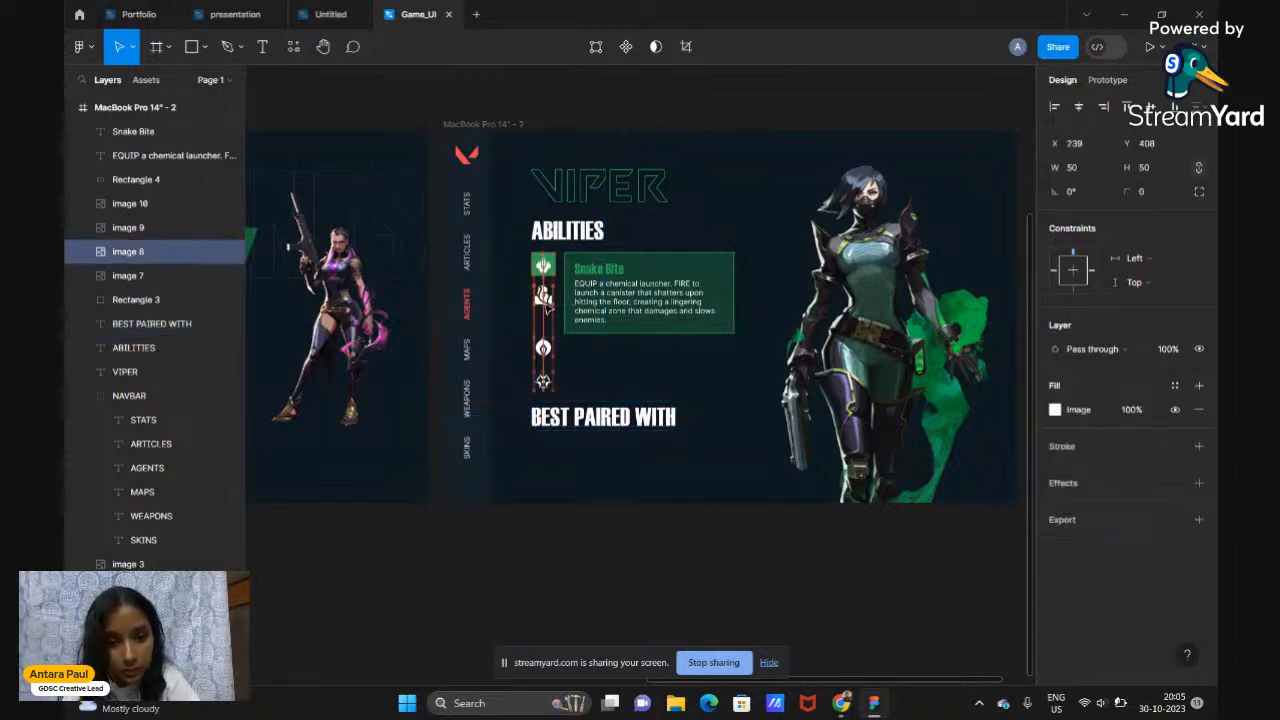
drag(544, 347, 544, 332)
click(544, 383)
drag(544, 381, 544, 361)
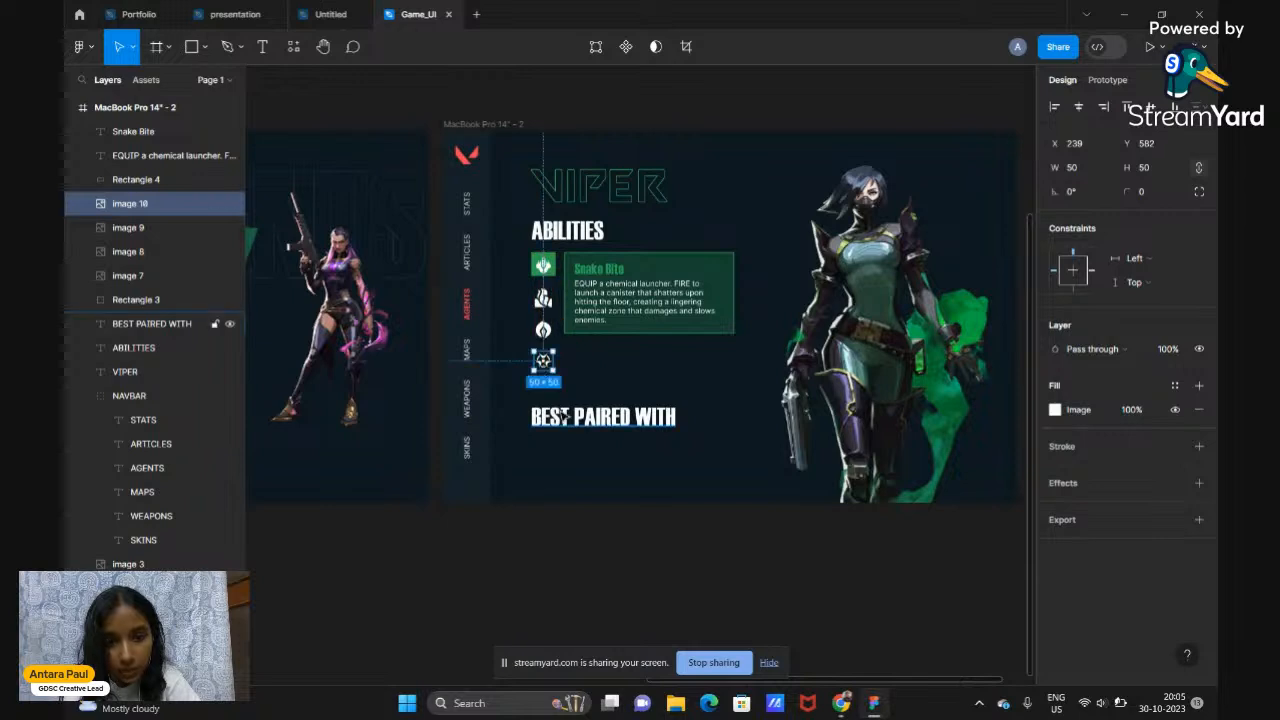
mouse_move(568, 418)
mouse_down()
mouse_move(578, 392)
mouse_move(580, 403)
mouse_up()
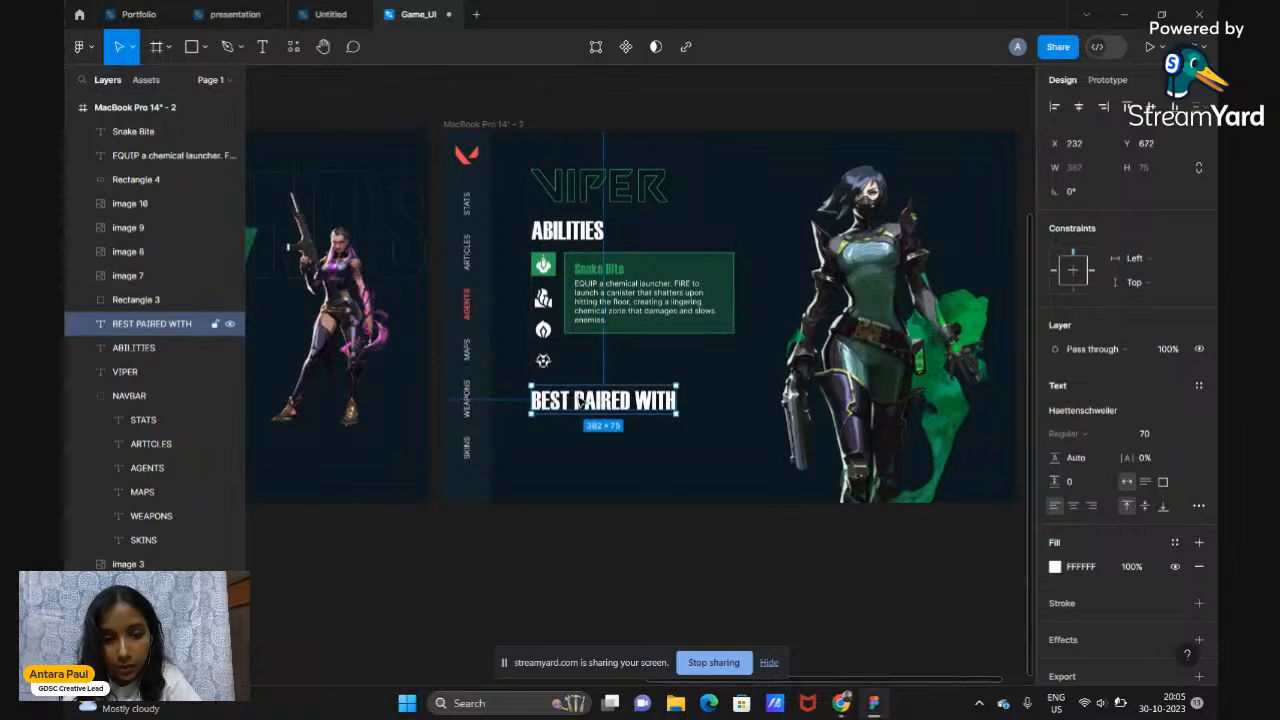
click(603, 540)
scroll(603, 540, down, 3)
scroll(603, 540, right, 2)
scroll(698, 257, up, 5)
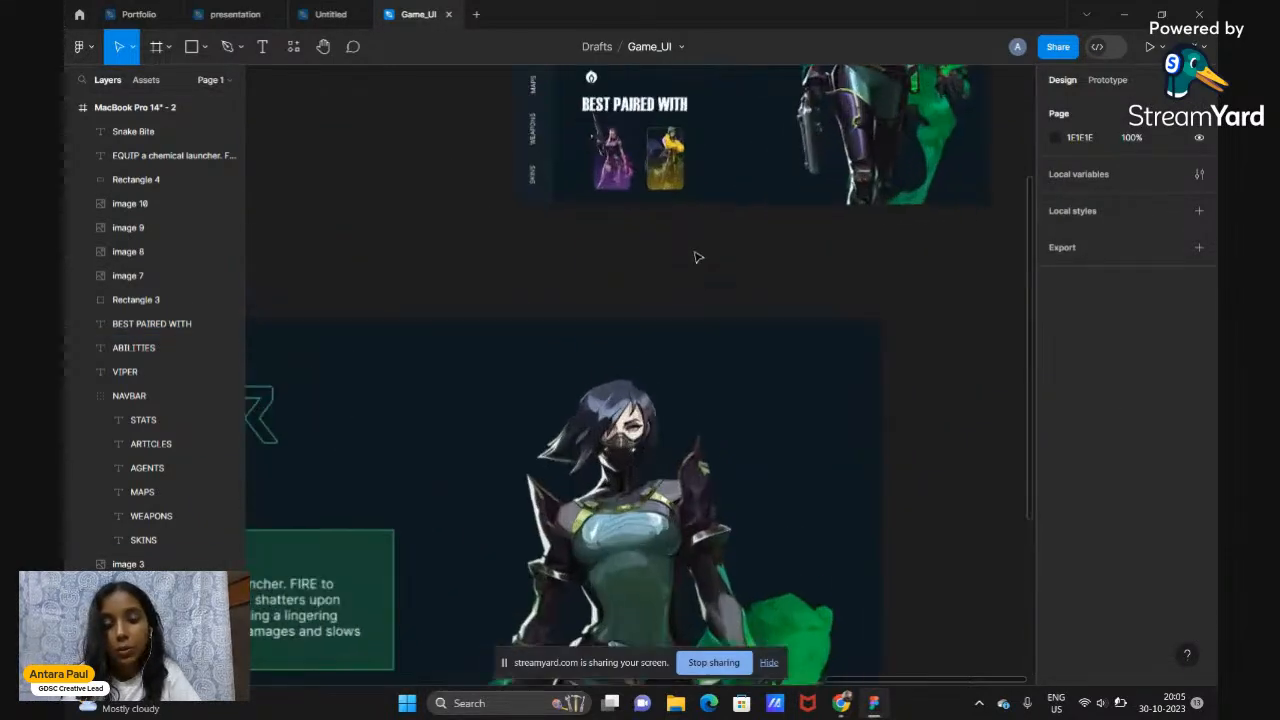
scroll(698, 257, up, 3)
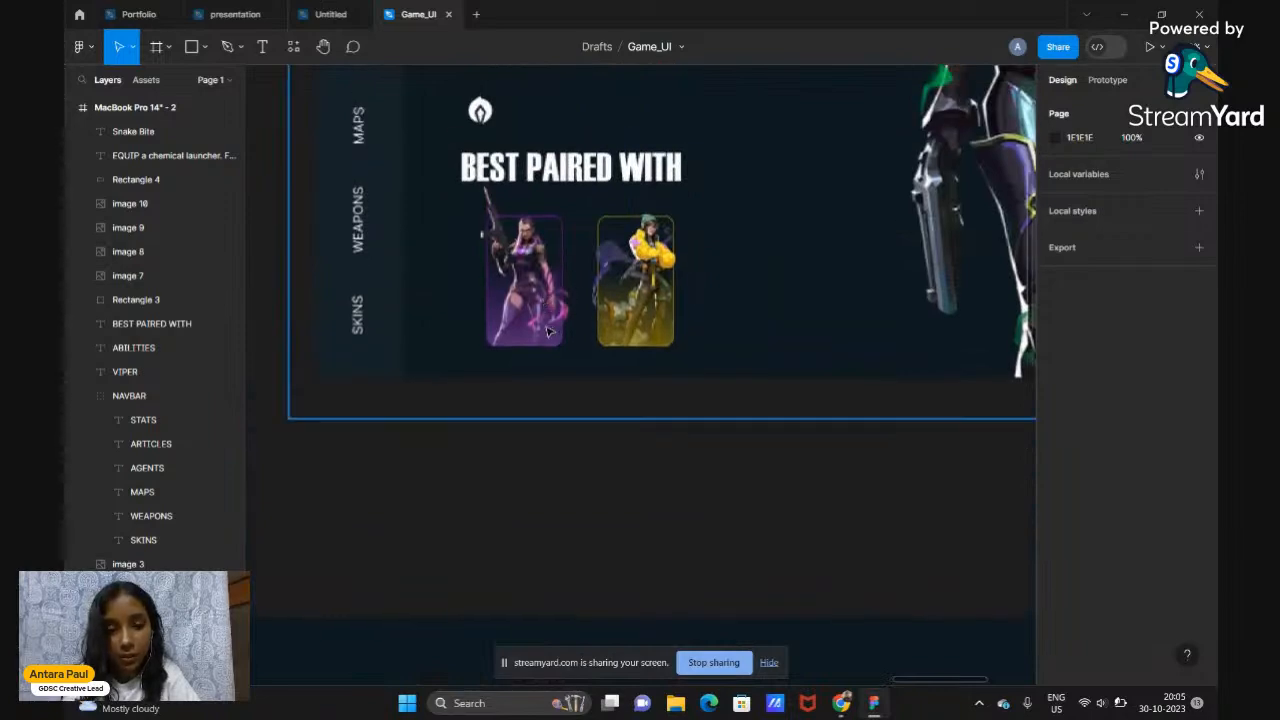
scroll(522, 388, down, 3)
scroll(522, 388, down, 3)
scroll(522, 388, up, 3)
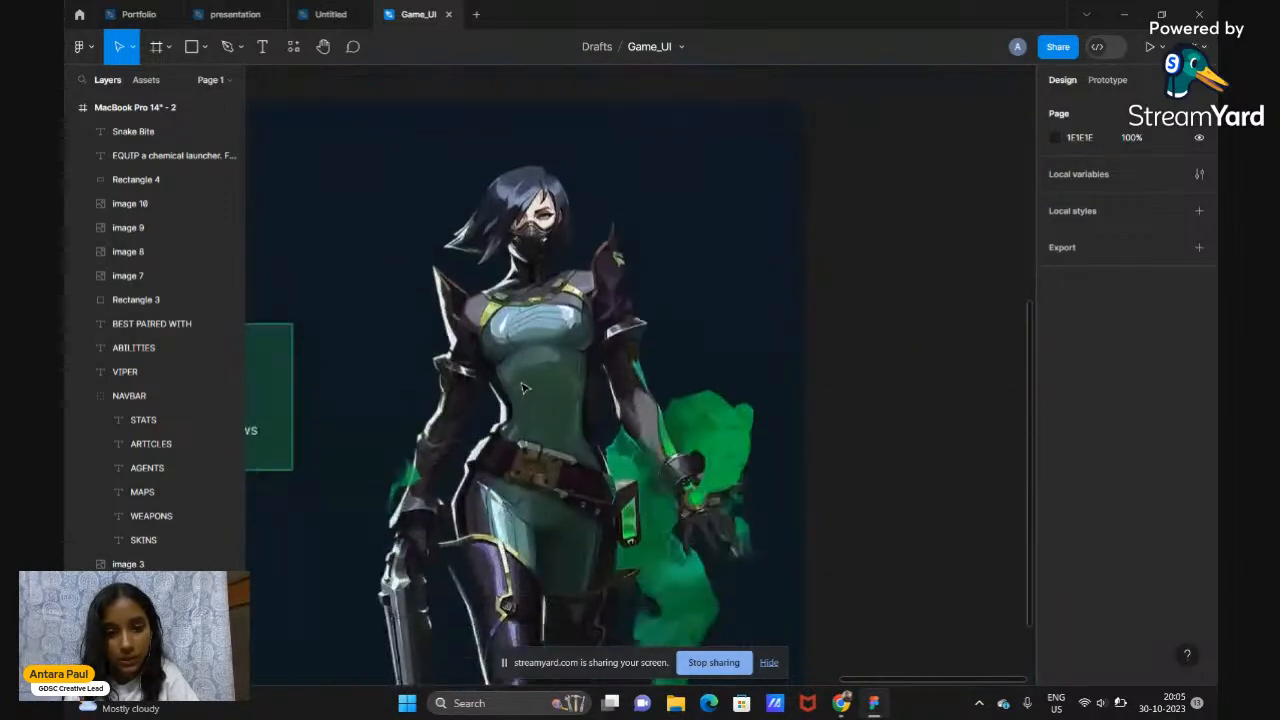
scroll(525, 389, left, 2)
scroll(522, 388, down, 3)
scroll(522, 388, down, 3)
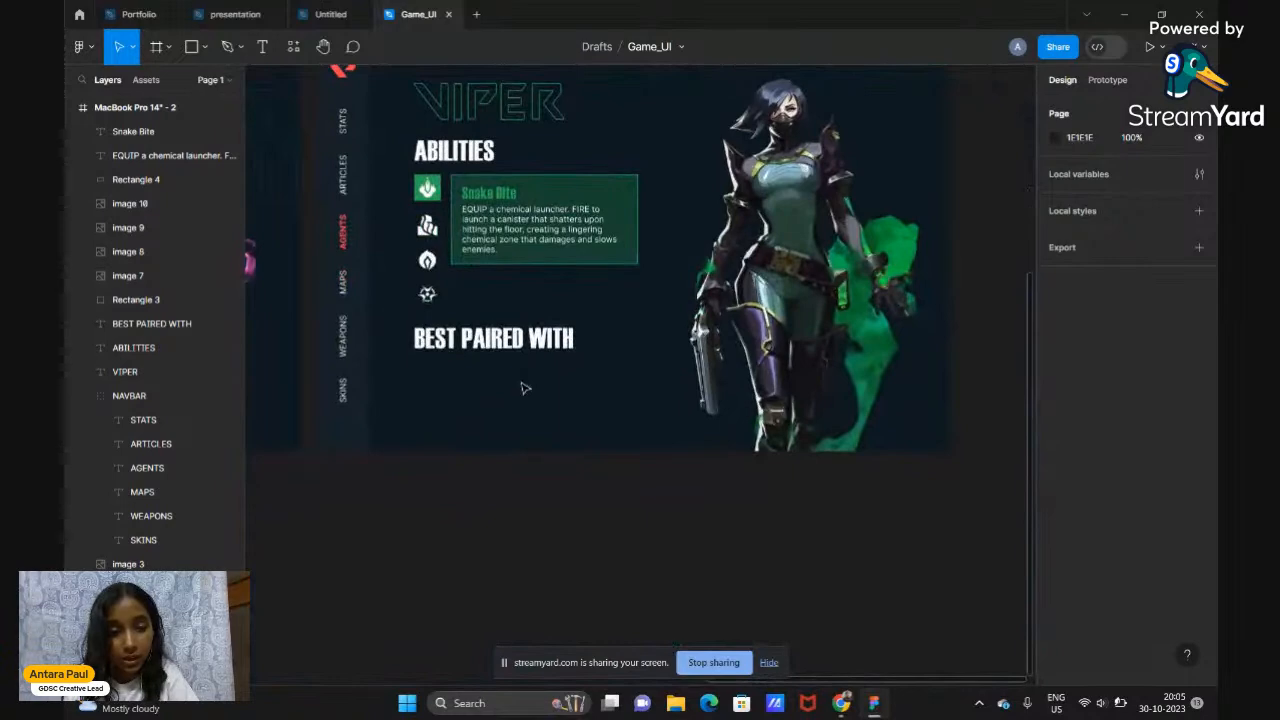
scroll(524, 438, left, 3)
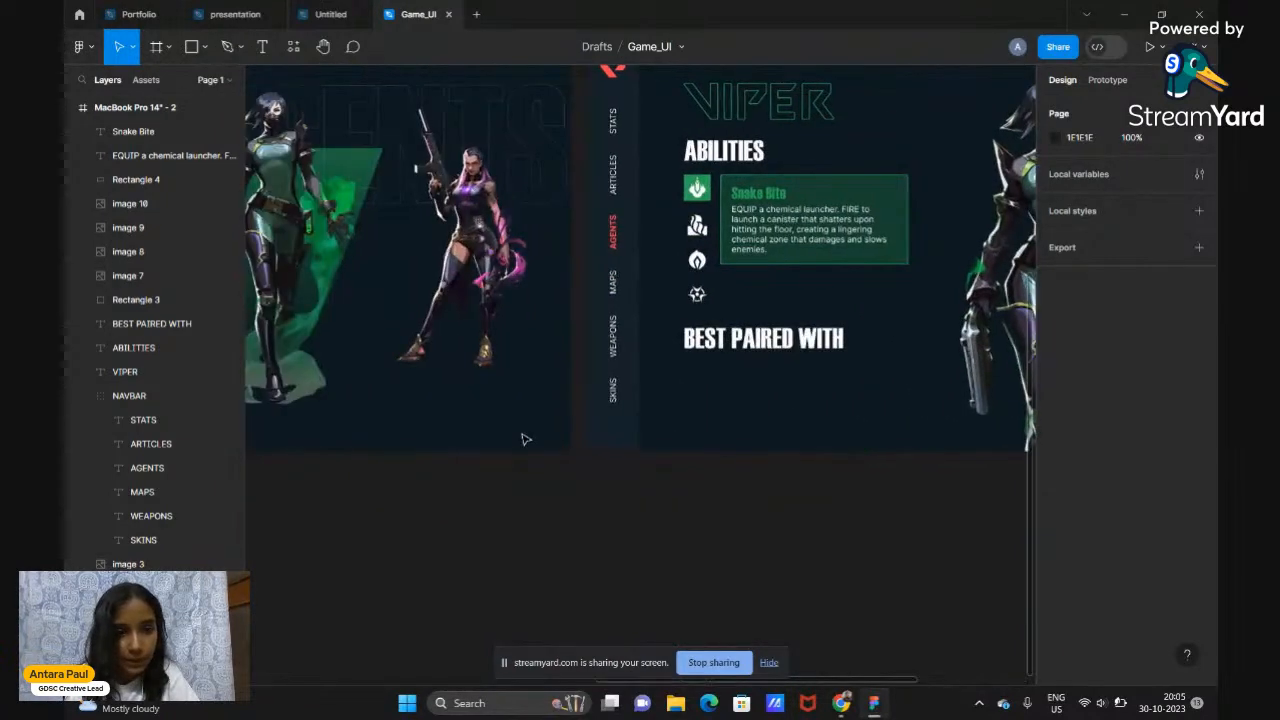
scroll(524, 438, down, 2)
scroll(524, 438, right, 3)
scroll(524, 438, up, 3)
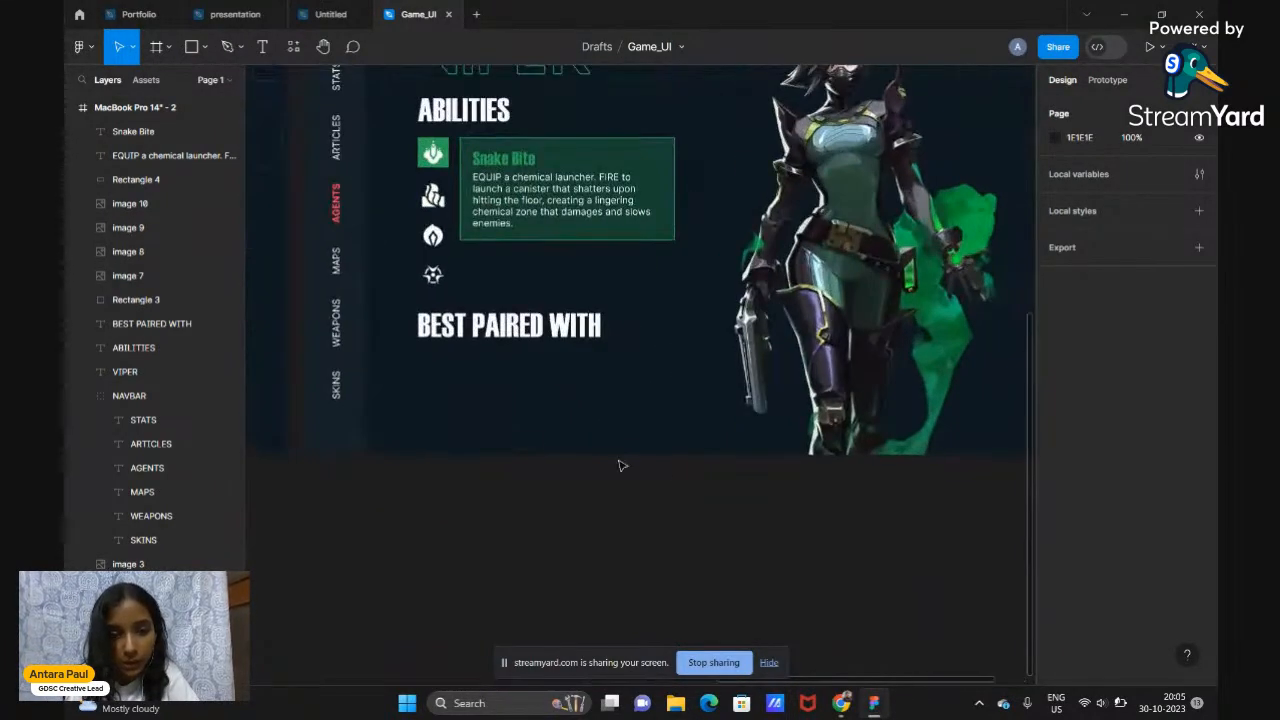
scroll(676, 477, down, 3)
Paste a copy of the pink character image as image 6 and place it below the Viper frame
click(414, 352)
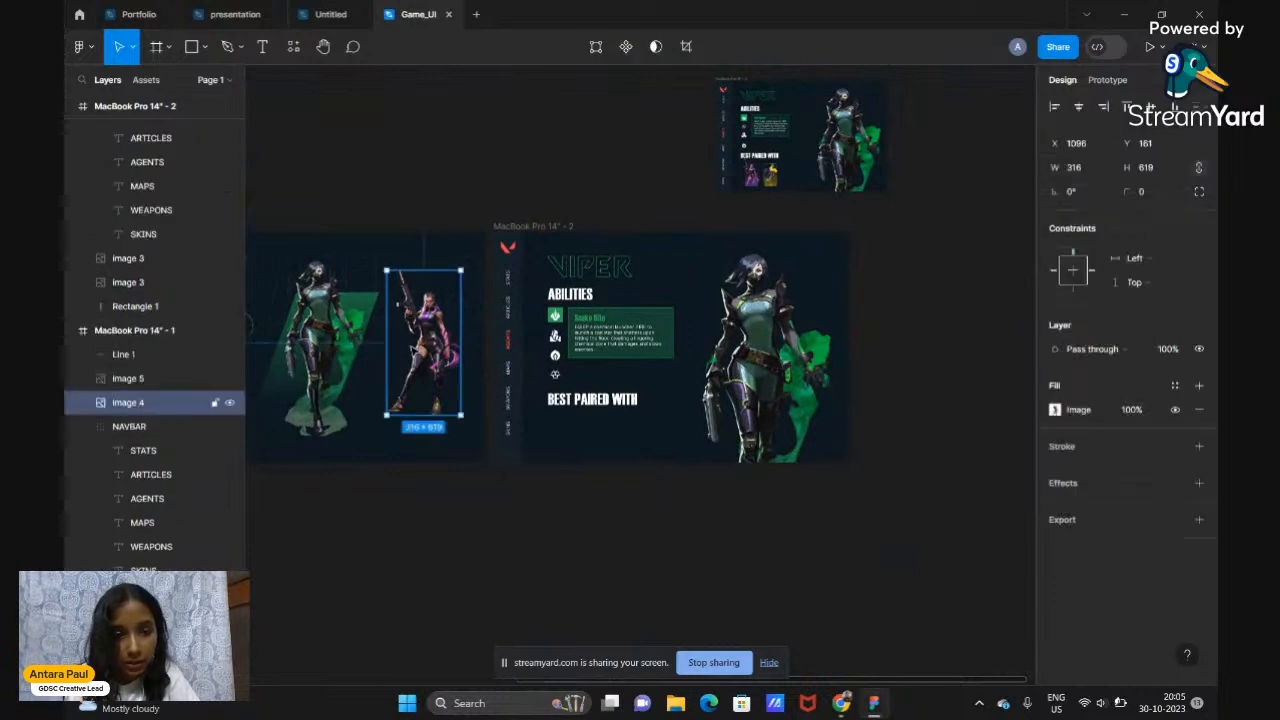
key(ctrl+v)
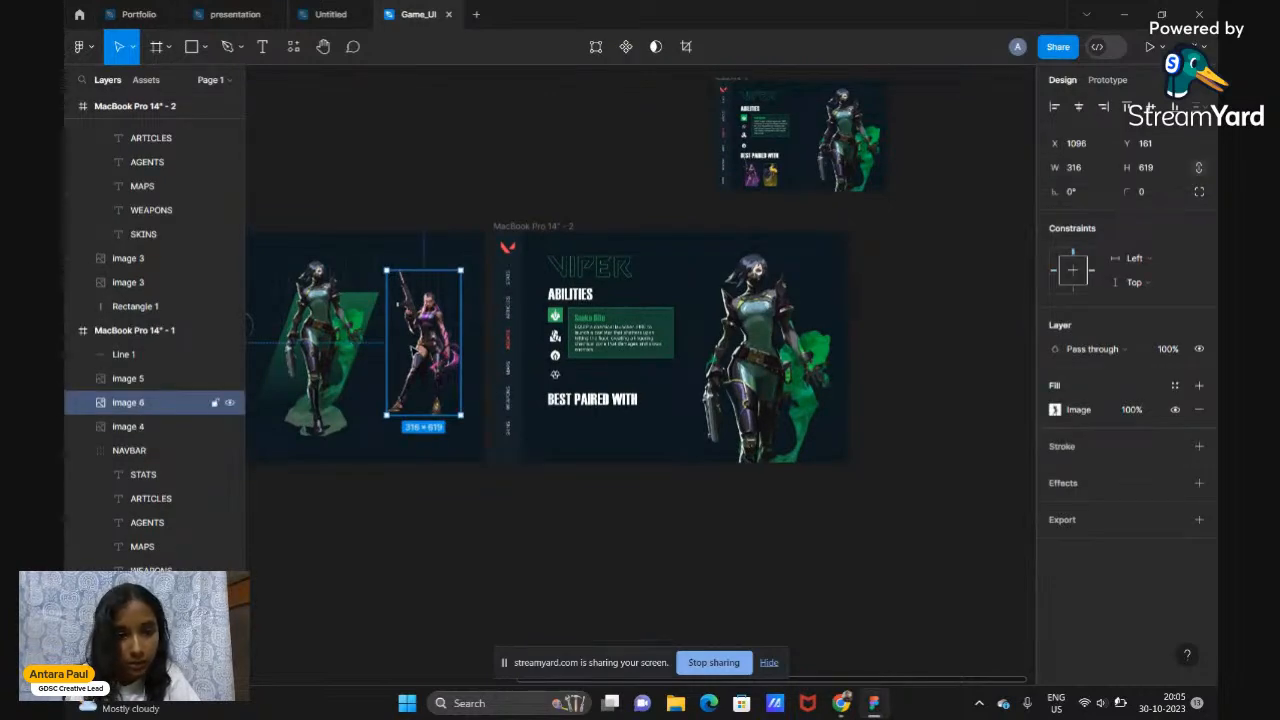
drag(423, 342, 592, 540)
scroll(592, 540, up, 5)
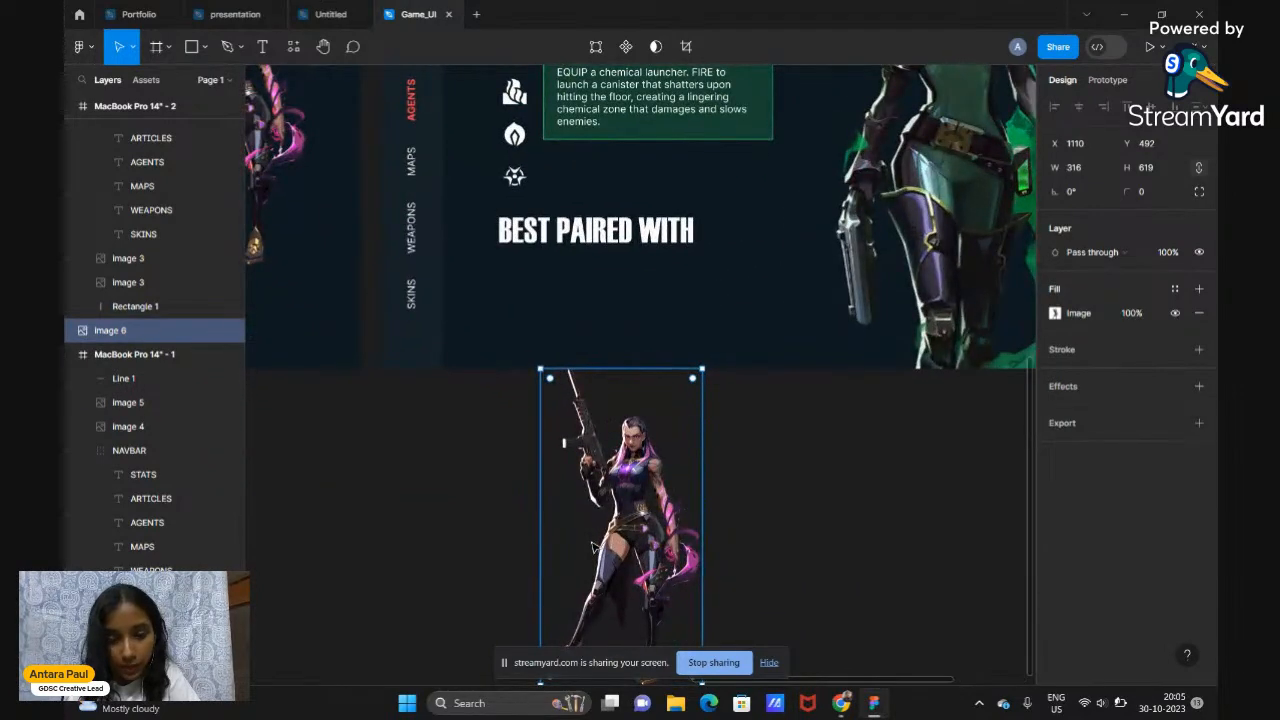
scroll(592, 547, down, 4)
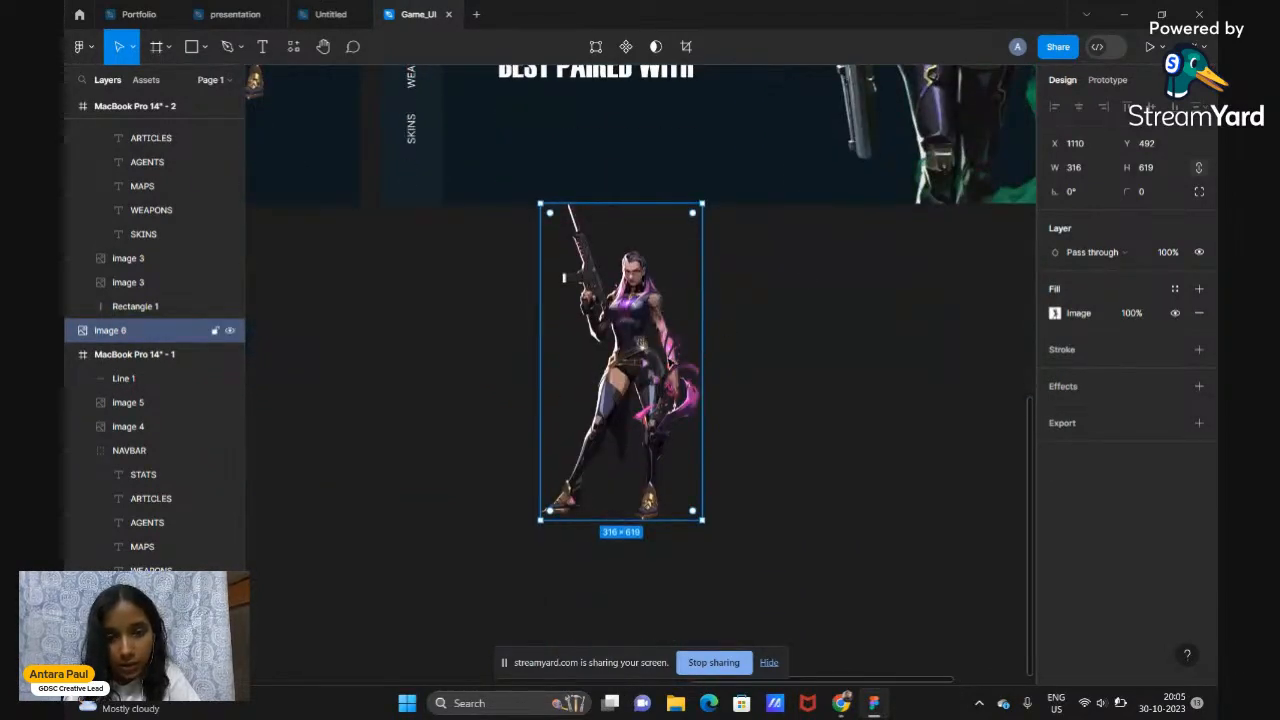
drag(669, 361, 669, 383)
scroll(669, 384, up, 9)
scroll(669, 384, right, 3)
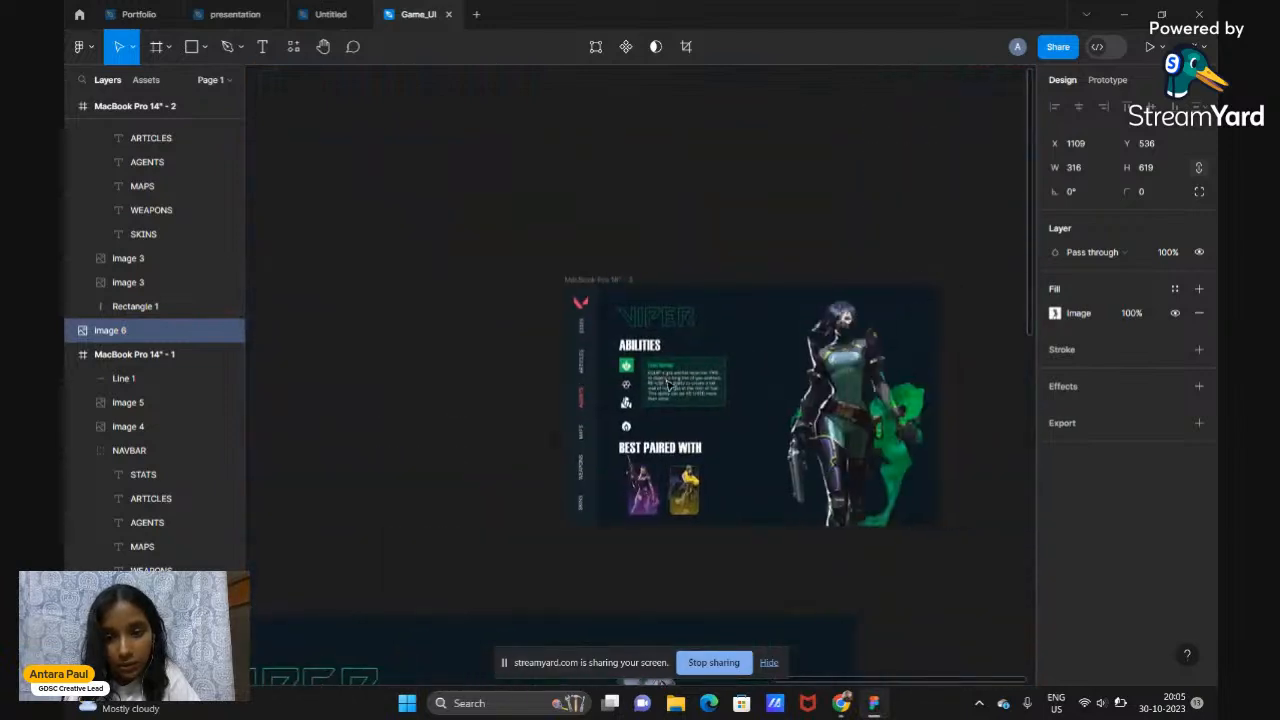
scroll(660, 488, up, 5)
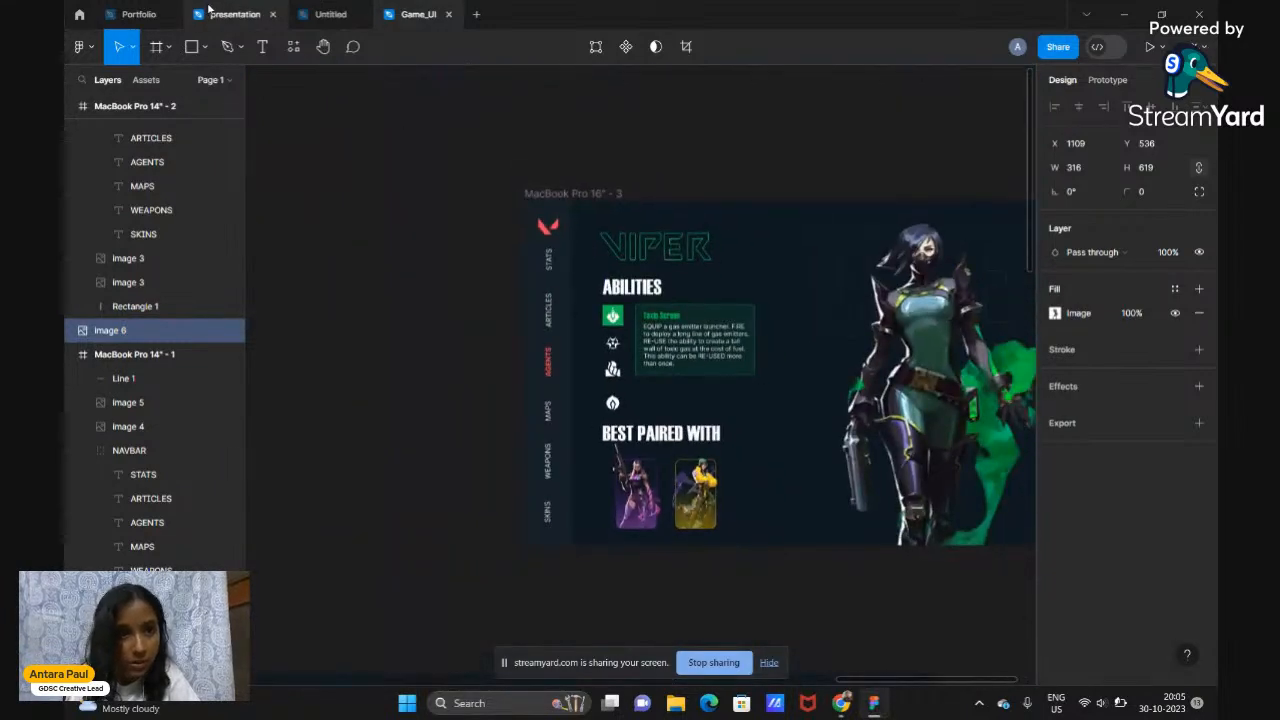
click(323, 12)
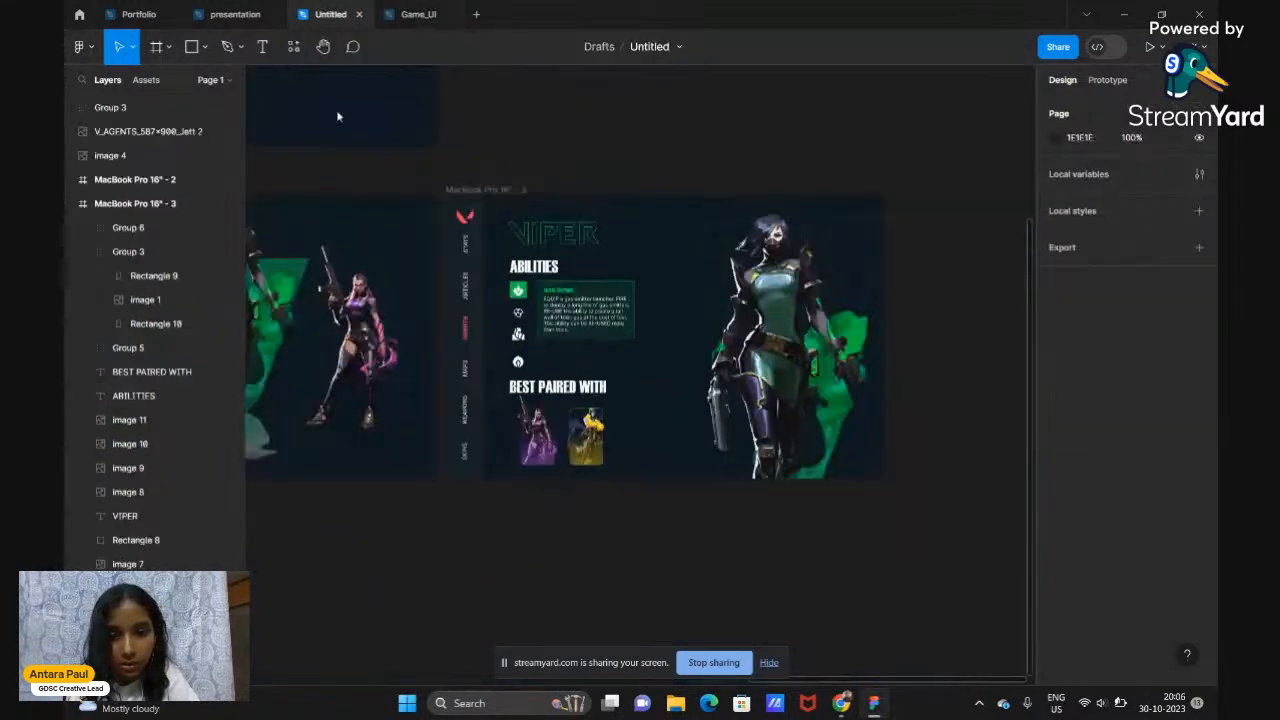
scroll(550, 420, up, 5)
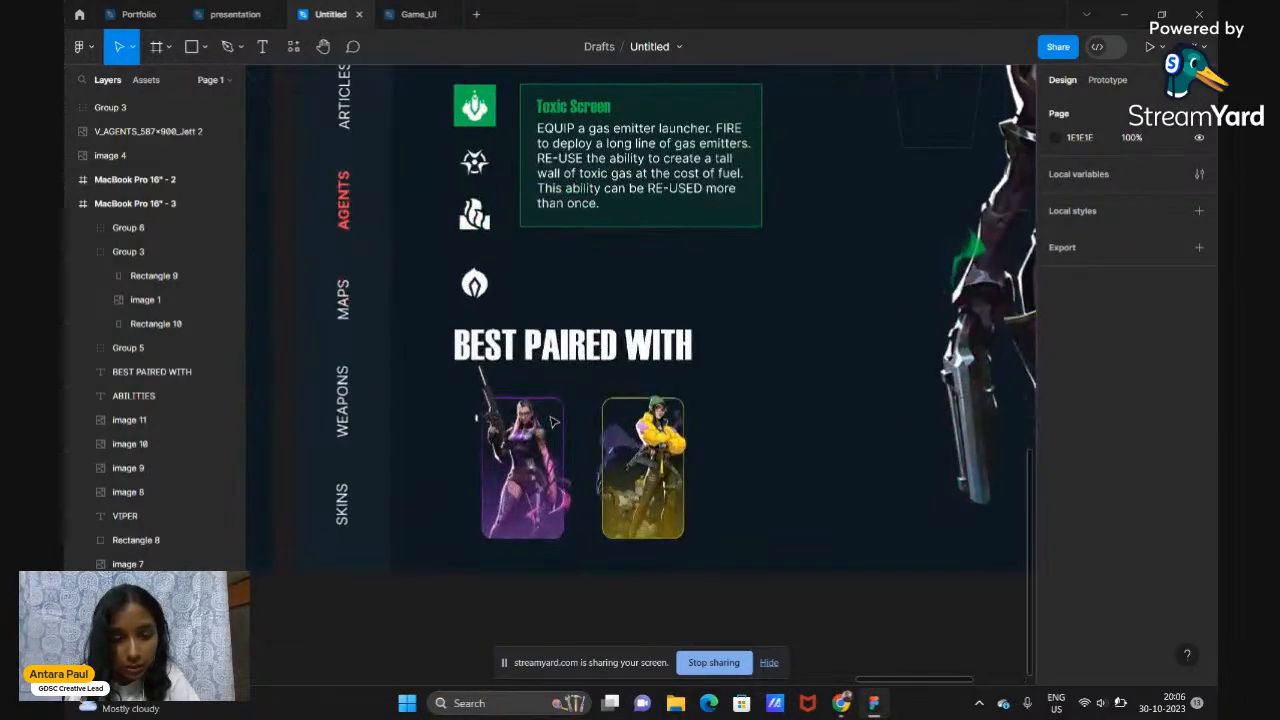
scroll(540, 440, up, 2)
click(515, 470)
scroll(515, 500, up, 4)
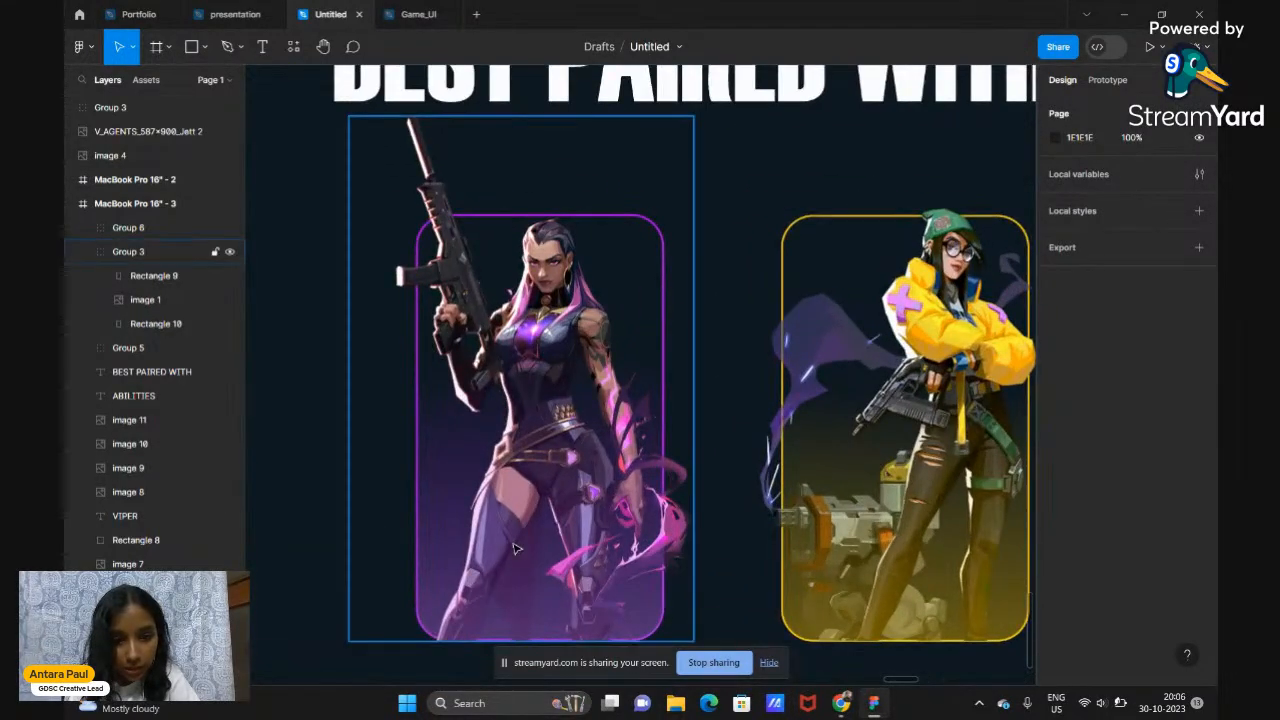
scroll(515, 549, down, 3)
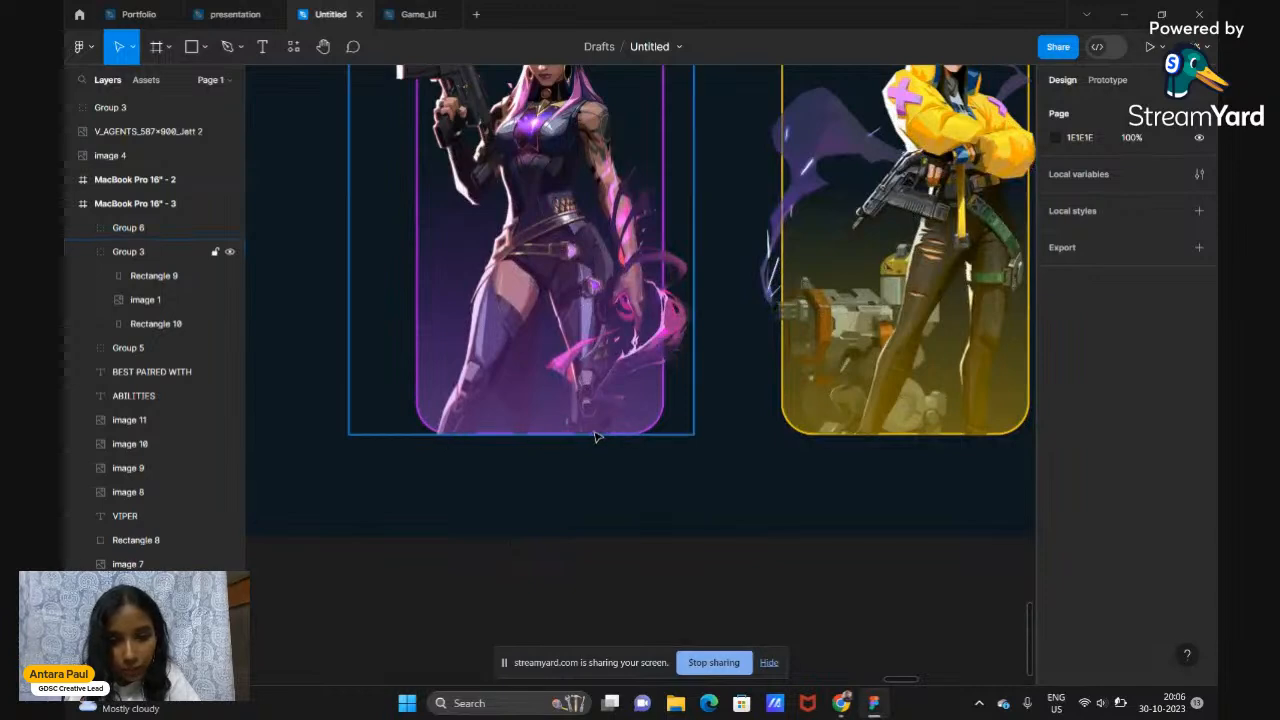
scroll(501, 432, down, 5)
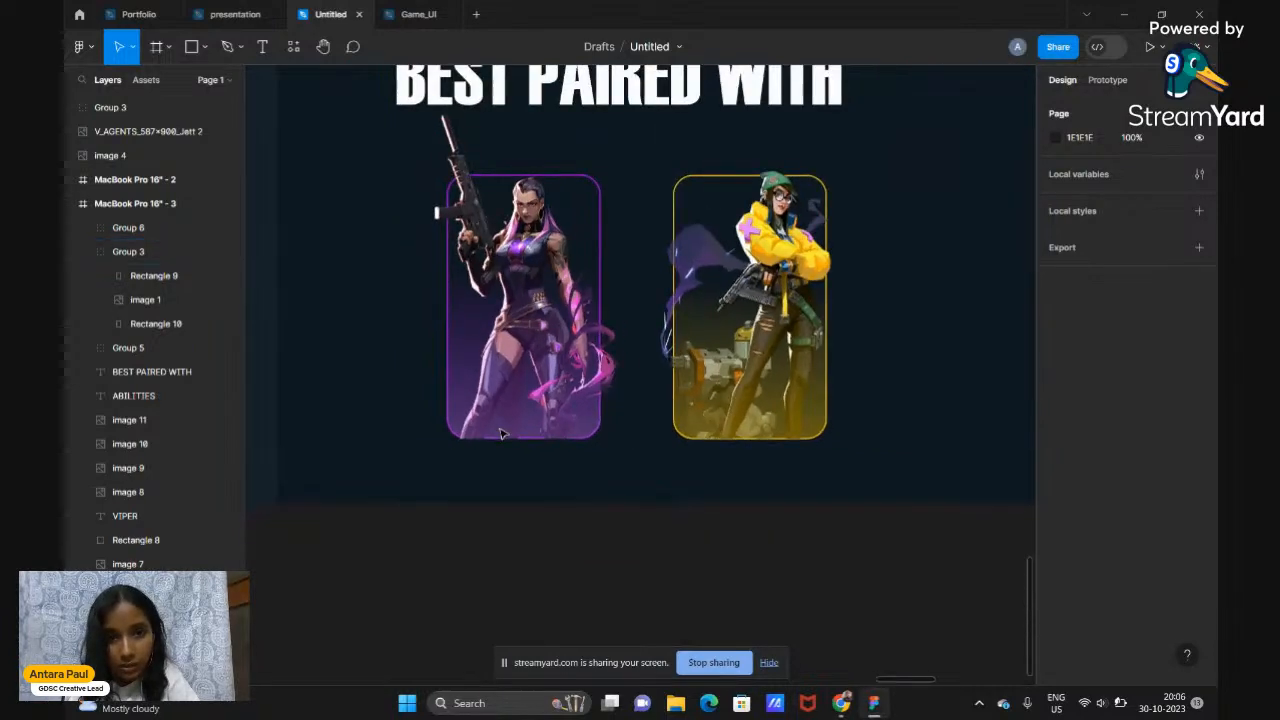
scroll(501, 432, down, 3)
Back in the Game_UI file, open the image fill settings of the copied 316×619 character image
click(416, 12)
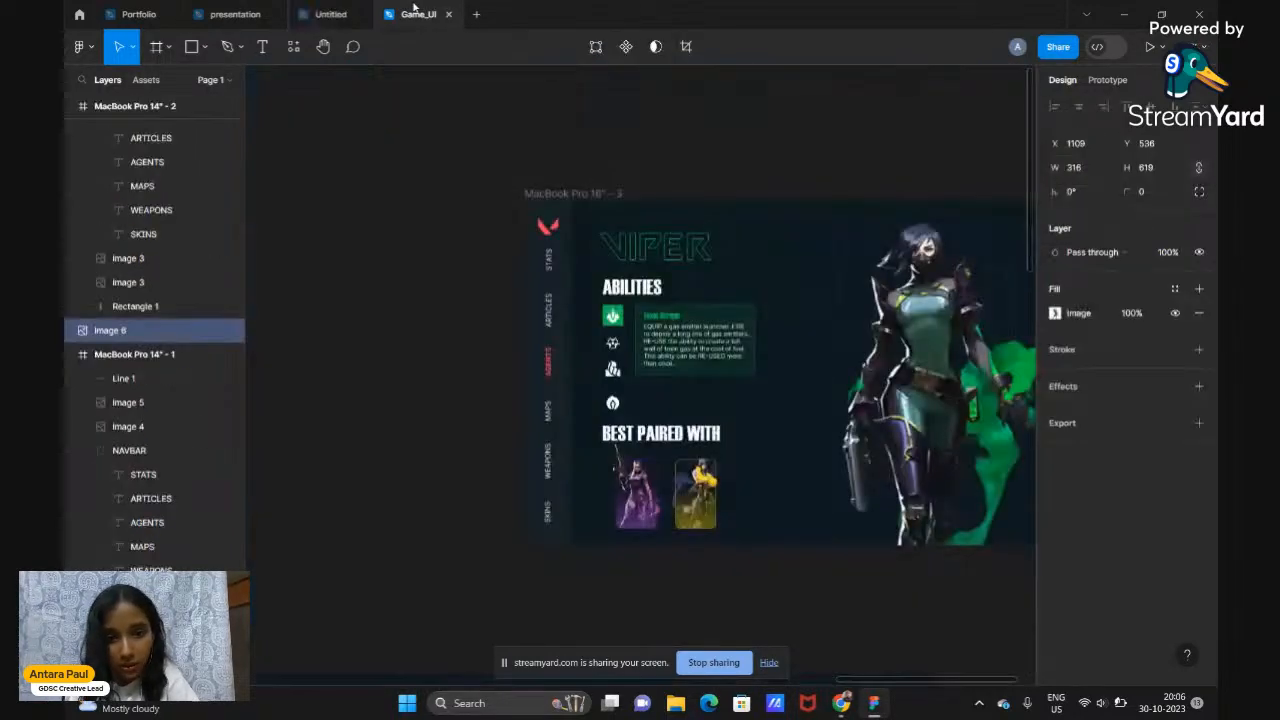
scroll(660, 579, down, 4)
scroll(660, 579, up, 4)
scroll(660, 579, down, 3)
scroll(660, 579, down, 3)
scroll(660, 579, down, 3)
scroll(660, 579, left, 3)
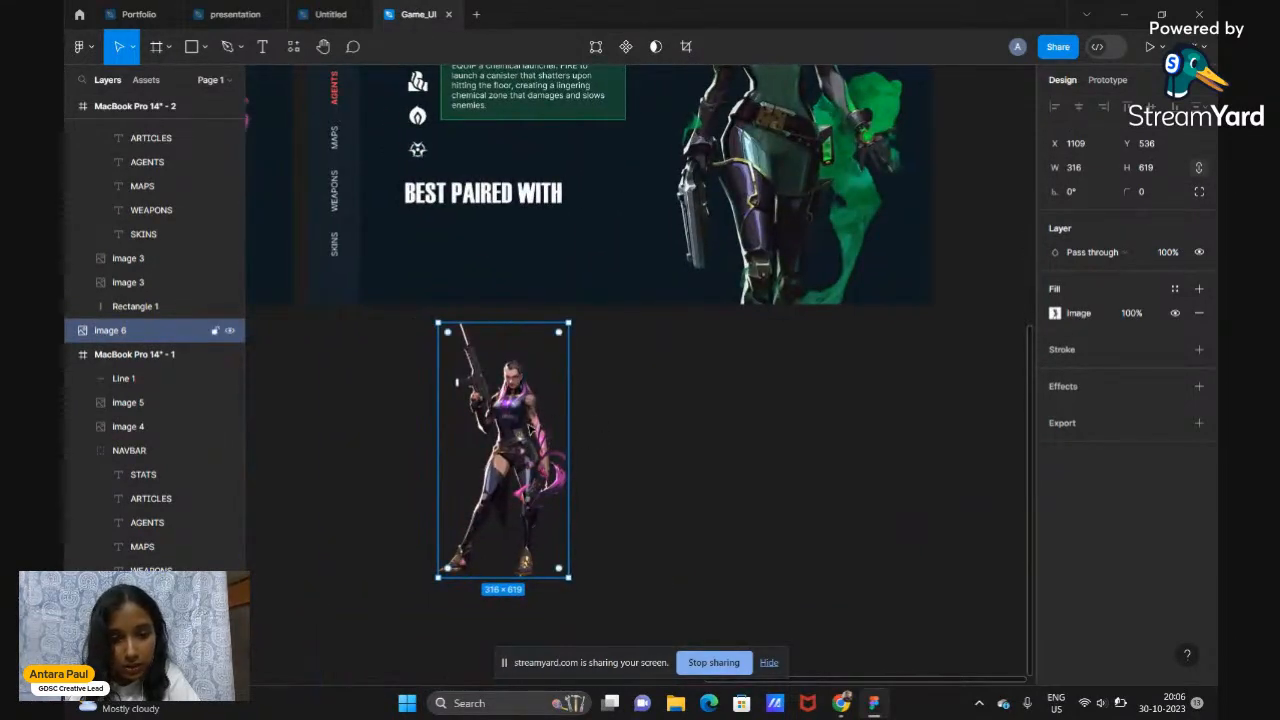
click(1055, 314)
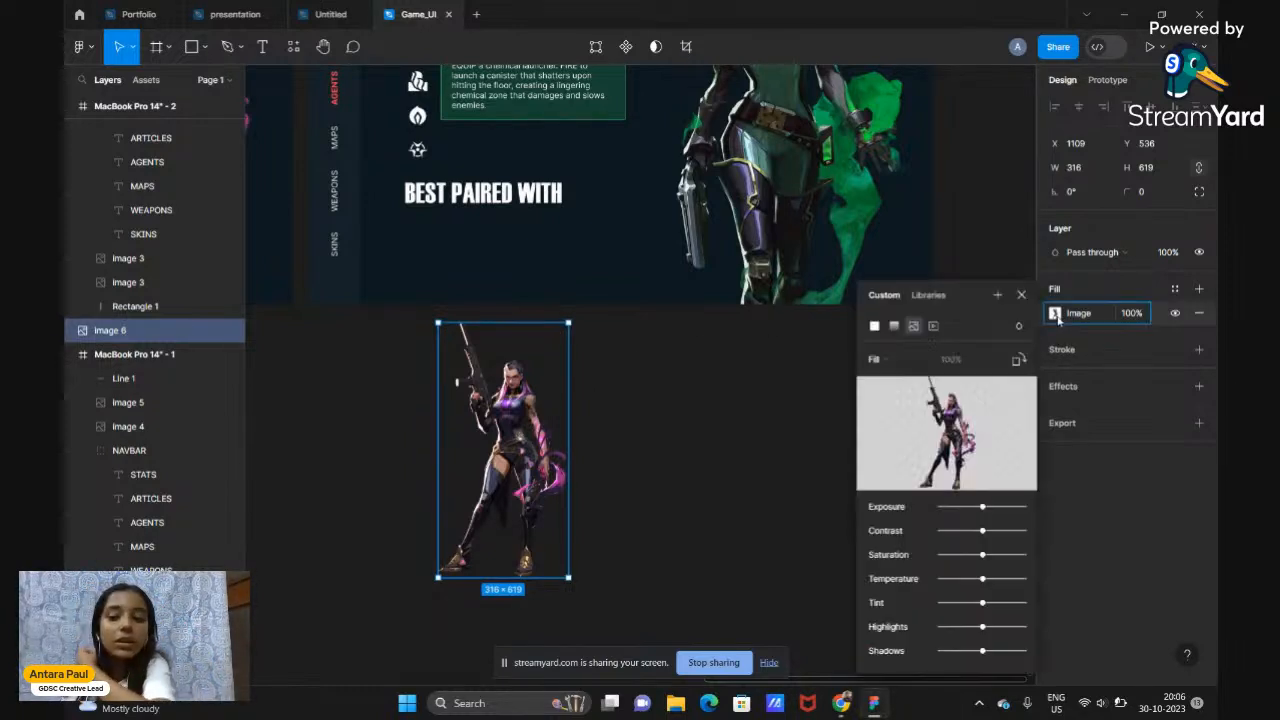
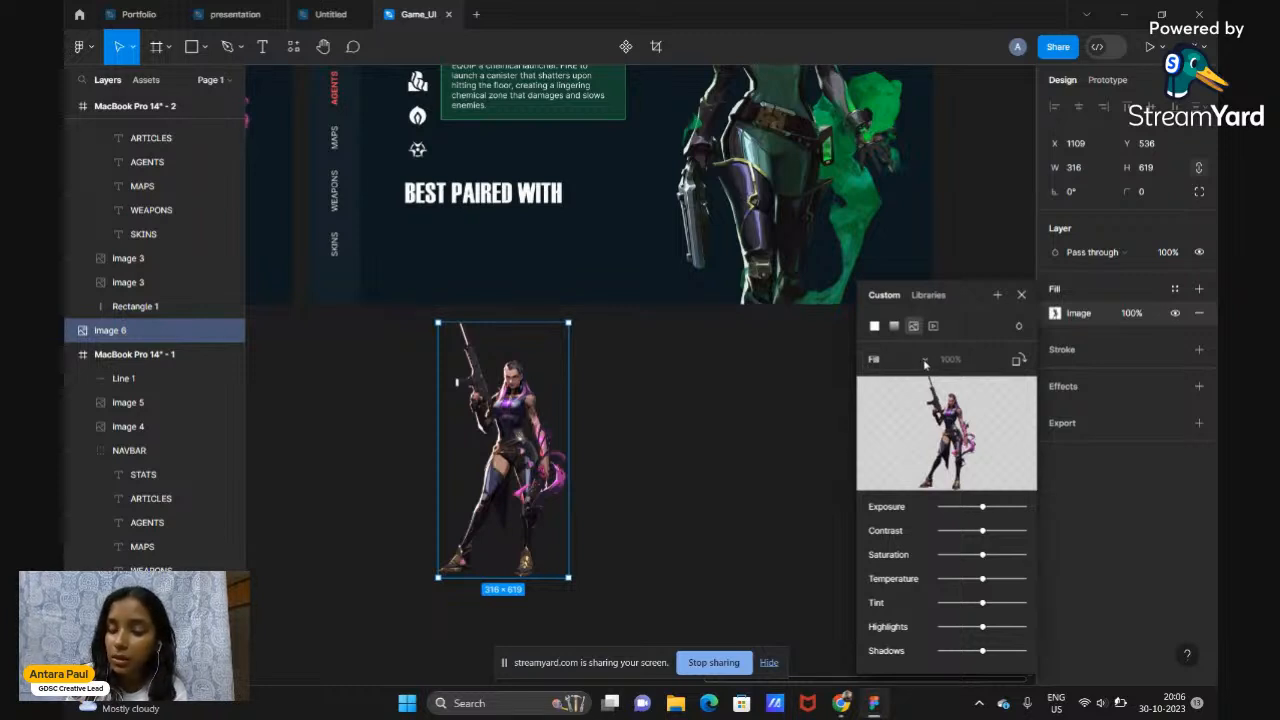
Crop the Reyna image fill from 316×619 to 316×470, trimming the empty space below her
click(924, 360)
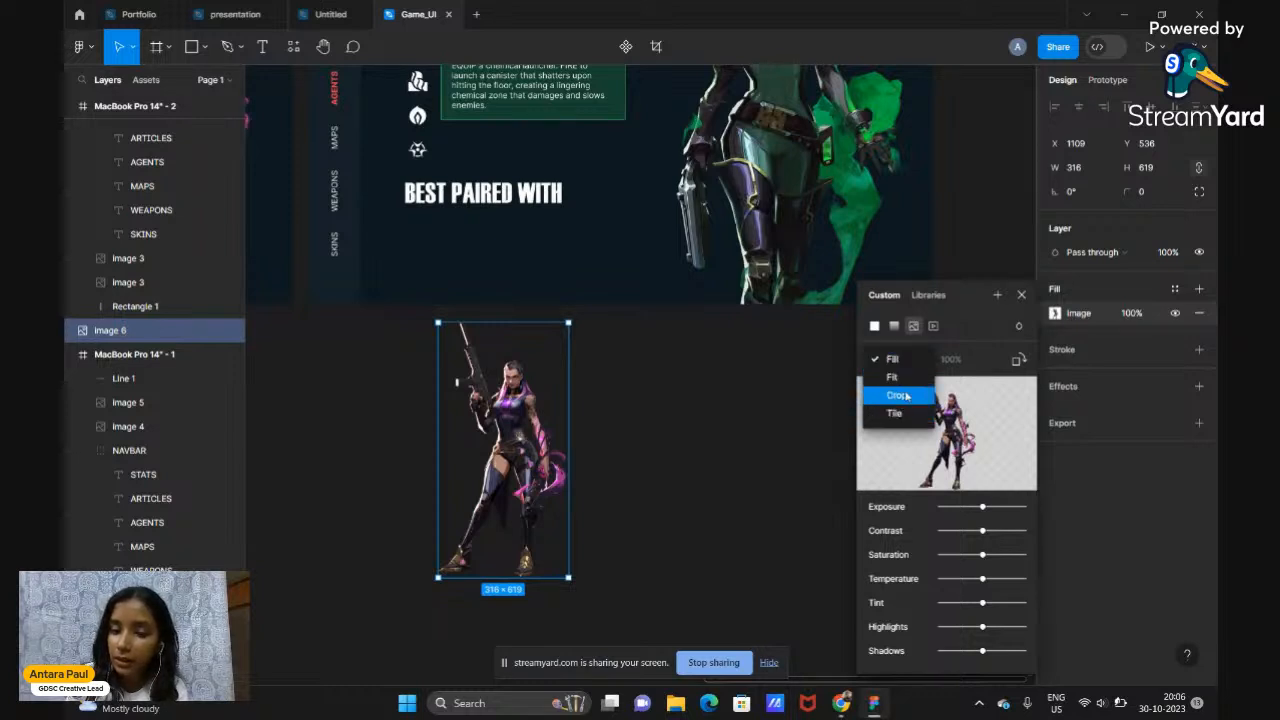
click(906, 396)
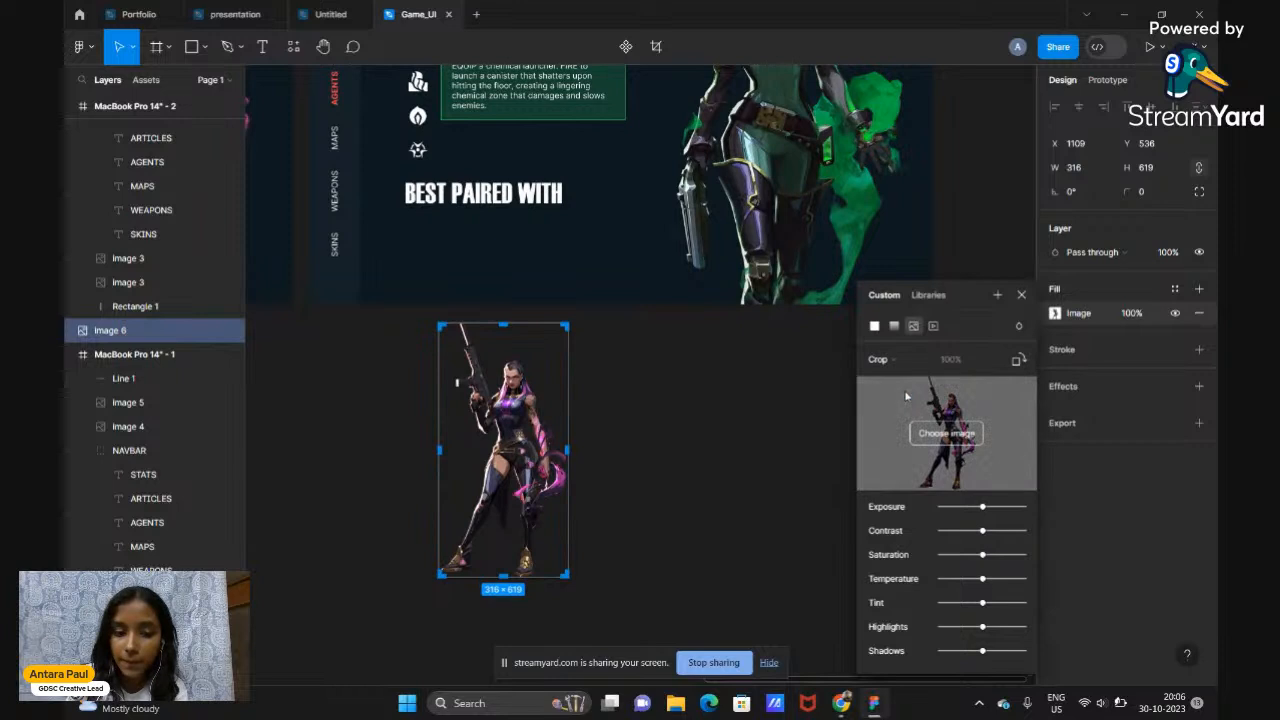
drag(505, 574, 505, 514)
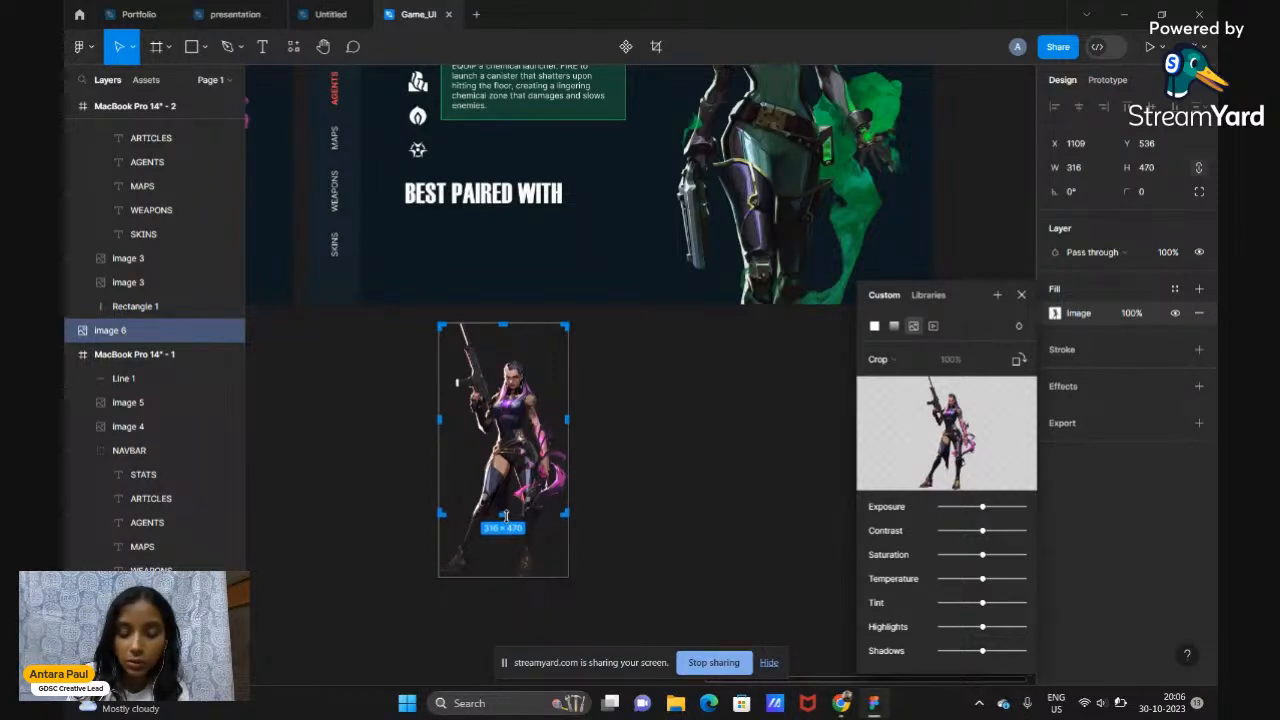
key(Return)
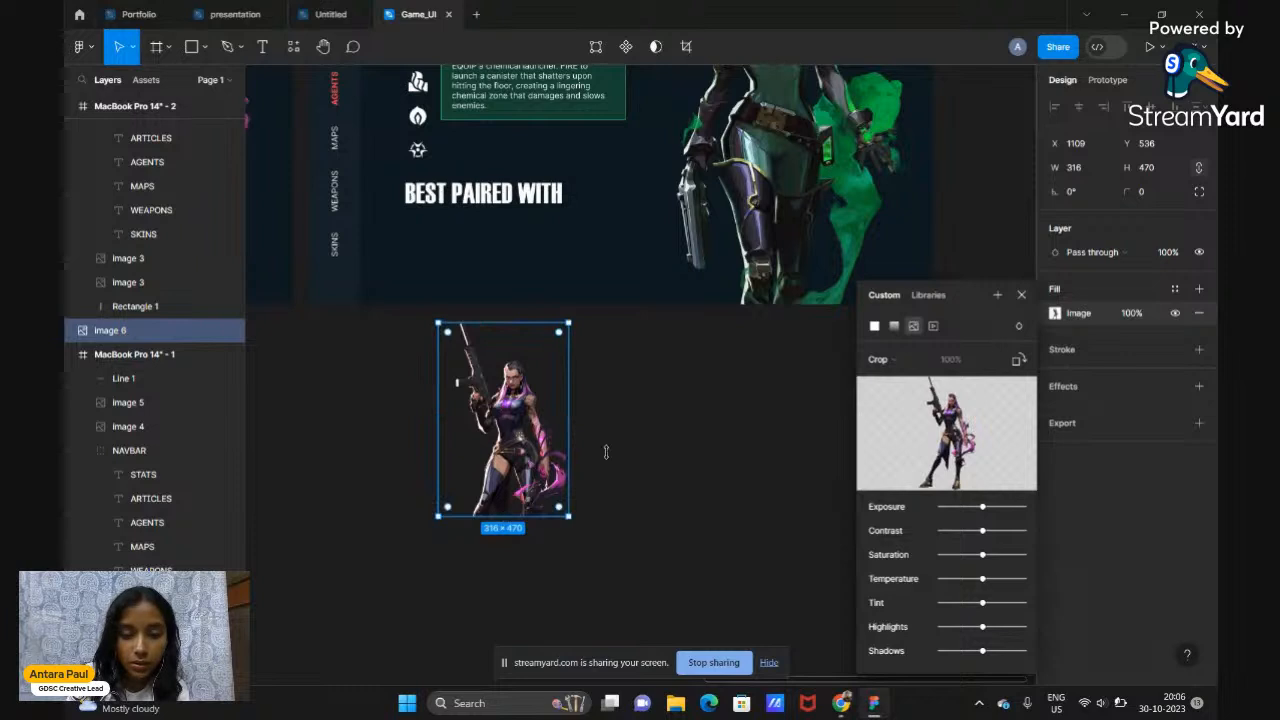
click(1021, 294)
click(660, 470)
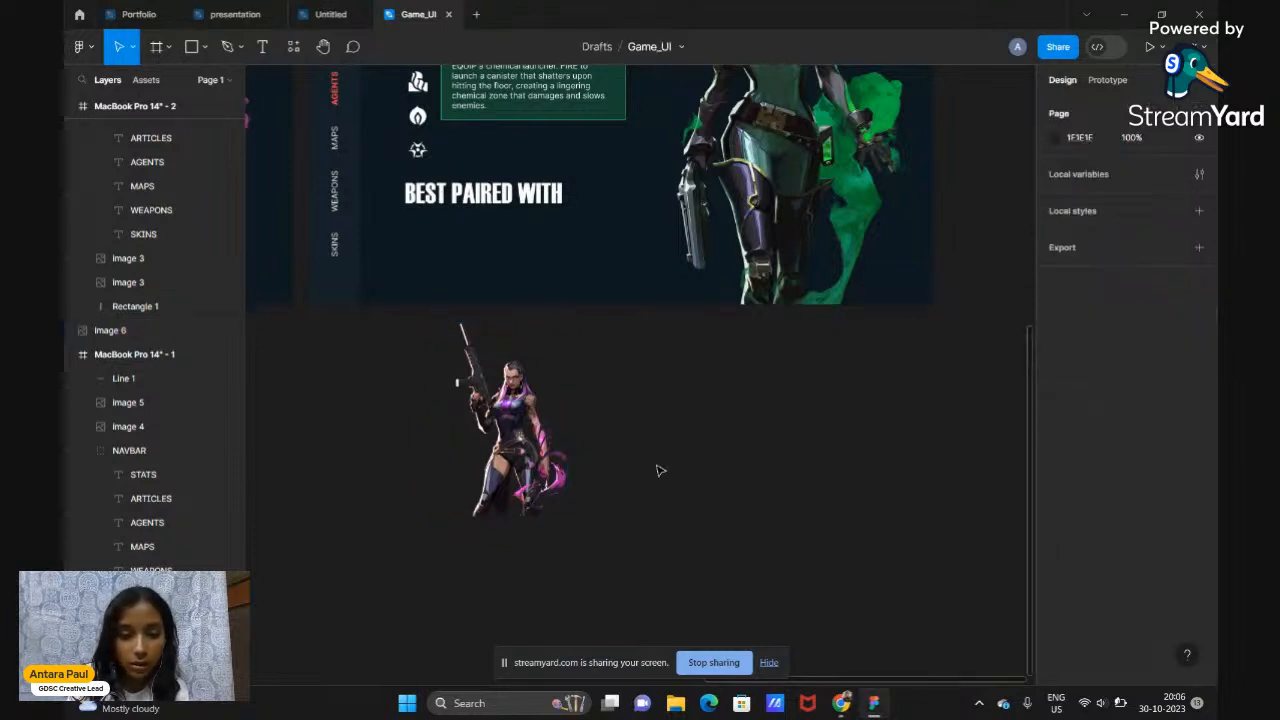
scroll(658, 470, up, 3)
click(545, 428)
Move the Reyna image into the Viper frame, shrinking it to 176×262 near BEST PAIRED WITH
drag(545, 428, 540, 423)
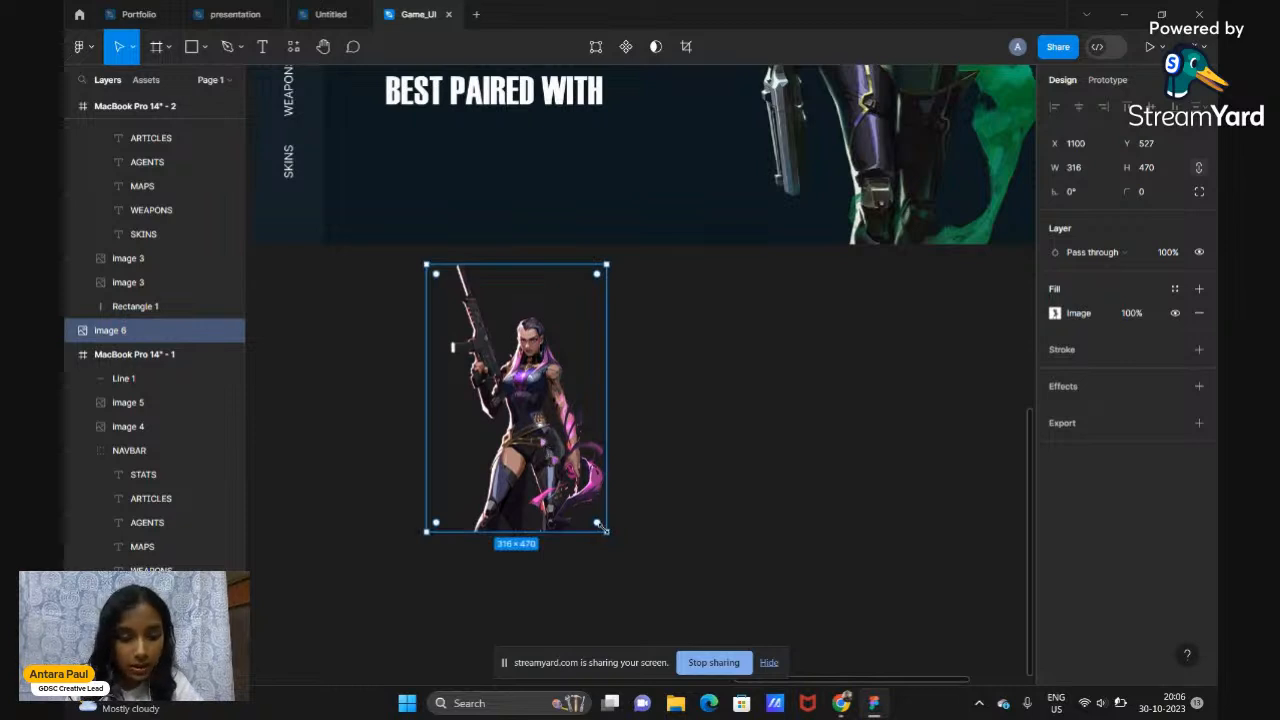
drag(601, 526, 549, 447)
drag(474, 281, 452, 153)
scroll(460, 262, up, 2)
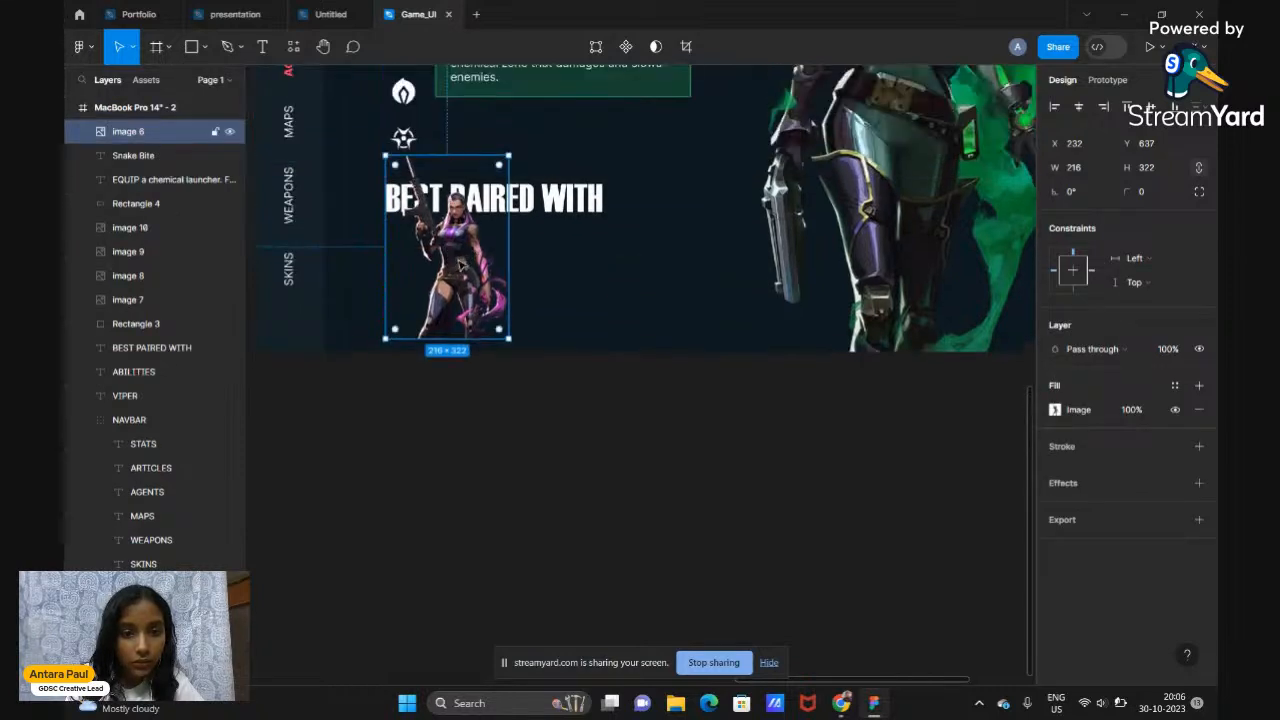
drag(572, 219, 575, 213)
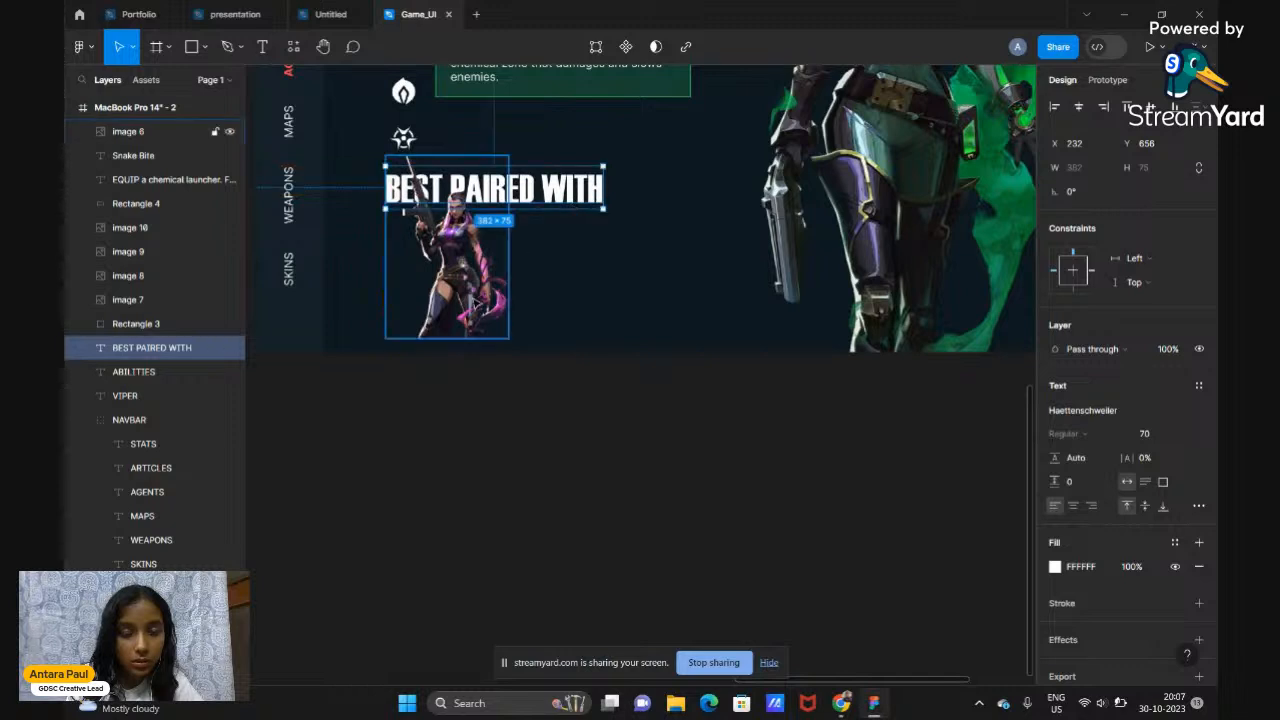
click(478, 300)
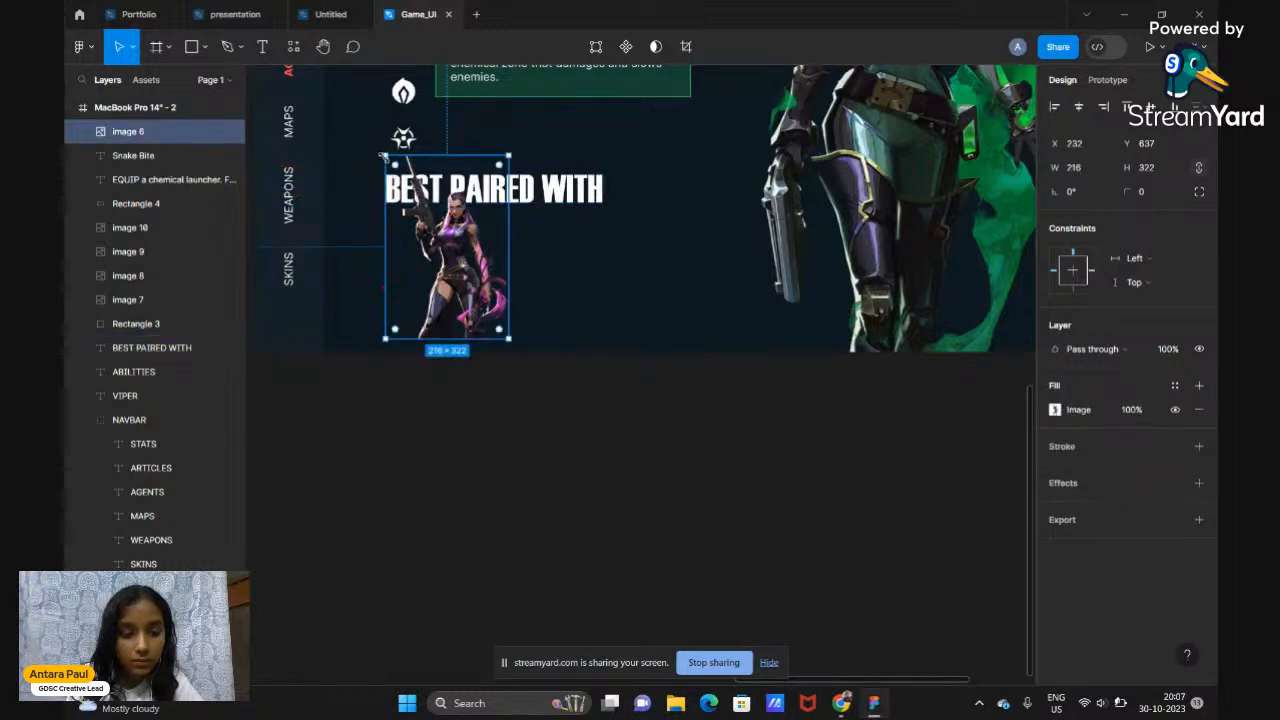
drag(384, 156, 408, 190)
scroll(410, 195, up, 4)
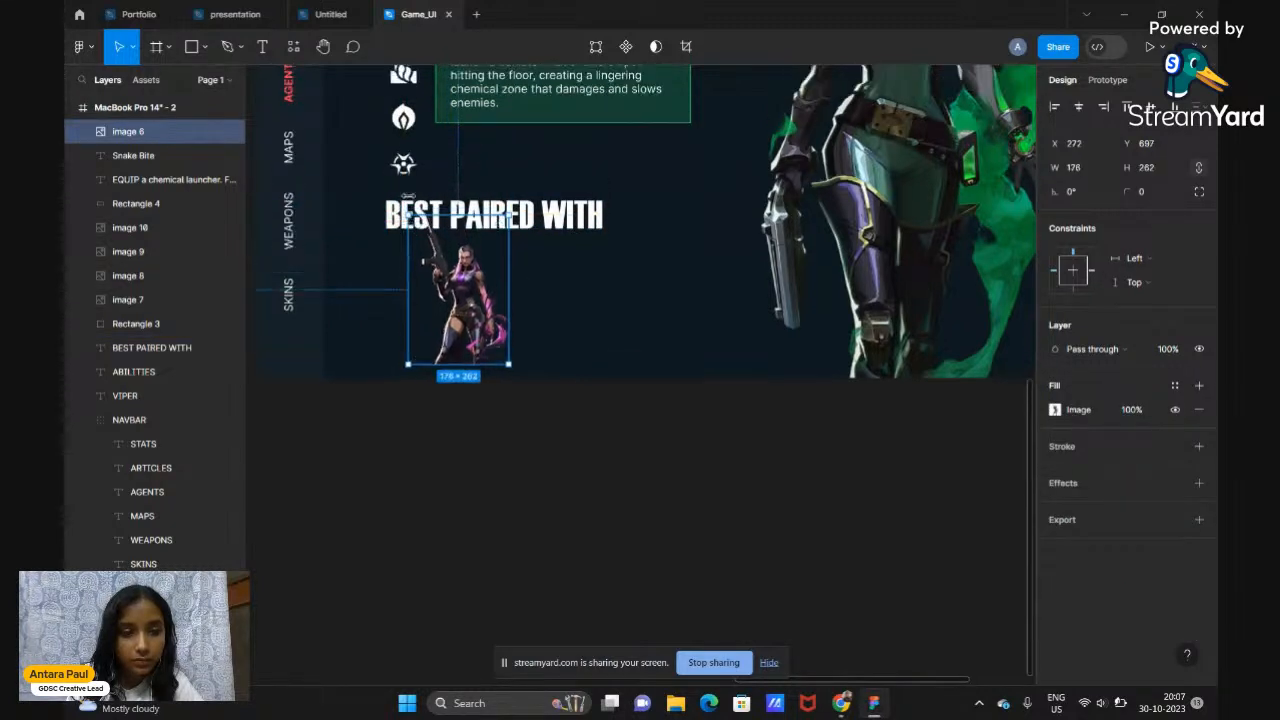
Raise the VIPER title and BEST PAIRED WITH heading, and place the Reyna image beneath the heading
drag(502, 264, 502, 243)
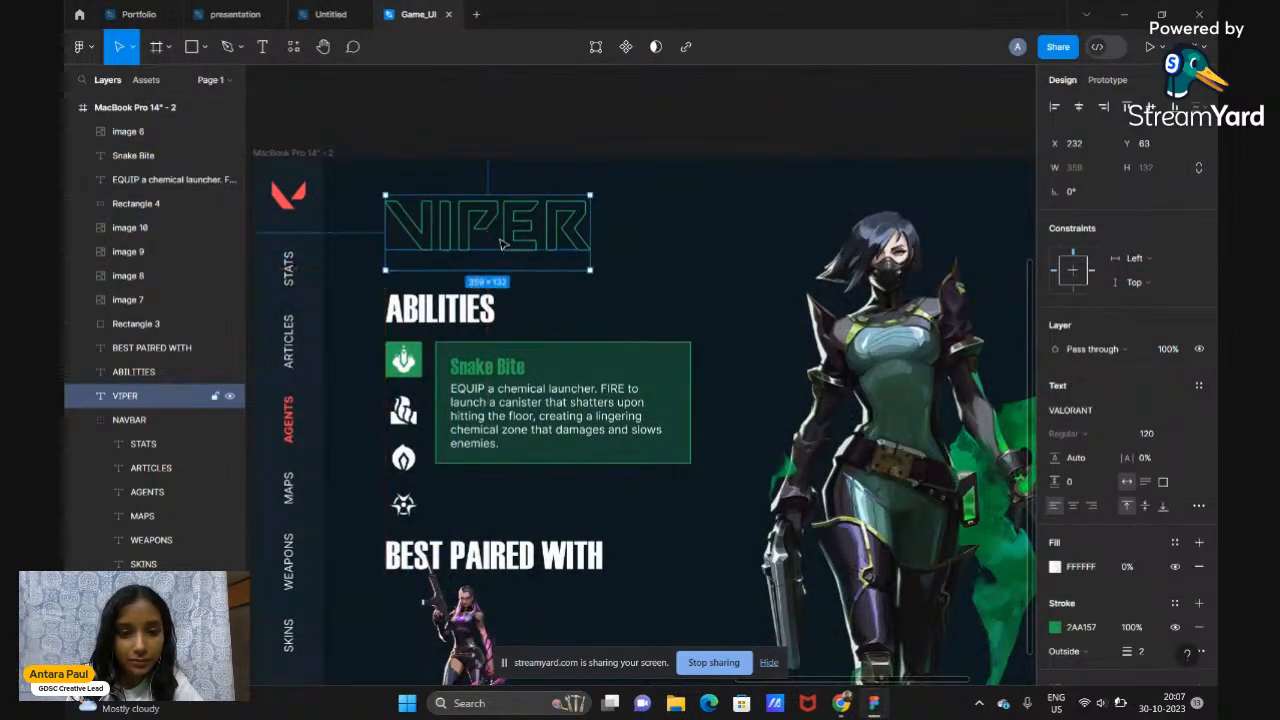
drag(366, 289, 514, 486)
scroll(514, 486, down, 3)
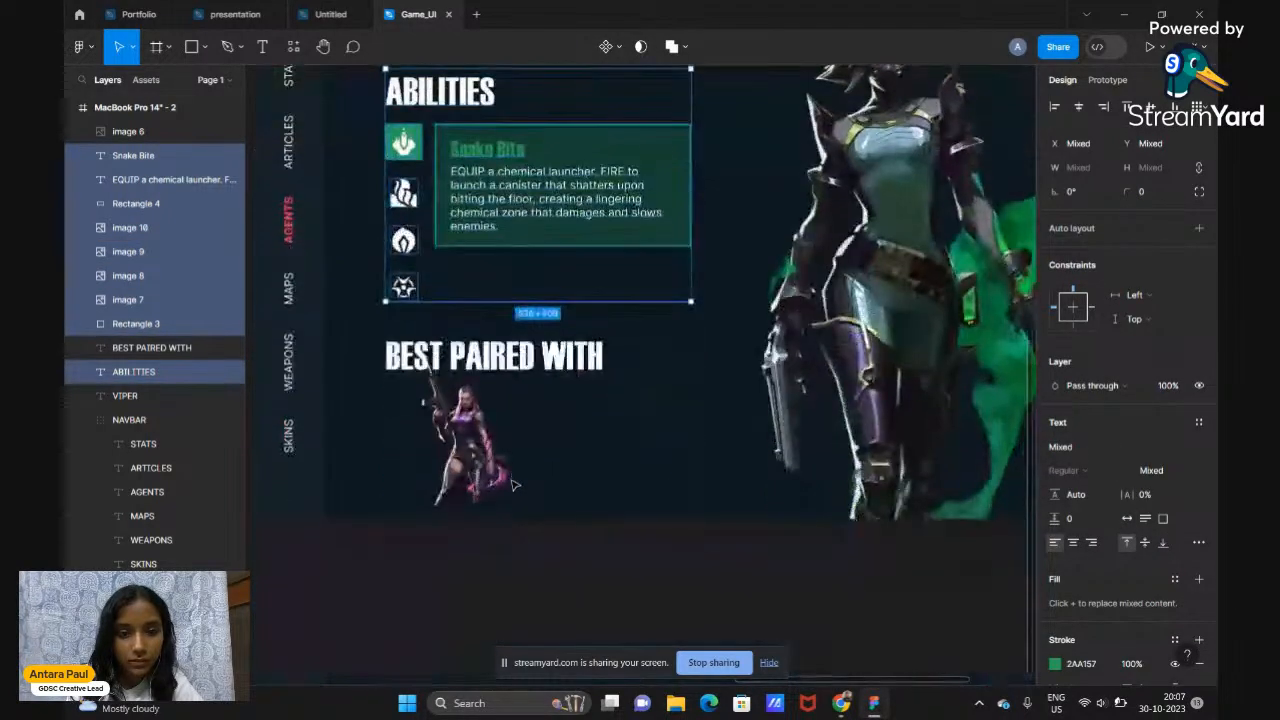
click(533, 355)
drag(533, 355, 533, 332)
click(494, 425)
drag(494, 425, 481, 438)
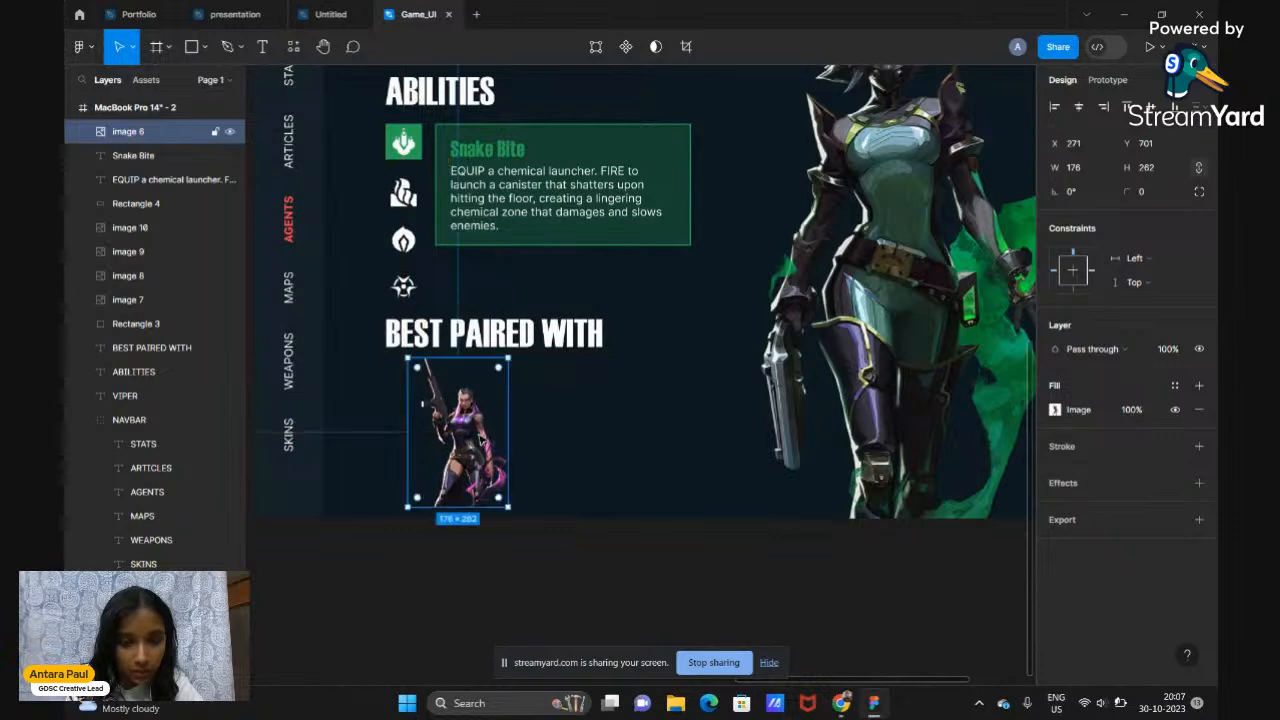
Shrink the Reyna image to 148×220 and align it just below BEST PAIRED WITH
scroll(481, 438, down, 3)
scroll(481, 438, up, 2)
scroll(481, 438, down, 2)
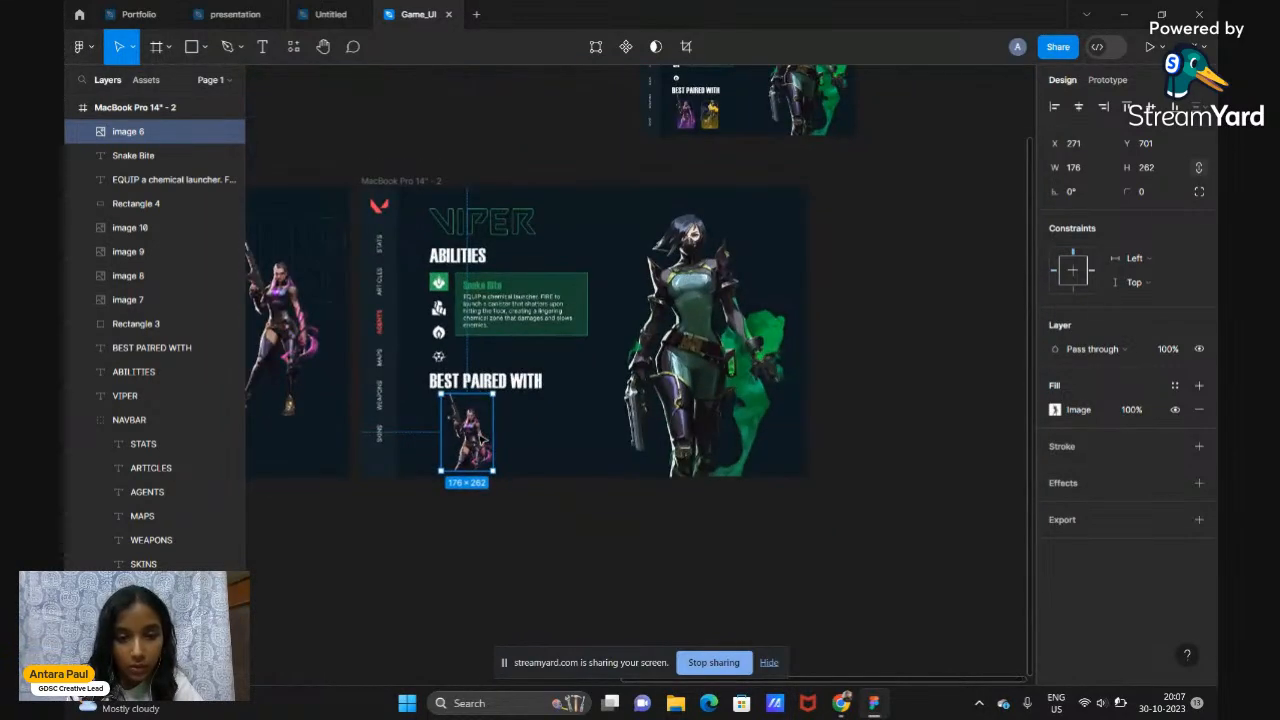
scroll(477, 432, up, 3)
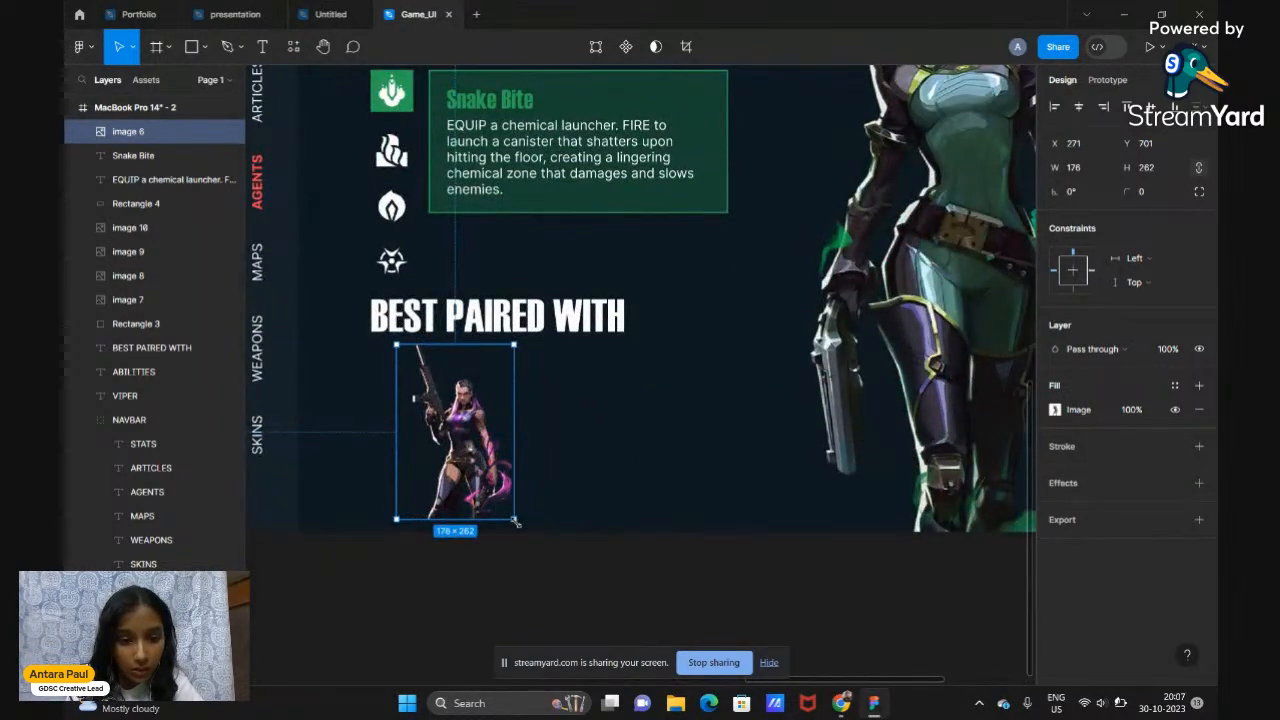
drag(516, 522, 495, 490)
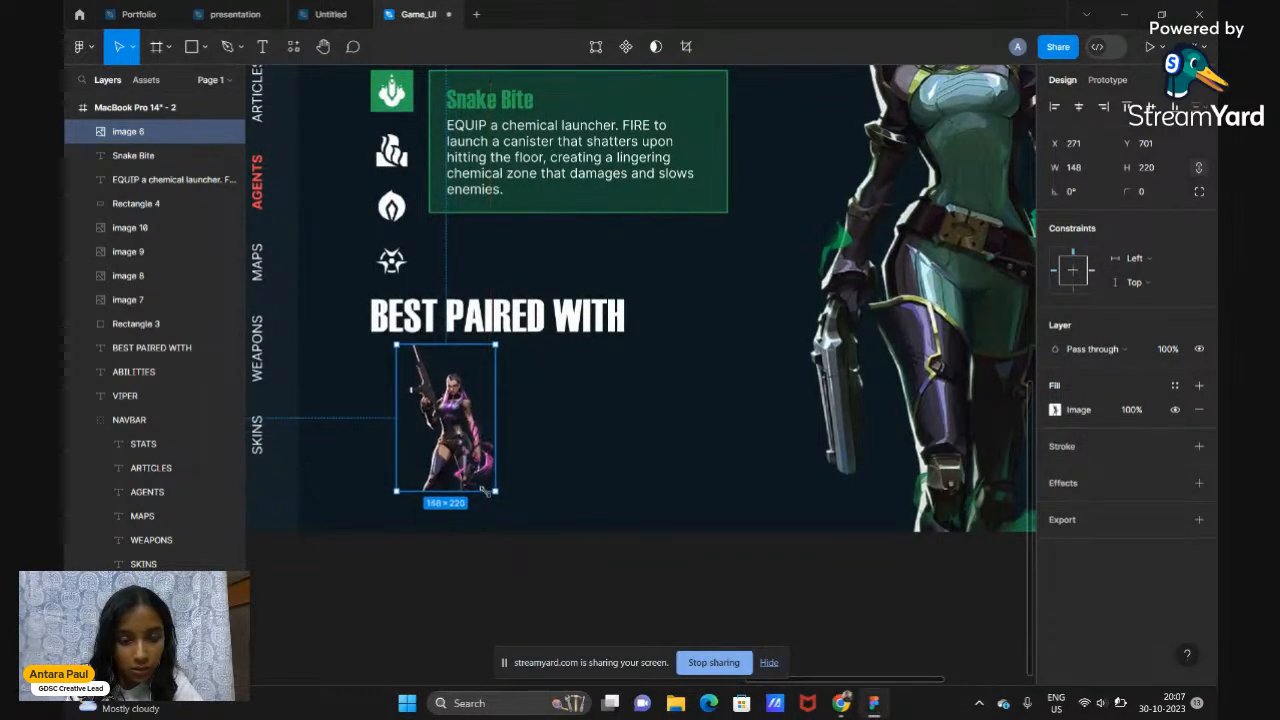
drag(452, 440, 455, 452)
click(567, 572)
scroll(567, 572, down, 2)
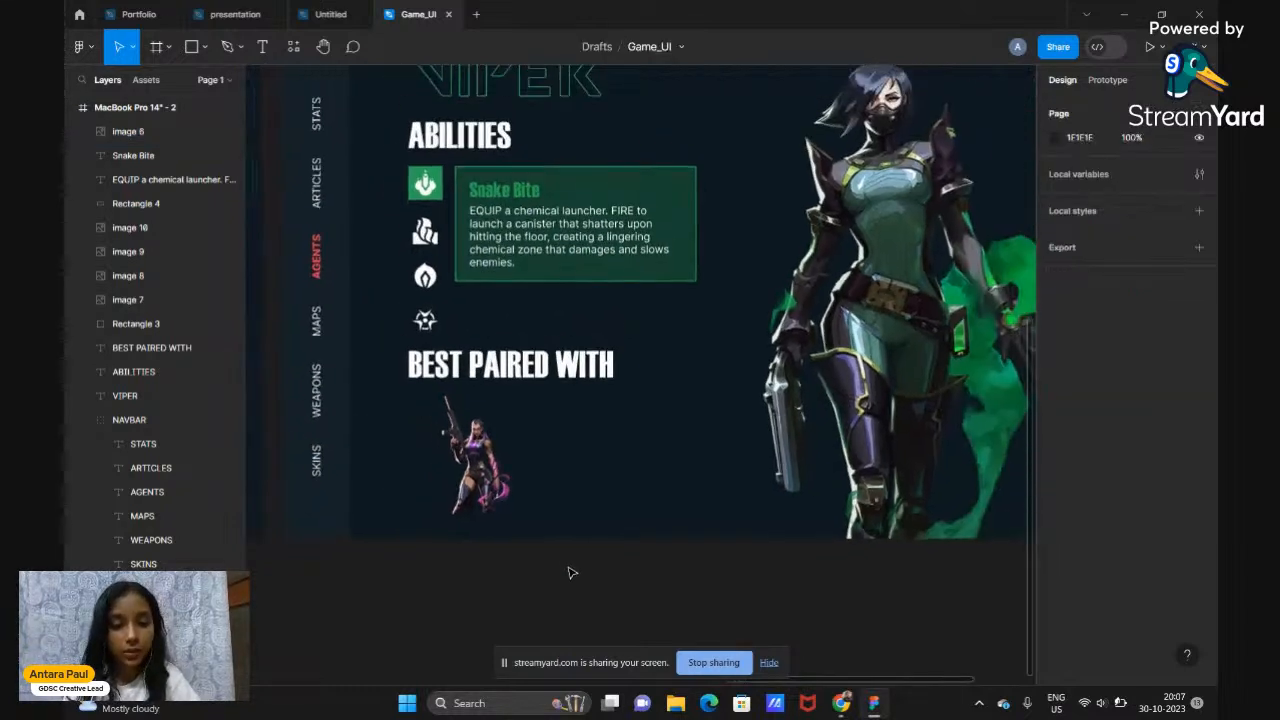
scroll(567, 572, up, 3)
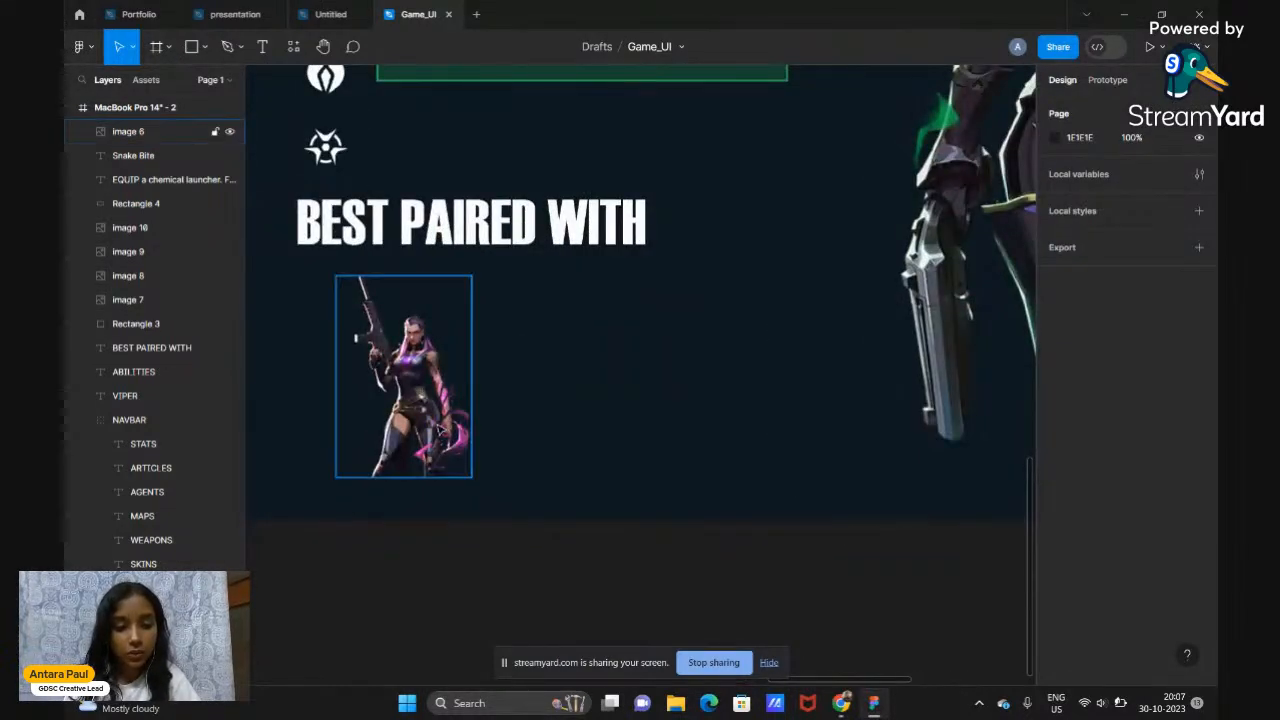
click(440, 428)
scroll(440, 428, up, 5)
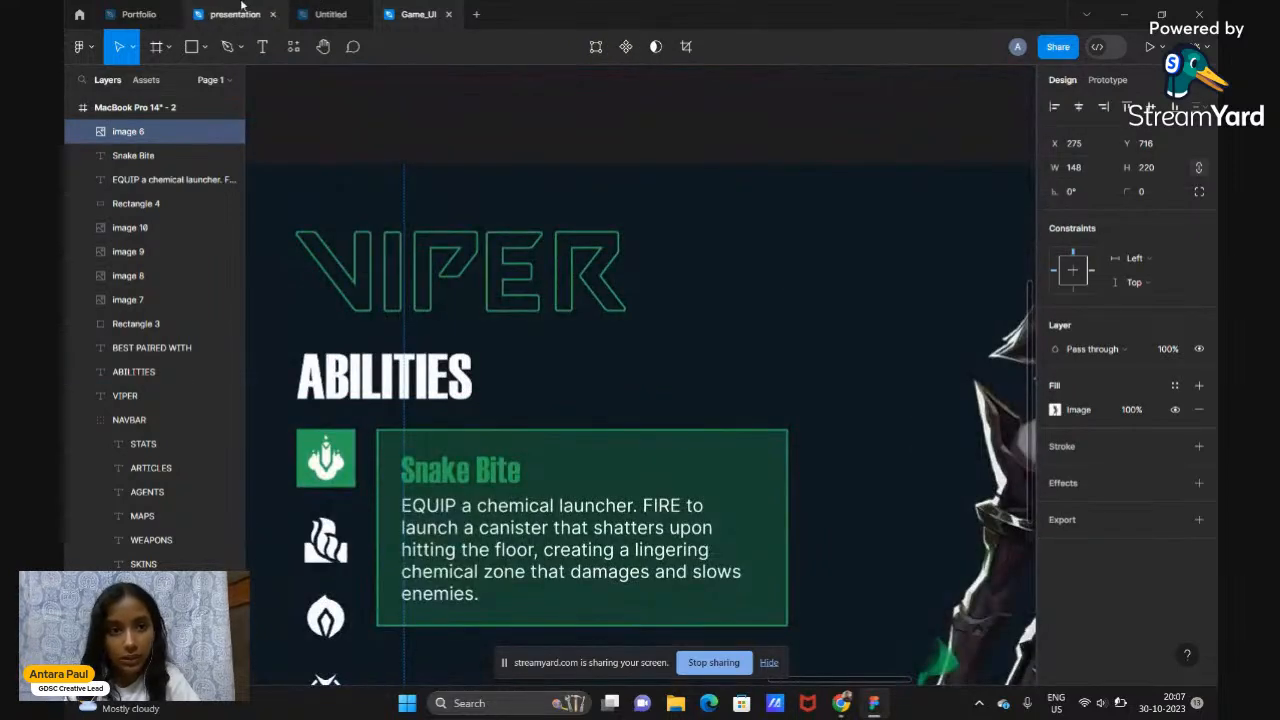
Check the reference design in the Untitled file, then return to Game_UI
click(330, 14)
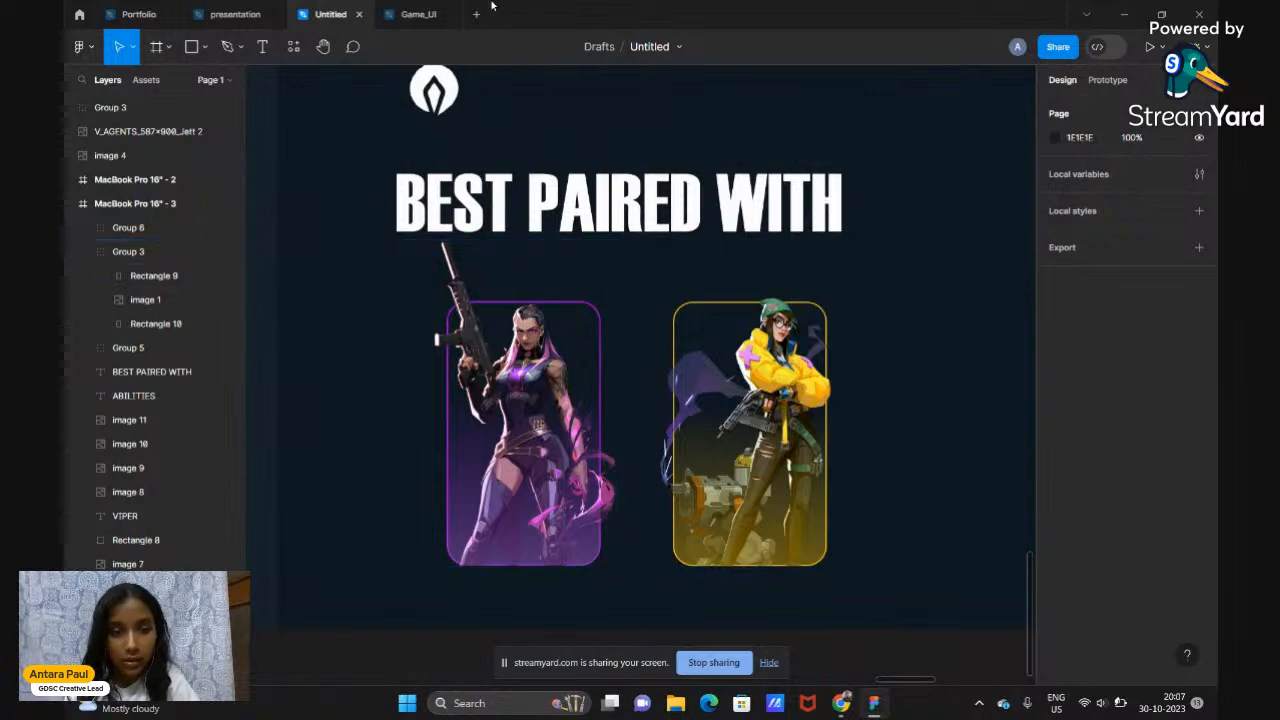
click(416, 14)
scroll(604, 384, down, 3)
scroll(604, 384, down, 3)
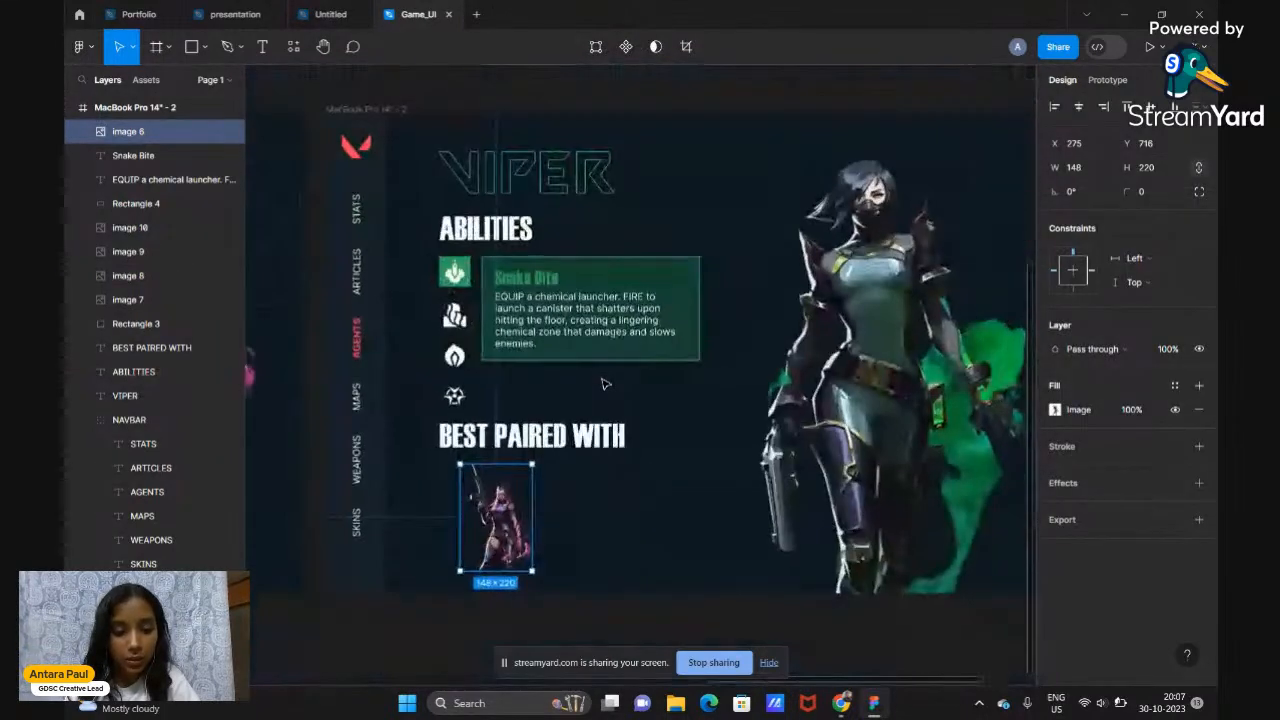
scroll(604, 384, down, 2)
scroll(604, 384, up, 3)
scroll(604, 384, up, 2)
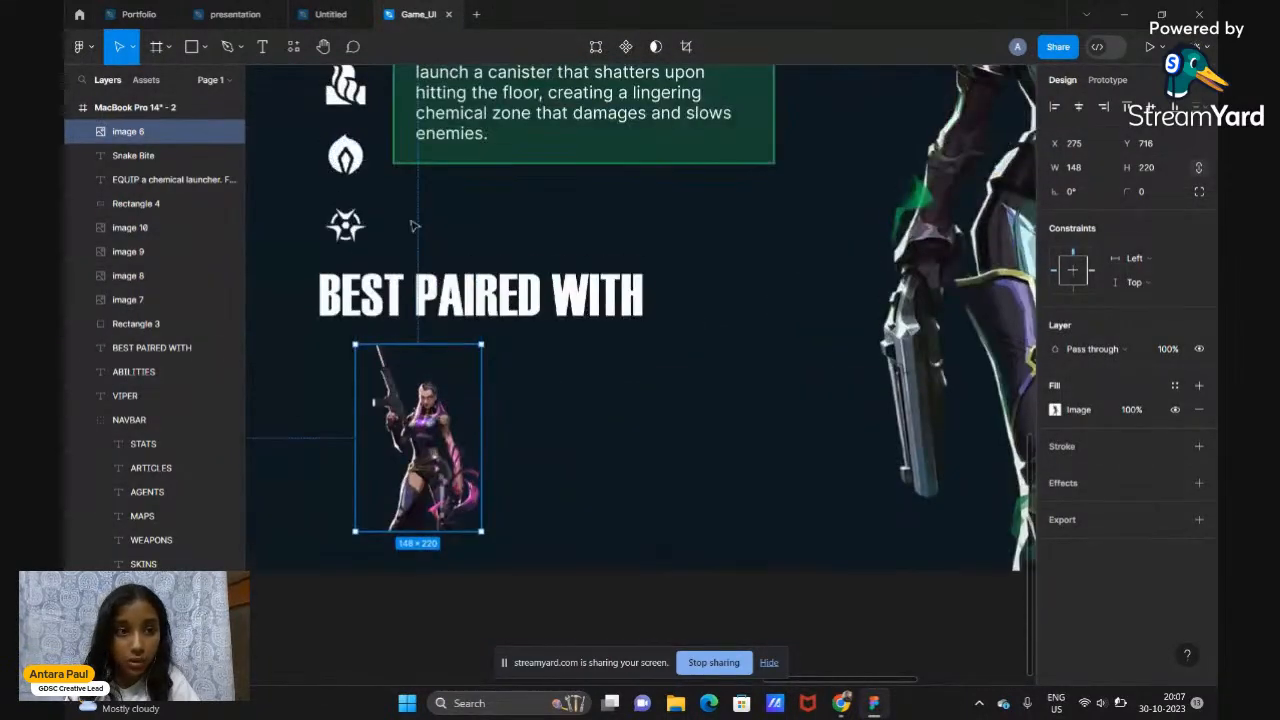
click(186, 55)
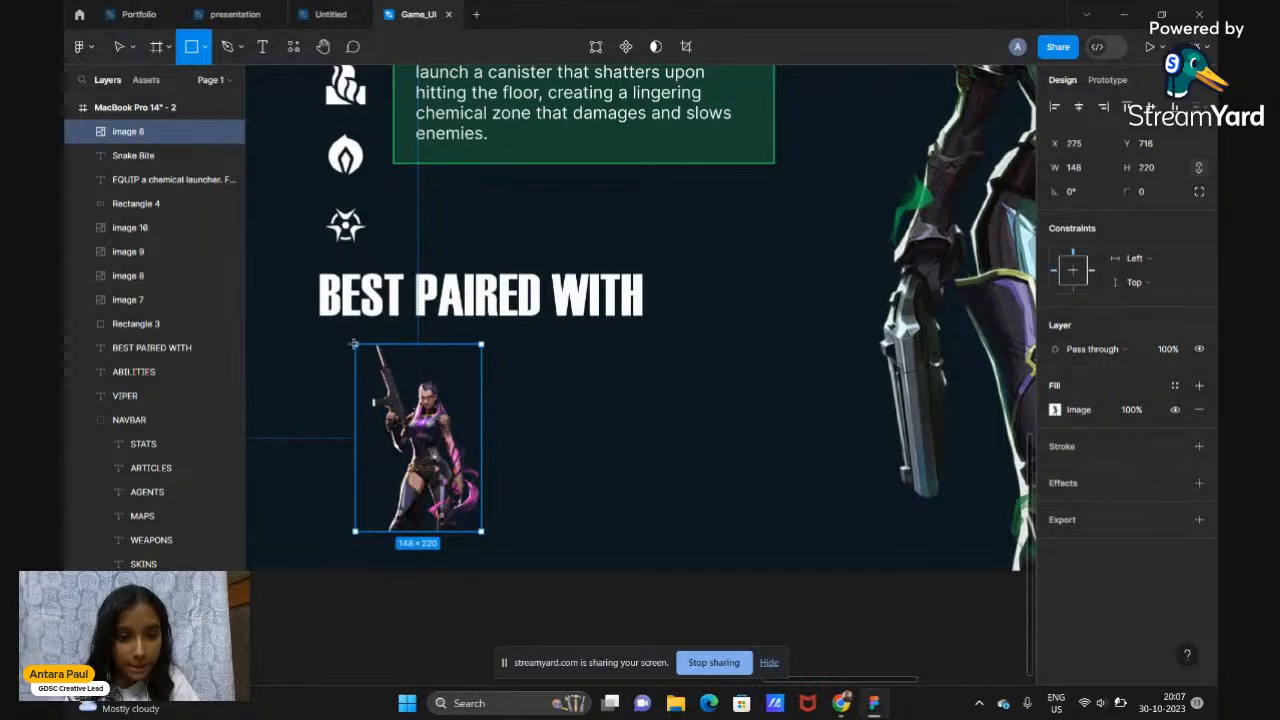
Draw a card rectangle over the Reyna image and layer the image above it
drag(352, 344, 491, 535)
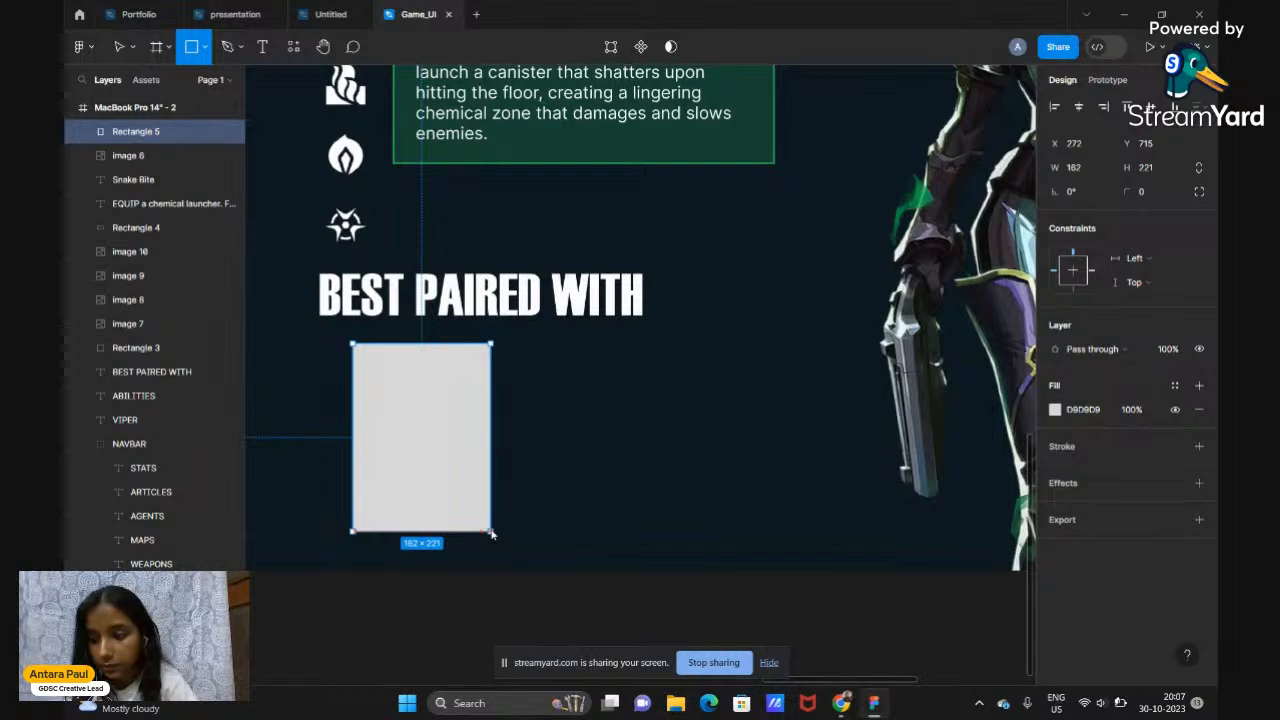
drag(491, 535, 491, 535)
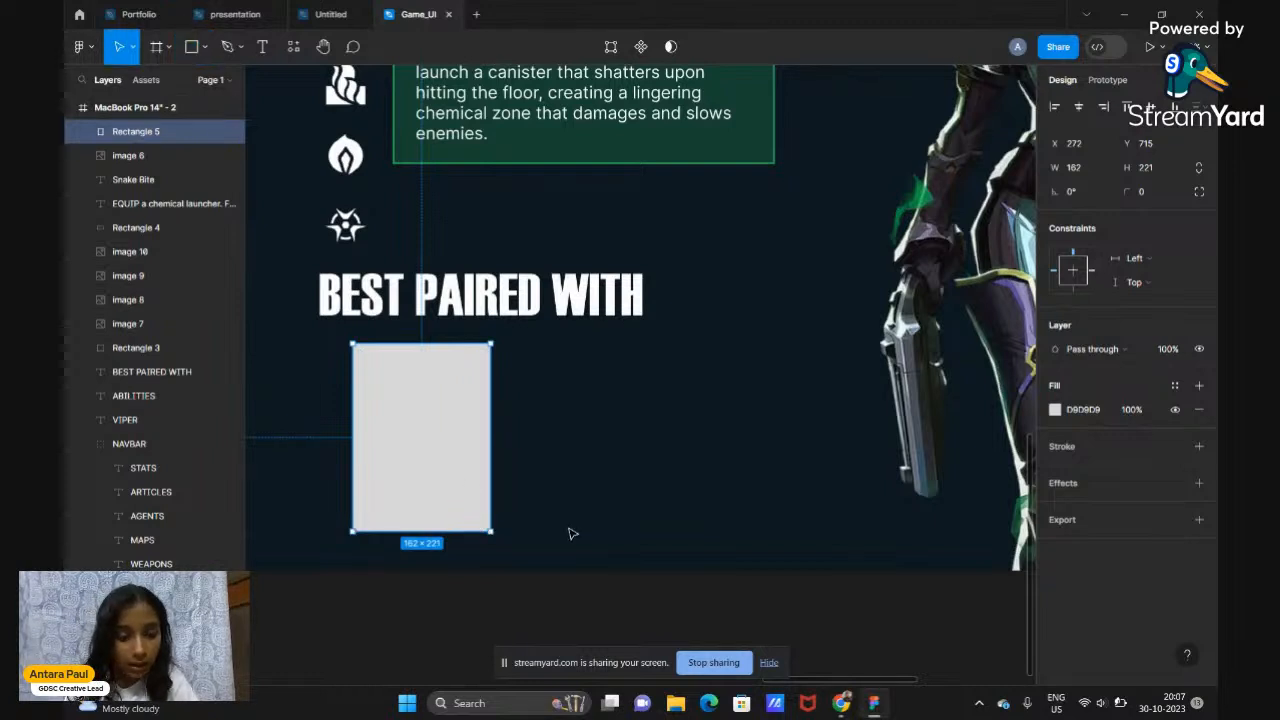
drag(130, 155, 145, 130)
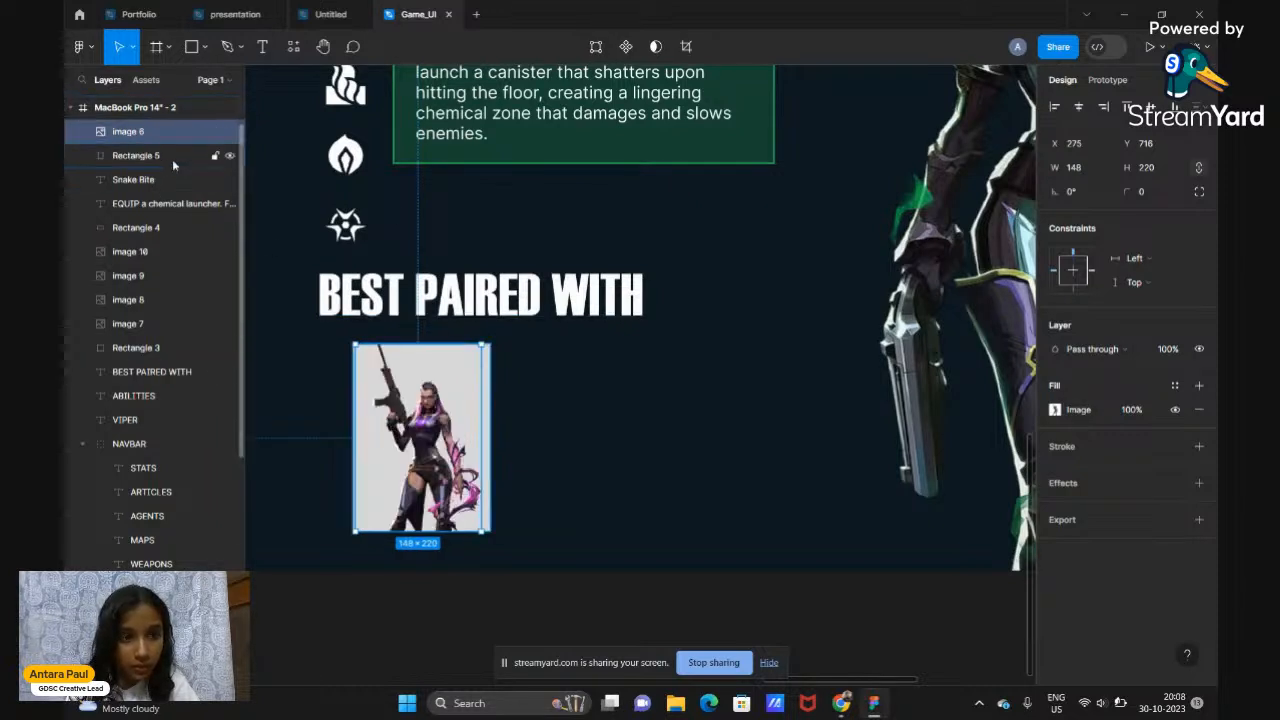
click(160, 156)
scroll(491, 408, up, 3)
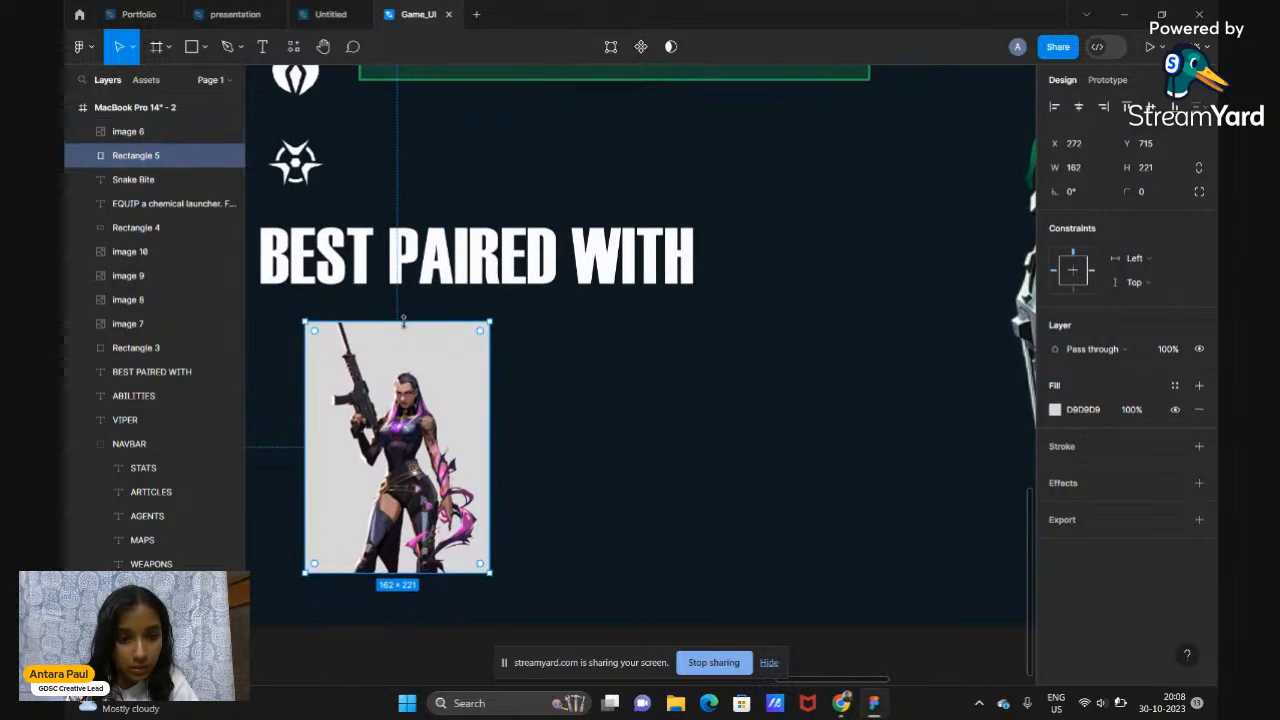
Shorten and narrow the card rectangle to 112 × 189
drag(402, 320, 401, 356)
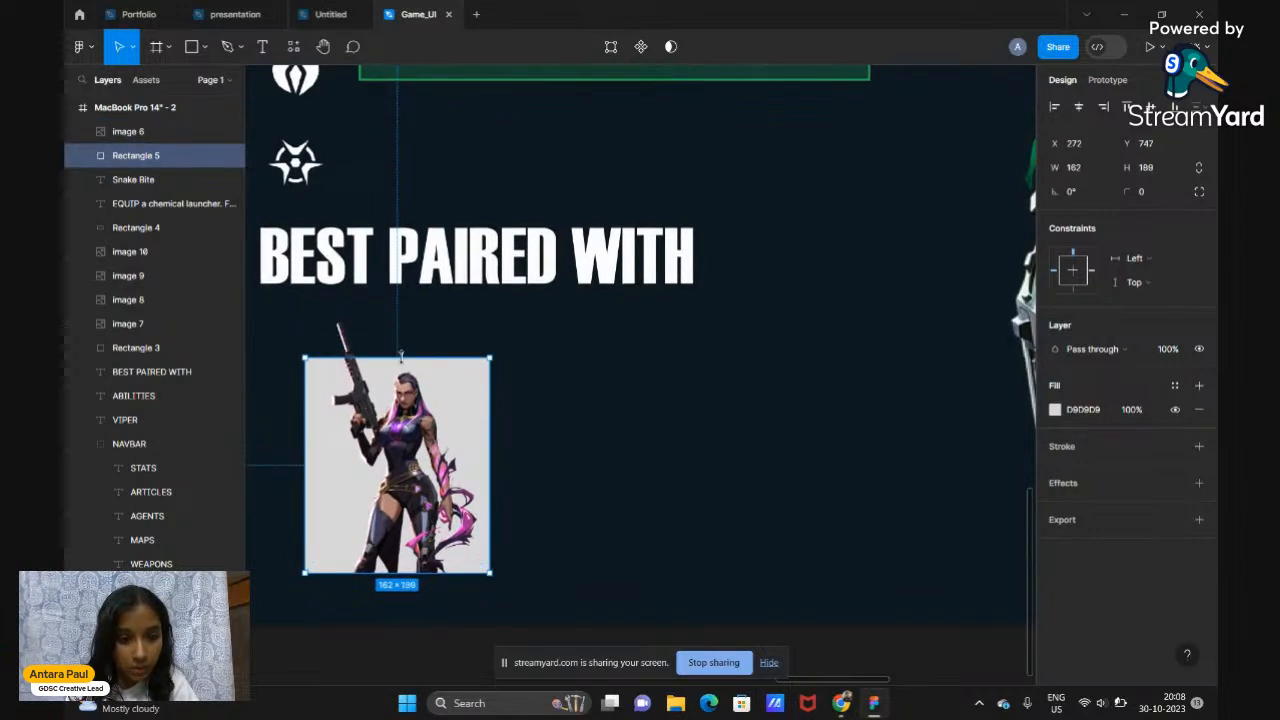
drag(481, 458, 471, 460)
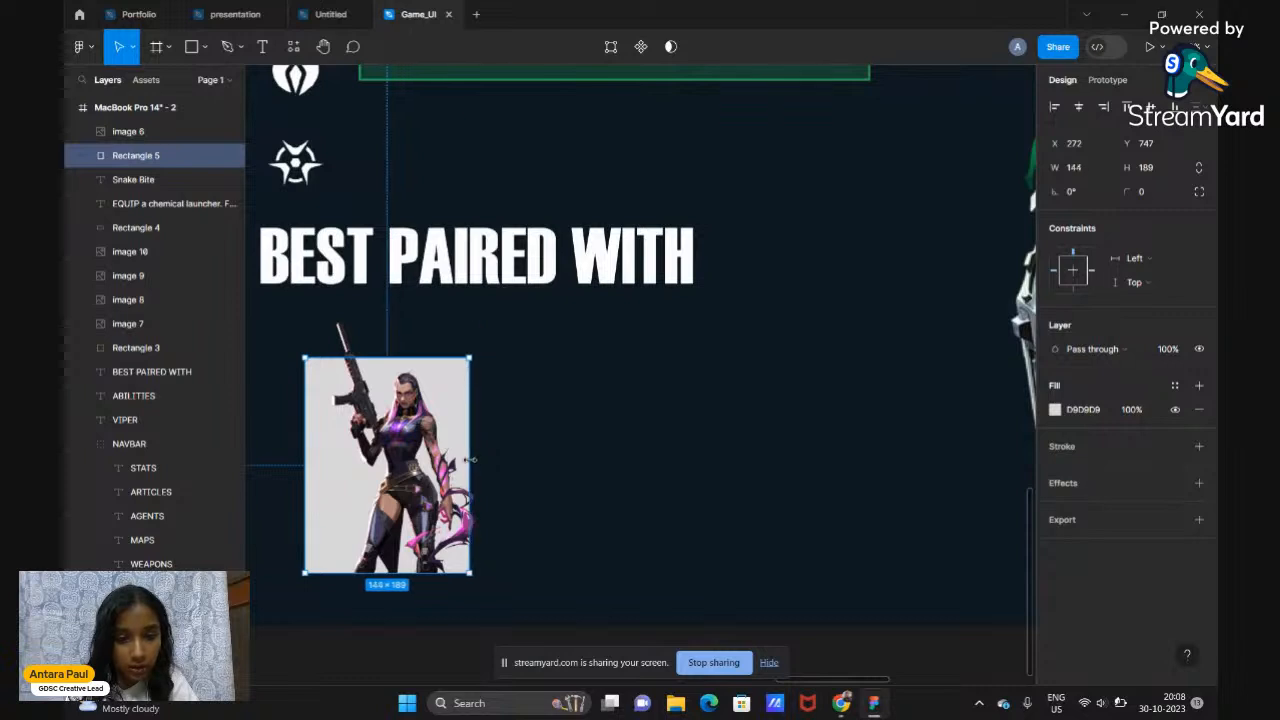
drag(306, 479, 340, 483)
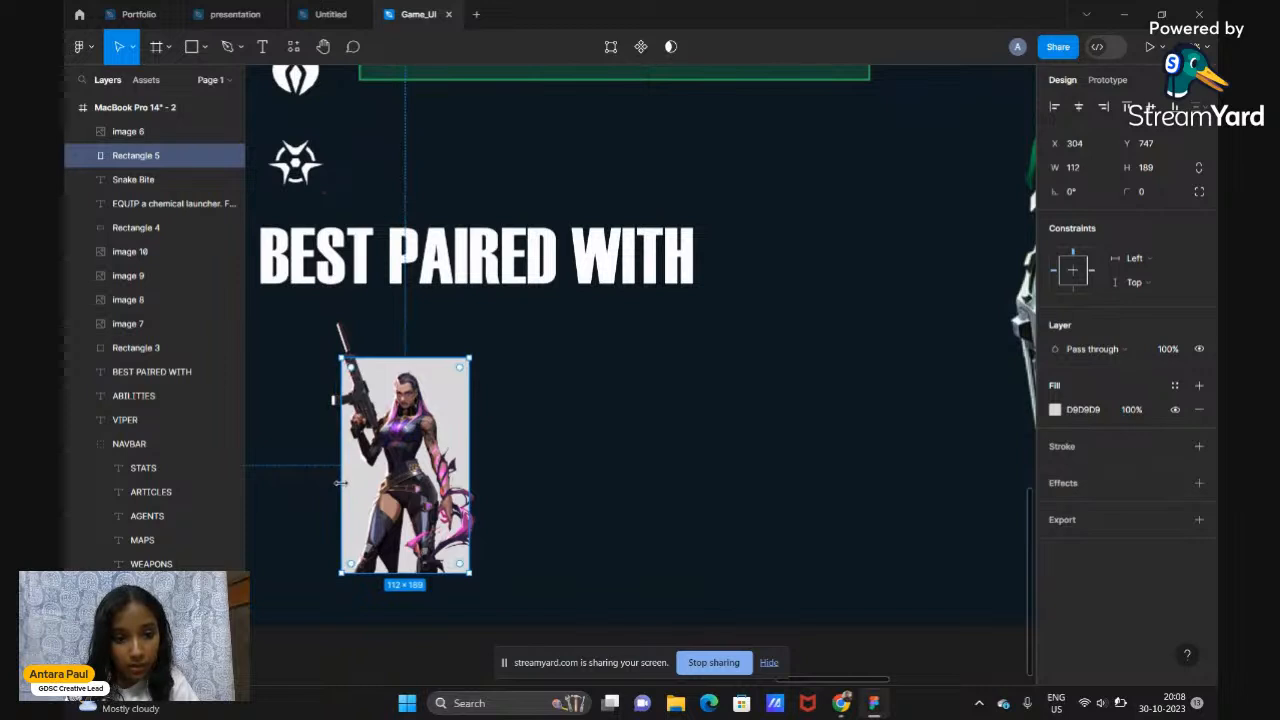
scroll(340, 483, down, 3)
click(375, 643)
scroll(375, 643, up, 3)
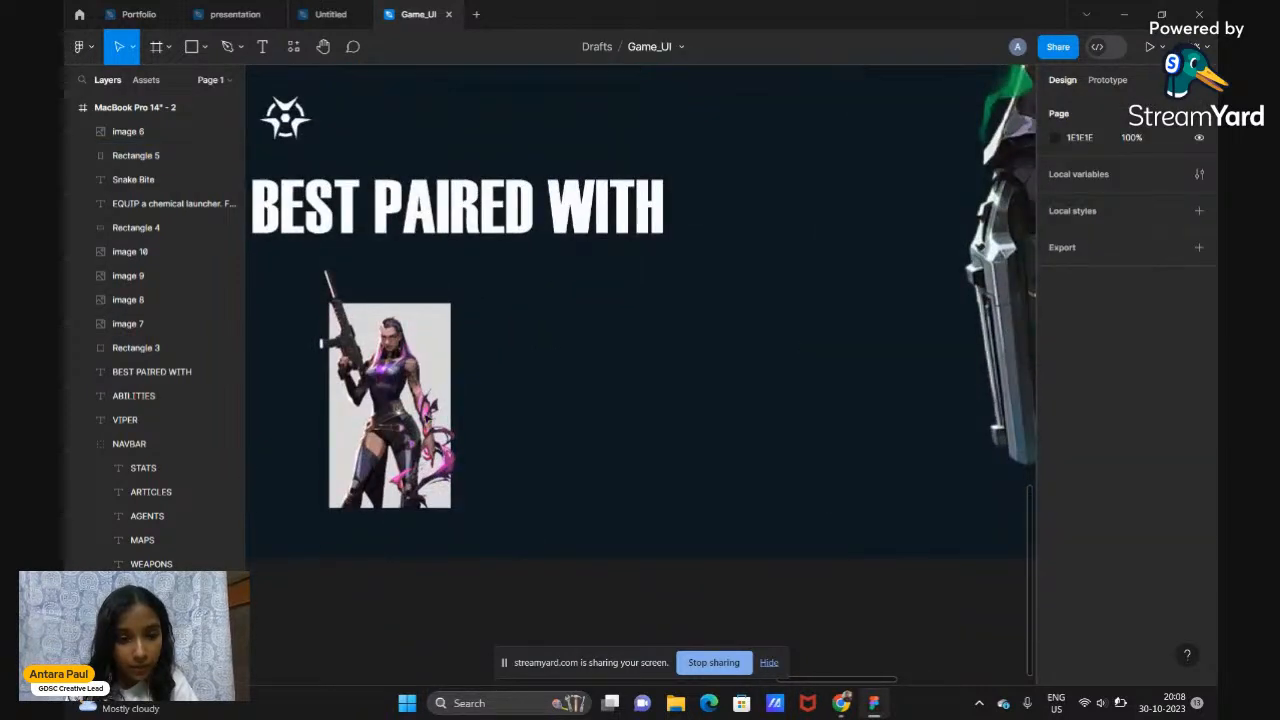
click(156, 164)
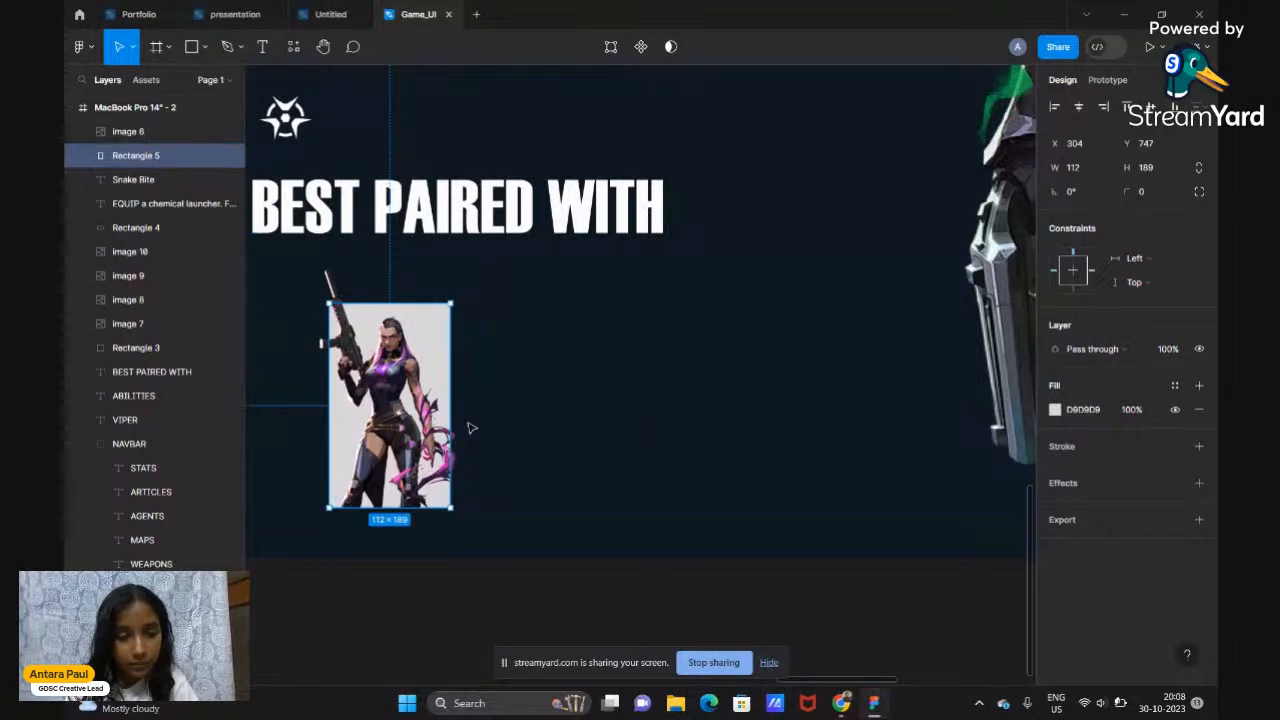
Round Rectangle 5's corners to radius 14
drag(441, 313, 440, 320)
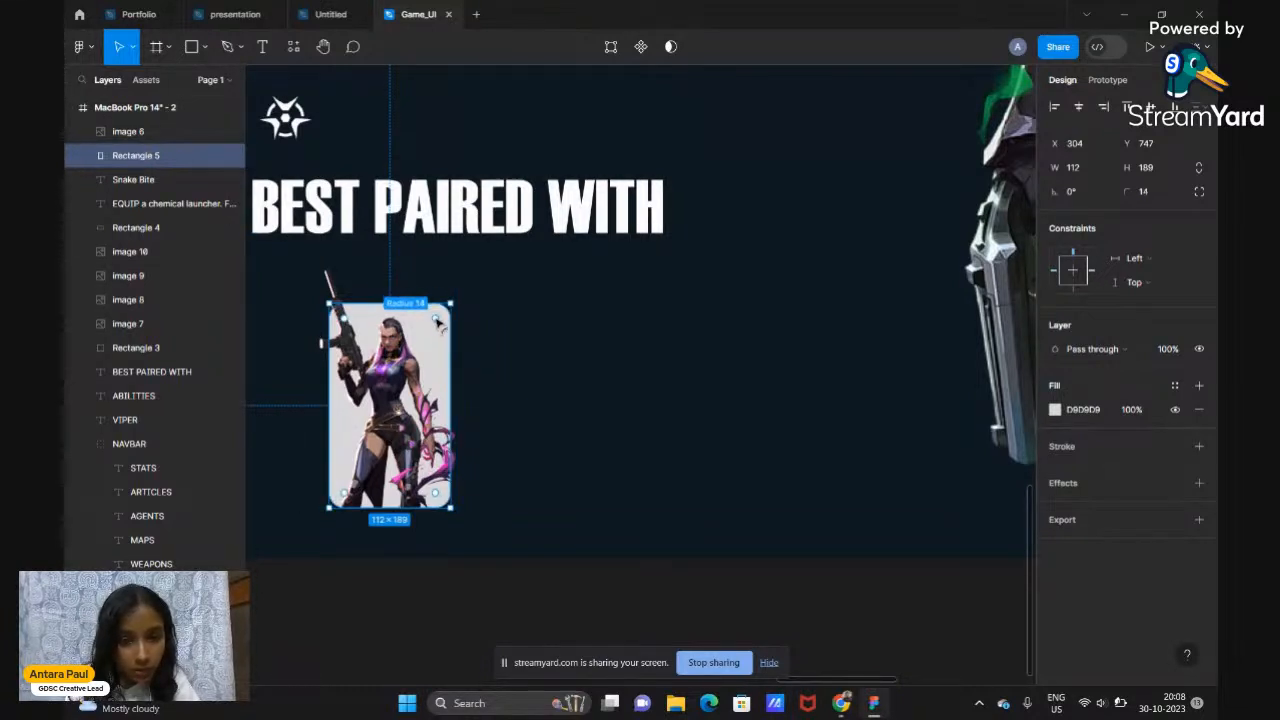
click(443, 600)
ctrl+scroll(443, 600, down, 2)
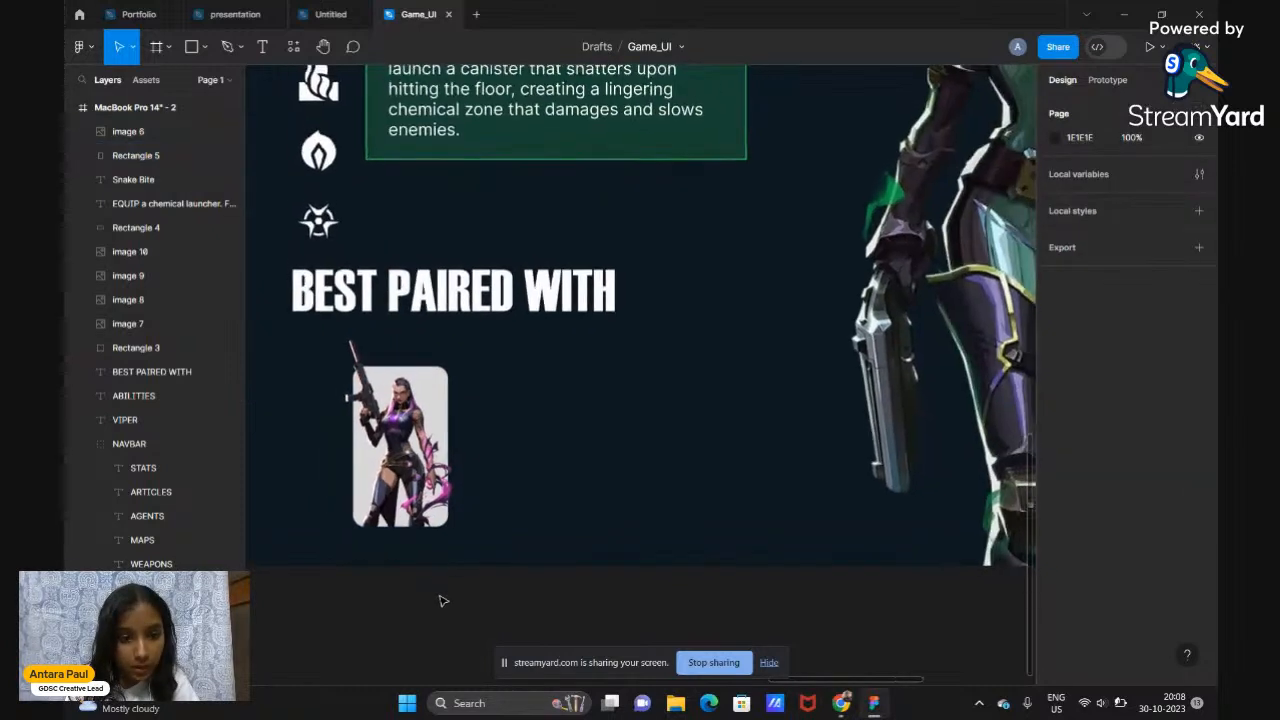
click(153, 157)
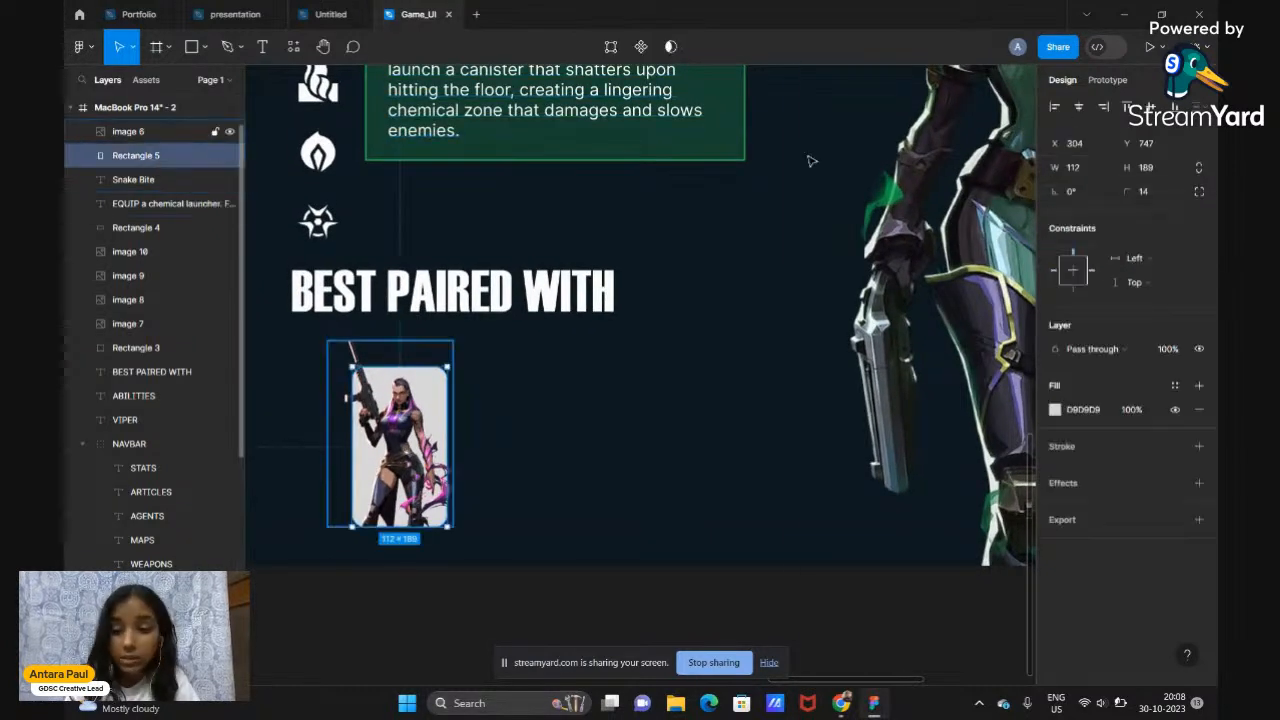
Give Rectangle 5 a linear gradient fill with both stops purple 8F00FF, top stop transparent
click(1055, 410)
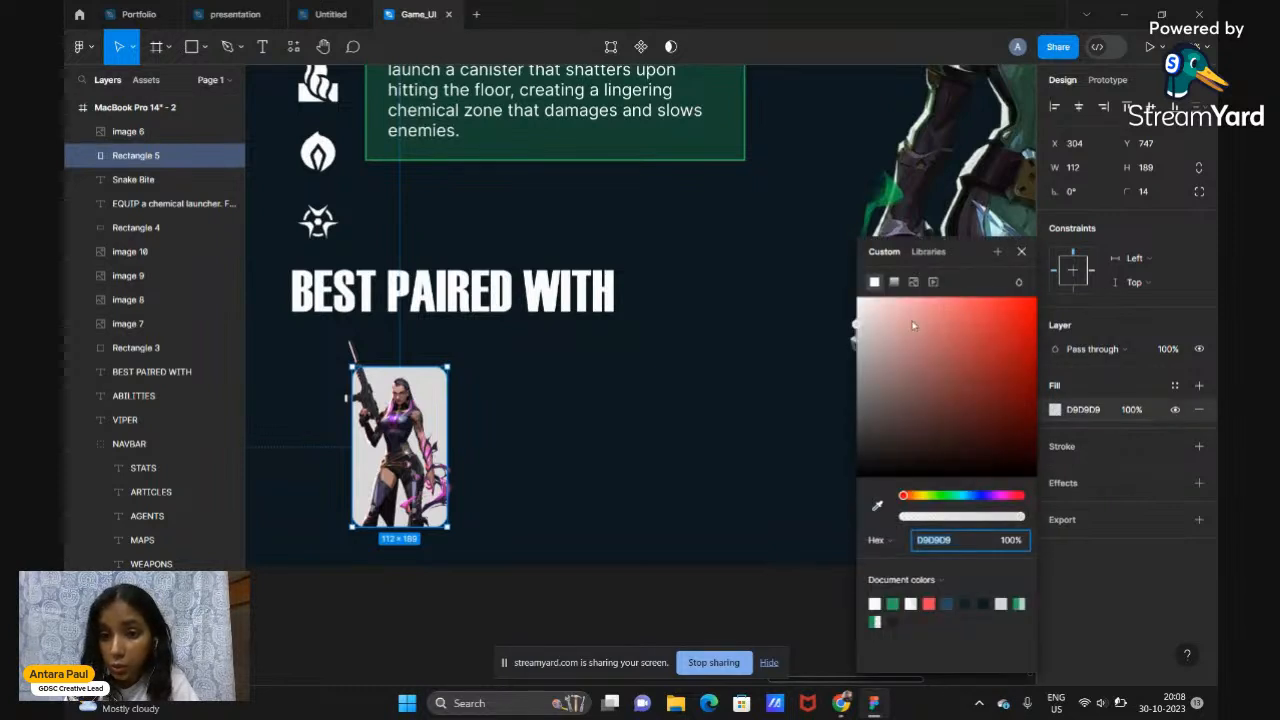
click(895, 283)
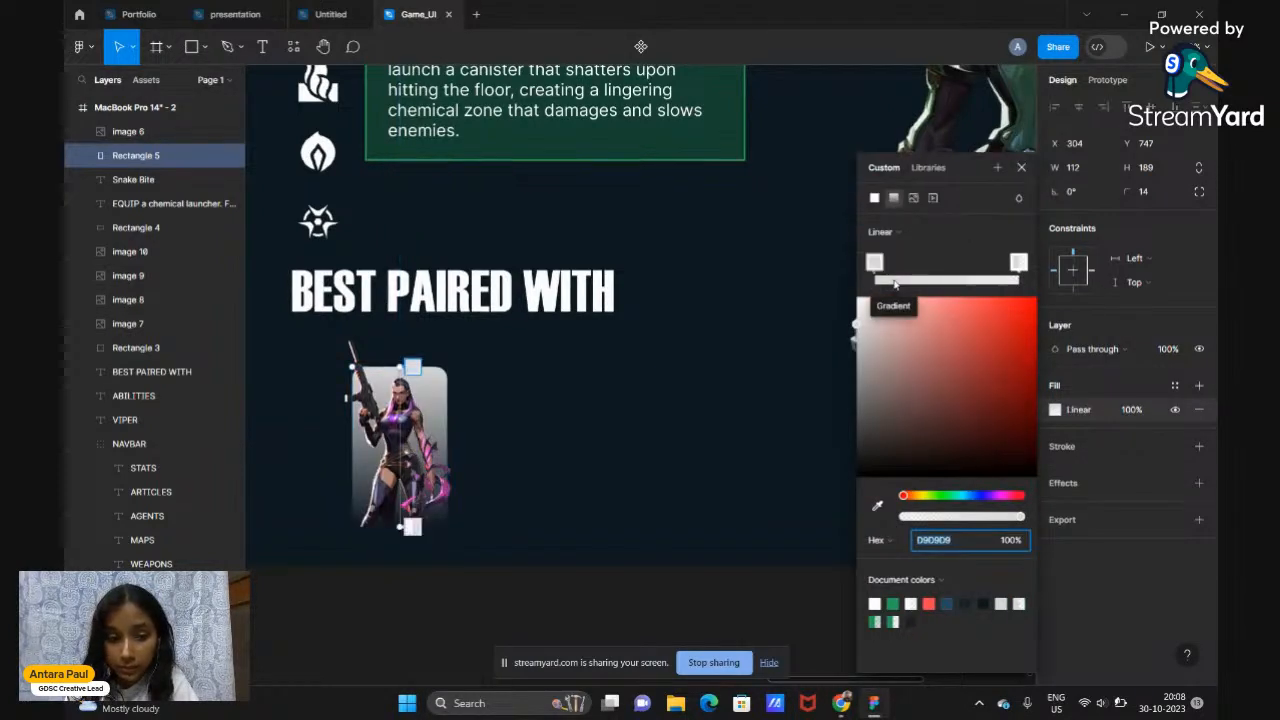
click(1016, 263)
drag(1016, 263, 962, 264)
mouse_move(875, 263)
mouse_down()
mouse_move(1018, 264)
mouse_move(870, 264)
mouse_up()
click(961, 263)
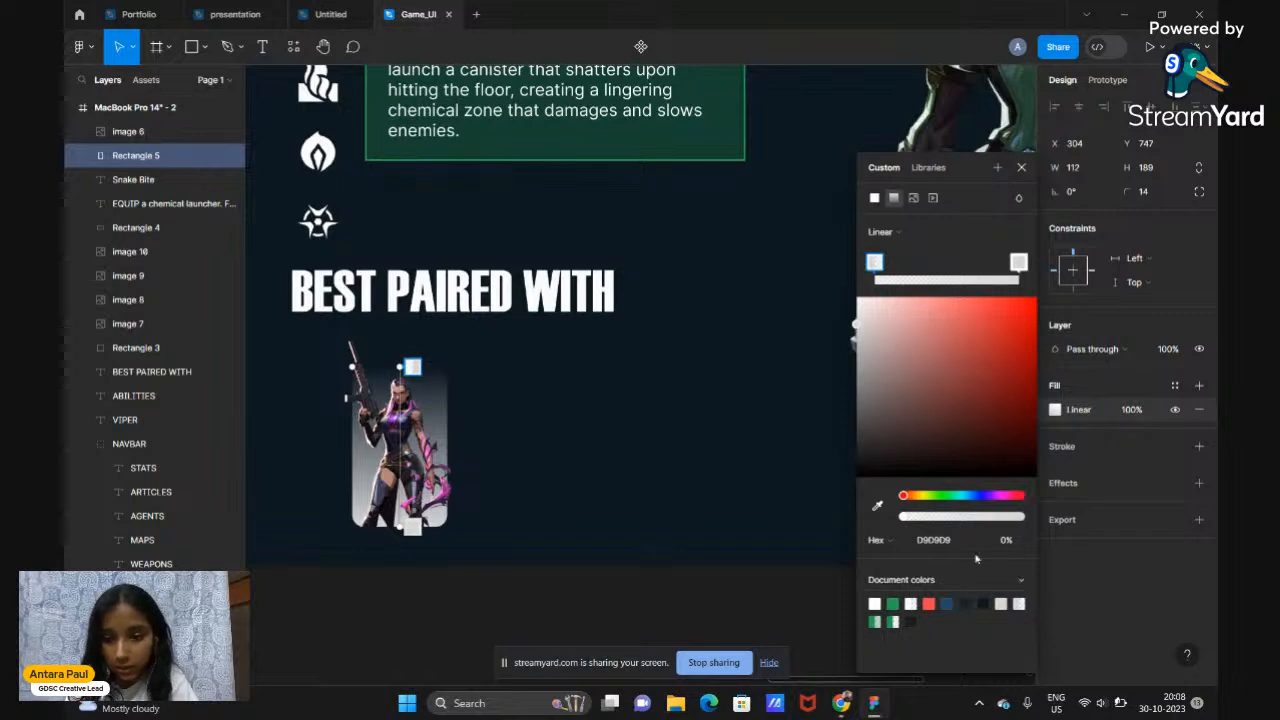
click(996, 497)
drag(994, 498, 991, 498)
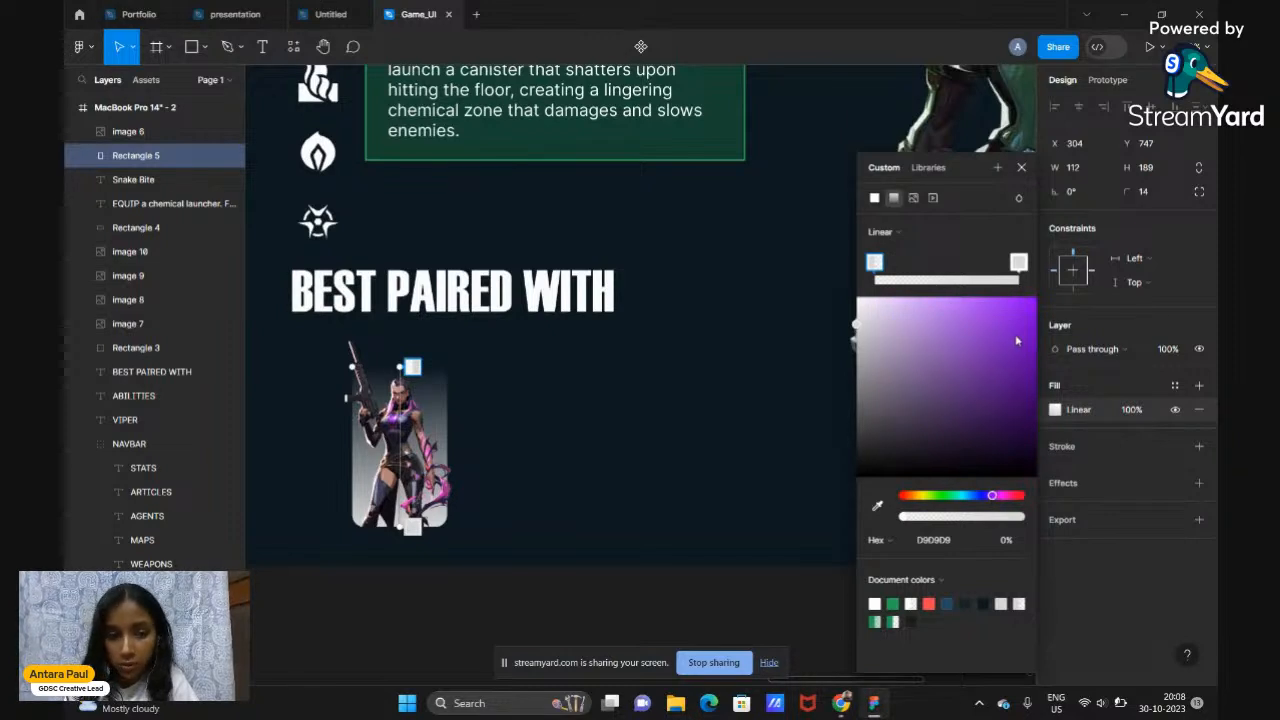
drag(1027, 314, 1043, 296)
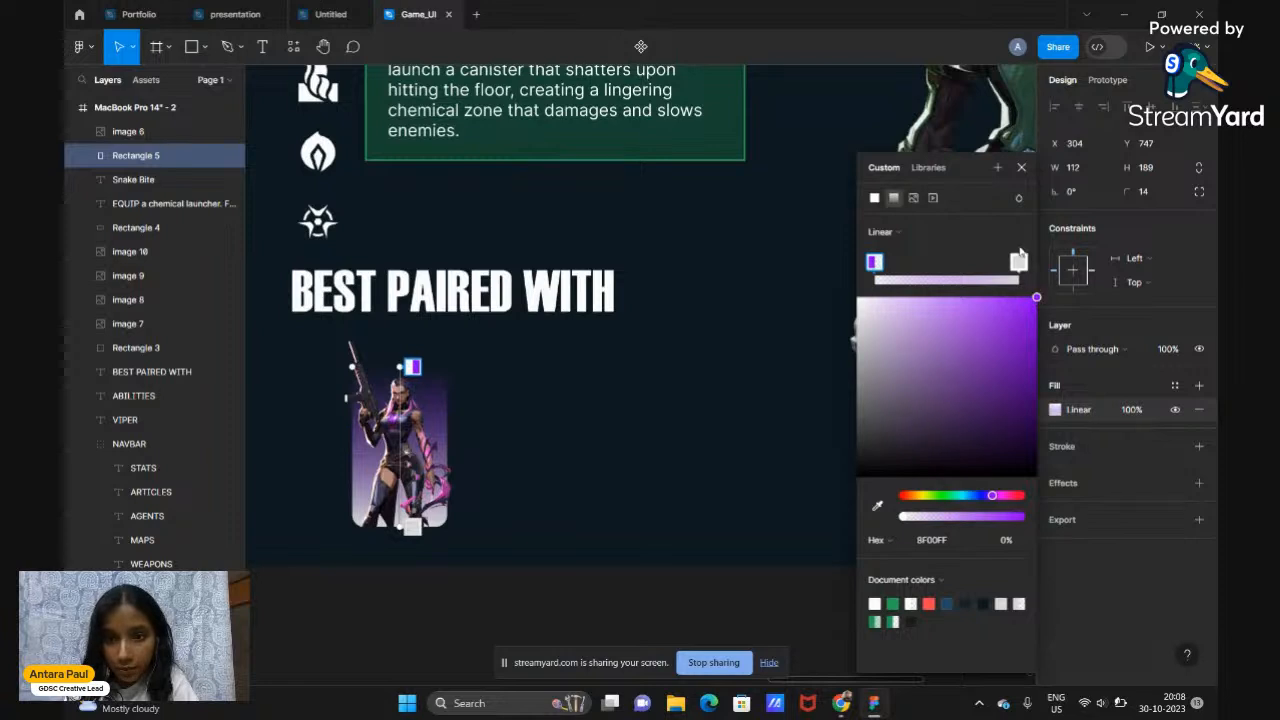
click(1018, 262)
drag(1022, 305, 1054, 291)
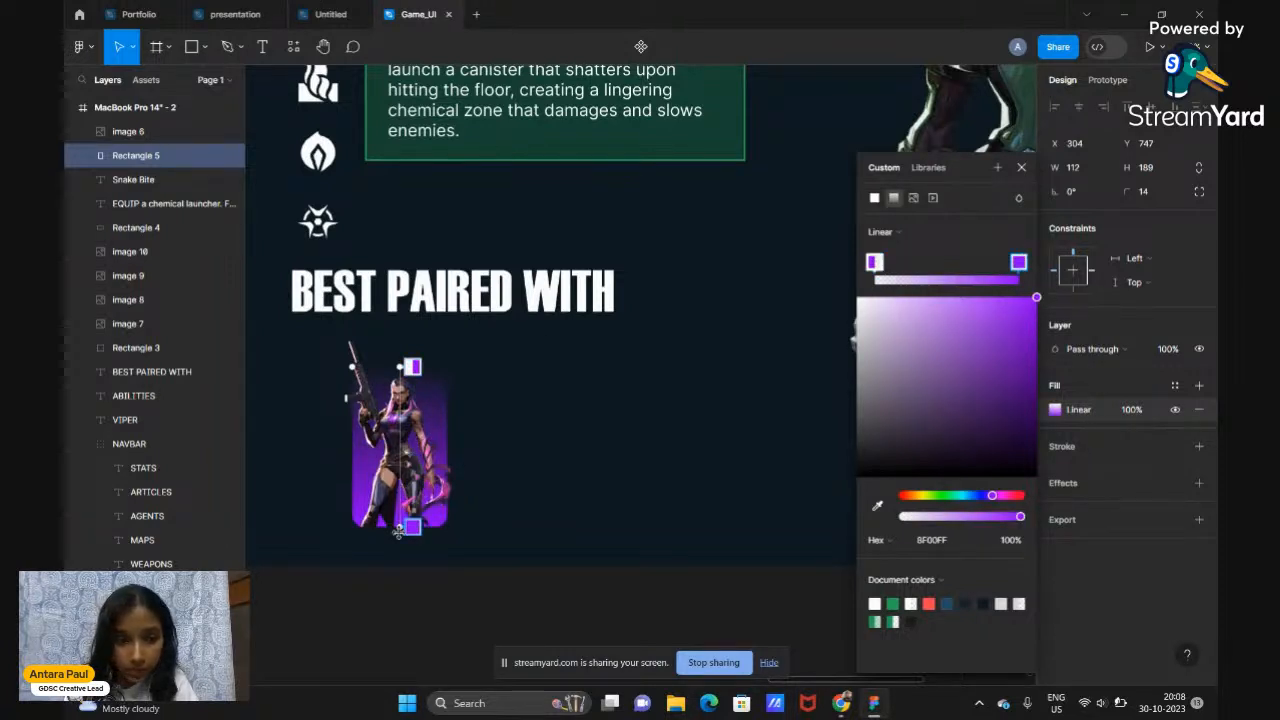
Stretch the gradient below the image and move Rectangle 5 above image 6 in Layers
drag(398, 527, 392, 649)
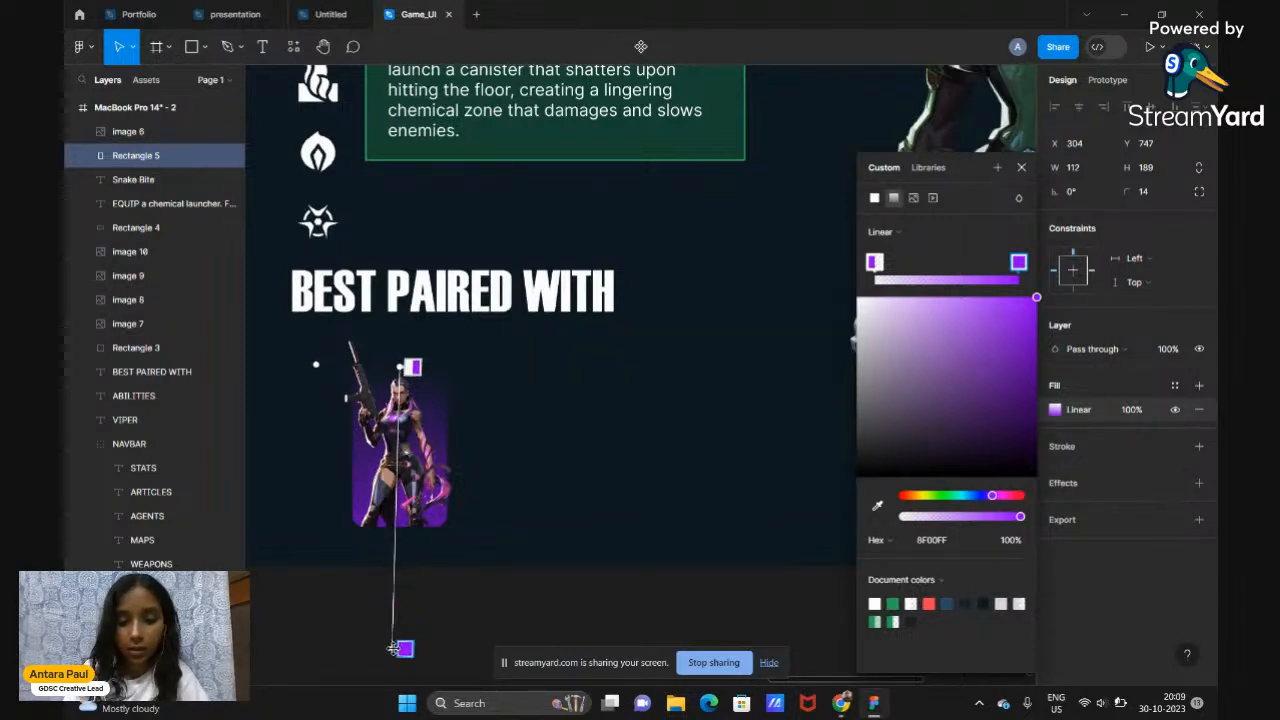
key(Escape)
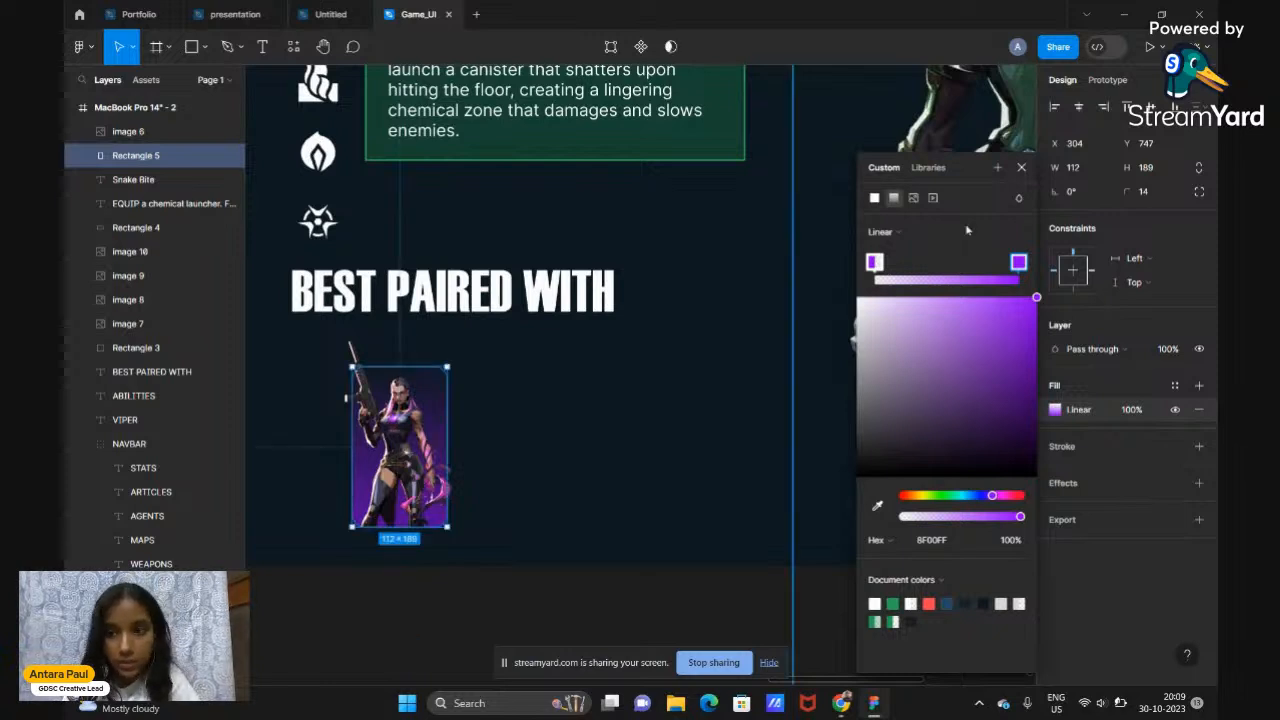
click(1028, 170)
click(503, 509)
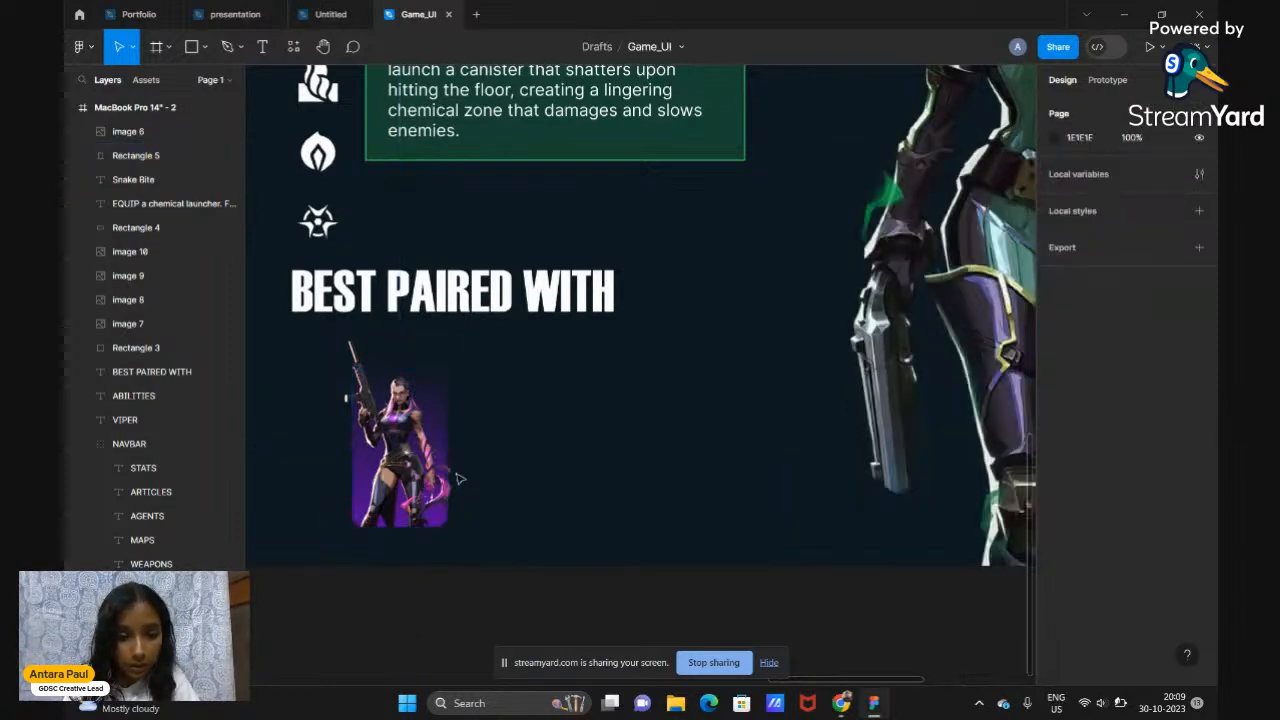
drag(151, 149, 151, 131)
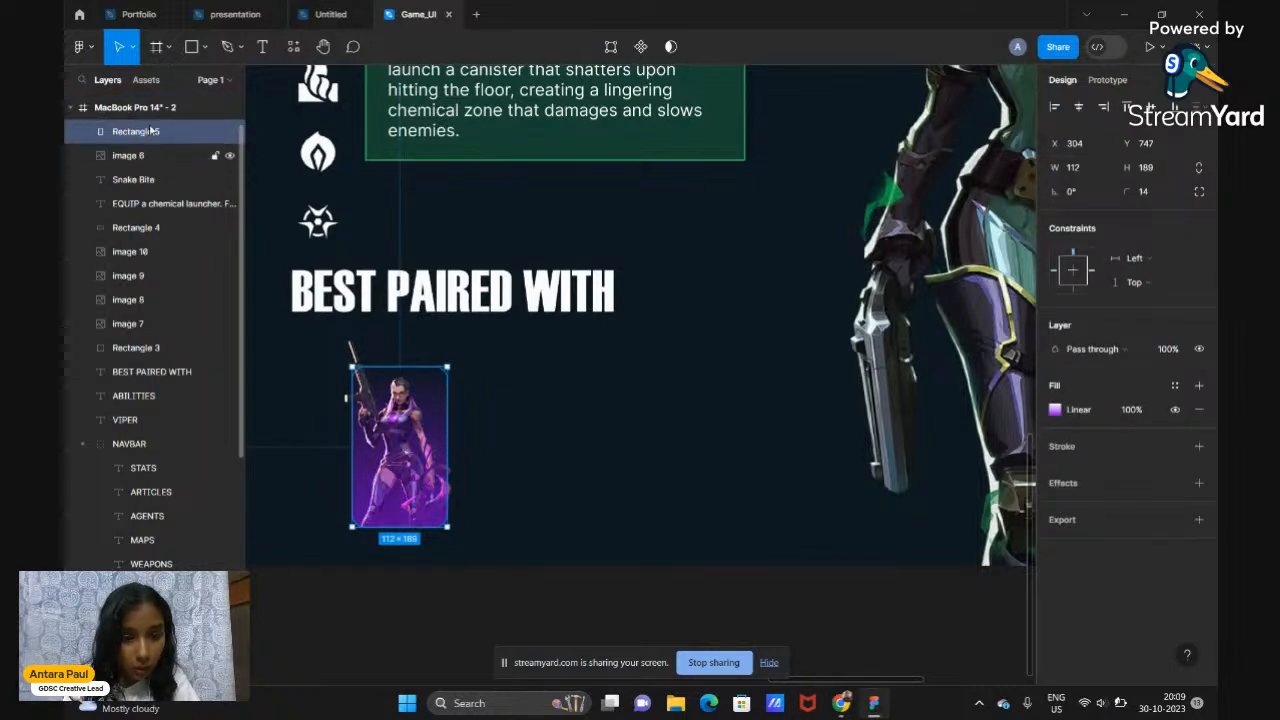
scroll(446, 407, up, 3)
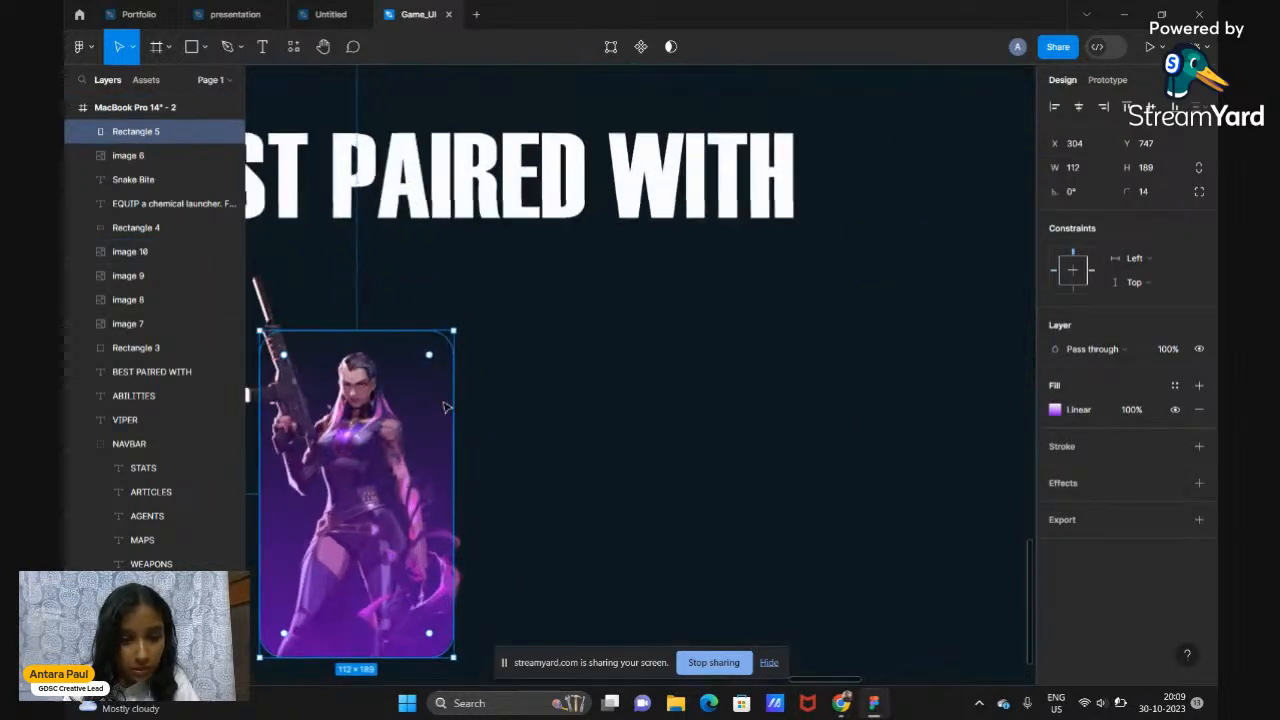
scroll(446, 407, down, 2)
scroll(446, 407, left, 1)
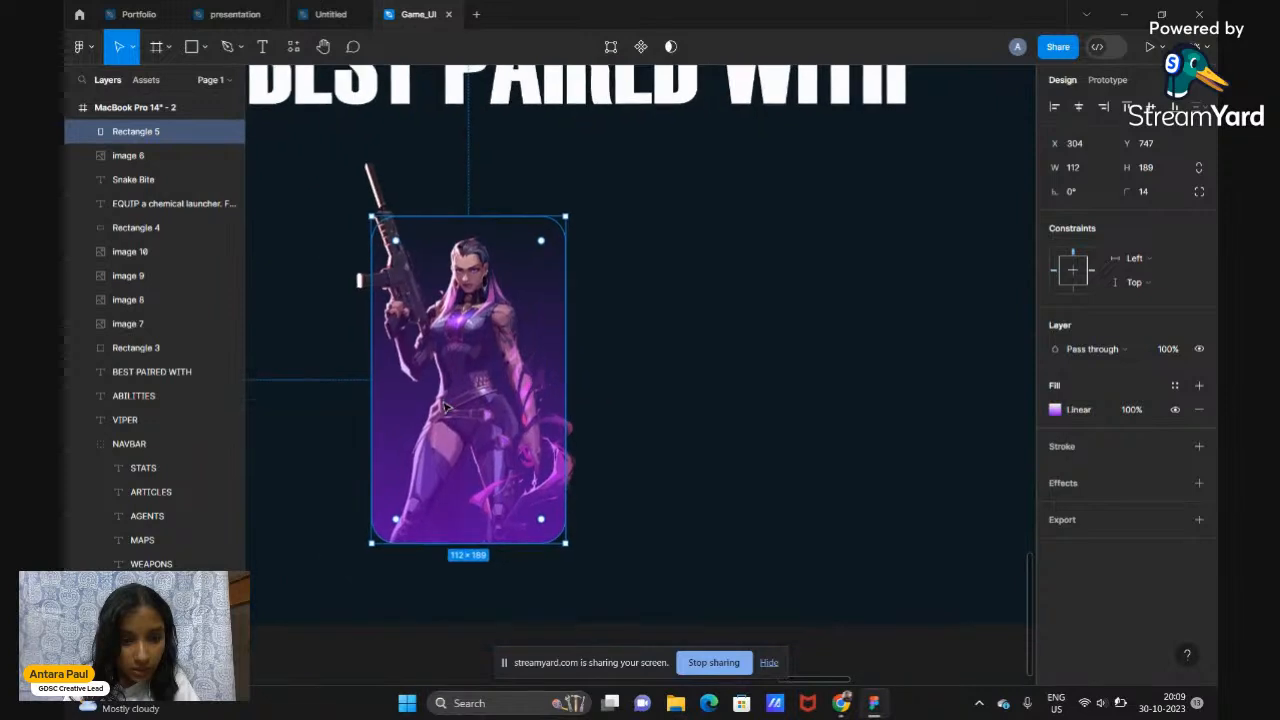
Reposition the gradient handles so the fade starts at Reyna's face and ends below the image
click(1056, 410)
drag(478, 212, 466, 284)
drag(461, 302, 460, 70)
scroll(461, 255, down, 3)
scroll(461, 256, down, 2)
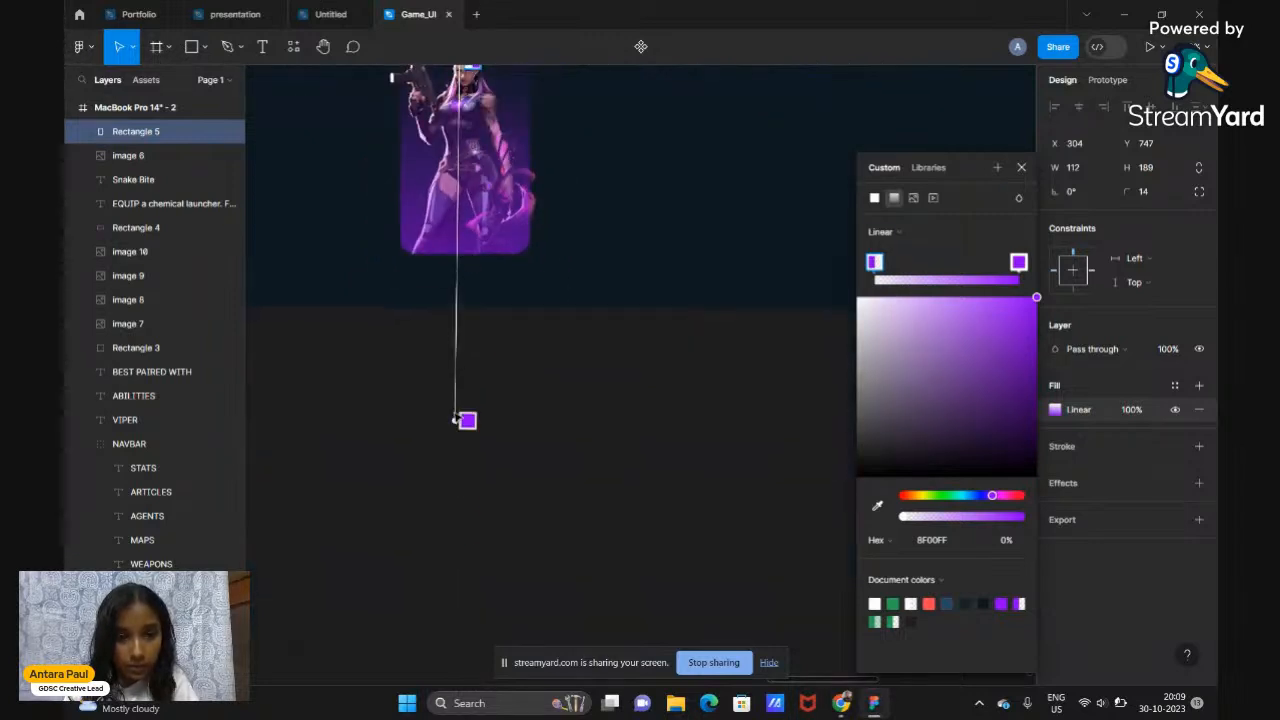
drag(463, 421, 452, 558)
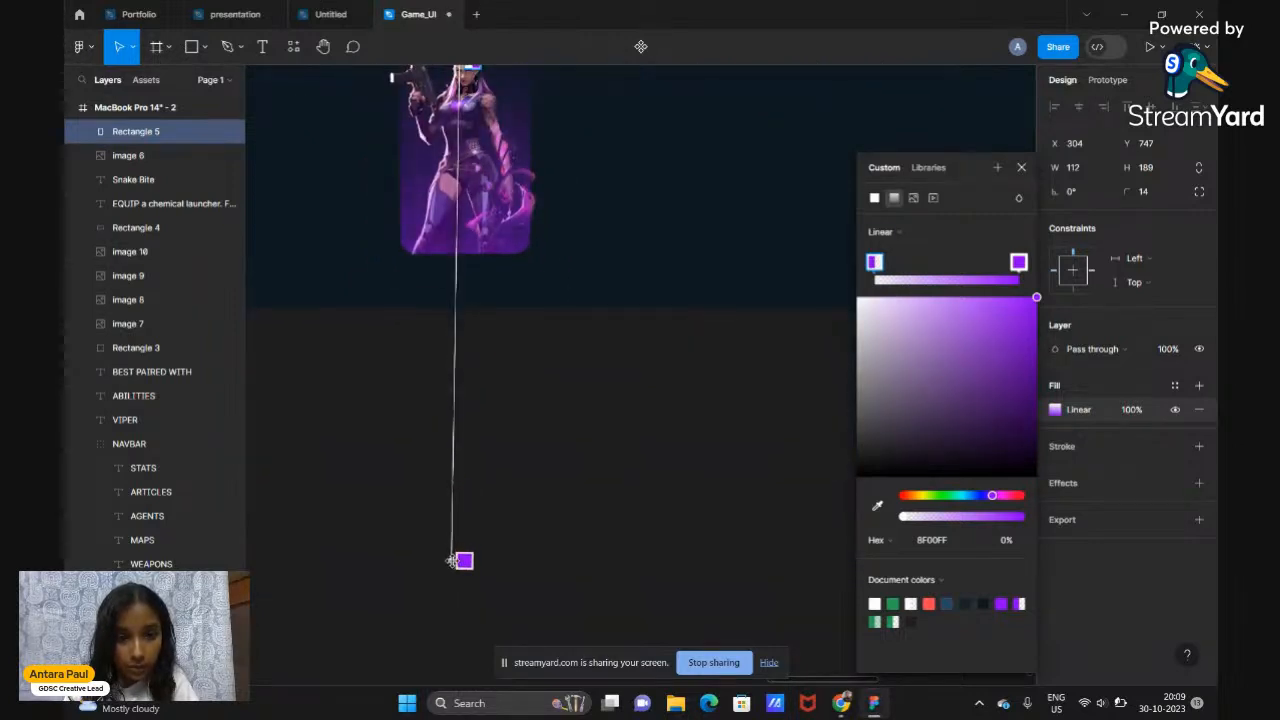
scroll(452, 560, up, 3)
drag(466, 226, 459, 285)
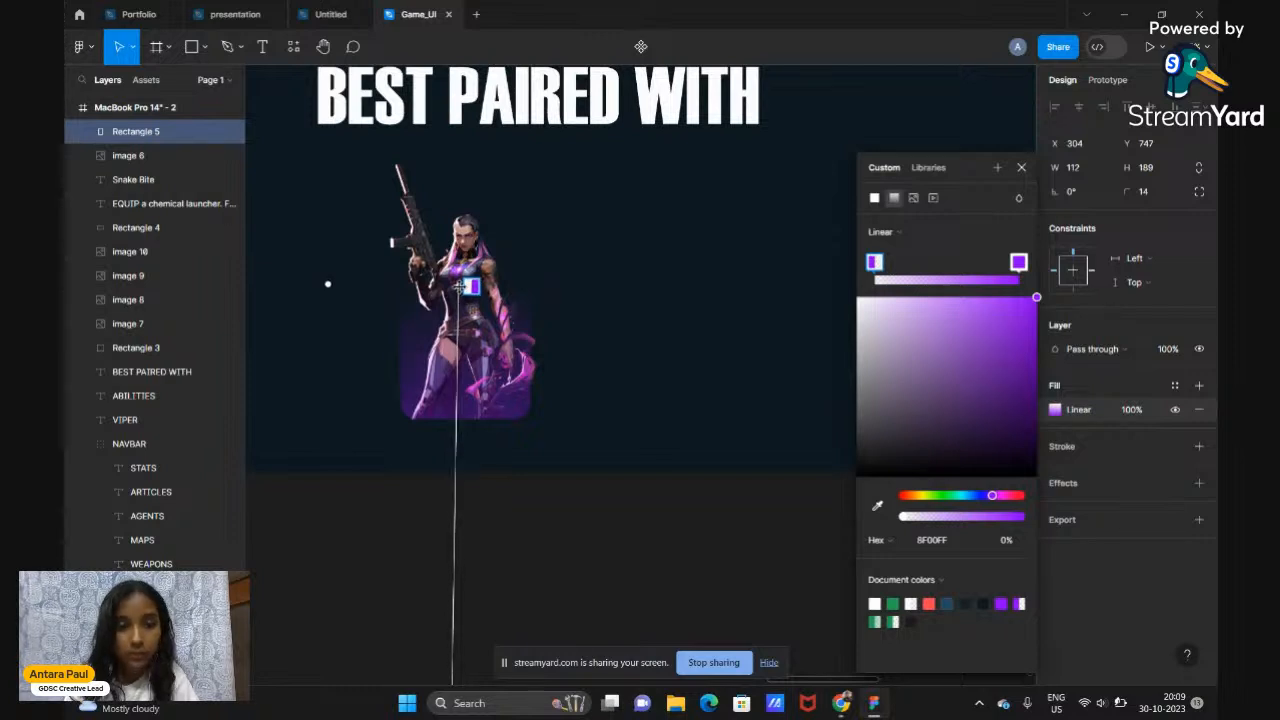
click(1021, 168)
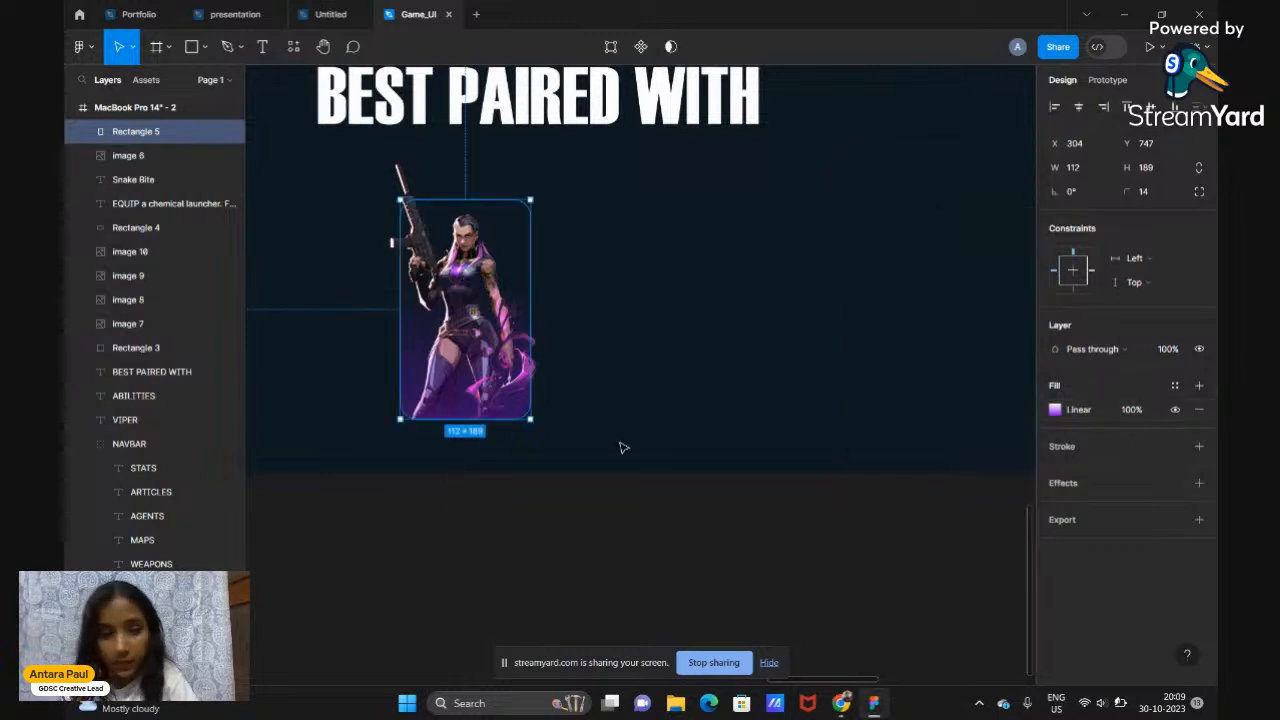
Duplicate the gradient card as Rectangle 6 and move it below image 6 in Layers
click(605, 512)
click(512, 285)
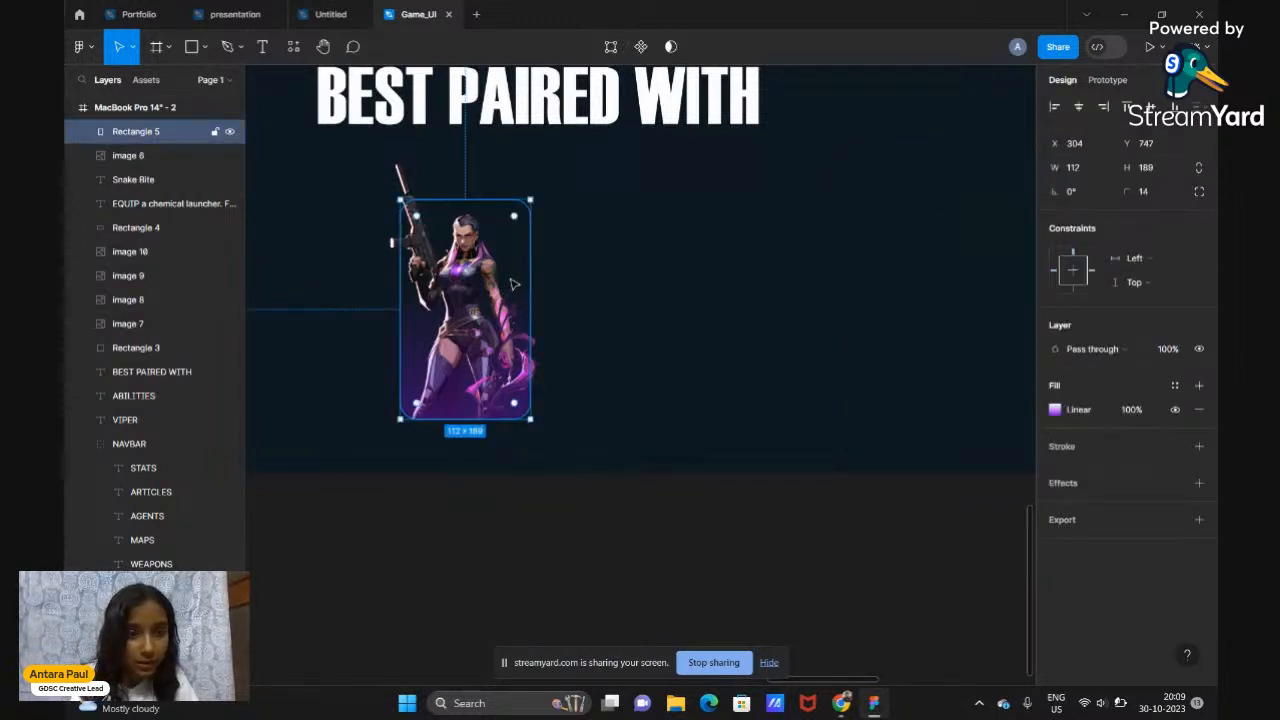
key(ctrl+d)
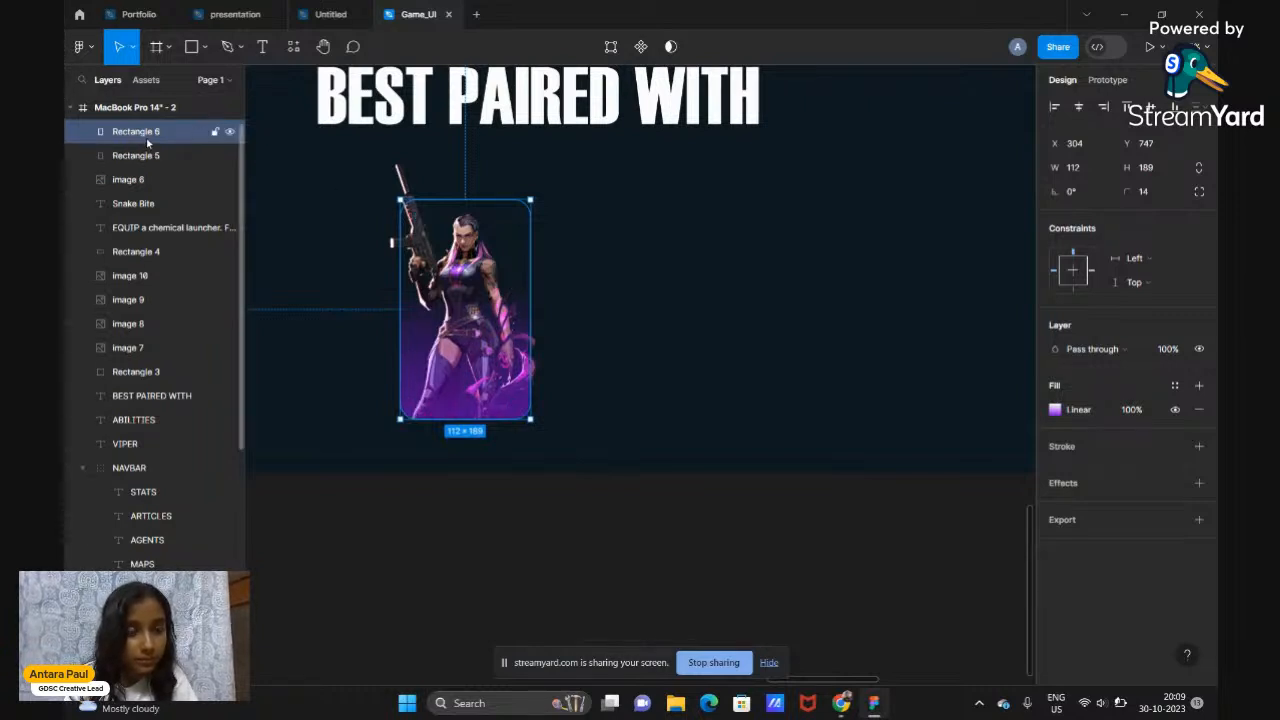
drag(146, 137, 145, 184)
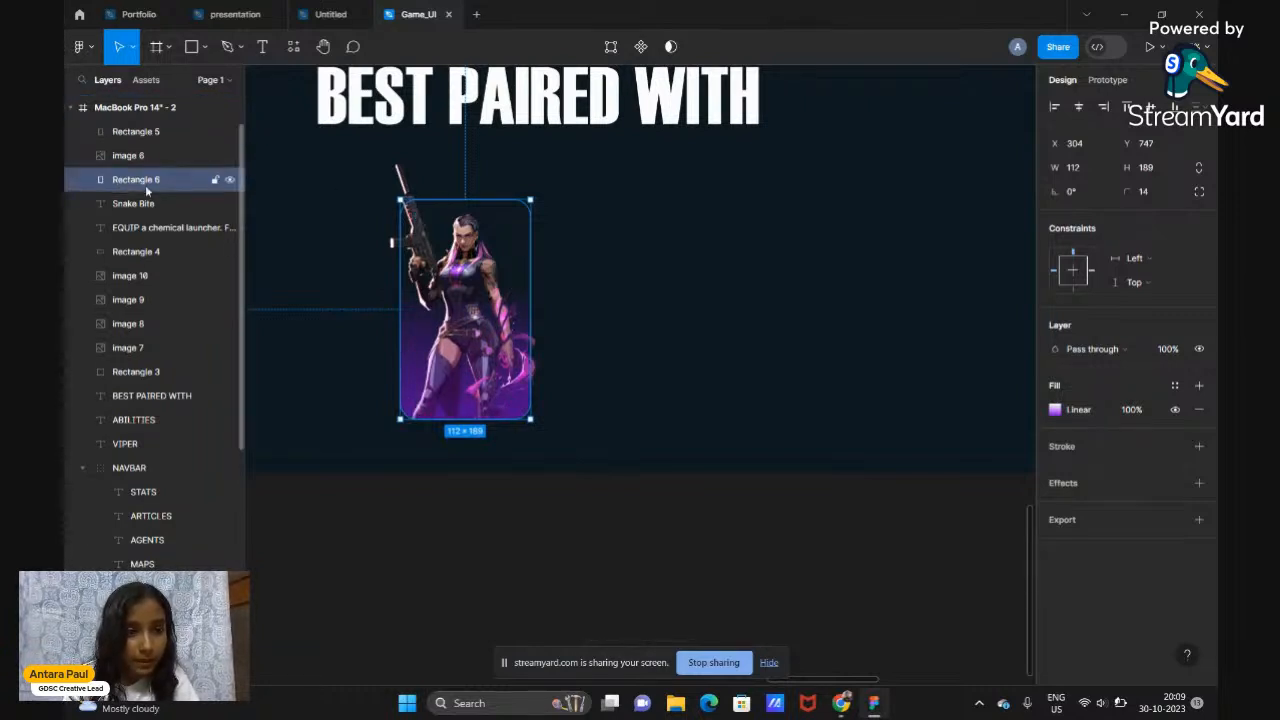
click(153, 132)
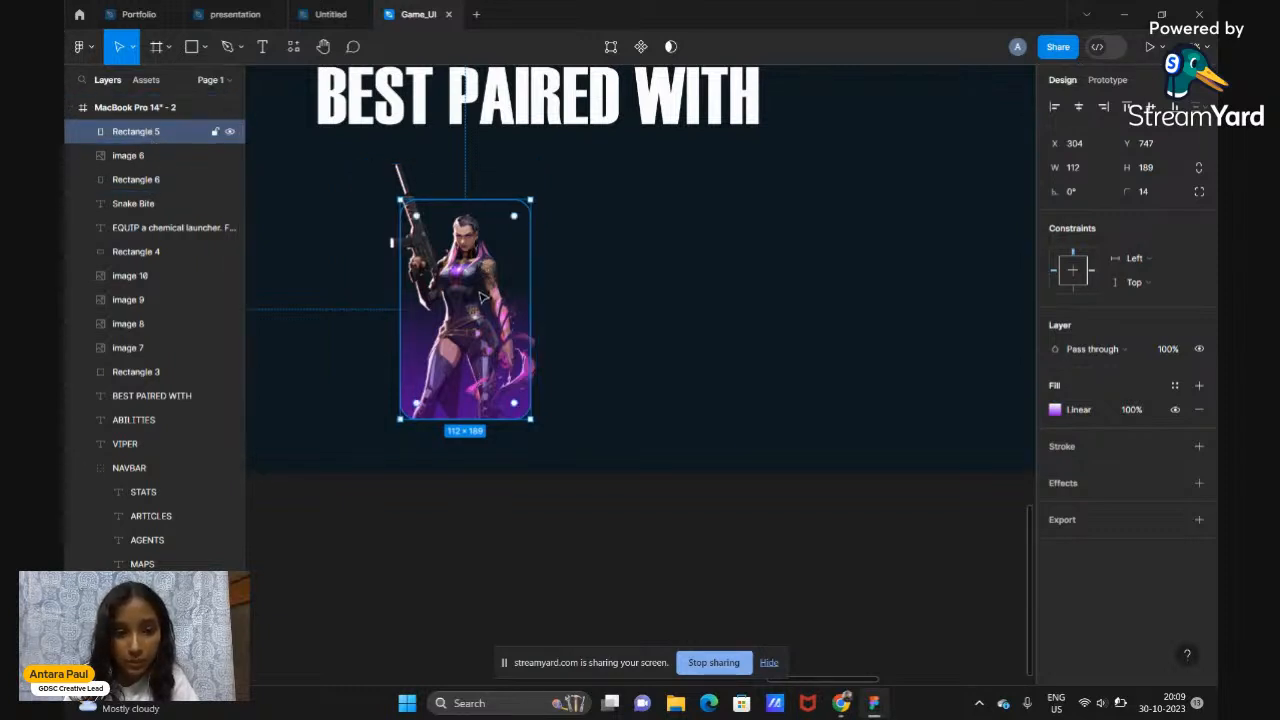
click(145, 181)
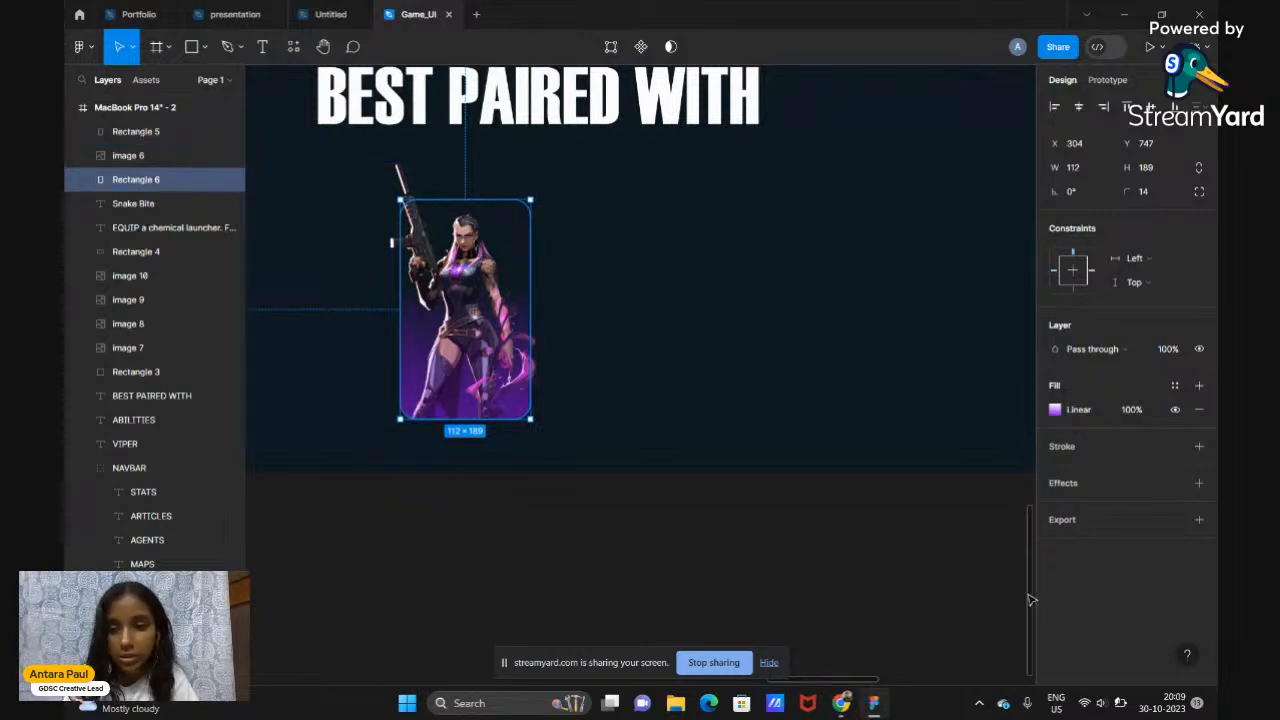
Give Rectangle 6 a solid 0%-opacity fill and a purple 8F00FF stroke
click(1051, 459)
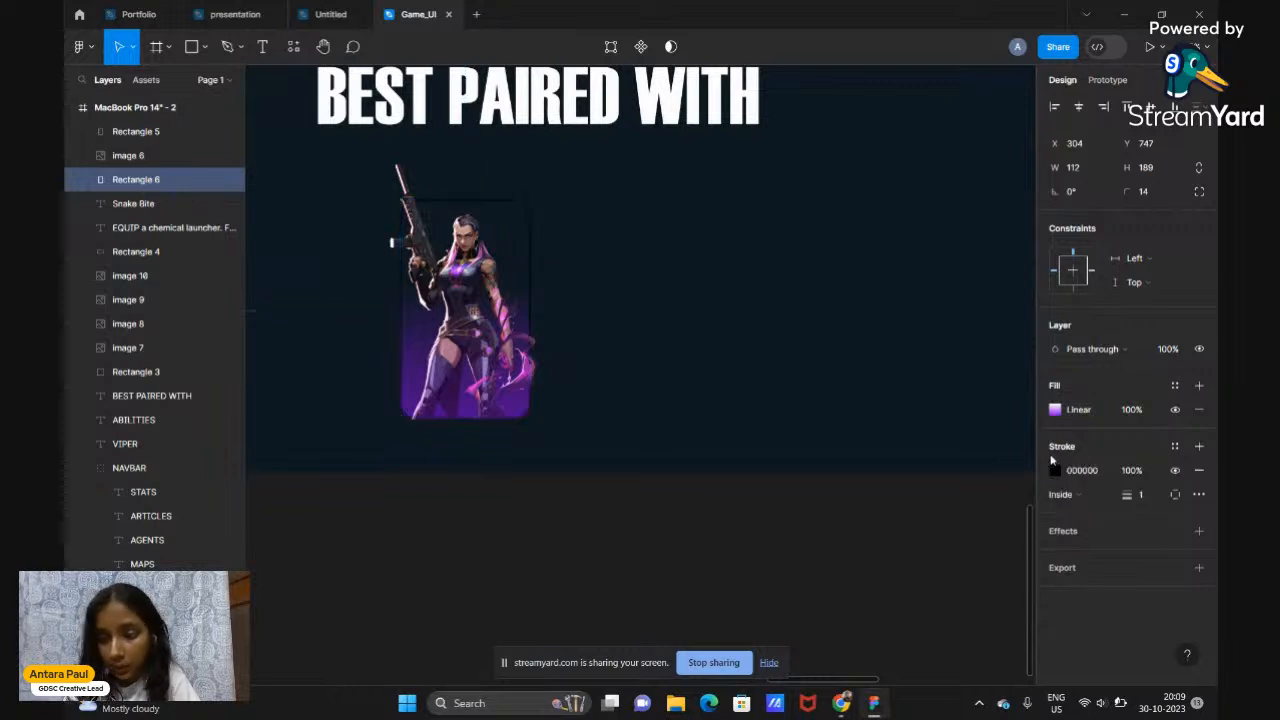
click(1054, 409)
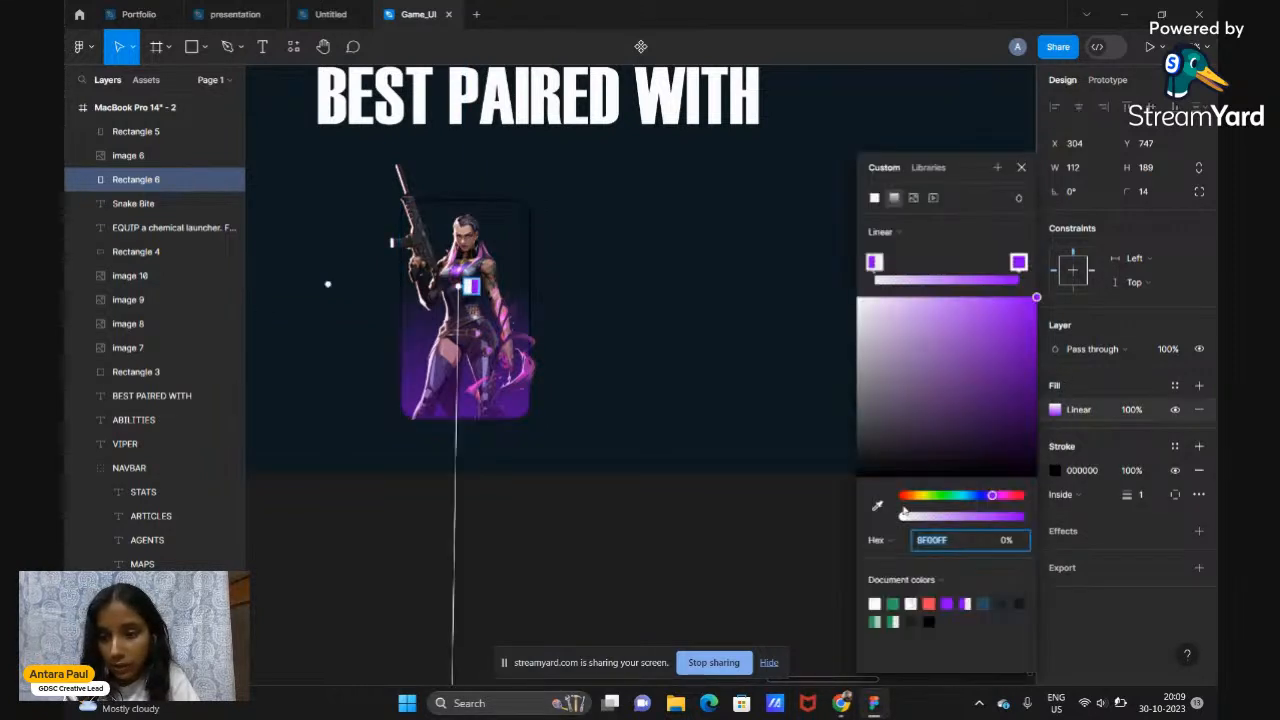
click(874, 199)
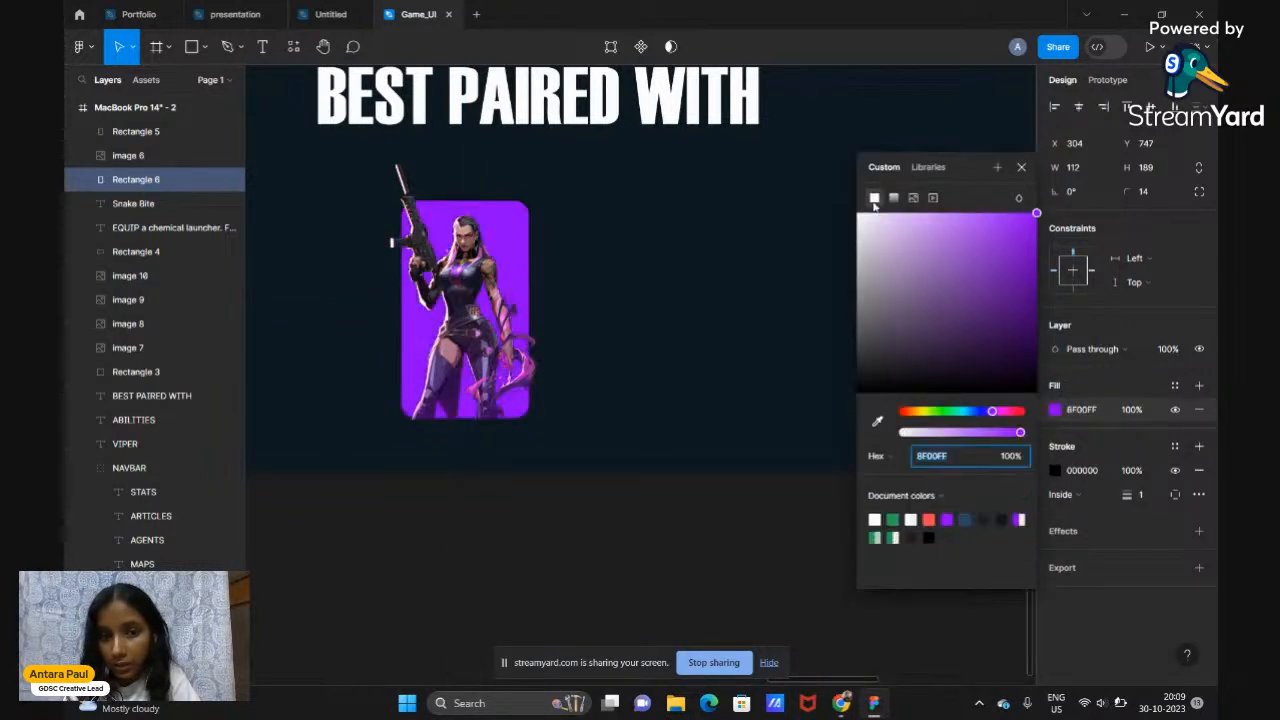
drag(916, 433, 900, 433)
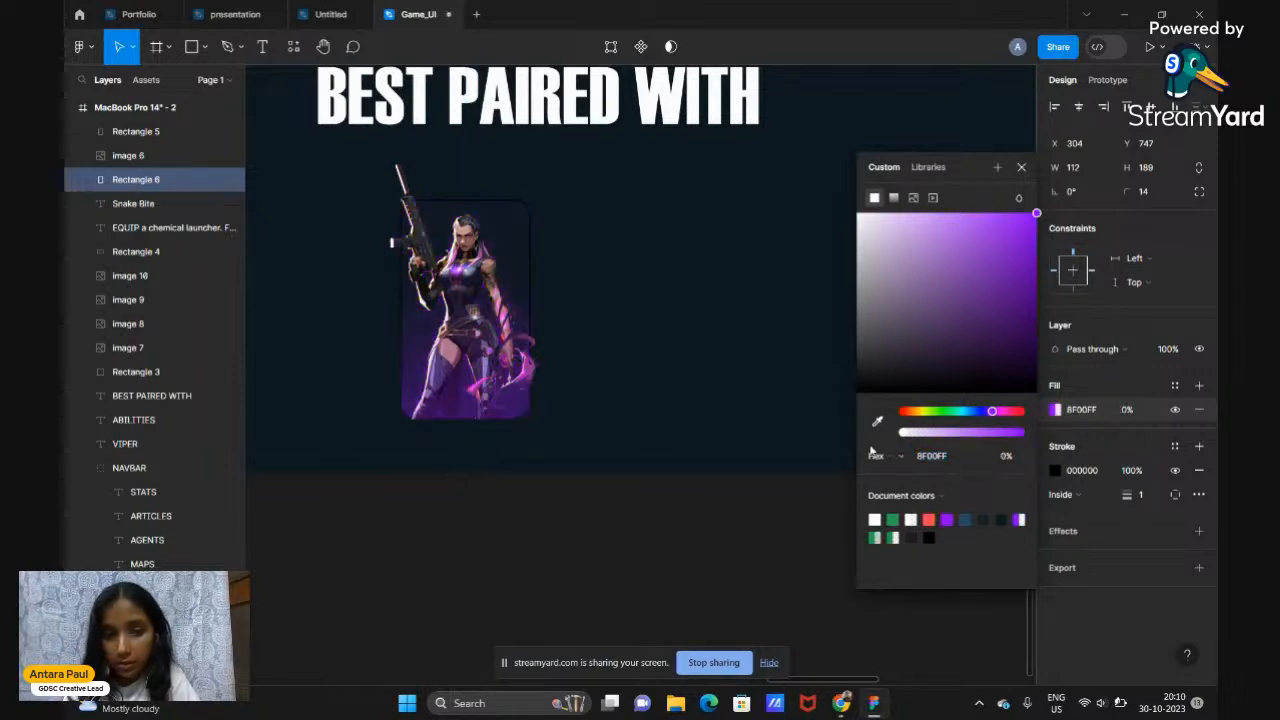
click(1055, 471)
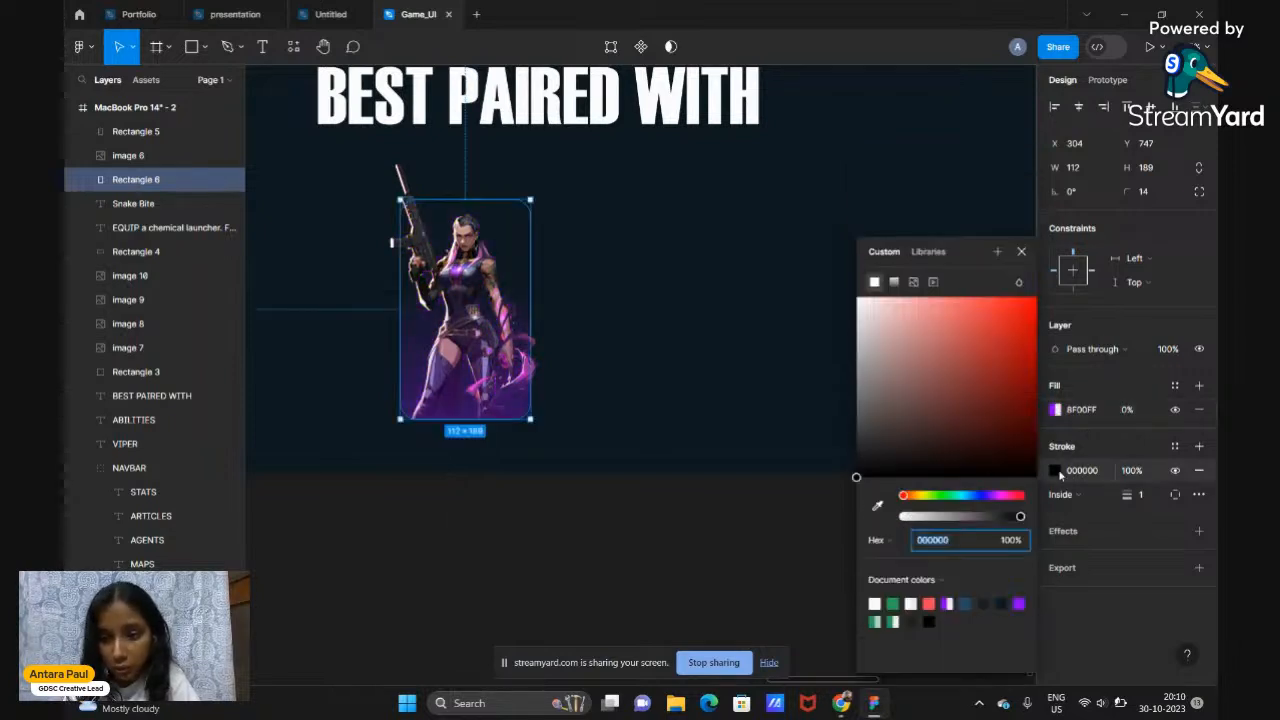
click(1019, 603)
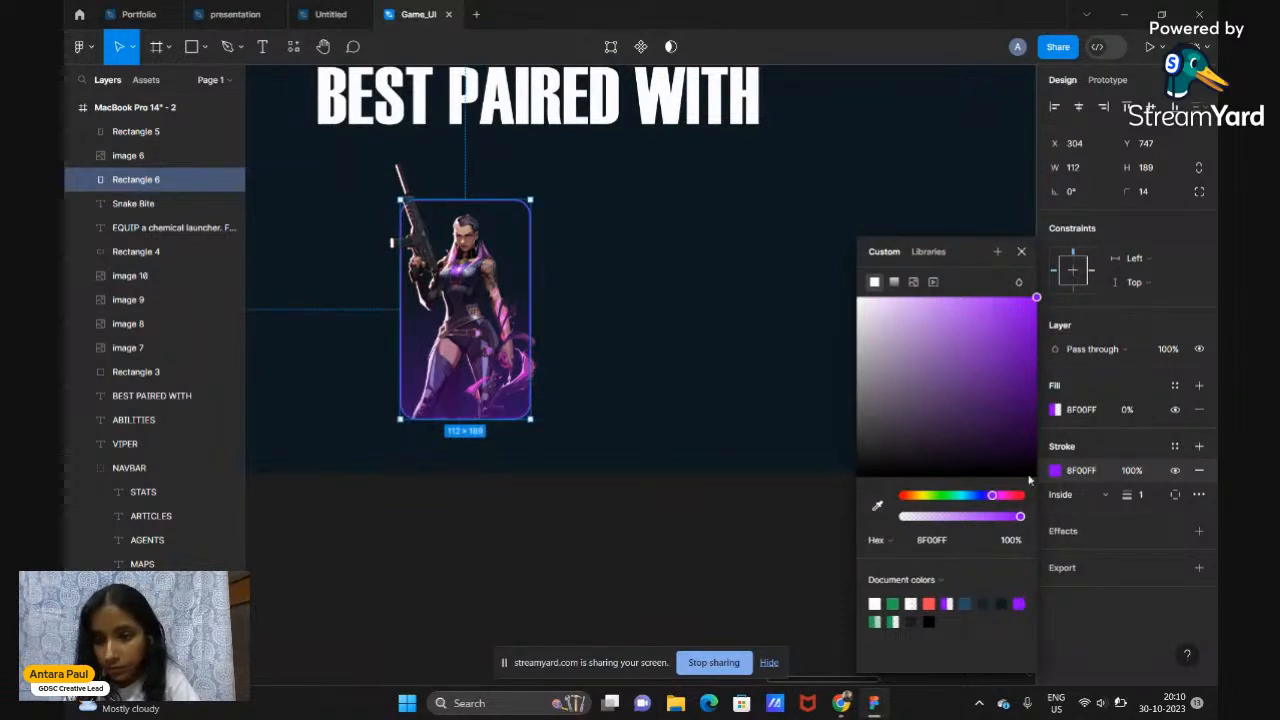
click(1021, 252)
click(643, 580)
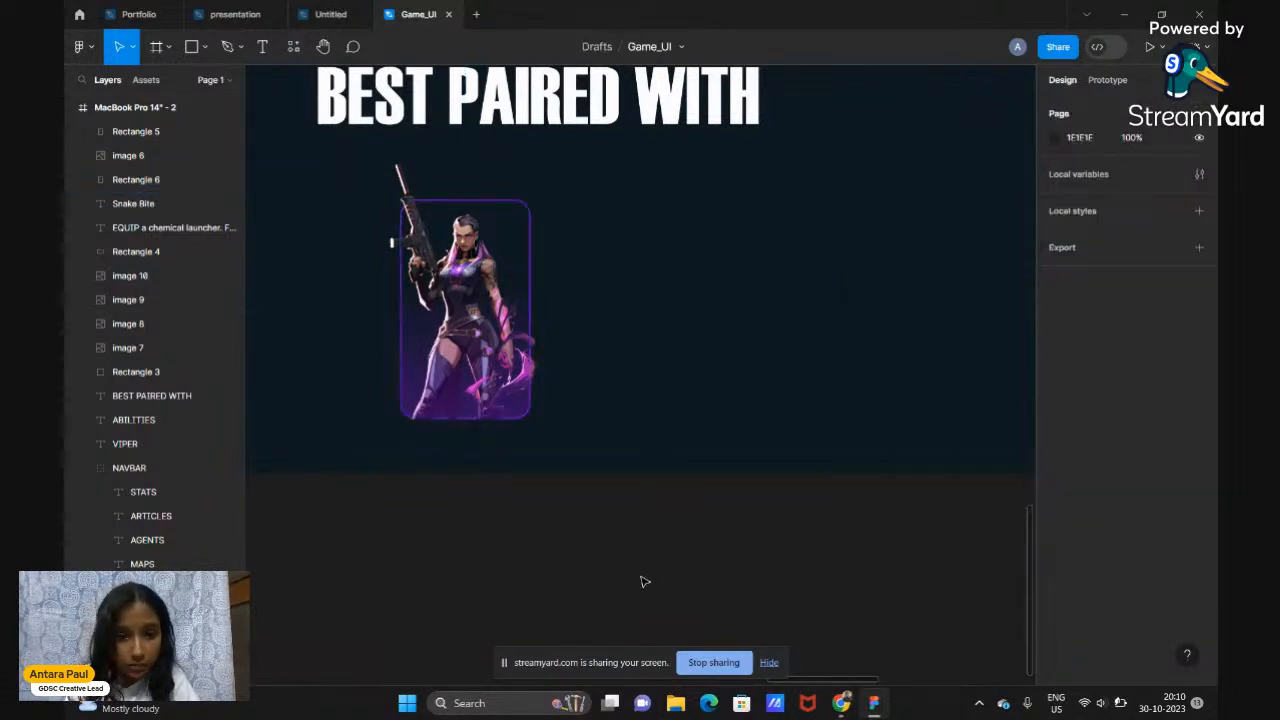
scroll(643, 580, down, 3)
Group Rectangle 5, image 6 and Rectangle 6 and name the group REYNA
scroll(643, 580, up, 2)
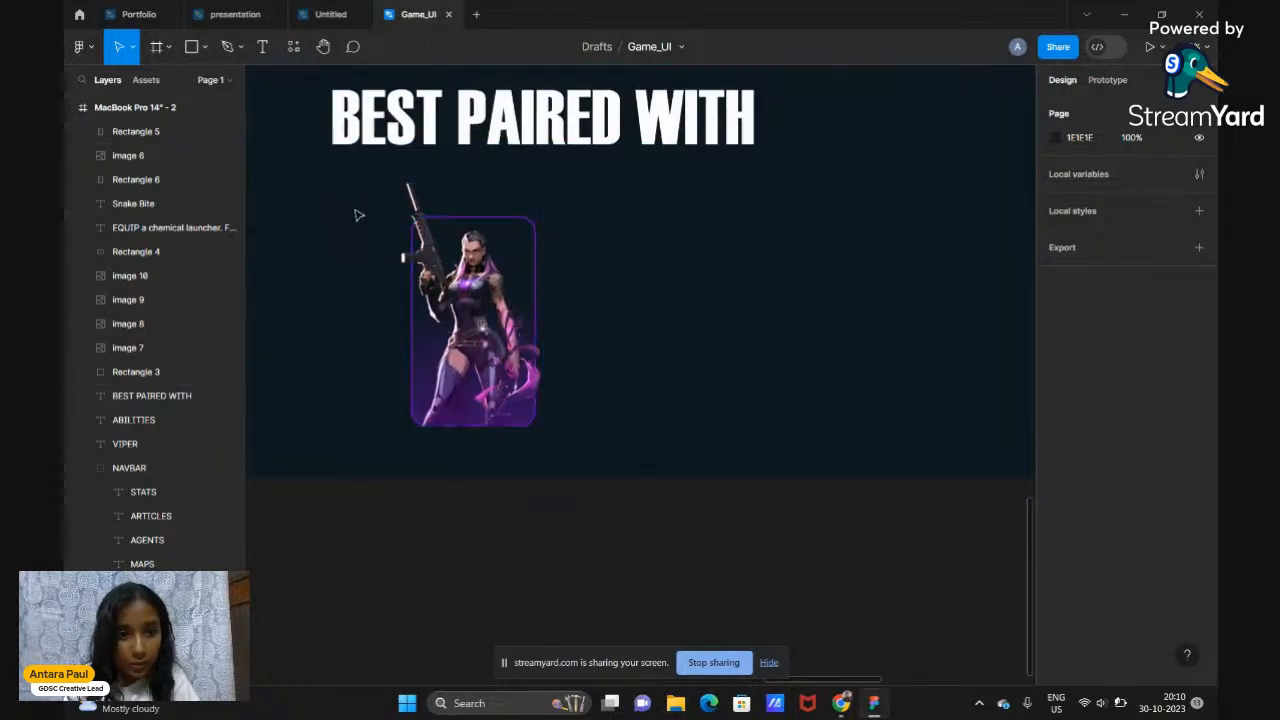
drag(358, 214, 560, 394)
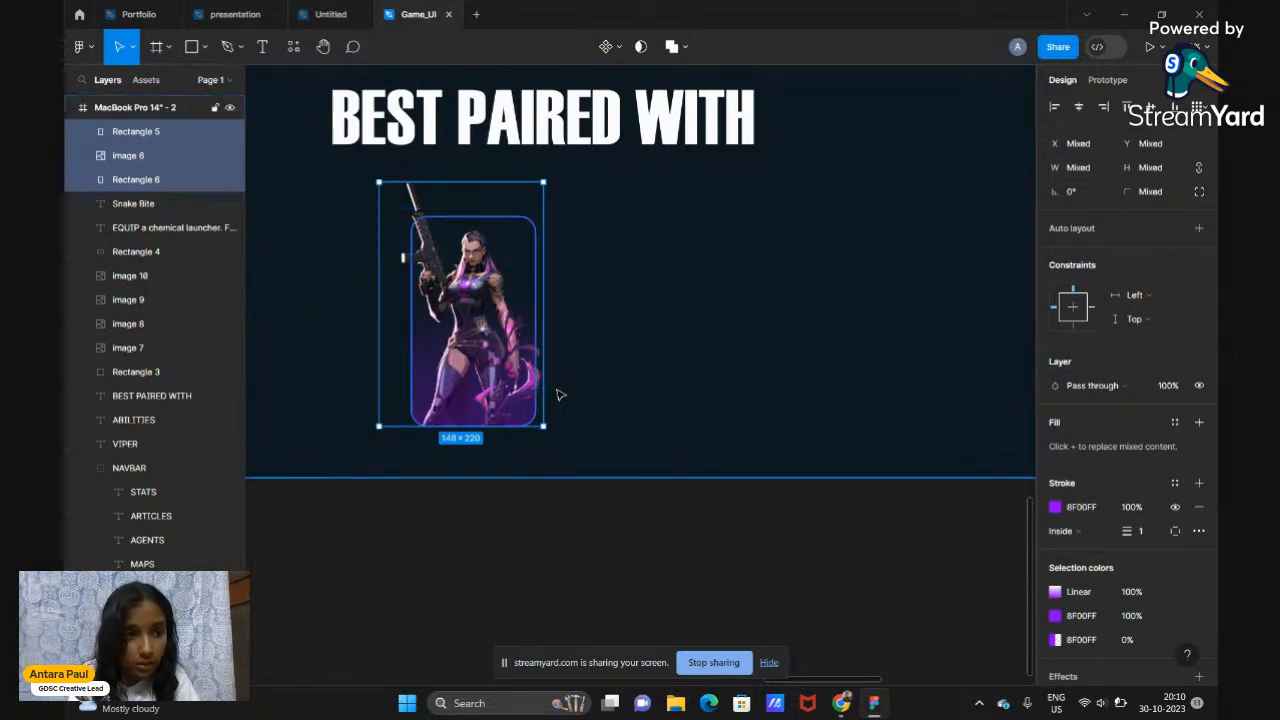
key(ctrl+g)
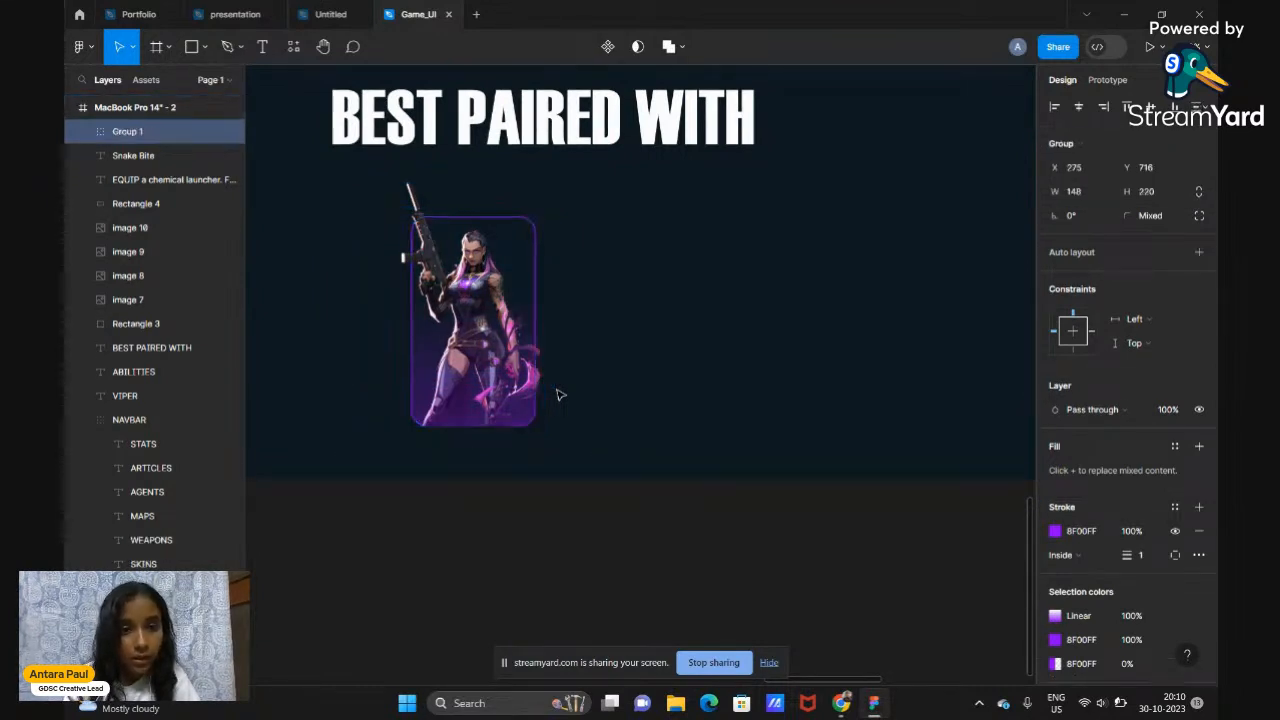
double_click(137, 137)
text(REYNA)
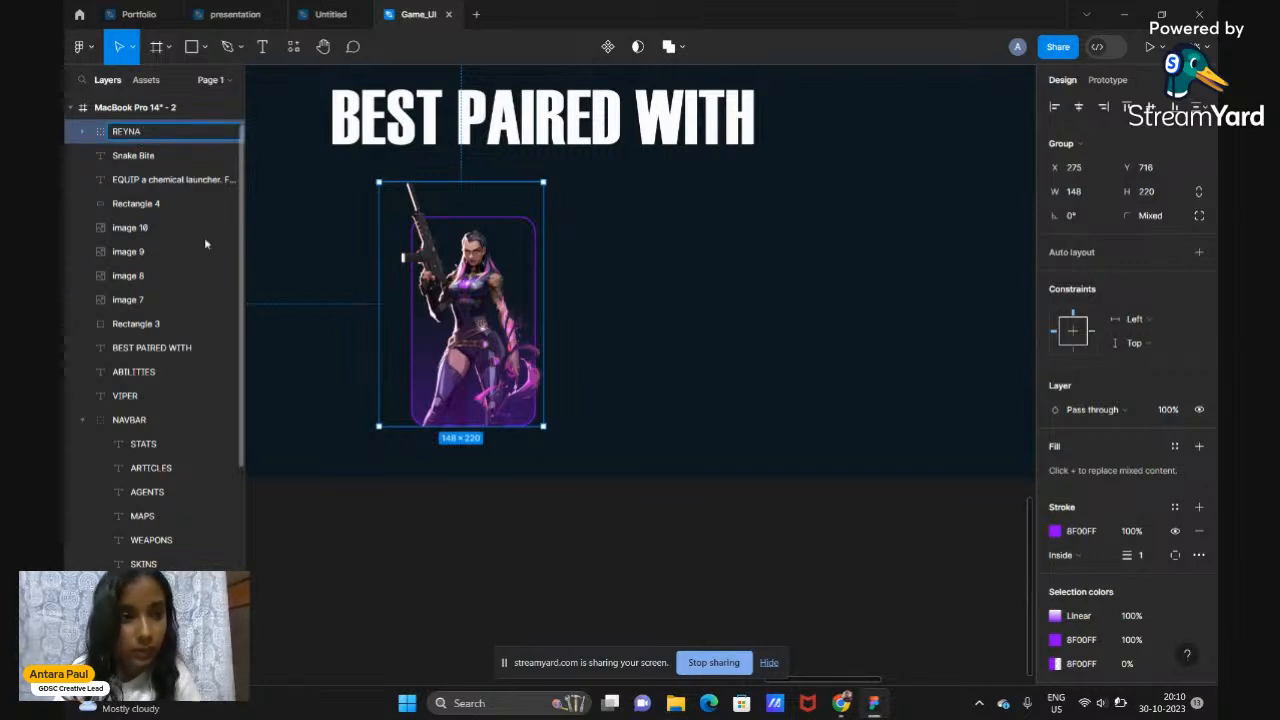
click(374, 560)
Move the REYNA group left under BEST PAIRED WITH and enlarge it to about 161×239
scroll(374, 560, down, 3)
drag(465, 422, 436, 418)
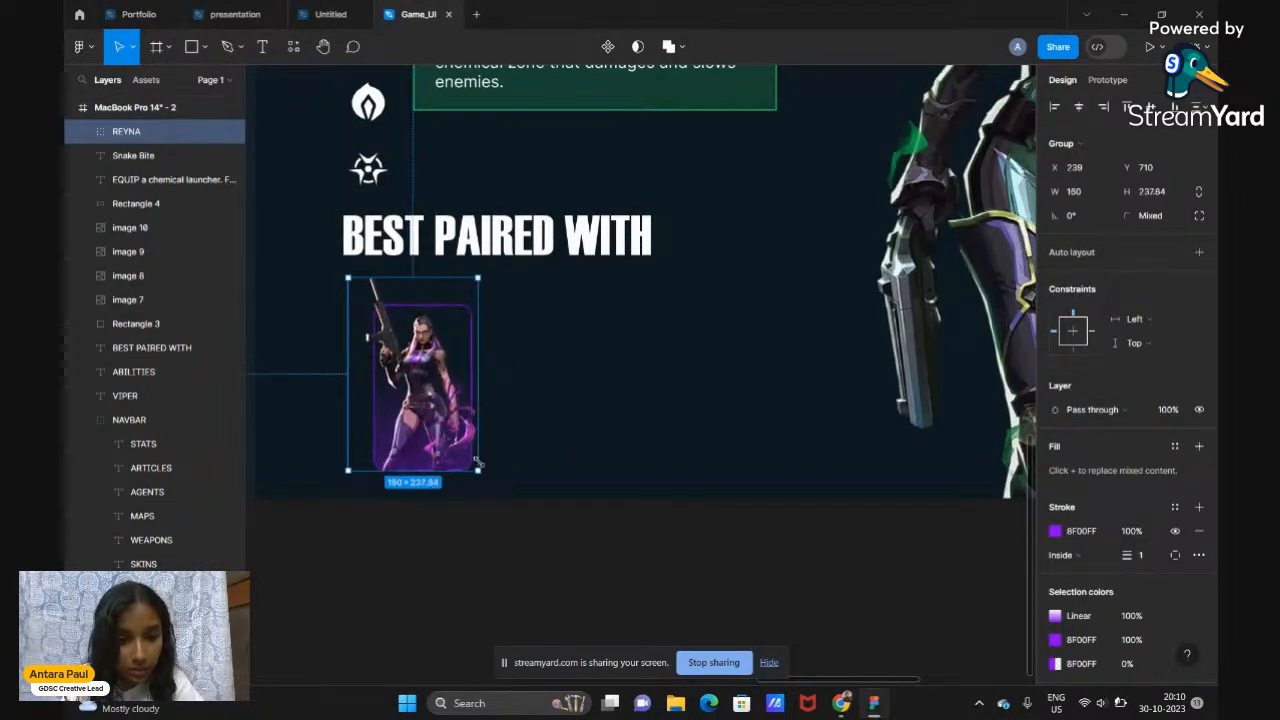
drag(348, 278, 342, 263)
click(549, 549)
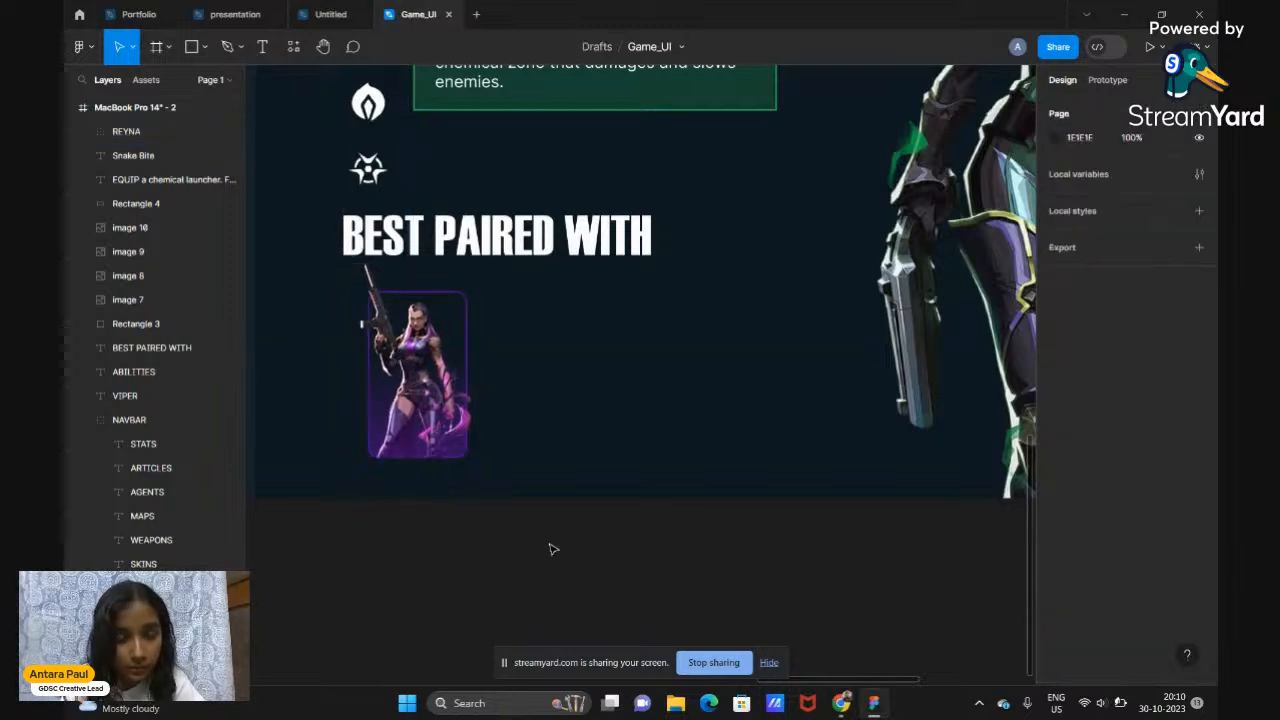
scroll(549, 549, down, 5)
scroll(553, 549, right, 1)
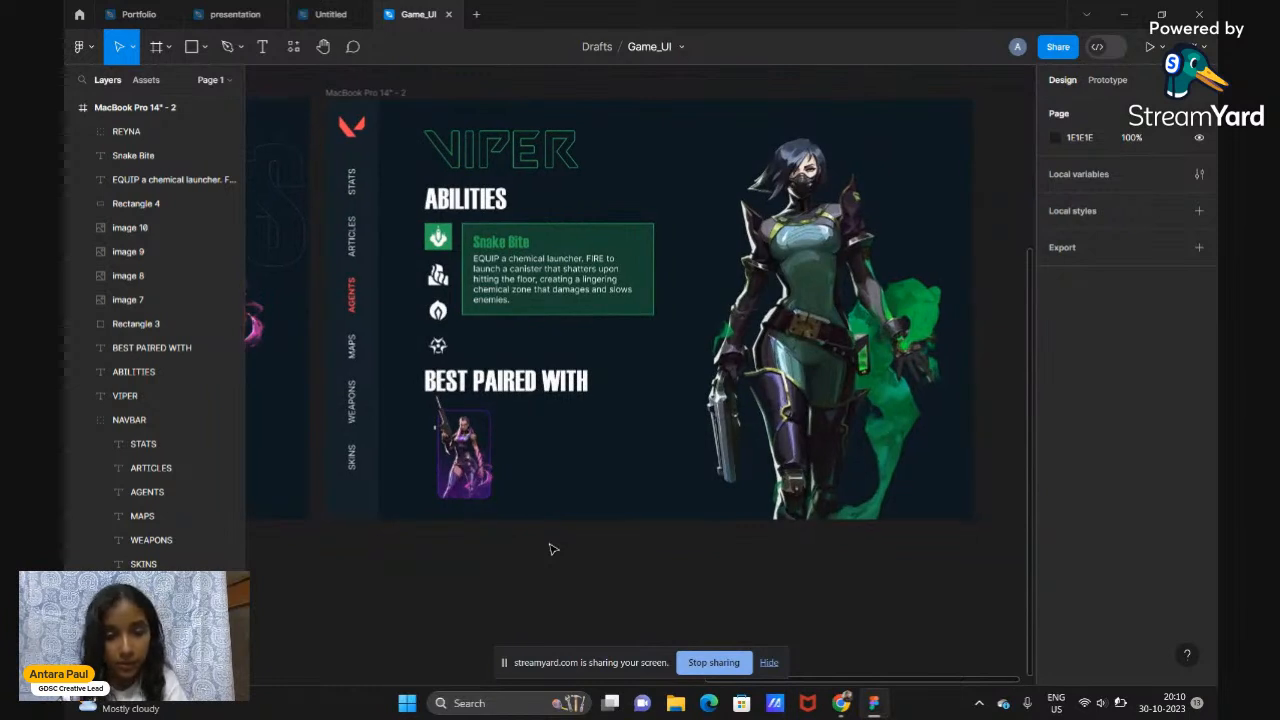
click(472, 450)
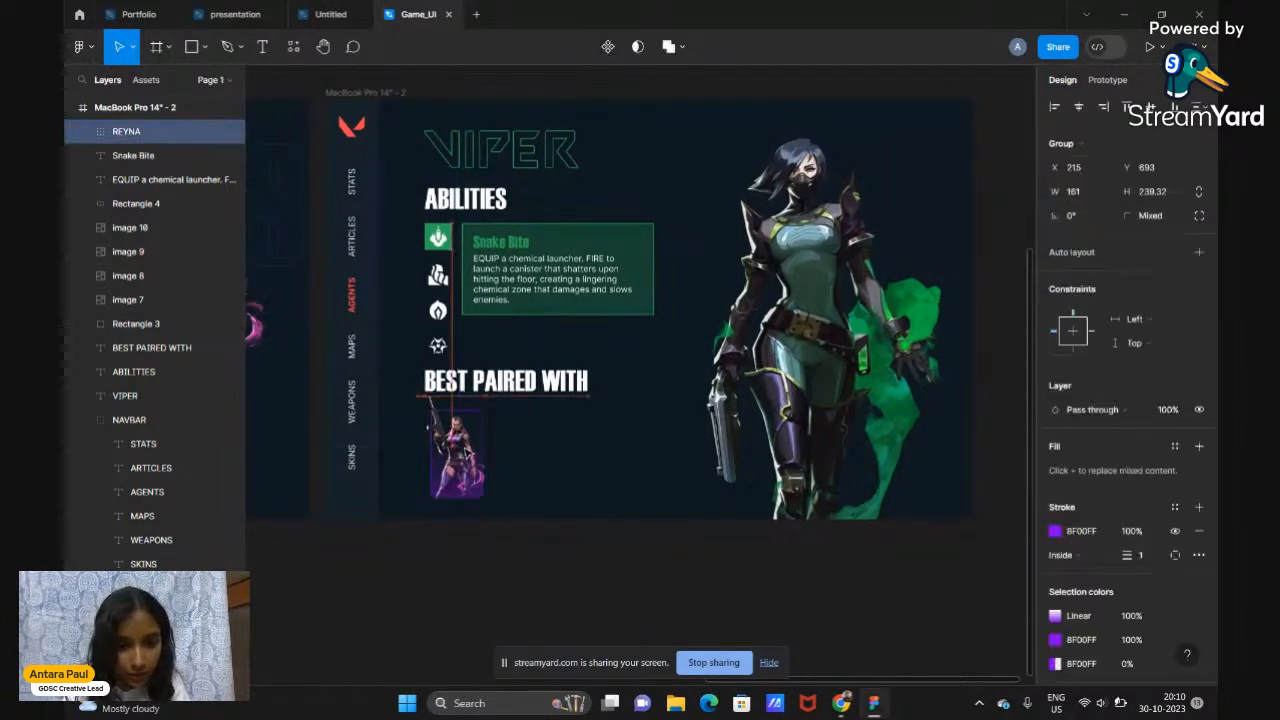
click(490, 576)
scroll(490, 576, up, 1)
scroll(490, 576, up, 1)
scroll(490, 576, up, 4)
scroll(490, 576, right, 2)
scroll(591, 411, down, 4)
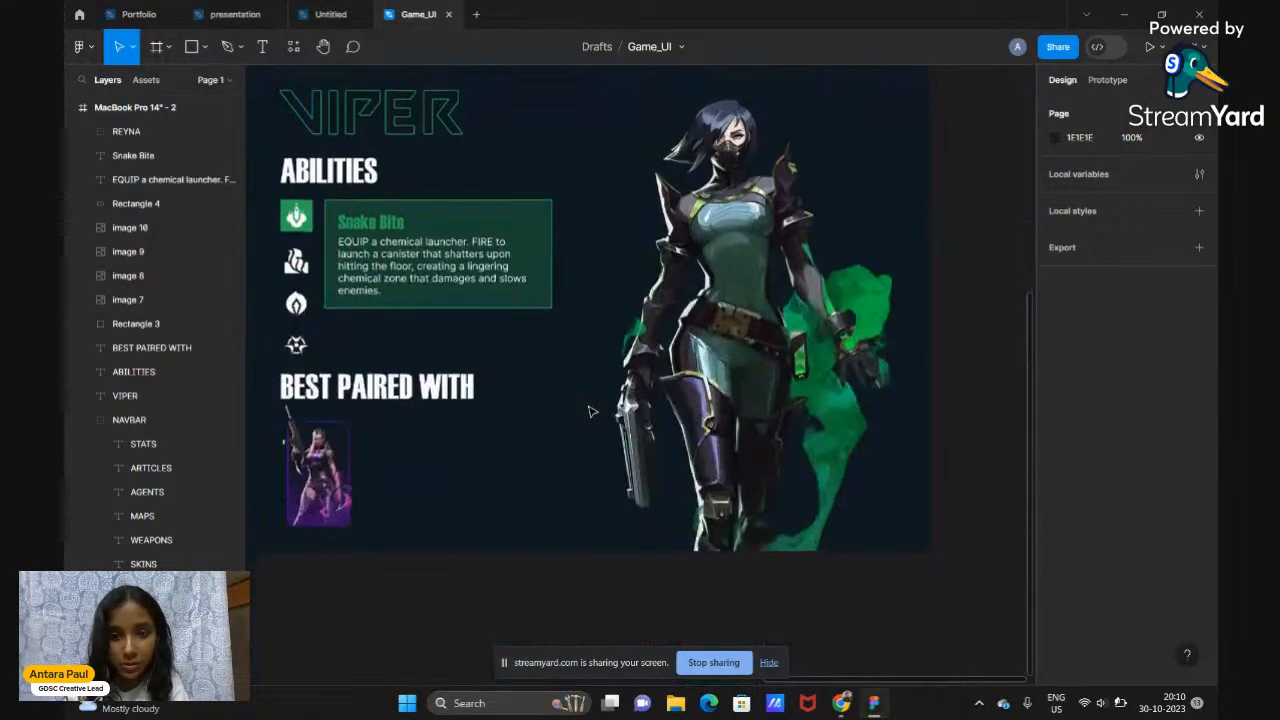
scroll(591, 411, down, 1)
Search Google Images in Chrome for 'killjoy png'
mouse_move(843, 703)
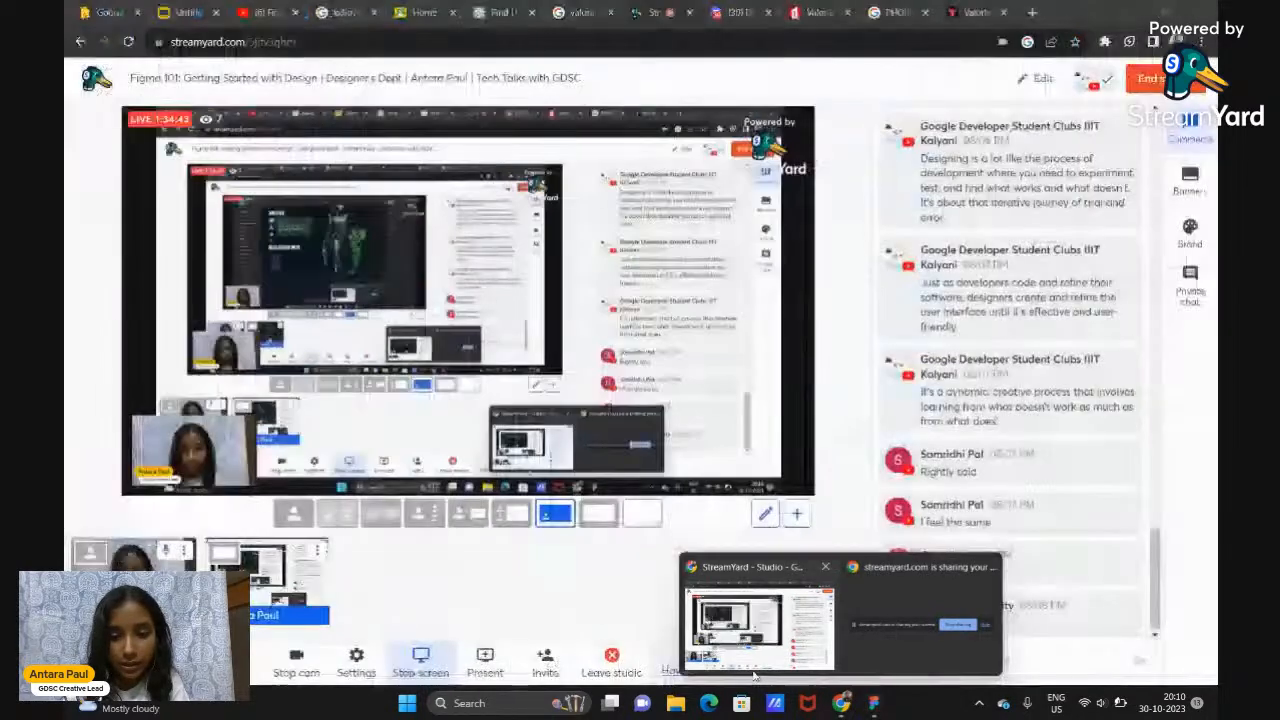
click(758, 628)
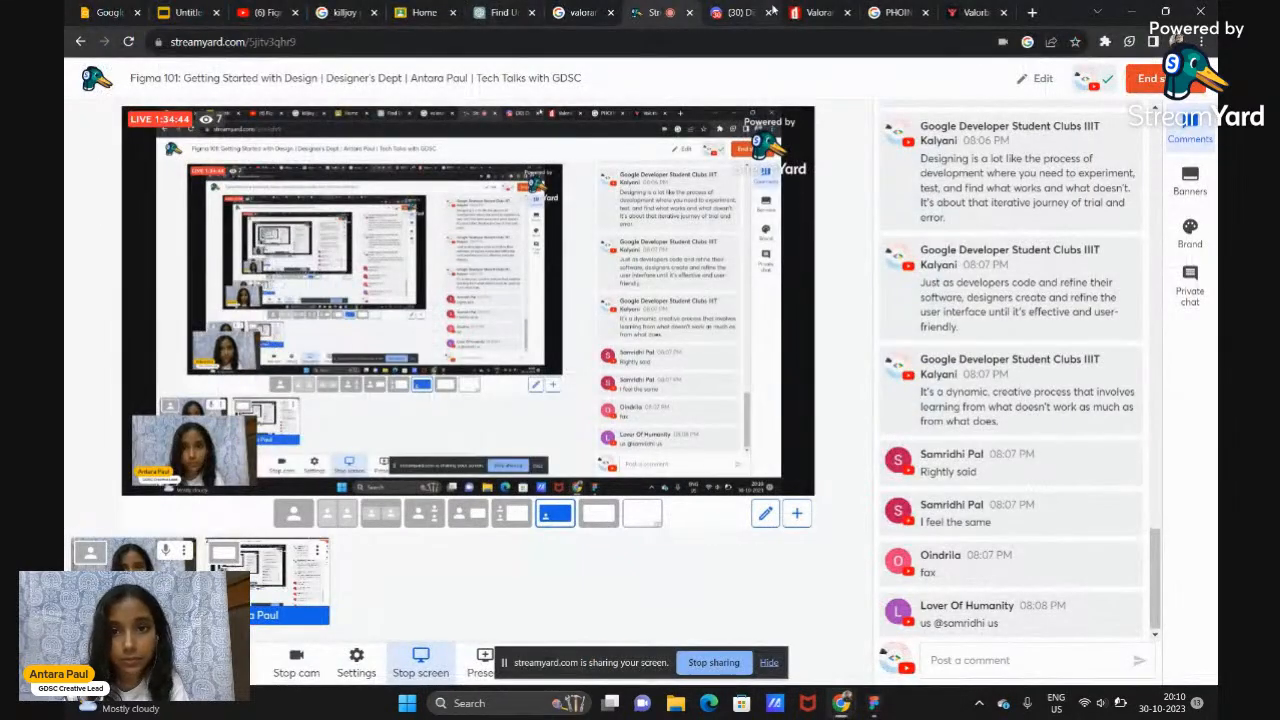
click(966, 10)
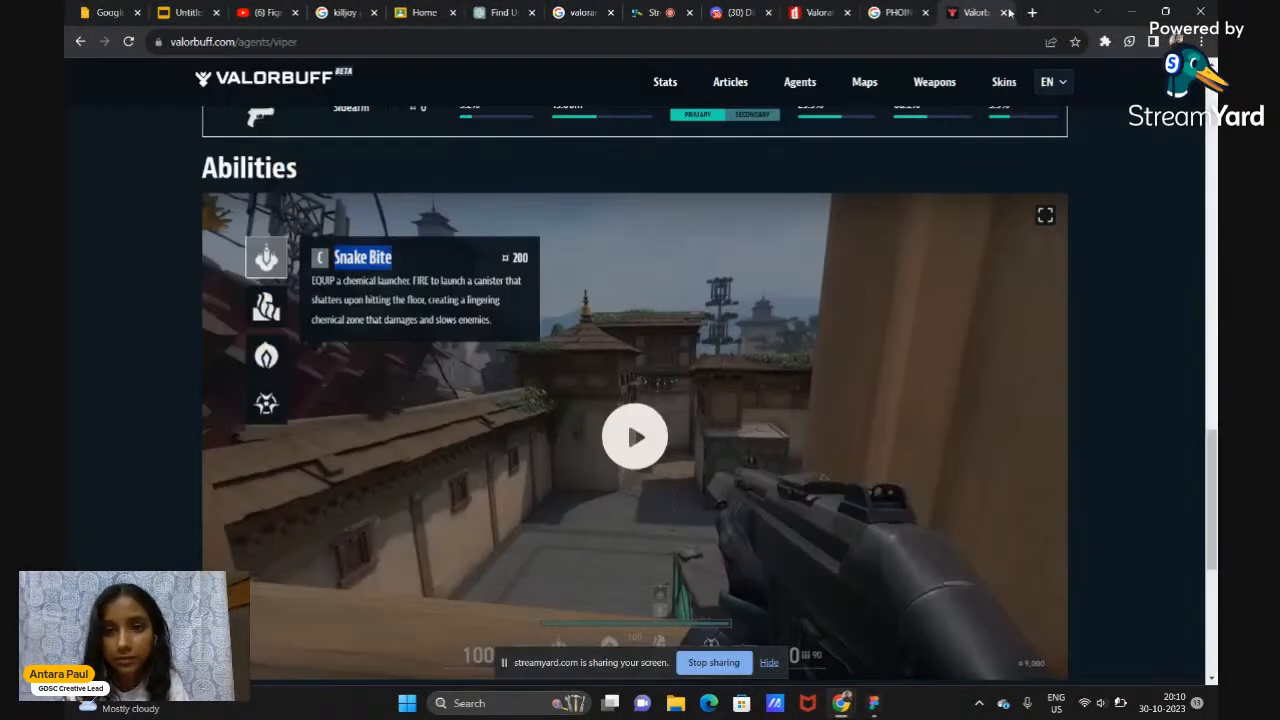
click(895, 12)
click(322, 78)
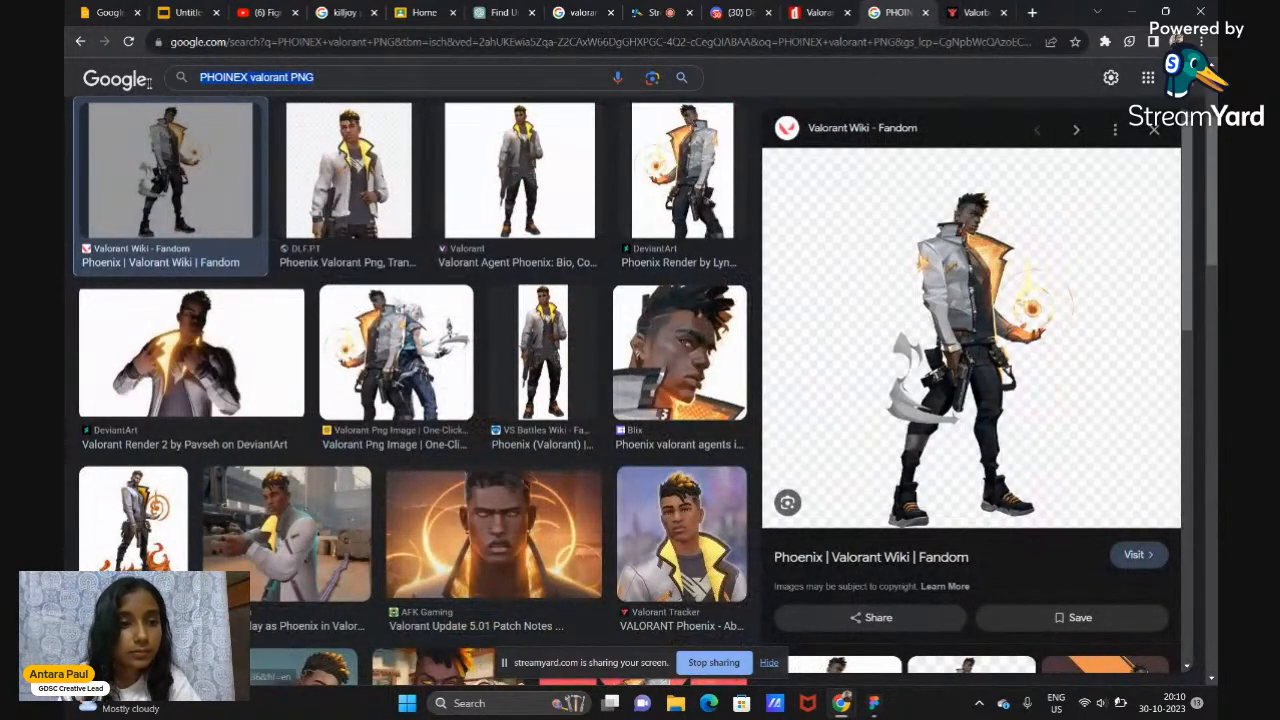
text(P)
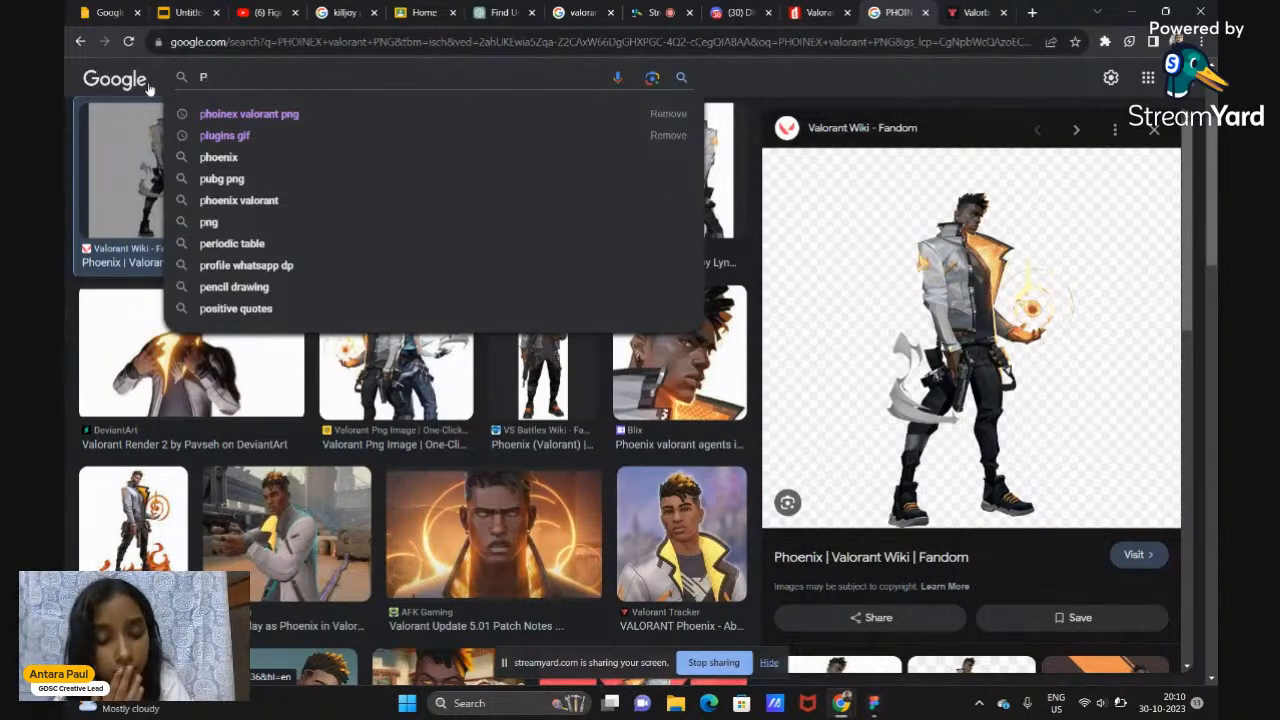
key(BackSpace)
text(KILL)
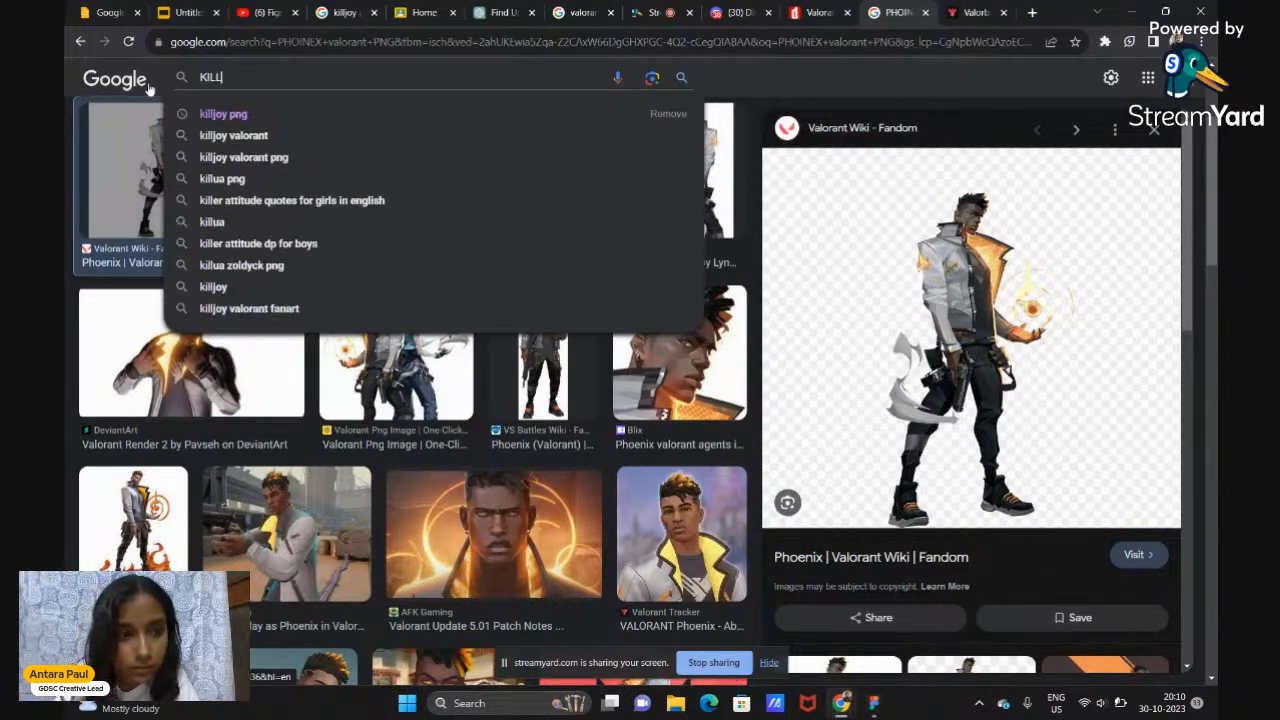
click(281, 114)
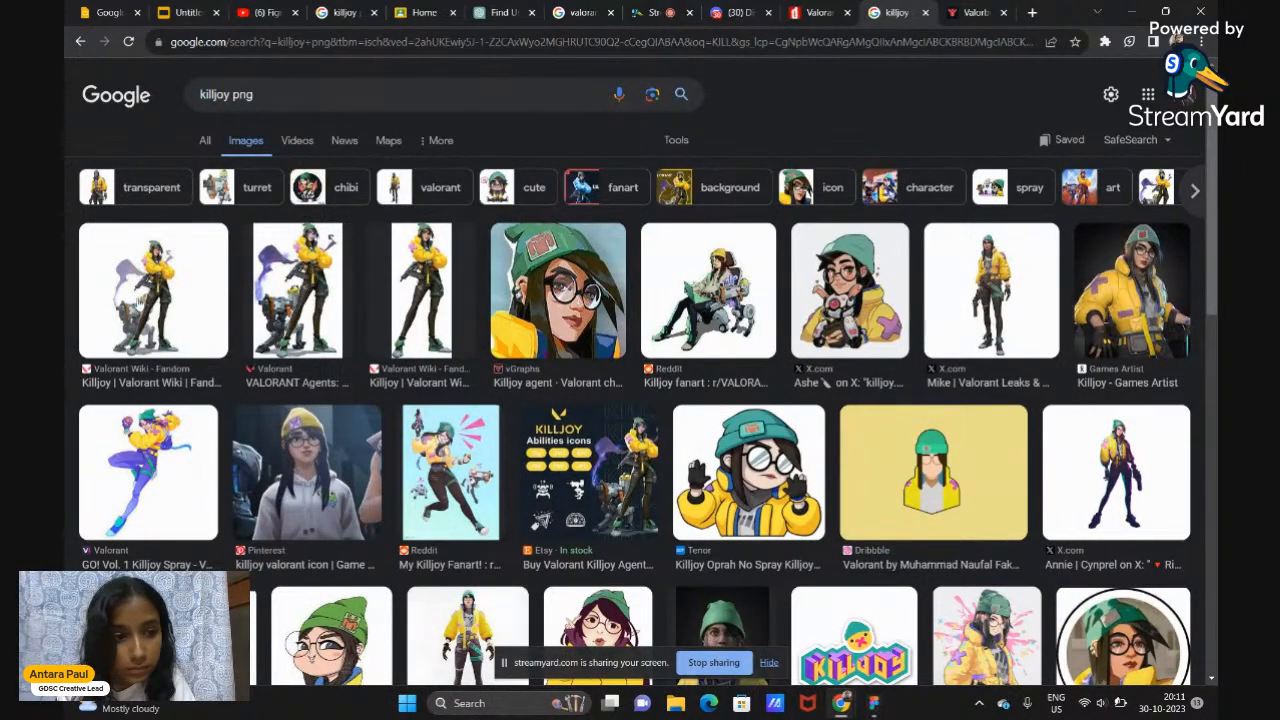
Copy the first result's Valorant Wiki Killjoy image
click(175, 290)
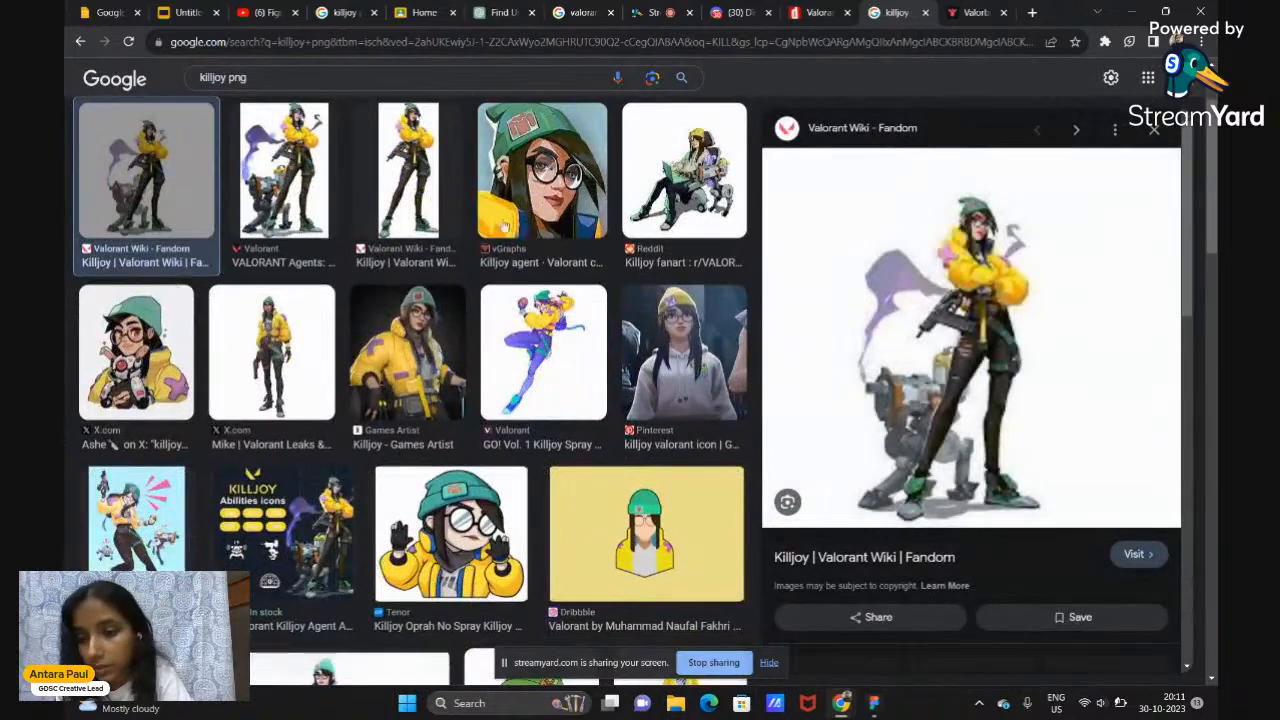
right_click(875, 344)
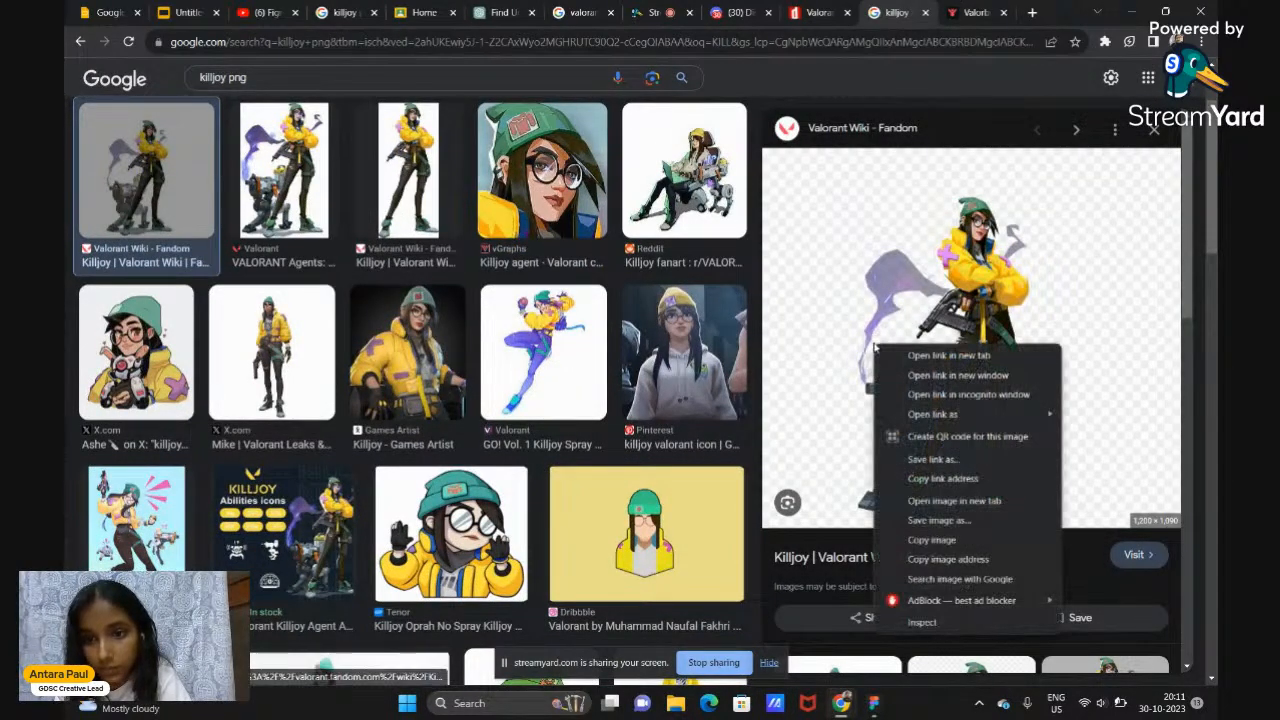
click(931, 540)
Paste the copied Killjoy image beside the Viper frame and shrink it to about 438×398
click(841, 706)
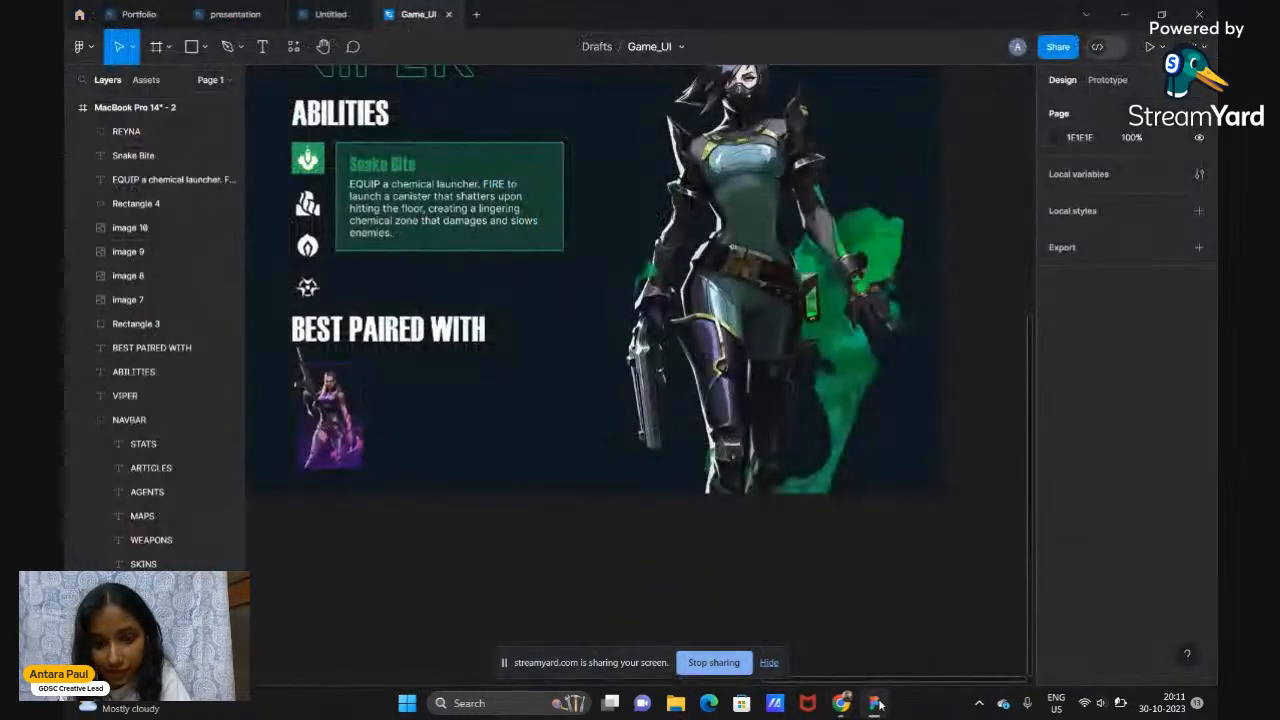
ctrl+scroll(417, 565, down, 3)
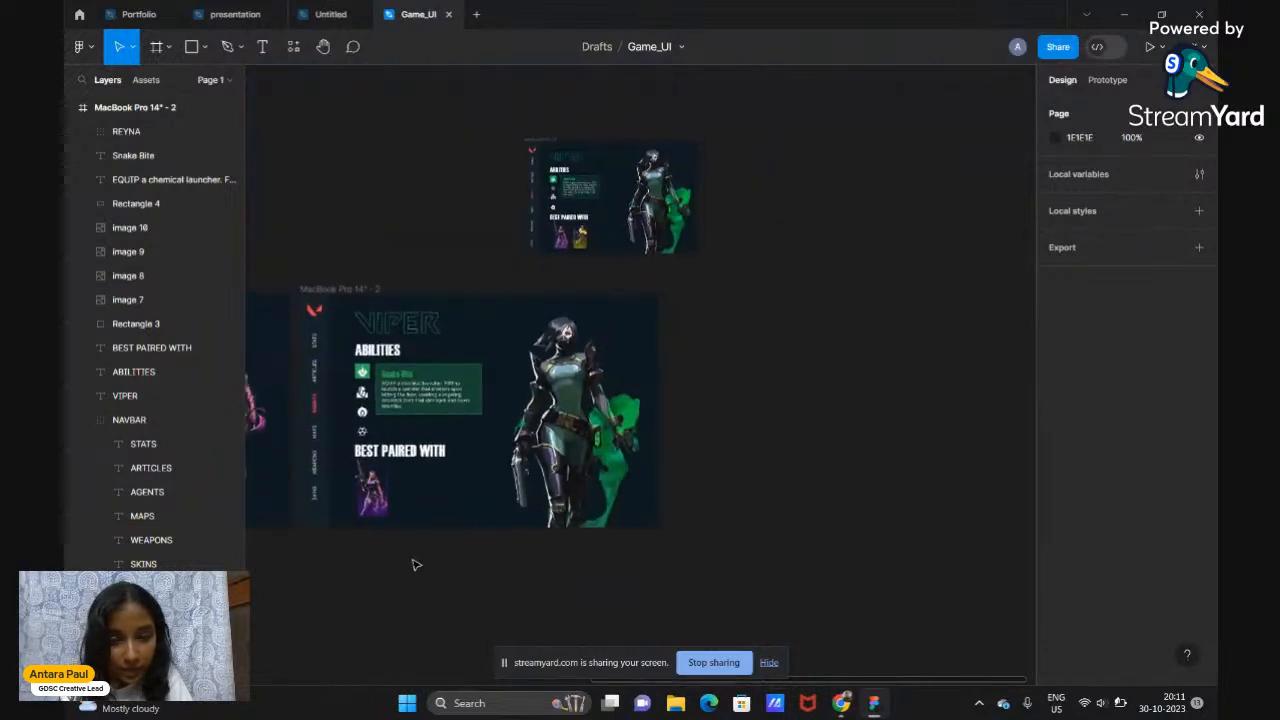
right_click(801, 373)
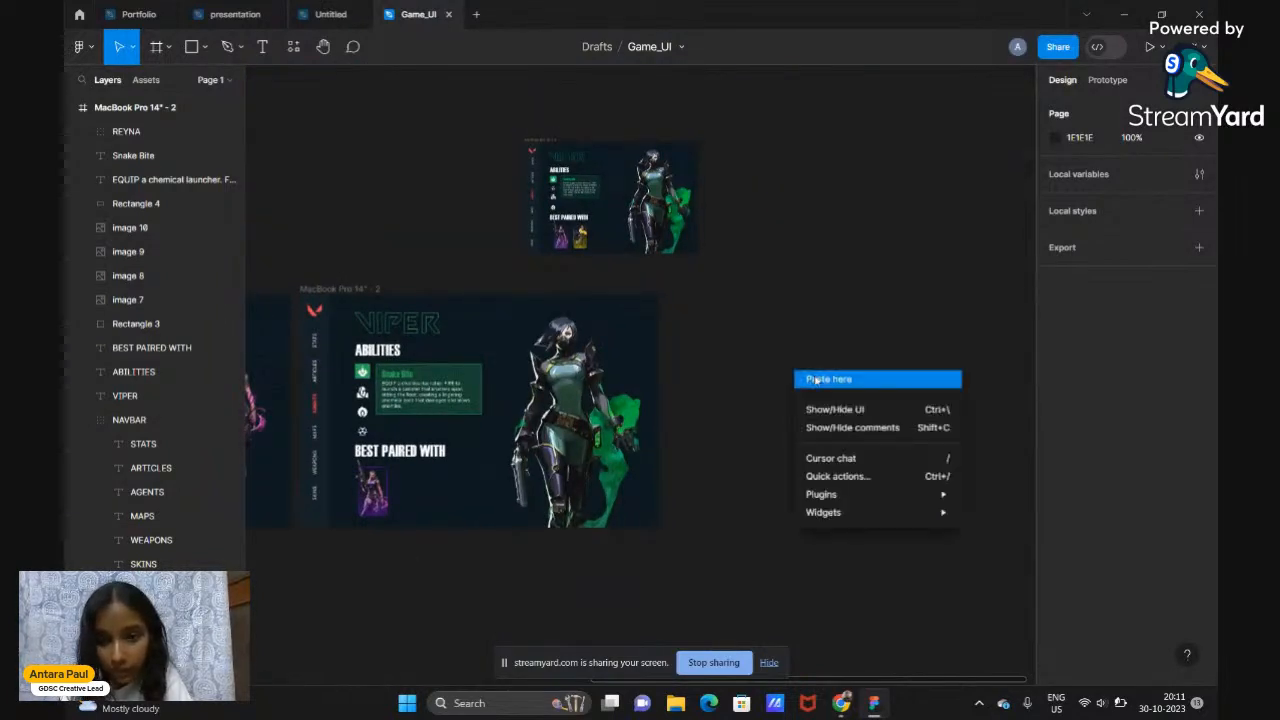
click(815, 378)
drag(818, 382, 644, 310)
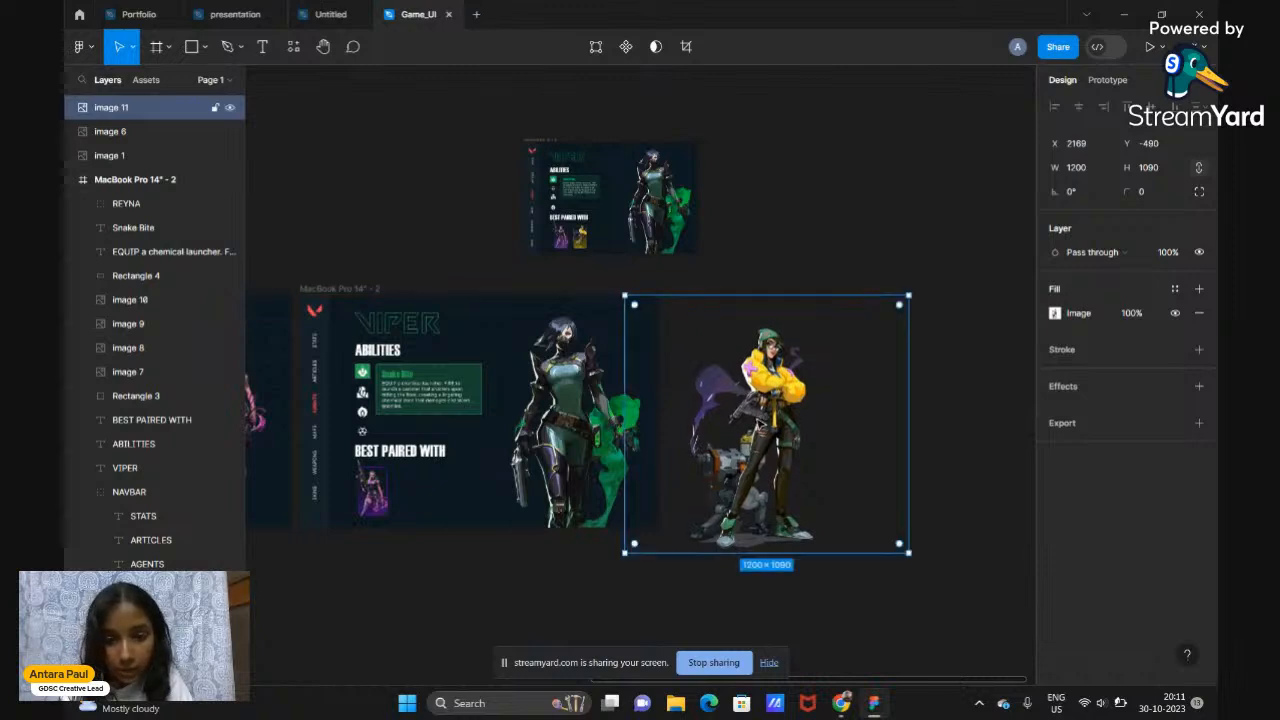
scroll(759, 413, down, 1)
ctrl+scroll(759, 413, up, 1)
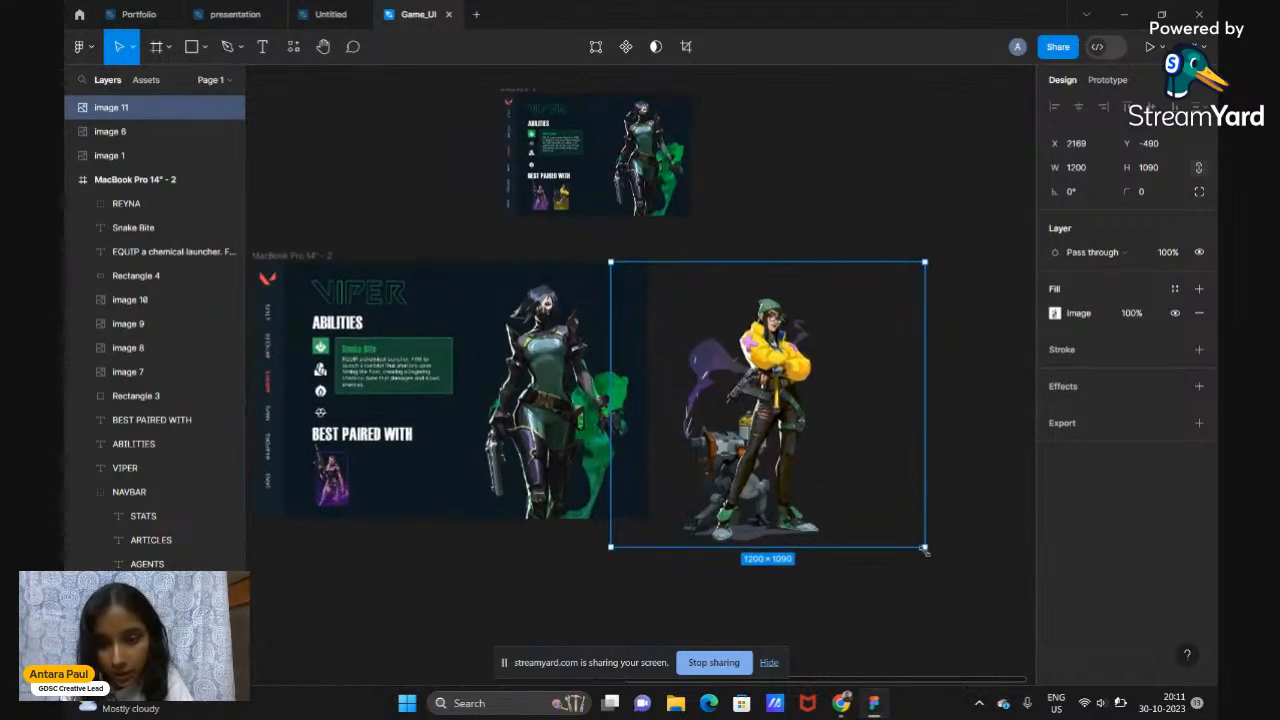
drag(924, 548, 724, 367)
Place the Killjoy image under BEST PAIRED WITH, scaled to 349×317 at X 132, Y 698
scroll(686, 372, left, 2)
scroll(686, 372, left, 2)
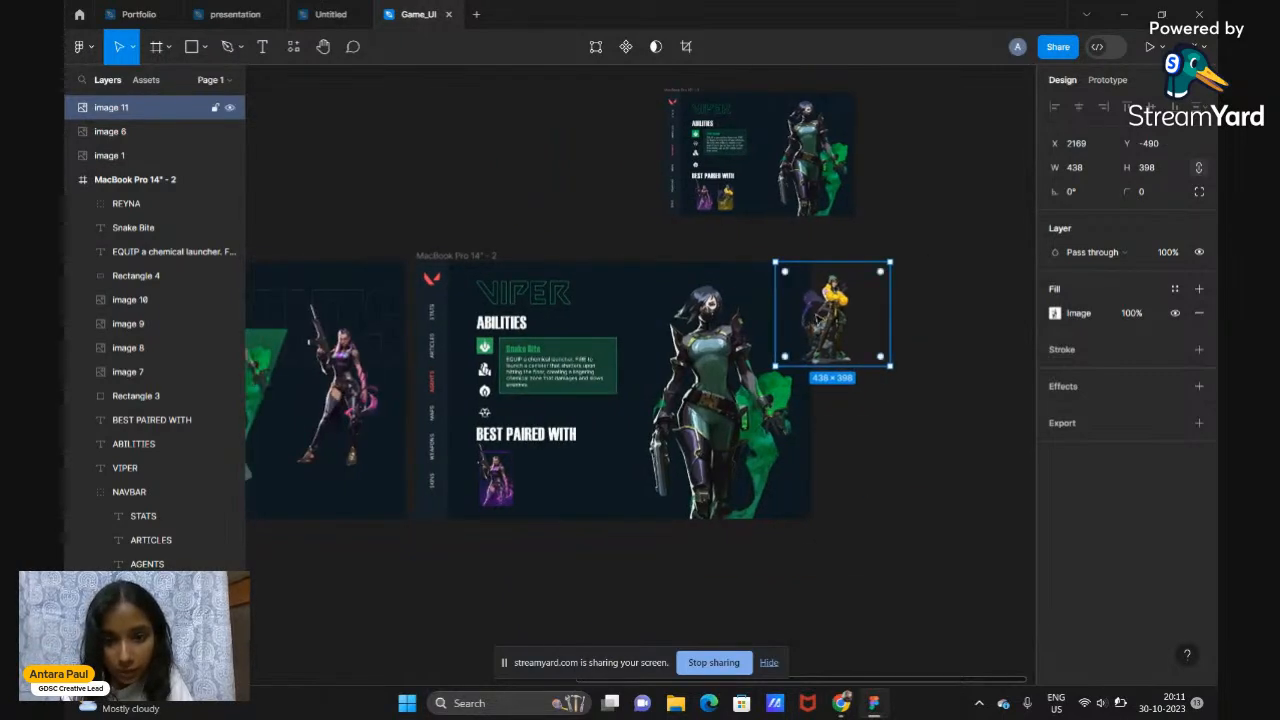
drag(855, 278, 517, 457)
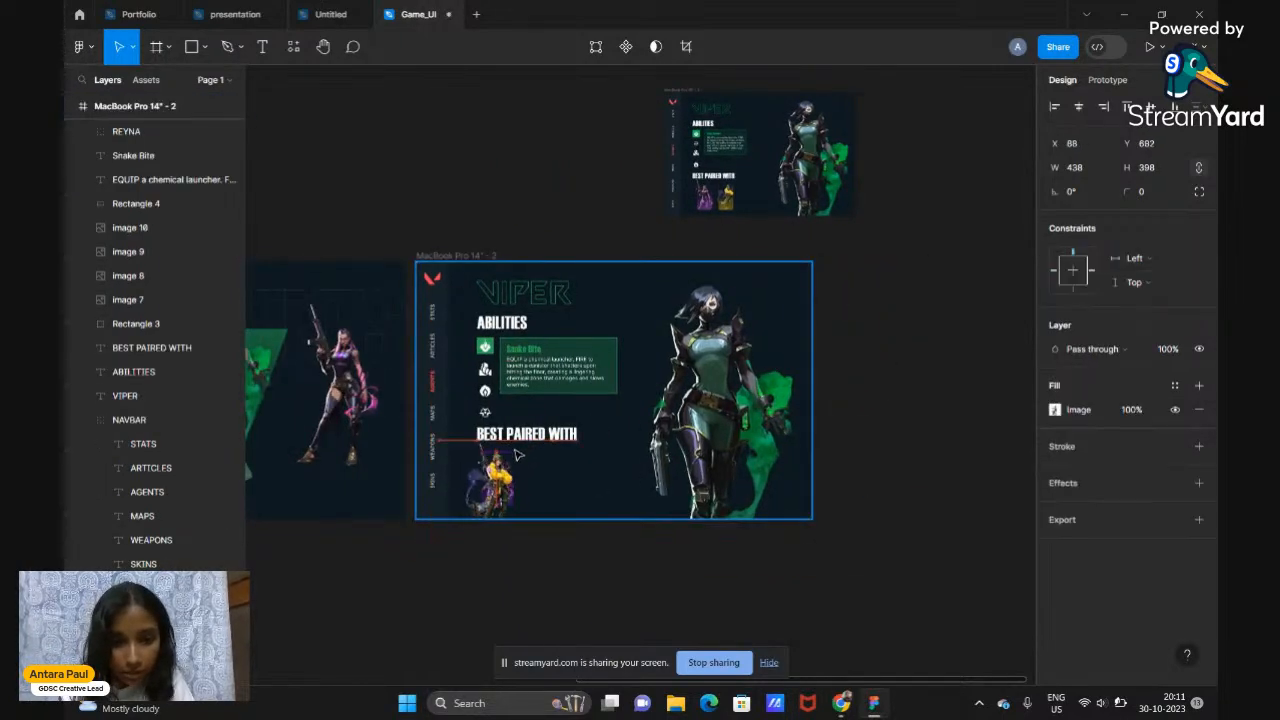
scroll(517, 457, up, 5)
mouse_move(479, 320)
mouse_down()
mouse_move(566, 309)
mouse_move(497, 301)
mouse_move(479, 320)
mouse_up()
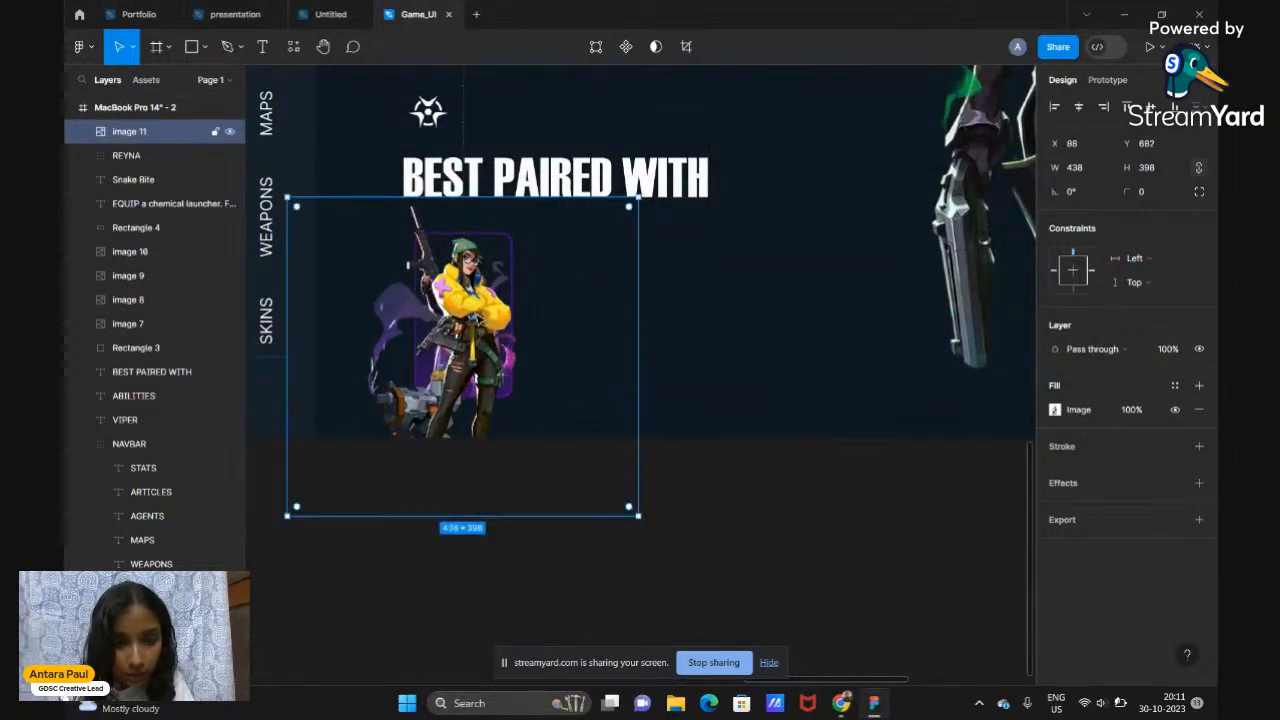
drag(636, 516, 538, 452)
drag(381, 361, 416, 375)
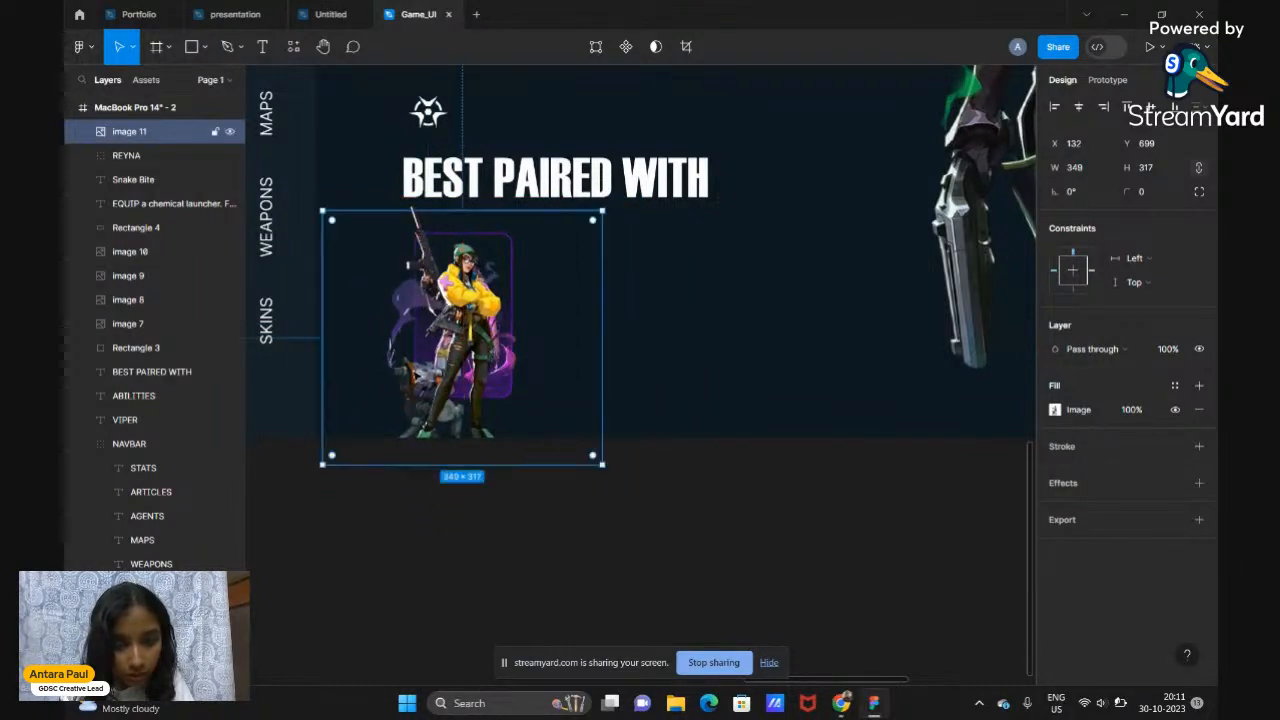
mouse_move(417, 376)
mouse_down()
mouse_move(563, 375)
mouse_move(418, 375)
mouse_up()
Crop the empty bottom off the Killjoy image and move it right of the Reyna card
click(1054, 416)
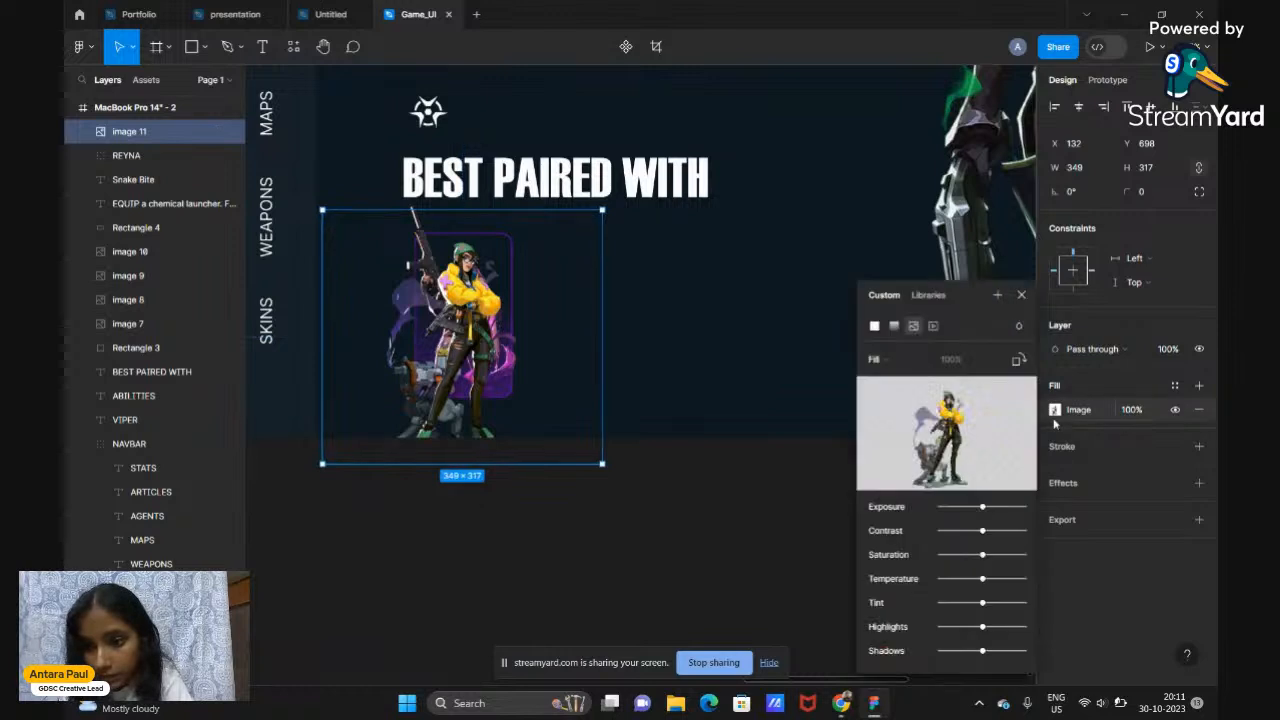
click(880, 360)
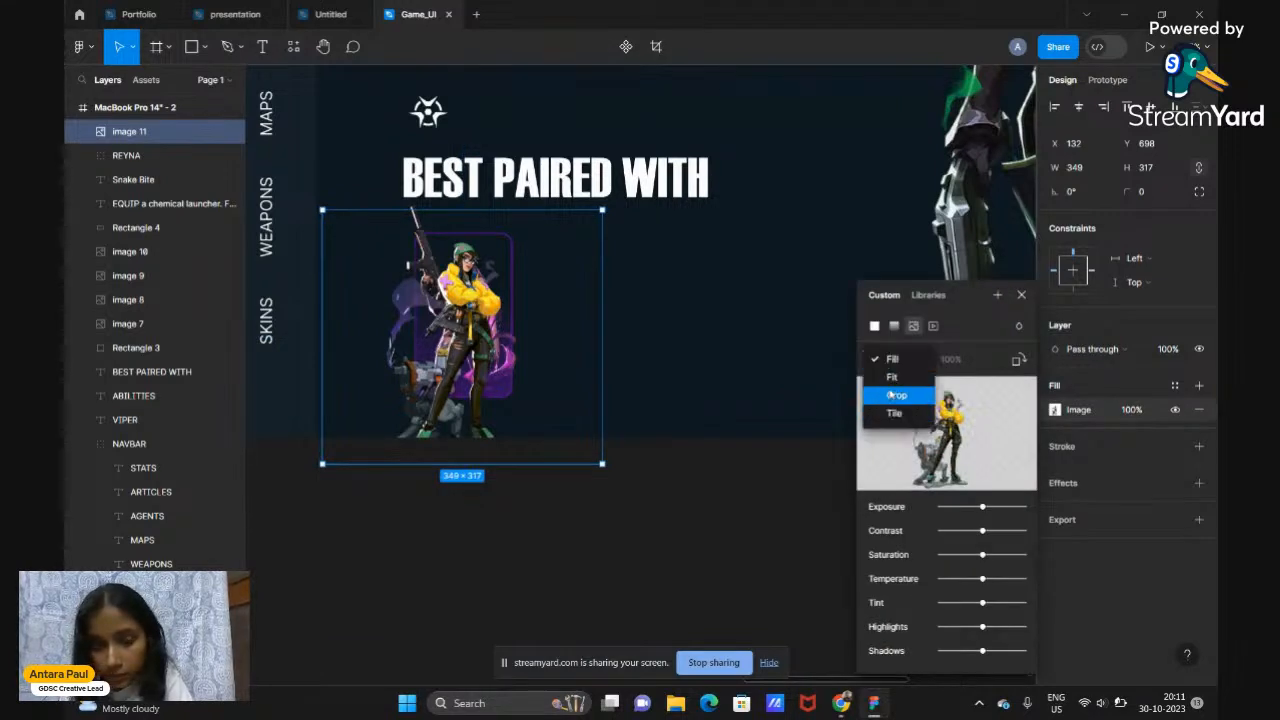
click(891, 396)
drag(463, 462, 472, 394)
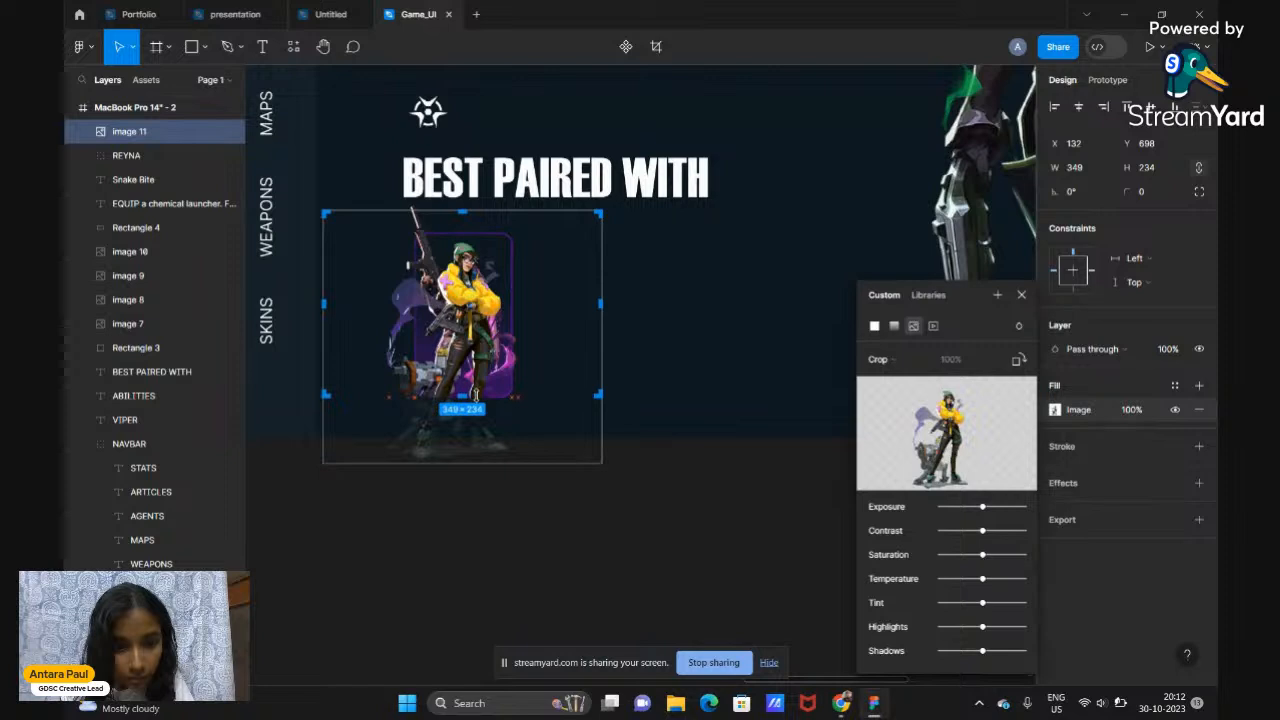
click(1022, 296)
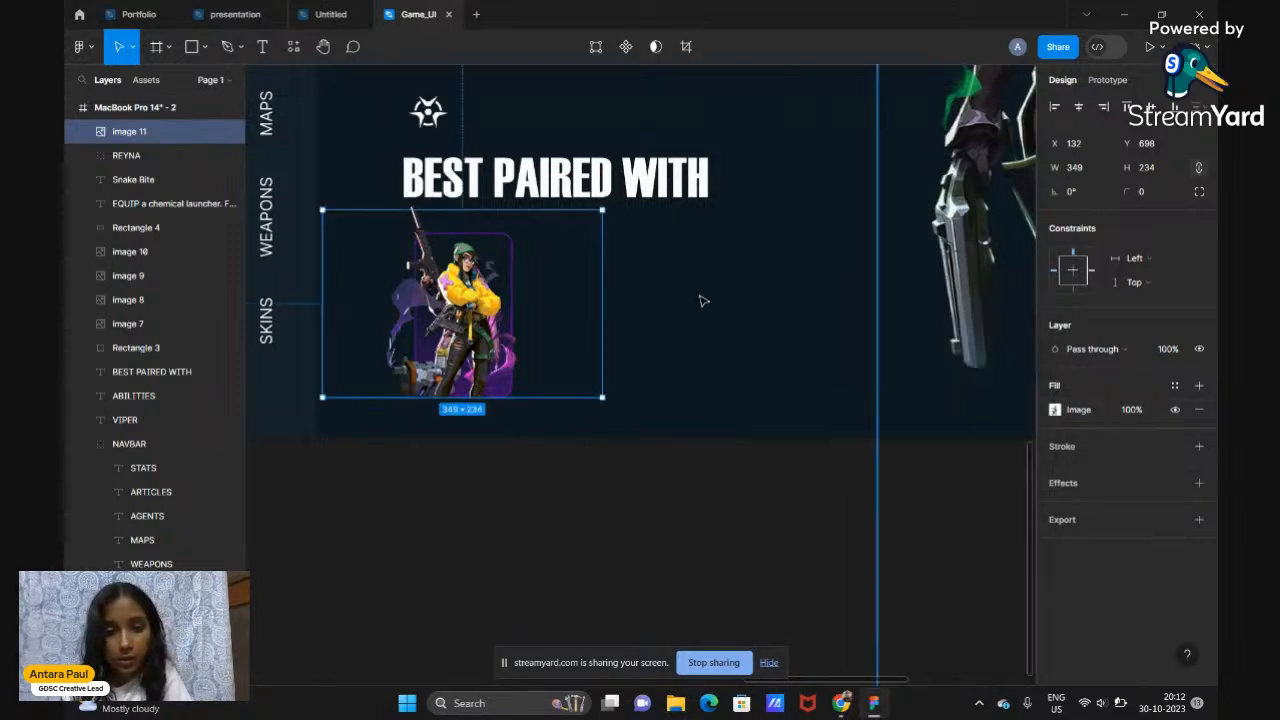
drag(505, 344, 697, 347)
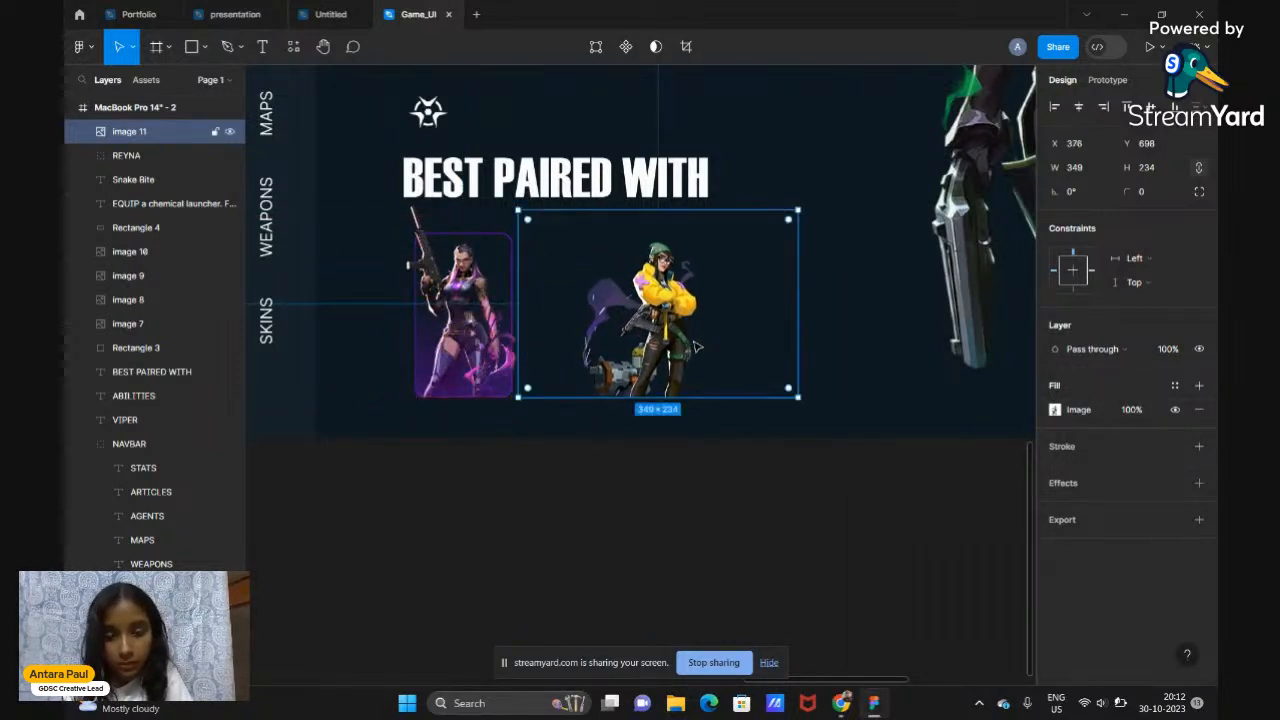
drag(798, 330, 761, 330)
key(ctrl+z)
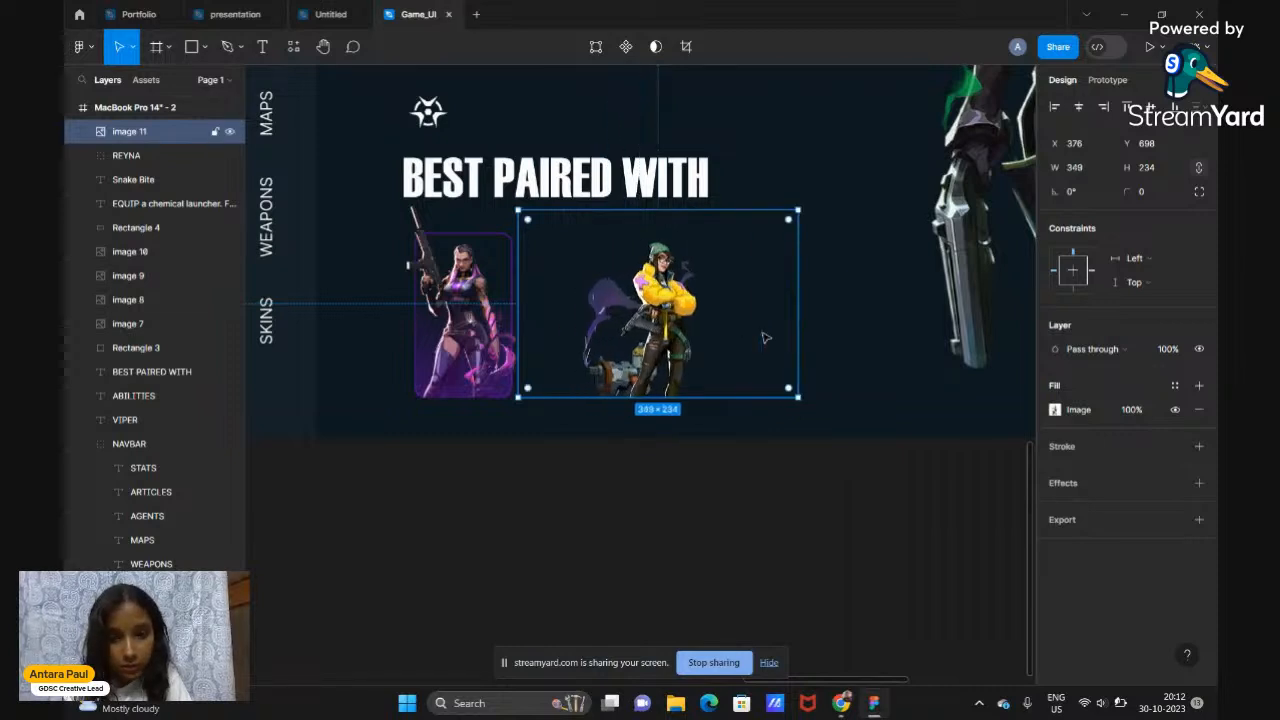
Crop the Killjoy image's left and right sides down to 186×234 and deselect it
click(1056, 410)
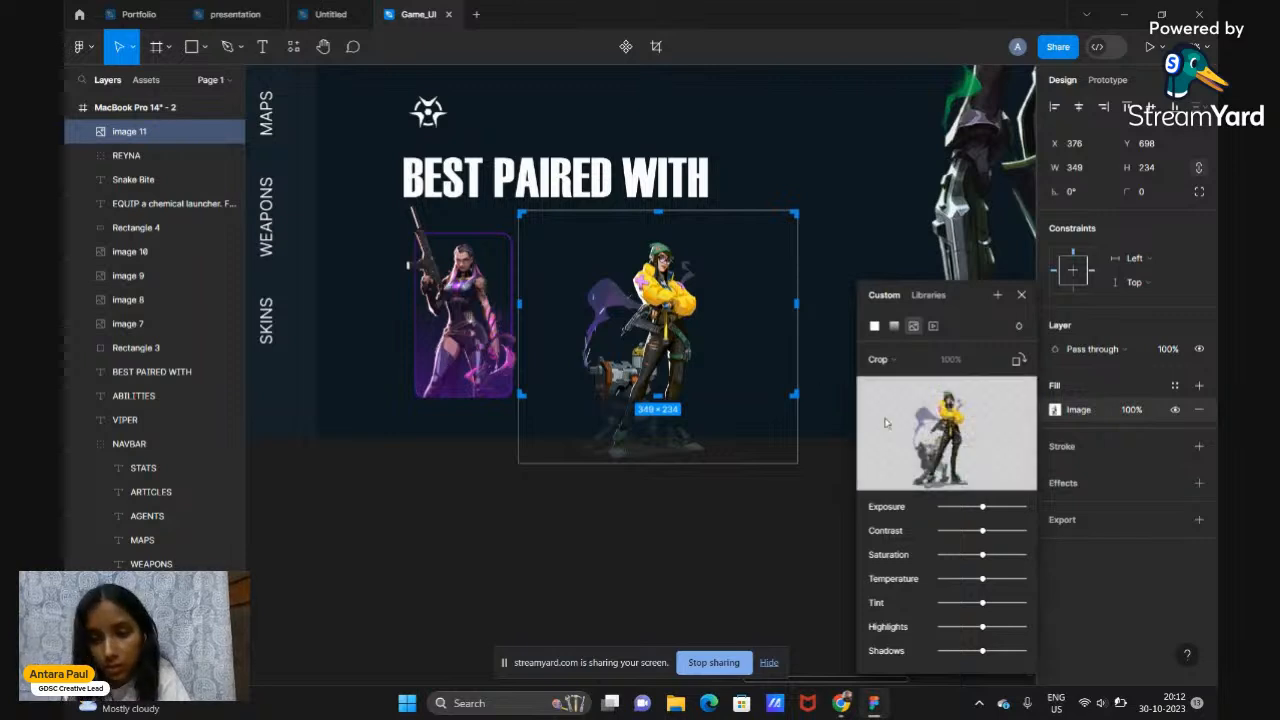
click(890, 362)
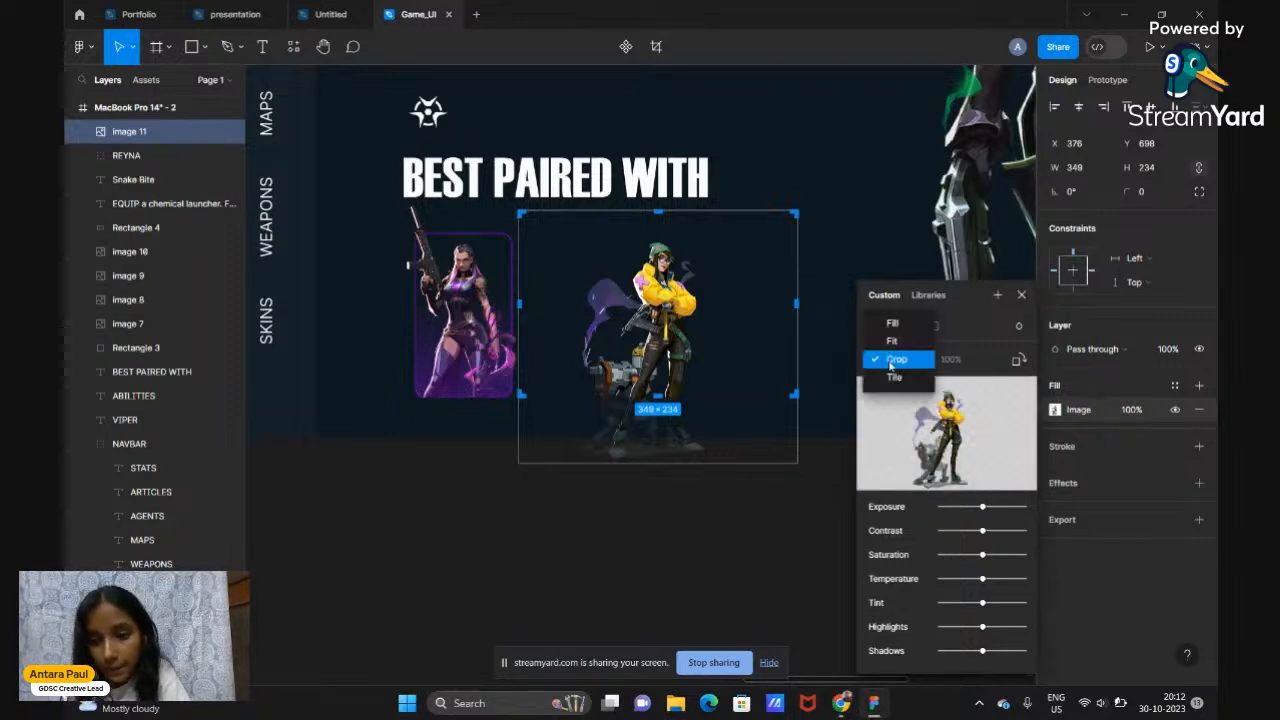
click(796, 310)
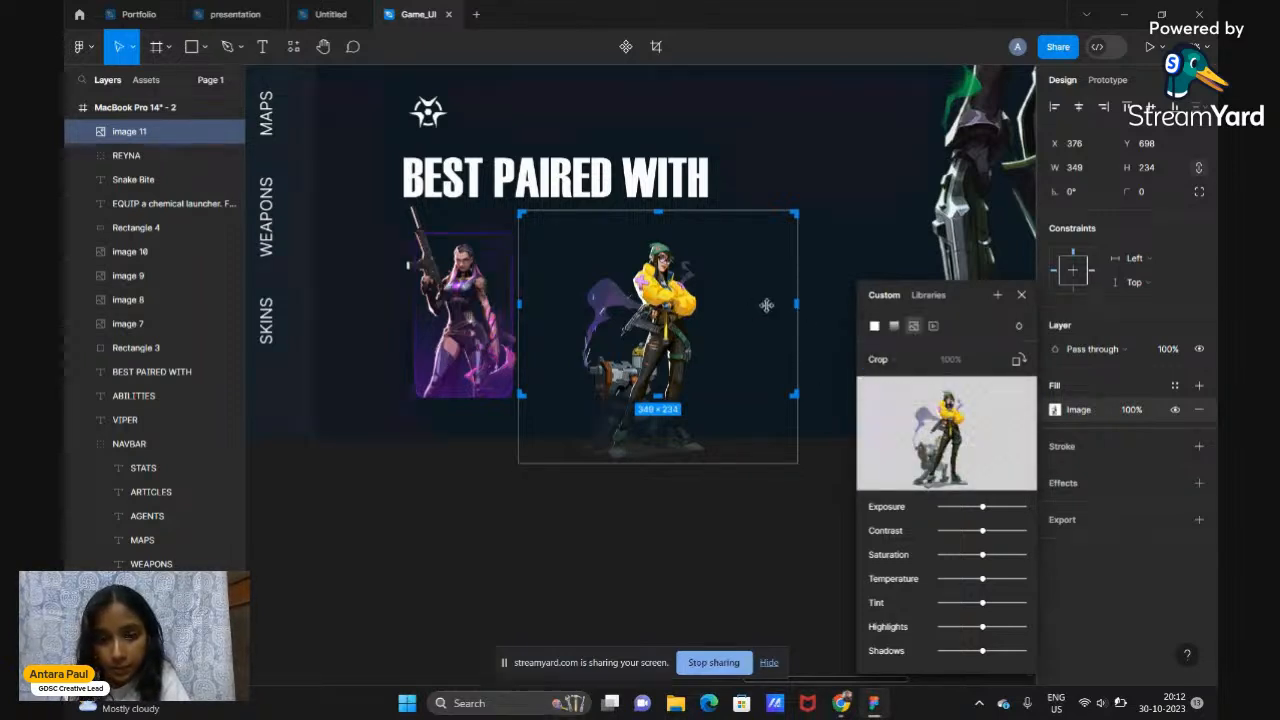
drag(796, 306, 719, 309)
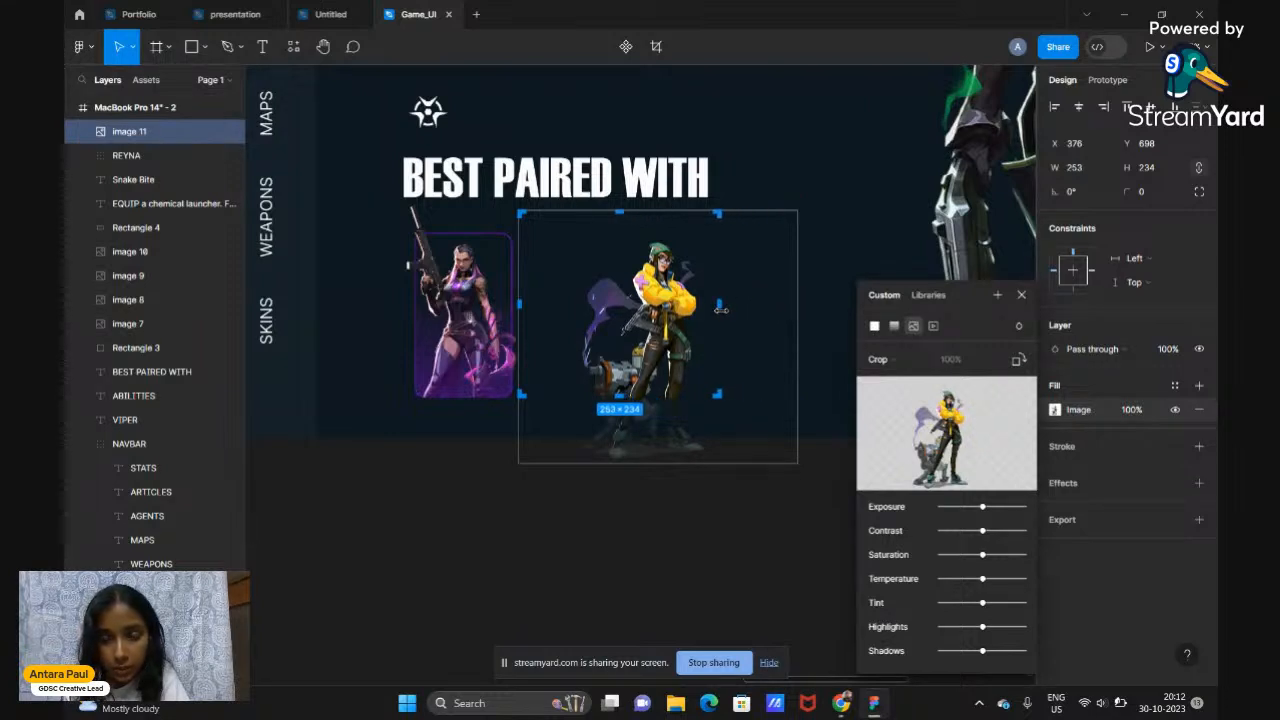
drag(516, 297, 571, 299)
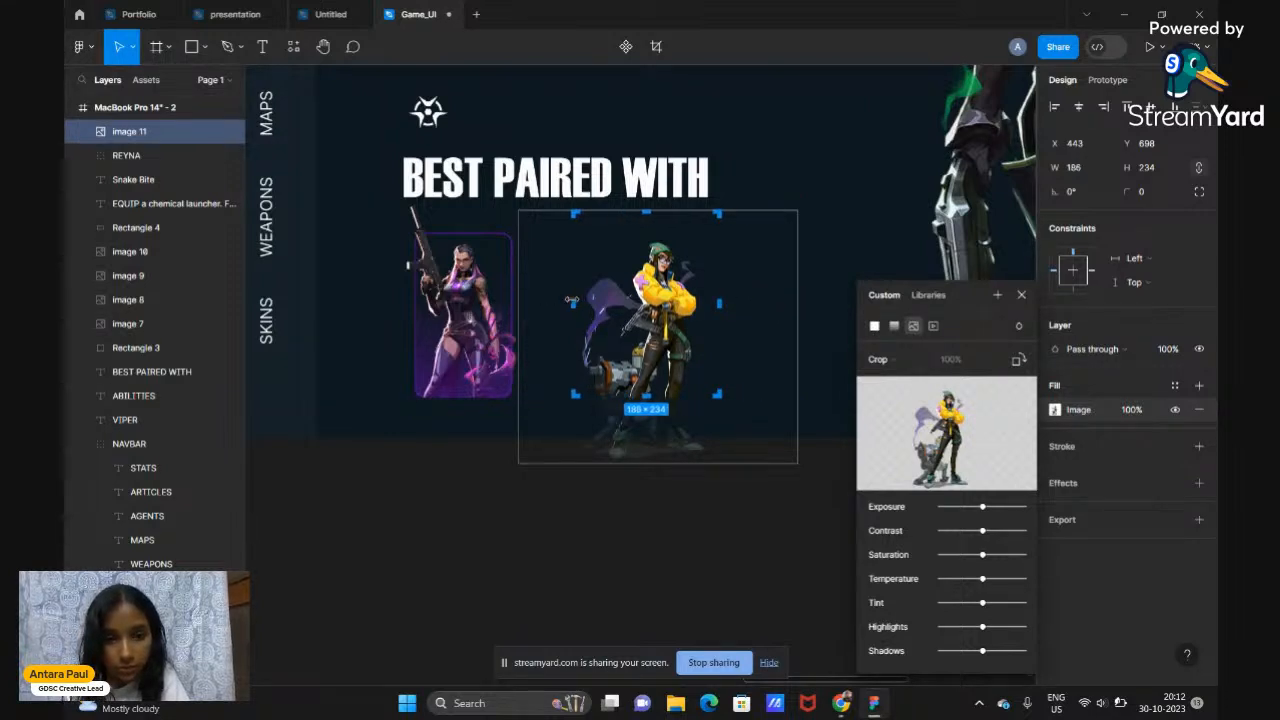
key(Return)
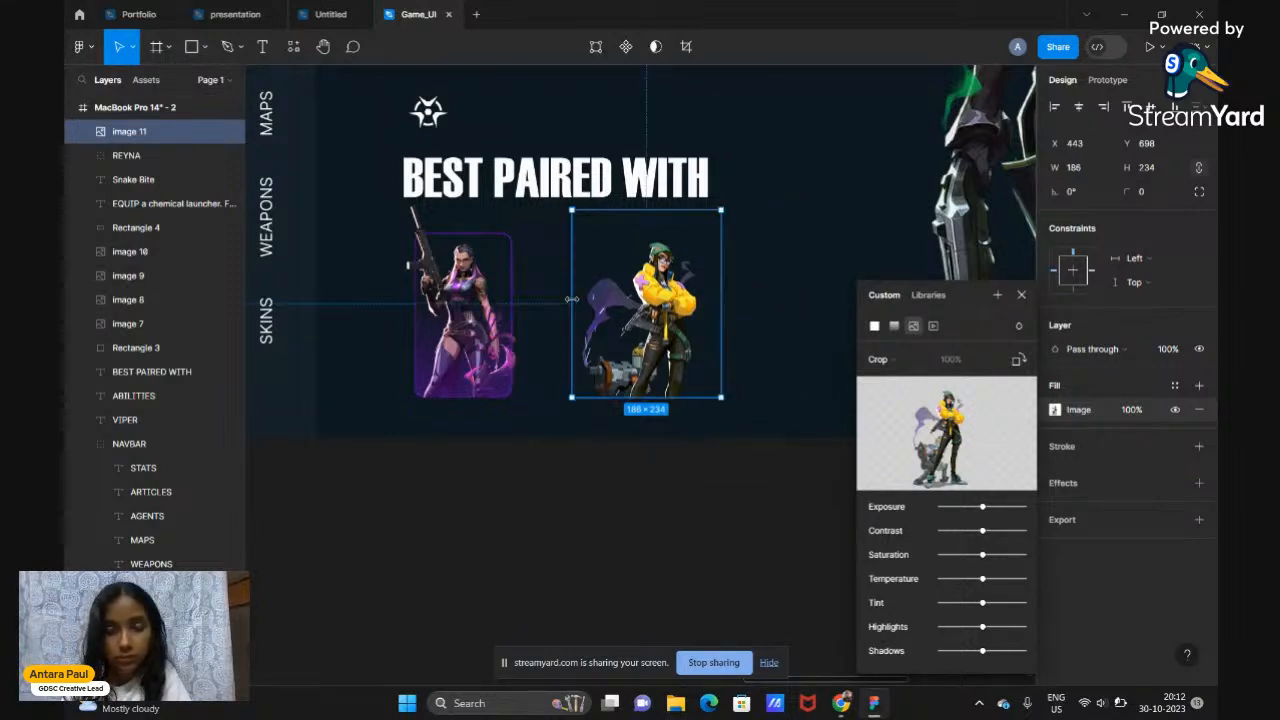
click(1021, 294)
click(723, 566)
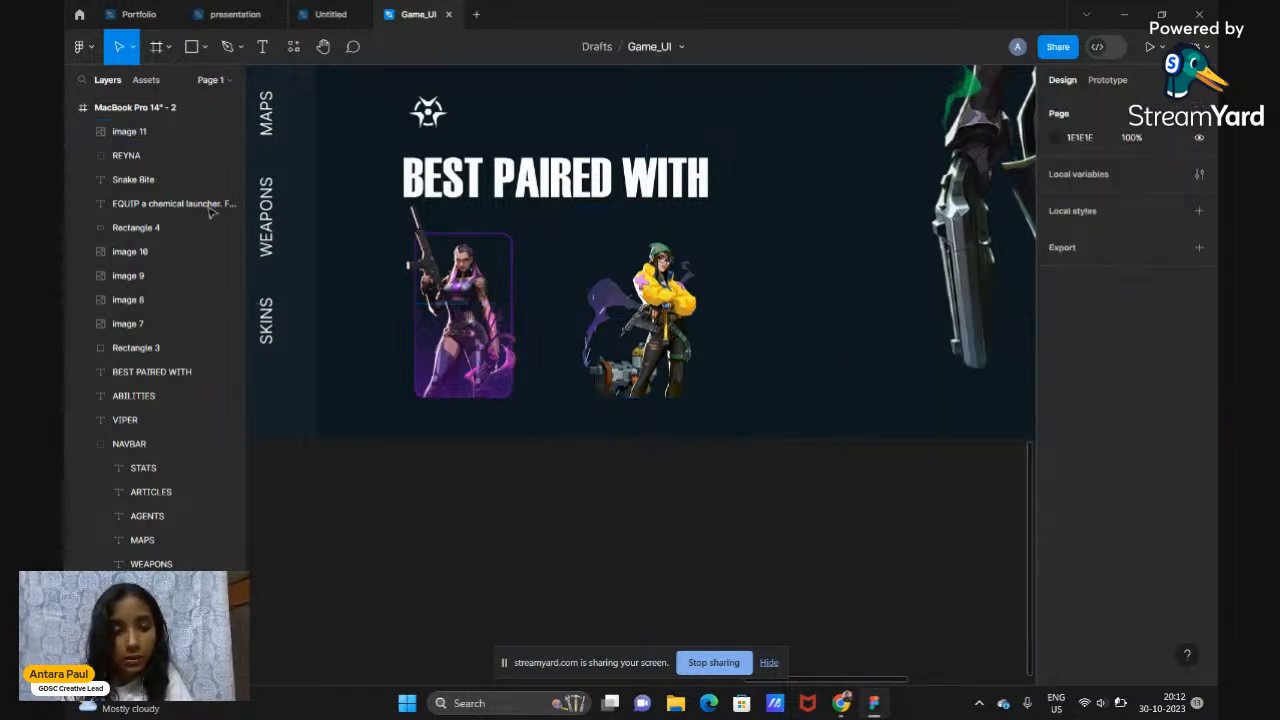
Duplicate the REYNA card group and line the copy up beside the original
click(118, 155)
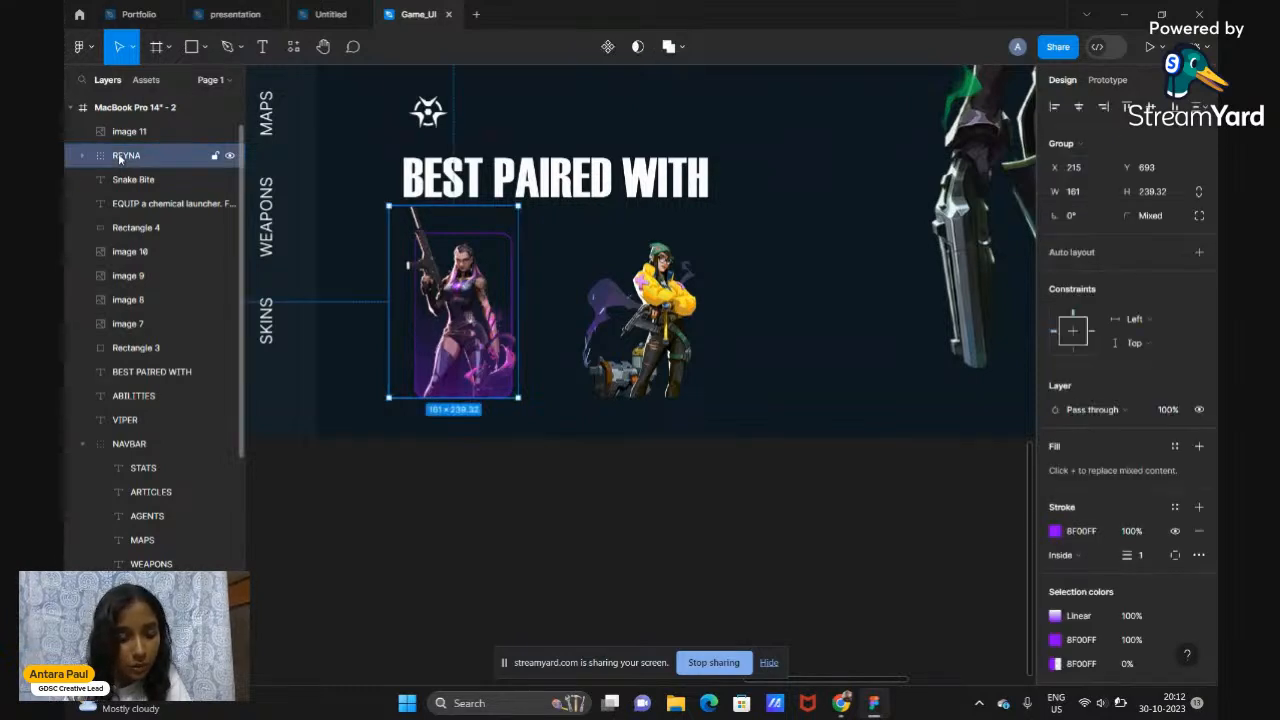
key(ctrl+d)
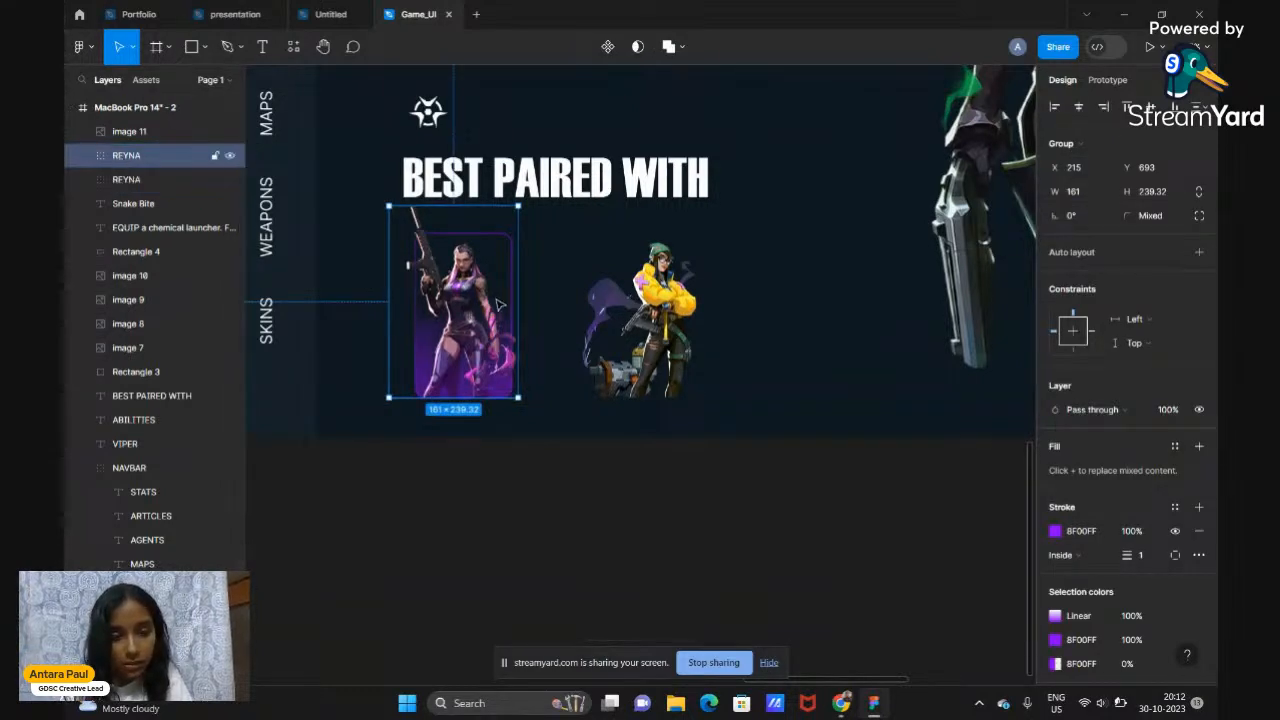
drag(478, 331, 663, 335)
drag(705, 308, 854, 308)
drag(618, 350, 620, 348)
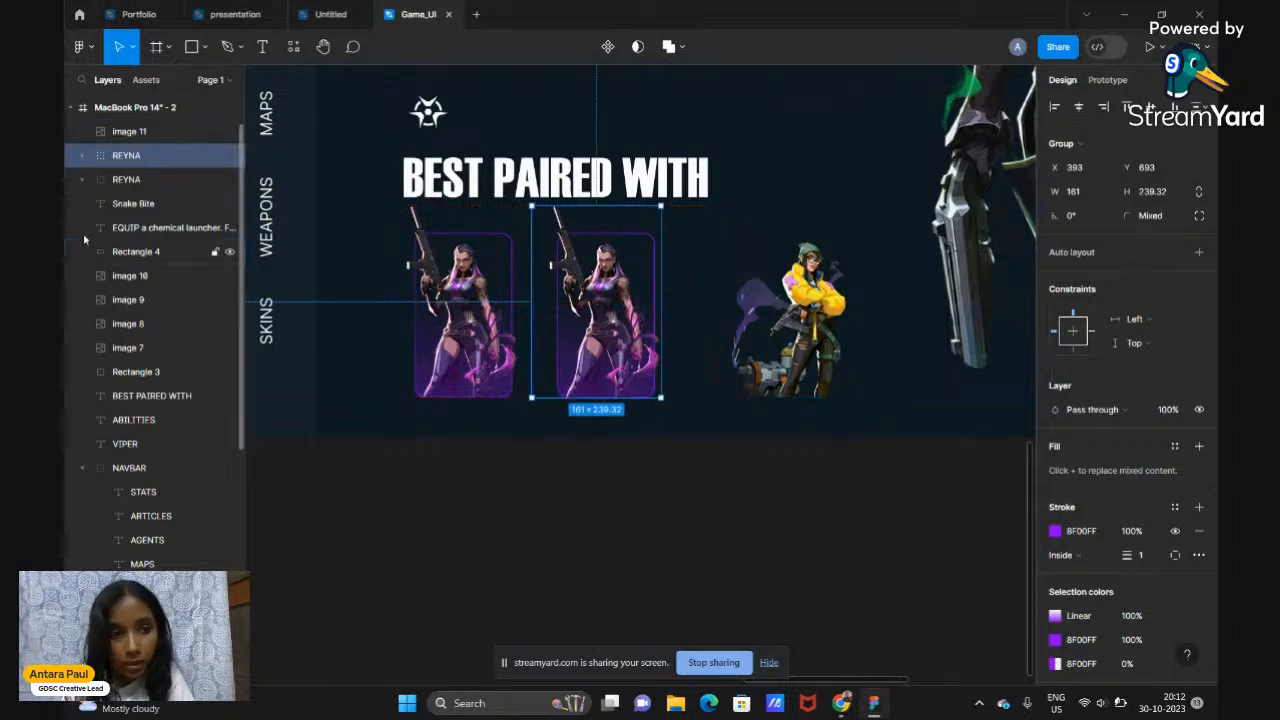
Swap the Reyna picture in the copied card for the Killjoy image 11
click(80, 156)
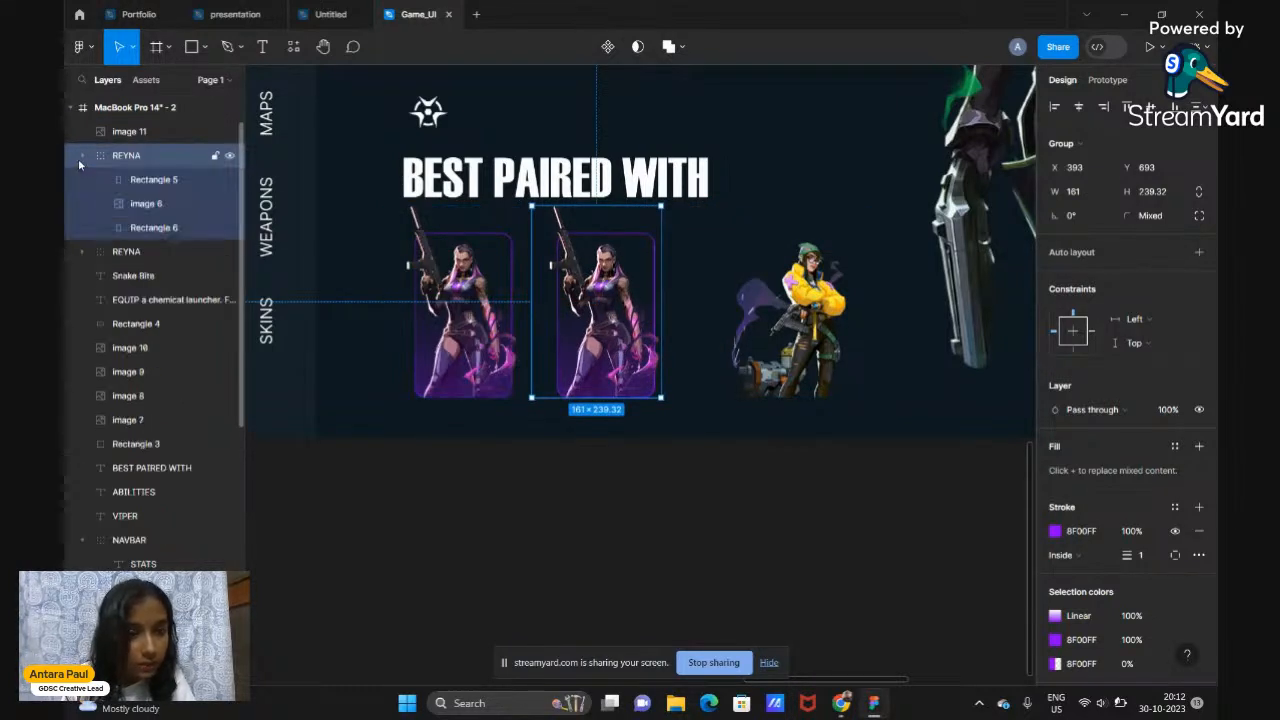
click(148, 204)
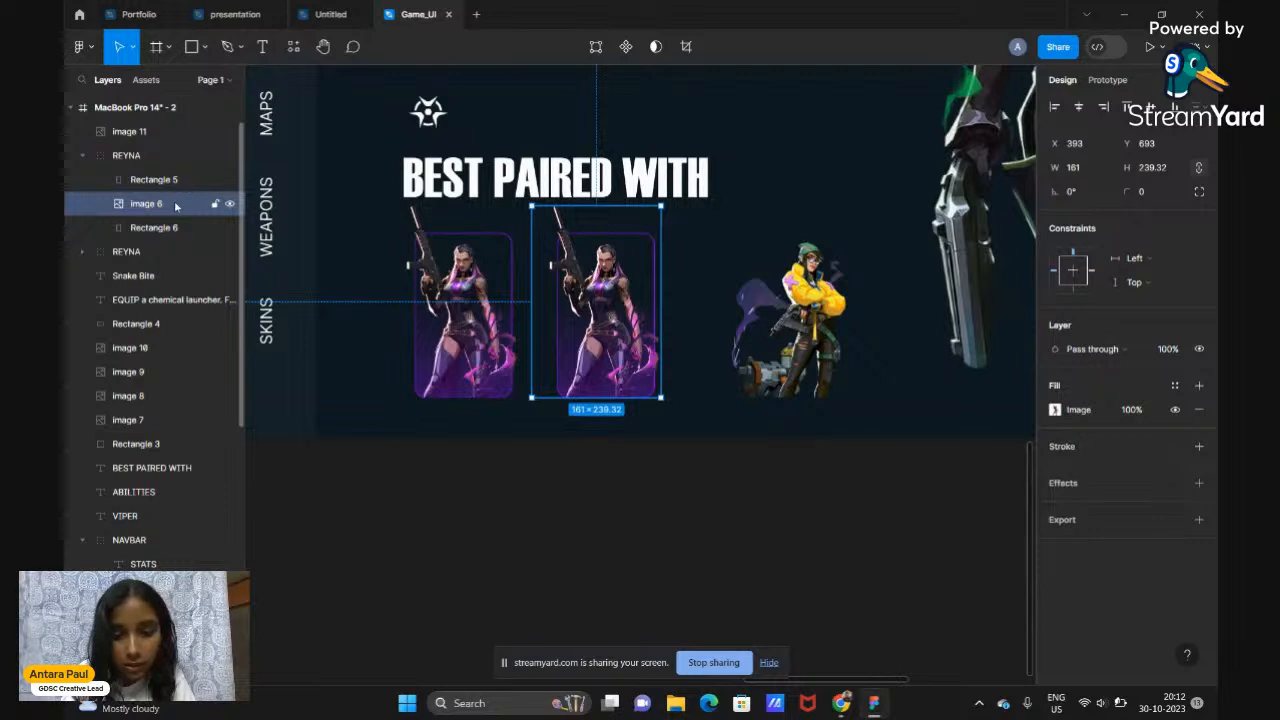
key(Delete)
drag(157, 135, 160, 185)
drag(800, 310, 610, 310)
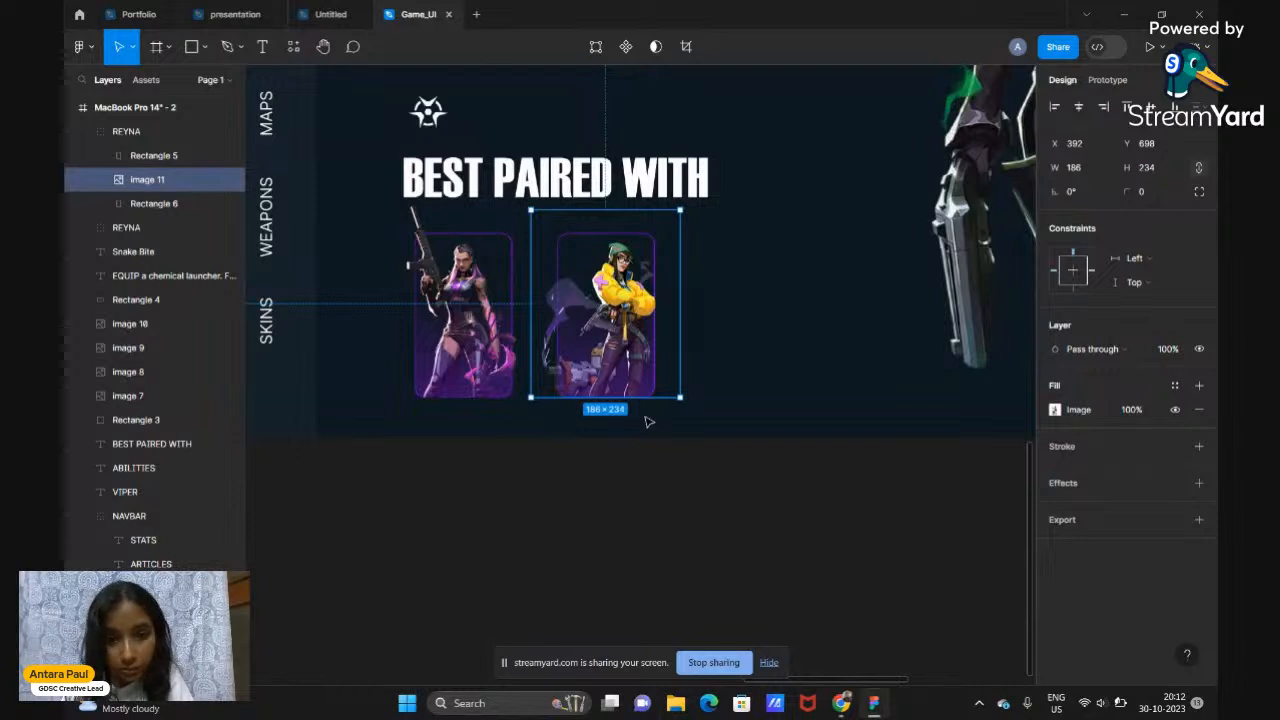
Recolour Rectangle 6's outline from purple to yellow F8DD32, sampled from the agent's jacket
click(150, 203)
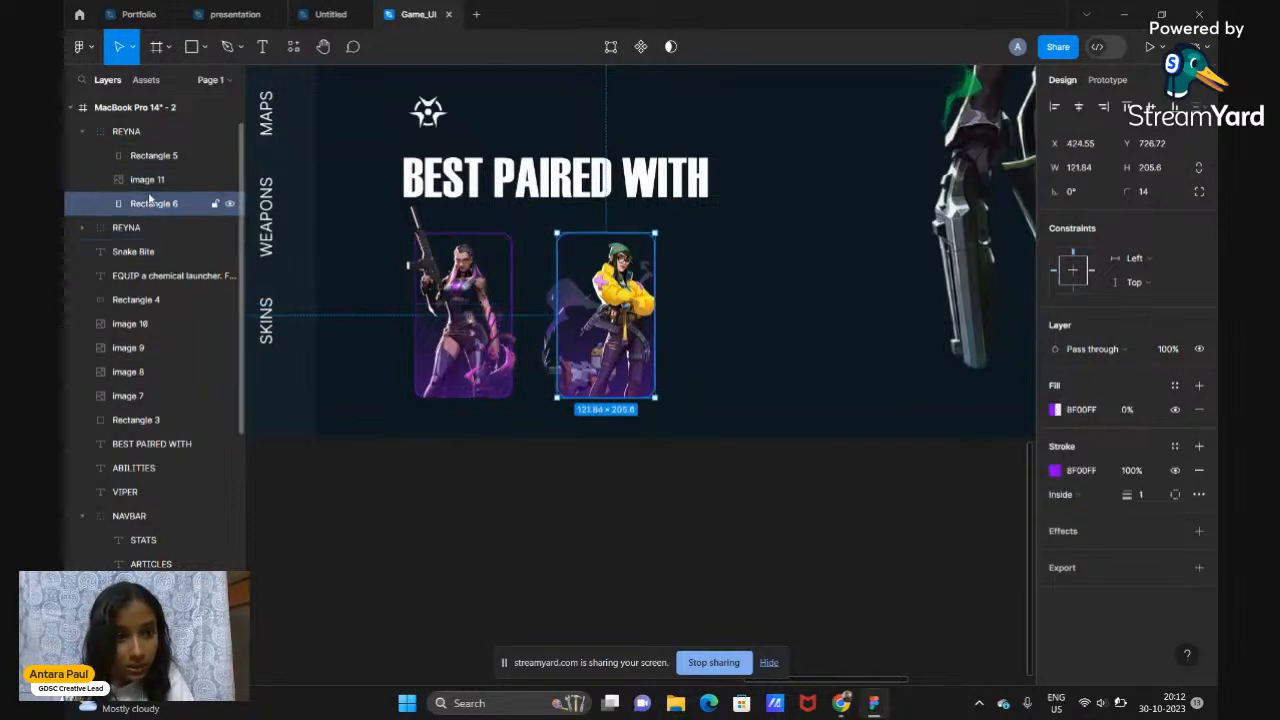
click(1063, 480)
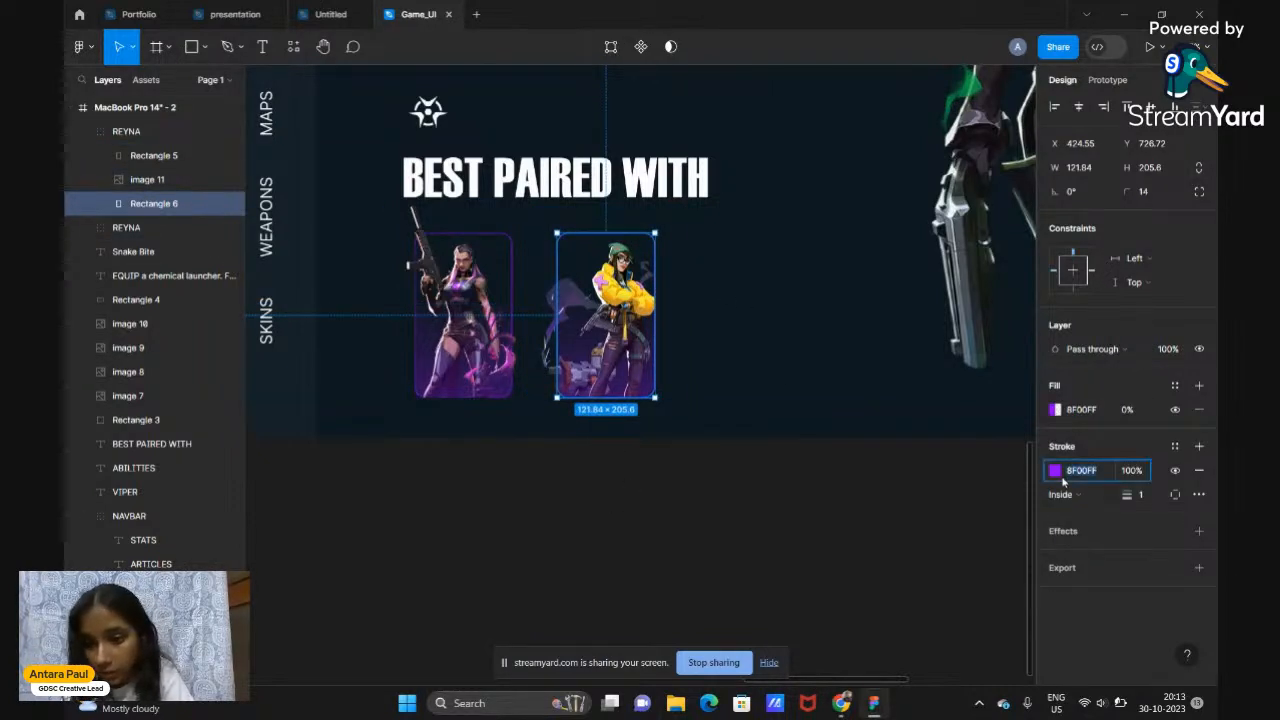
click(1055, 470)
click(877, 505)
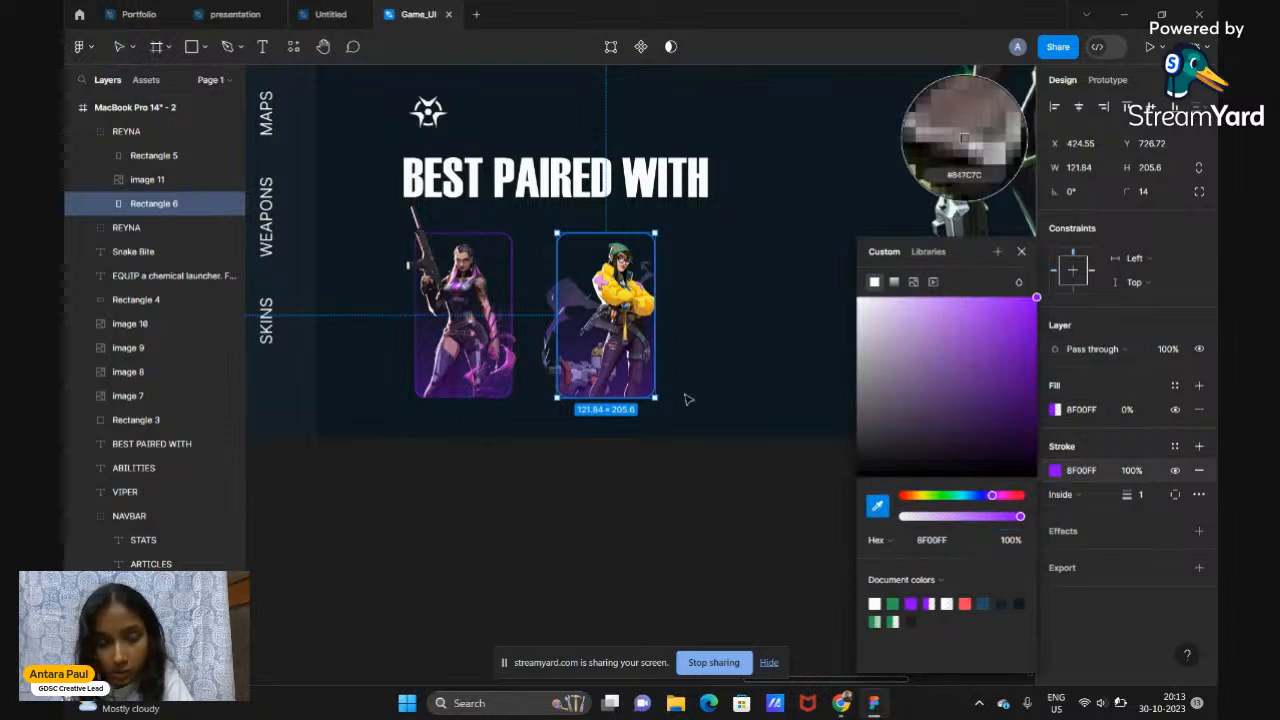
click(945, 68)
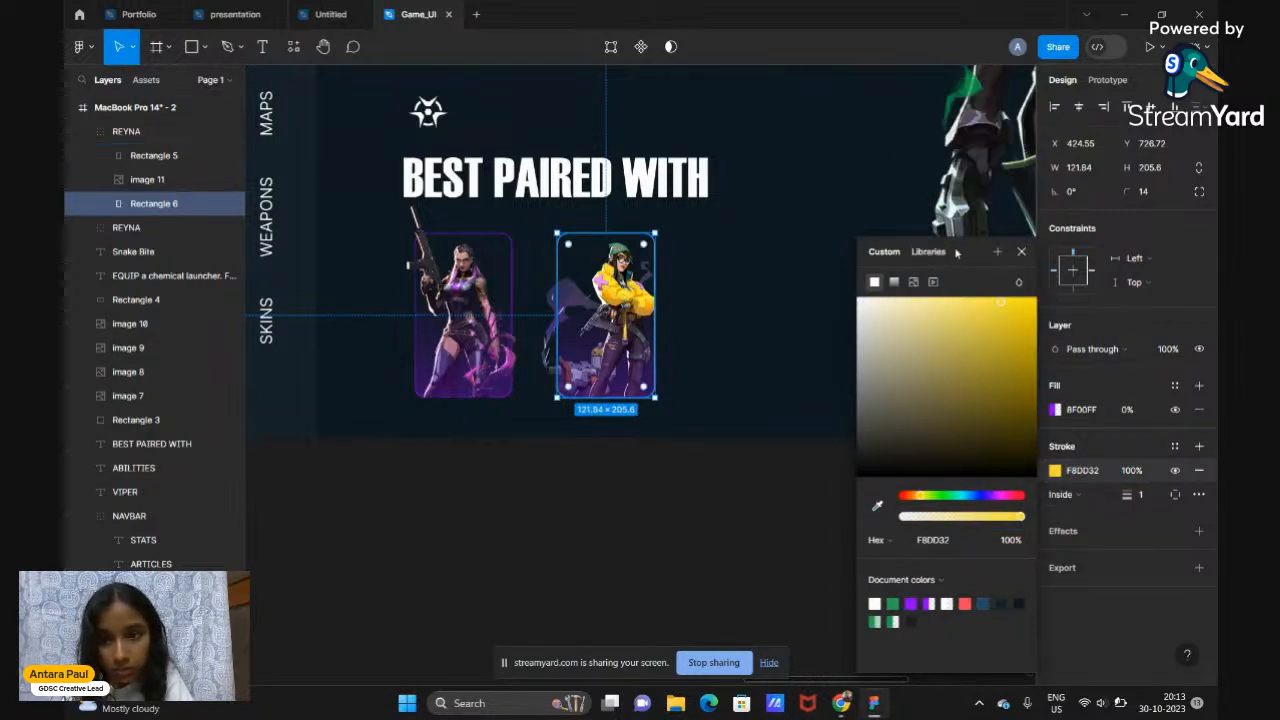
click(1021, 252)
click(162, 156)
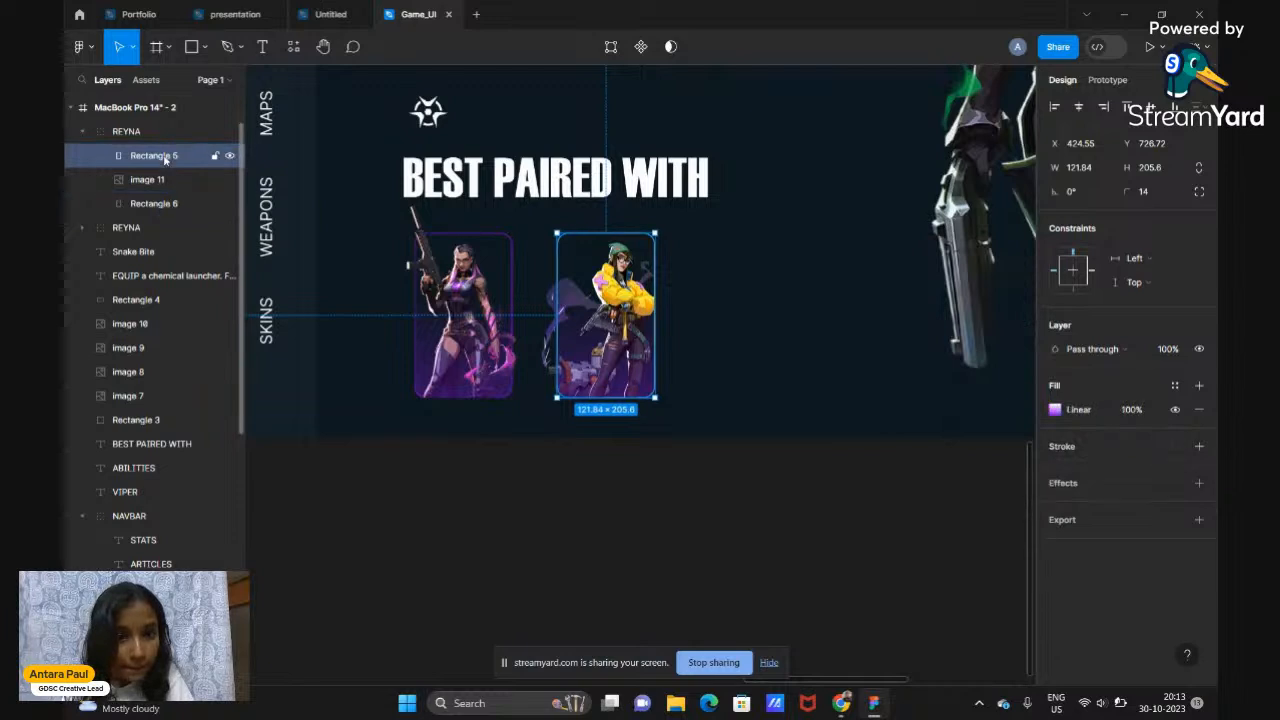
Set both Rectangle 5 gradient stops to F8DD32, fading the left stop to 0% opacity
click(1055, 410)
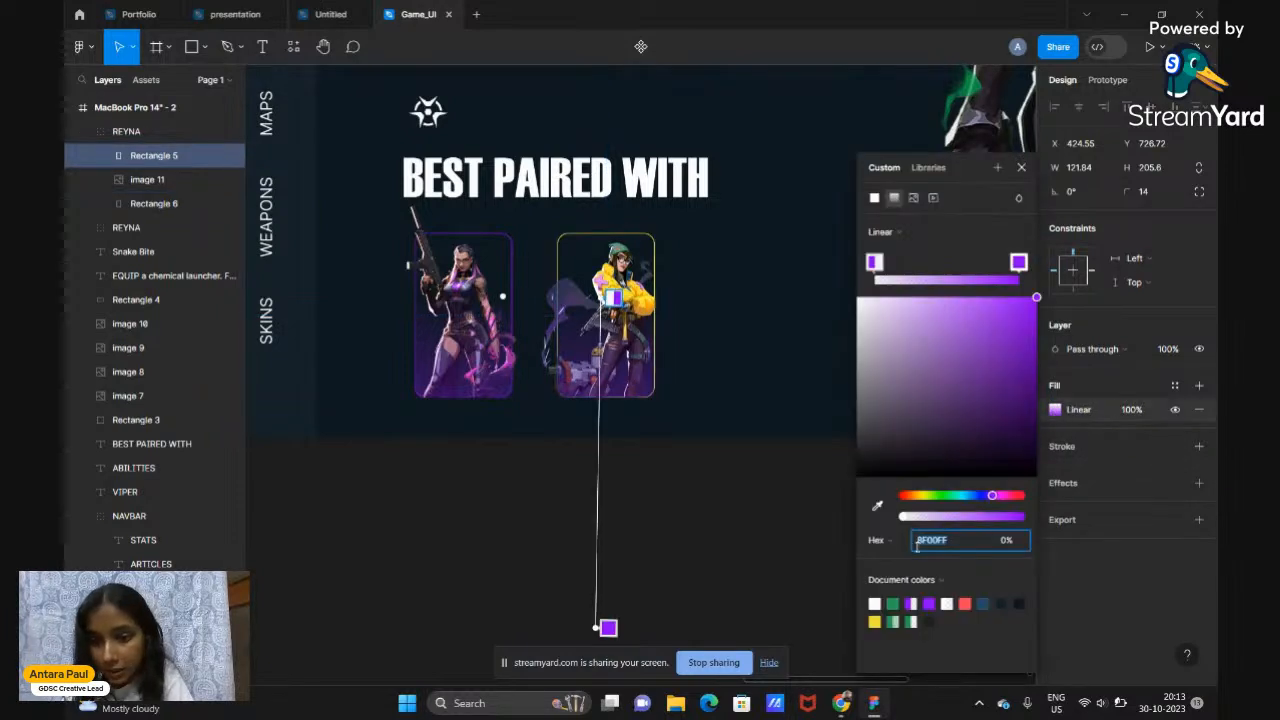
click(878, 507)
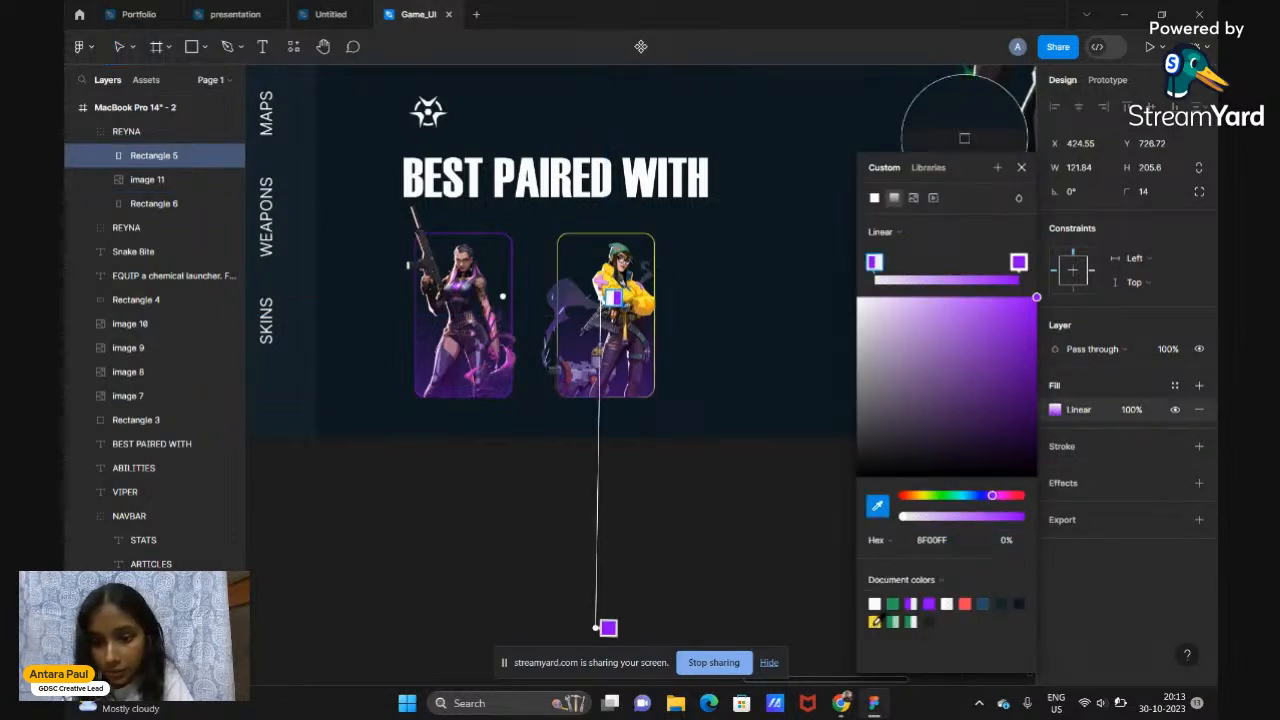
click(605, 297)
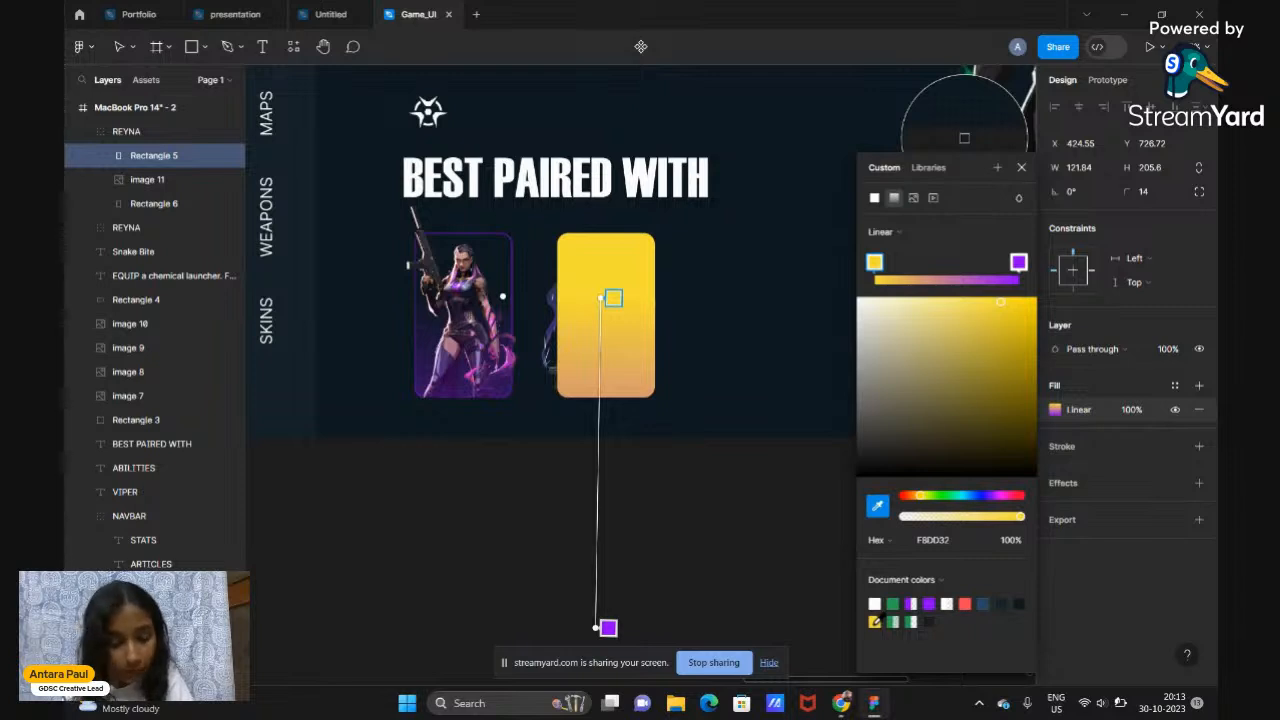
key(ctrl+z)
click(1016, 264)
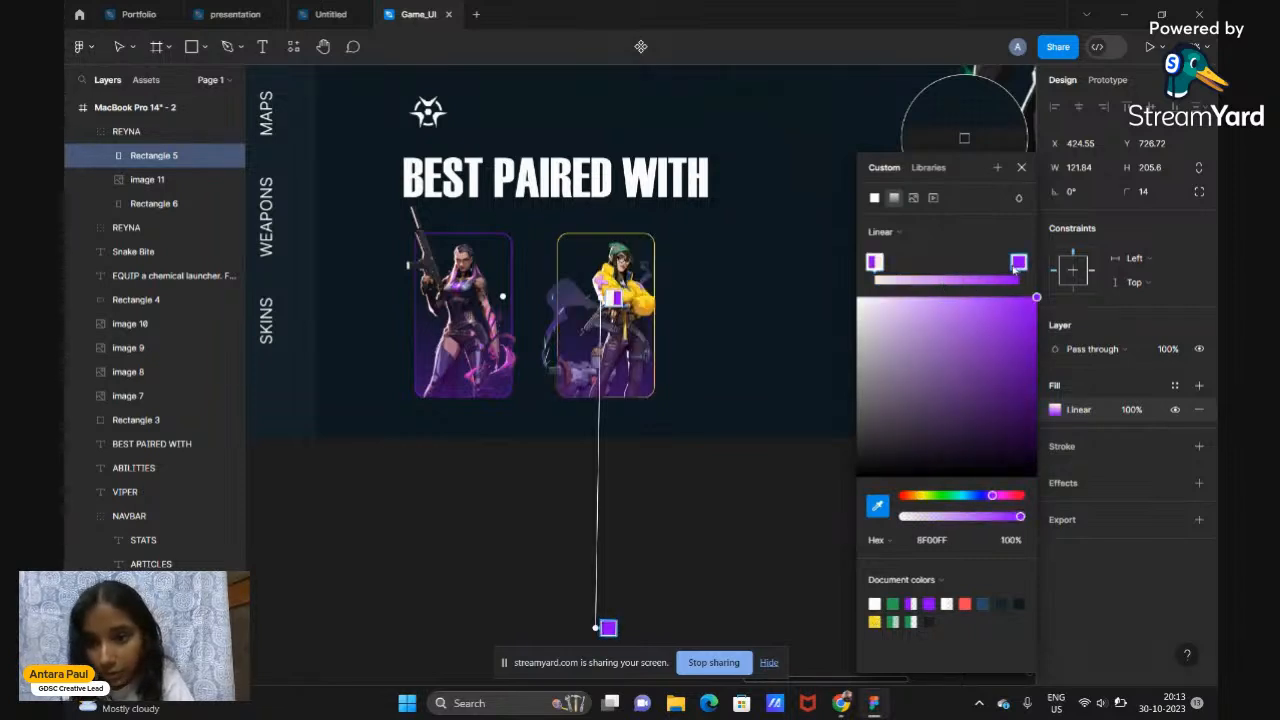
click(876, 619)
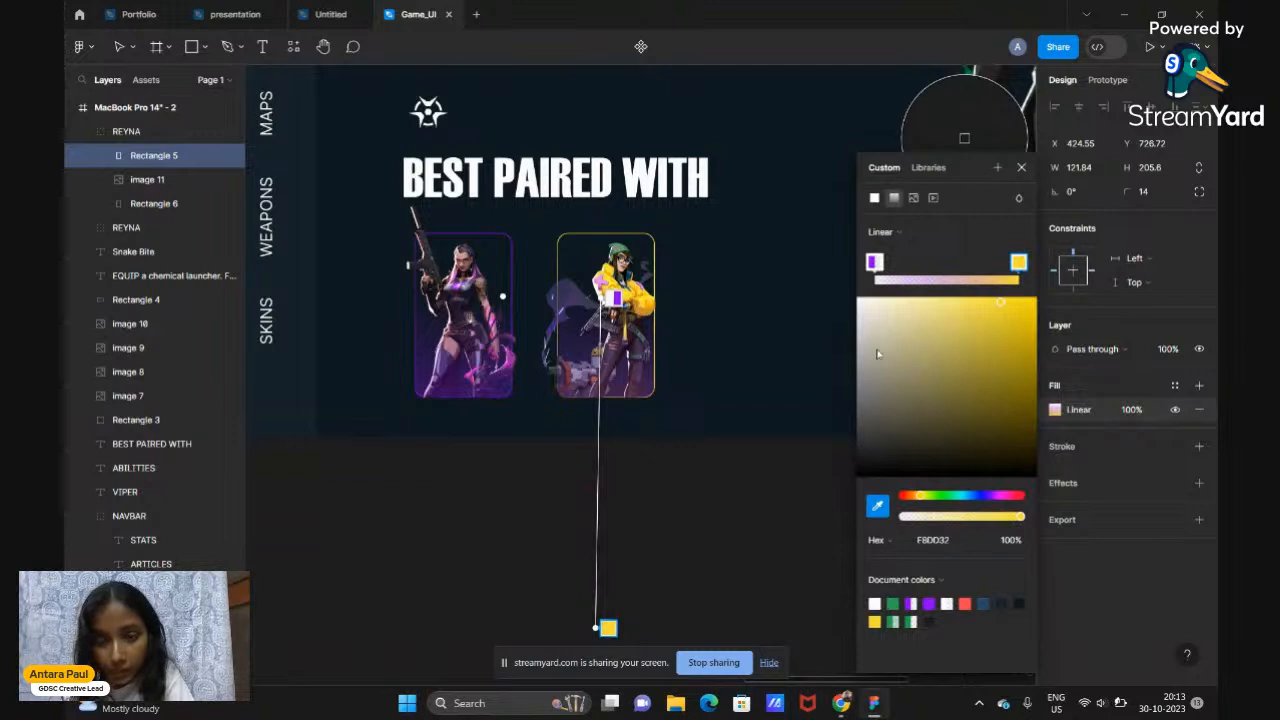
click(873, 262)
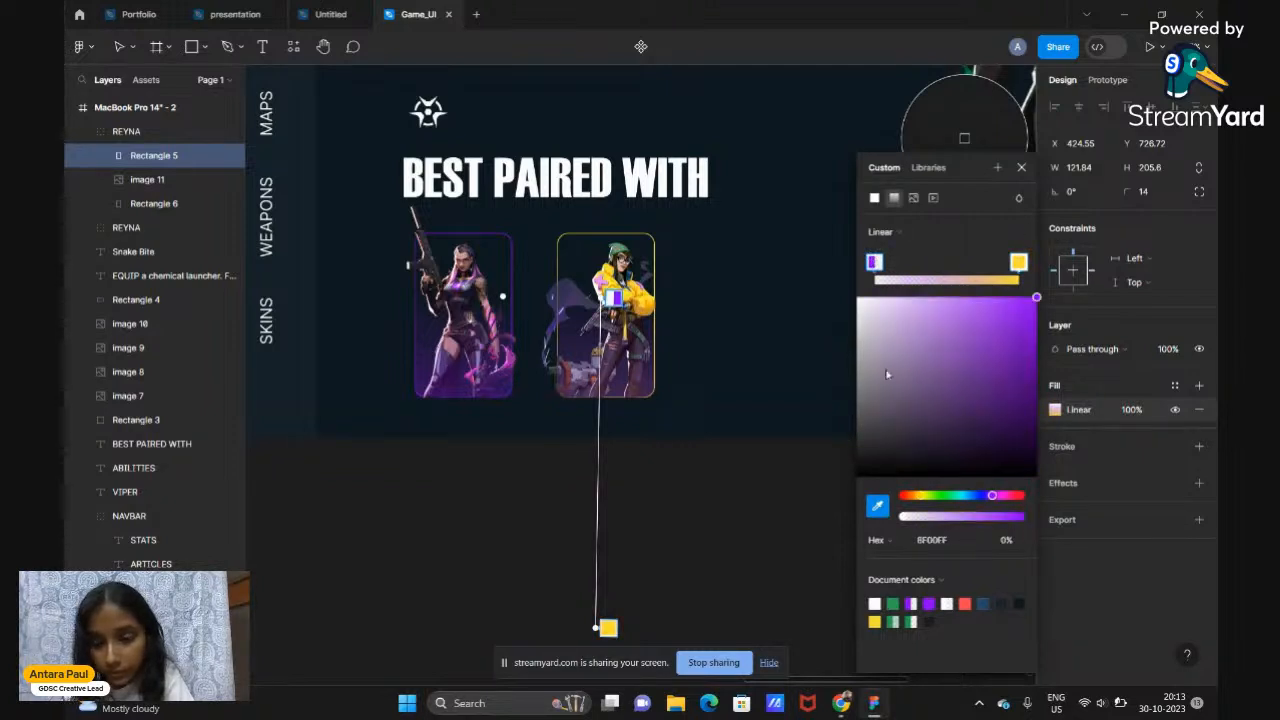
click(876, 620)
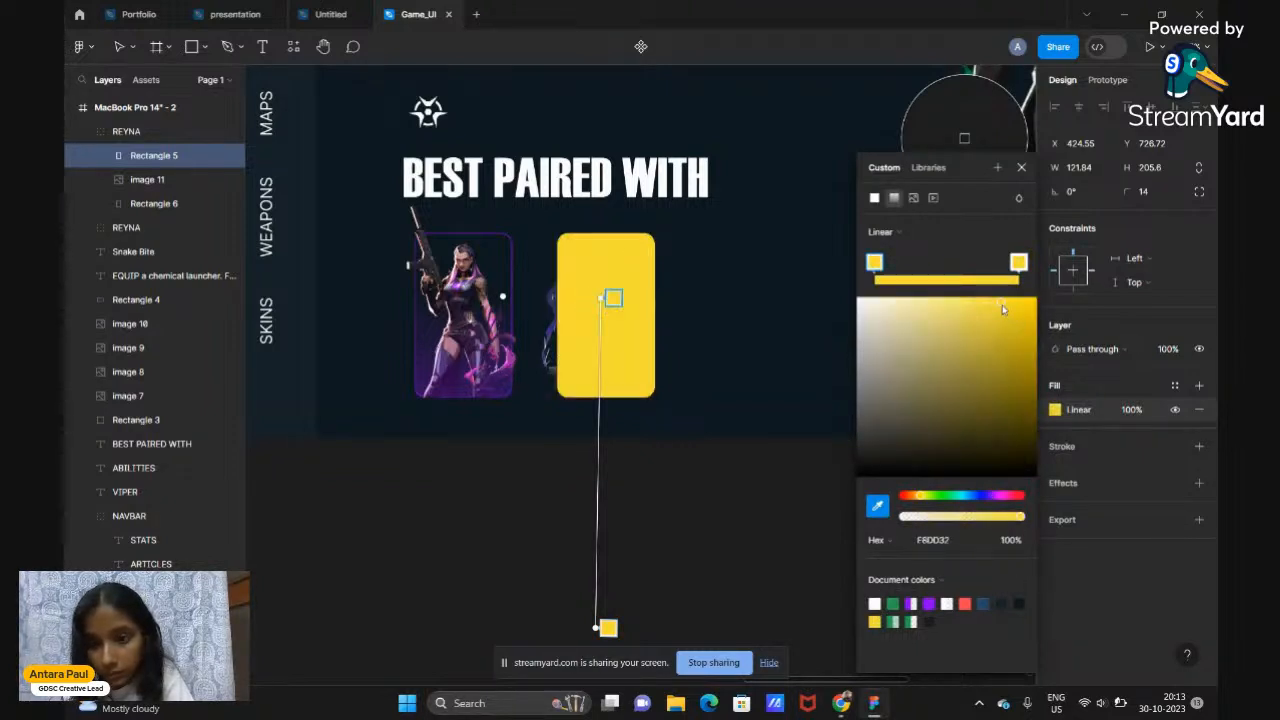
drag(934, 519, 905, 518)
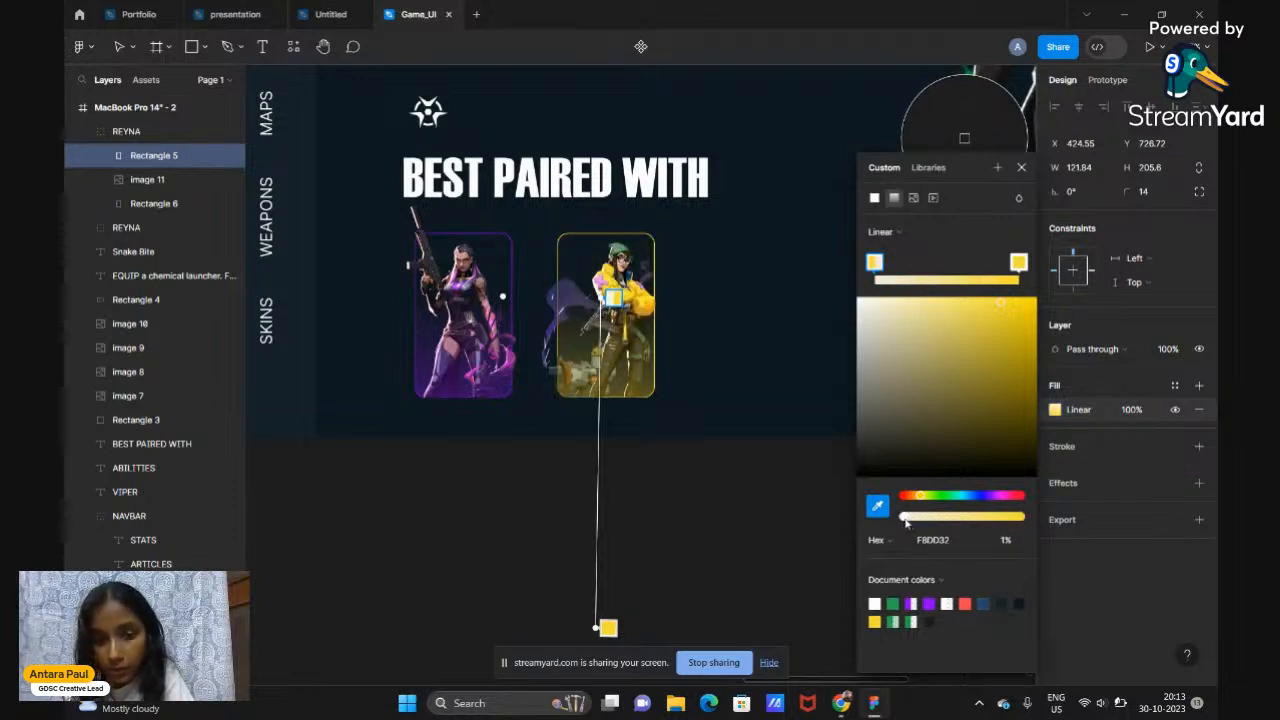
click(1023, 177)
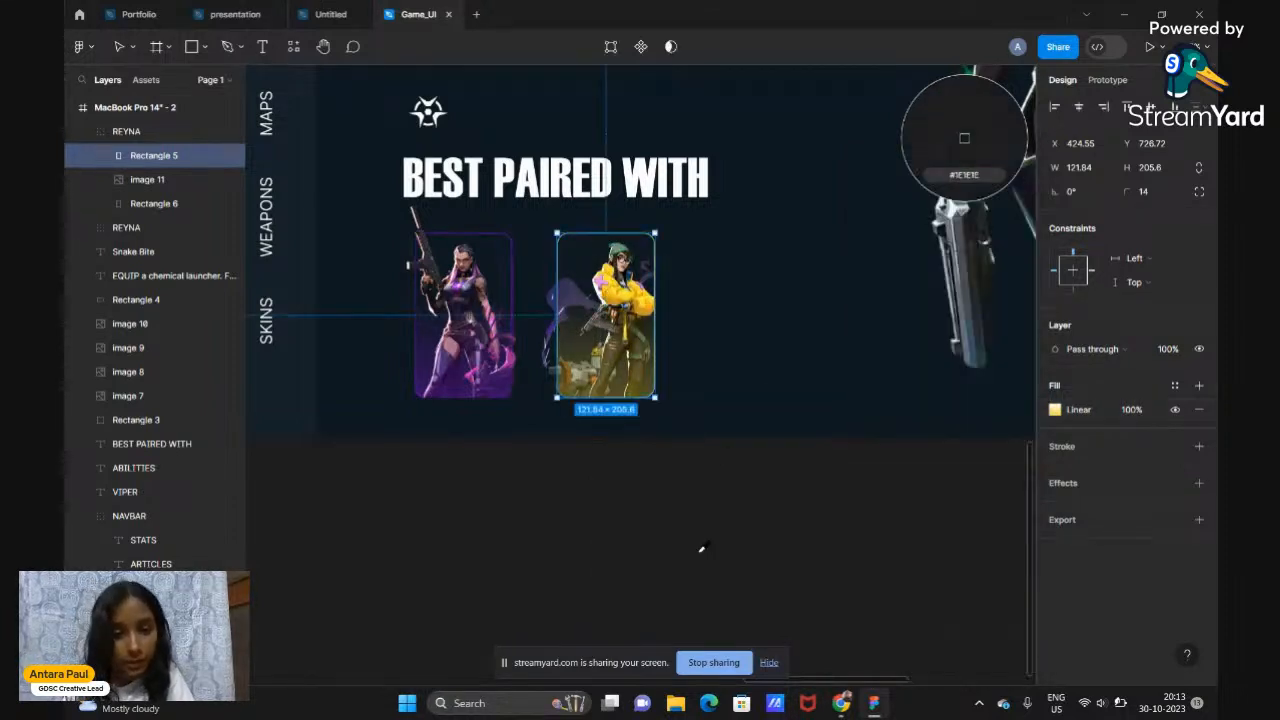
click(700, 544)
key(ctrl+z)
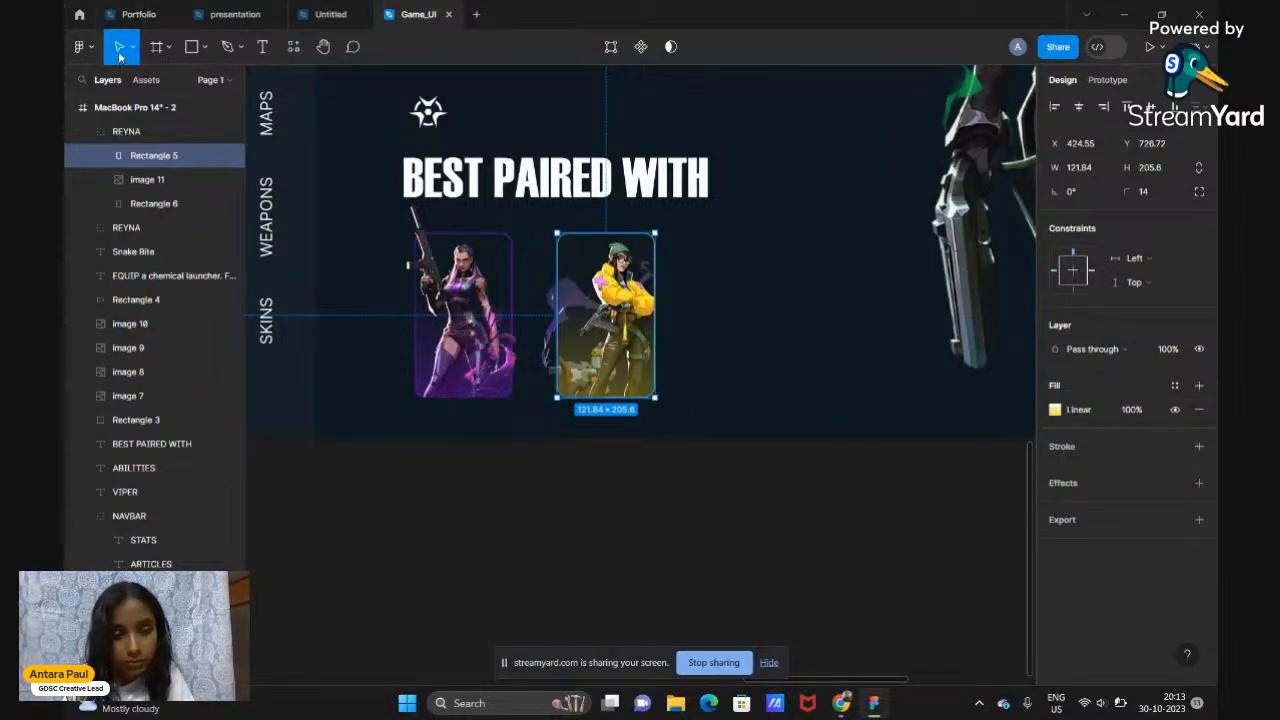
Nudge the Reyna card group slightly right beside the yellow Killjoy card
click(462, 493)
key(shift+1)
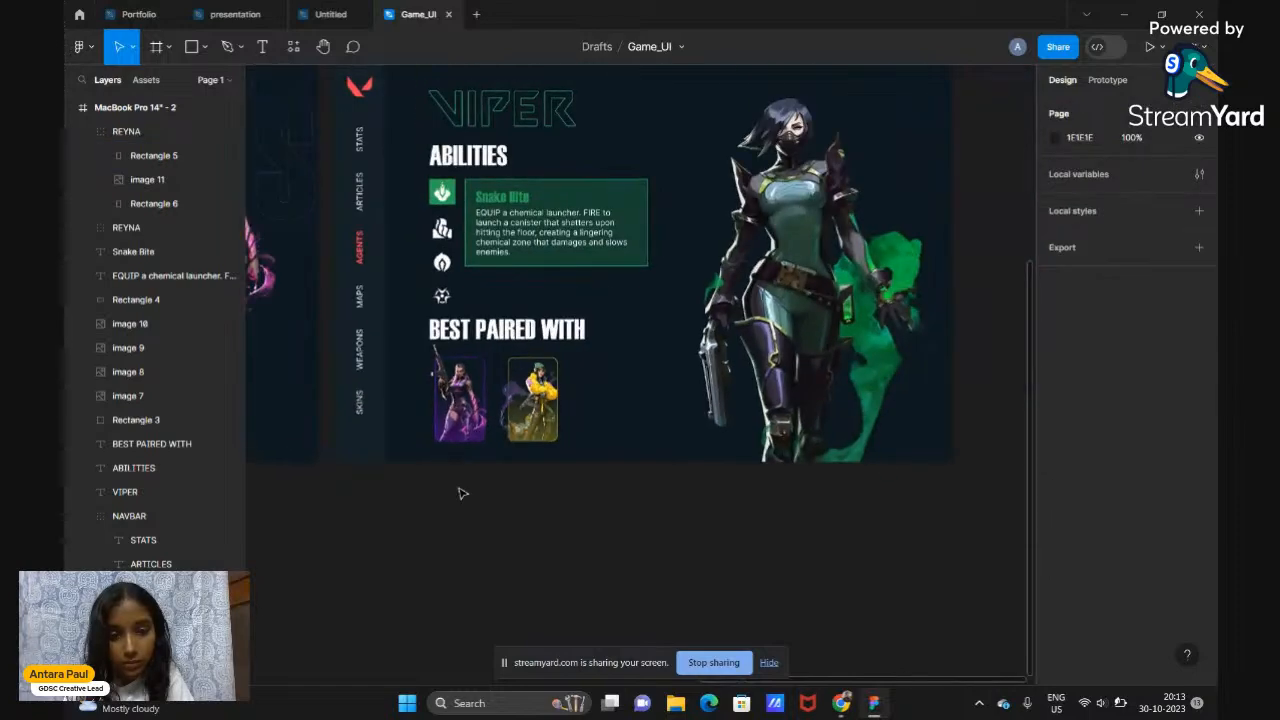
ctrl+scroll(462, 493, up, 3)
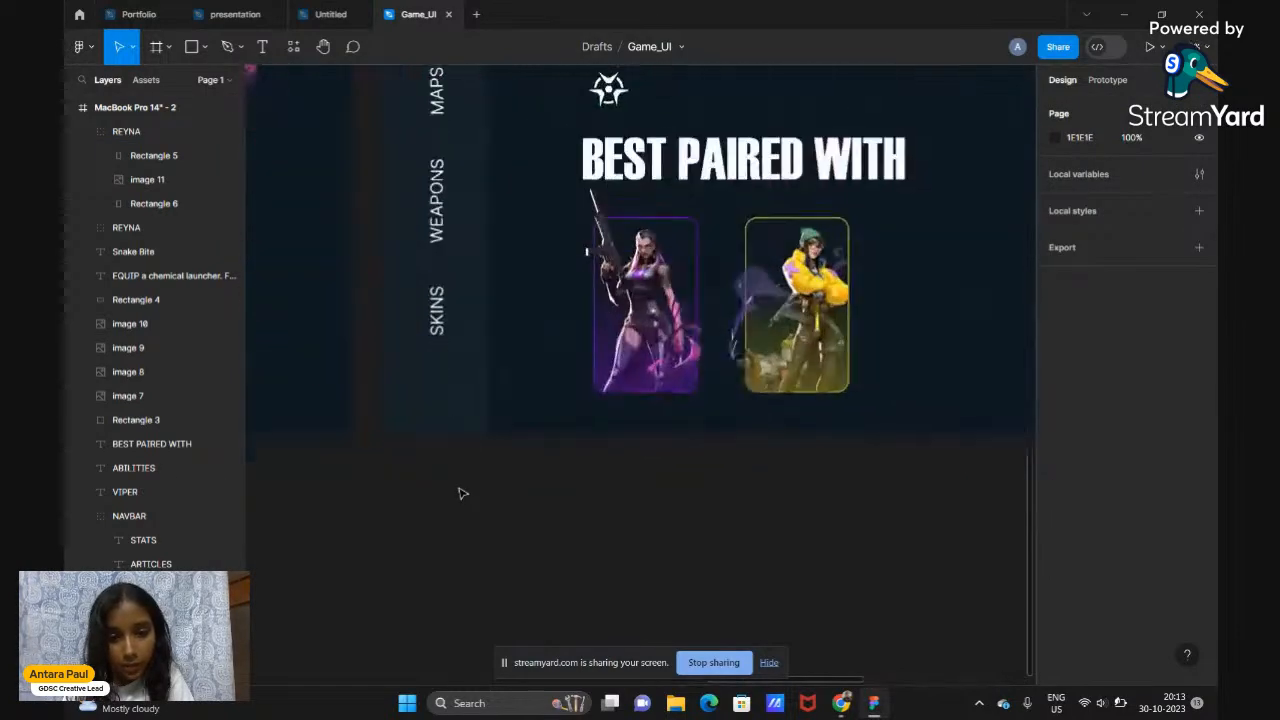
click(645, 348)
drag(645, 348, 688, 345)
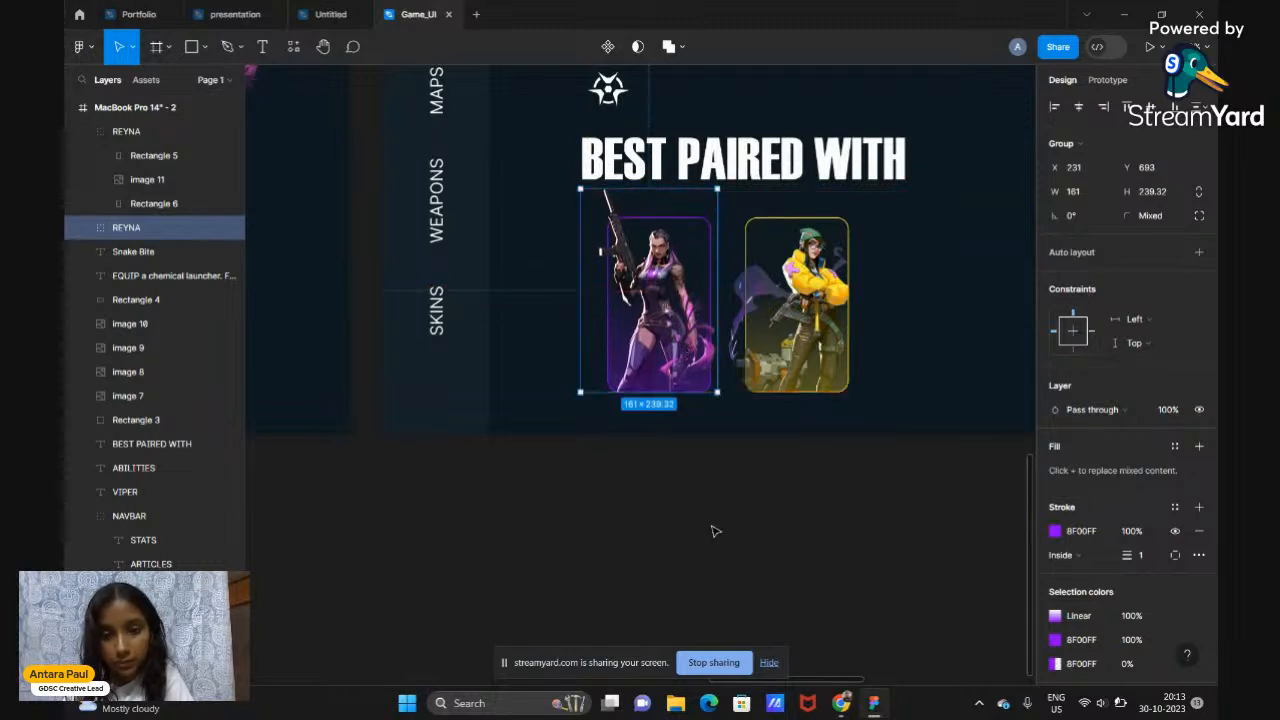
click(714, 528)
Pan around the frames to review the Reyna and Killjoy agent cards
scroll(714, 530, down, 5)
scroll(714, 531, down, 2)
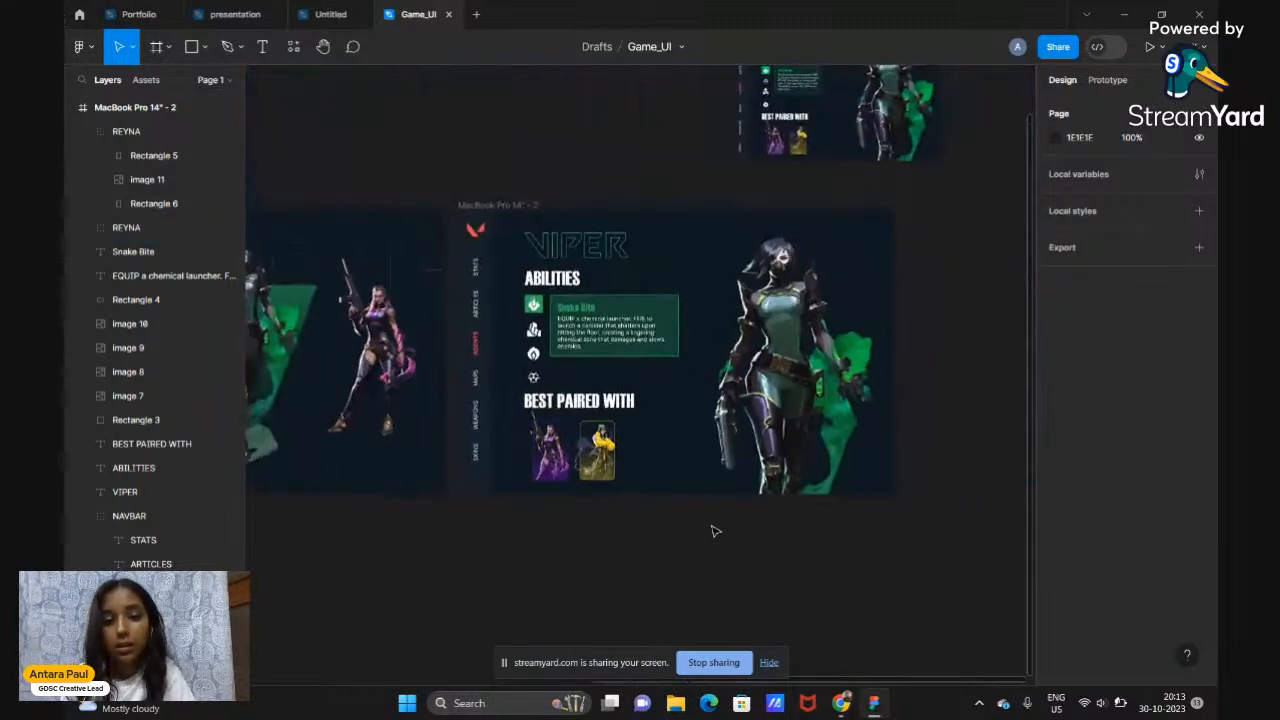
scroll(714, 531, up, 2)
scroll(714, 531, down, 2)
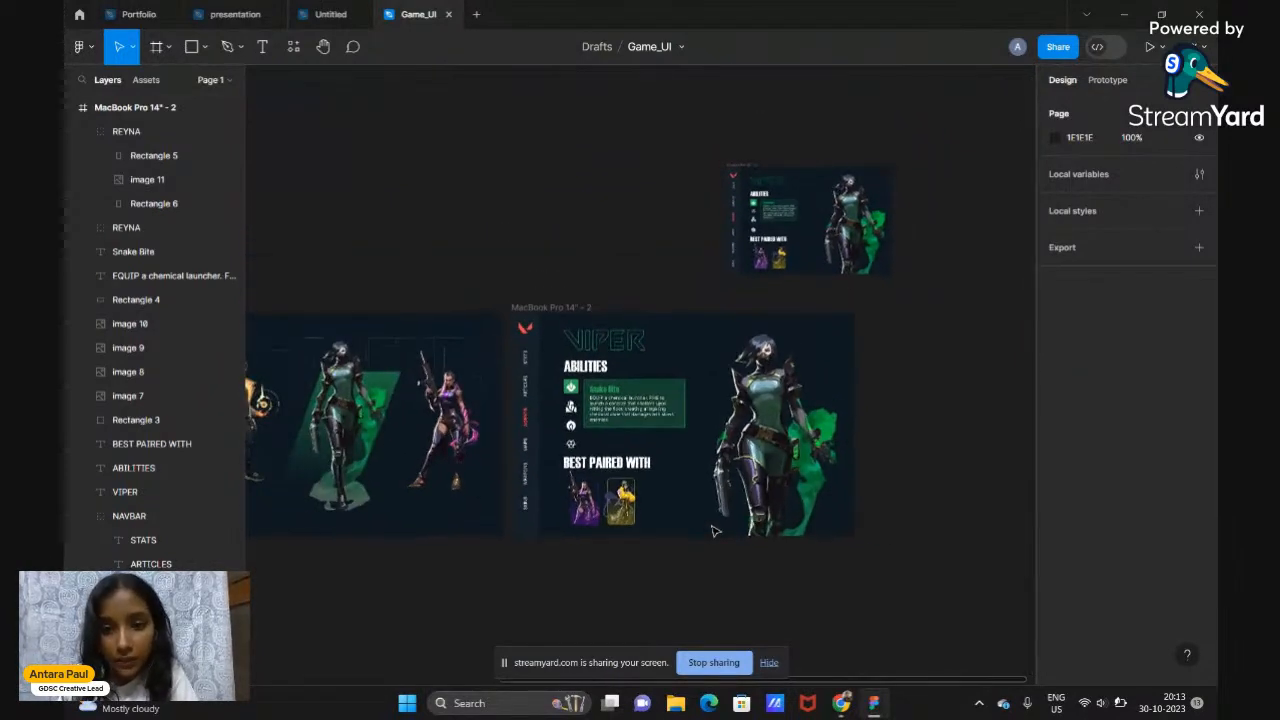
scroll(714, 531, down, 2)
scroll(714, 531, left, 2)
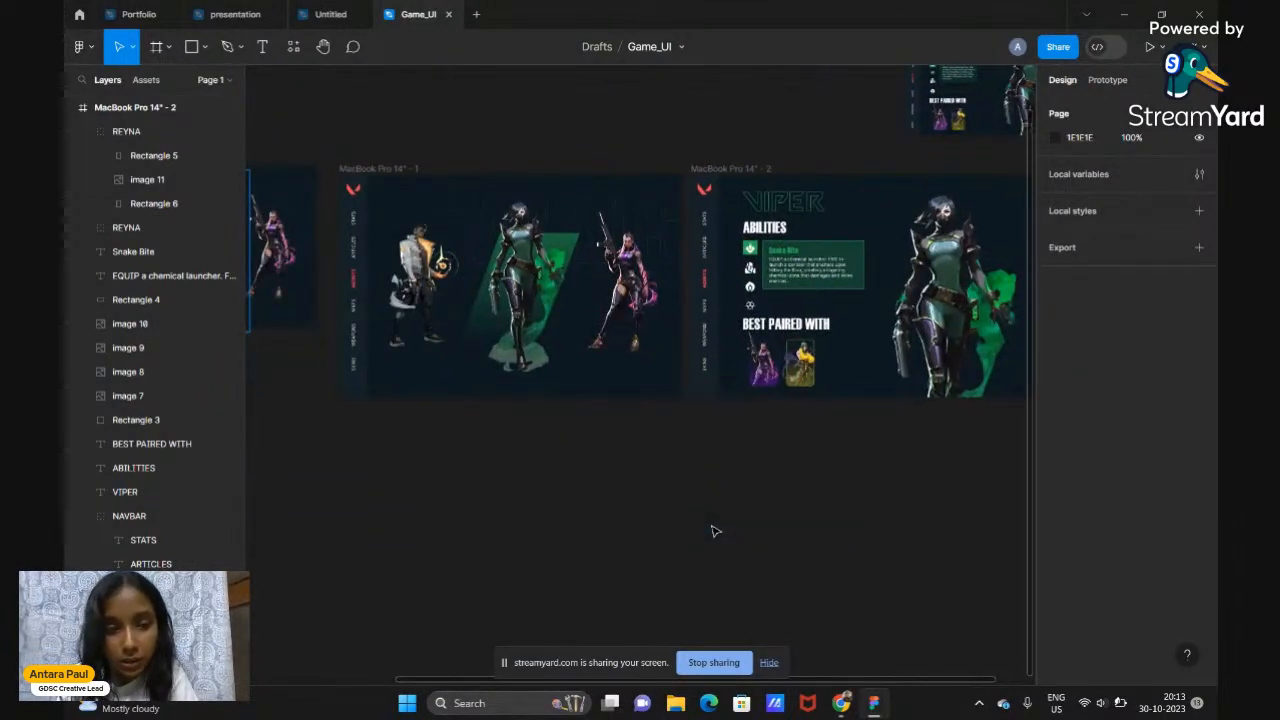
scroll(714, 531, right, 2)
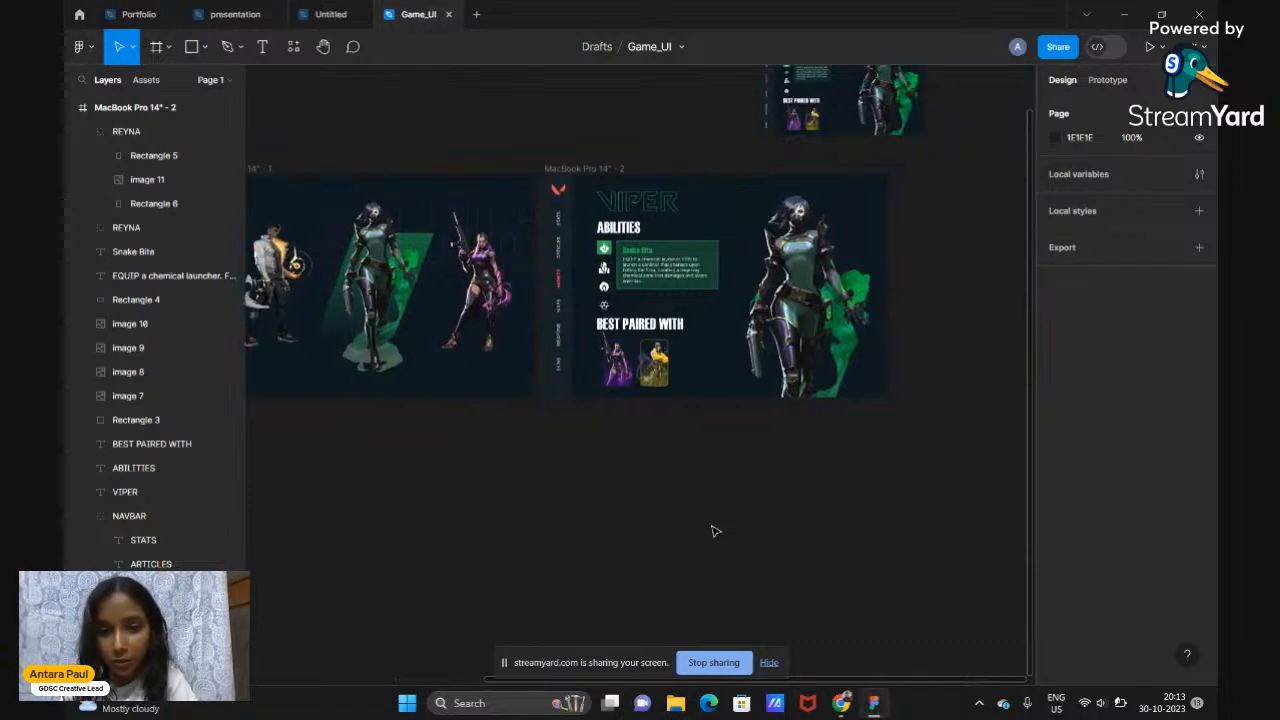
scroll(714, 531, up, 3)
scroll(714, 531, down, 1)
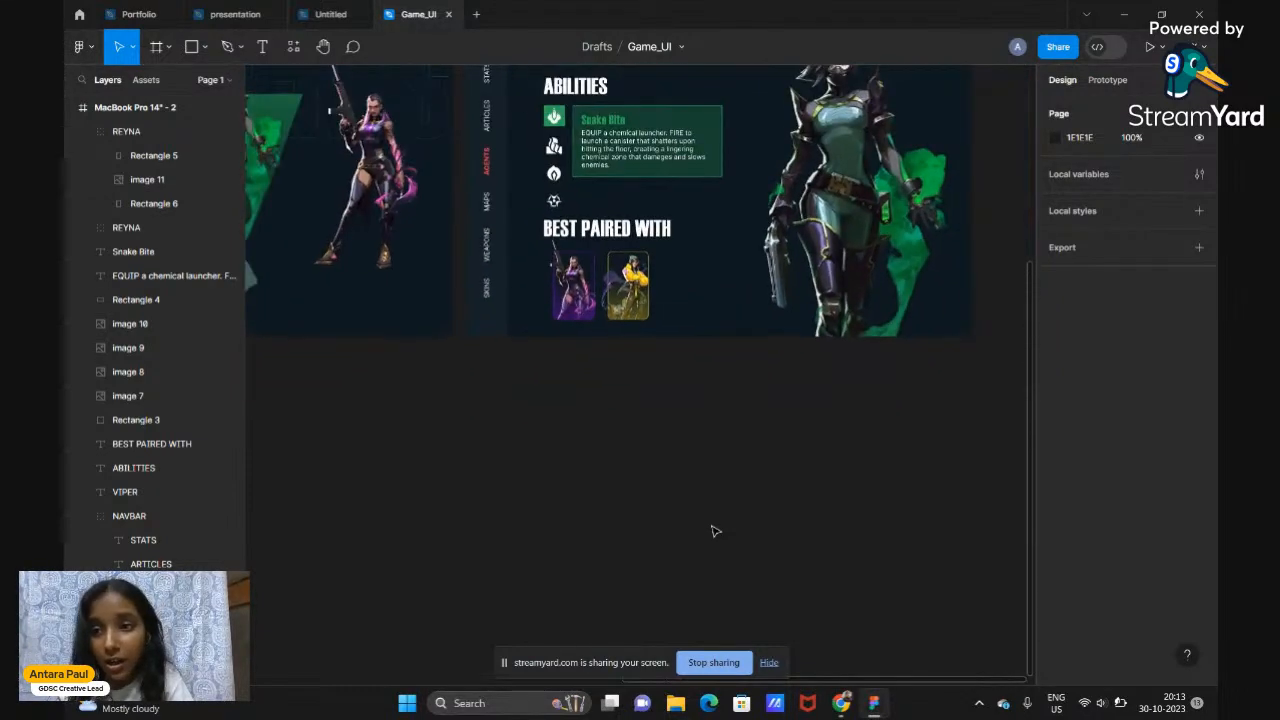
scroll(714, 531, up, 2)
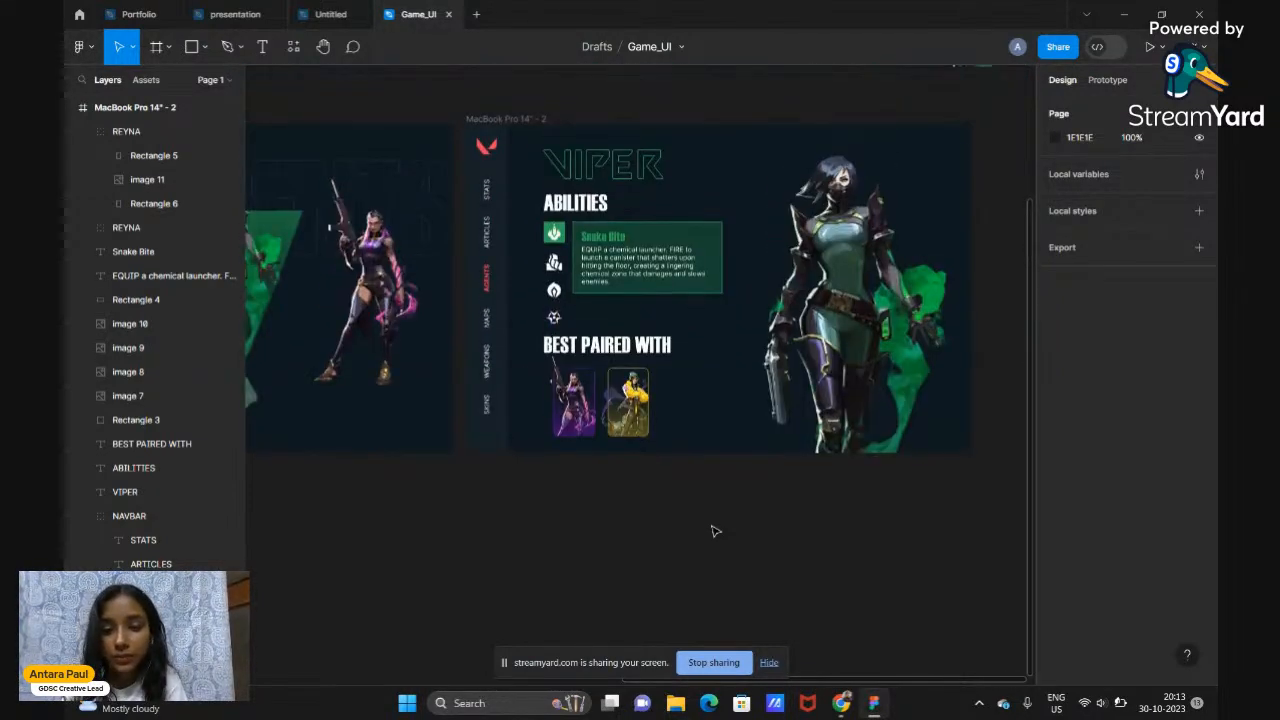
scroll(714, 531, right, 1)
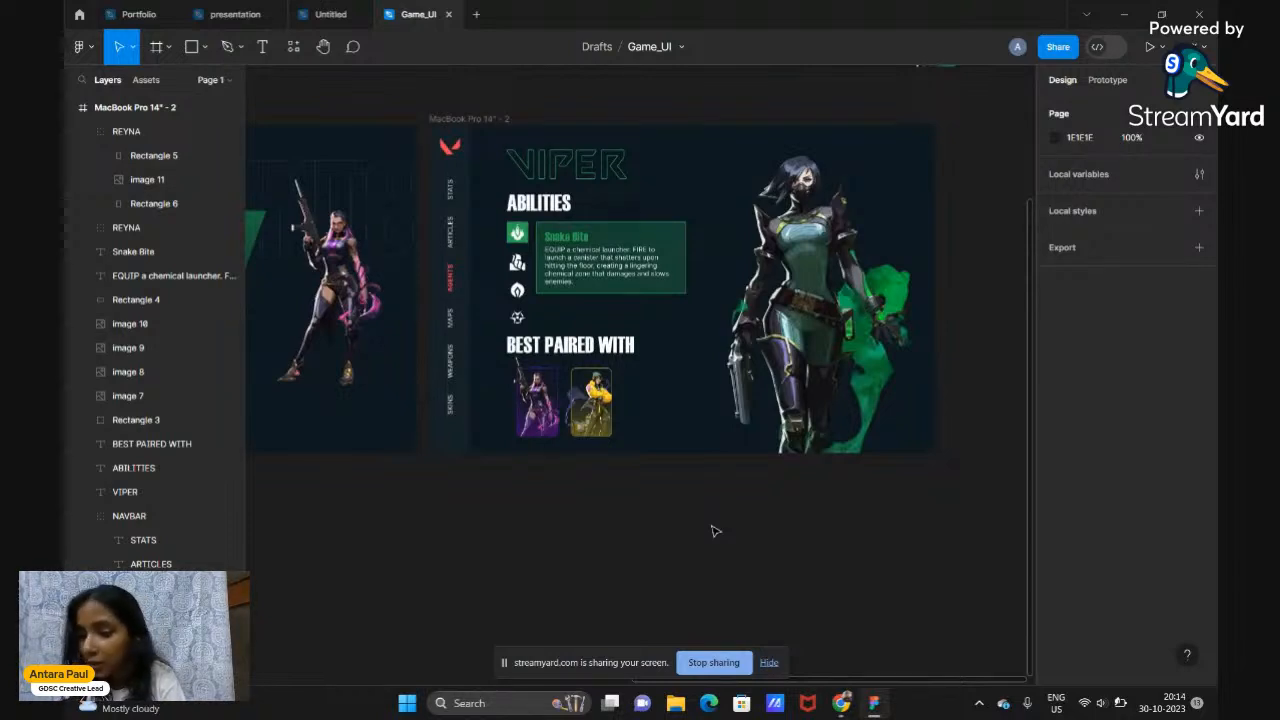
scroll(714, 531, left, 4)
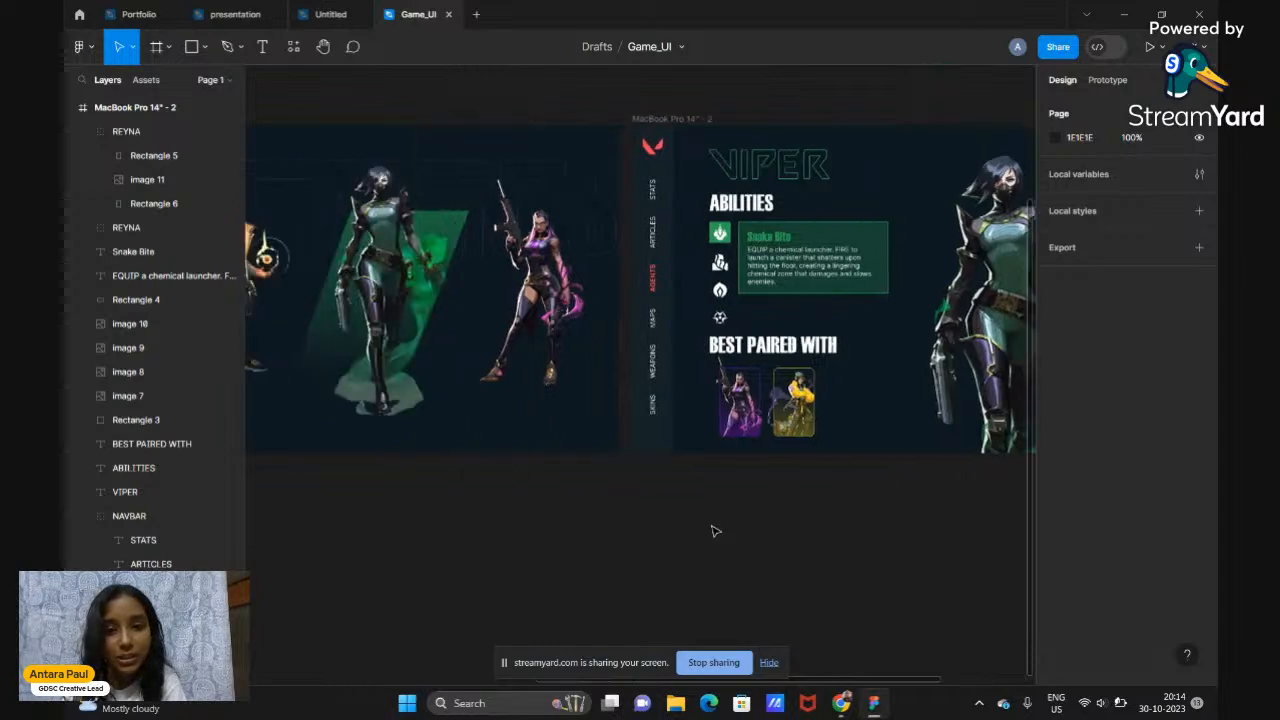
scroll(714, 531, left, 1)
scroll(714, 531, right, 5)
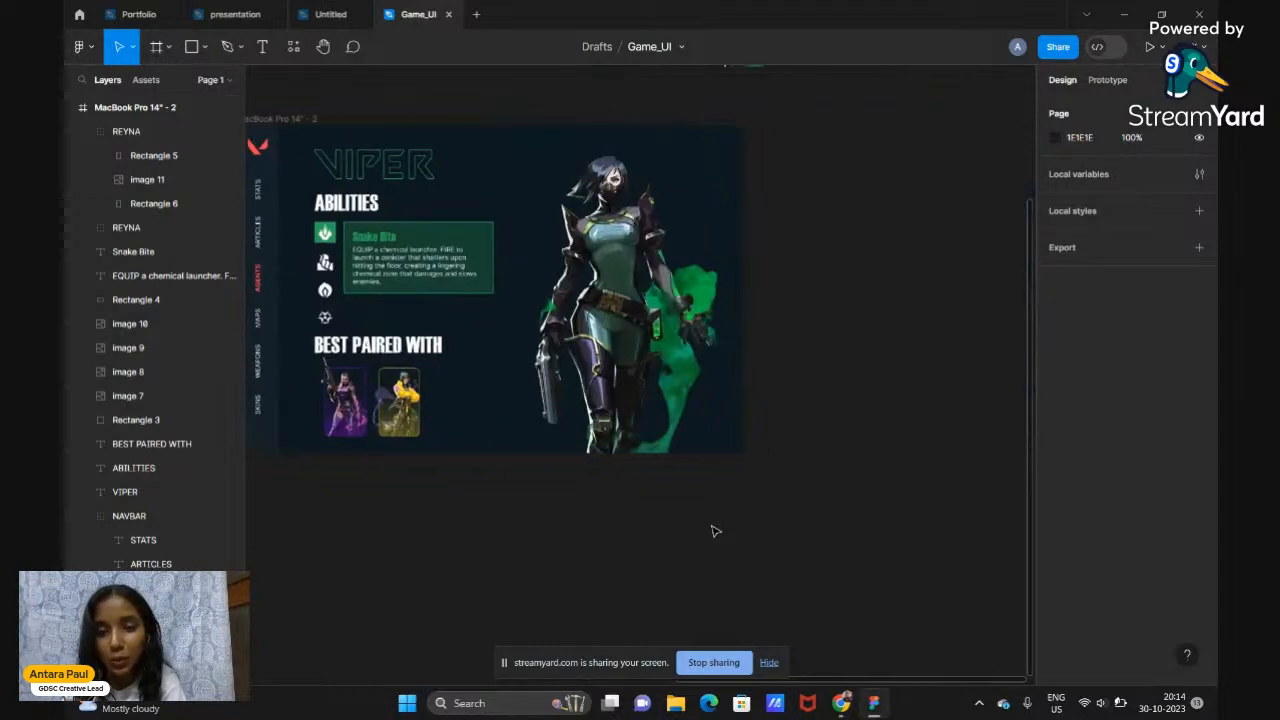
scroll(714, 531, up, 3)
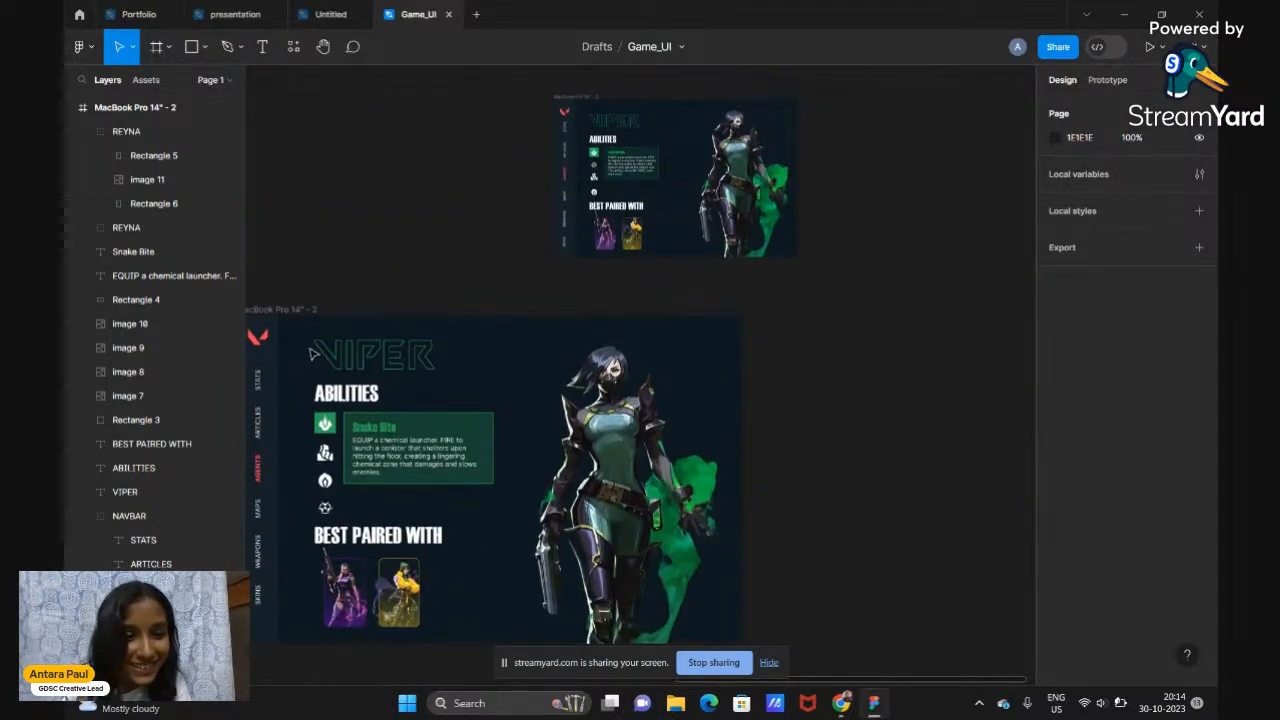
scroll(315, 355, left, 5)
scroll(710, 302, right, 5)
scroll(710, 302, down, 10)
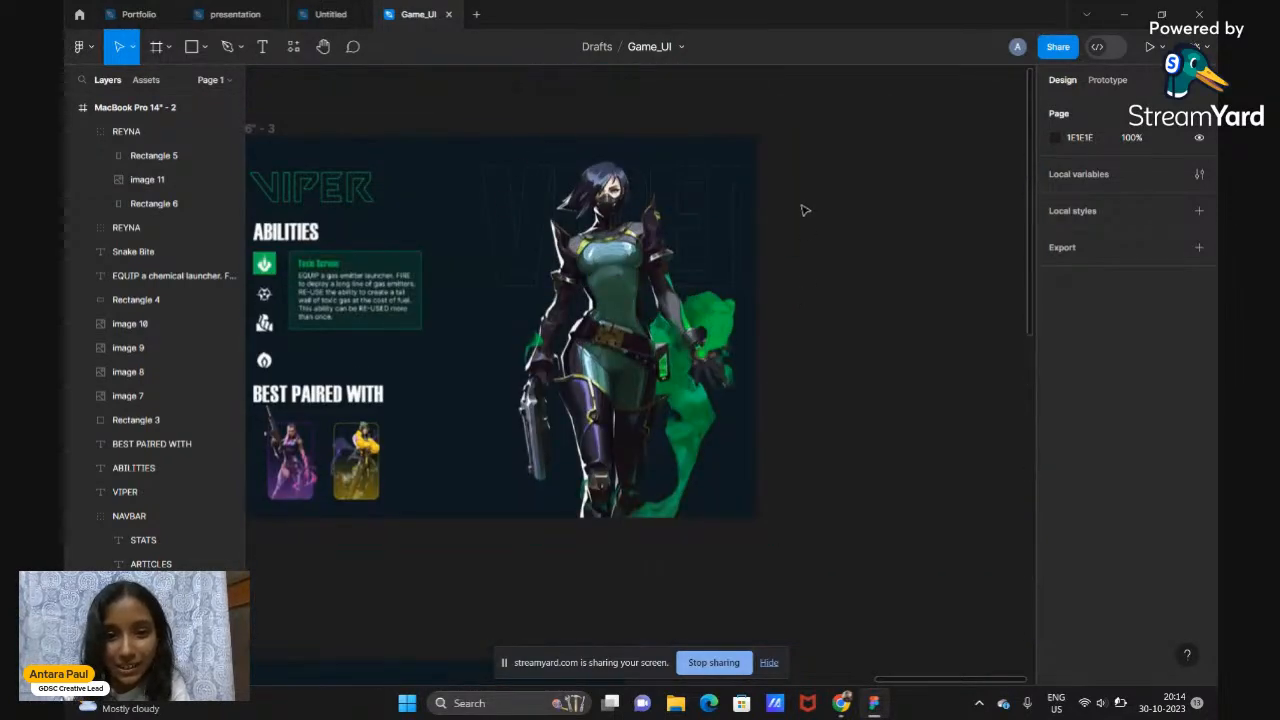
scroll(588, 357, up, 5)
scroll(588, 357, right, 2)
scroll(586, 357, down, 3)
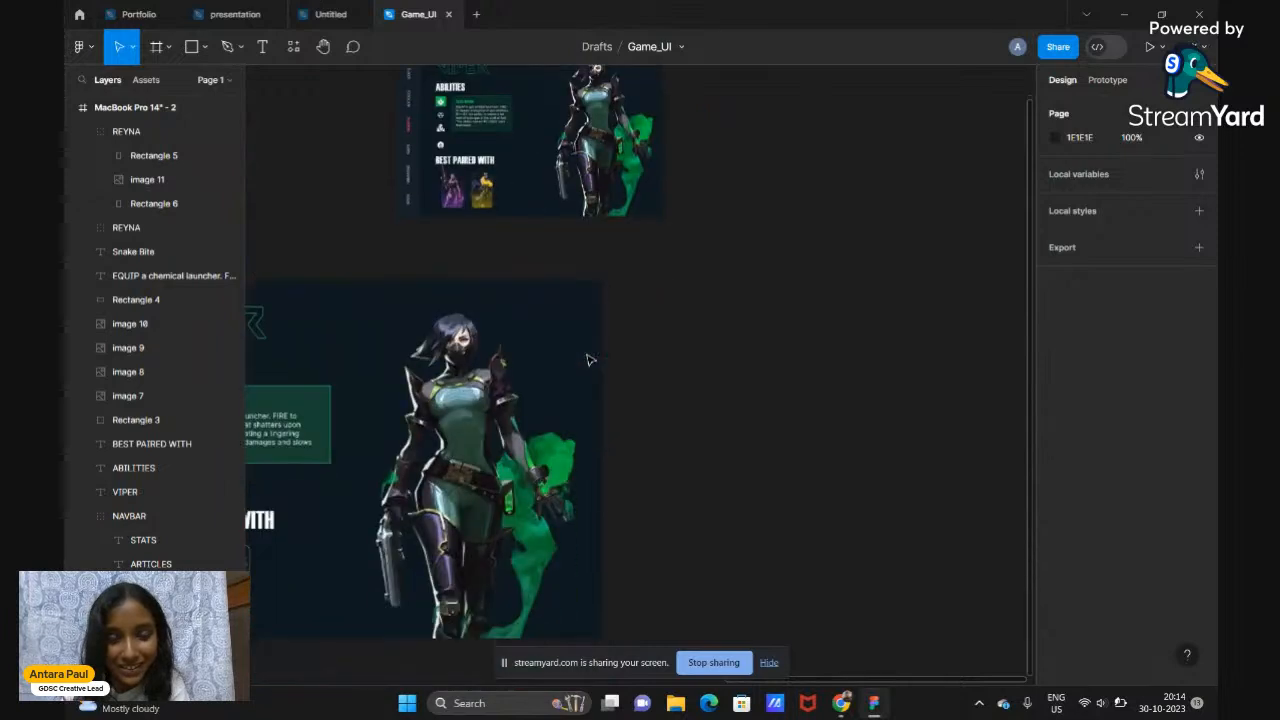
scroll(333, 257, left, 5)
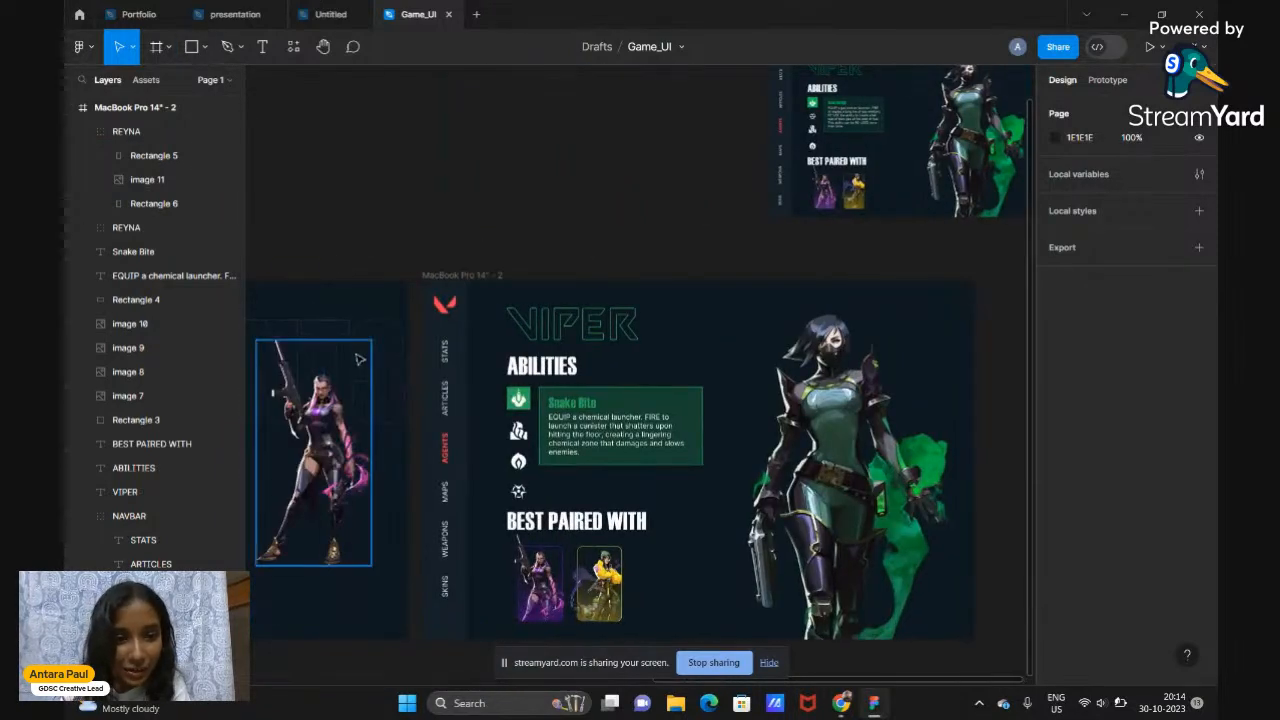
scroll(358, 358, left, 2)
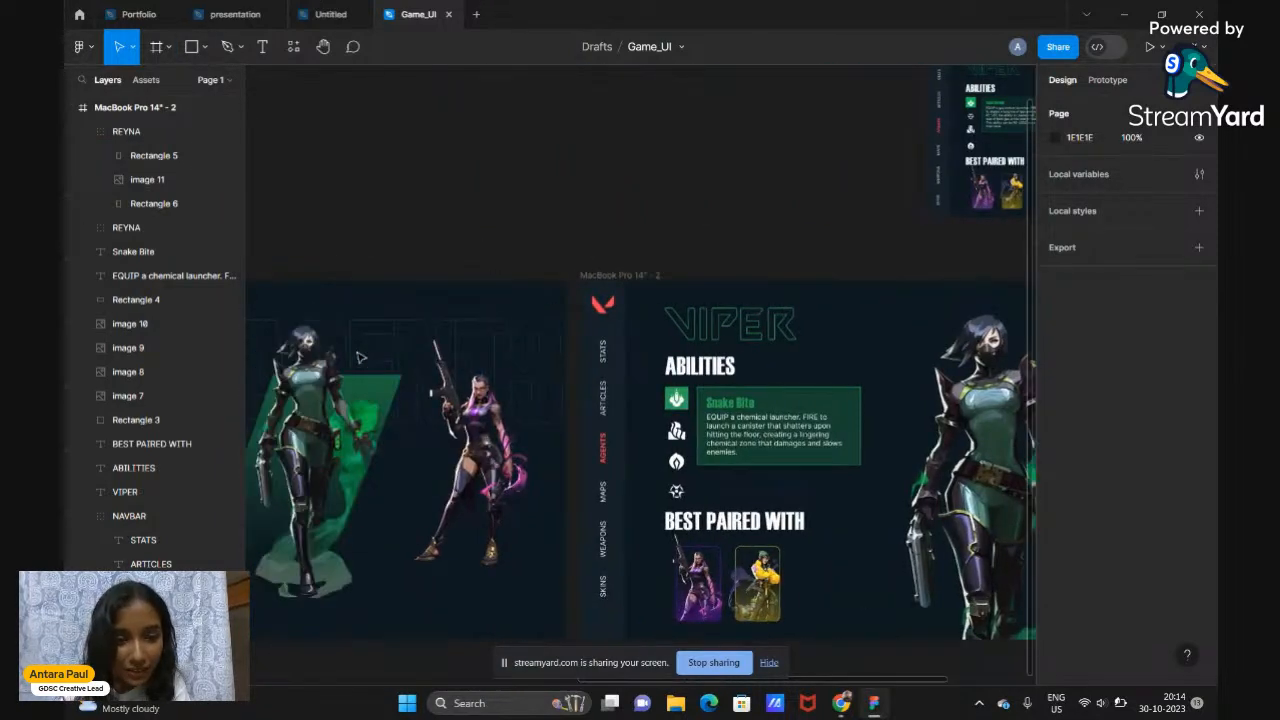
Move the outlined AGENTS text behind the Viper character and change its wording to VIPER
click(520, 332)
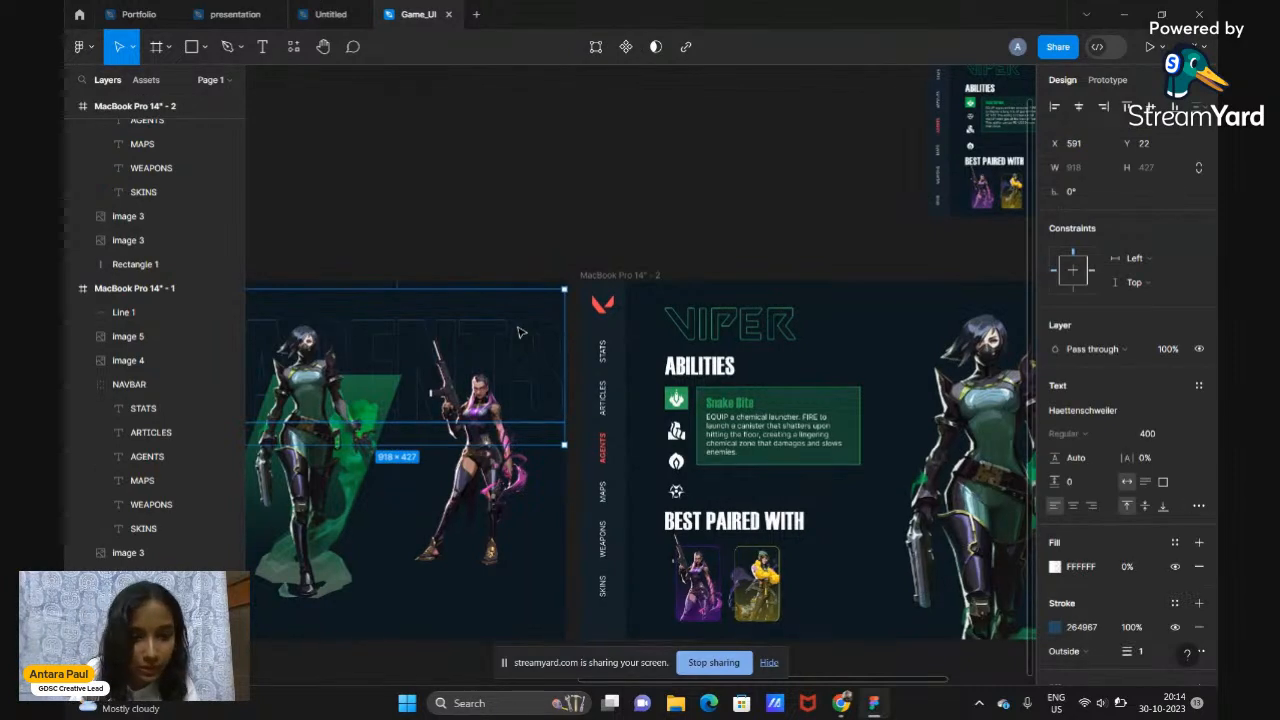
drag(520, 332, 996, 343)
scroll(996, 343, right, 3)
drag(623, 377, 724, 357)
double_click(673, 367)
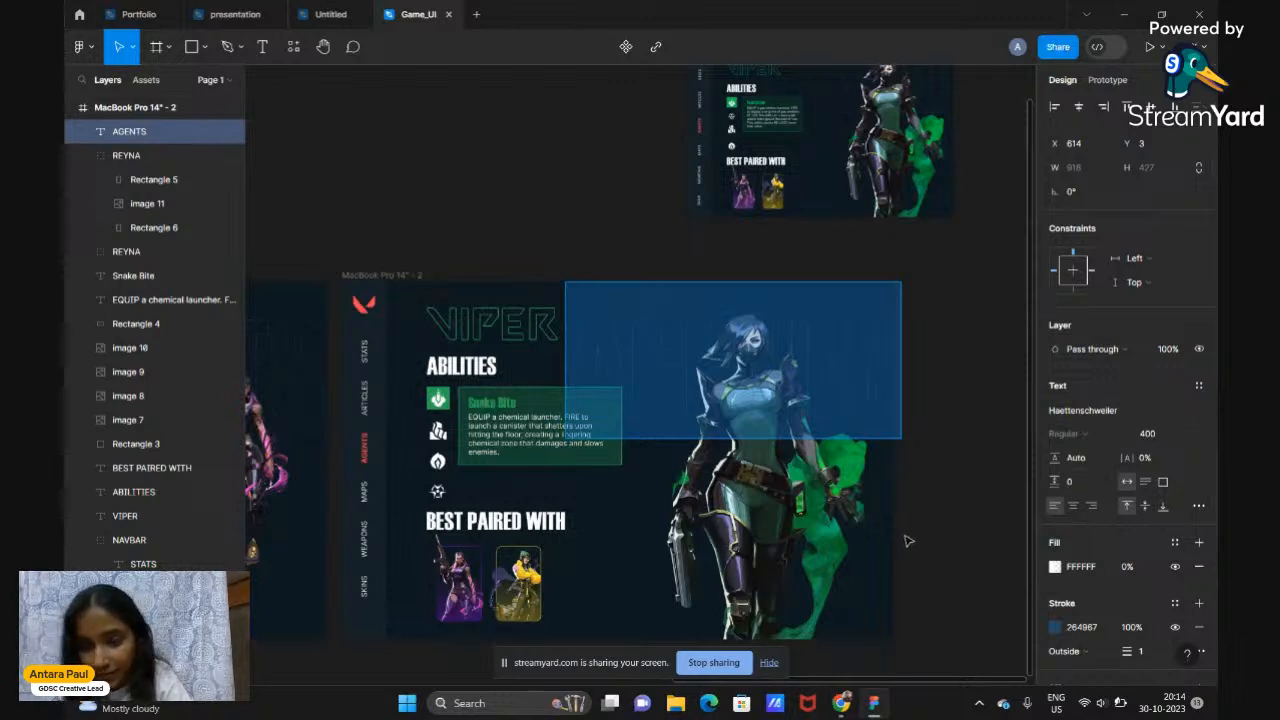
text(VIPER)
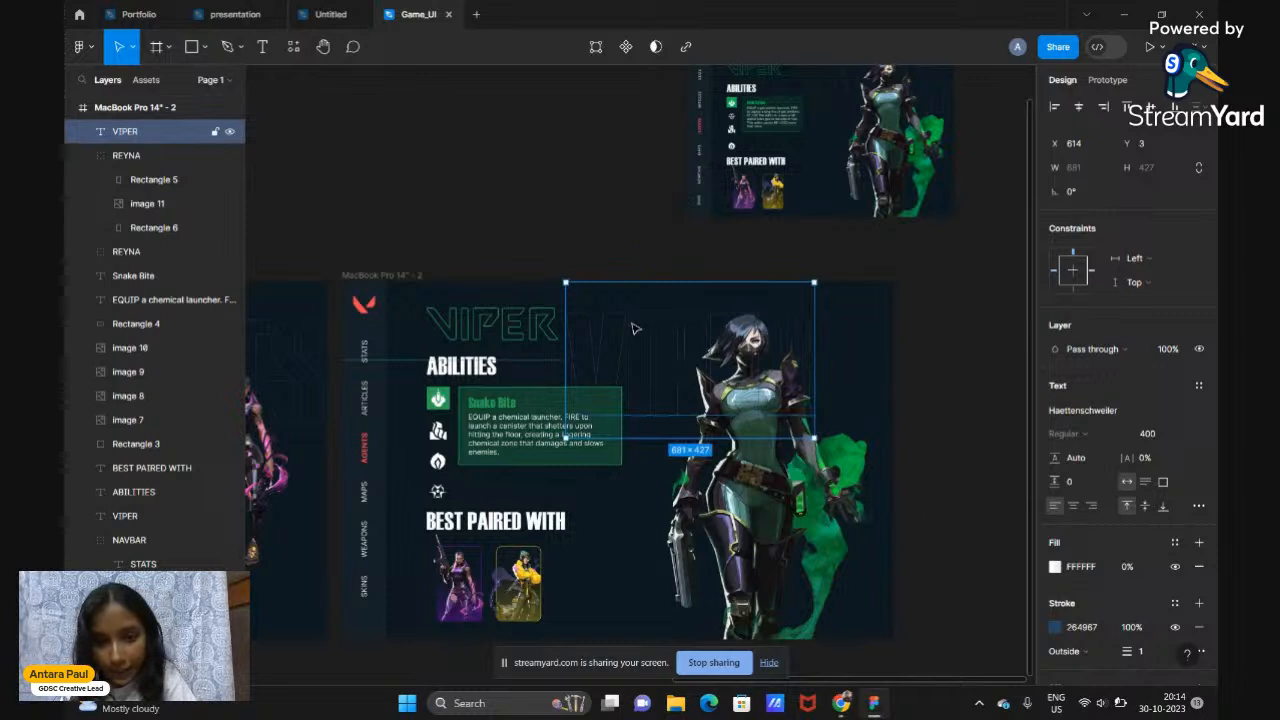
drag(665, 330, 719, 330)
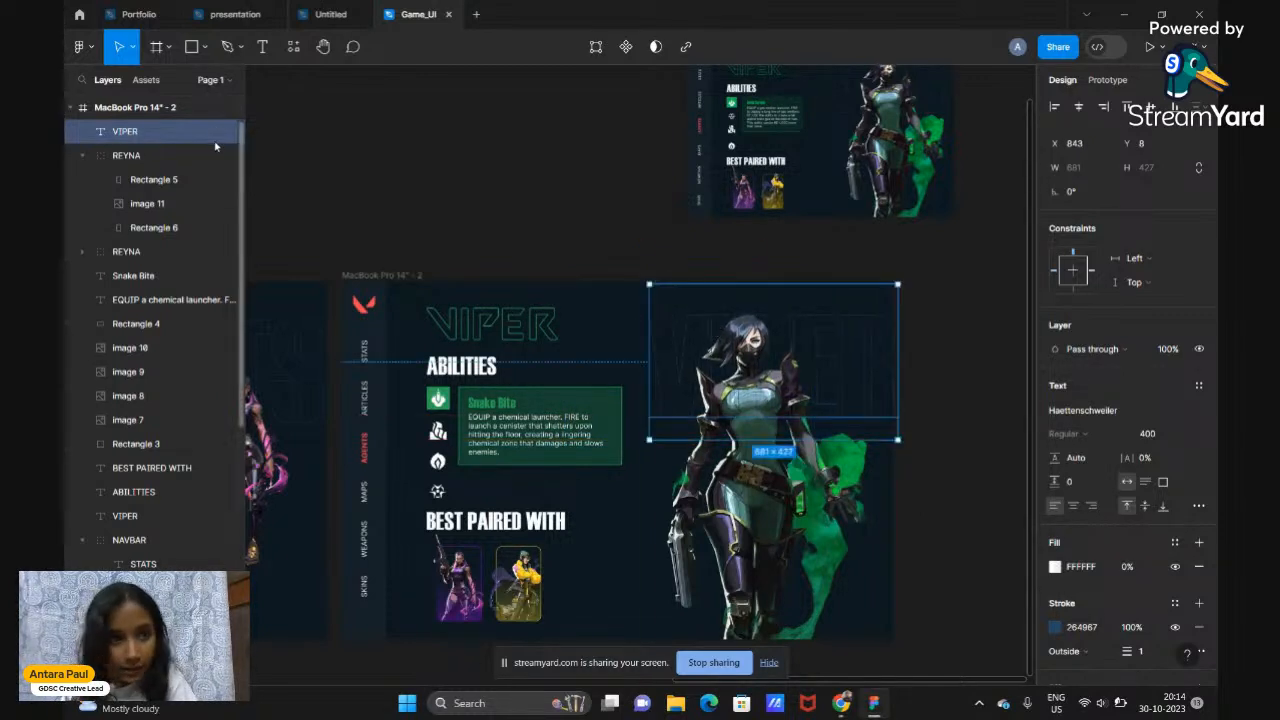
Send the VIPER text layer to the bottom of the frame's stack, below Rectangle 1
drag(150, 133, 158, 532)
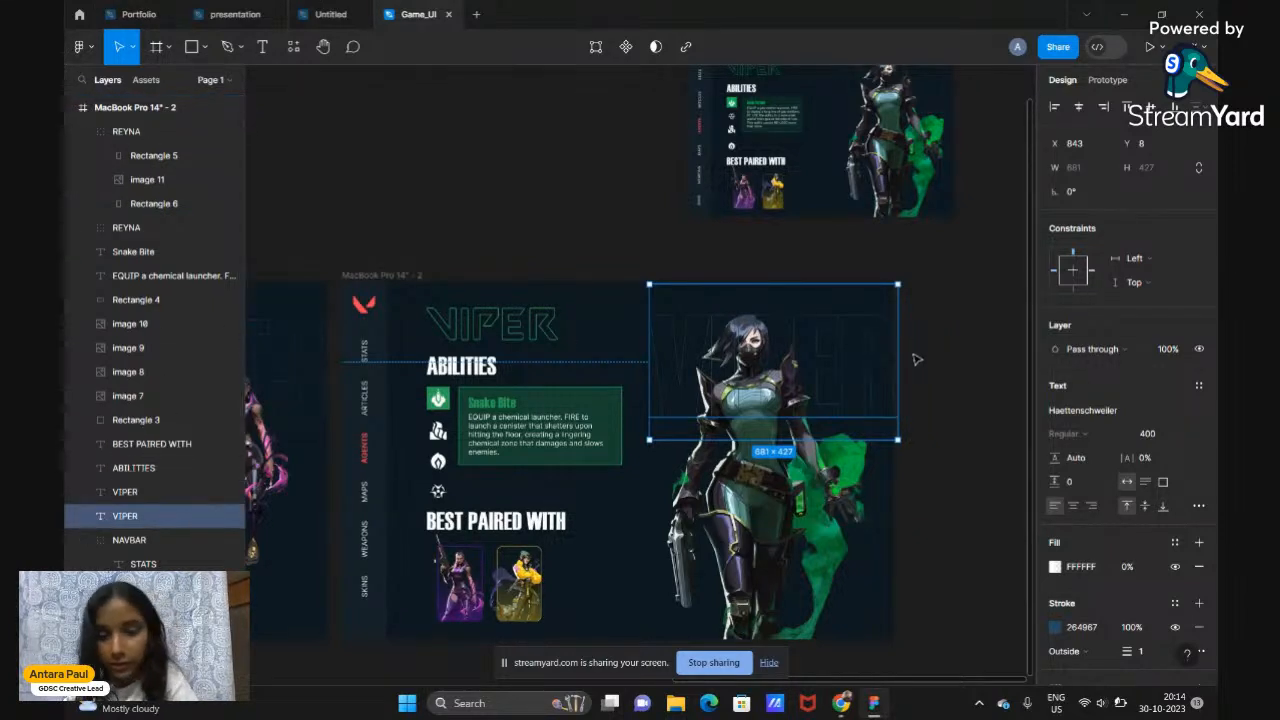
scroll(200, 420, down, 5)
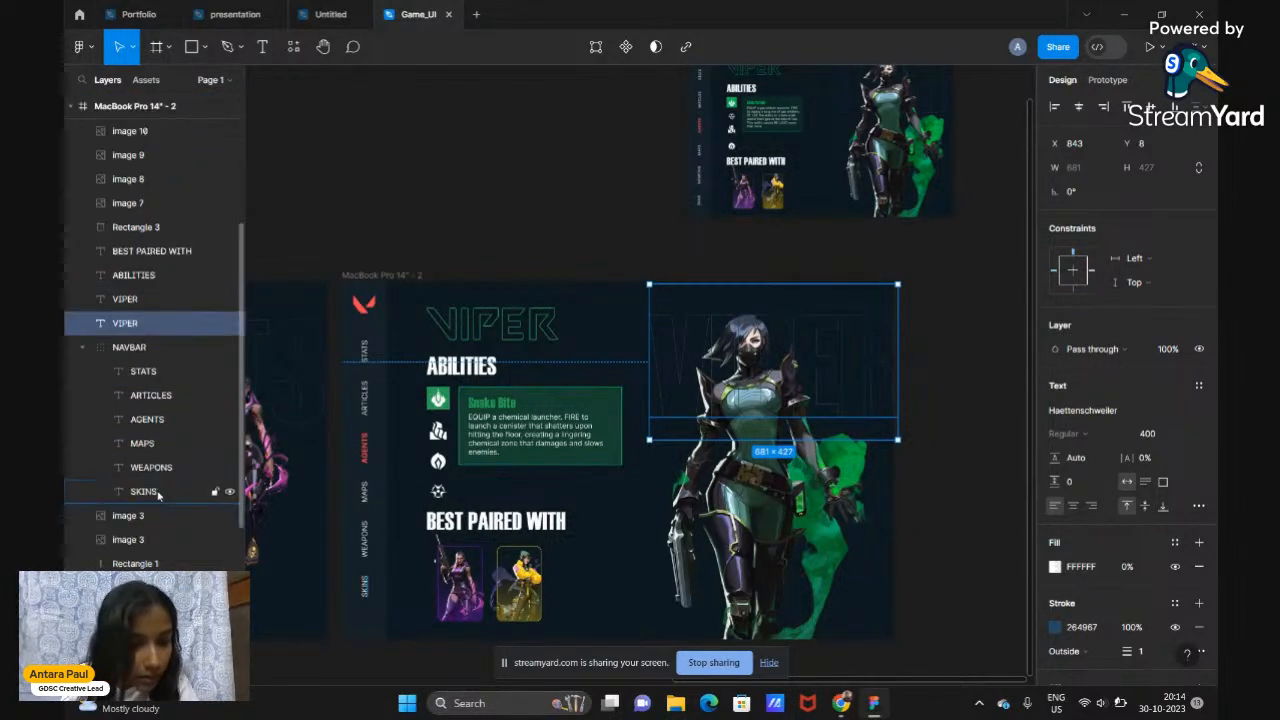
drag(177, 234, 140, 500)
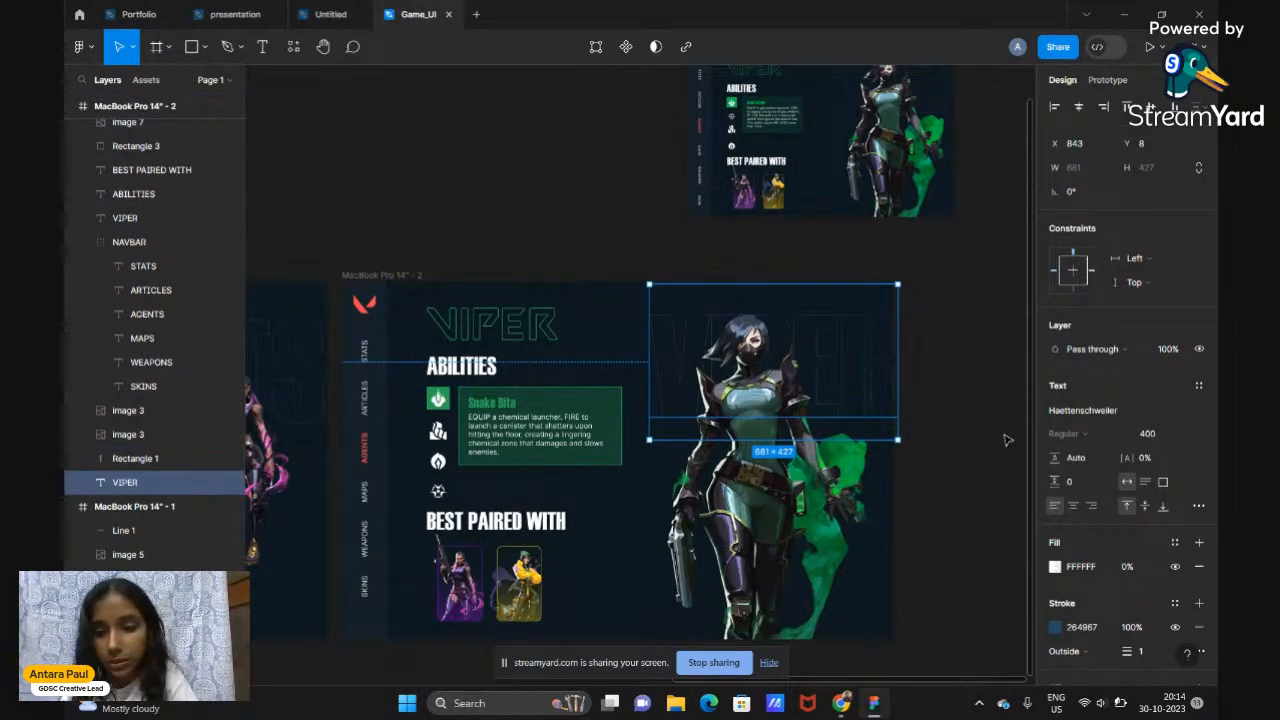
click(952, 425)
scroll(950, 425, down, 2)
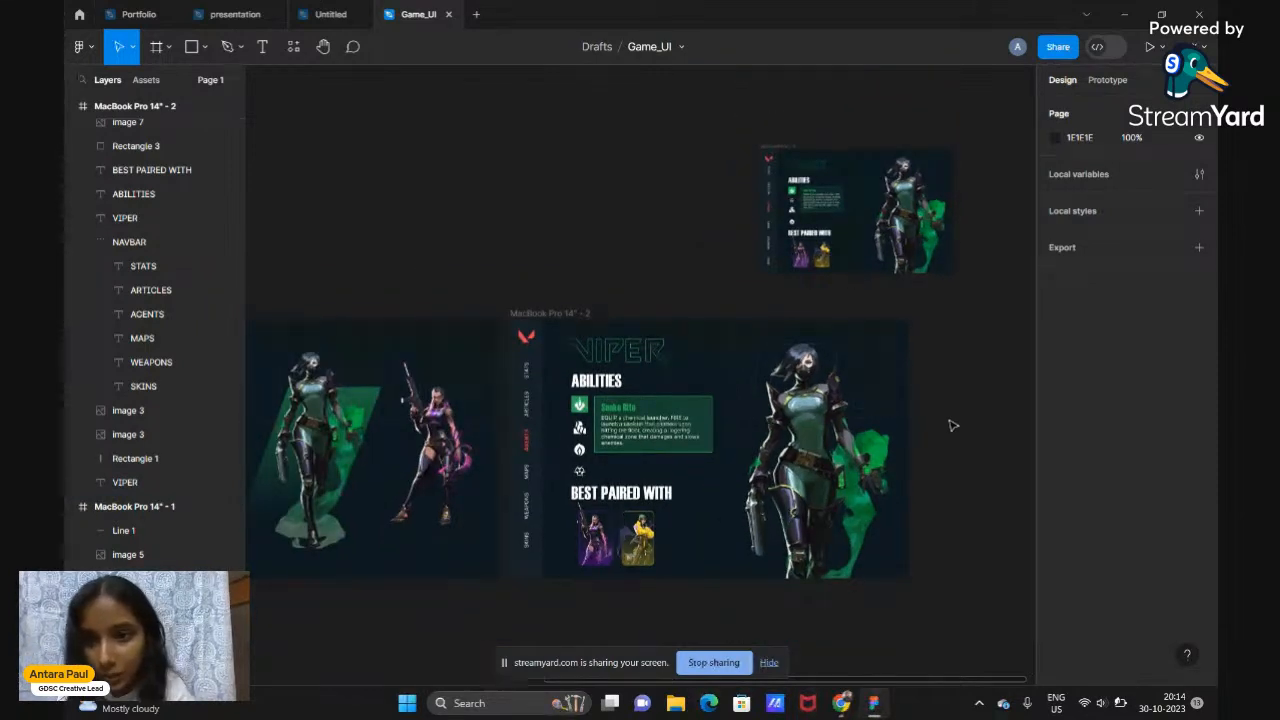
scroll(952, 425, up, 1)
scroll(952, 425, down, 2)
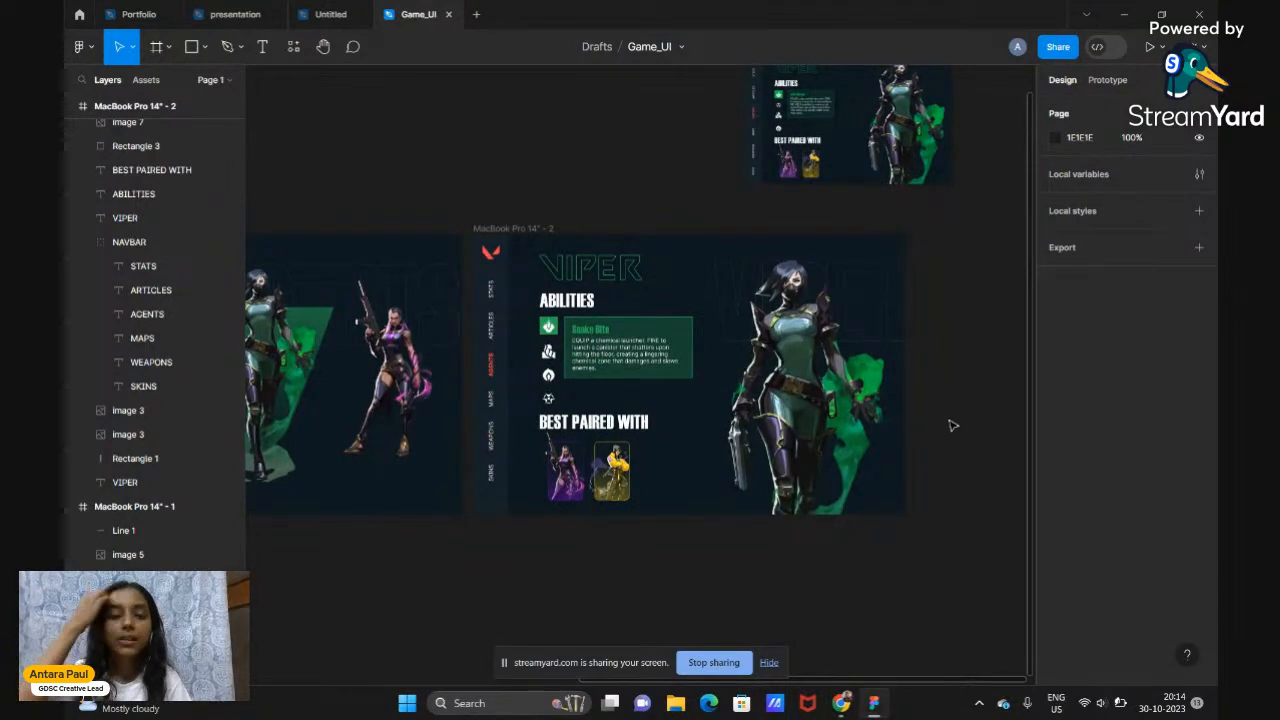
scroll(952, 425, down, 2)
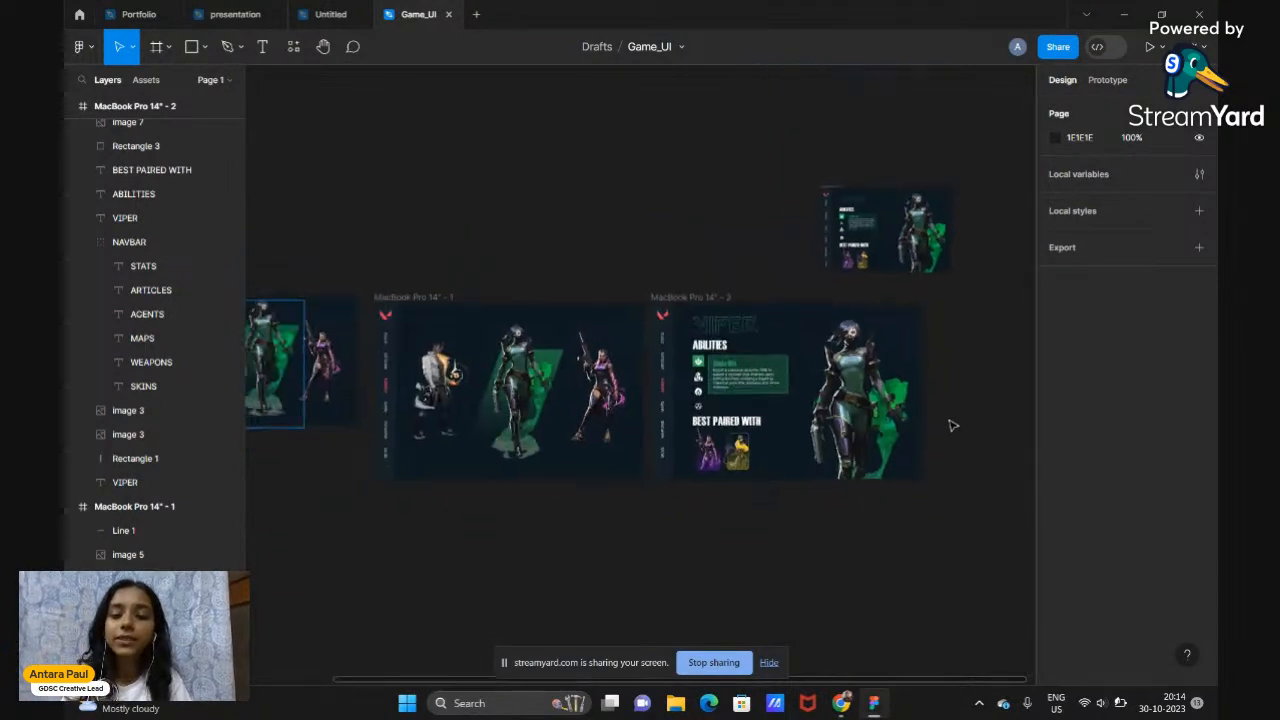
scroll(952, 425, up, 3)
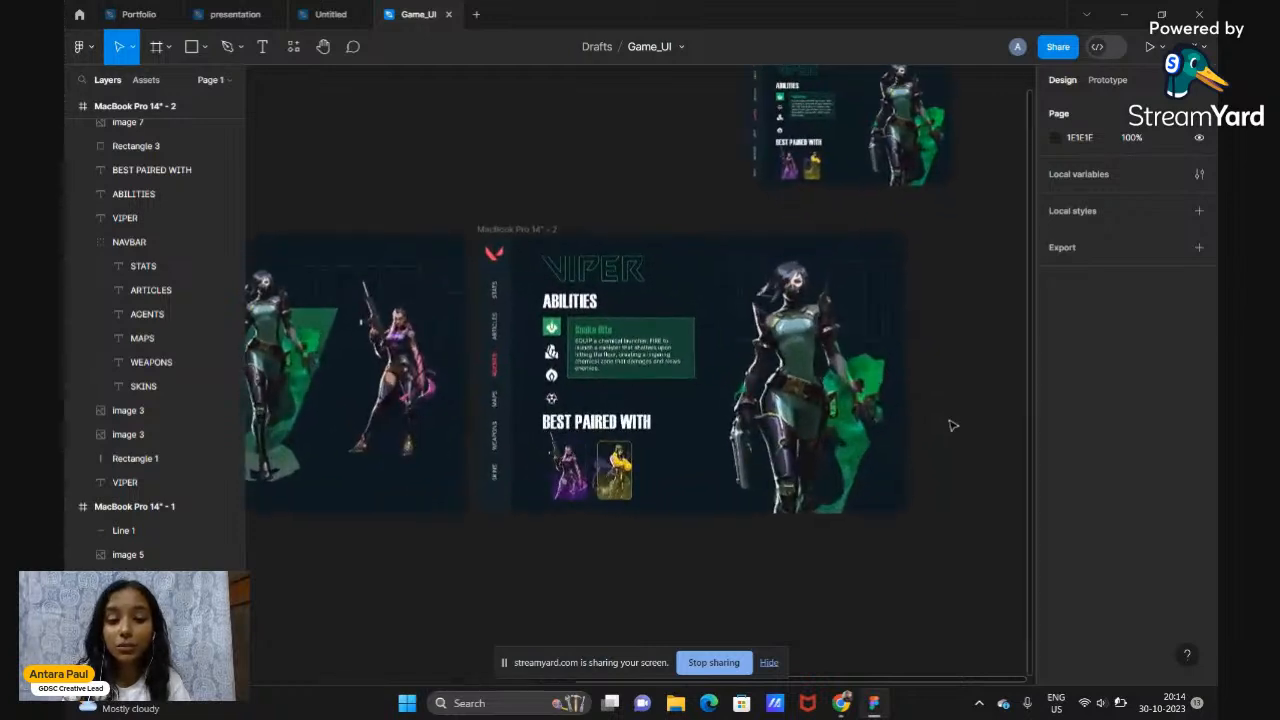
scroll(952, 425, up, 1)
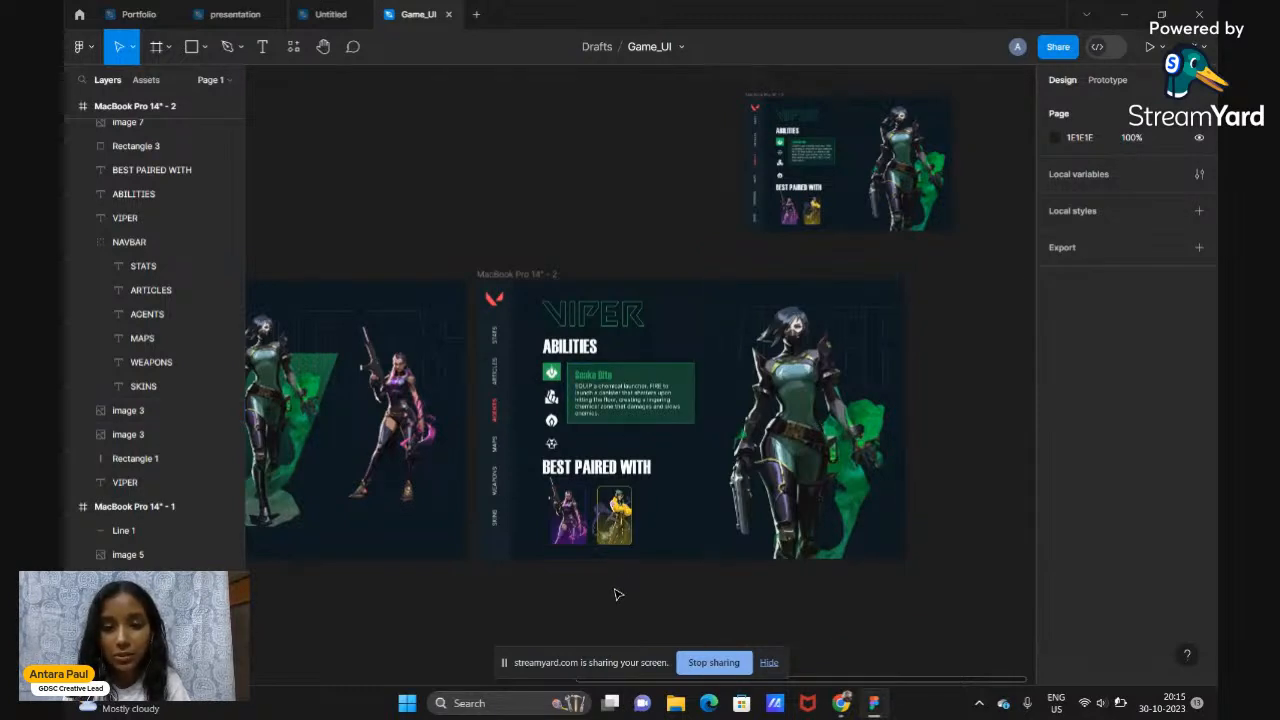
scroll(617, 594, up, 4)
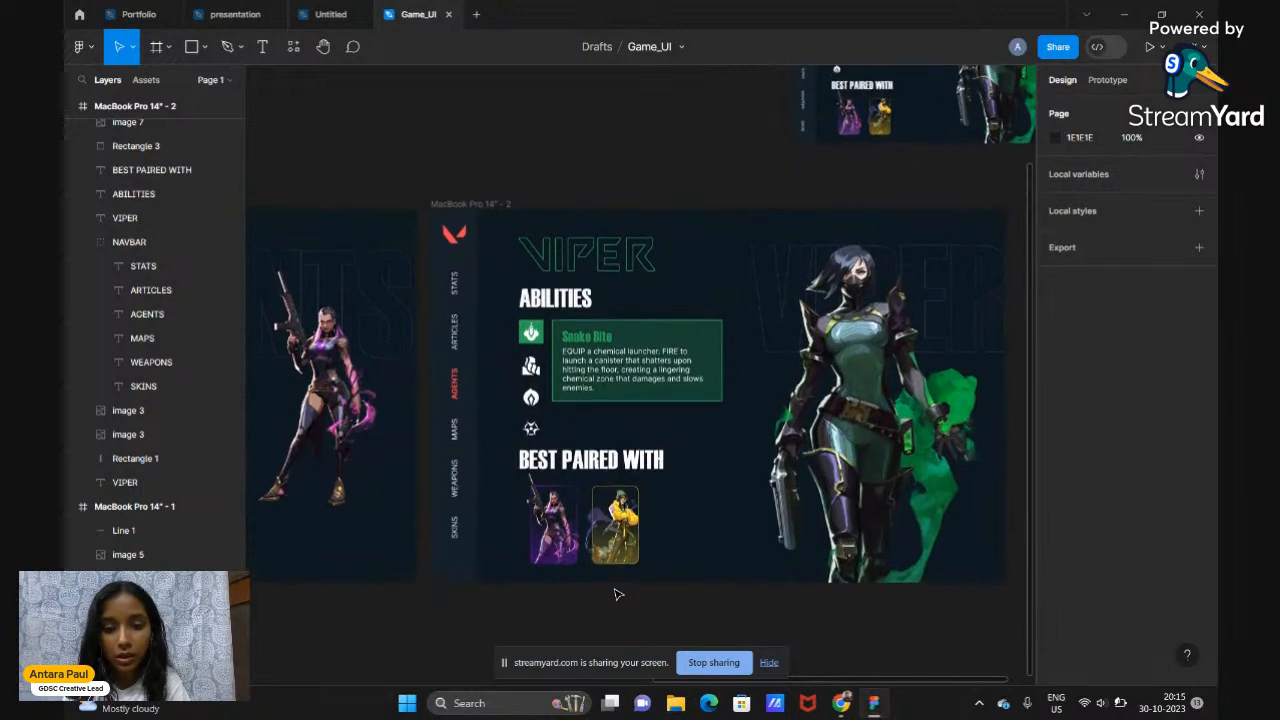
scroll(617, 594, right, 1)
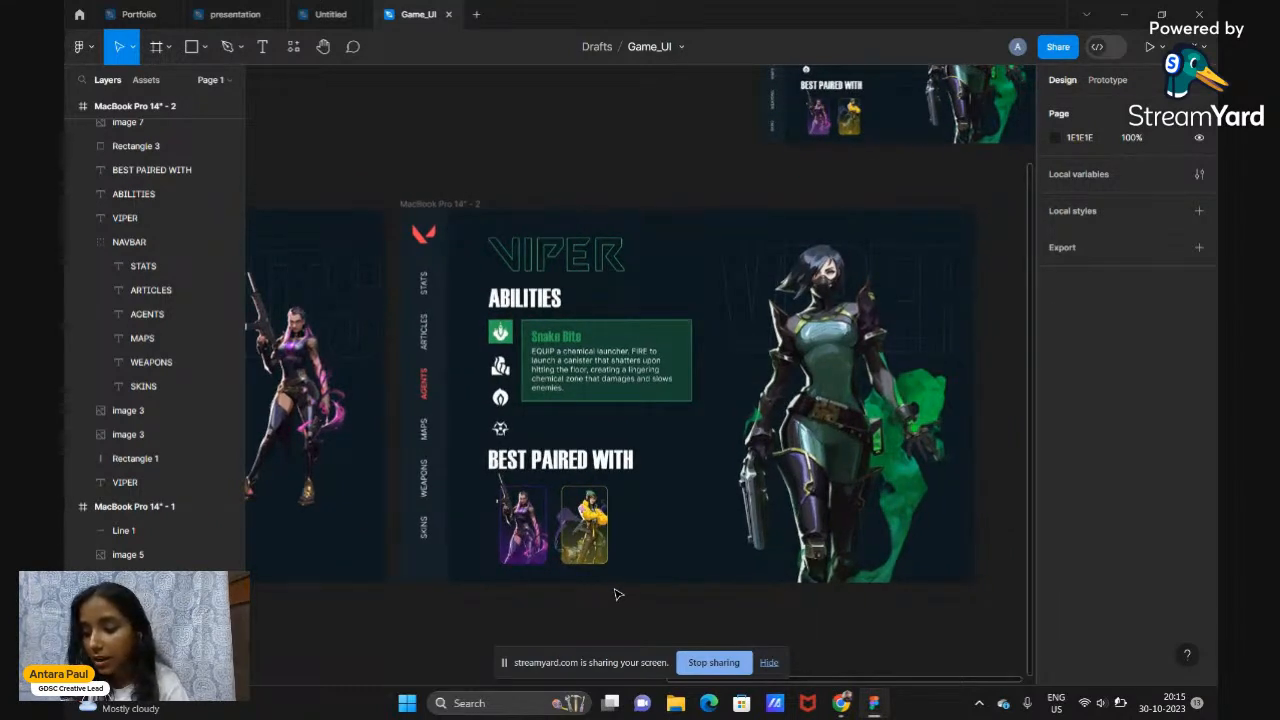
scroll(617, 594, down, 3)
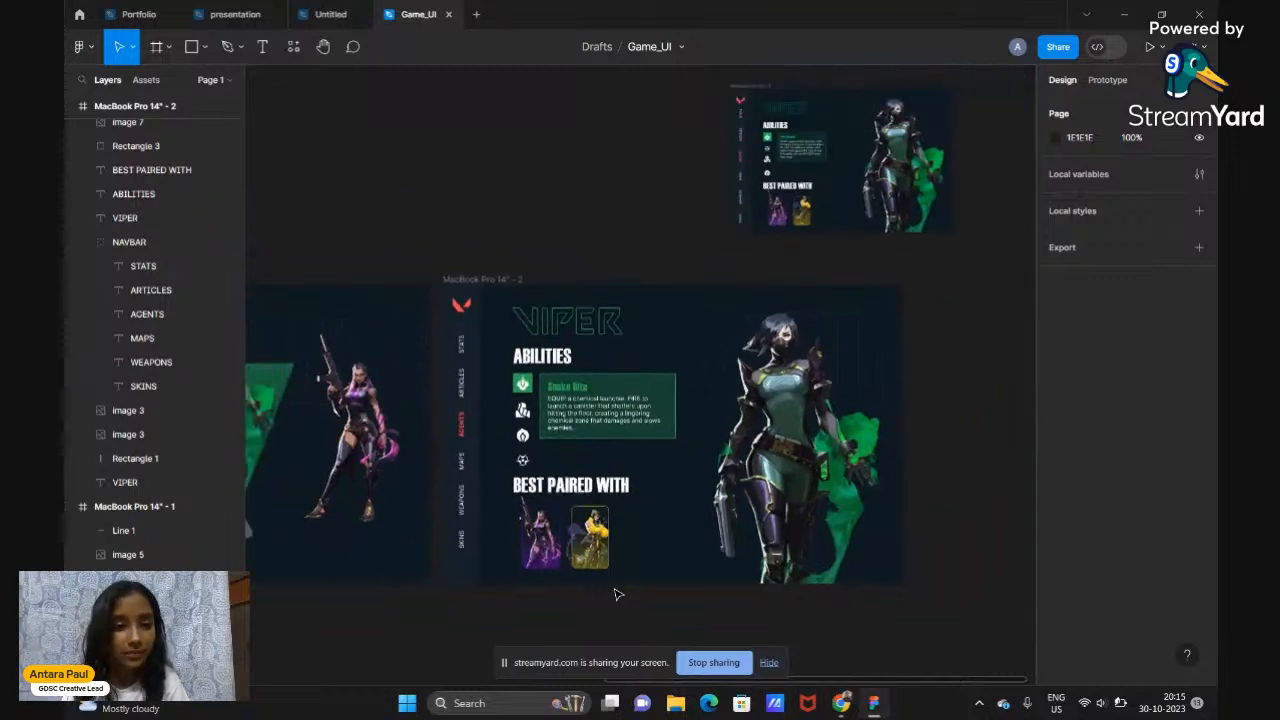
scroll(617, 594, left, 5)
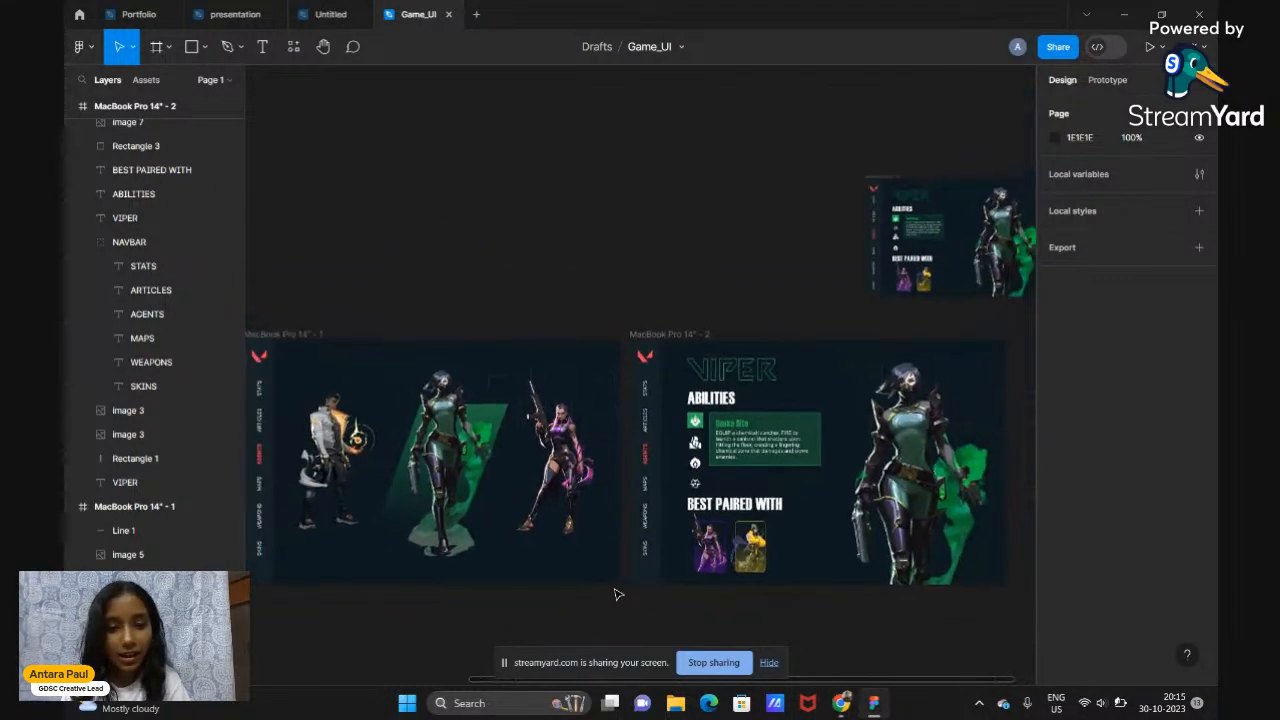
scroll(617, 594, down, 2)
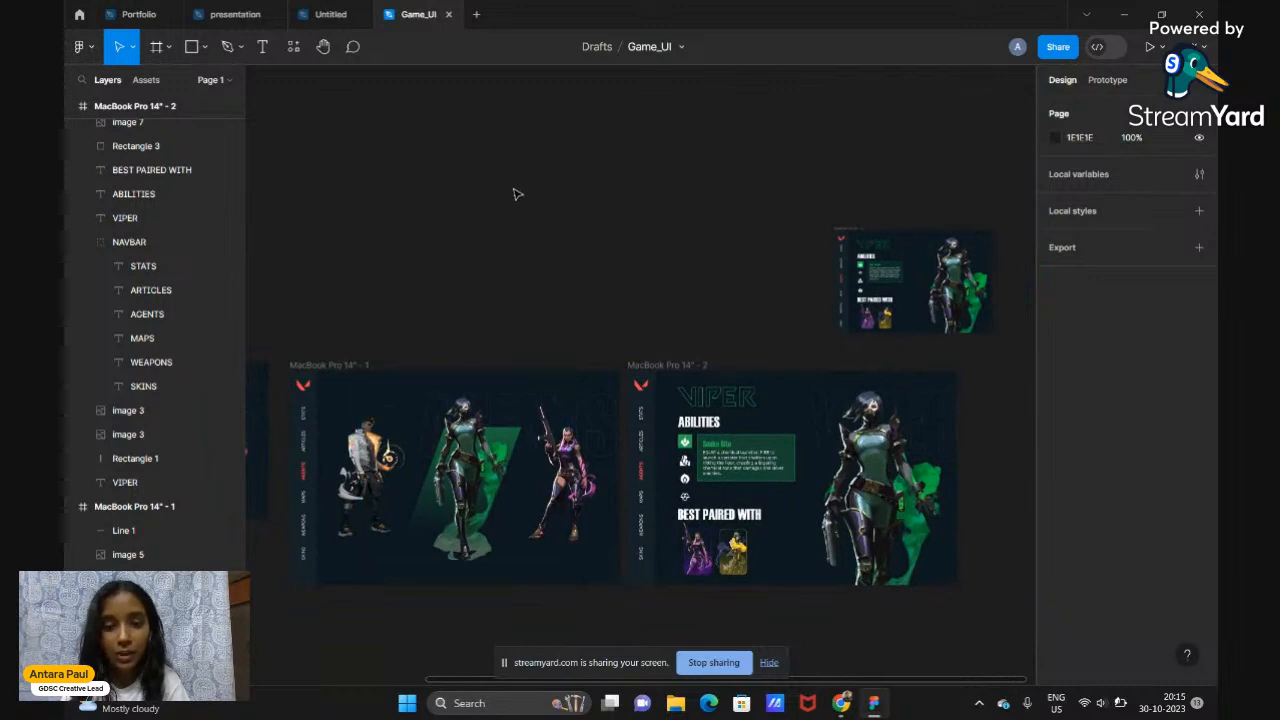
scroll(512, 194, left, 2)
scroll(512, 194, down, 3)
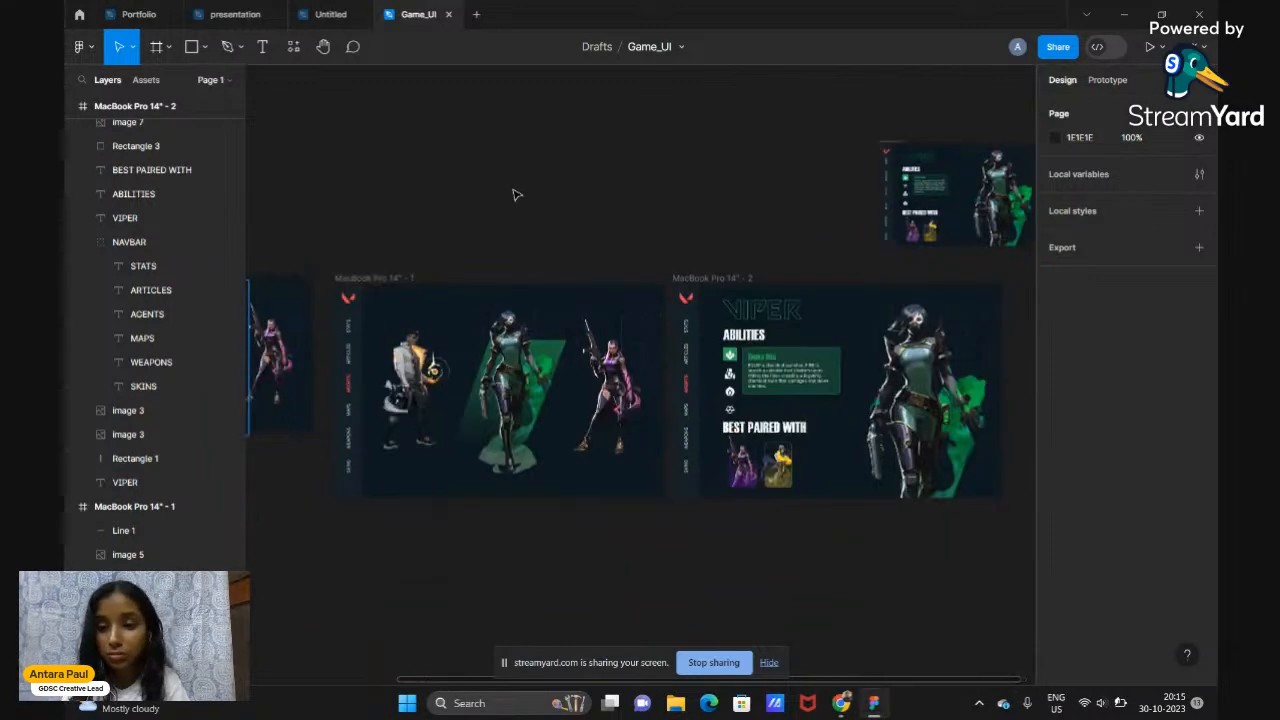
scroll(512, 194, right, 2)
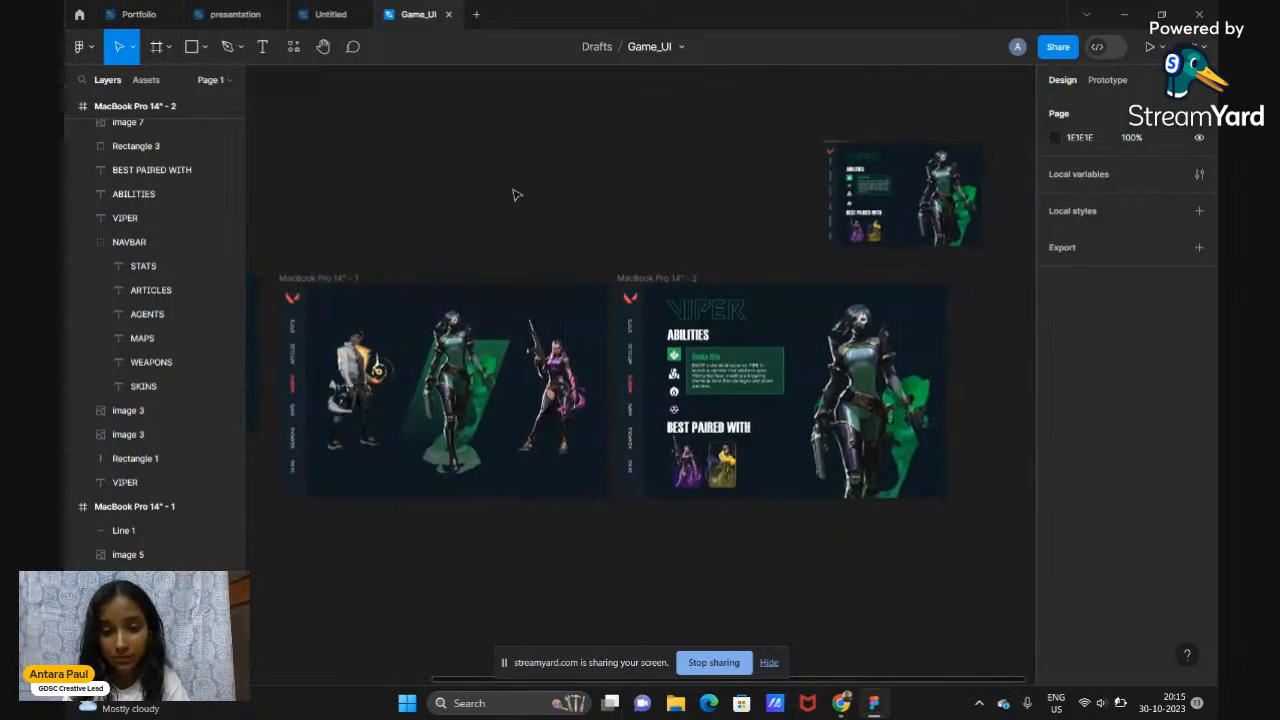
mouse_move(836, 708)
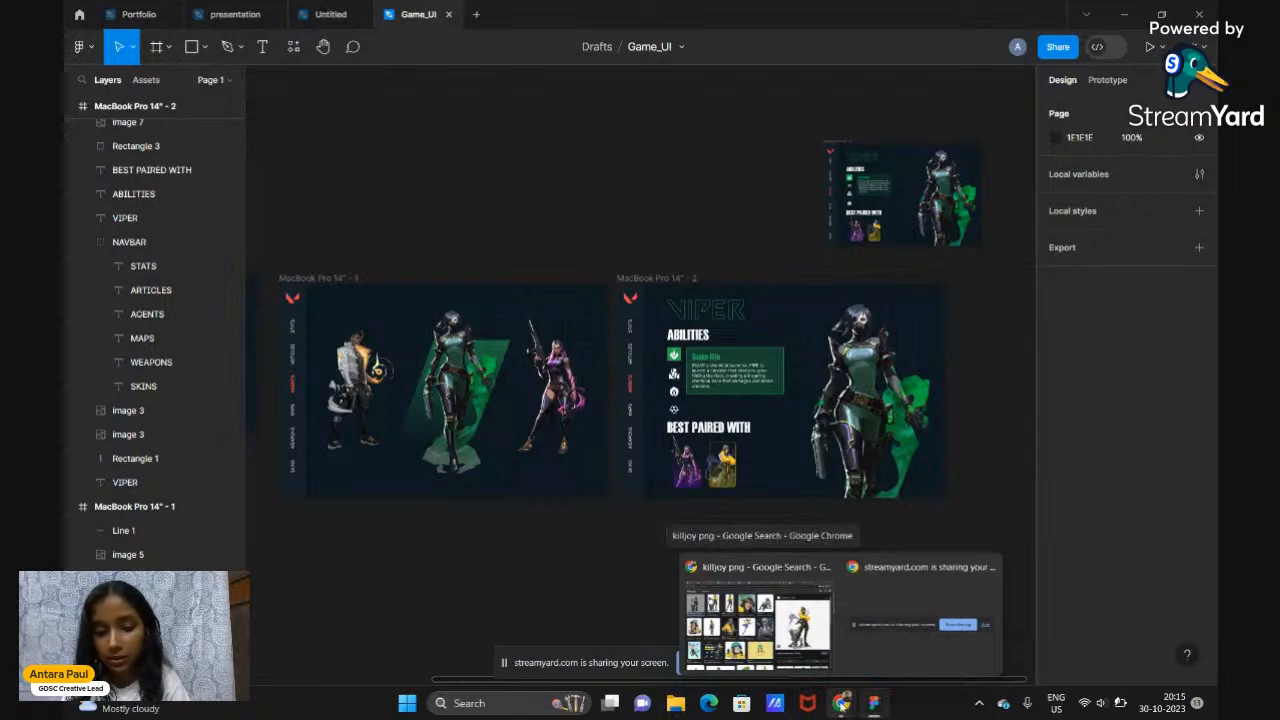
Bring Chrome forward and switch to the Untitled presentation on the Useful Shortcuts slide
click(758, 612)
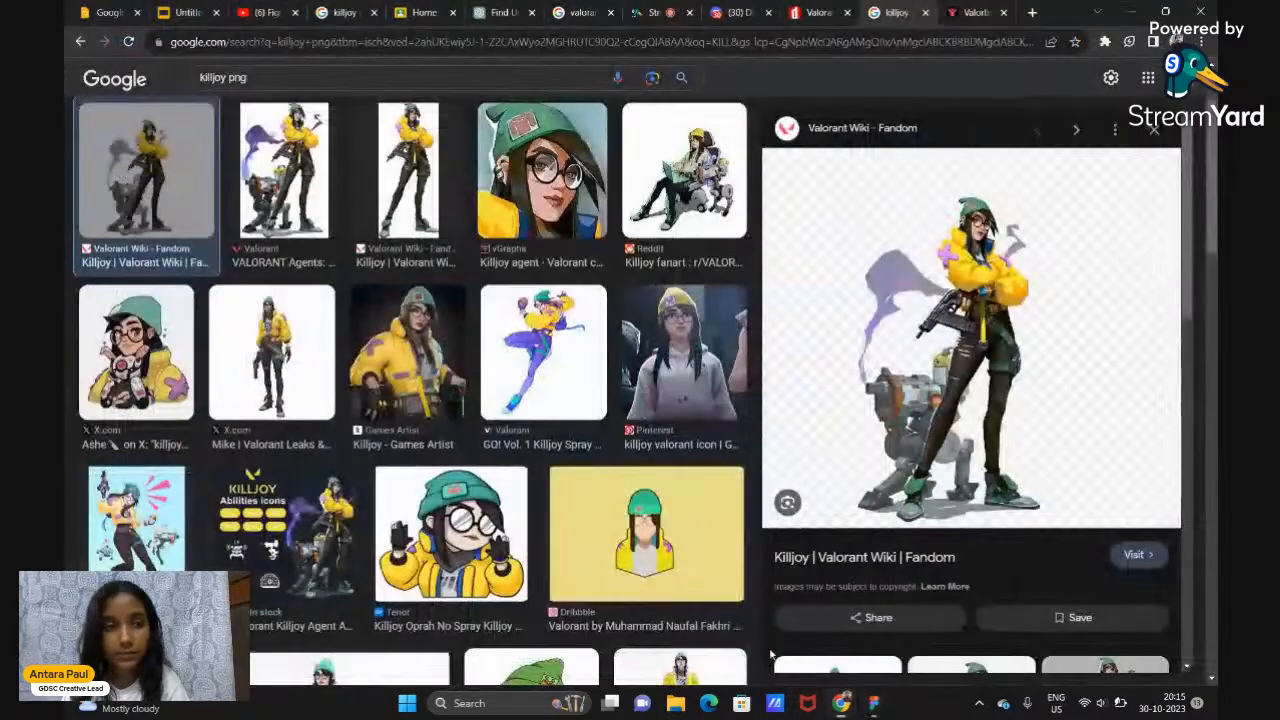
click(160, 10)
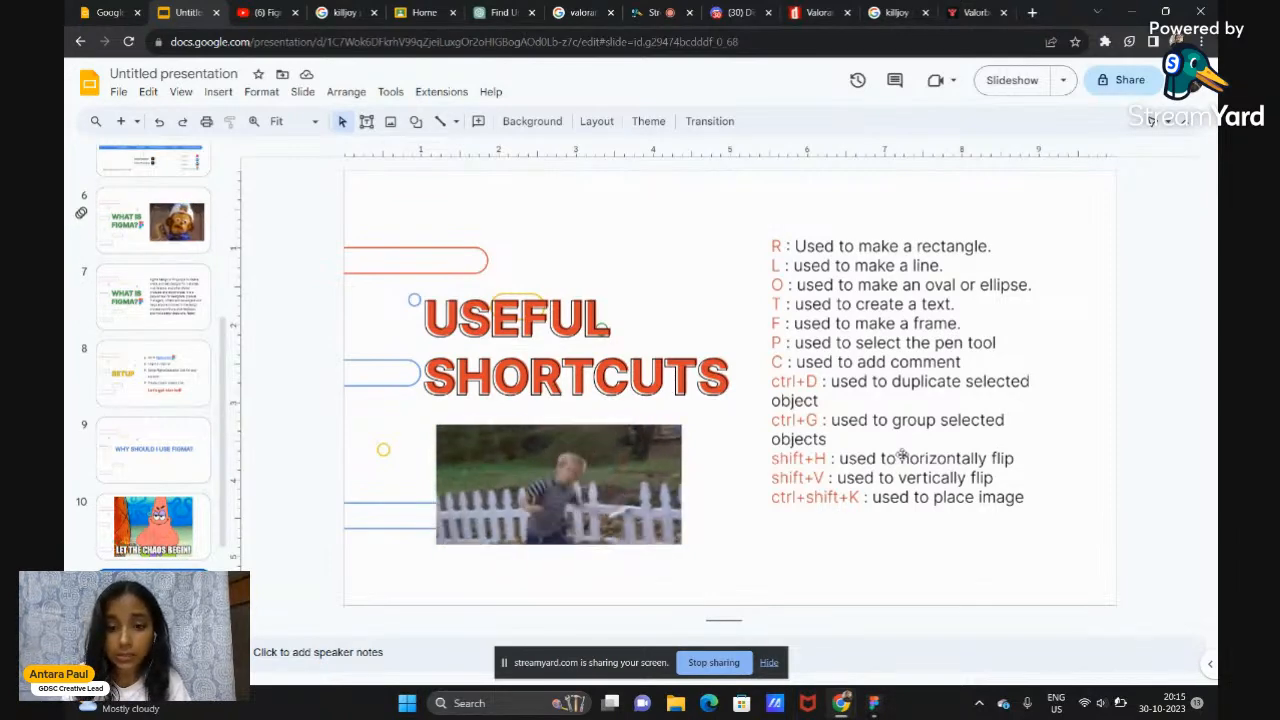
Advance to the Useful Plugins slide, start the slideshow, then return to Figma's Game_UI design
key(Down)
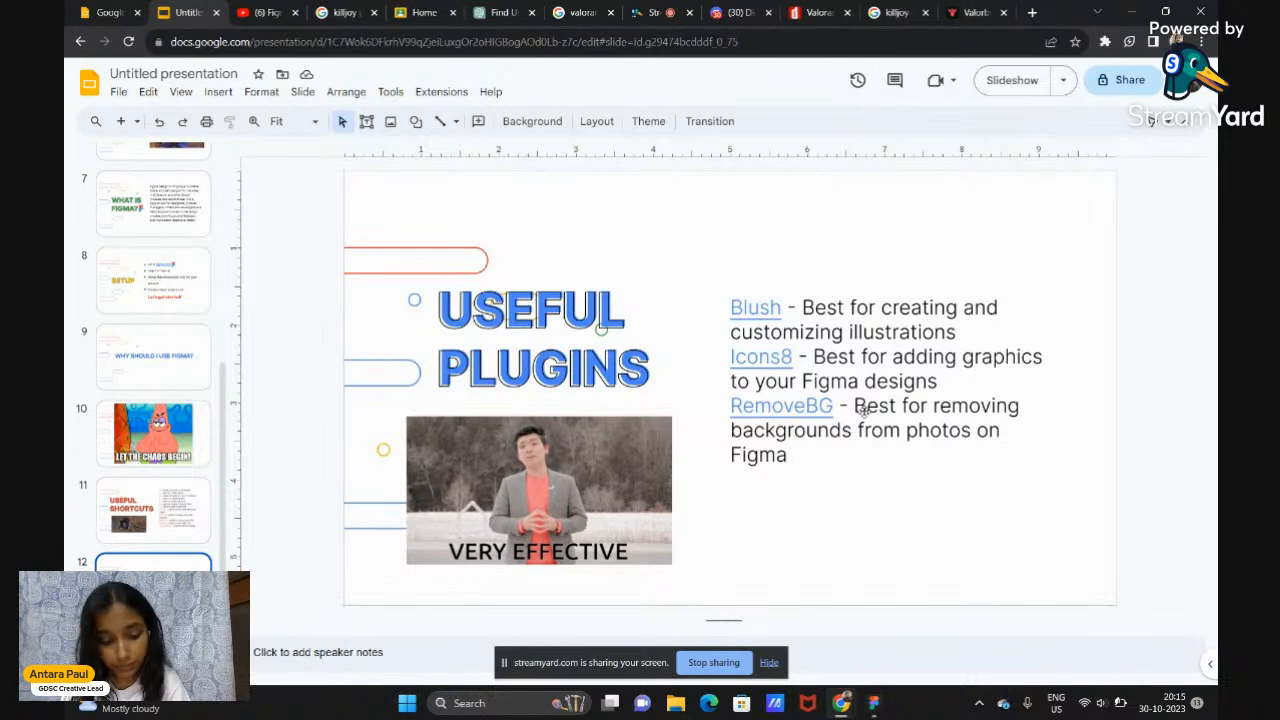
click(1010, 80)
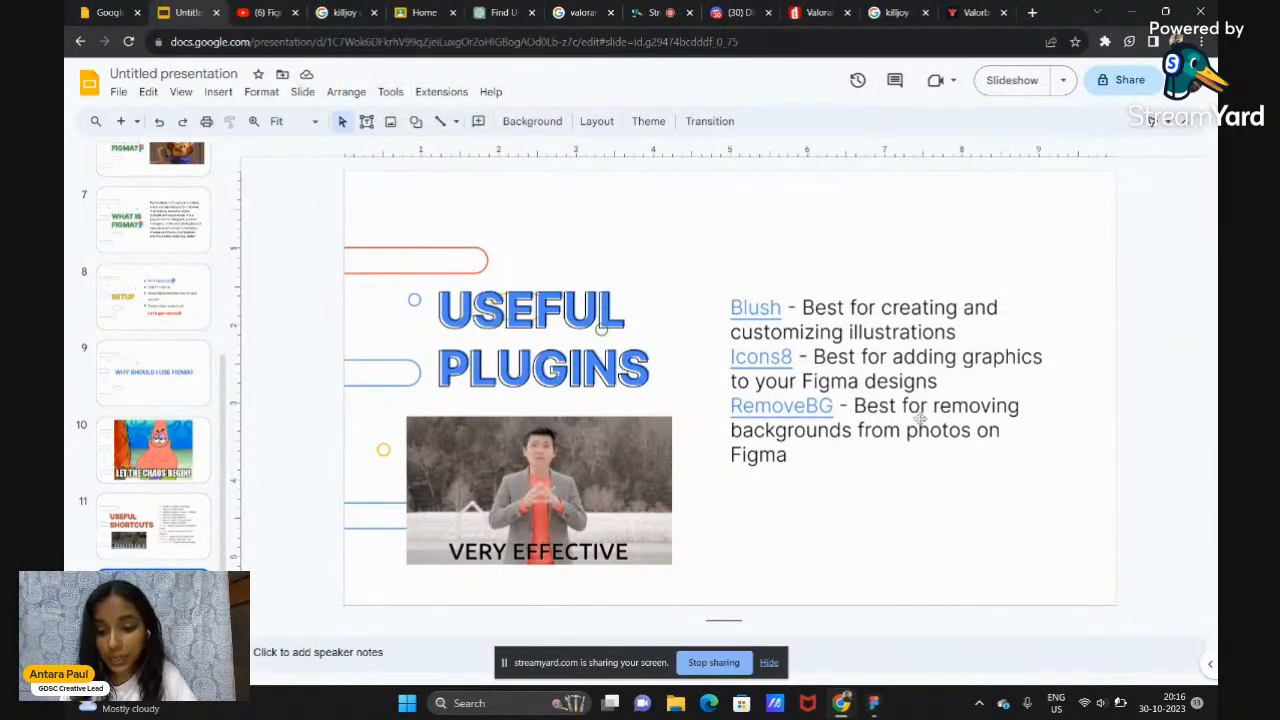
click(874, 704)
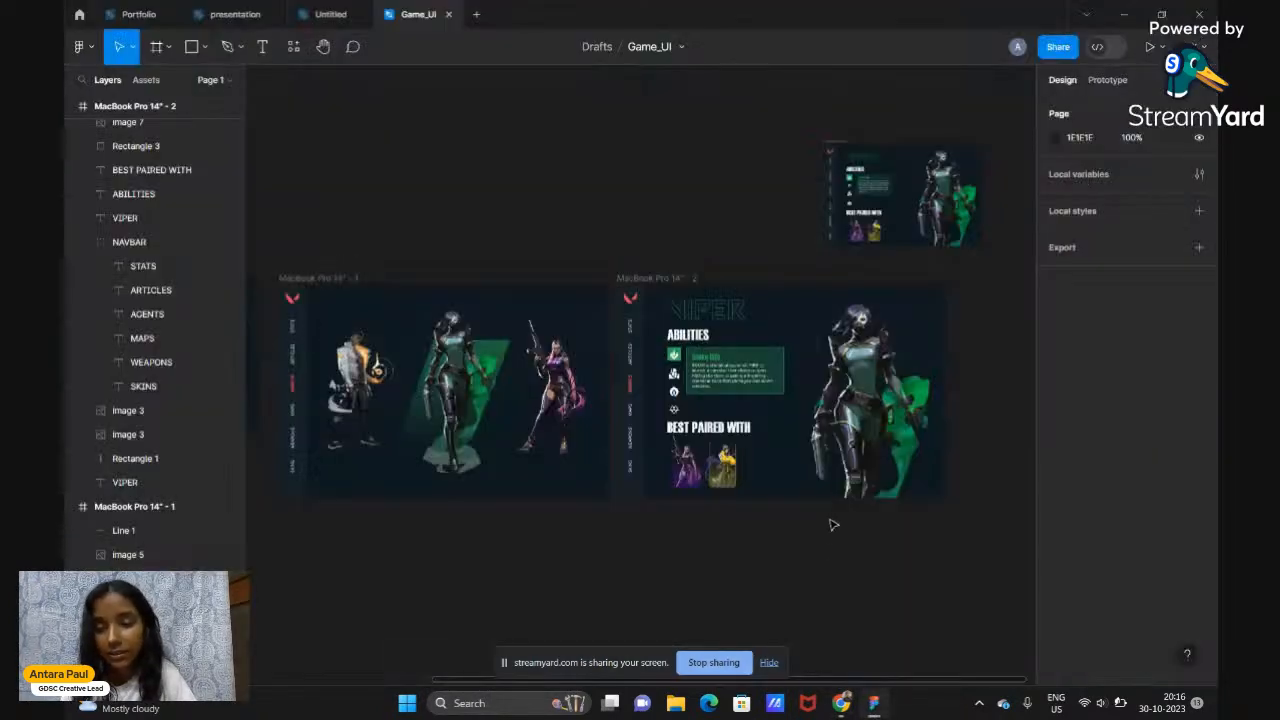
Bring the presentation back in Chrome and switch to the StreamYard live studio tab
mouse_move(840, 704)
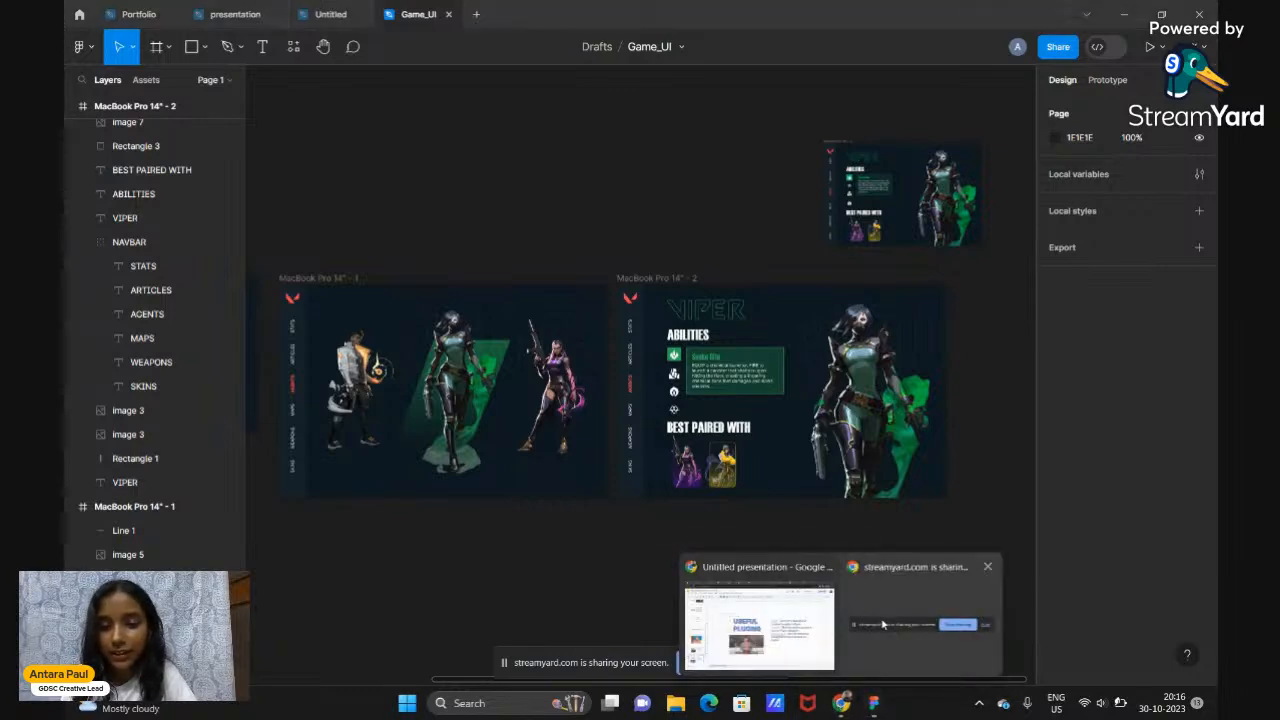
click(785, 637)
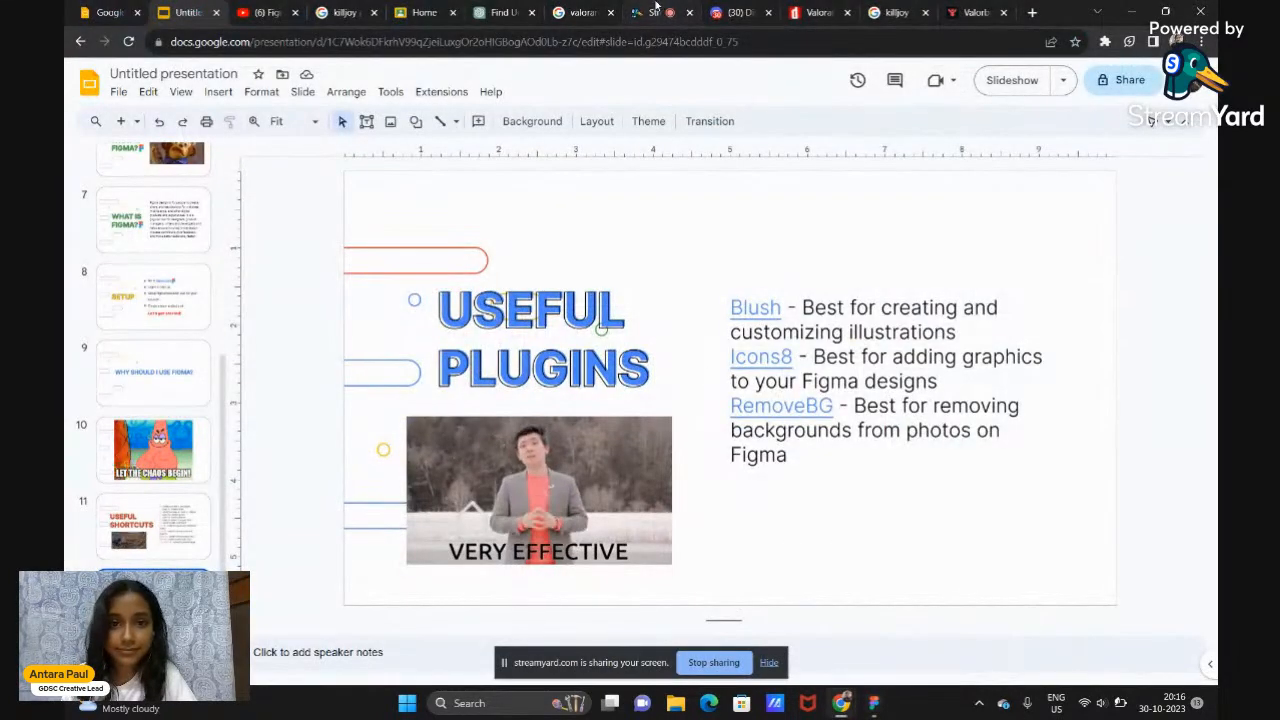
click(655, 9)
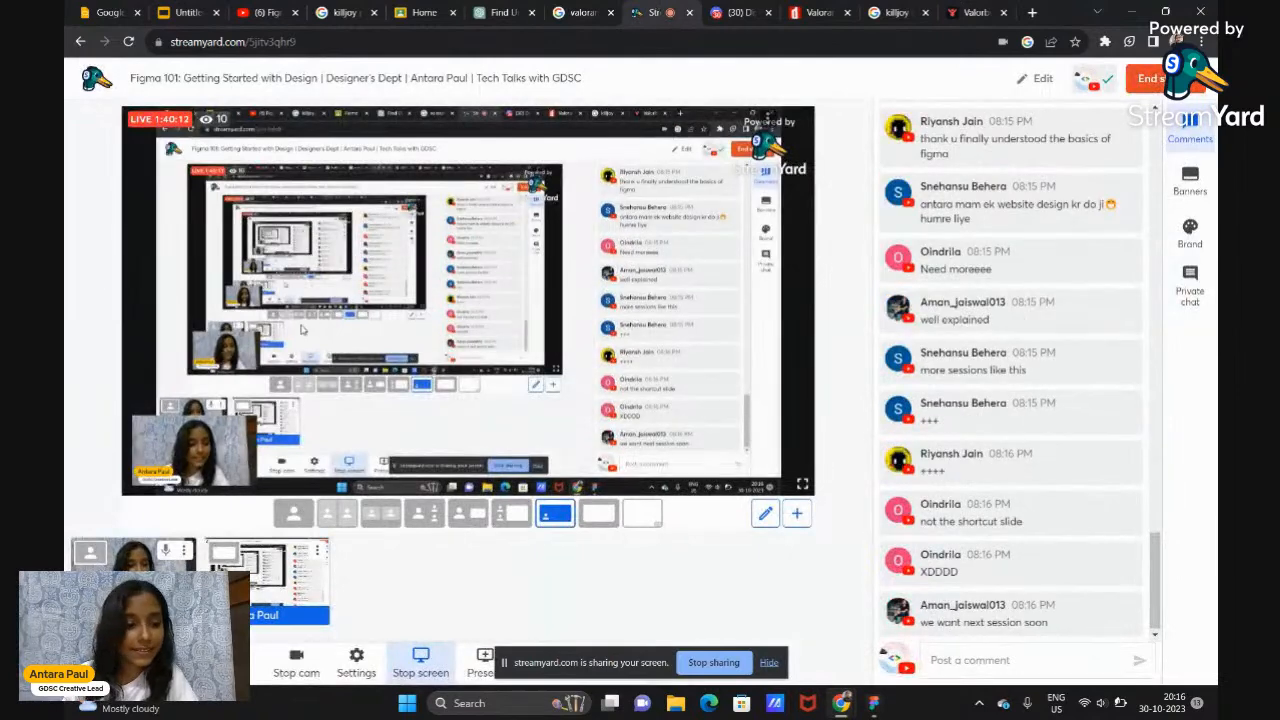